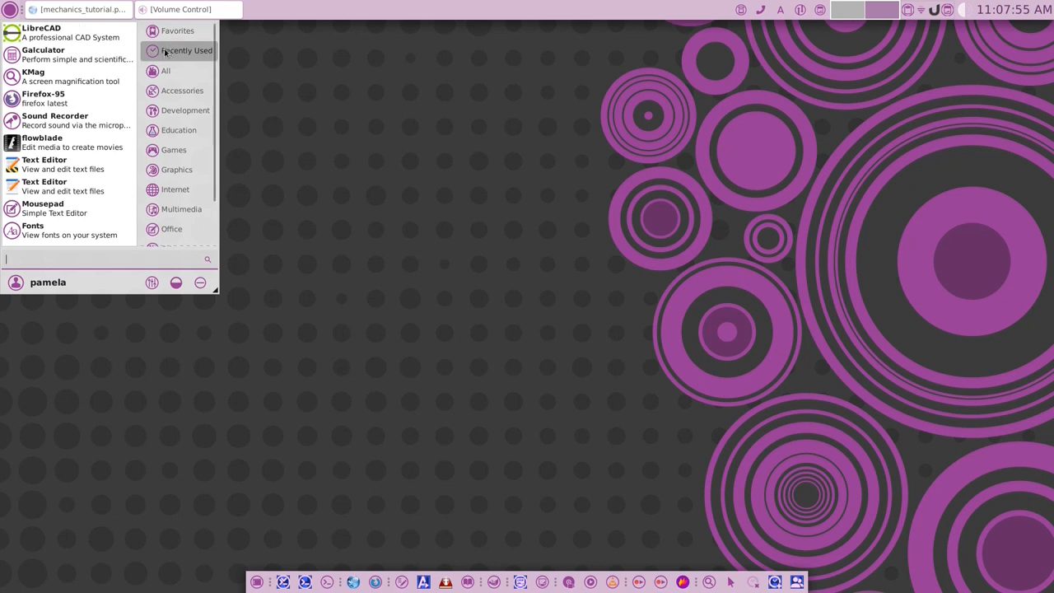
- Launch LibreCAD and check the program's version information
left_click(89, 37)
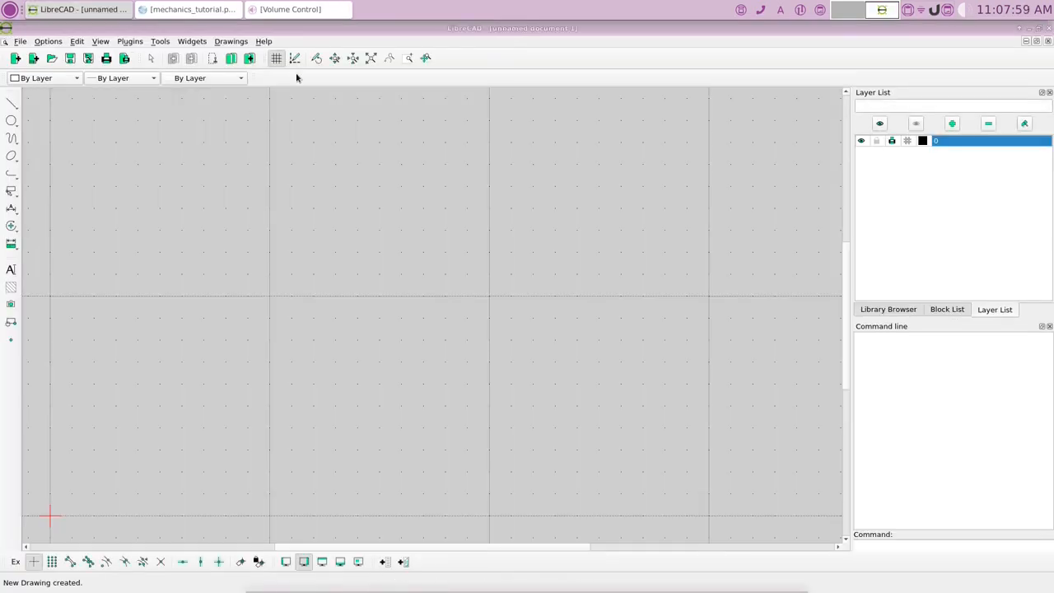
left_click(264, 41)
left_click(274, 75)
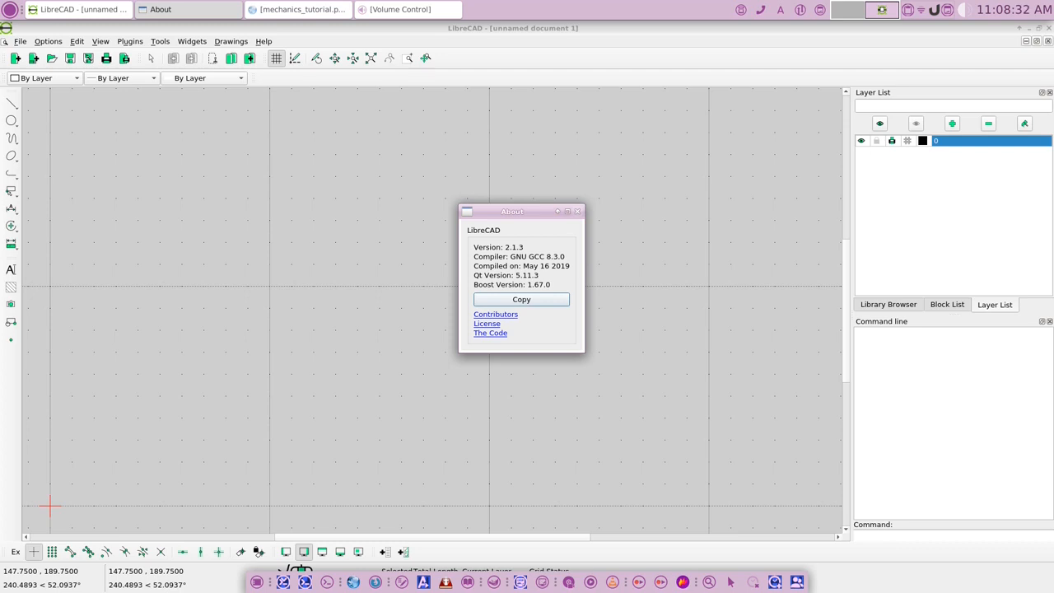
left_click(577, 212)
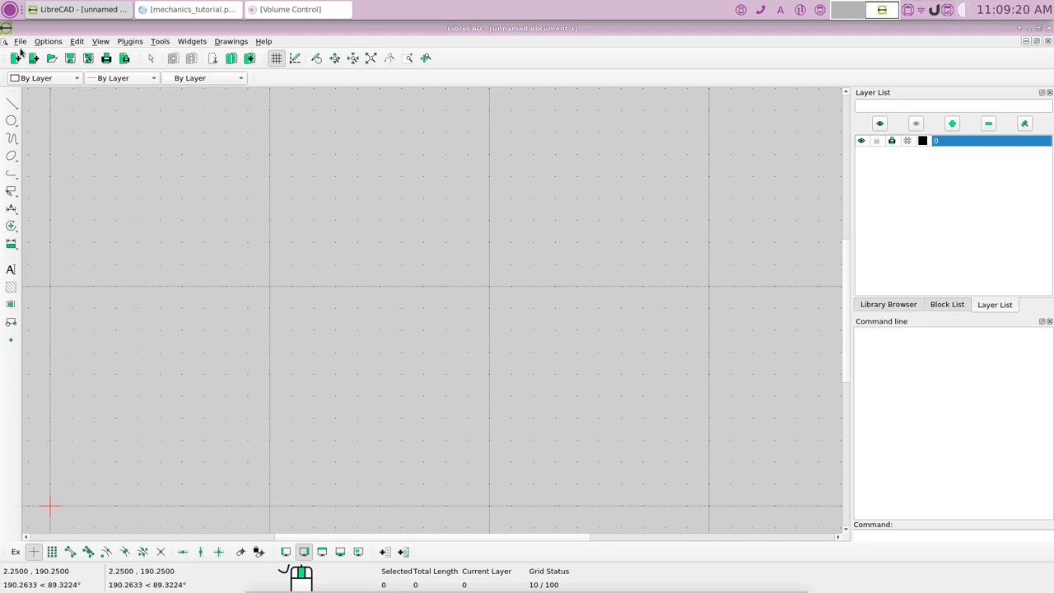
- Examine the drawing and editing tool groups, including lines, curves, polylines, selection, dimensions, modification and text
left_click(13, 104)
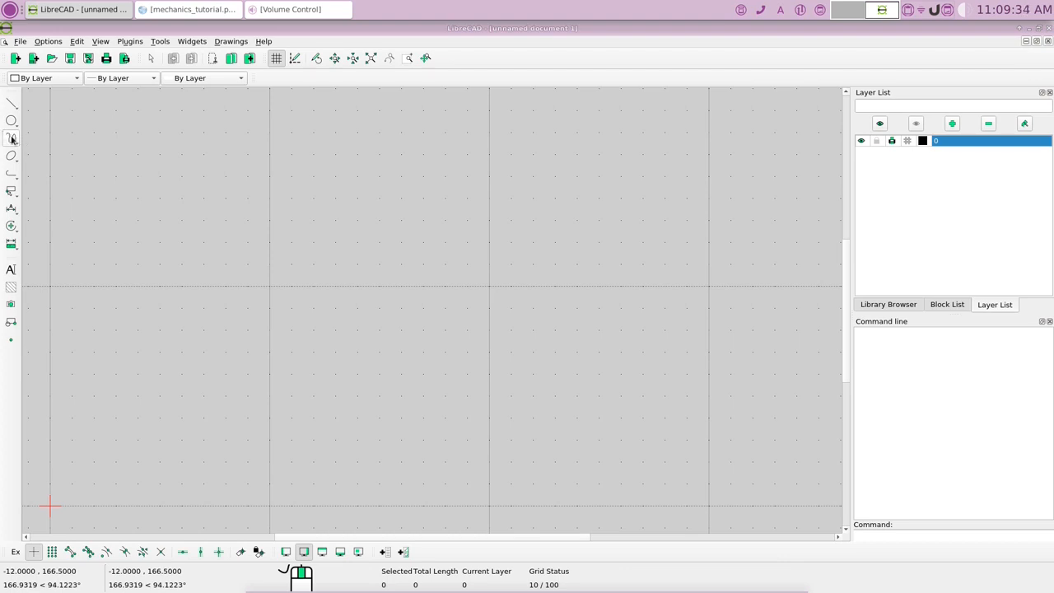
mouse_move(12, 140)
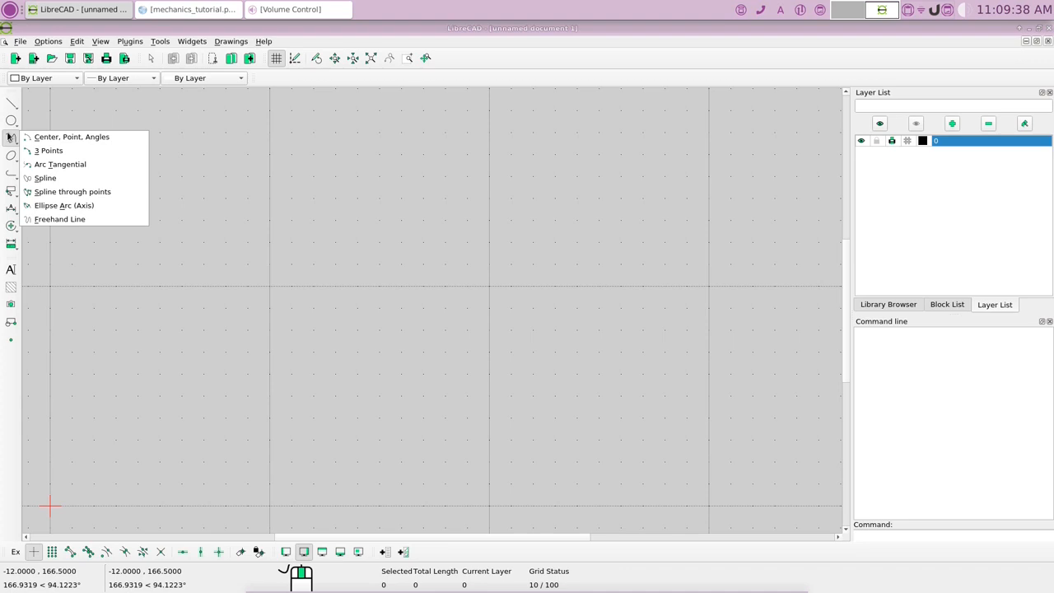
left_click(8, 135)
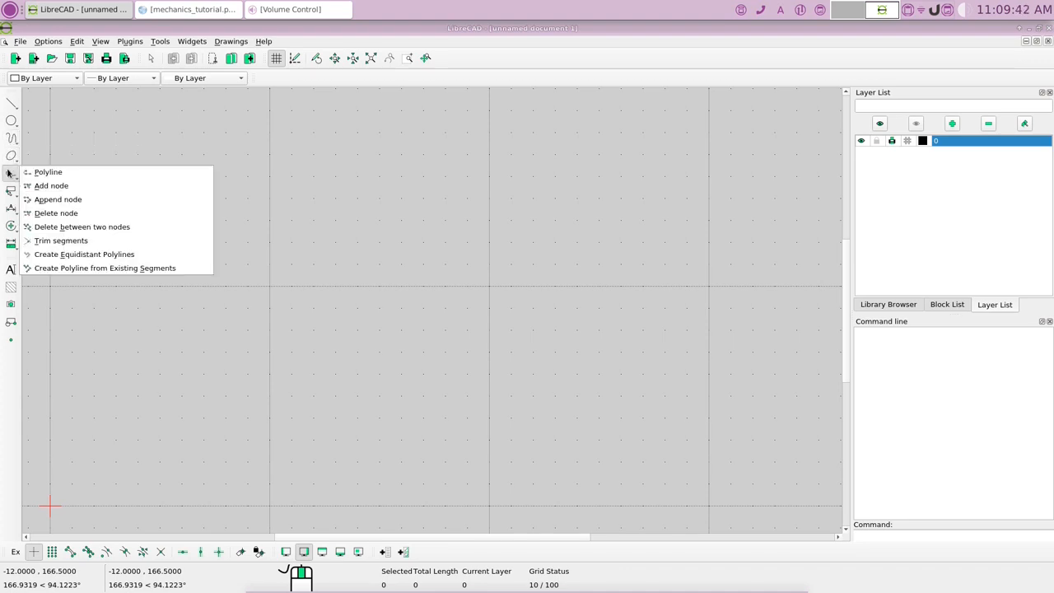
left_click(9, 170)
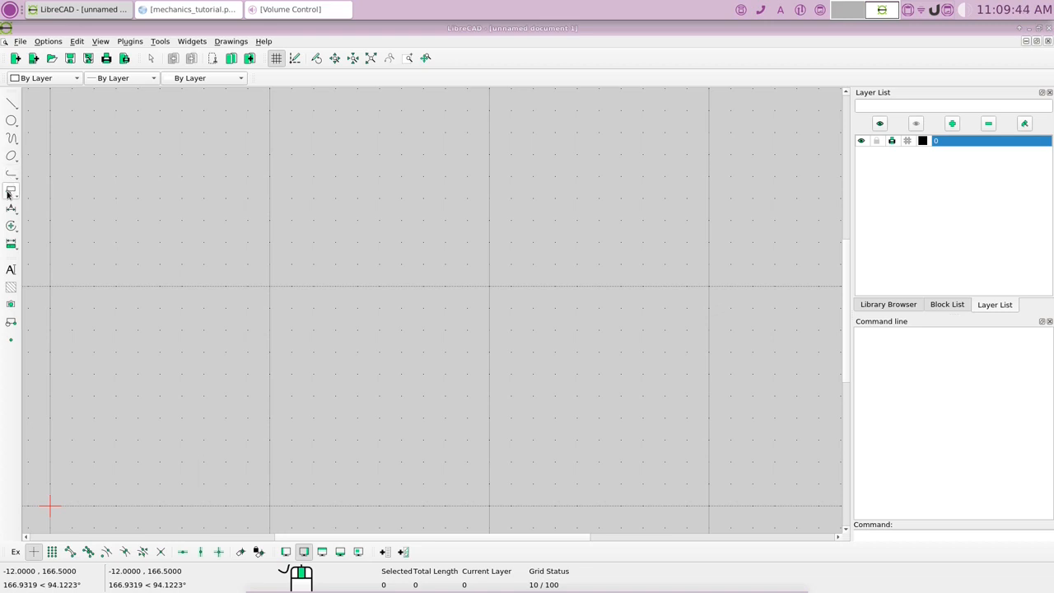
mouse_move(9, 194)
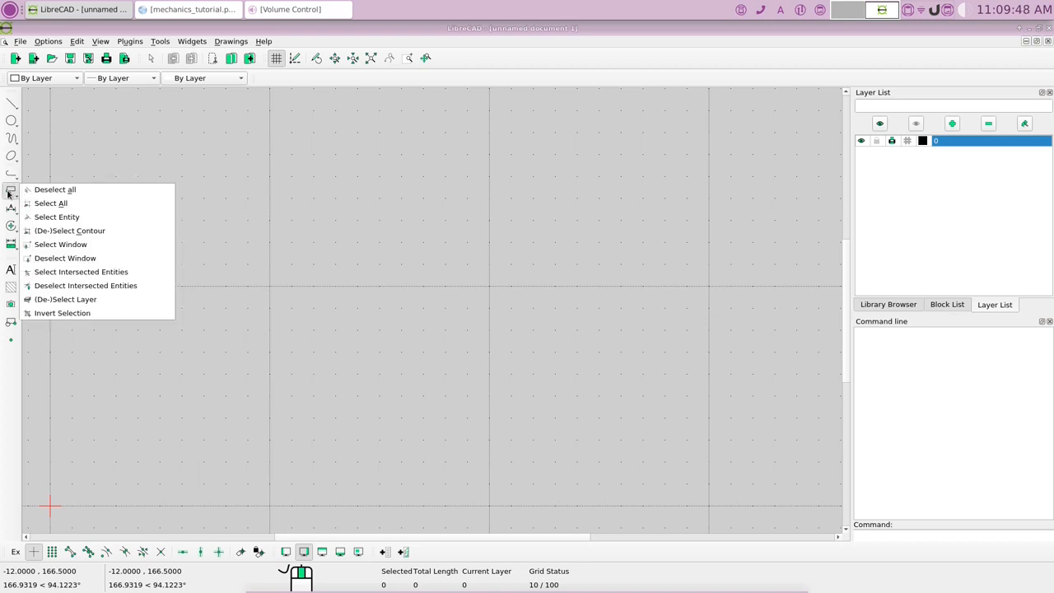
left_click(7, 190)
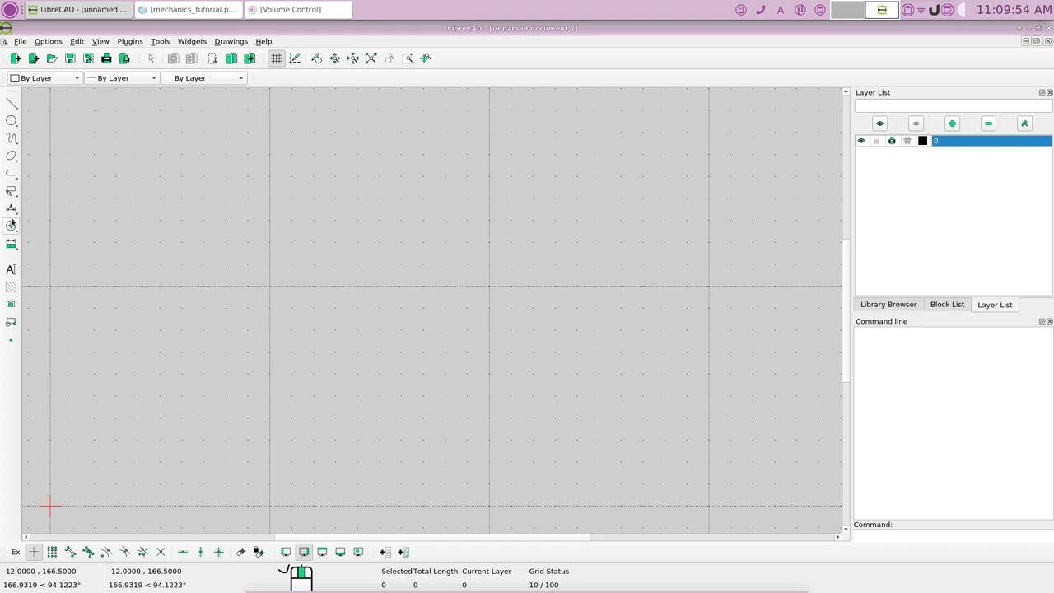
left_click(8, 211)
left_click(9, 212)
left_click(10, 225)
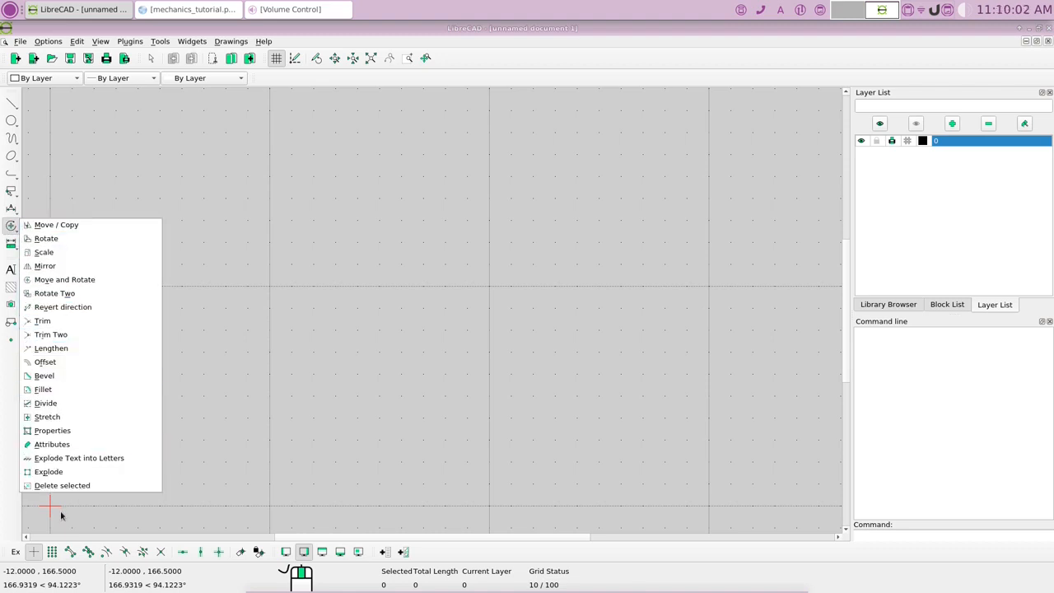
left_click(69, 199)
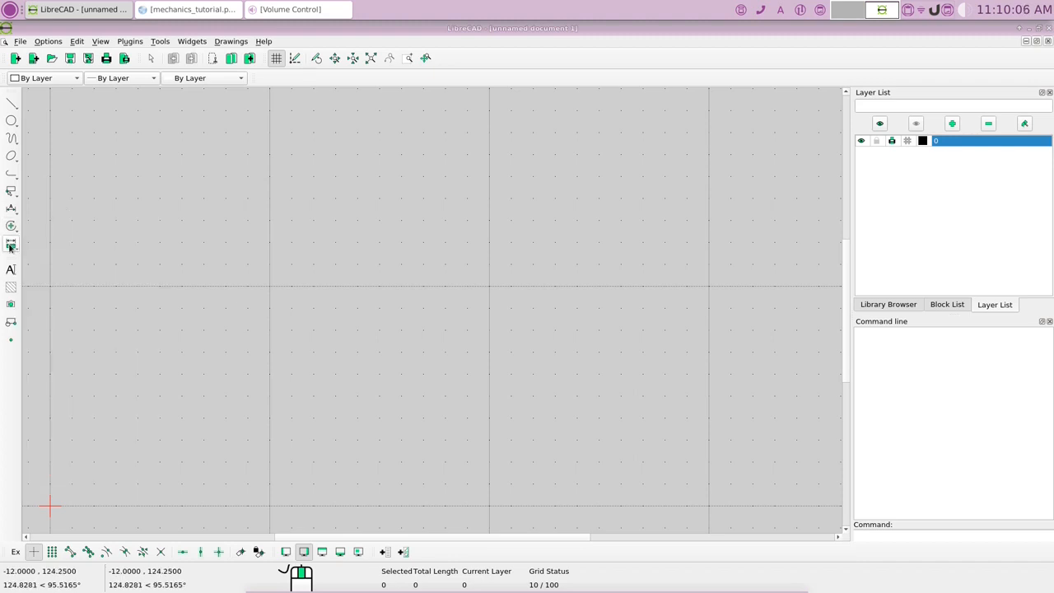
left_click(10, 270)
left_click(612, 403)
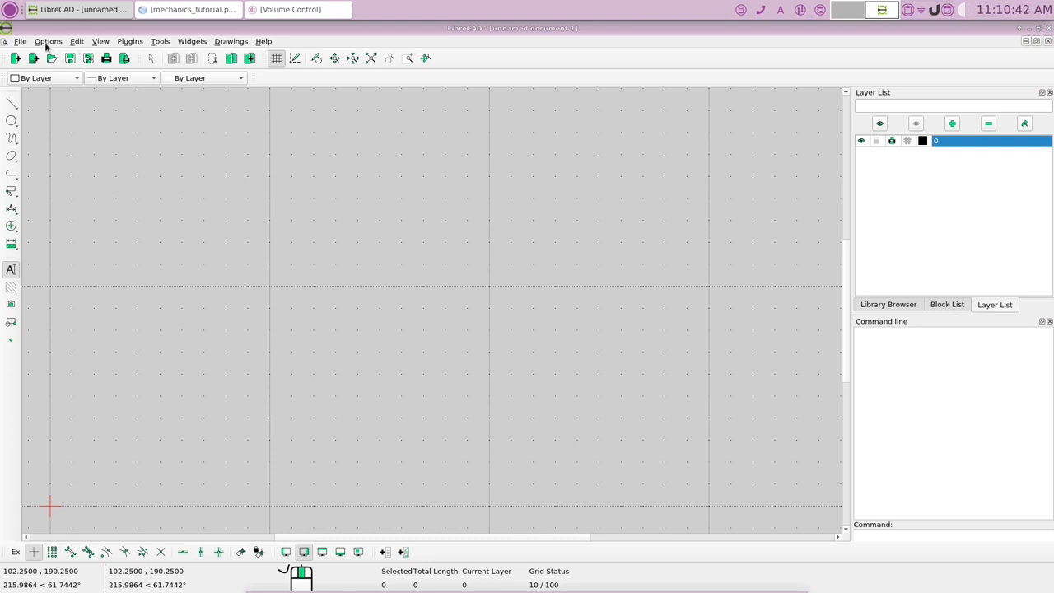
- Review the Drawings options and the available dock areas and dock widgets
left_click(230, 42)
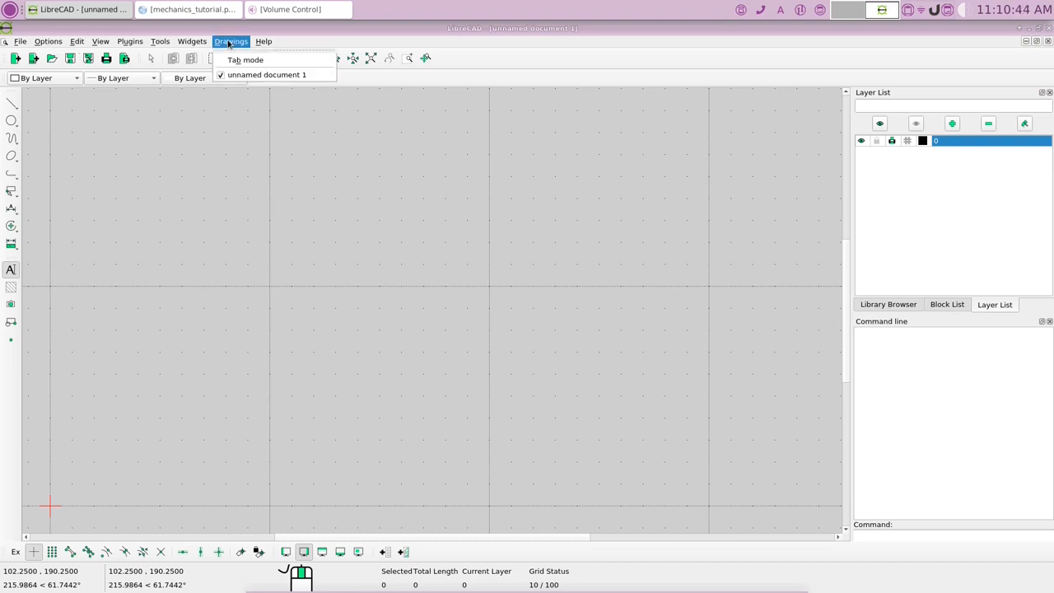
mouse_move(193, 41)
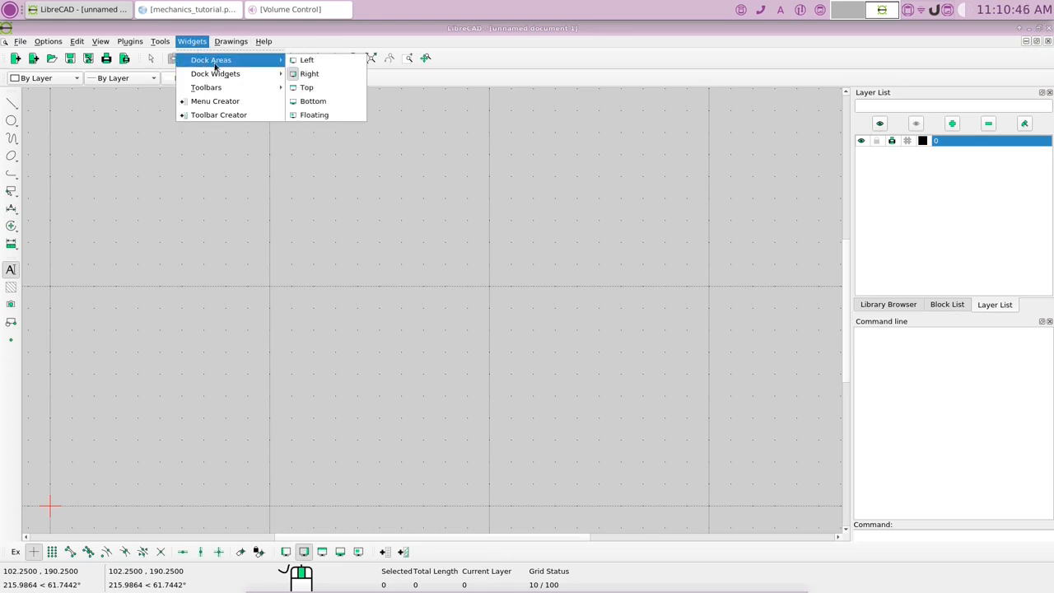
mouse_move(276, 61)
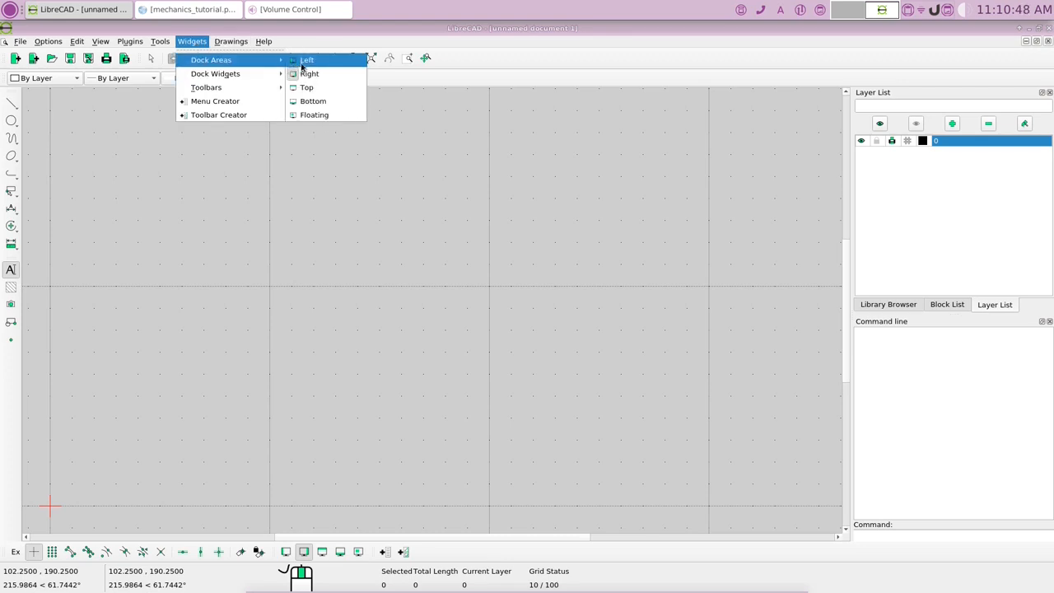
left_click(346, 170)
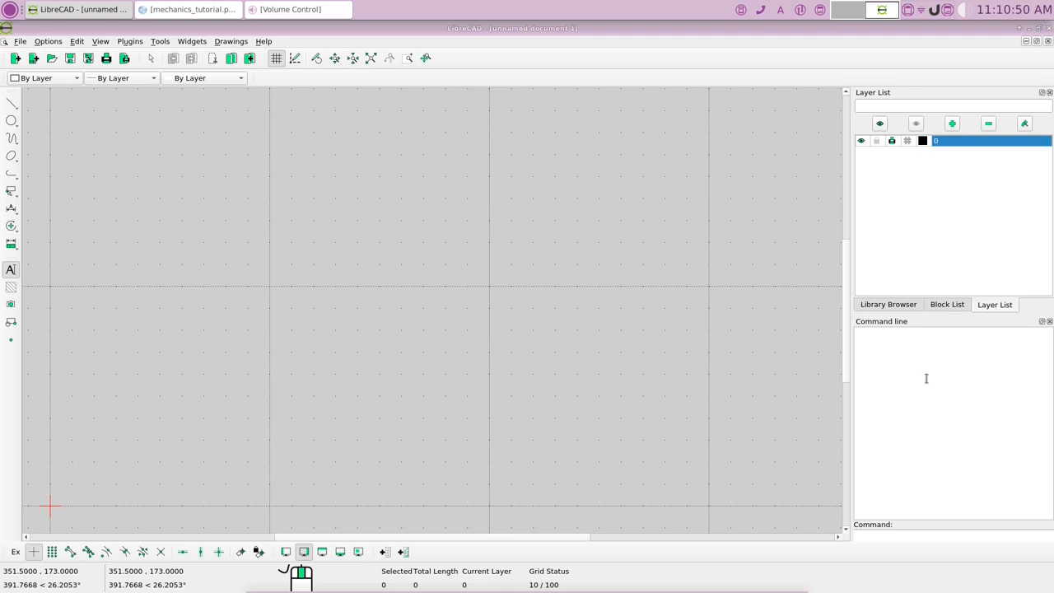
left_click(188, 42)
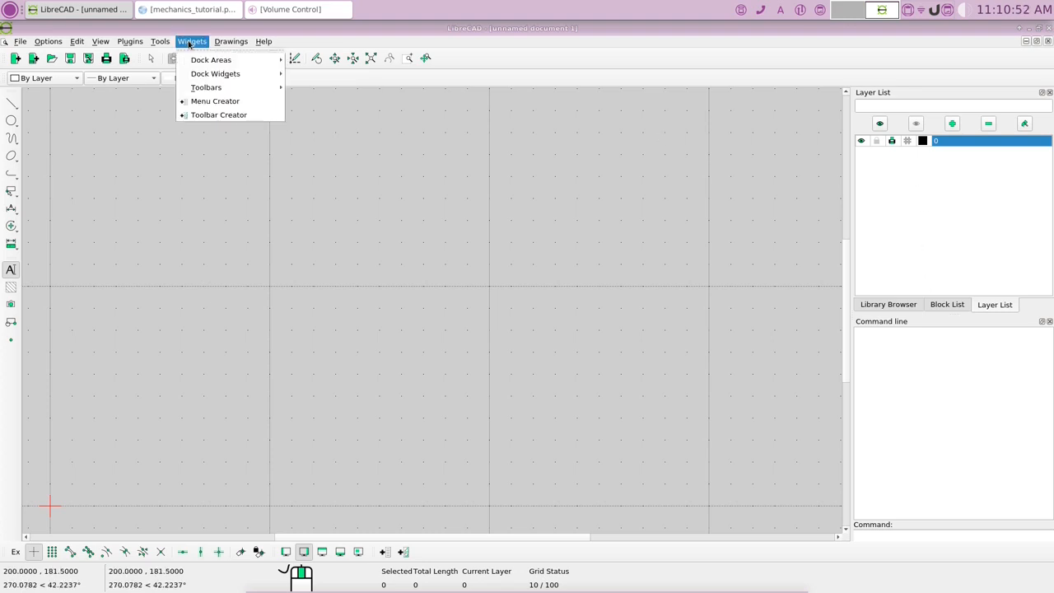
mouse_move(200, 65)
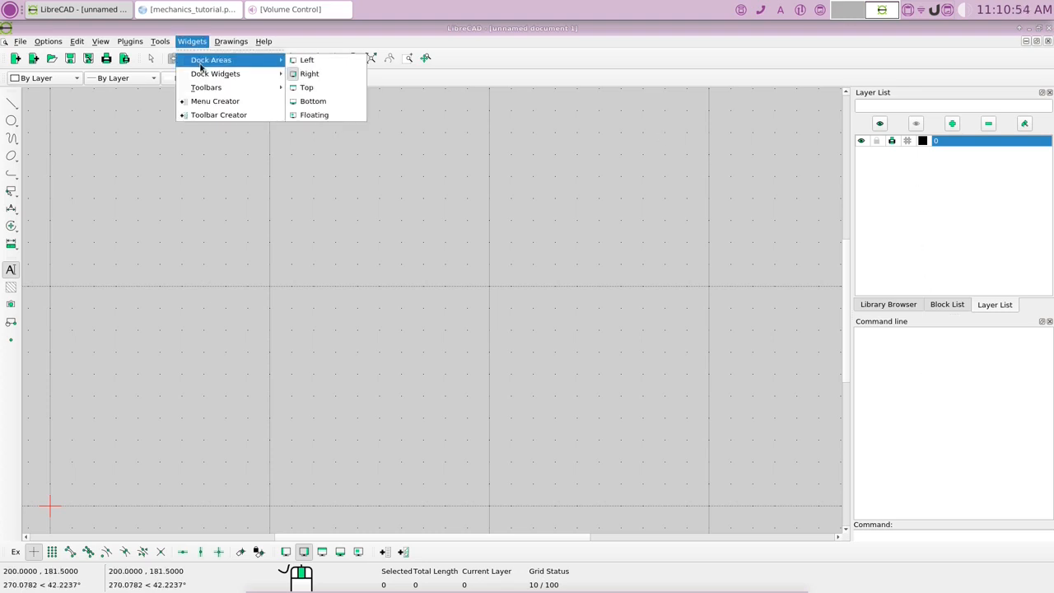
left_click(443, 222)
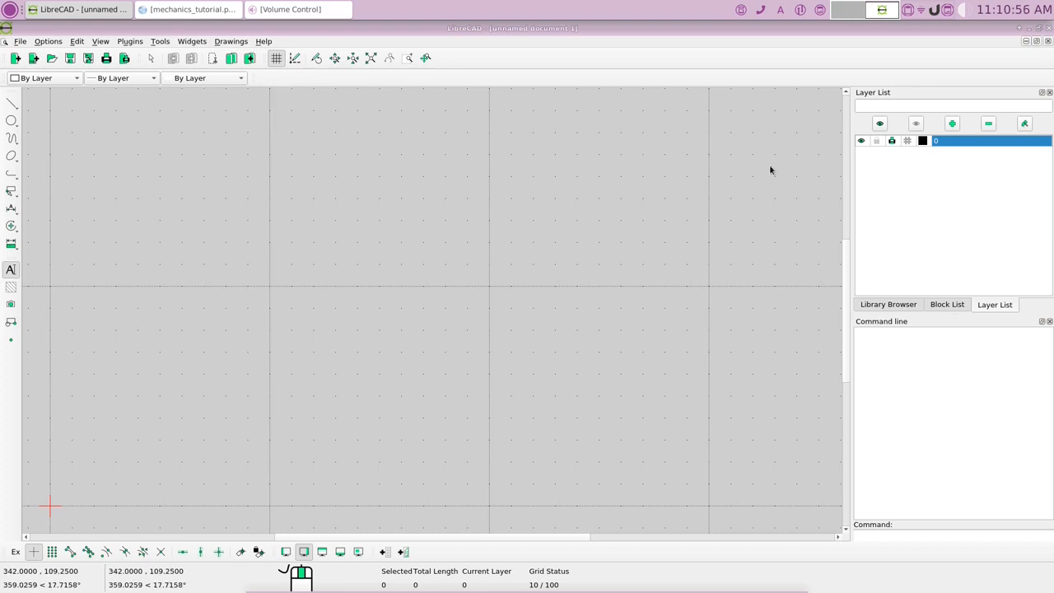
left_click(190, 43)
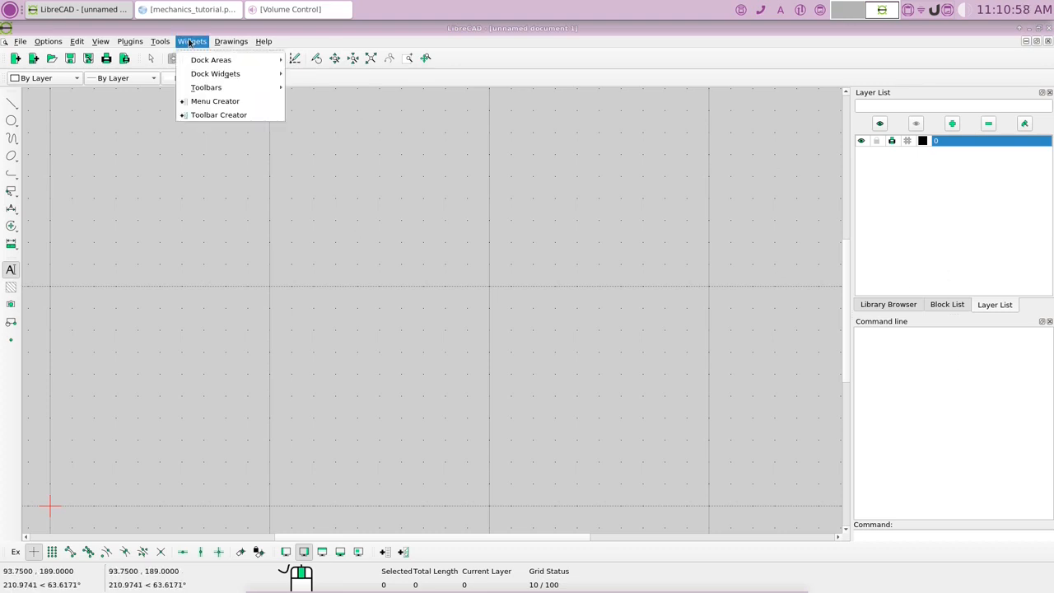
mouse_move(216, 73)
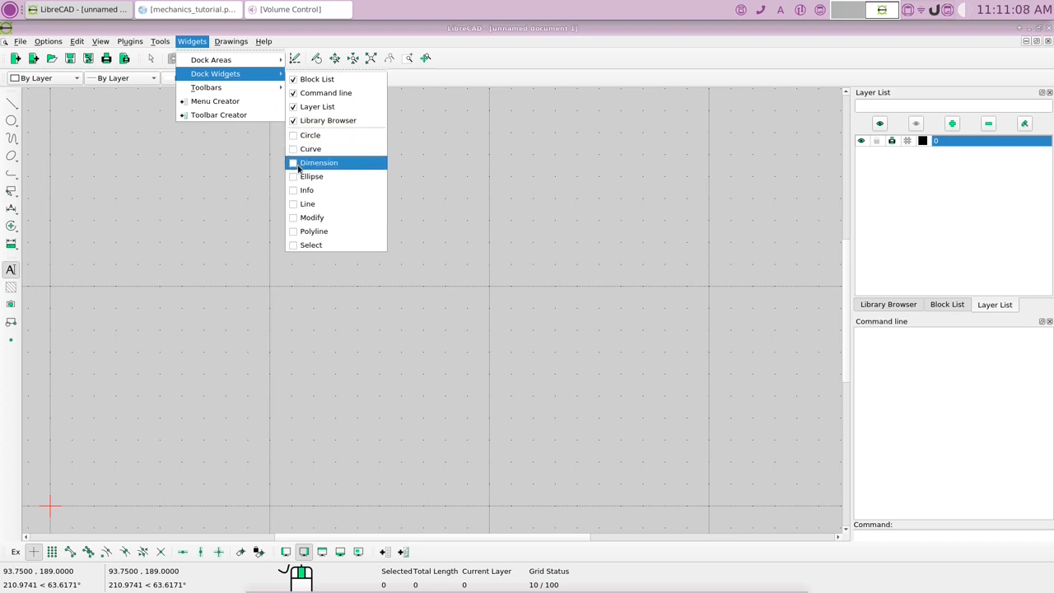
left_click(496, 169)
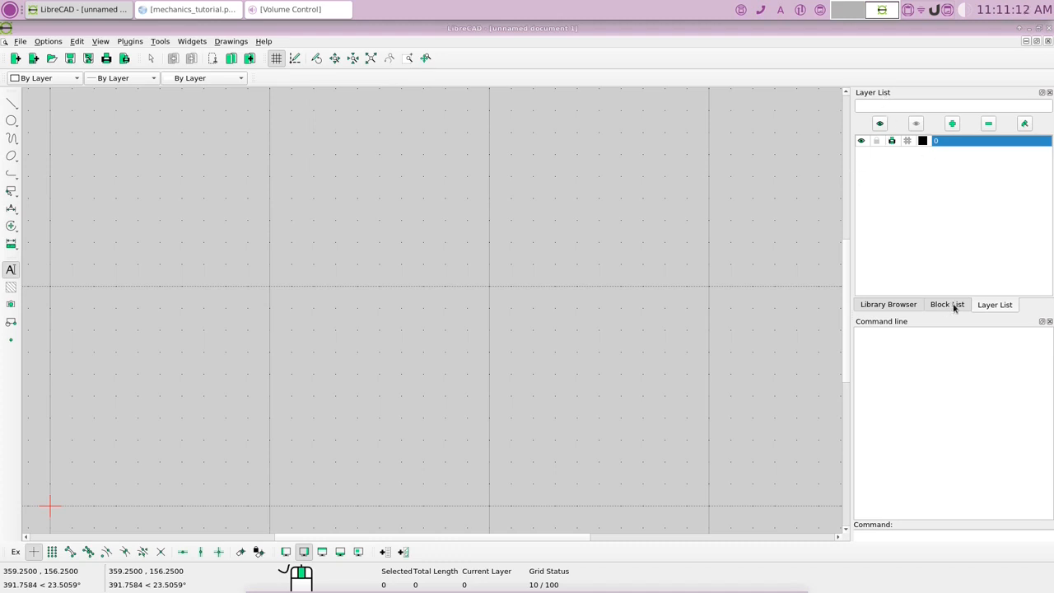
- Look through the available toolbars and hide the Layer List dock widget
left_click(159, 42)
mouse_move(182, 49)
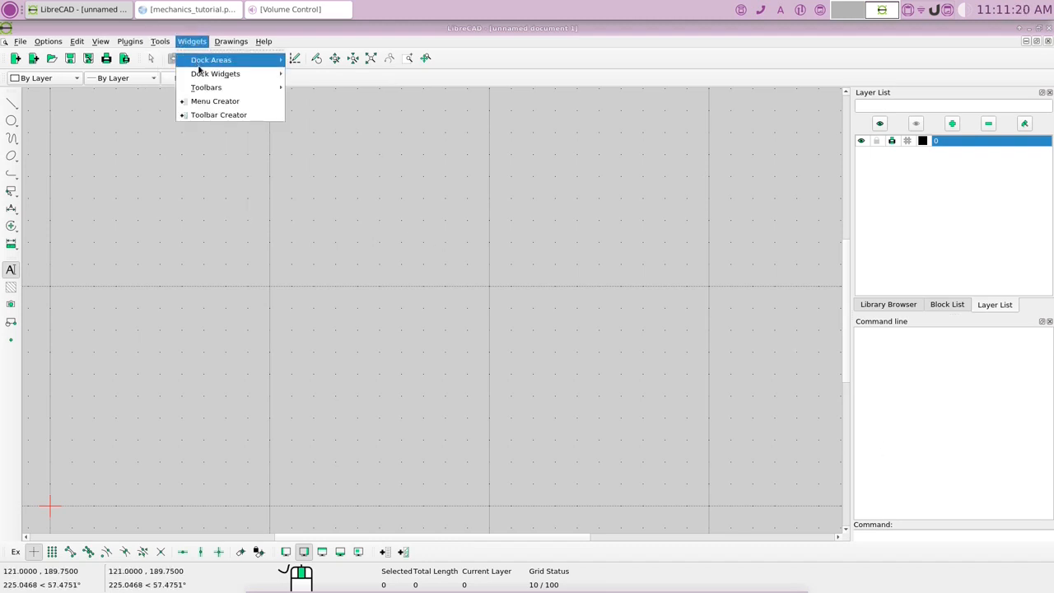
mouse_move(222, 87)
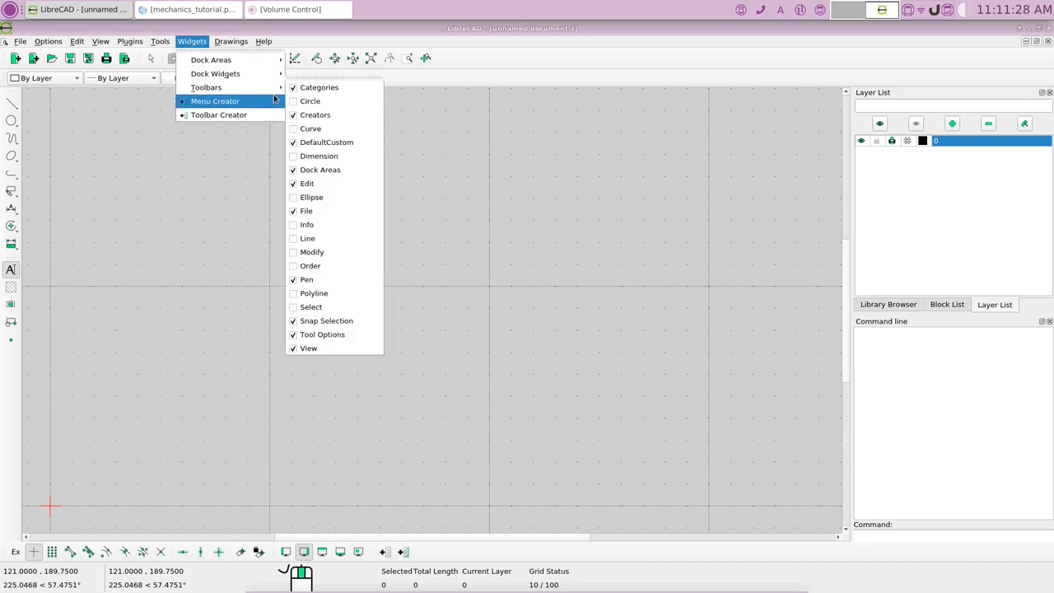
mouse_move(257, 80)
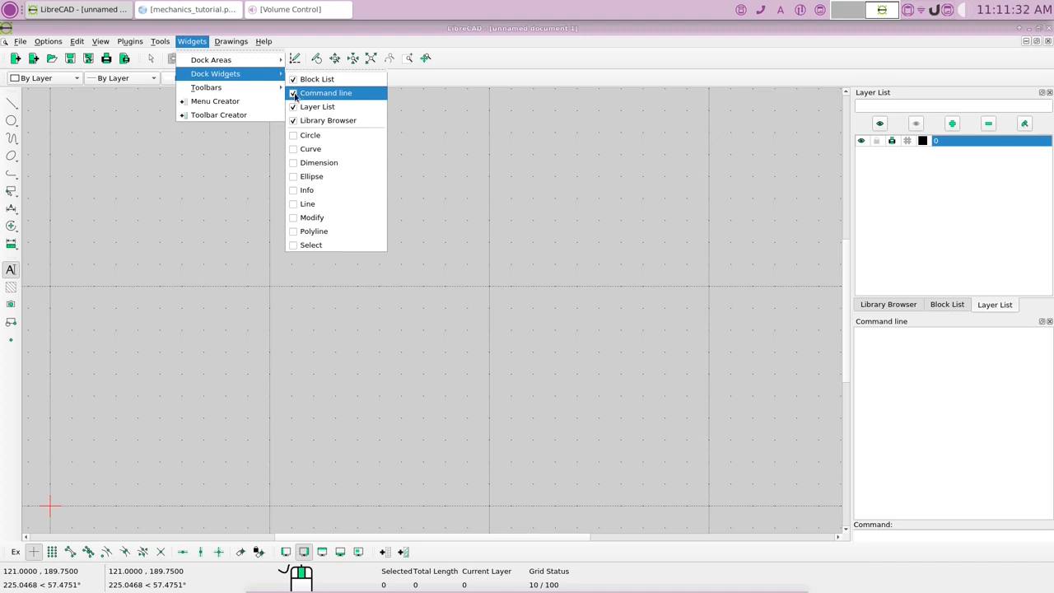
left_click(293, 110)
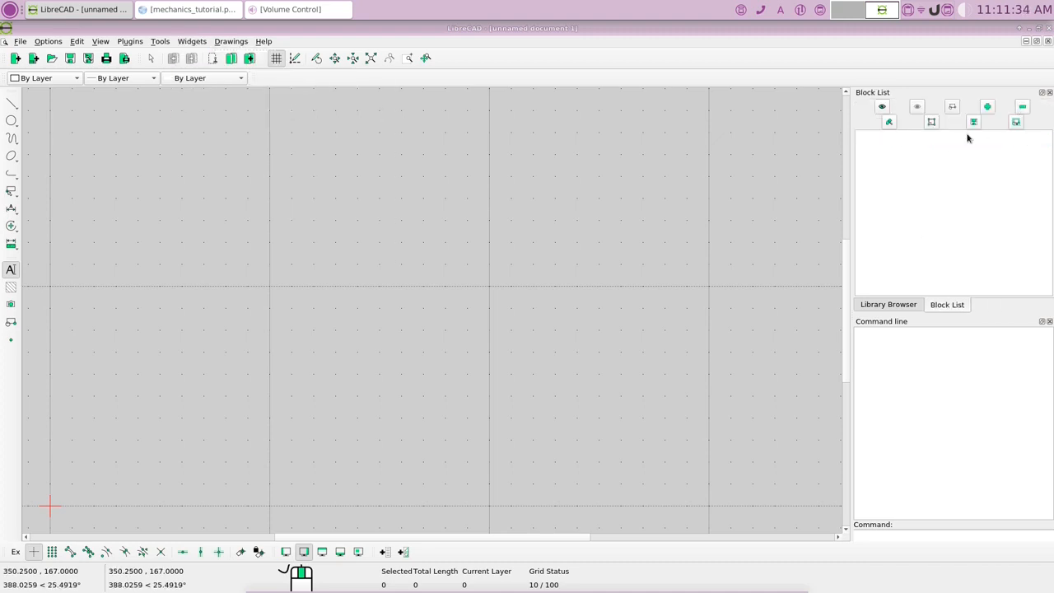
- Show the Layer List dock widget again and bring it to the front of its dock group
left_click(188, 42)
mouse_move(240, 74)
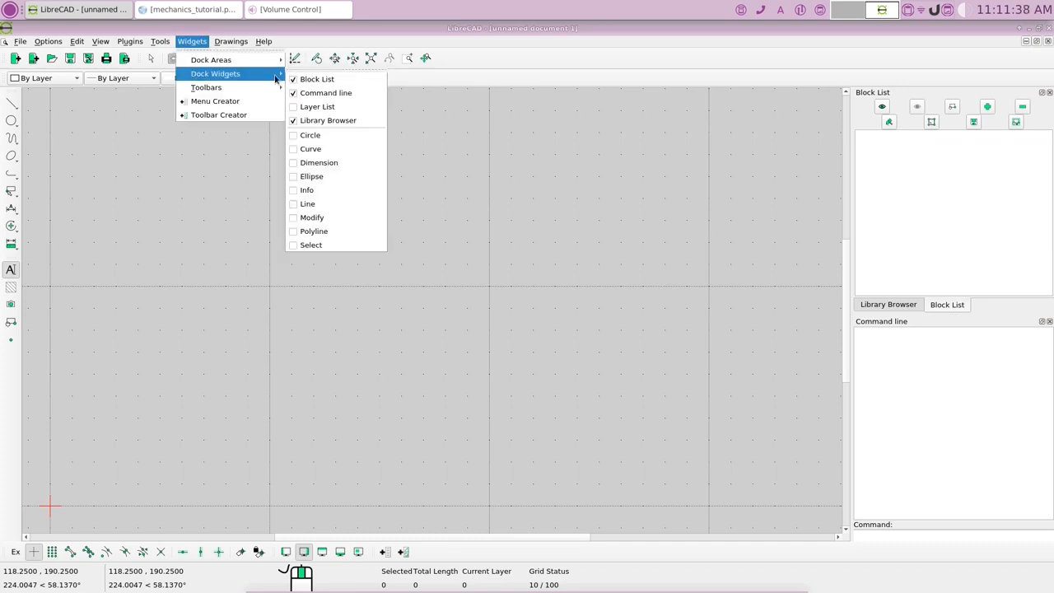
left_click(298, 106)
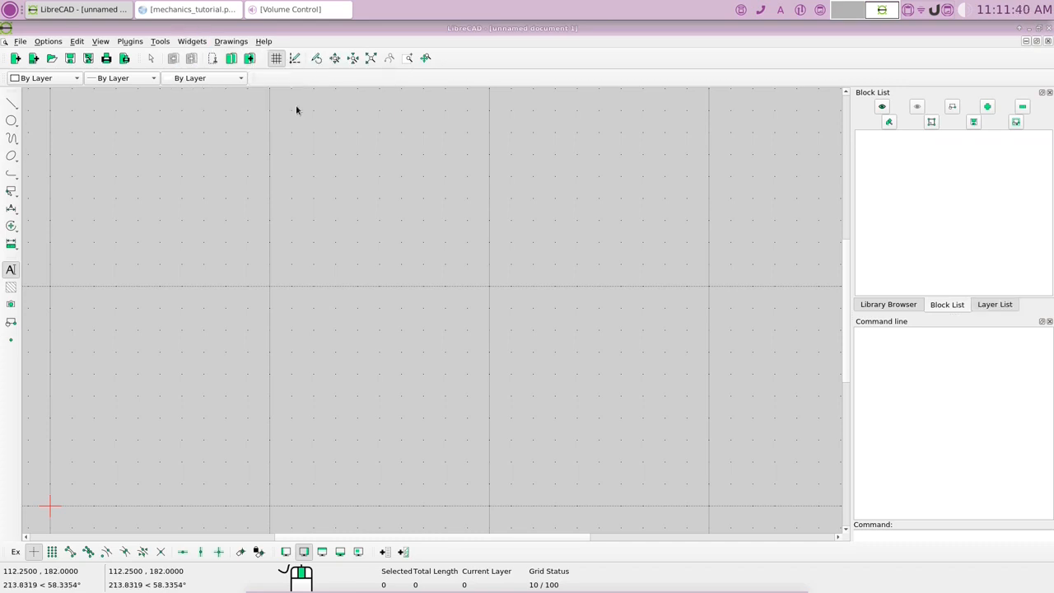
left_click(1007, 306)
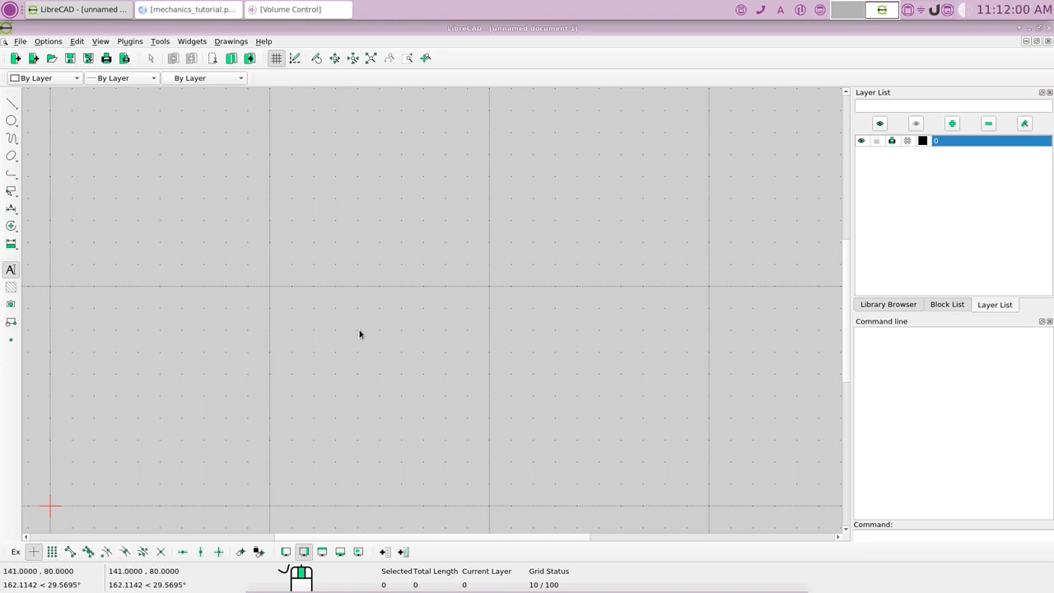
- Turn on grid snapping and the orthogonal restriction for drawing
scroll(401, 340, "down", 4)
scroll(402, 340, "down", 5)
scroll(404, 338, "up", 3)
scroll(405, 338, "up", 1)
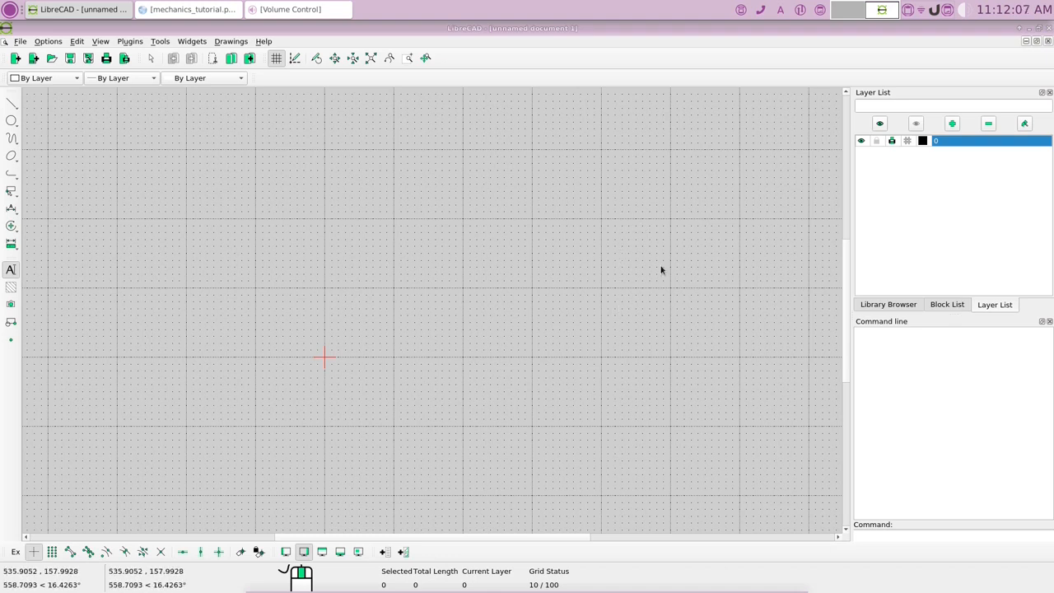
left_click(52, 554)
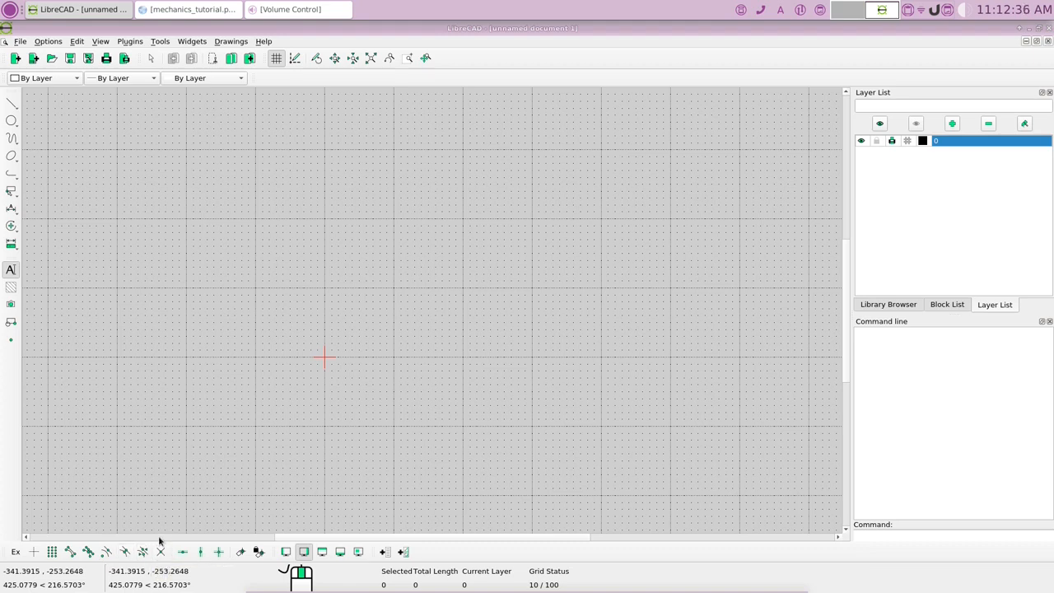
left_click(219, 552)
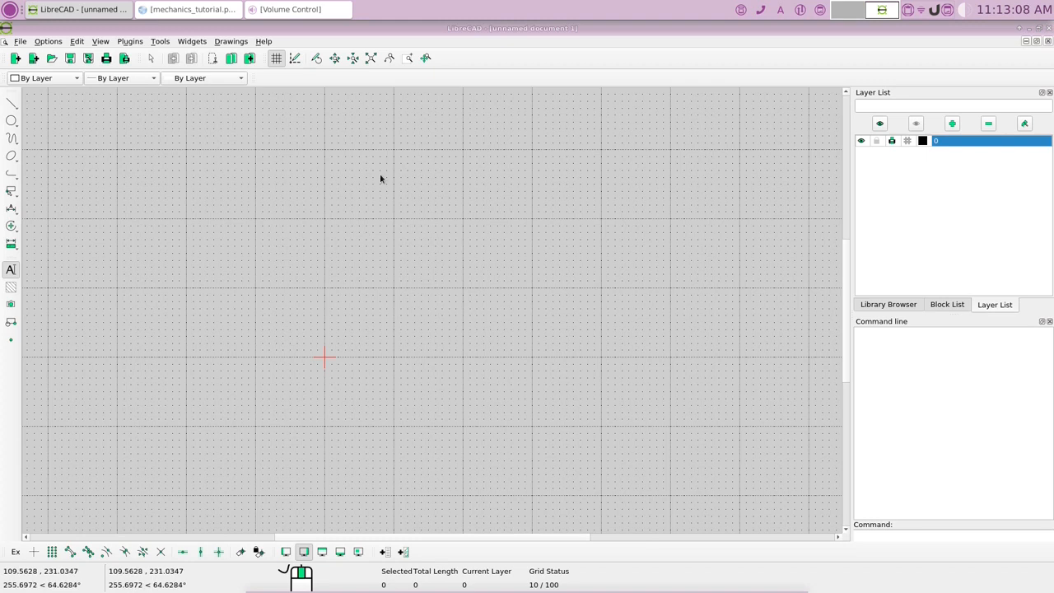
- Review the application preferences for appearance and for default units and startup, keeping Millimeter as the default unit, and close them without applying changes
left_click(52, 42)
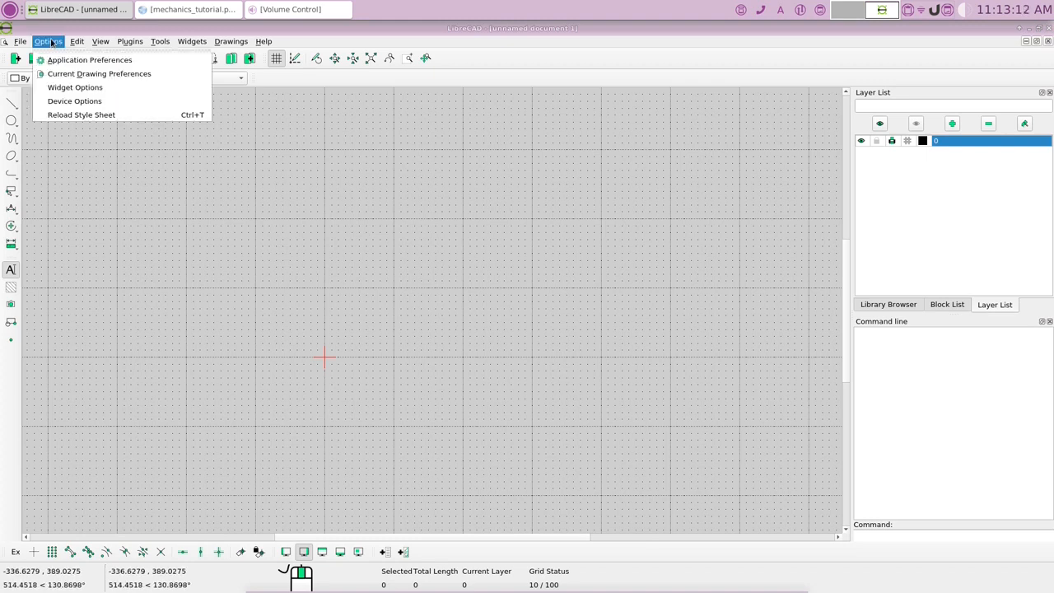
left_click(121, 63)
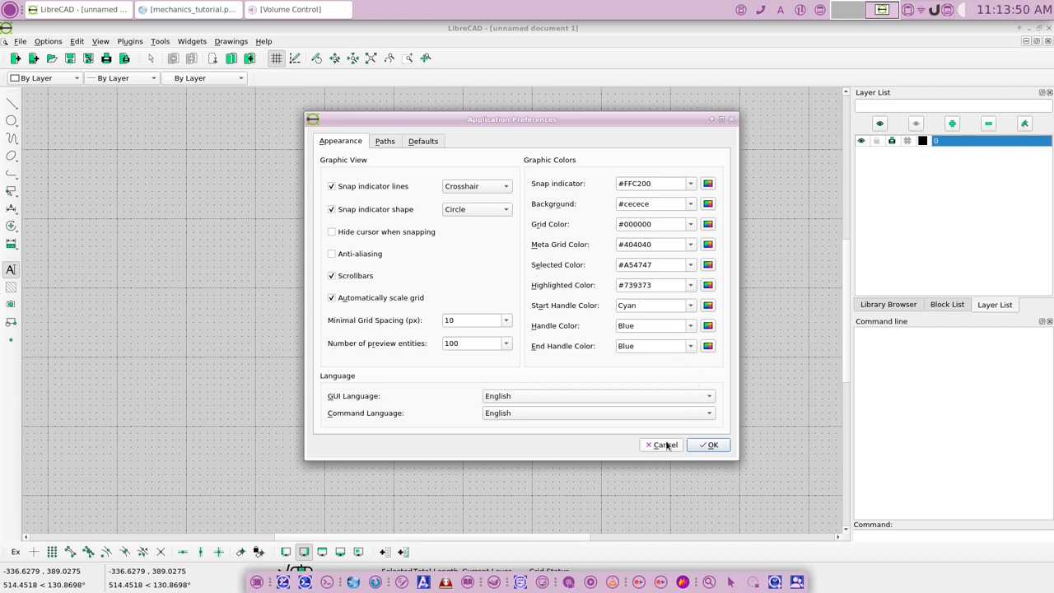
left_click(420, 143)
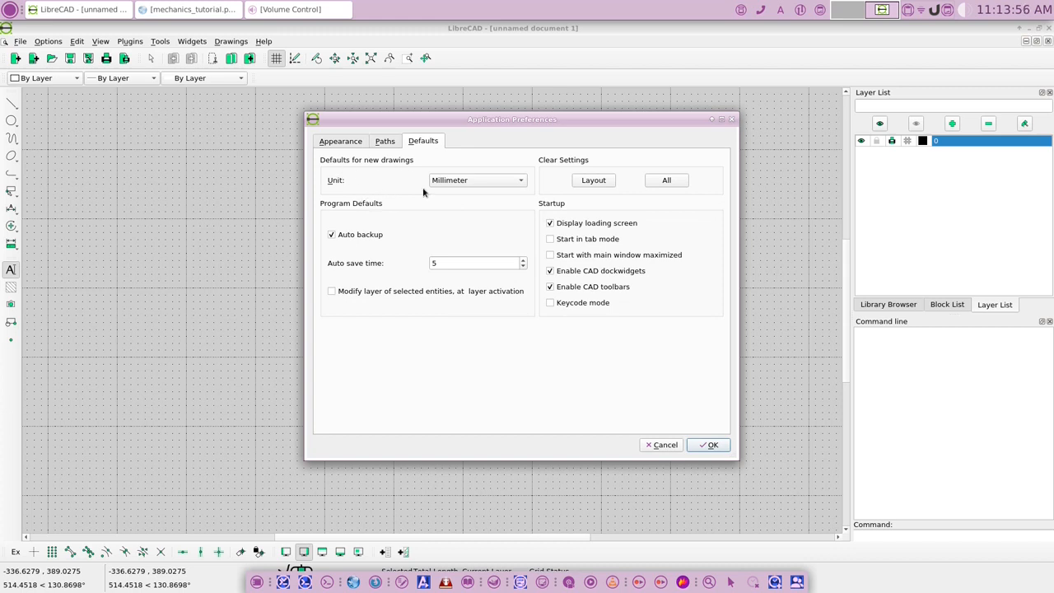
left_click(522, 182)
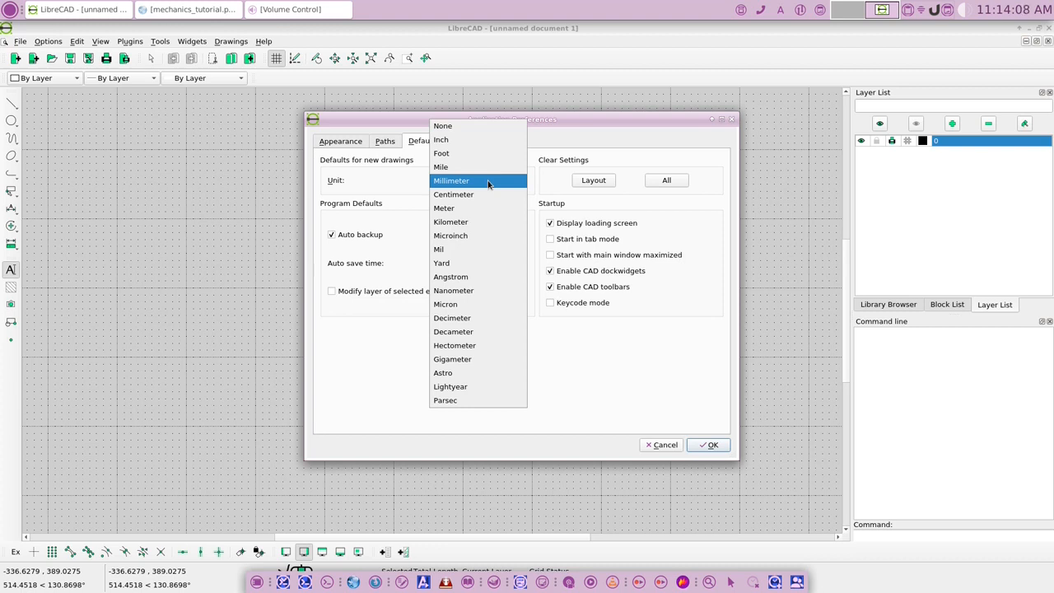
left_click(488, 183)
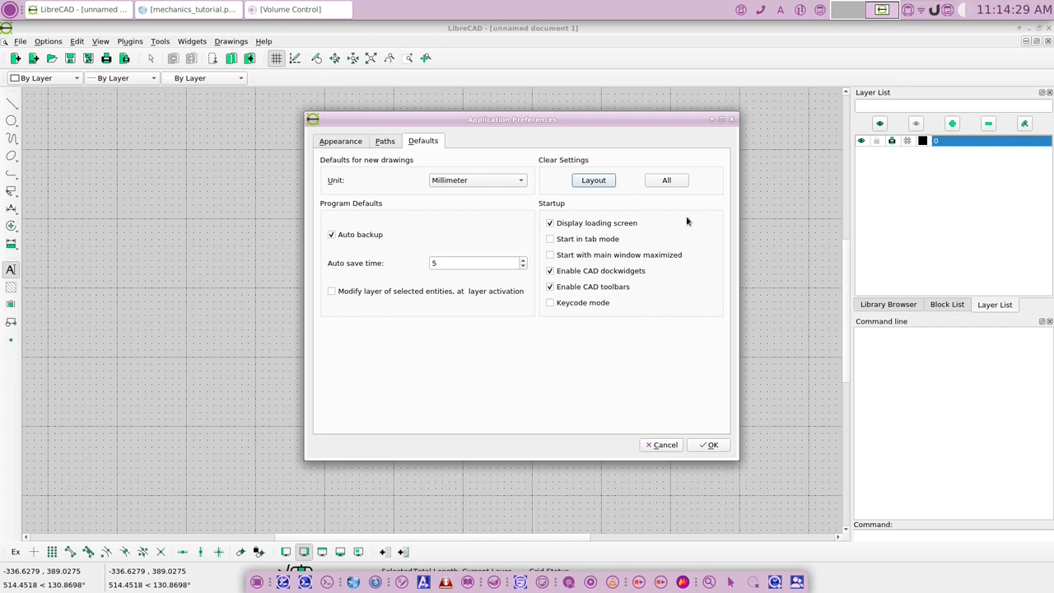
left_click(353, 143)
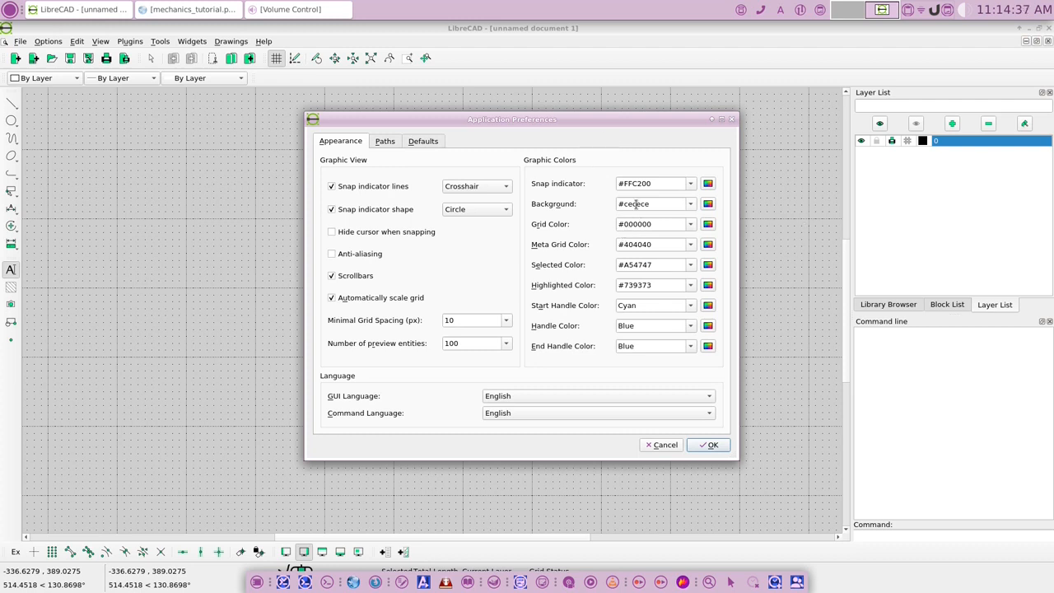
left_click(664, 445)
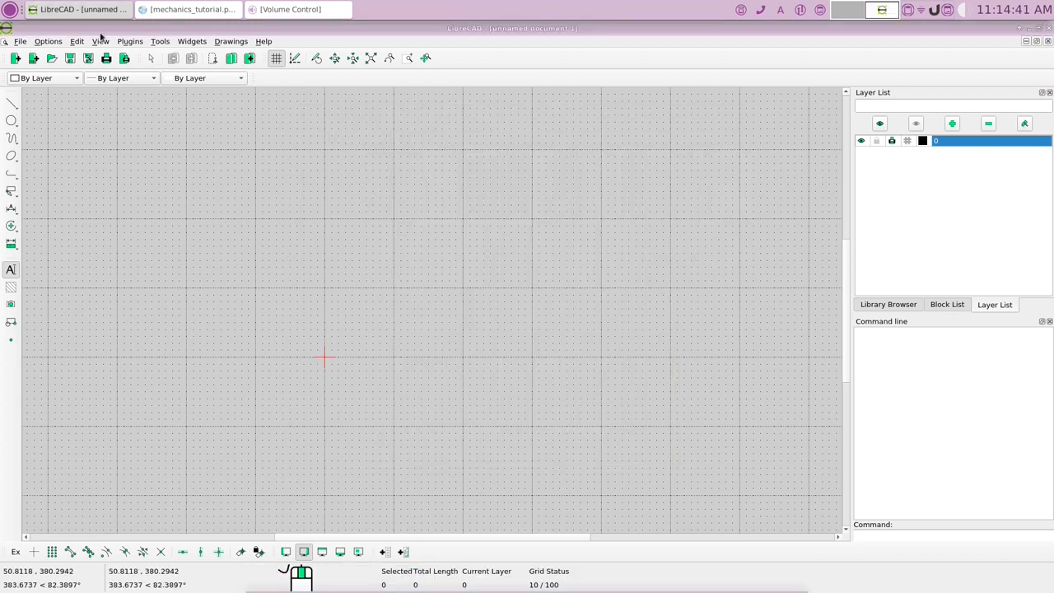
- Set the length precision of the current drawing to 0.00 in the drawing preferences
left_click(59, 43)
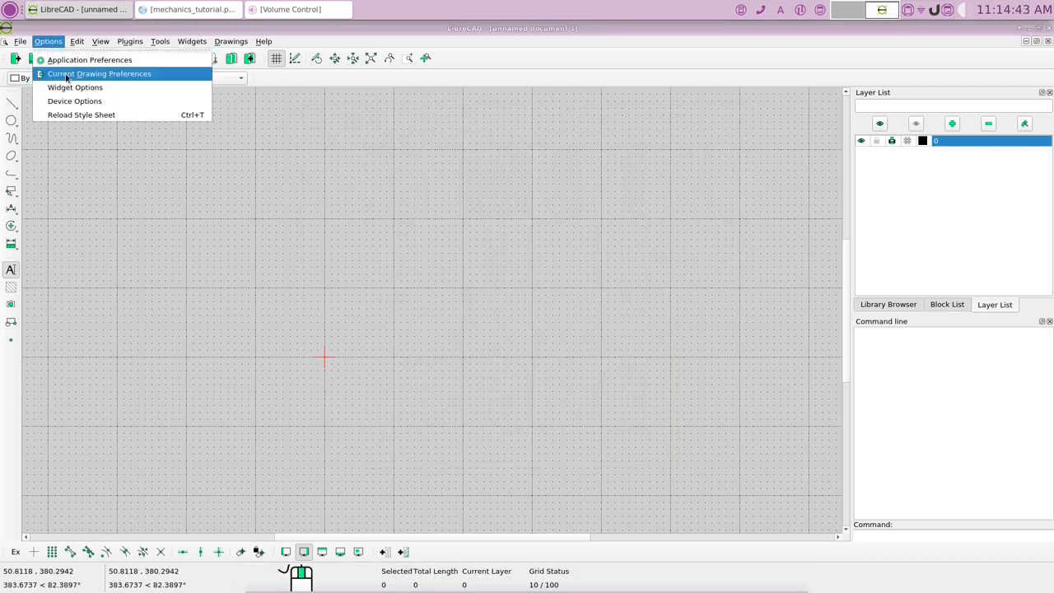
left_click(70, 75)
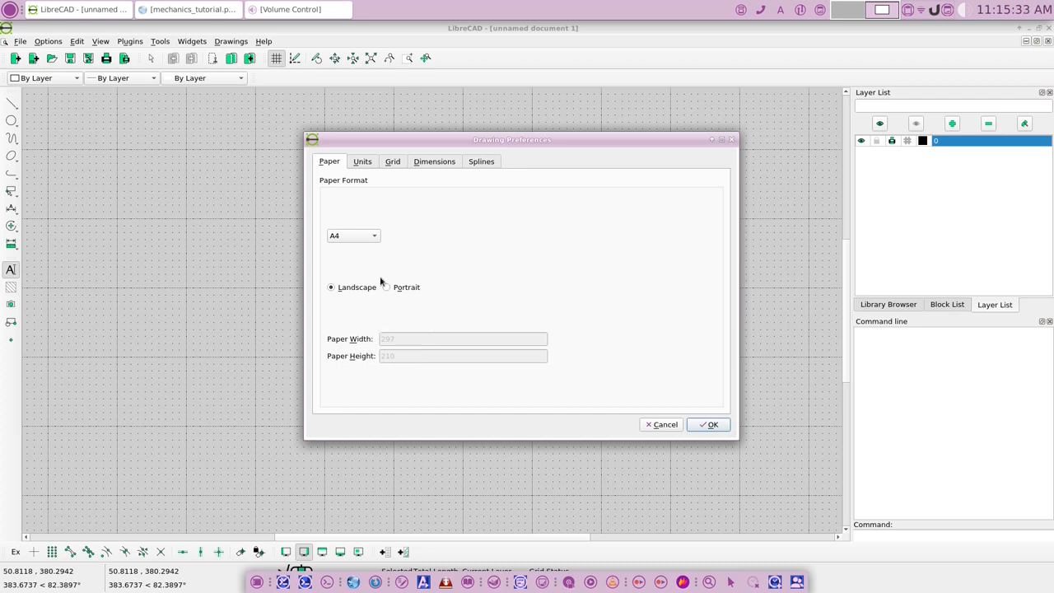
left_click(362, 162)
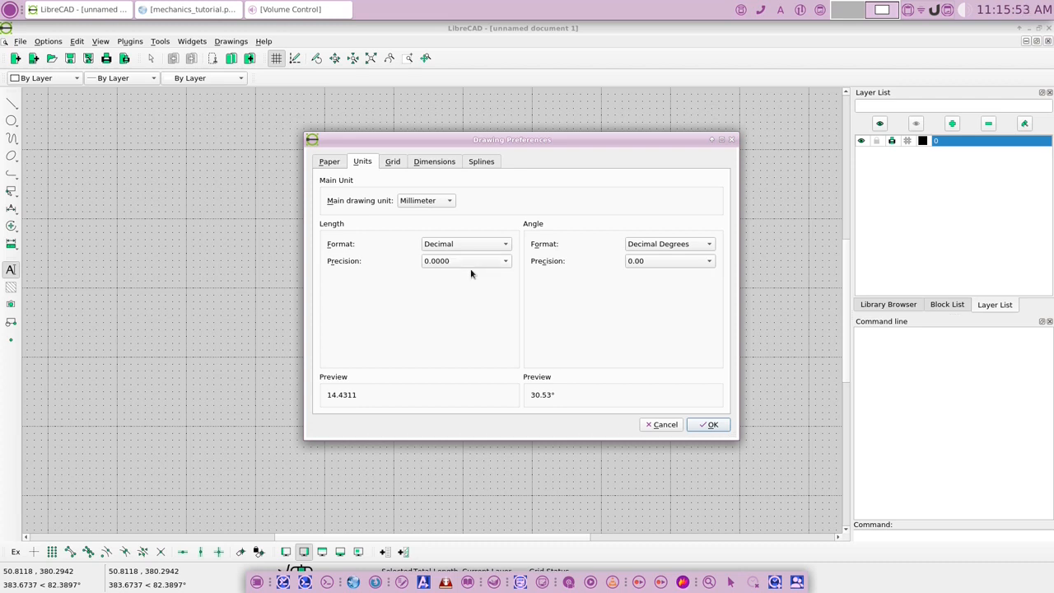
left_click(502, 261)
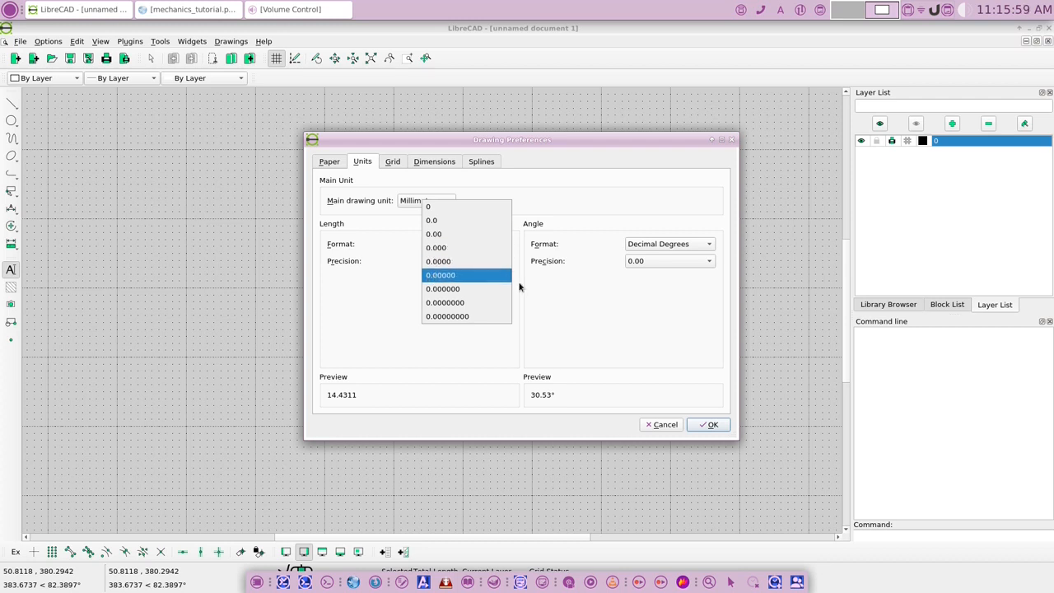
left_click(439, 236)
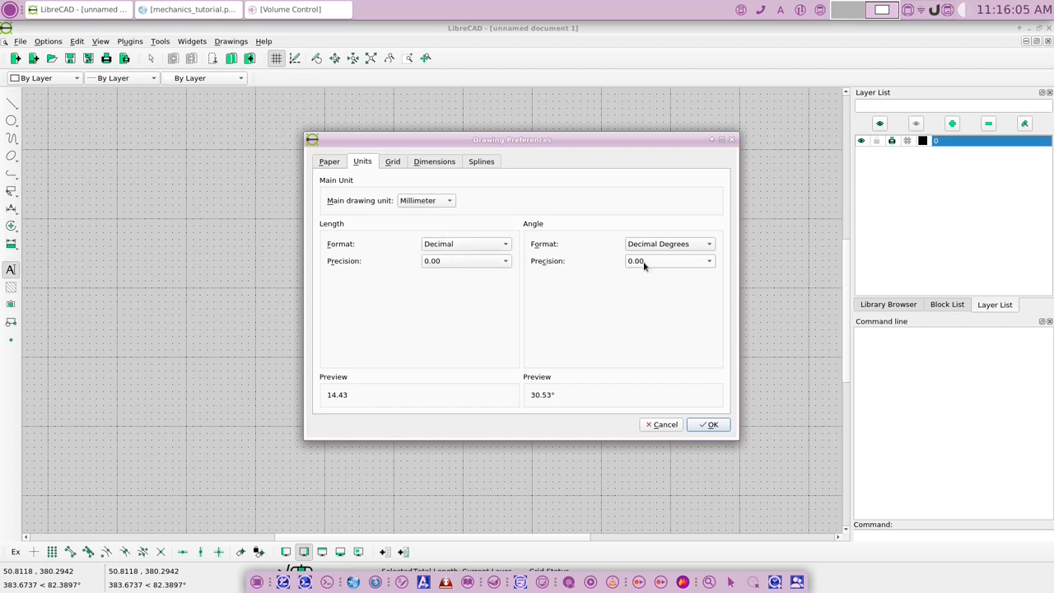
- Check the grid, dimension, paper and unit settings of the current drawing and accept the drawing preferences
left_click(392, 163)
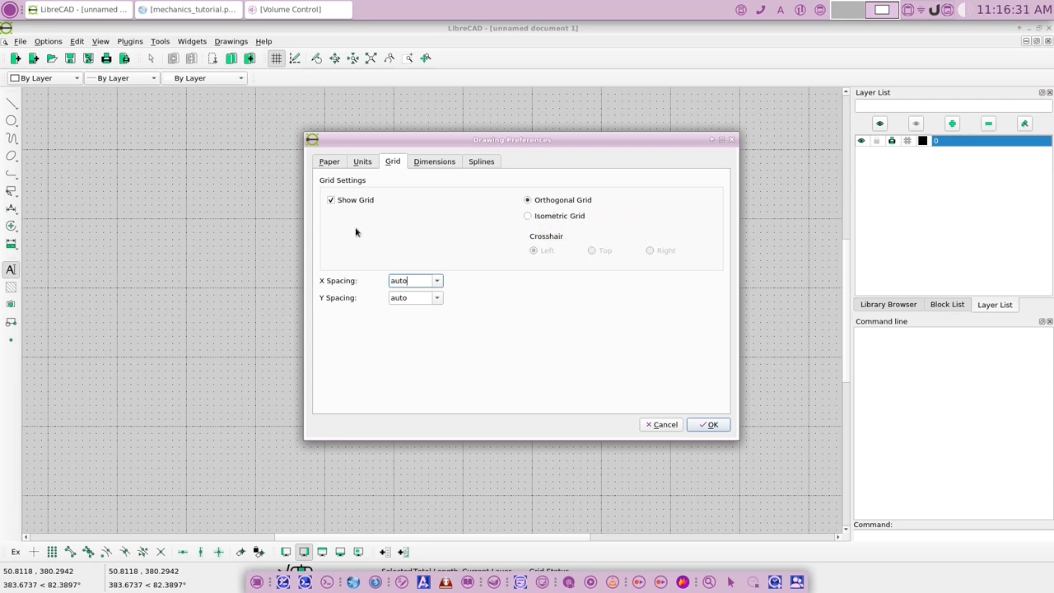
left_click(436, 162)
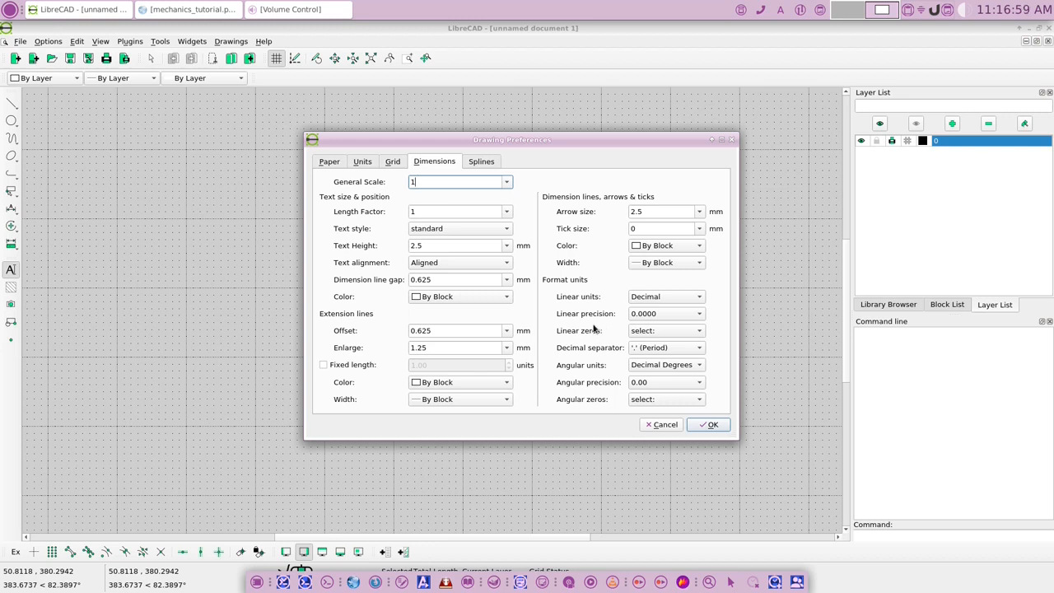
left_click(330, 164)
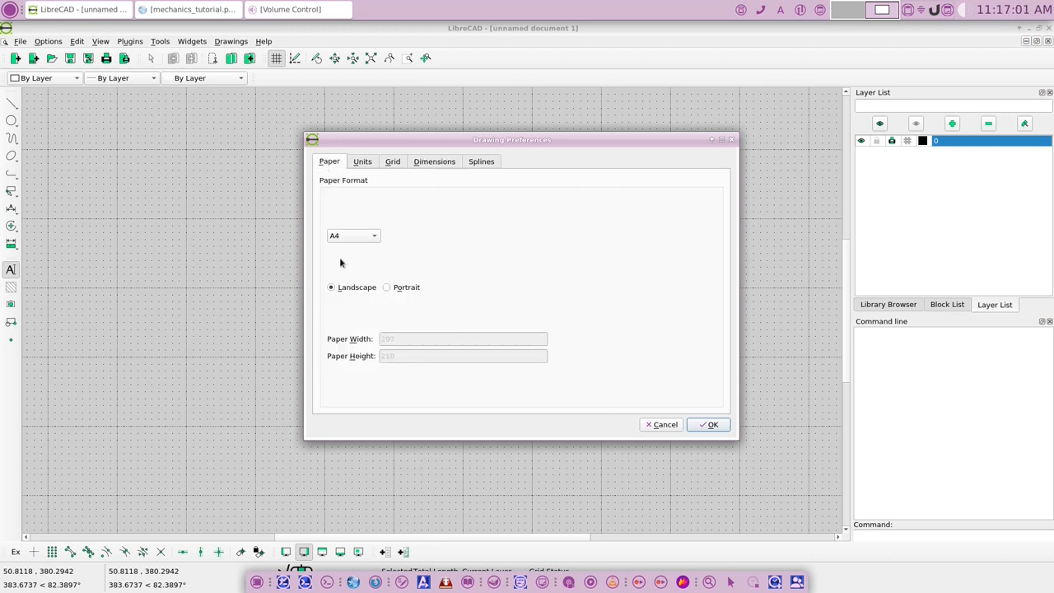
left_click(361, 164)
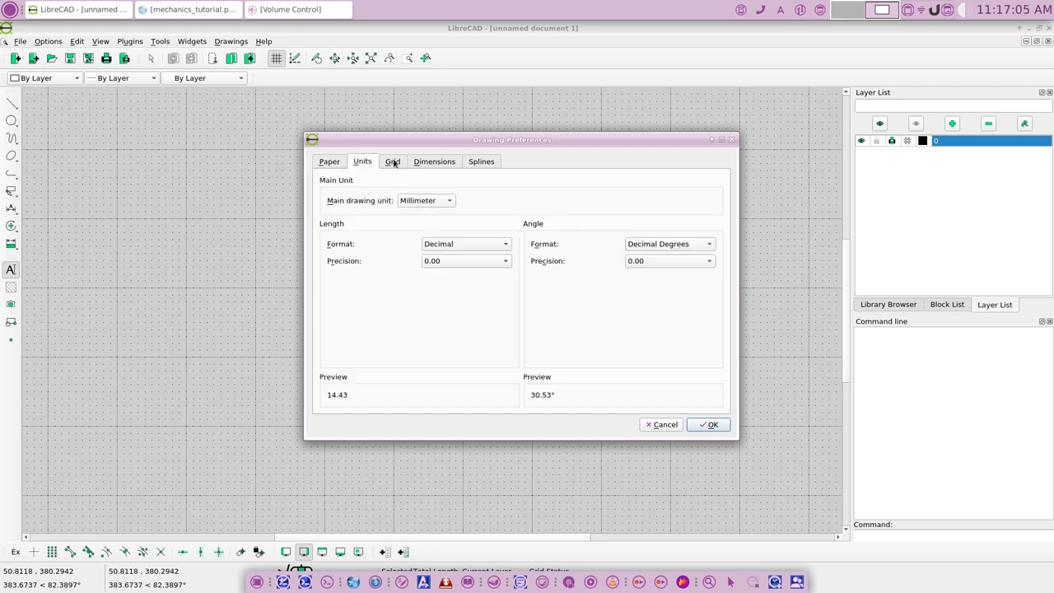
left_click(395, 163)
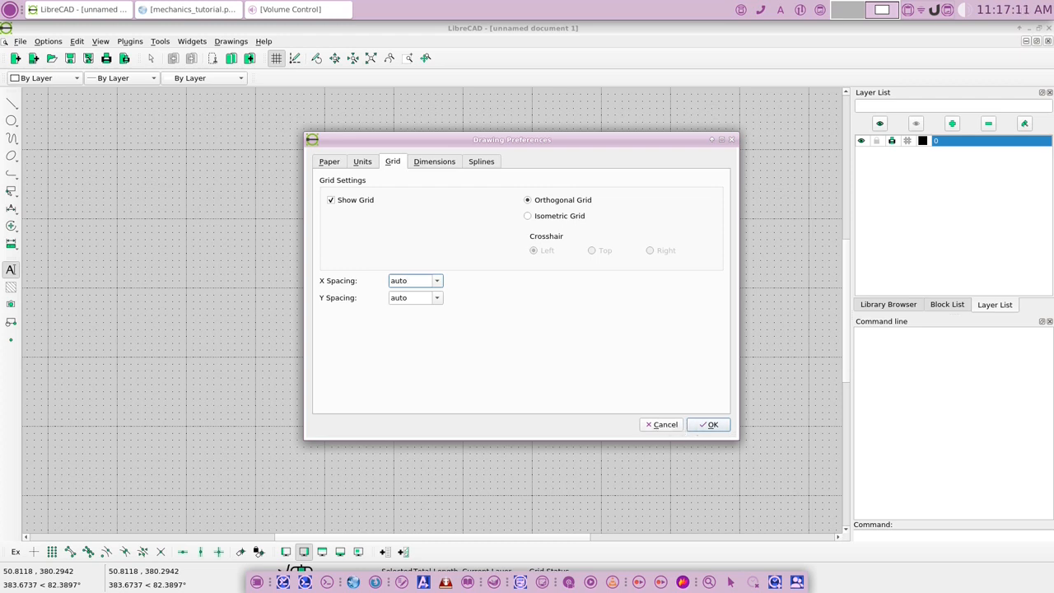
left_click(706, 425)
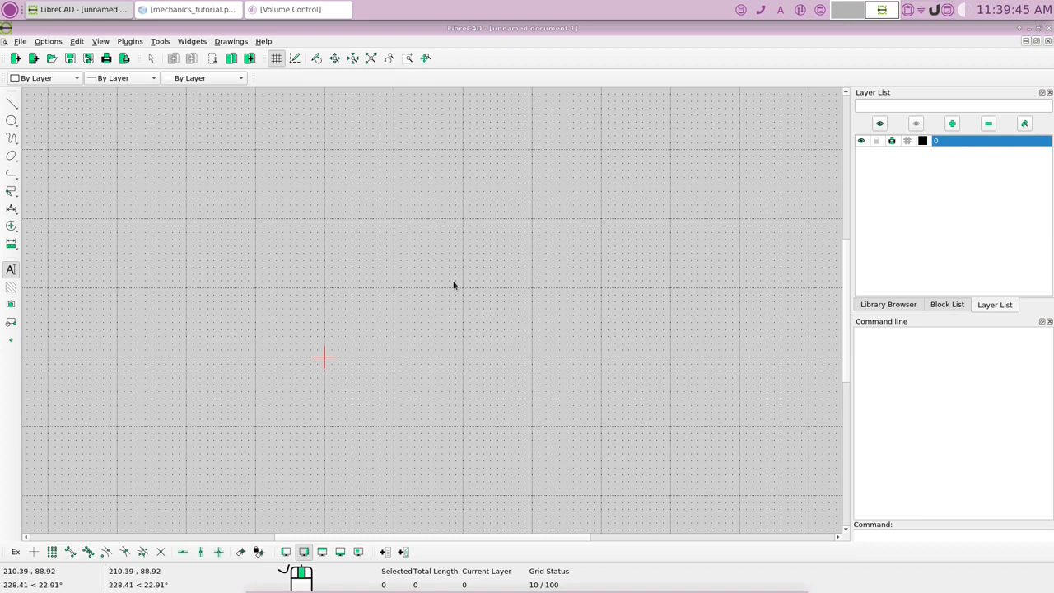
- Switch to the browser with mechanics_tutorial.pdf and read from the cover through the introduction to the Getting started section
left_click(169, 10)
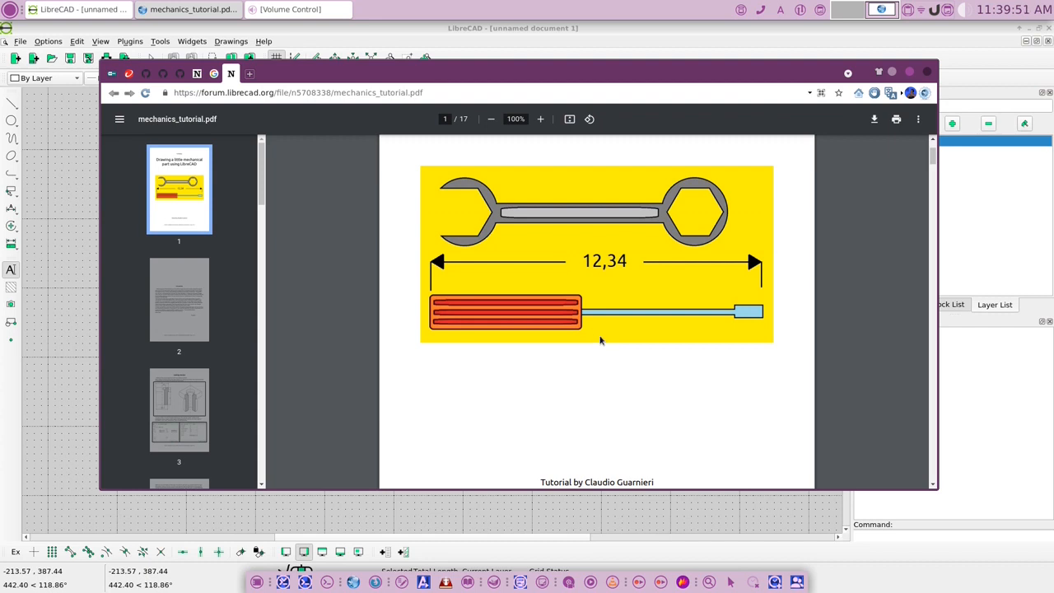
mouse_move(255, 92)
left_mouse_down()
mouse_move(191, 93)
mouse_move(245, 92)
left_mouse_up()
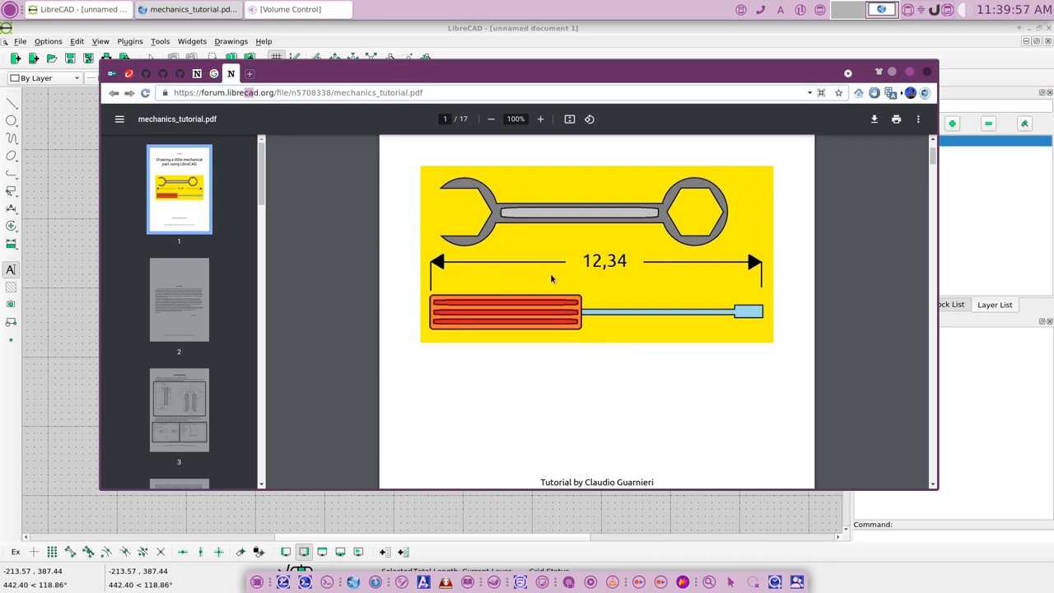
scroll(550, 278, "down", 1)
scroll(579, 262, "down", 2)
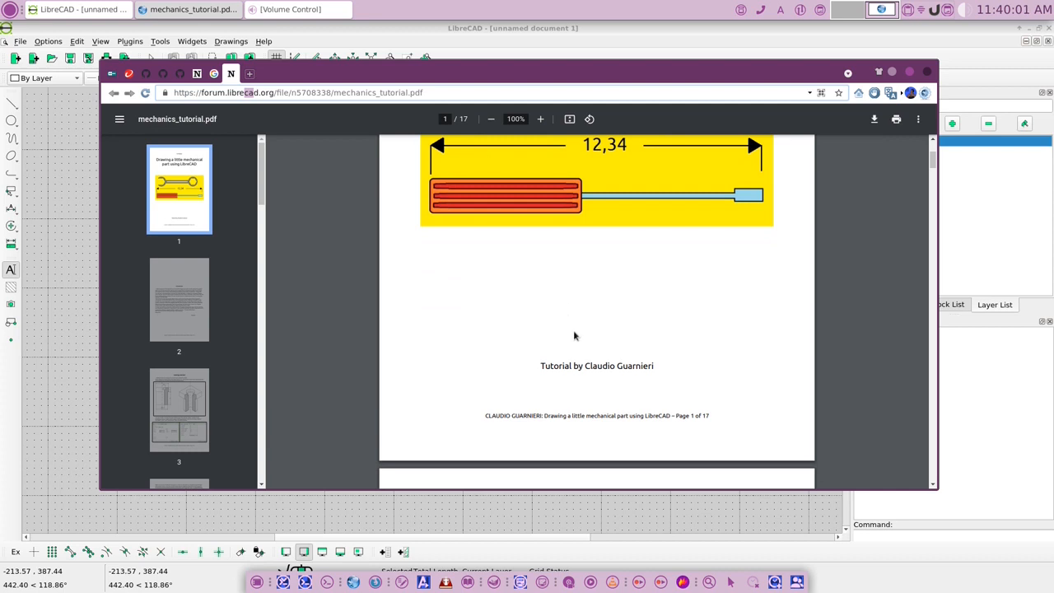
scroll(569, 337, "down", 1)
left_click_drag(584, 309, 656, 308)
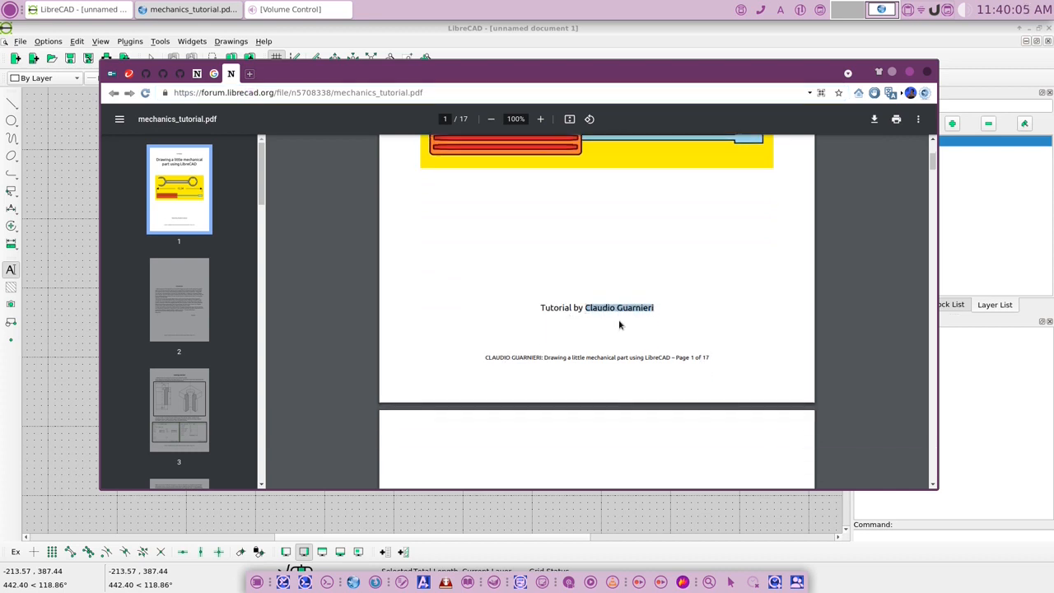
scroll(617, 332, "down", 1)
scroll(610, 331, "down", 3)
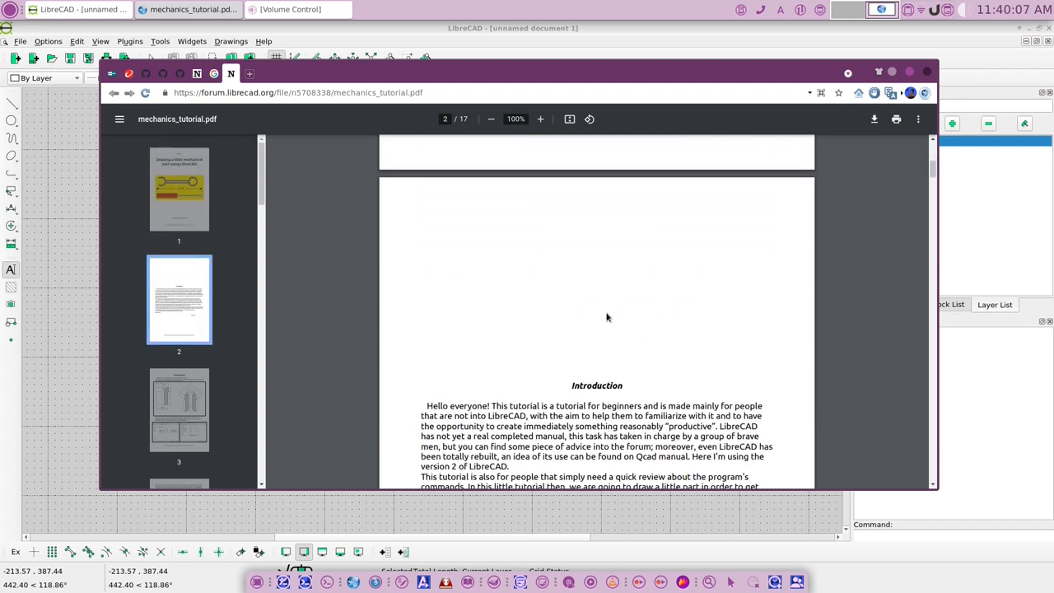
scroll(607, 317, "down", 11)
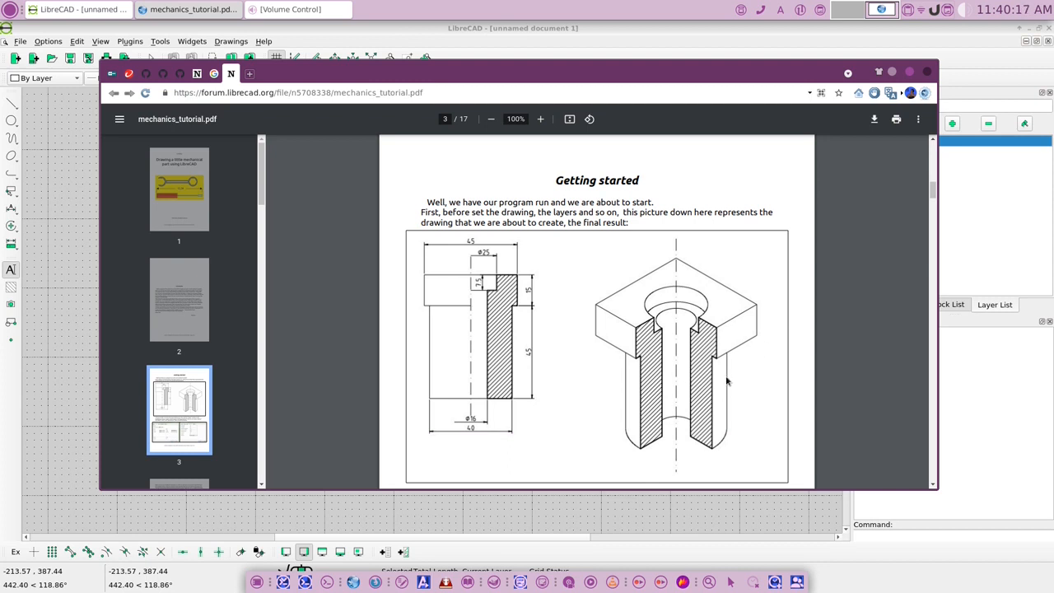
- Examine the target part drawing, the recommended drawing preferences and the layer settings table on pages 3 and 4 of the tutorial
scroll(740, 352, "down", 5)
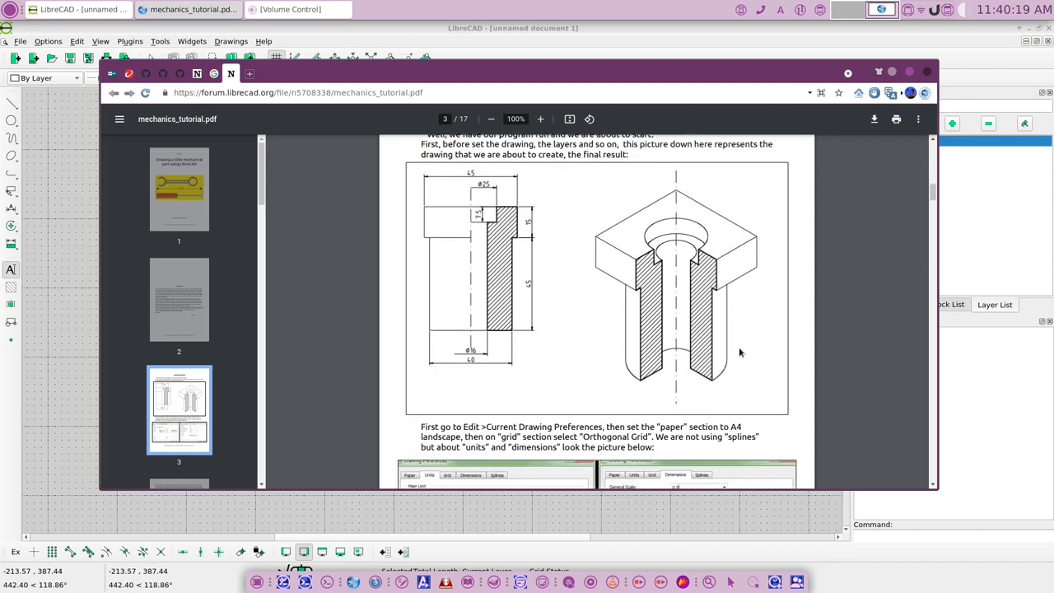
scroll(734, 338, "down", 2)
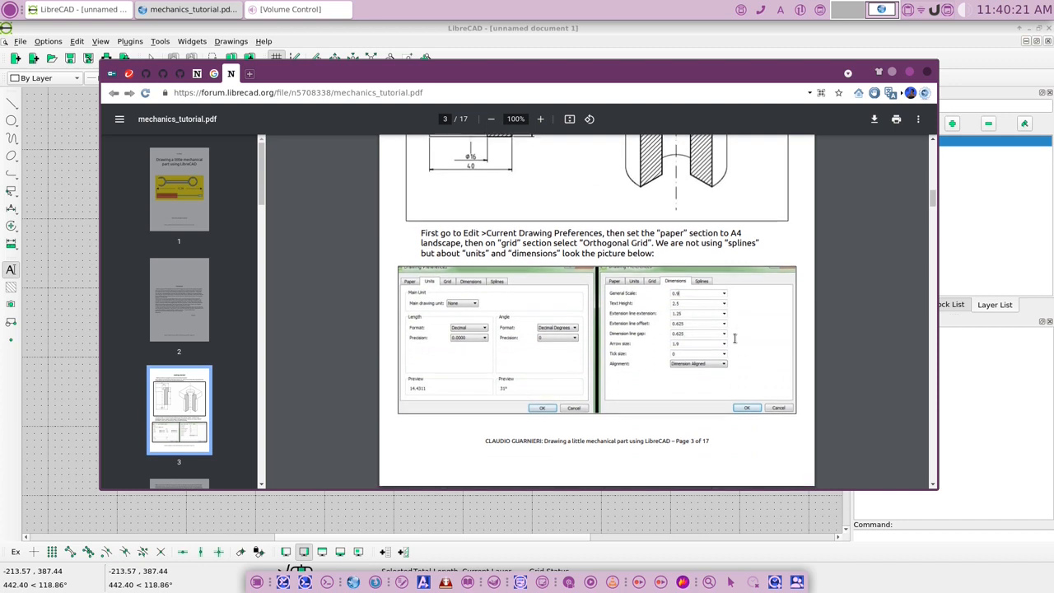
scroll(729, 340, "down", 6)
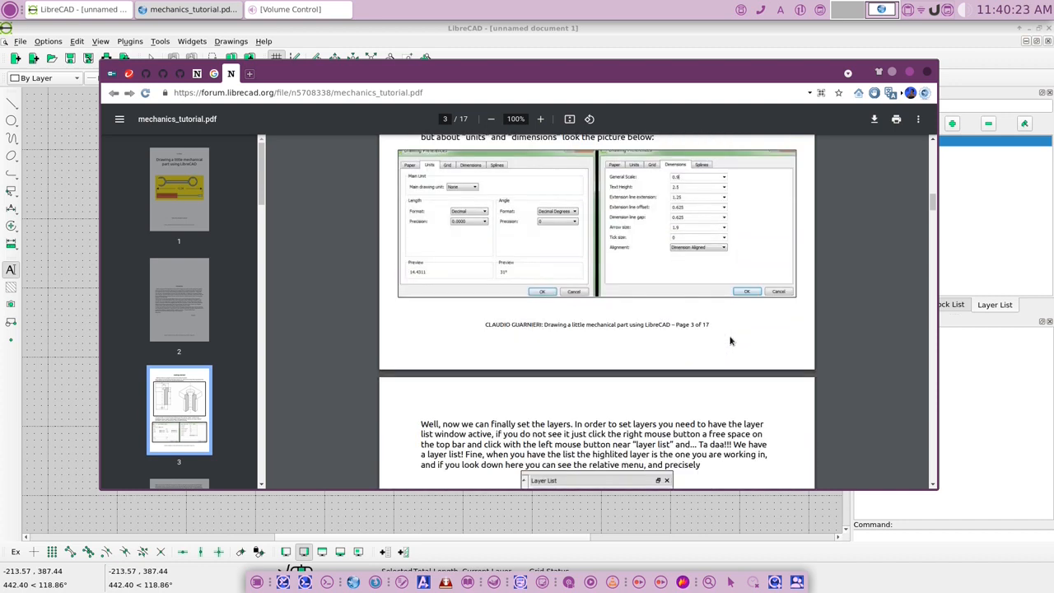
scroll(723, 338, "down", 2)
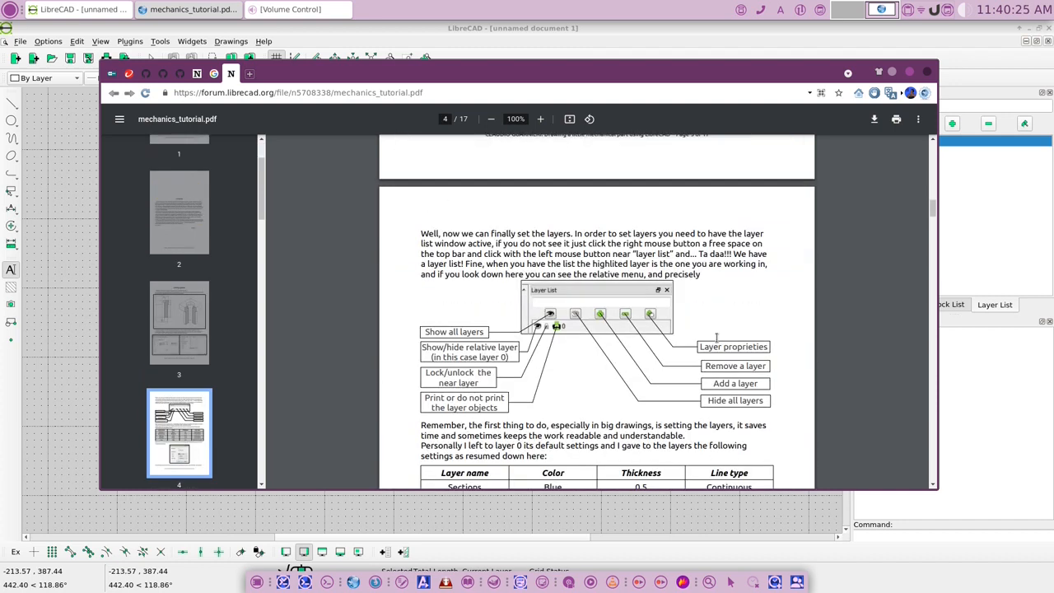
scroll(717, 338, "down", 8)
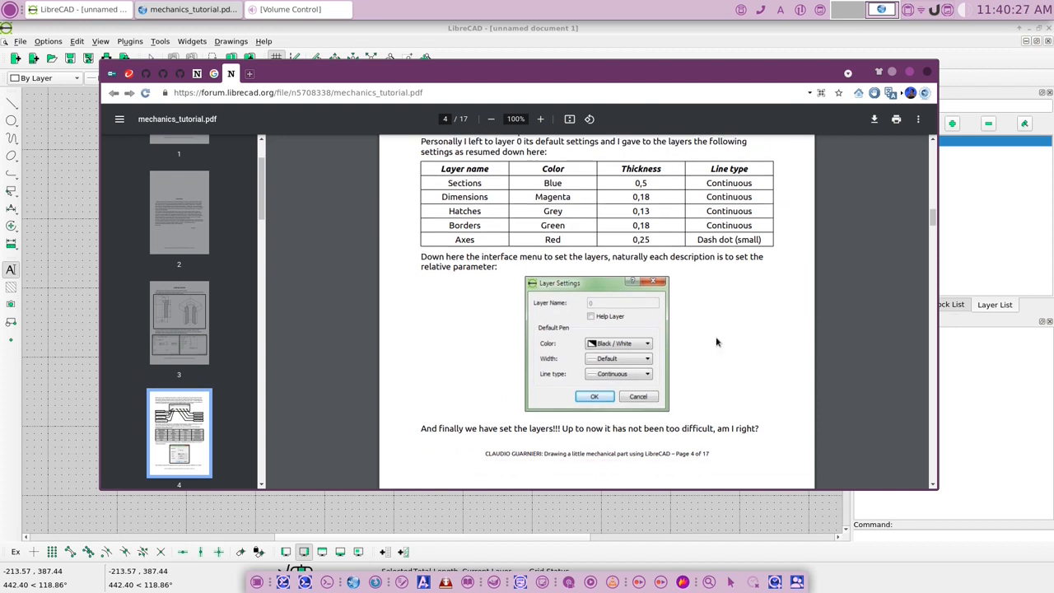
- Read pages 5 to 9 of the tutorial on snaps, coordinates, the sectioned profile, axes, mirrored borders and joining lines
scroll(716, 342, "down", 18)
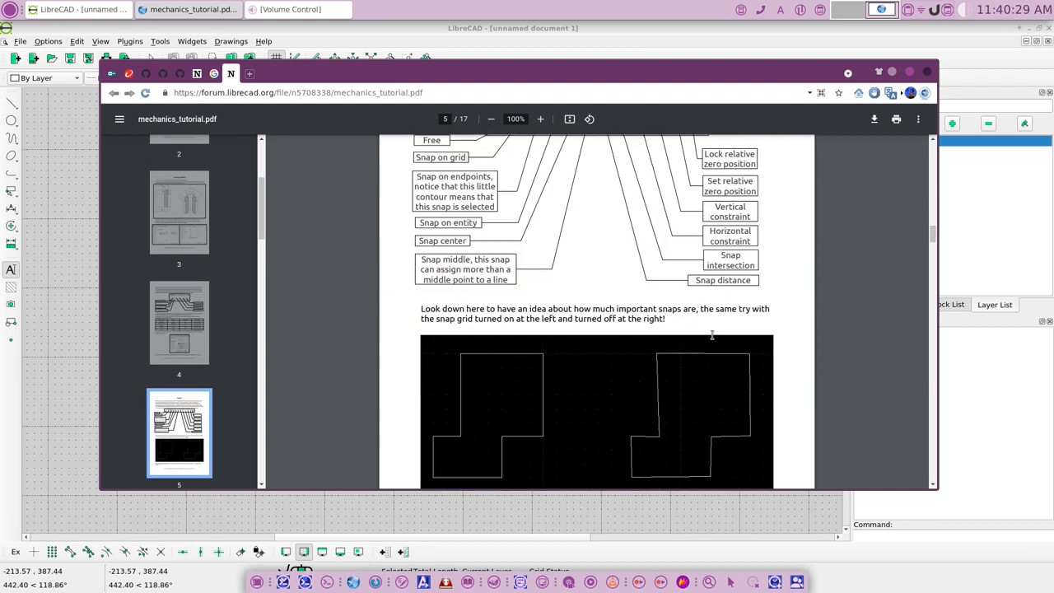
scroll(713, 334, "down", 20)
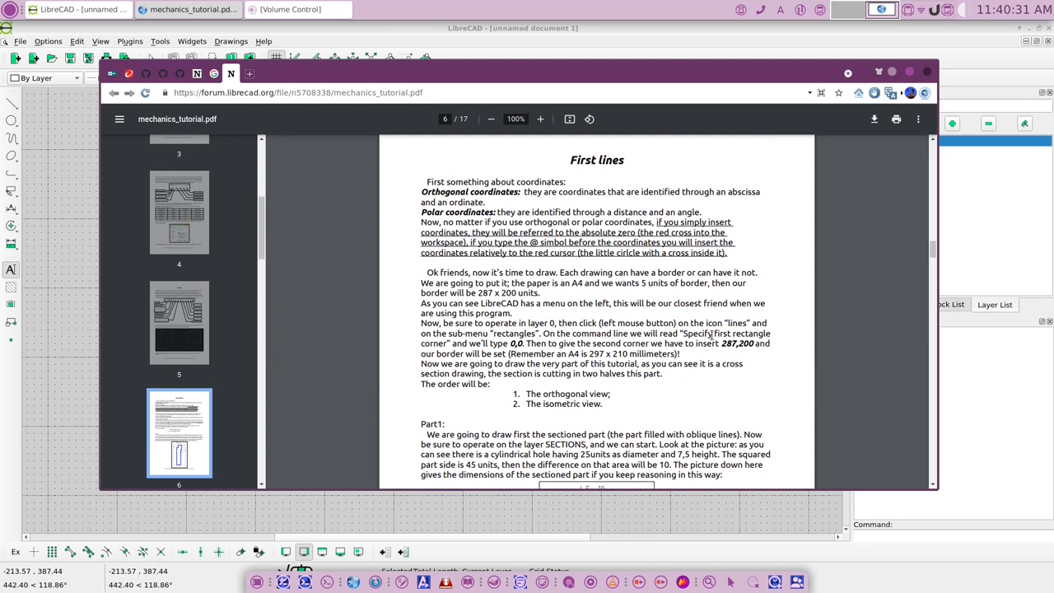
scroll(713, 338, "down", 2)
scroll(713, 338, "down", 9)
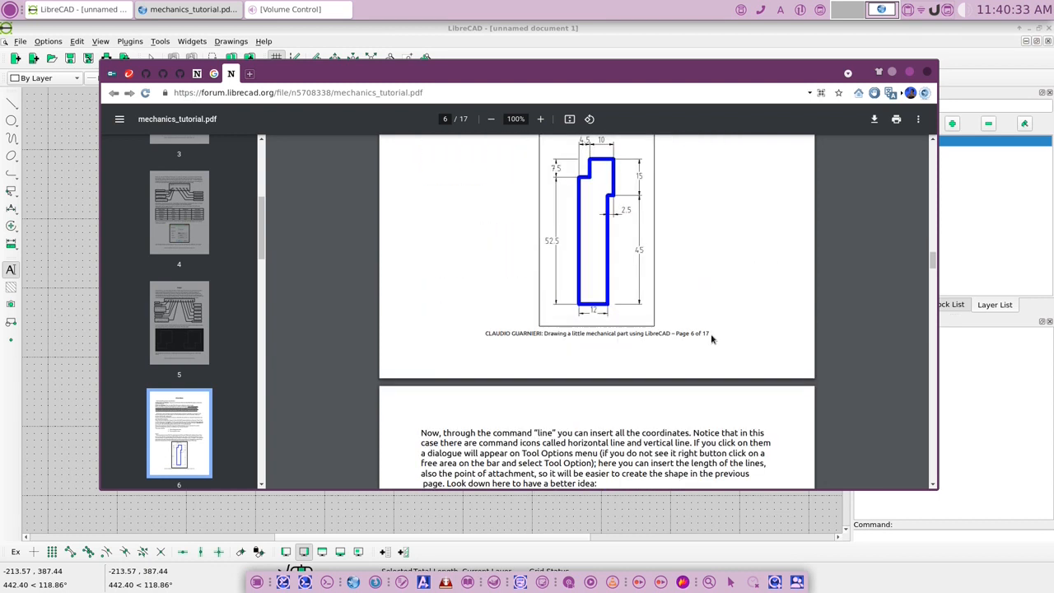
scroll(693, 331, "down", 3)
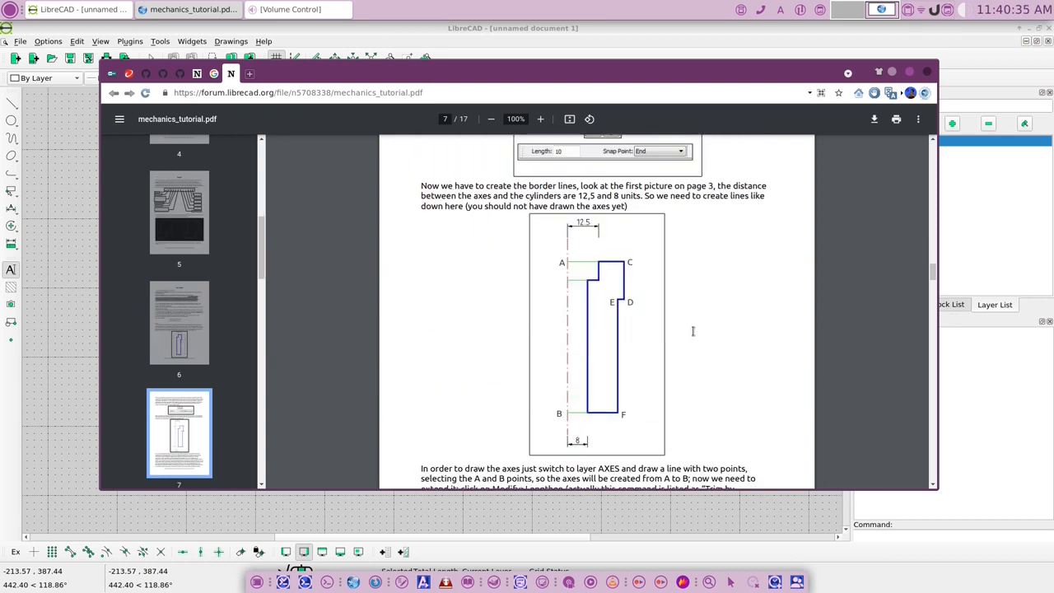
scroll(693, 331, "down", 4)
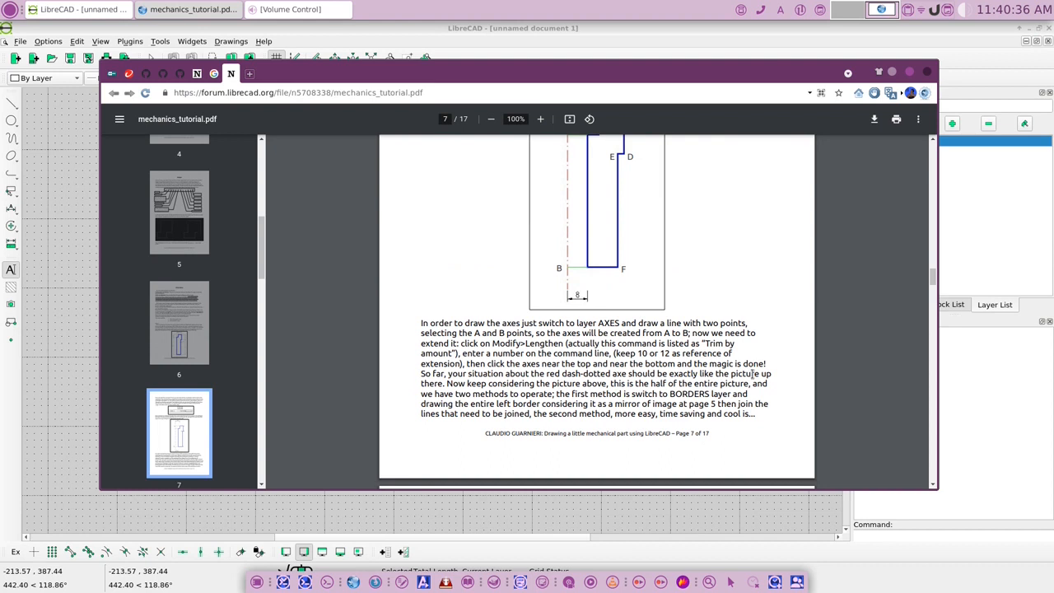
scroll(752, 373, "up", 5)
scroll(725, 362, "down", 11)
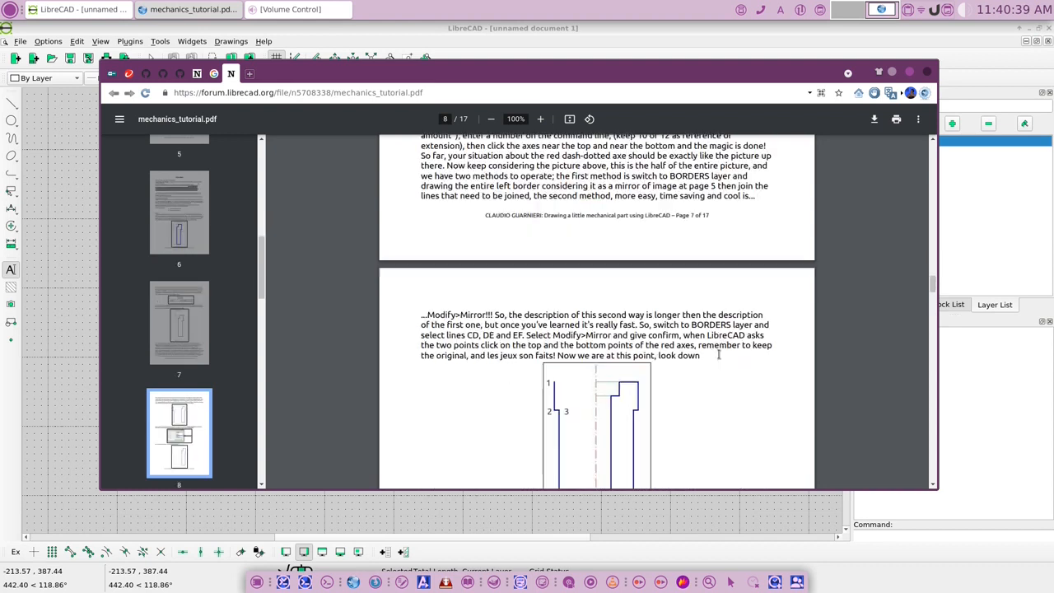
scroll(718, 357, "down", 6)
scroll(719, 357, "down", 4)
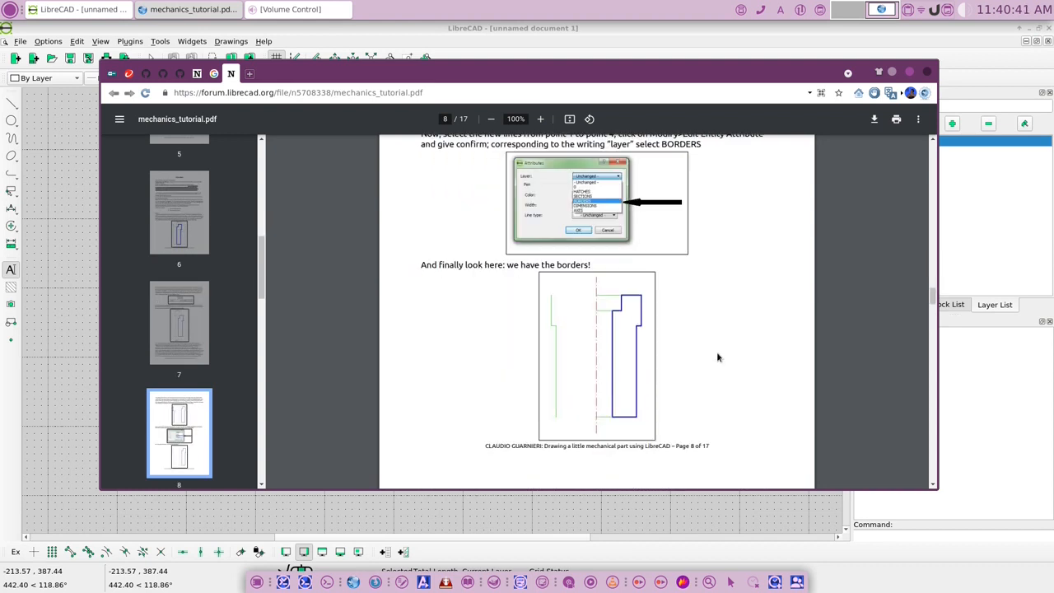
scroll(719, 356, "down", 8)
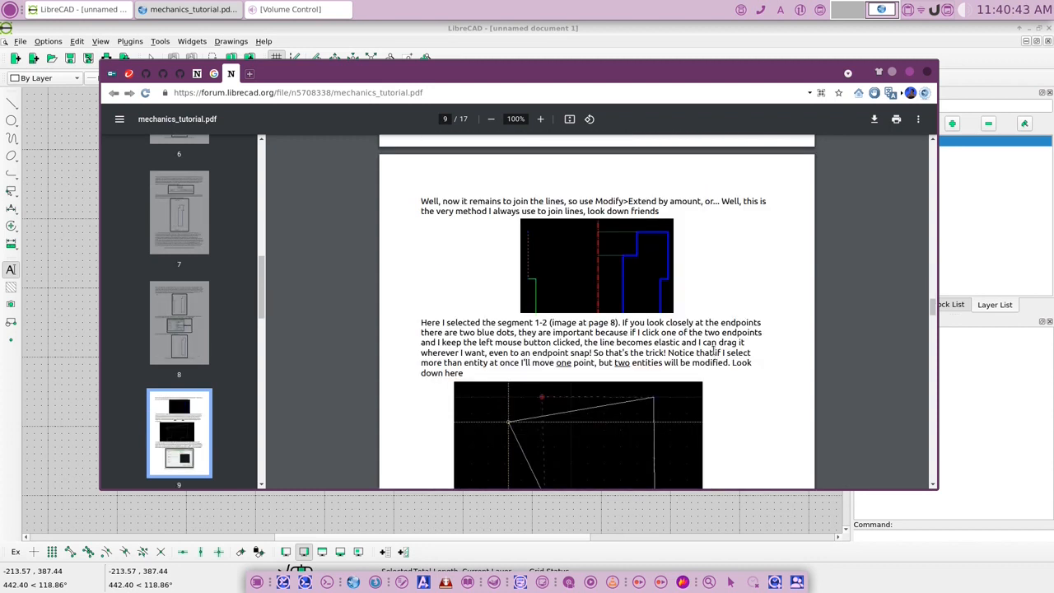
scroll(713, 351, "down", 2)
- Examine the dimensioned isometric view on page 11 and the isometric drawing instructions on page 12 of the tutorial
left_click_drag(933, 309, 901, 350)
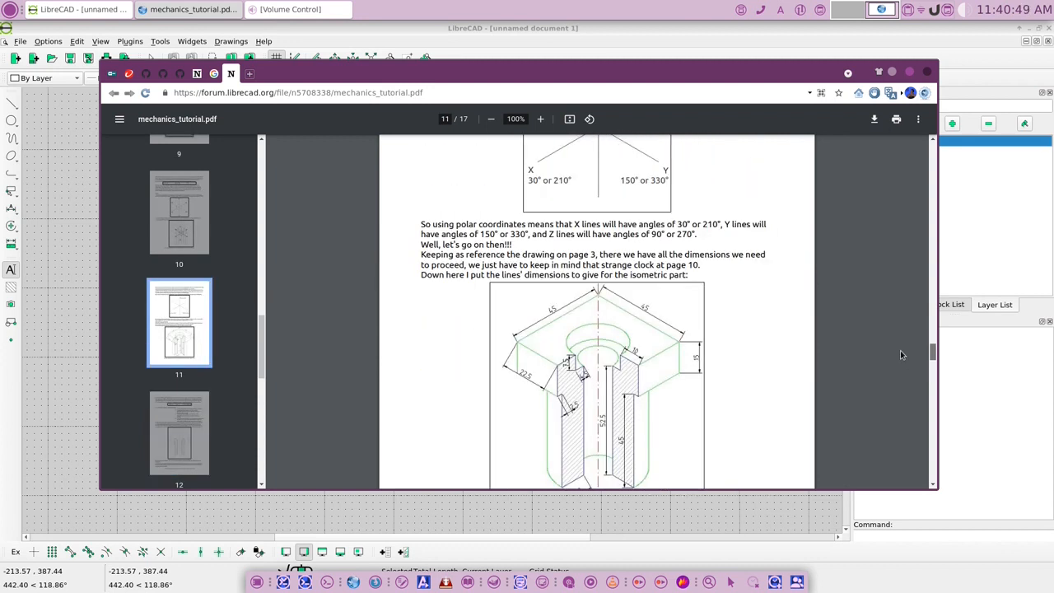
scroll(724, 314, "down", 3)
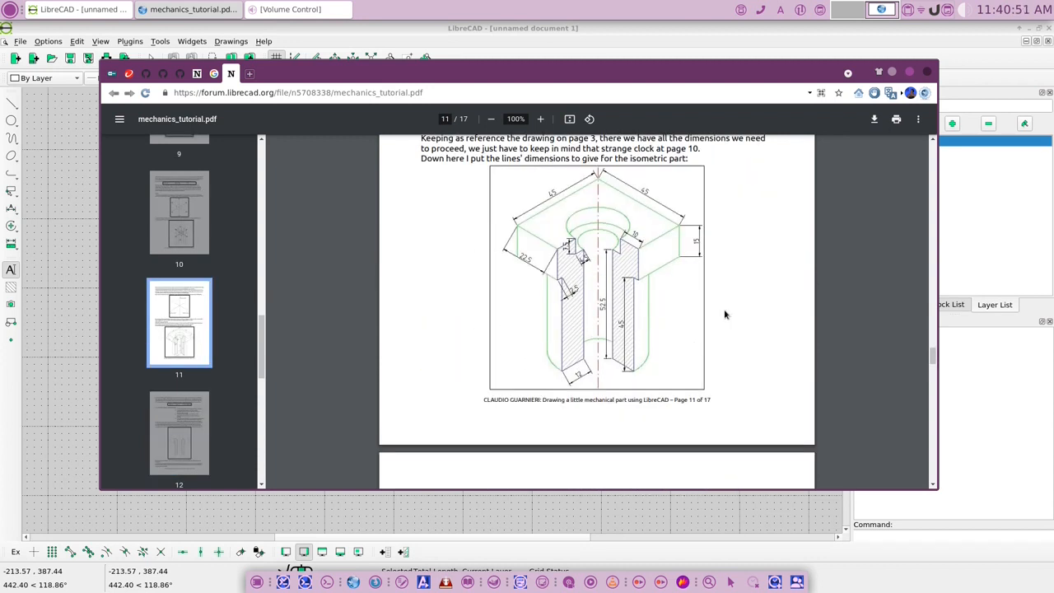
scroll(718, 299, "up", 2)
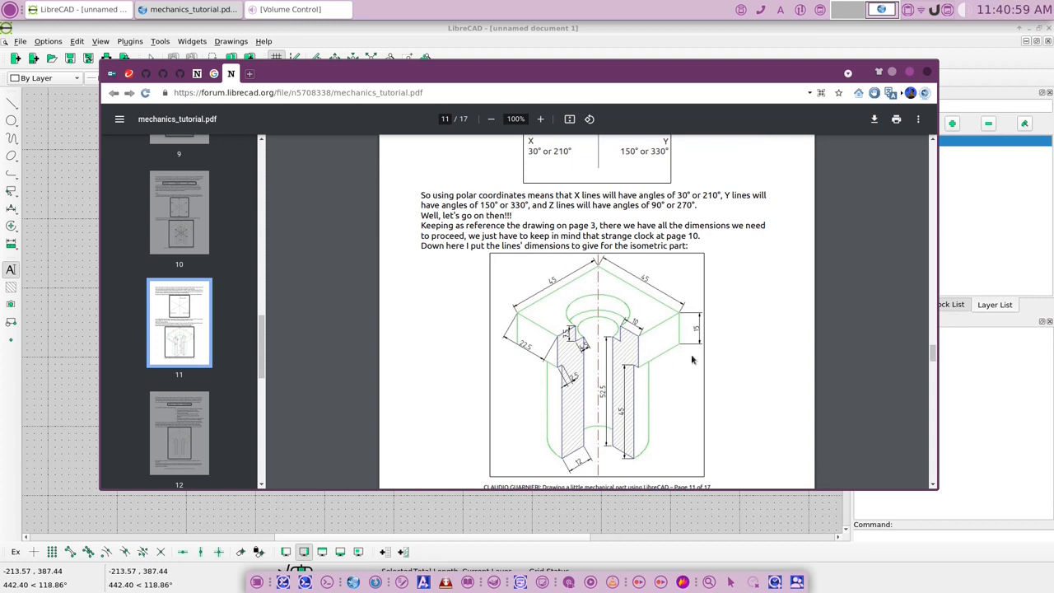
scroll(716, 342, "down", 3)
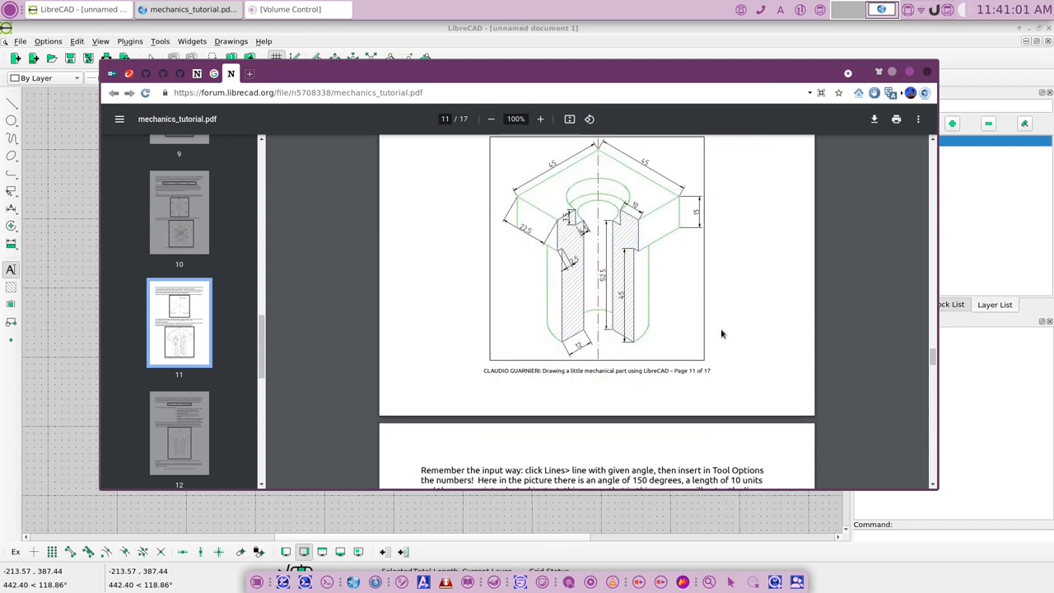
scroll(723, 332, "down", 10)
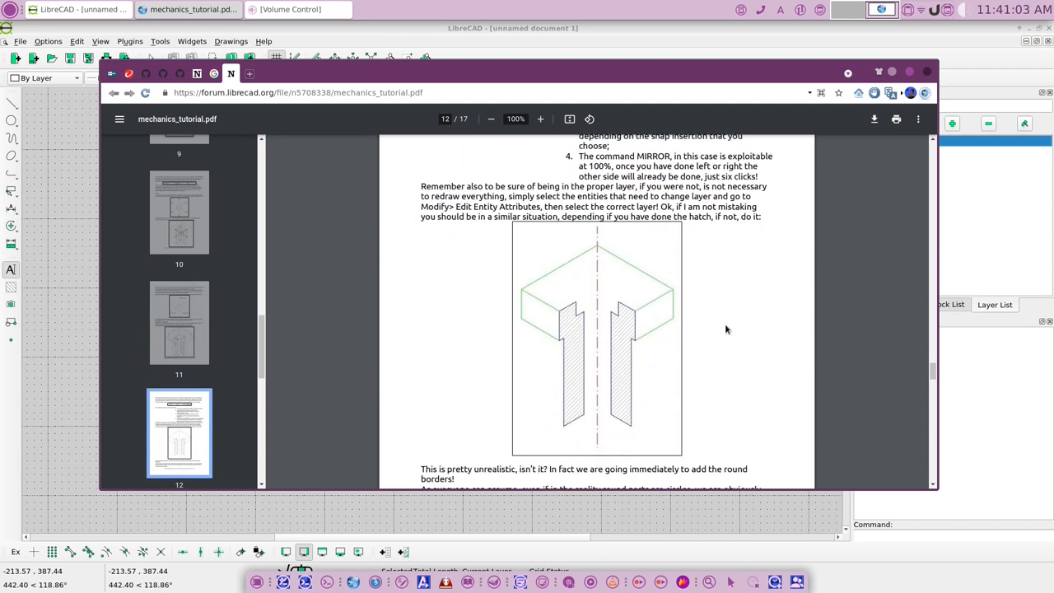
- Switch back to the empty drawing in LibreCAD and look through the available view and zoom commands
left_click(892, 73)
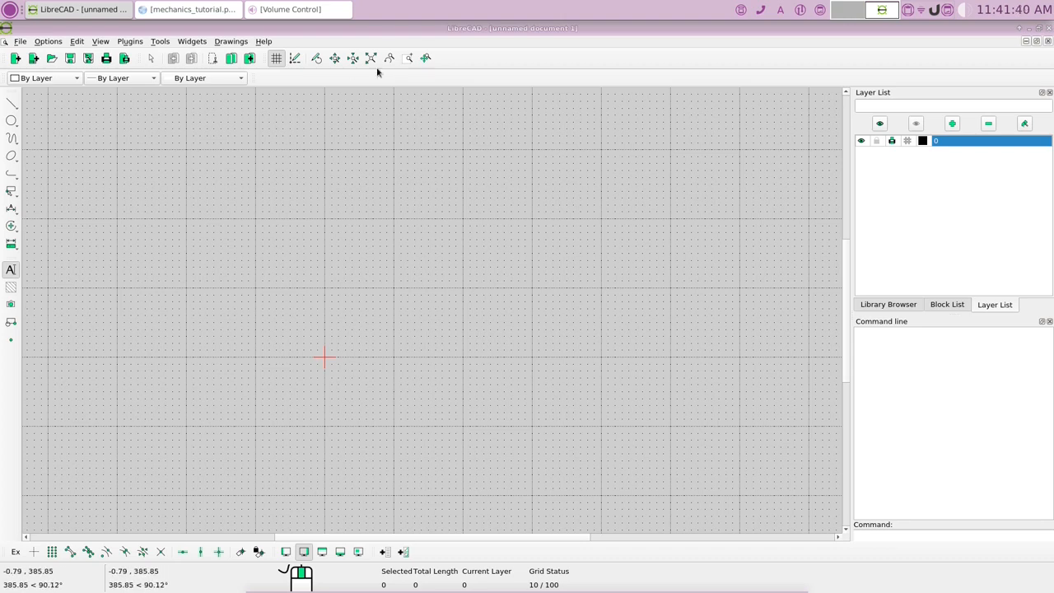
left_click(102, 42)
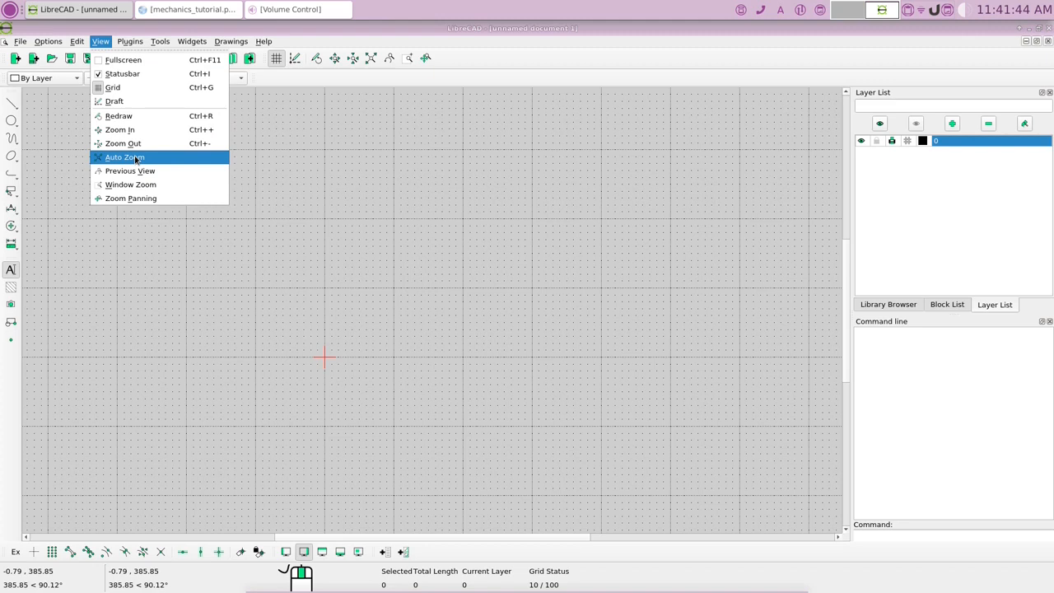
left_click(247, 161)
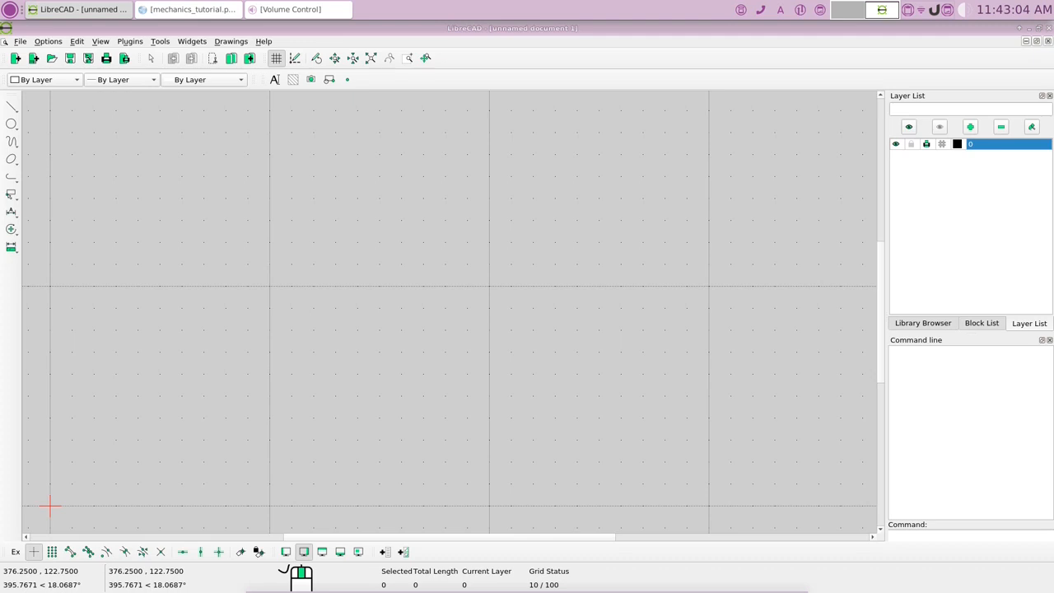
- Create a layer named Border with a line width of 0.50mm (ISO)
left_click(970, 127)
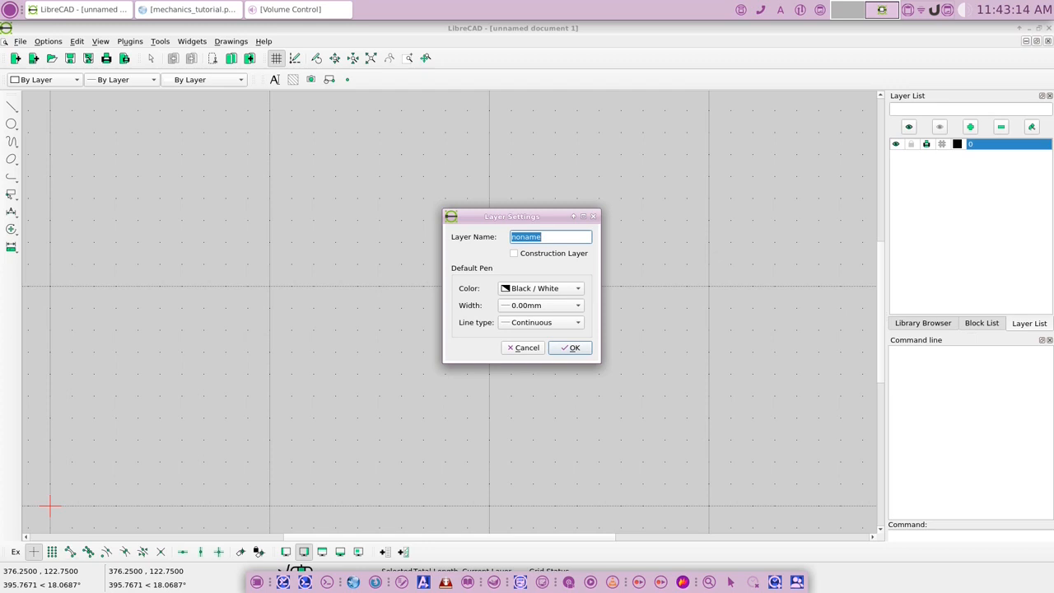
type("D")
type("orde")
left_click(579, 307)
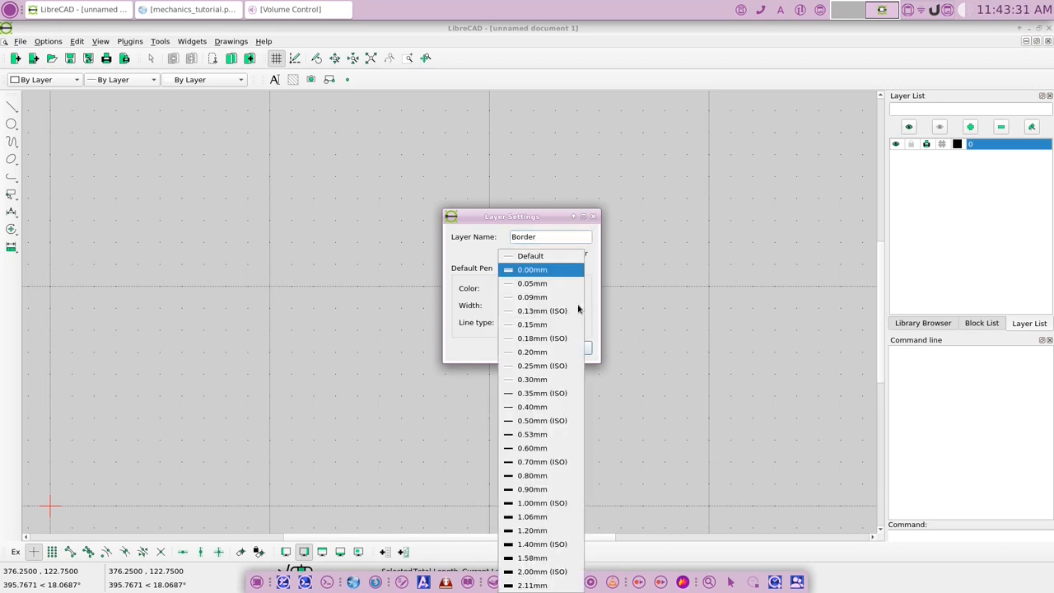
left_click(540, 423)
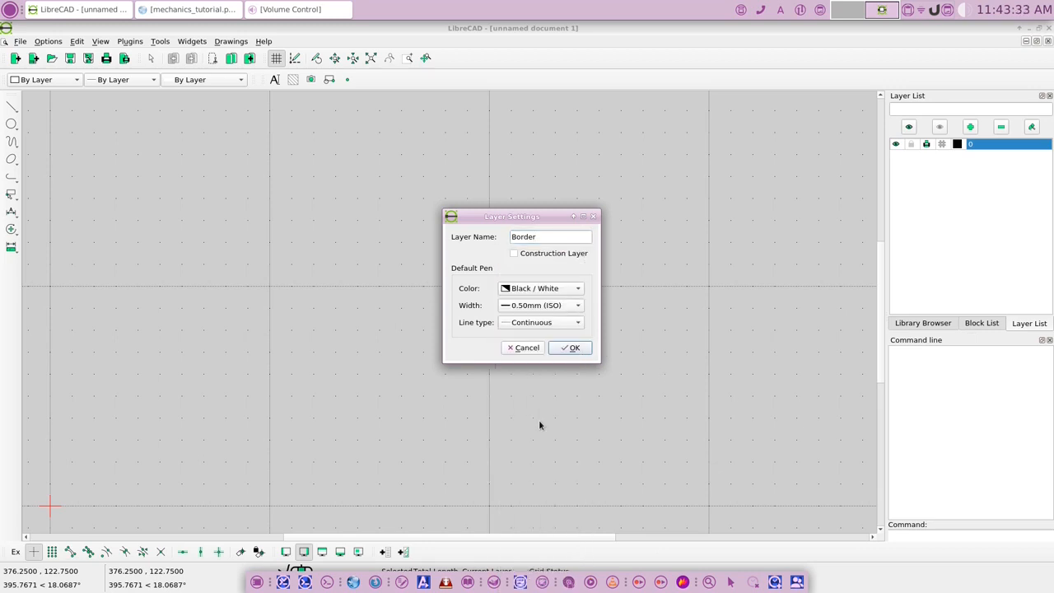
left_click(572, 347)
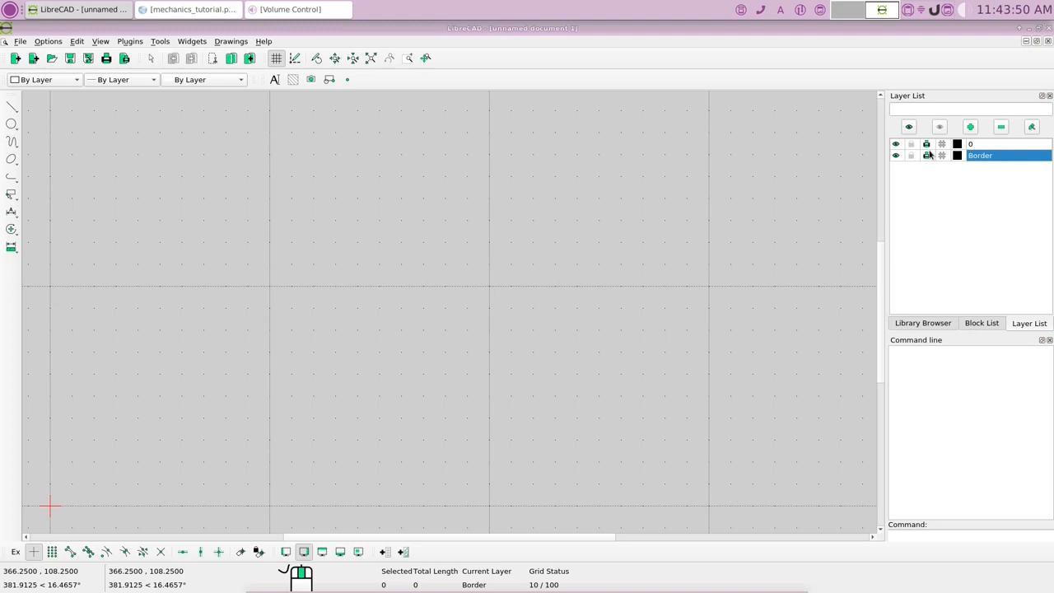
- Create a layer named Structural with the color Blue and the Default line width
left_click(971, 128)
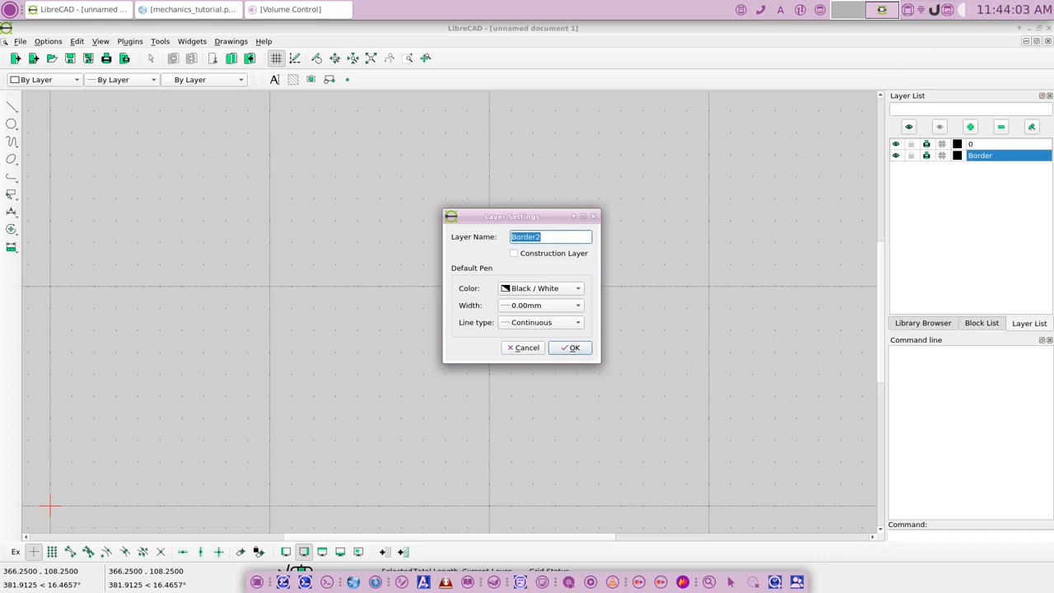
type("Str")
left_click(579, 291)
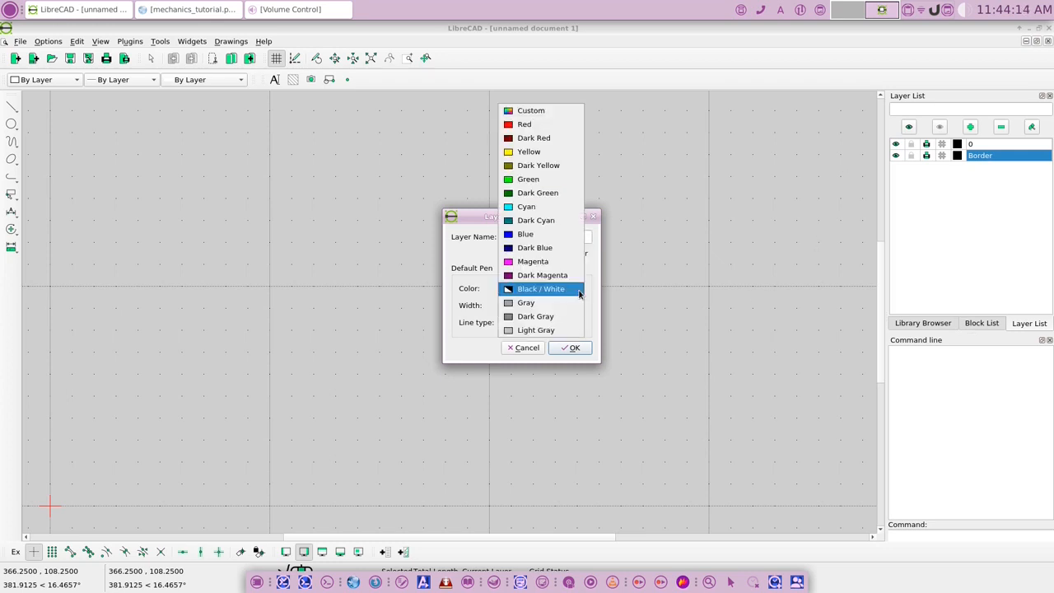
left_click(539, 235)
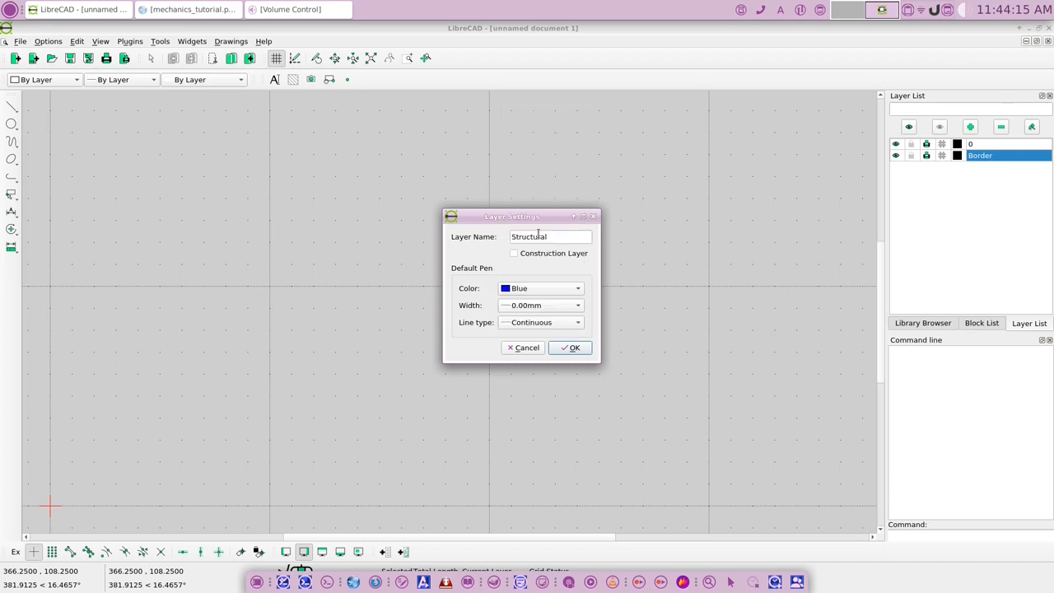
left_click(580, 308)
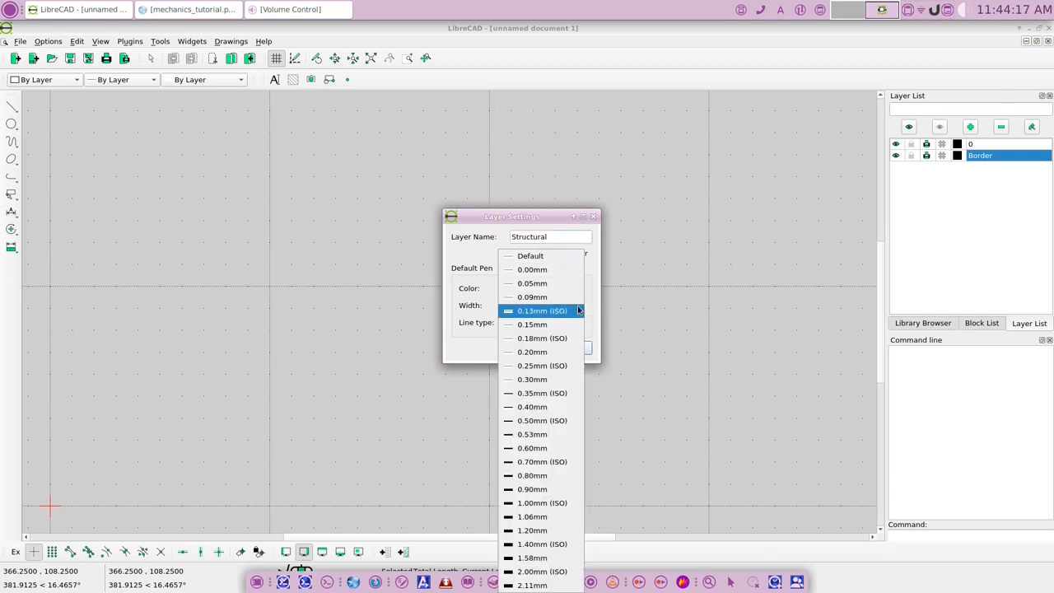
left_click(535, 257)
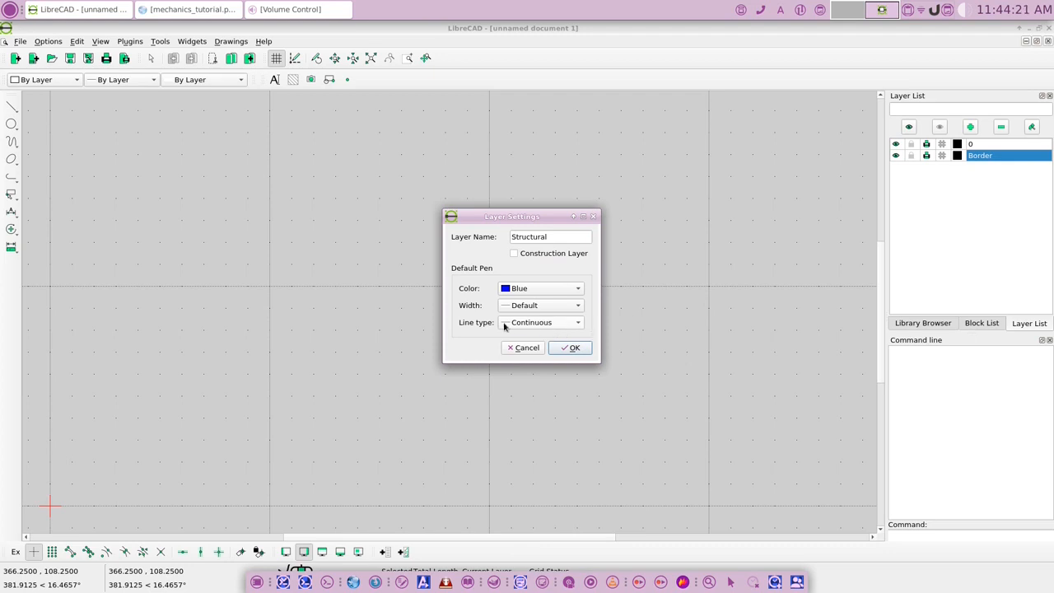
left_click(574, 347)
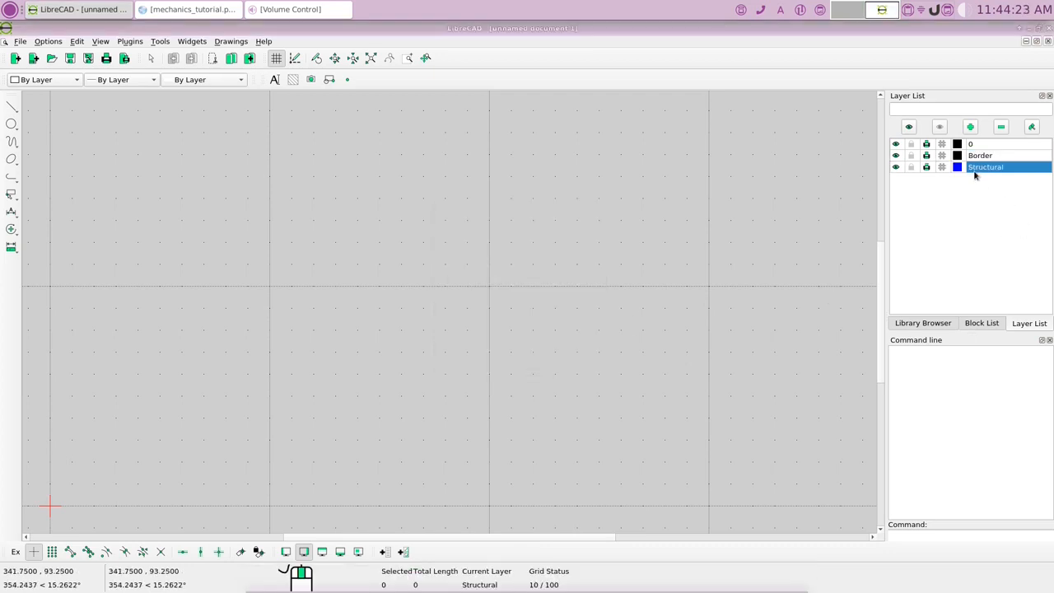
- Create a layer named Text, keeping the color Black / White and setting the line width to Default
left_click(971, 128)
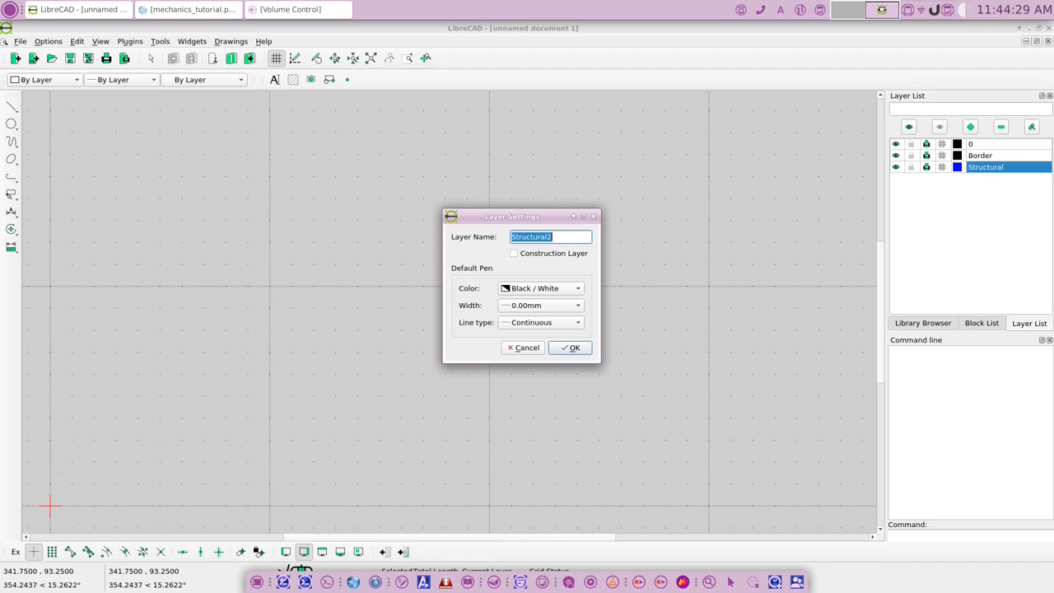
type("Text")
left_click(575, 292)
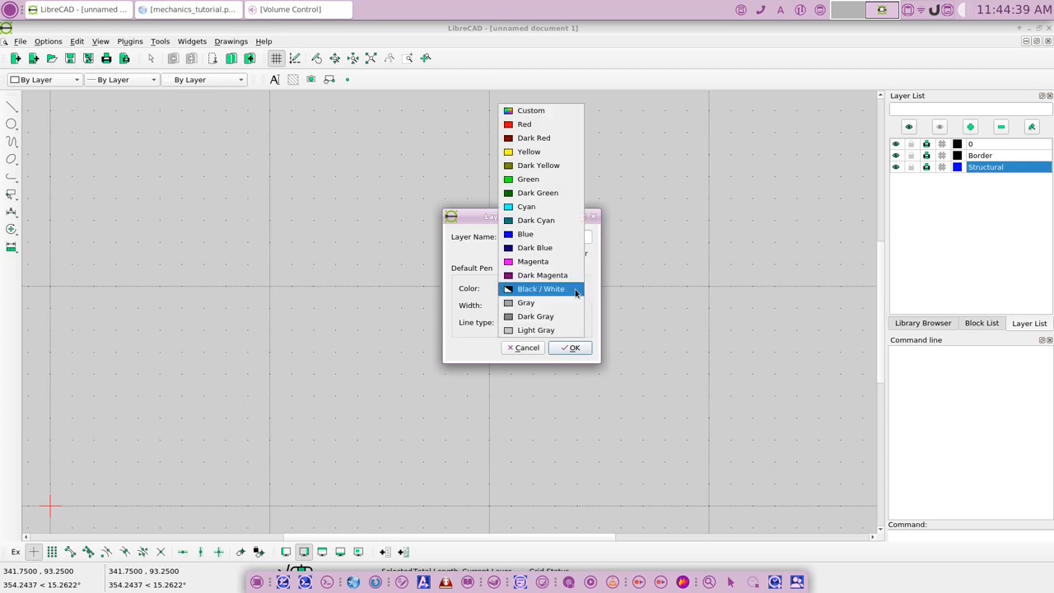
left_click(576, 290)
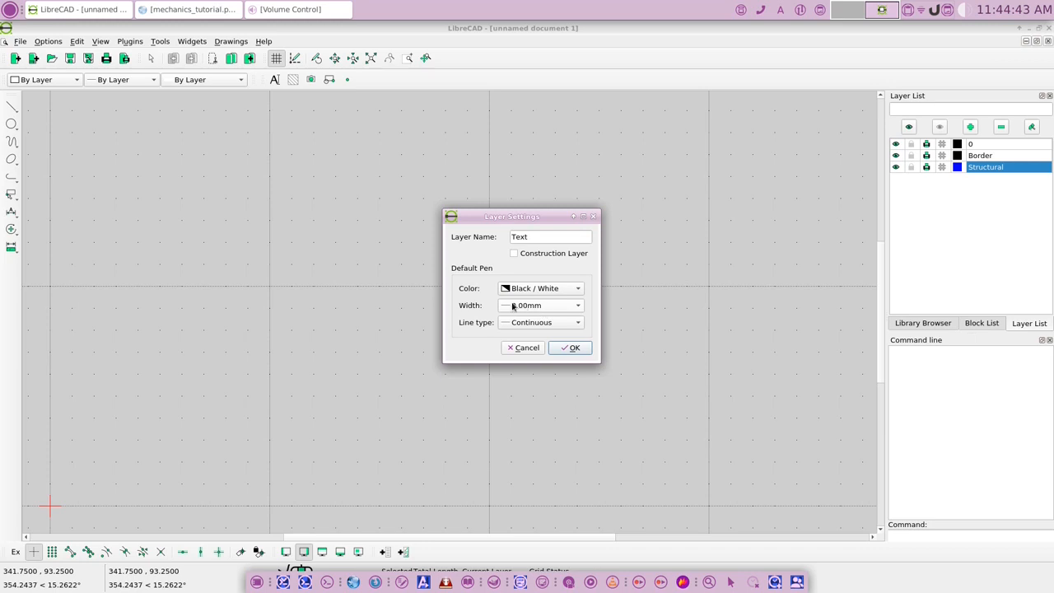
left_click(580, 306)
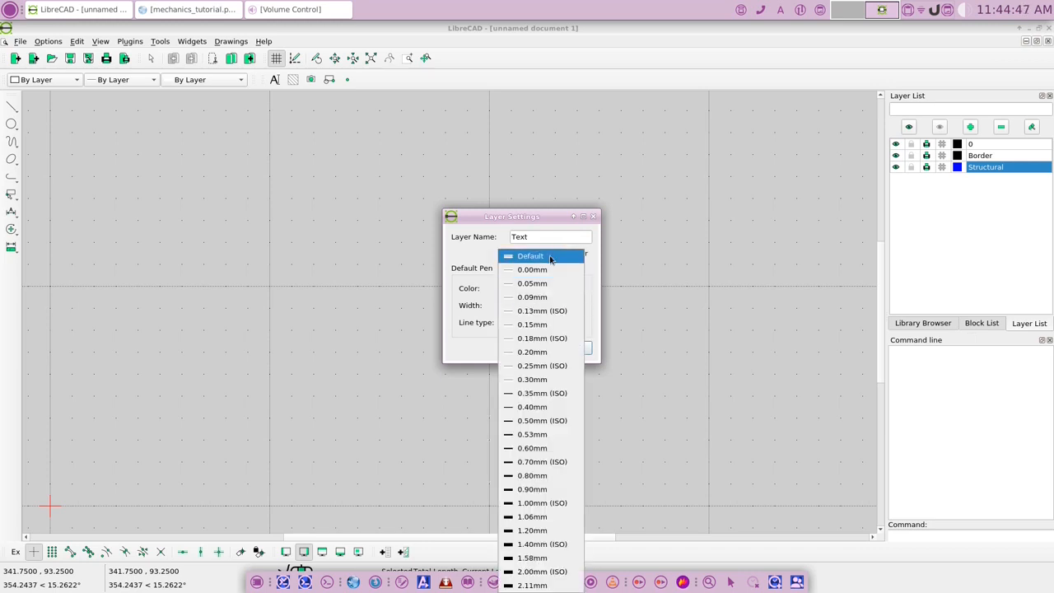
left_click(550, 257)
left_click(571, 348)
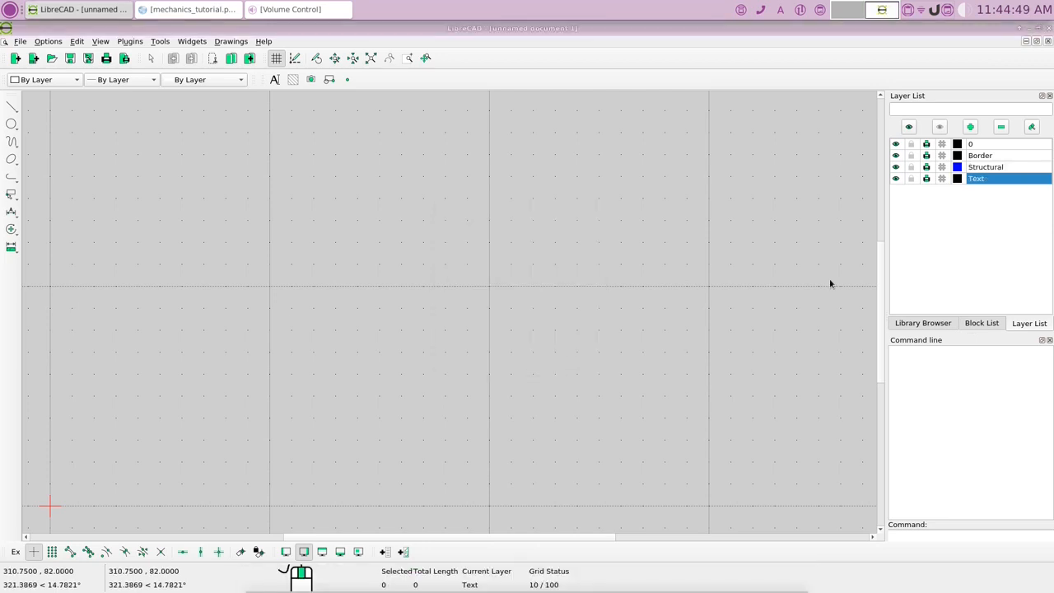
- Create a layer named Hidden with the color Dark Green, width 0.13mm (ISO) and line type Dash Dot (small)
left_click(970, 126)
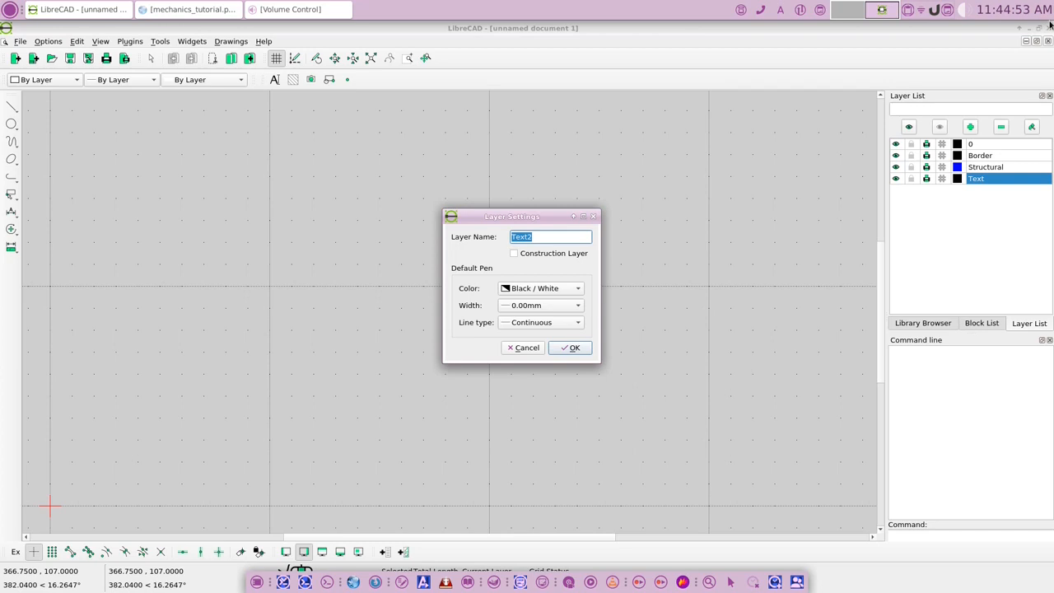
type("Hidden")
left_click(577, 290)
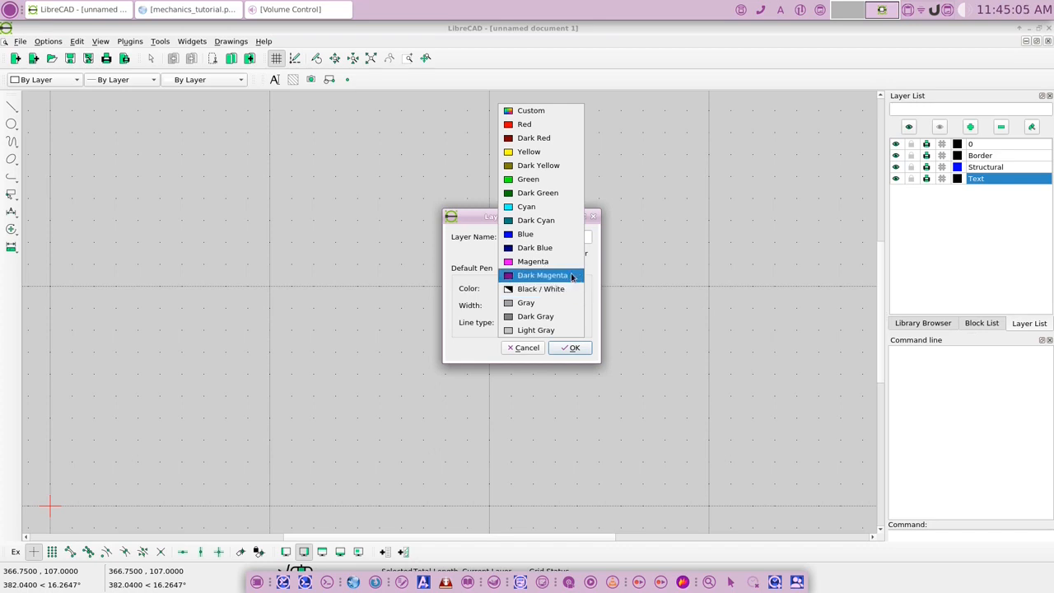
left_click(548, 193)
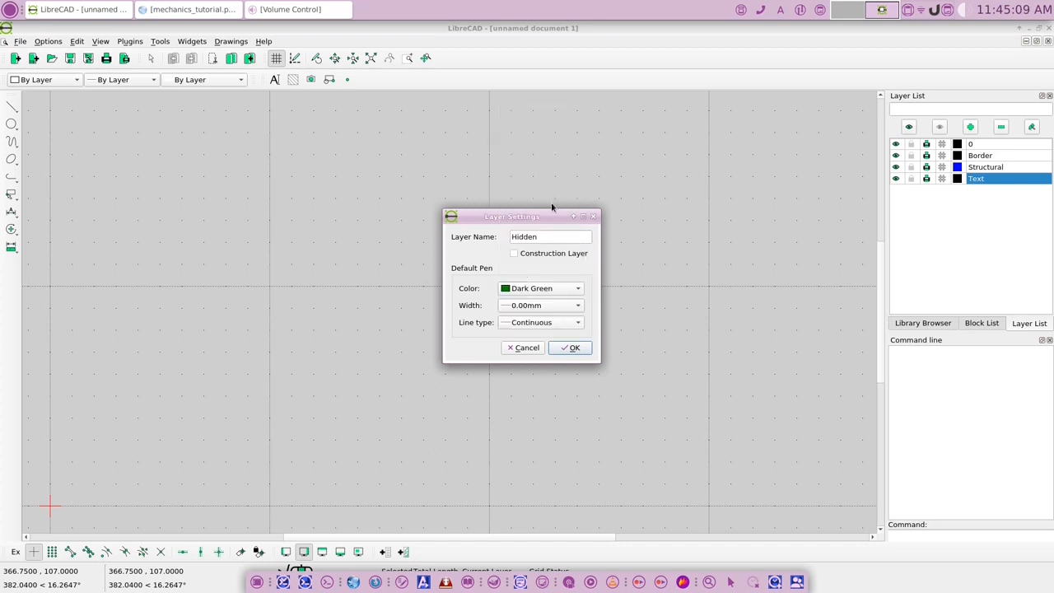
left_click(577, 307)
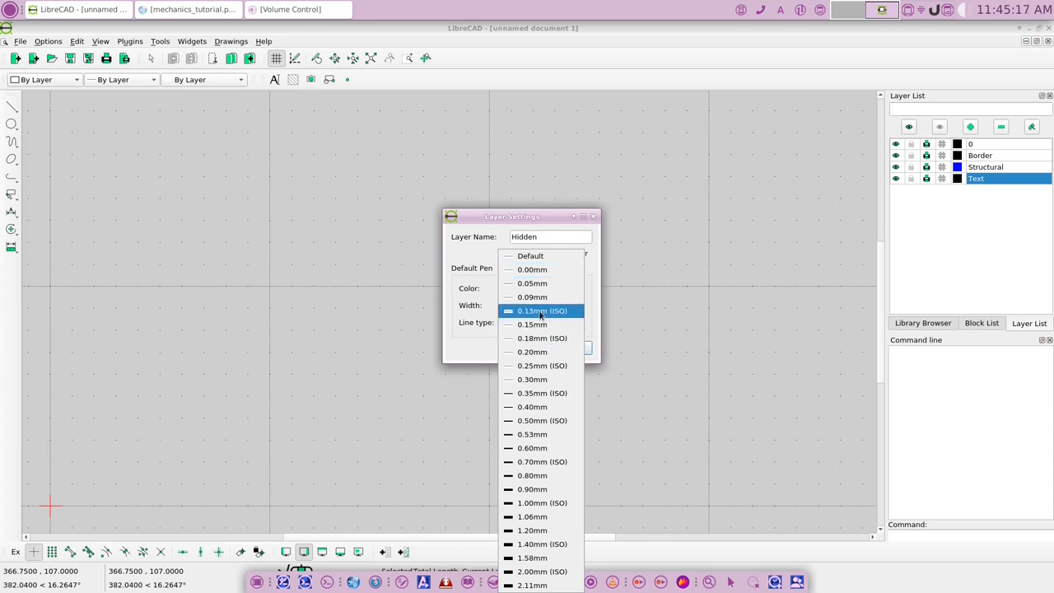
left_click(537, 310)
left_click(572, 325)
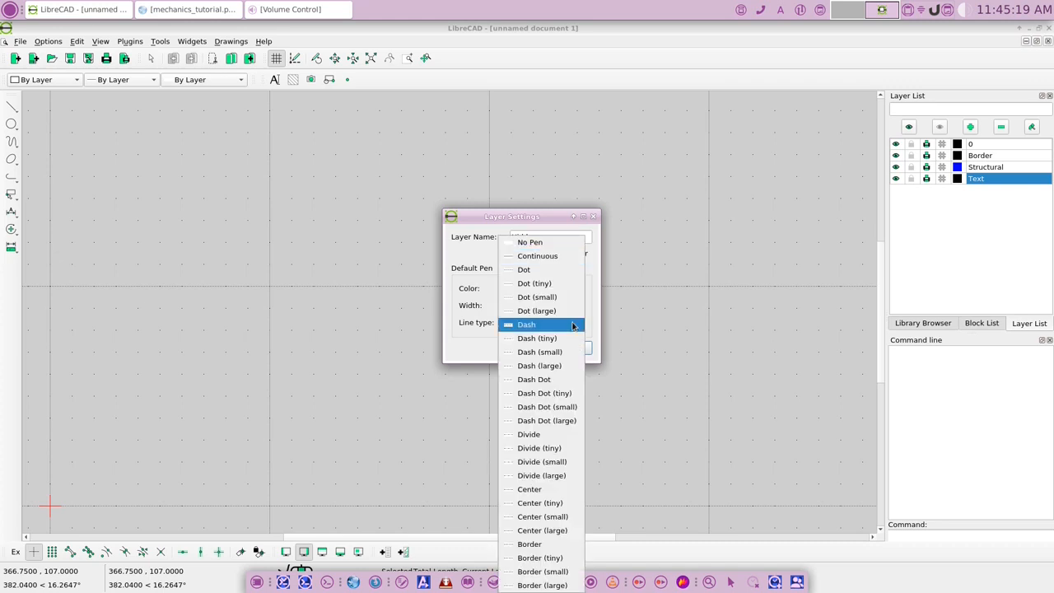
left_click(556, 409)
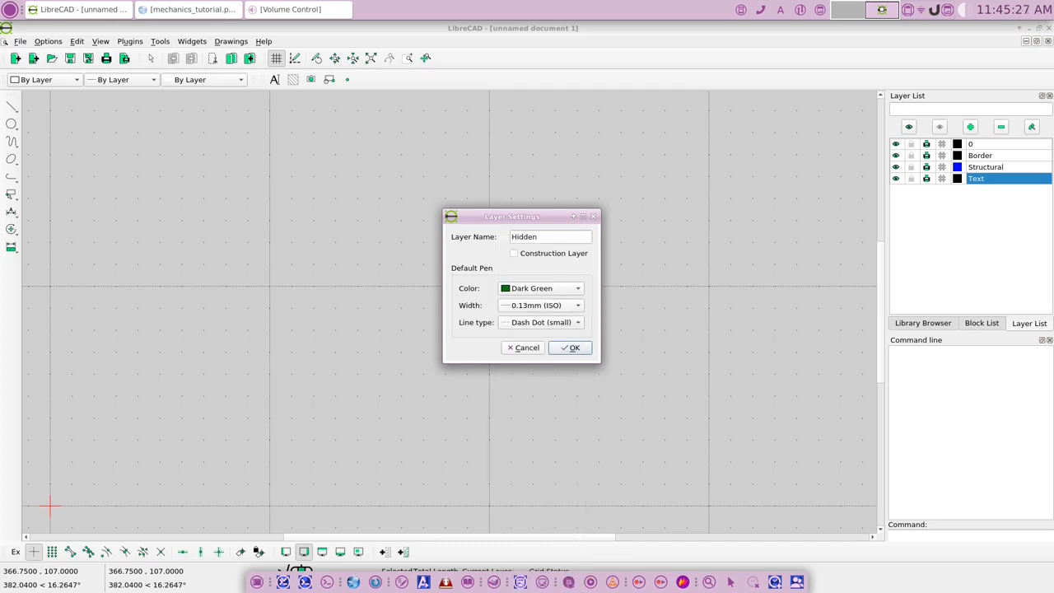
left_click(571, 349)
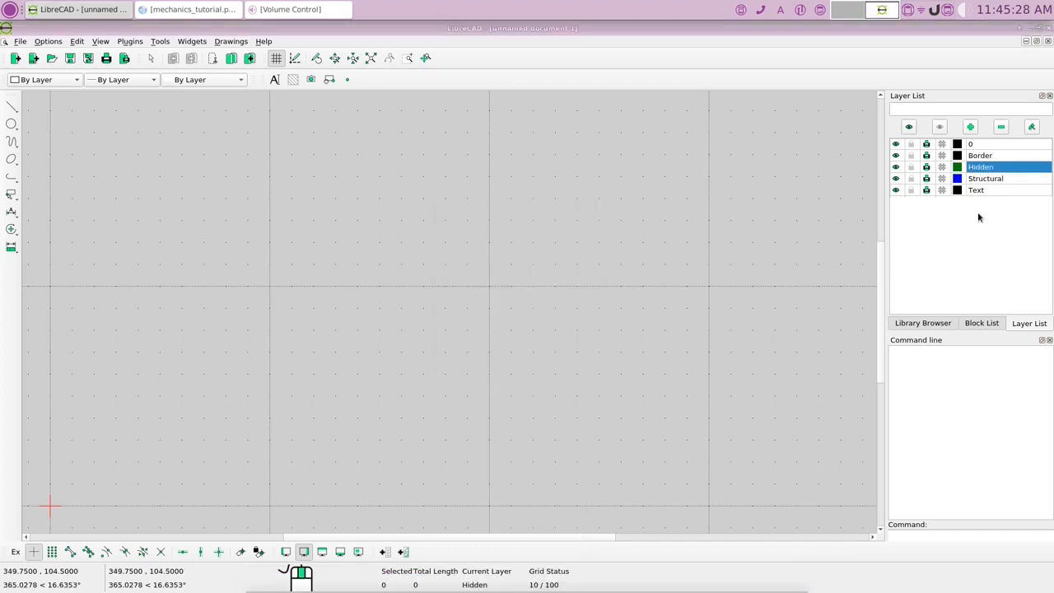
- Create a layer named Center with the color Red, the Default width and line type Center (small)
left_click(970, 127)
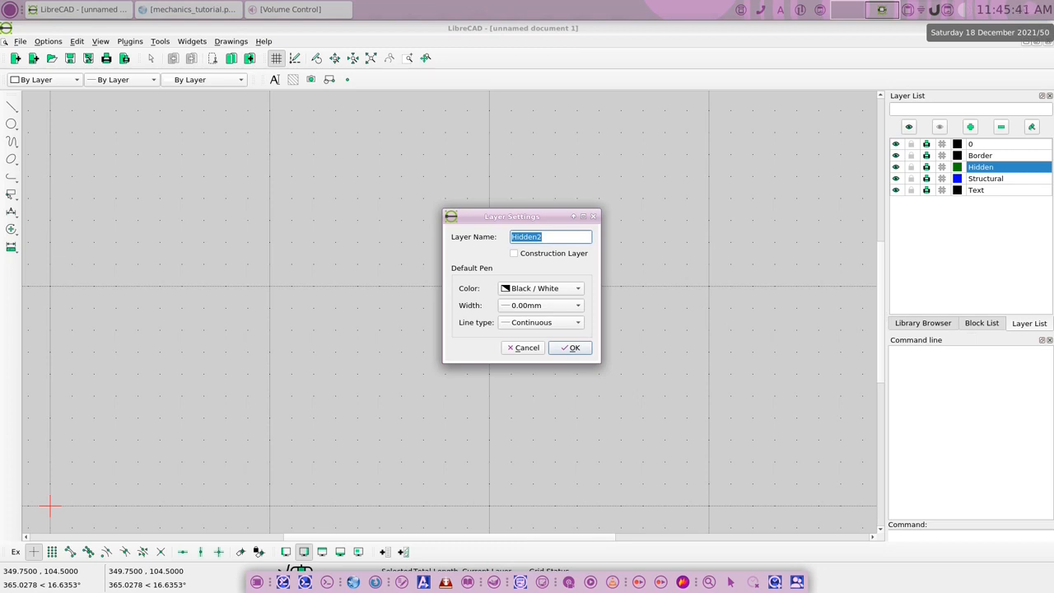
type("Center")
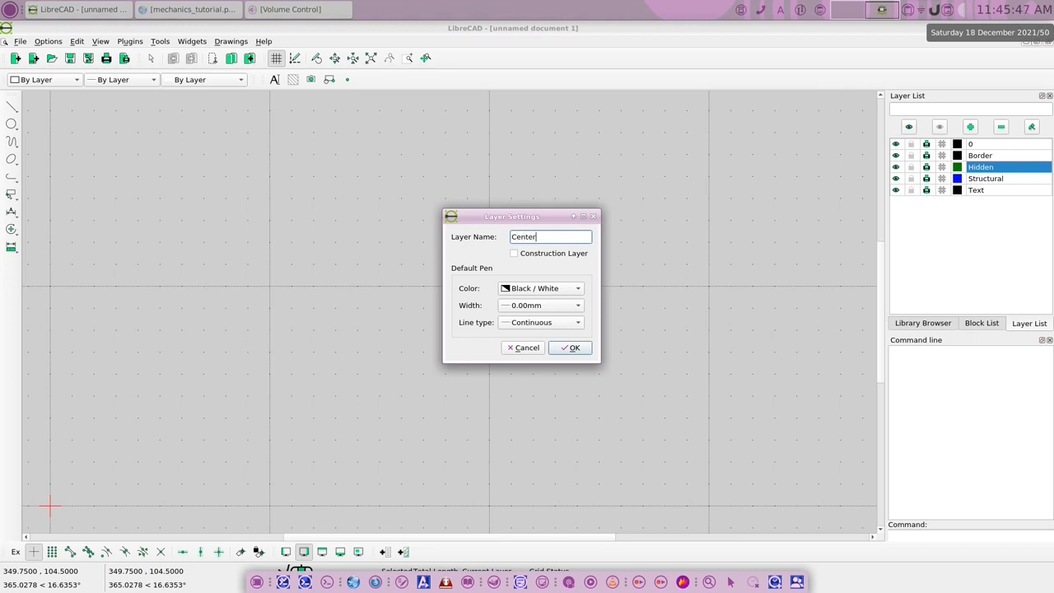
left_click(577, 289)
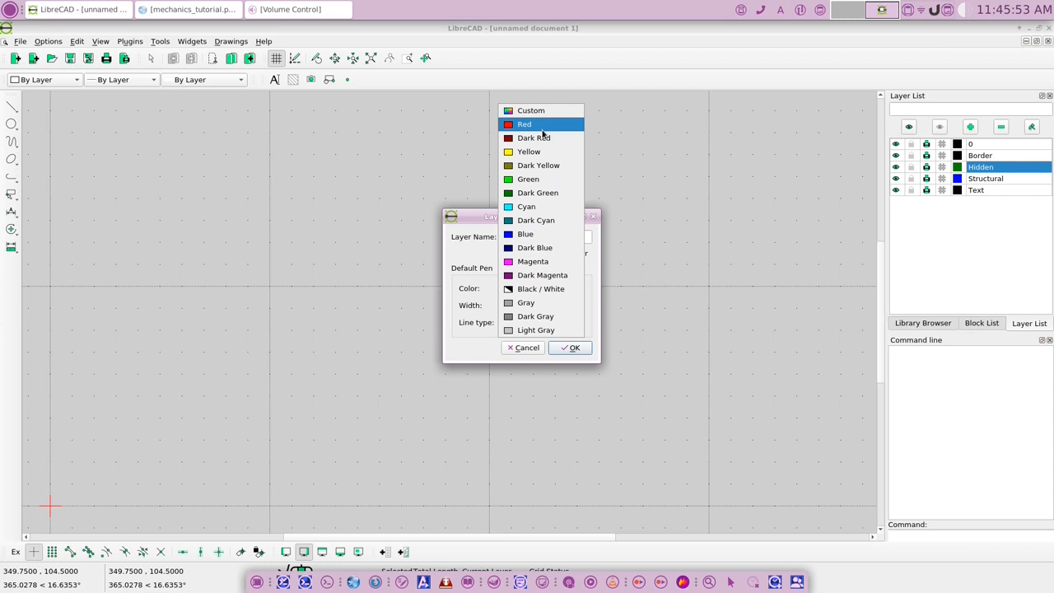
left_click(542, 128)
left_click(580, 307)
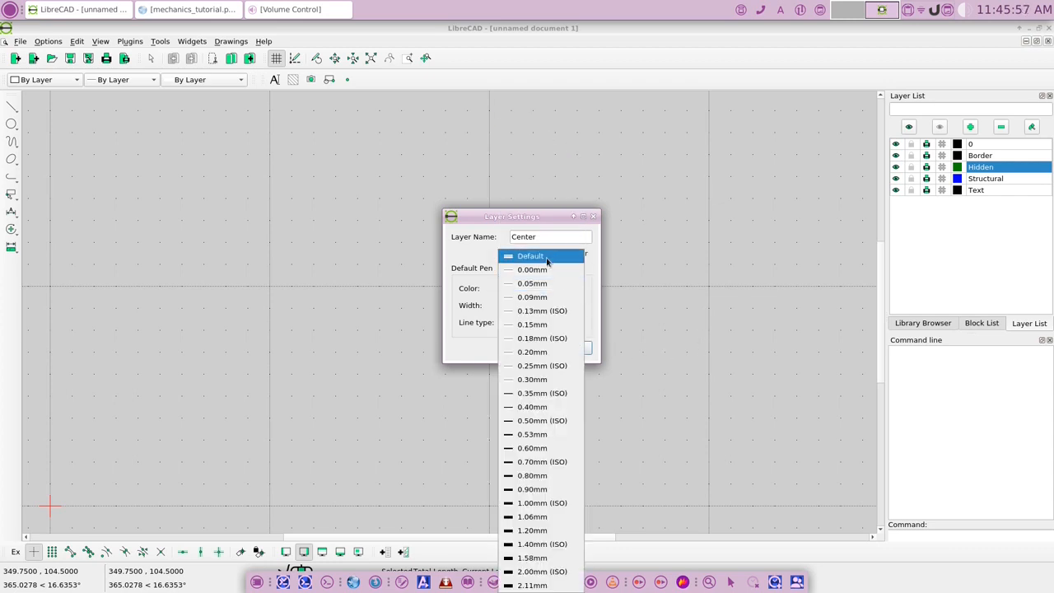
left_click(546, 258)
left_click(576, 323)
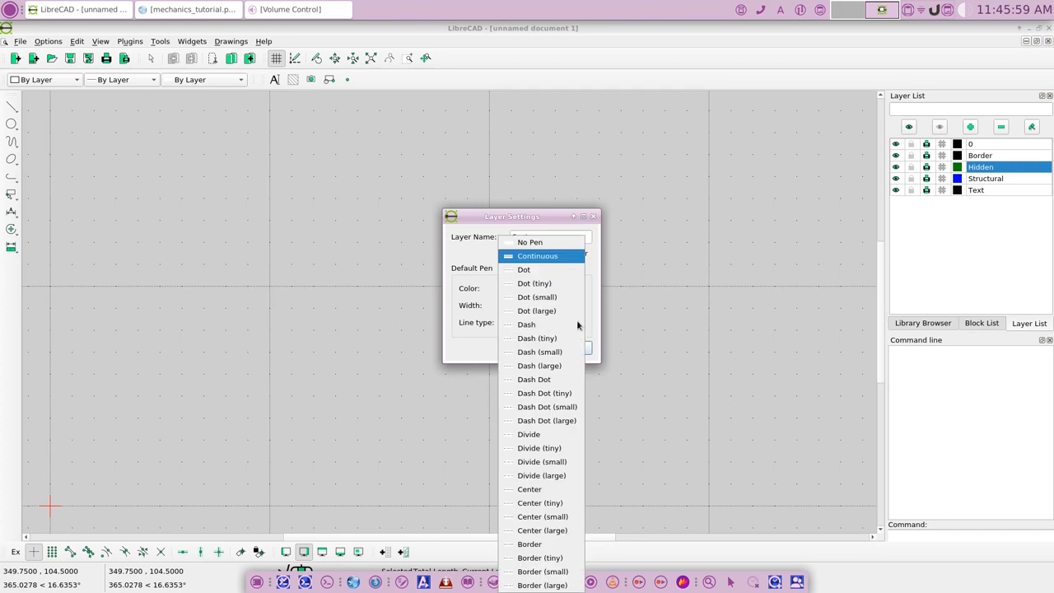
left_click(540, 520)
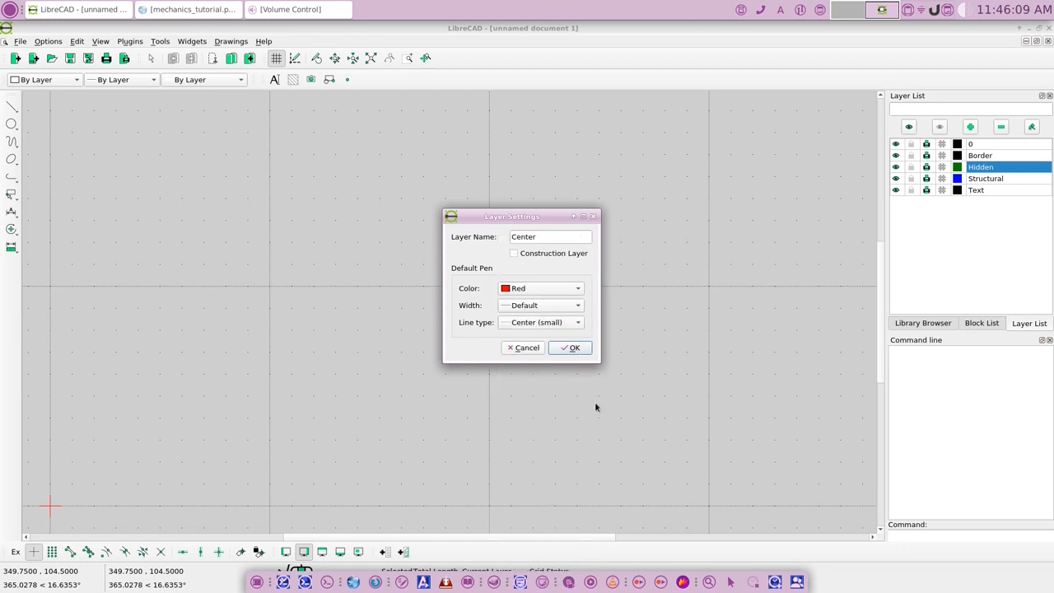
left_click(573, 349)
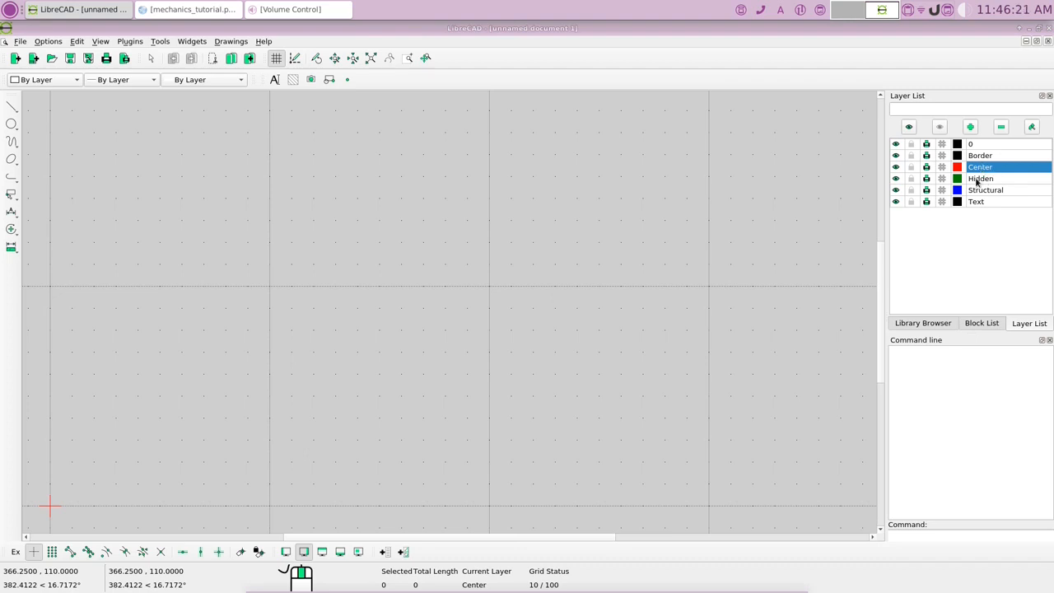
- Create a layer named Construction with the color Dark Red and the Default width, keeping the line type Continuous
left_click(971, 126)
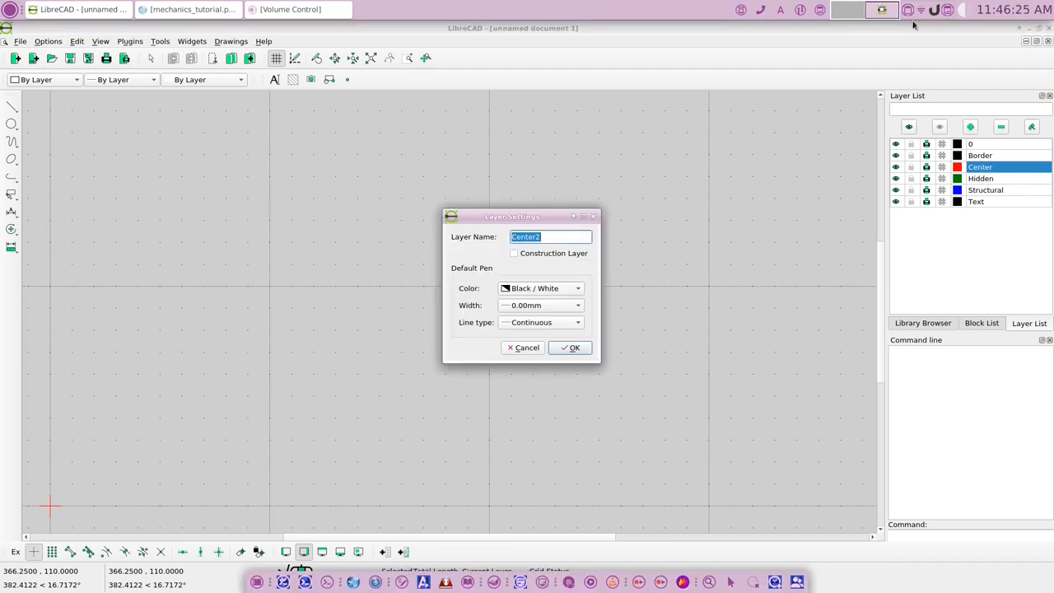
type("Construction")
left_click(579, 290)
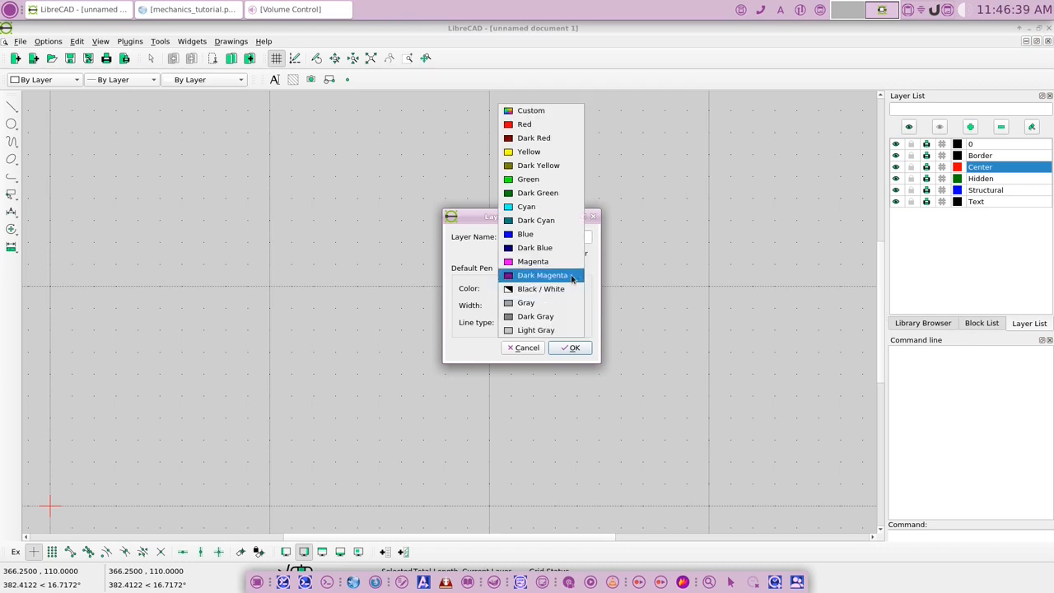
left_click(530, 180)
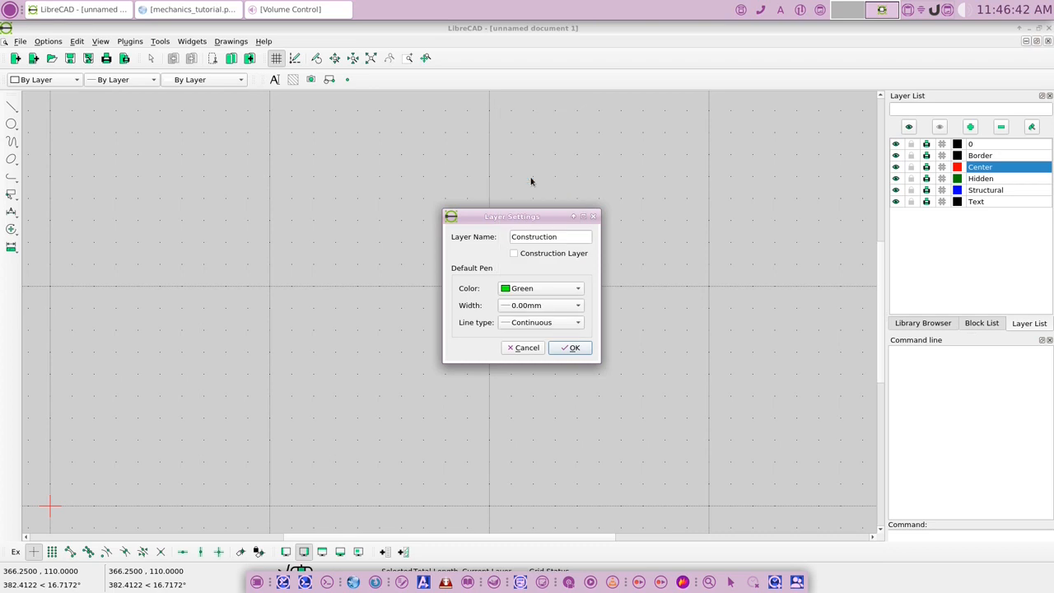
left_click(579, 306)
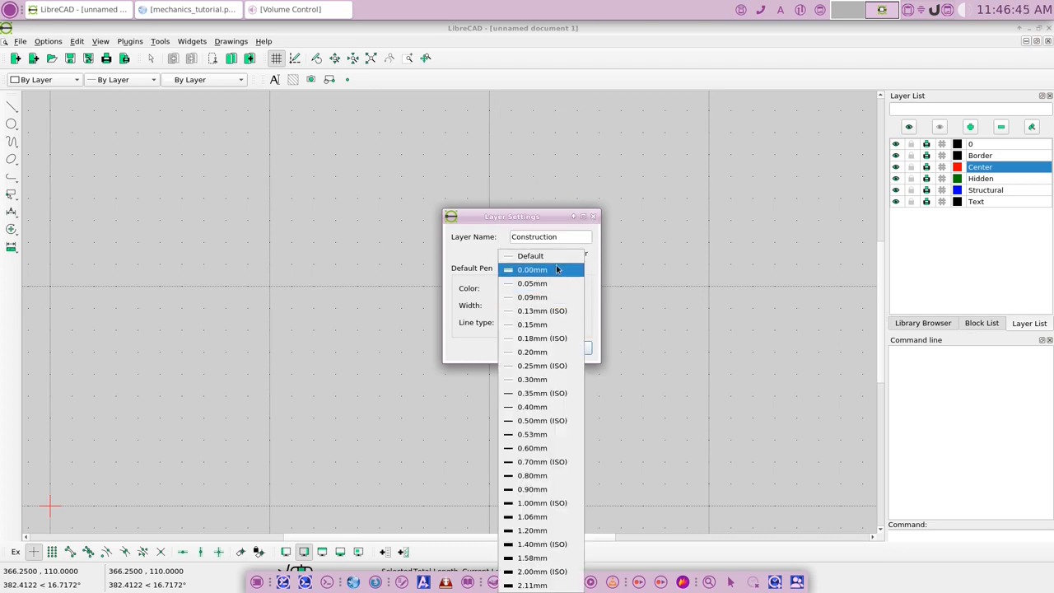
left_click(556, 260)
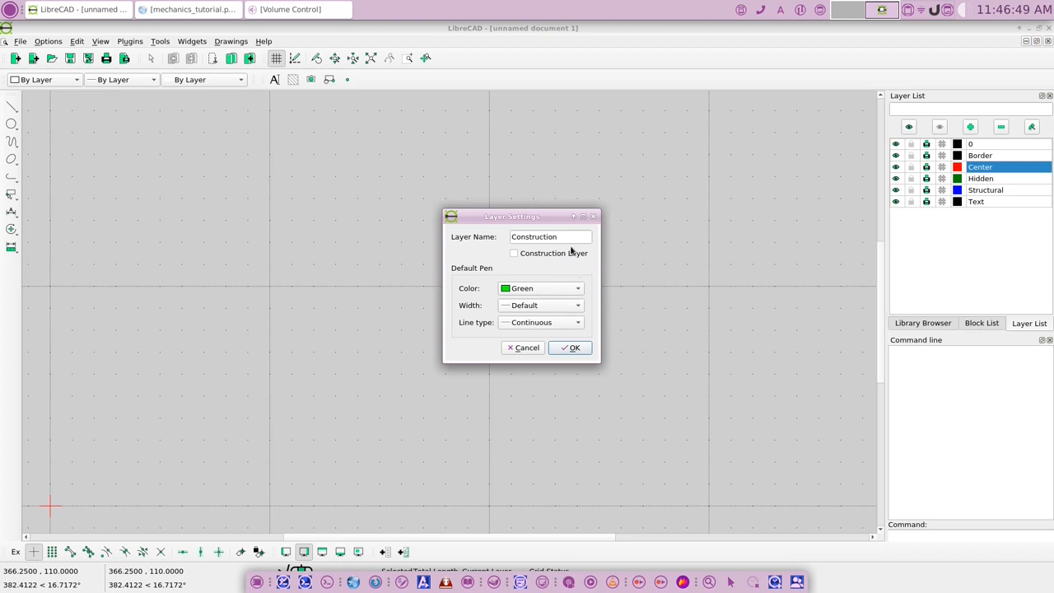
left_click(575, 289)
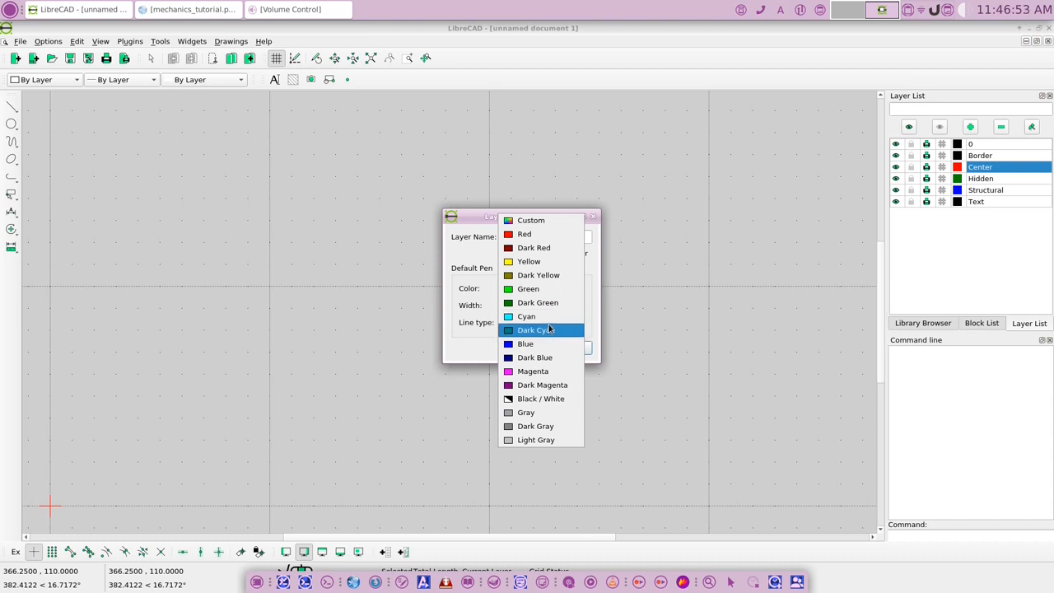
left_click(541, 249)
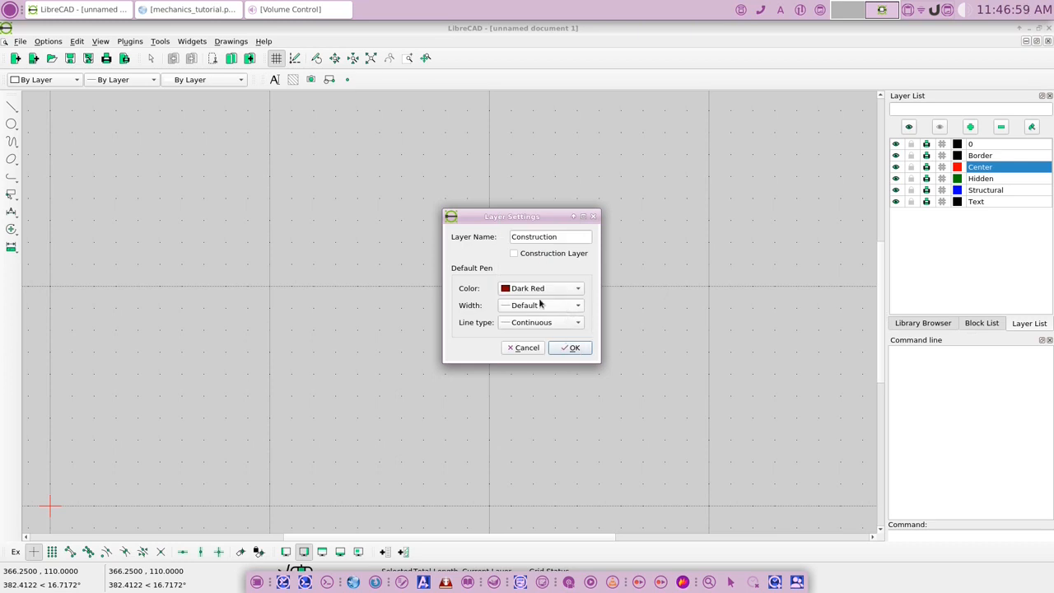
left_click(579, 307)
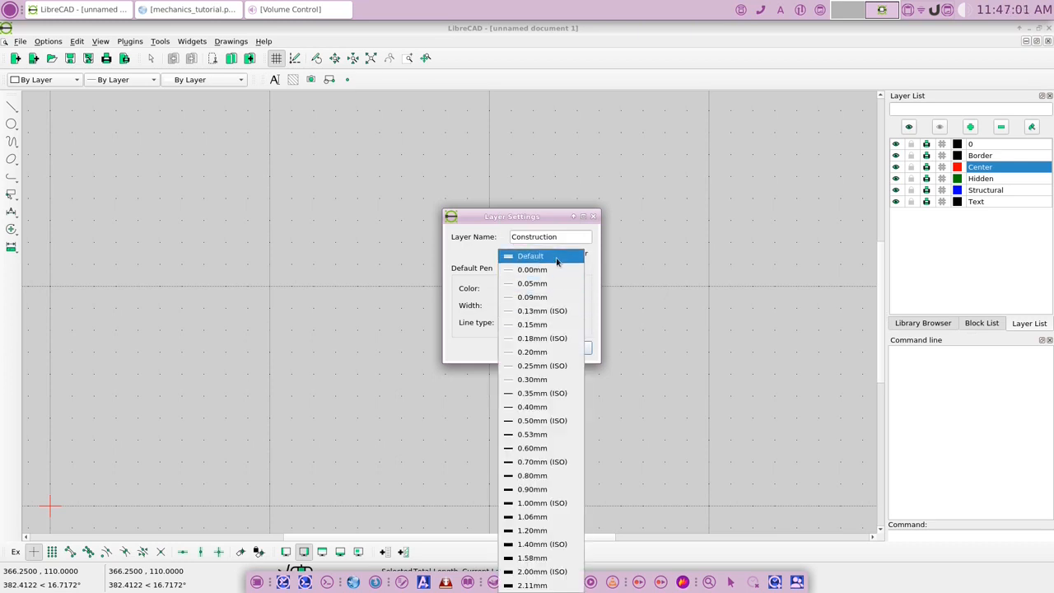
left_click(557, 261)
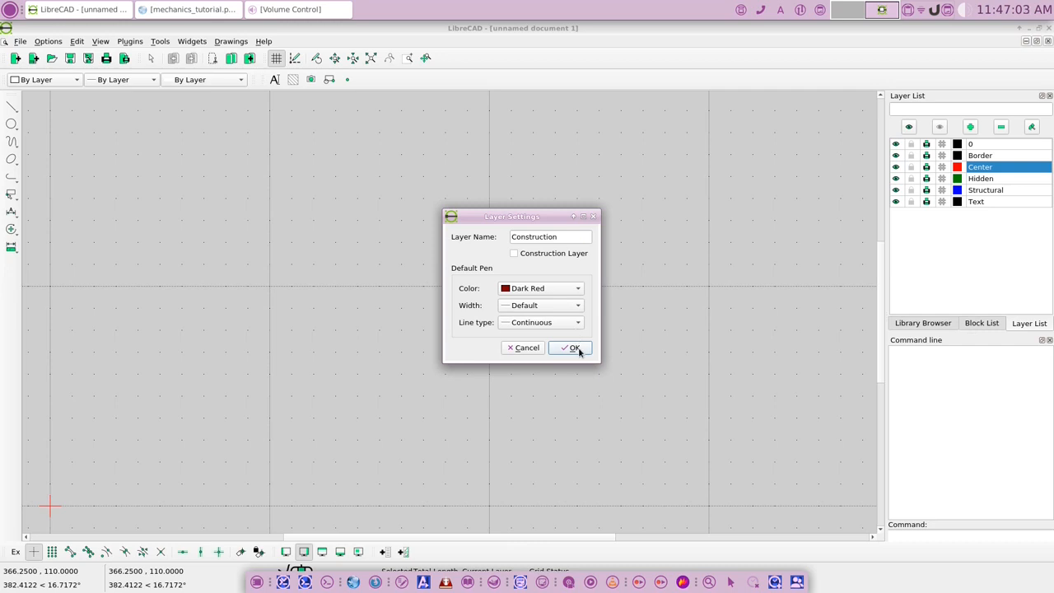
left_click(576, 348)
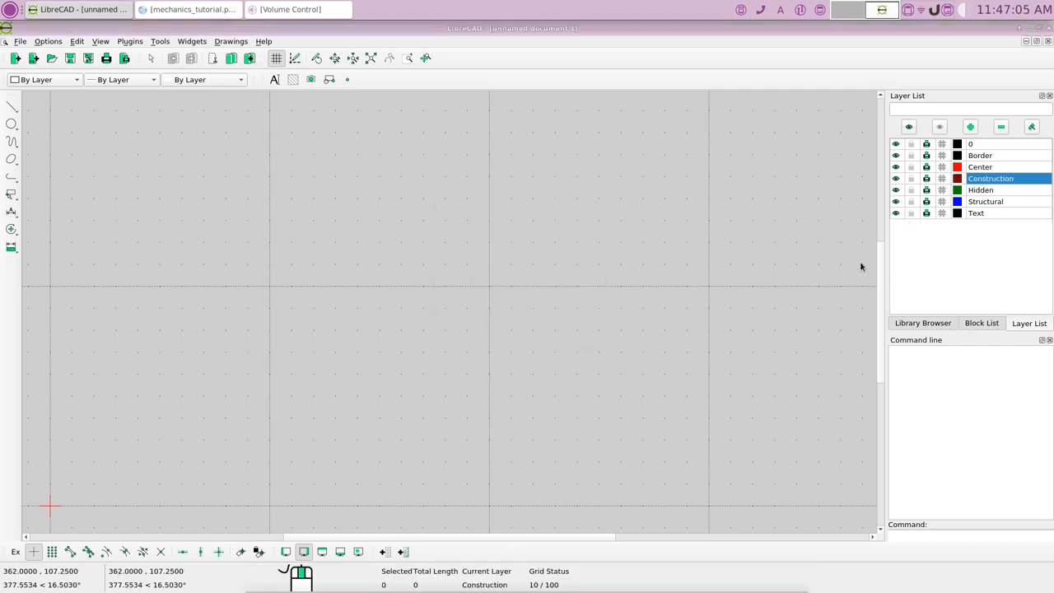
- Create a layer named Dimensions with the color Magenta and the Default width, keeping the line type Continuous
left_click(970, 126)
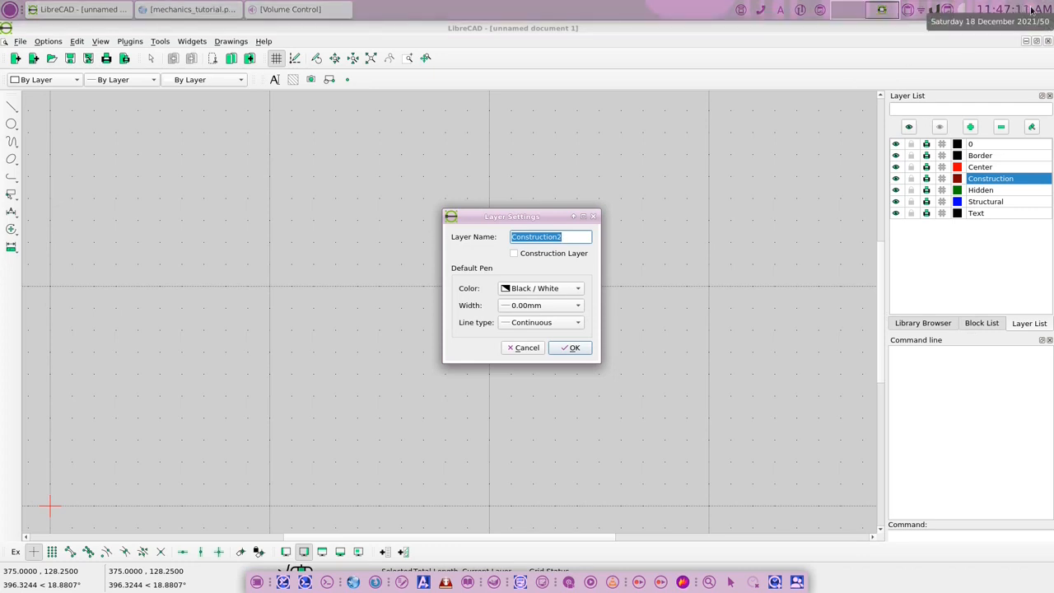
type("Dimensions")
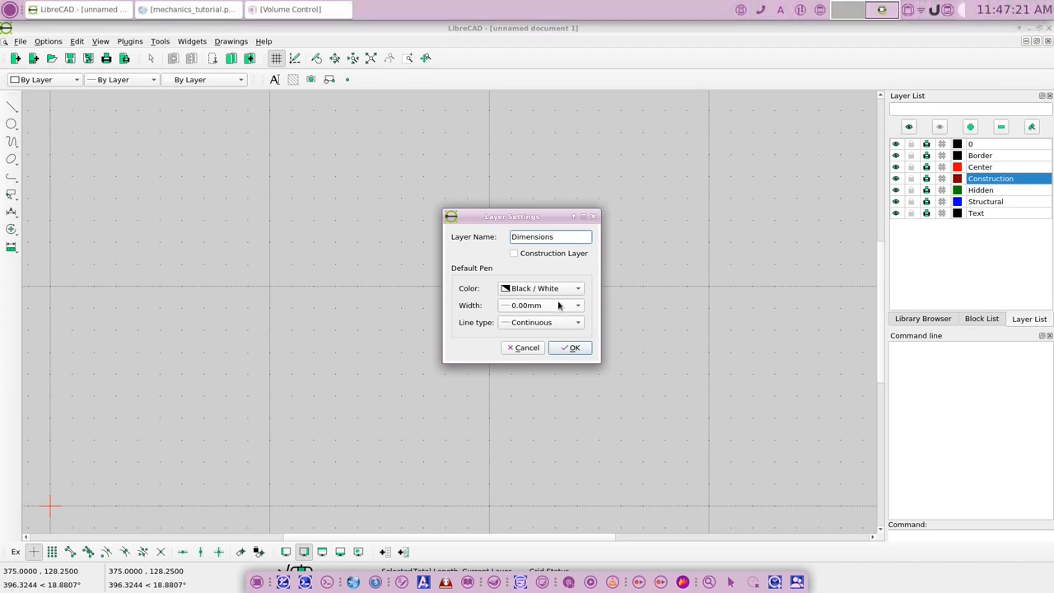
left_click(580, 287)
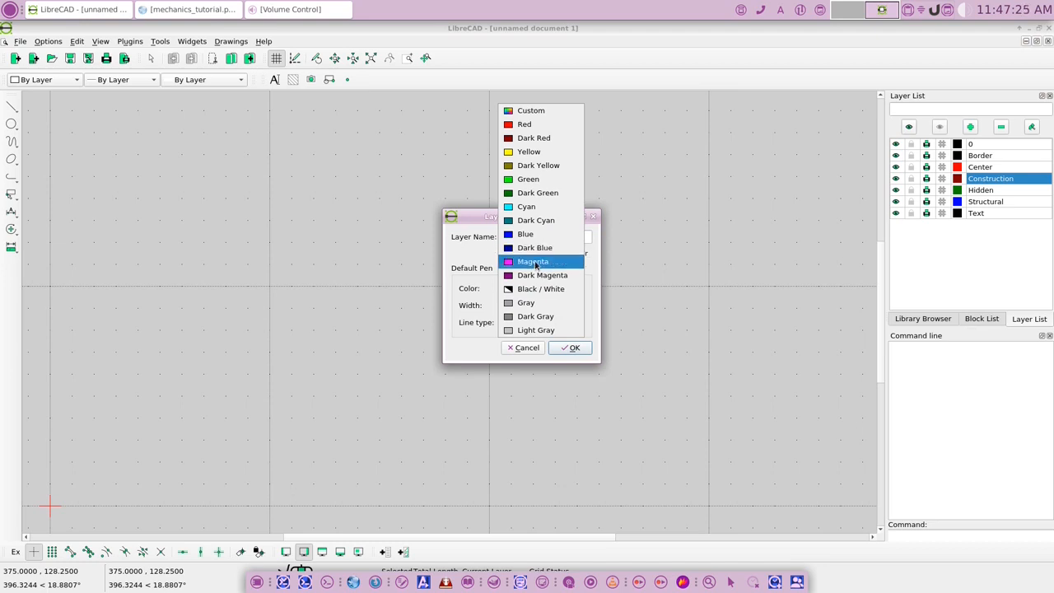
left_click(535, 264)
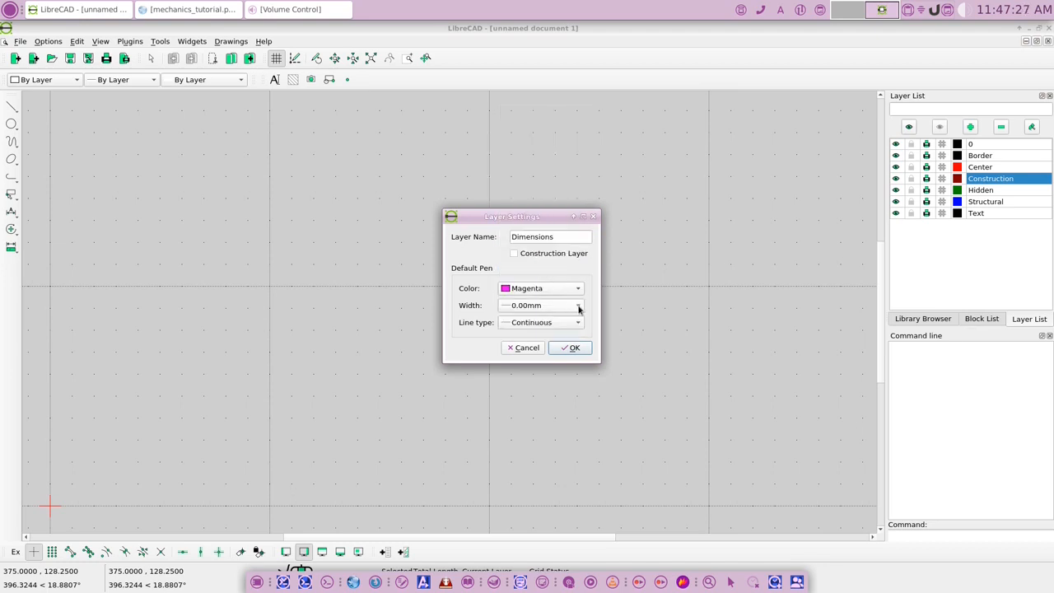
left_click(578, 307)
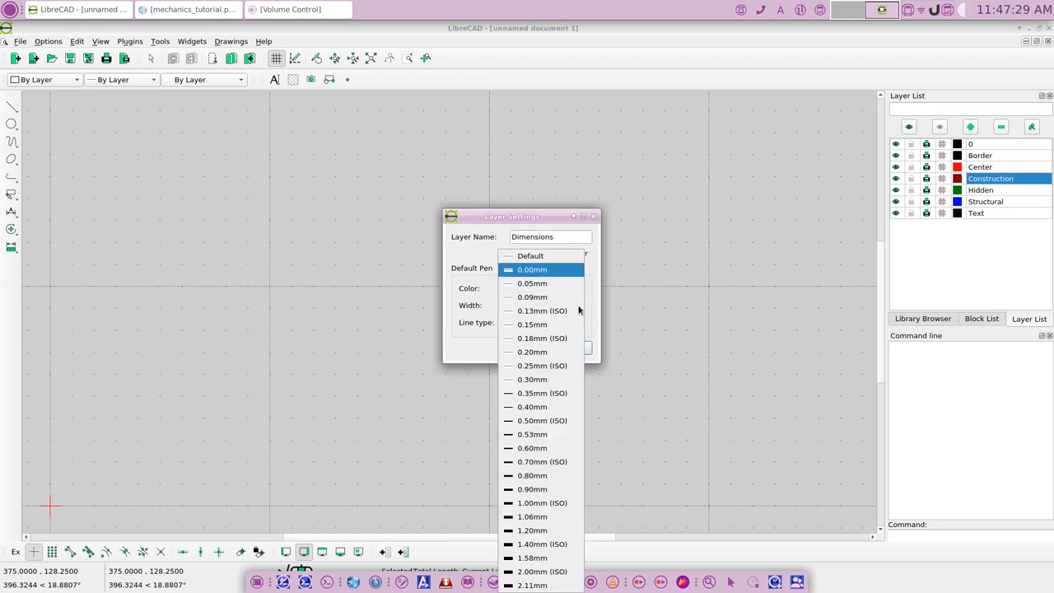
left_click(571, 255)
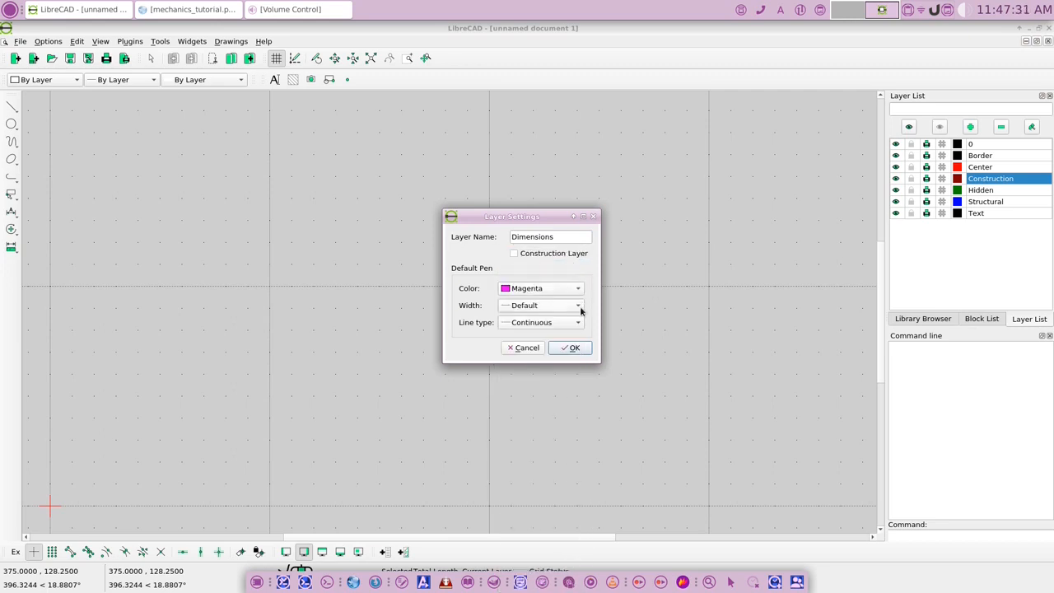
left_click(575, 348)
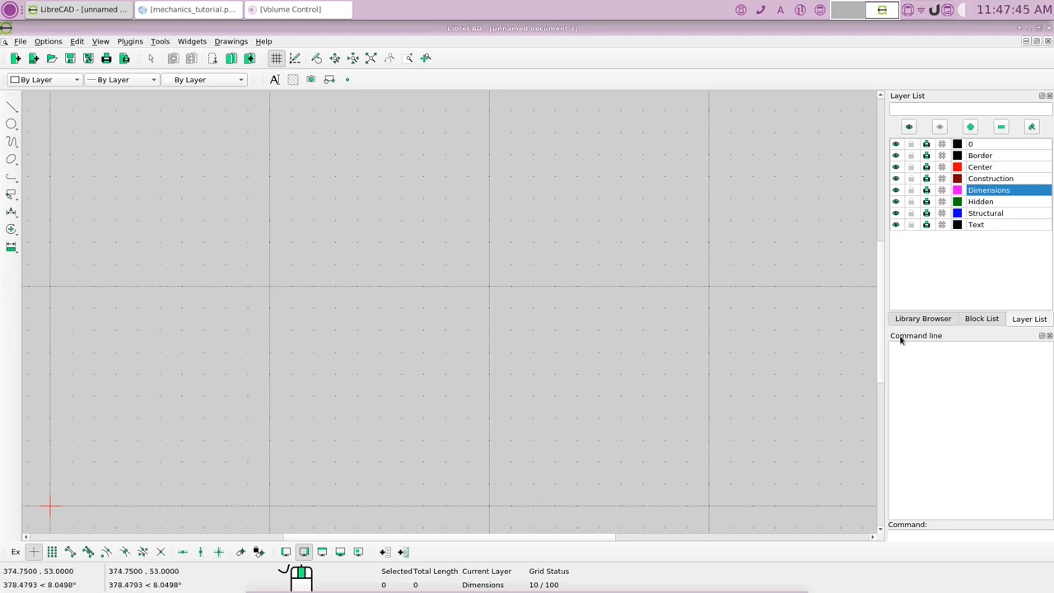
- Make Border the active layer and draw the sheet border as a rectangle from 0,0 to 287,200
left_click(985, 158)
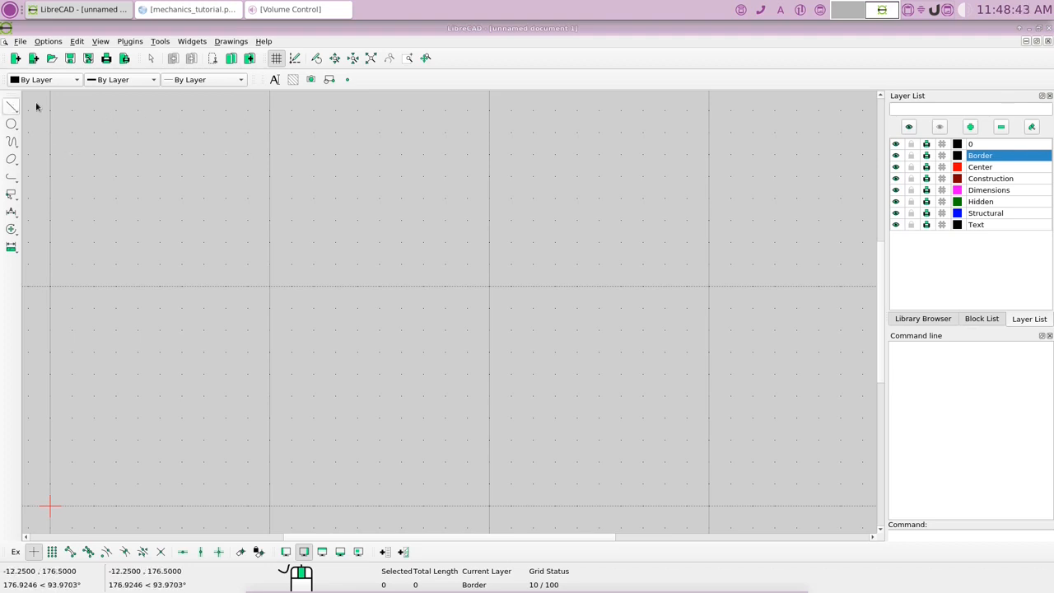
left_click(11, 104)
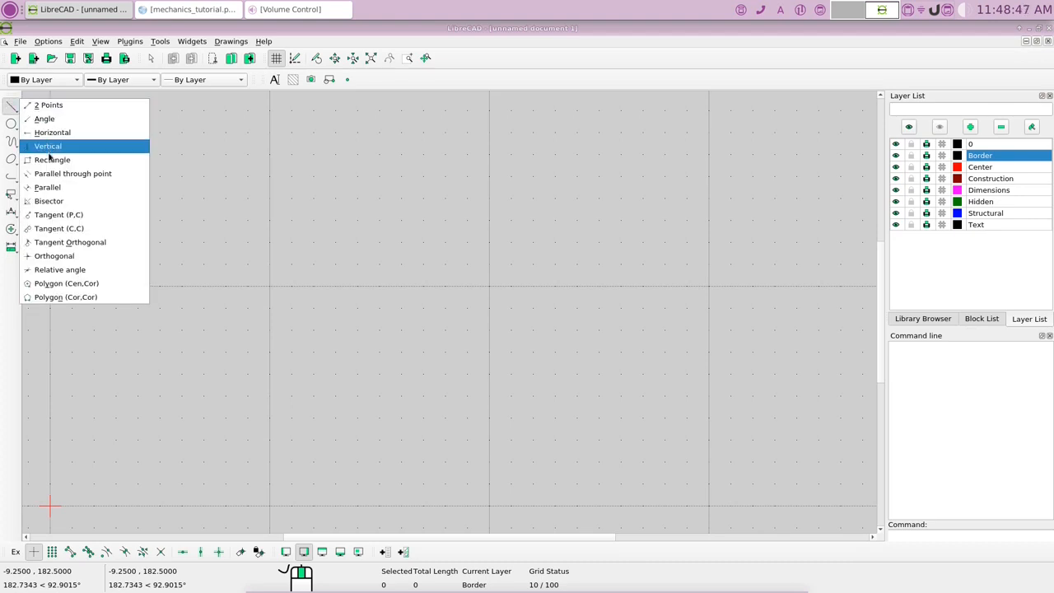
left_click(219, 151)
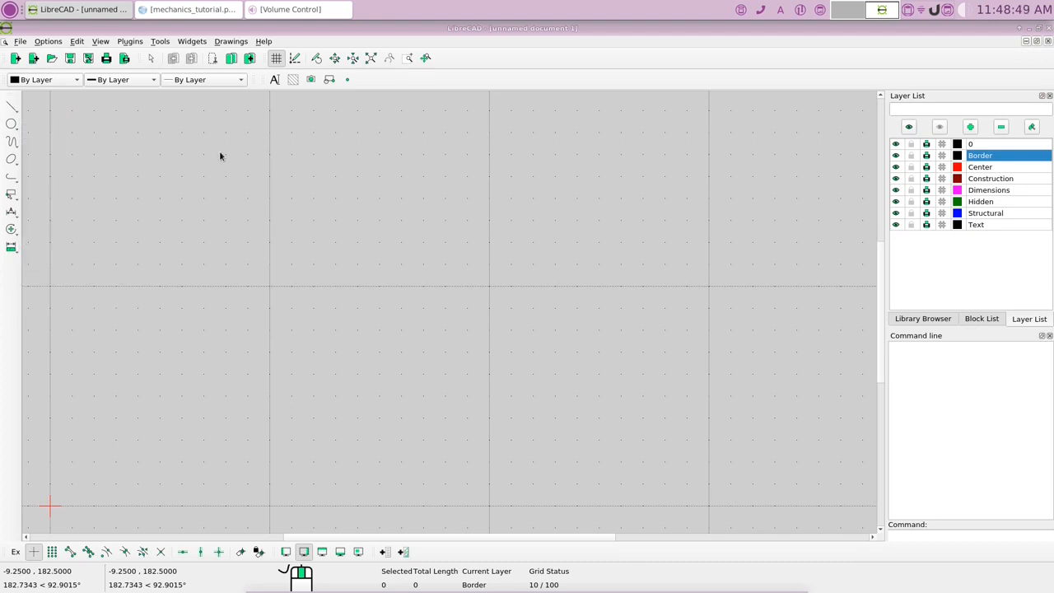
left_click(893, 534)
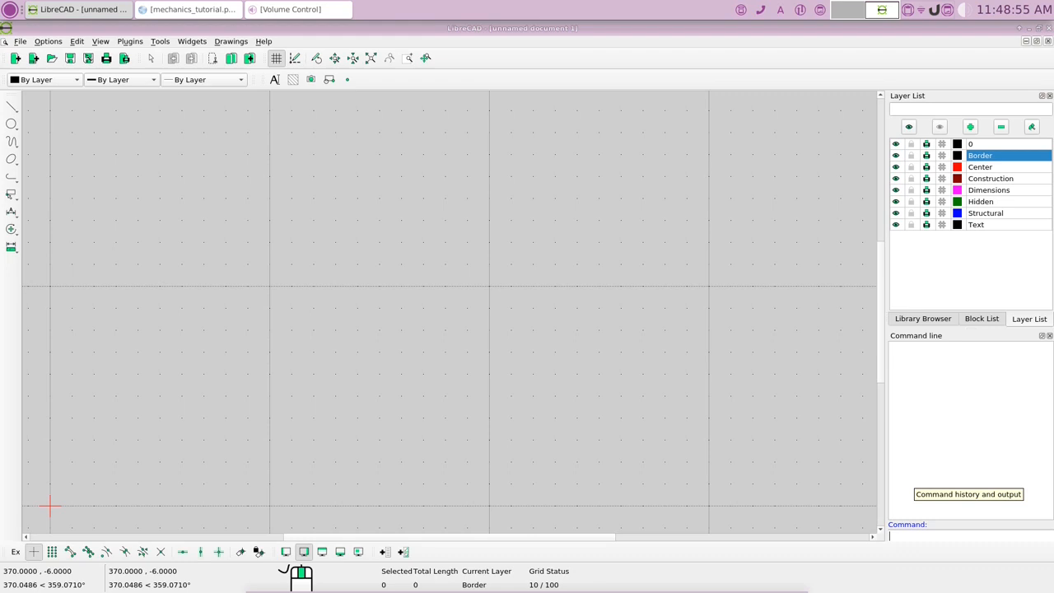
type("rec")
key("Return")
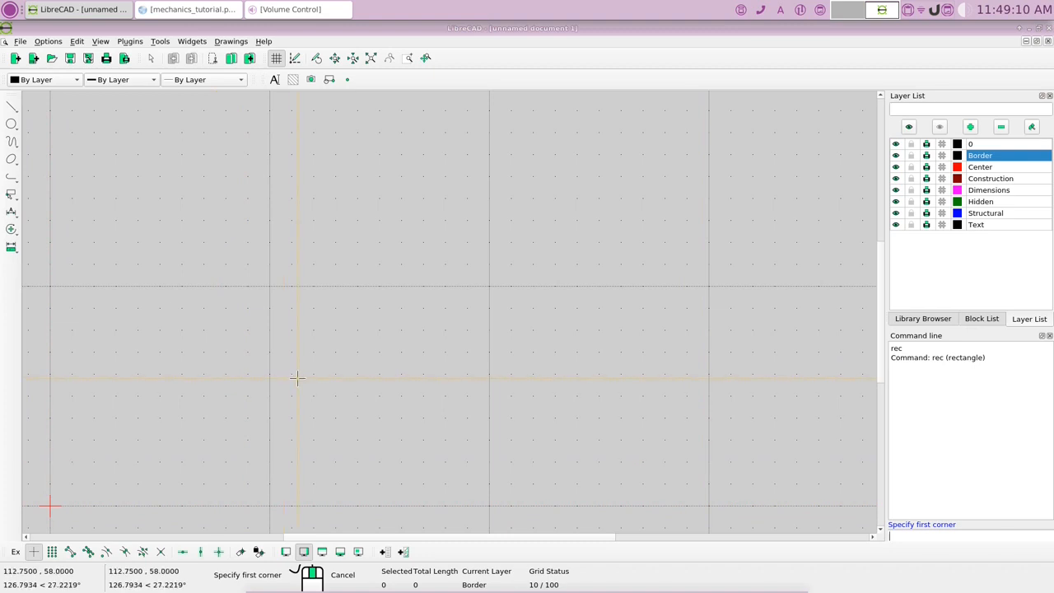
type("0,0")
key("Return")
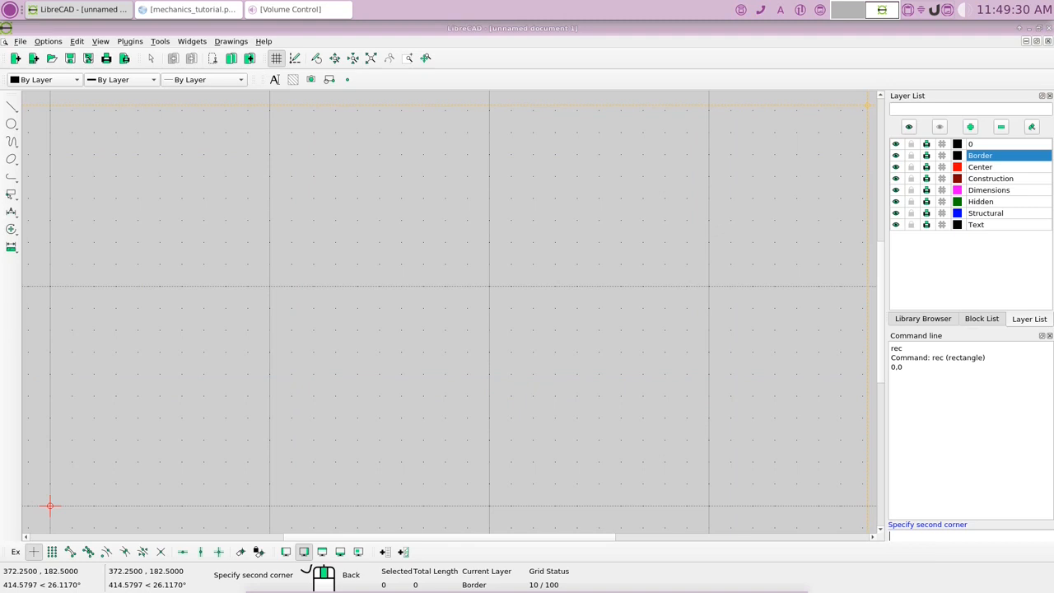
type("287,200")
key("Return")
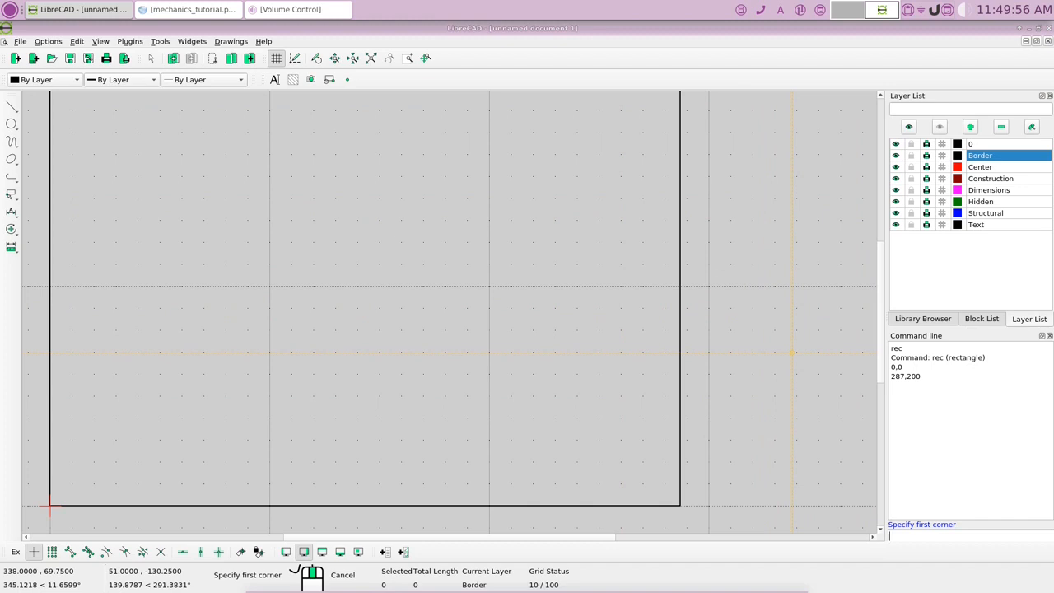
key("Escape")
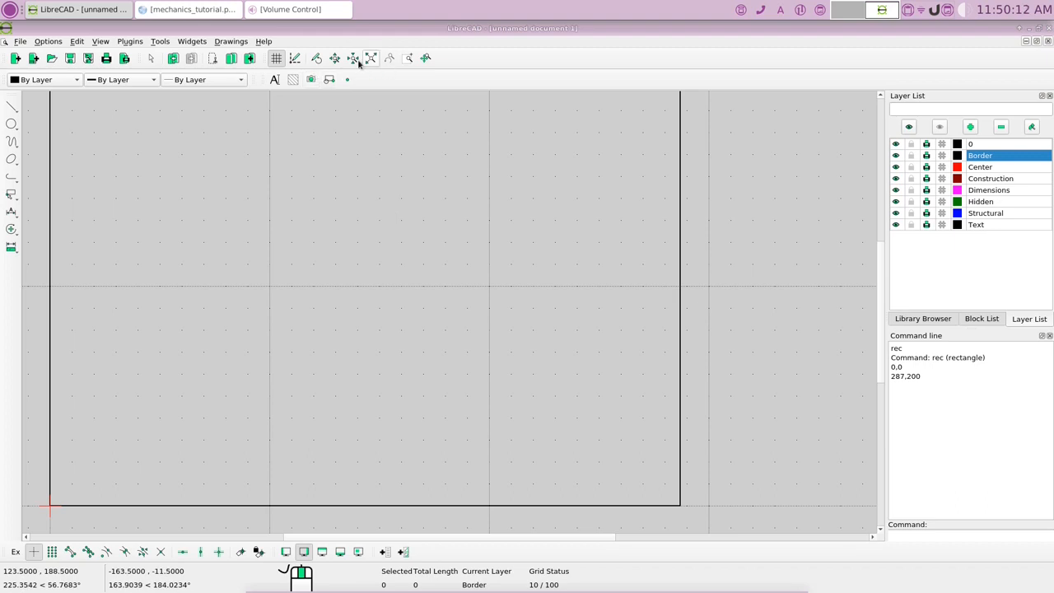
- Draw the title block's vertical edge with the Line command from 200,0 to 200,50
left_click(100, 42)
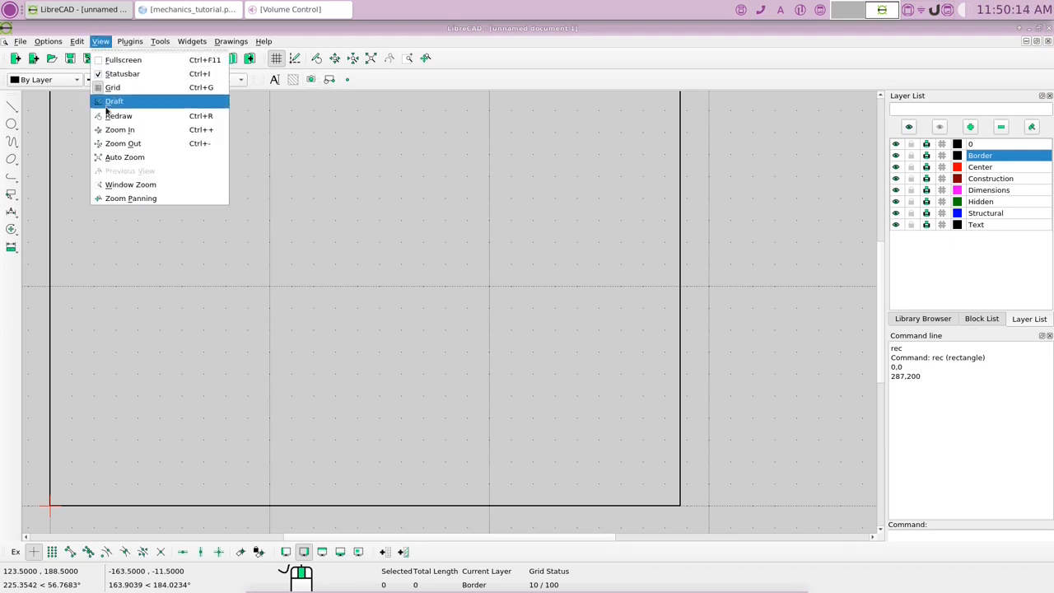
left_click(301, 169)
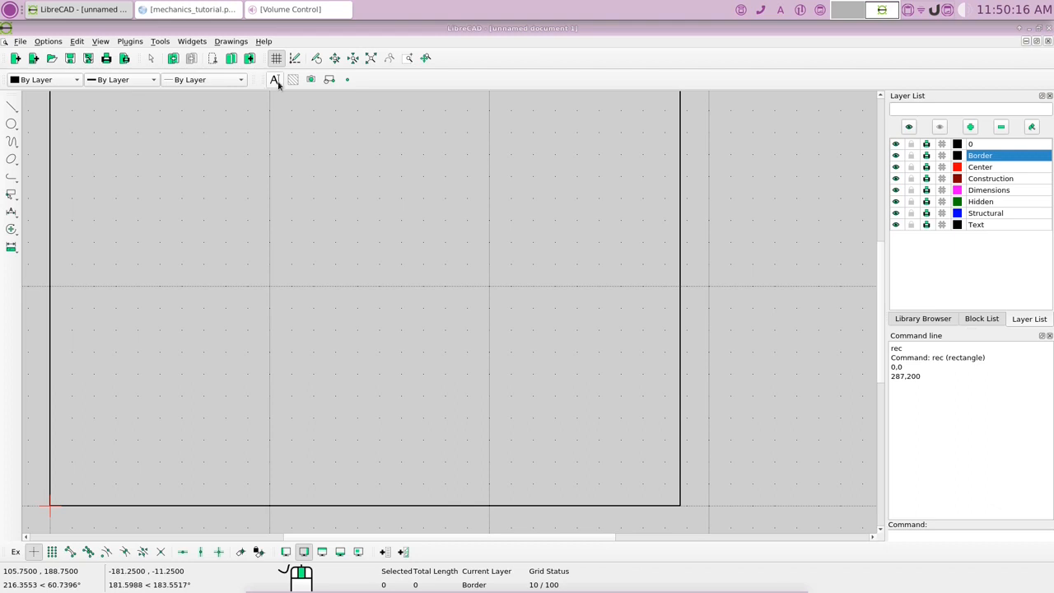
left_click(371, 60)
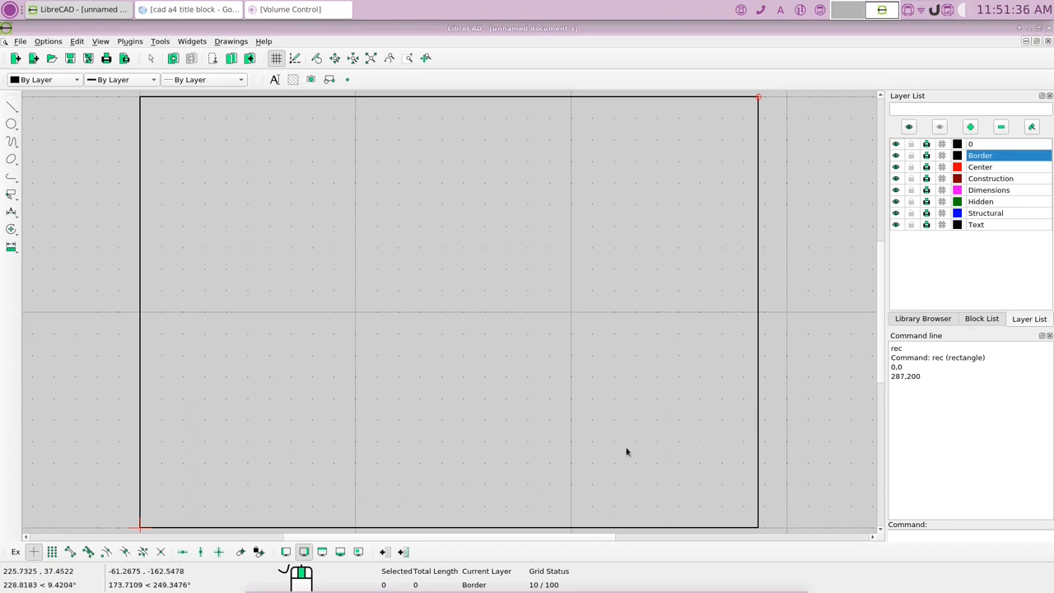
left_click(11, 108)
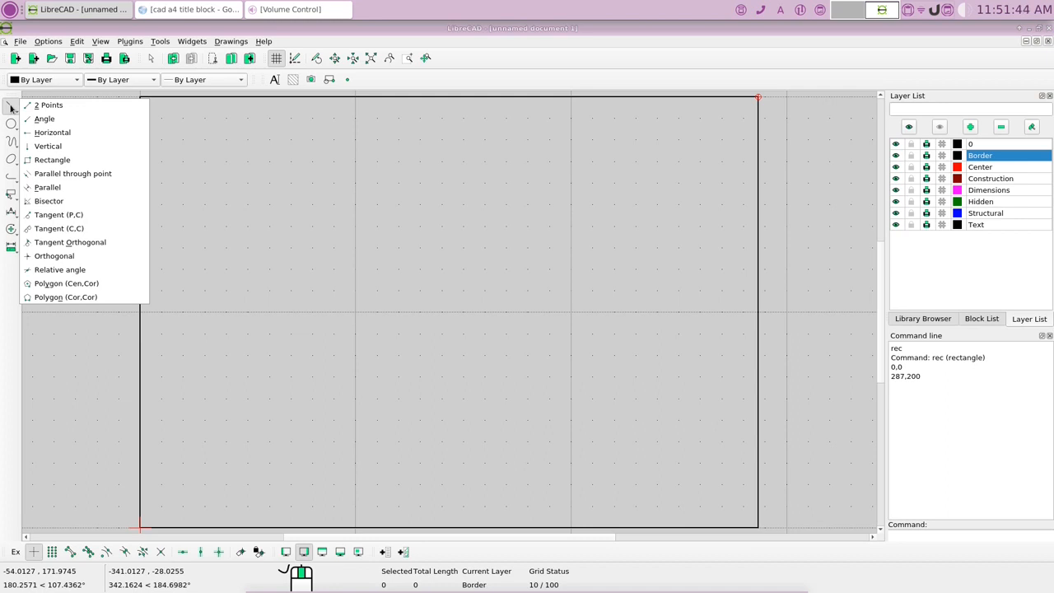
left_click(187, 154)
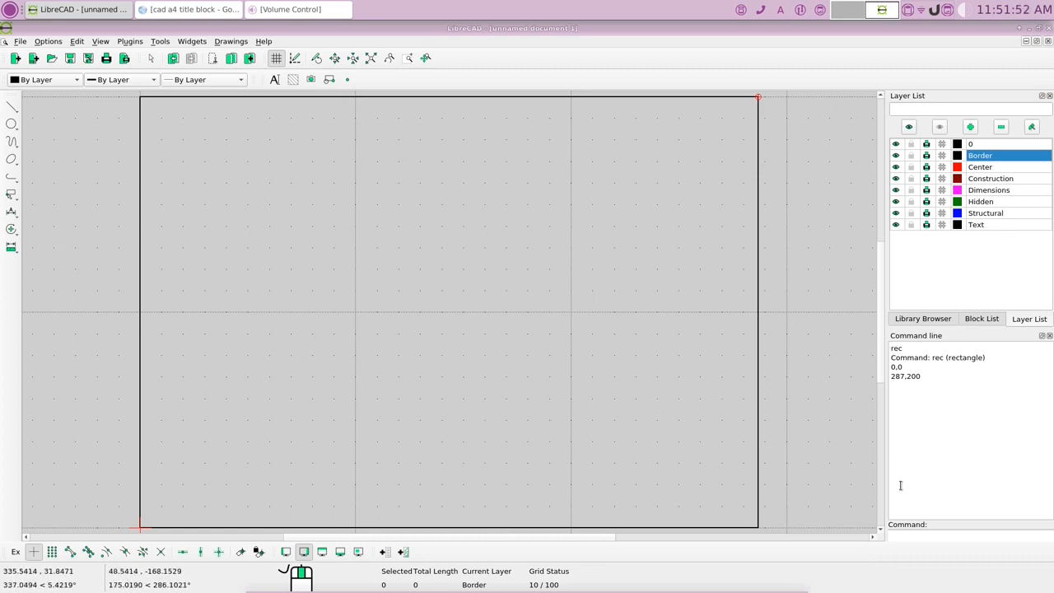
left_click(919, 537)
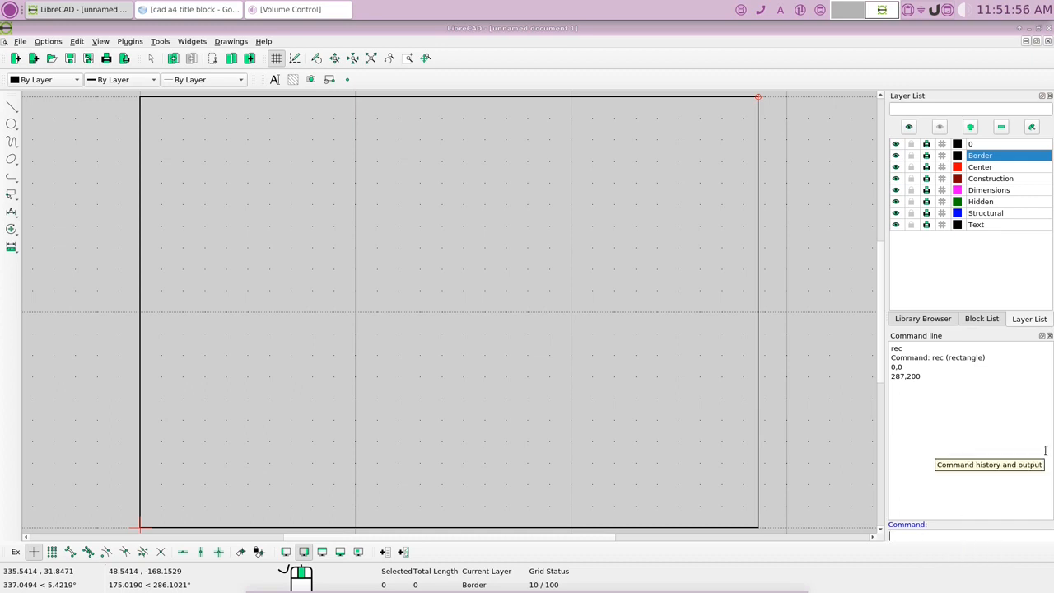
type("i")
key("Return")
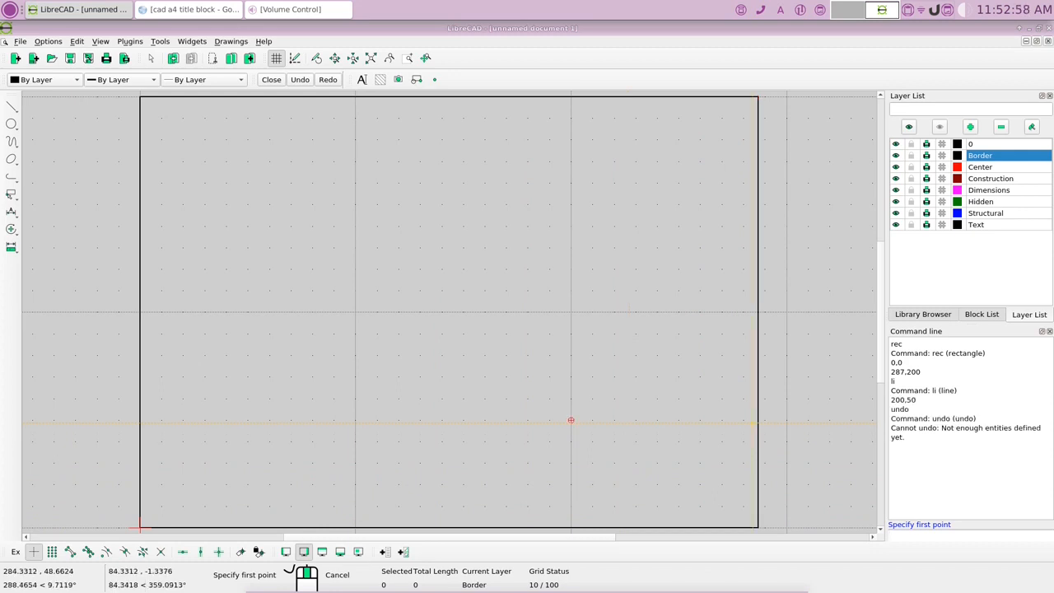
type("200,0")
key("Return")
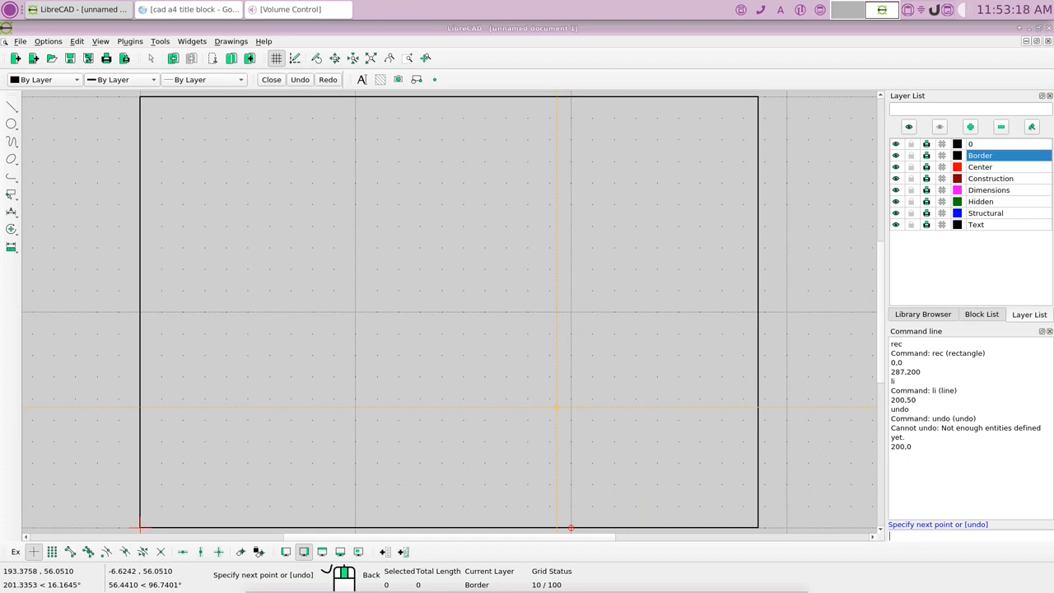
type("200.")
type("50")
key("Return")
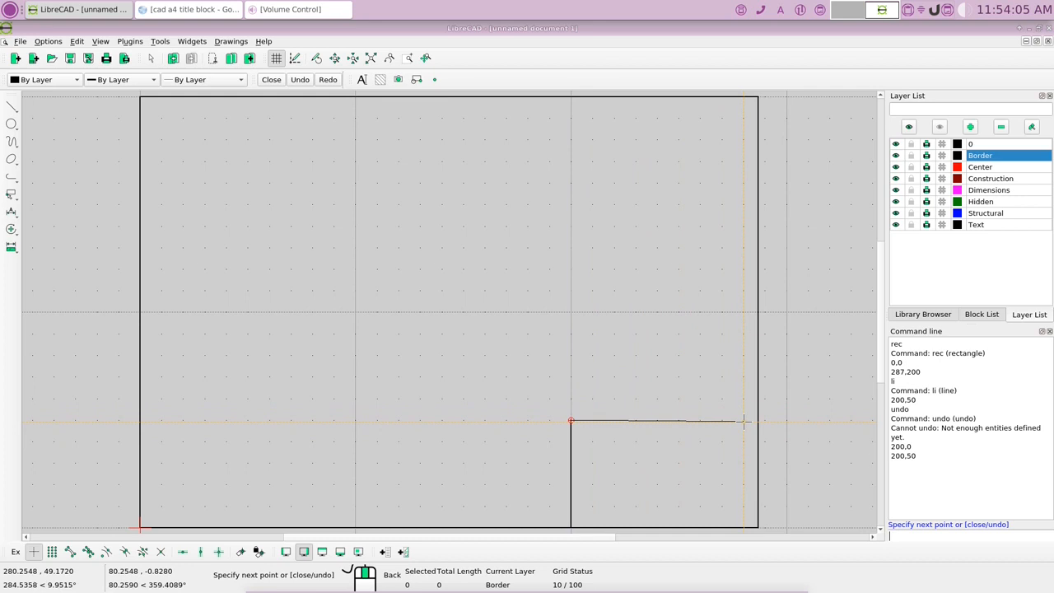
- Continue the line to 287,50 to close off the title block along its upper edge, and end the line chain
type("287")
type(",50")
key("Return")
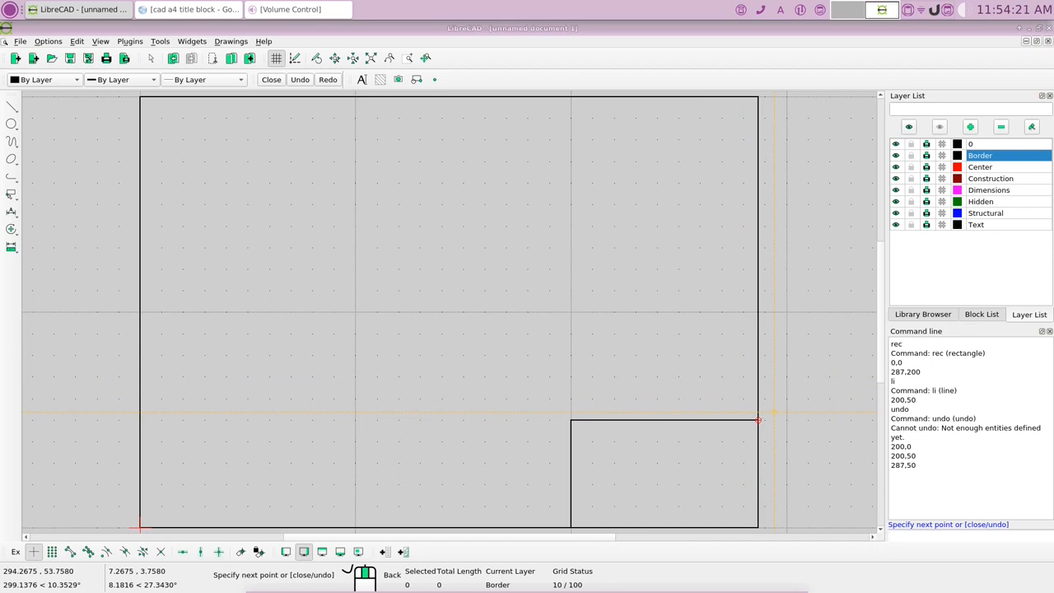
key("Escape")
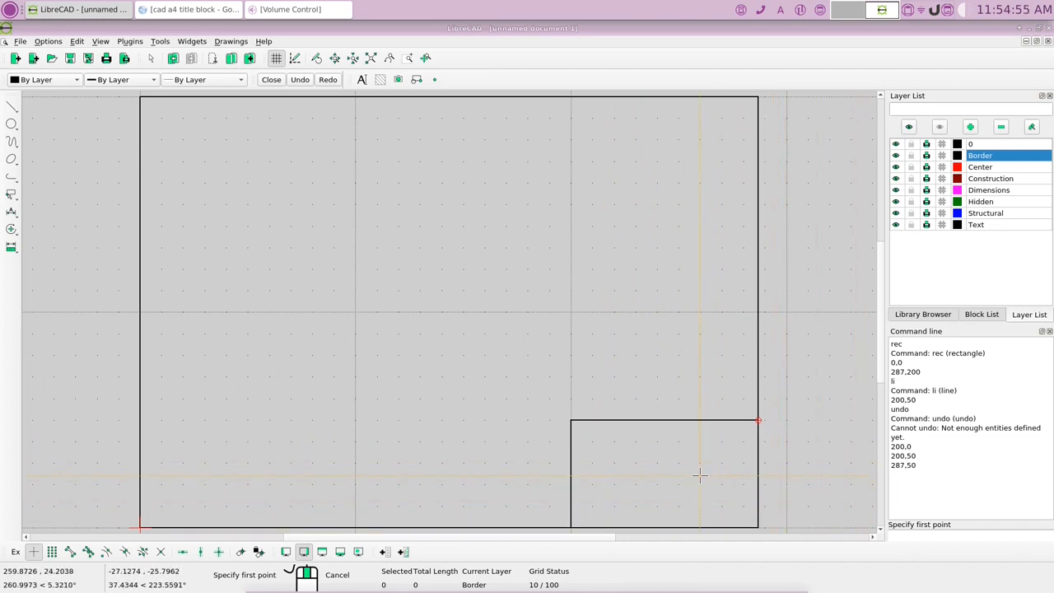
- Draw a horizontal divider in the title block from 200,40 to 287,40
left_click(904, 534)
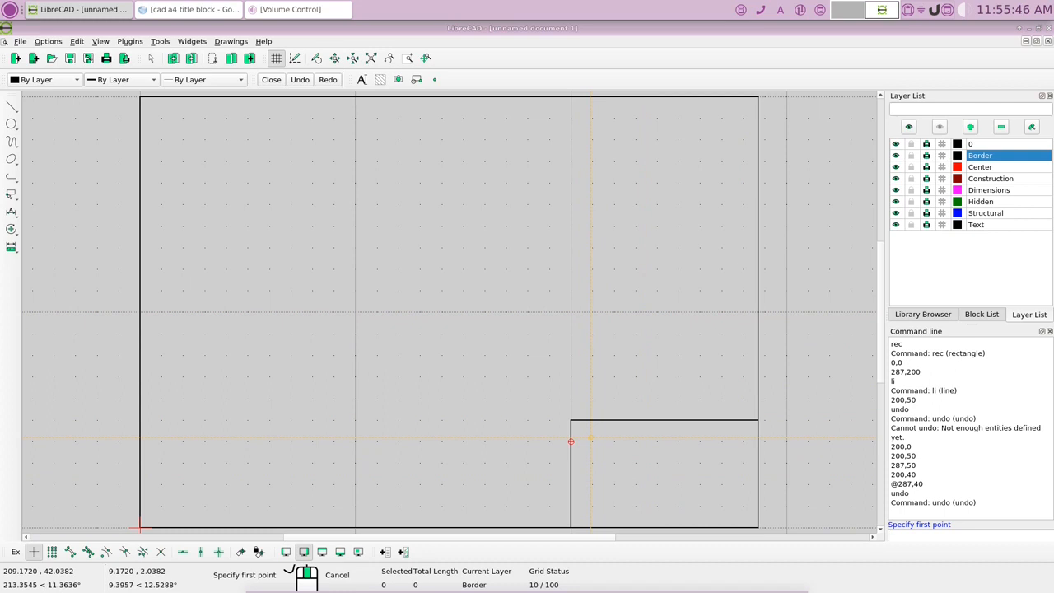
type("200,40")
key("Return")
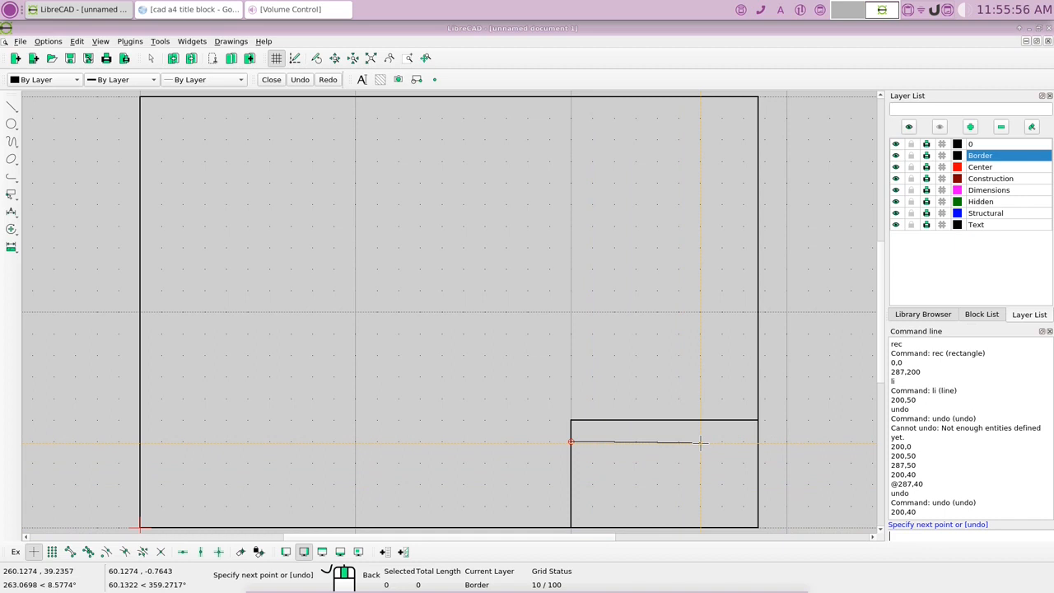
type("287,40")
key("Return")
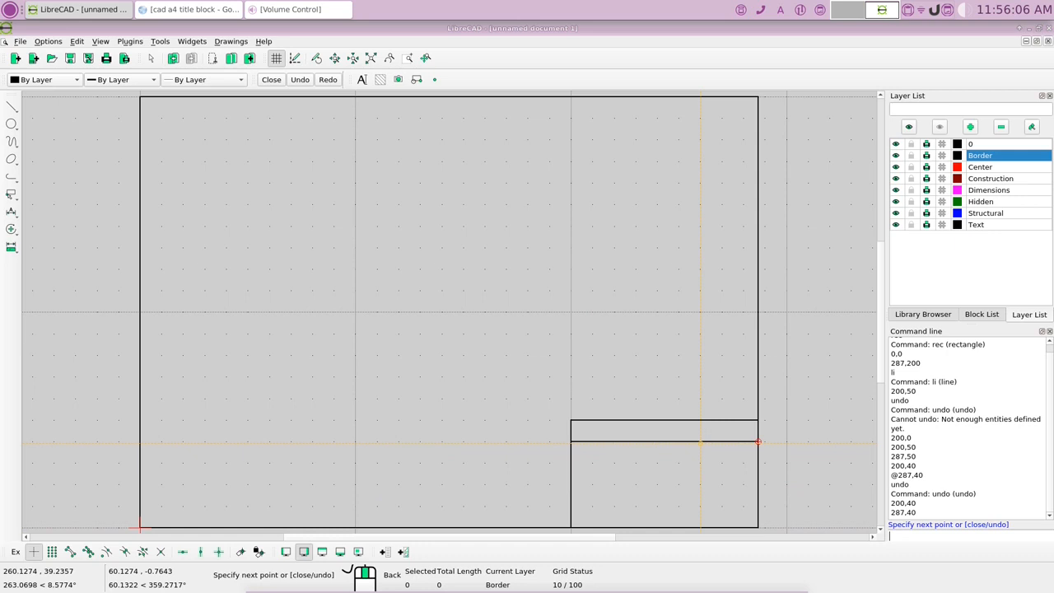
right_click(746, 474)
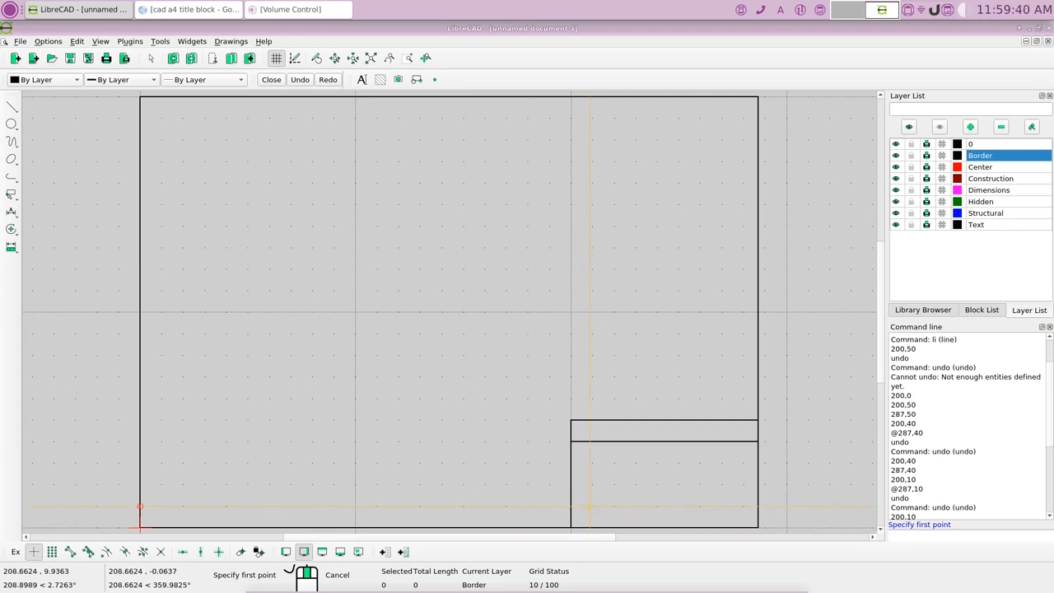
- Draw a horizontal divider near the base of the title block from 200,10 to 287,10
type("200,10")
key("Return")
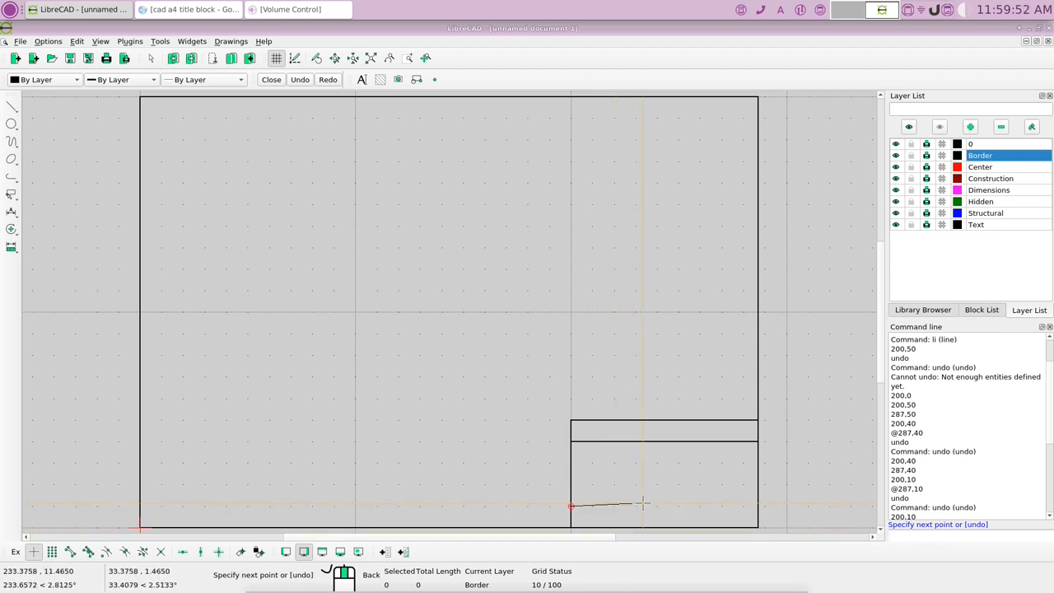
type("287,")
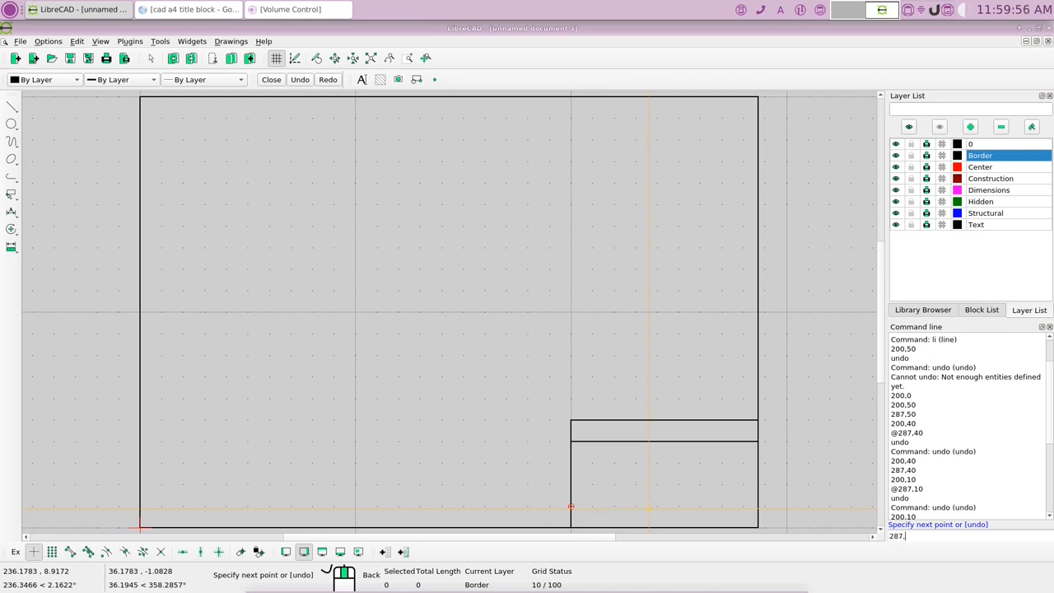
type("10")
key("Return")
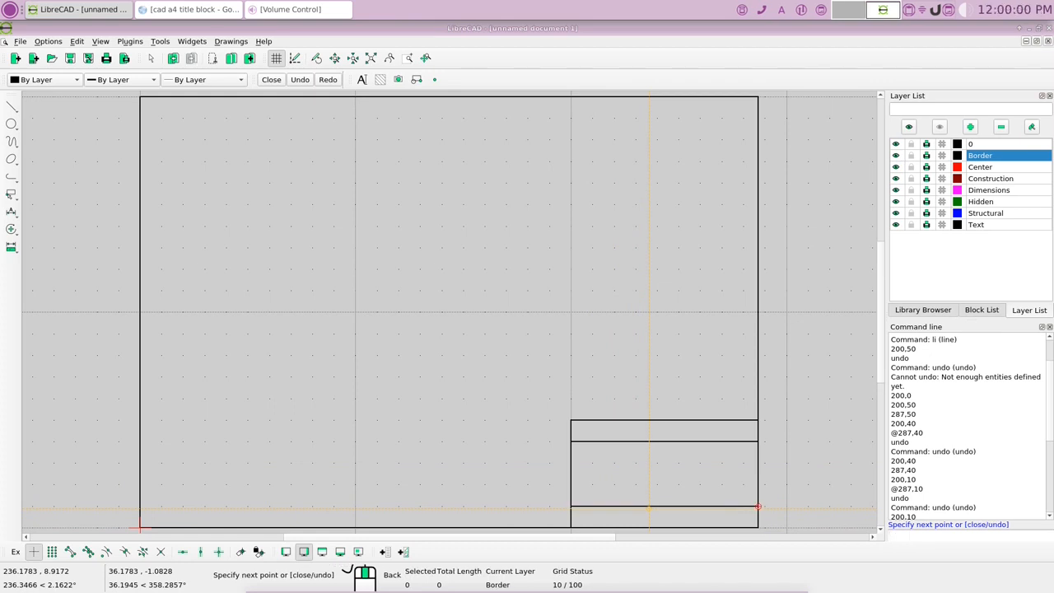
right_click(806, 481)
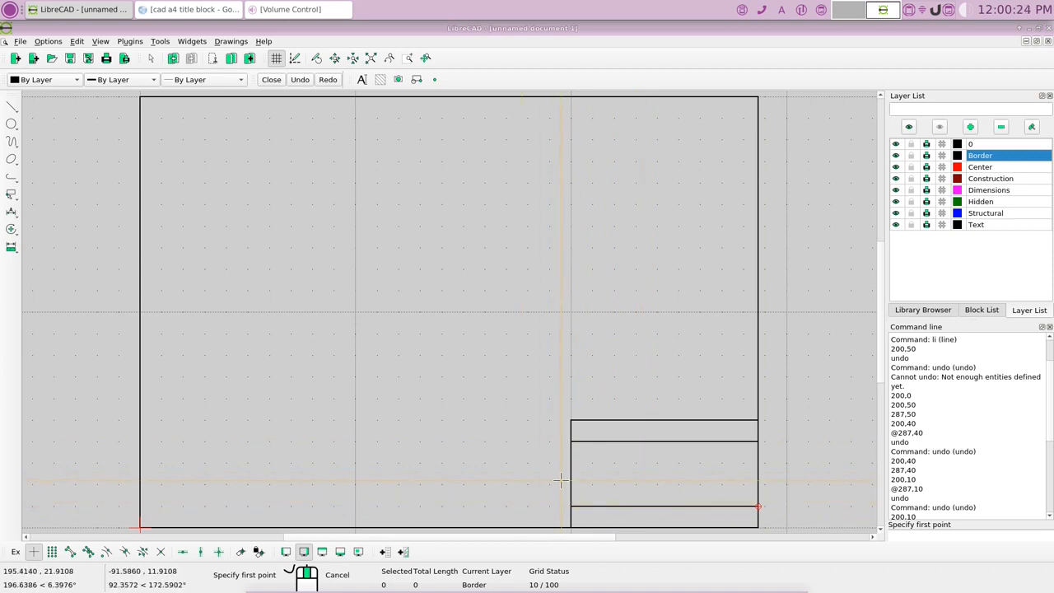
- Draw a vertical divider across the full height of the title block from 240,0 to 240,50
type("2")
type("40")
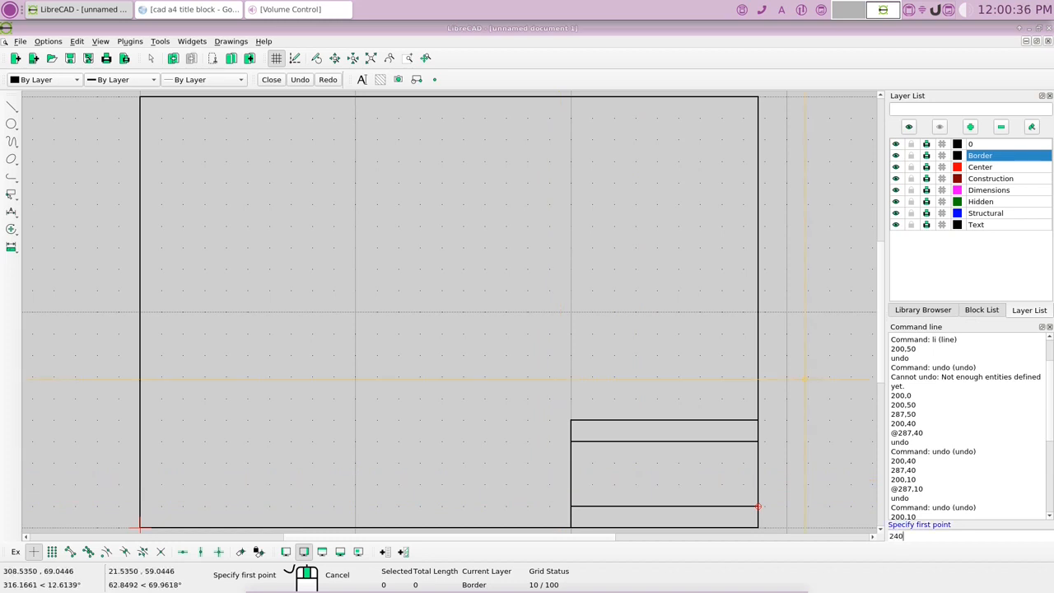
type(",0")
key("Return")
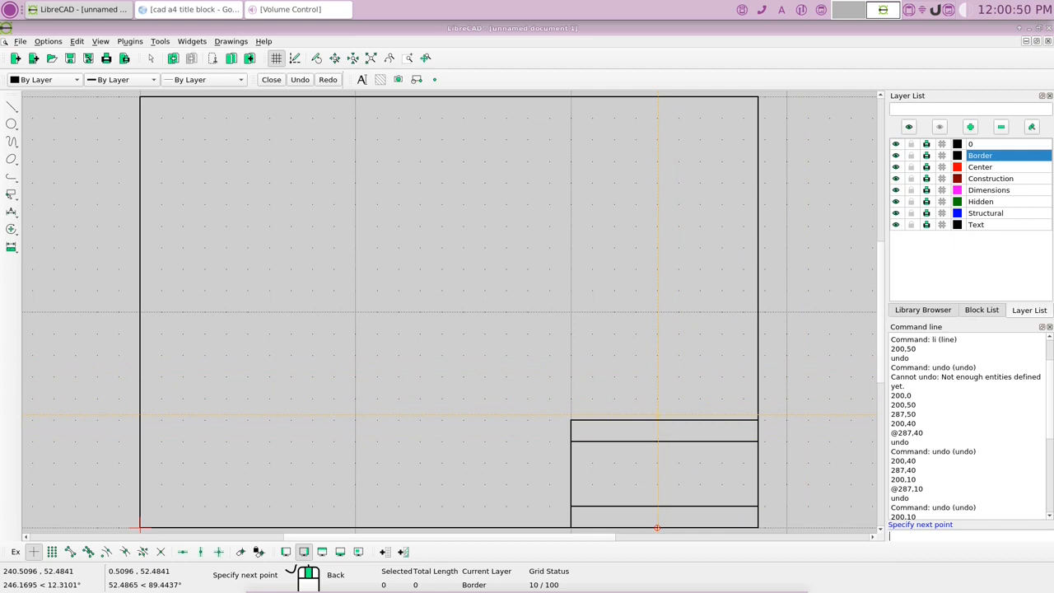
type("40,50")
key("Return")
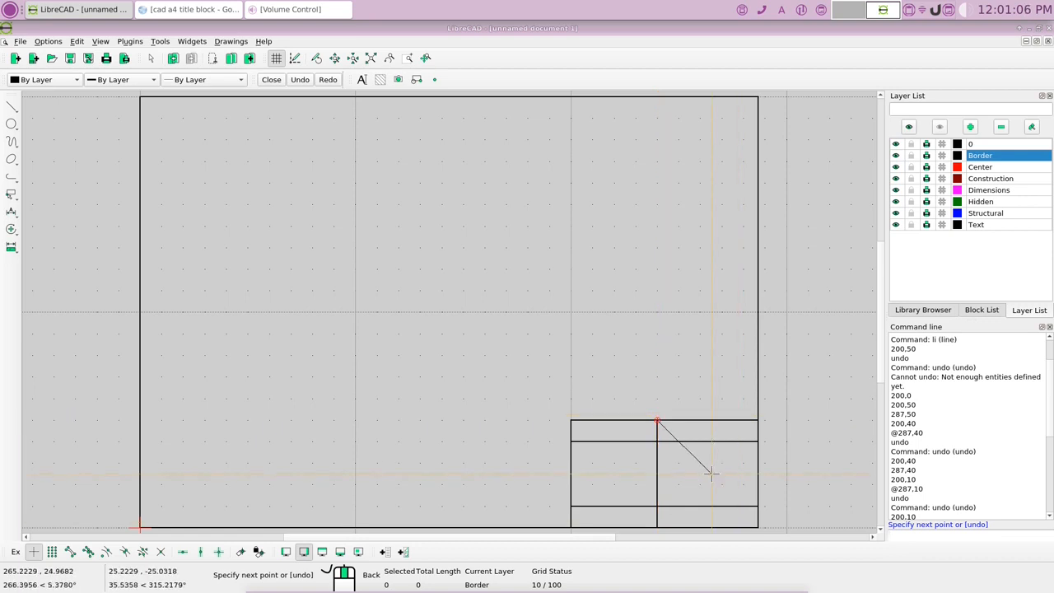
right_click(706, 395)
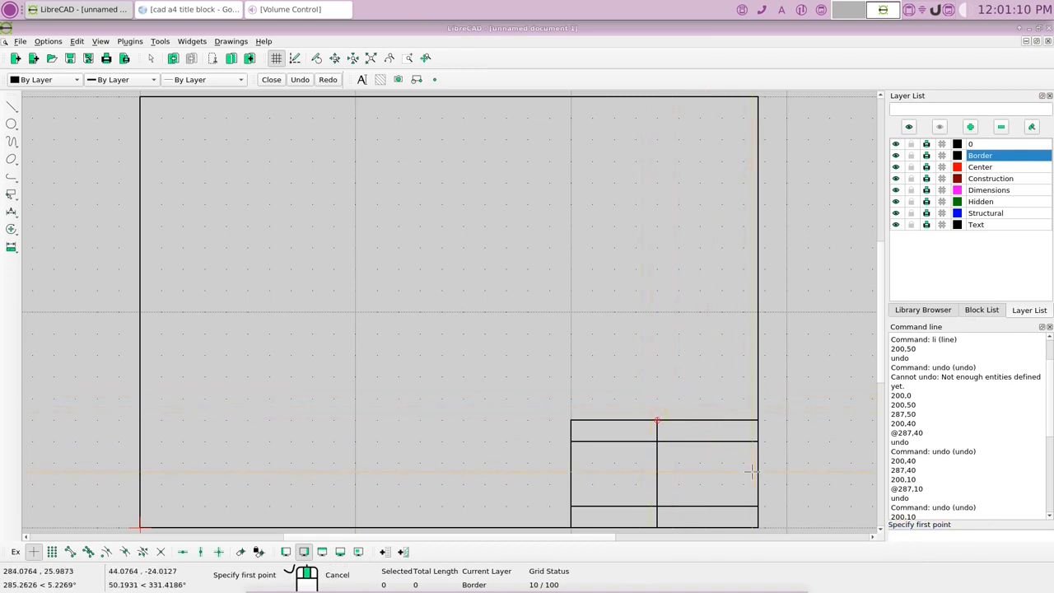
- Draw a second vertical divider through the title block from 260,0 to 260,50
left_click(908, 537)
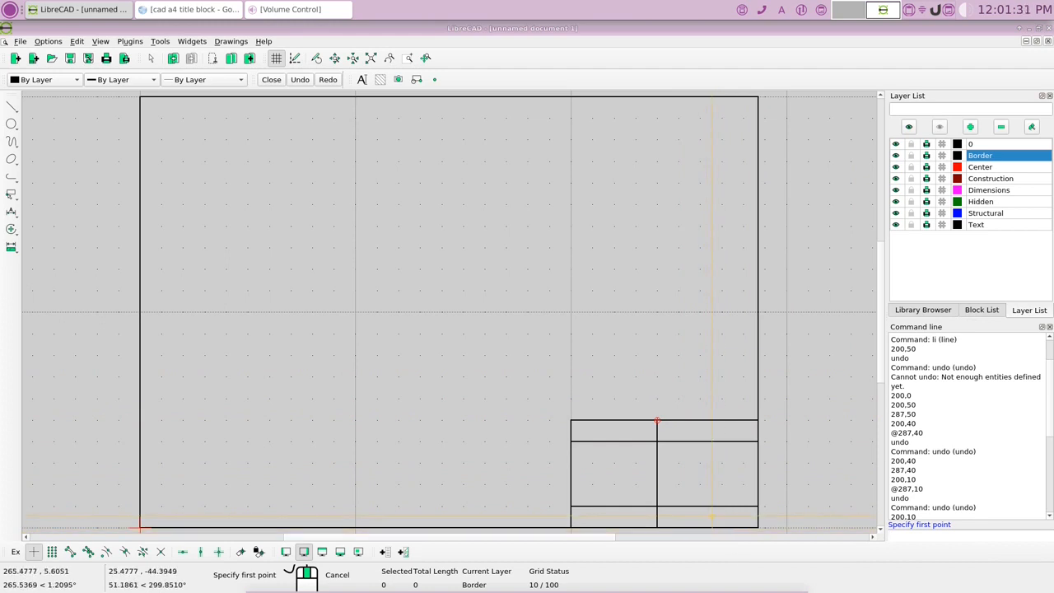
type("260,0")
key("Return")
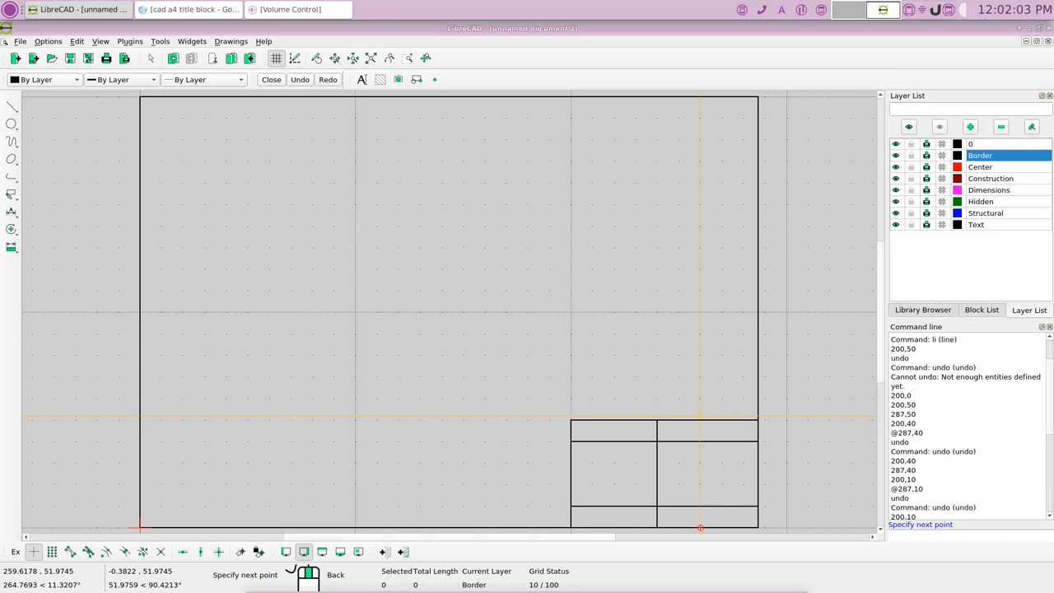
type("60,50")
key("Return")
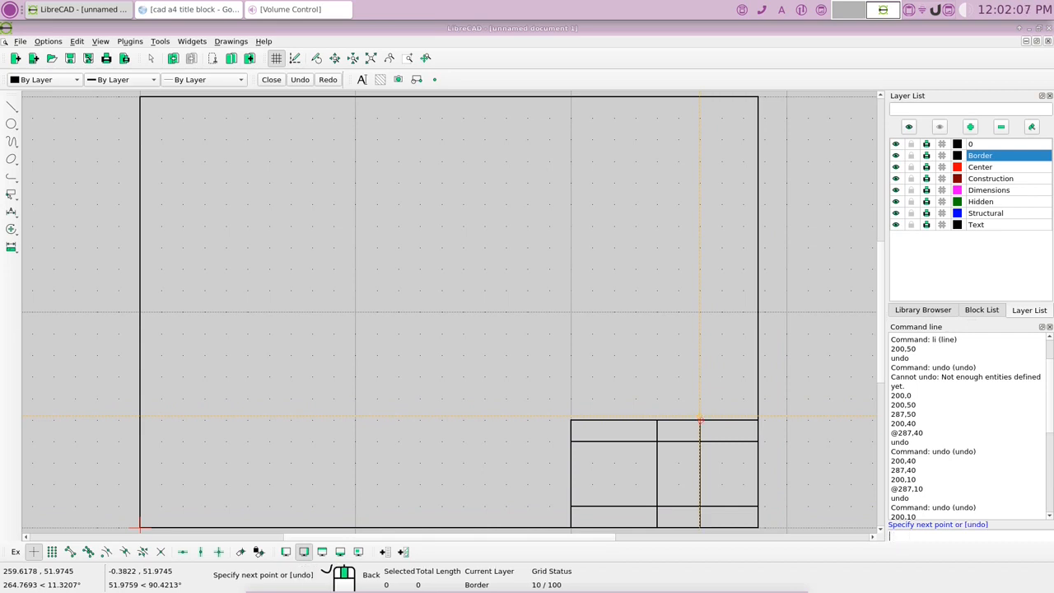
right_click(737, 396)
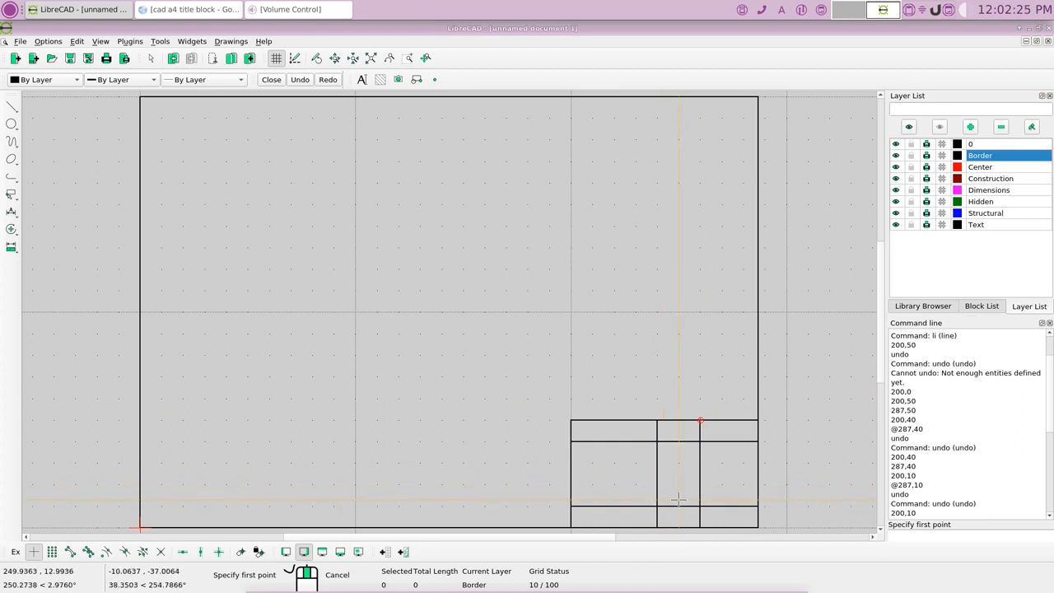
- Draw a horizontal divider in the title block from 240,20 to 287,20
type("2")
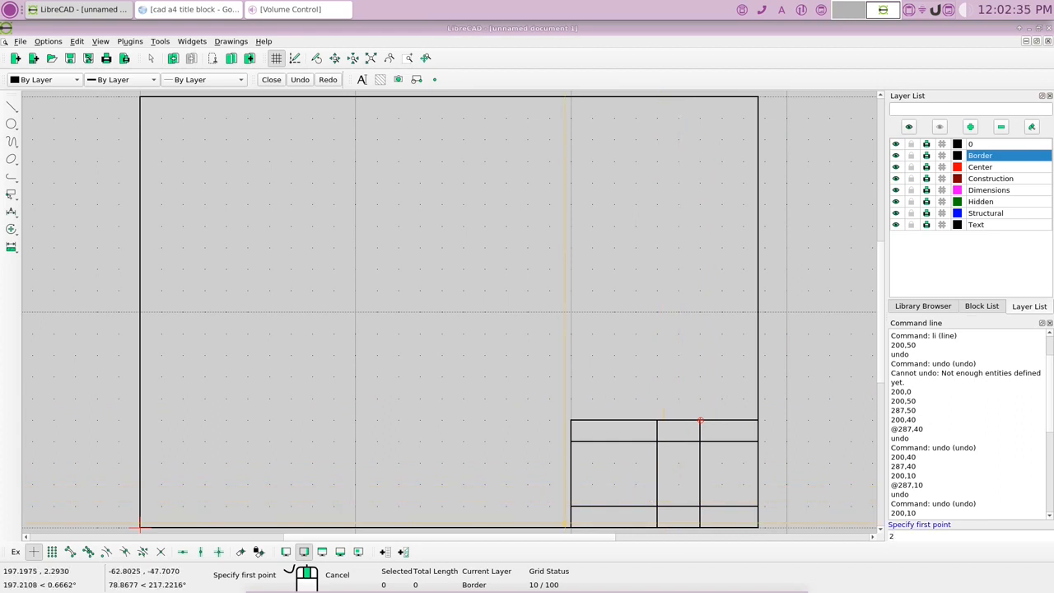
type("40,20")
key("Return")
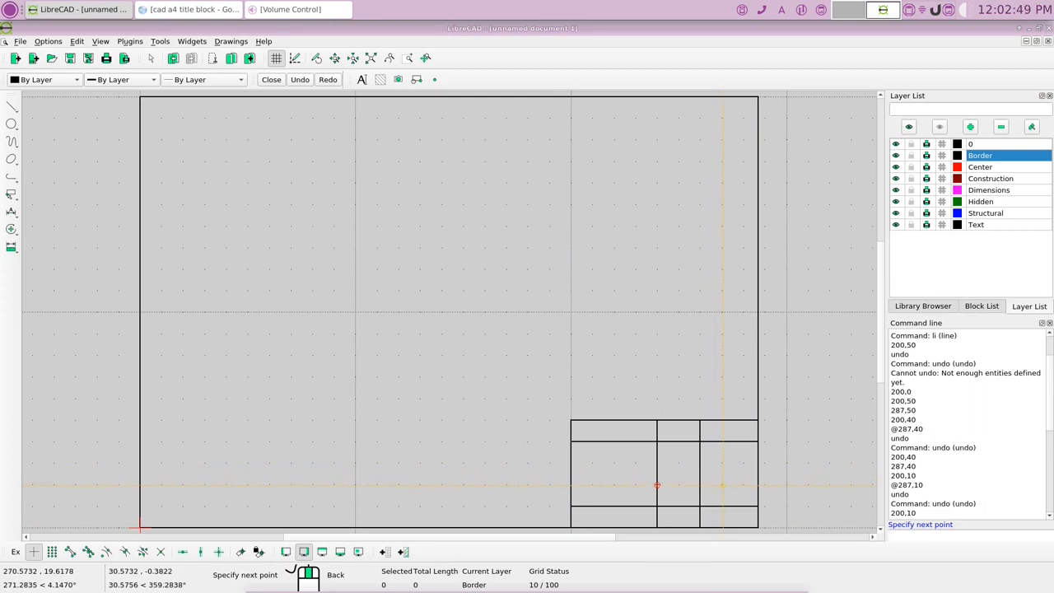
type("20")
key("Return")
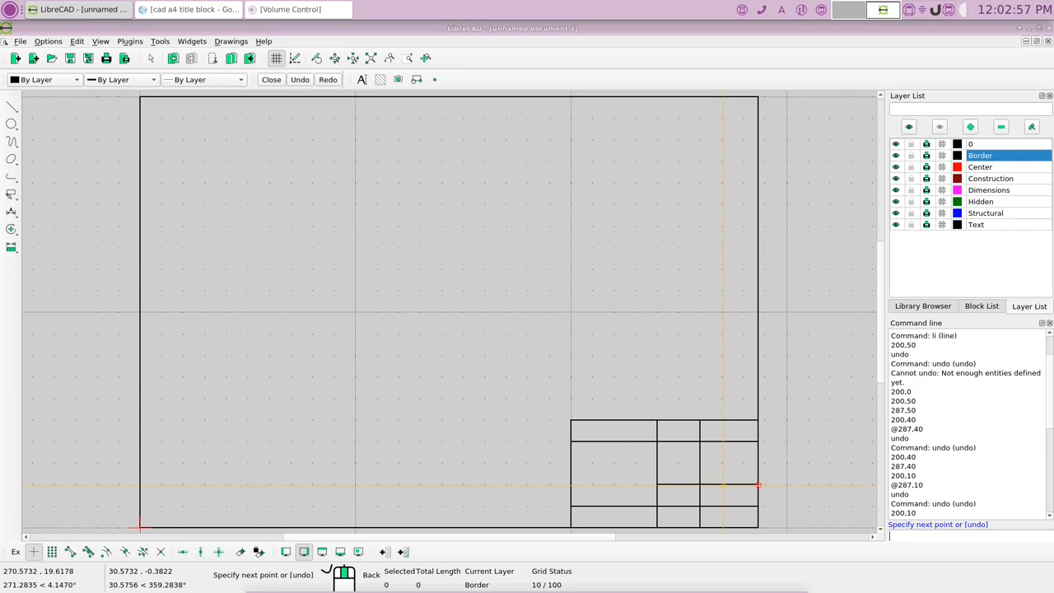
key("Escape")
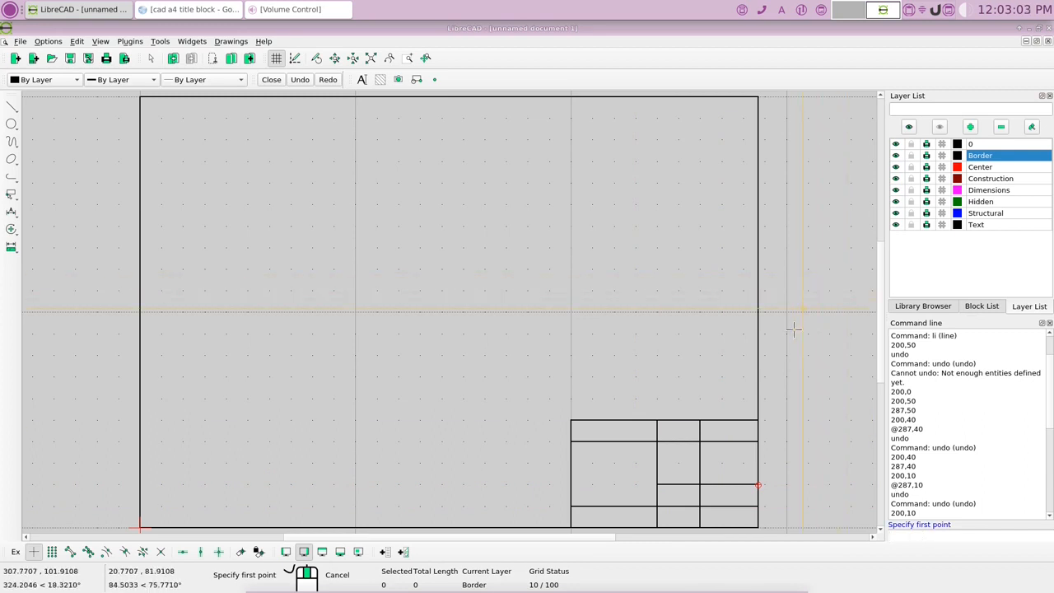
- Draw another horizontal divider in the title block from 240,30 to 287,30 and end the line command
type("2")
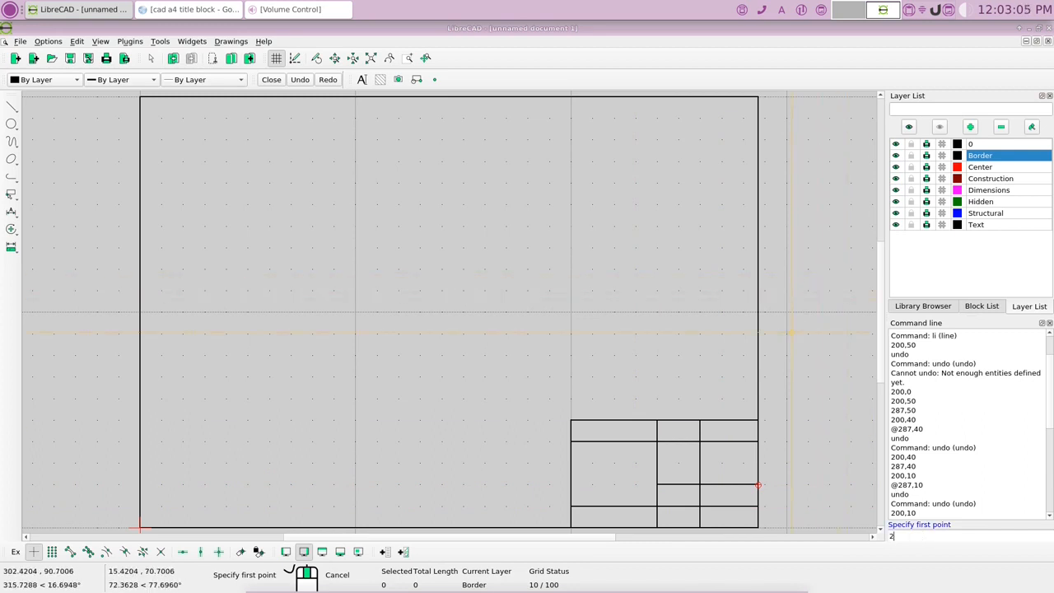
type("40,30")
key("Return")
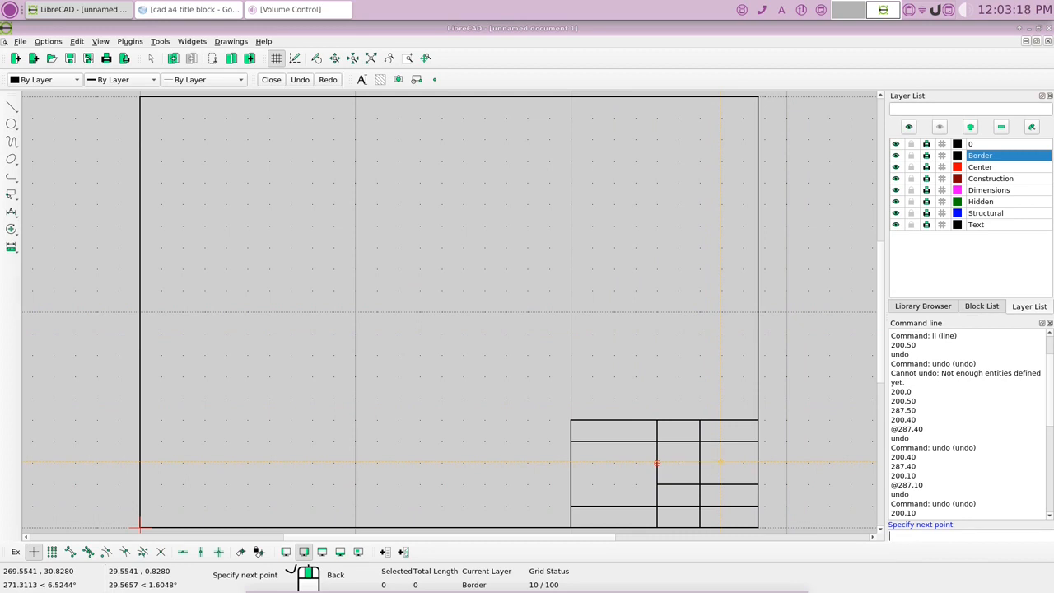
type("200")
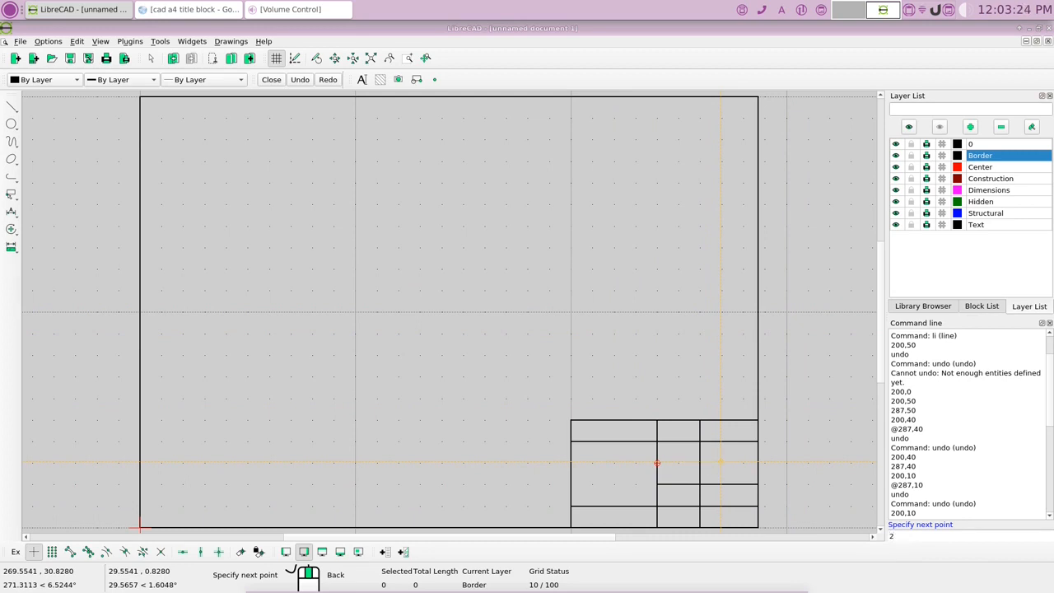
type("87")
type(",30")
key("Return")
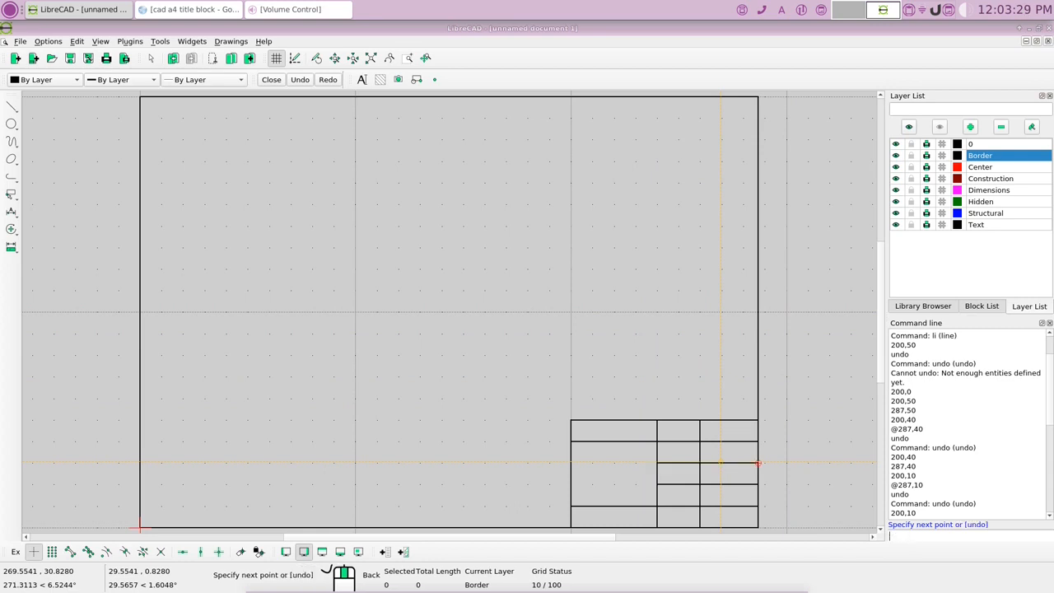
key("Escape")
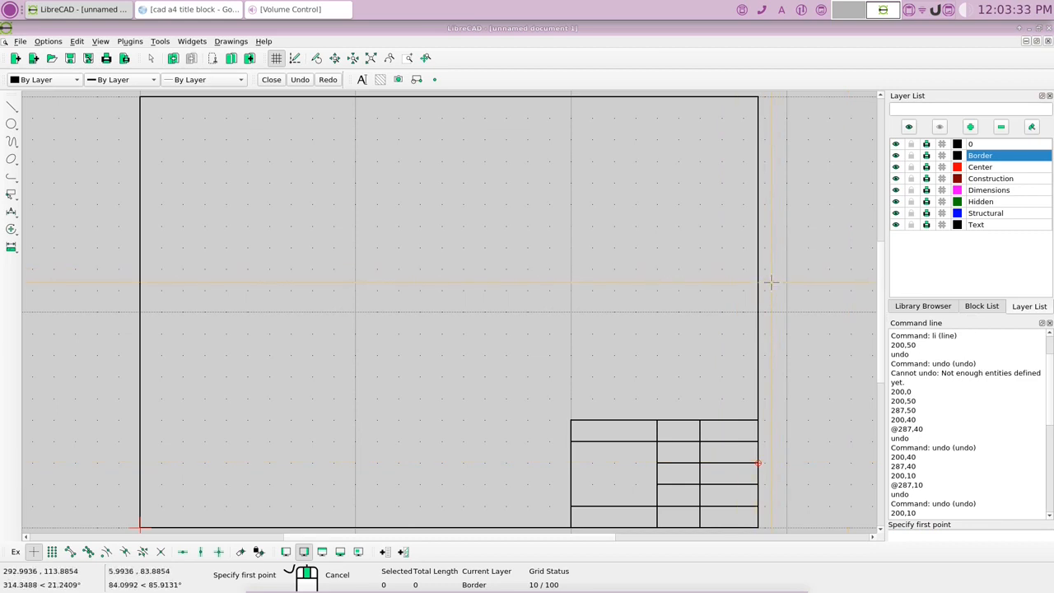
key("Escape")
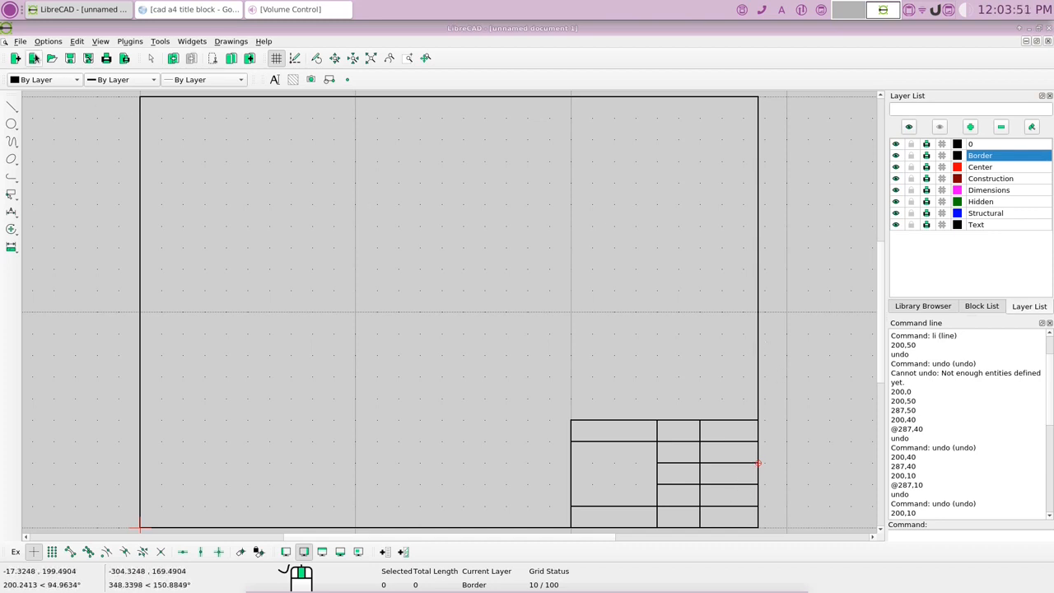
- Save the drawing under the name Mechanical_Bushing in the librecad folder as Drawing Exchange DXF 2007
left_click(89, 61)
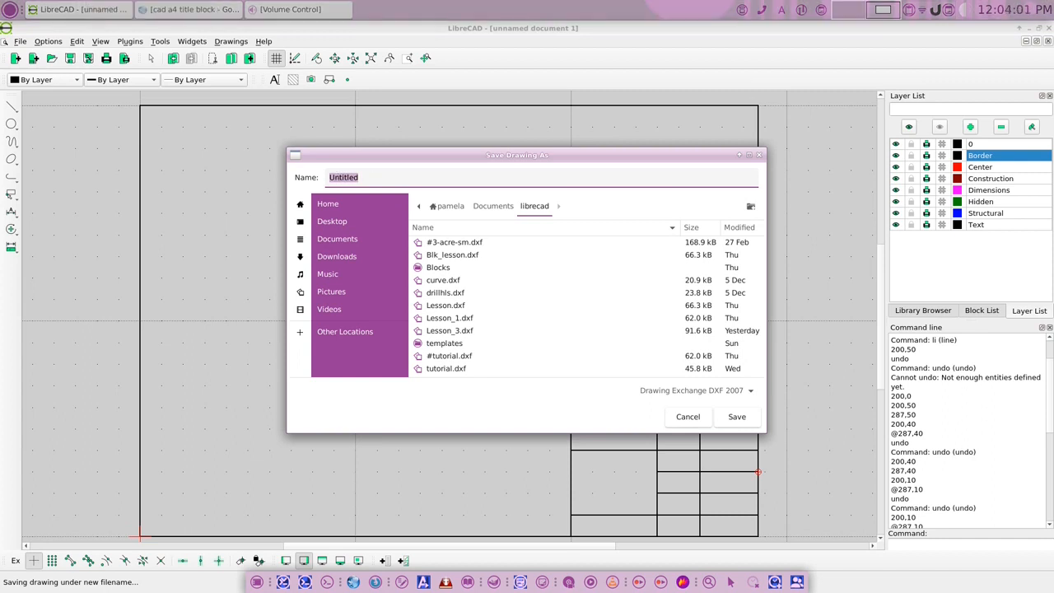
type("Mechanical")
type("_Bushing")
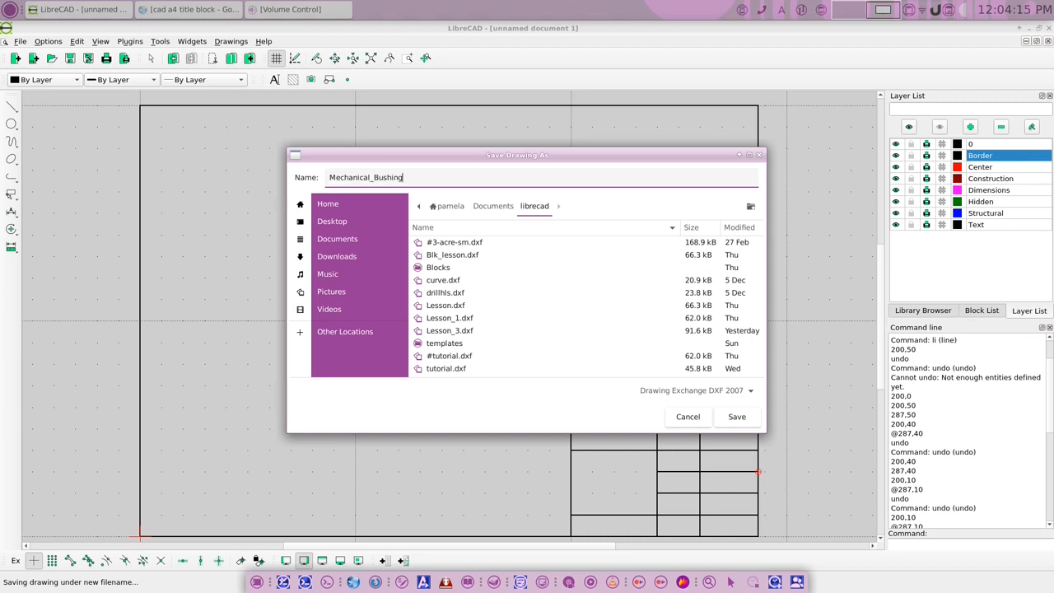
left_click(757, 424)
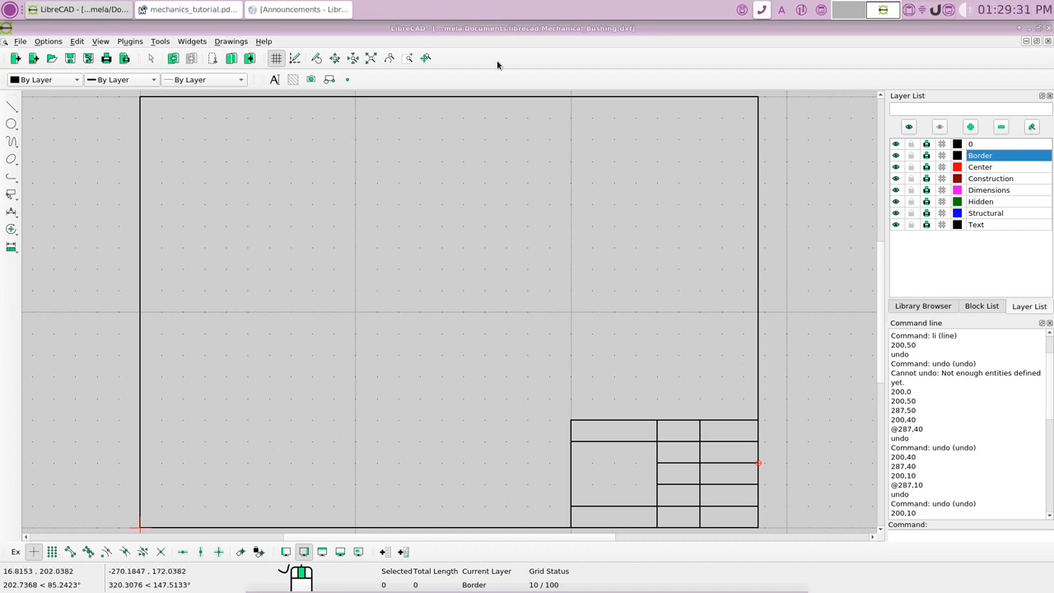
- Make Structural the current layer and draw a vertical line 52.5 long, starting at 70,50
left_click(985, 213)
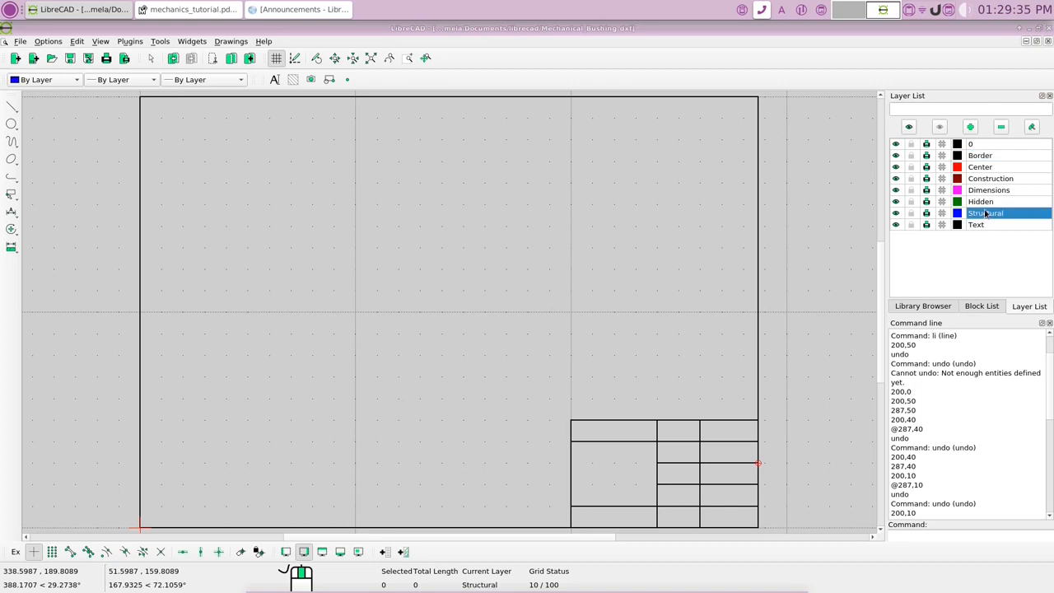
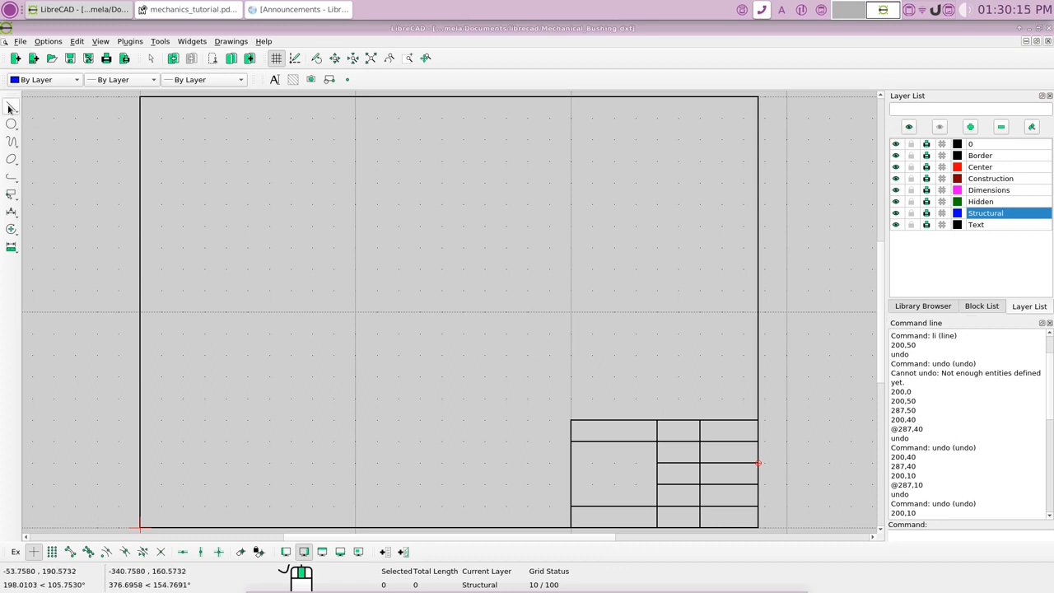
left_click(12, 107)
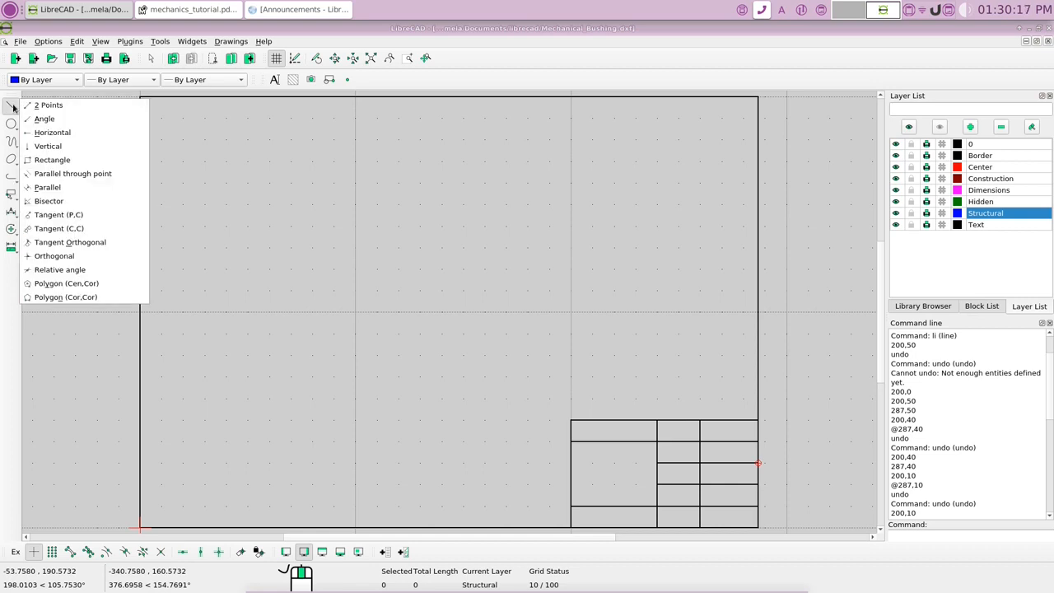
left_click(46, 147)
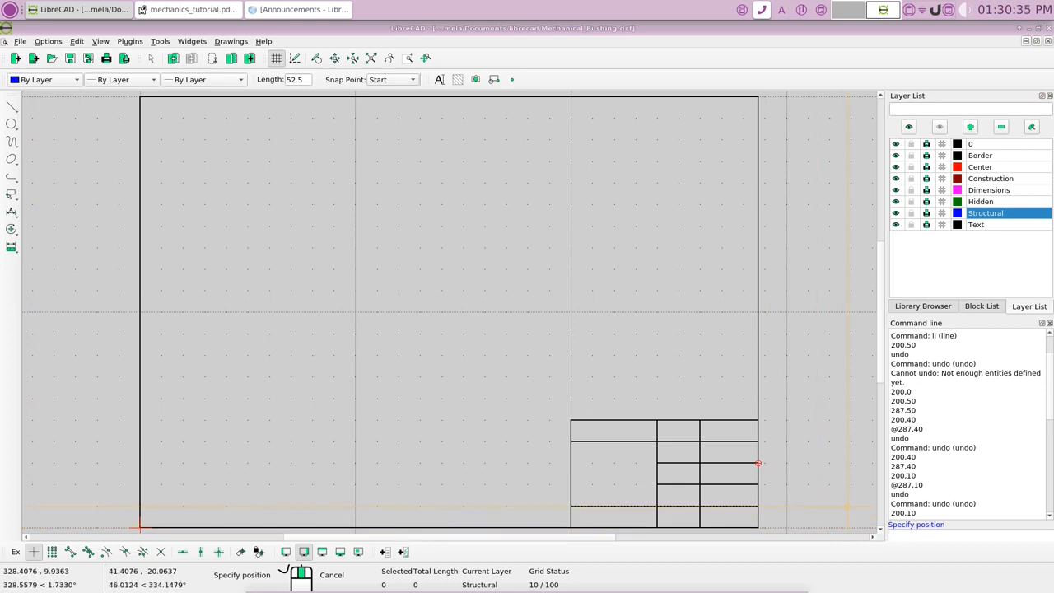
type("70,50")
key("Return")
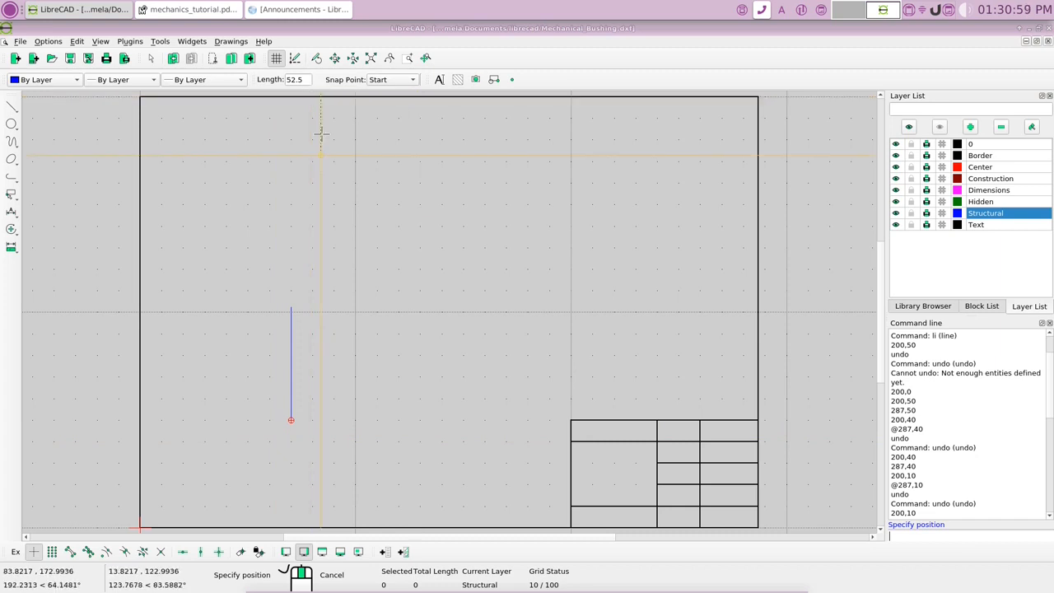
- Consult the dimensioned section profile in mechanics_tutorial.pdf and return to the LibreCAD drawing
left_click(301, 79)
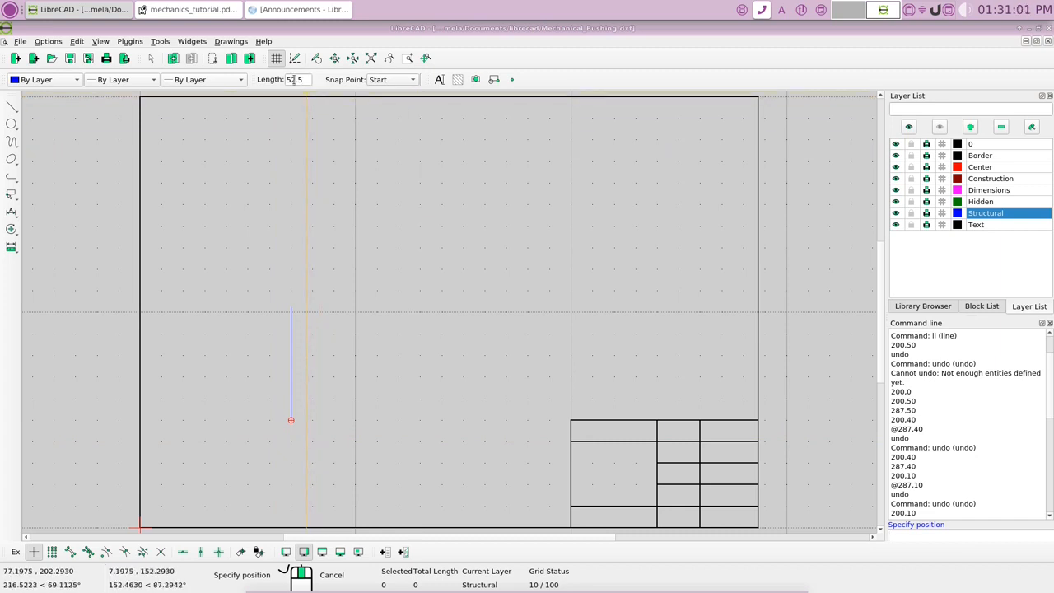
left_click(162, 12)
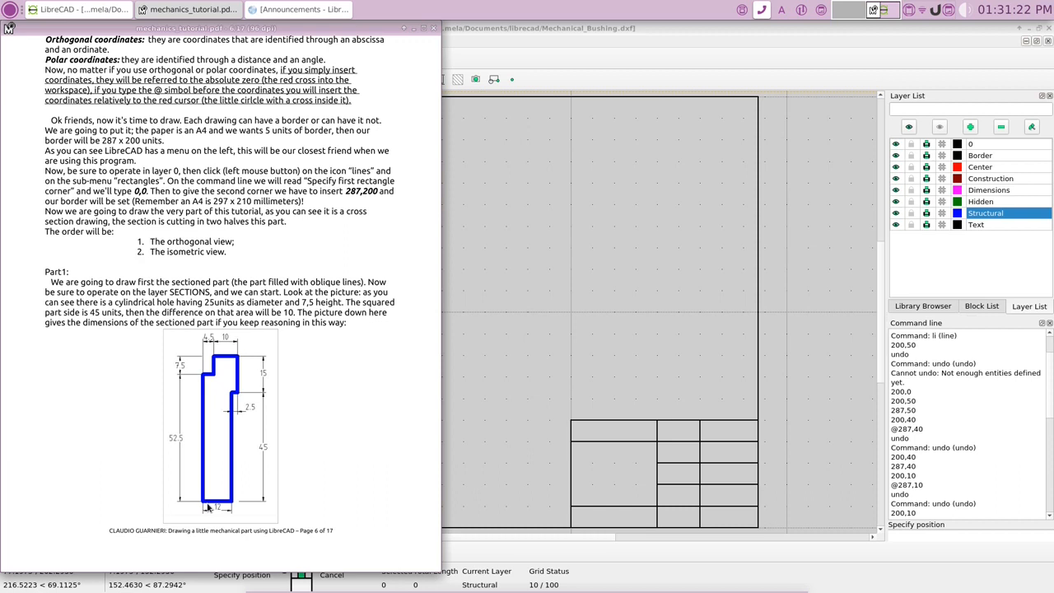
left_click(476, 33)
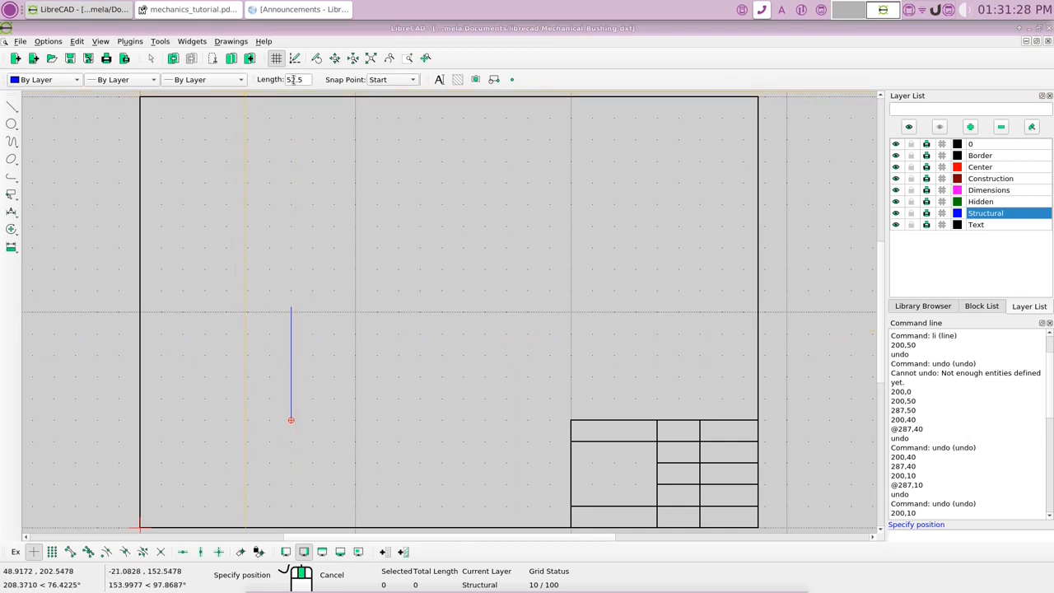
left_click(12, 108)
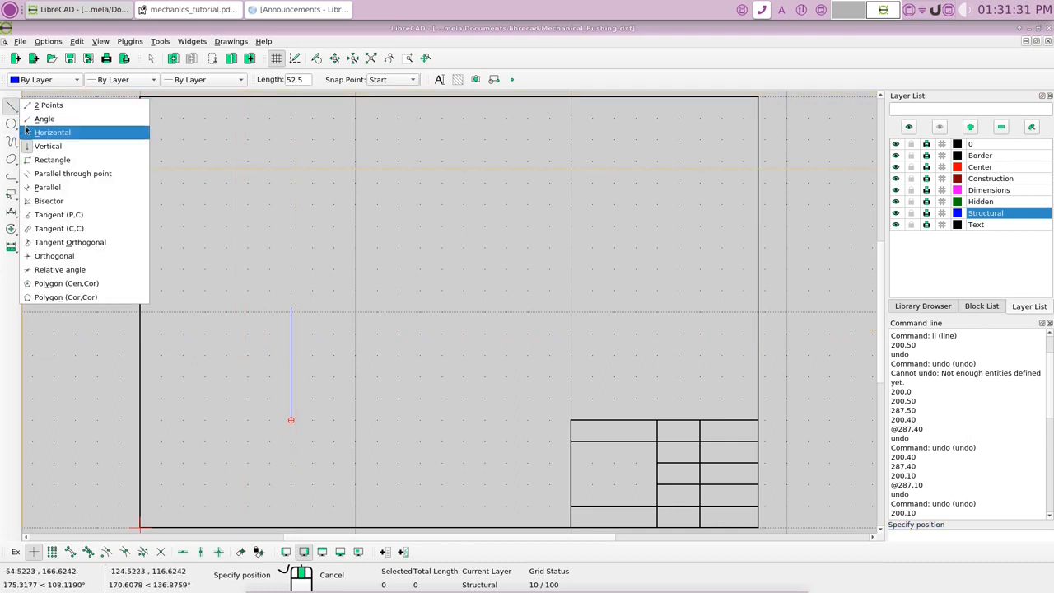
left_click(26, 130)
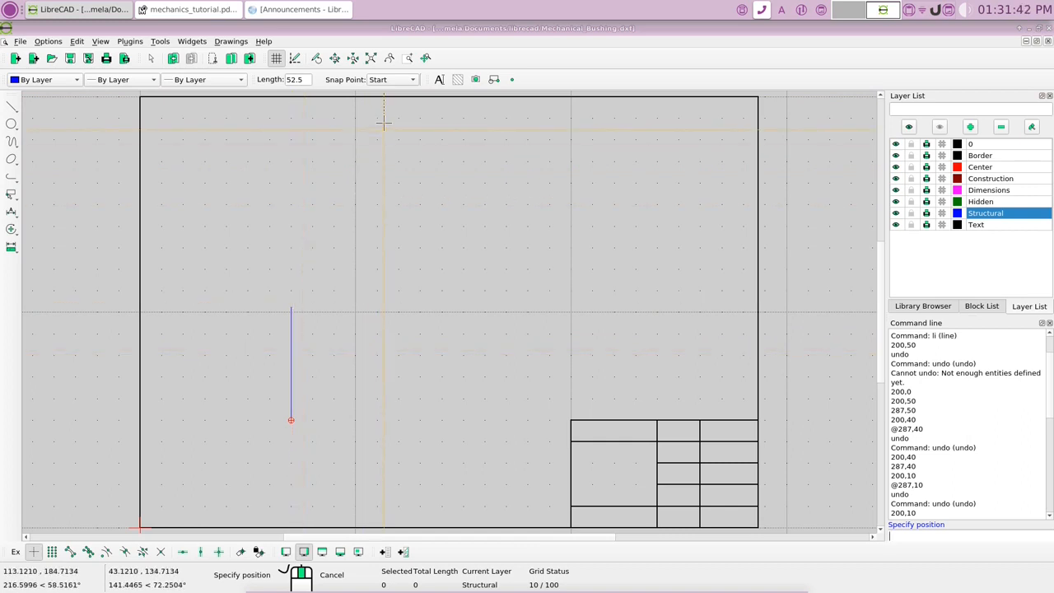
left_click(413, 82)
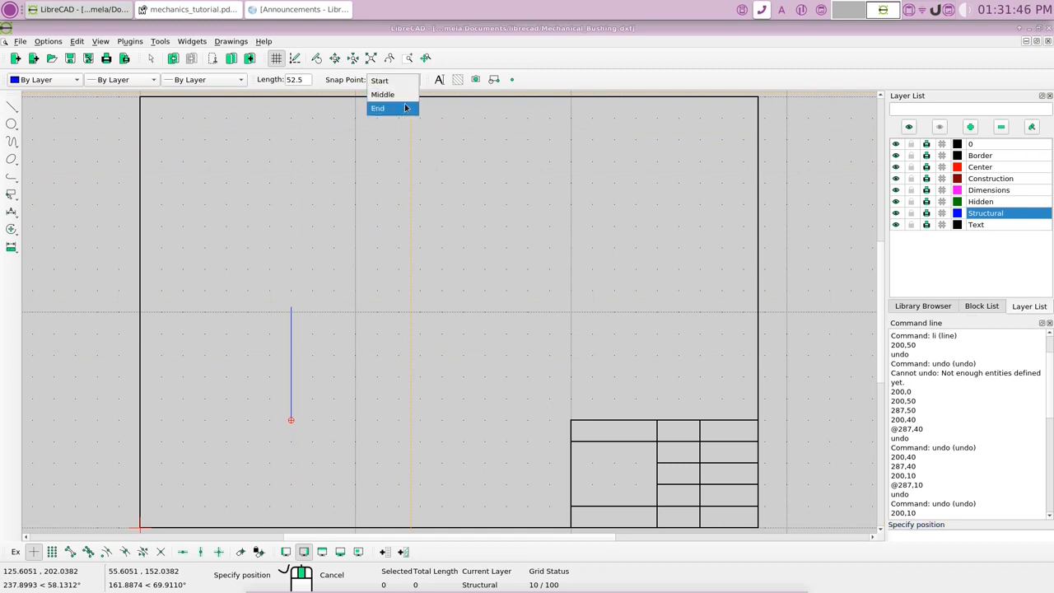
left_click(395, 80)
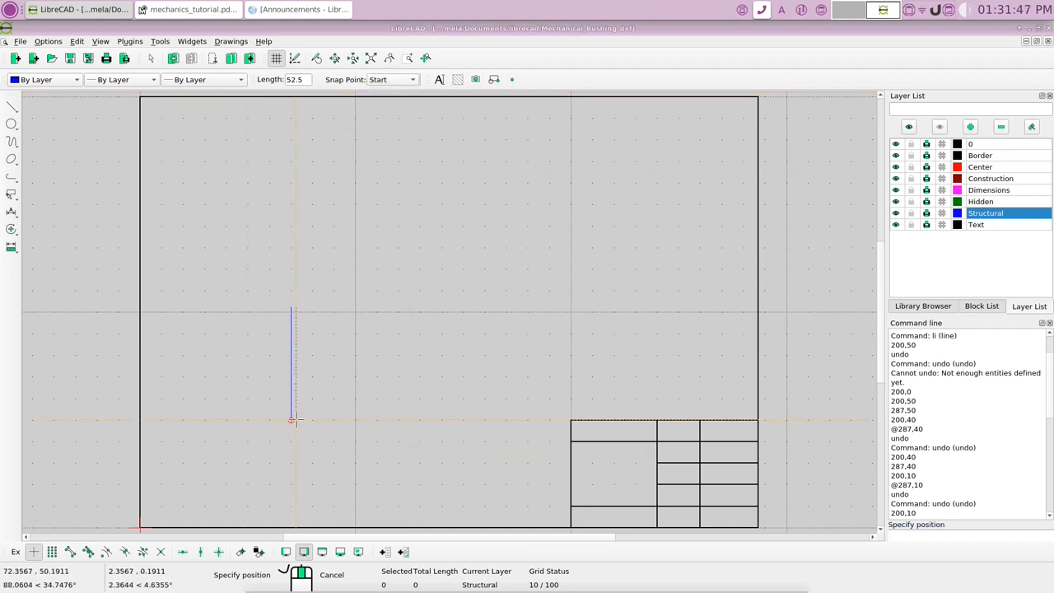
left_click(290, 420)
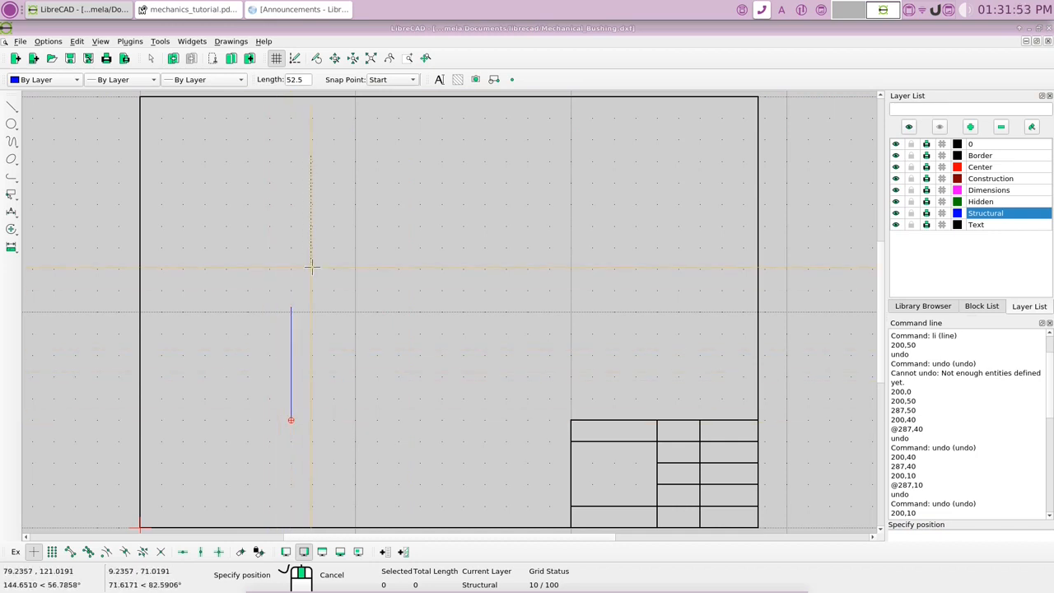
- With endpoint snapping on, draw a horizontal line 4.5 long to the right from the upper end of the vertical line
left_click(11, 106)
left_click(38, 134)
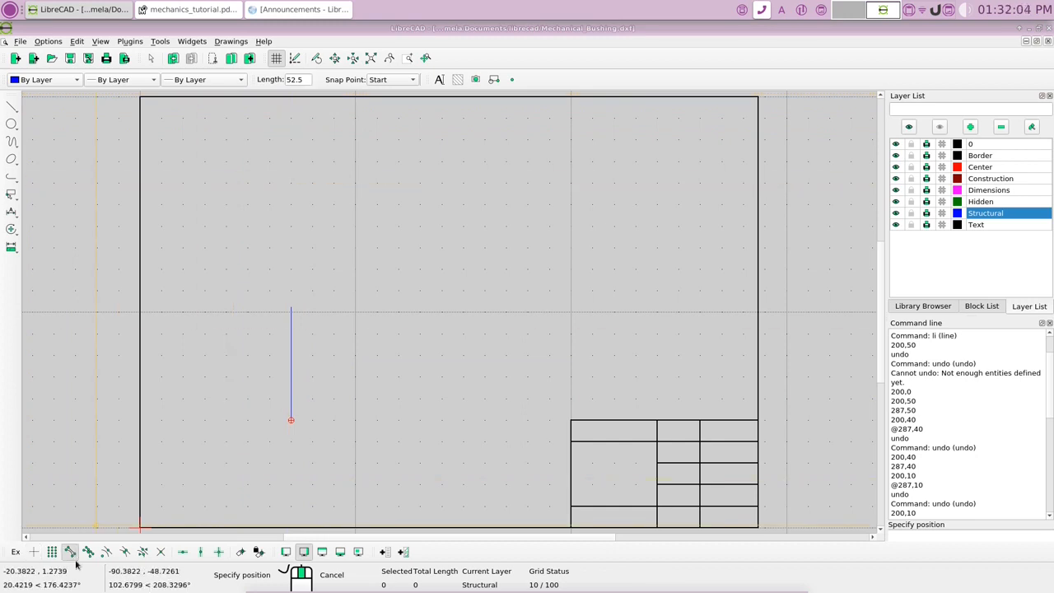
left_click(289, 305)
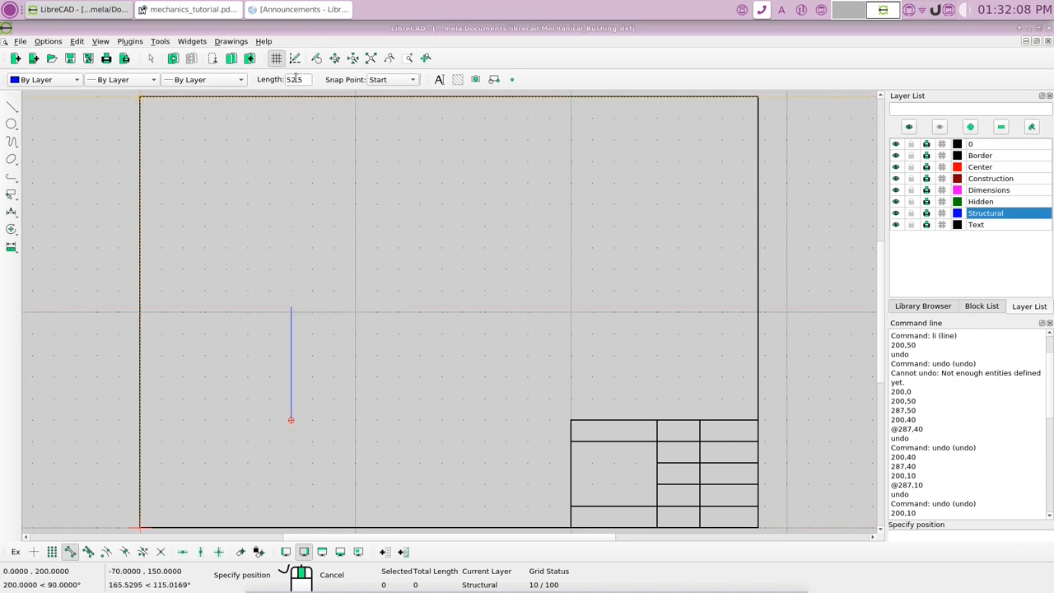
double_click(292, 79)
type("4")
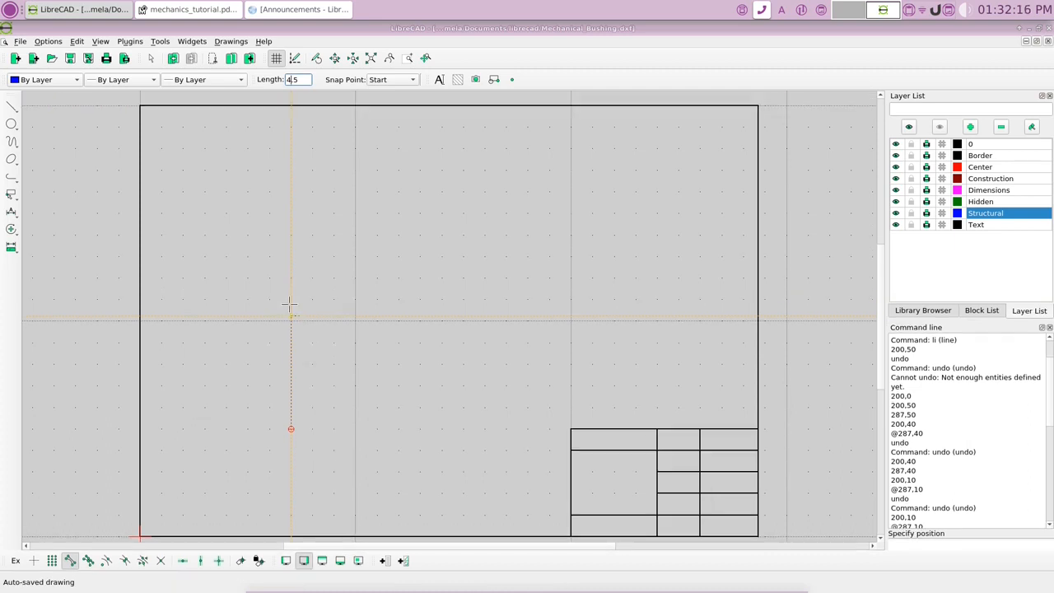
left_click(292, 316)
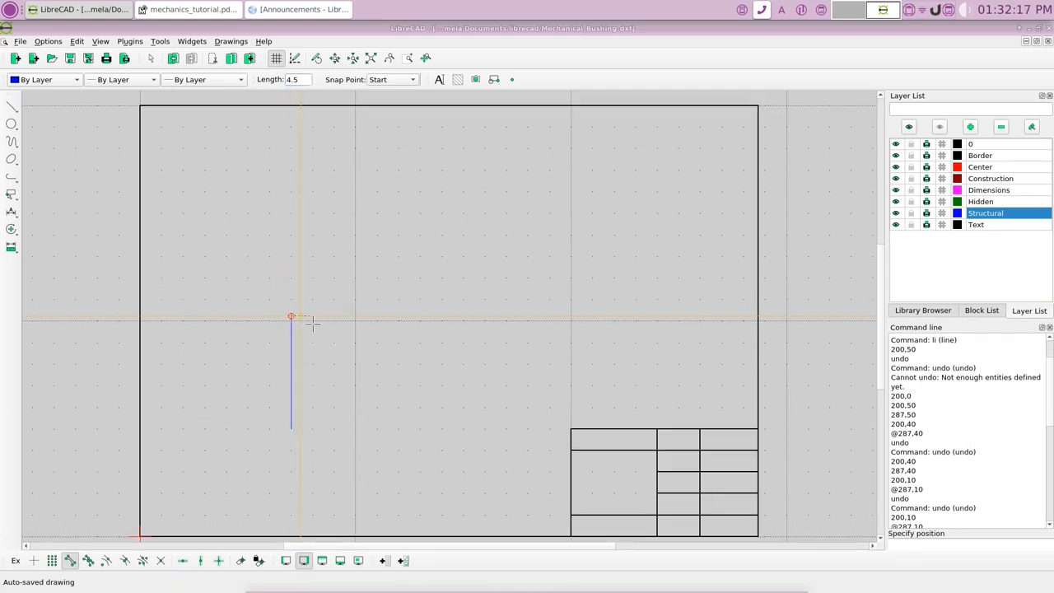
- Draw a vertical line 7.5 long upward from the right end of the short horizontal line
left_click(12, 108)
left_click(31, 148)
double_click(294, 80)
type("7")
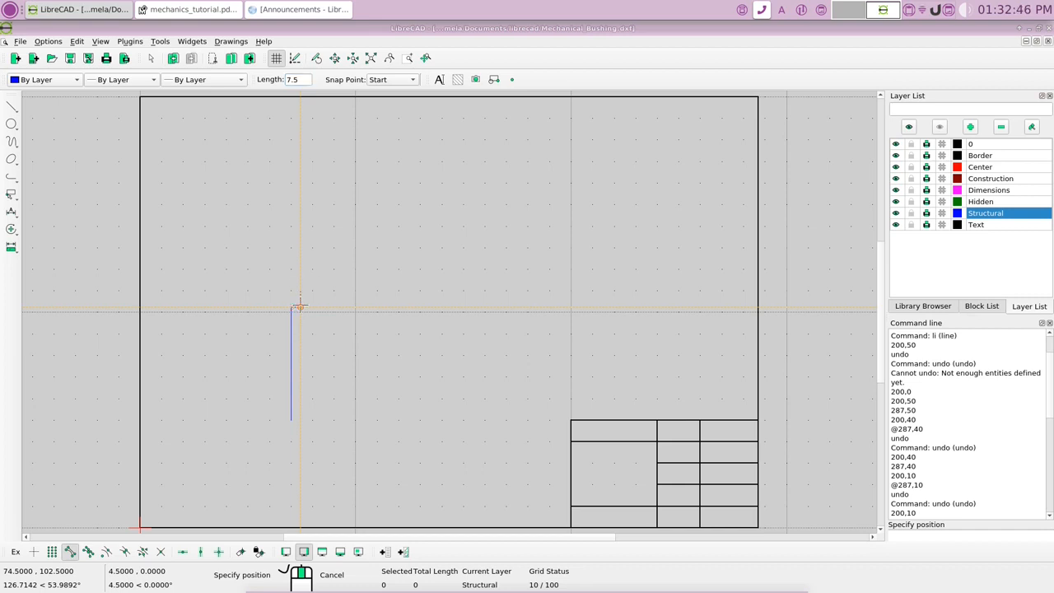
left_click(300, 307)
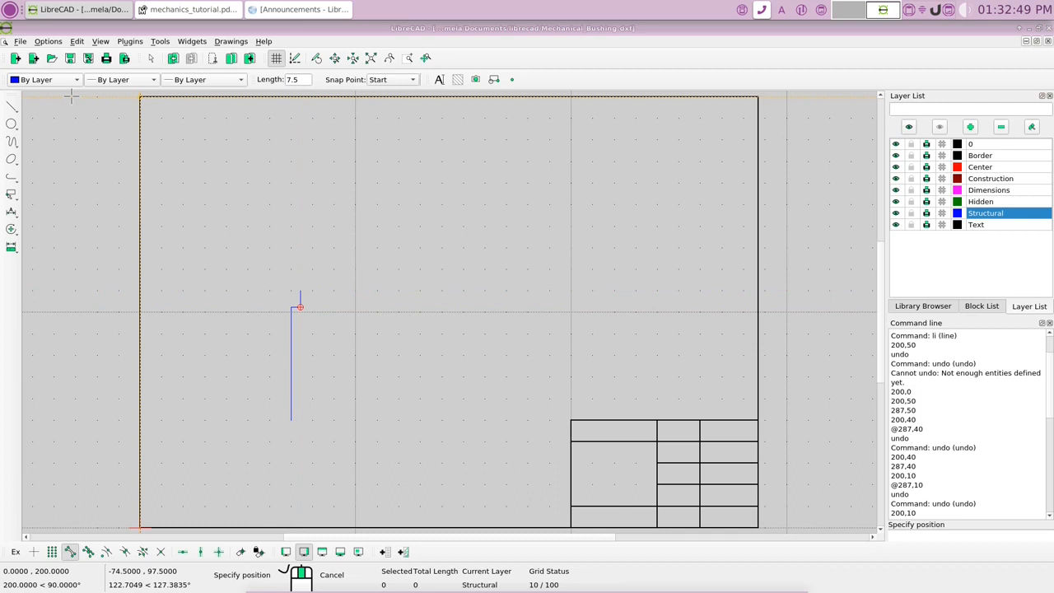
- Draw a horizontal line 10 long to the right from the upper end of the 7.5 vertical line
left_click(11, 105)
left_click(33, 133)
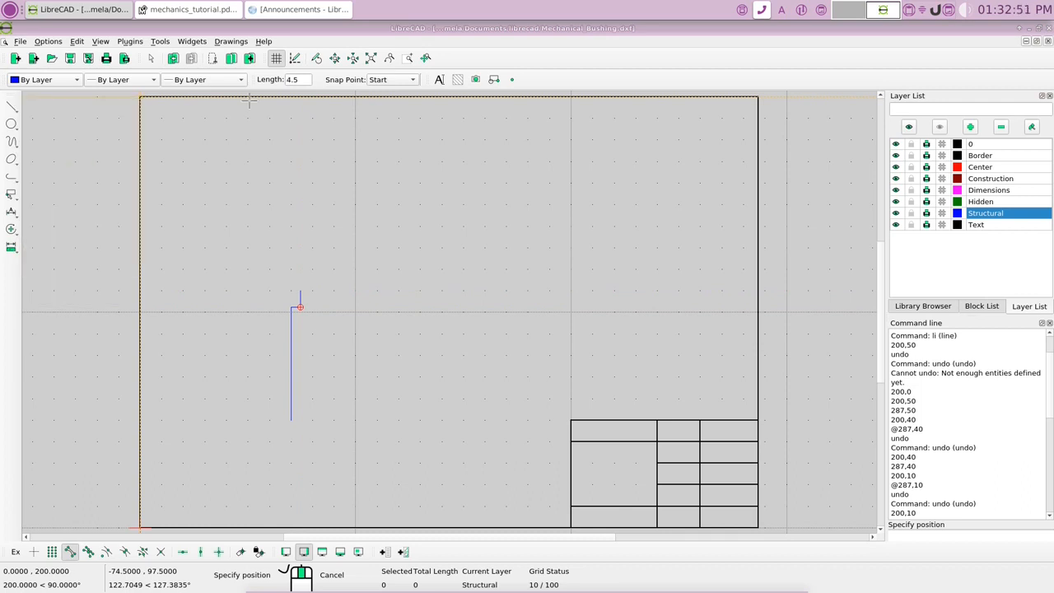
double_click(290, 79)
type("10")
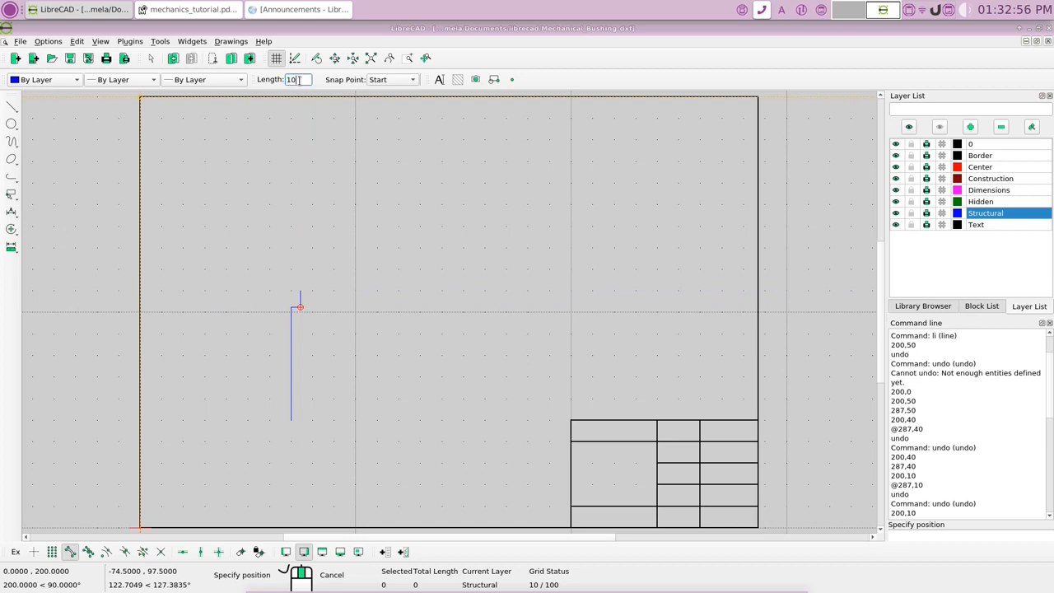
left_click(300, 290)
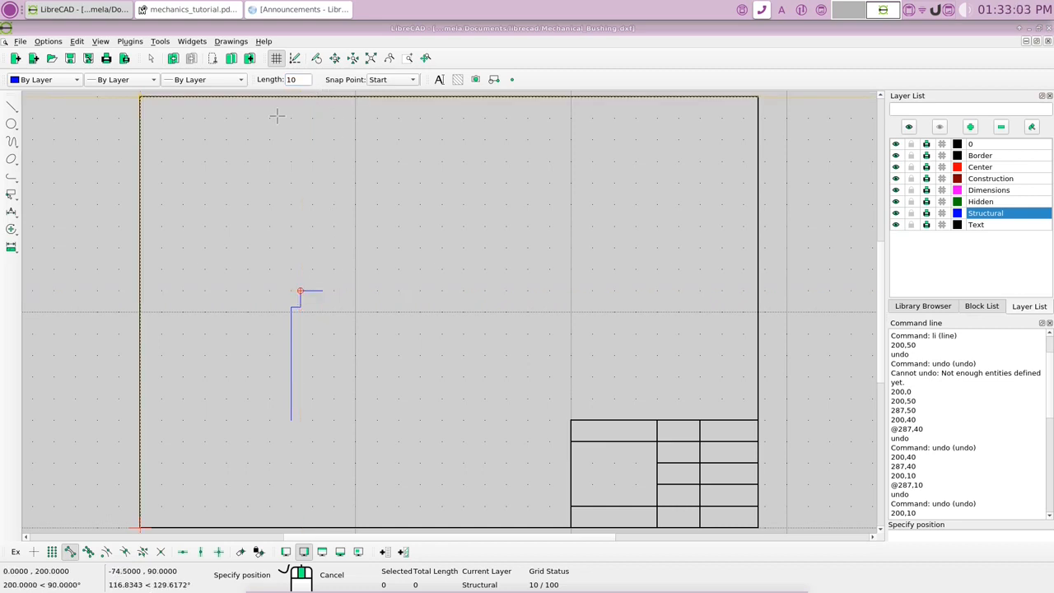
- Draw a vertical line 15 long downward from the right end of the 10 horizontal line, with its snap point set to End
left_click(17, 106)
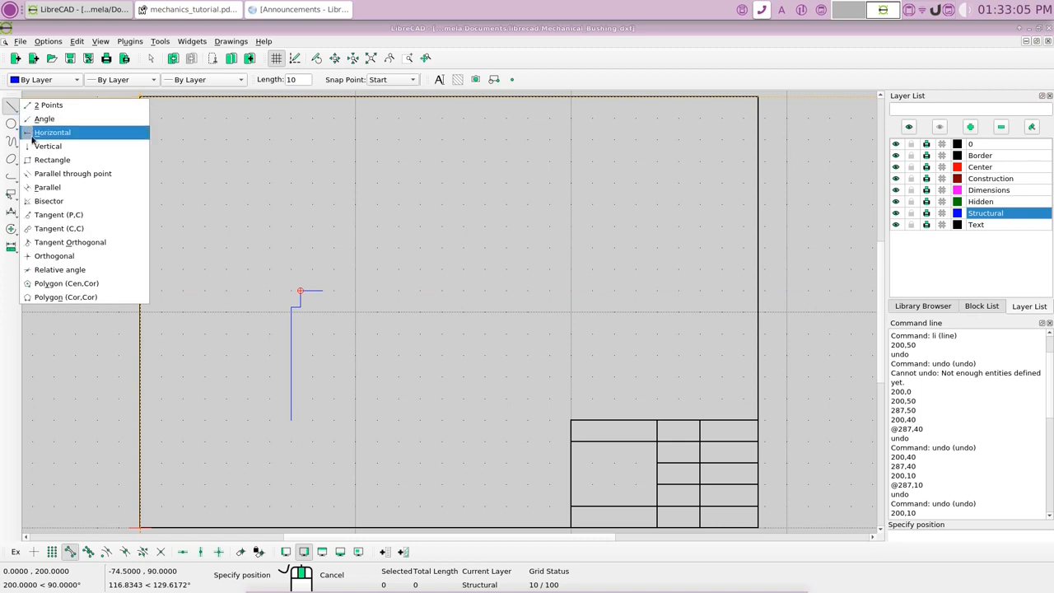
left_click(49, 132)
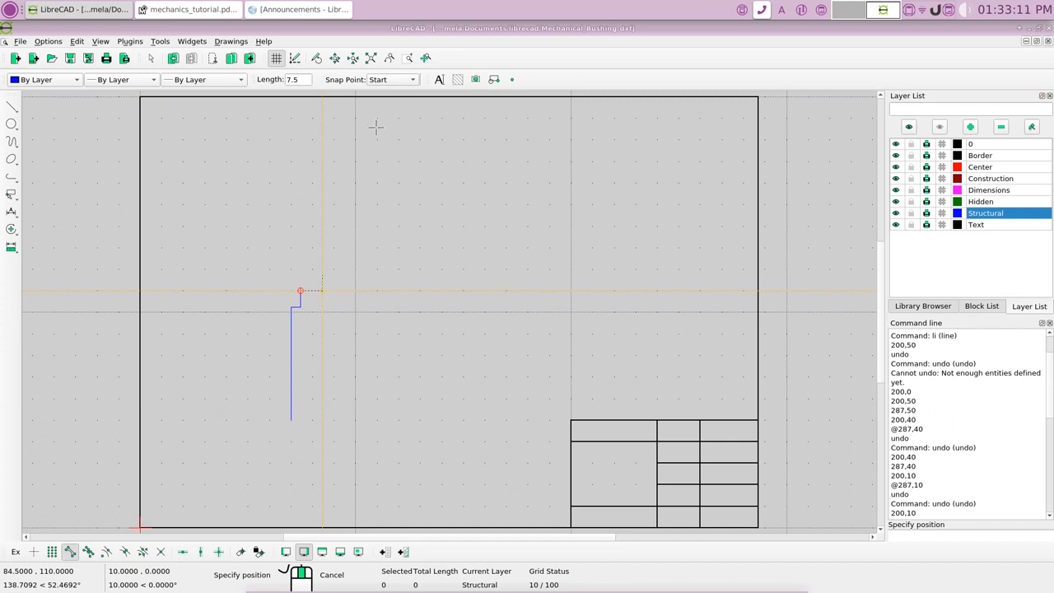
left_click(404, 79)
left_click(379, 107)
left_click(411, 80)
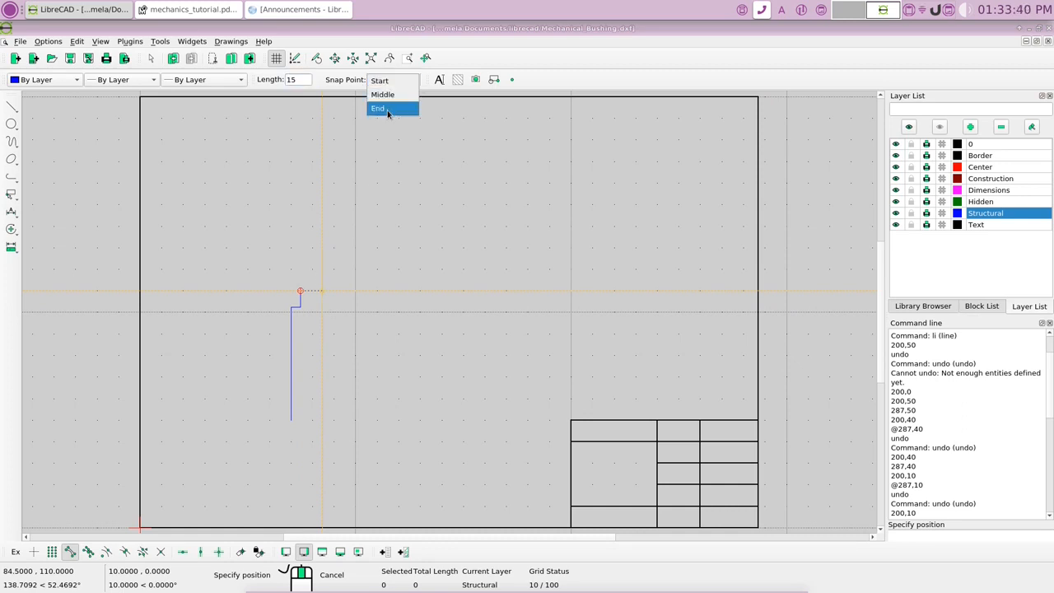
left_click(388, 109)
left_click(320, 290)
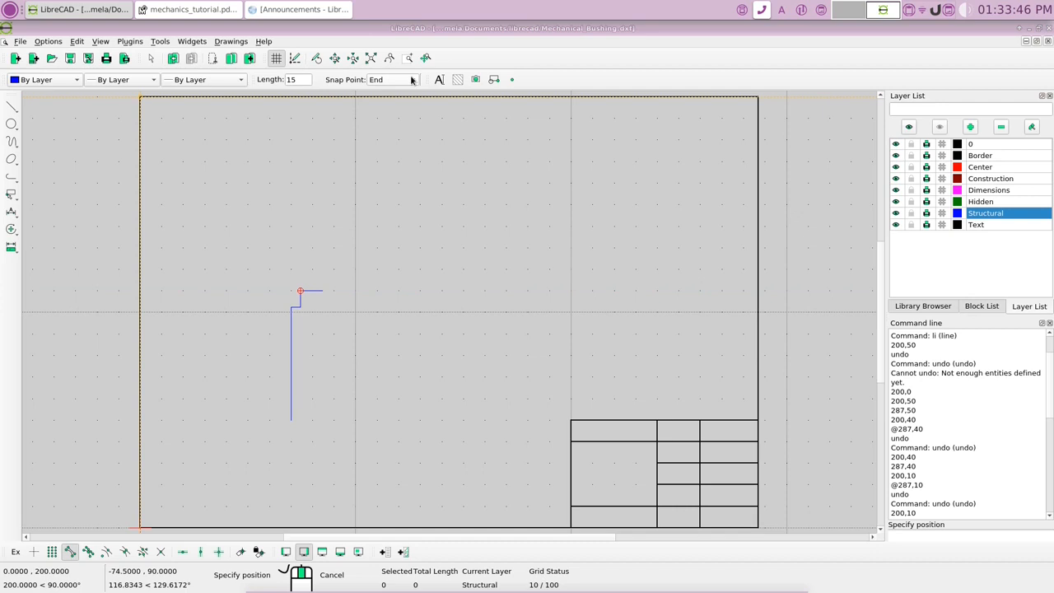
left_click(322, 291)
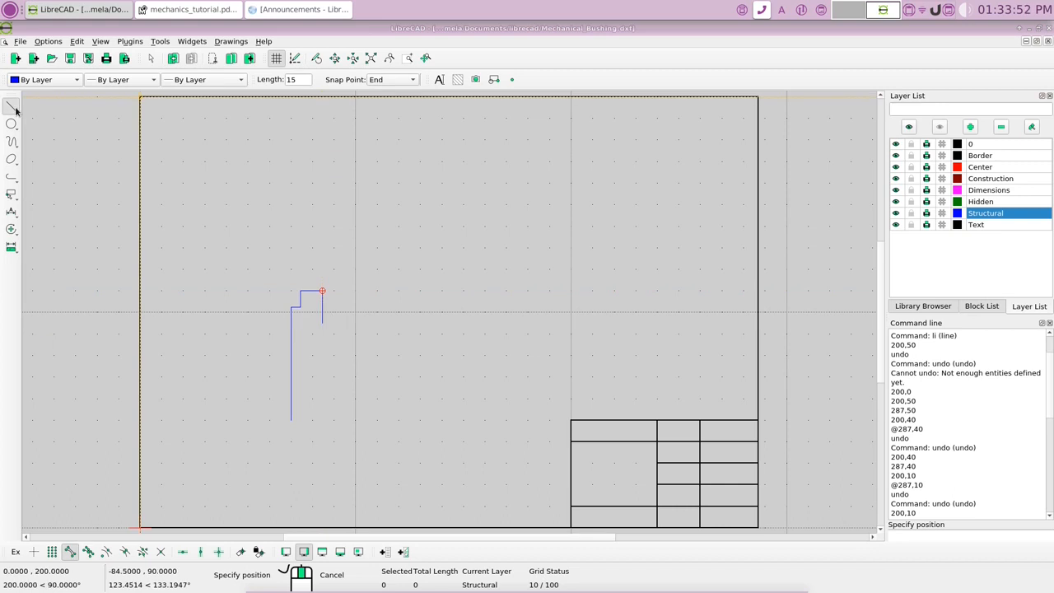
- Draw a horizontal line 2.5 long to the left from the lower end of the 15 vertical line, with its snap point at End
left_click(15, 110)
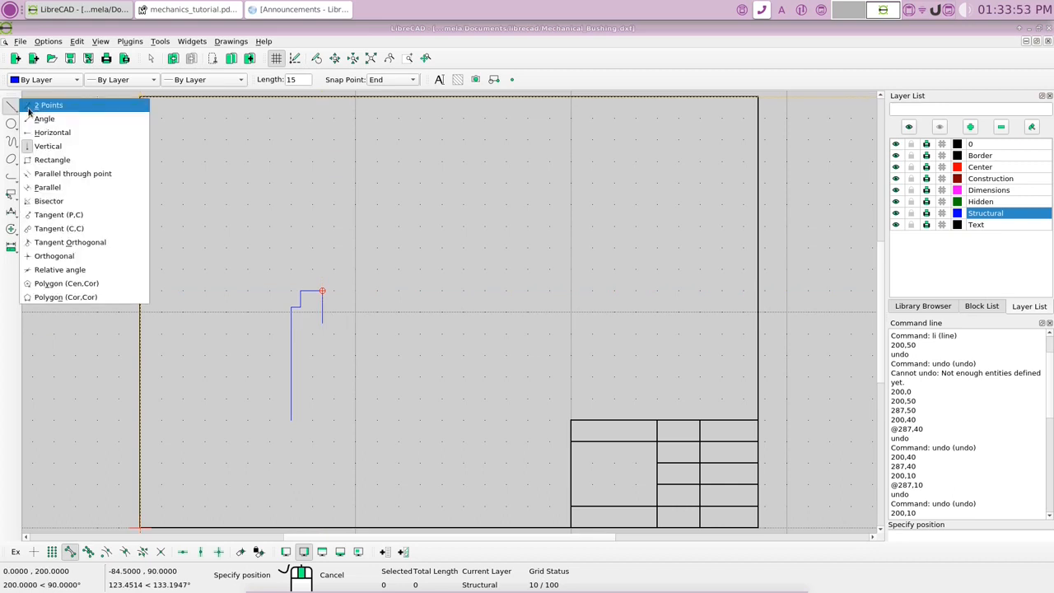
left_click(46, 120)
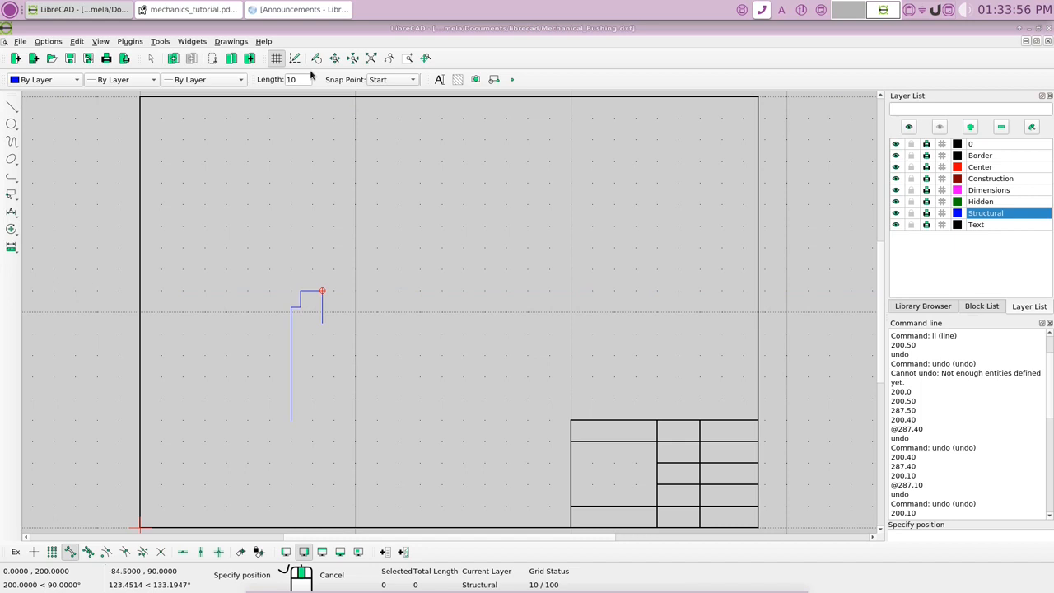
double_click(287, 80)
type("2.5")
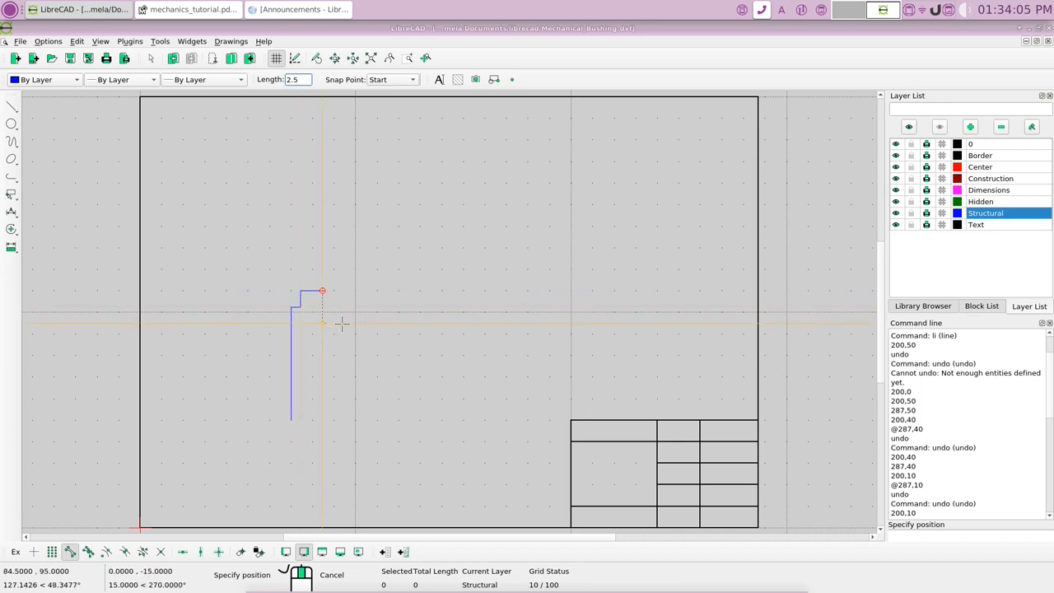
left_click(383, 80)
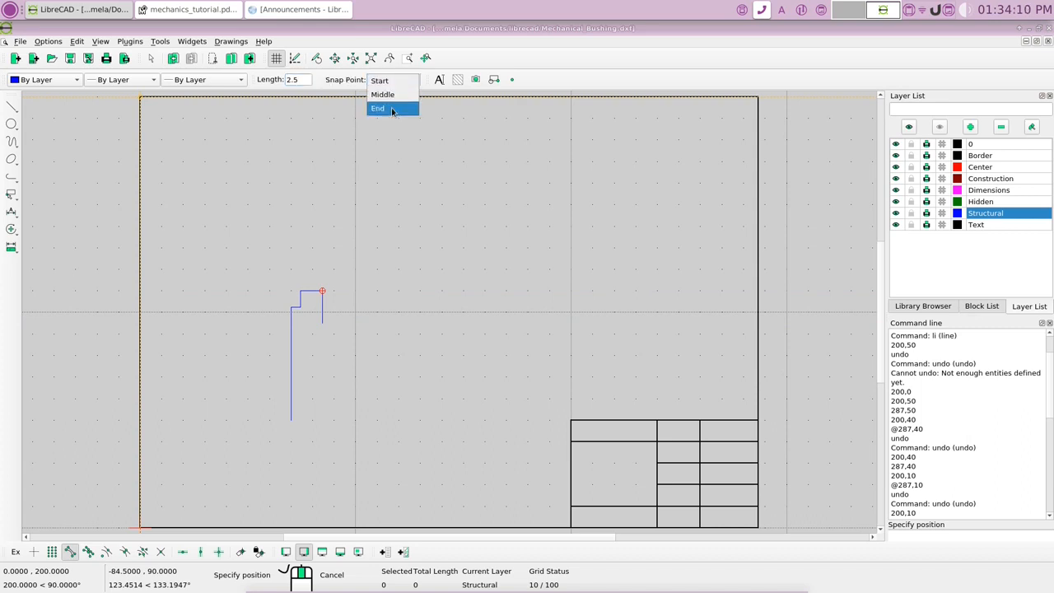
left_click(392, 110)
left_click(310, 330)
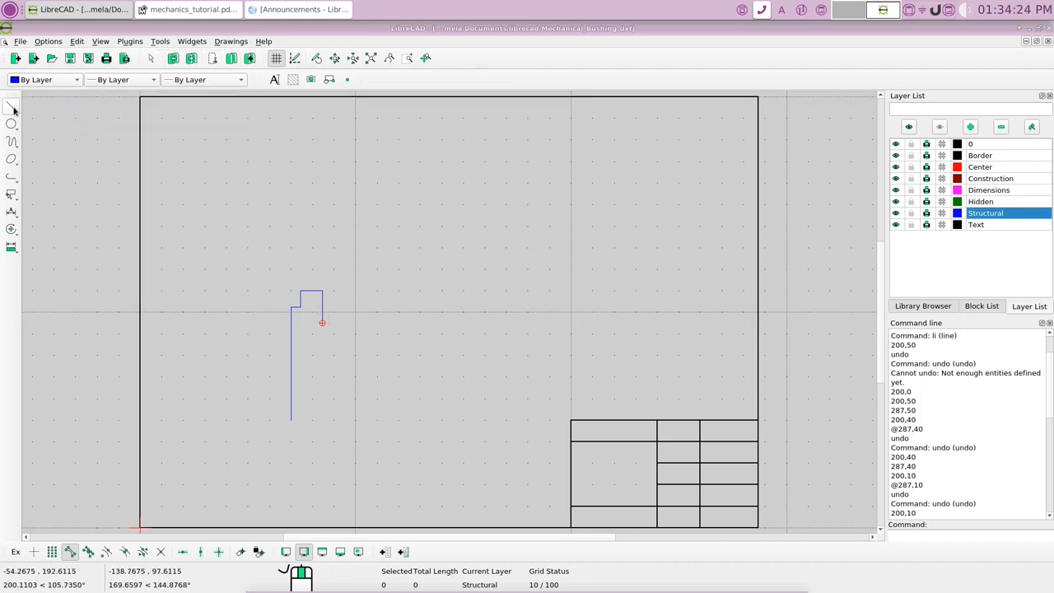
- Draw a vertical line 45 long downward from the left end of the 2.5 horizontal line, then end the line command
left_click(12, 108)
left_click(53, 134)
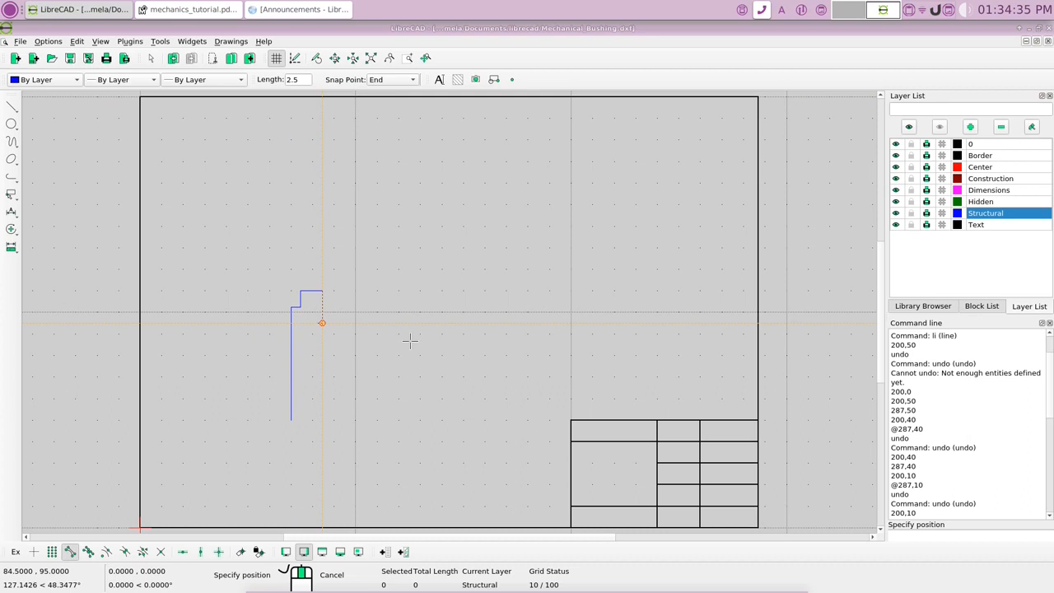
scroll(410, 340, "up", 3)
scroll(410, 340, "up", 2)
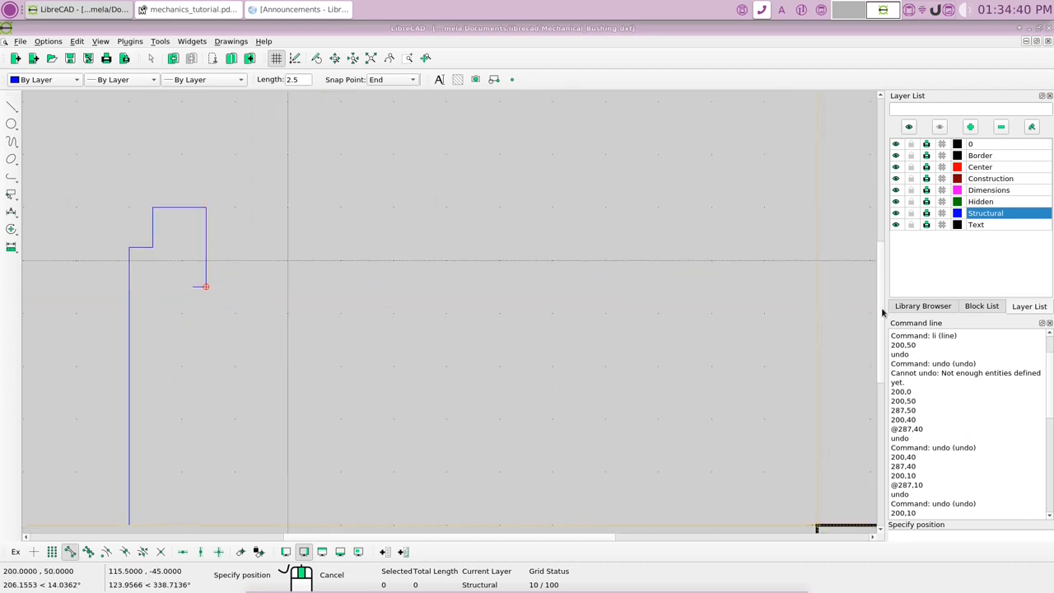
scroll(882, 311, "down", 3)
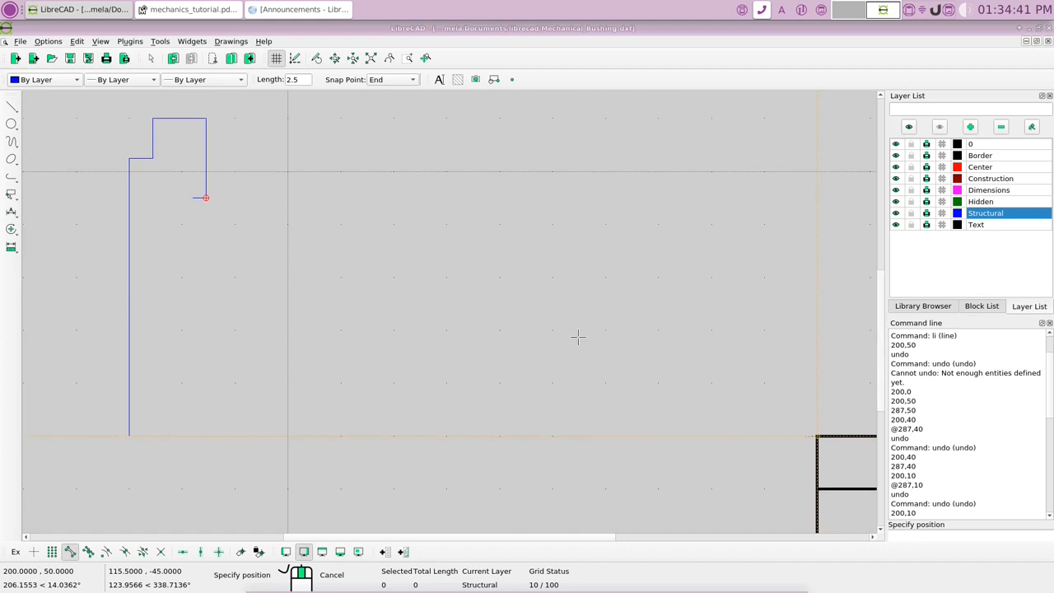
left_click(206, 200)
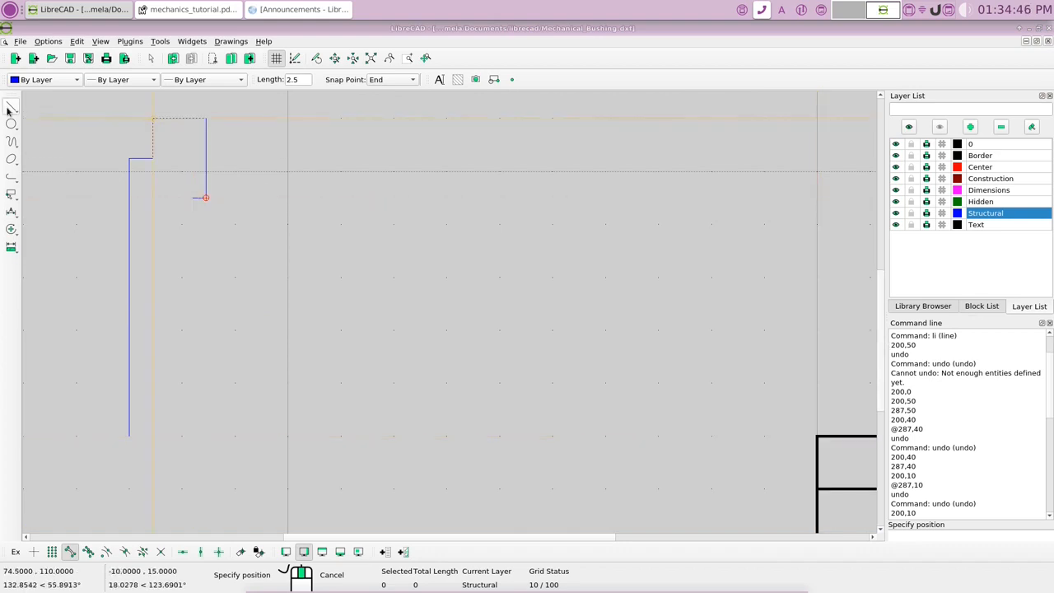
left_click(10, 108)
left_click(75, 133)
left_click(297, 79)
left_click_drag(295, 80, 288, 79)
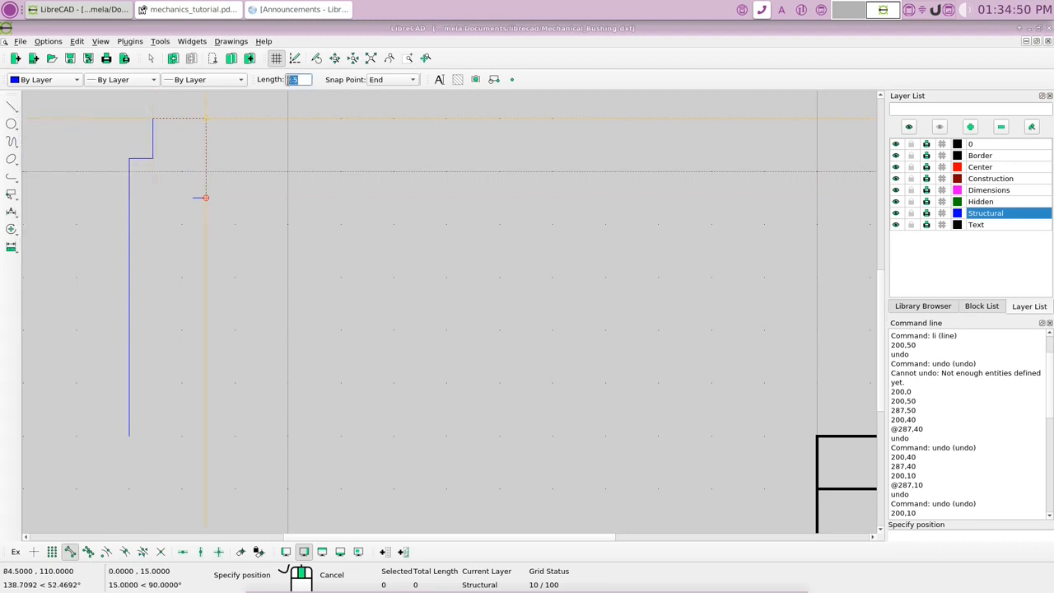
type("45")
left_click(206, 199)
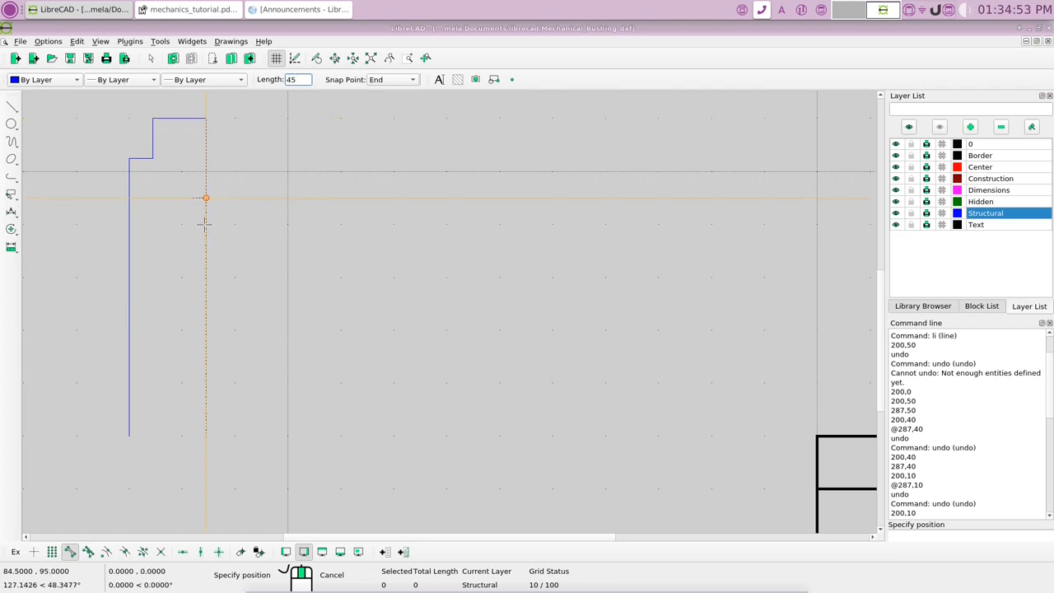
left_click(191, 198)
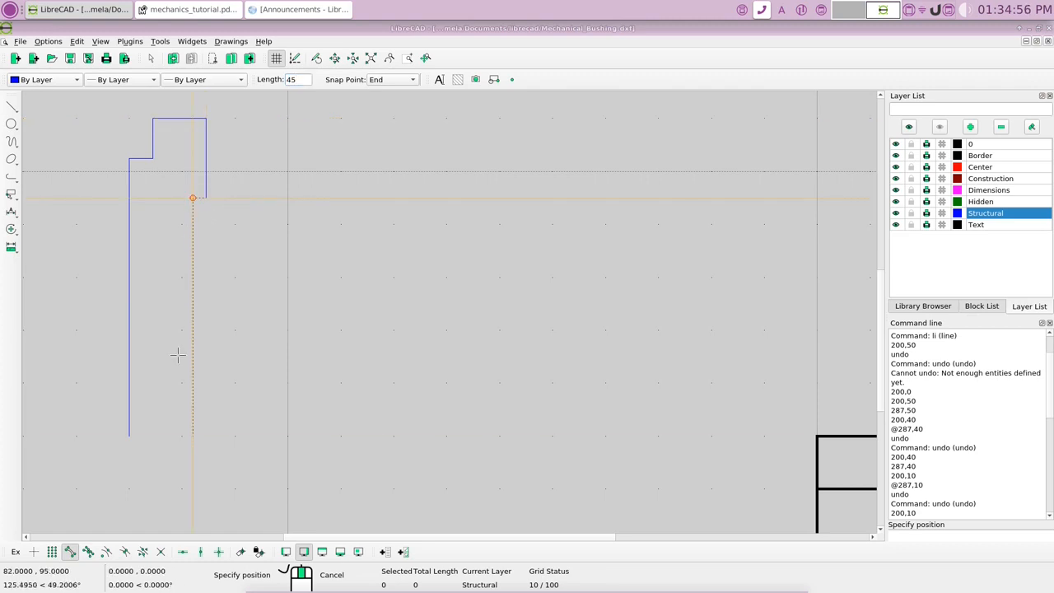
left_click(177, 426)
key("Escape")
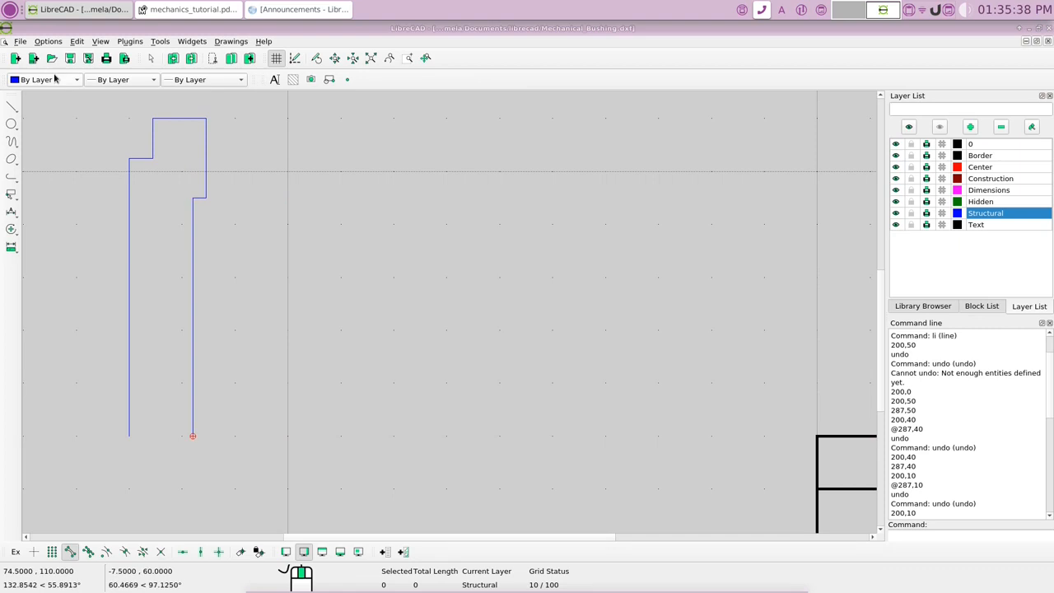
- Close the section profile with a horizontal line 12 long to the left from the lower end of the 45 vertical line
left_click(12, 106)
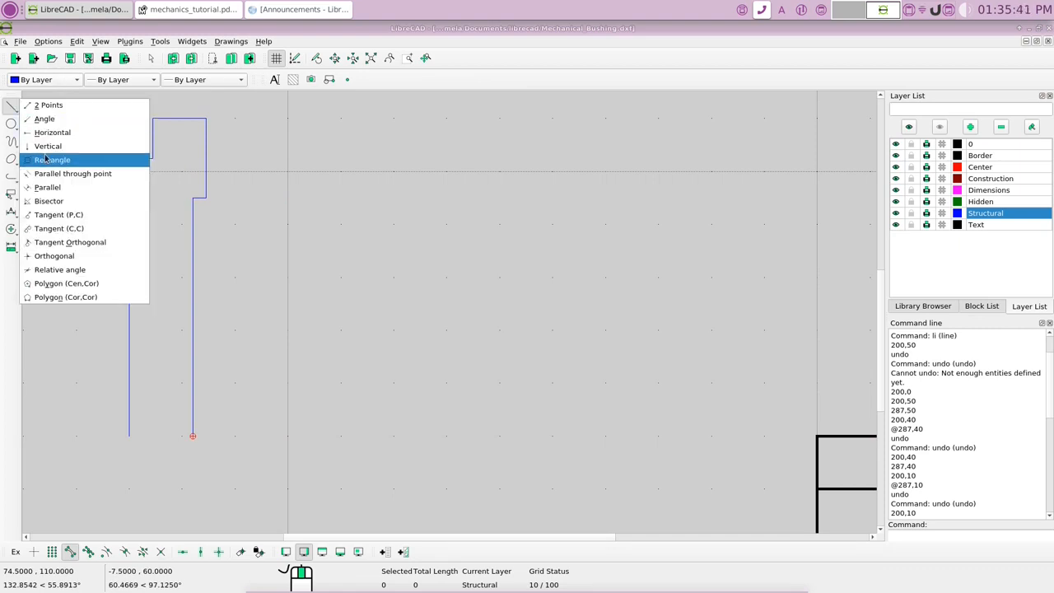
left_click(59, 133)
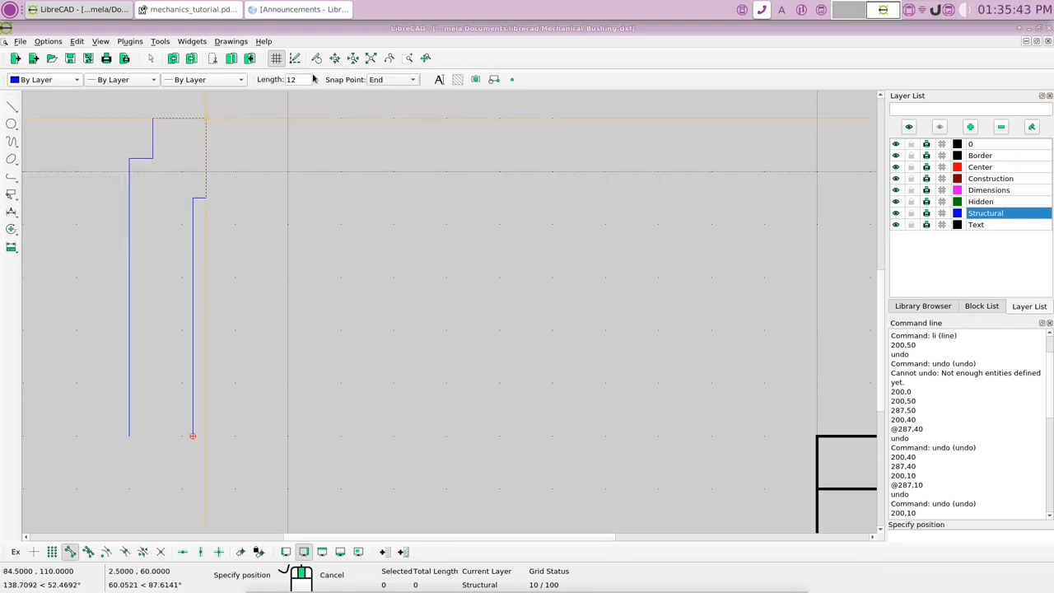
left_click(192, 435)
right_click(192, 435)
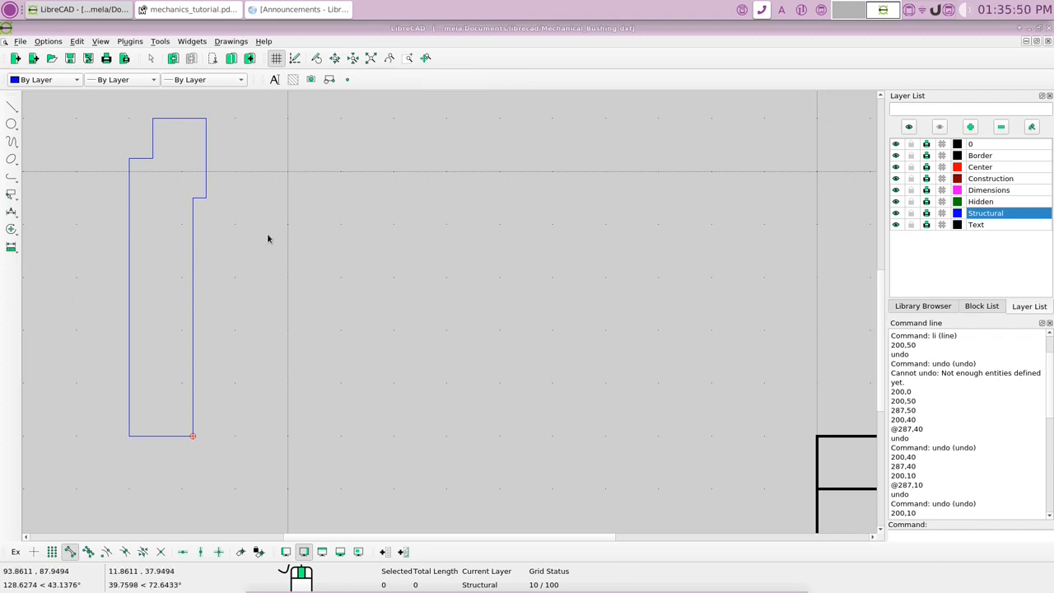
- Consult the dimensioned section and isometric views of the finished part in mechanics_tutorial.pdf and return to the LibreCAD drawing
scroll(399, 540, "left", 5)
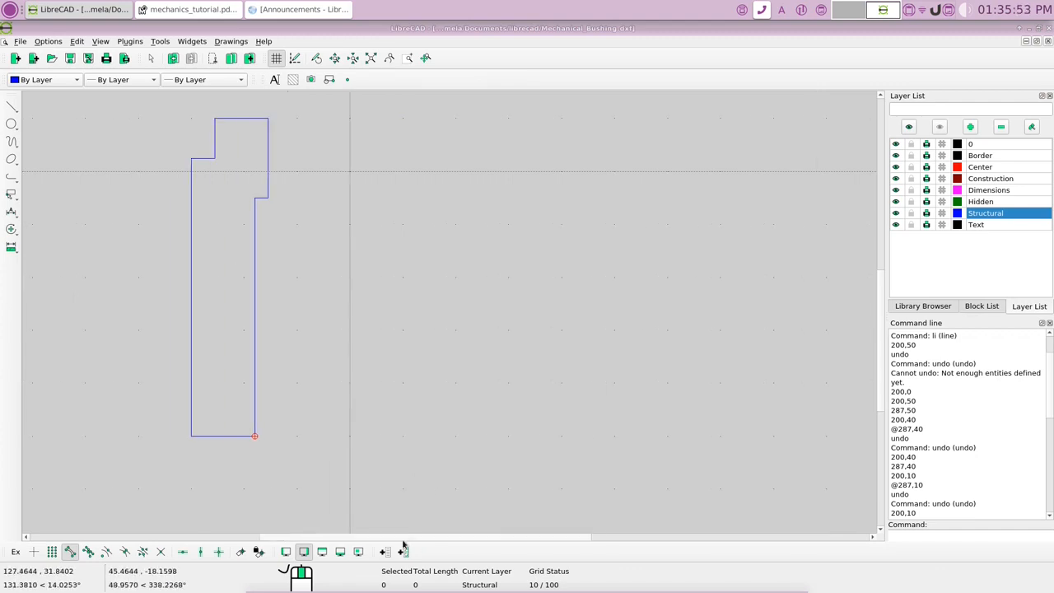
scroll(387, 544, "left", 1)
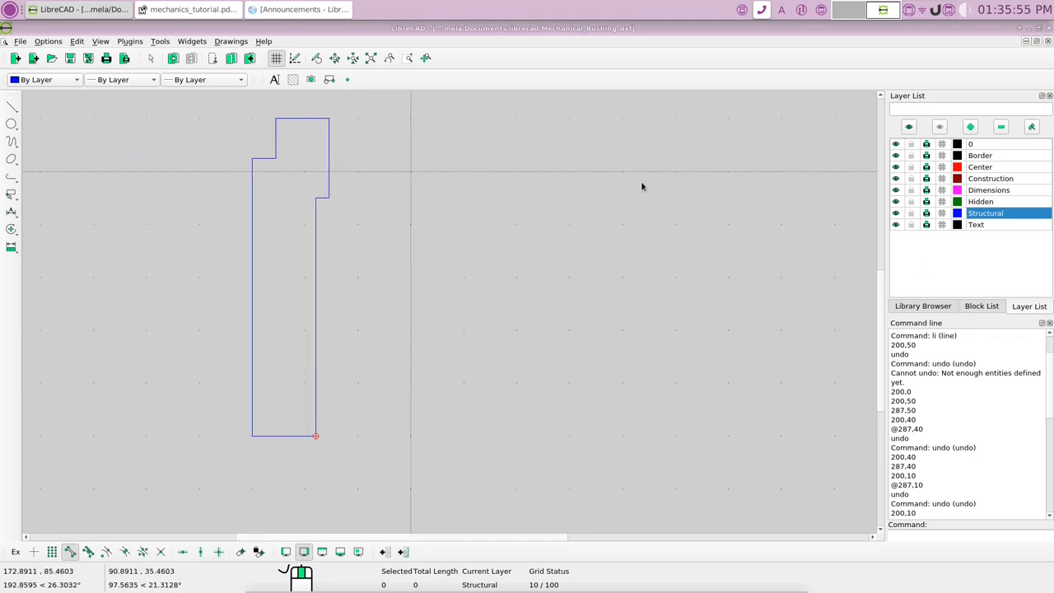
left_click(161, 10)
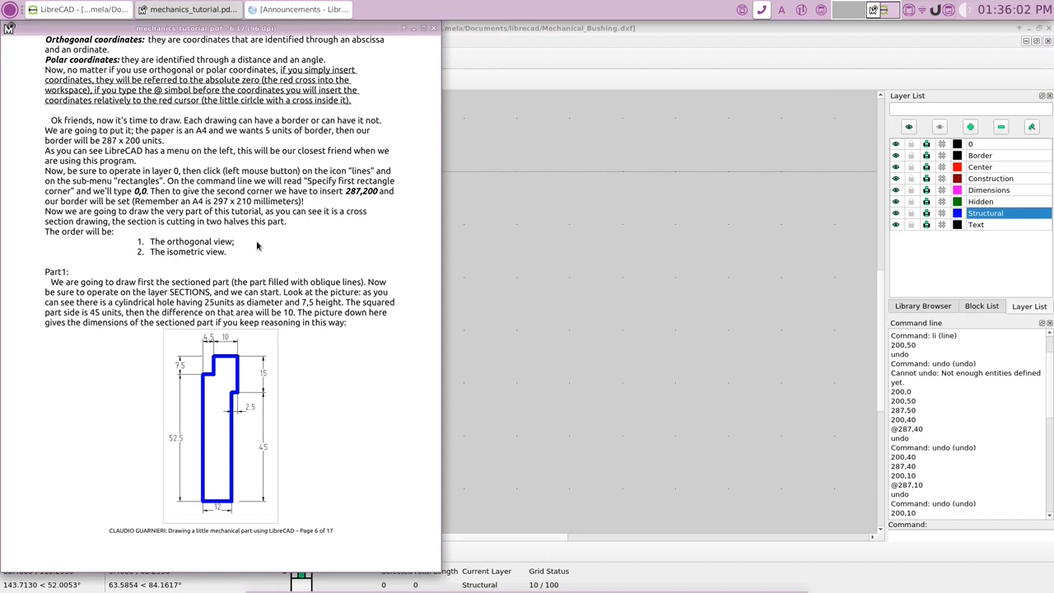
scroll(269, 243, "up", 5)
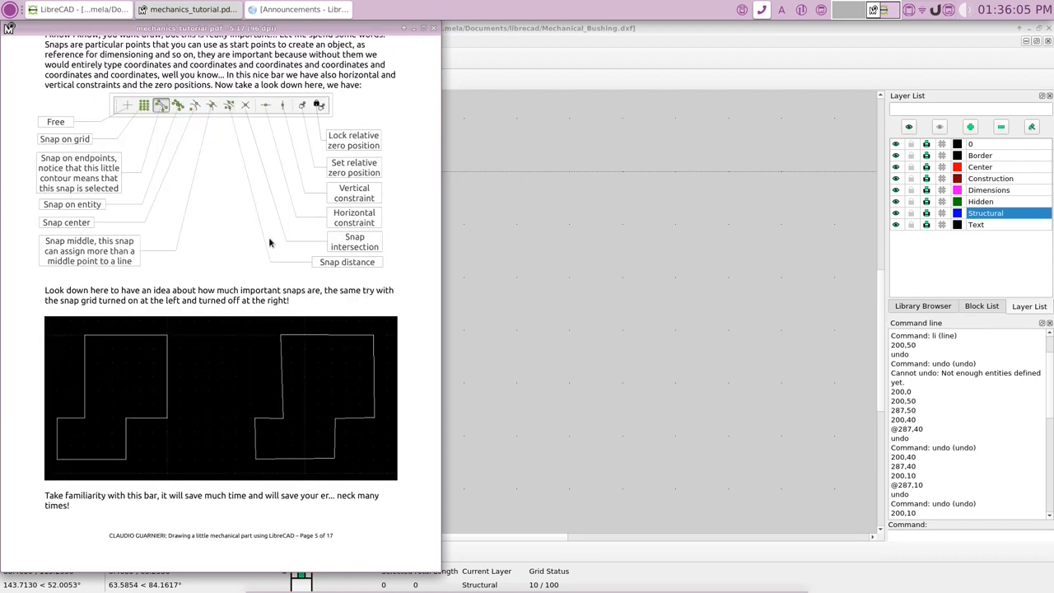
scroll(269, 243, "up", 15)
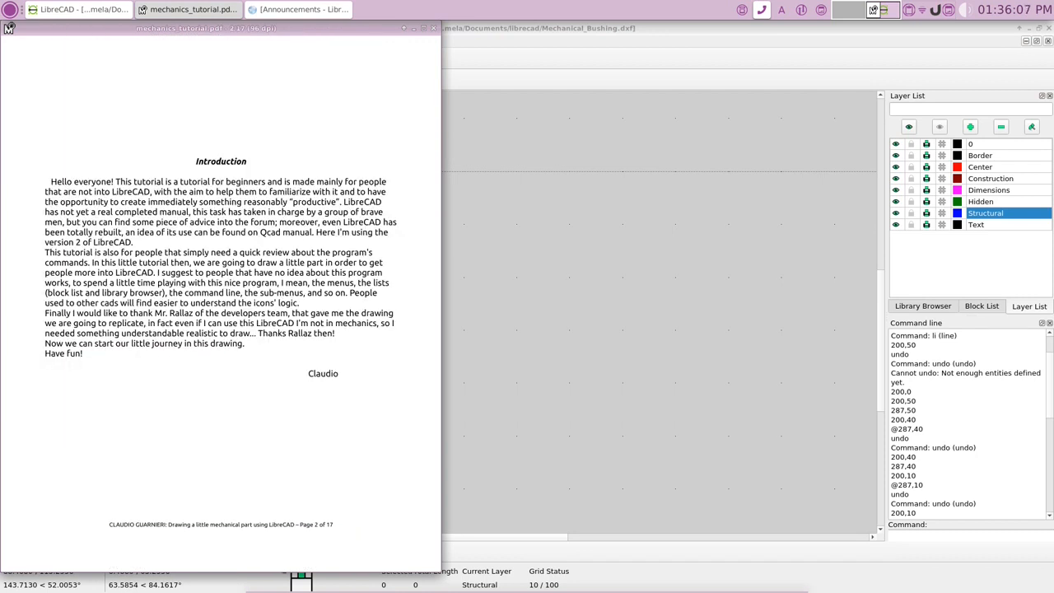
scroll(127, 140, "down", 5)
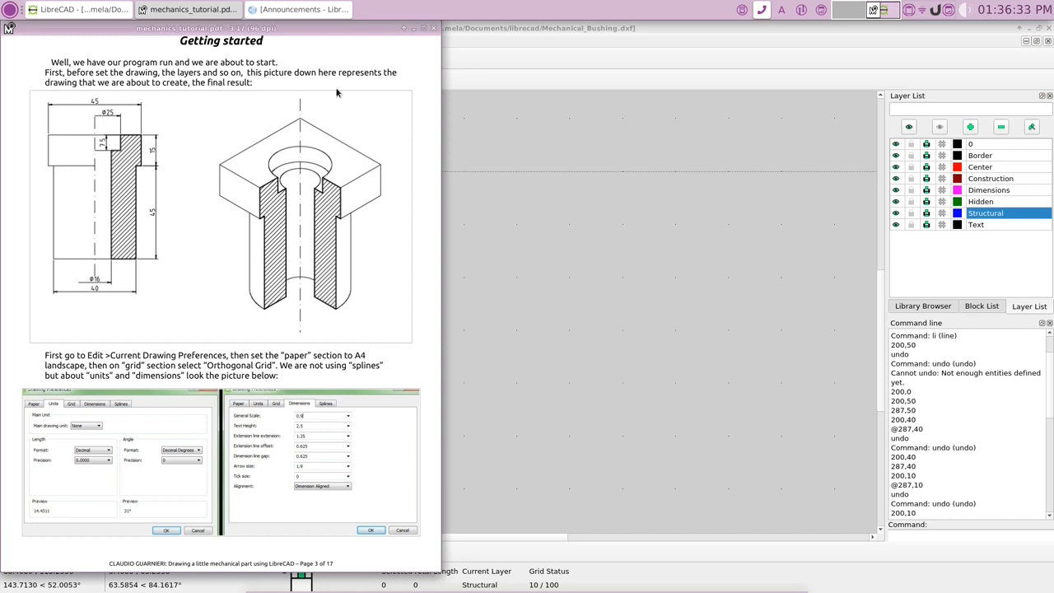
left_click(414, 29)
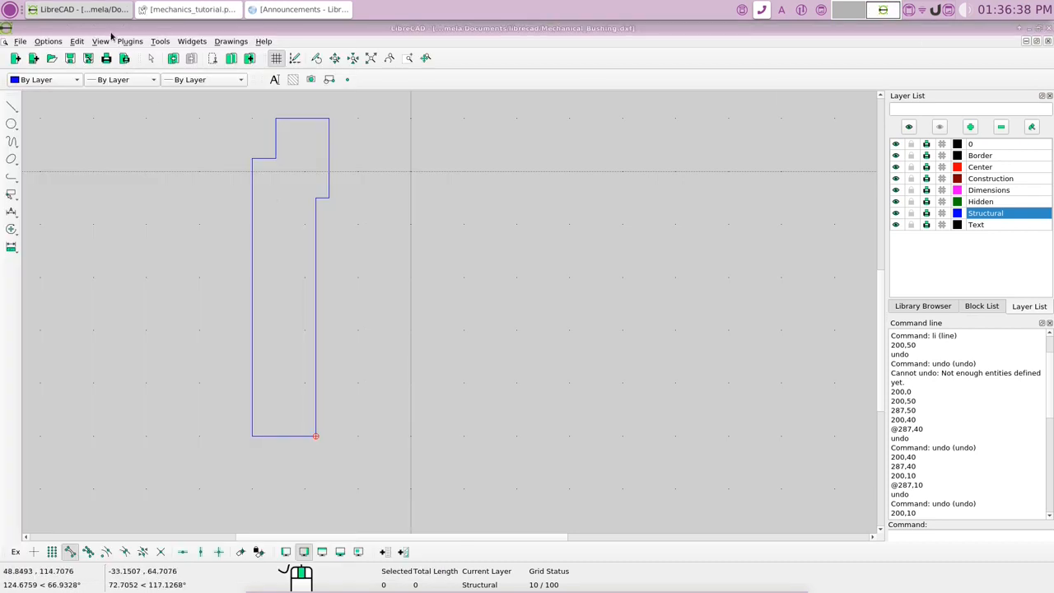
left_click(182, 10)
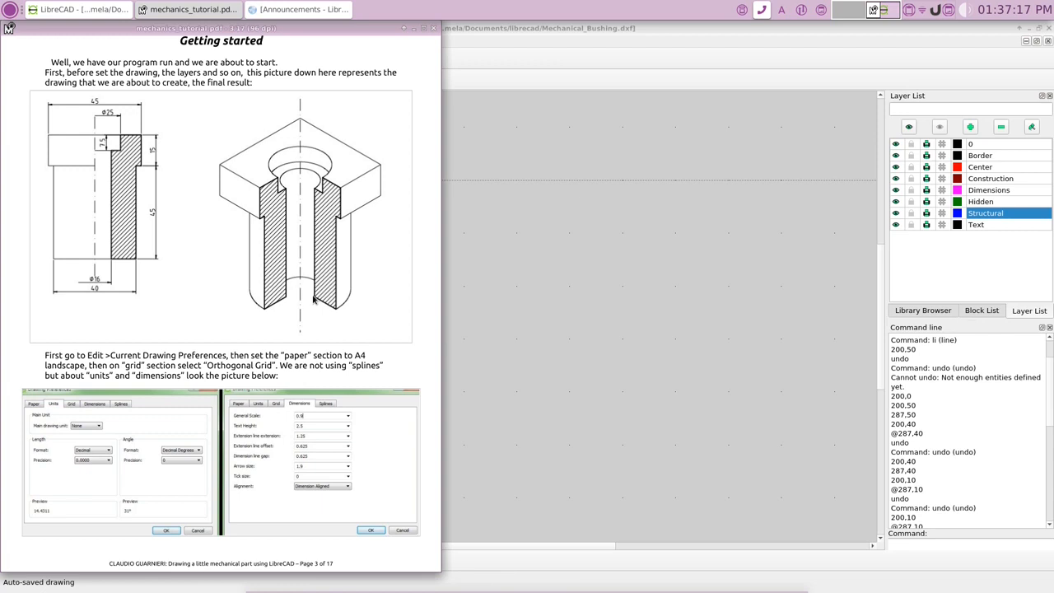
left_click(463, 30)
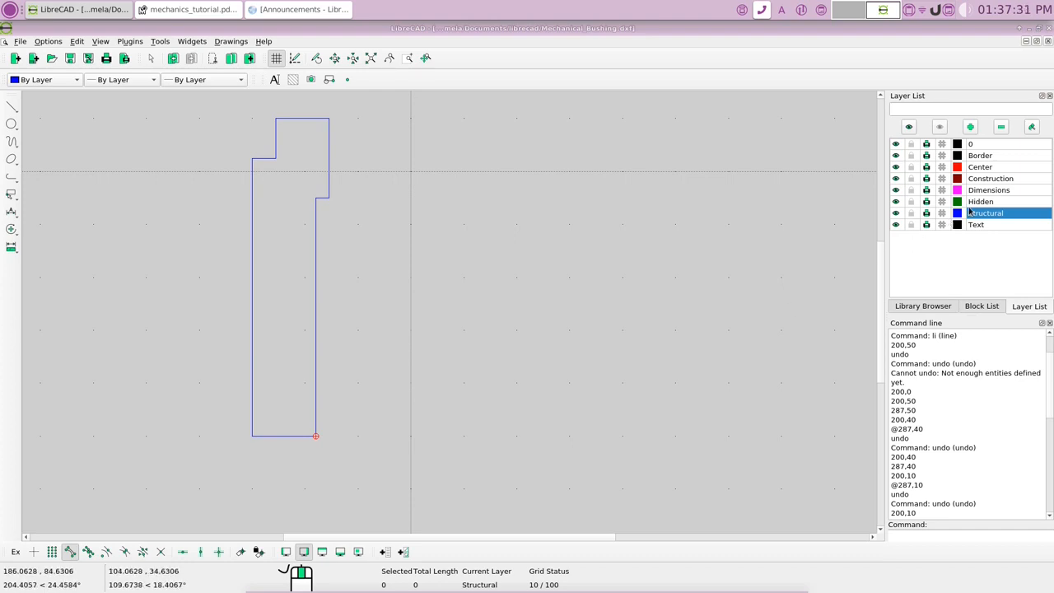
- On the Construction layer, draw a horizontal line 8 long to the left from the profile's lower-left corner
left_click(988, 179)
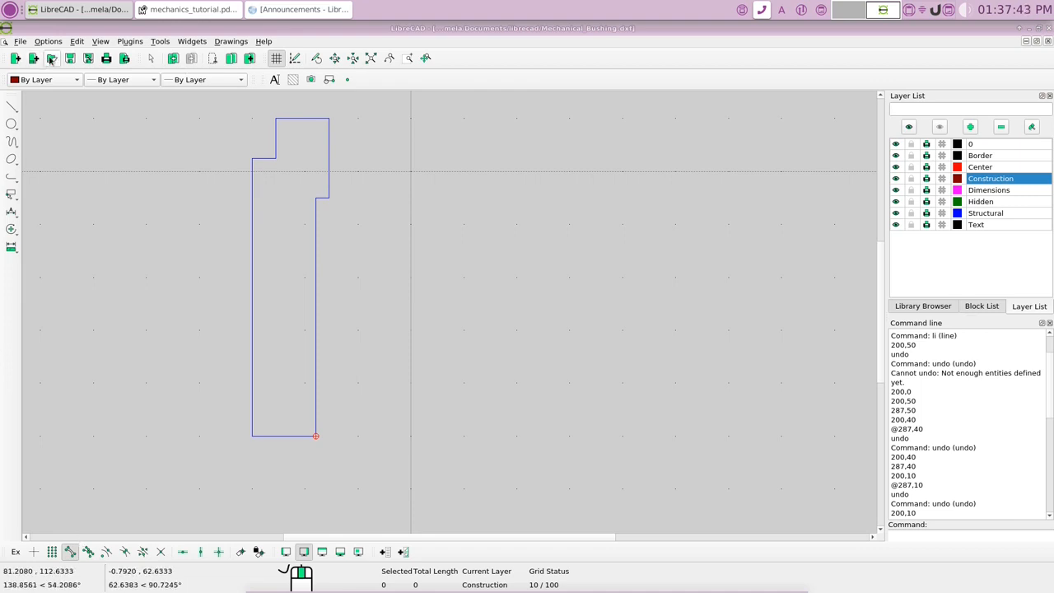
left_click(12, 105)
left_click(27, 133)
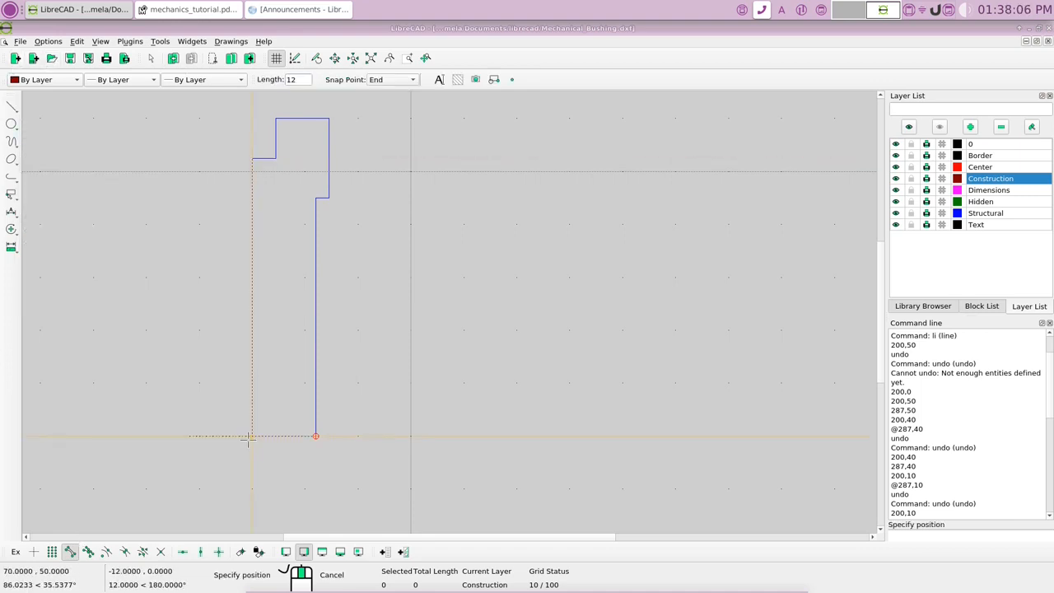
left_click(241, 381)
double_click(292, 79)
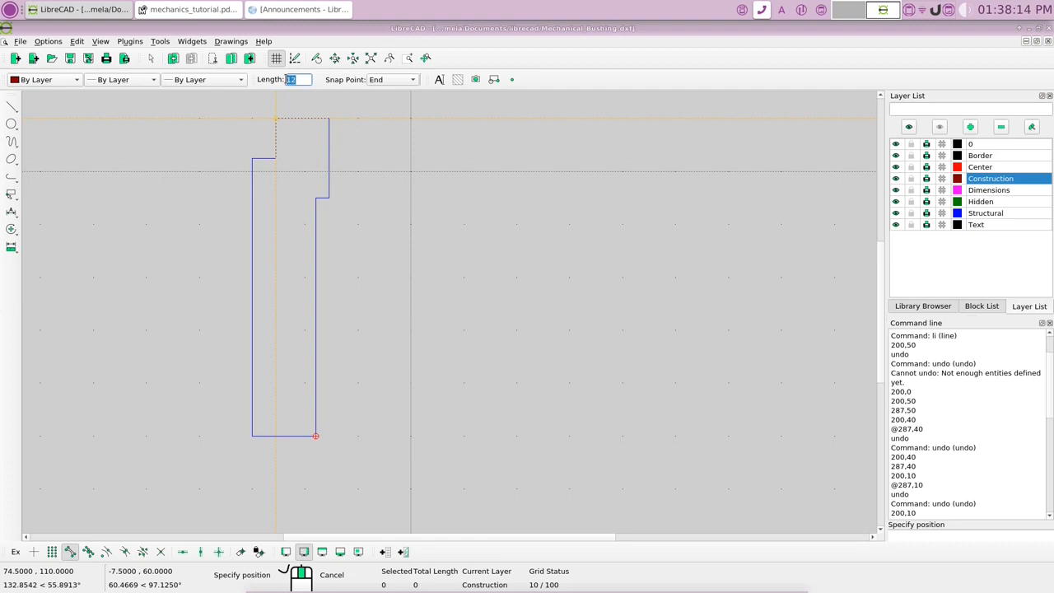
type("8")
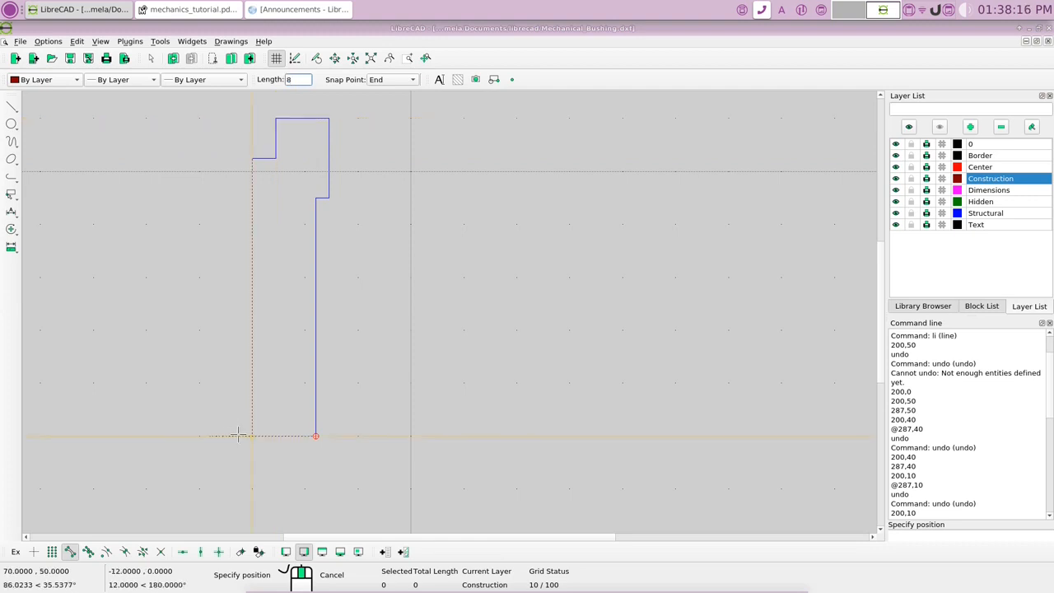
left_click(252, 436)
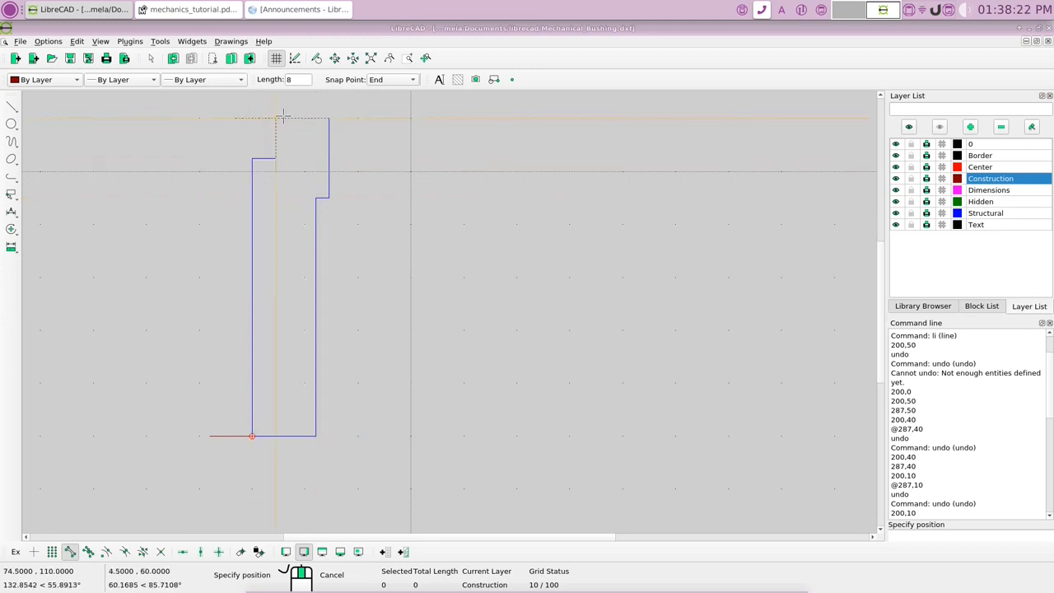
- Draw a horizontal construction line 12.5 long to the left from the profile's upper-left corner
double_click(293, 80)
type("12.5")
left_click(276, 118)
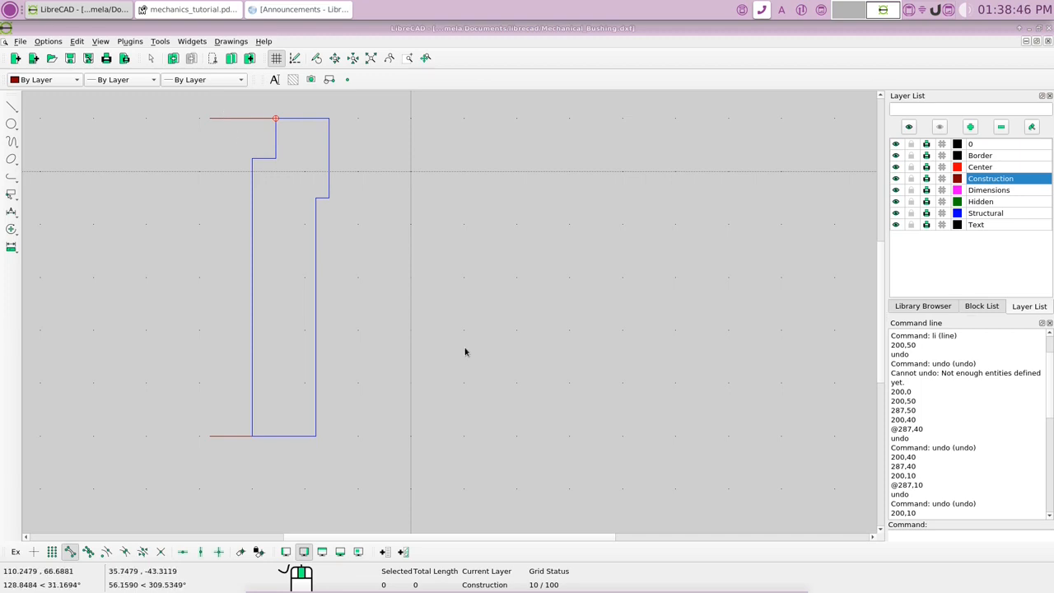
- On the Center layer, draw a vertical line joining the free left ends of the lower and upper construction lines
scroll(465, 353, "down", 2)
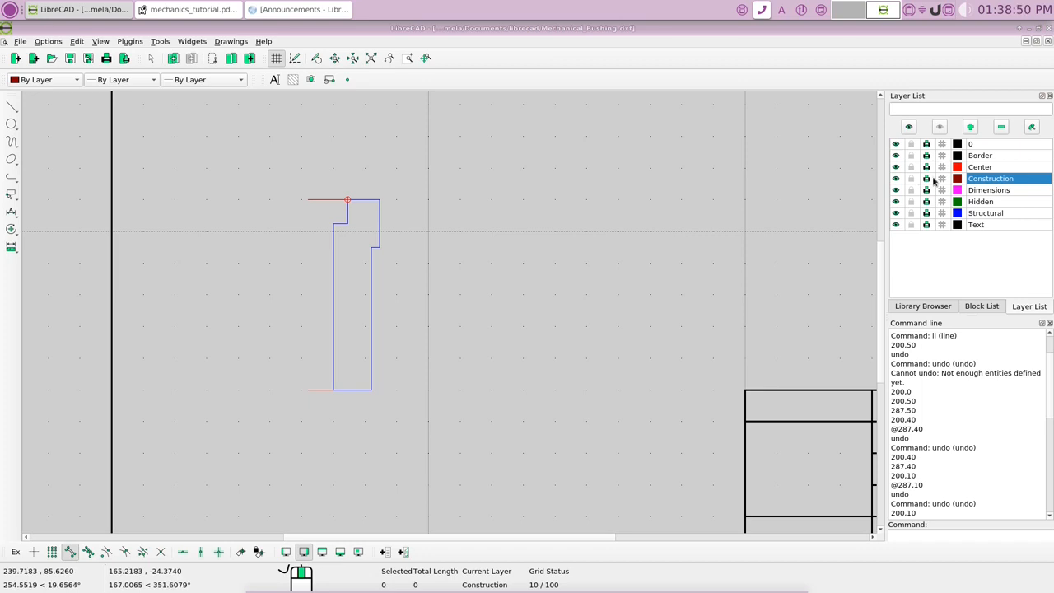
left_click(978, 168)
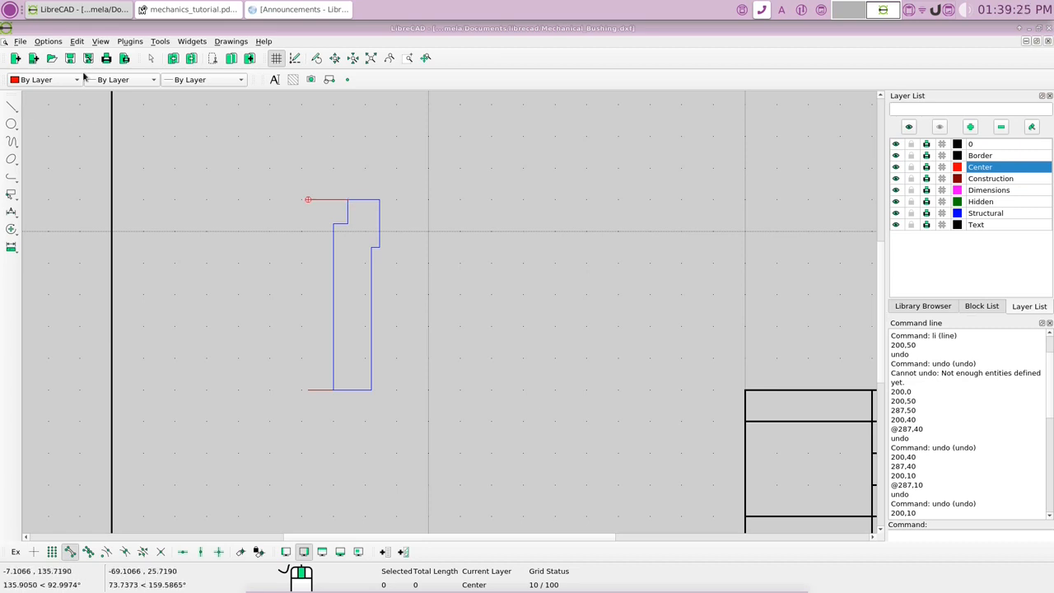
left_click(13, 106)
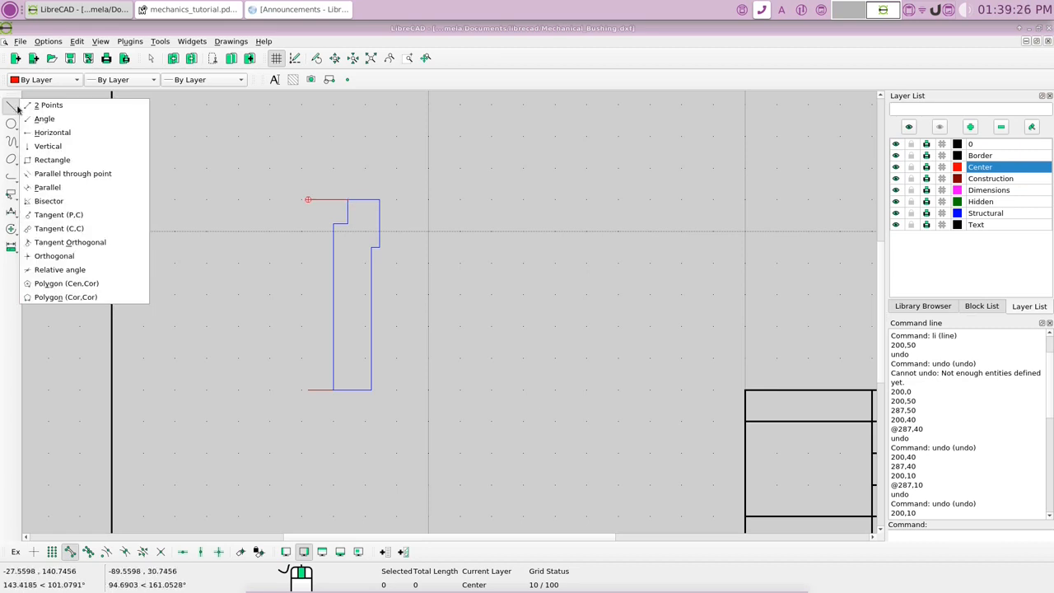
left_click(33, 105)
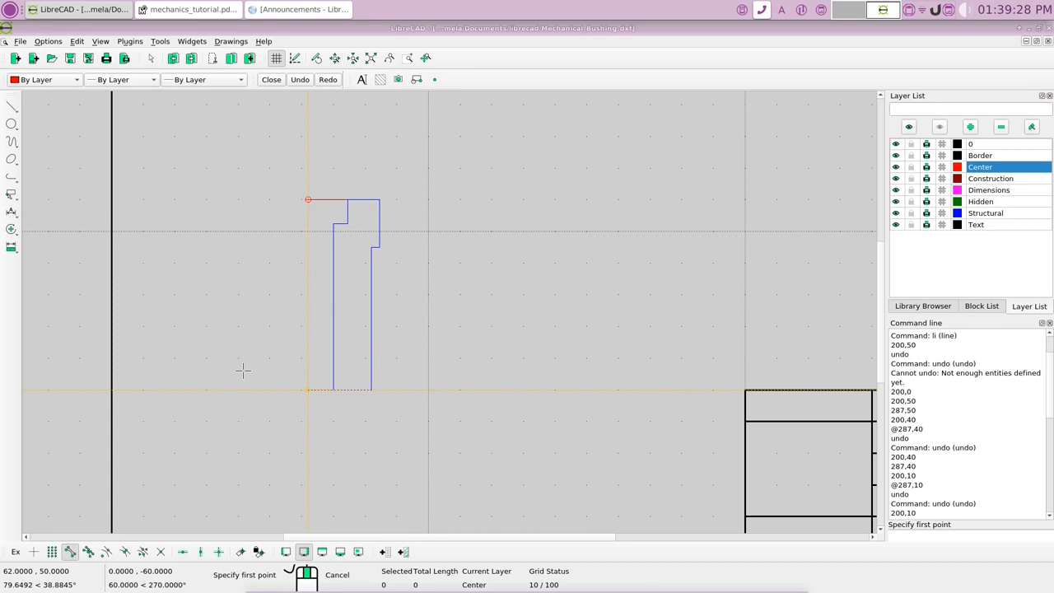
left_click(309, 391)
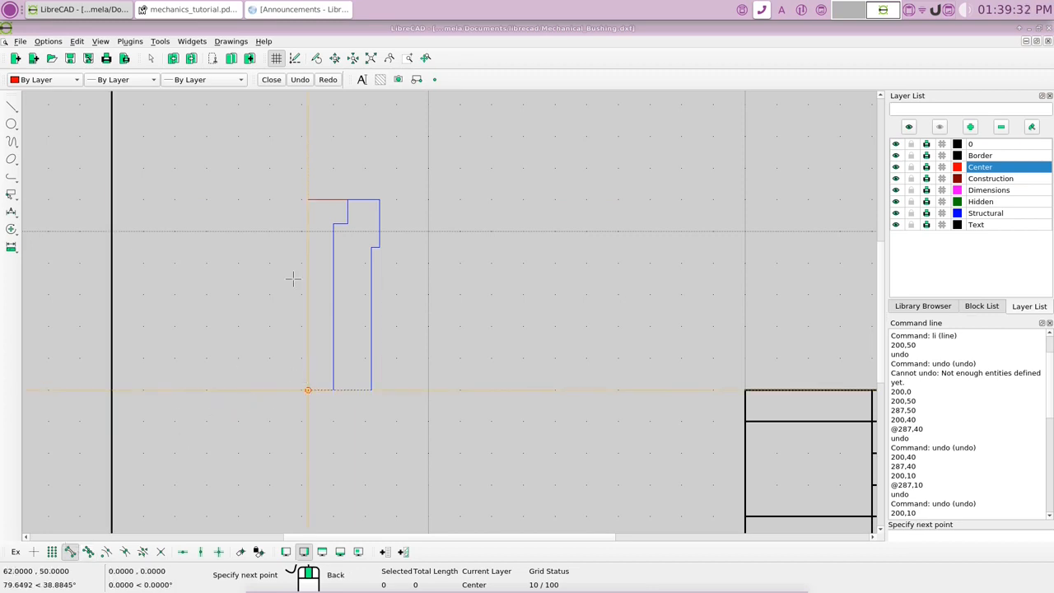
left_click(308, 199)
right_click(290, 194)
right_click(285, 192)
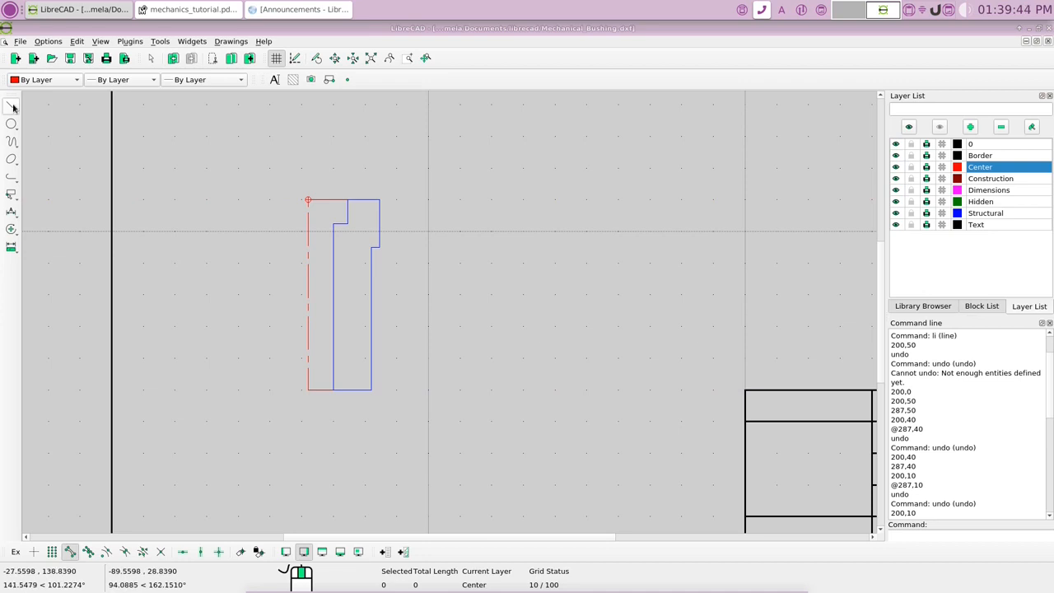
- Lengthen the vertical centerline by 20 at both its upper and lower ends
left_click(11, 230)
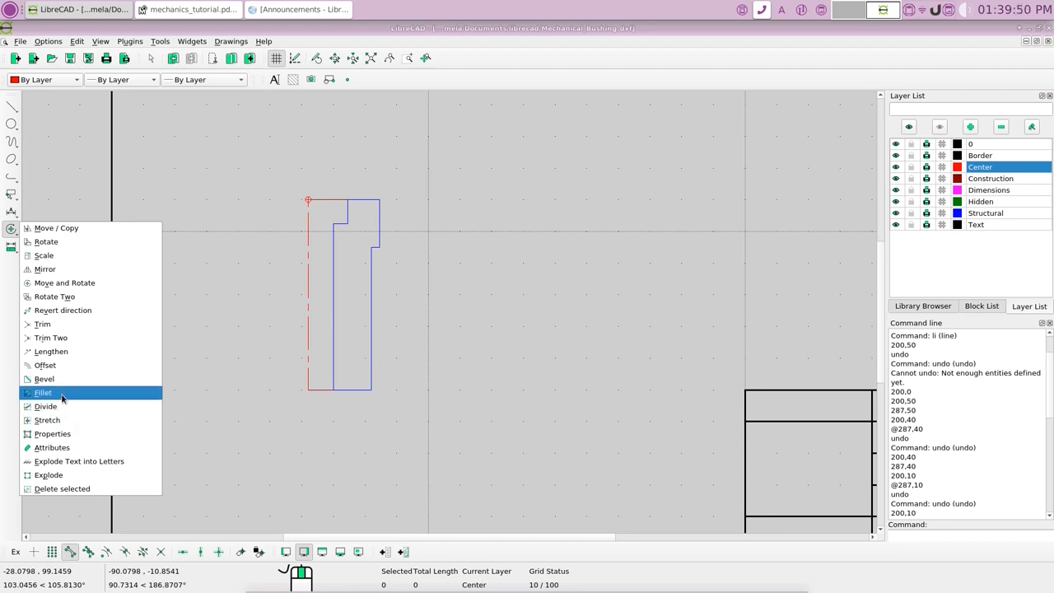
left_click(51, 351)
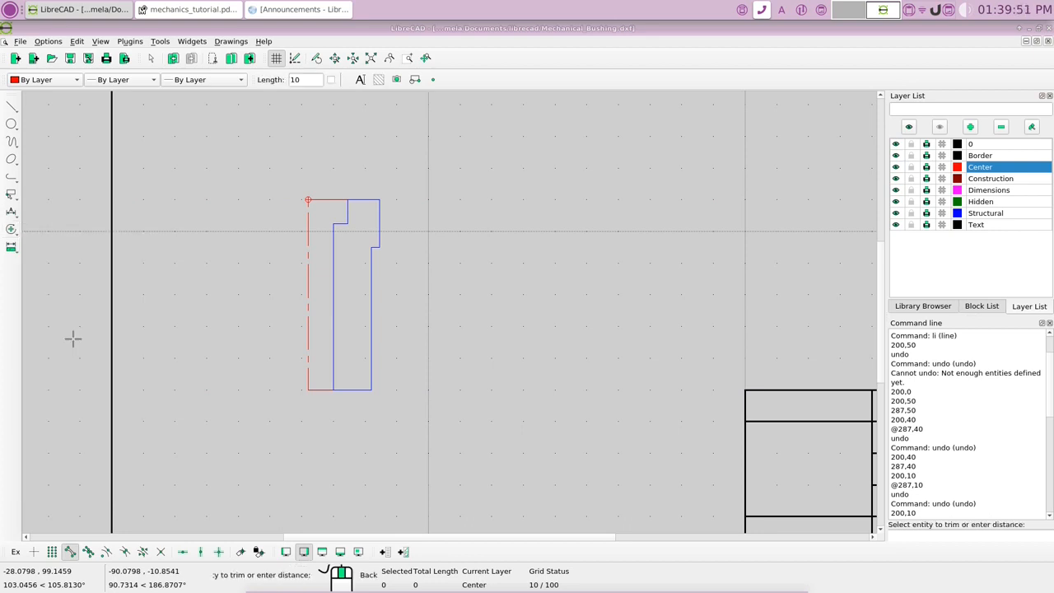
double_click(301, 79)
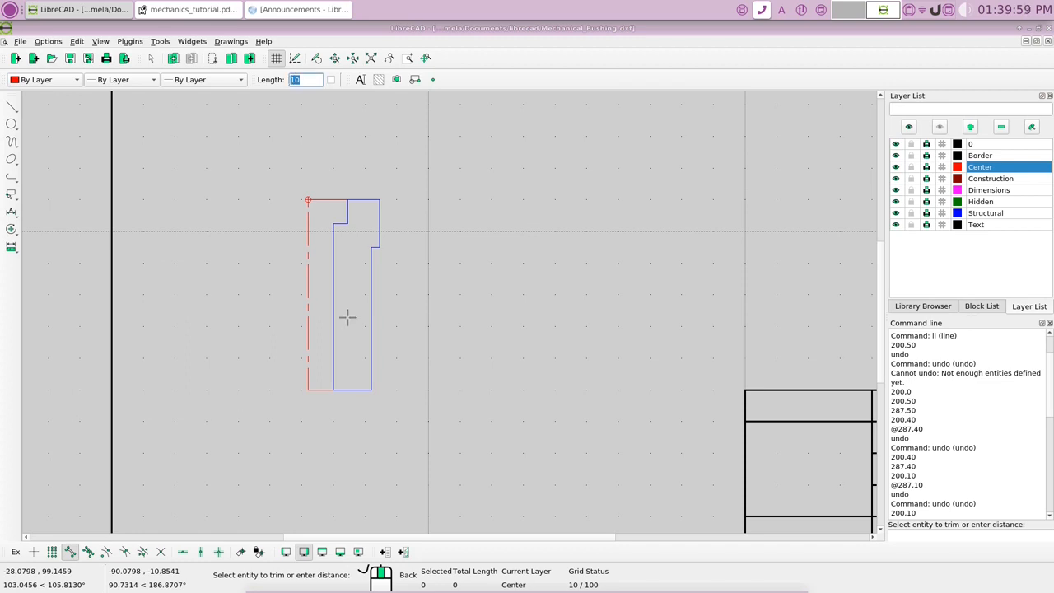
type("20")
left_click(307, 209)
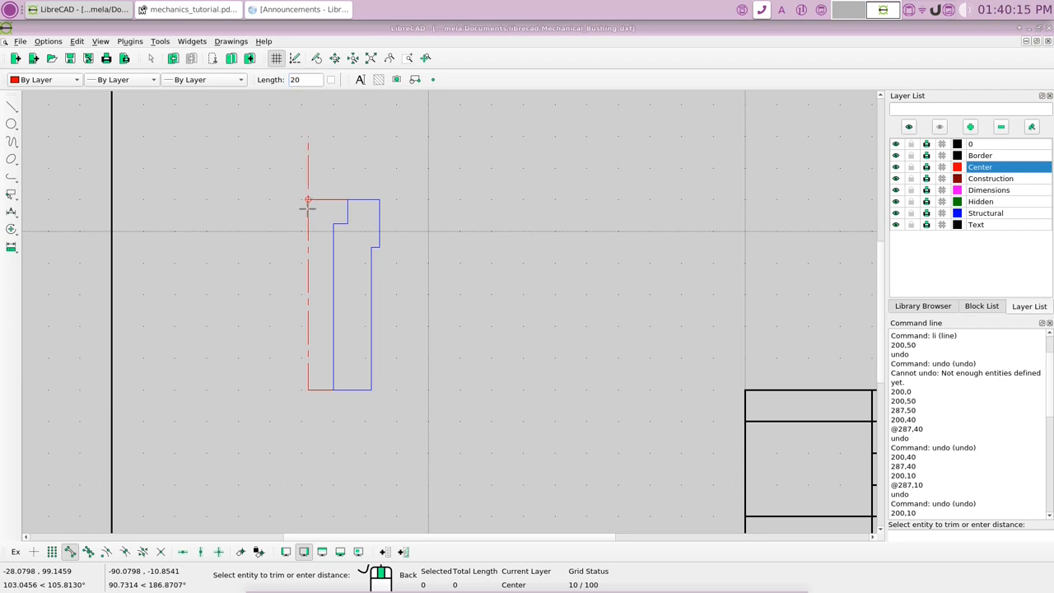
left_click(308, 380)
right_click(480, 366)
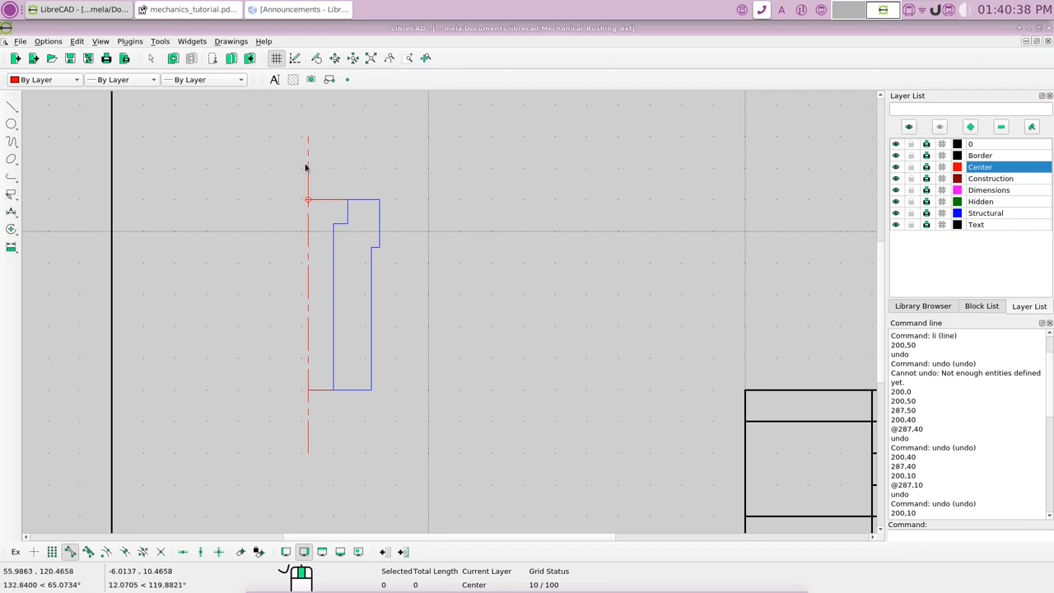
- Place the multiline text C at the upper endpoint of the centerline
left_click(159, 41)
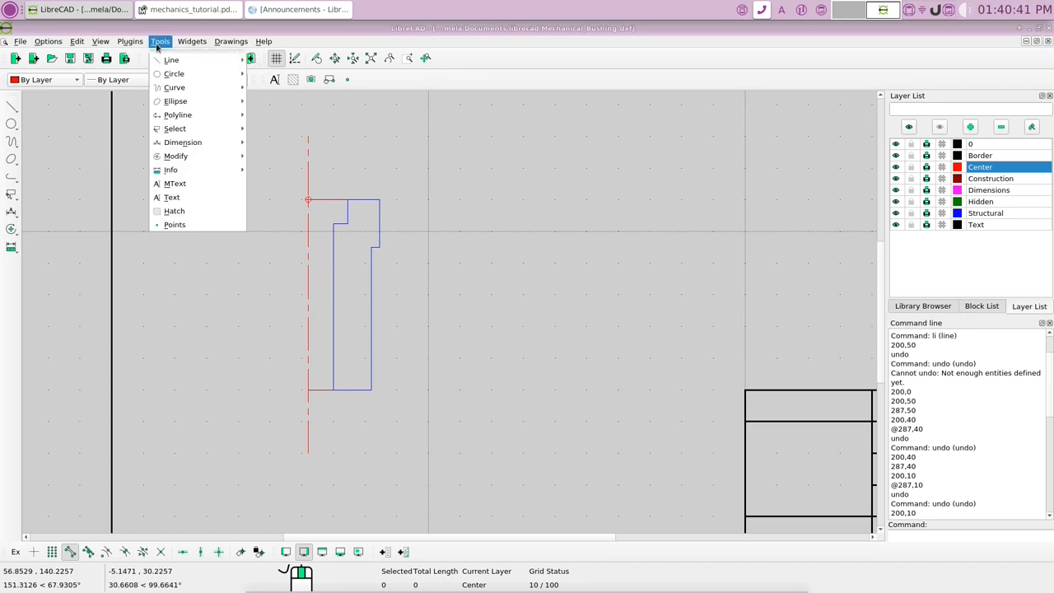
left_click(174, 185)
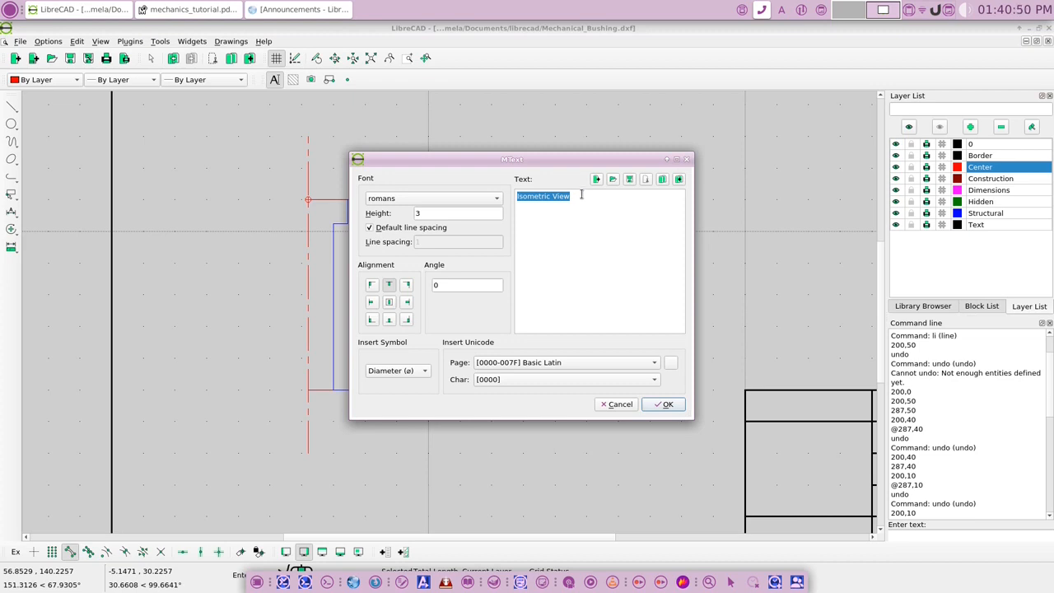
type("C")
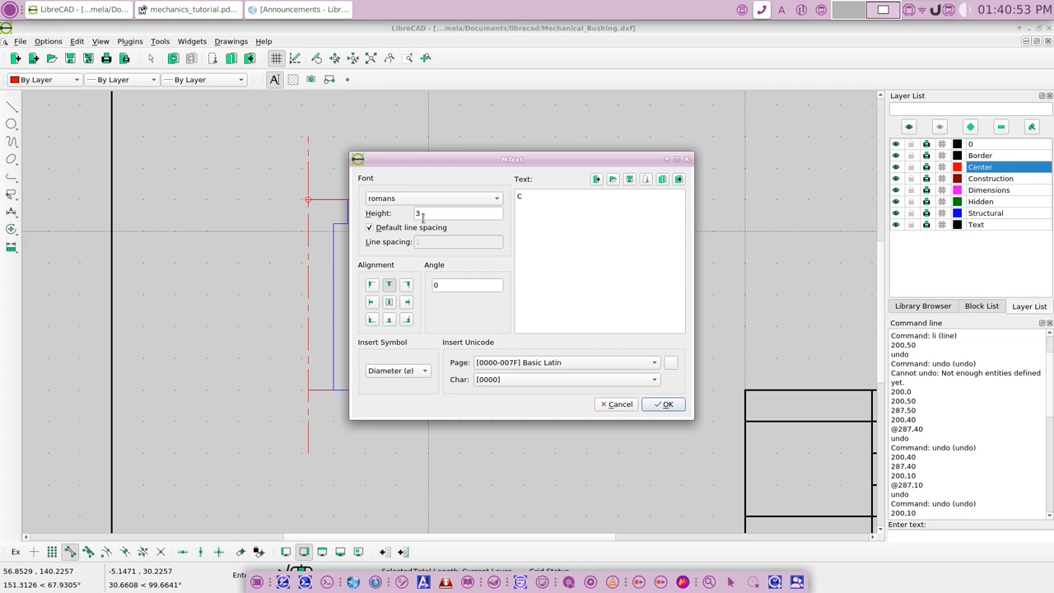
left_click(664, 405)
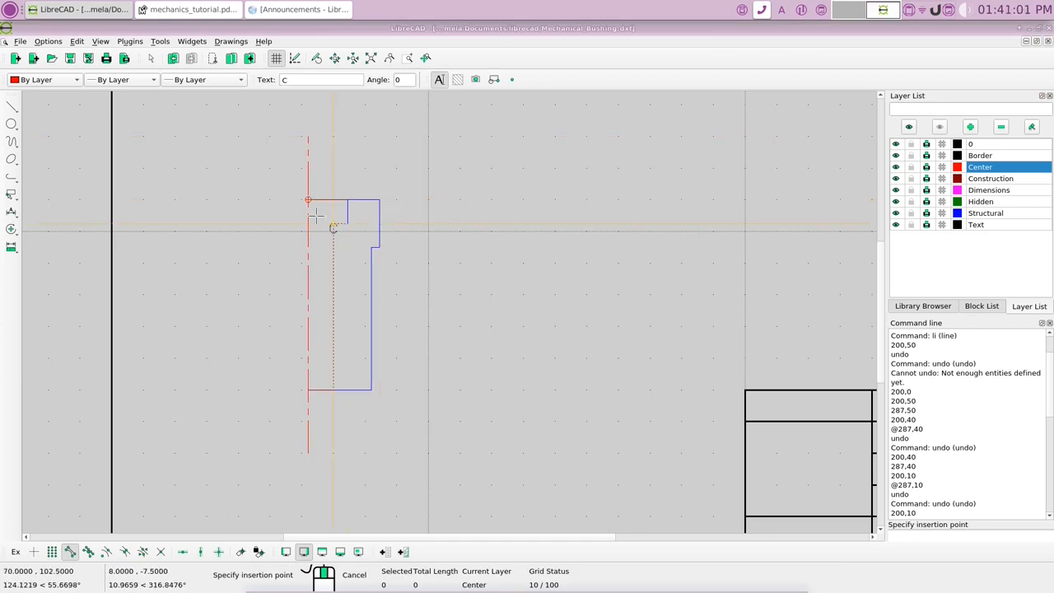
left_click(308, 140)
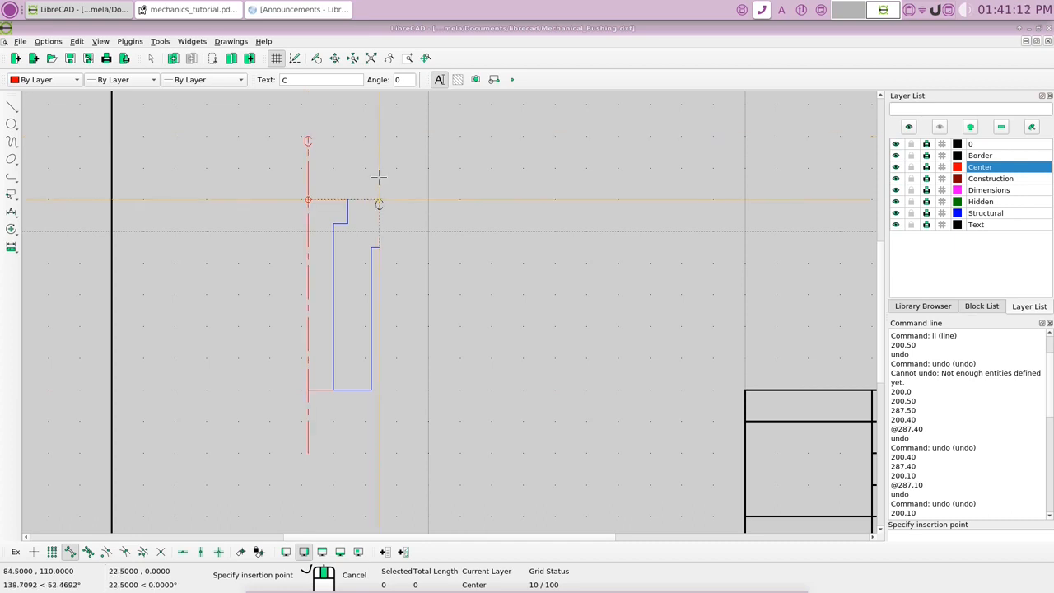
right_click(408, 180)
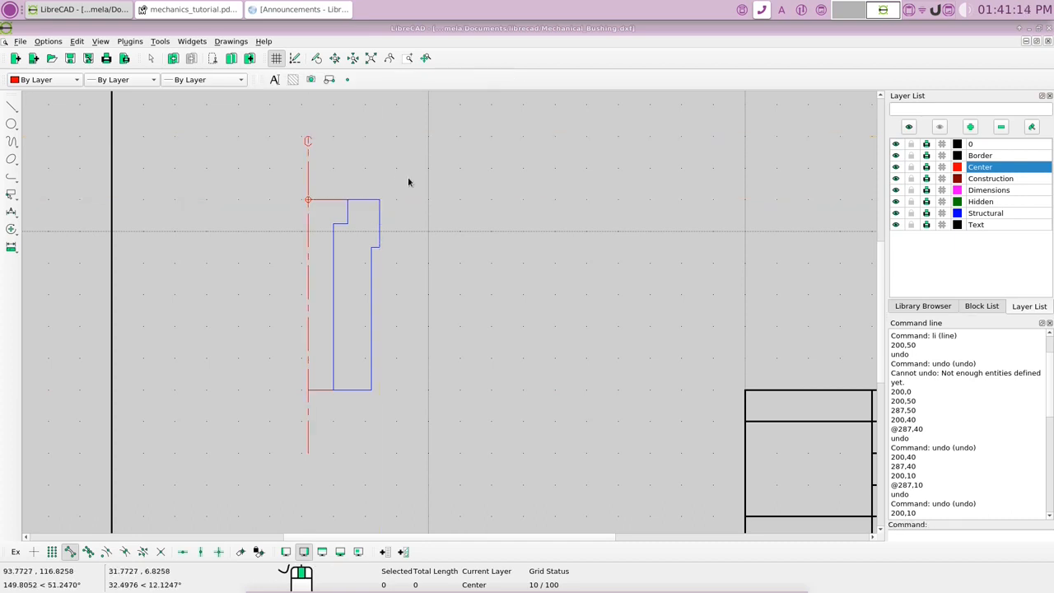
- Place the multiline text L with free snapping just below the C to form the centerline symbol, and save the drawing
right_click(475, 175)
left_click(504, 178)
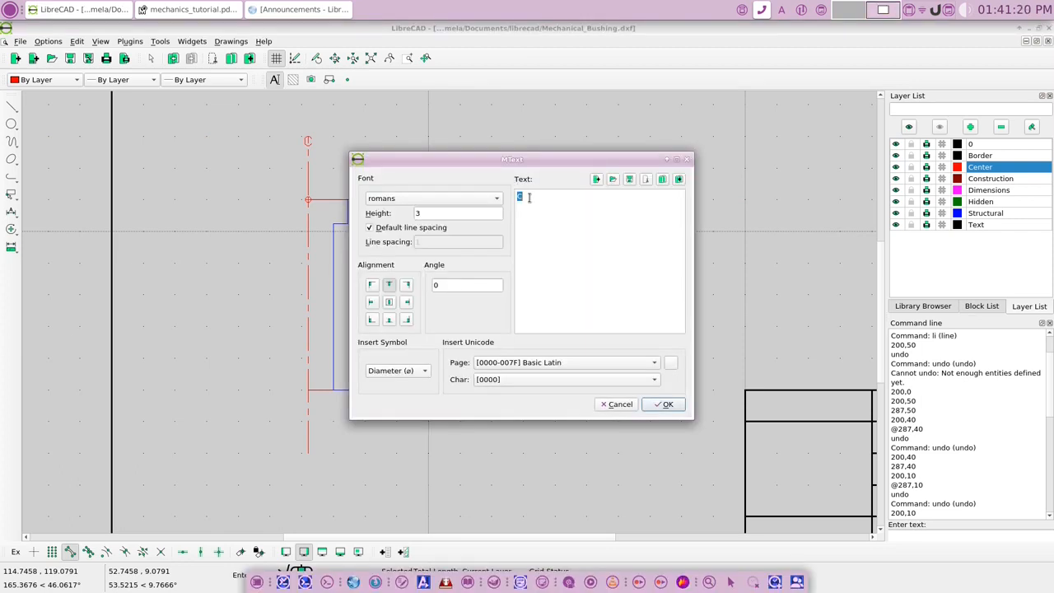
type("L")
left_click(665, 404)
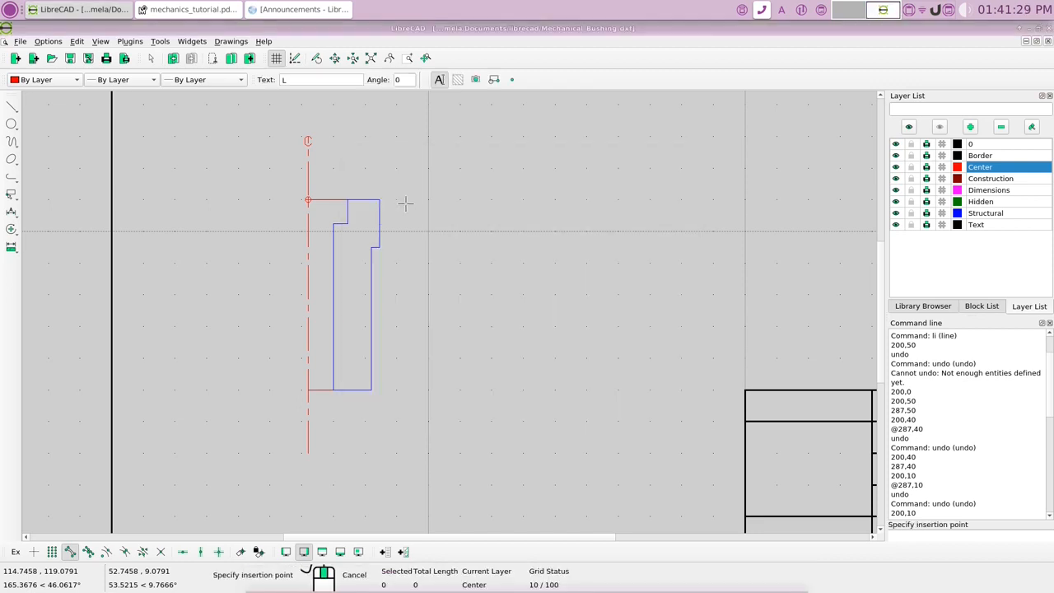
left_click(308, 135)
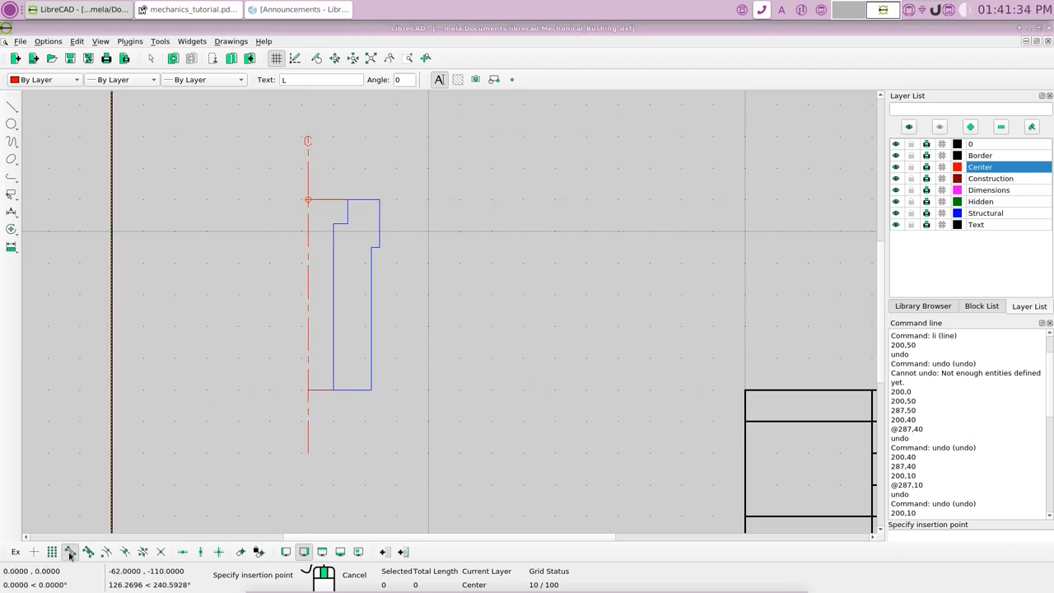
left_click(35, 553)
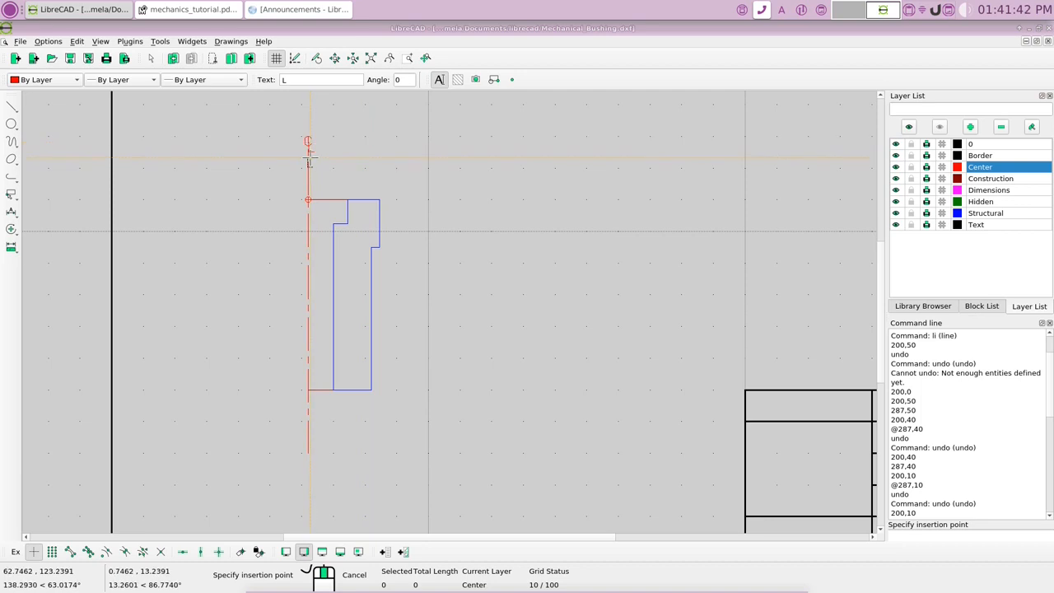
right_click(396, 166)
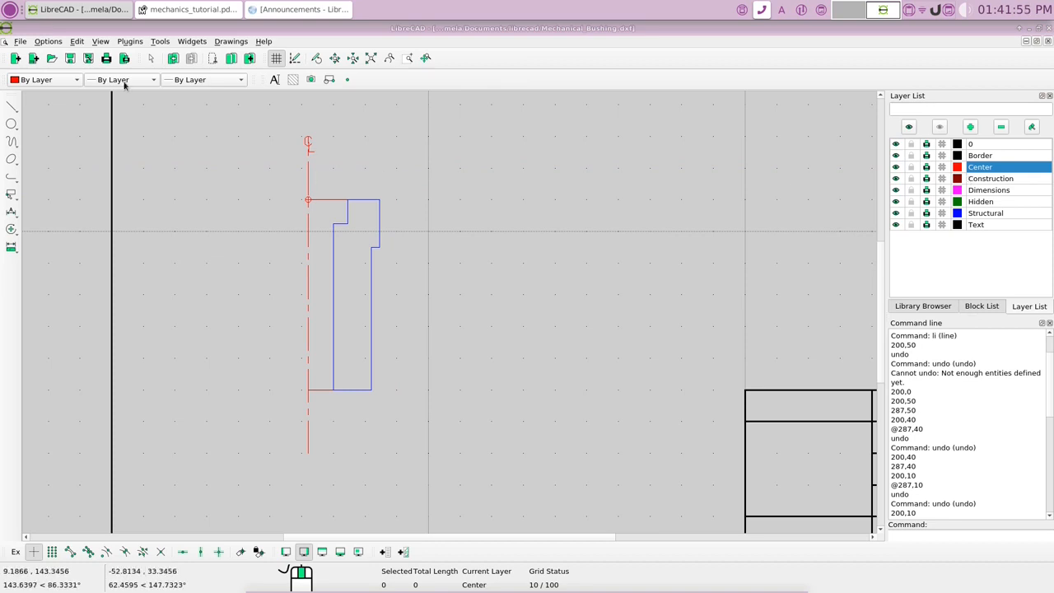
left_click(69, 61)
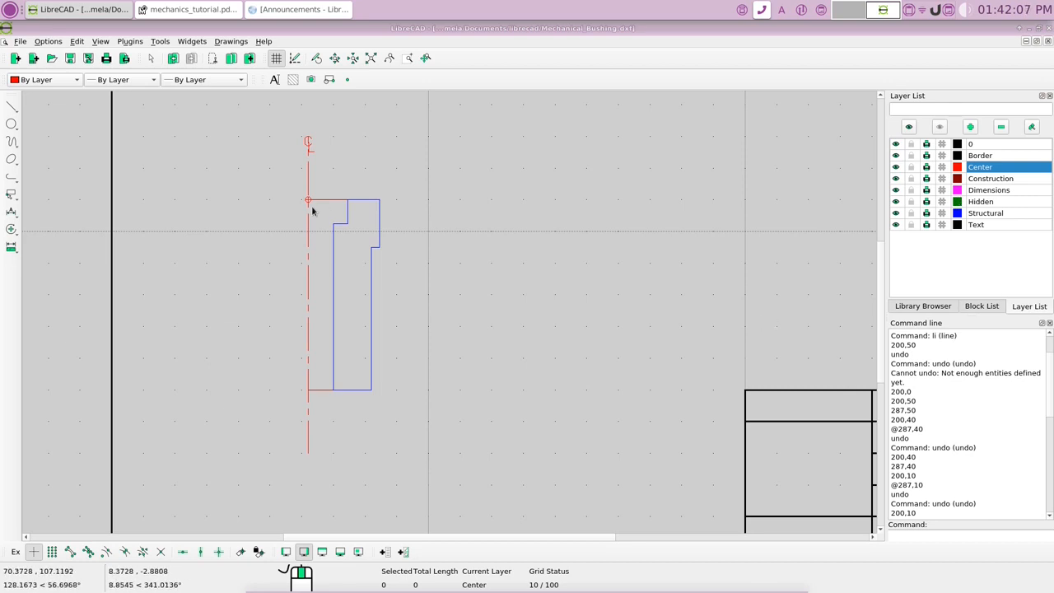
- Mirror the eight section profile lines about the centerline, from the upper to the lower construction line's end, keeping the original
left_click(998, 214)
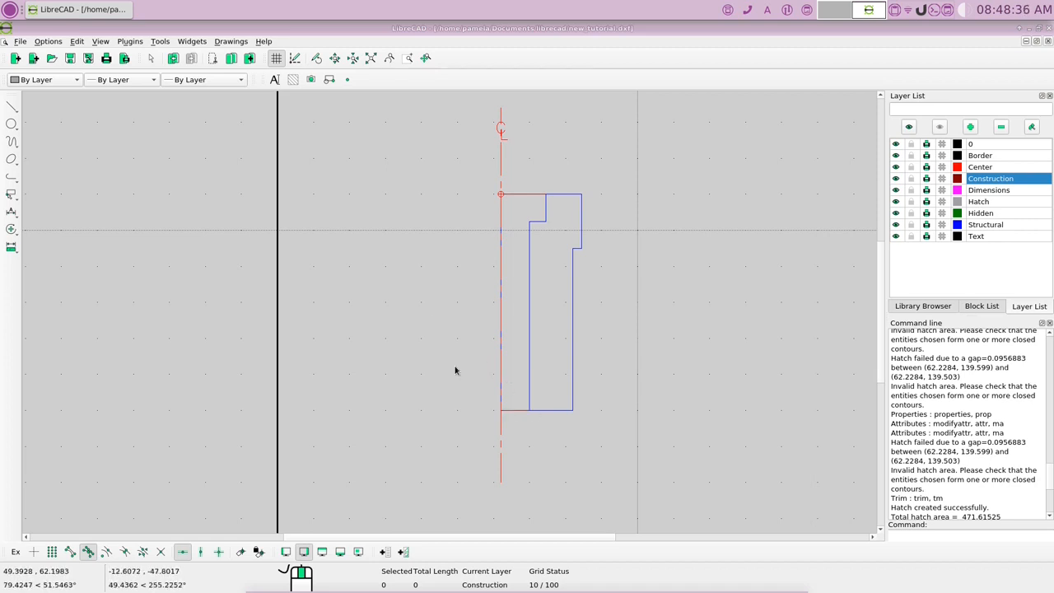
left_click(539, 410)
left_click(529, 391)
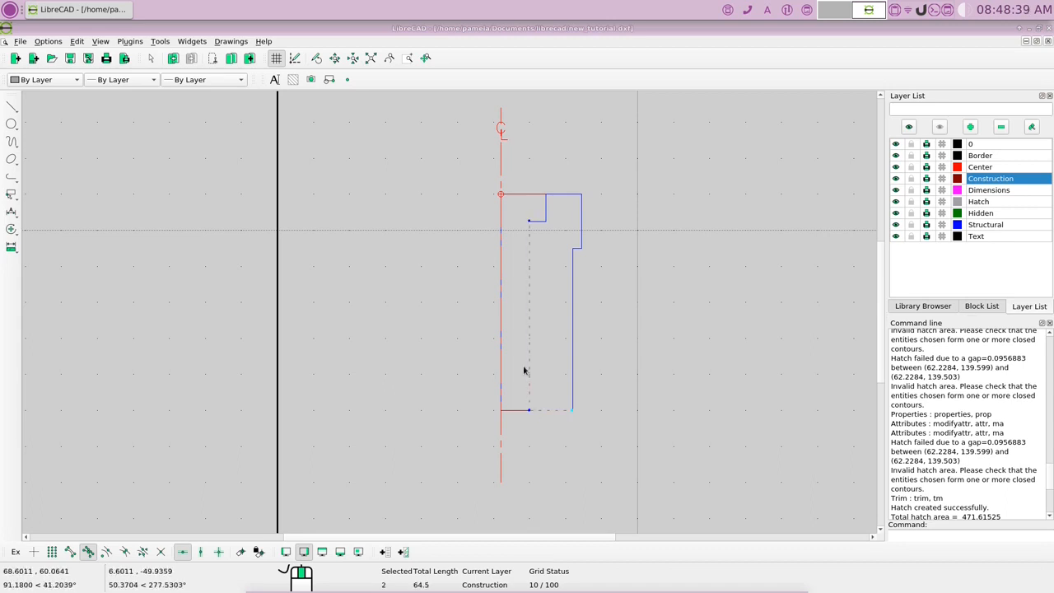
left_click(537, 222)
left_click(545, 207)
left_click(564, 195)
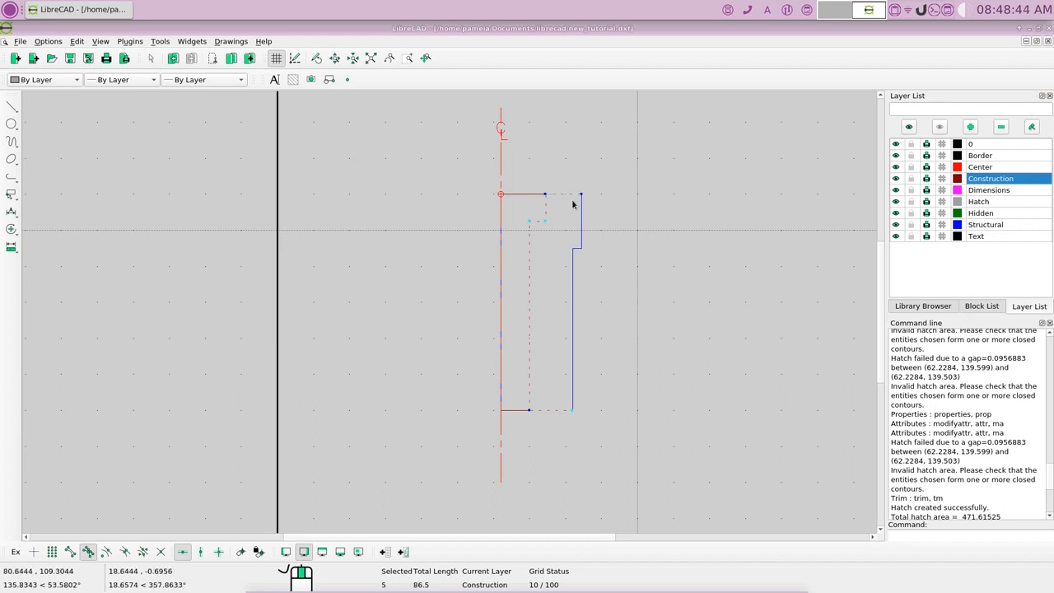
left_click(582, 217)
left_click(577, 248)
left_click(573, 288)
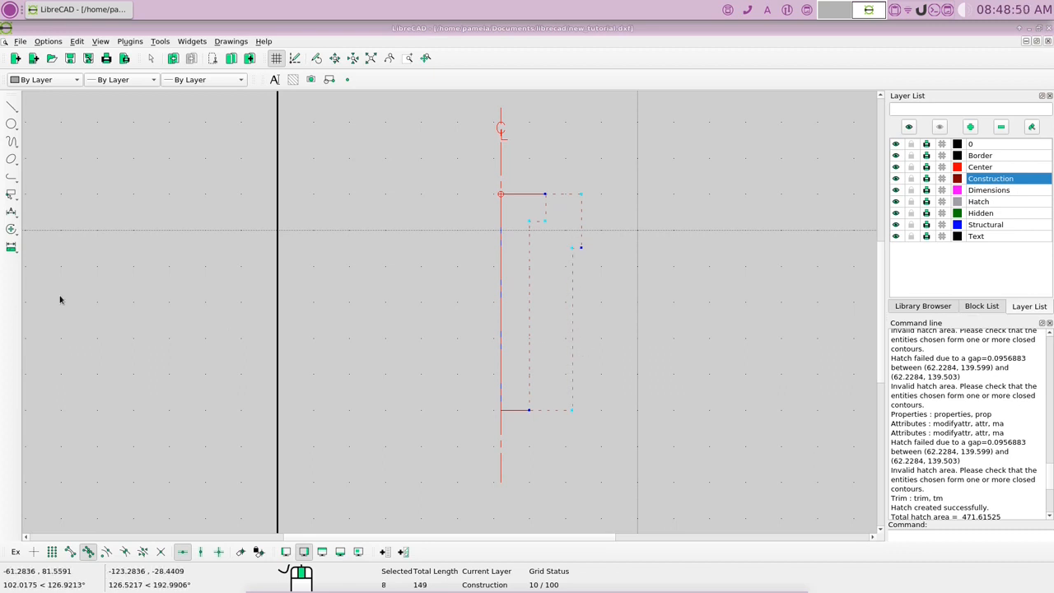
left_click(12, 229)
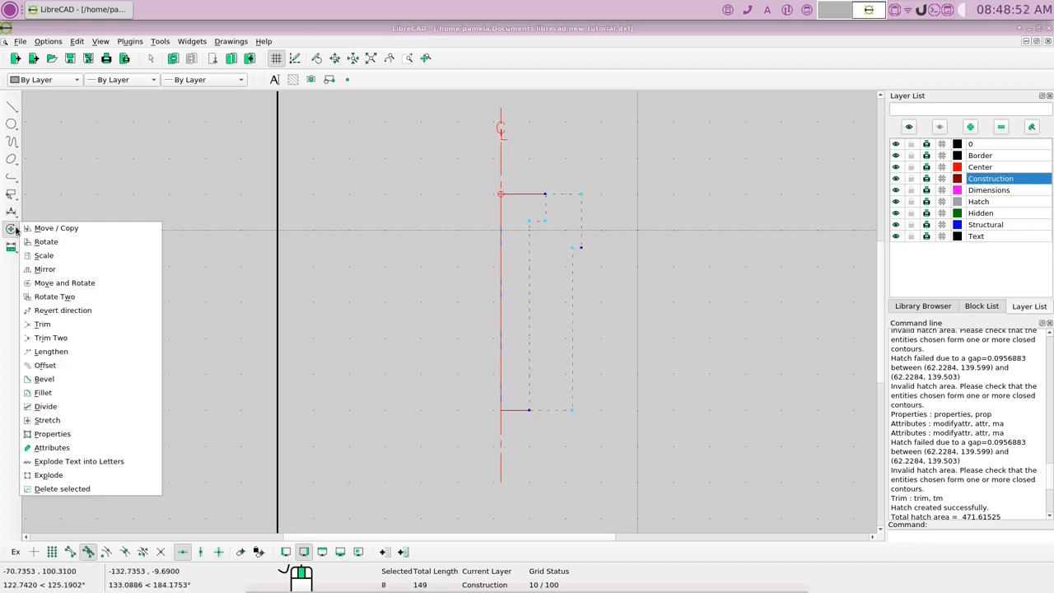
left_click(65, 271)
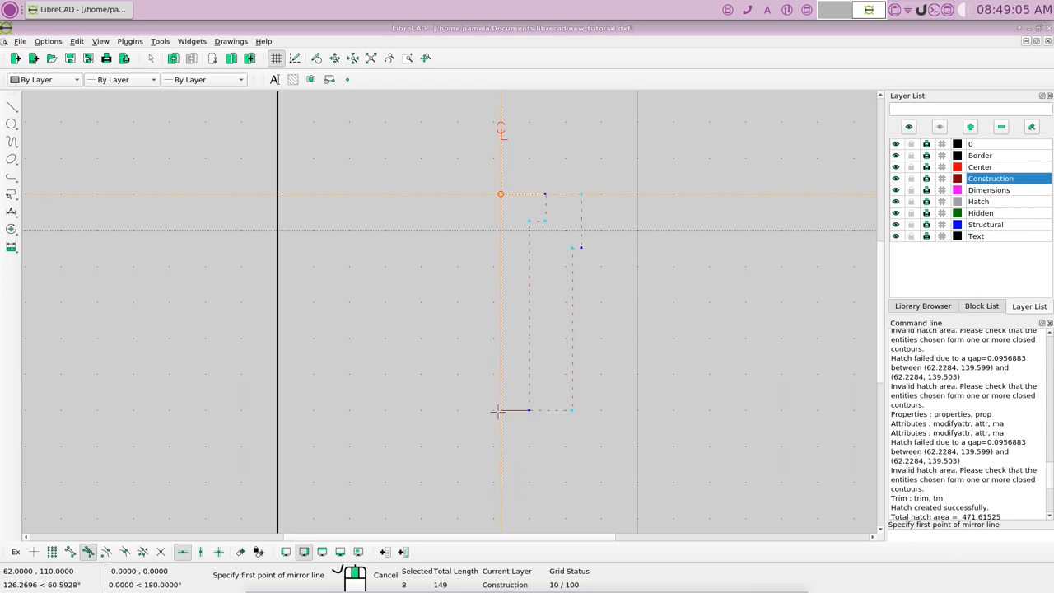
left_click(69, 553)
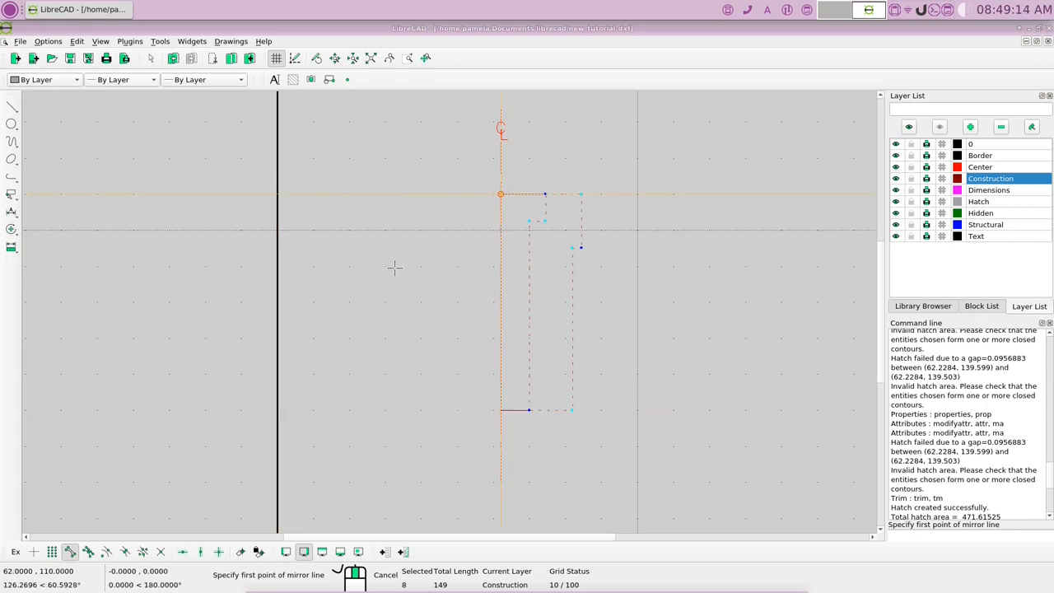
left_click(500, 195)
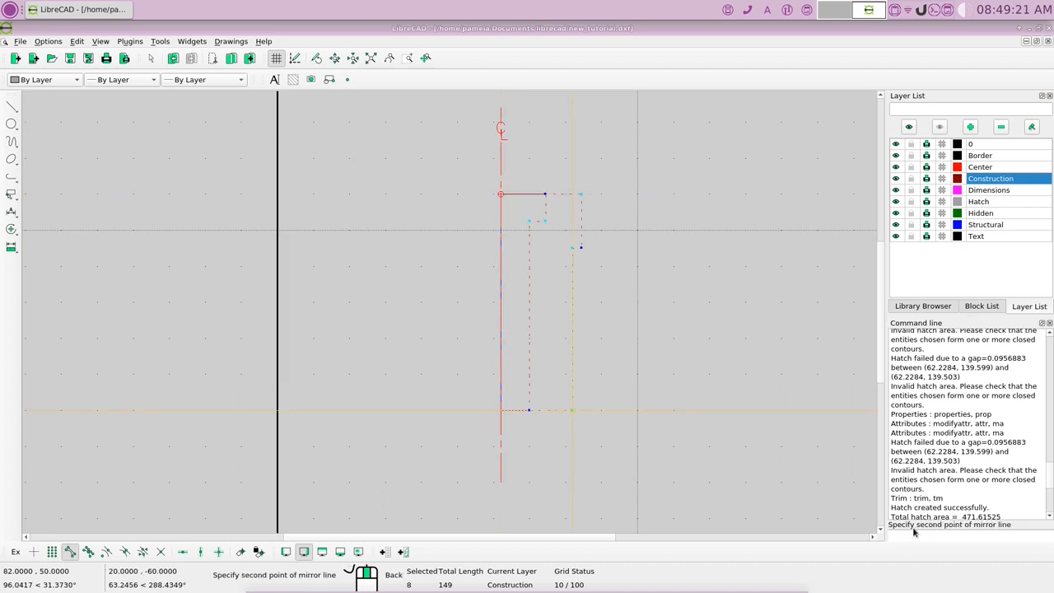
left_click(500, 410)
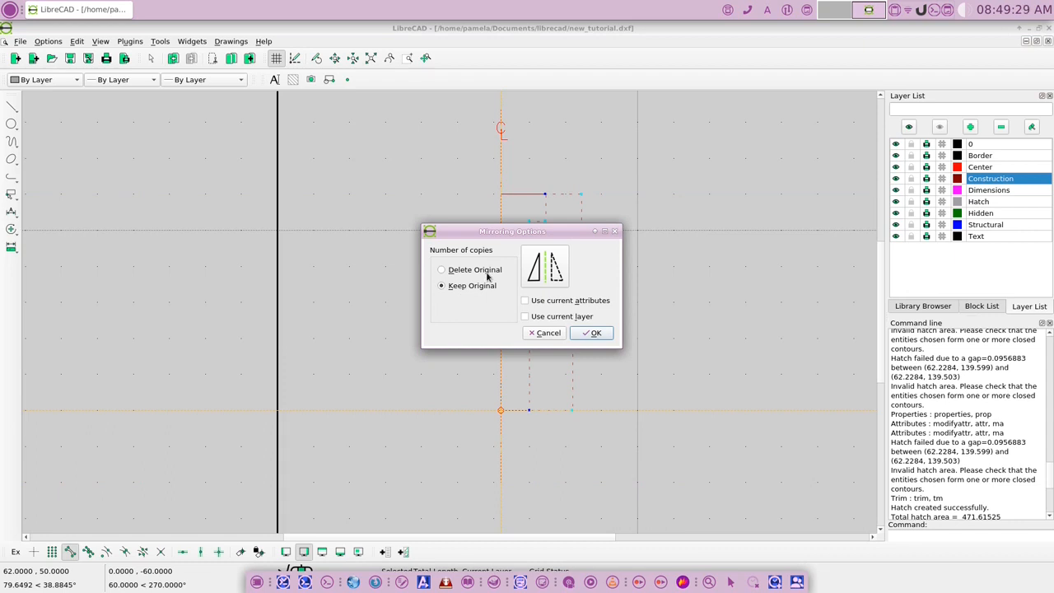
left_click(592, 333)
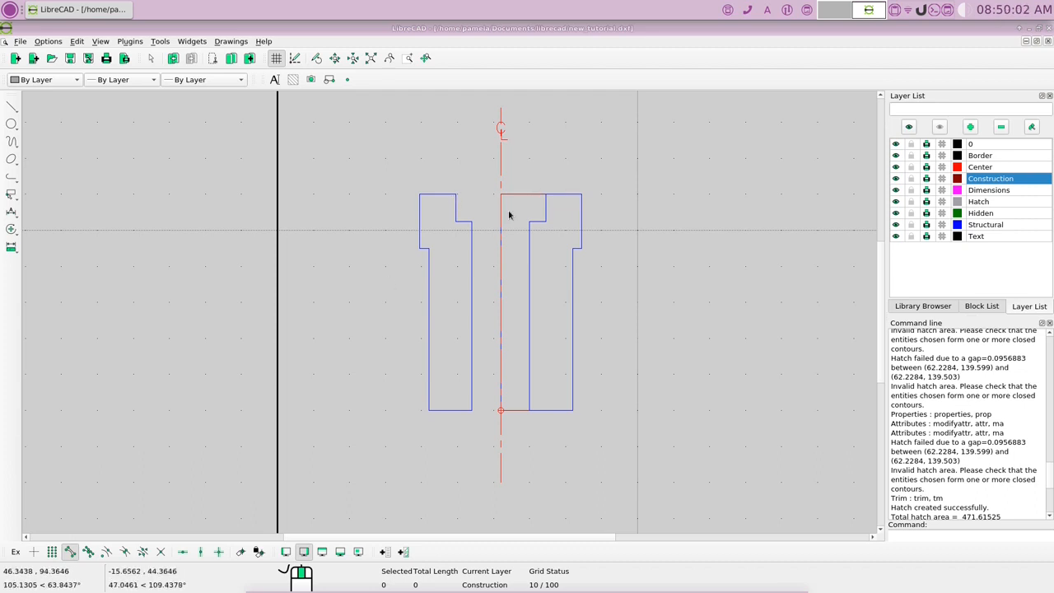
- Draw horizontal two-point lines across the counterbore's upper edge and the bore's lower edge, joining the corners of the two section halves
right_click(659, 199)
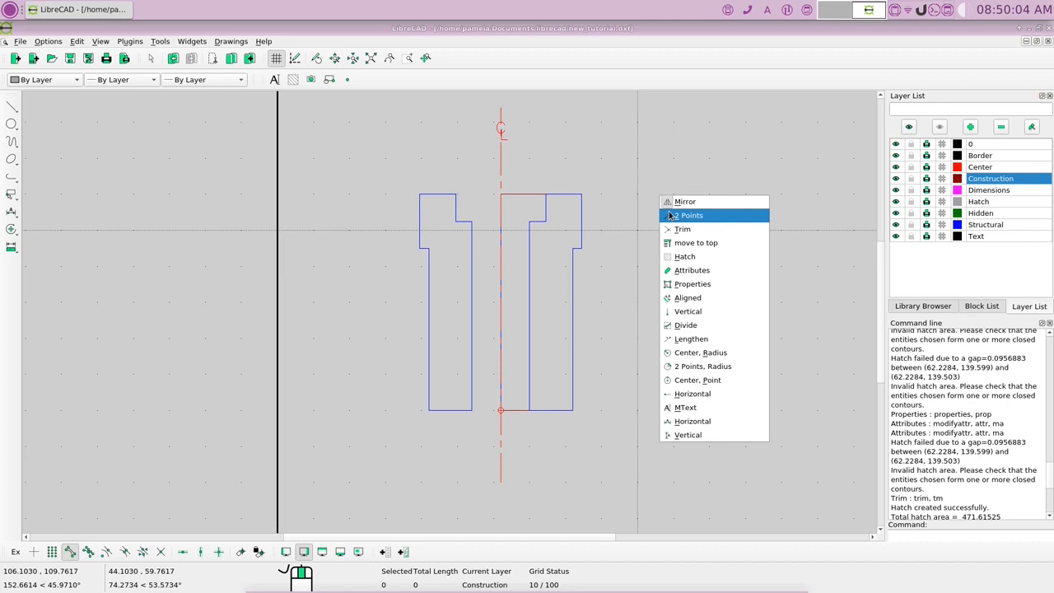
left_click(670, 216)
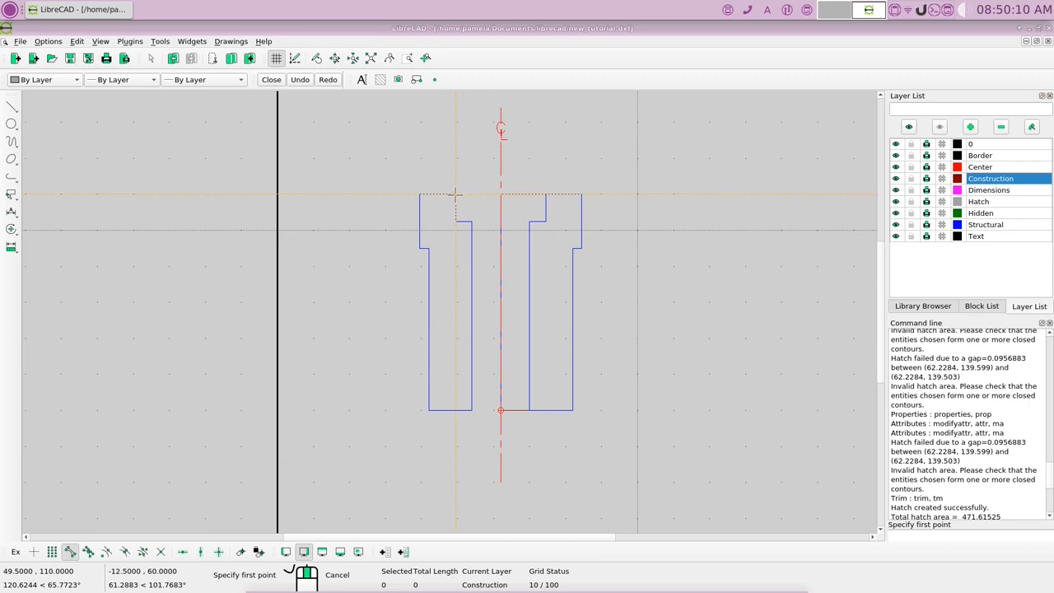
left_click(456, 194)
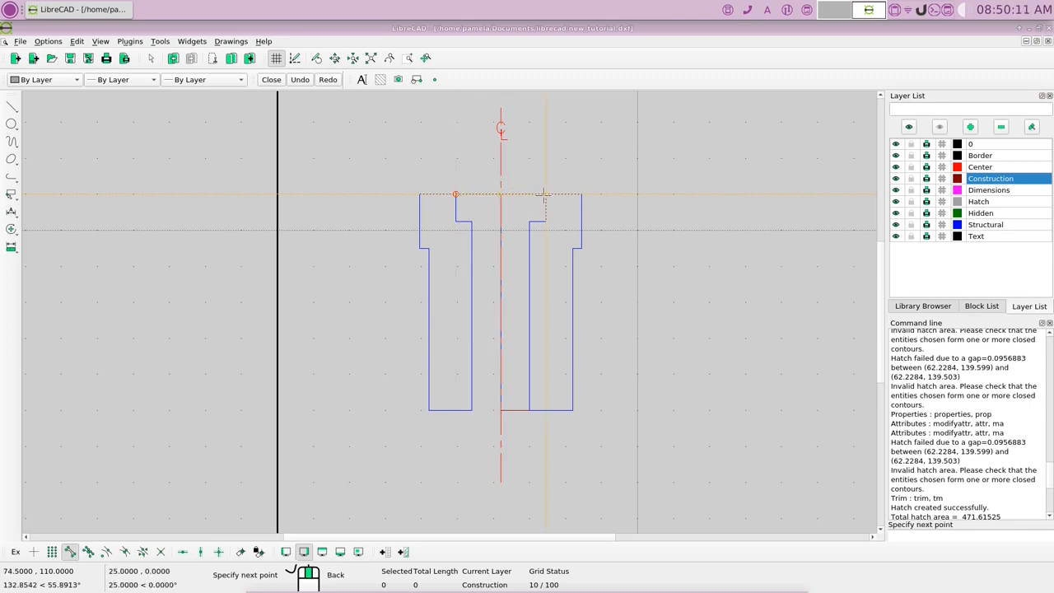
left_click(545, 194)
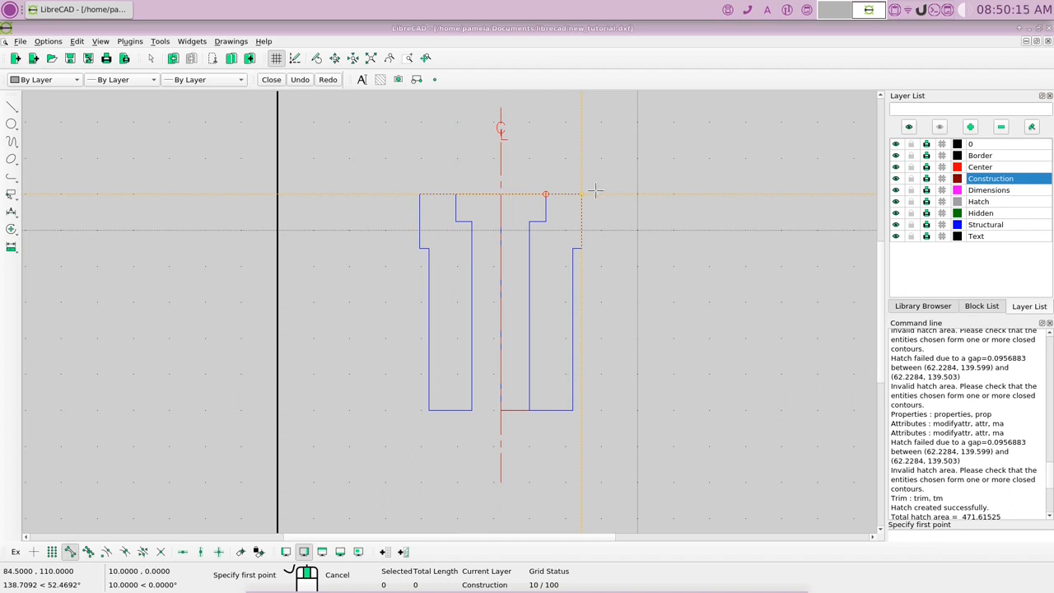
left_click(595, 191)
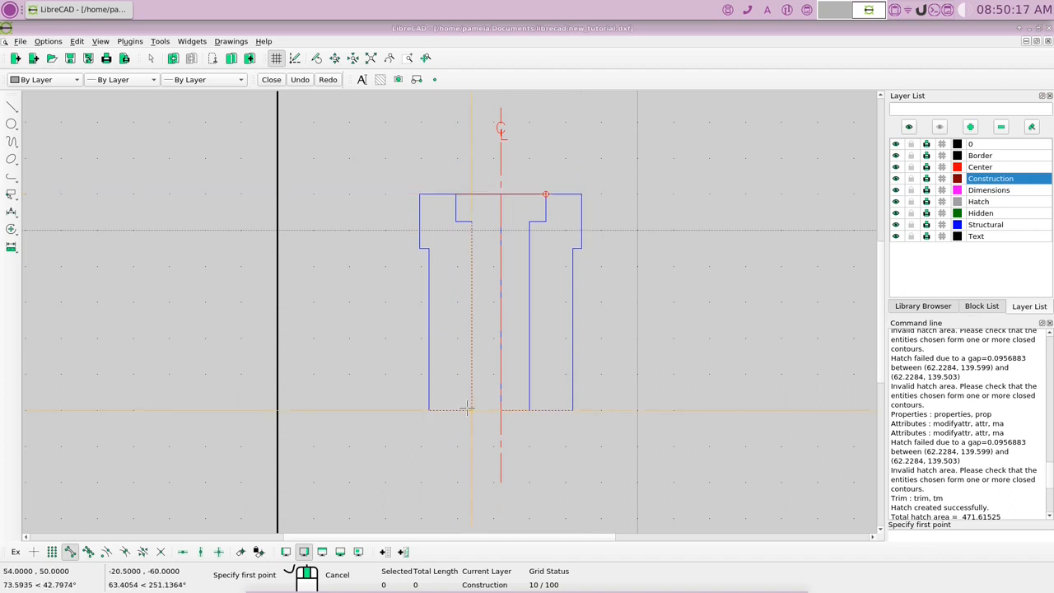
left_click(471, 409)
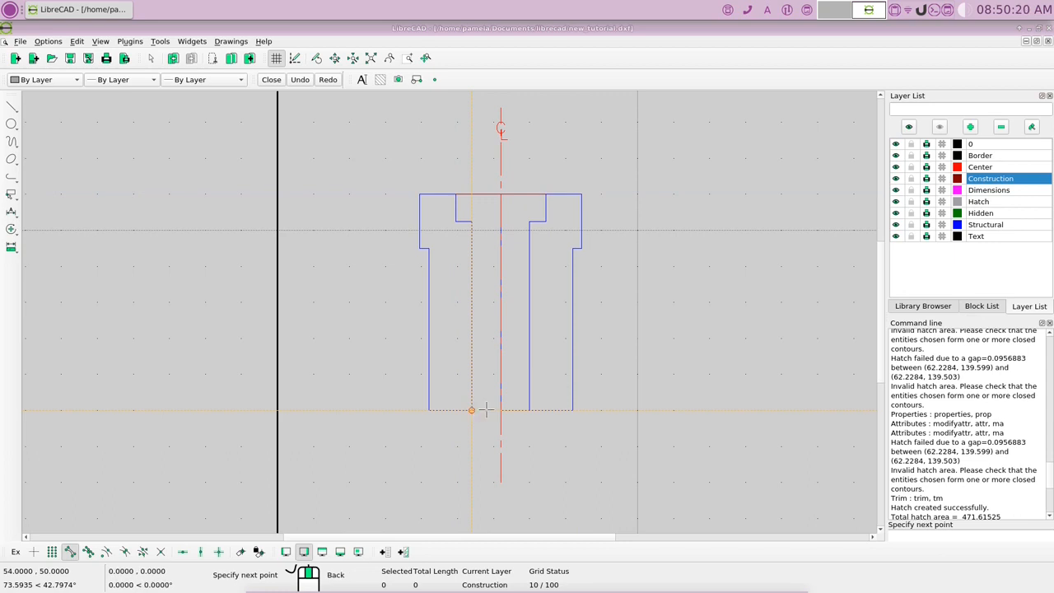
left_click(529, 409)
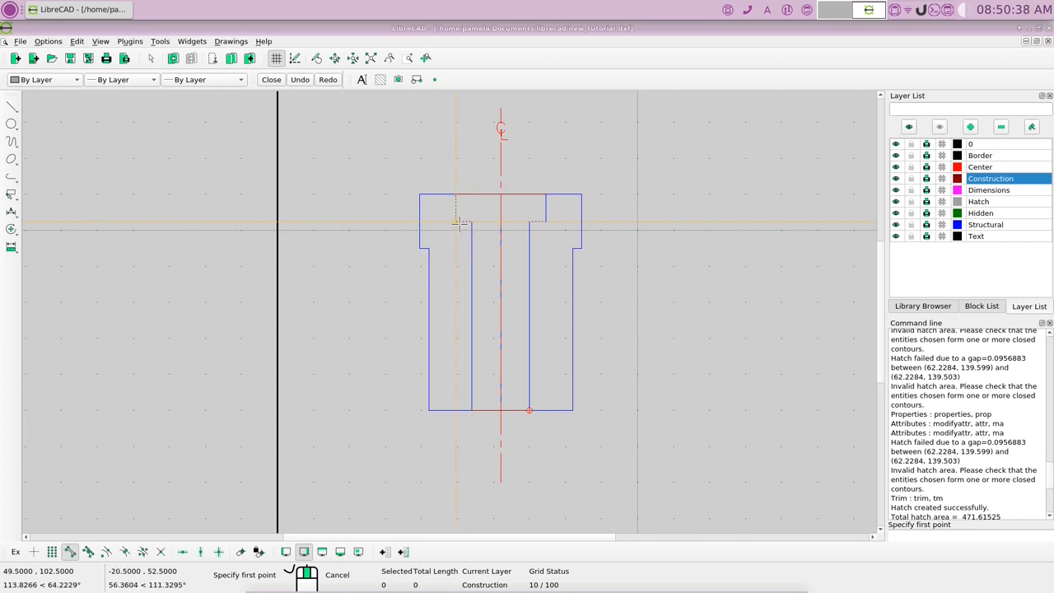
right_click(610, 213)
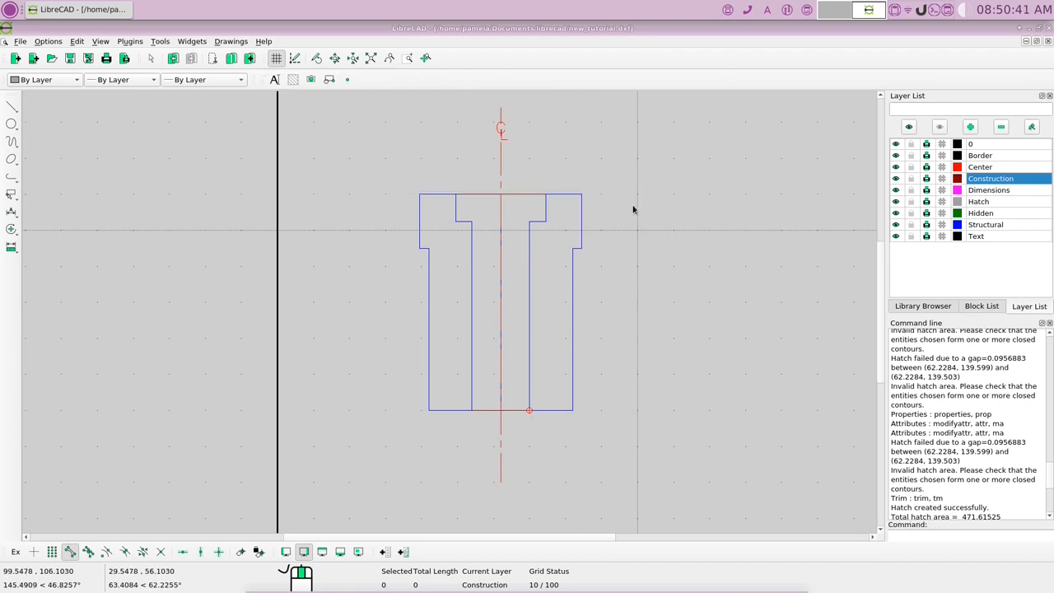
- Move the left half's three inner lines, the counterbore side, counterbore floor and bore wall, to the Hidden layer
left_click(455, 206)
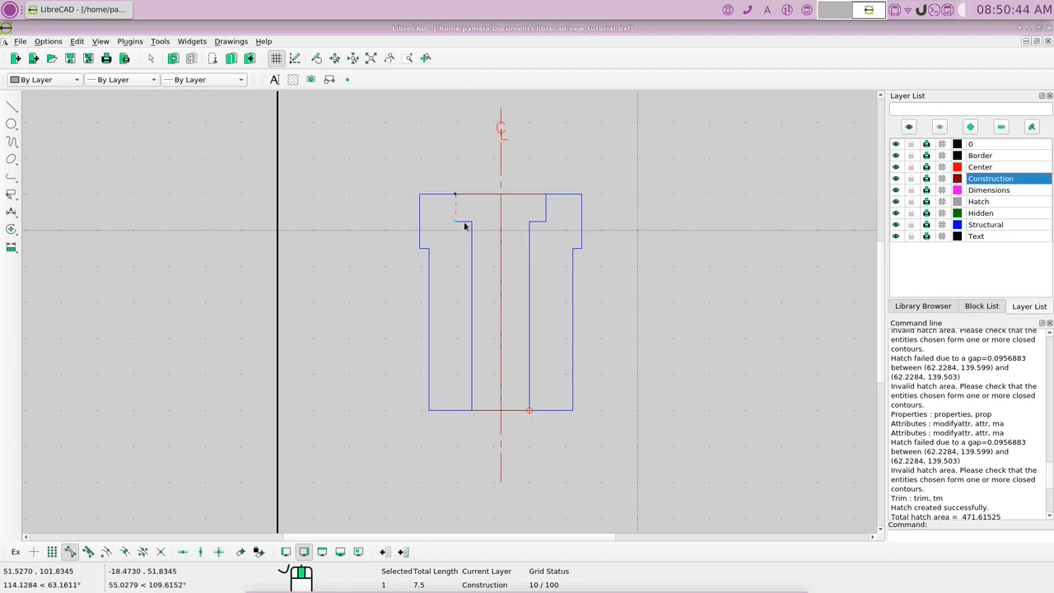
left_click(463, 222)
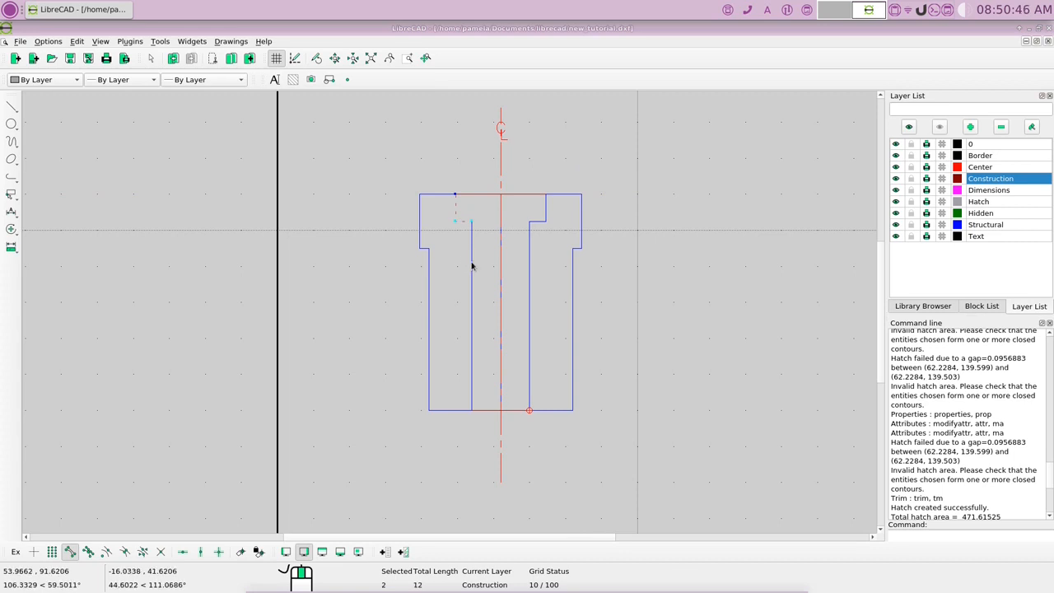
left_click(472, 266)
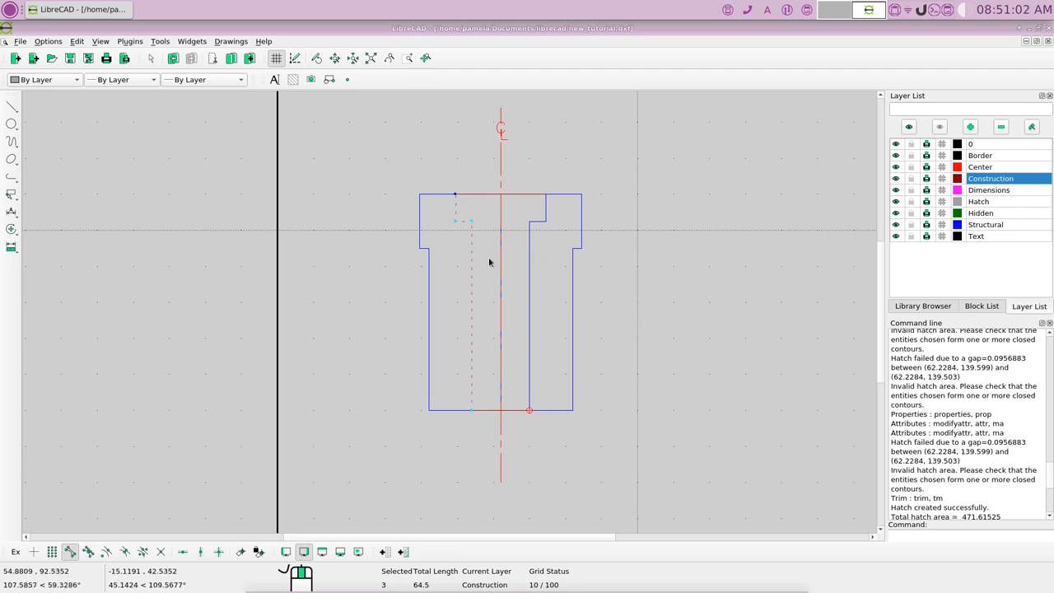
left_click(11, 229)
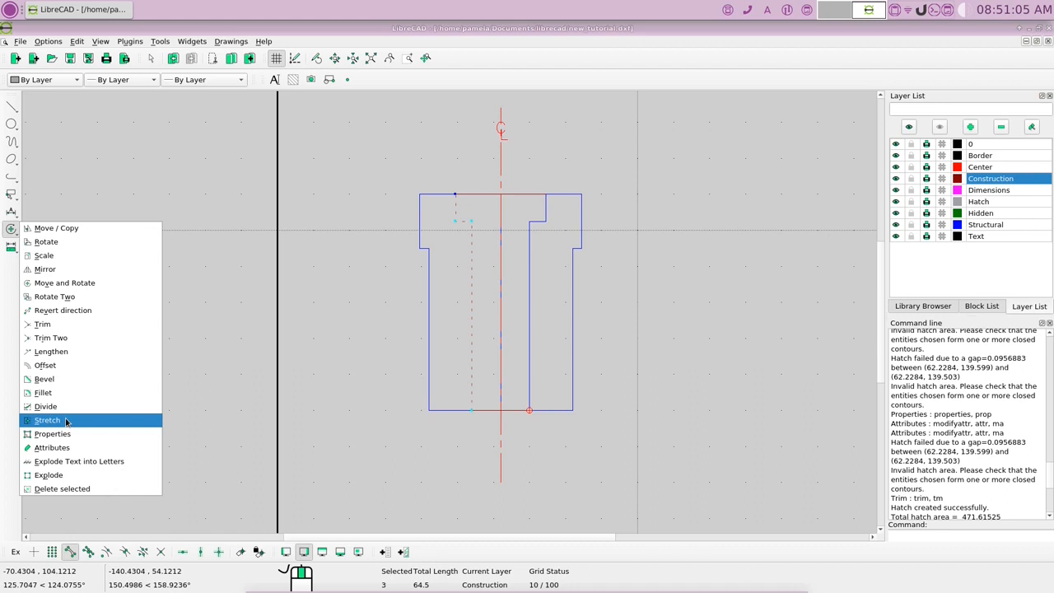
left_click(66, 447)
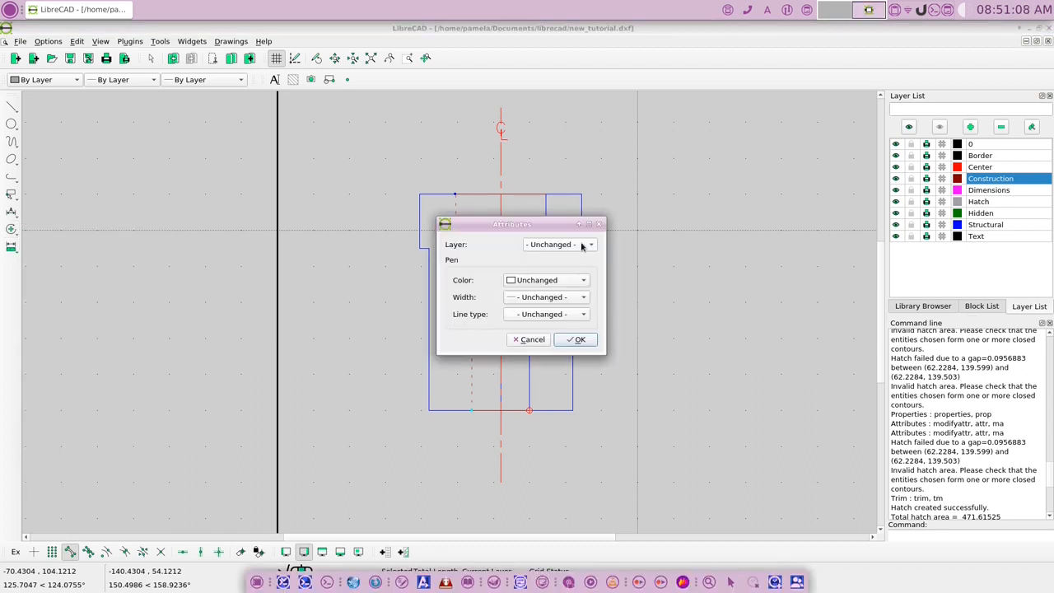
left_click(581, 245)
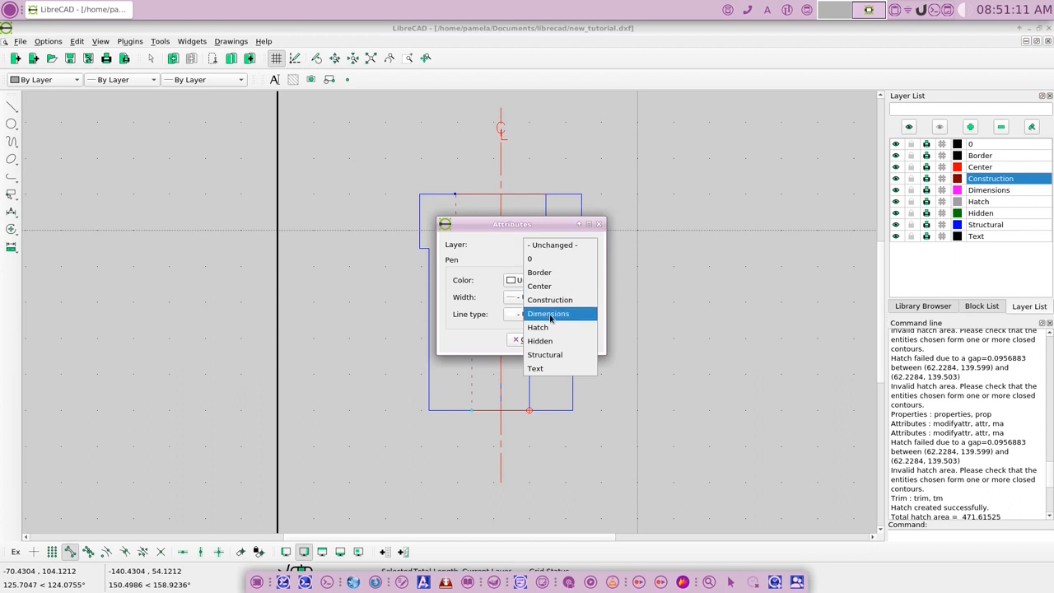
left_click(541, 341)
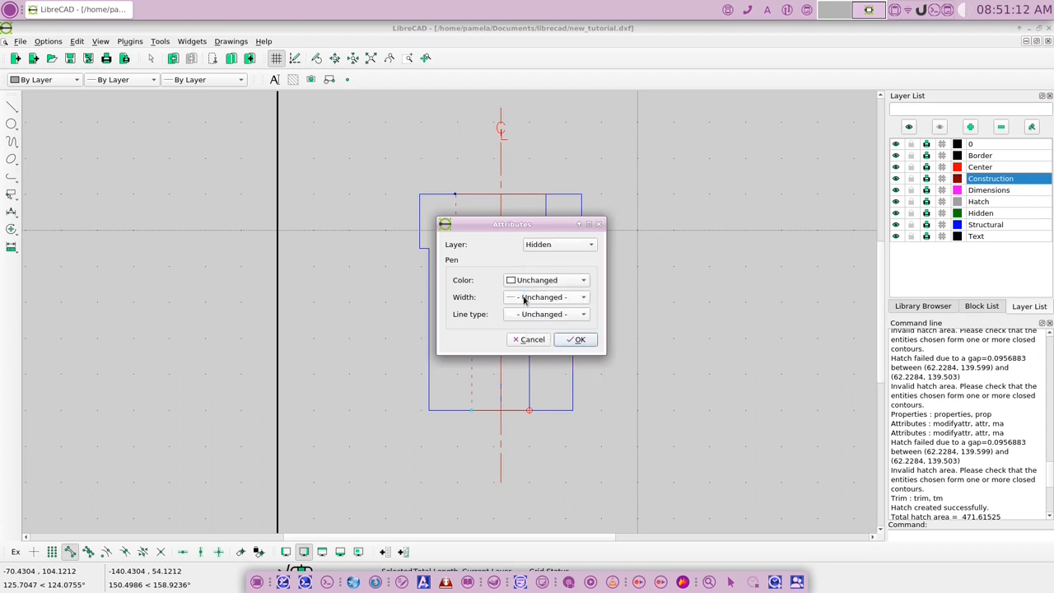
left_click(581, 339)
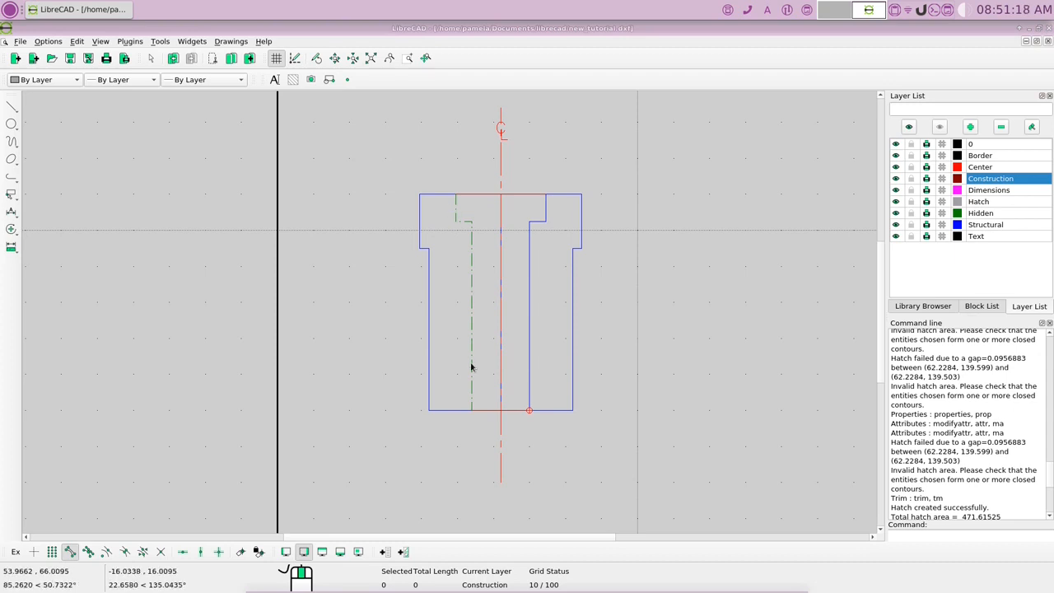
- Move the two horizontal lines closing the upper and lower ends of the bore to the Structural layer
left_click(490, 411)
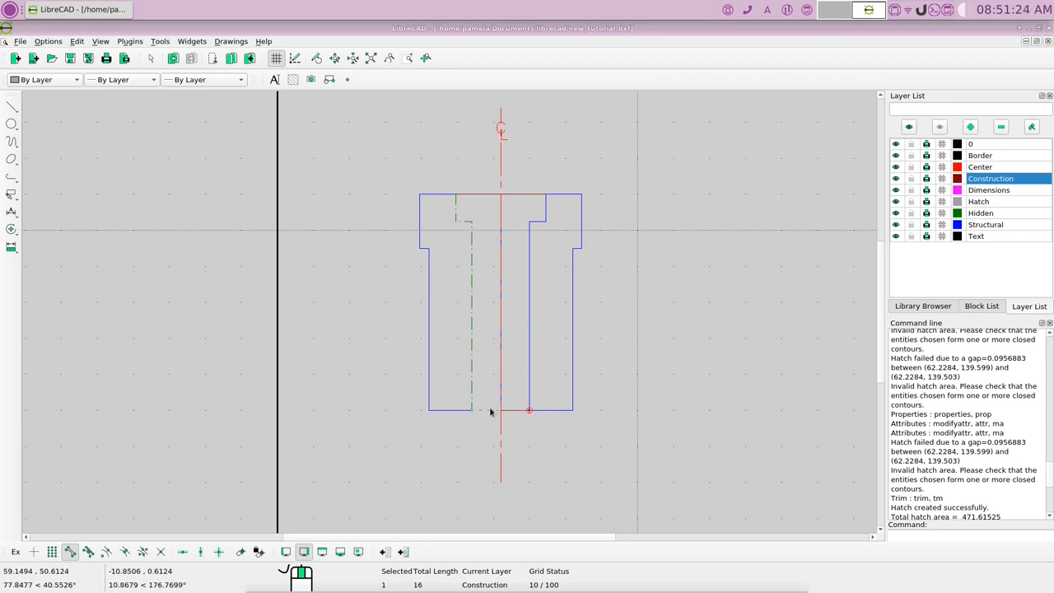
left_click(491, 196)
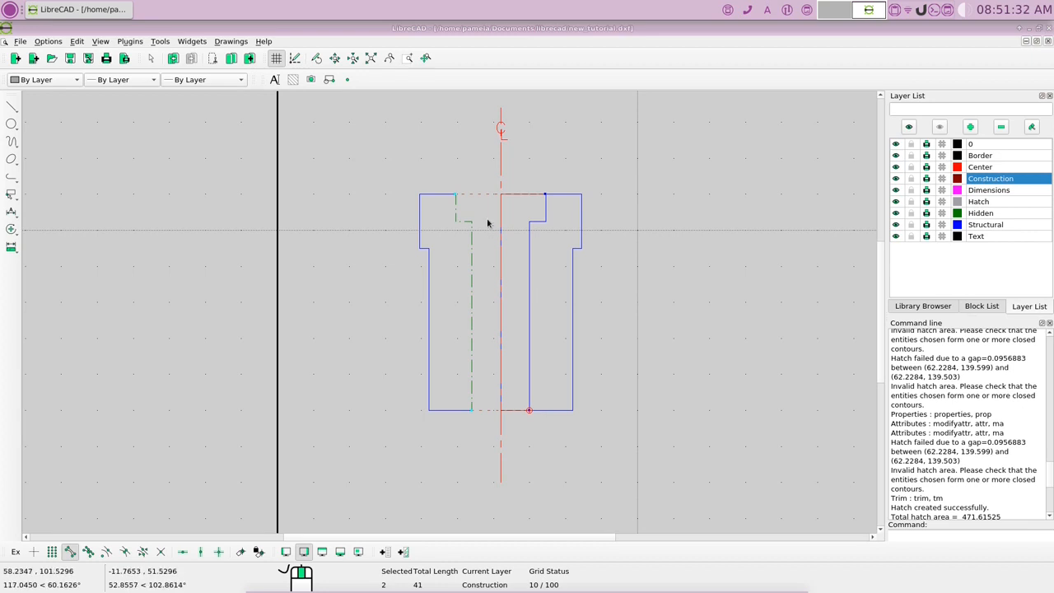
right_click(480, 194)
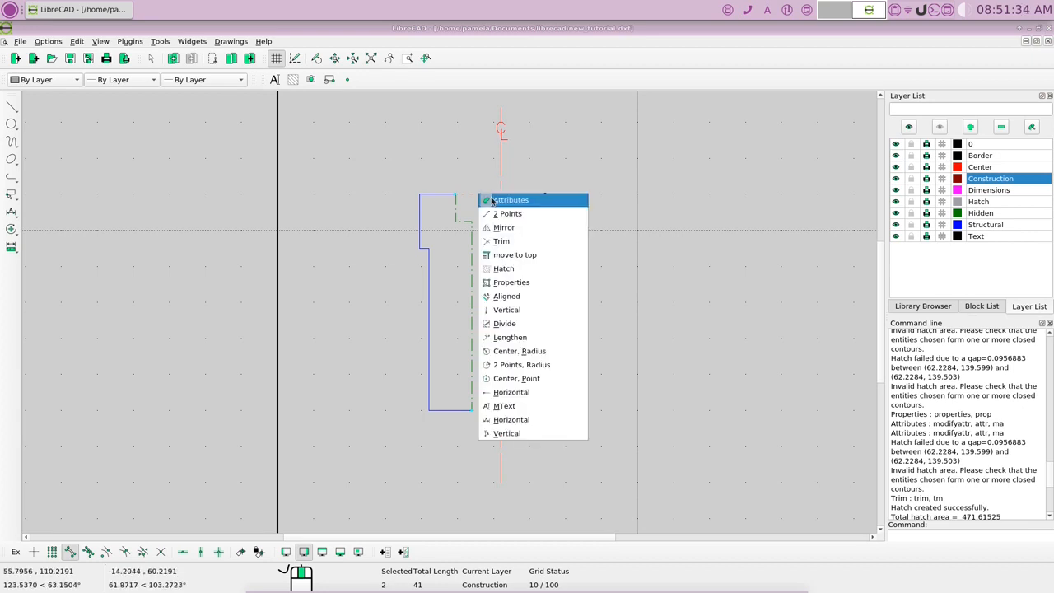
left_click(503, 201)
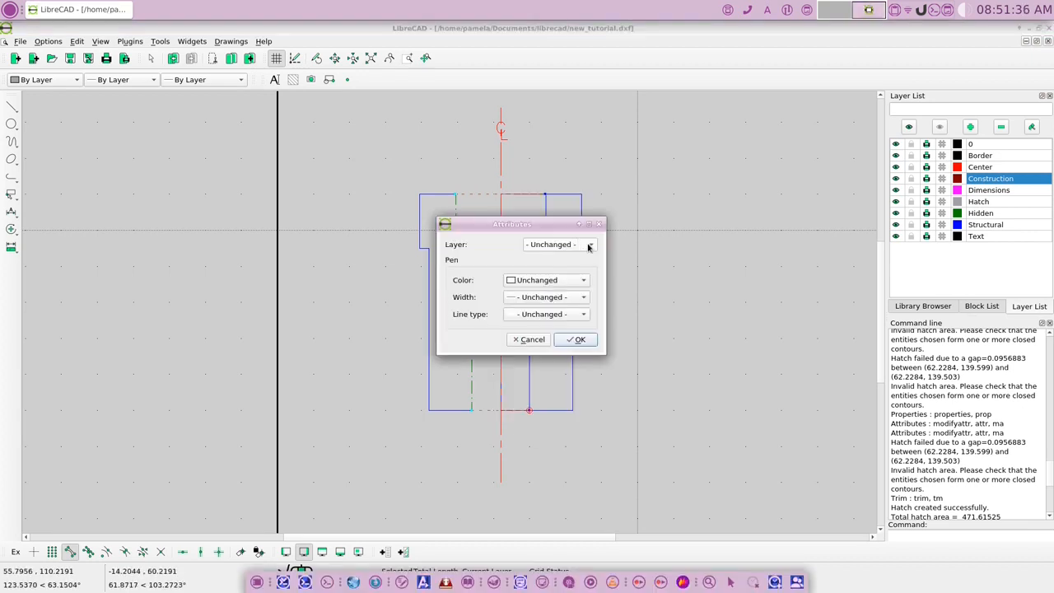
left_click(589, 246)
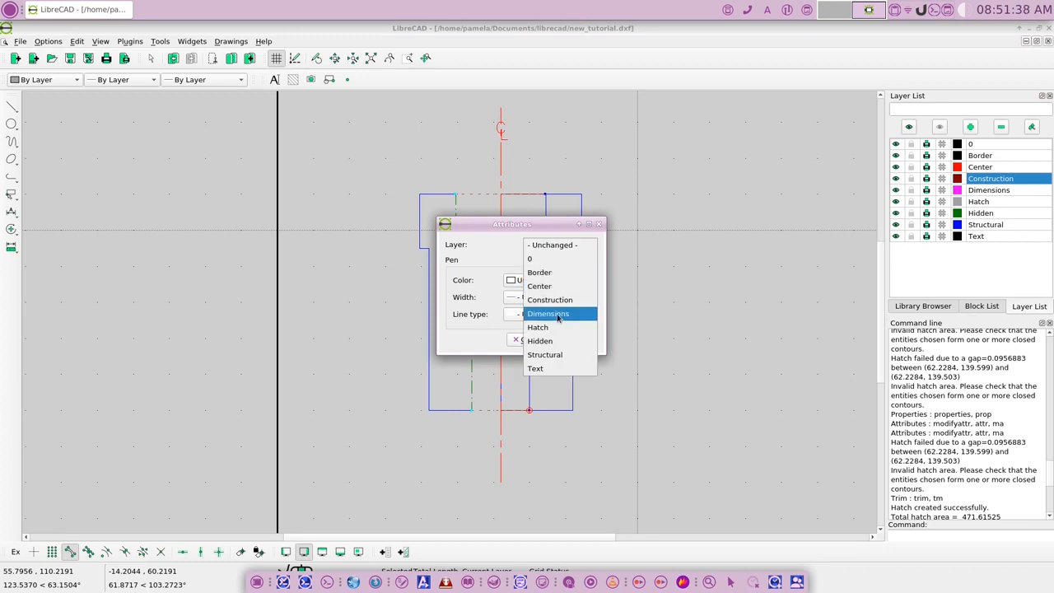
left_click(548, 354)
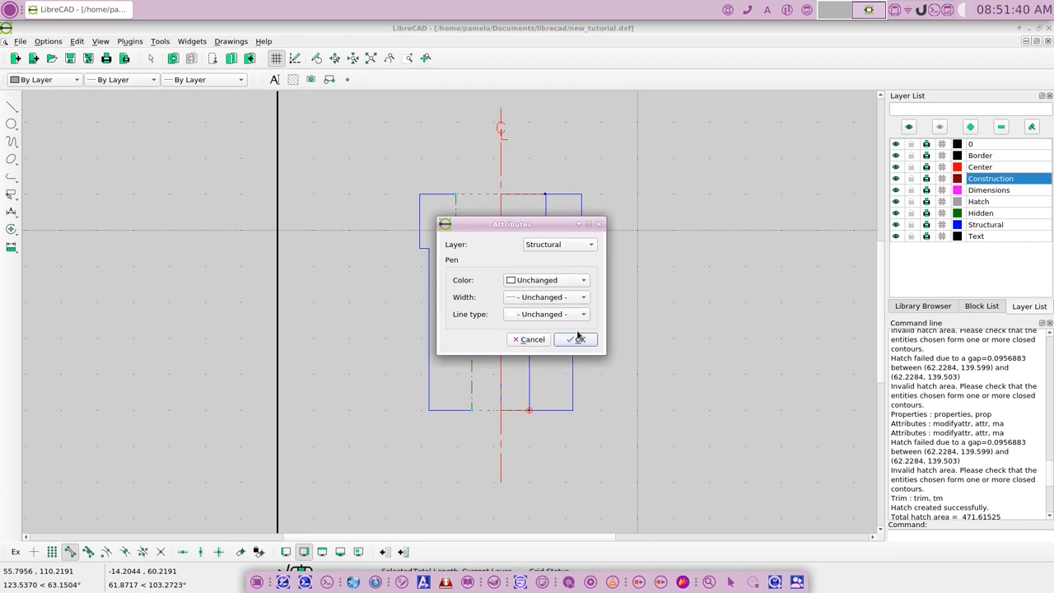
left_click(580, 340)
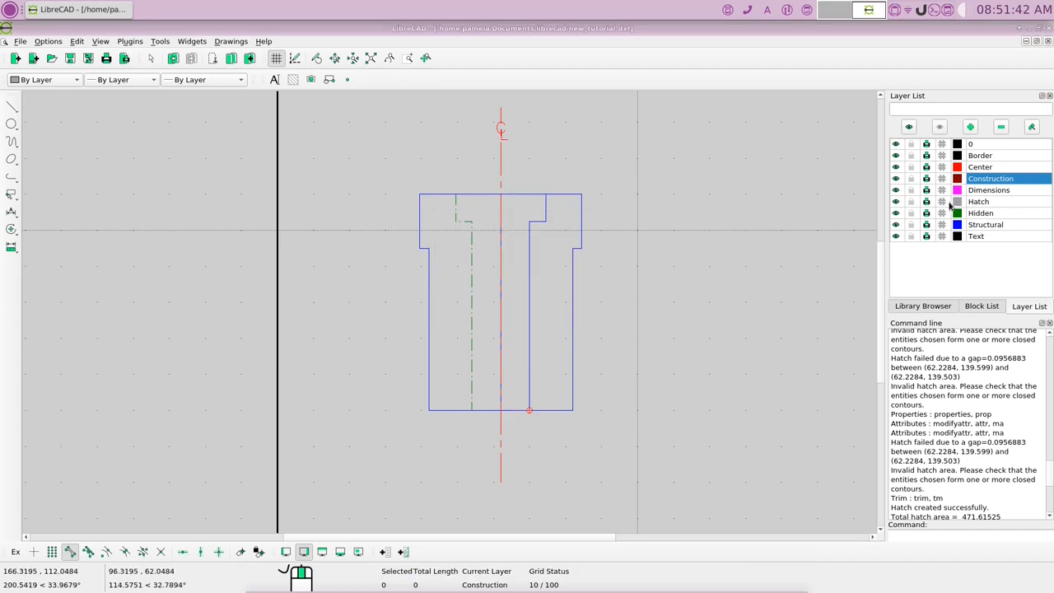
- On the Structural layer, draw a vertical line along the centerline between its intersections with the part's lower and upper edges
left_click(1001, 225)
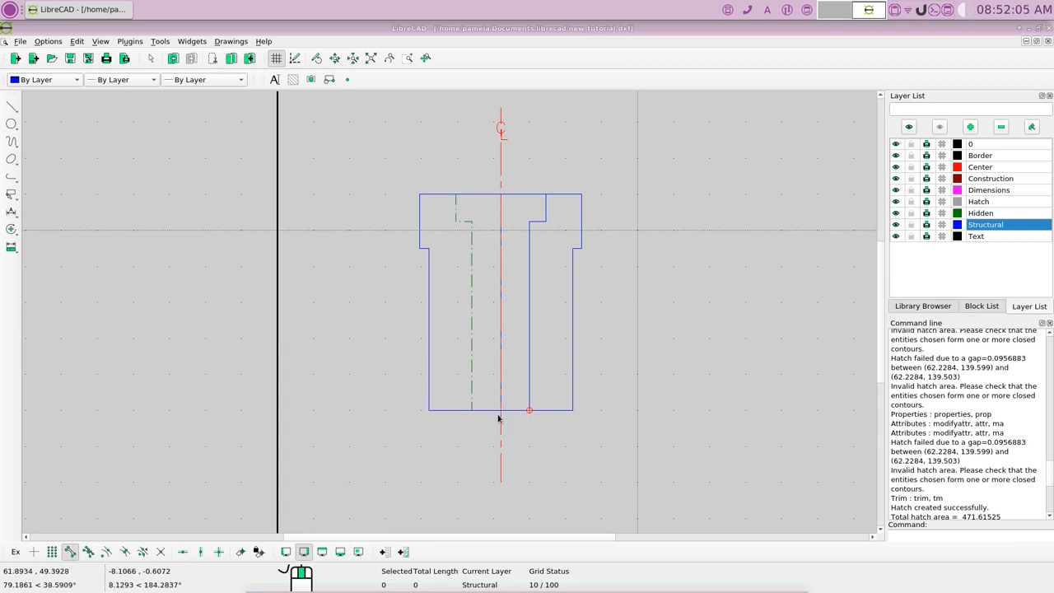
right_click(395, 442)
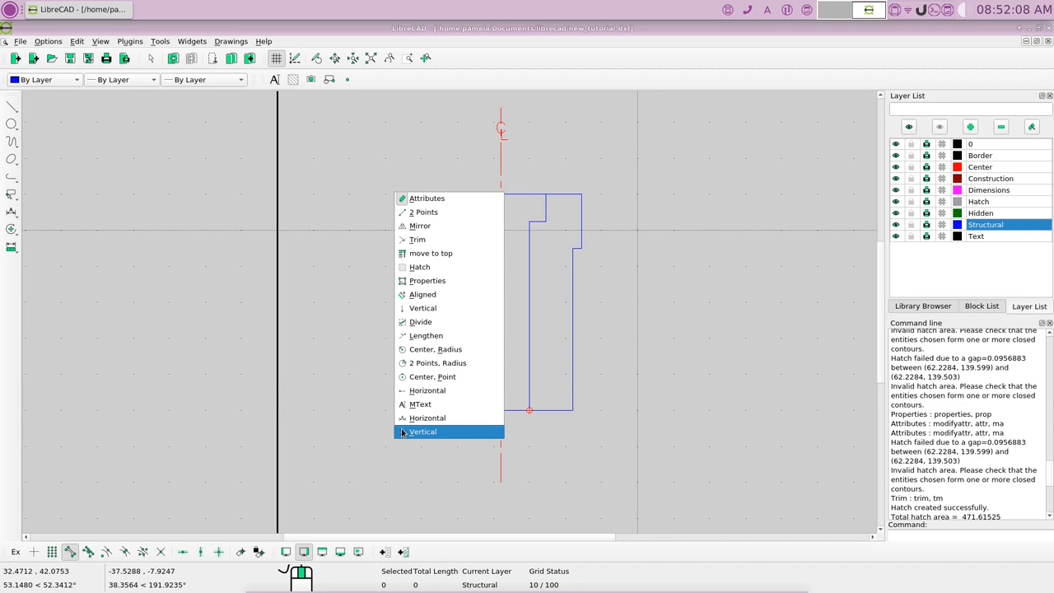
left_click(423, 225)
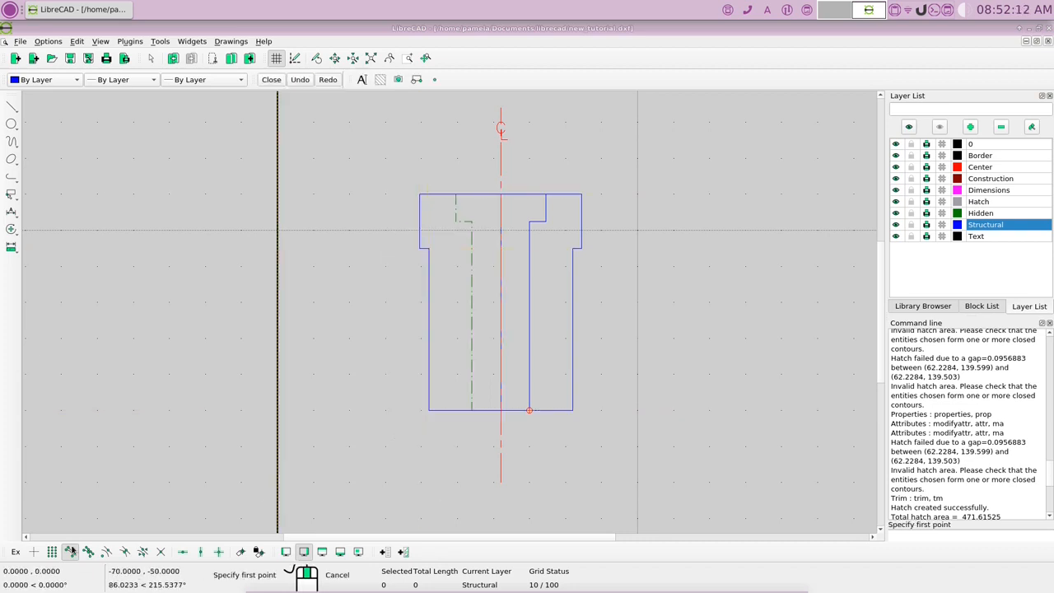
left_click(160, 552)
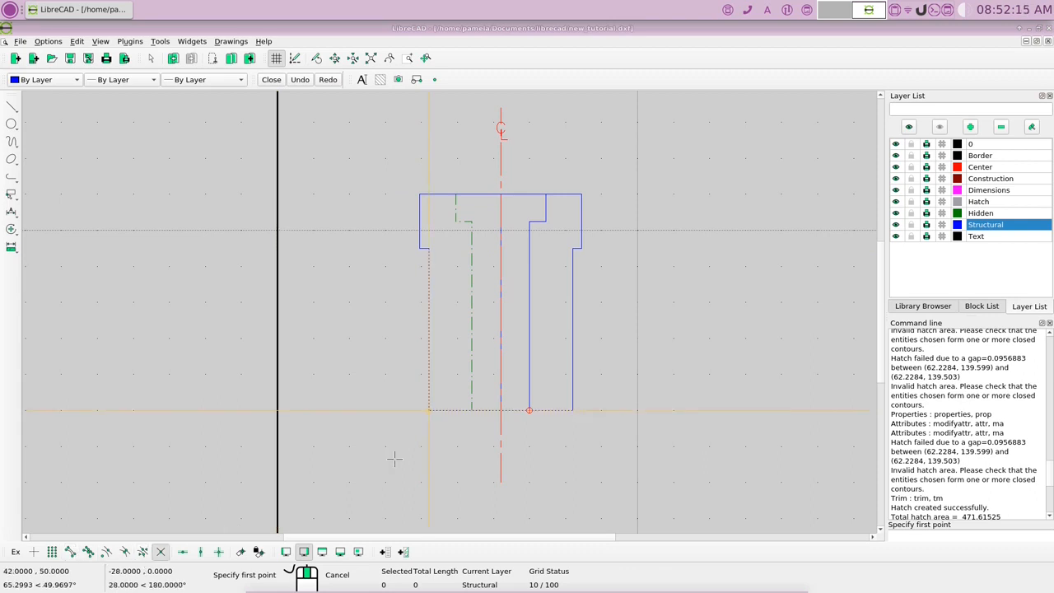
left_click(500, 410)
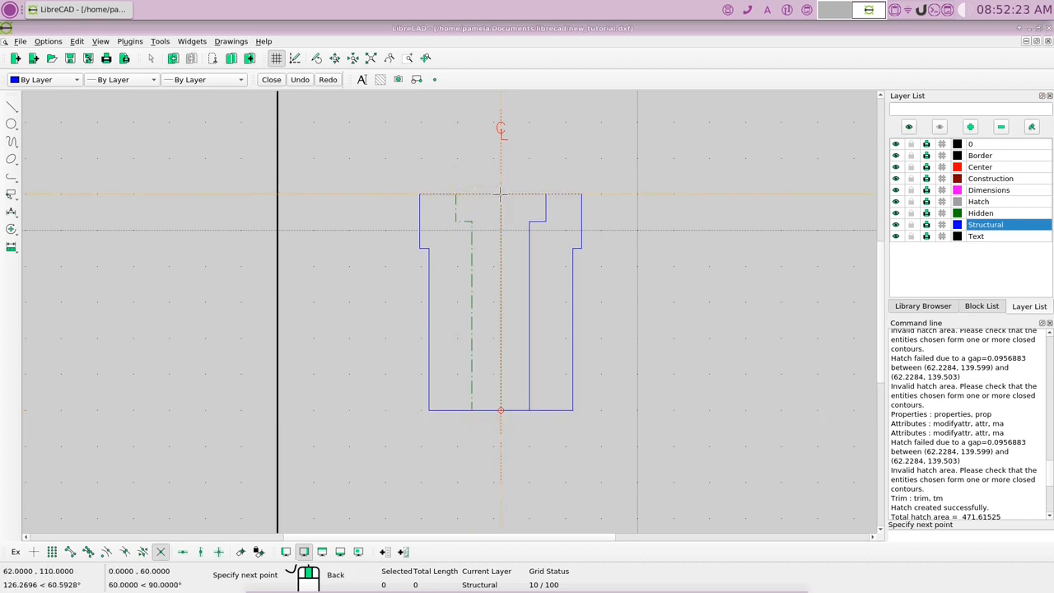
left_click(500, 195)
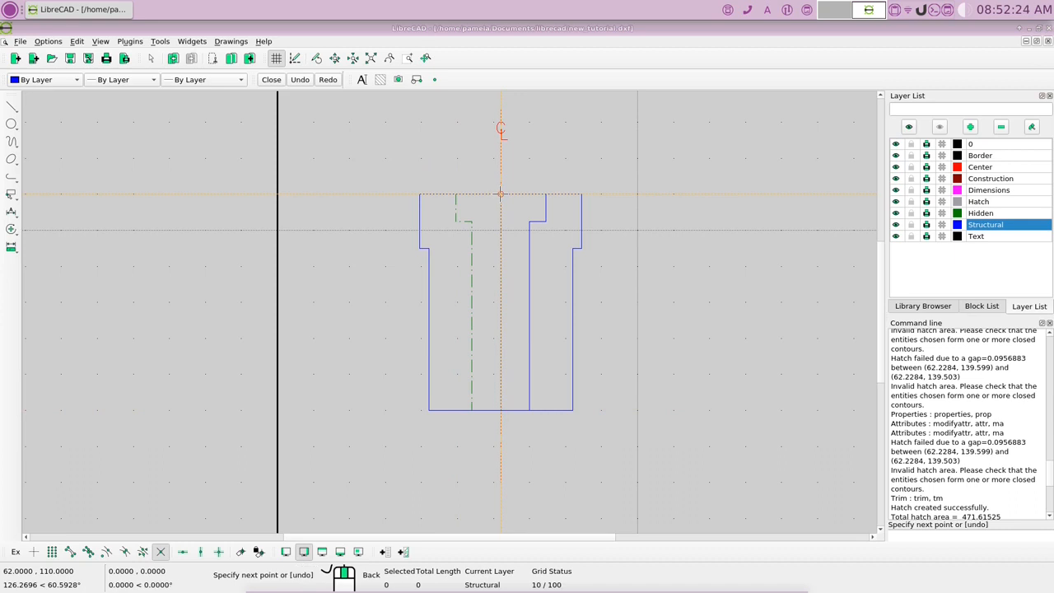
right_click(500, 194)
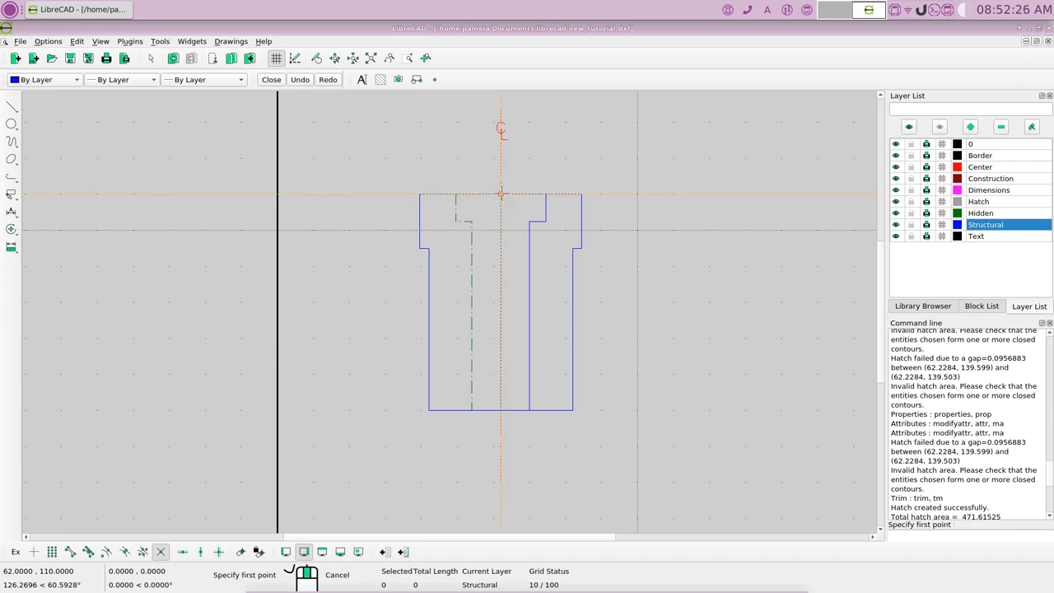
right_click(500, 194)
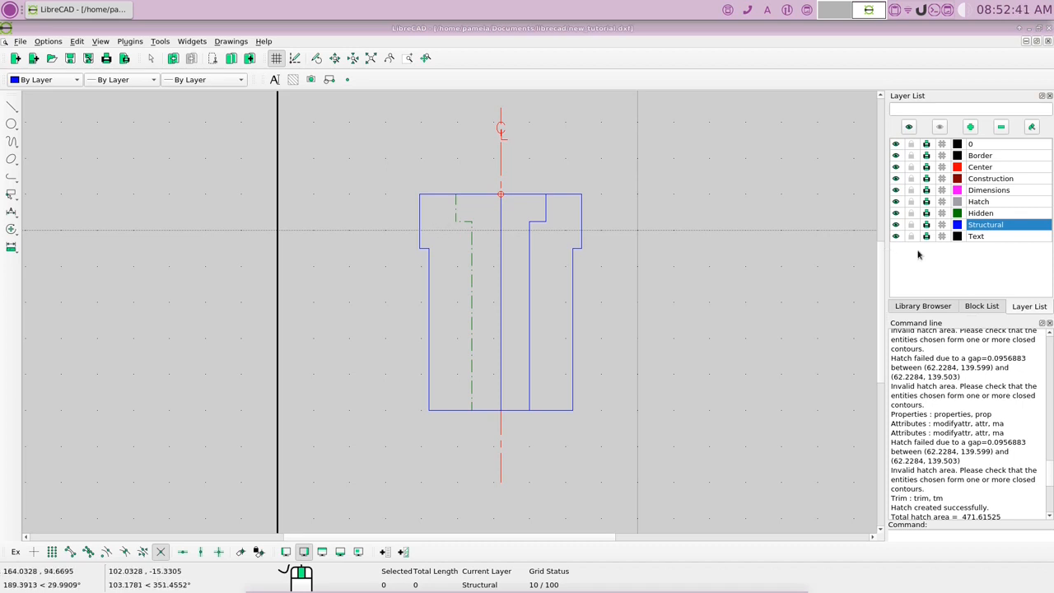
- Make Hidden the active layer and lengthen the left counterbore floor line by 8 towards the centerline
left_click(994, 213)
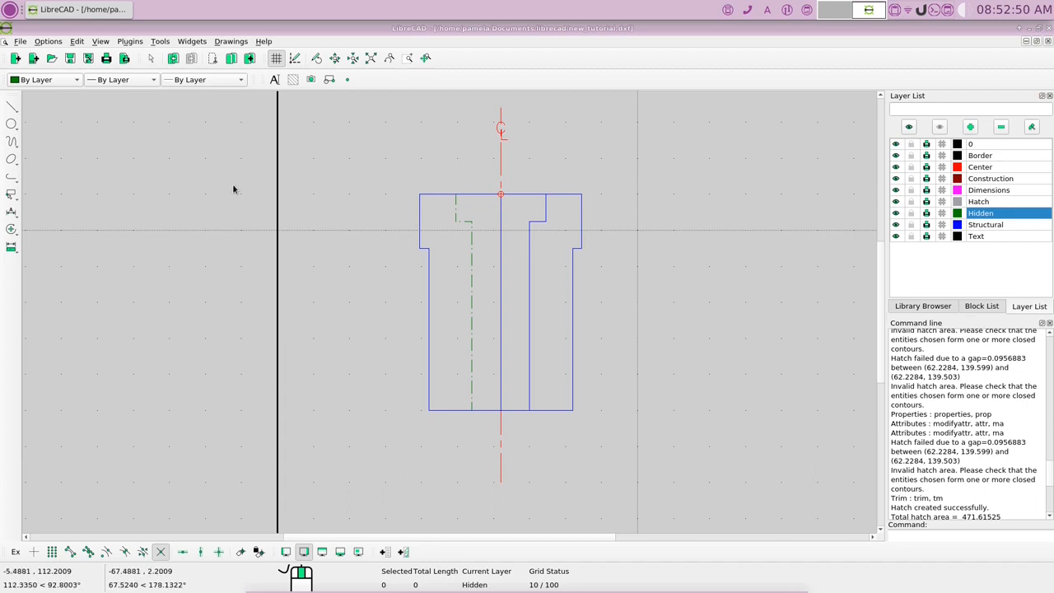
left_click(11, 230)
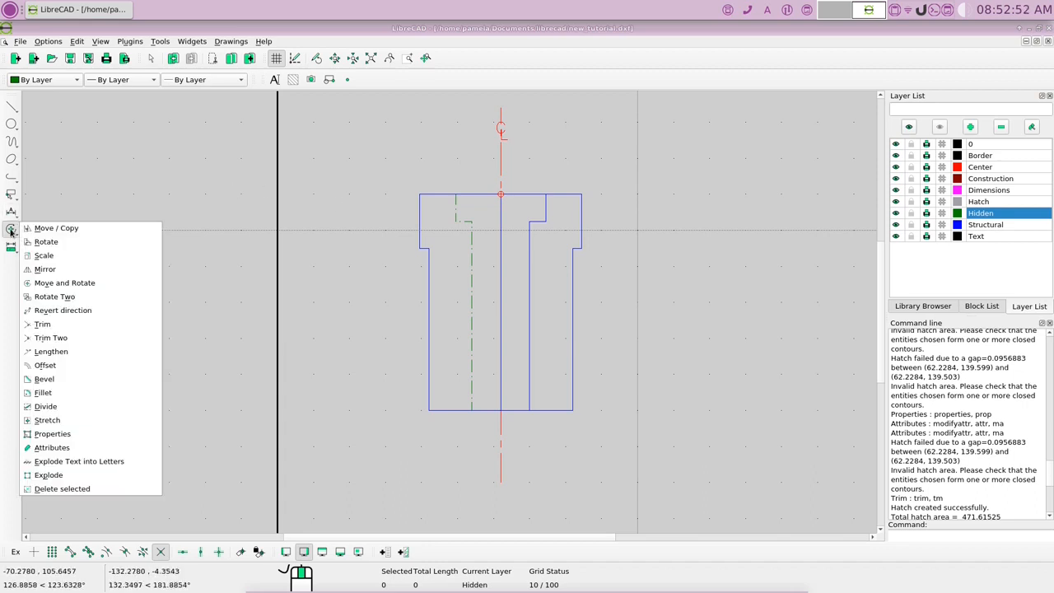
left_click(67, 353)
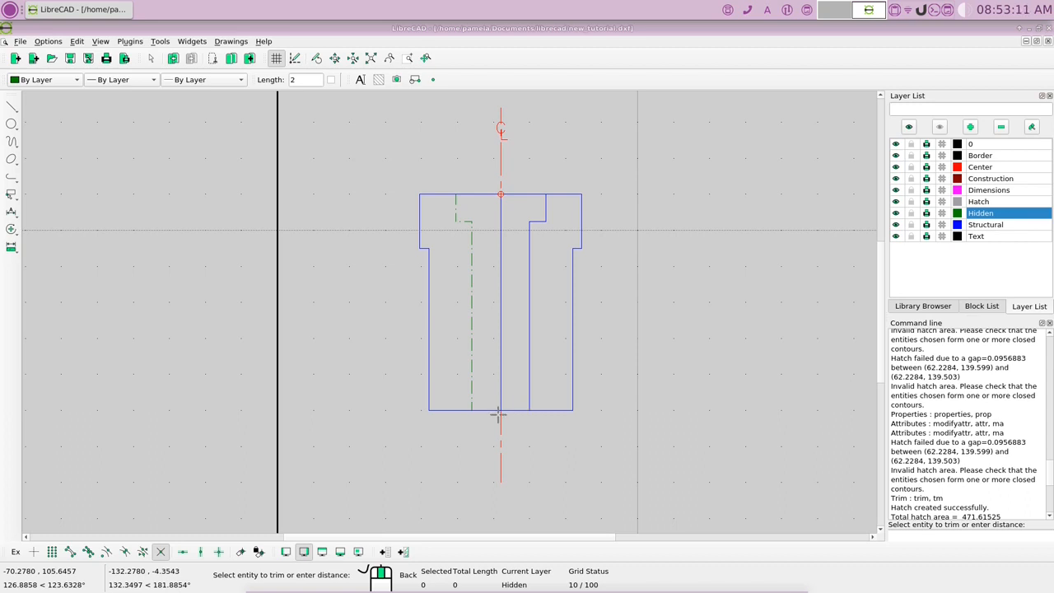
double_click(303, 79)
type("8")
key("Return")
left_click(465, 219)
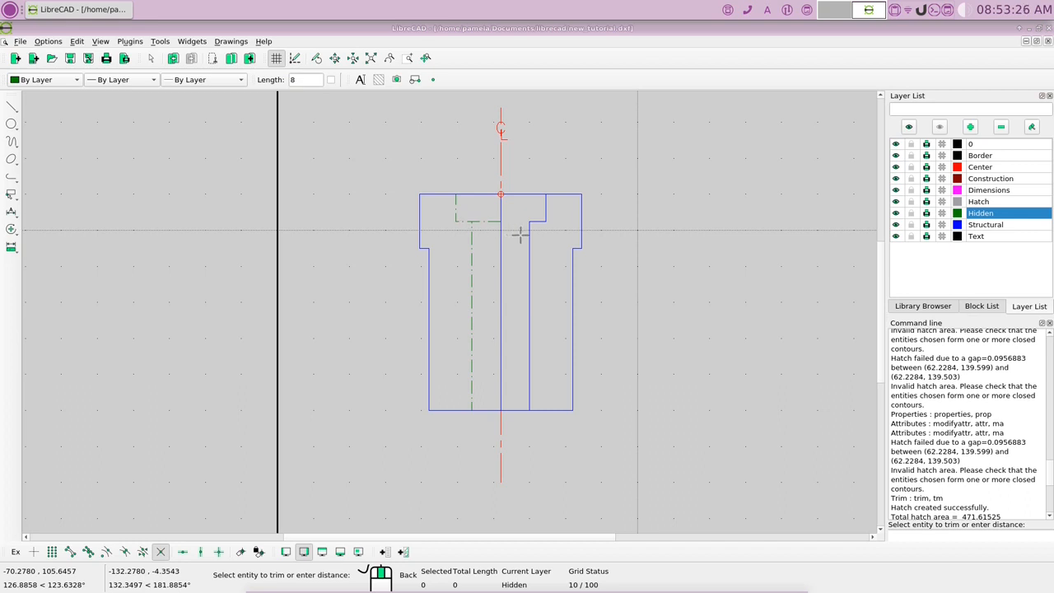
- Make Structural the active layer and lengthen the left flange's lower edge by 20 towards the centerline
right_click(566, 239)
right_click(645, 245)
key("Escape")
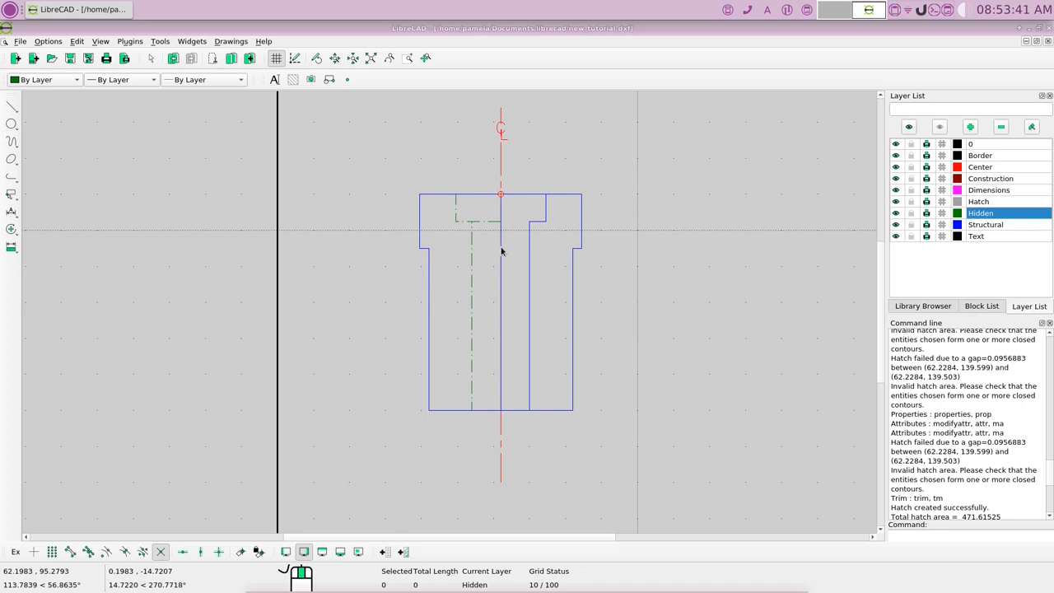
left_click(999, 225)
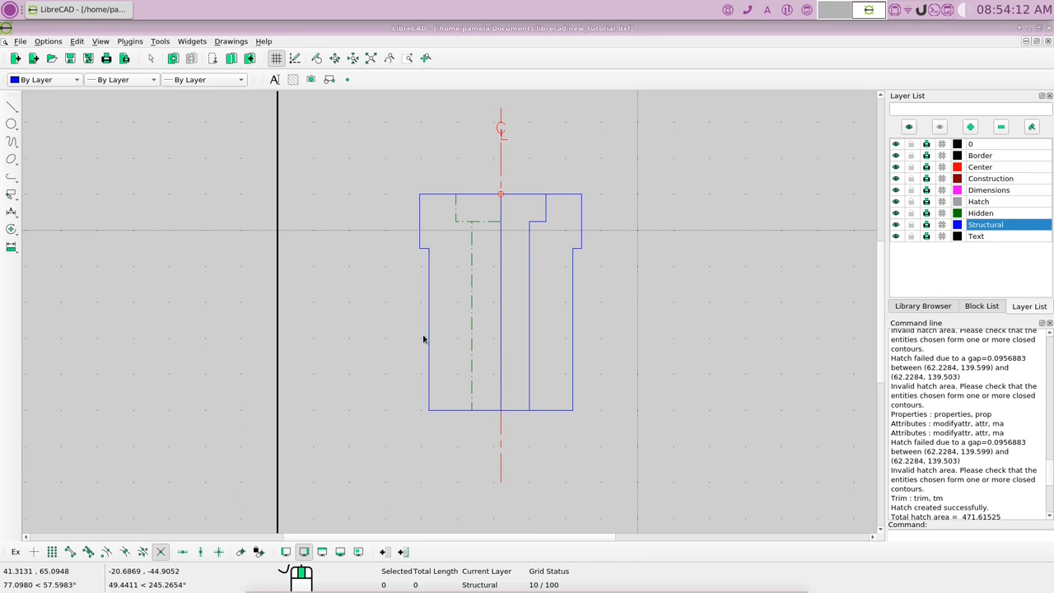
right_click(339, 239)
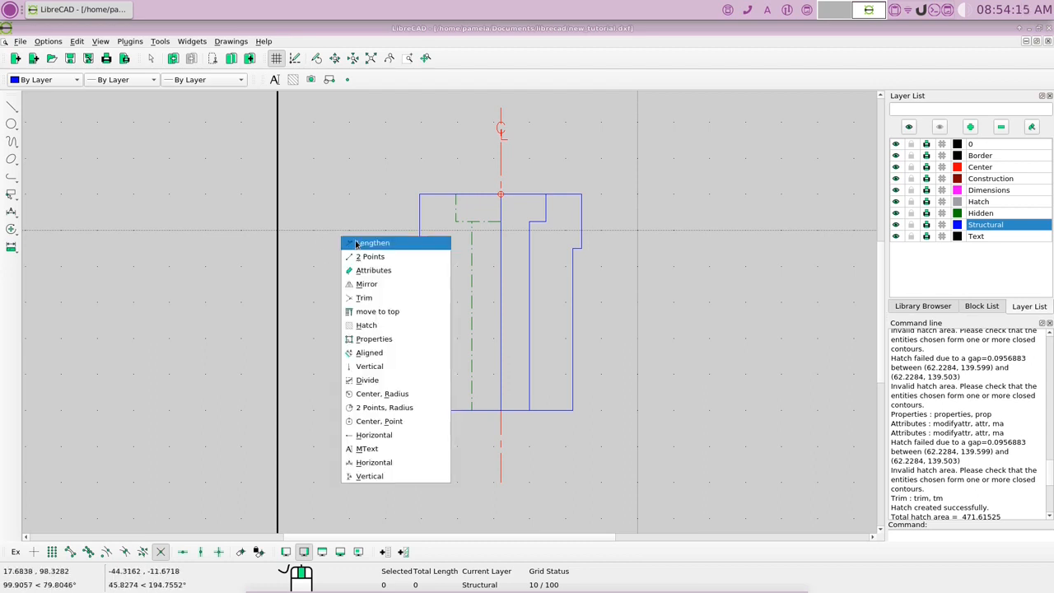
left_click(368, 243)
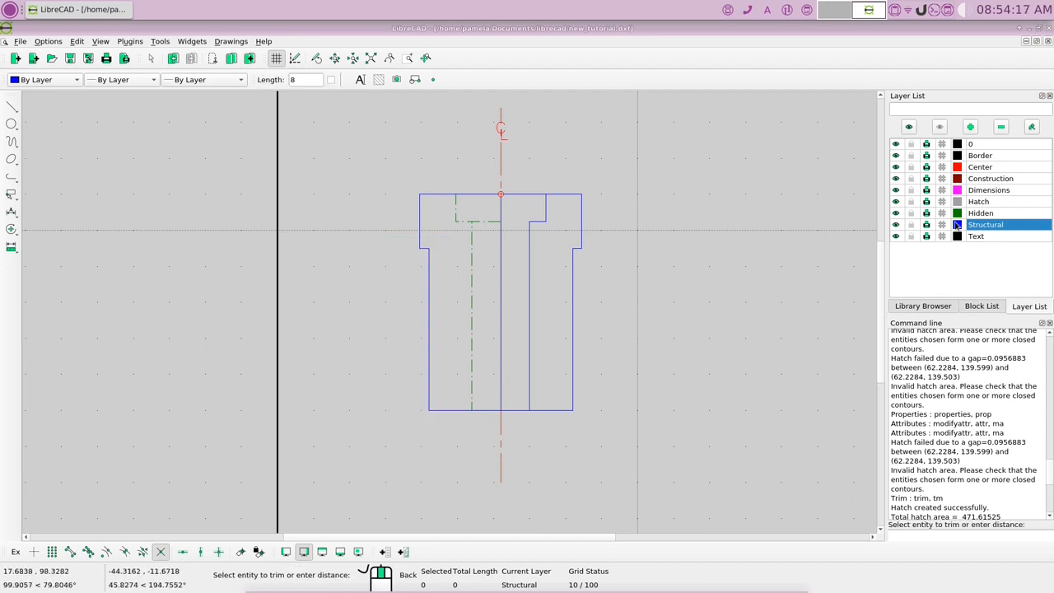
left_click(298, 79)
double_click(296, 79)
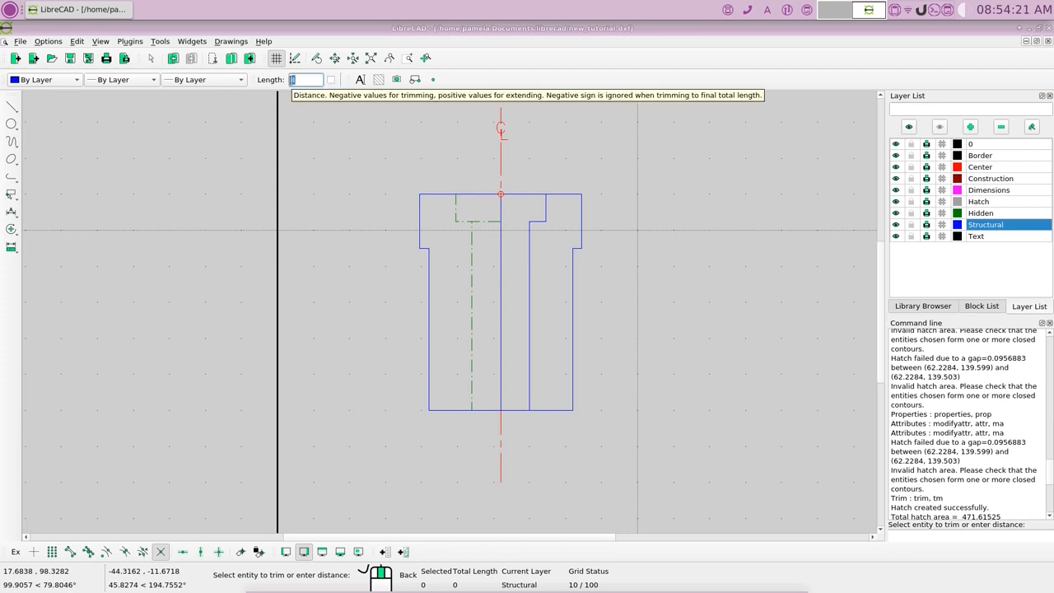
type("2")
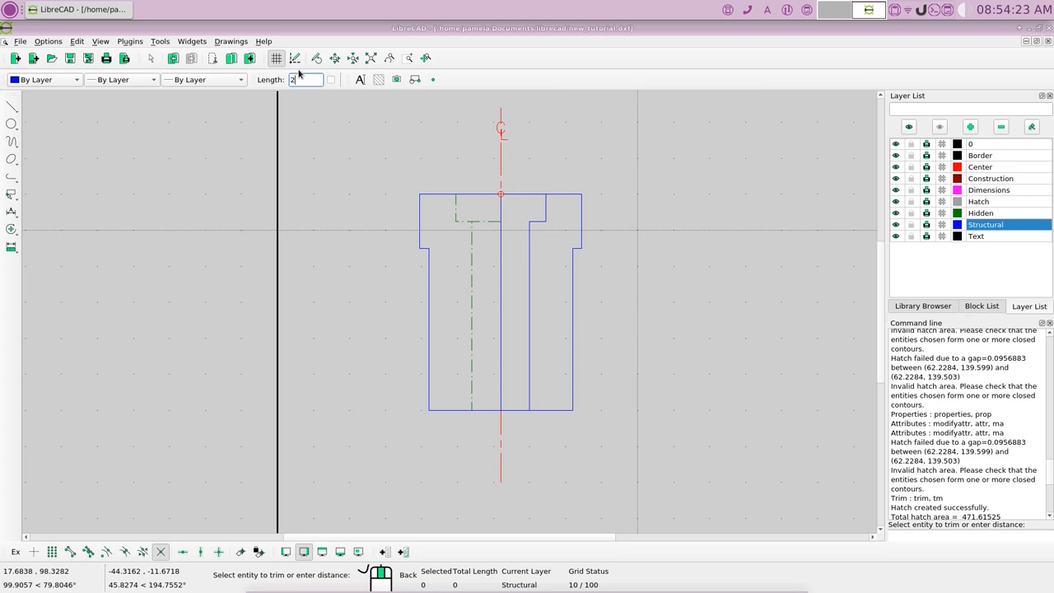
type("0")
left_click(426, 247)
right_click(425, 248)
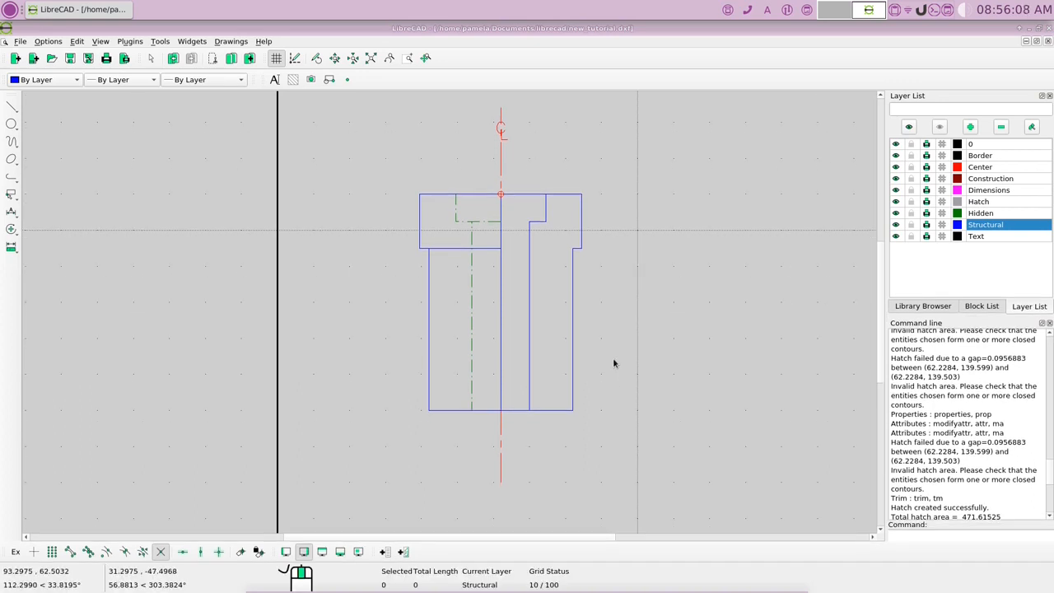
- Hatch the right half's closed wall outline on the Hatch layer with pattern ansi31, scale 0.5 and angle 0.0, and save the drawing
left_click(545, 212)
left_click(562, 195)
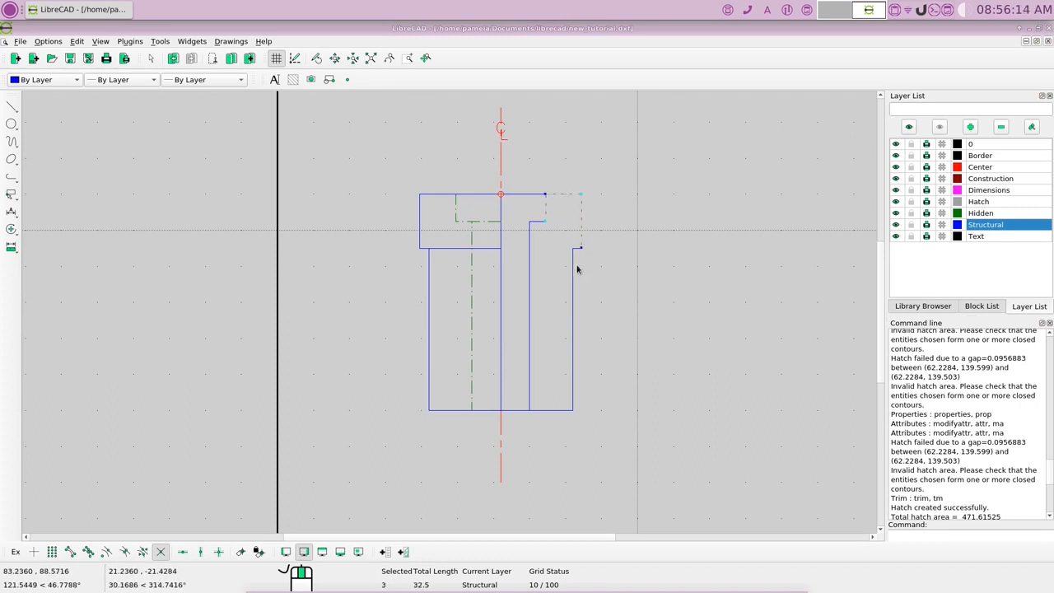
left_click(571, 248)
left_click(540, 223)
left_click(530, 264)
left_click(551, 412)
left_click(573, 383)
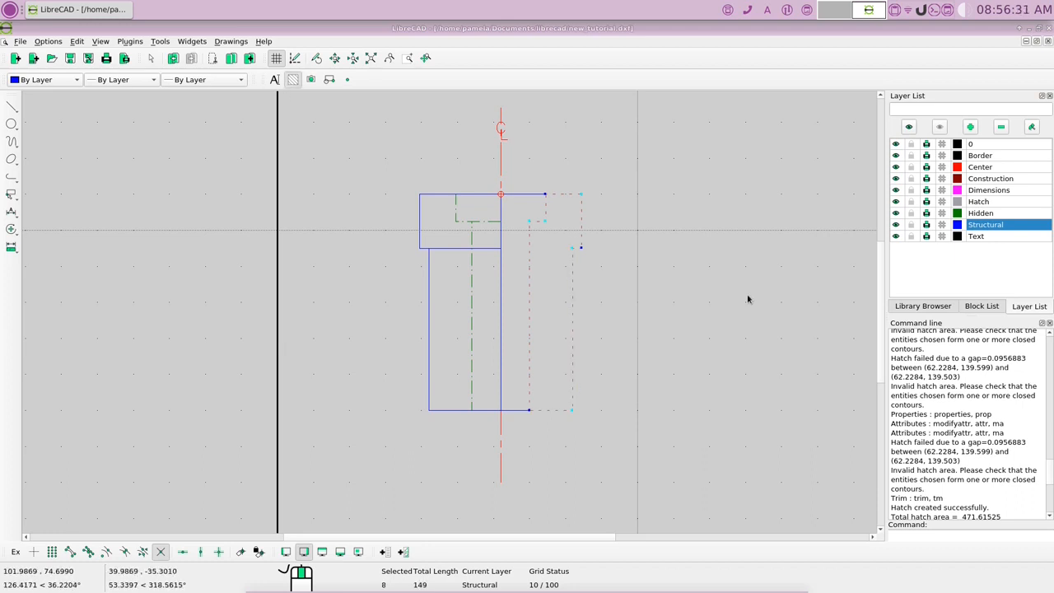
left_click(982, 201)
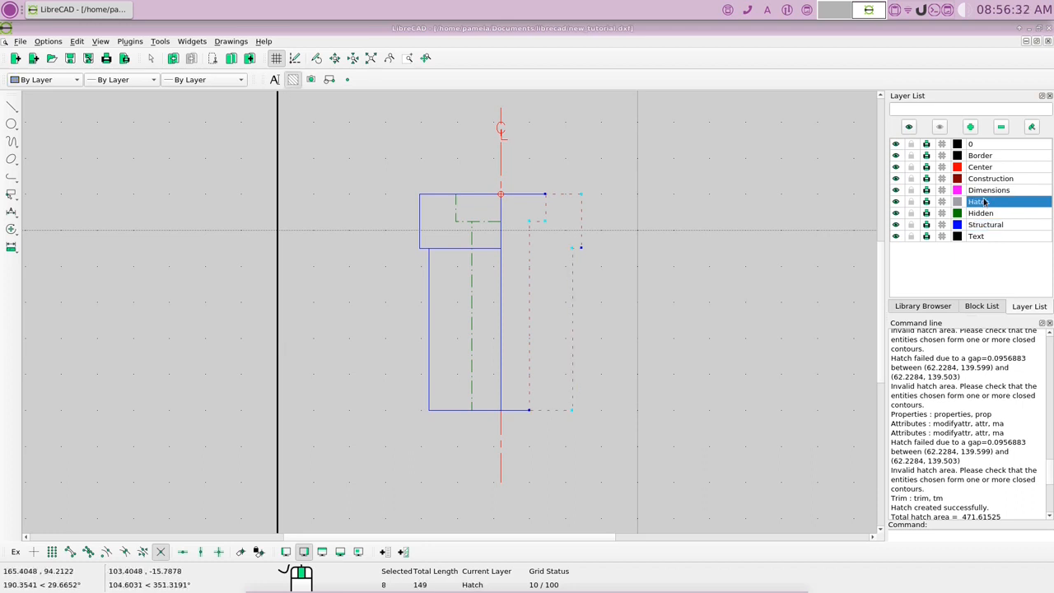
left_click(293, 80)
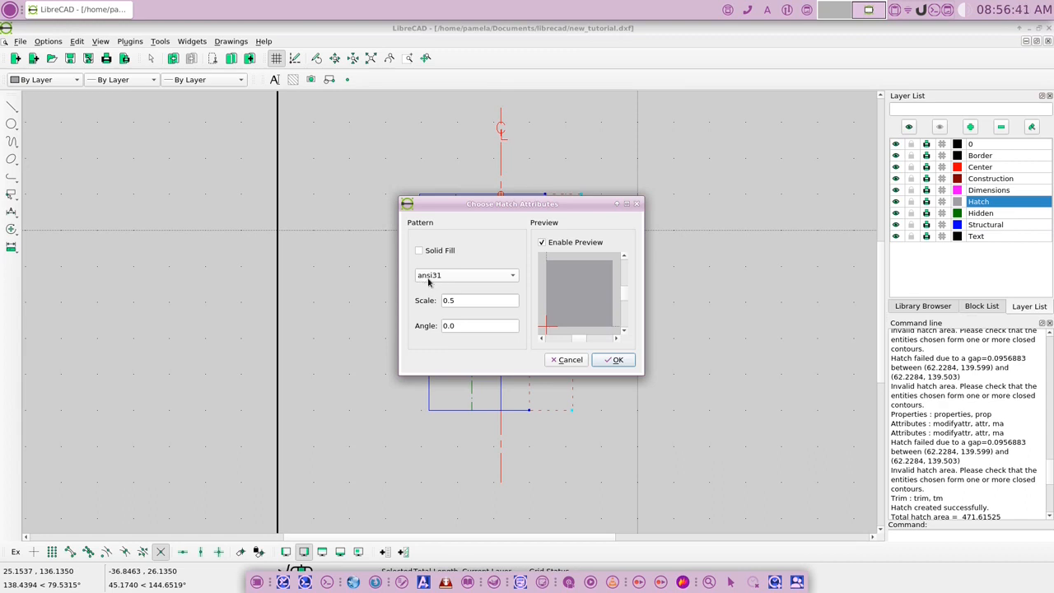
left_click(619, 361)
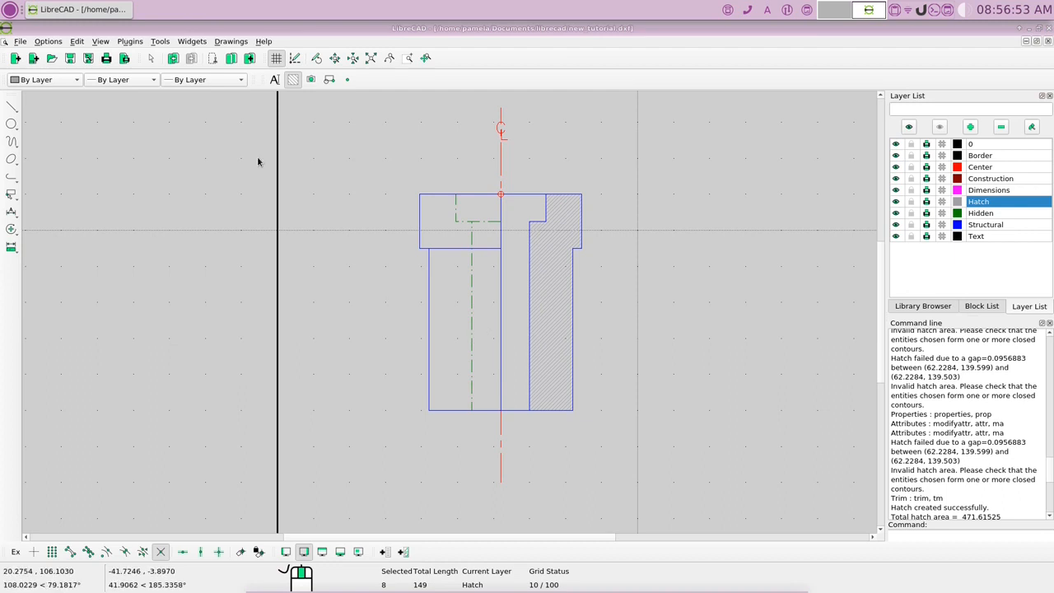
left_click(70, 58)
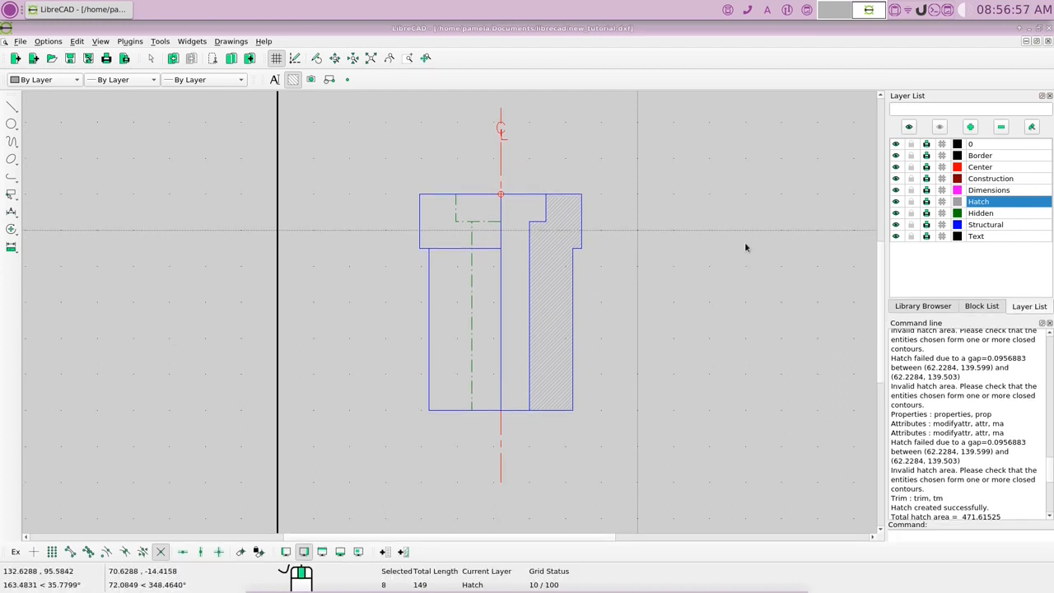
- On the Dimensions layer, add a horizontal dimension between the flange's two upper outer corners, snapped to endpoints and placed just above the part
left_click(990, 191)
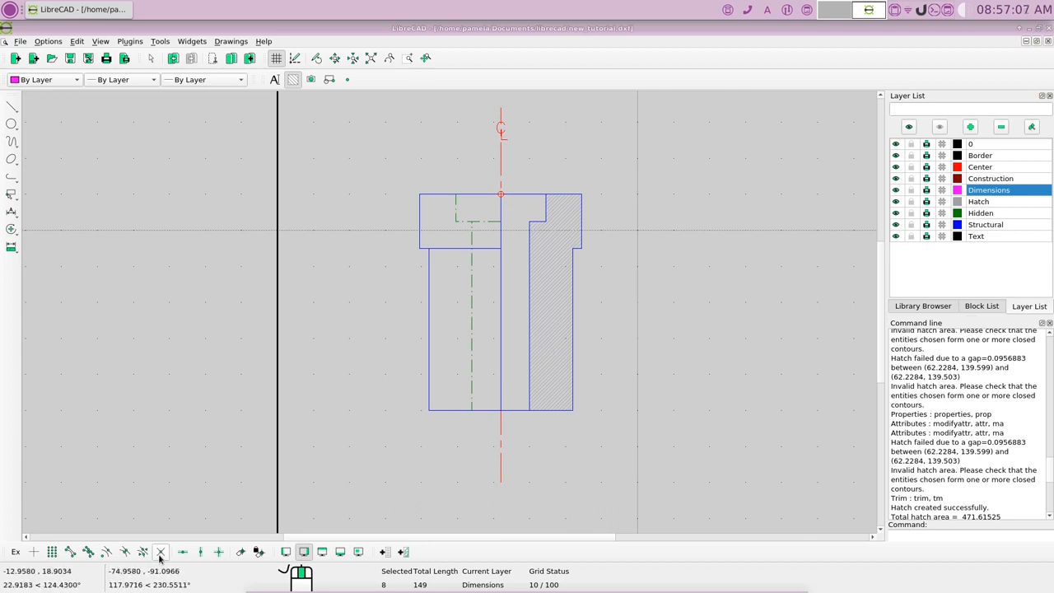
left_click(73, 552)
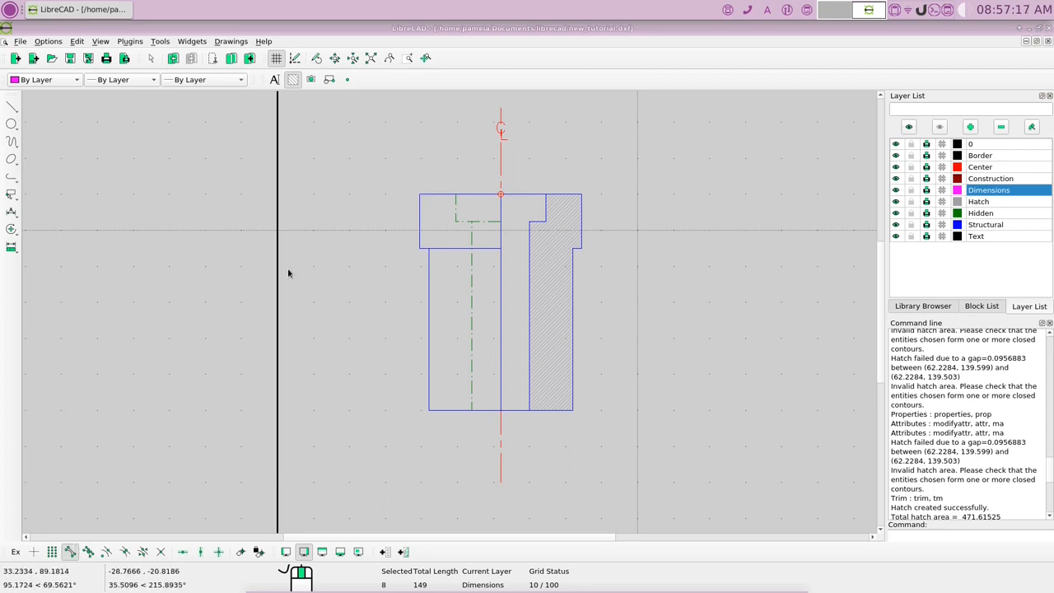
left_click(11, 212)
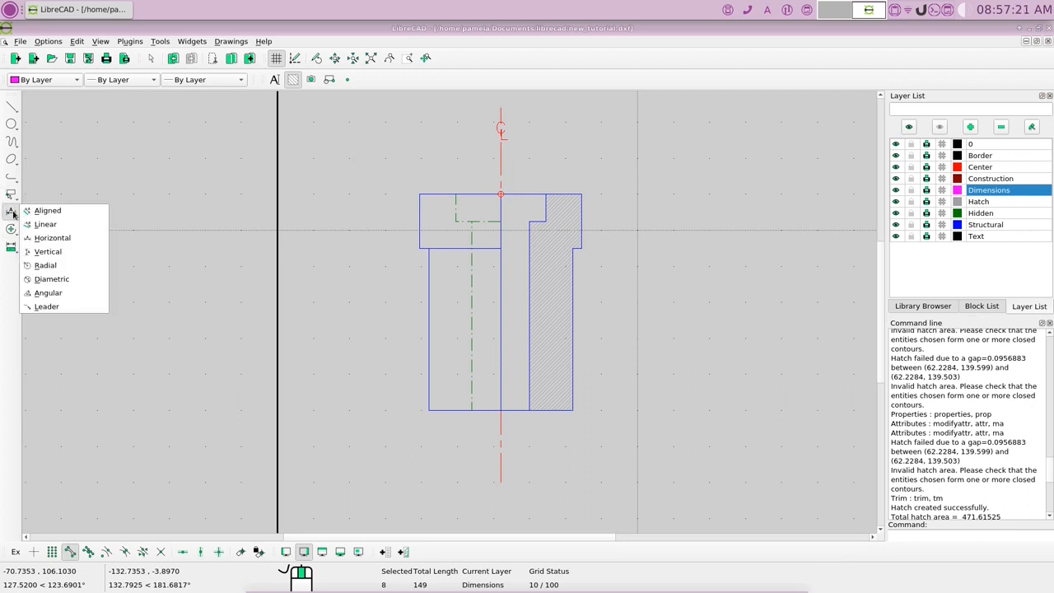
left_click(53, 238)
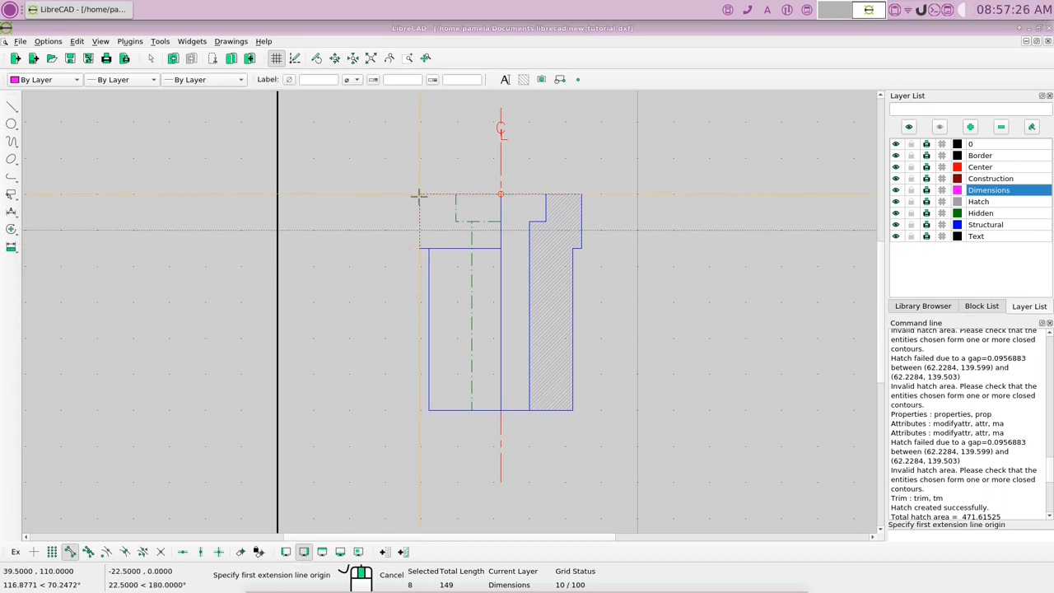
left_click(419, 195)
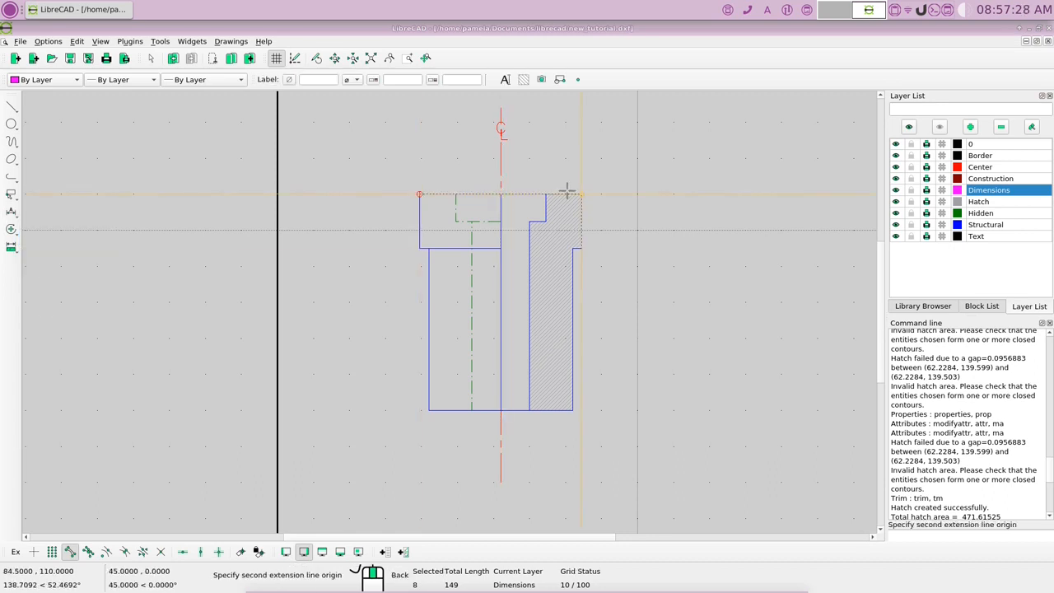
left_click(582, 194)
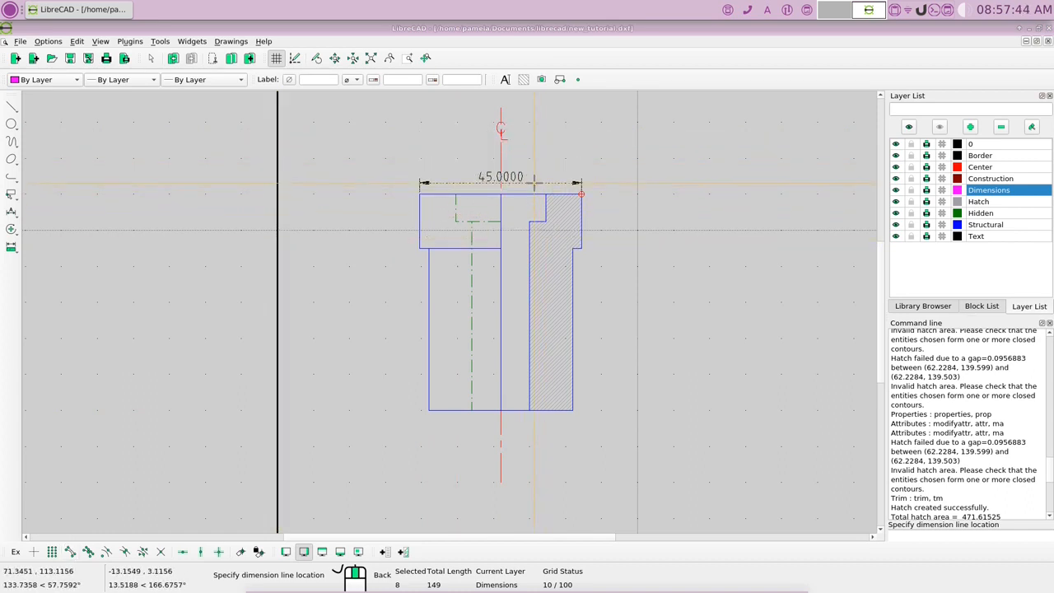
left_click(534, 182)
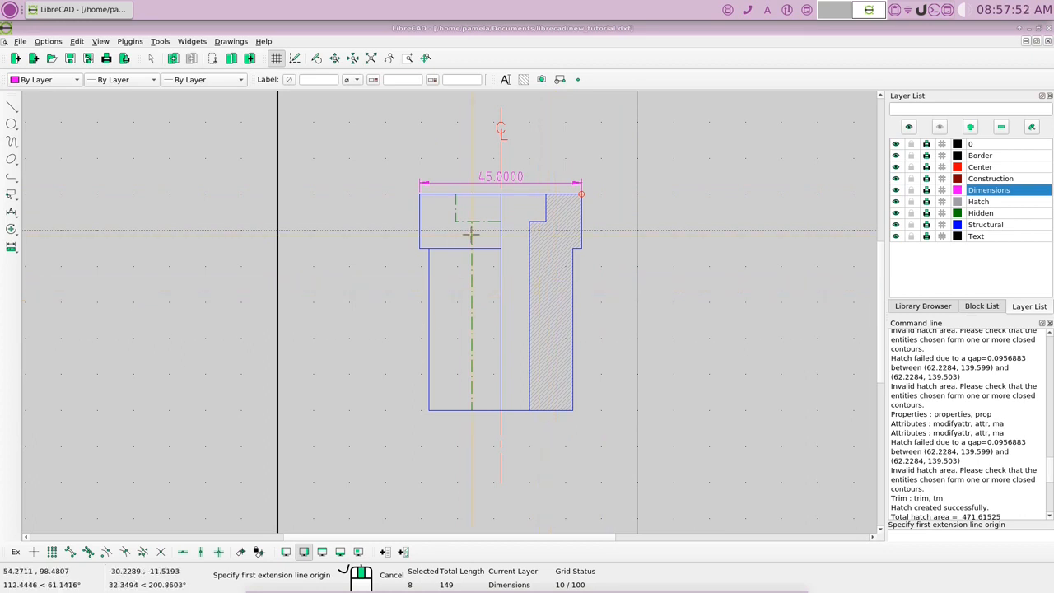
- Add a horizontal dimension from the left counterbore's lower outer corner to the centerline, placed just above the counterbore floor
left_click(69, 552)
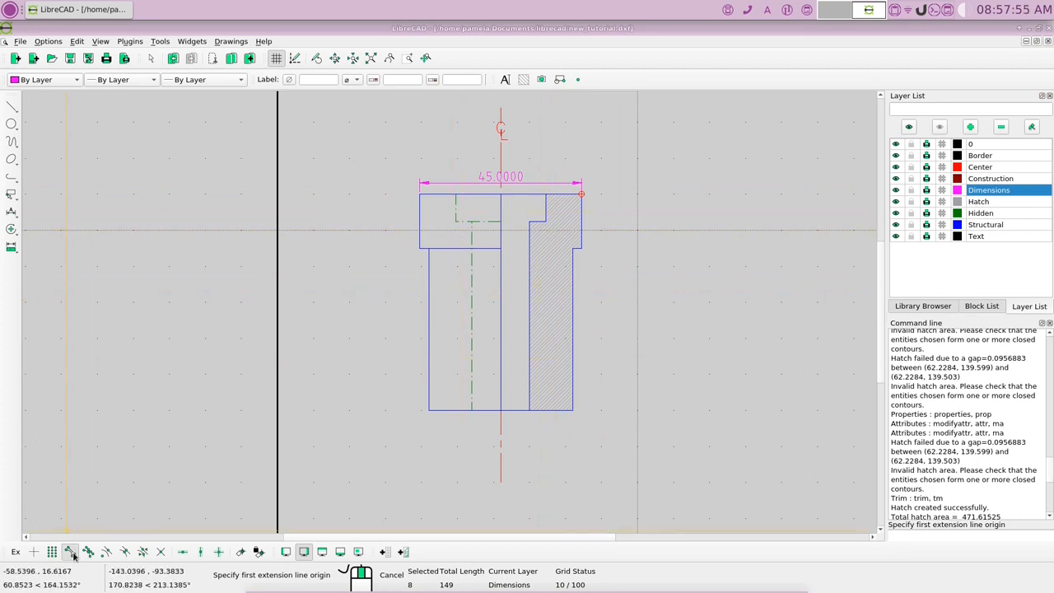
left_click(455, 221)
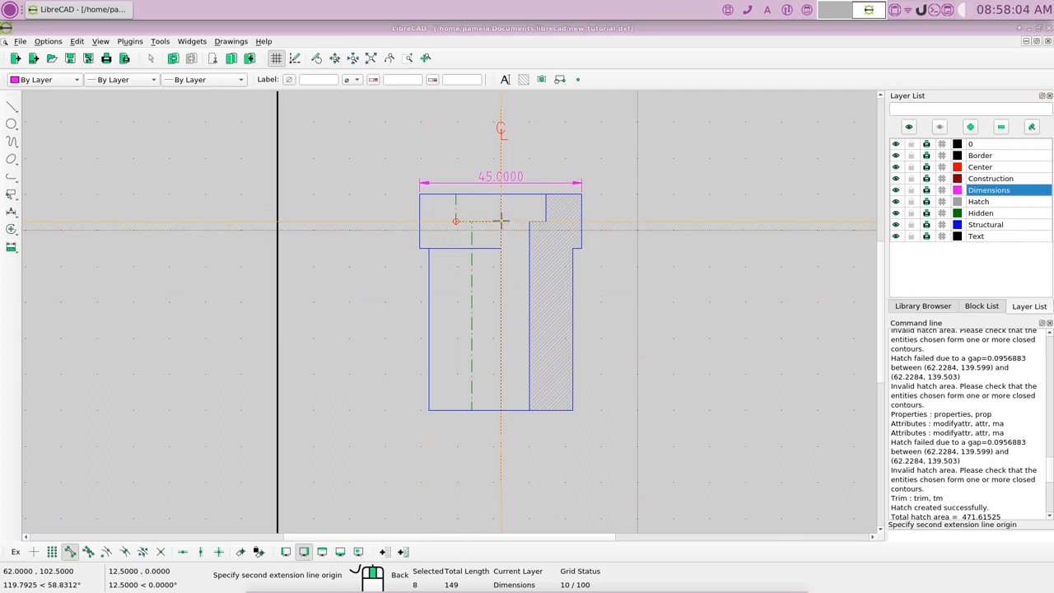
left_click(501, 220)
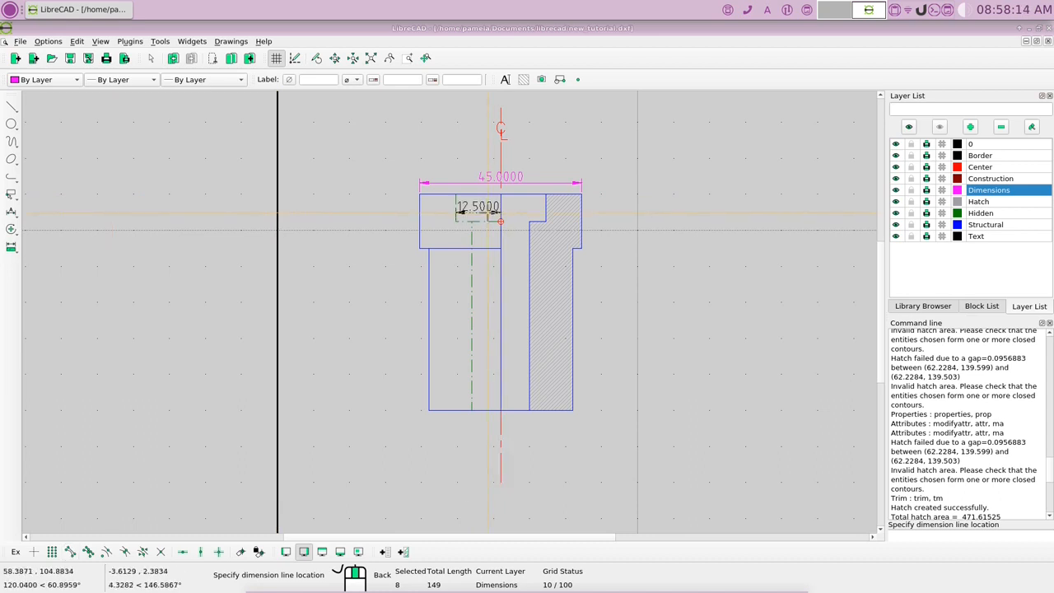
left_click(487, 214)
right_click(478, 220)
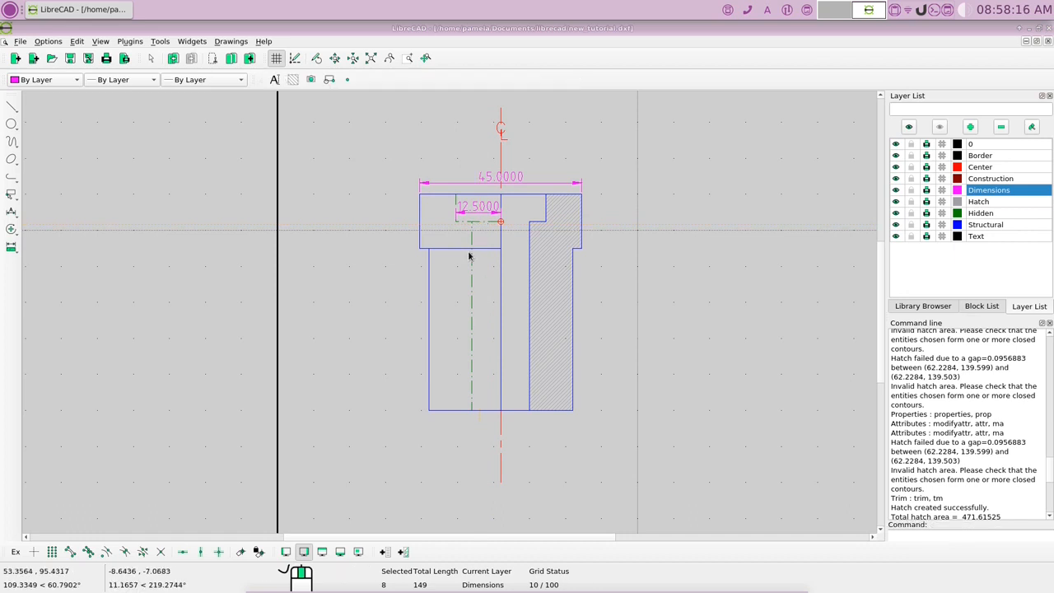
- Add a horizontal dimension from the flange's lower left corner to the centerline, placed just above the flange's lower edge
right_click(676, 297)
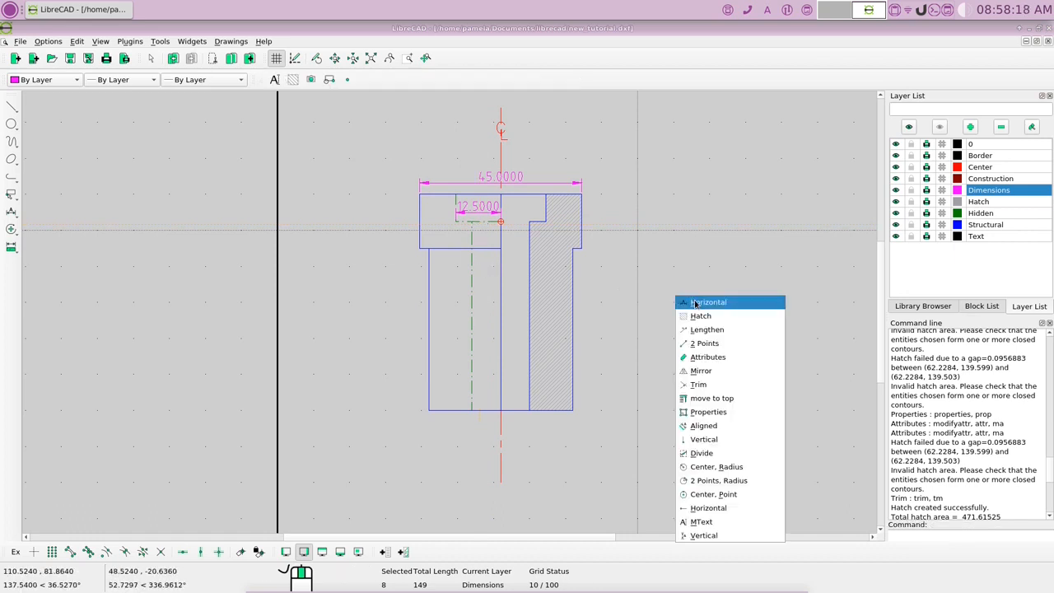
left_click(696, 304)
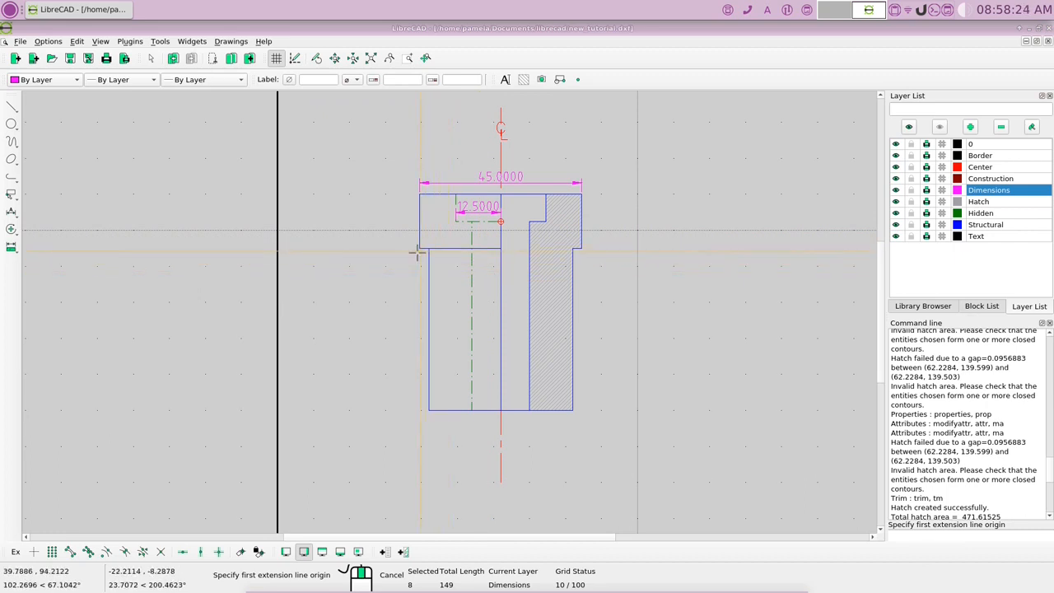
left_click(69, 551)
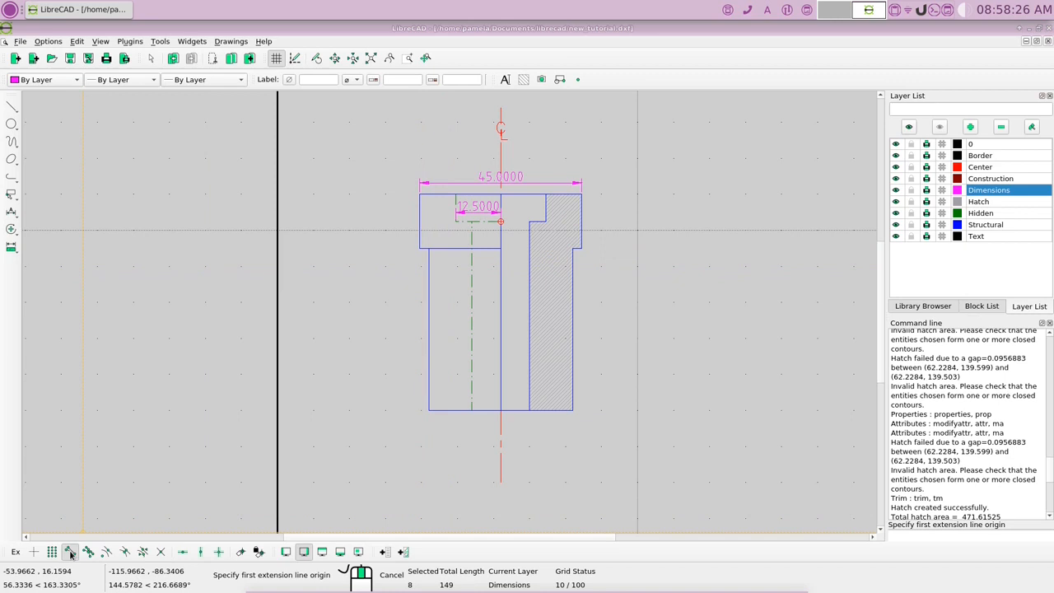
left_click(419, 247)
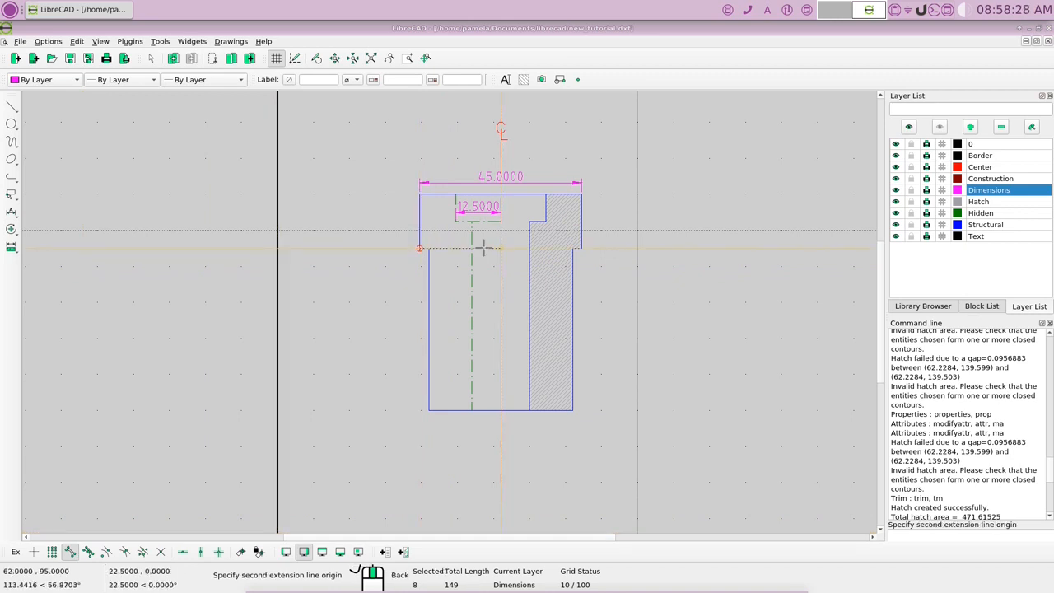
left_click(500, 247)
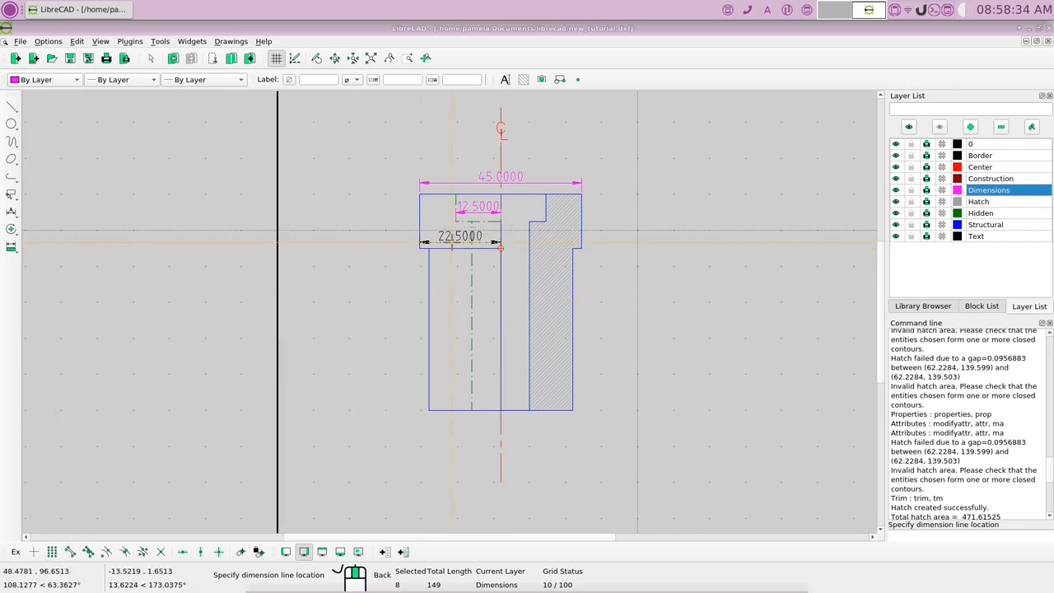
left_click(451, 240)
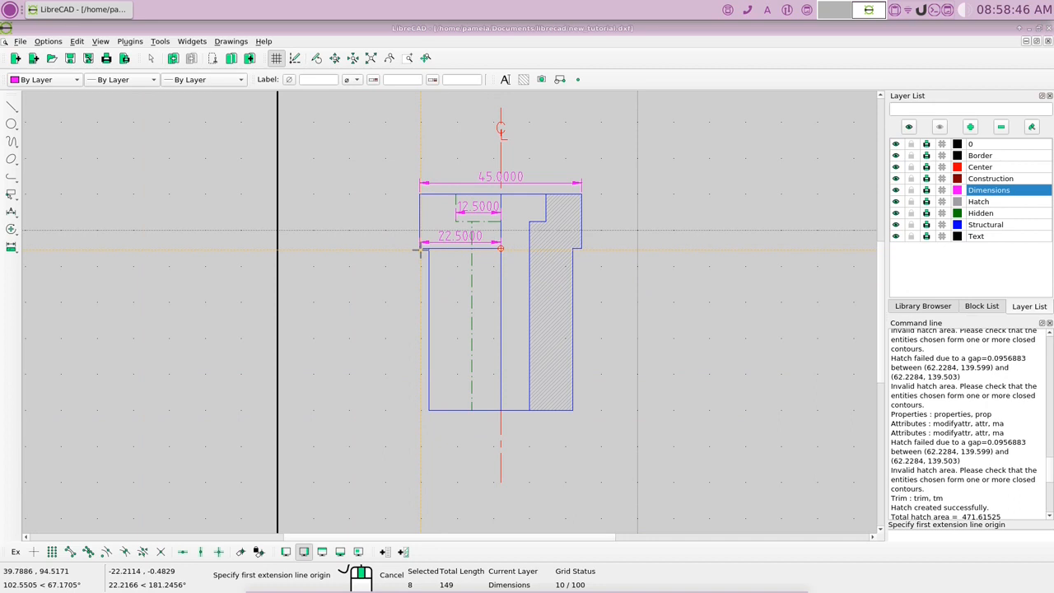
- Start a horizontal dimension of the left flange overhang, from the flange's lower outer corner to the body's upper left corner
left_click(70, 551)
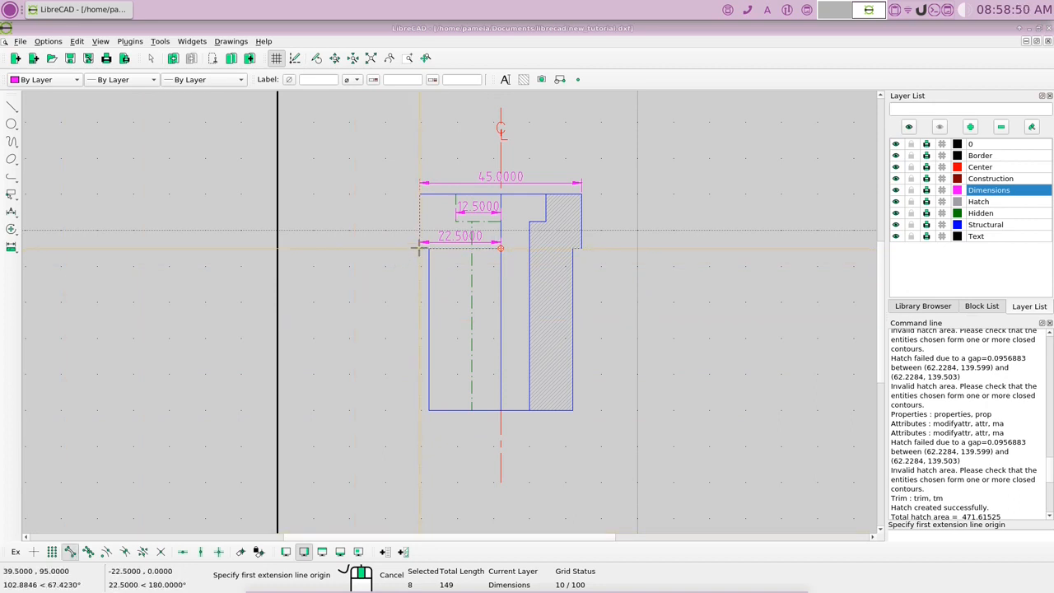
left_click(420, 248)
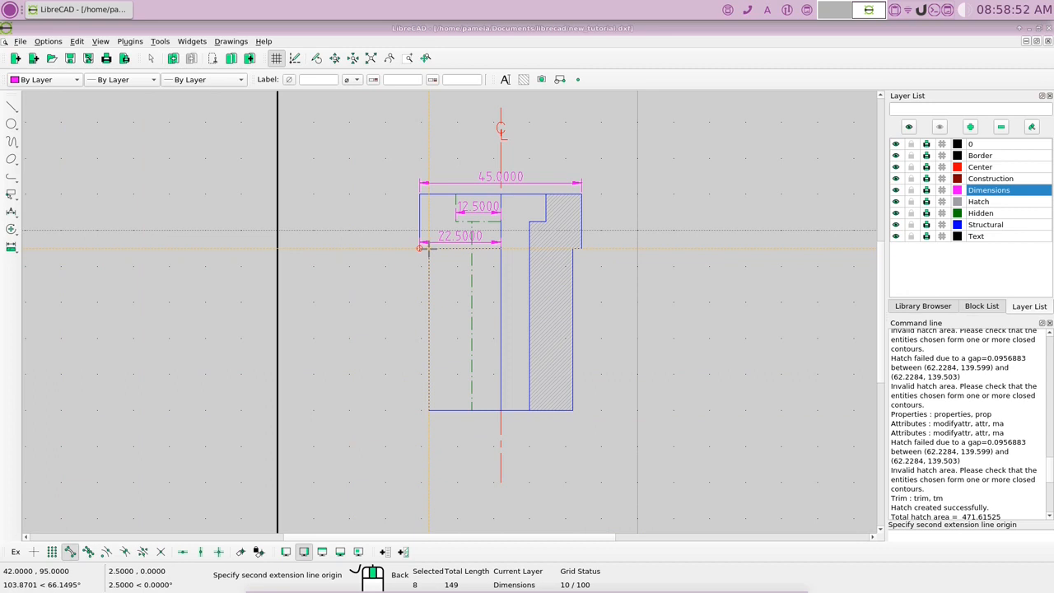
left_click(428, 248)
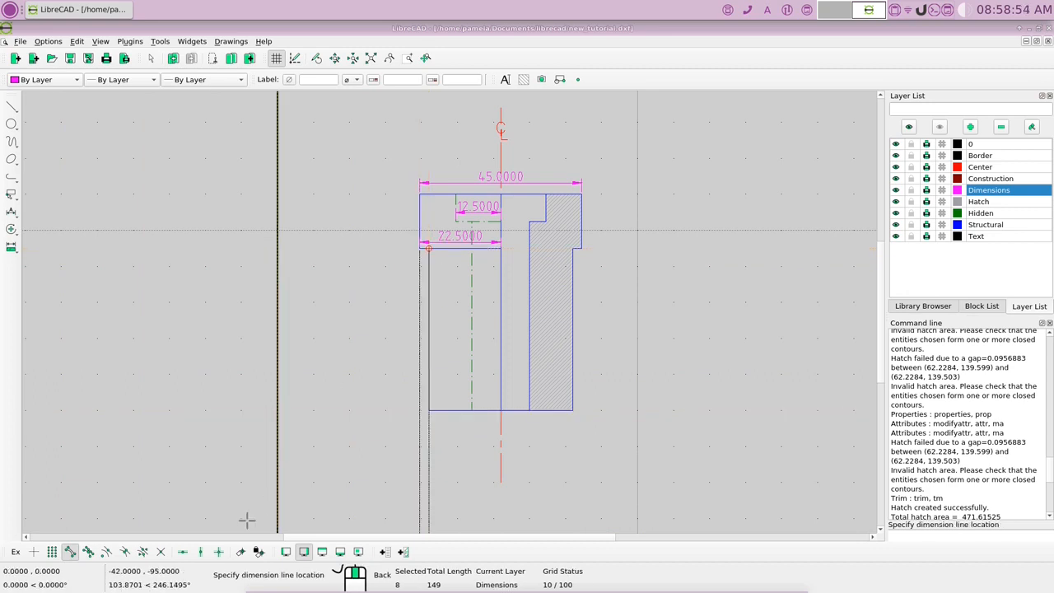
- Place the flange overhang dimension just below the flange, then dimension the counterbore step's width horizontally, with its line above the step
left_click(409, 266)
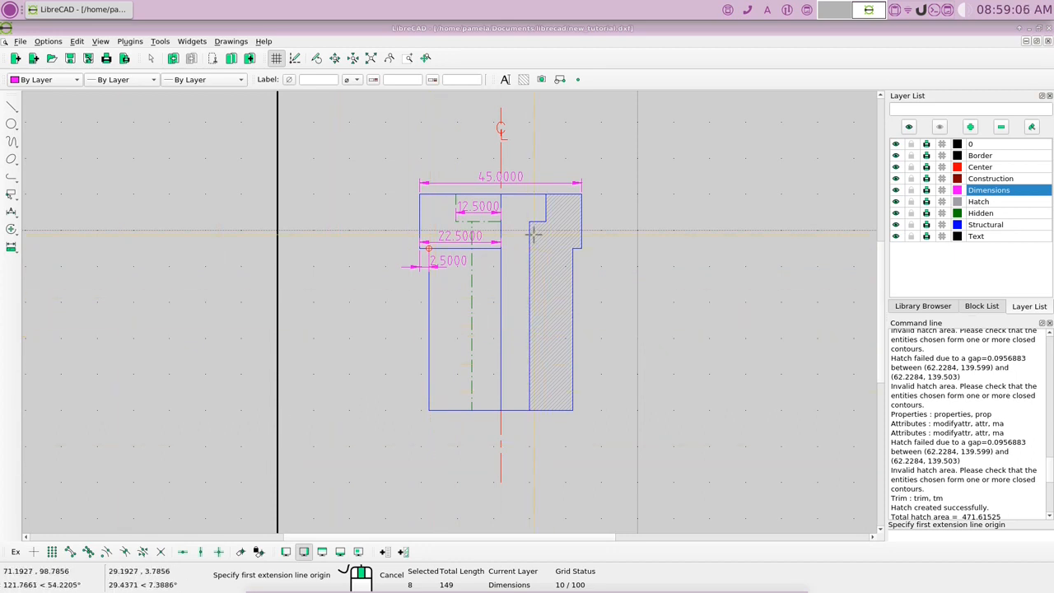
left_click(69, 551)
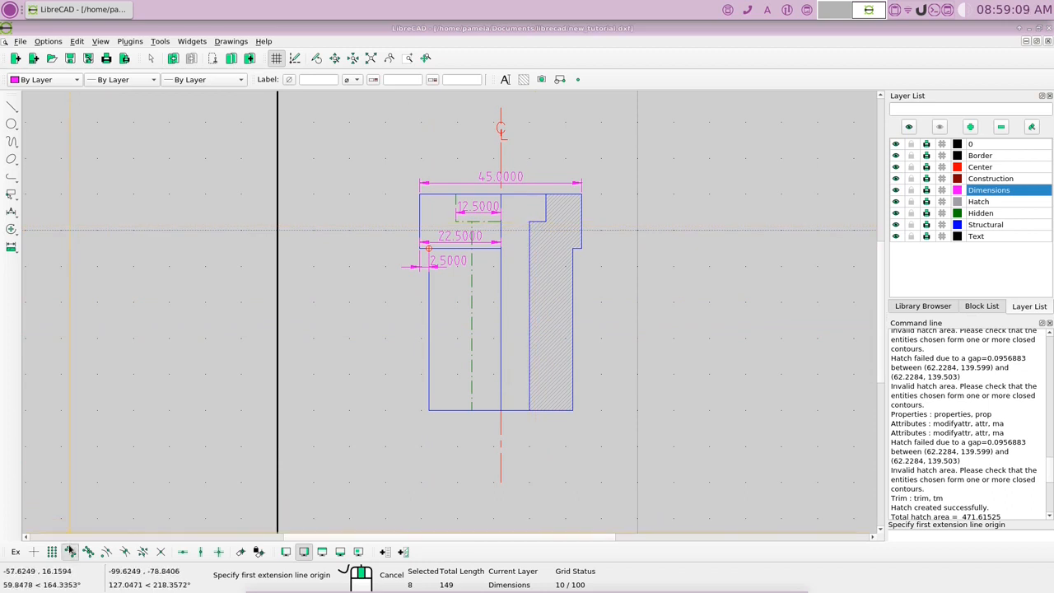
left_click(530, 221)
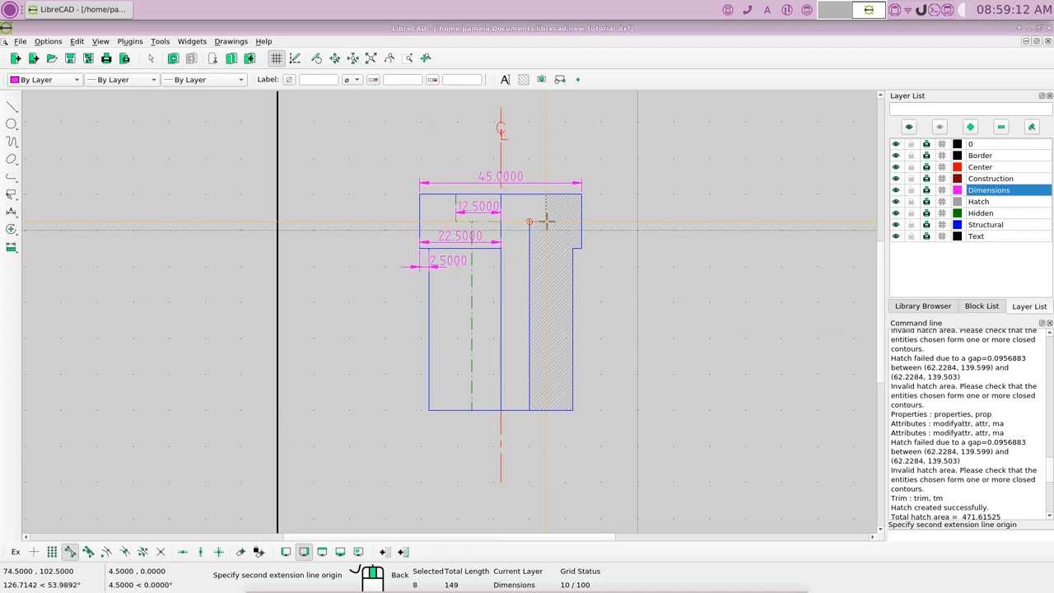
left_click(546, 222)
left_click(70, 552)
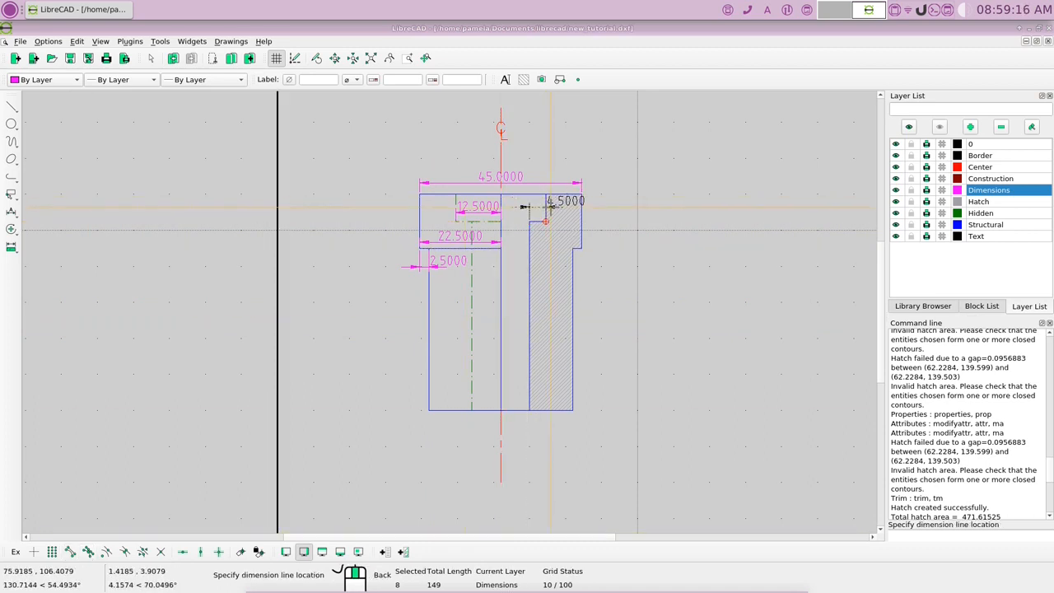
left_click(550, 210)
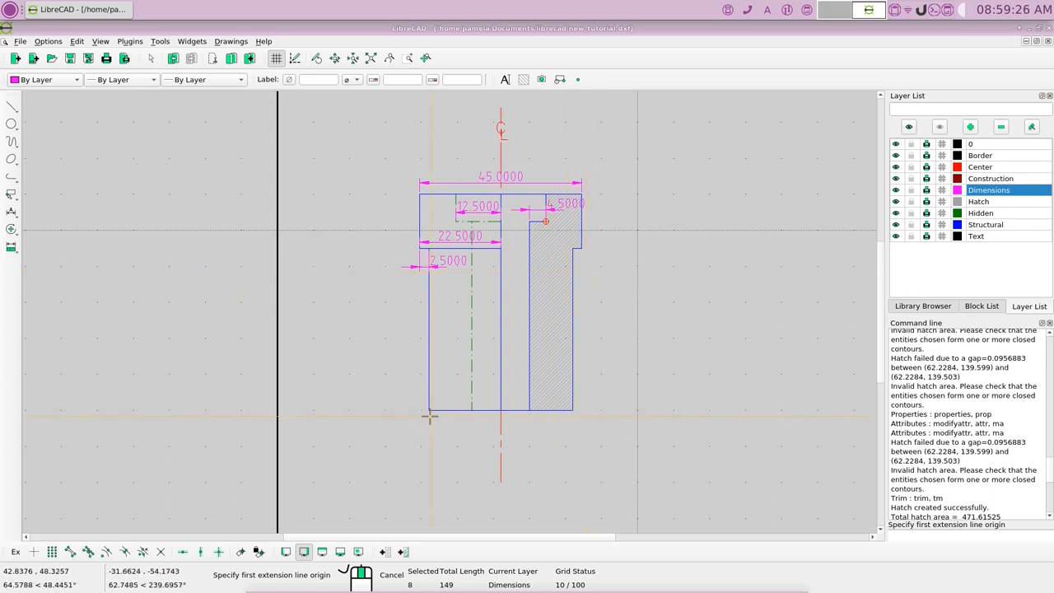
- Dimension the overall width of the body between its lower corners, placing the dimension line below the part
left_click(69, 553)
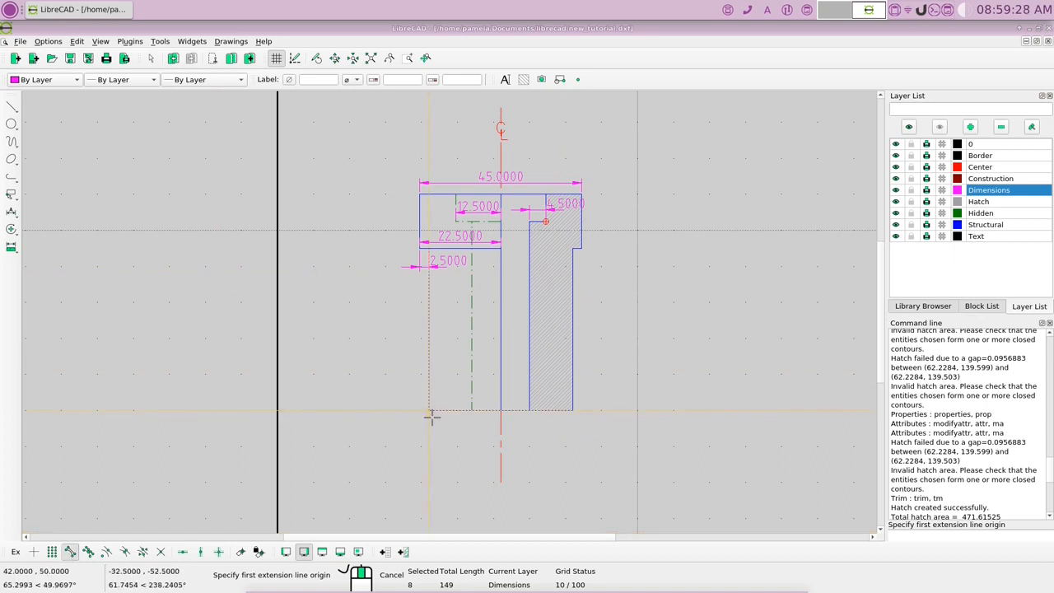
left_click(429, 409)
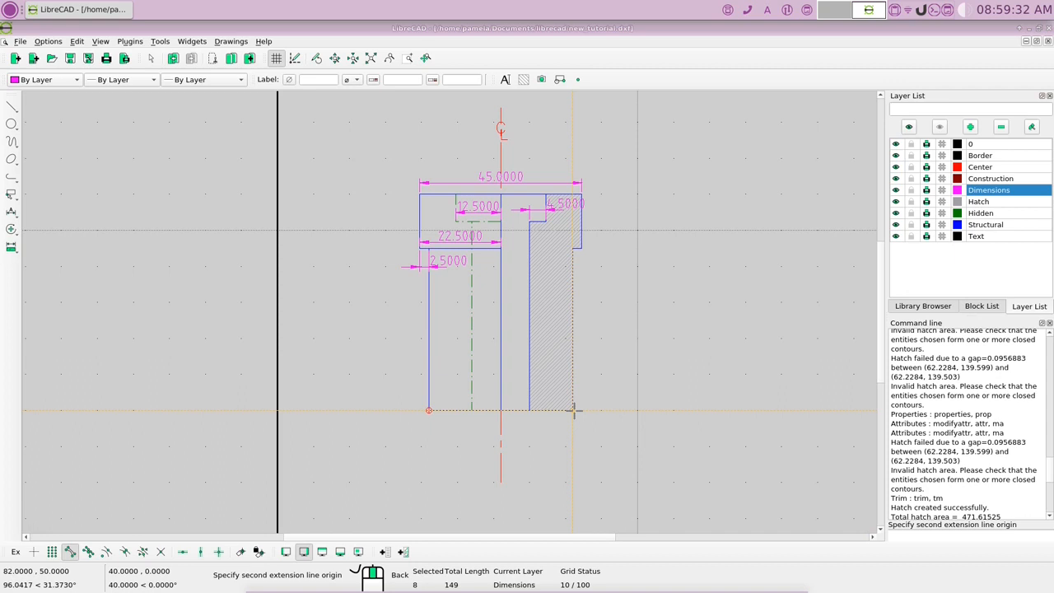
left_click(574, 410)
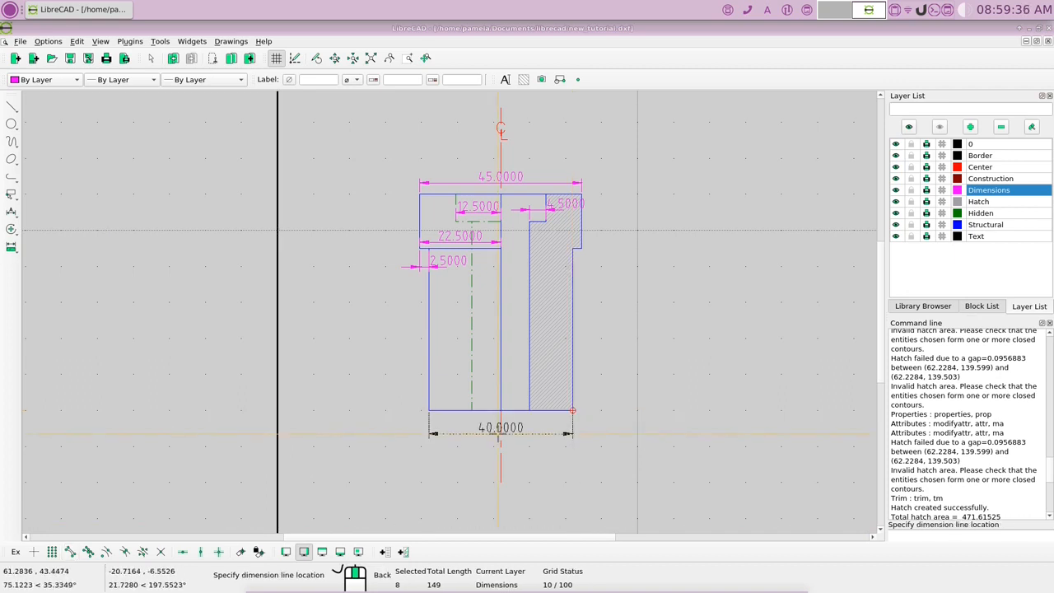
left_click(498, 434)
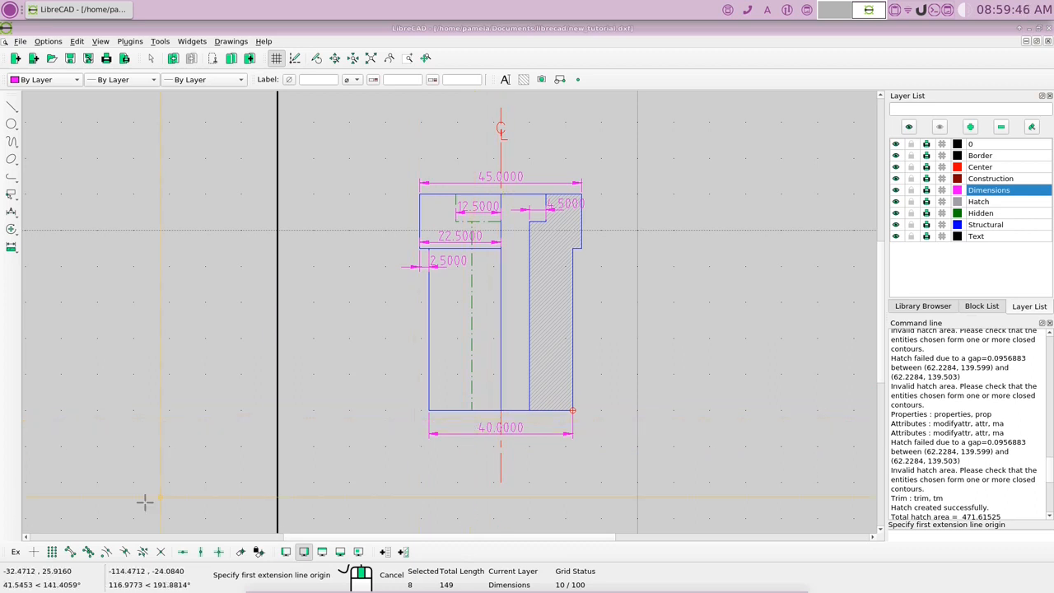
- Dimension the distance from the hidden bore line to the centerline along the part's lower edge
left_click(70, 551)
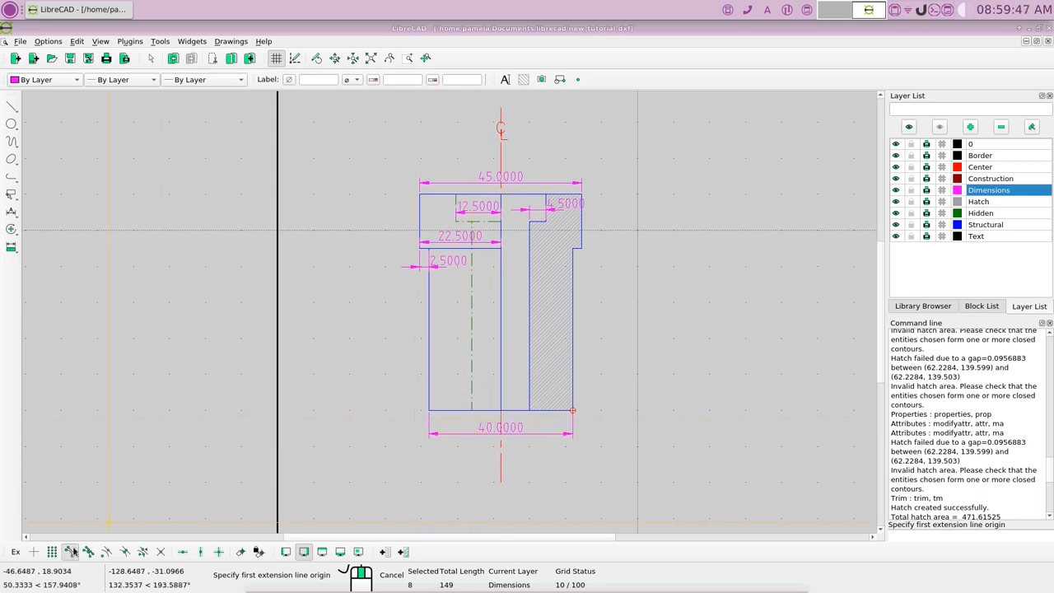
left_click(472, 409)
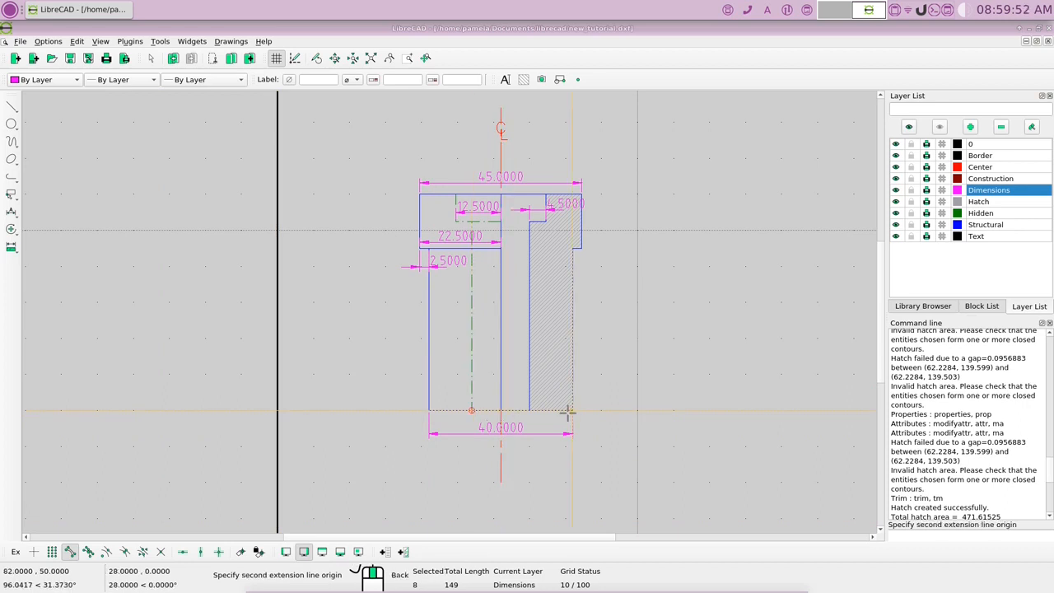
left_click(500, 409)
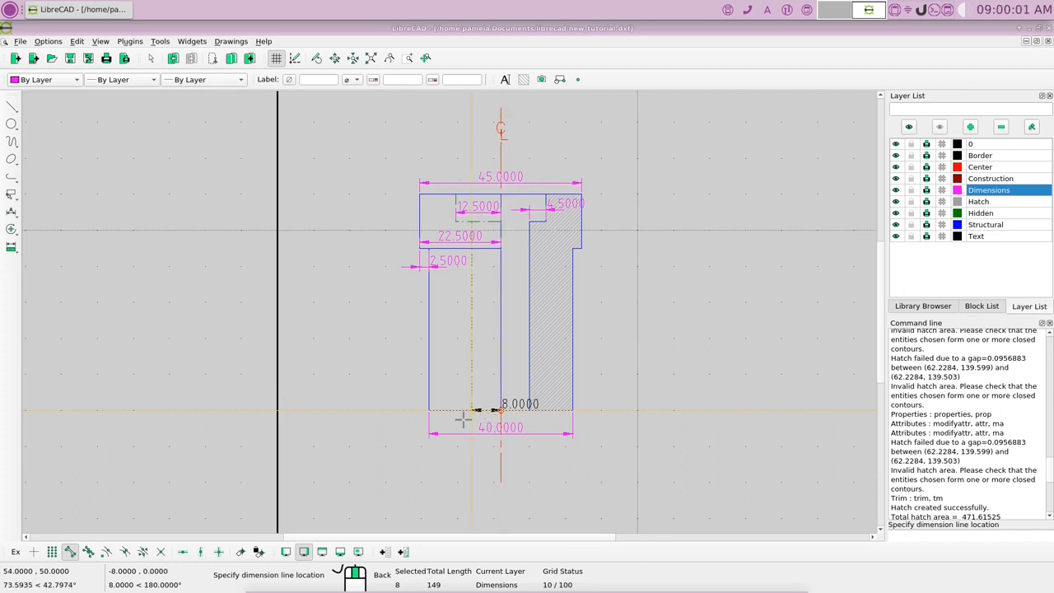
left_click(463, 421)
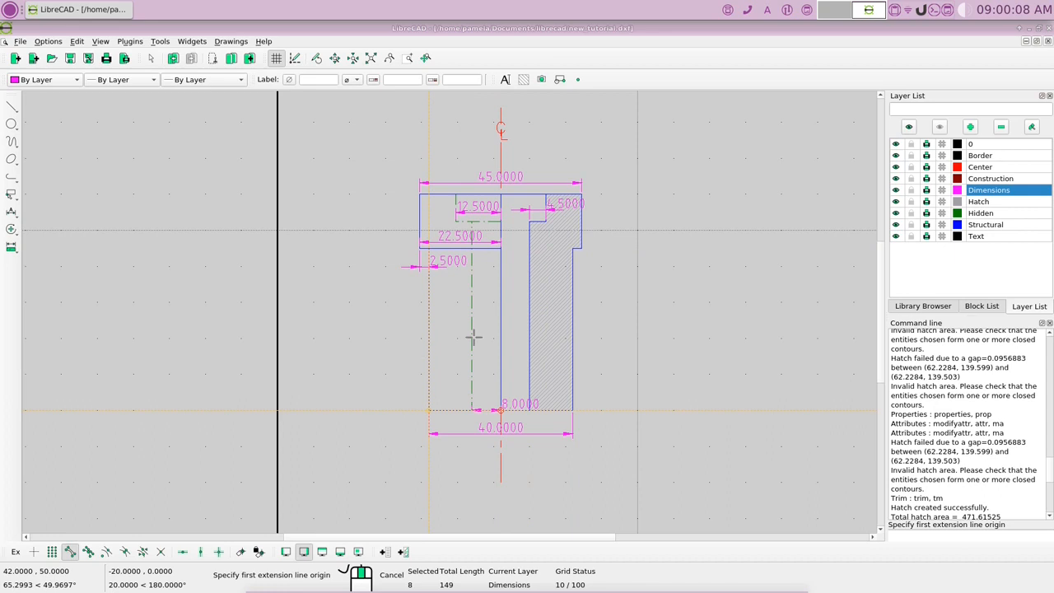
- Add a second horizontal dimension to the counterbore step's width, with its line below the step
left_click(529, 221)
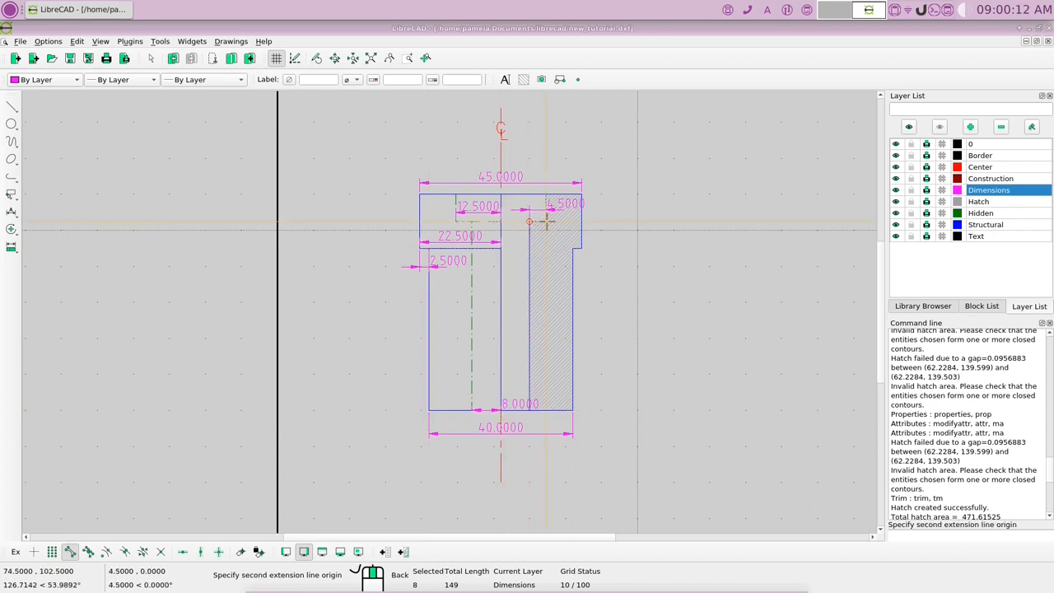
left_click(546, 222)
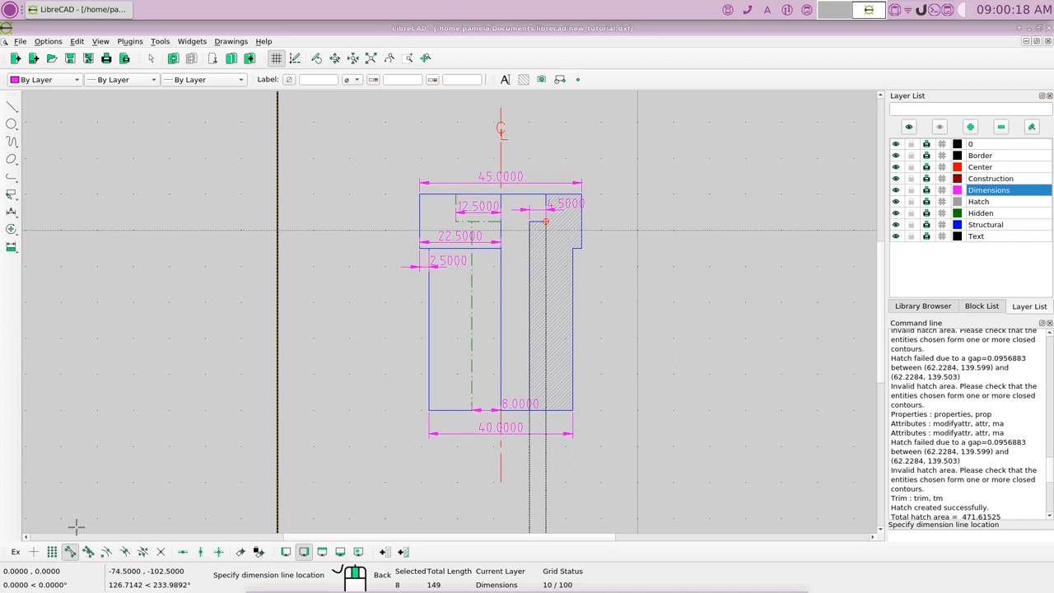
left_click(514, 237)
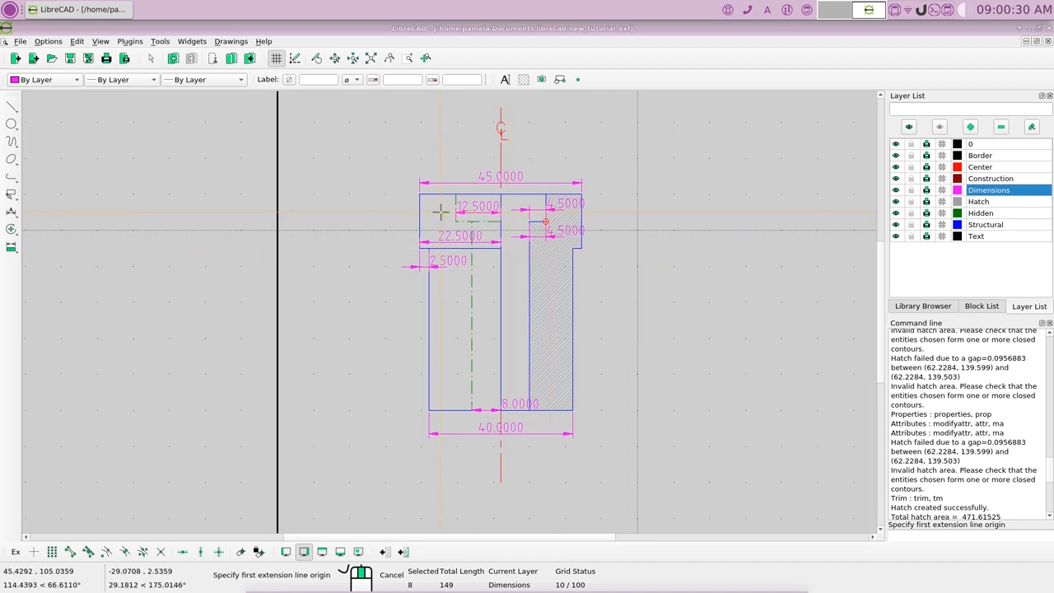
- Dimension the hatched head's top width from the counterbore edge to the outer corner, along the top edge
left_click(70, 552)
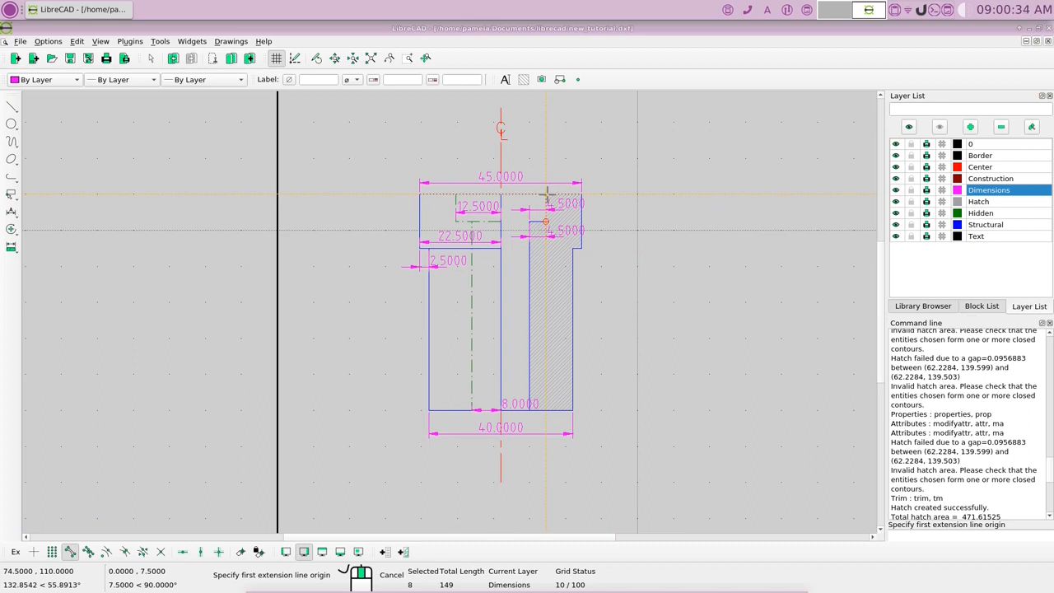
left_click(546, 195)
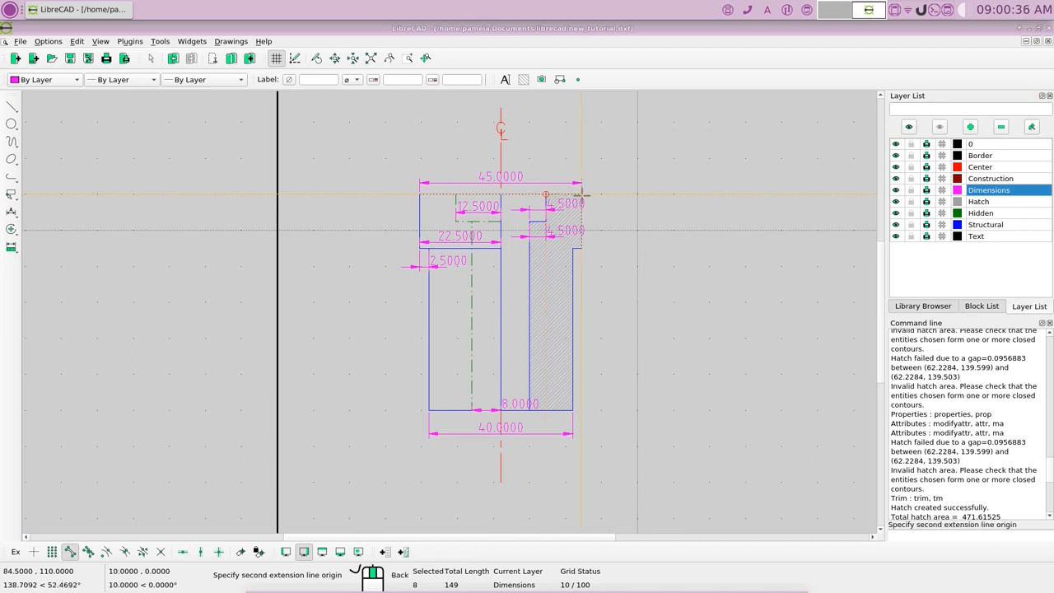
left_click(581, 195)
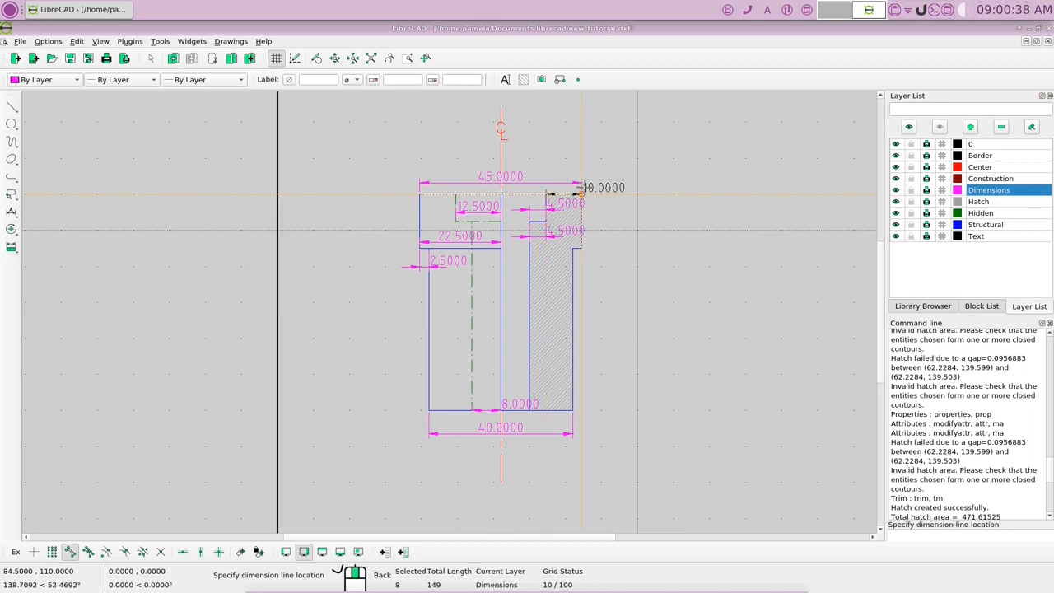
left_click(582, 189)
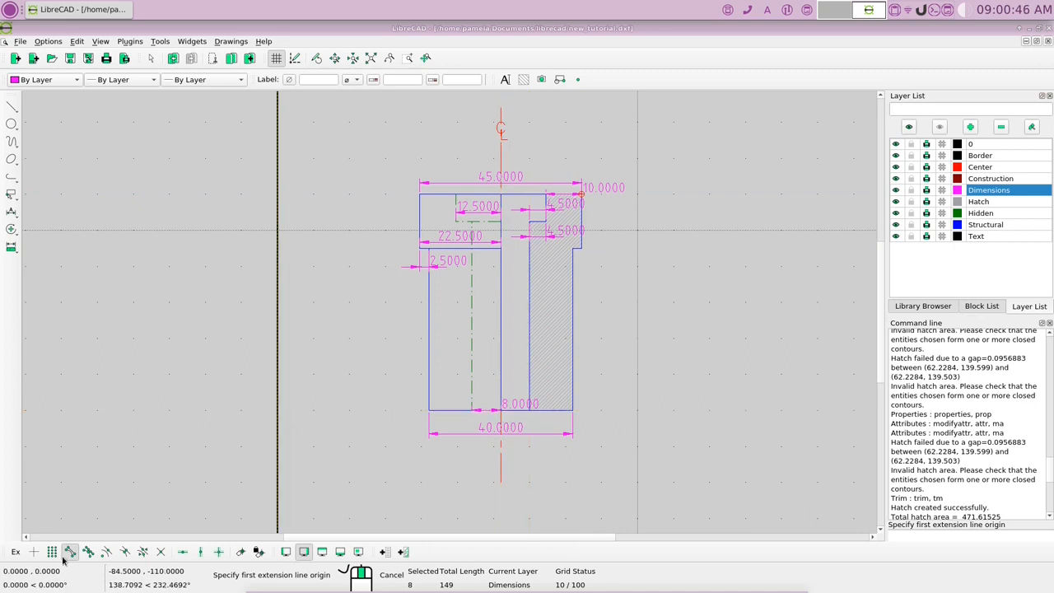
- Dimension the hatched wall's thickness at the lower edge, placing the line between the part and the body-width dimension
left_click(529, 409)
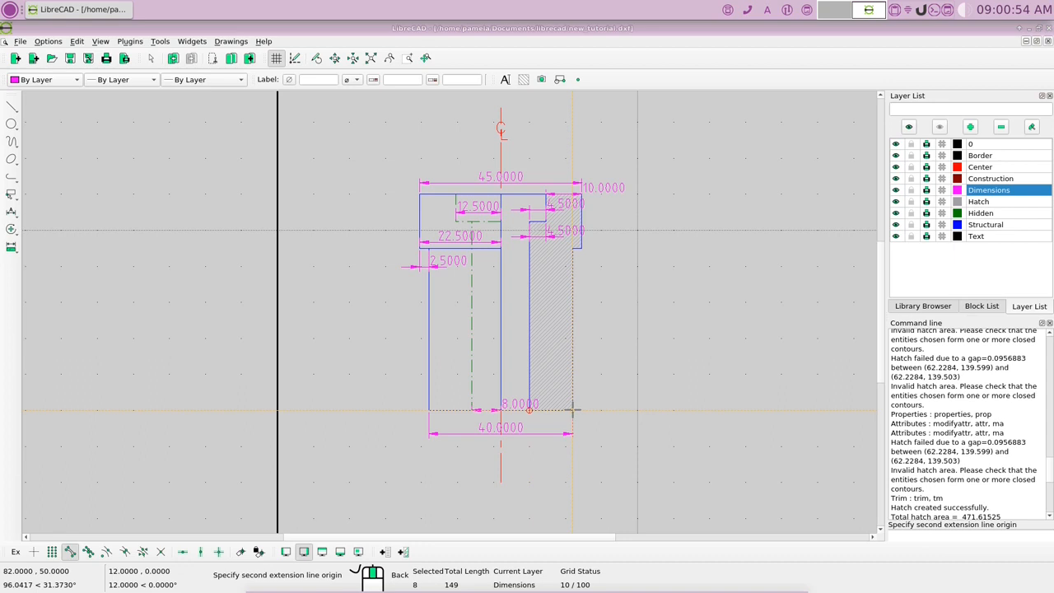
left_click(573, 409)
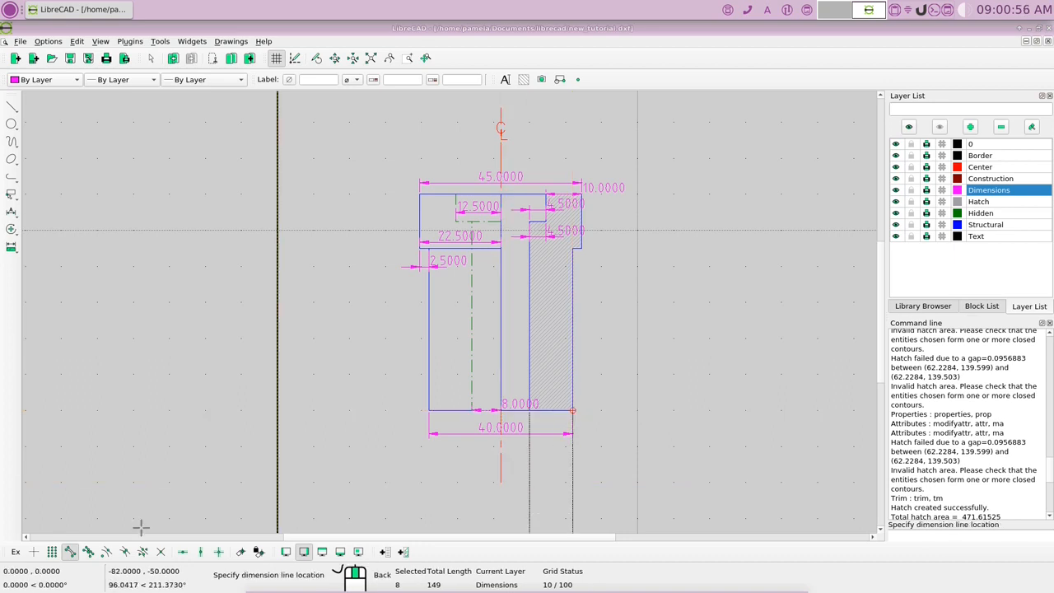
left_click(530, 425)
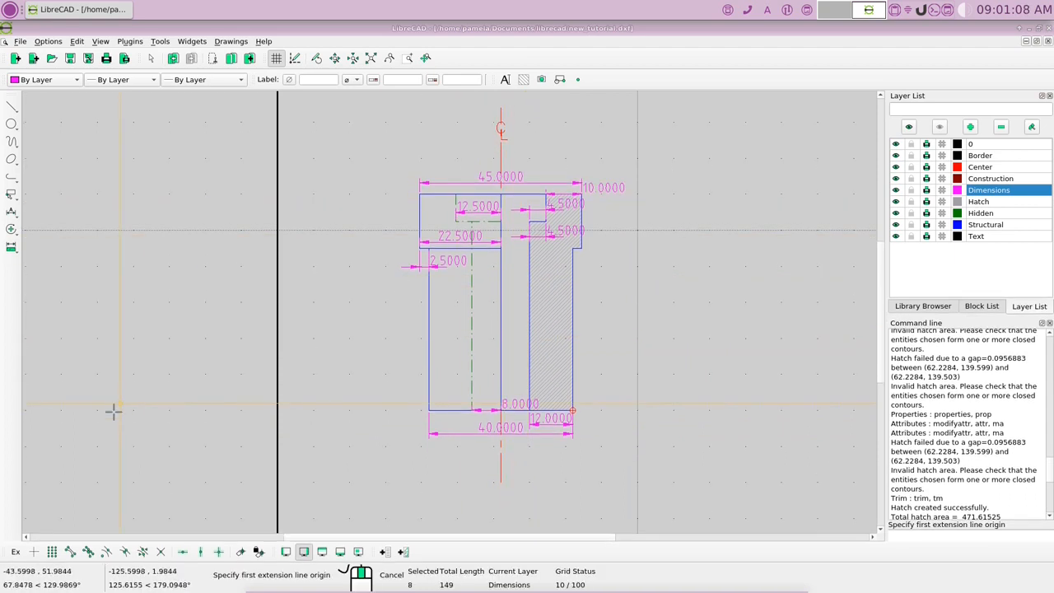
- Dimension the distance from the sectioned counterbore's edge to the centerline along the top edge, and end the dimension command
left_click(70, 552)
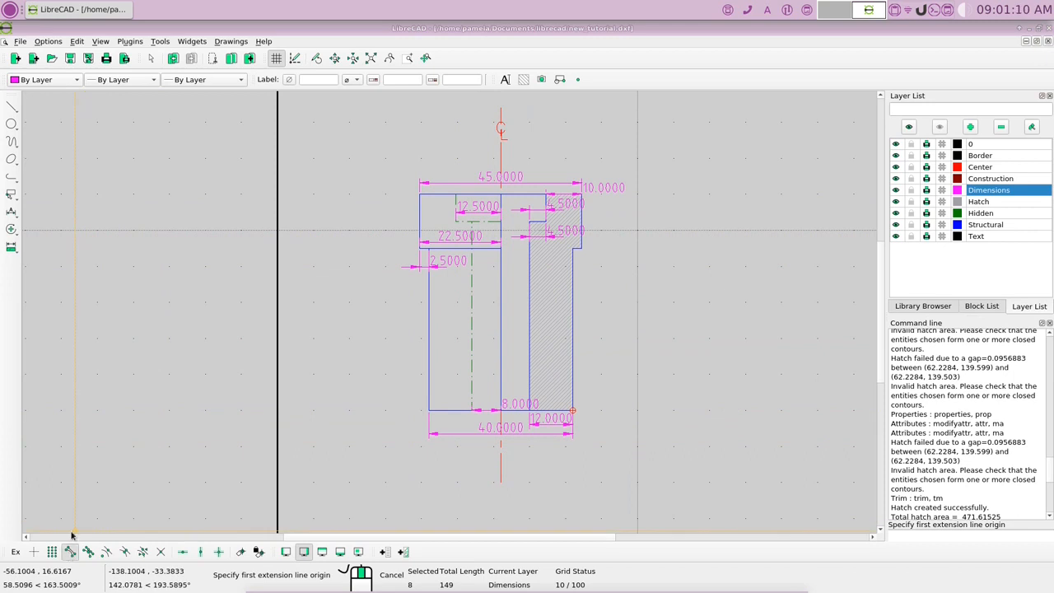
left_click(545, 193)
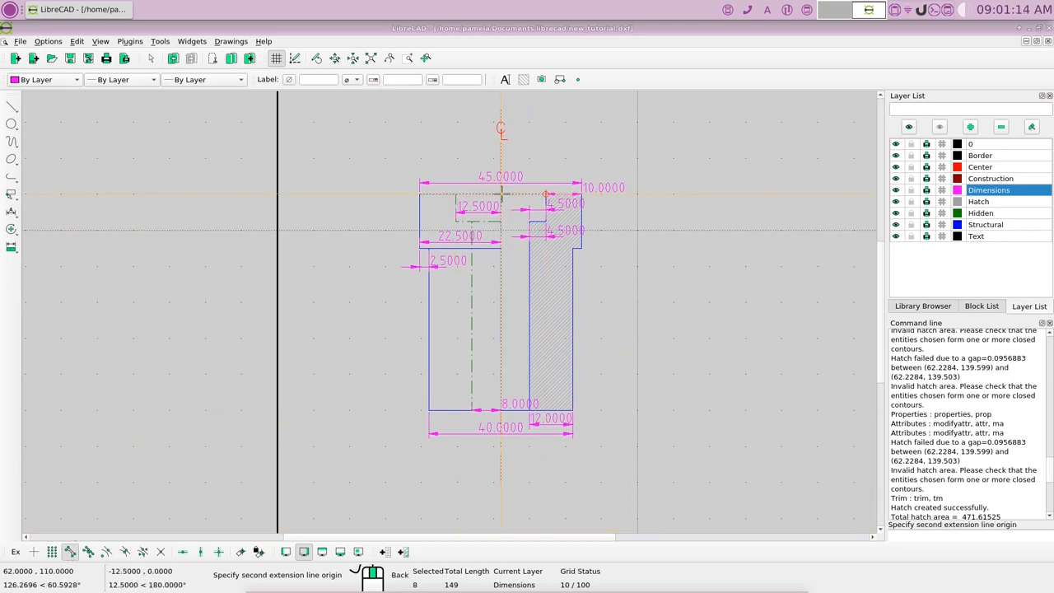
left_click(502, 193)
left_click(504, 190)
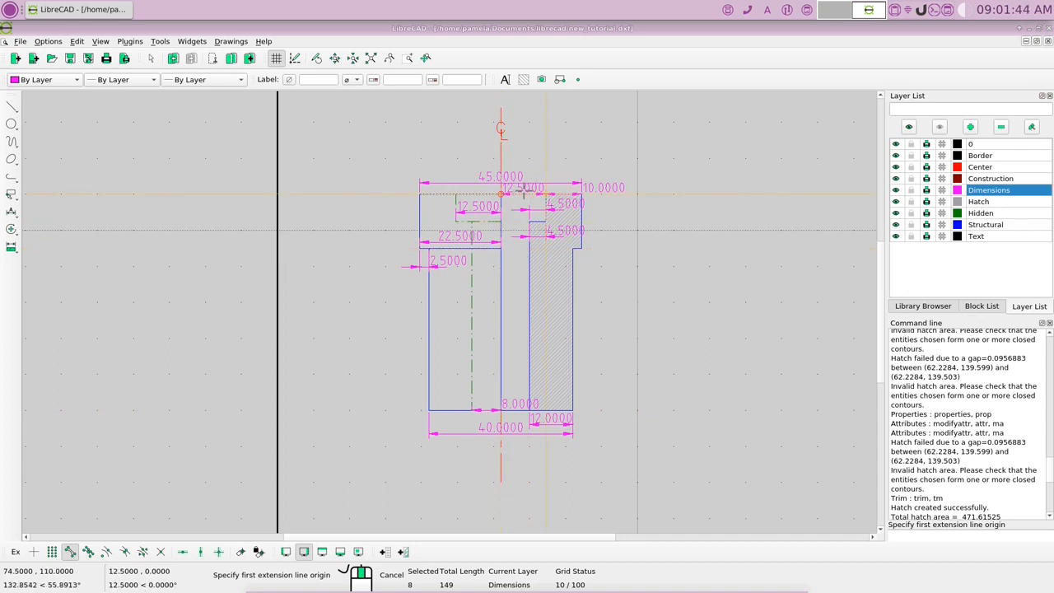
right_click(718, 195)
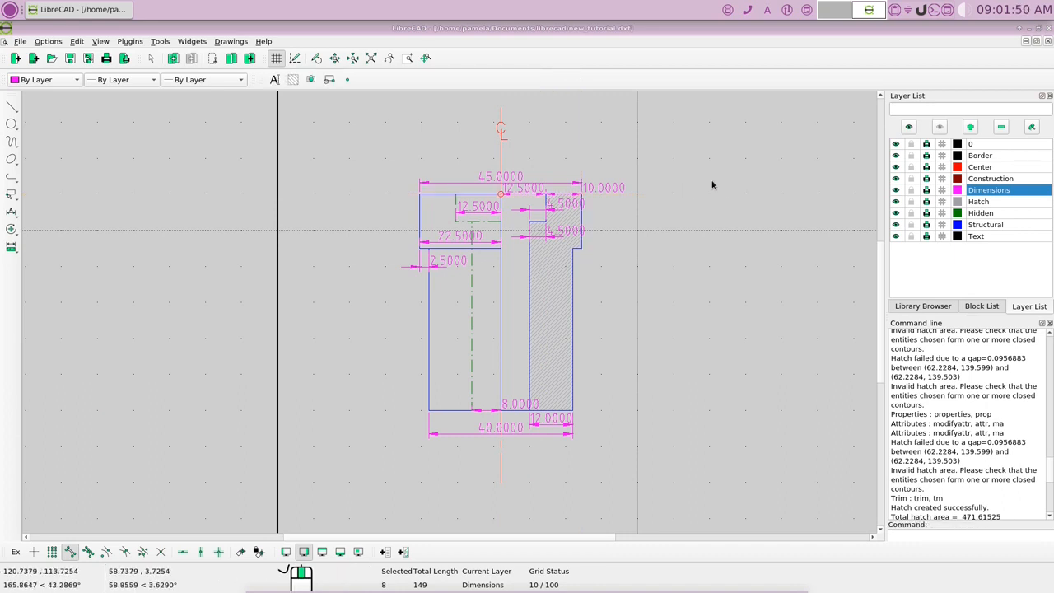
- Delete the overall head-width dimension and redraw it horizontally between the head's top corners, slightly higher above the part
left_click(514, 177)
key("Delete")
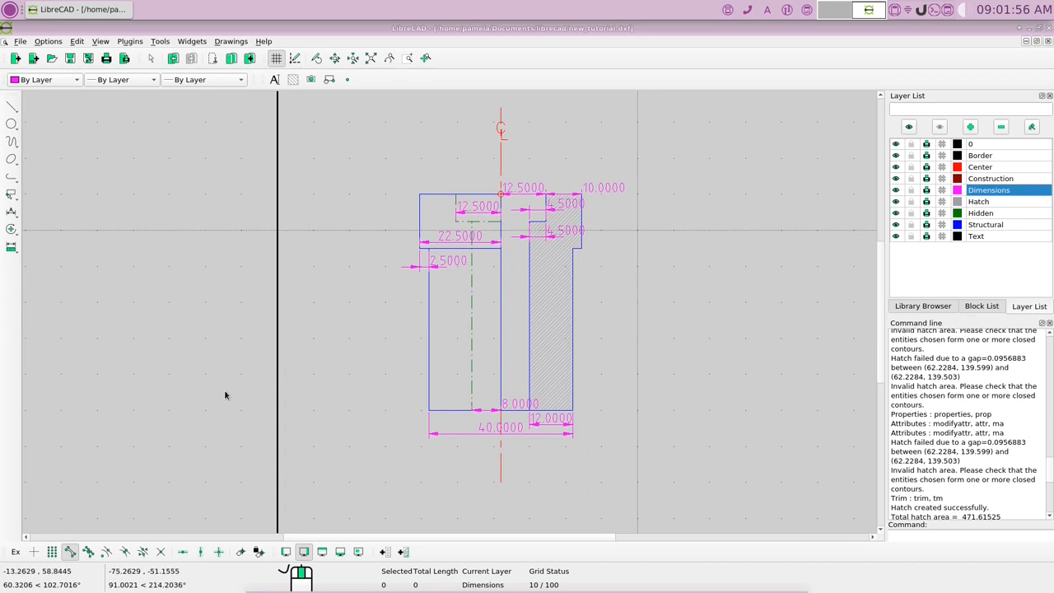
right_click(739, 299)
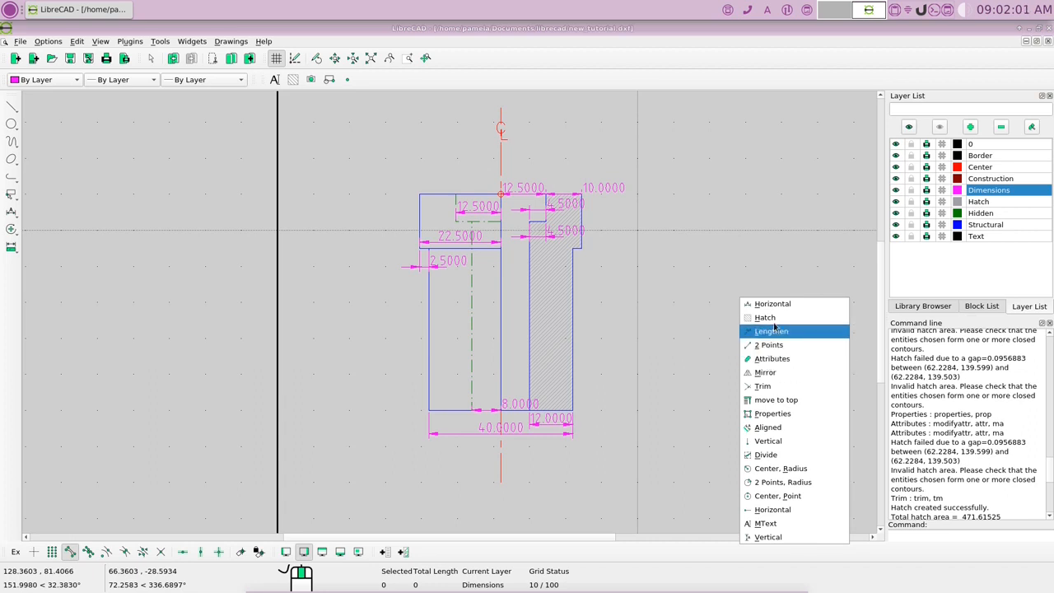
left_click(773, 329)
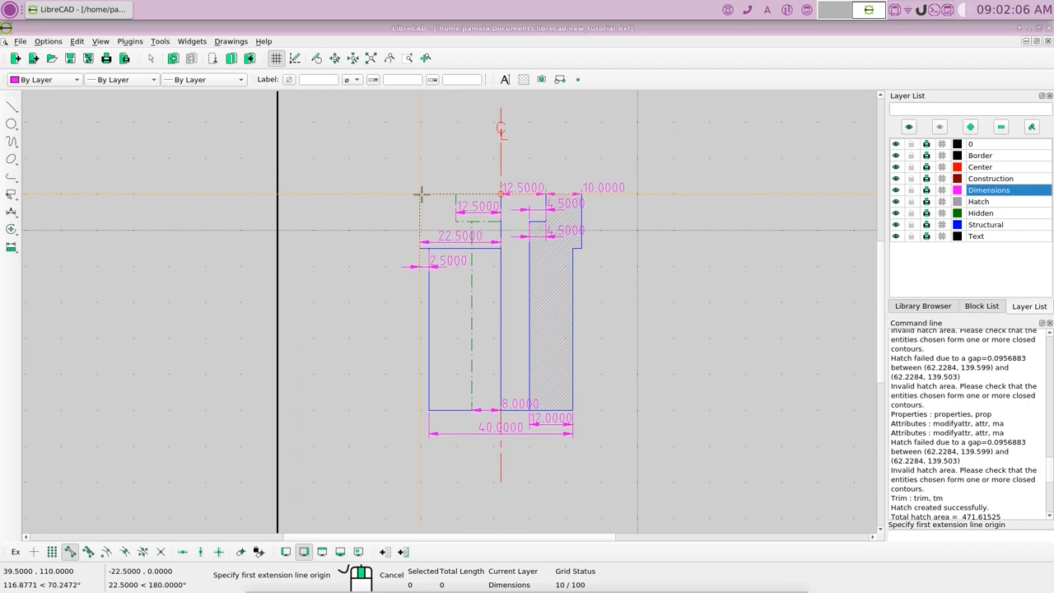
left_click(427, 191)
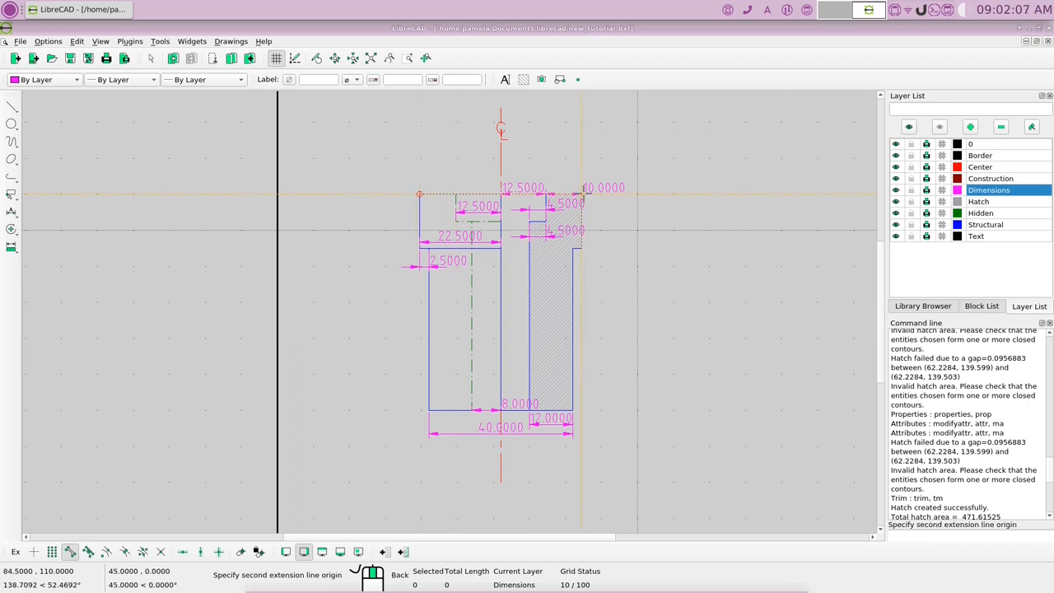
left_click(582, 191)
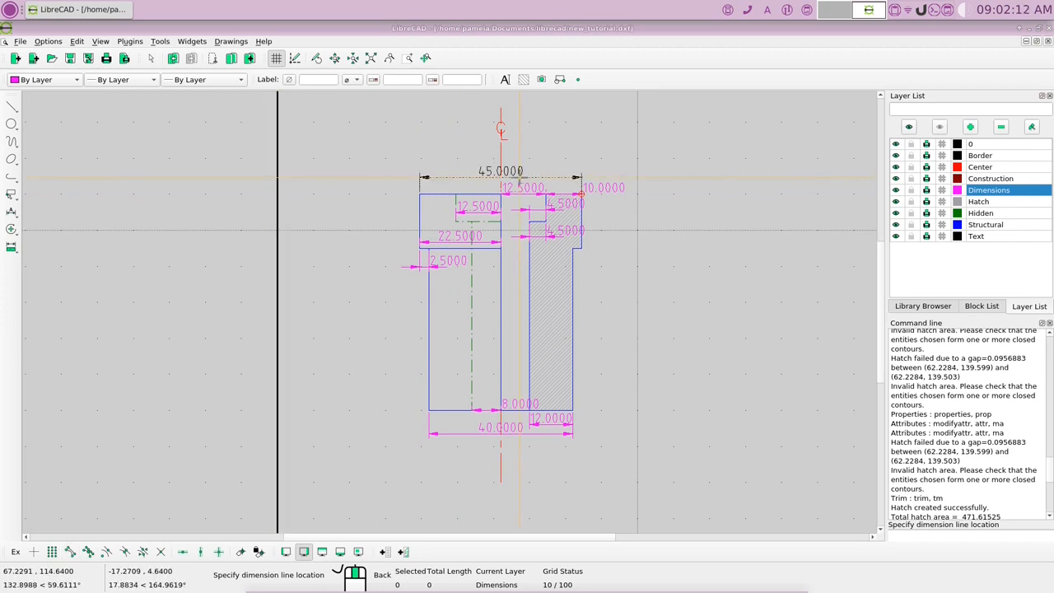
left_click(520, 177)
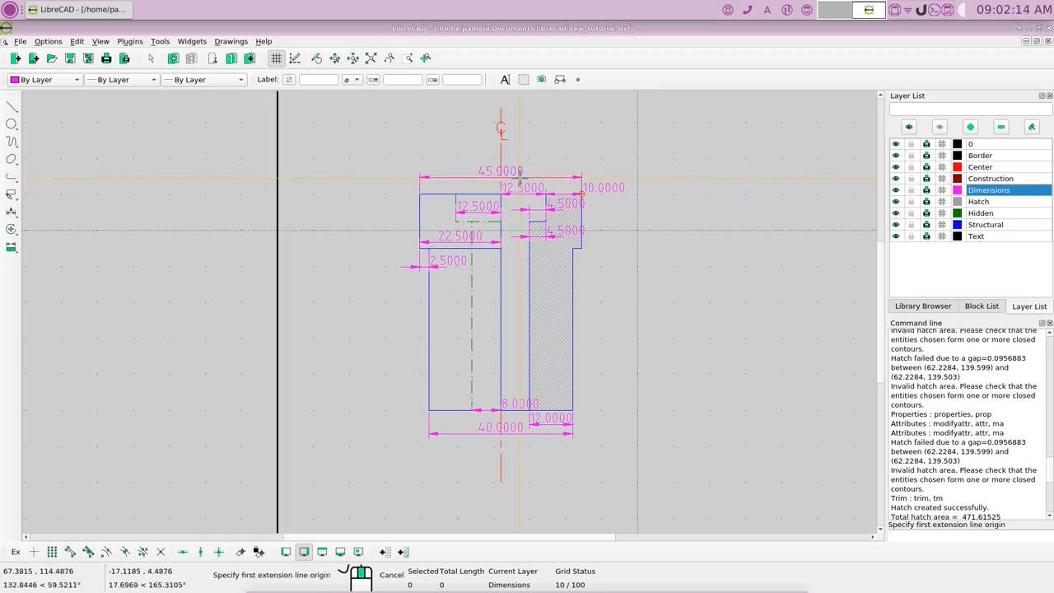
right_click(517, 174)
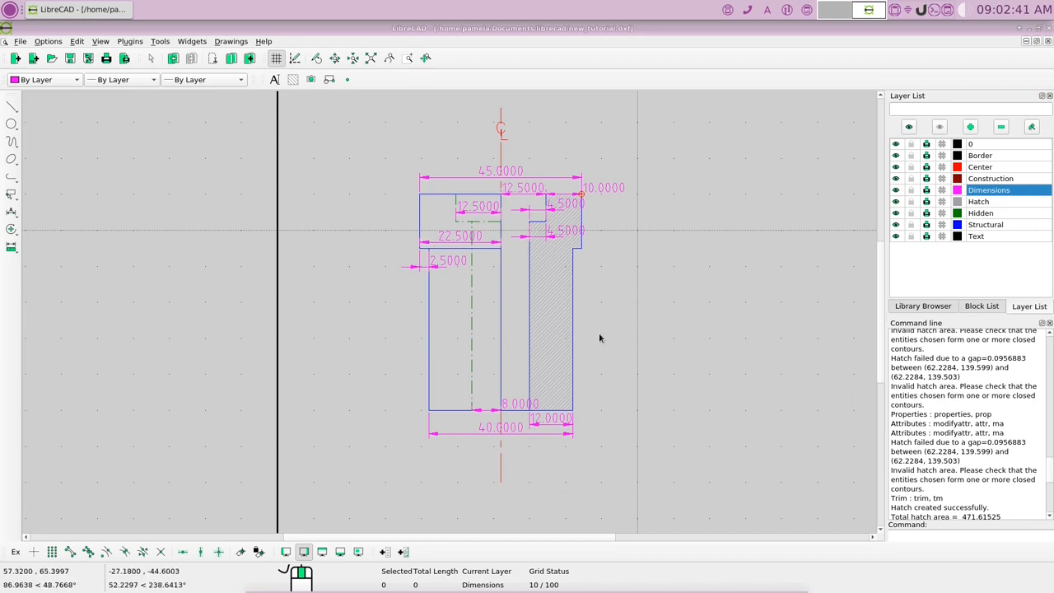
- Add a vertical dimension for the head's height between its outer left corners, placing the line just outside the part
left_click(13, 212)
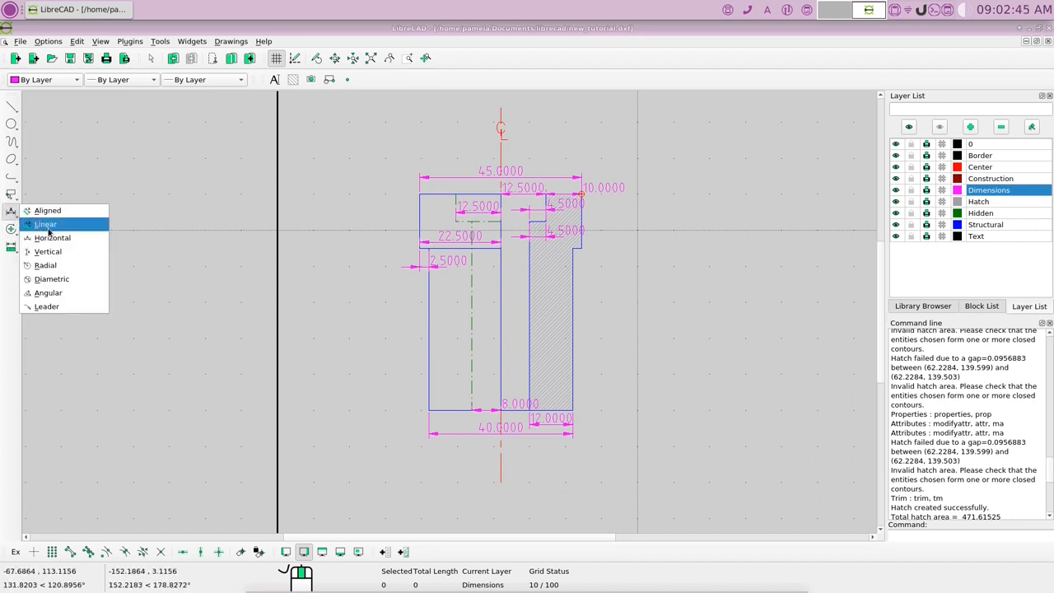
left_click(62, 252)
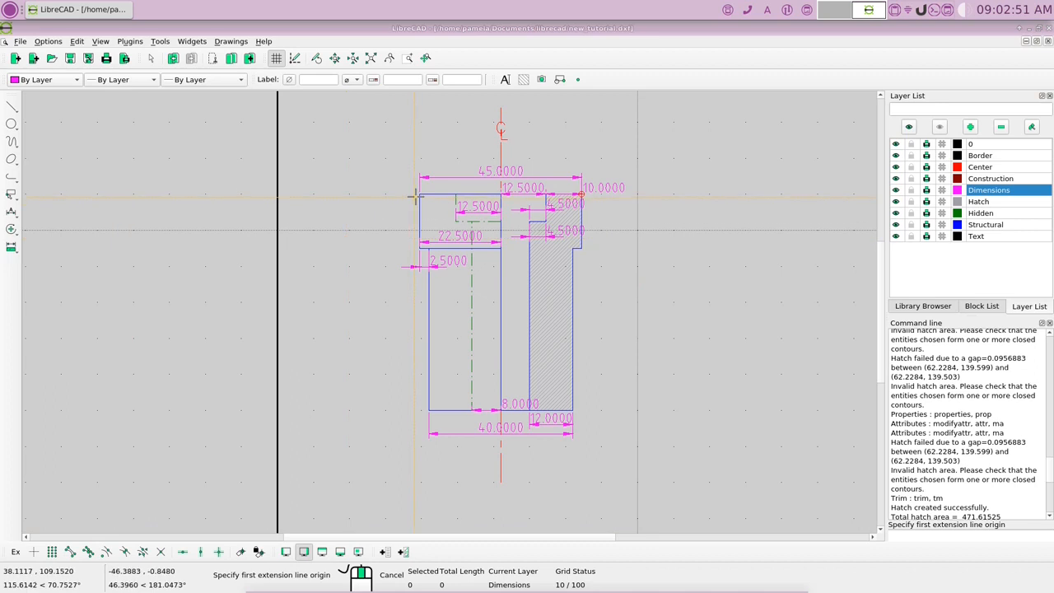
left_click(70, 552)
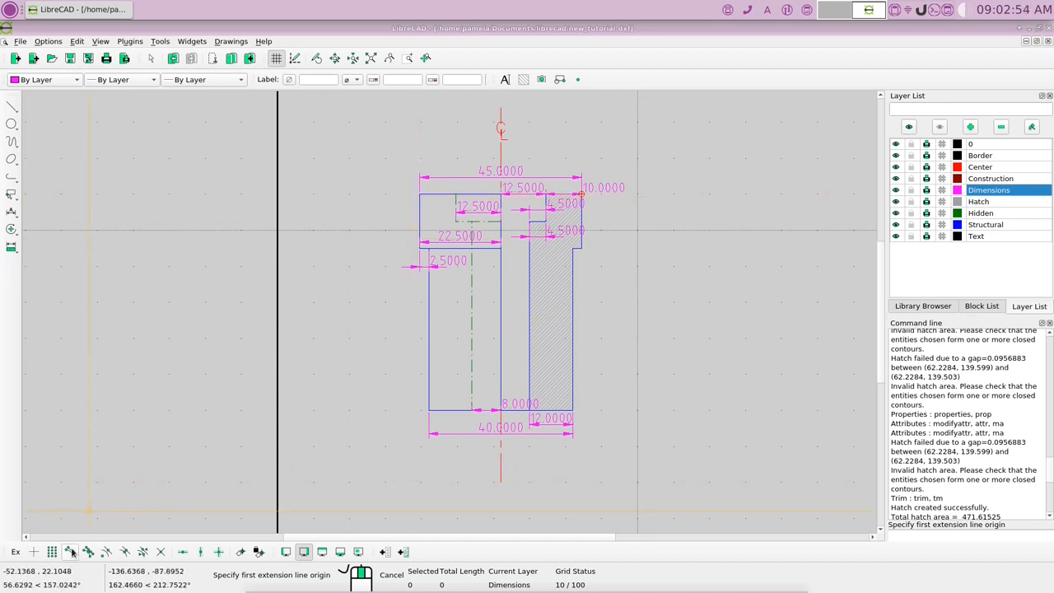
left_click(419, 195)
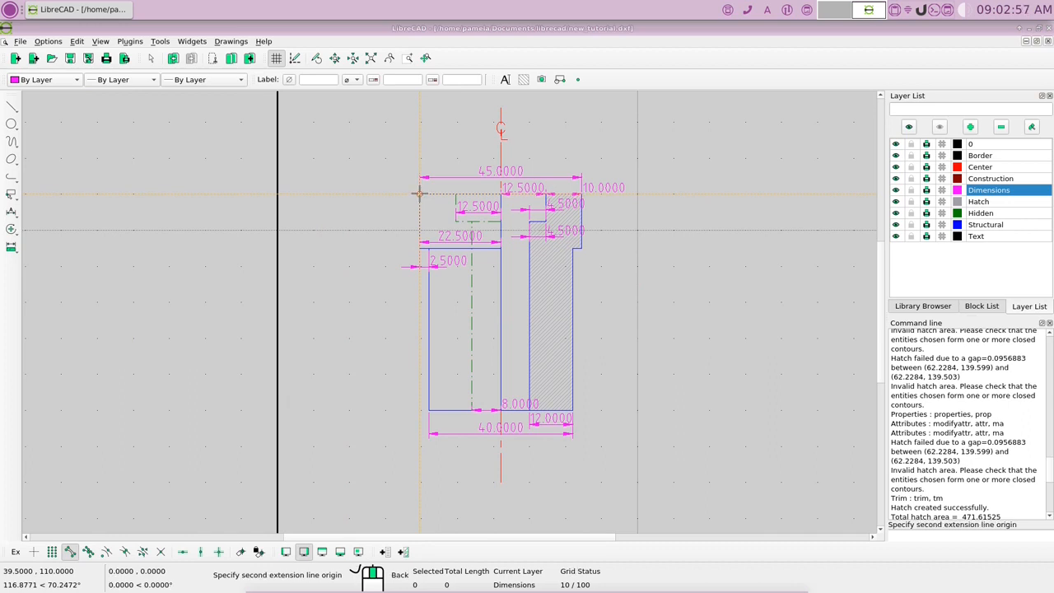
left_click(419, 249)
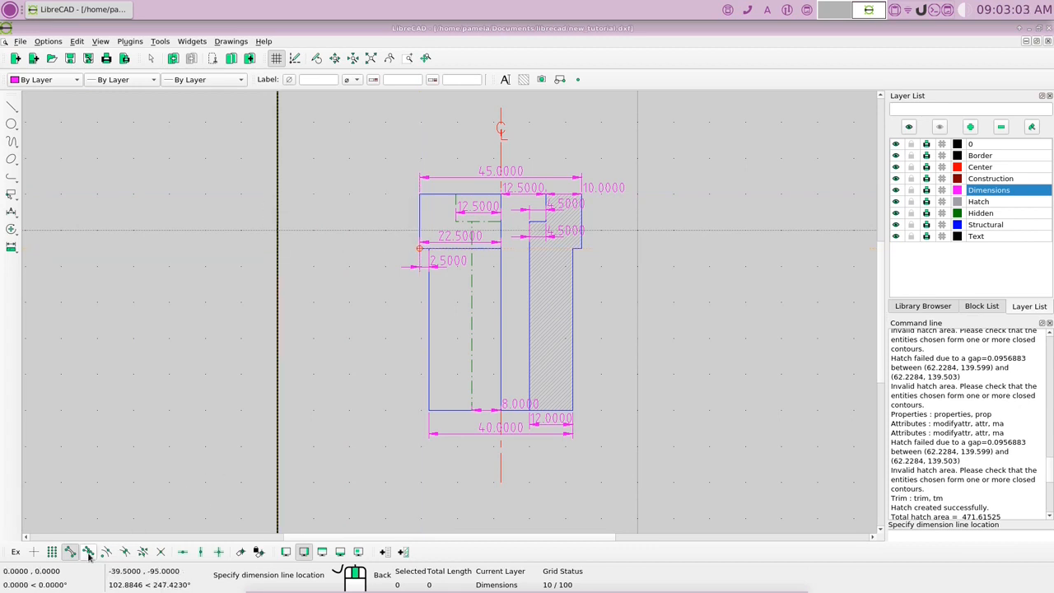
left_click(406, 290)
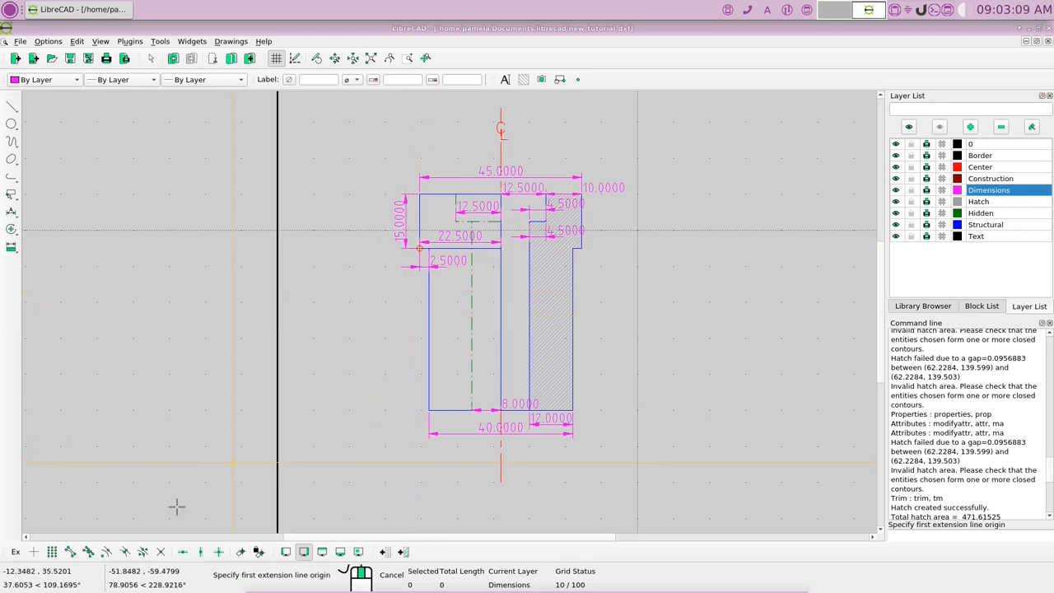
- Dimension the body's height vertically from the head's underside to the lower left corner, in line with the head-height dimension
left_click(70, 552)
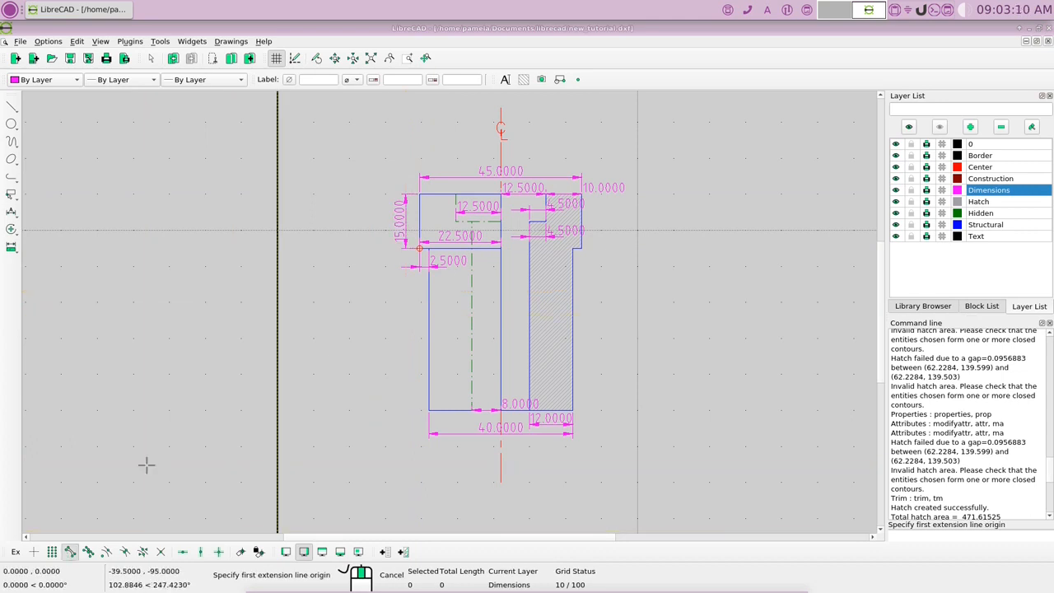
left_click(422, 248)
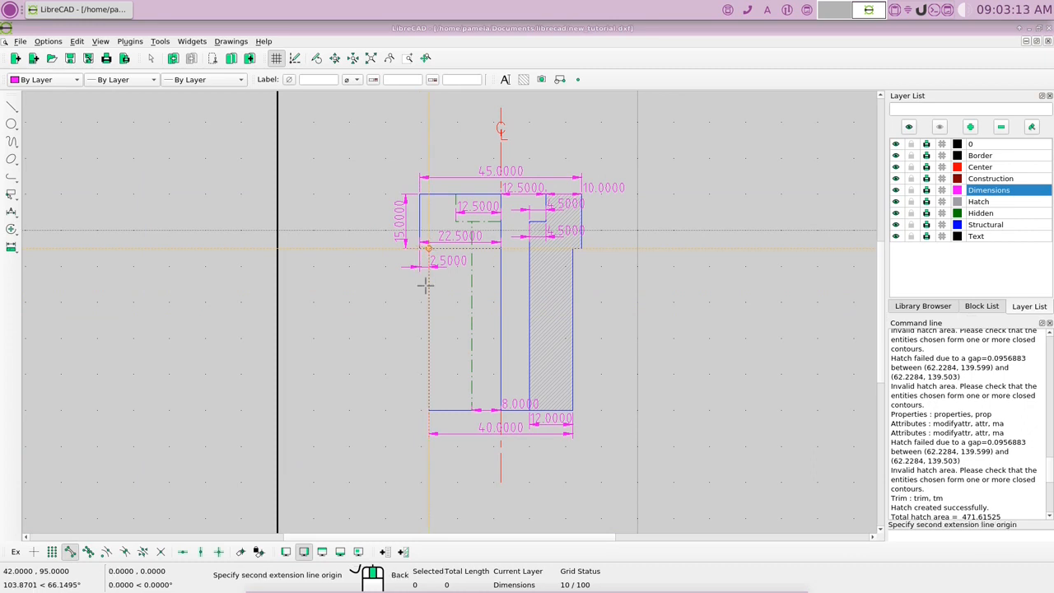
left_click(428, 409)
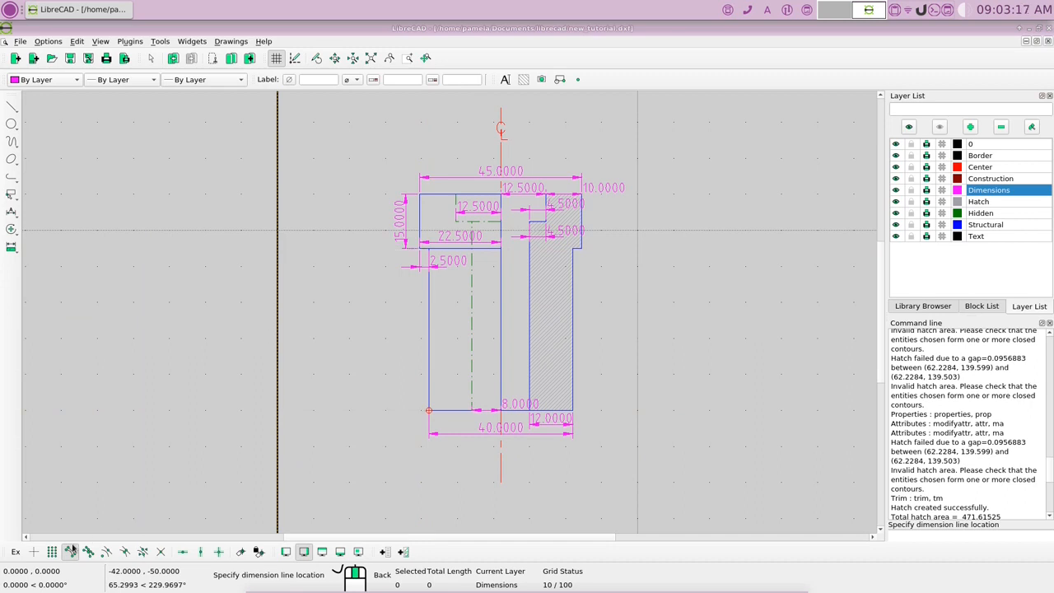
left_click(370, 427)
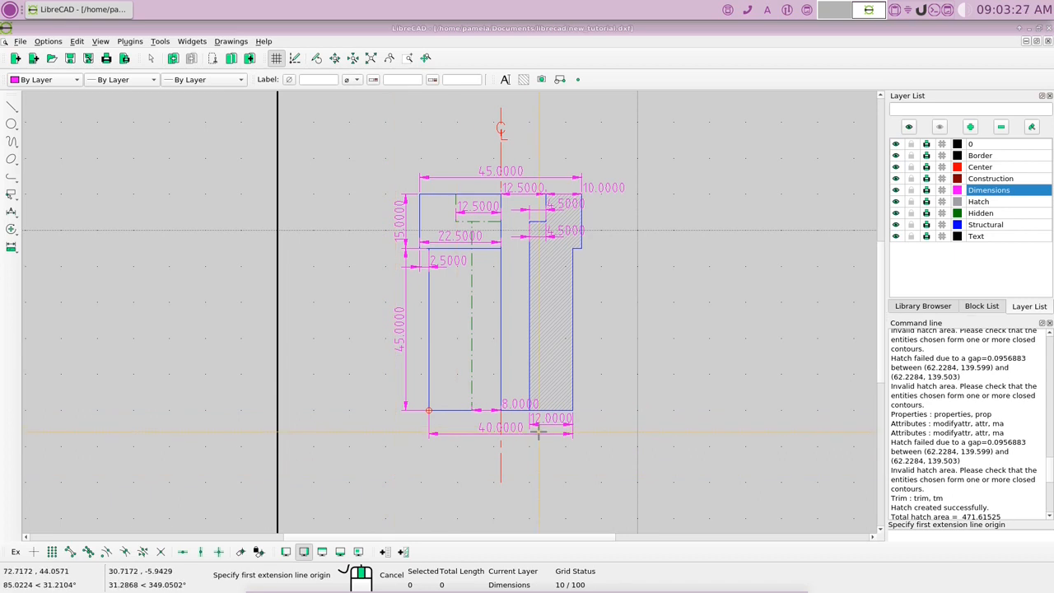
- Dimension the sectioned bore's height vertically from the counterbore floor to the lower edge, along the bore wall, and end the command
left_click(70, 552)
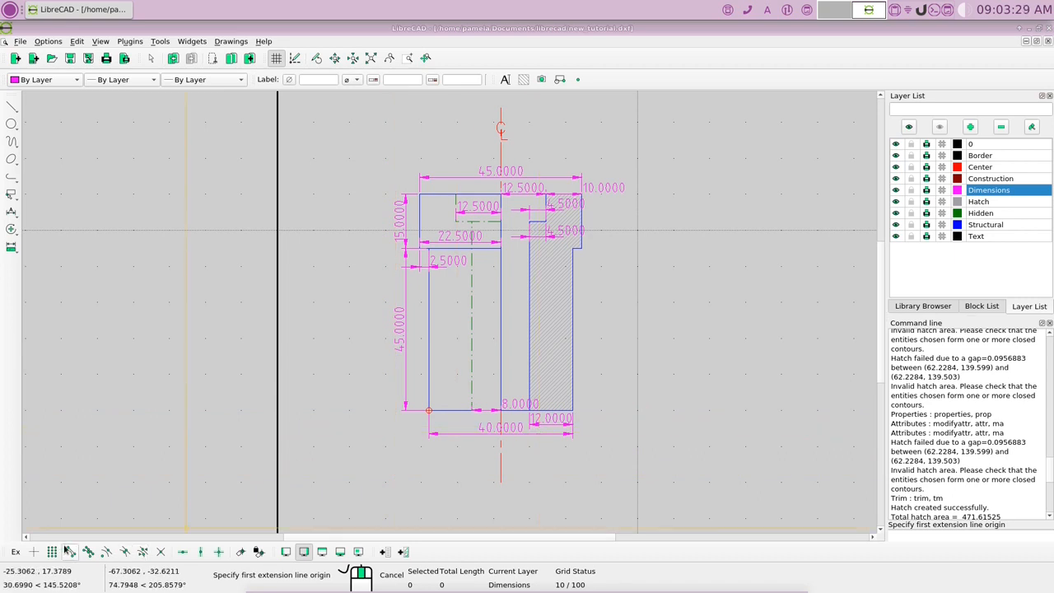
left_click(530, 223)
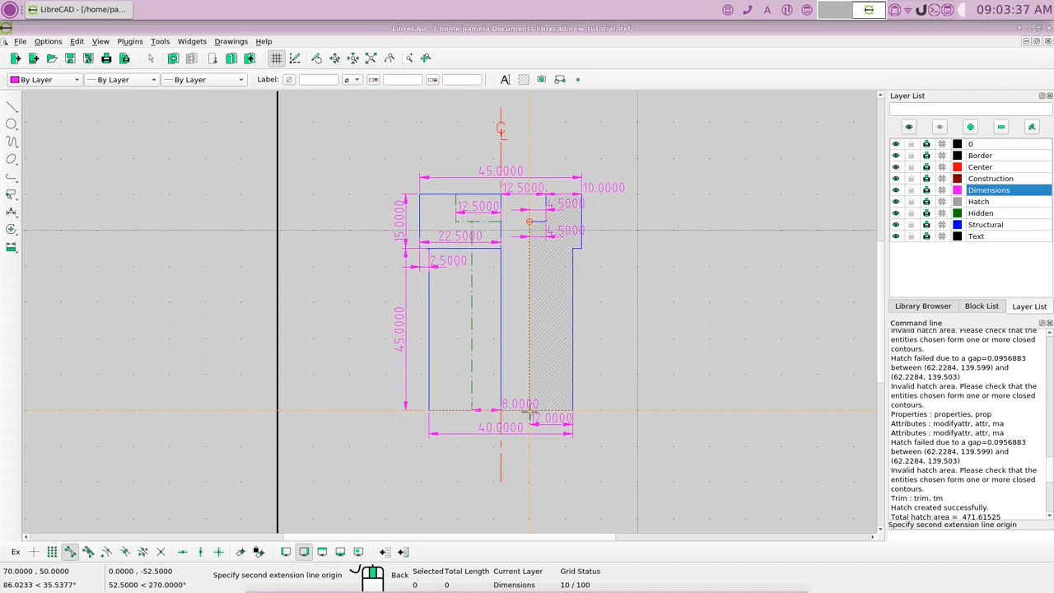
left_click(529, 410)
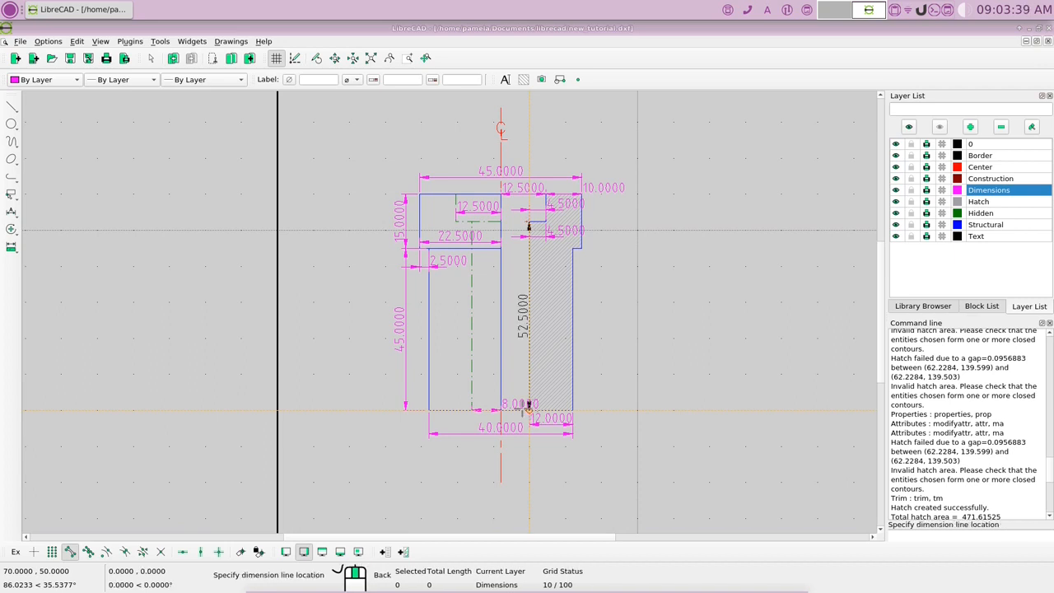
left_click(529, 410)
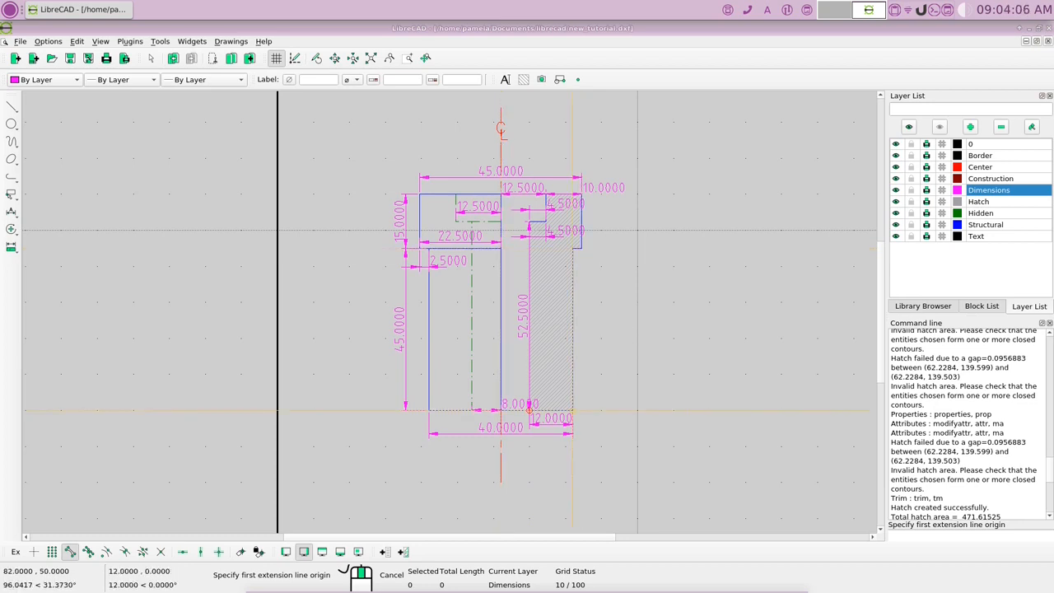
right_click(611, 336)
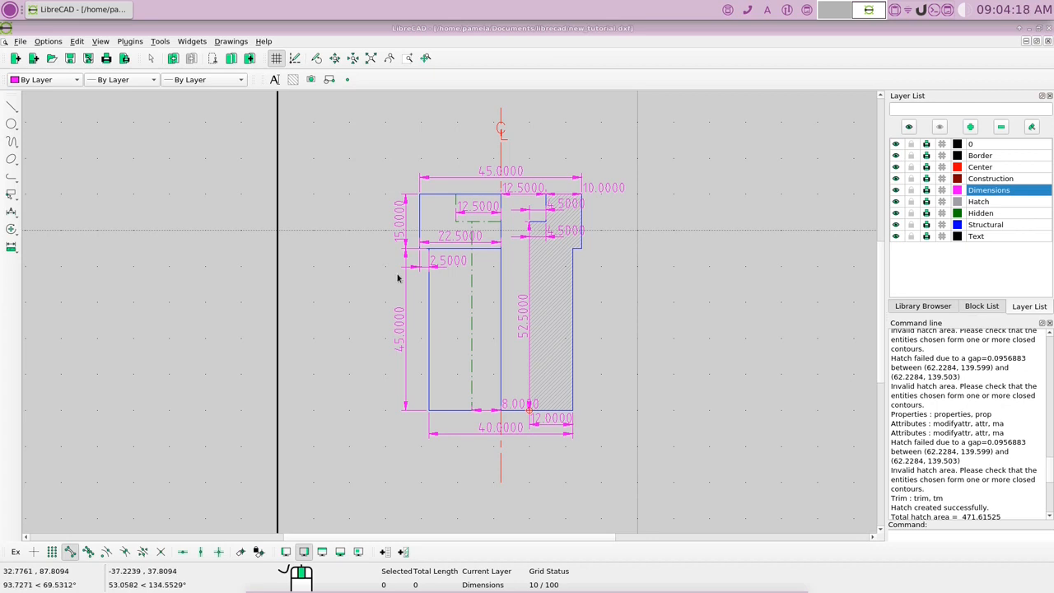
left_click(48, 42)
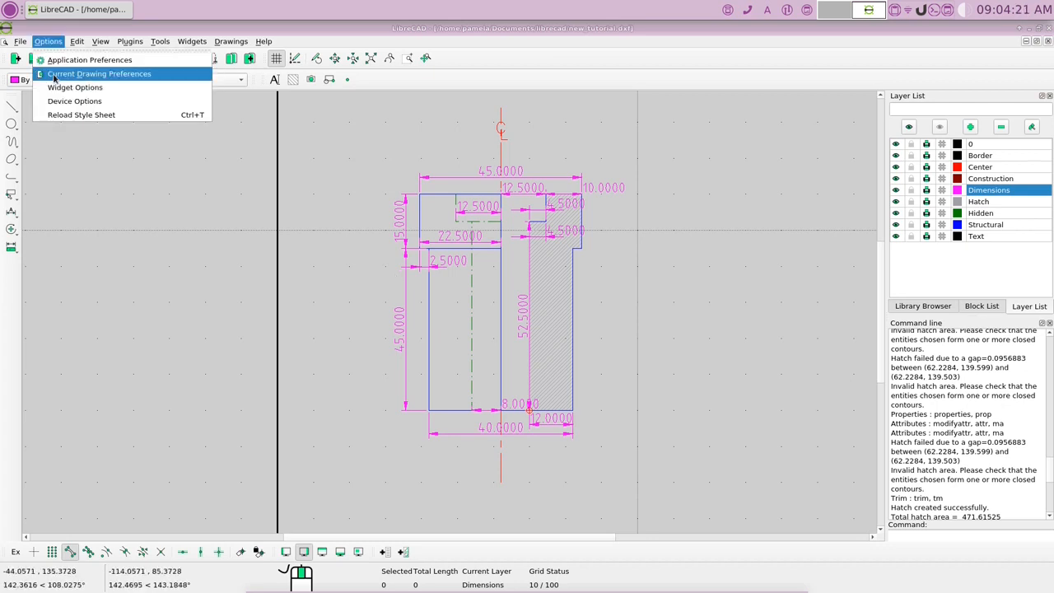
left_click(103, 147)
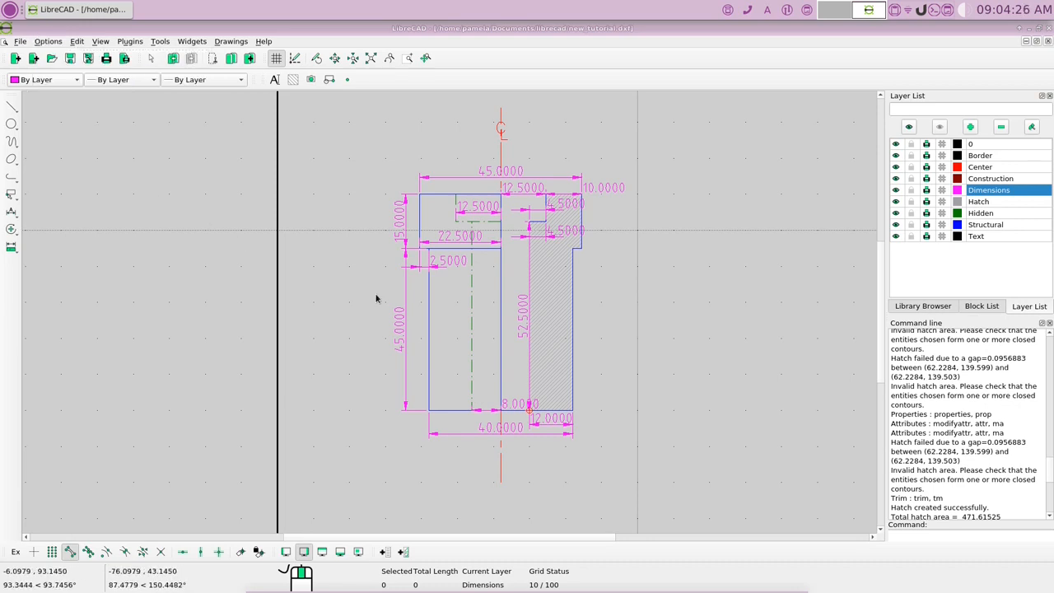
- Override the label of the bore radius dimension at the part's lower edge with "R8.00"
left_click(484, 406)
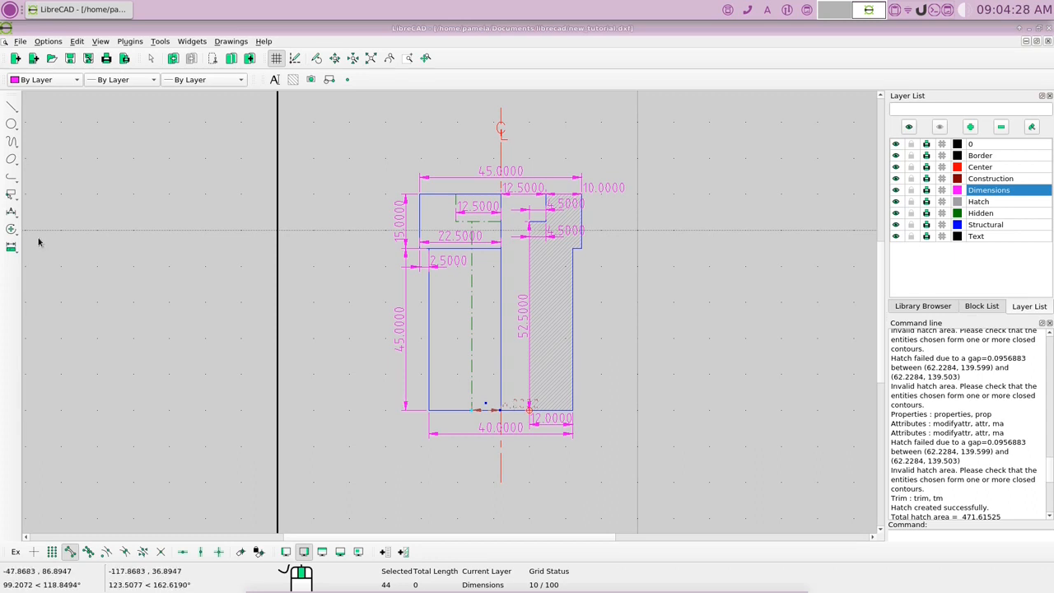
left_click(11, 229)
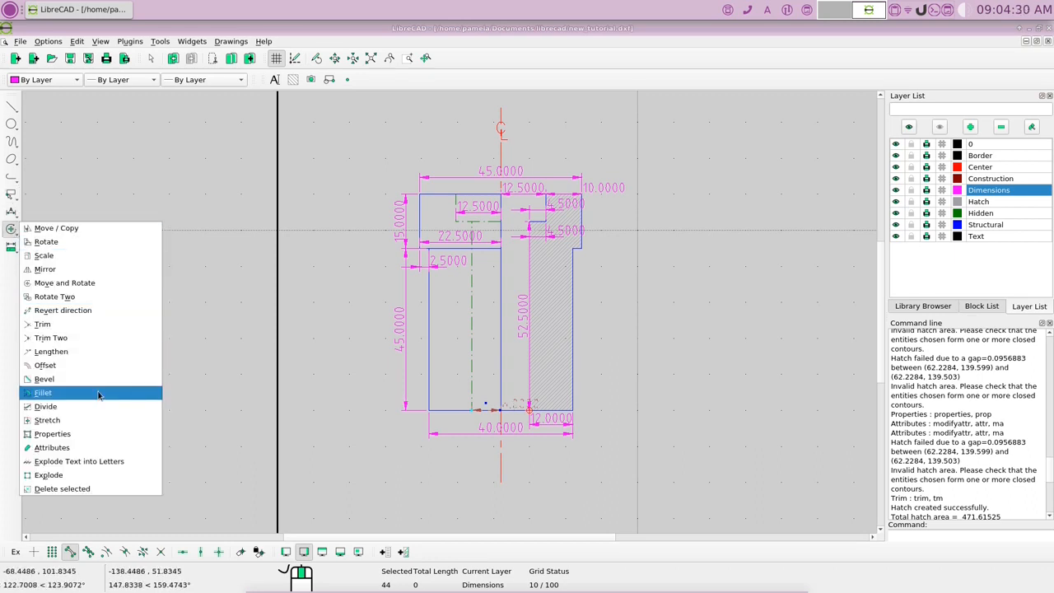
left_click(98, 441)
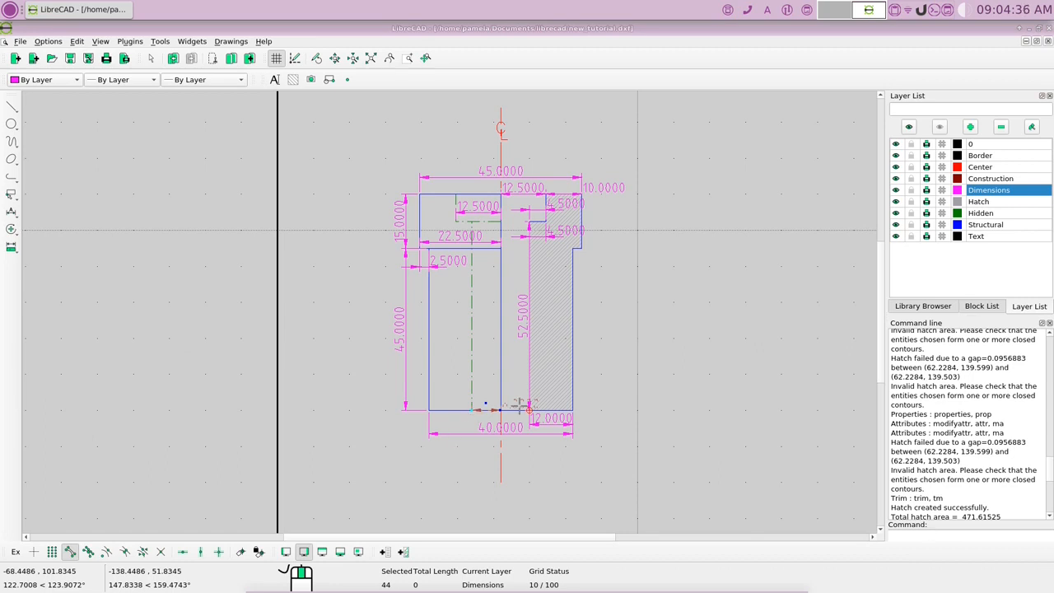
left_click(521, 406)
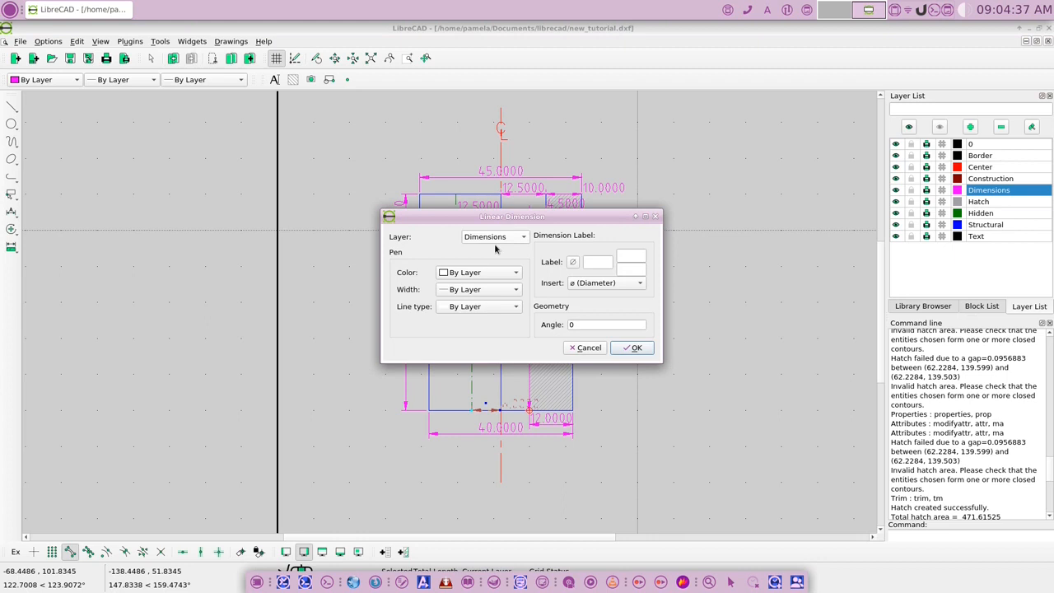
left_click(592, 261)
type("R")
type("8.00")
left_click(631, 348)
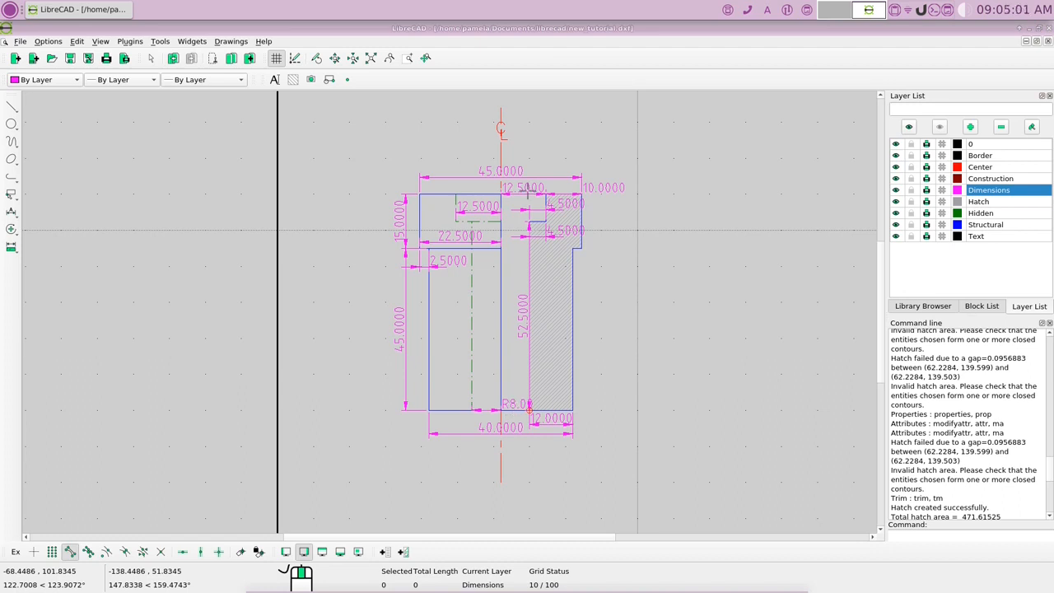
- Override the label of the counterbore dimension along the top edge, right of the centerline, with "R12.50"
double_click(528, 189)
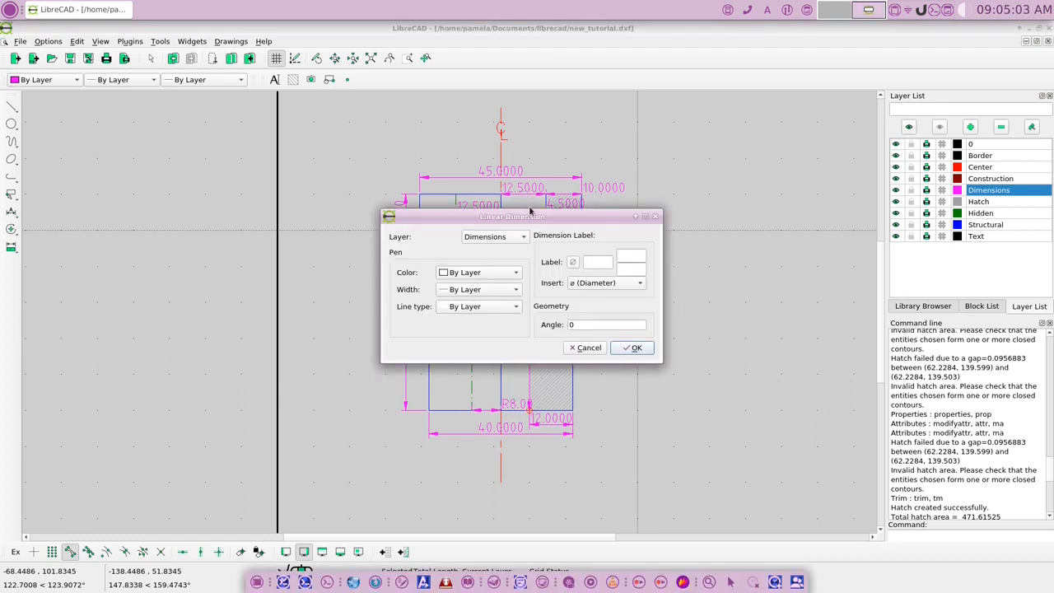
left_click(591, 265)
type("R12.50")
left_click(639, 347)
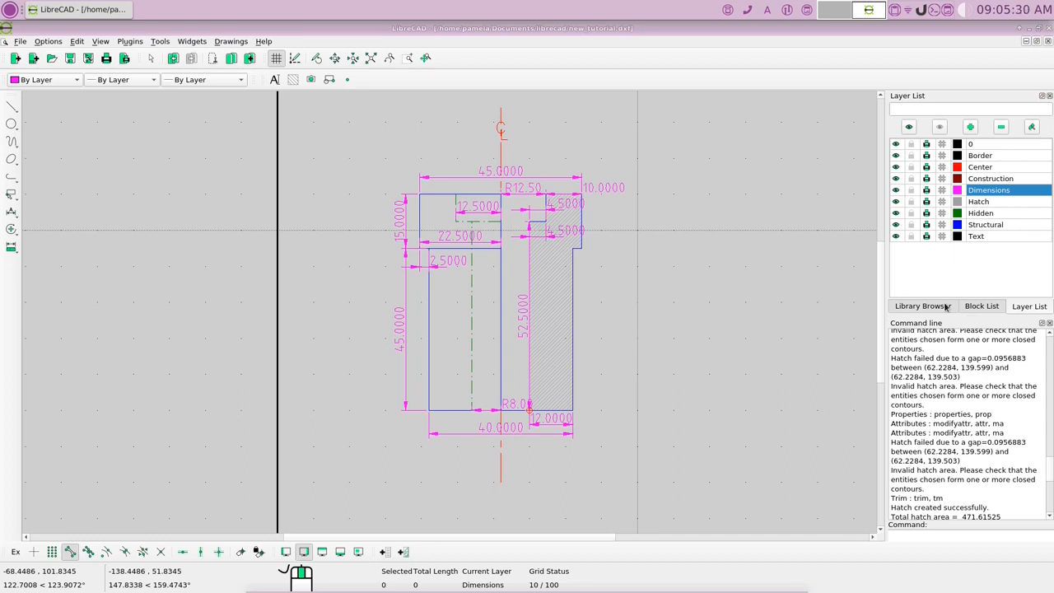
- On the Text layer, place the multiline text "Orthogonal View" at height 4, centered below the part at the centerline's lower end
left_click(982, 239)
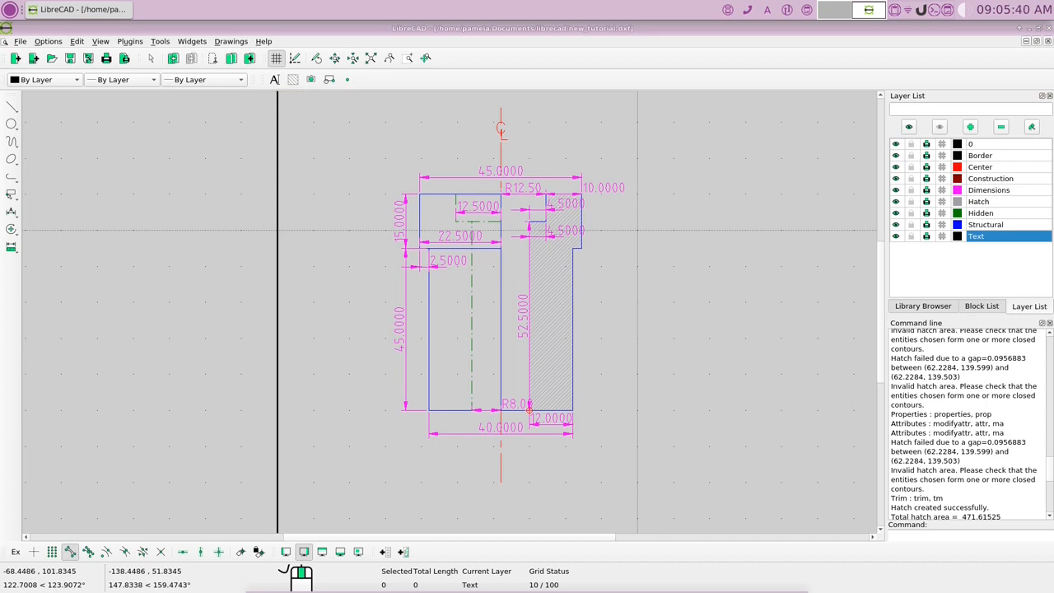
left_click(275, 80)
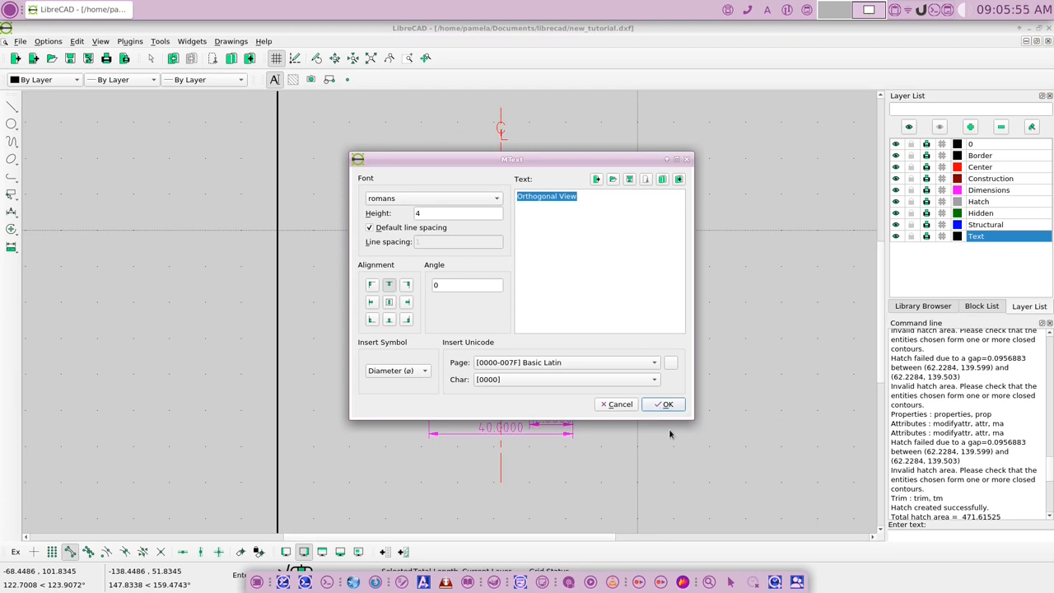
left_click(665, 405)
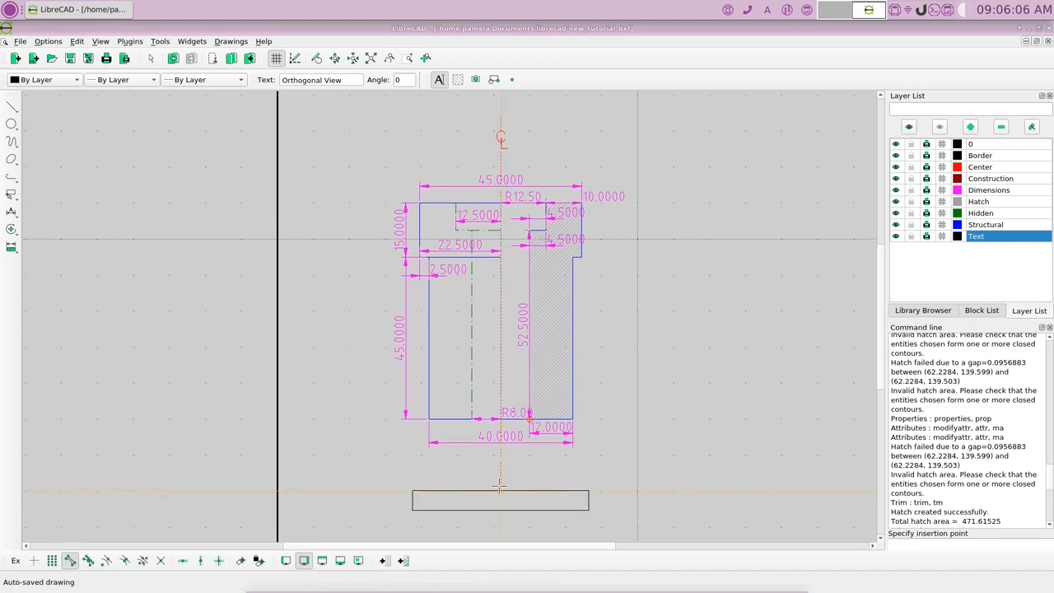
left_click(499, 486)
right_click(512, 467)
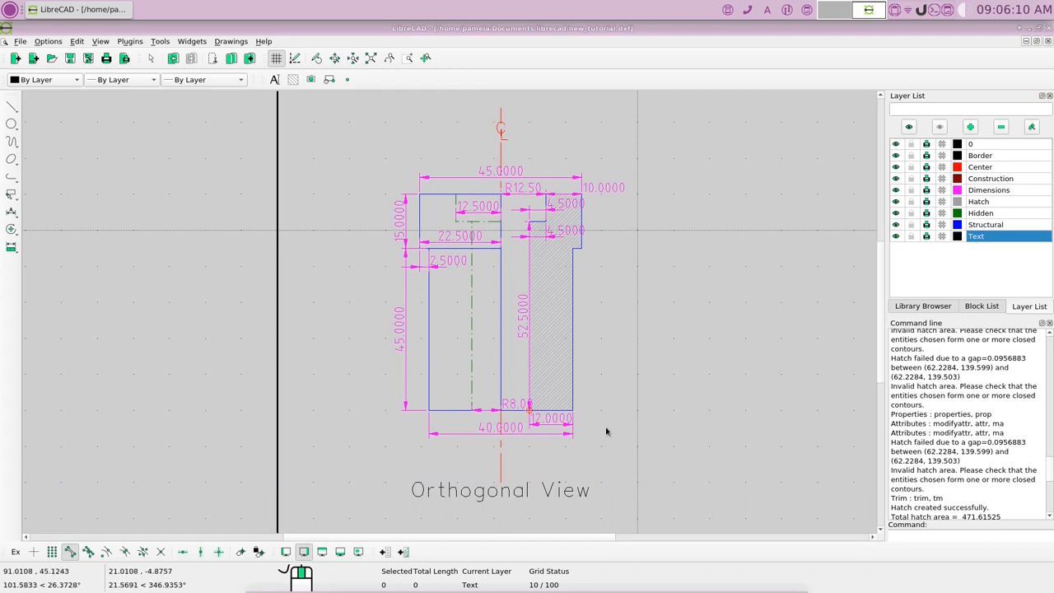
- Underline the "Orthogonal View" title with a horizontal two-point line about 52.6 units long, using free snap and horizontal restriction
left_click_drag(881, 341, 879, 395)
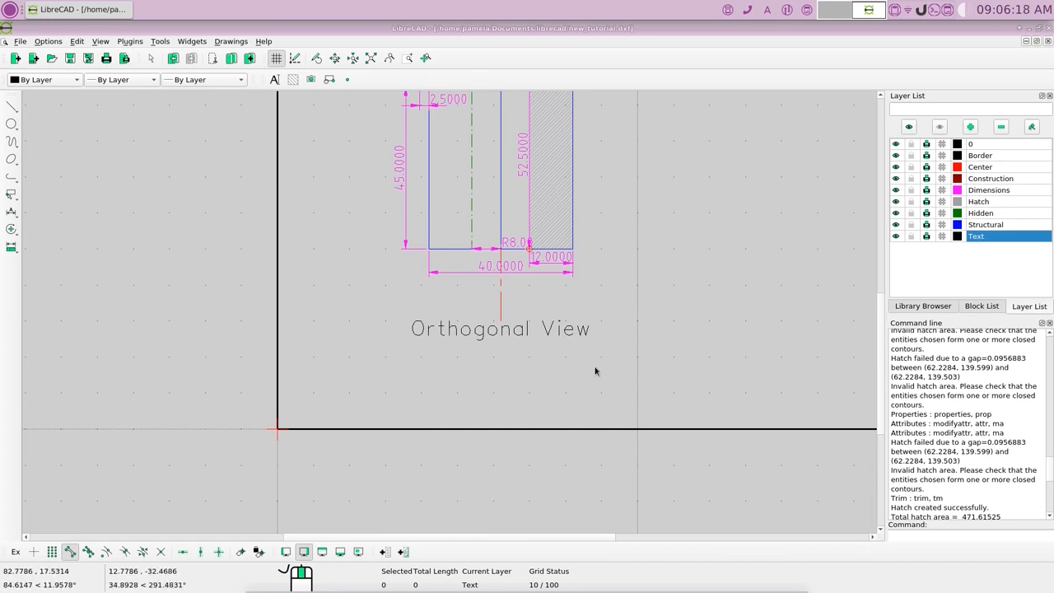
right_click(659, 323)
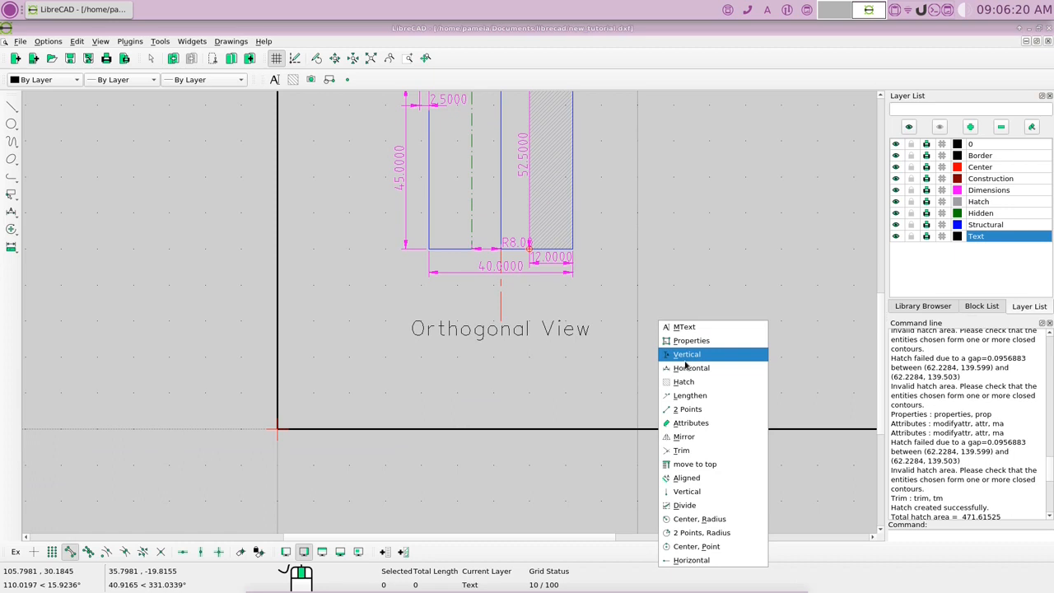
left_click(688, 409)
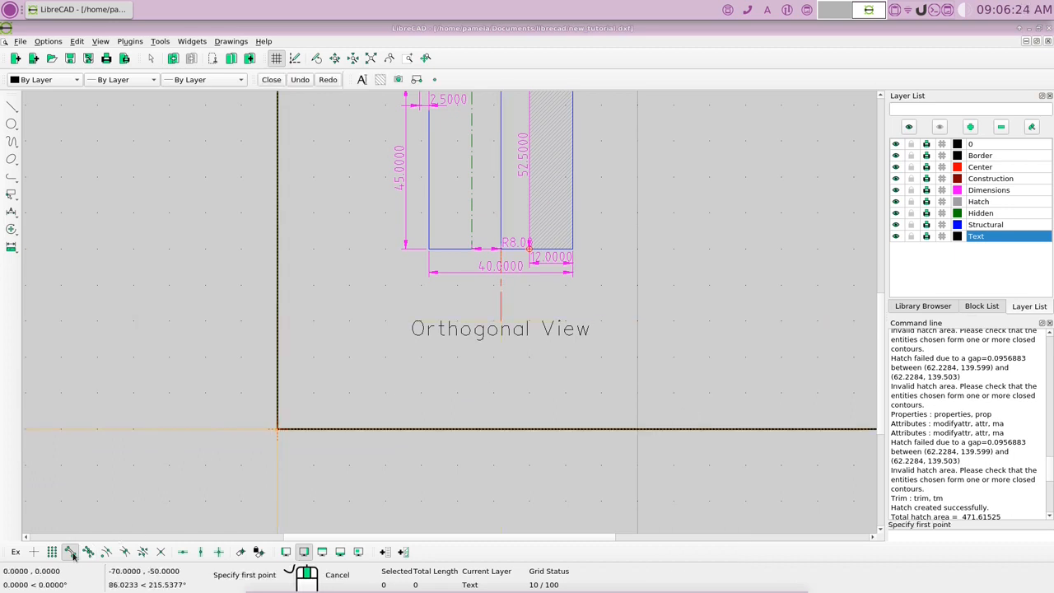
left_click(34, 551)
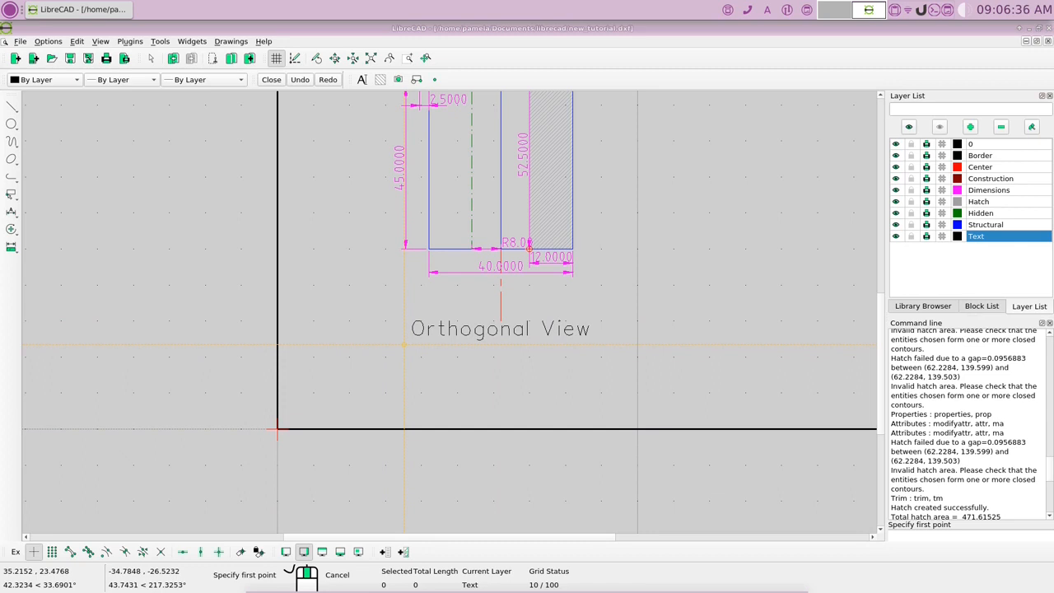
left_click(404, 345)
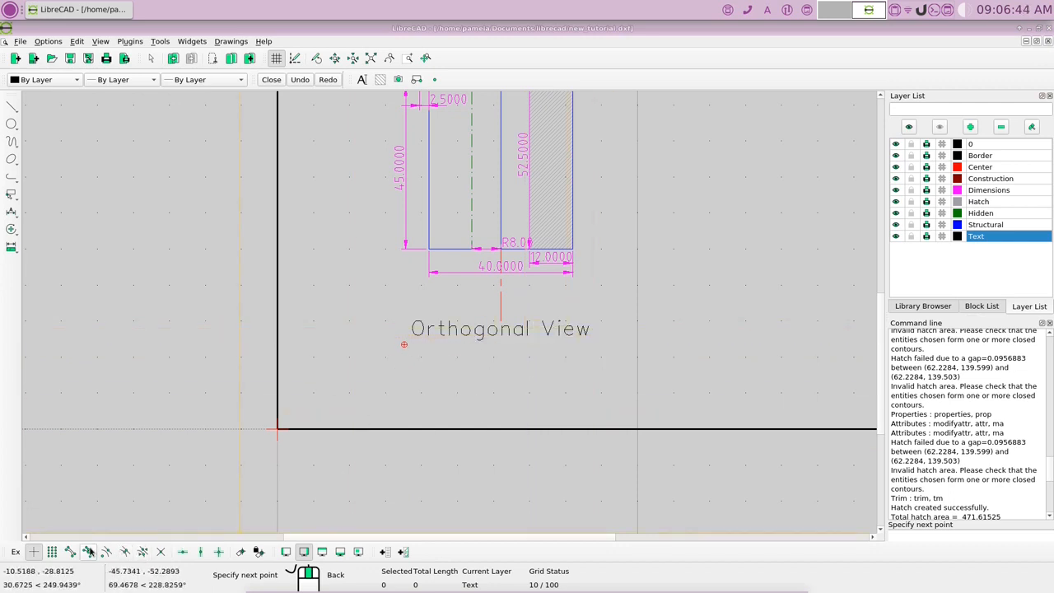
left_click(182, 553)
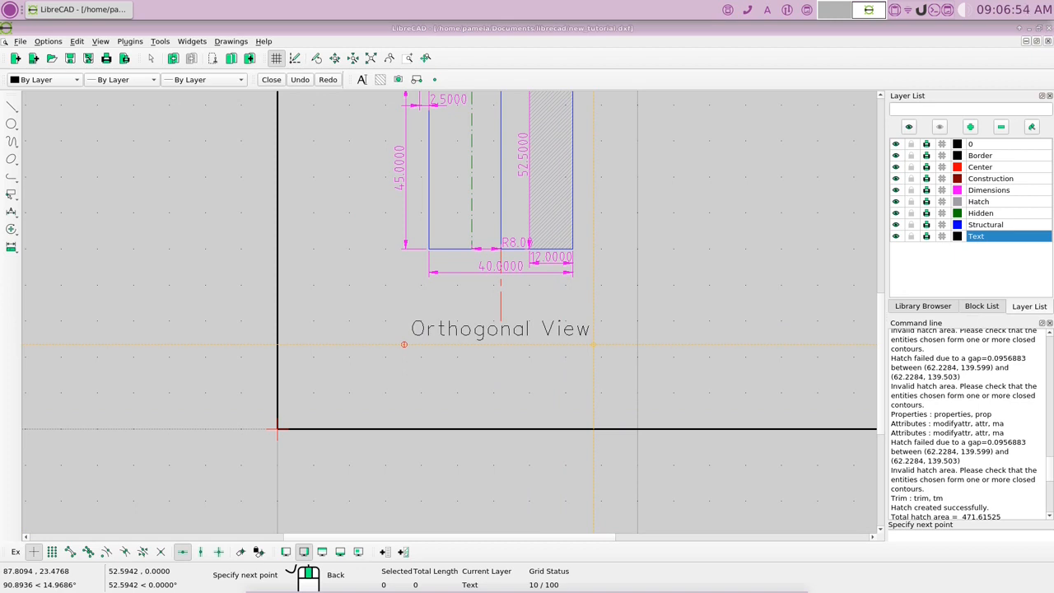
left_click(403, 344)
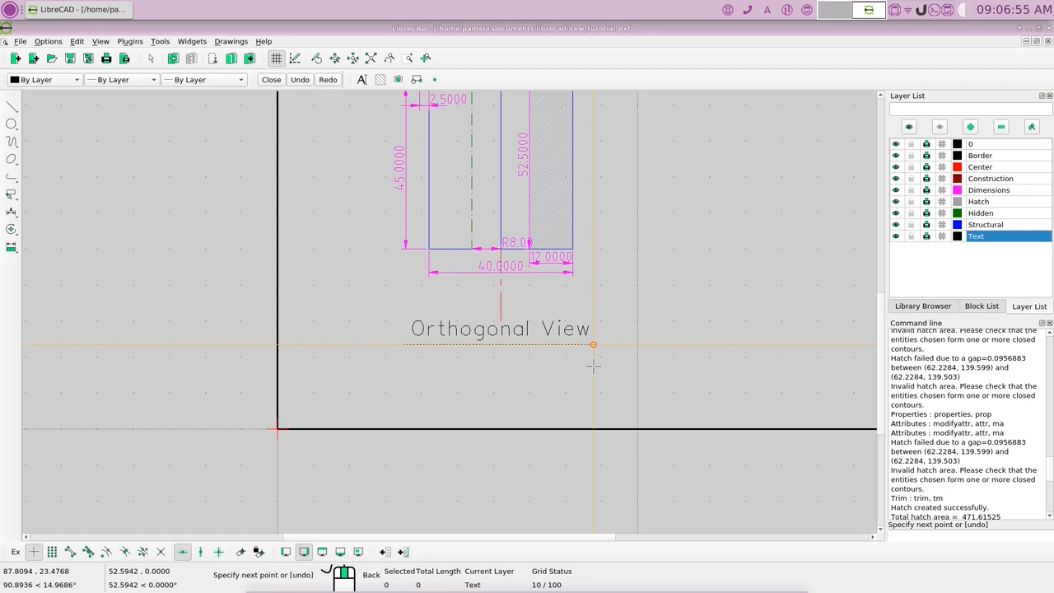
- Complete the horizontal underline beneath the "Orthogonal View" title at about 52.6 units long
left_click(593, 371)
key("Escape")
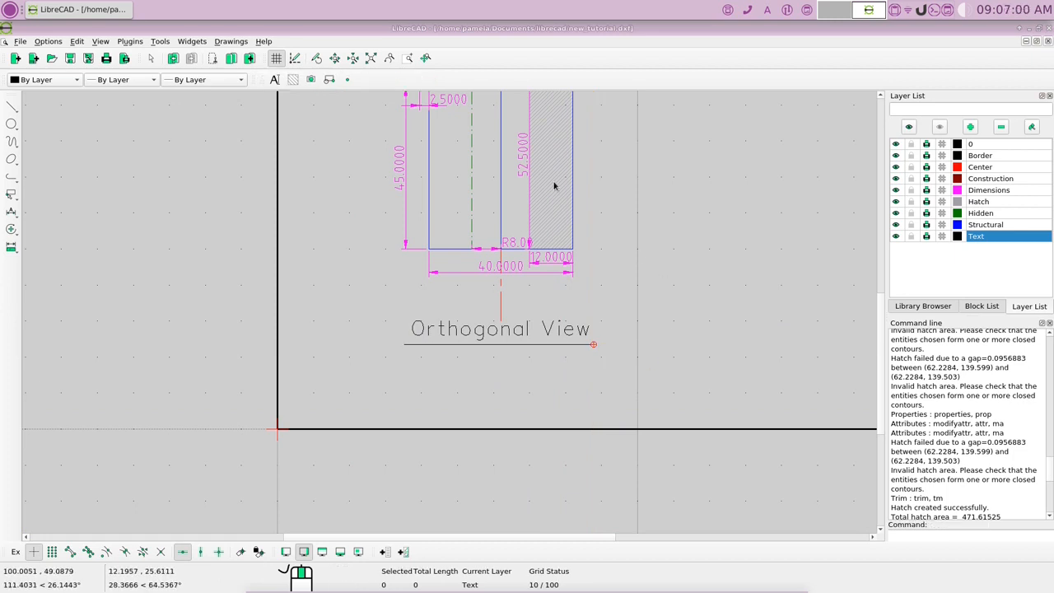
left_click(371, 57)
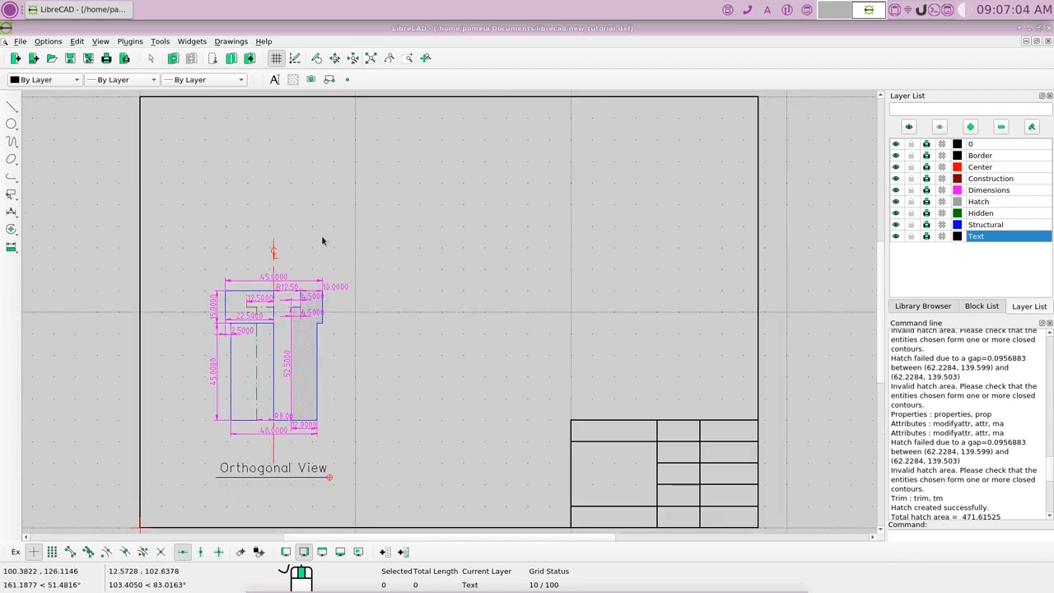
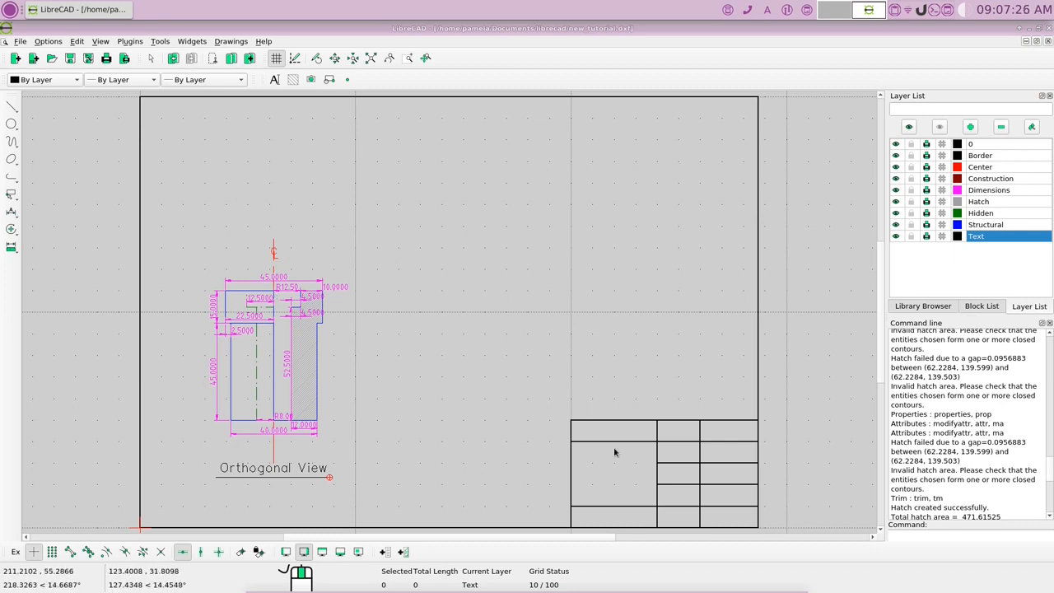
- Hide the Dimensions layer and make Construction the active layer
mouse_move(667, 591)
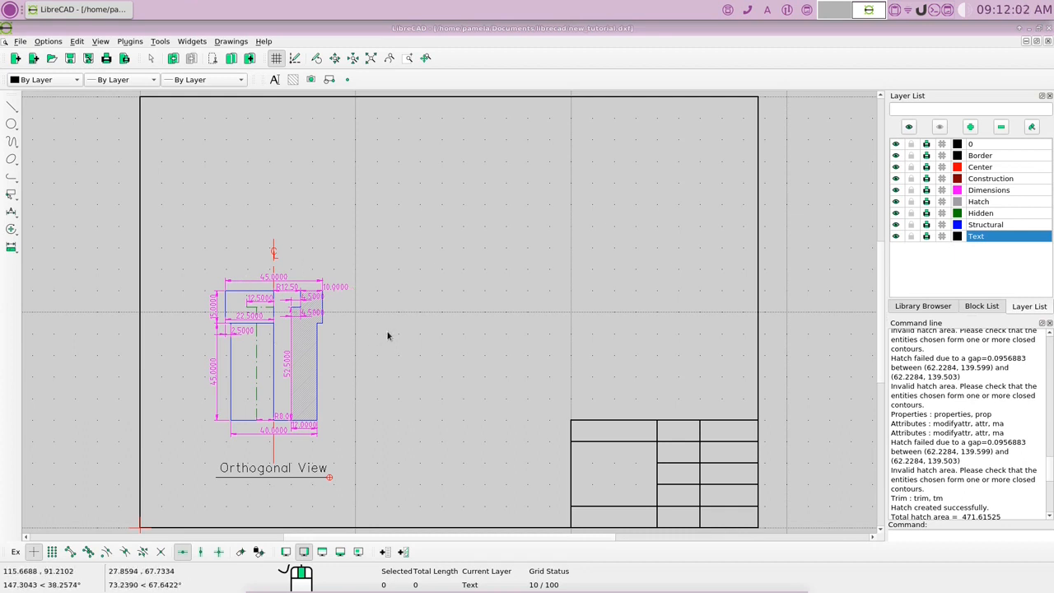
left_click(896, 190)
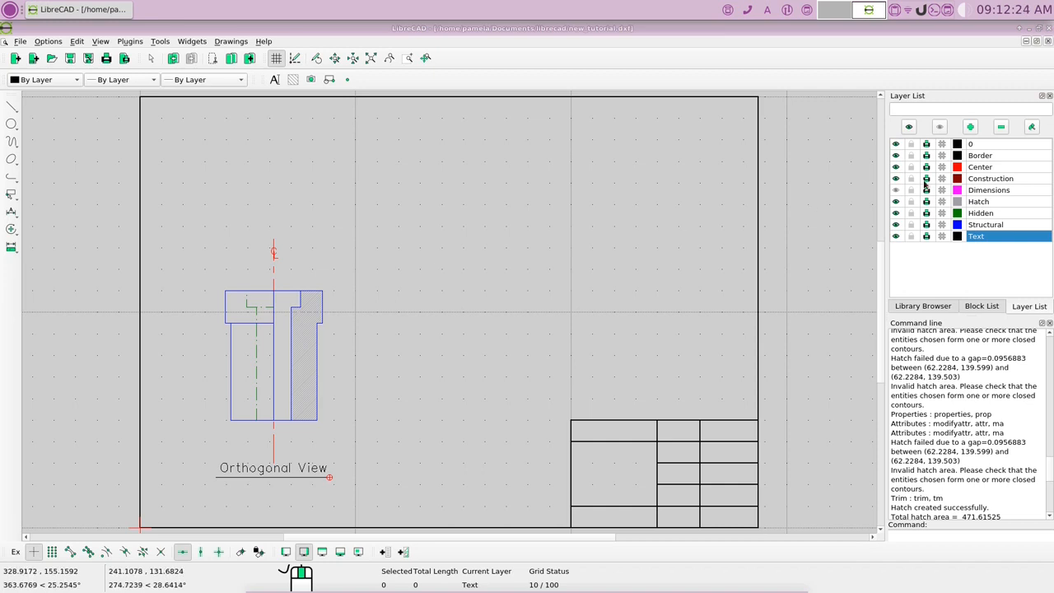
left_click(994, 179)
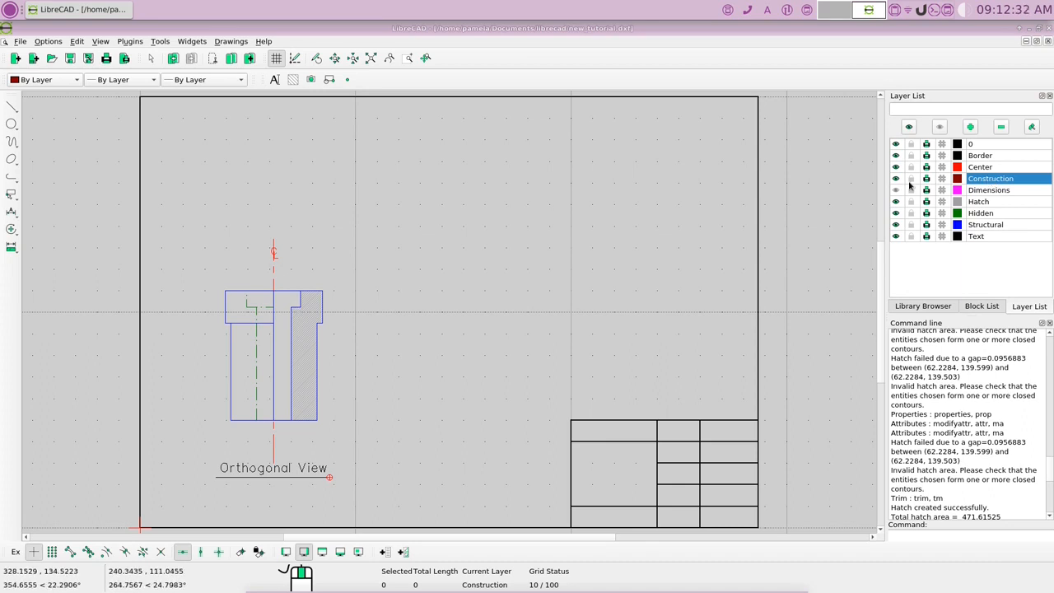
left_click(895, 188)
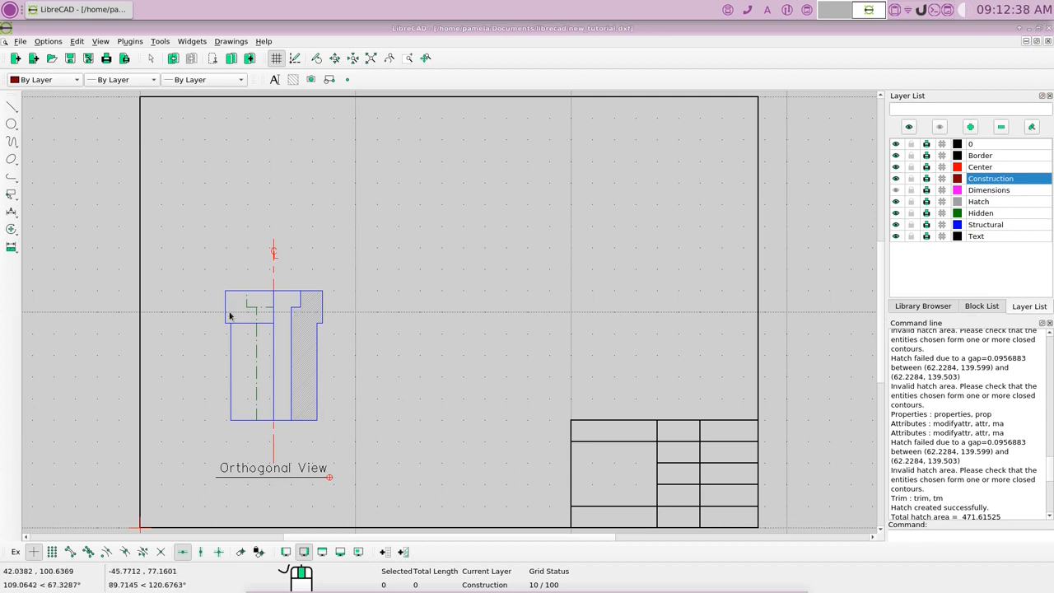
- Using endpoint snap and vertical restriction, draw a construction line about 85.4 units upward from the flange's upper-left corner
left_click(70, 552)
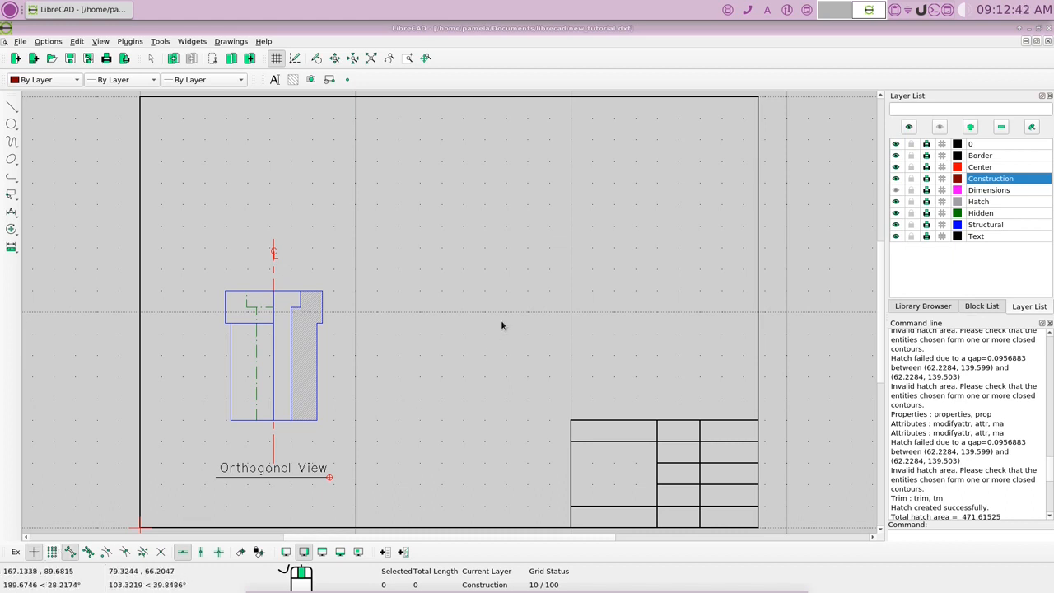
right_click(460, 290)
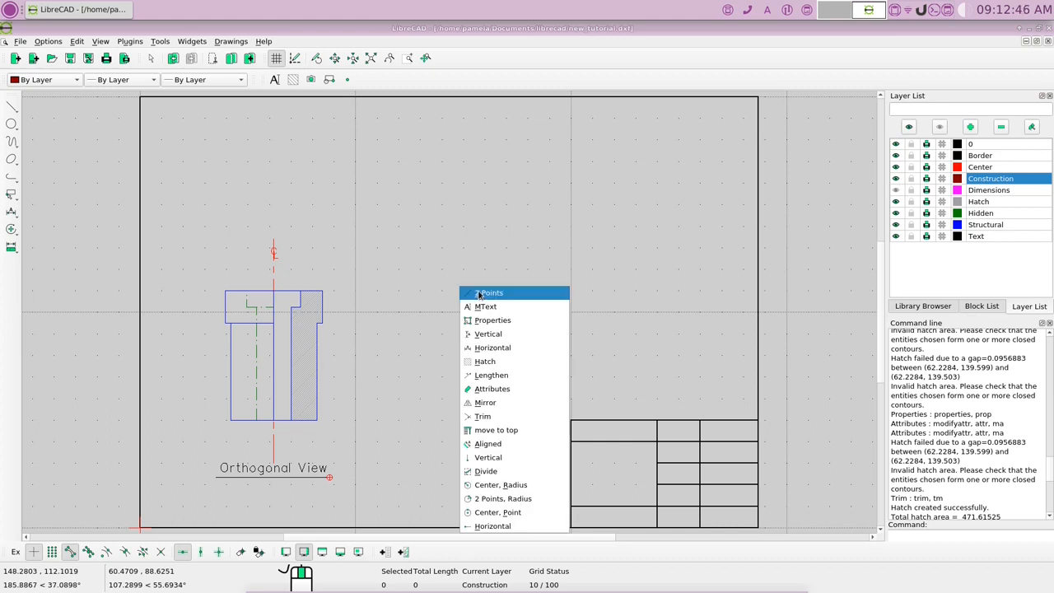
left_click(481, 293)
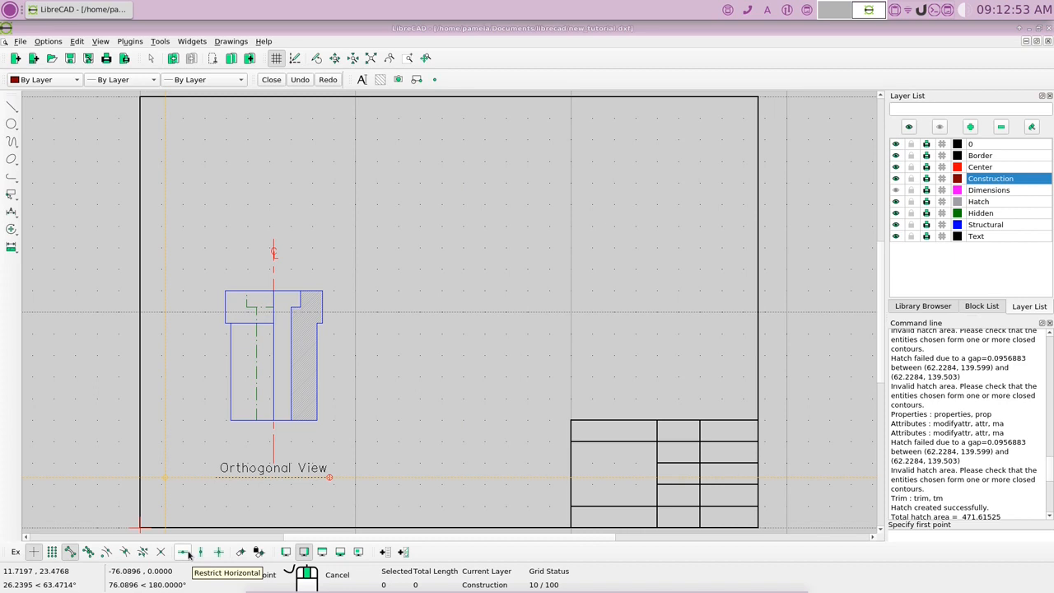
left_click(224, 291)
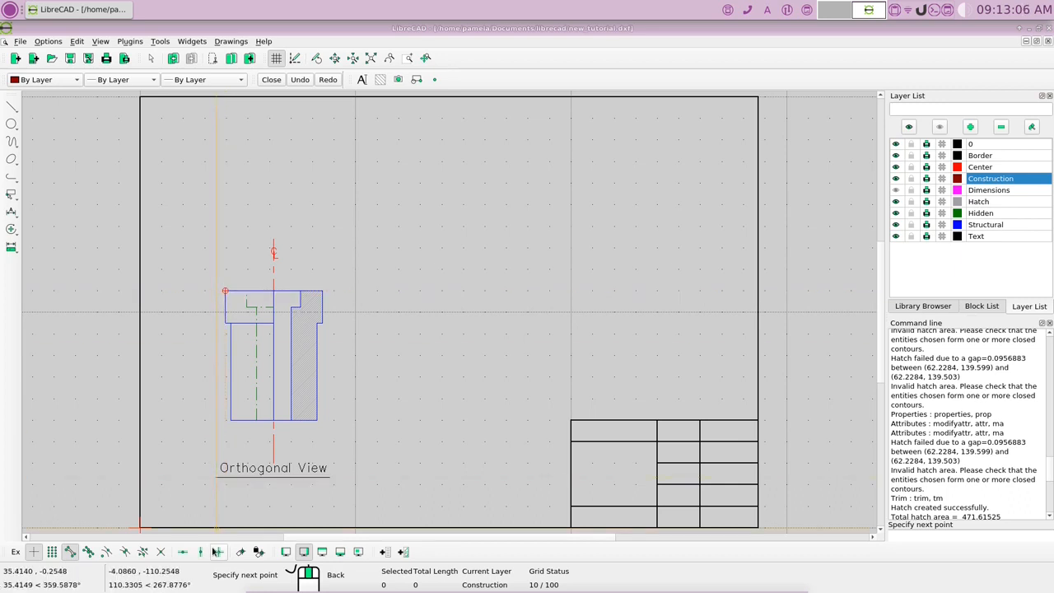
left_click(199, 552)
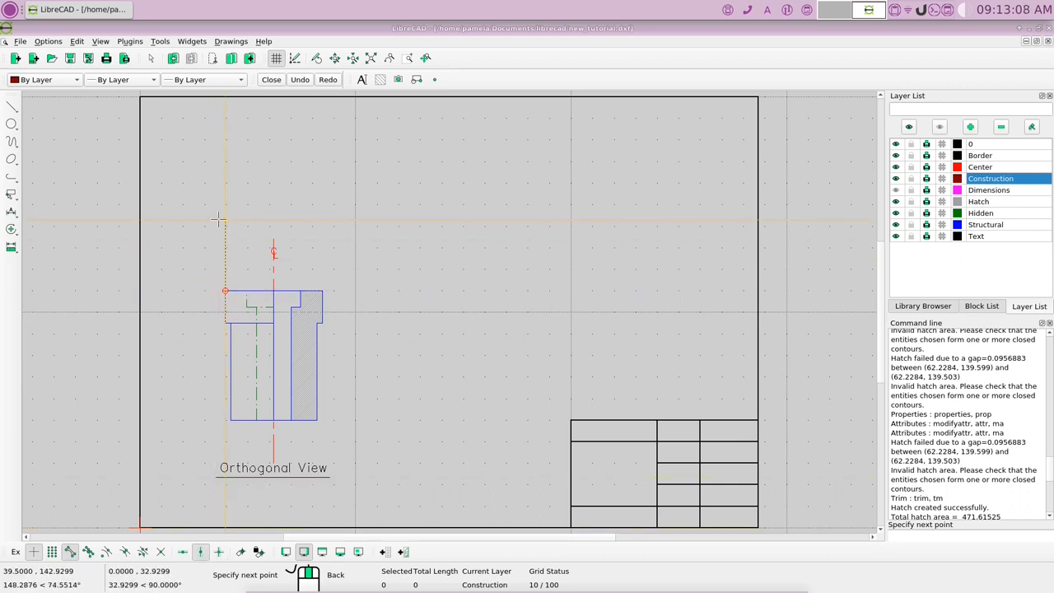
left_click(225, 105)
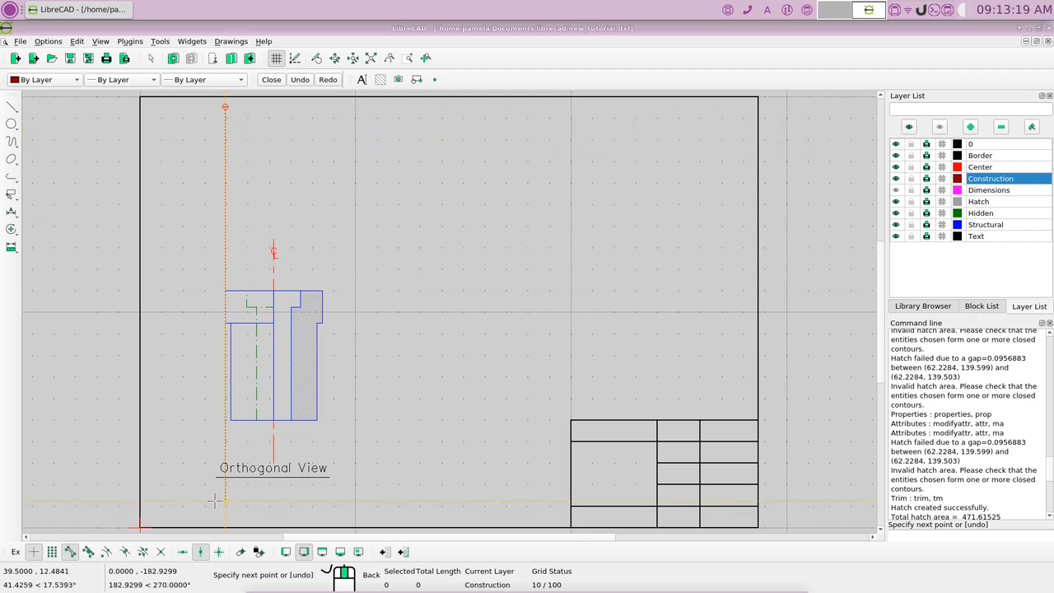
left_click(324, 289)
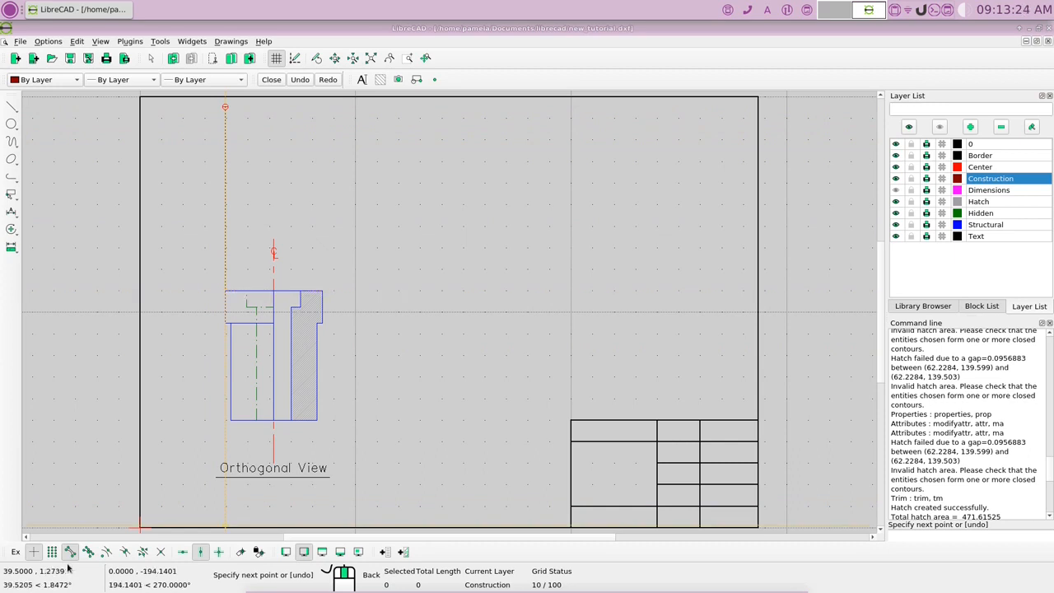
left_click(323, 290)
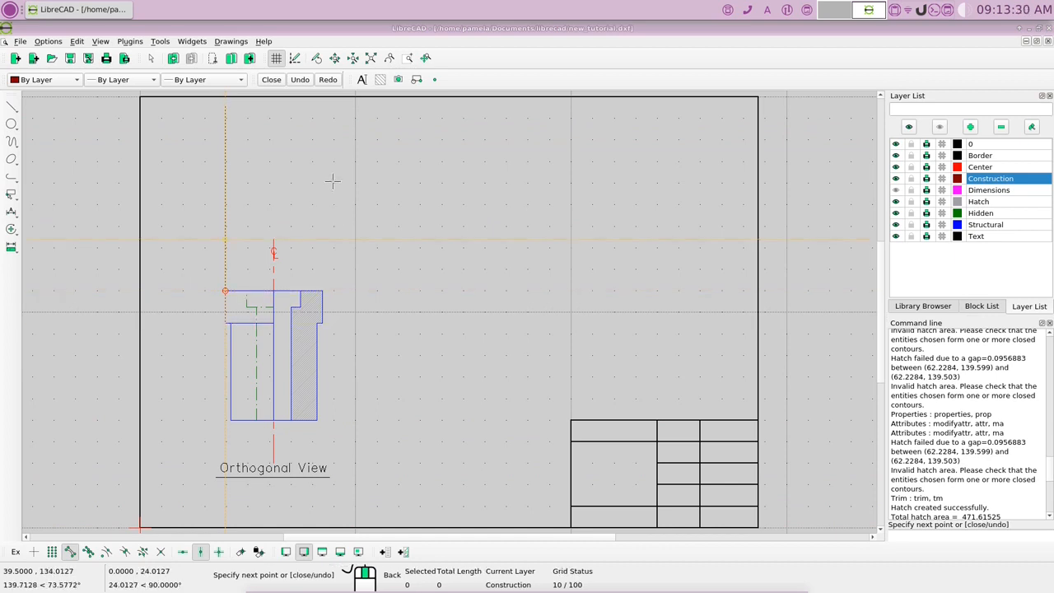
right_click(239, 233)
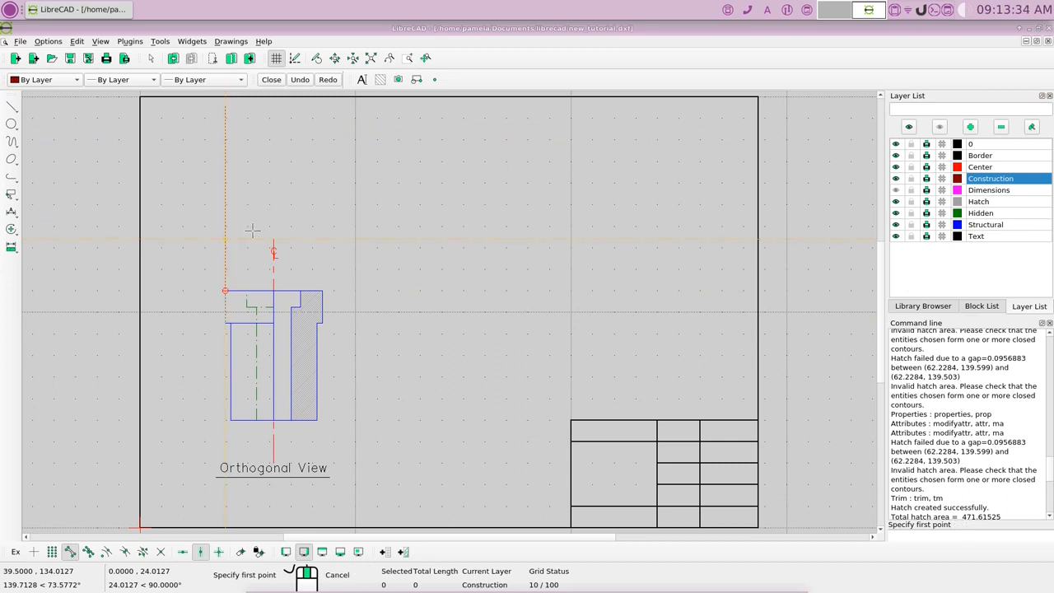
right_click(247, 247)
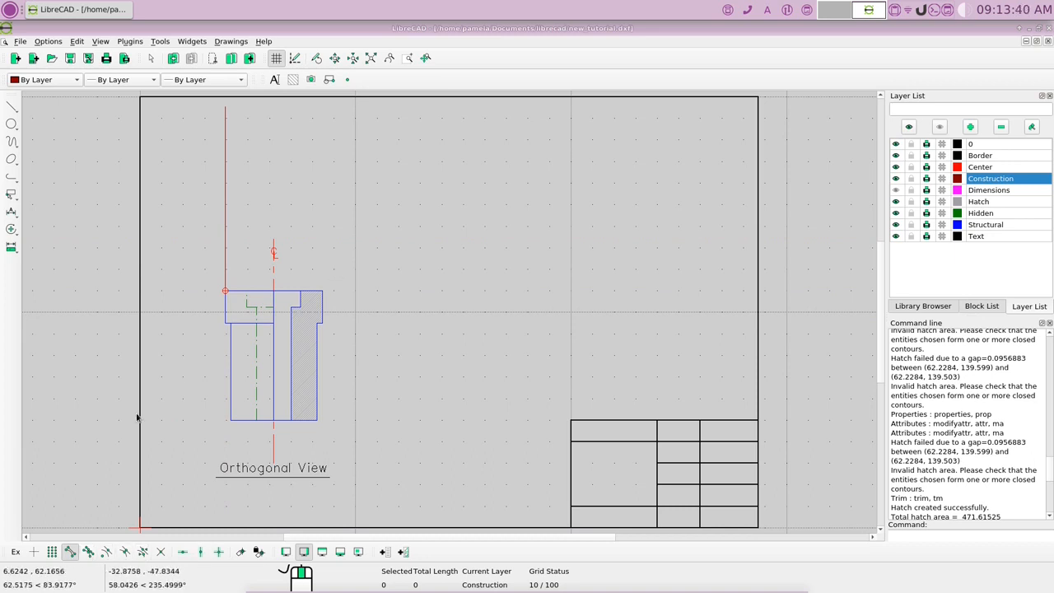
- Draw a vertical two-point construction line from the flange's upper-right corner, ending level with the first projection line
right_click(460, 262)
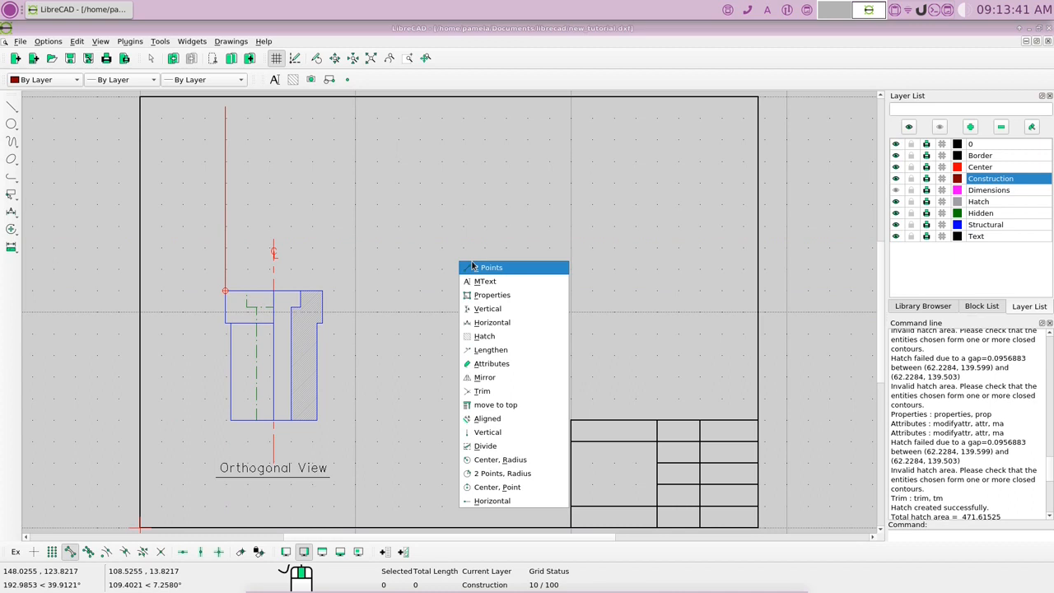
left_click(475, 267)
left_click(322, 289)
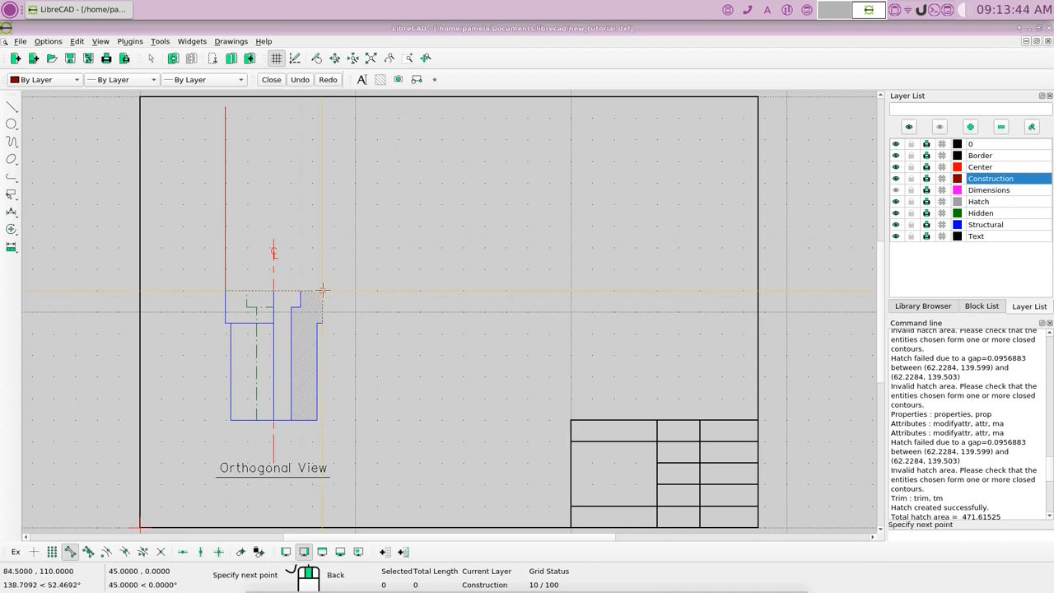
left_click(203, 552)
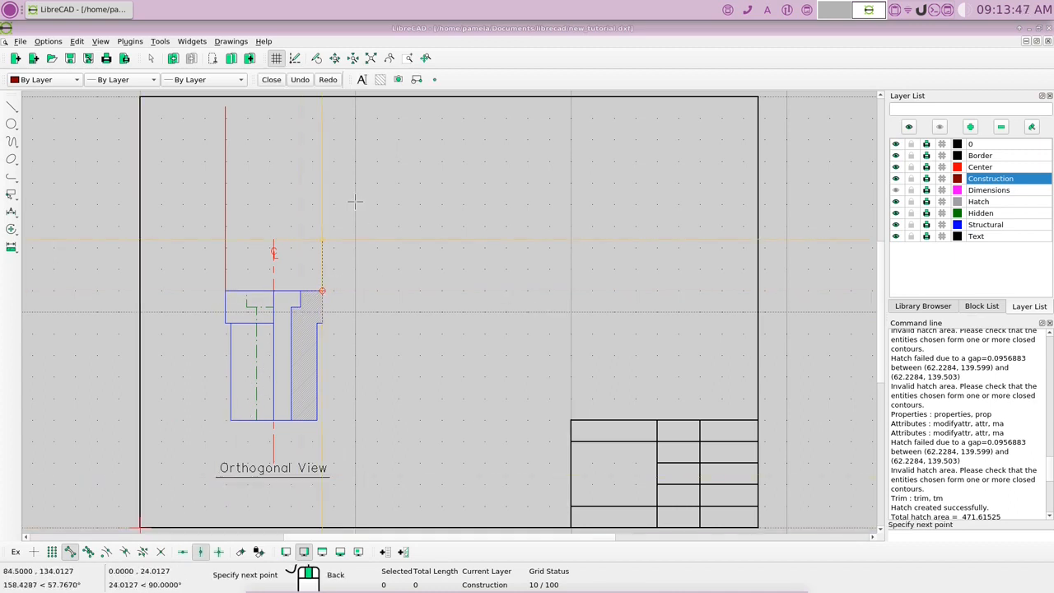
left_click(322, 105)
left_click(322, 106)
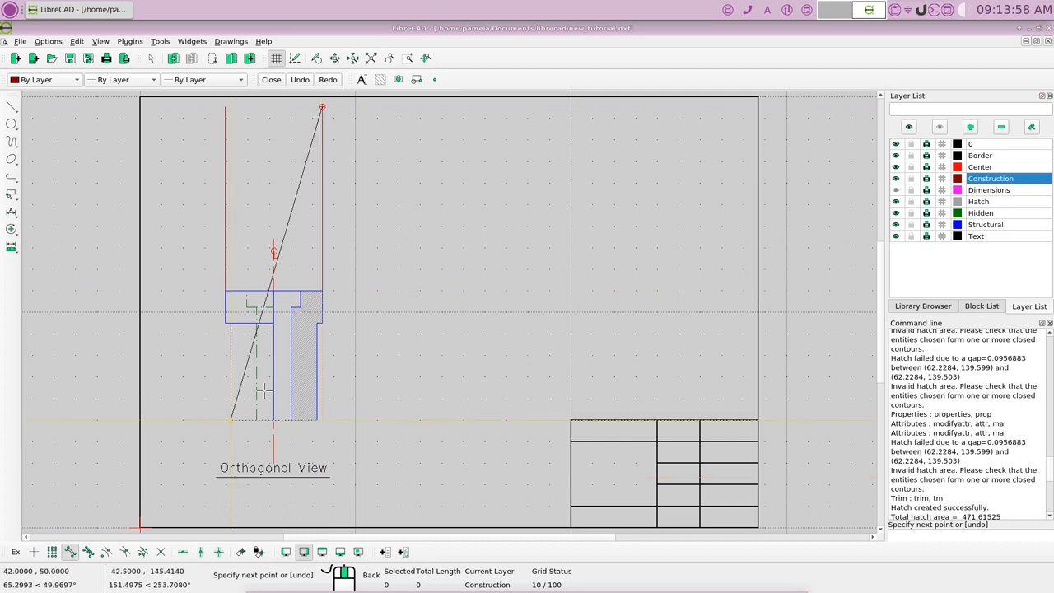
right_click(280, 147)
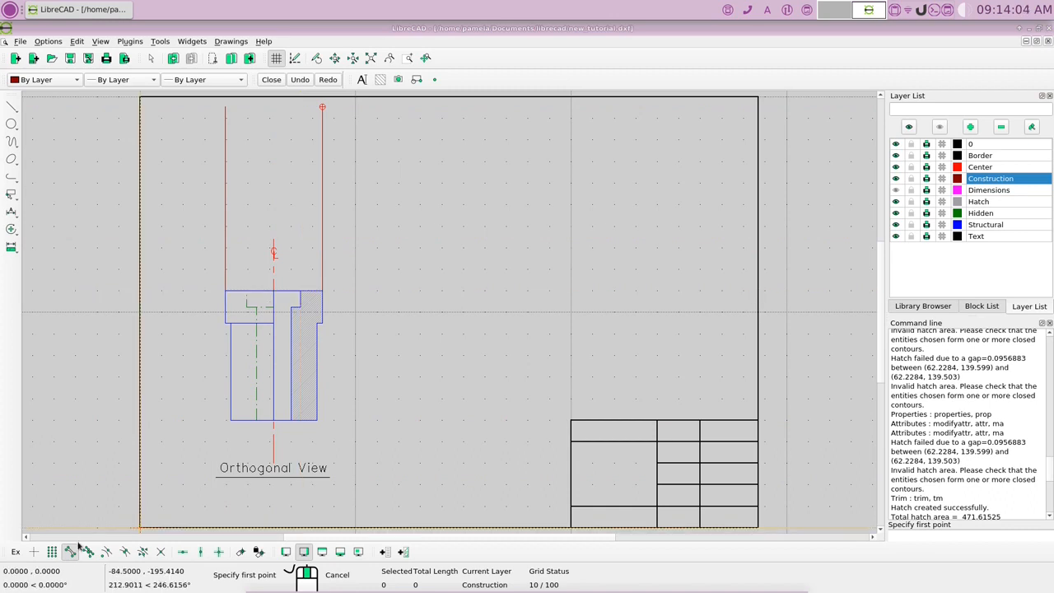
- Project the counterbore edge right of the centerline upward from the part's top edge with a vertical construction line 85.4 units long
left_click(300, 291)
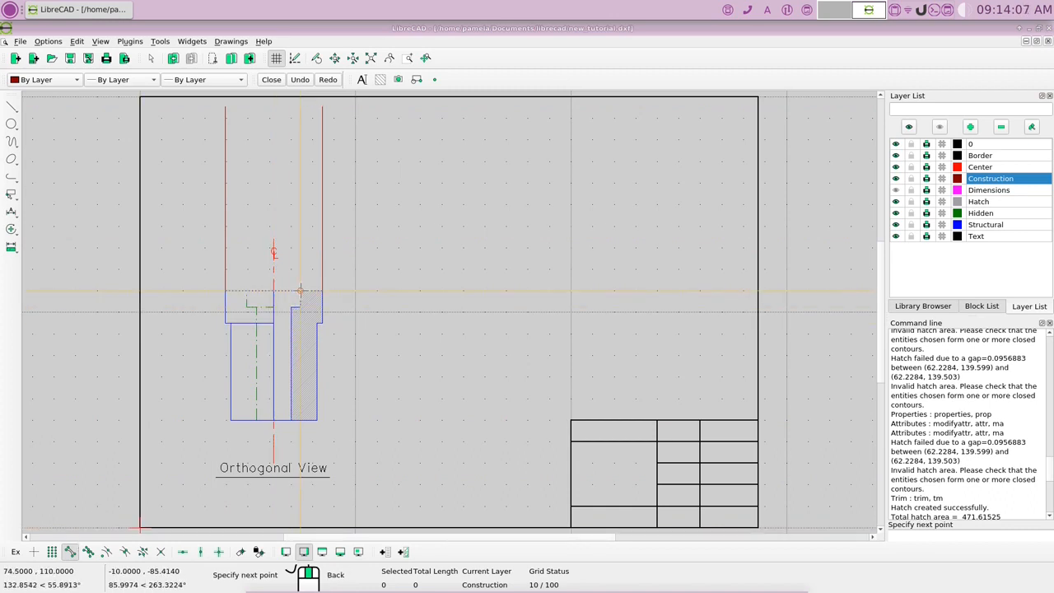
left_click(198, 551)
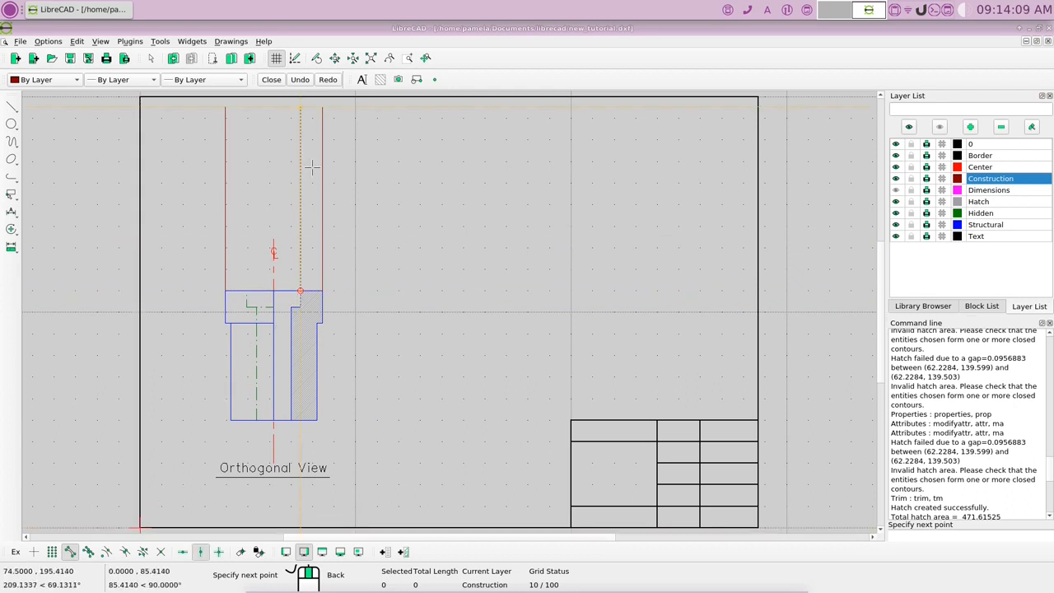
left_click(300, 107)
right_click(301, 107)
left_click(301, 107)
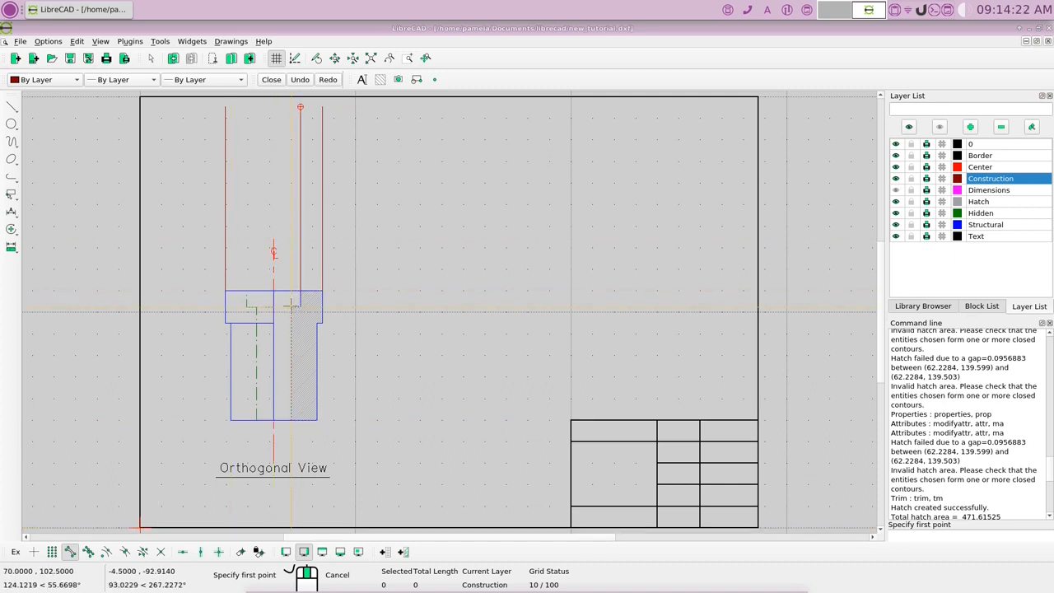
- Project the bore edge right of the centerline upward from the counterbore floor with a vertical construction line about 92.9 units long
left_click(290, 307)
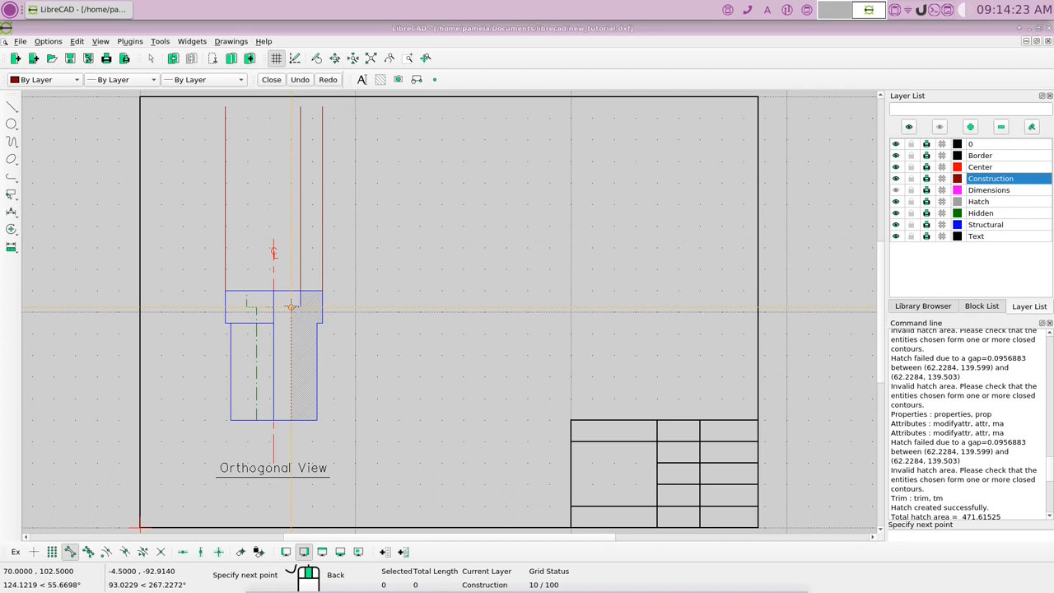
left_click(199, 554)
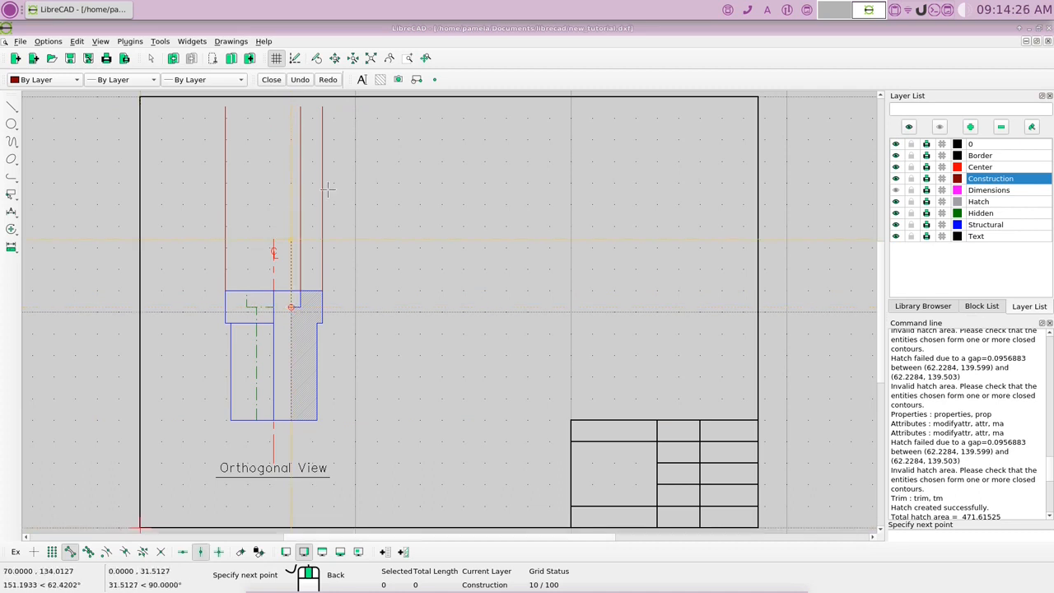
left_click(290, 109)
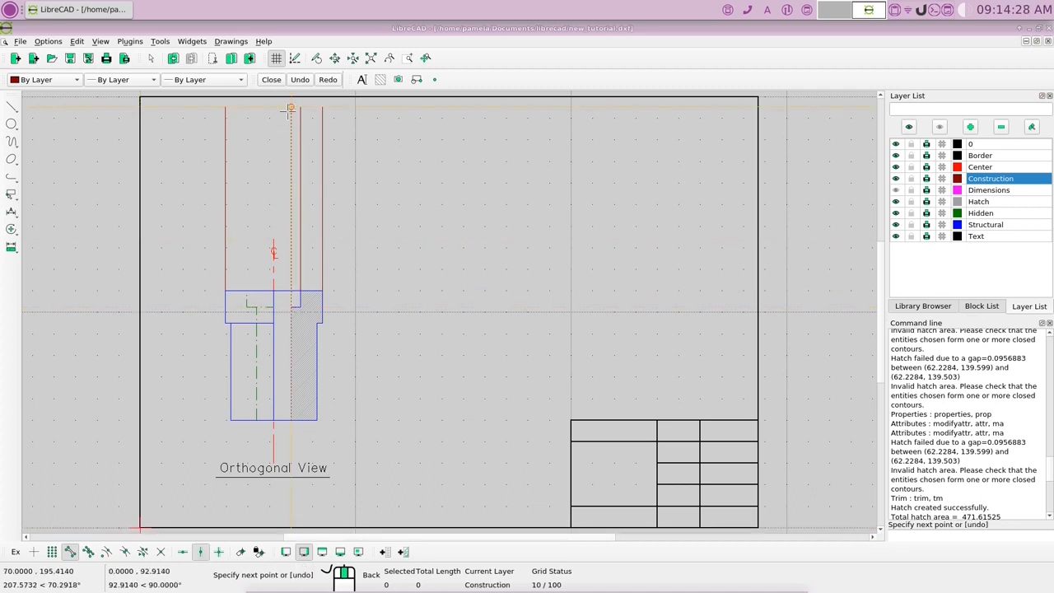
right_click(290, 109)
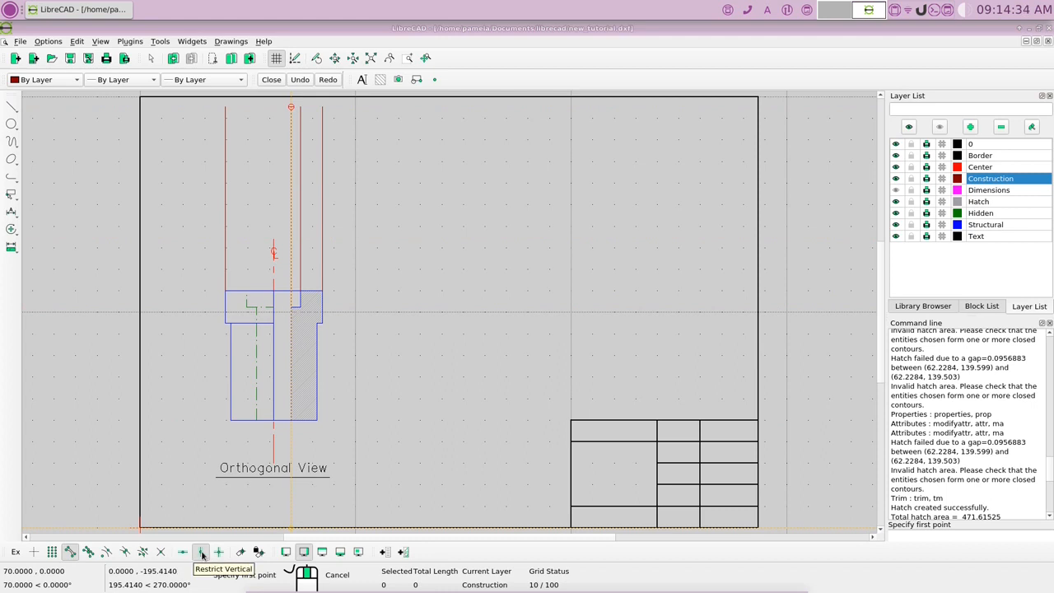
- Project the hidden counterbore edge left of the centerline upward from the part's top edge with a vertical construction line 85.4 units long
left_click(246, 290)
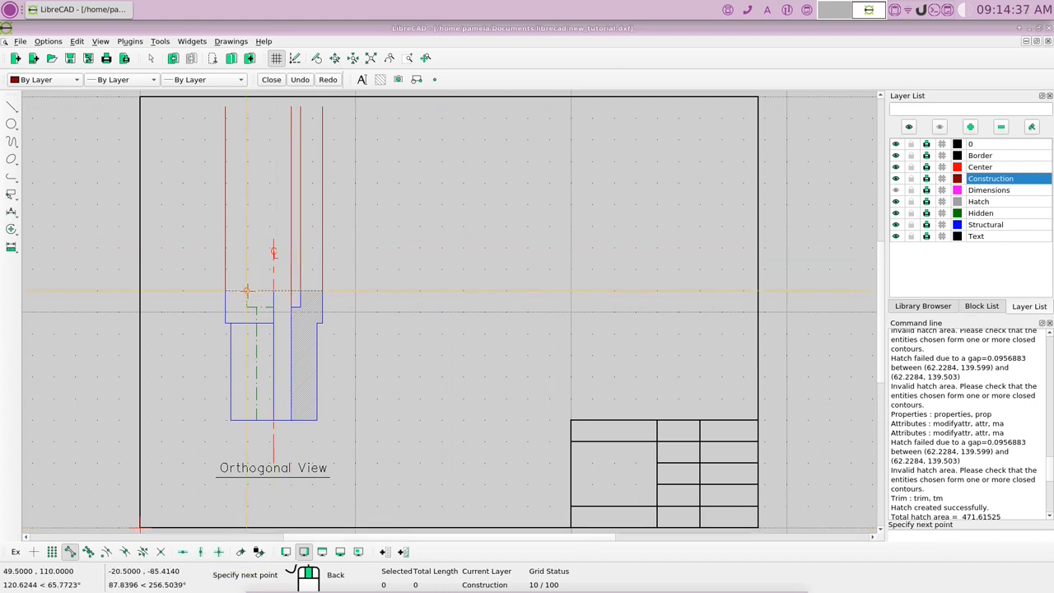
left_click(200, 553)
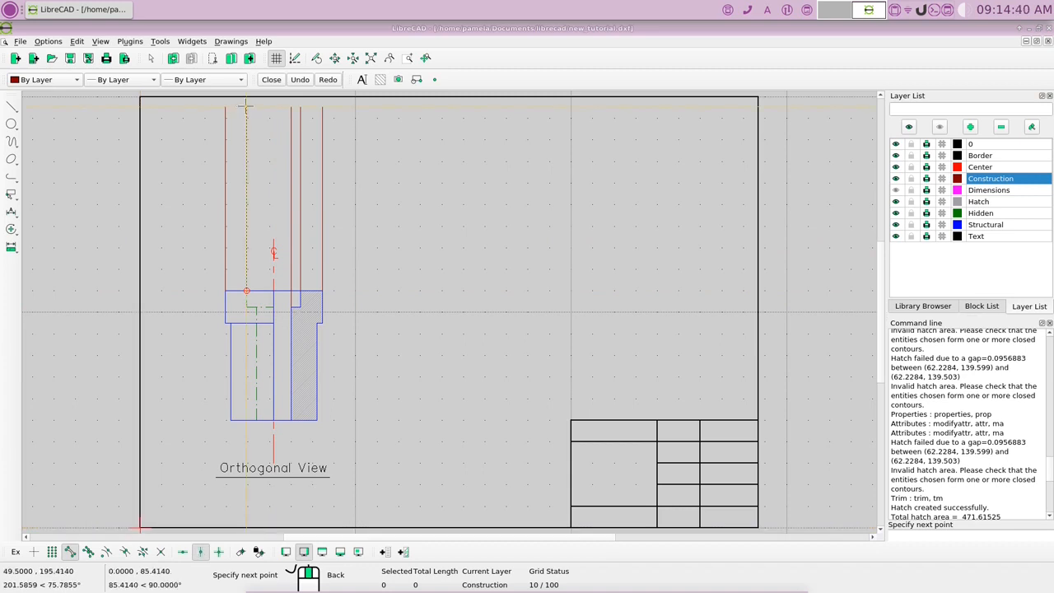
left_click(246, 105)
right_click(246, 107)
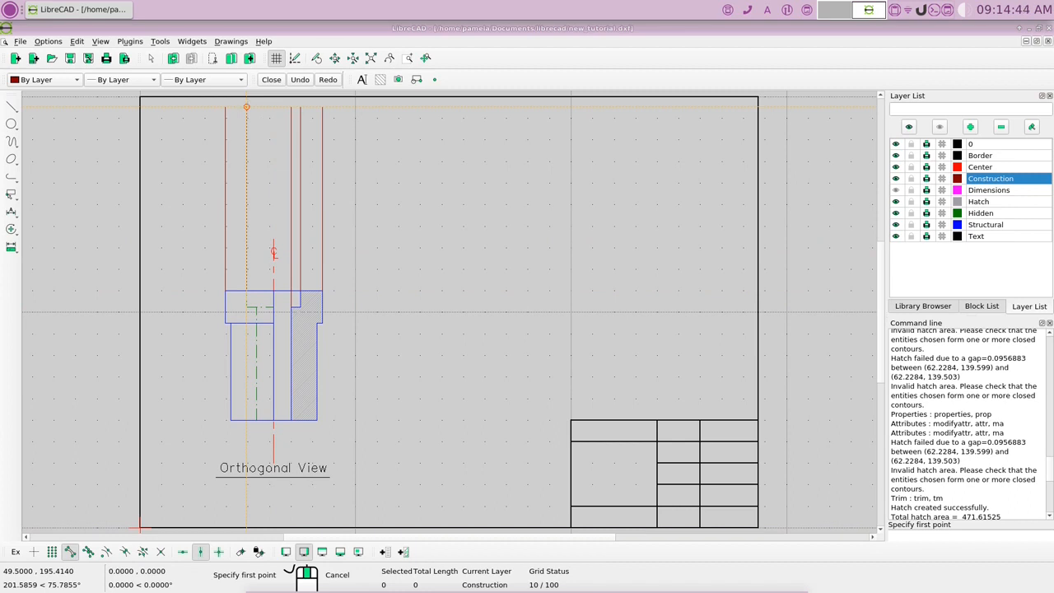
right_click(247, 107)
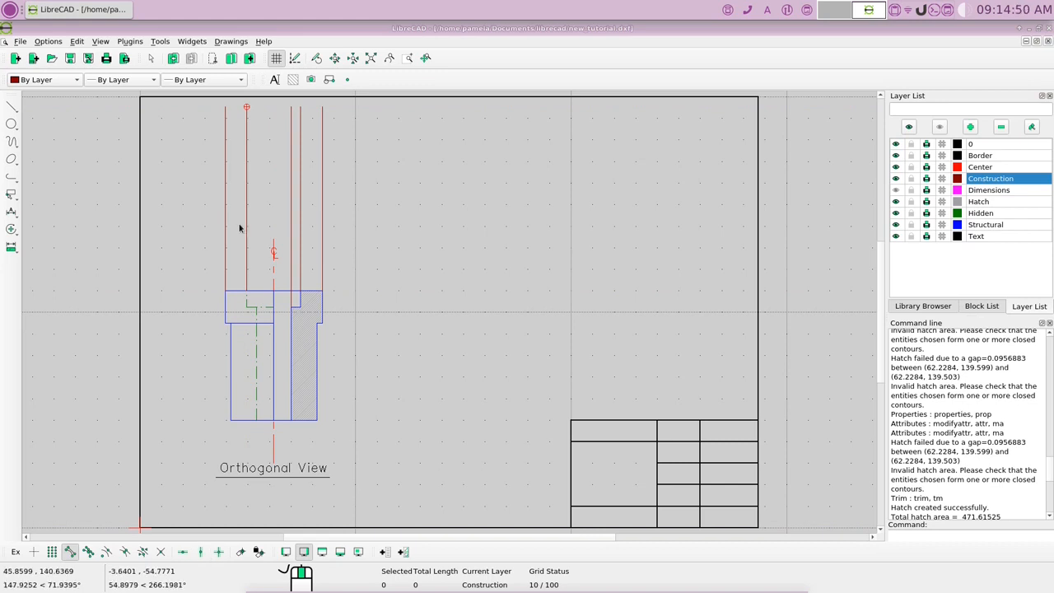
- Project the hidden bore edge left of the centerline upward from the counterbore floor with a vertical construction line about 92.9 units long
right_click(449, 209)
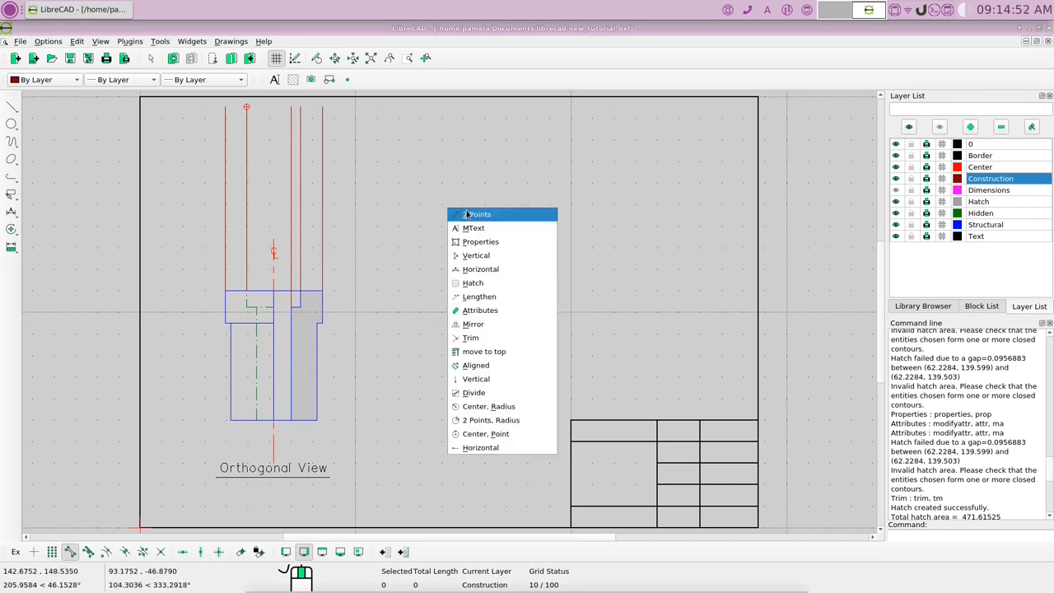
left_click(467, 214)
left_click(254, 305)
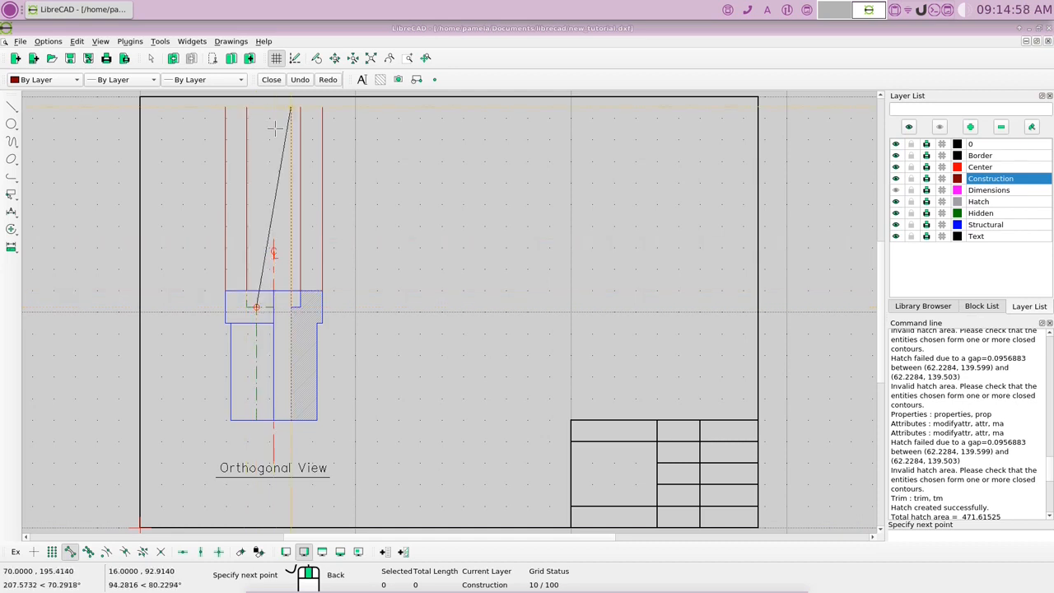
left_click(200, 552)
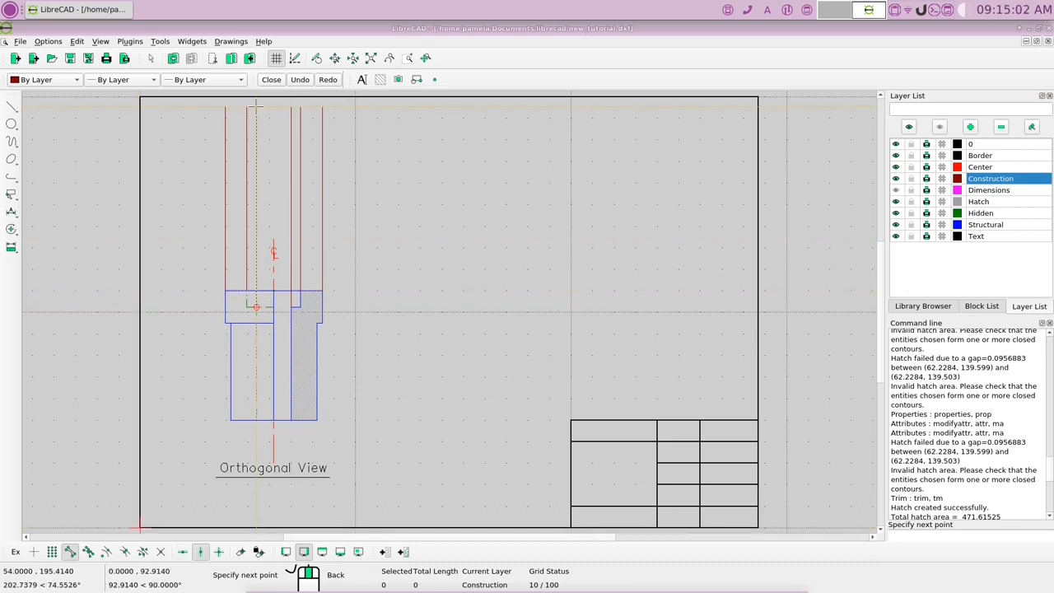
left_click(255, 106)
right_click(257, 108)
right_click(270, 110)
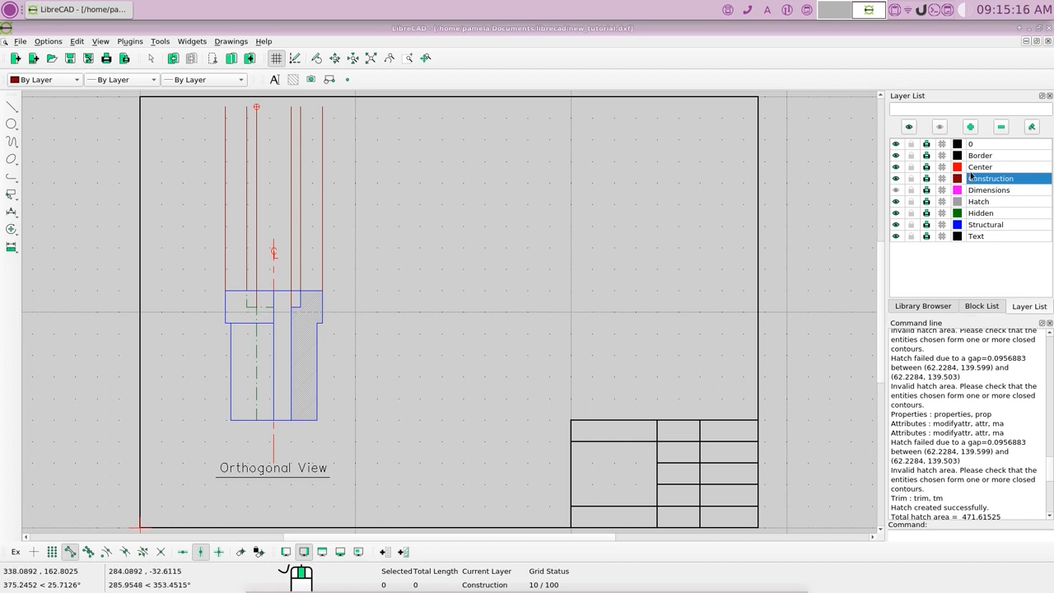
- Make Center the active layer and lengthen the part's centerline by 60 units at its upper end
left_click(998, 168)
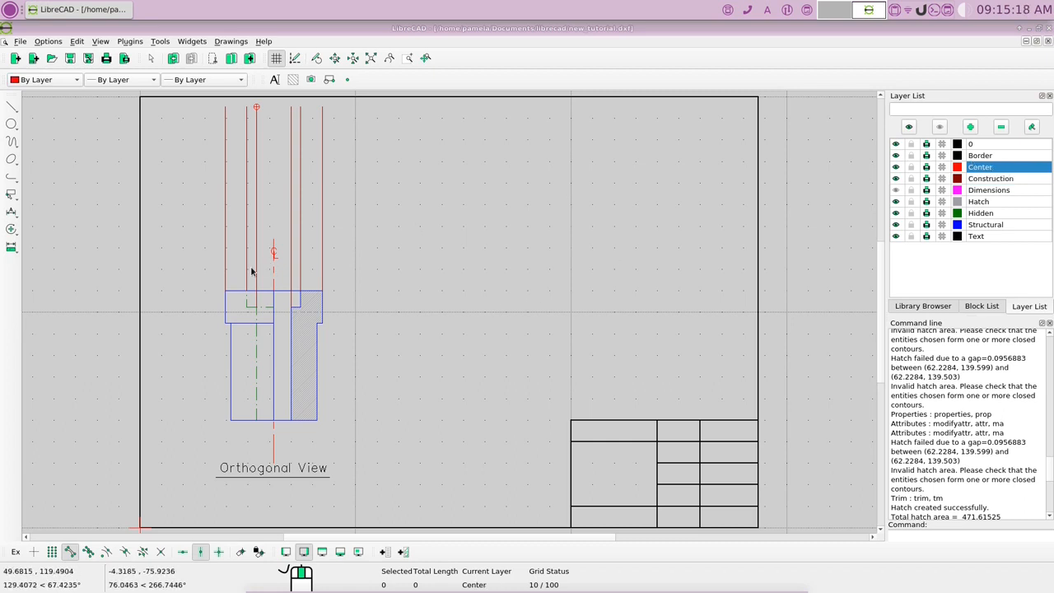
right_click(465, 221)
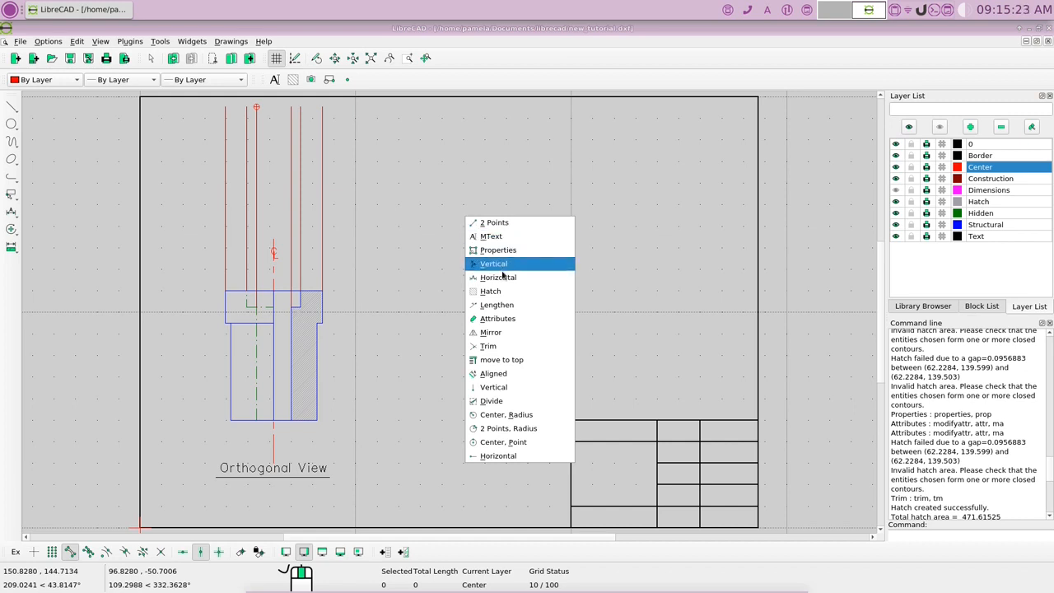
left_click(497, 305)
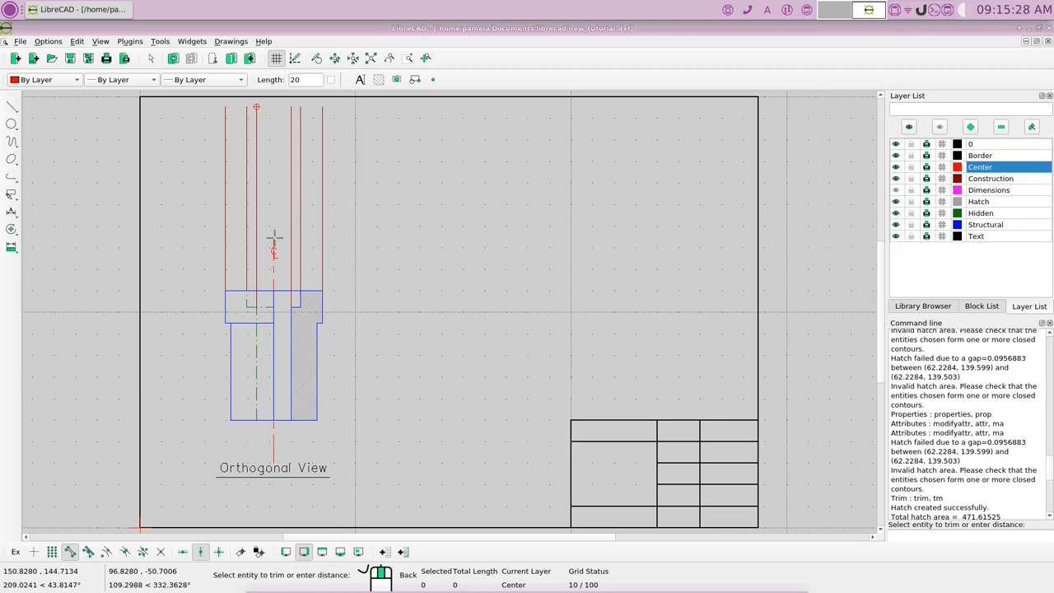
double_click(295, 79)
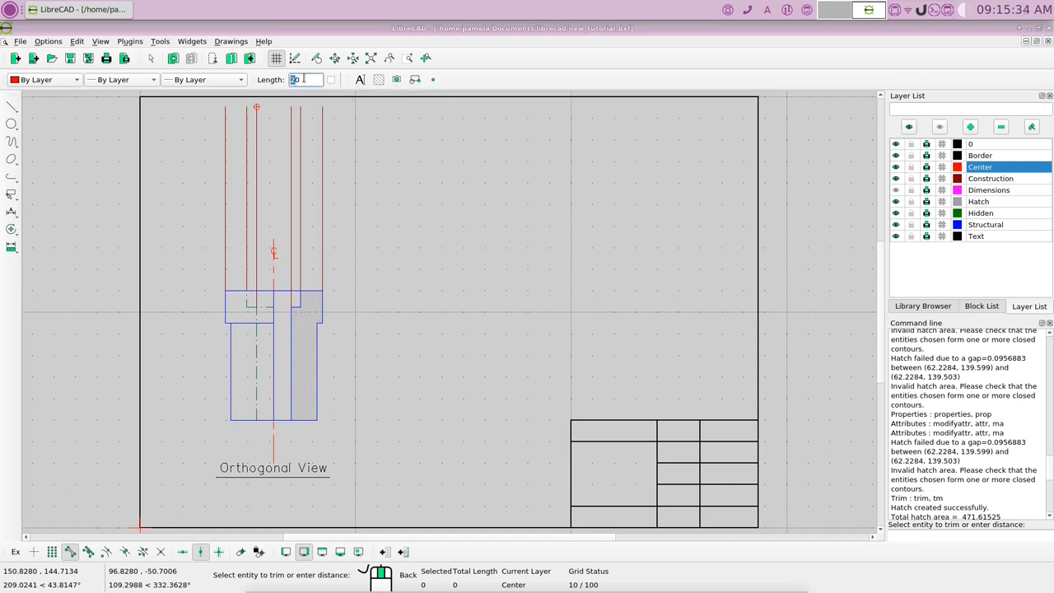
type("60")
left_click(274, 244)
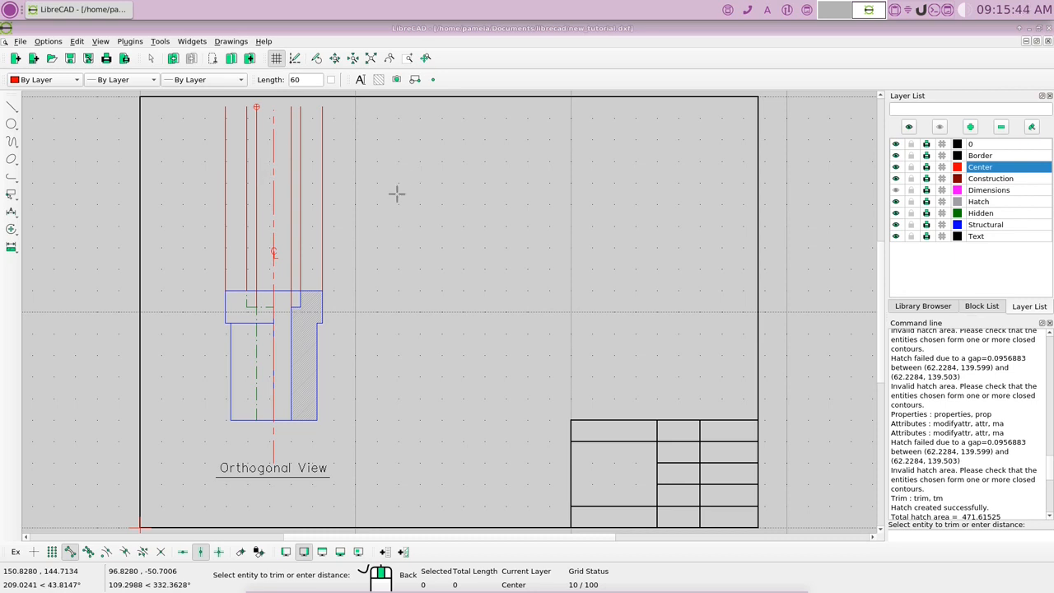
right_click(440, 218)
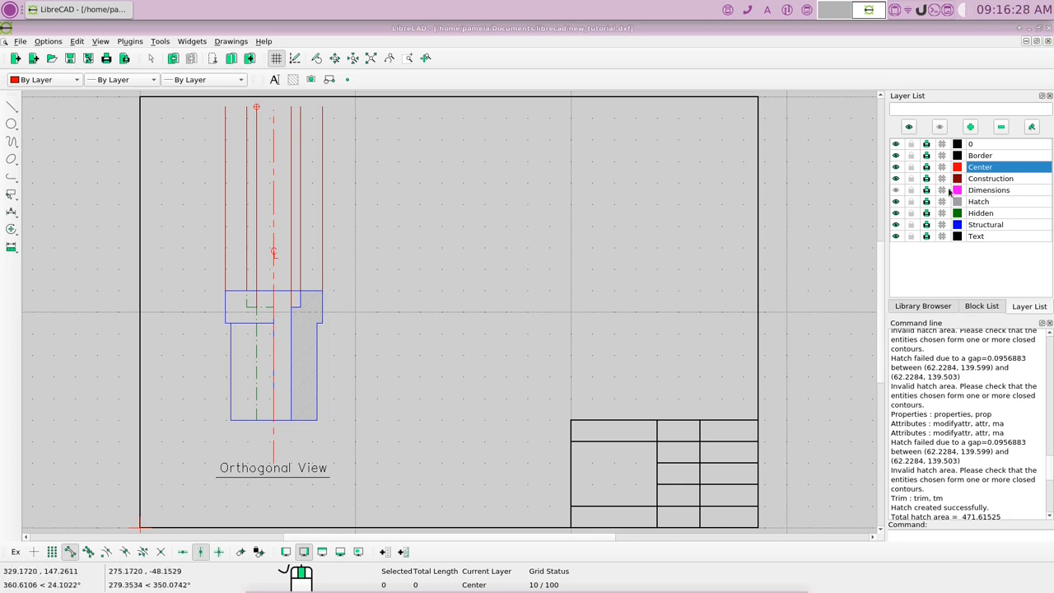
- Show the Dimensions layer and make Structural the active layer, keeping endpoint snapping on
left_click(895, 191)
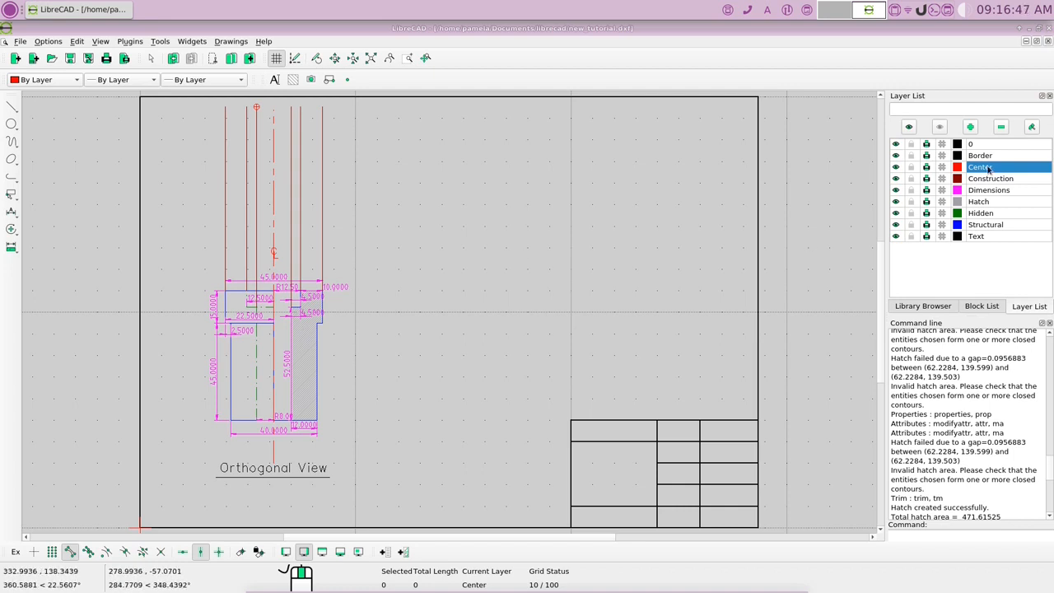
left_click(991, 225)
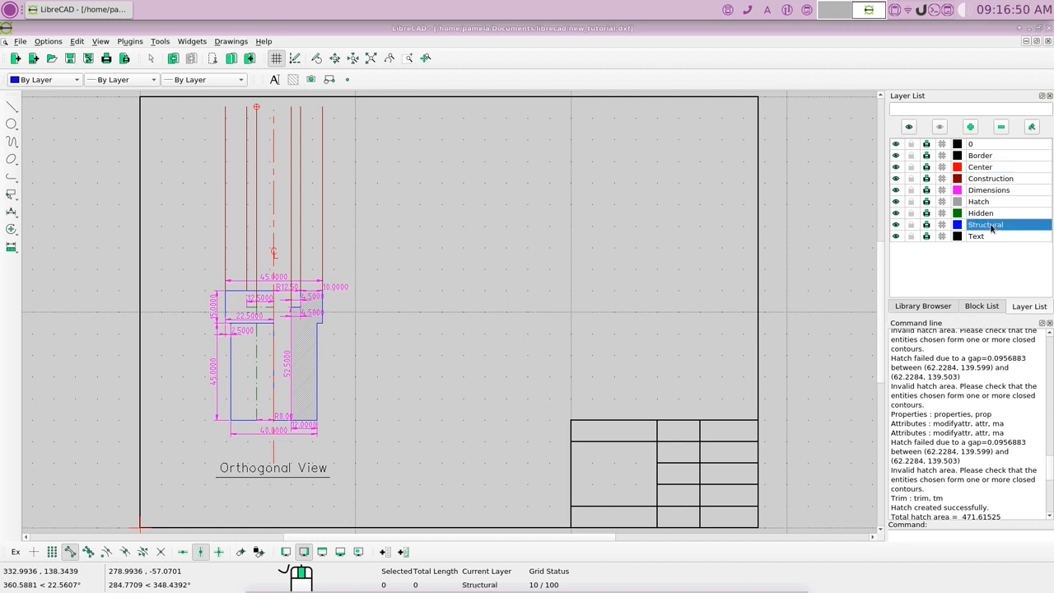
left_click(70, 552)
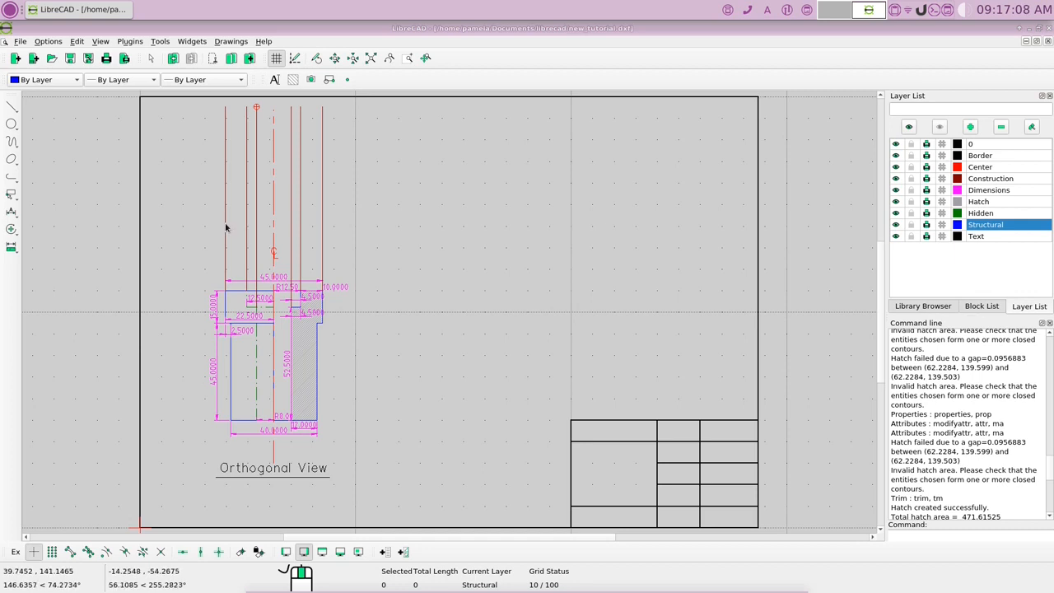
left_click(71, 558)
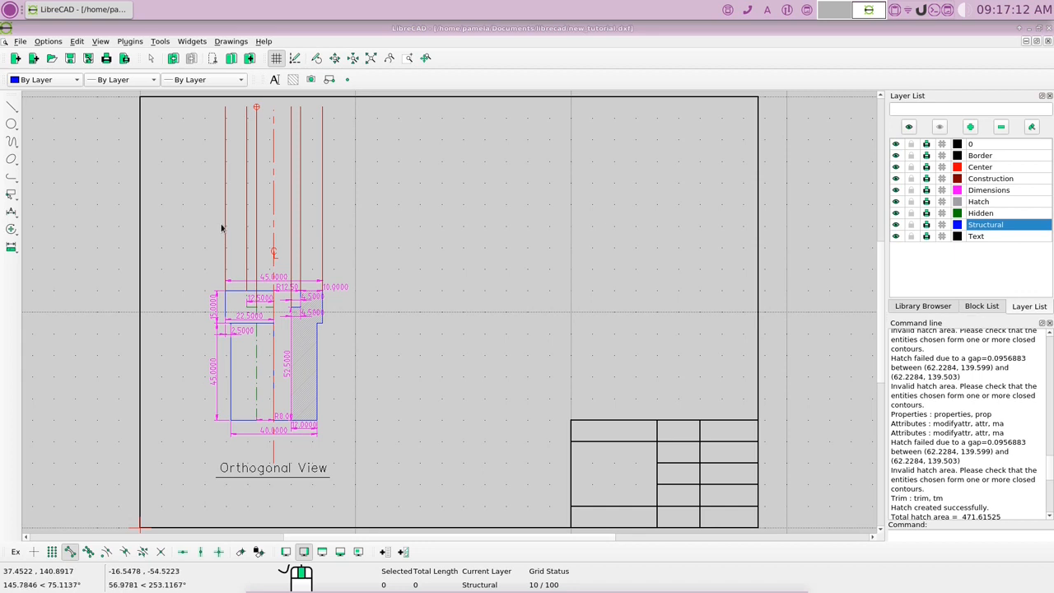
- Draw a 45-unit vertical structural line upward along the leftmost projection line, snapped on that line at about (39.5, 143.4)
right_click(445, 205)
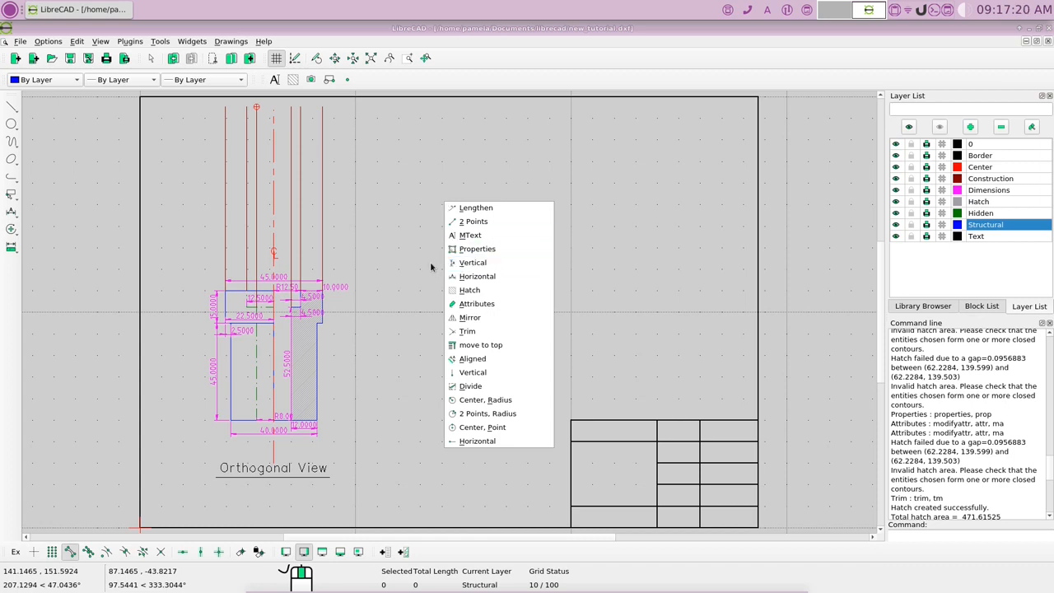
left_click(472, 375)
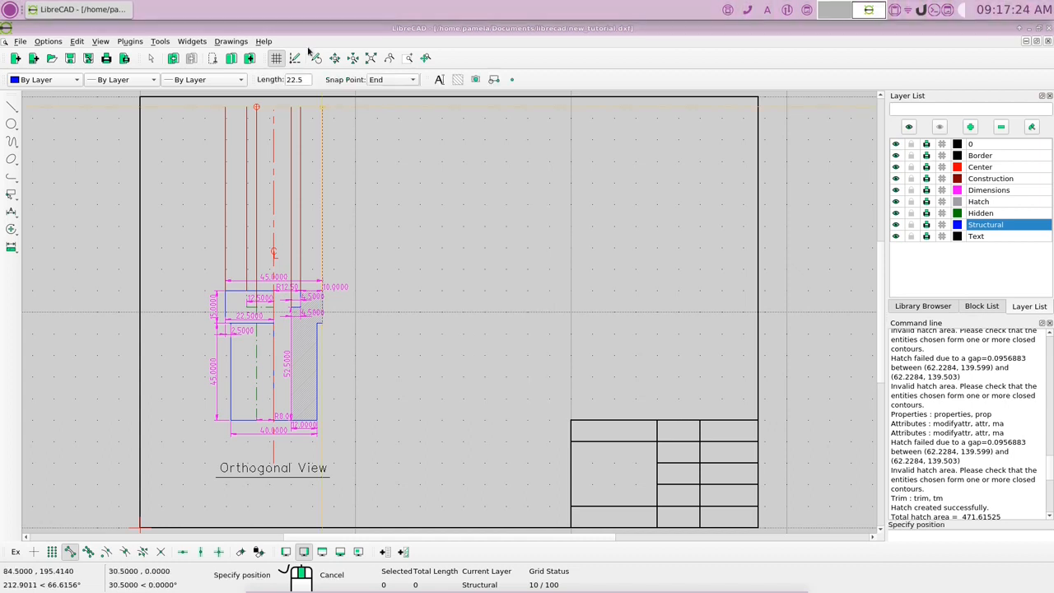
left_click(295, 79)
double_click(285, 79)
type("45")
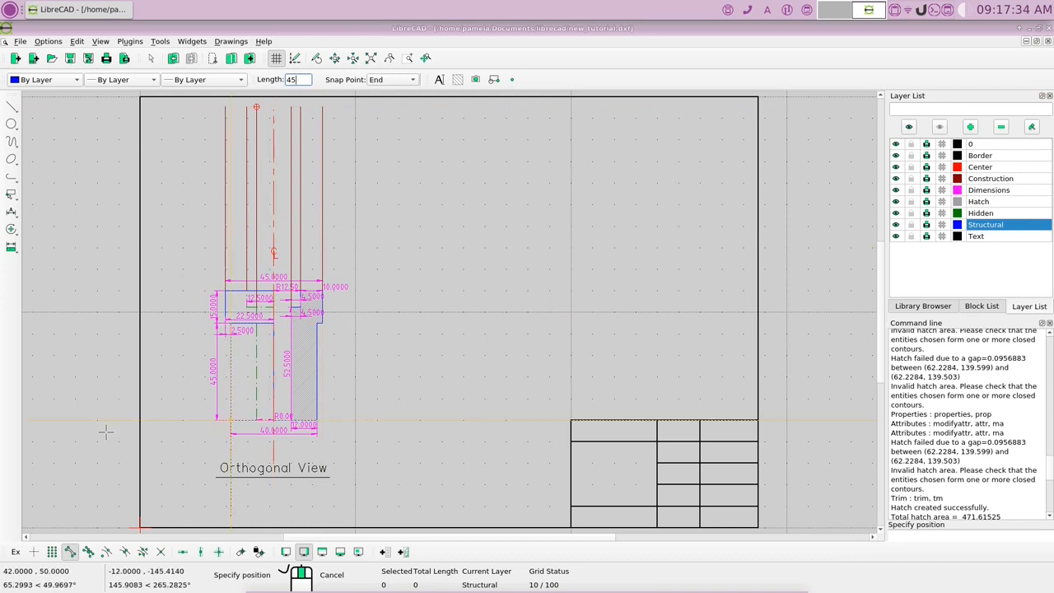
left_click(88, 552)
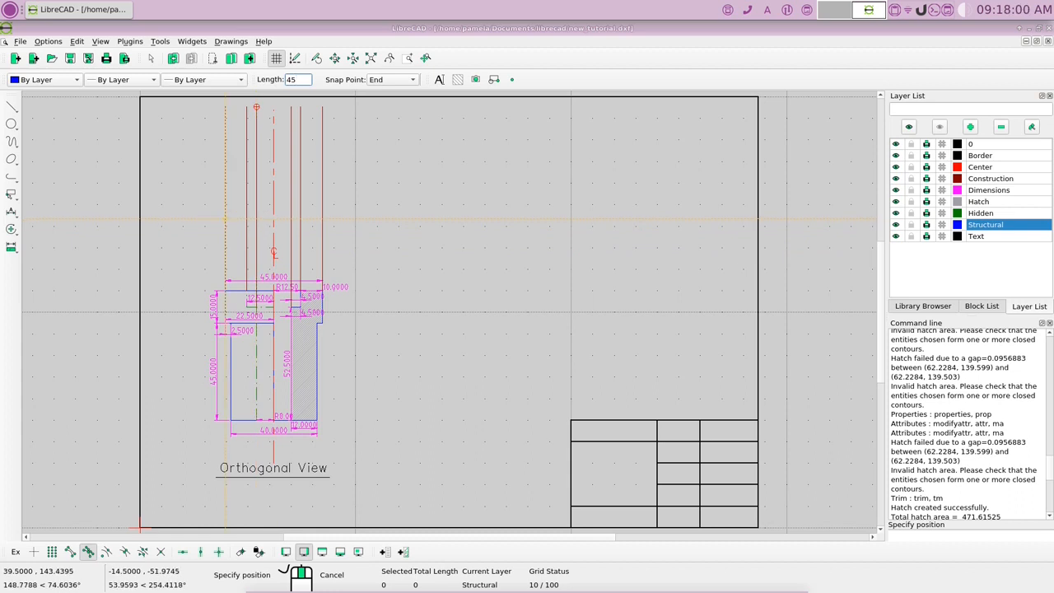
left_click(225, 218)
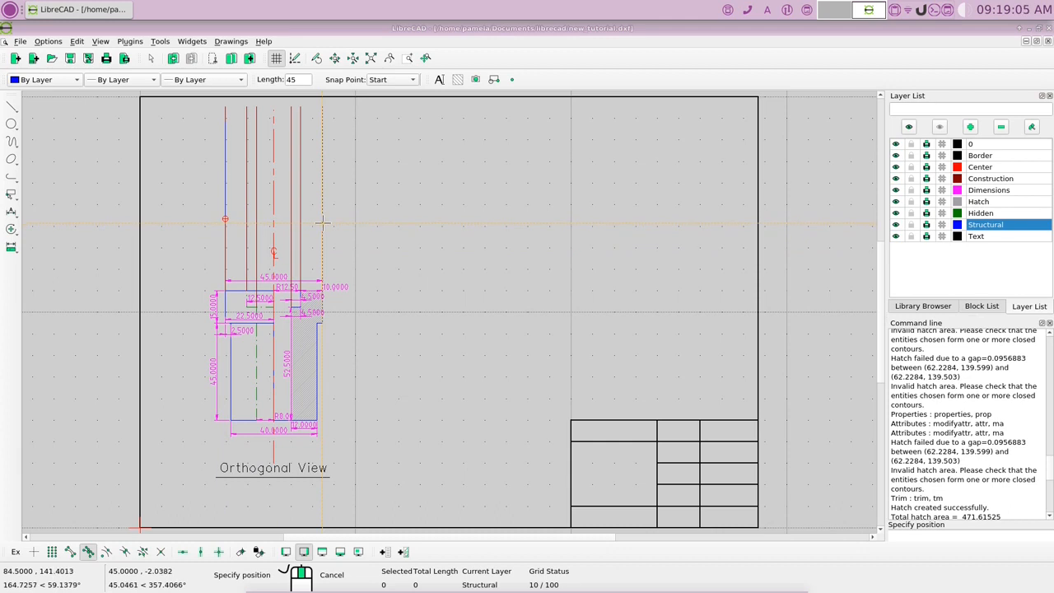
right_click(375, 214)
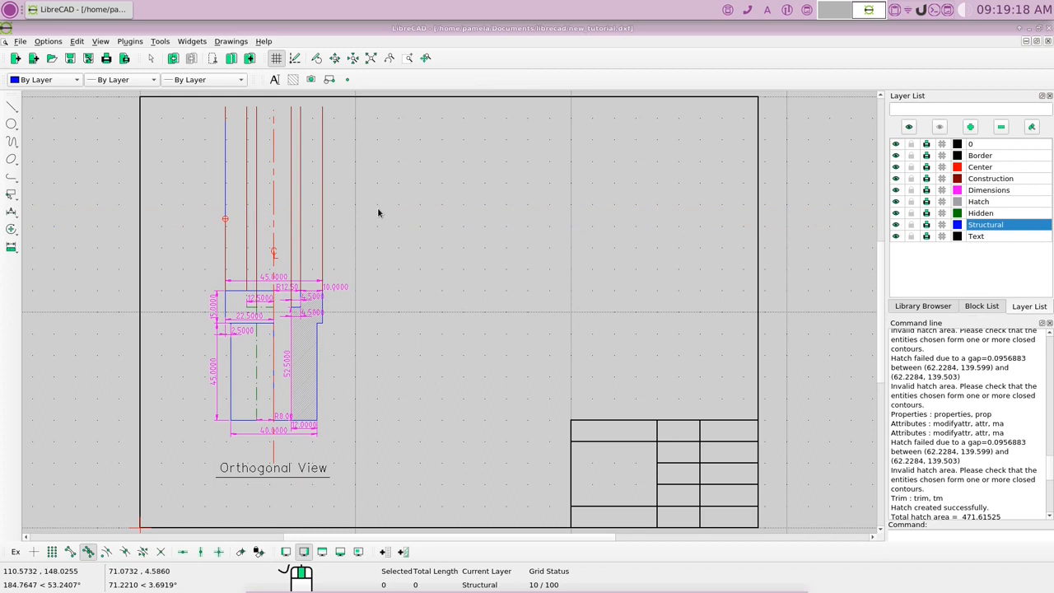
- Draw two 45-unit horizontal lines from the upper and lower ends of the new vertical line to the rightmost projection line
left_click(11, 106)
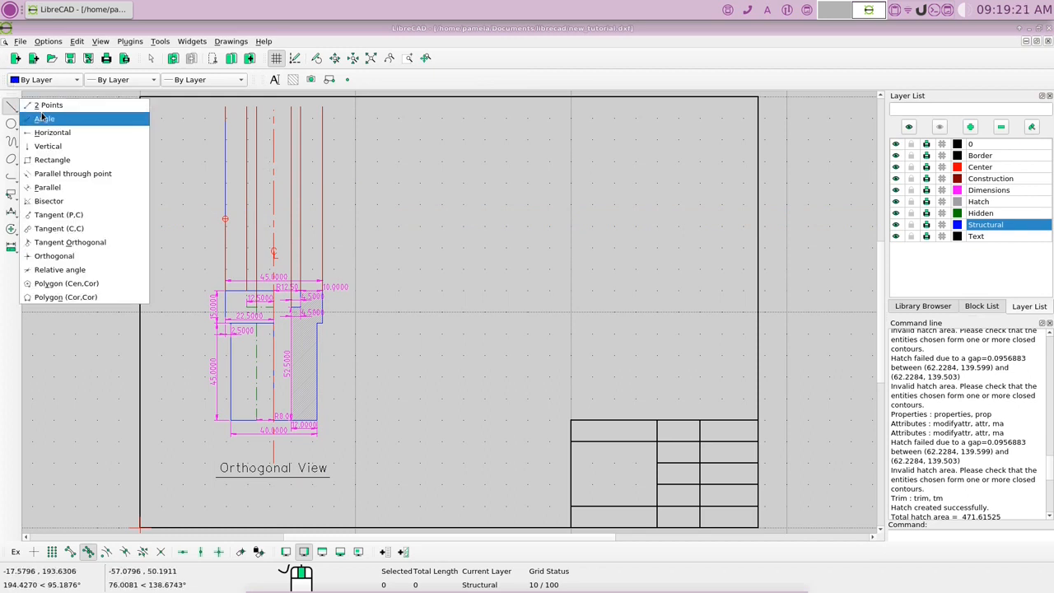
left_click(52, 134)
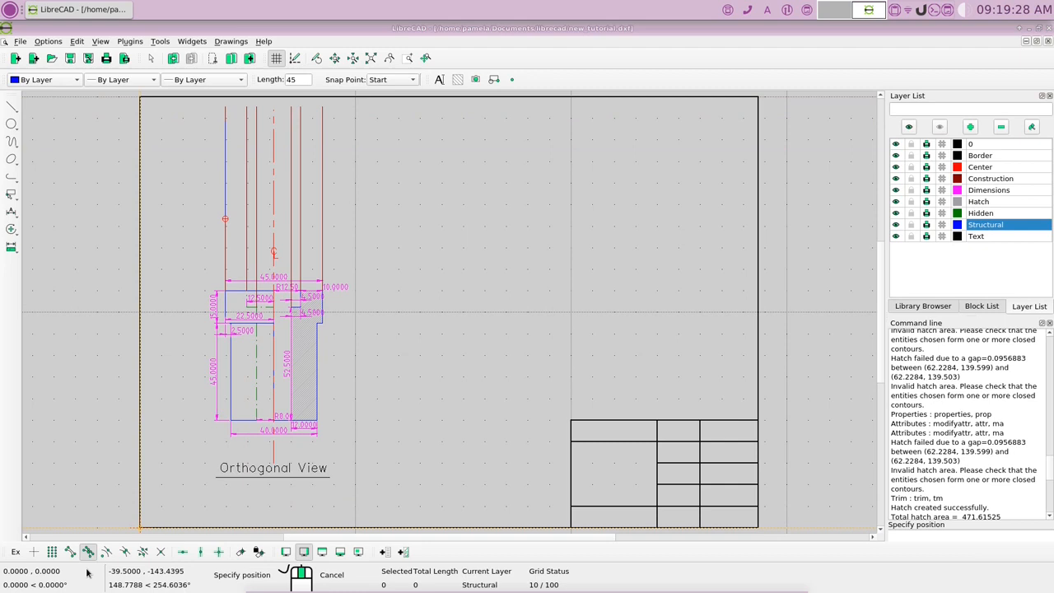
left_click(224, 122)
left_click(225, 122)
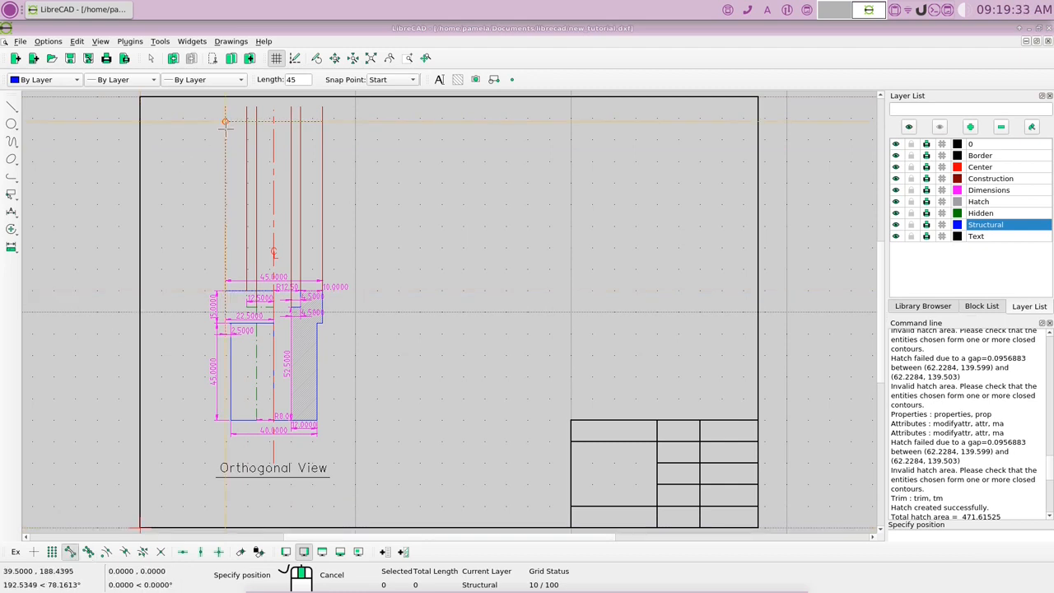
left_click(225, 219)
left_click(225, 218)
left_click(357, 224)
right_click(366, 224)
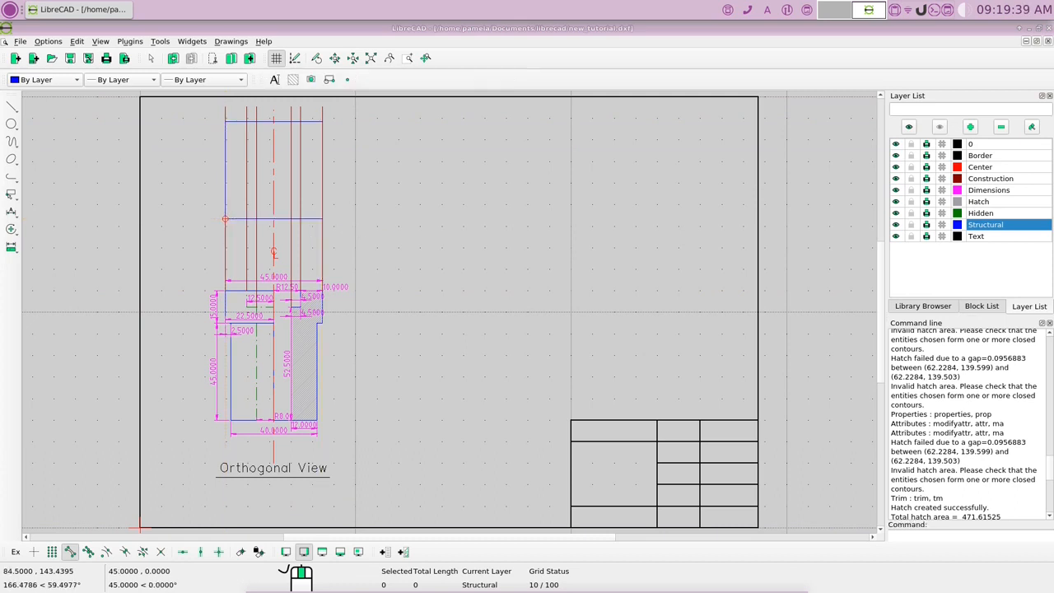
- Close the square with a 45-unit vertical line upward from the right end of the lower horizontal line
right_click(386, 218)
left_click(408, 237)
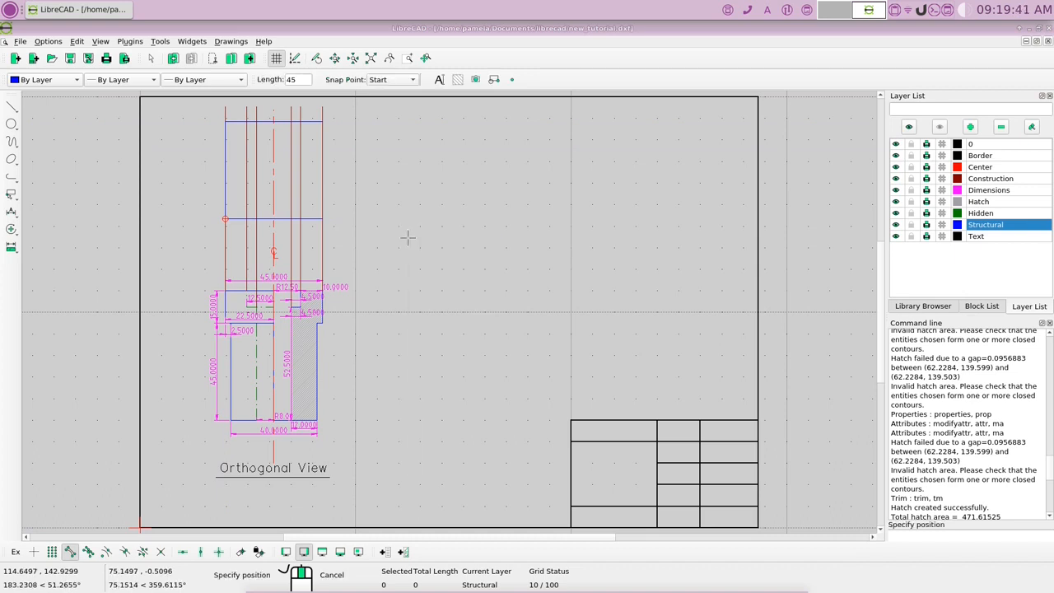
left_click(322, 219)
left_click(345, 119)
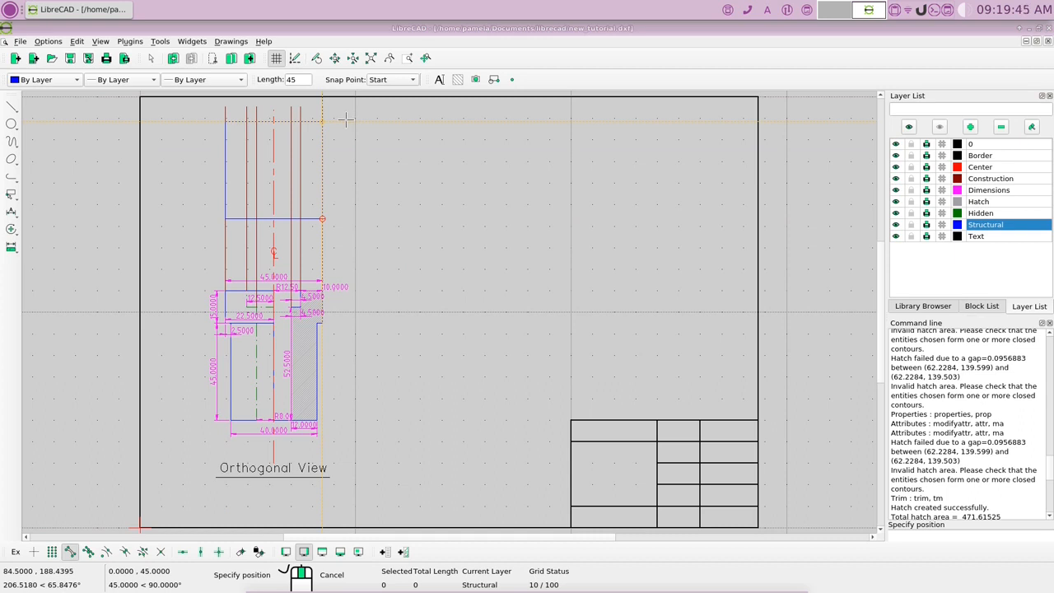
right_click(346, 123)
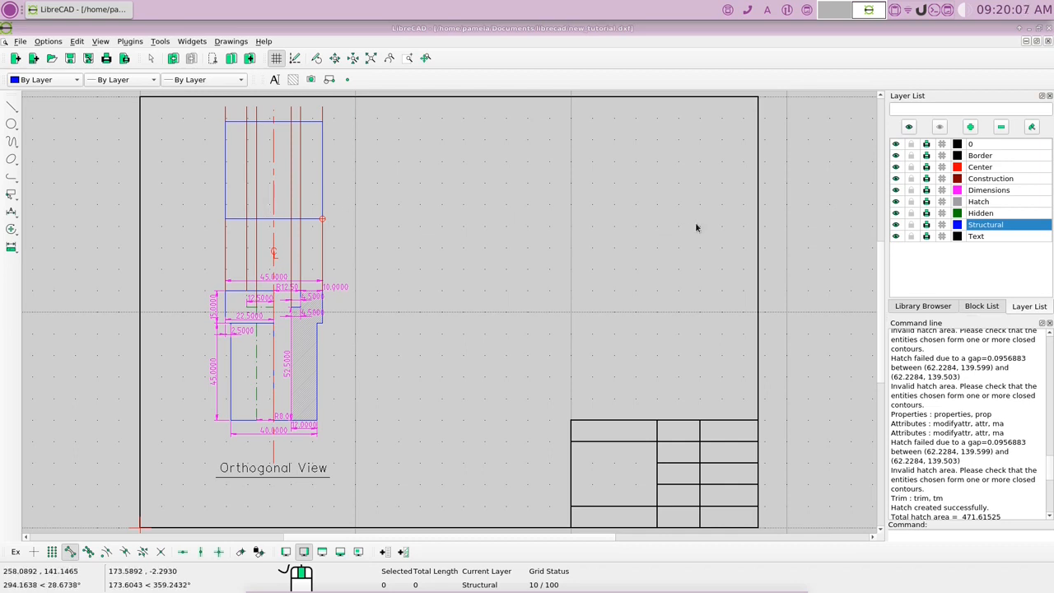
- Draw both corner-to-corner diagonals of the square as two-point lines on the Construction layer
left_click(991, 179)
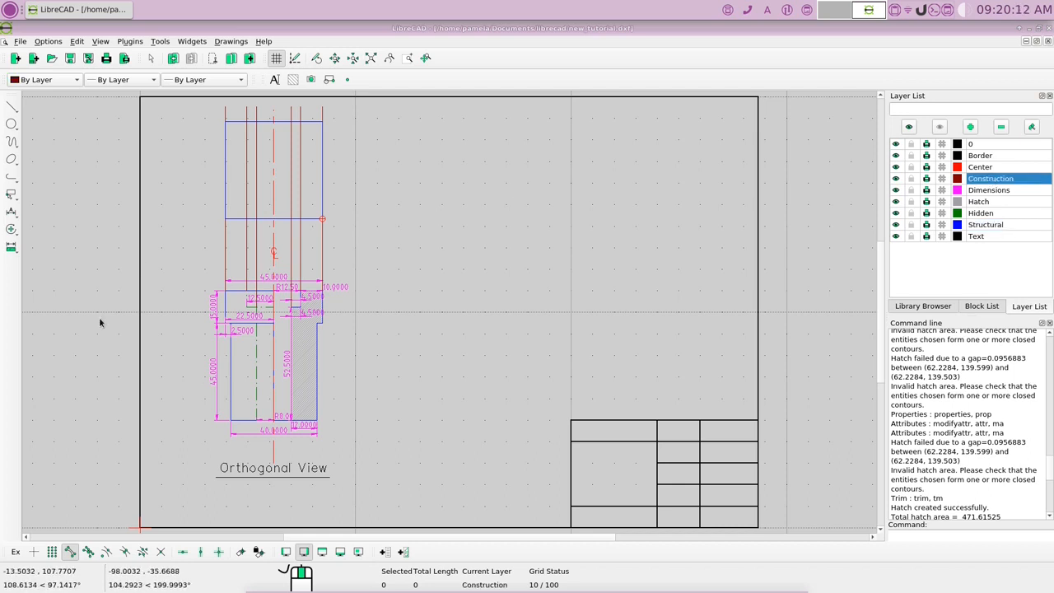
right_click(405, 256)
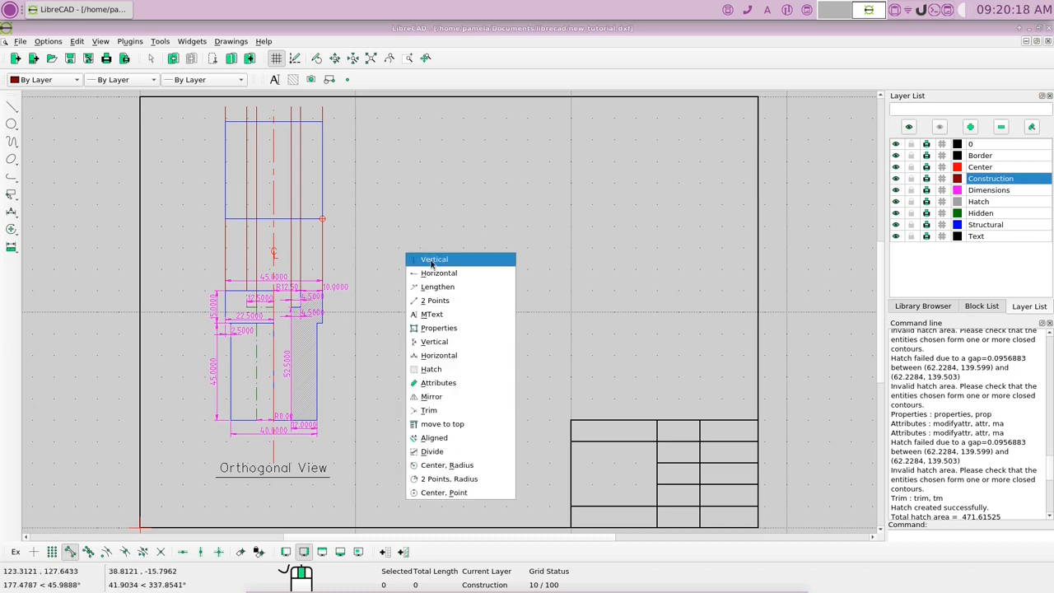
left_click(436, 301)
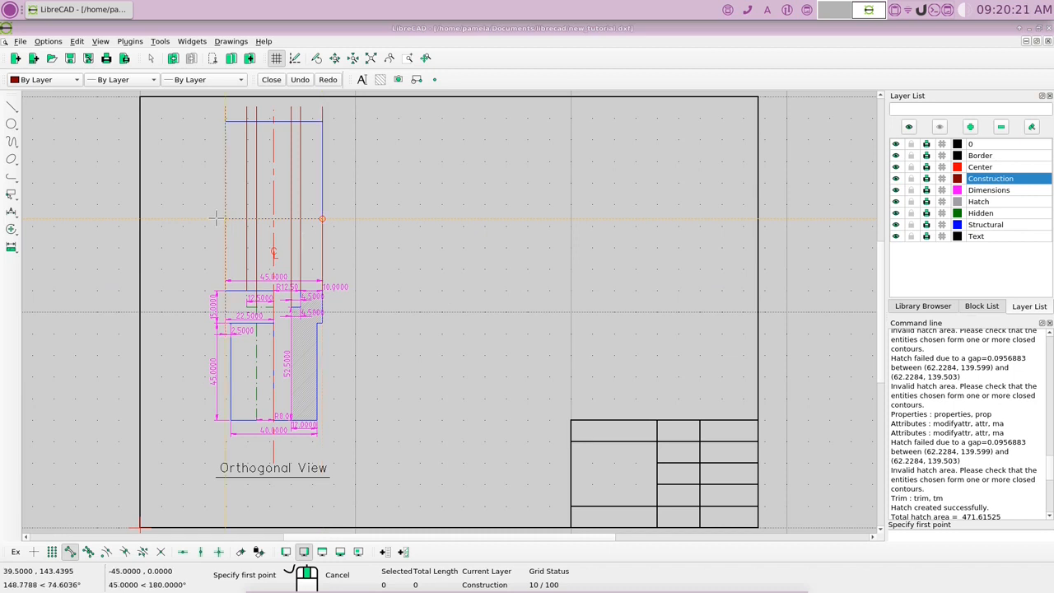
left_click(266, 189)
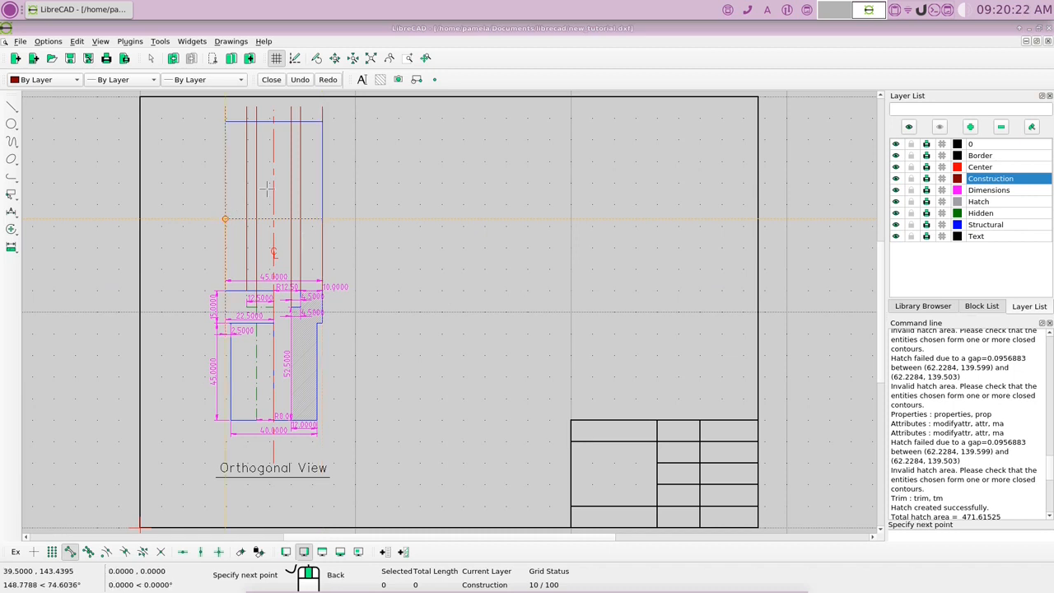
left_click(322, 121)
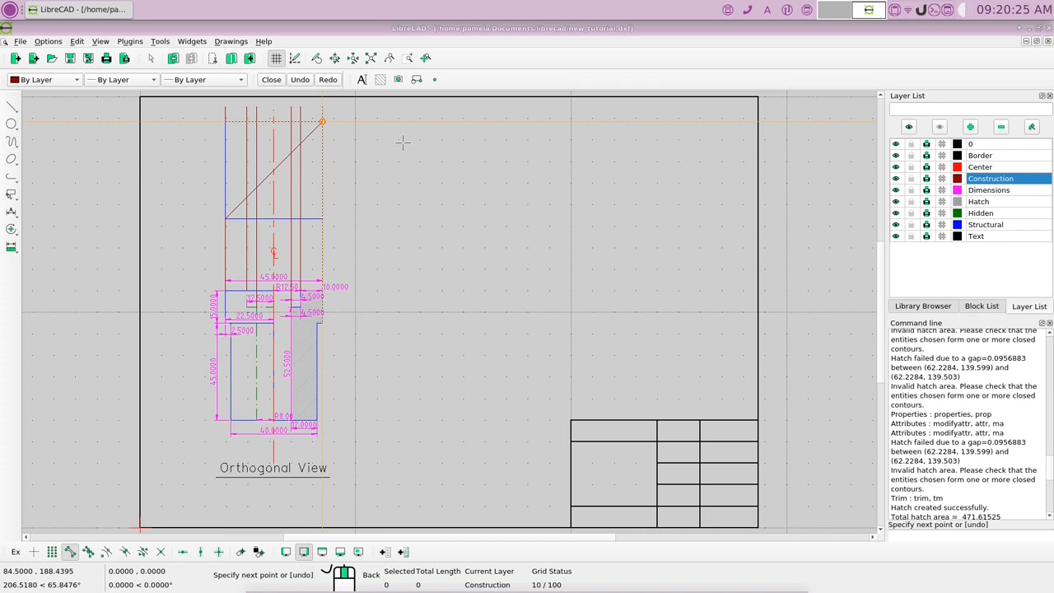
left_click(327, 220)
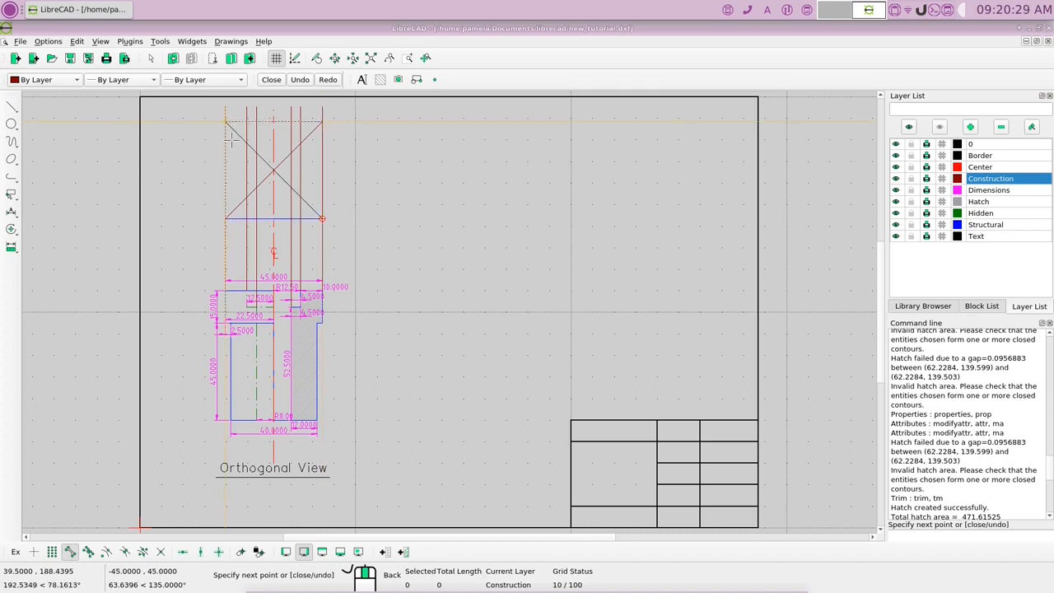
left_click(226, 122)
right_click(225, 122)
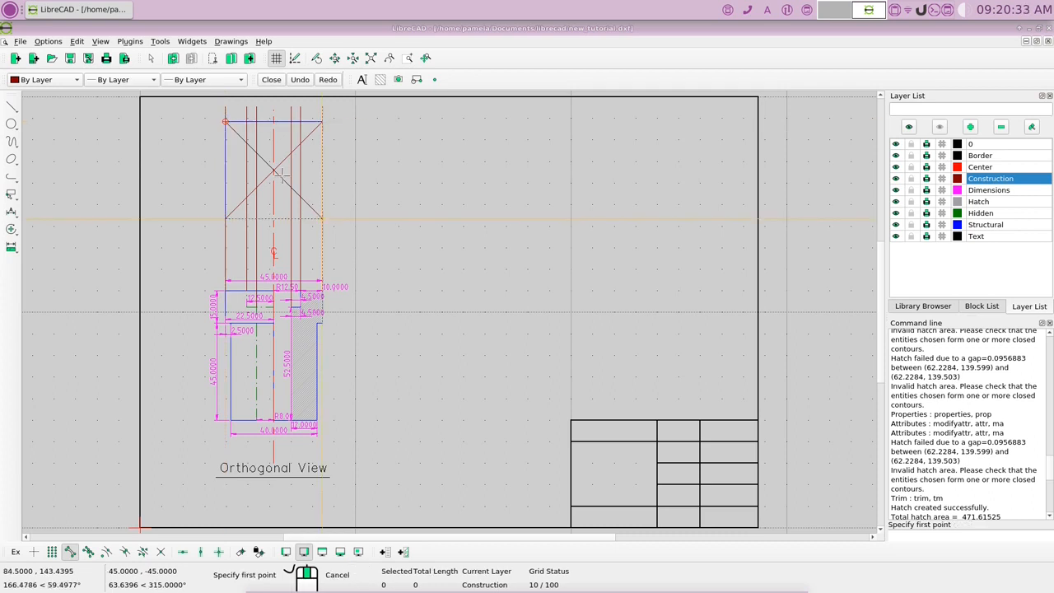
right_click(473, 206)
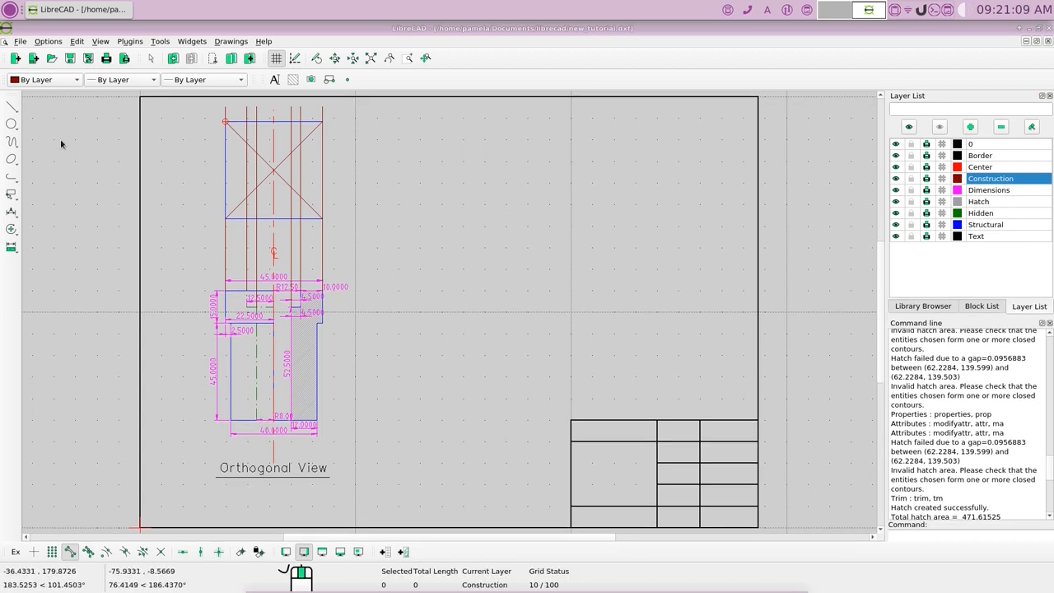
- Draw a circle of radius 8 on the Structural layer, centered on the intersection of the square's diagonals
left_click(12, 124)
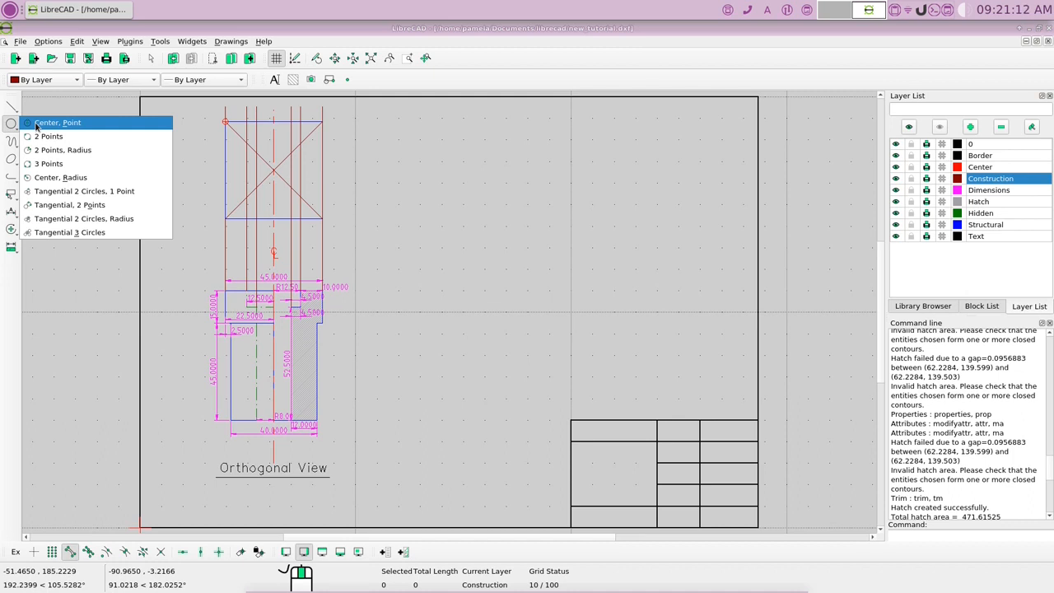
left_click(56, 178)
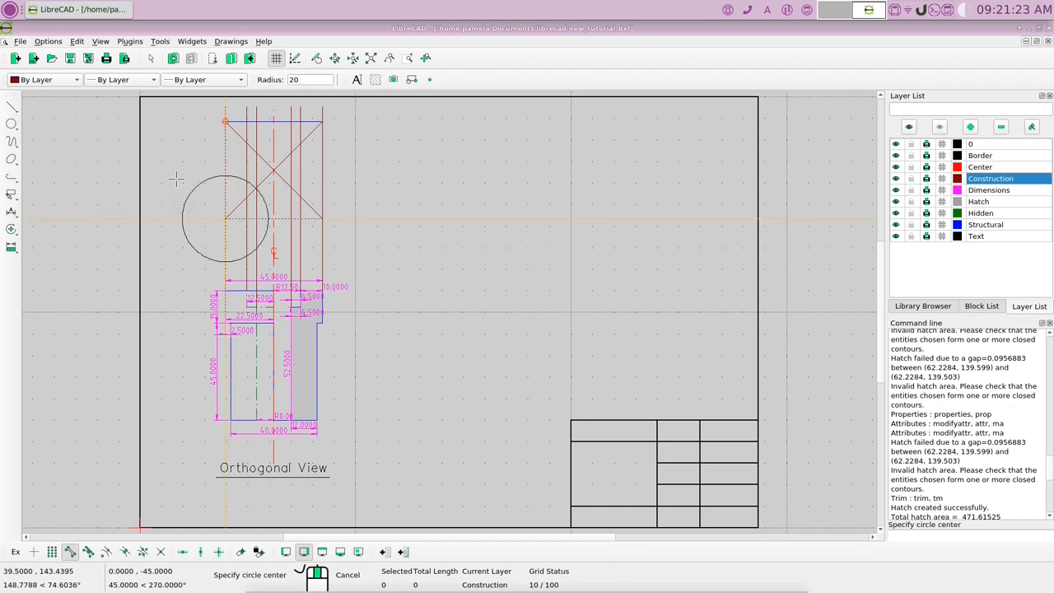
left_click_drag(302, 80, 289, 79)
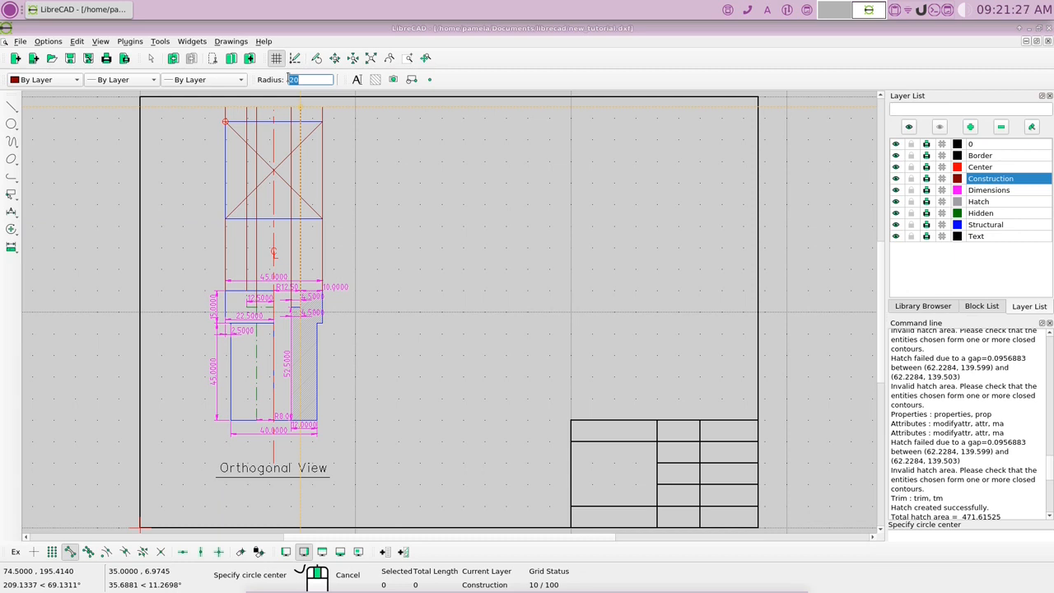
type("6")
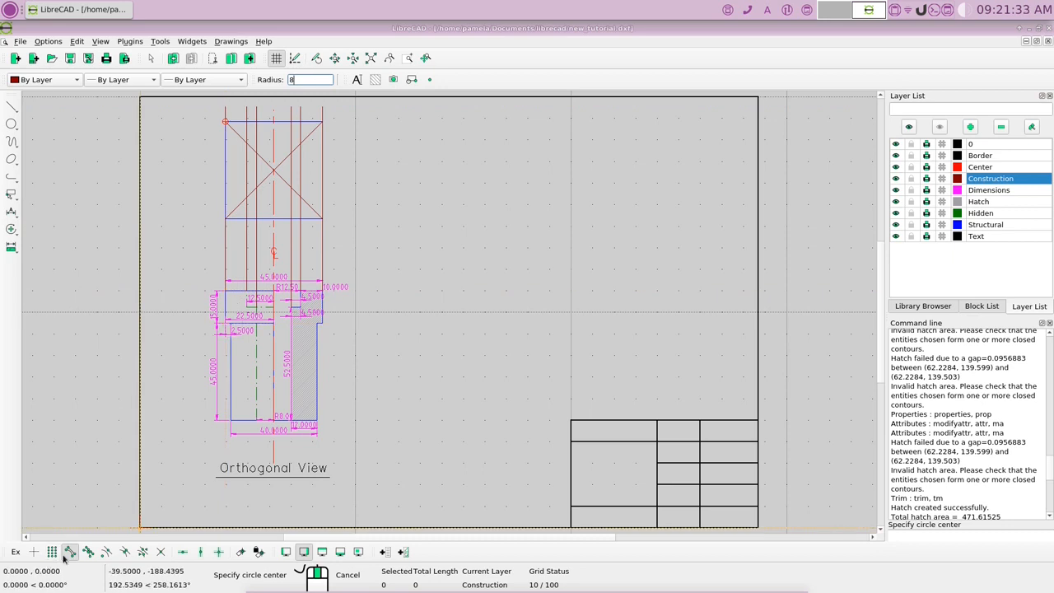
left_click(161, 551)
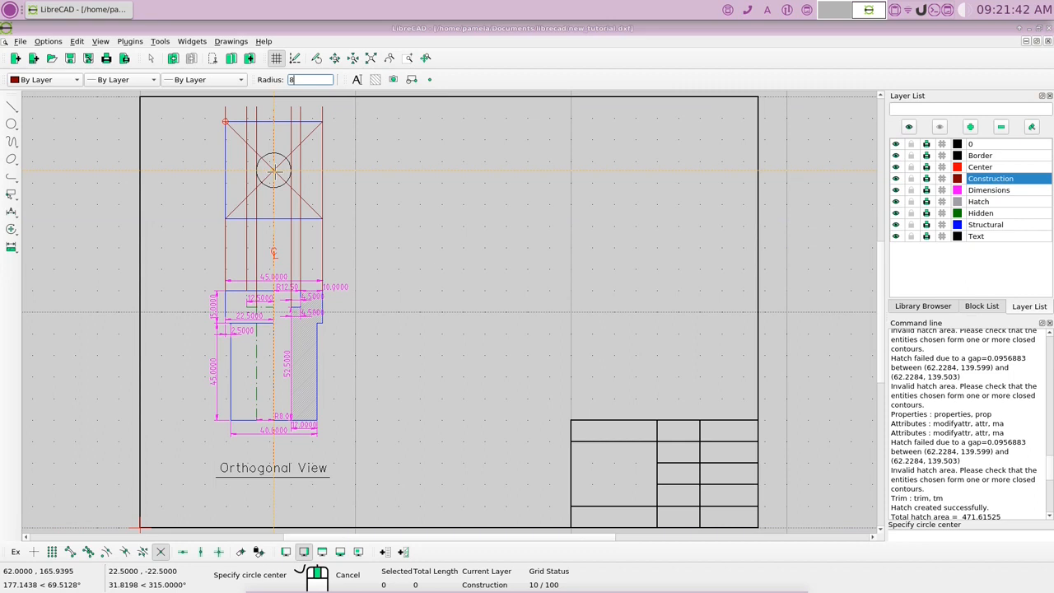
left_click(993, 225)
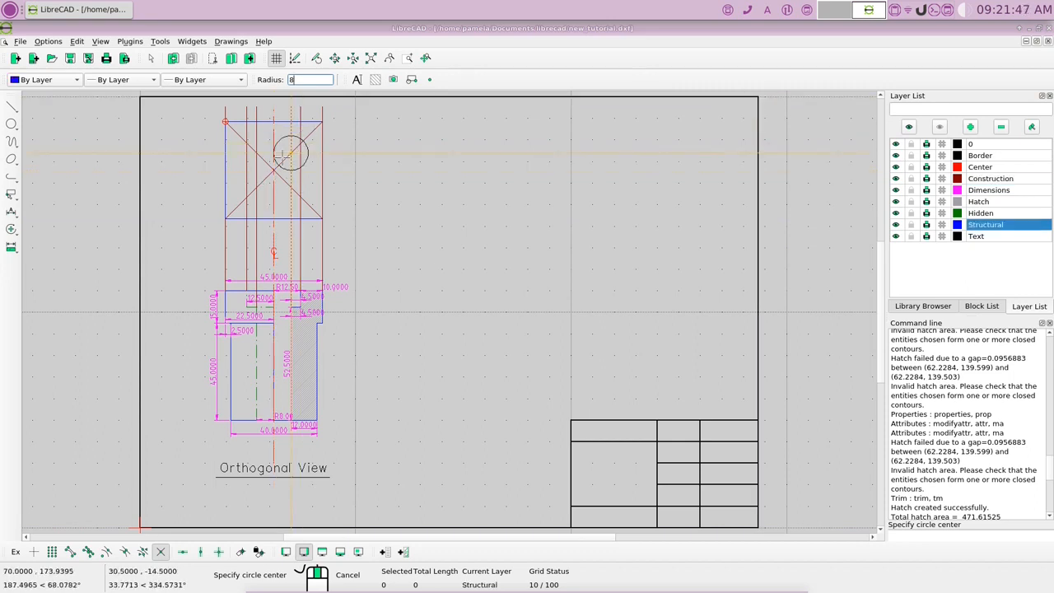
left_click(273, 169)
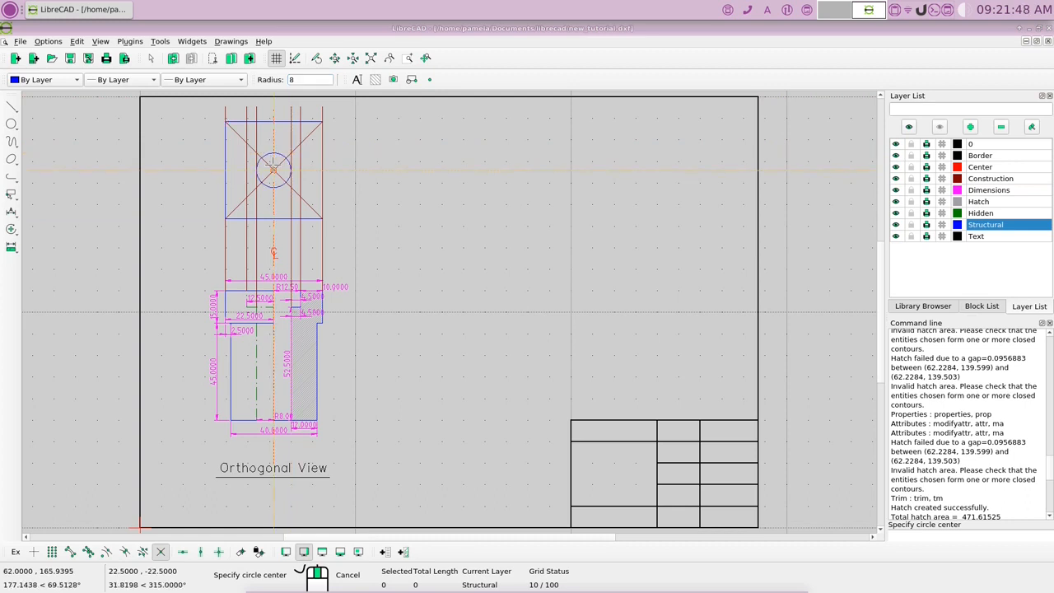
right_click(387, 193)
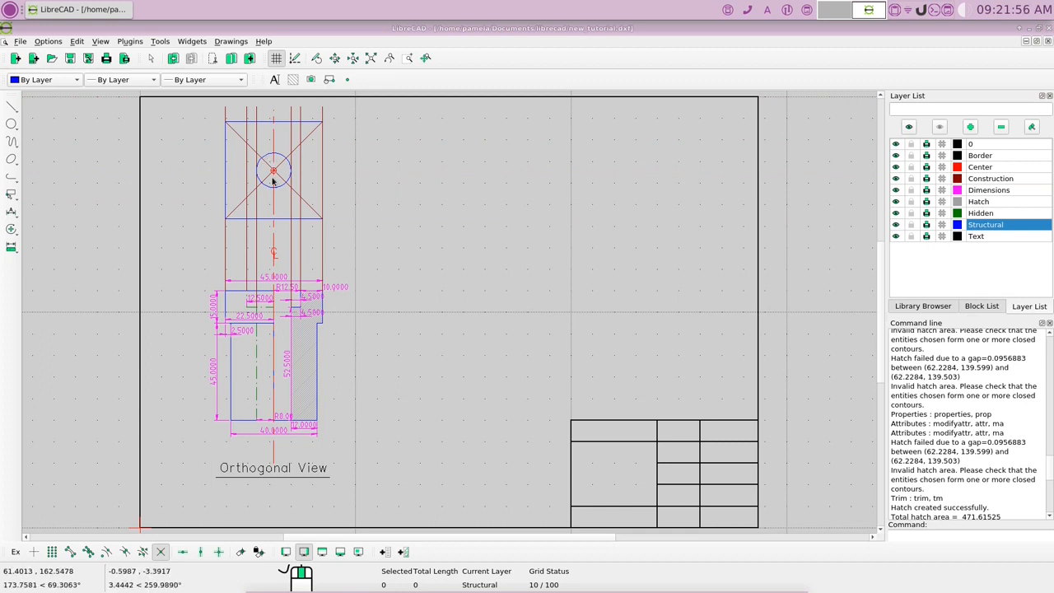
- Draw a concentric circle of radius 12.5 around the small circle at the square's center
right_click(396, 145)
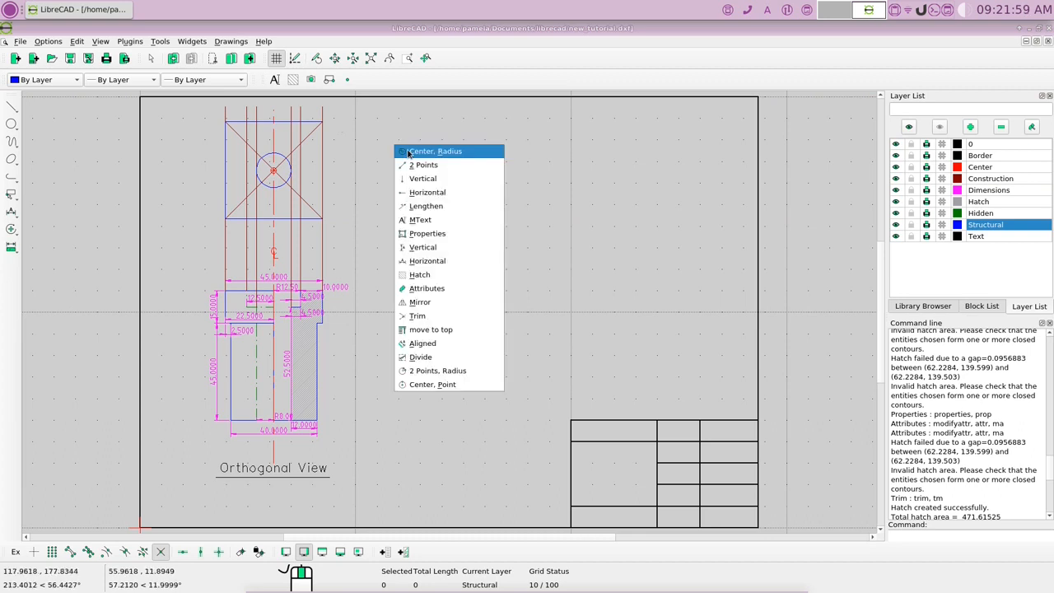
left_click(409, 151)
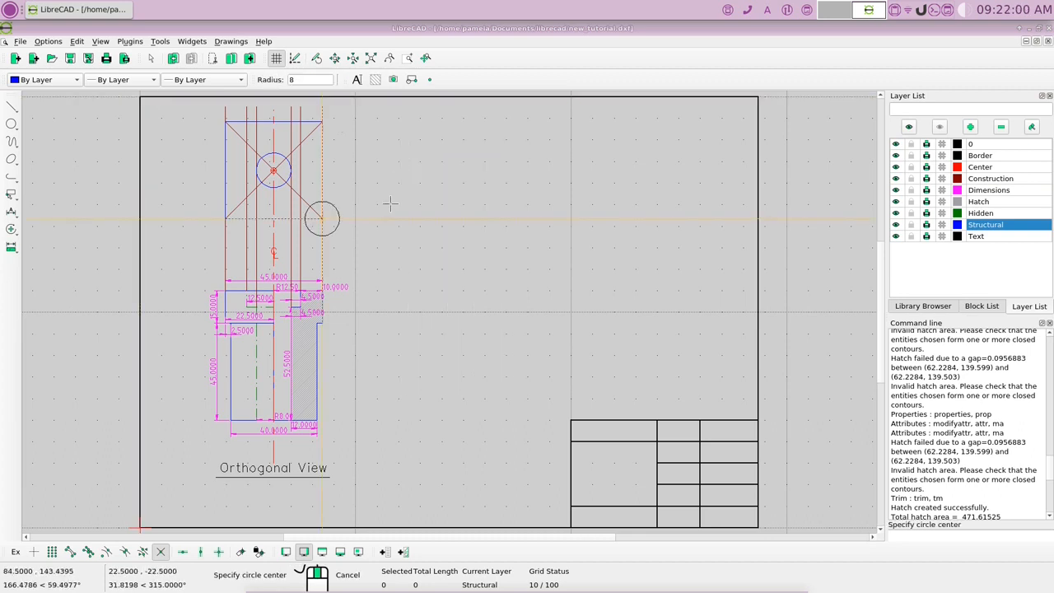
double_click(291, 79)
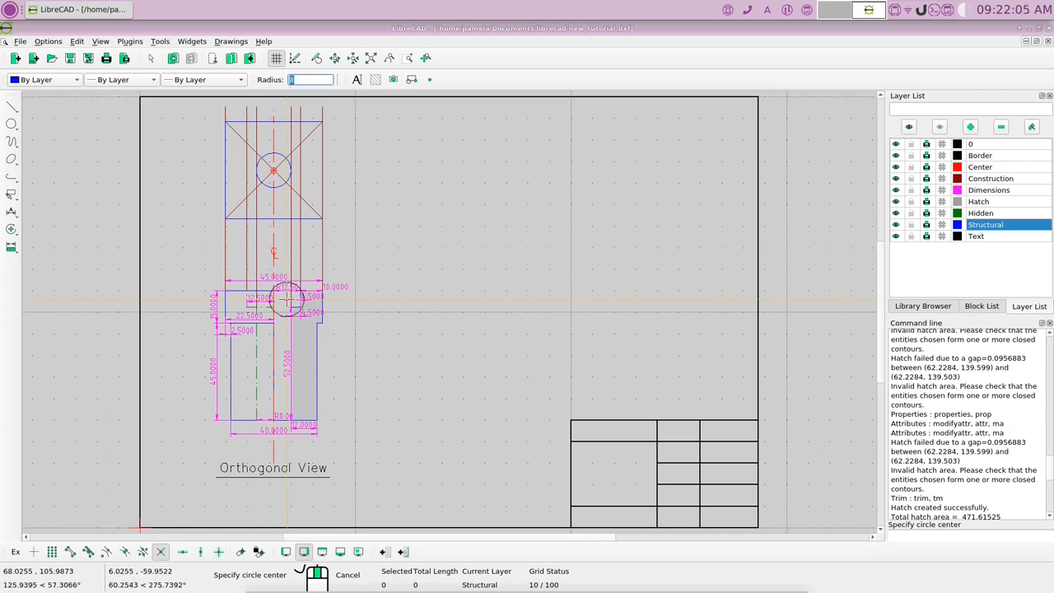
type("1")
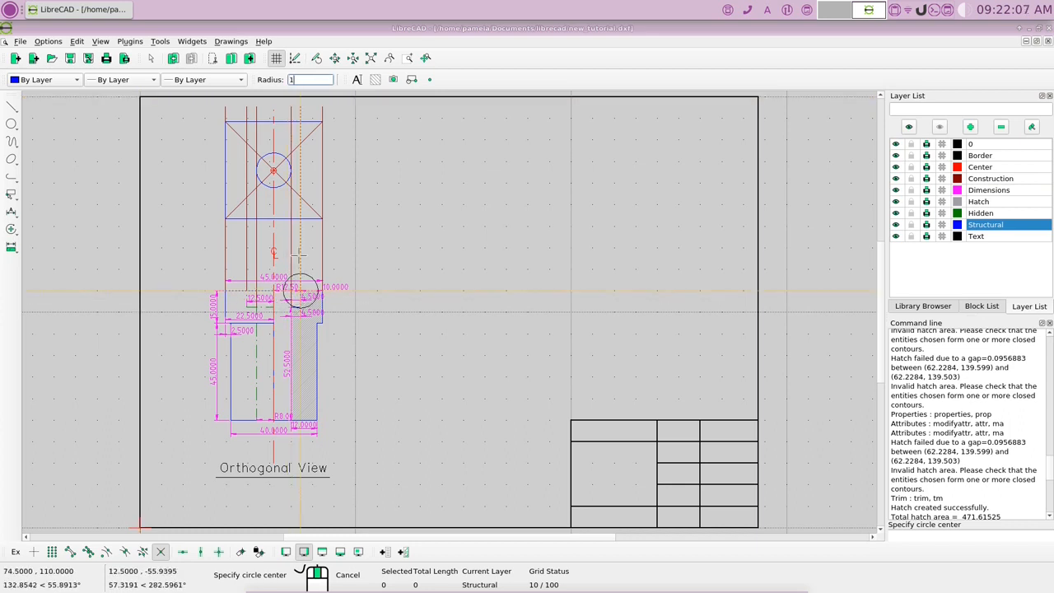
type("2.")
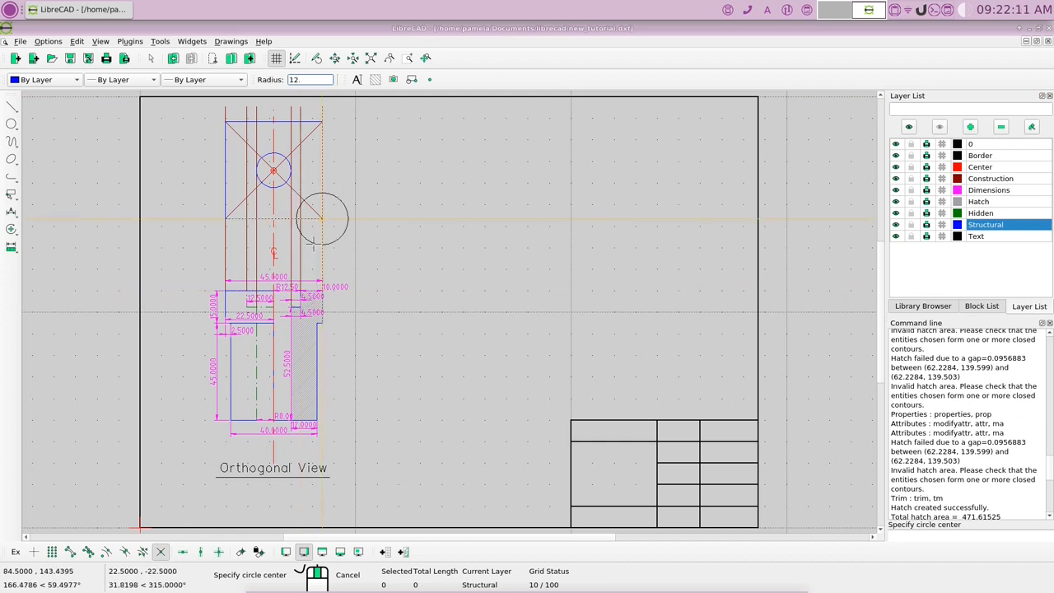
type("5")
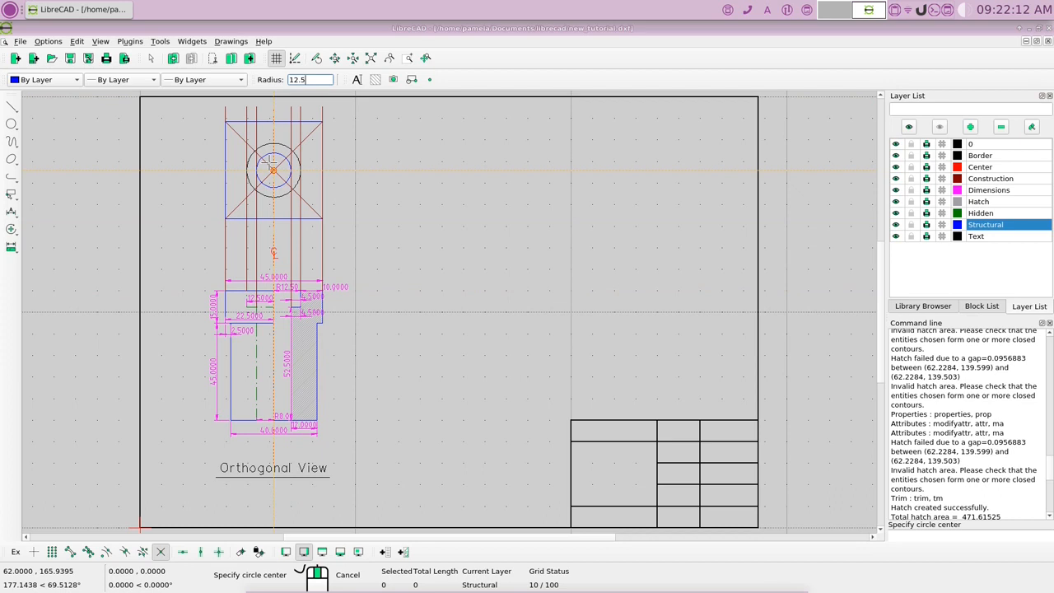
left_click(273, 169)
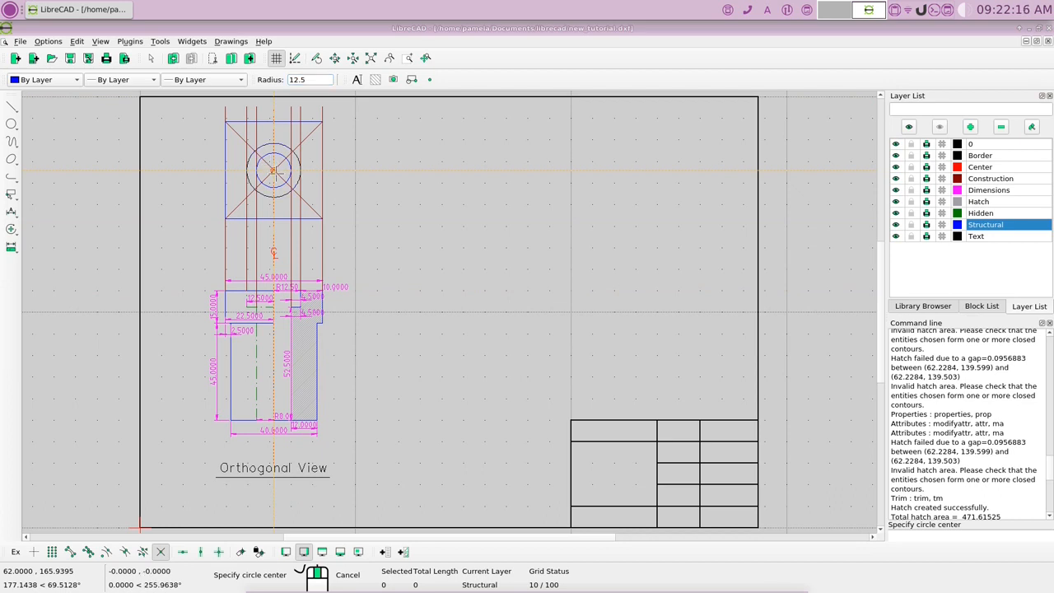
right_click(375, 198)
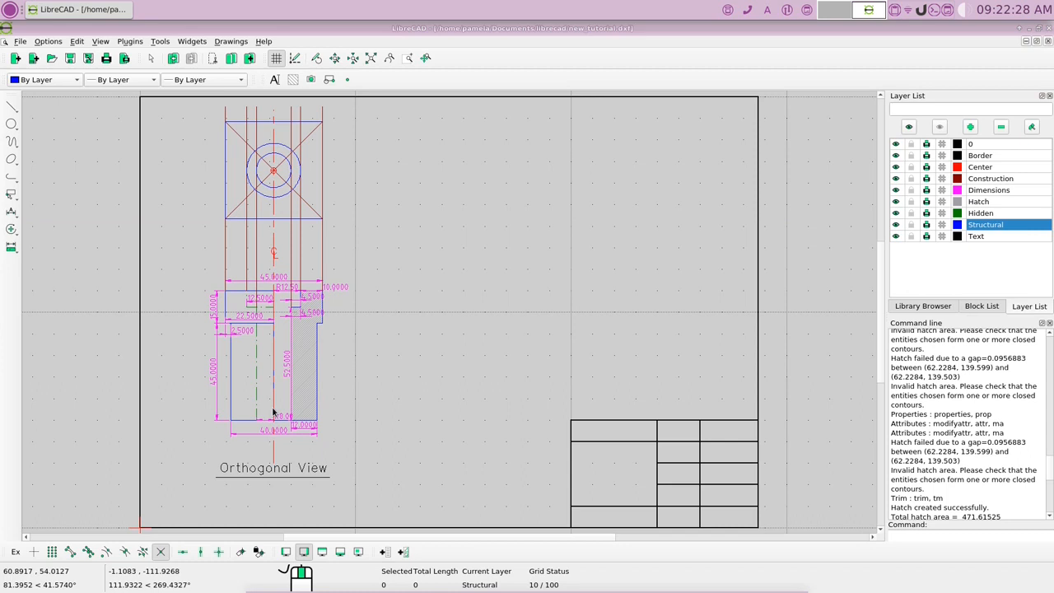
- Add a third concentric circle of radius 20 at the square's center
right_click(393, 162)
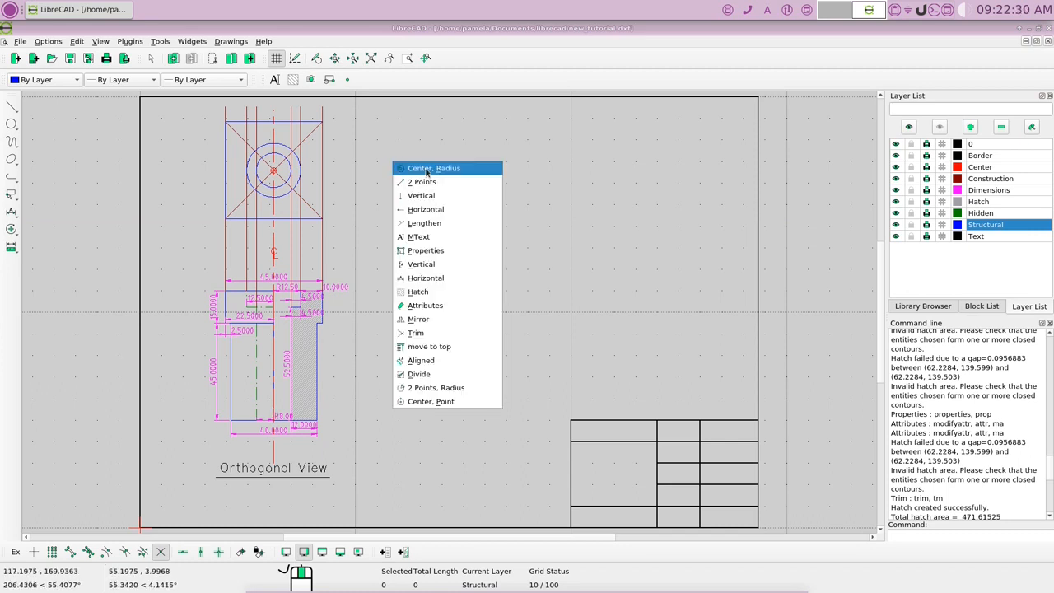
left_click(426, 169)
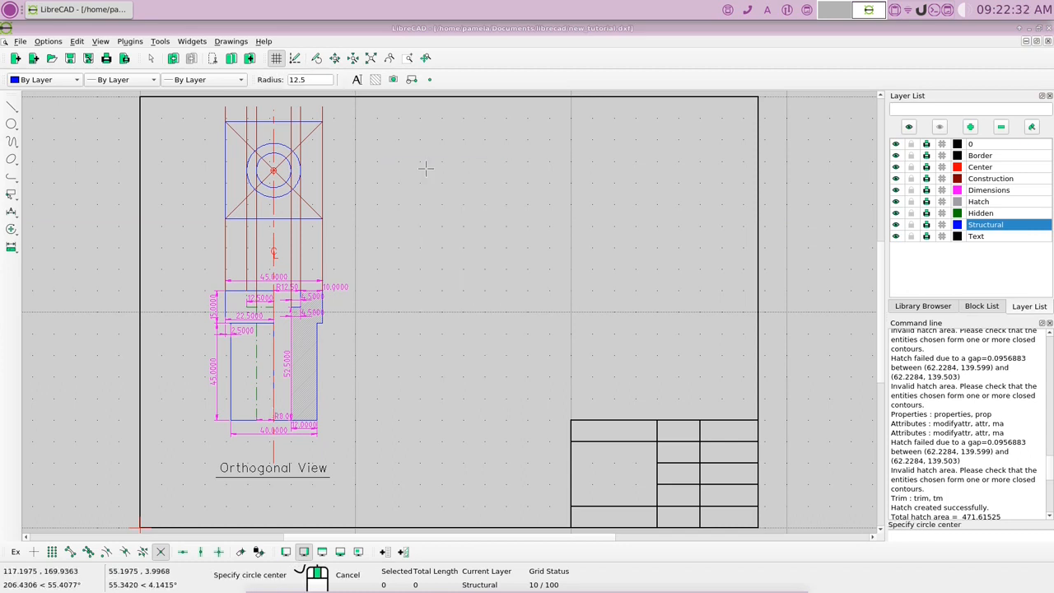
double_click(291, 80)
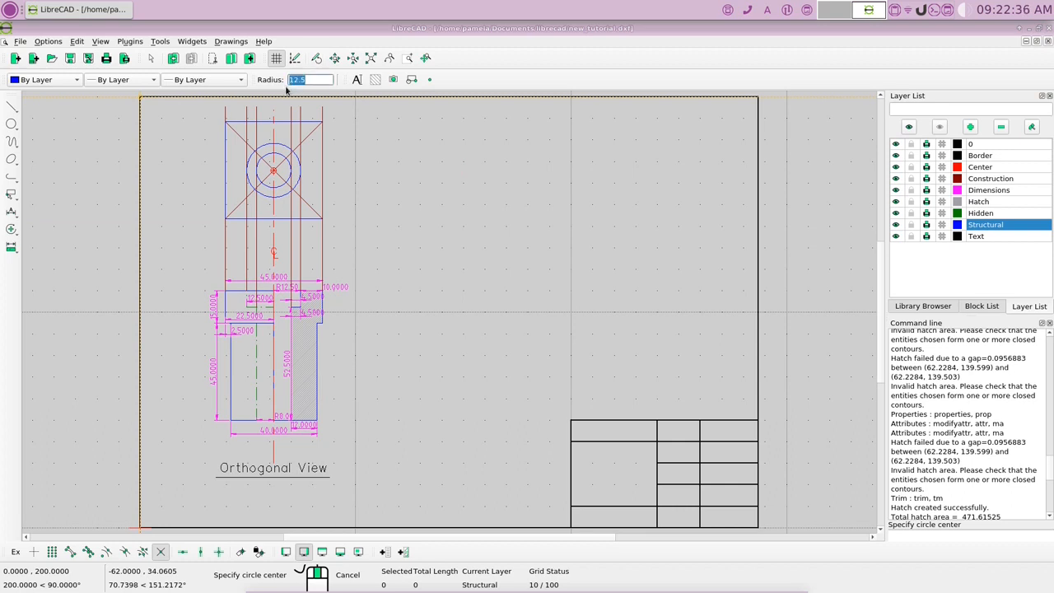
type("30")
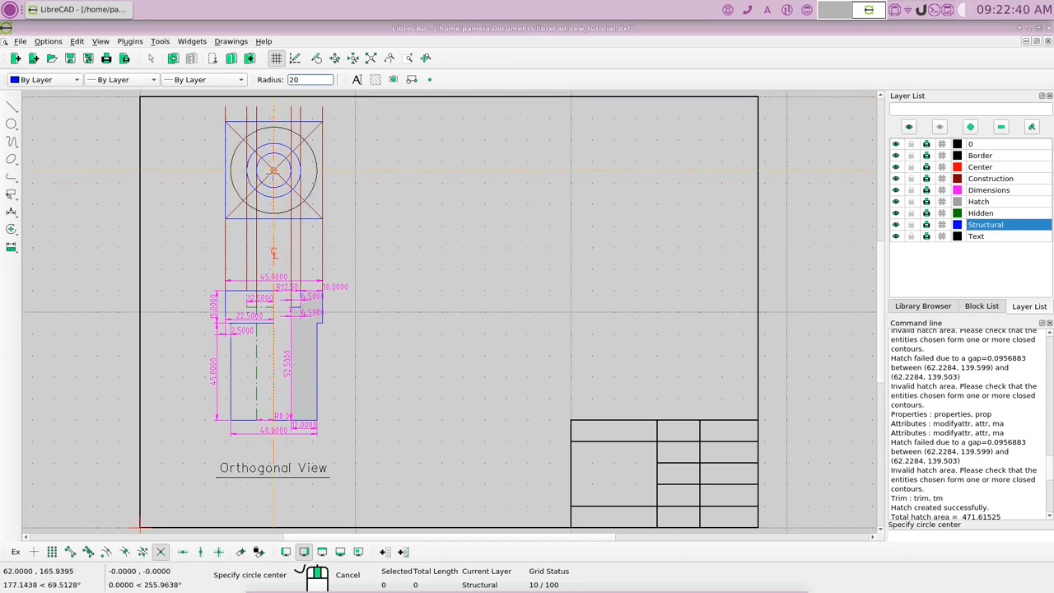
left_click(274, 171)
right_click(273, 171)
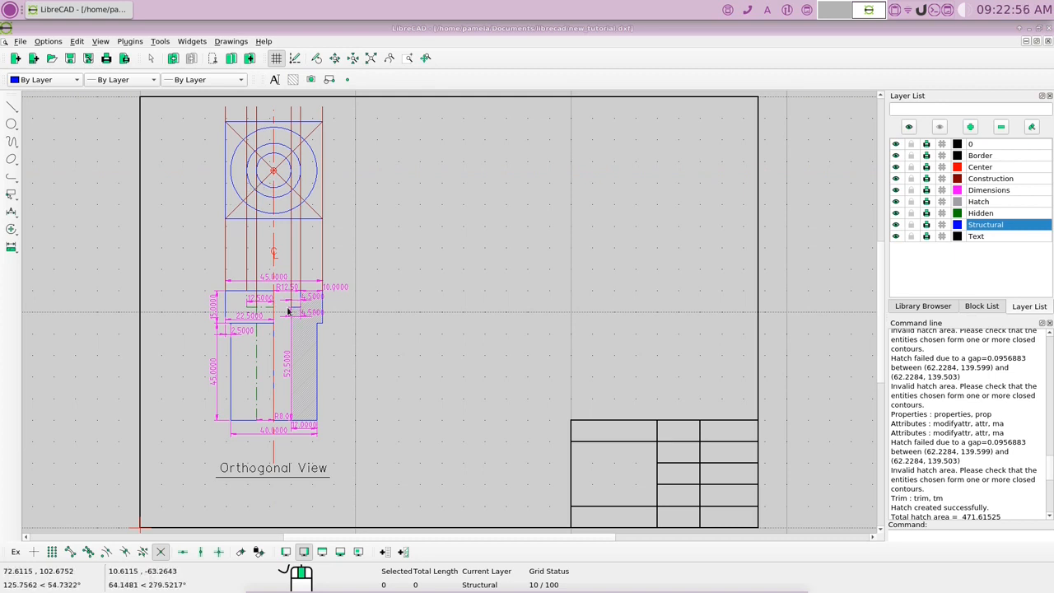
- Hide the Construction layer and draw a 22.5-unit horizontal line from the circles' center to the square's right edge
left_click(896, 179)
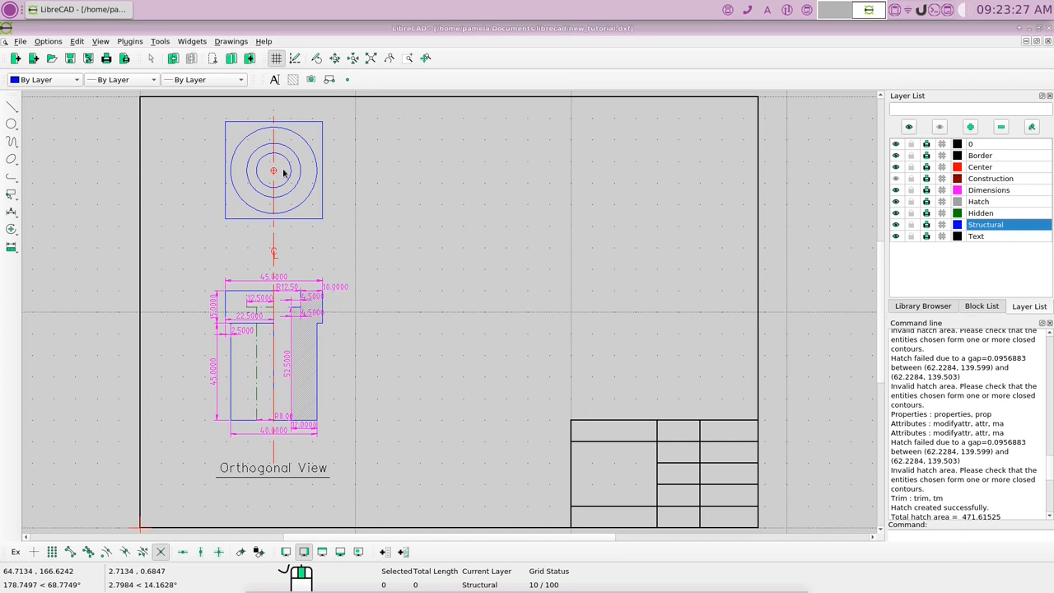
right_click(403, 162)
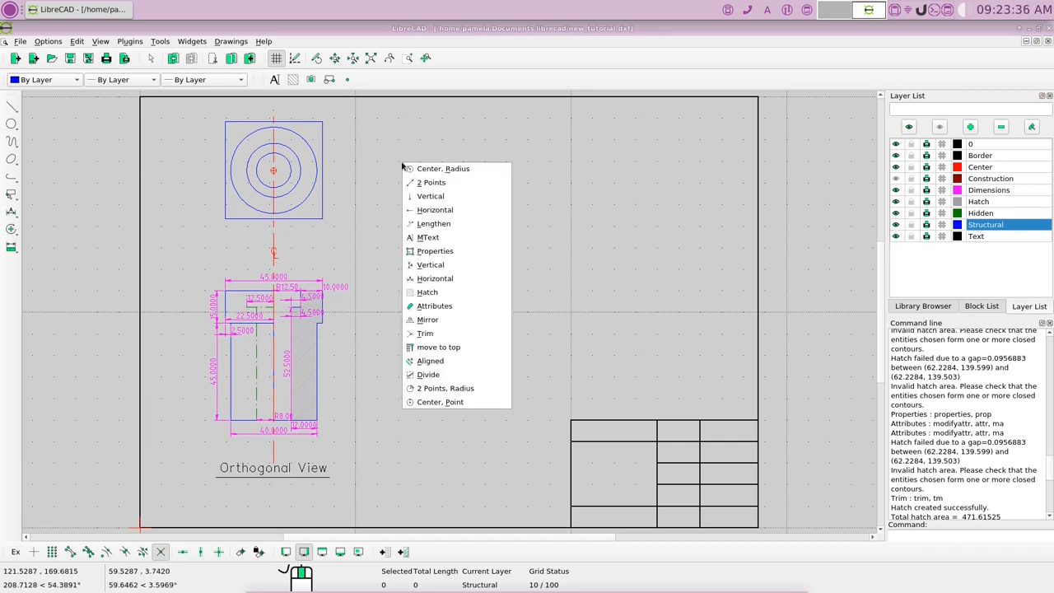
left_click(434, 211)
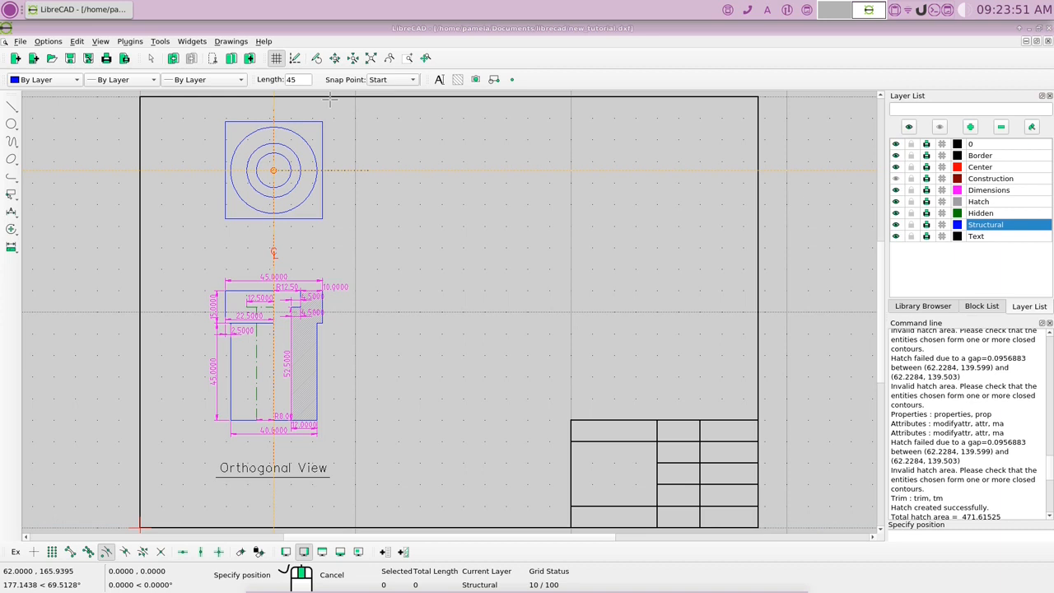
left_click(290, 79)
double_click(290, 79)
type("12.5")
left_click(273, 170)
right_click(334, 172)
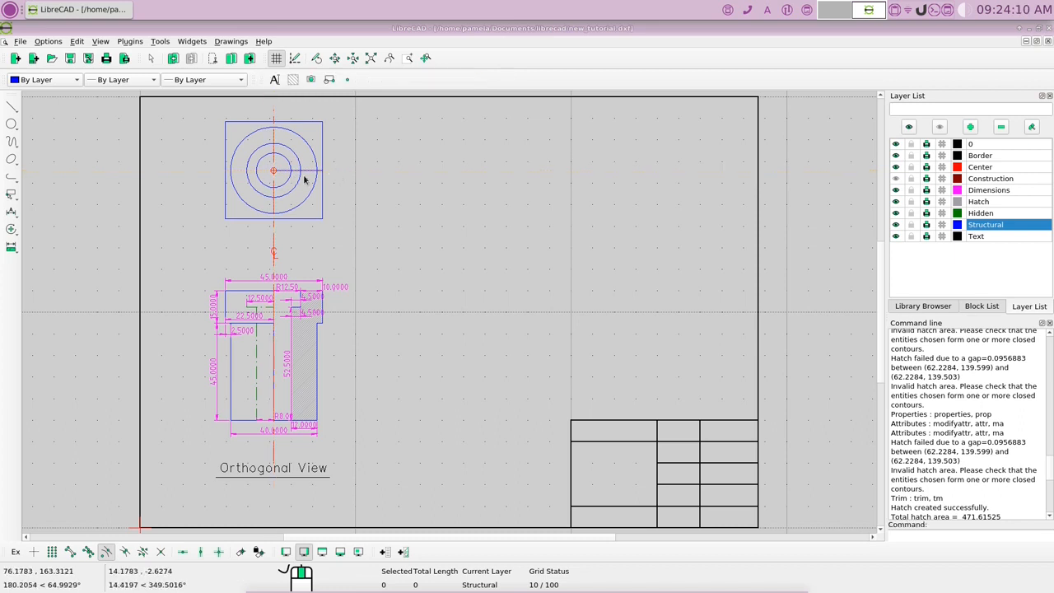
- Draw a 22.5-unit vertical line from the circles' center down to the square's lower edge, using End as its snap point
right_click(426, 178)
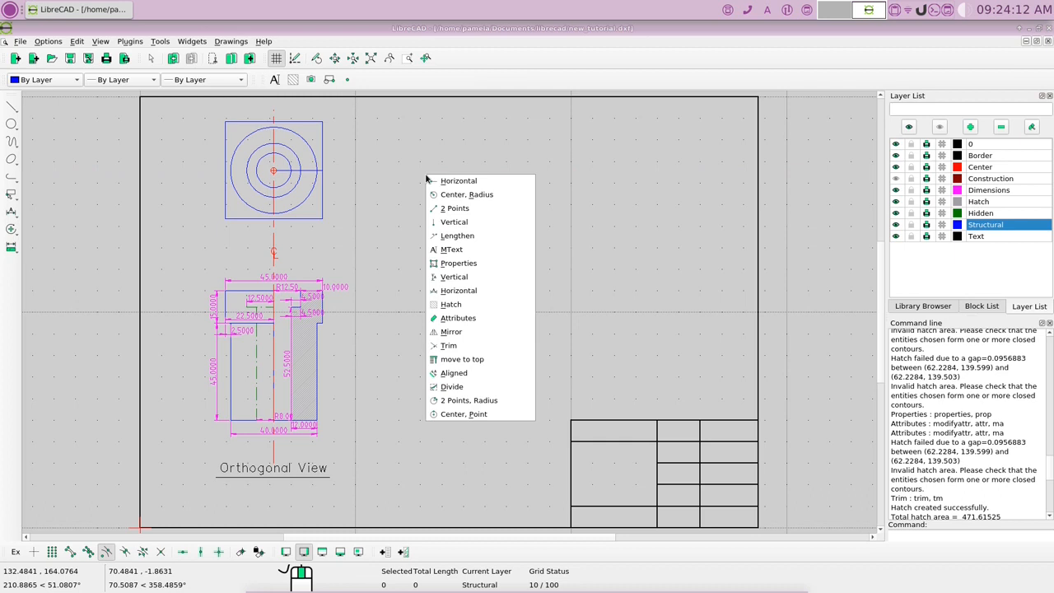
left_click(447, 222)
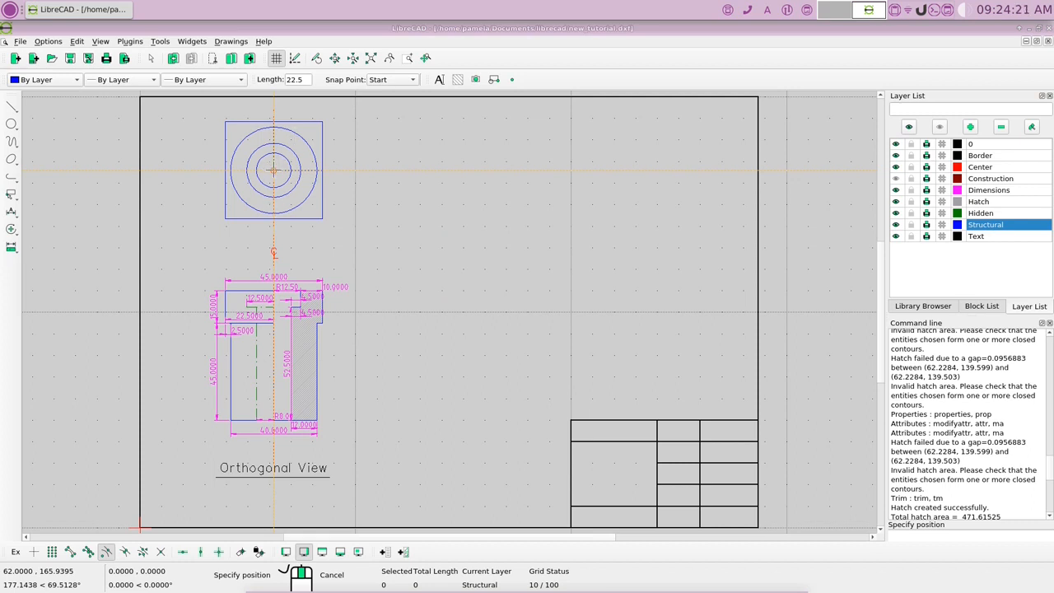
left_click(409, 80)
left_click(379, 108)
left_click(274, 170)
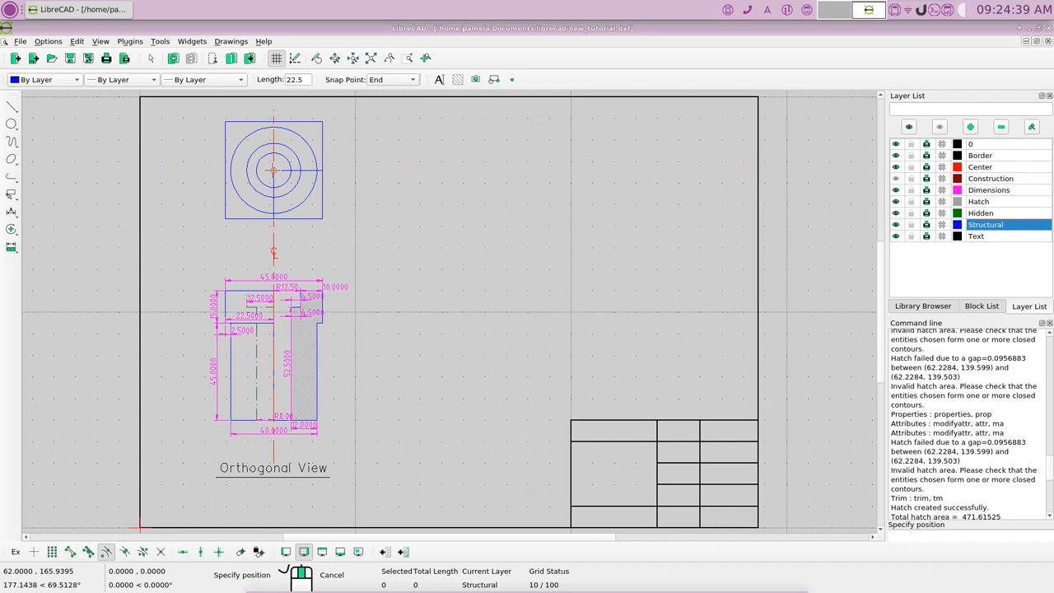
key("Escape")
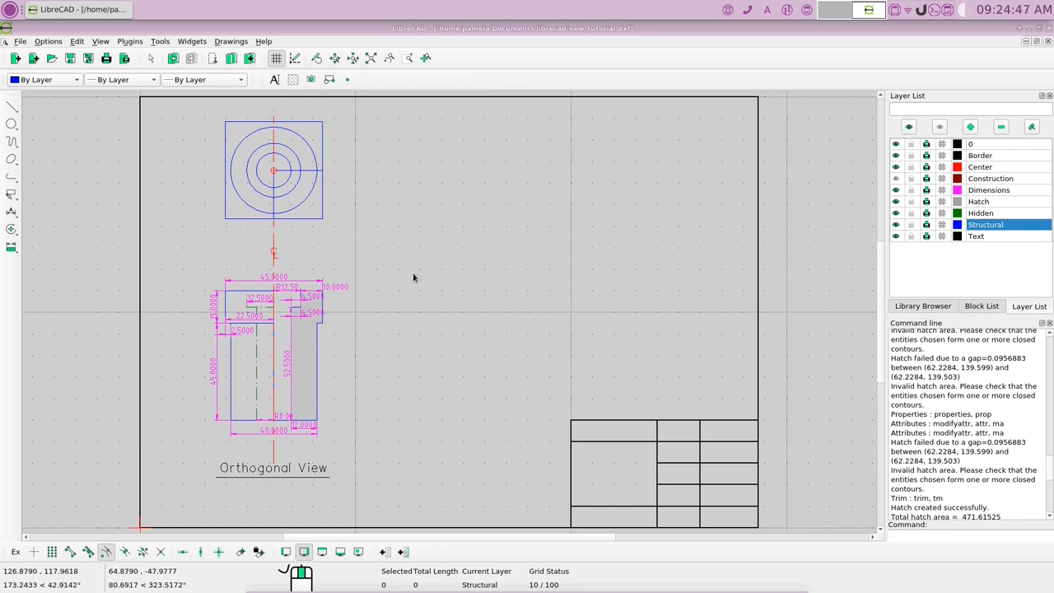
- Divide the square's lower and right edges where the quarter-cut lines meet them, using the Intersection snap
scroll(414, 277, "up", 1)
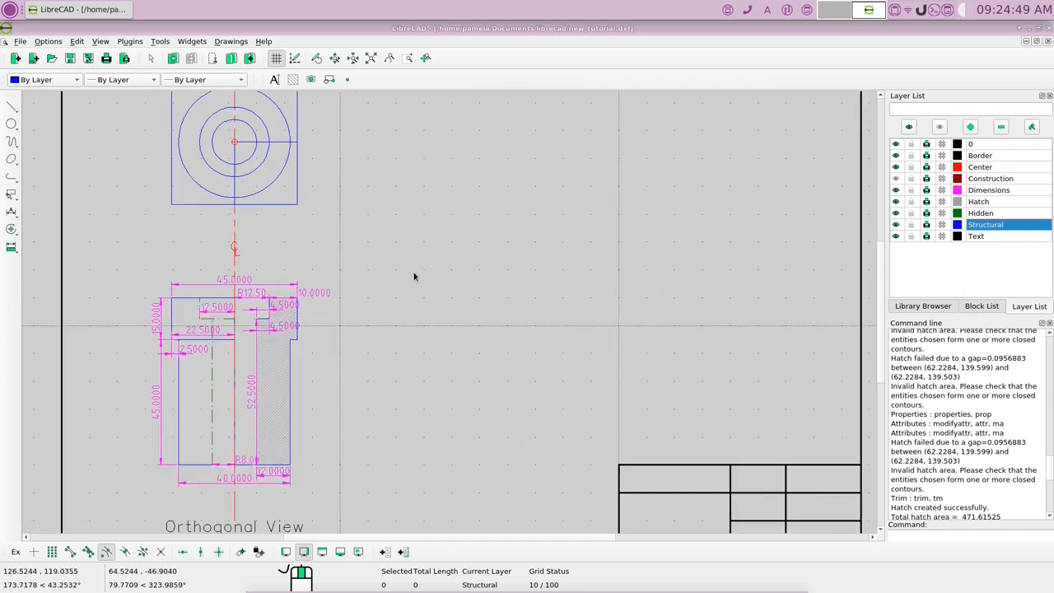
scroll(415, 277, "up", 2)
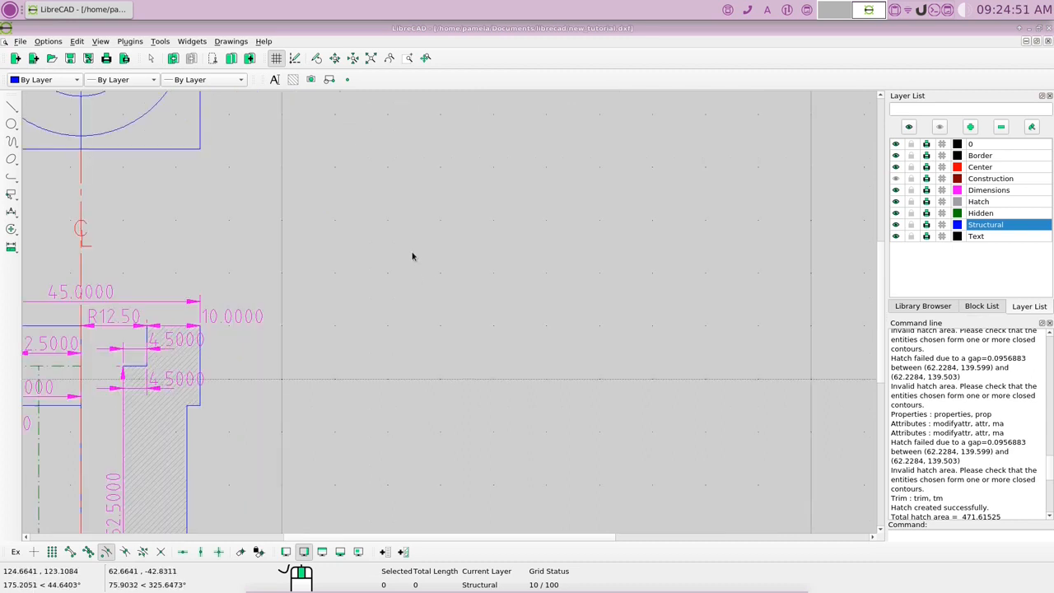
mouse_move(413, 194)
middle_mouse_down()
mouse_move(626, 329)
mouse_move(676, 424)
middle_mouse_up()
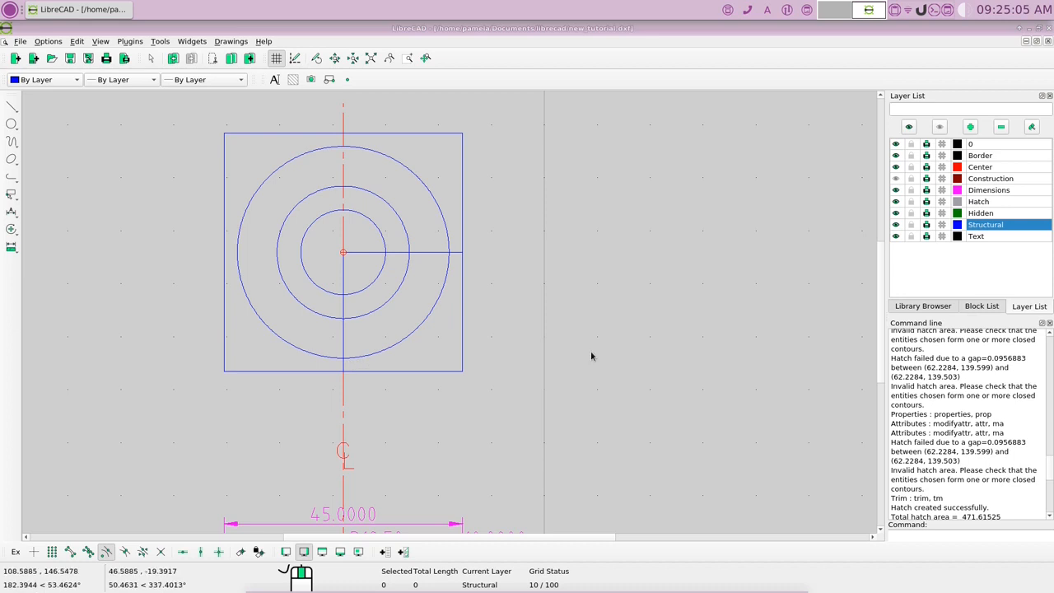
left_click(11, 230)
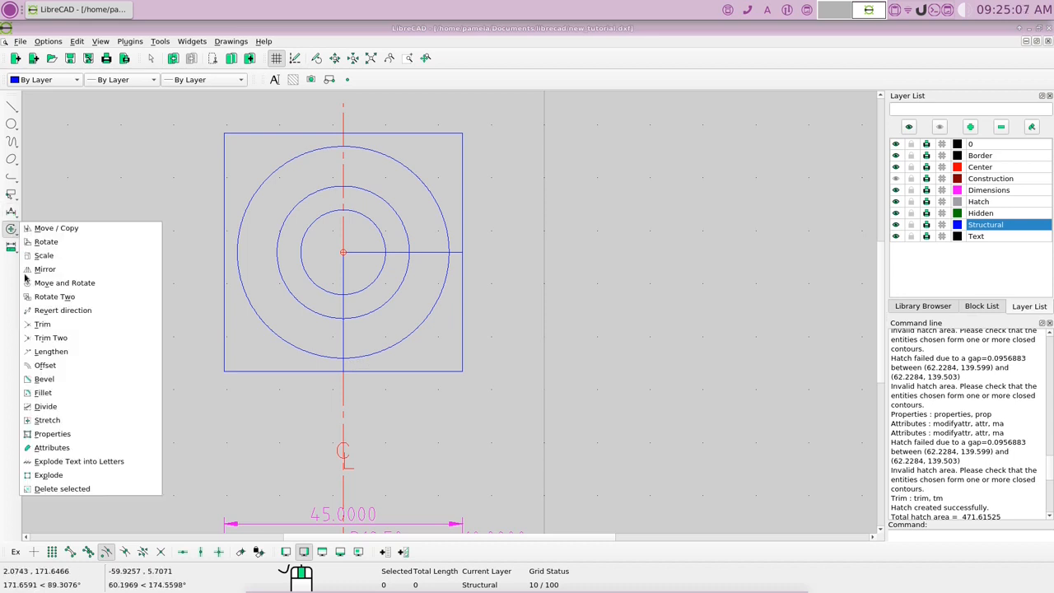
left_click(46, 407)
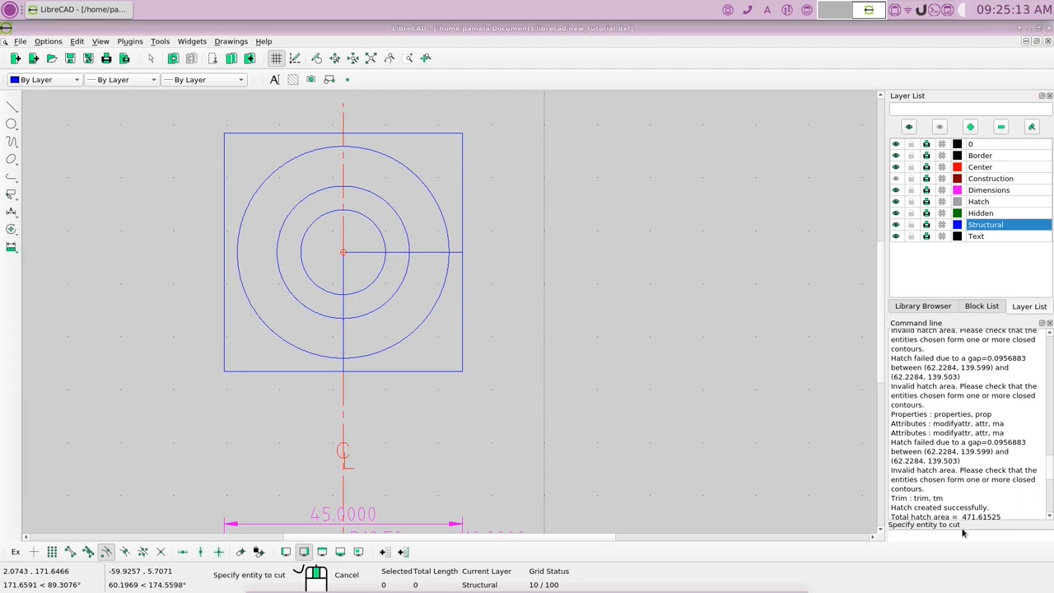
left_click(321, 371)
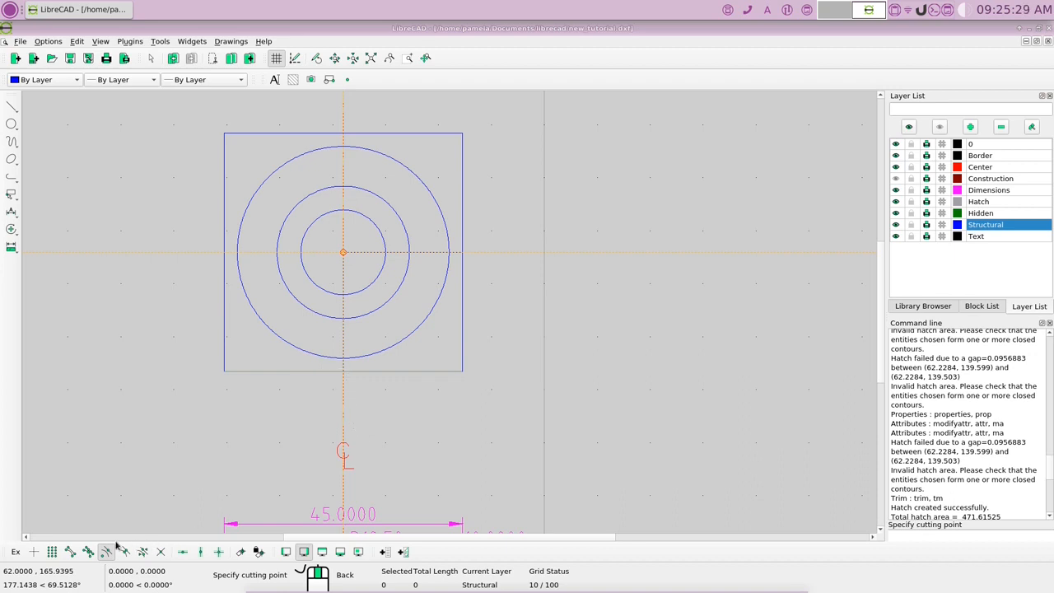
left_click(161, 552)
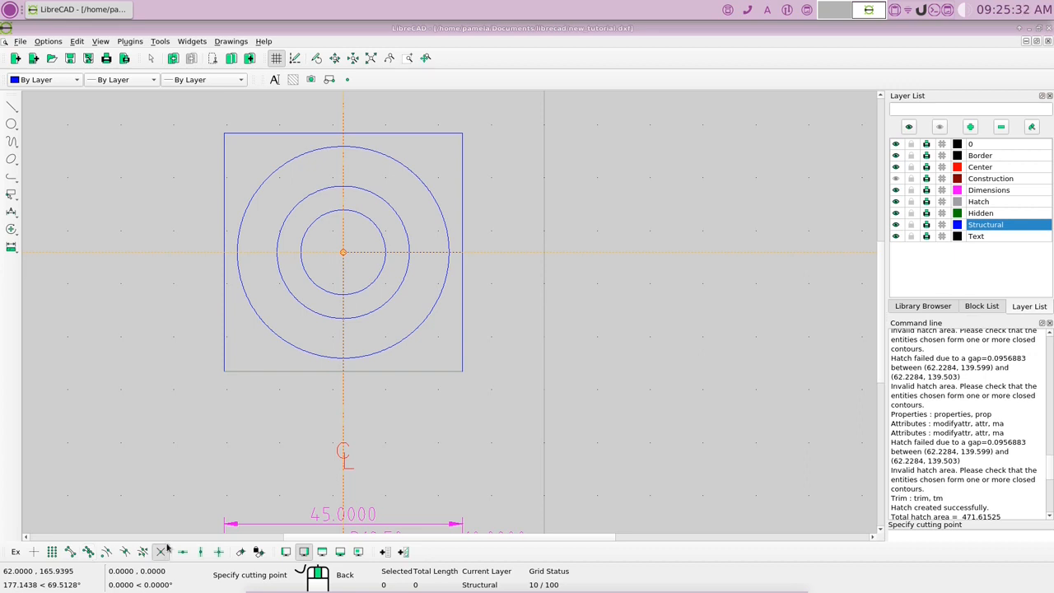
left_click(342, 371)
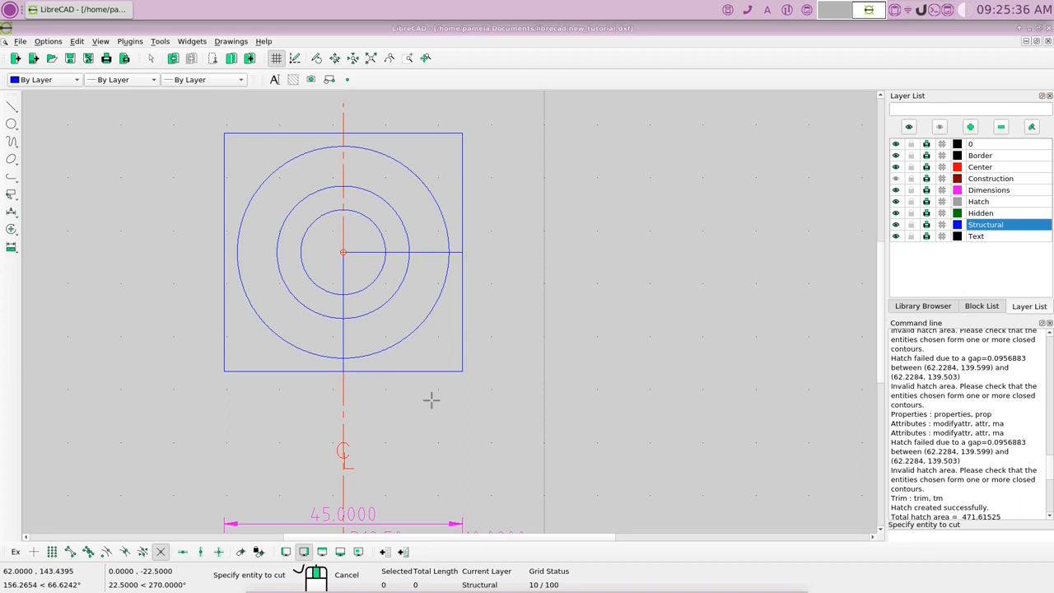
left_click(463, 292)
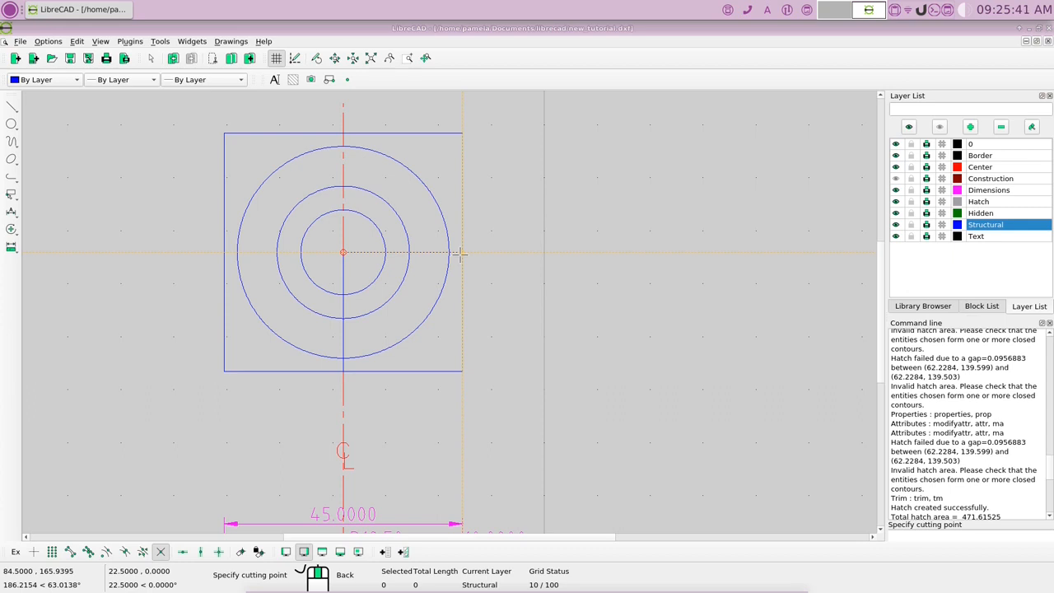
left_click(462, 254)
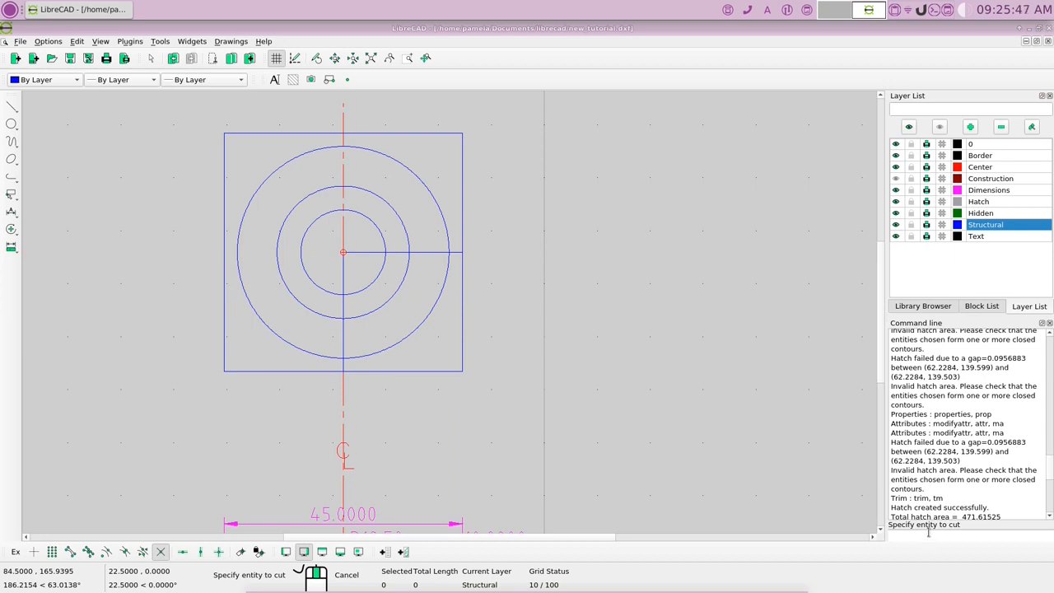
- Divide the outermost circle at its intersections with the vertical and horizontal cut lines
left_click(405, 338)
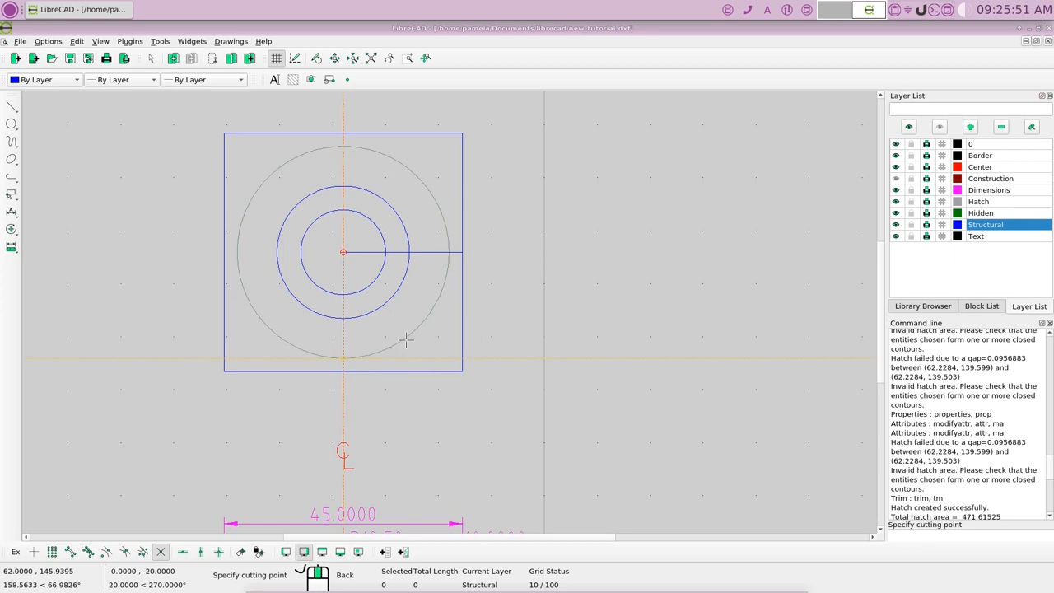
left_click(344, 357)
left_click(402, 340)
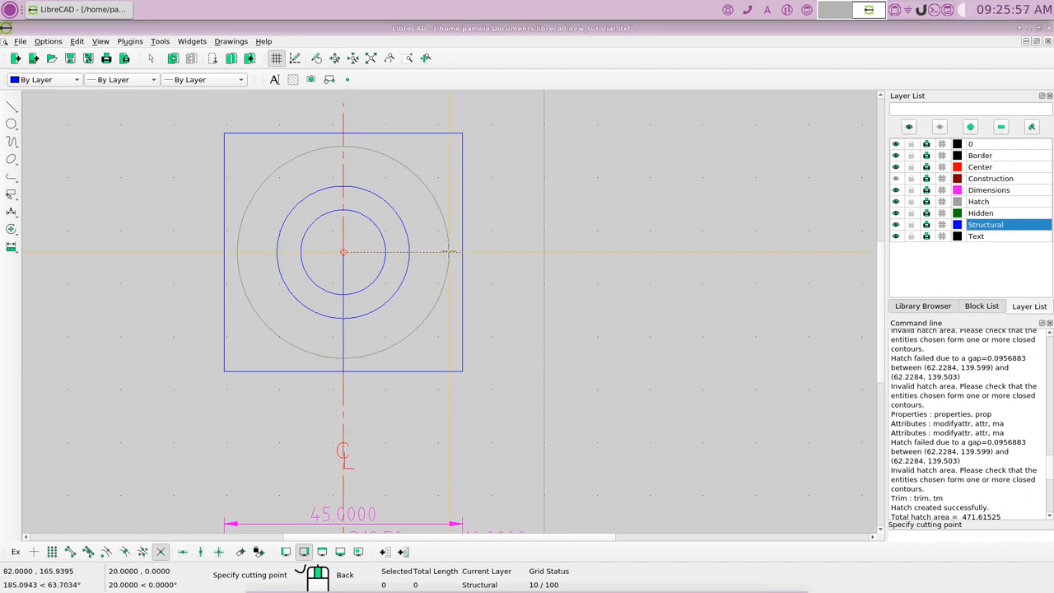
left_click(450, 253)
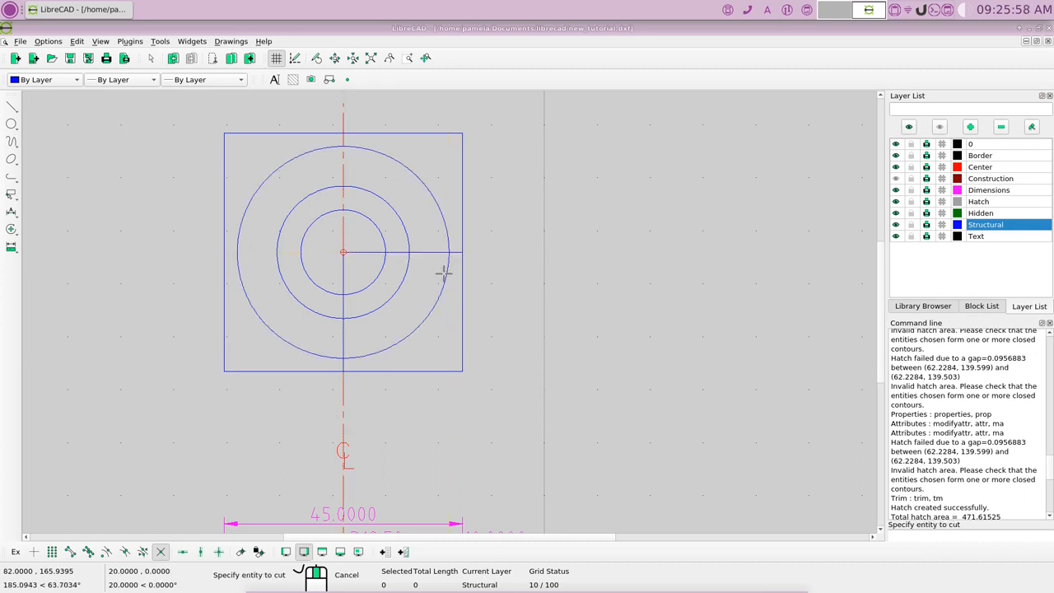
- Divide the middle circle where the vertical and horizontal cut lines cross it
left_click(392, 299)
left_click(344, 319)
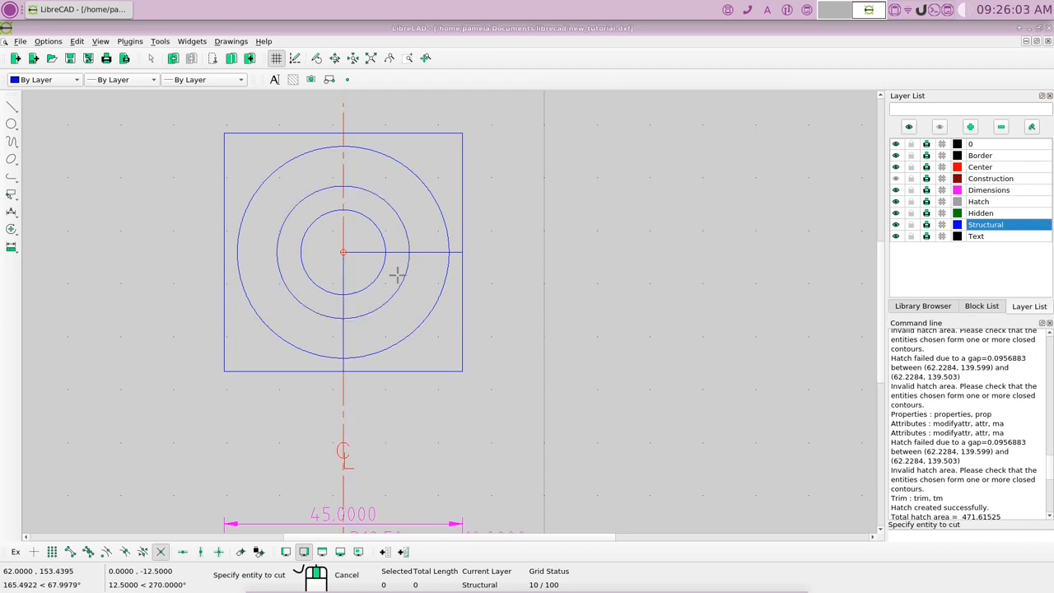
left_click(398, 278)
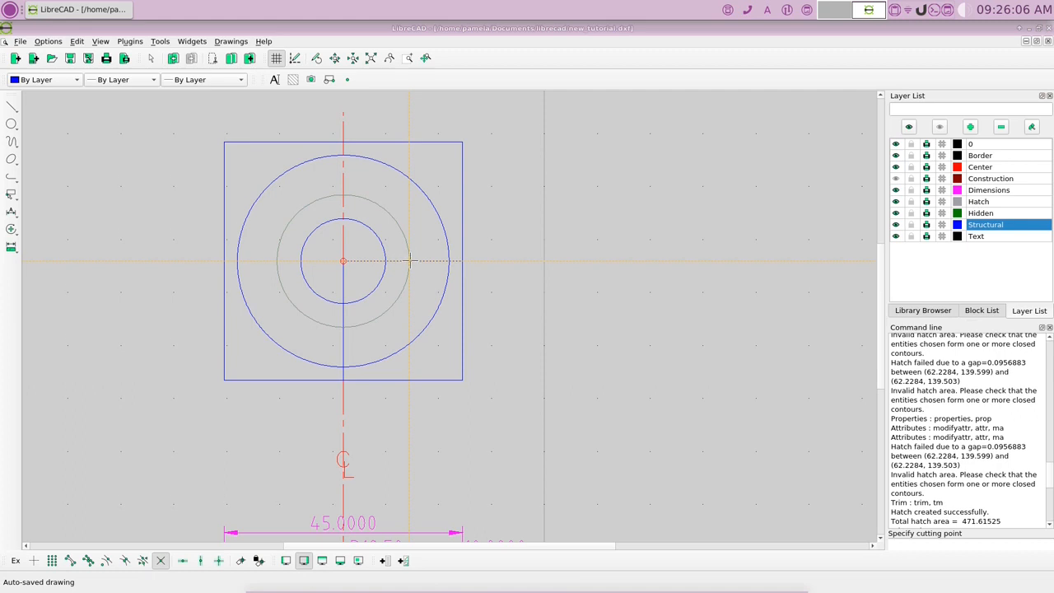
left_click(409, 261)
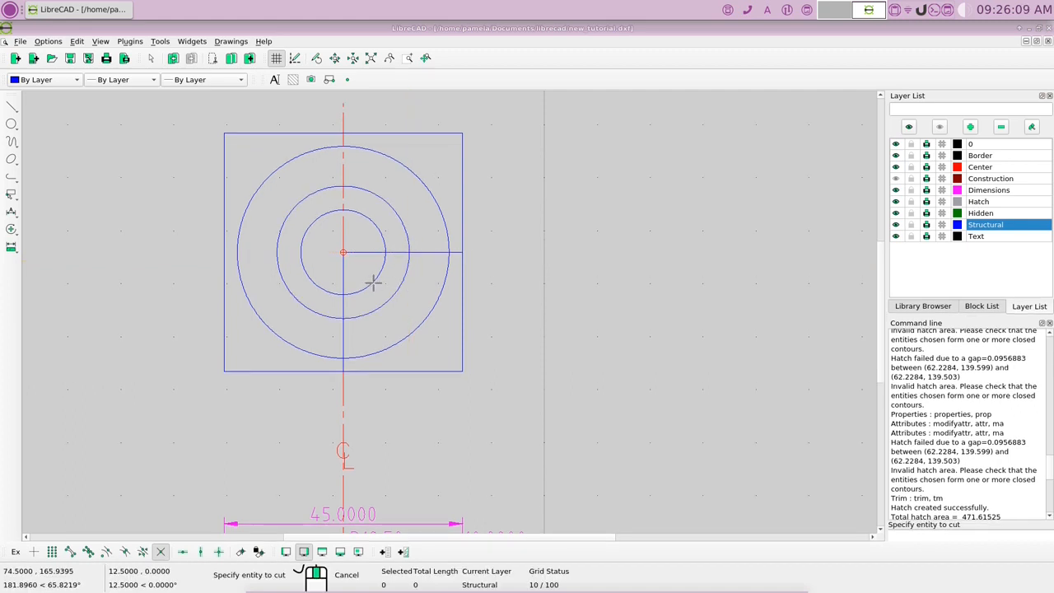
- Divide the innermost blue circle where both cut lines cross it and end the Divide command
left_click(373, 282)
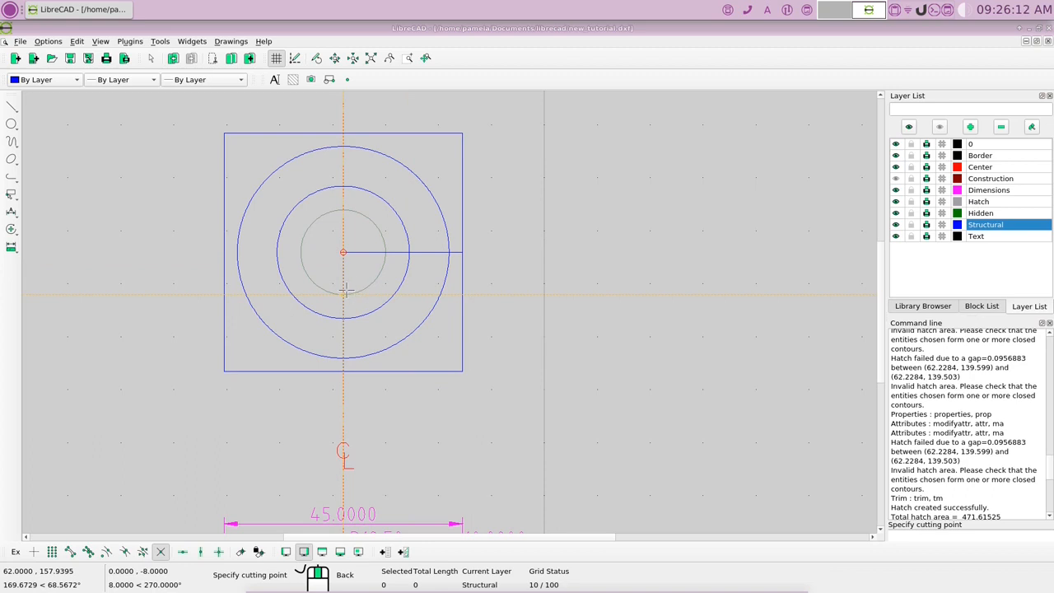
left_click(343, 295)
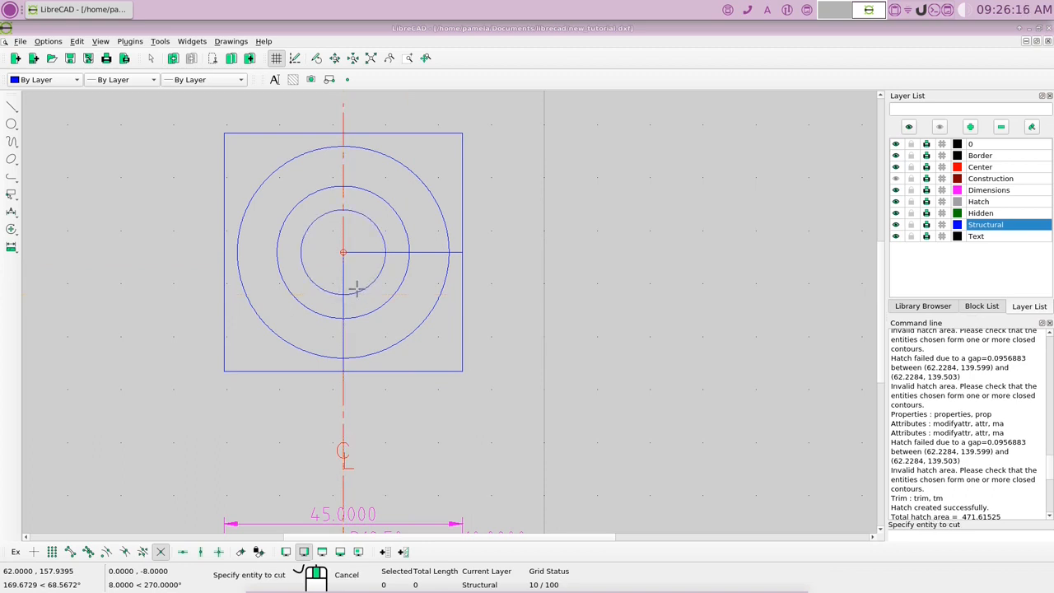
left_click(367, 284)
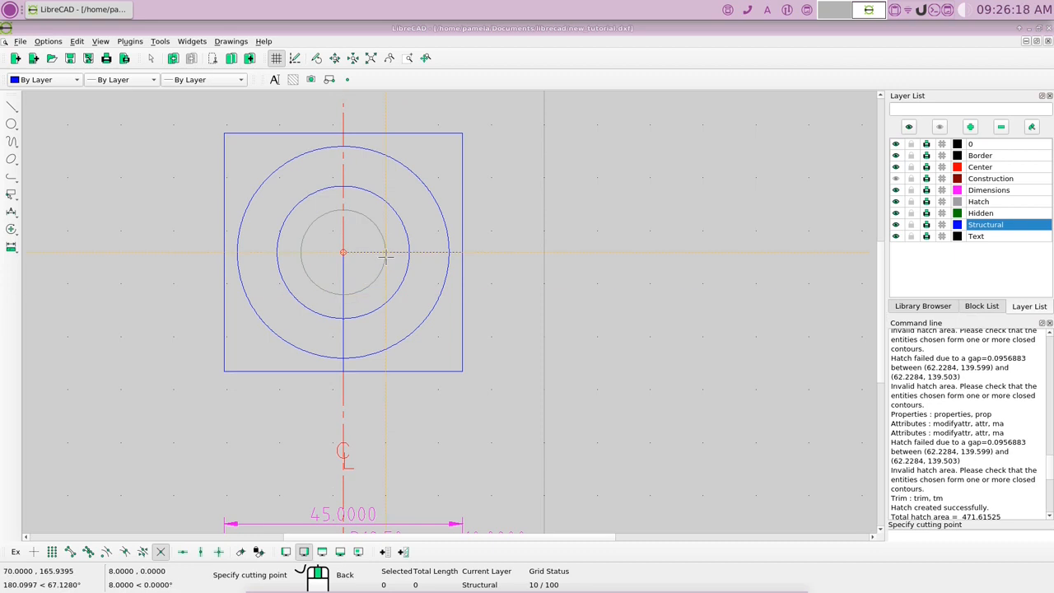
left_click(386, 252)
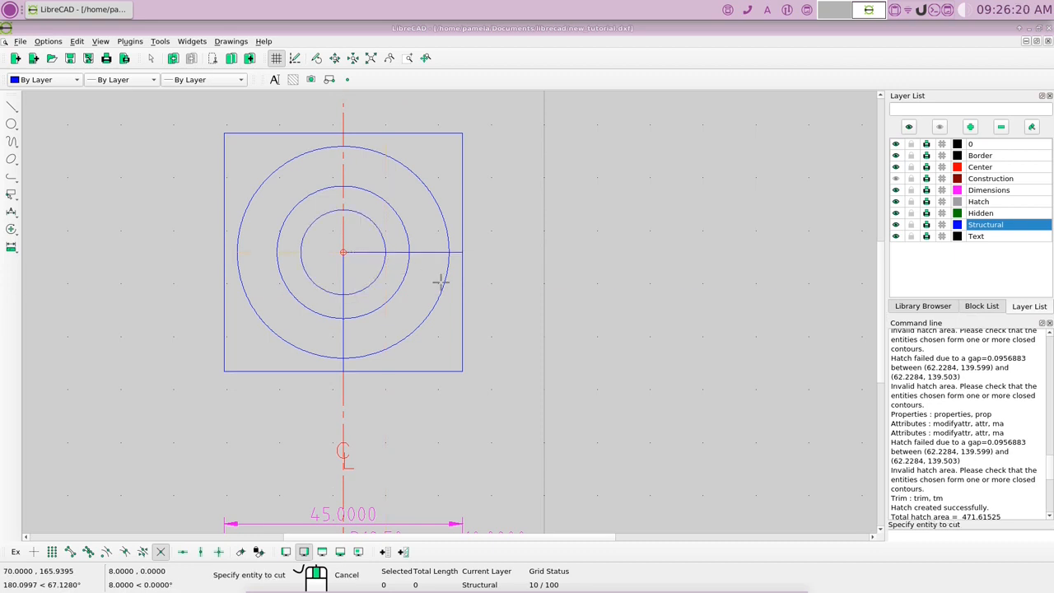
right_click(503, 305)
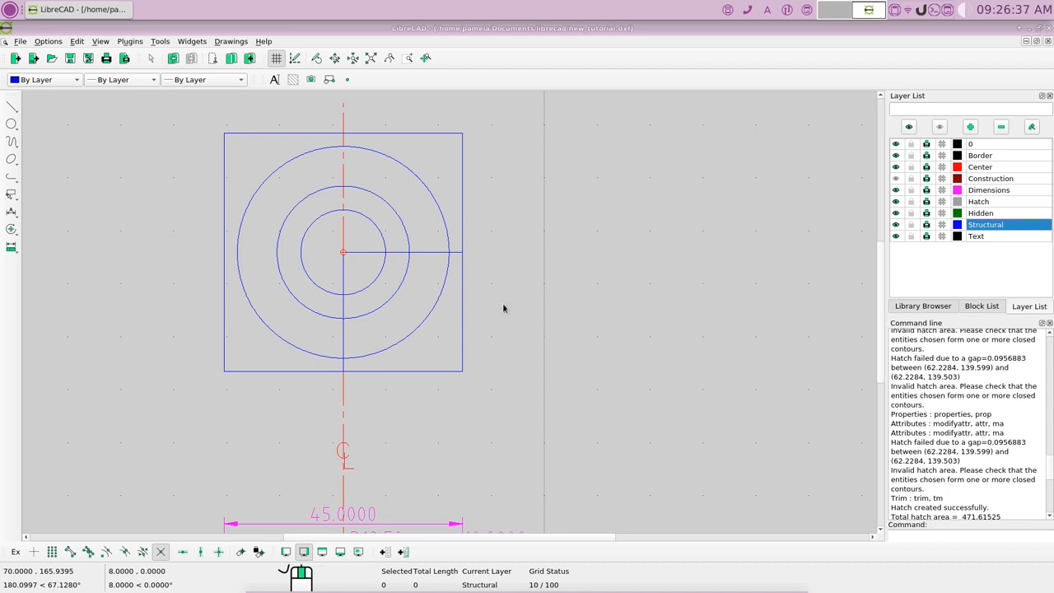
- Delete the lower-right quarter's two square edge segments and three circle arcs from the top view
left_click(435, 371)
left_click(462, 341)
left_click(426, 323)
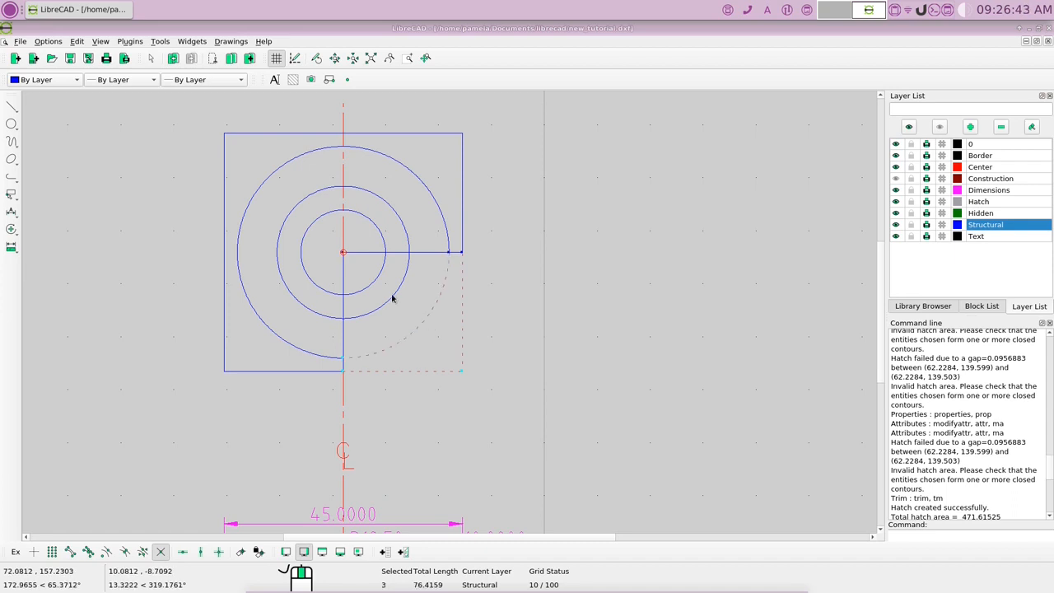
left_click(393, 298)
left_click(376, 284)
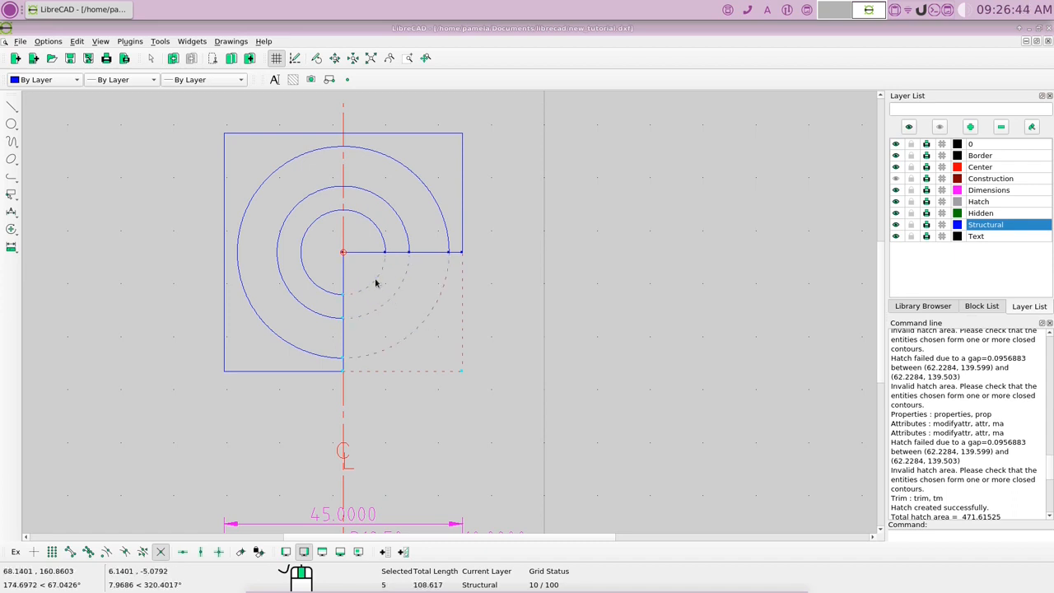
key("Delete")
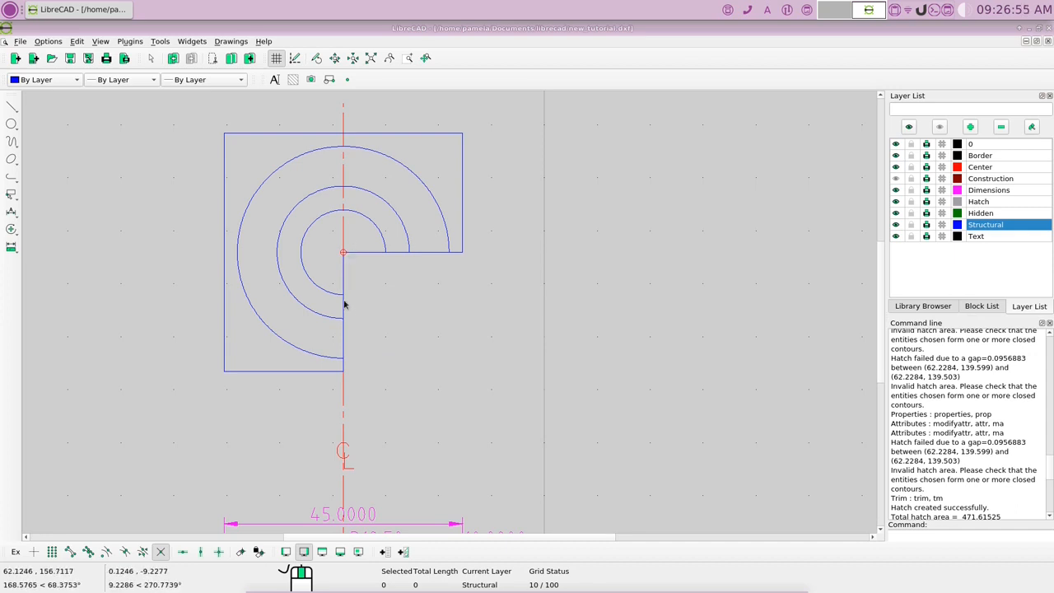
- Divide both cut lines where they meet the innermost arc, hiding the Center layer before dividing the vertical one
right_click(465, 317)
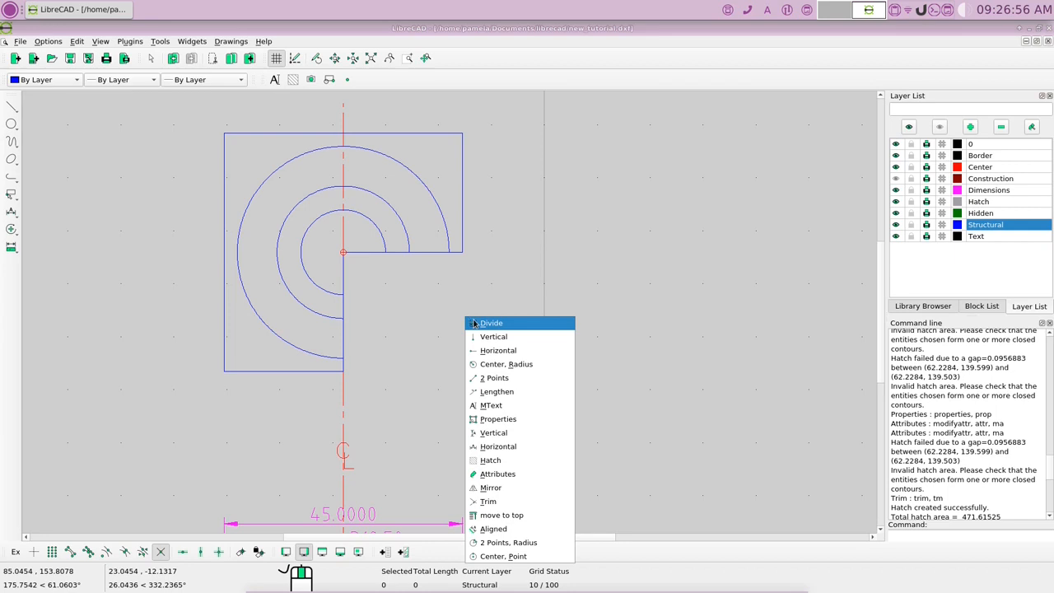
left_click(484, 323)
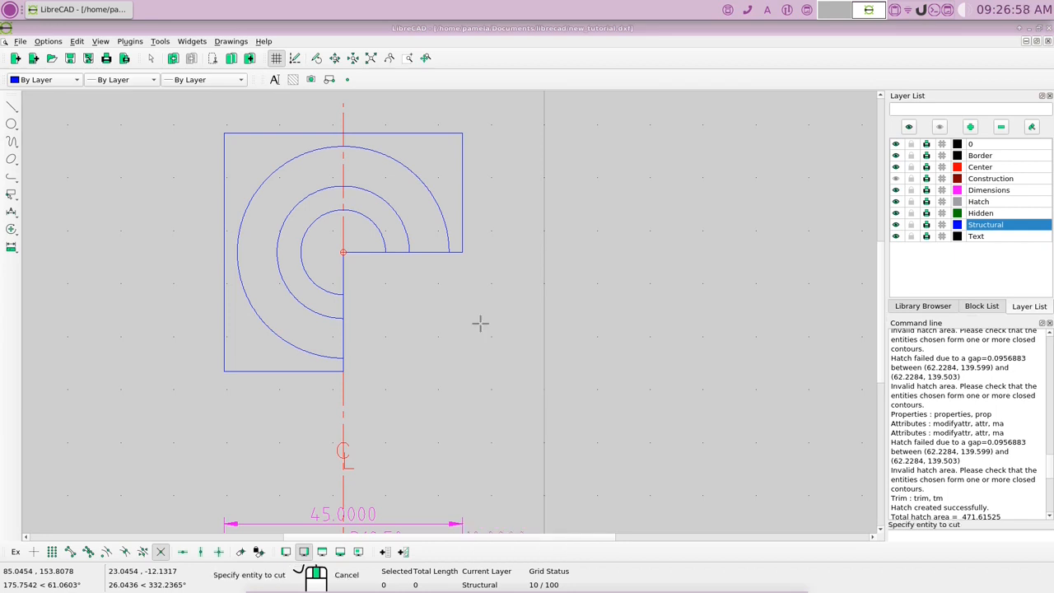
left_click(368, 253)
left_click(384, 253)
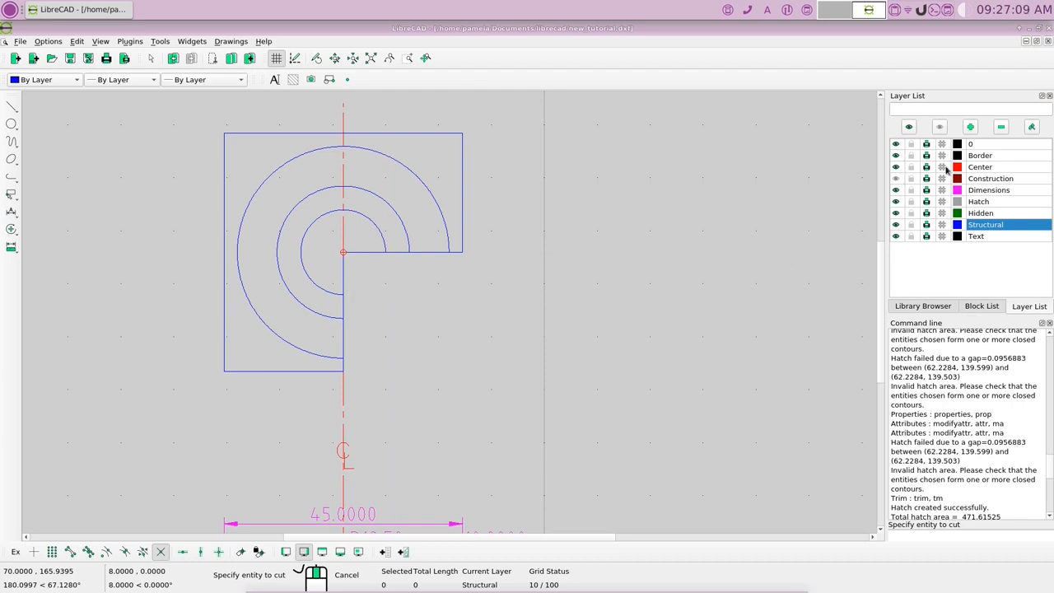
left_click(896, 167)
left_click(344, 278)
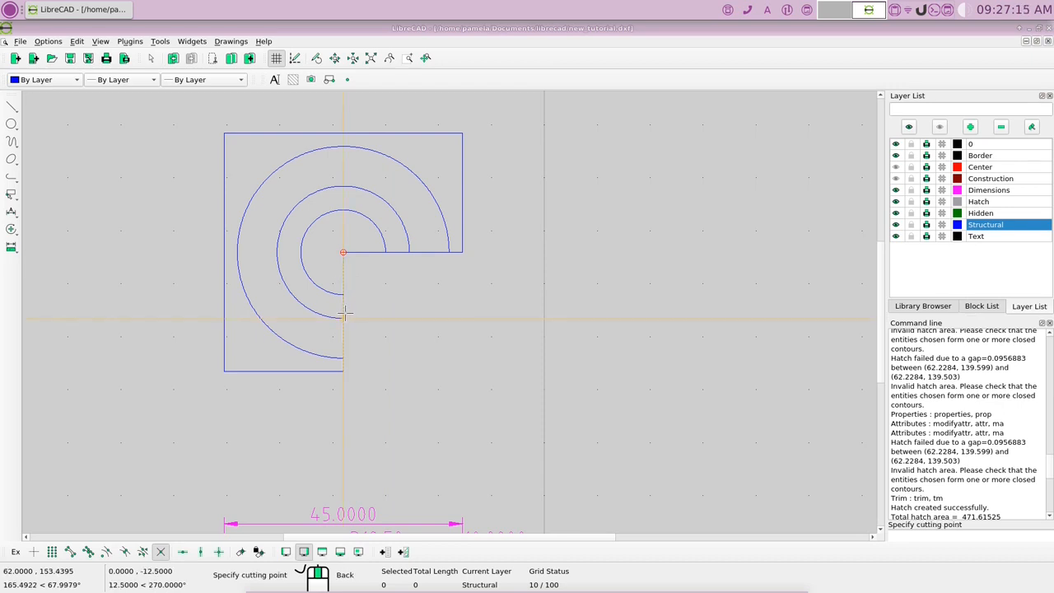
left_click(343, 295)
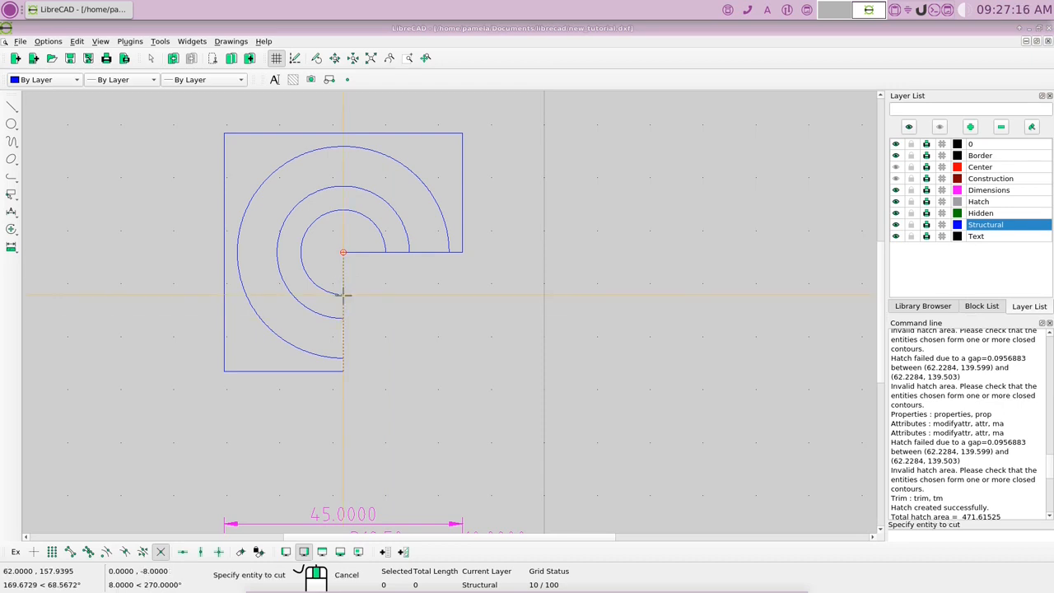
right_click(393, 306)
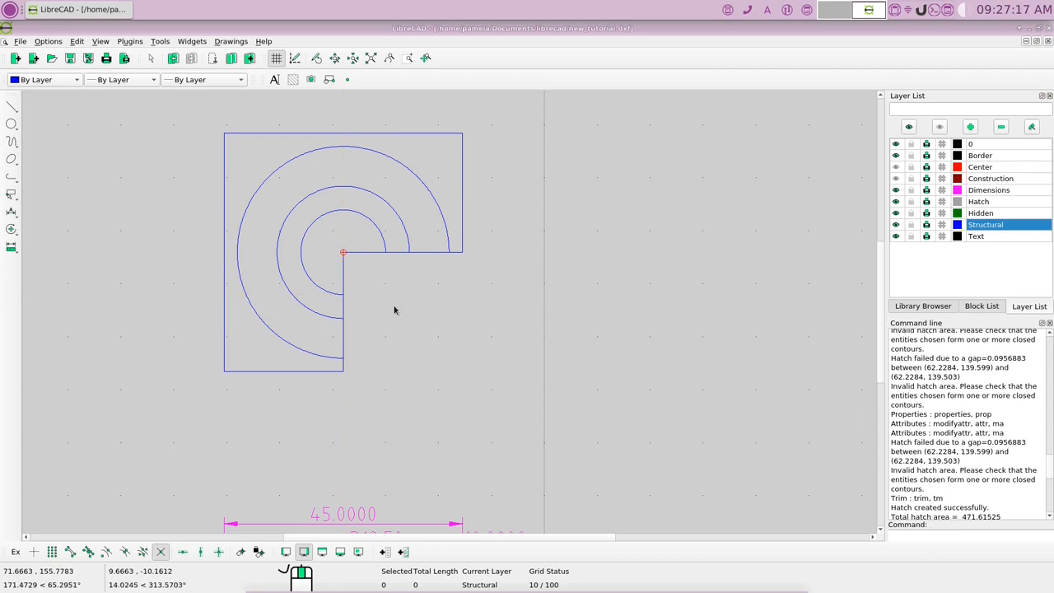
- Delete the two cut-line segments inside the innermost arc and show the Center layer again
left_click(343, 276)
left_click(365, 255)
key("Delete")
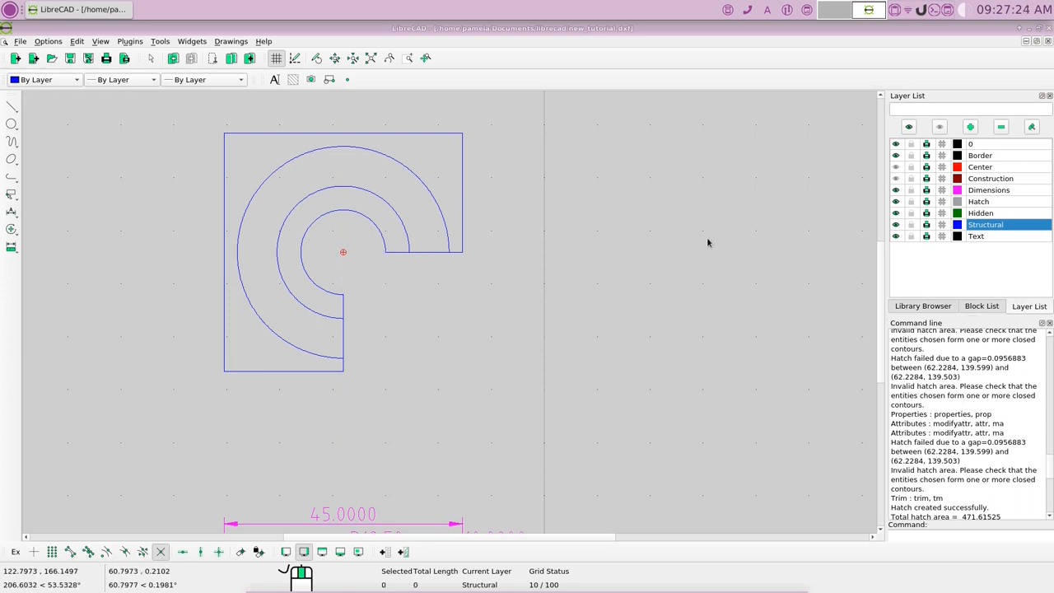
left_click(896, 166)
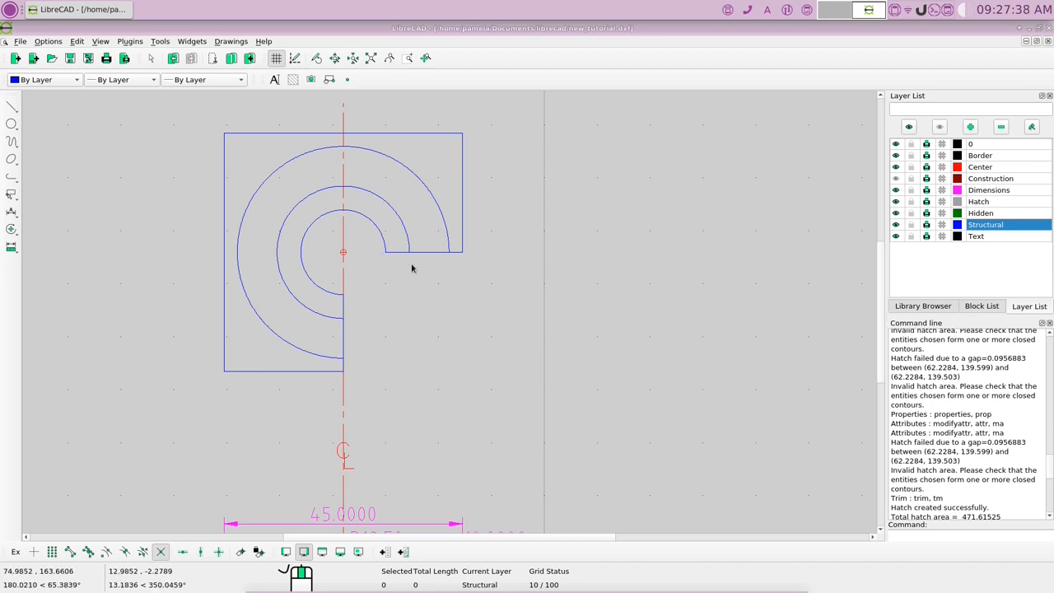
- Move the outermost arc of the top view to the Hidden layer through its attributes
left_click(313, 356)
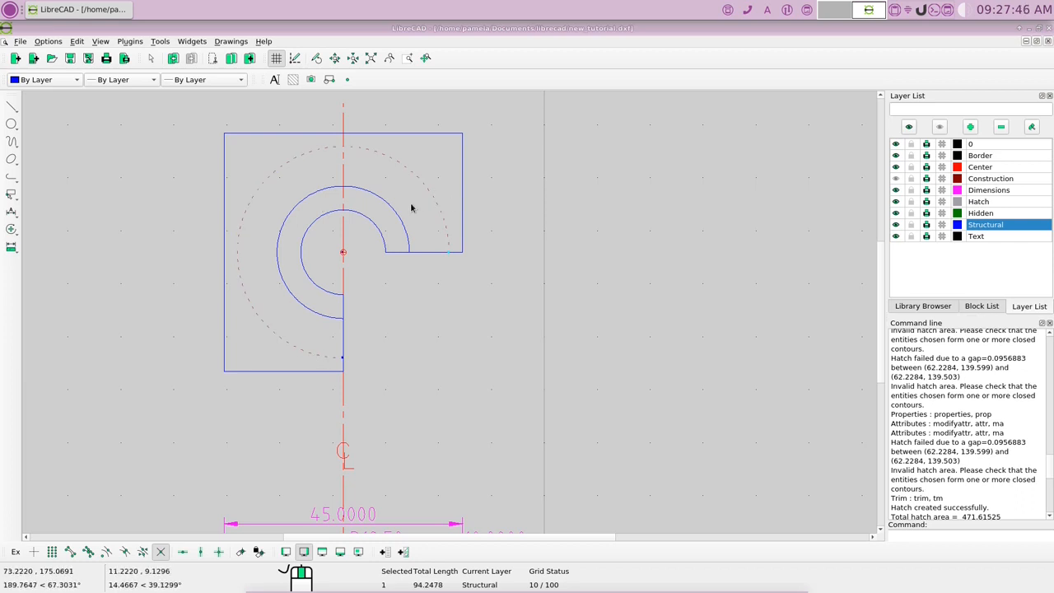
right_click(537, 219)
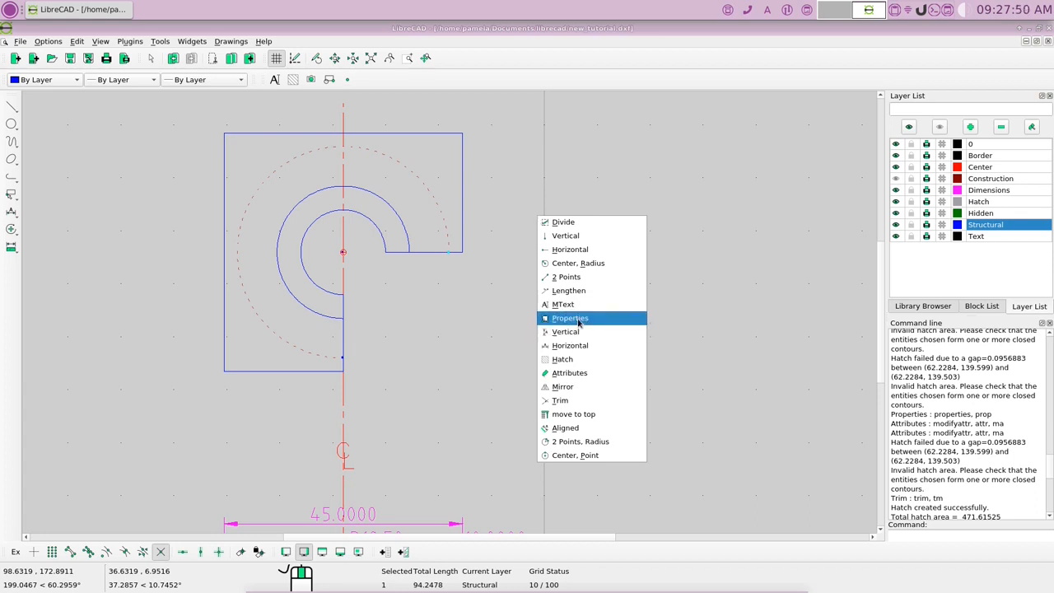
left_click(579, 320)
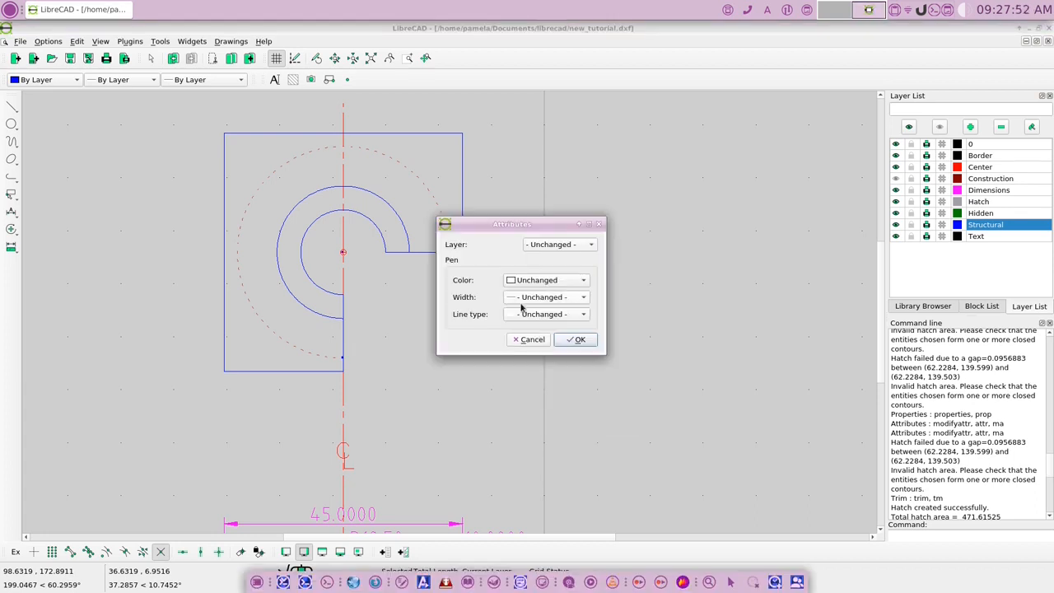
left_click(591, 245)
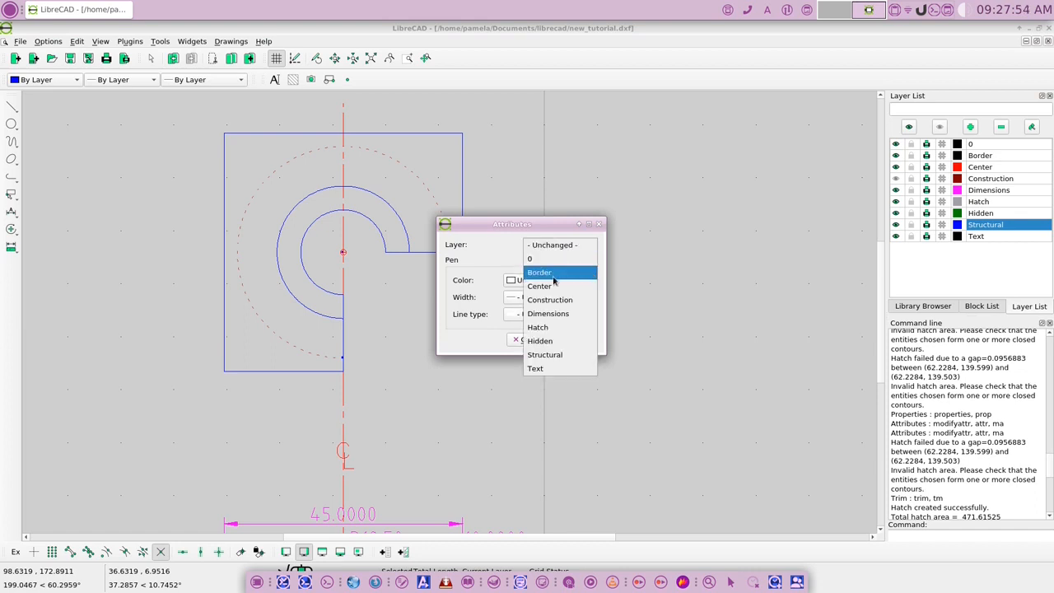
left_click(540, 340)
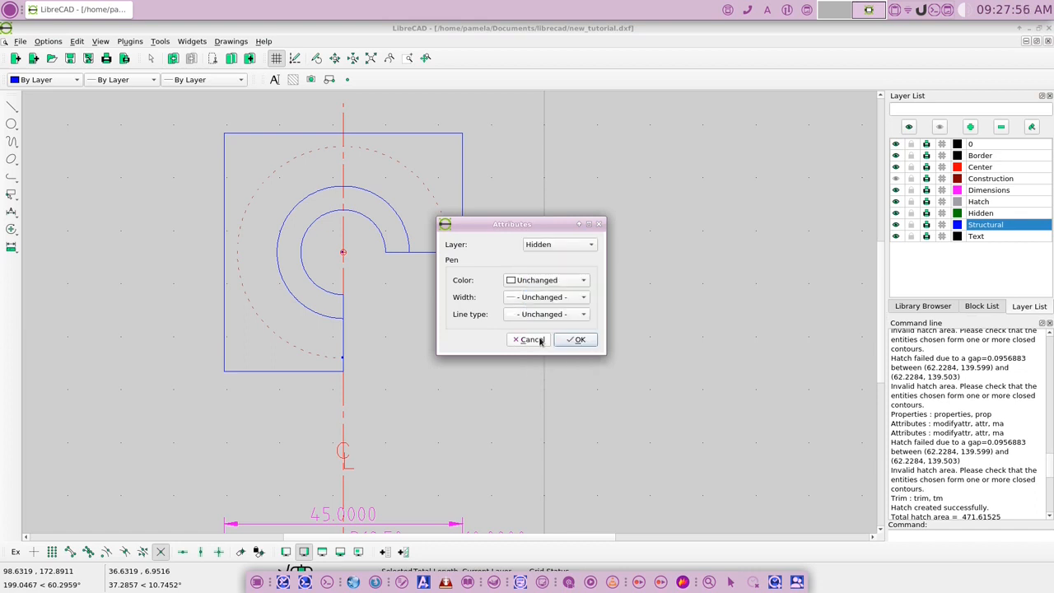
key("Return")
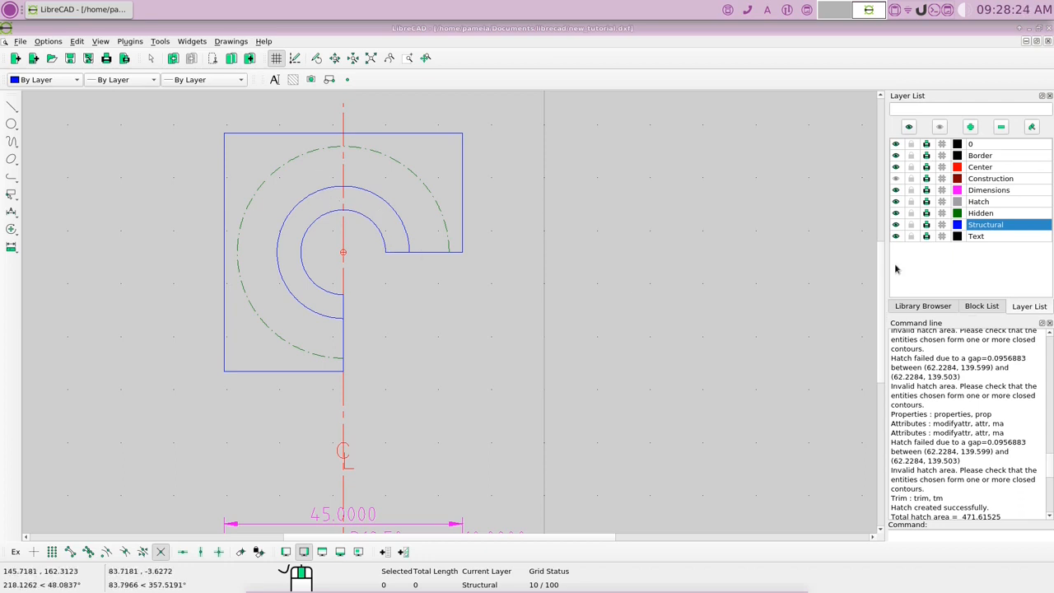
left_click(994, 203)
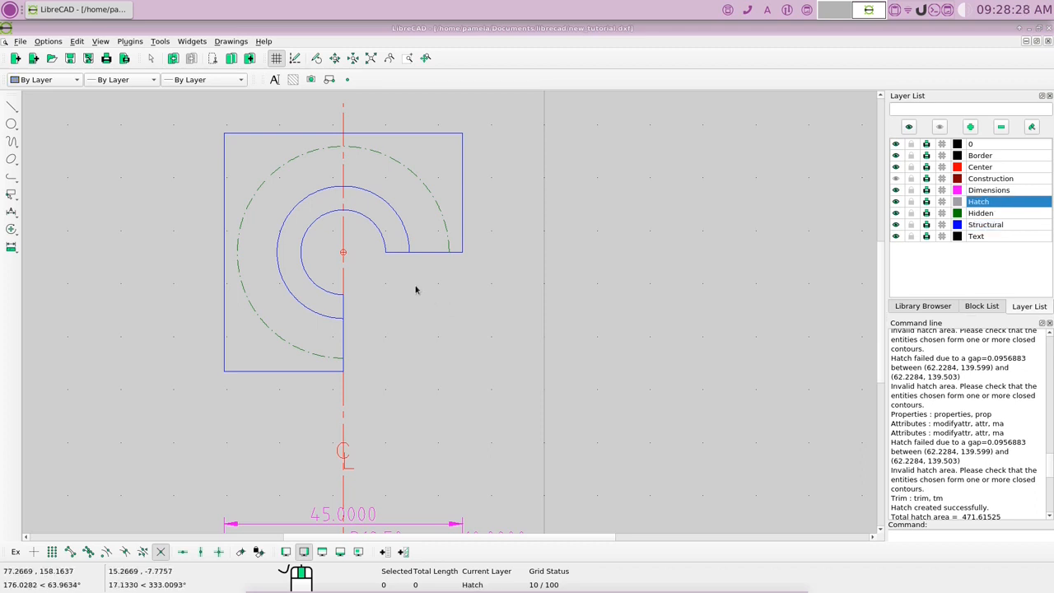
left_click(396, 253)
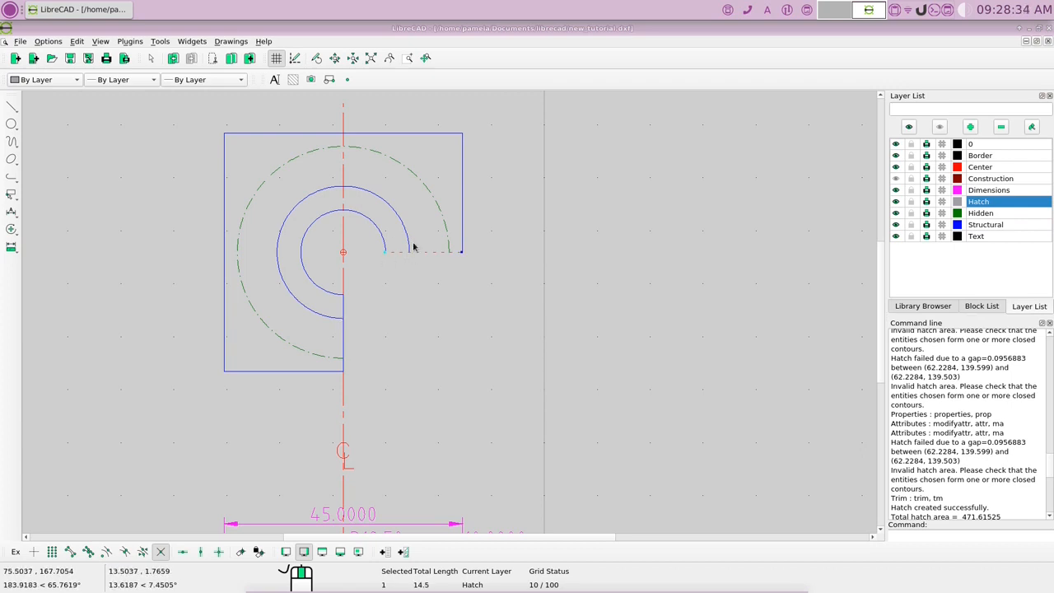
key("Escape")
left_click(1020, 224)
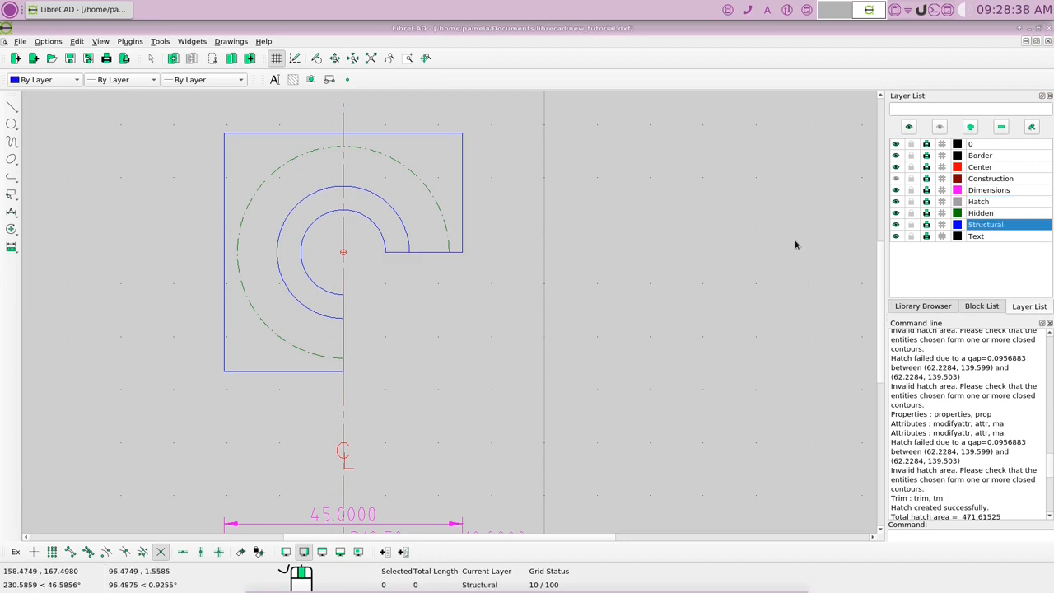
- Divide the top view's horizontal cut line where it meets the middle arc
right_click(458, 273)
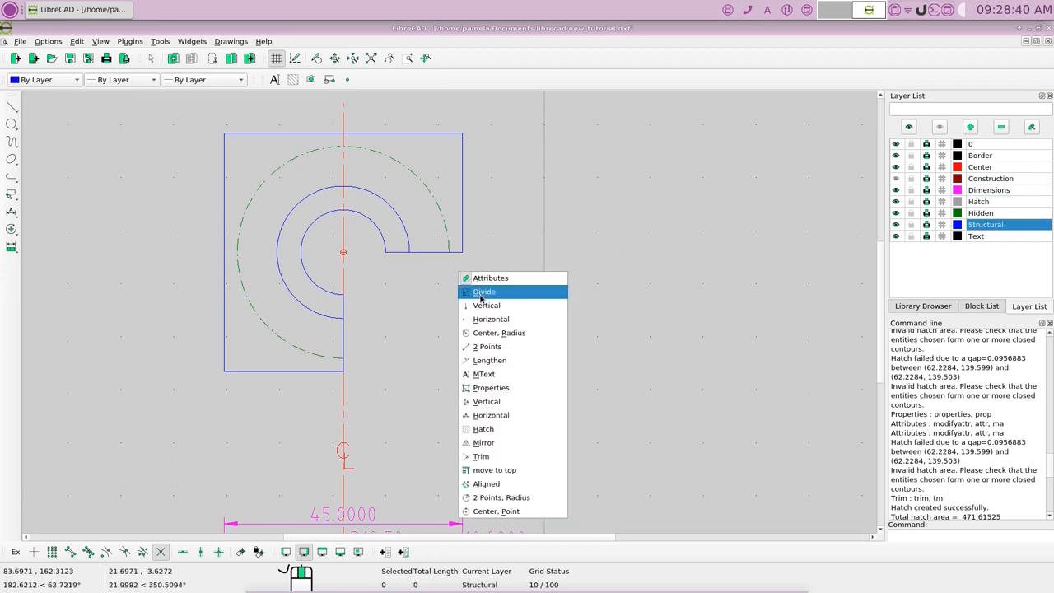
left_click(483, 294)
left_click(429, 252)
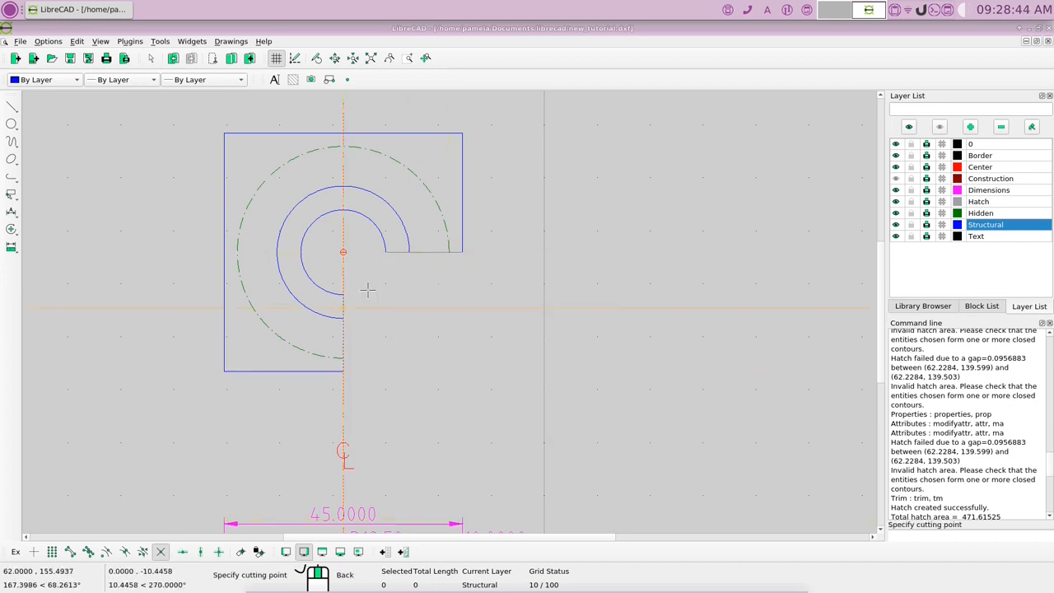
left_click(407, 252)
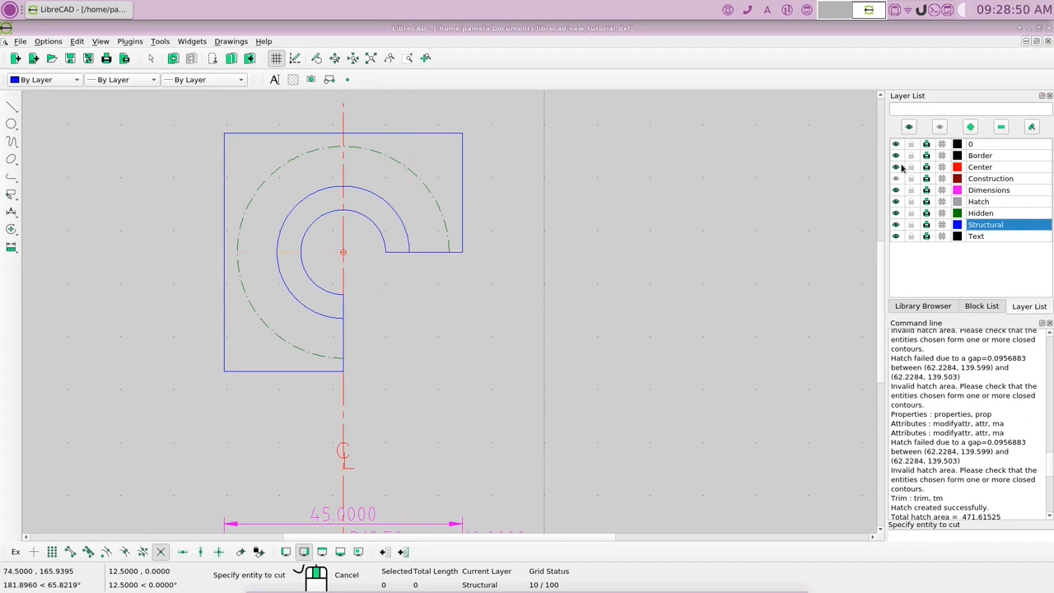
- Divide the vertical cut line where it meets the middle arc, hiding the Center layer for the cut and showing it again
left_click(896, 167)
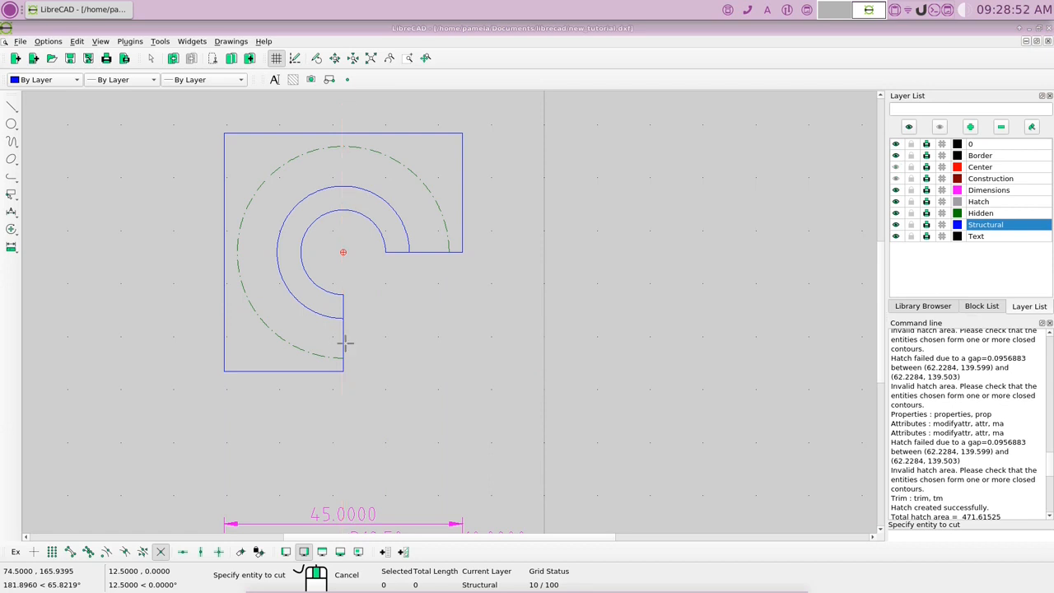
left_click(344, 342)
left_click(344, 321)
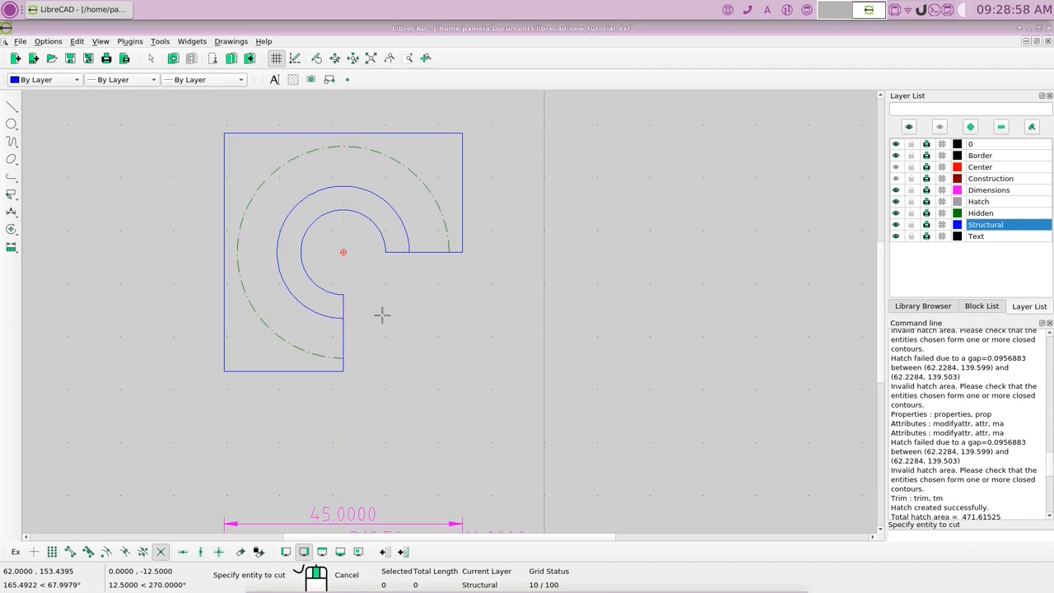
right_click(384, 319)
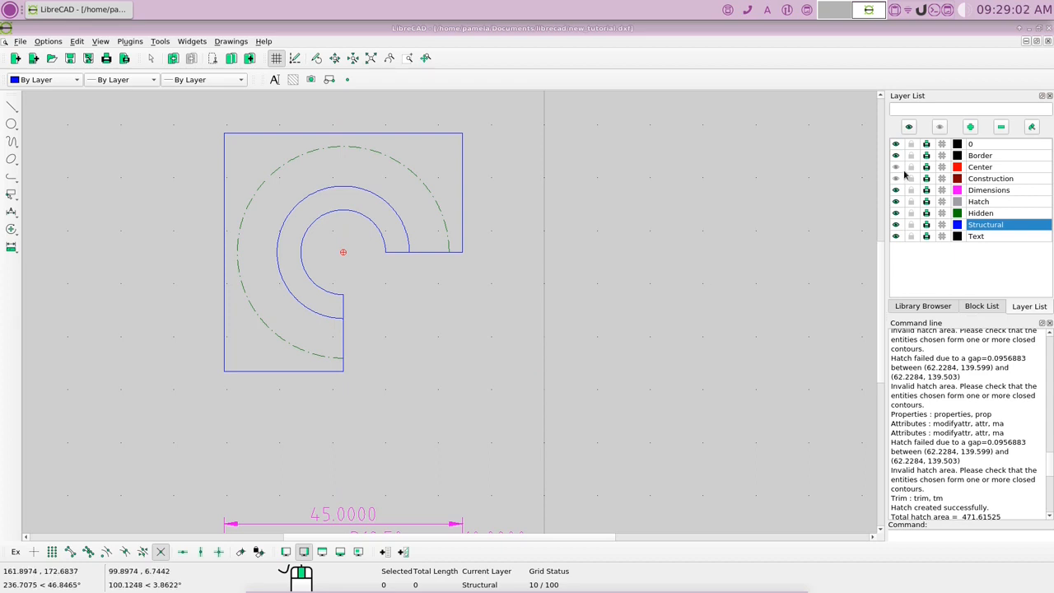
left_click(896, 167)
- Hatch the closed ring between the innermost and middle arcs on the Hatch layer with pattern ansi31, scale 0.5 and angle 0.0
right_click(496, 258)
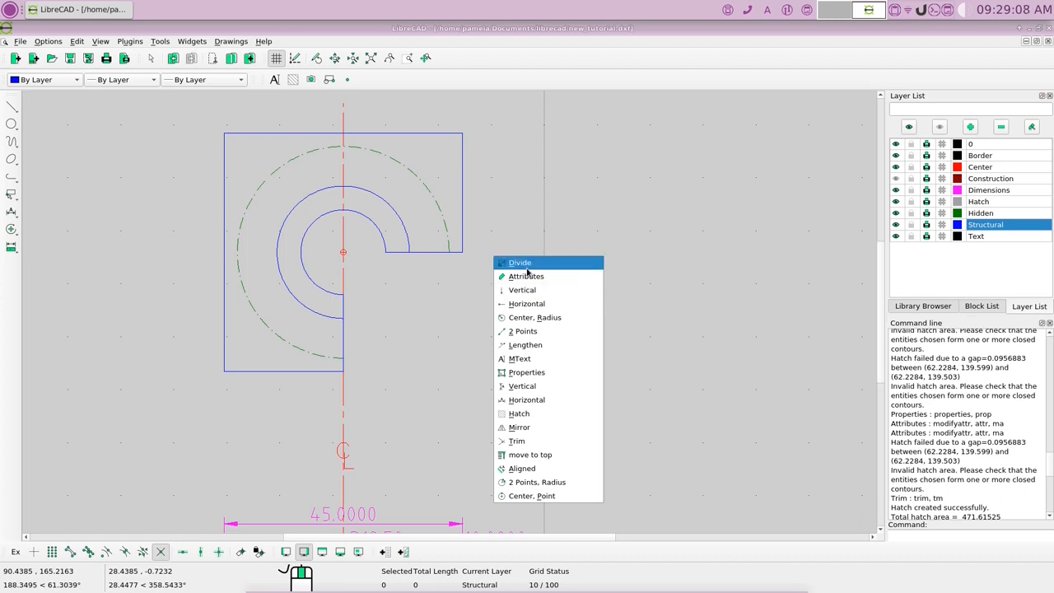
left_click(985, 203)
left_click(985, 204)
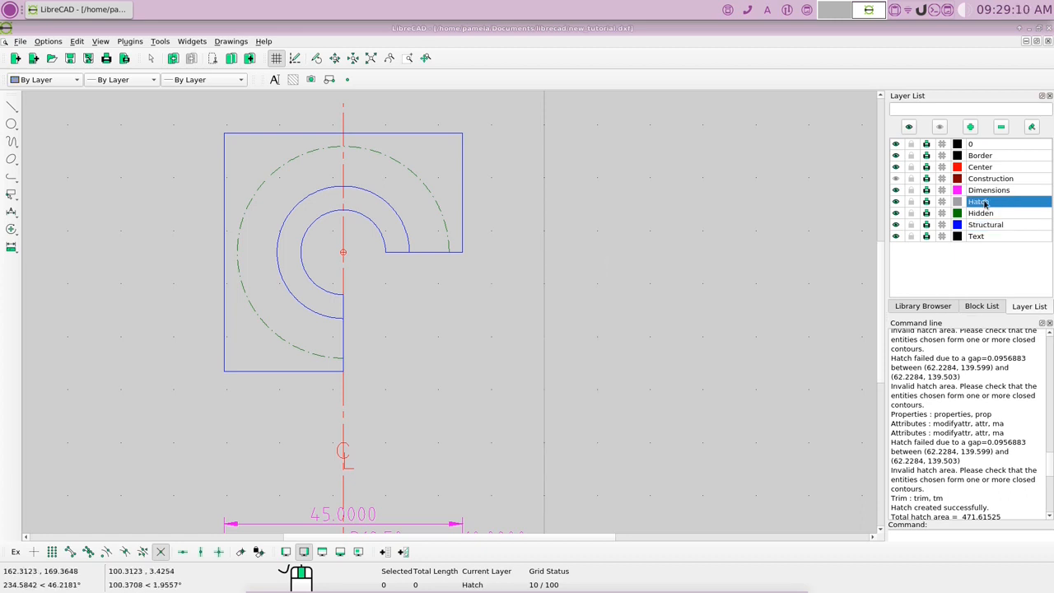
right_click(525, 251)
left_click(510, 247)
left_click(389, 249)
left_click(383, 229)
left_click(312, 206)
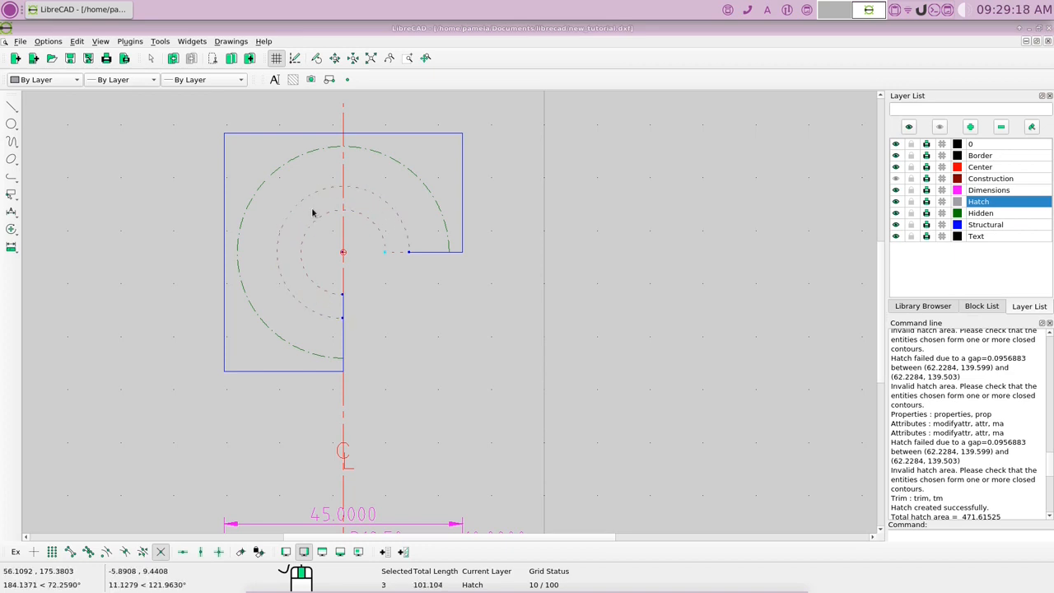
left_click(345, 307)
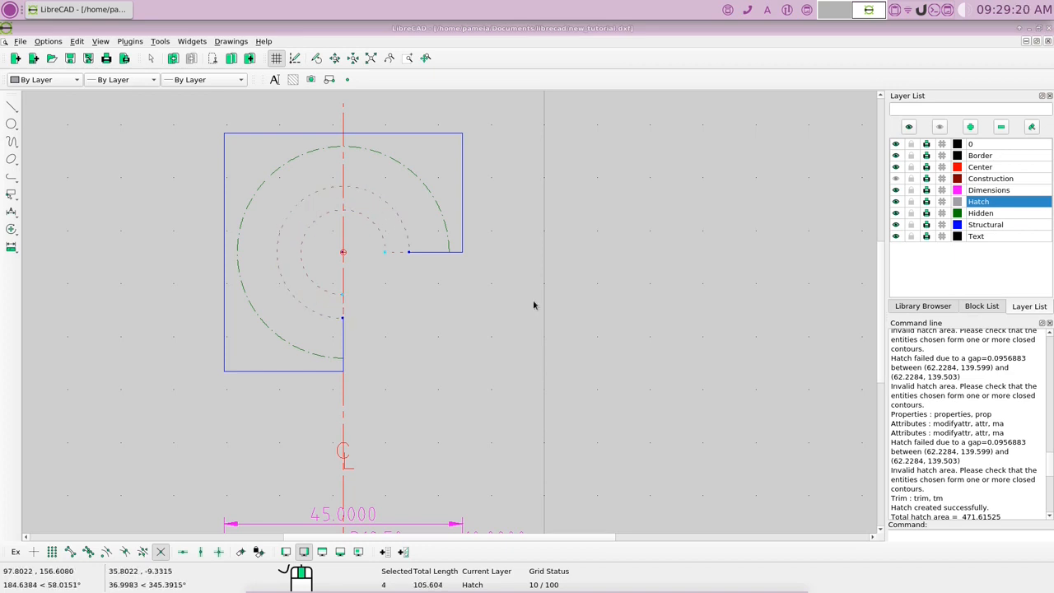
right_click(533, 305)
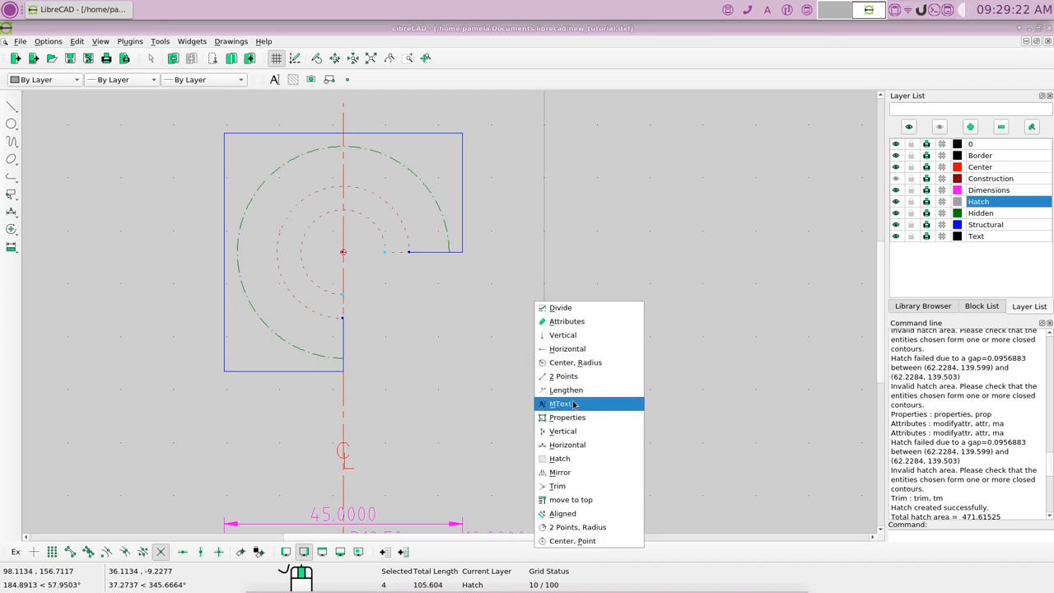
left_click(560, 458)
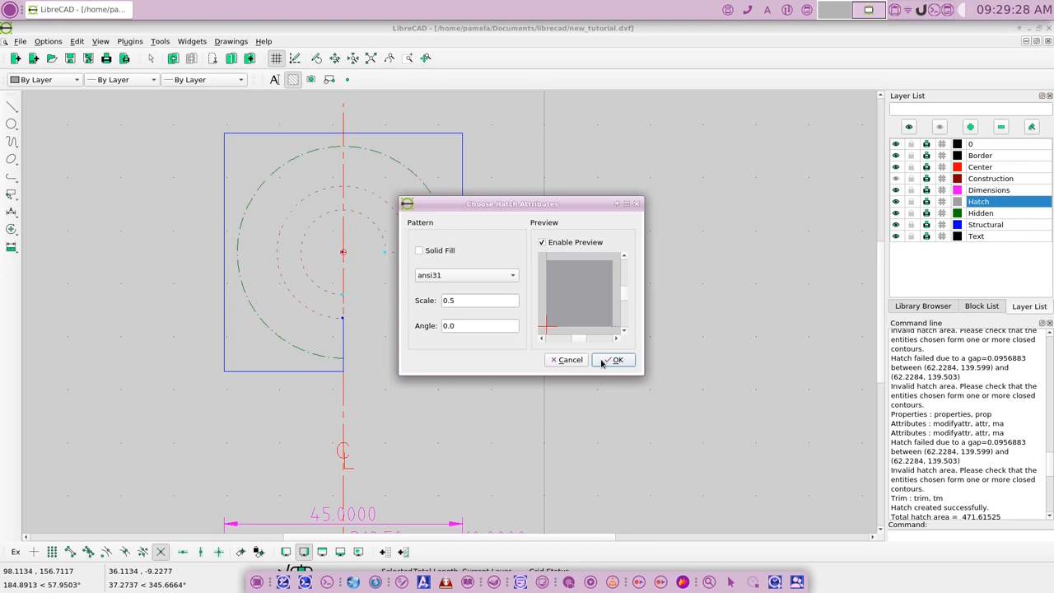
left_click(614, 360)
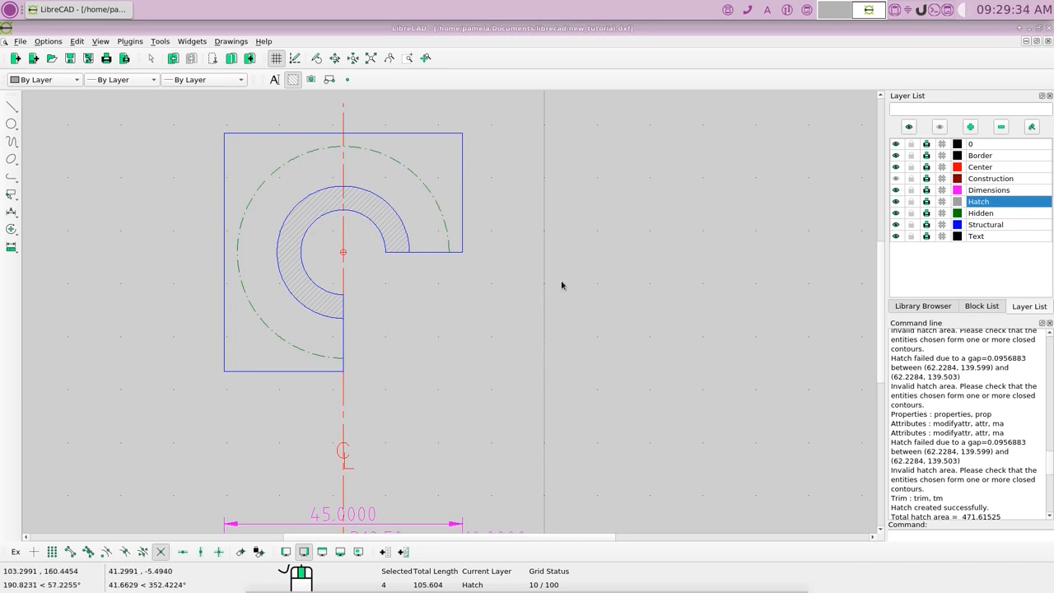
- On the Dimensions layer, add a horizontal dimension for the top view's full upper edge, placed just above it and snapped to the corner endpoints
left_click(371, 59)
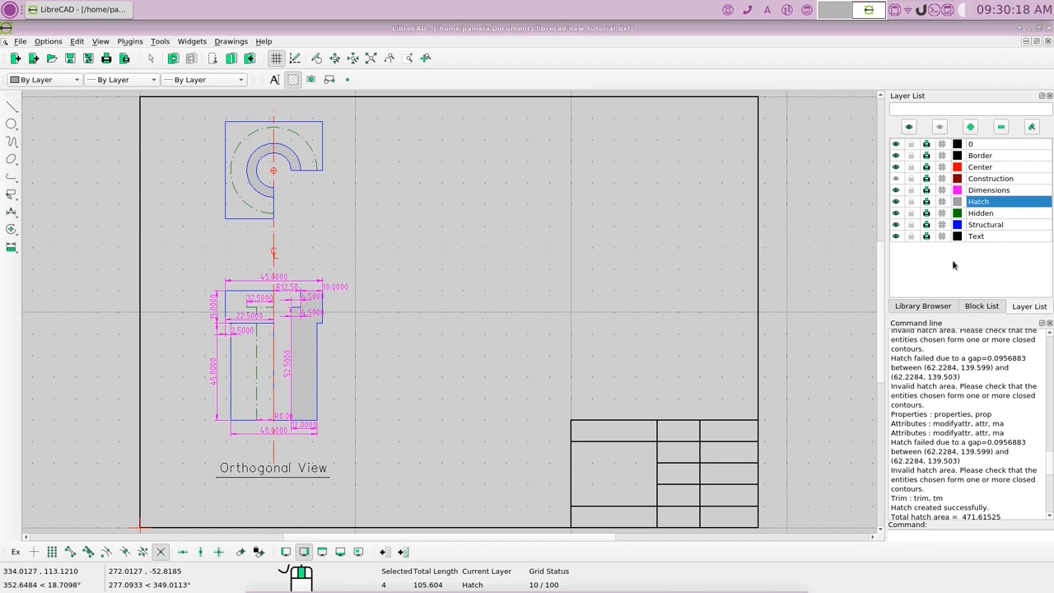
left_click(989, 189)
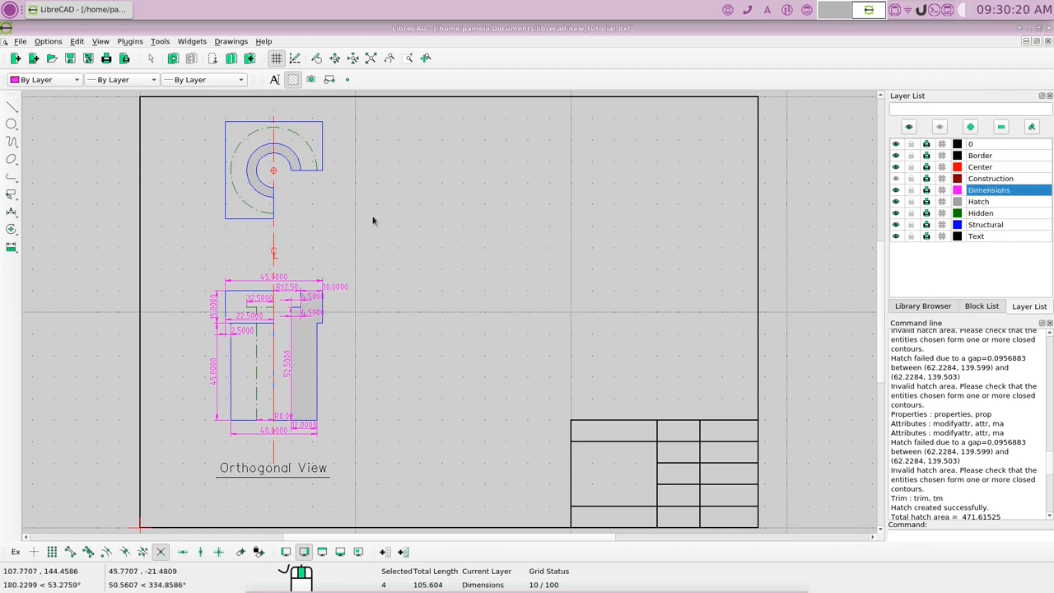
right_click(407, 225)
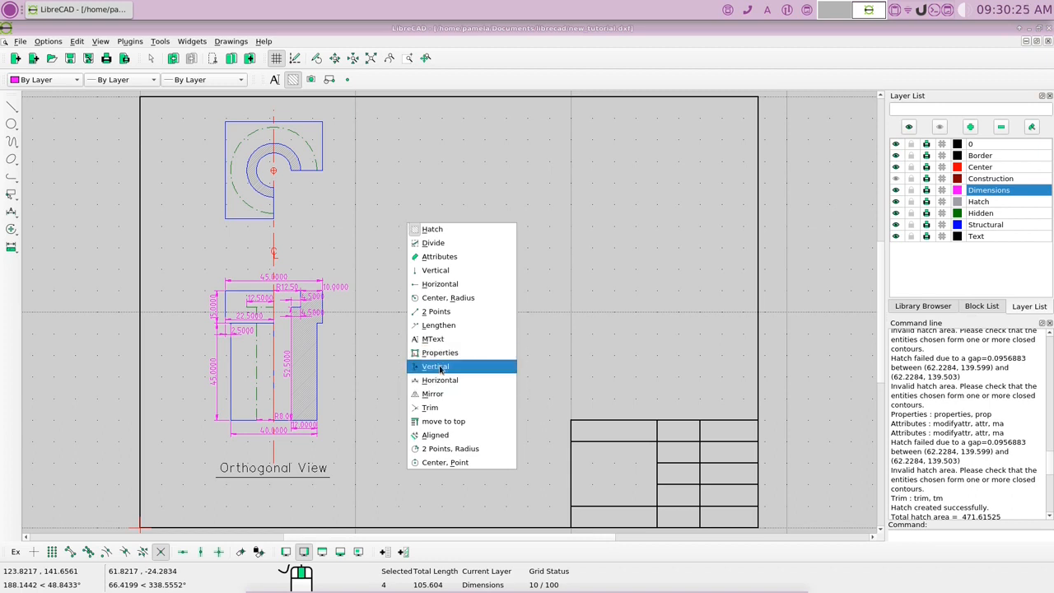
left_click(440, 381)
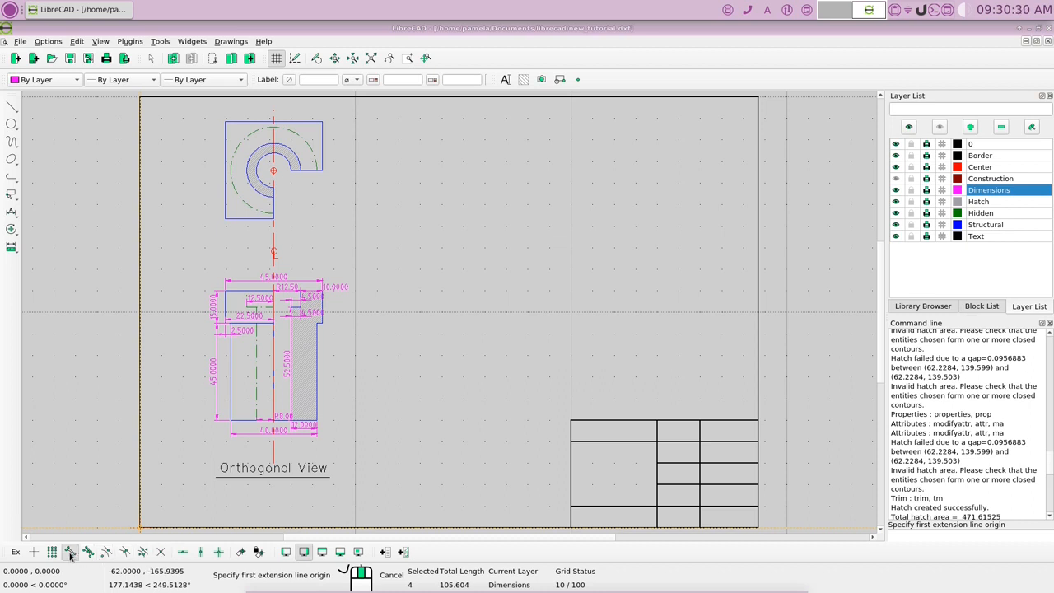
left_click(245, 112)
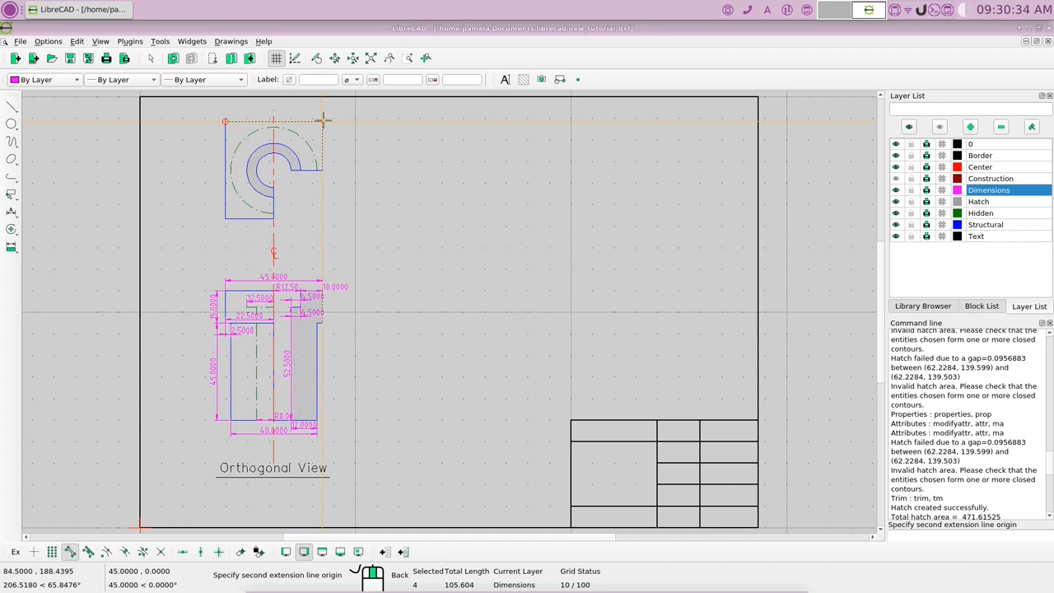
left_click(322, 121)
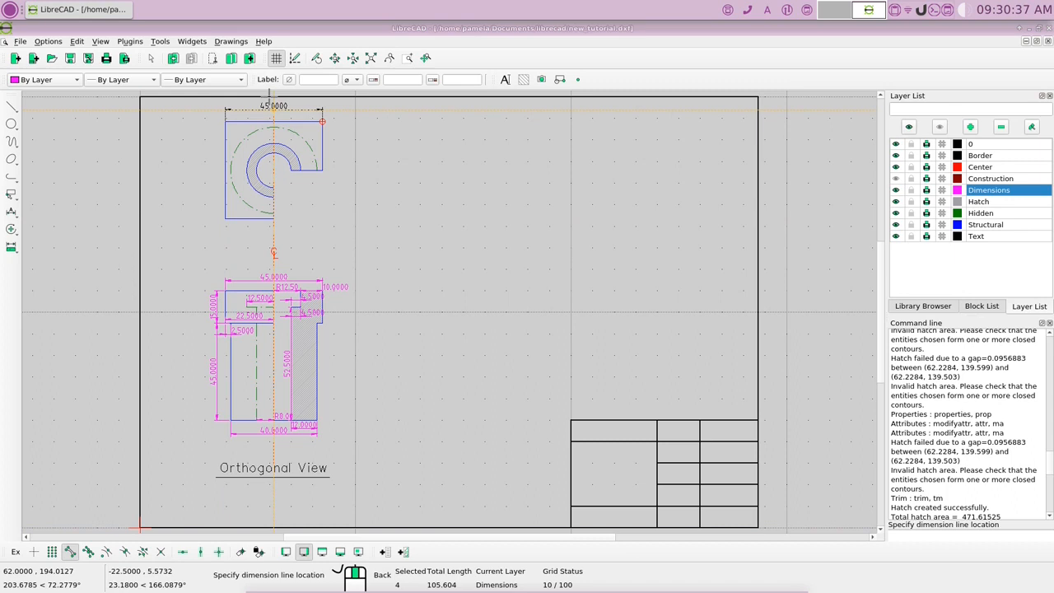
left_click(270, 105)
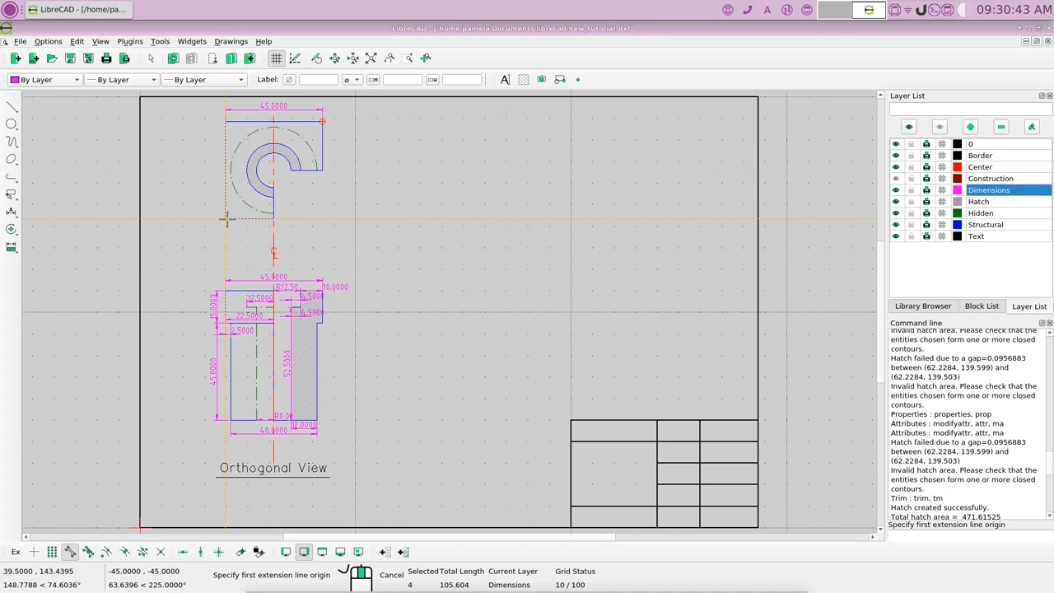
- Add a horizontal dimension for the top view's shortened lower edge, from the lower-left corner to the vertical cut line, placed below it
left_click(226, 219)
left_click(274, 218)
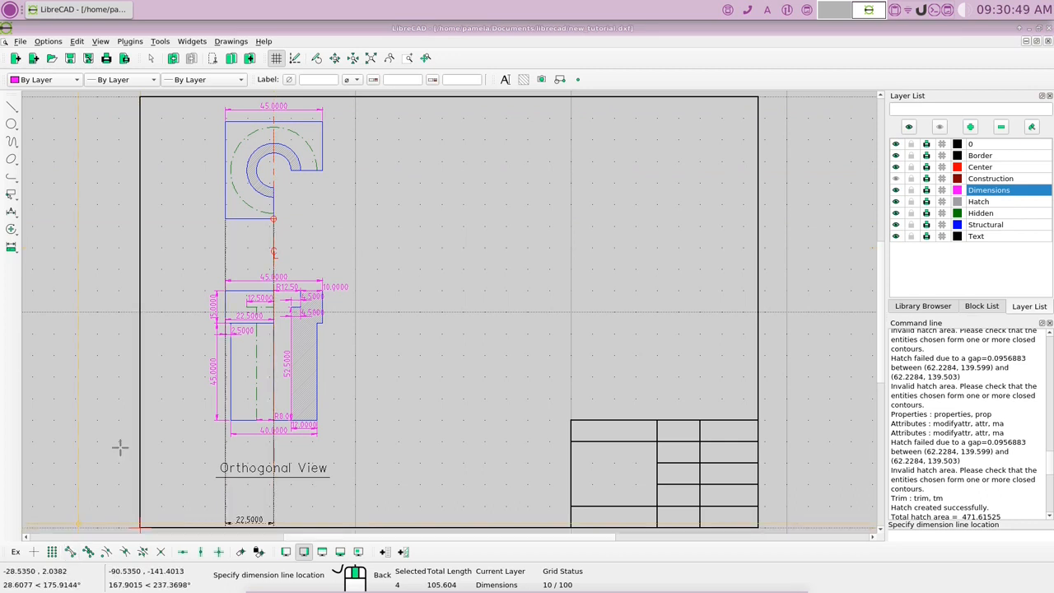
left_click(265, 234)
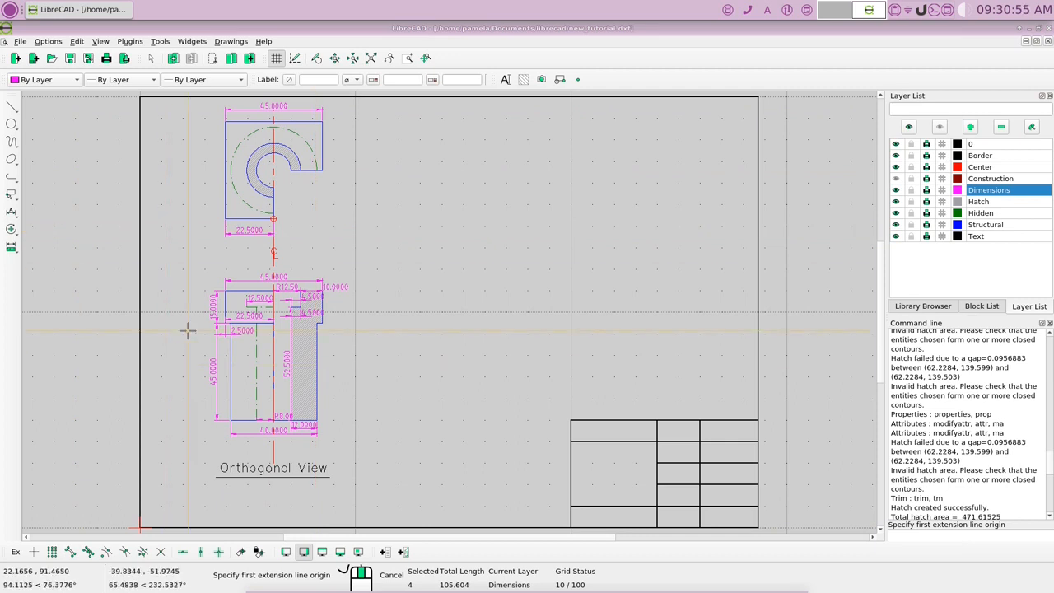
- Add a vertical dimension for the top view's short right edge, from the upper-right corner to the horizontal cut line, placed just outside it
right_click(352, 216)
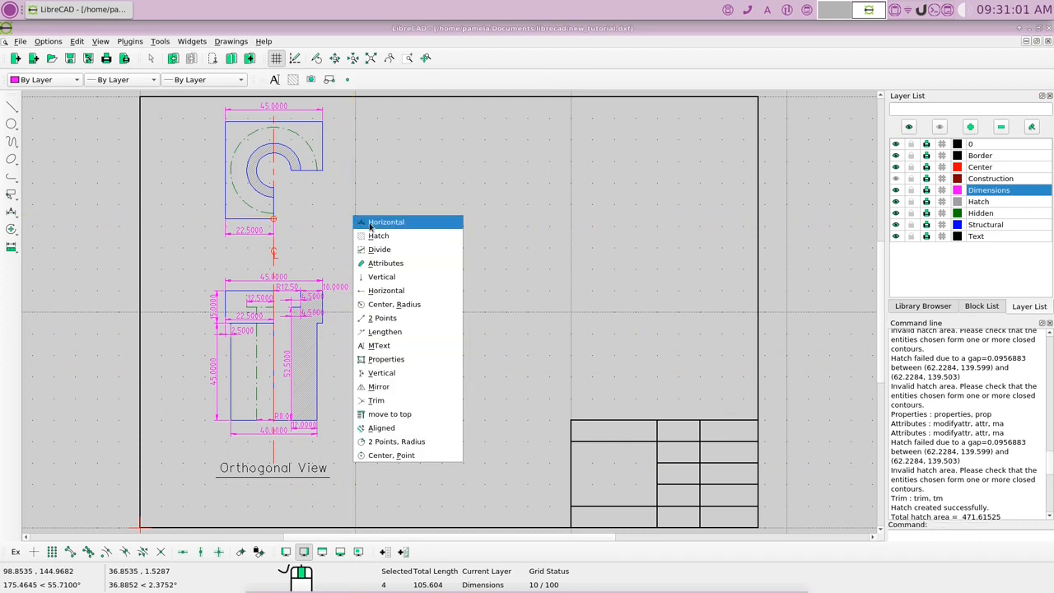
left_click(393, 378)
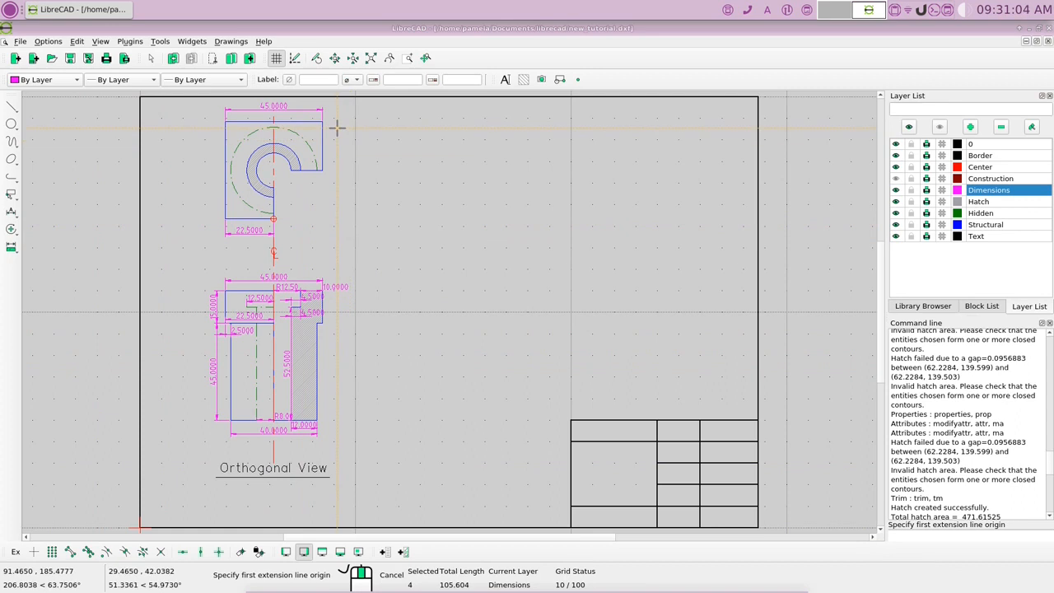
left_click(70, 560)
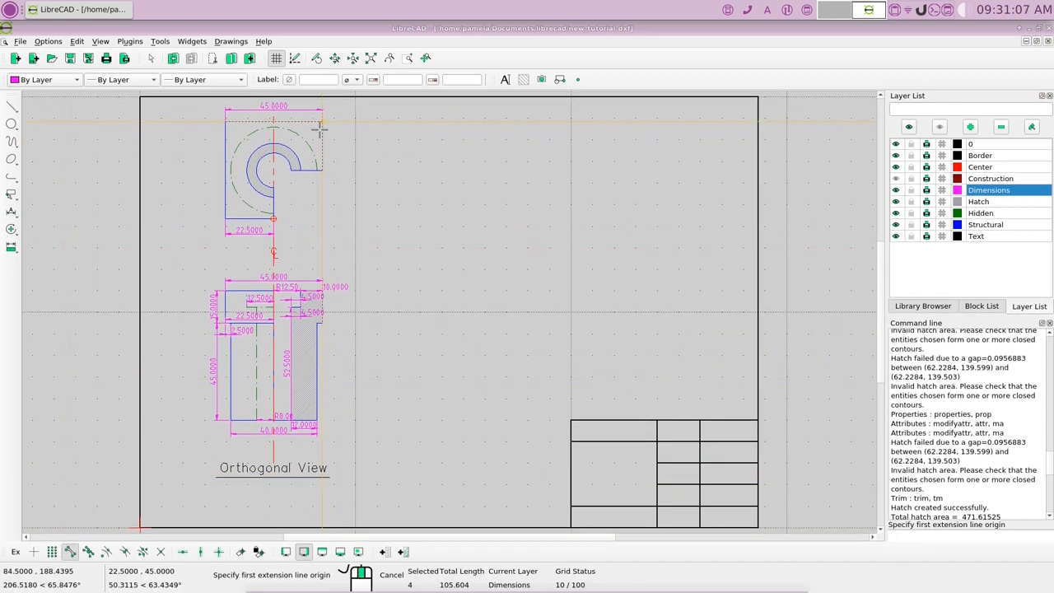
left_click(322, 122)
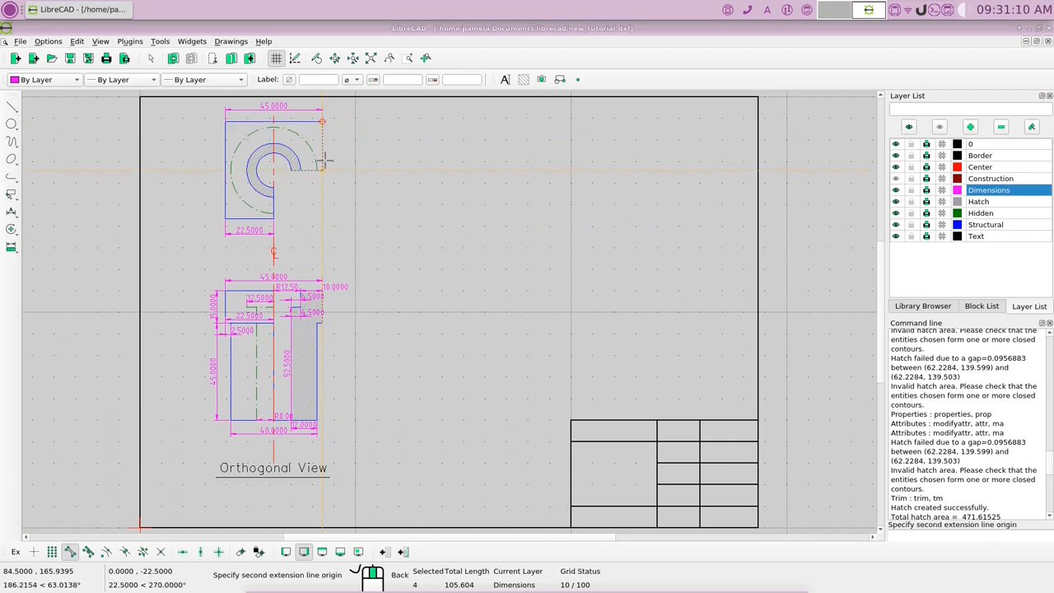
left_click(324, 168)
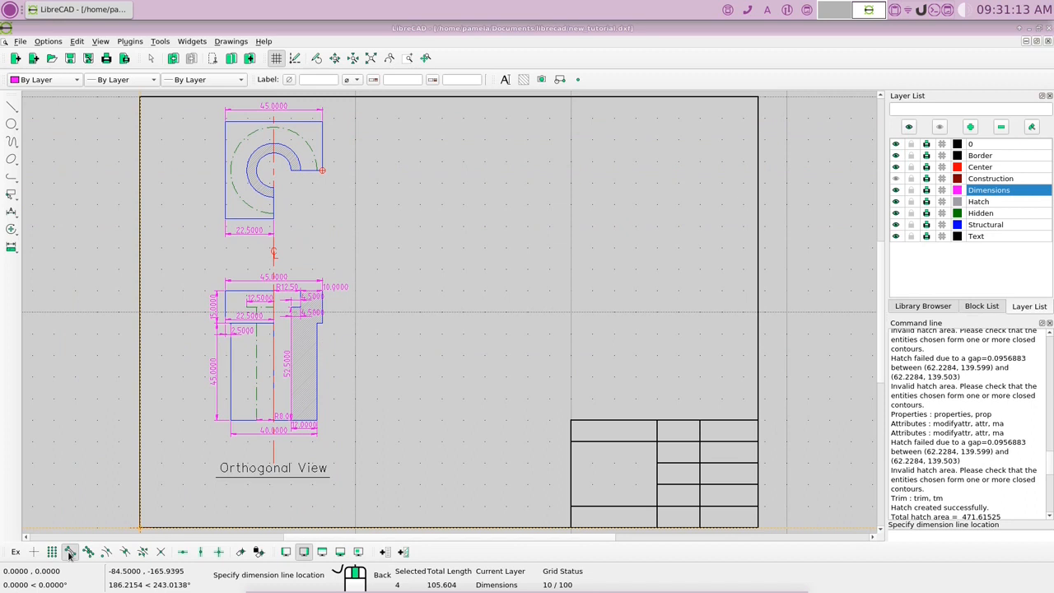
left_click(335, 167)
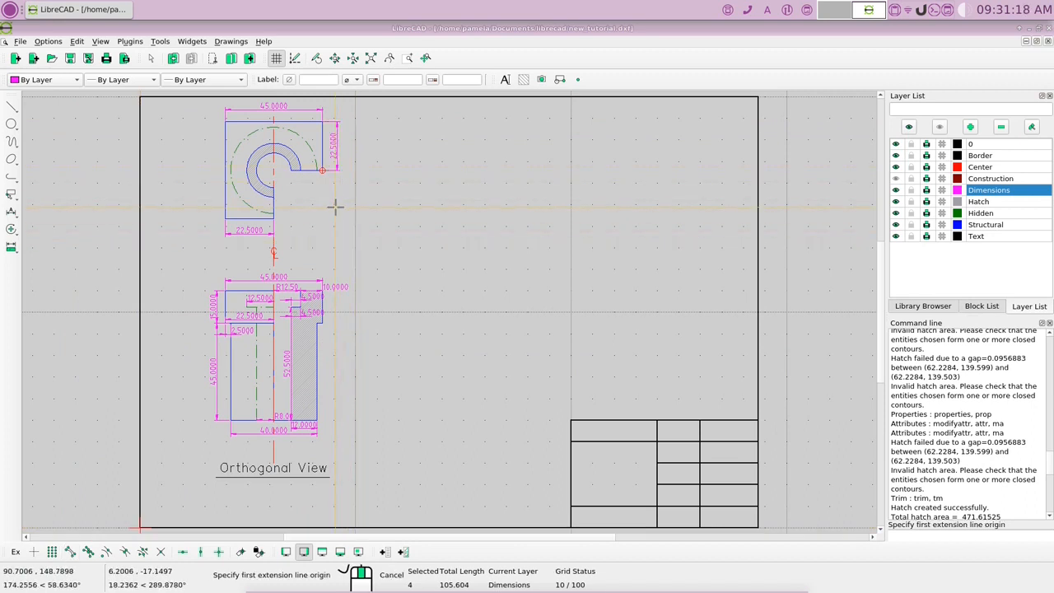
right_click(387, 214)
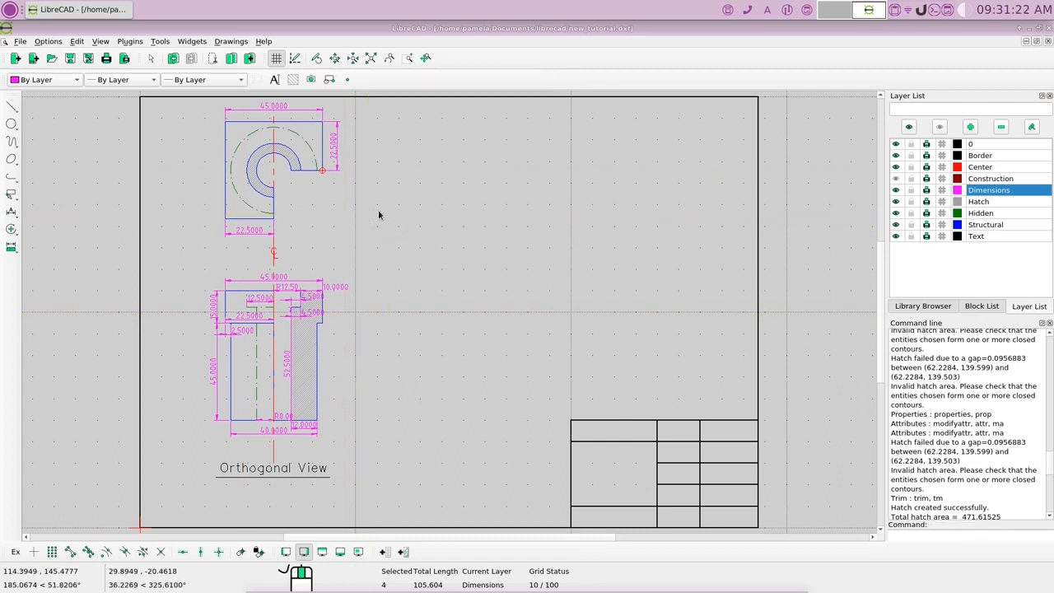
- Add a horizontal dimension between the innermost and middle arc ends on the horizontal cut line, placed just below the line
right_click(441, 193)
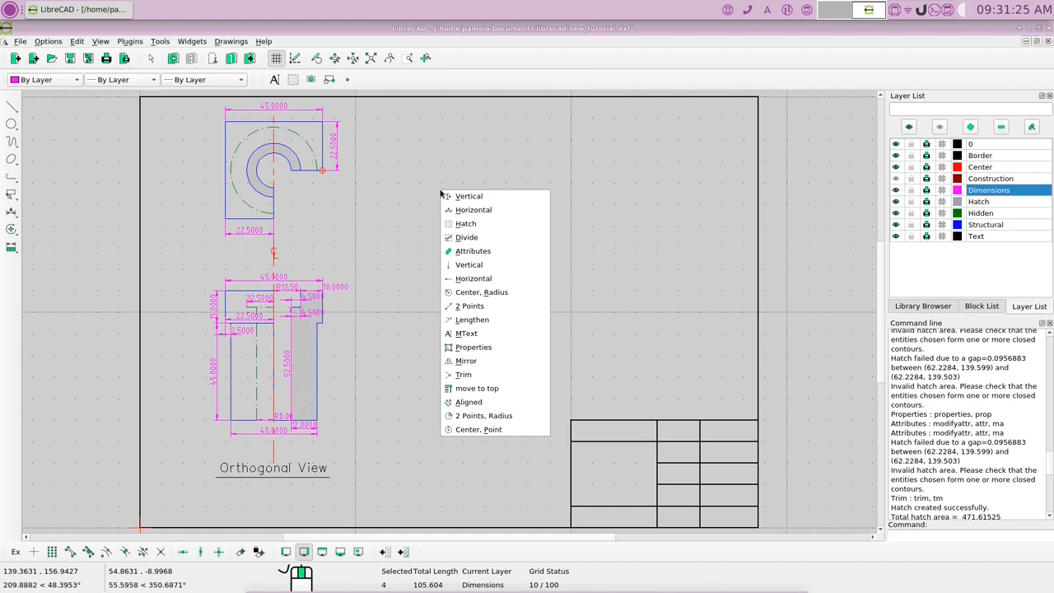
left_click(418, 217)
key("Return")
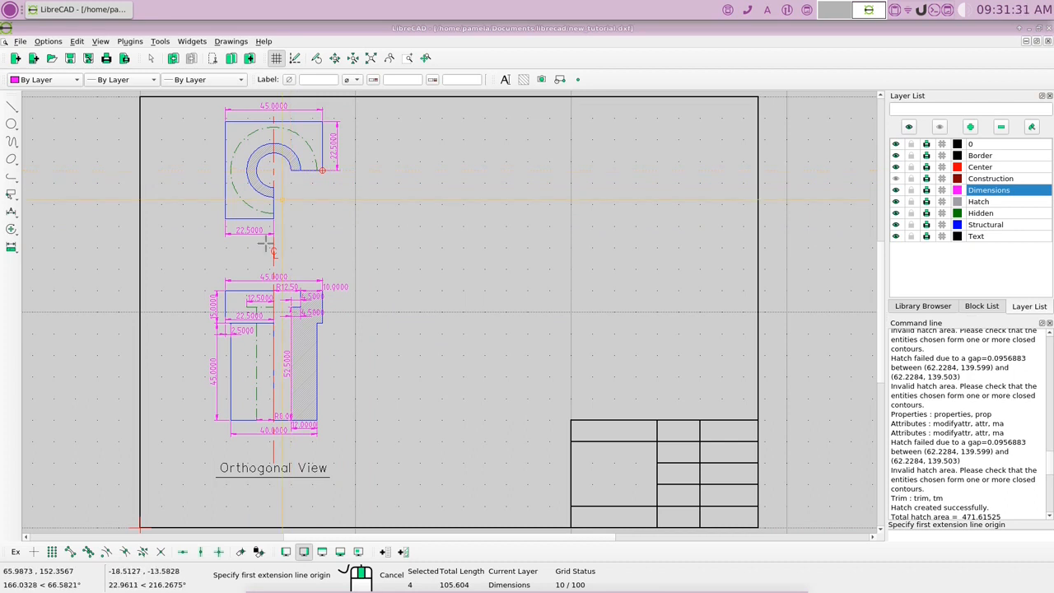
left_click(291, 170)
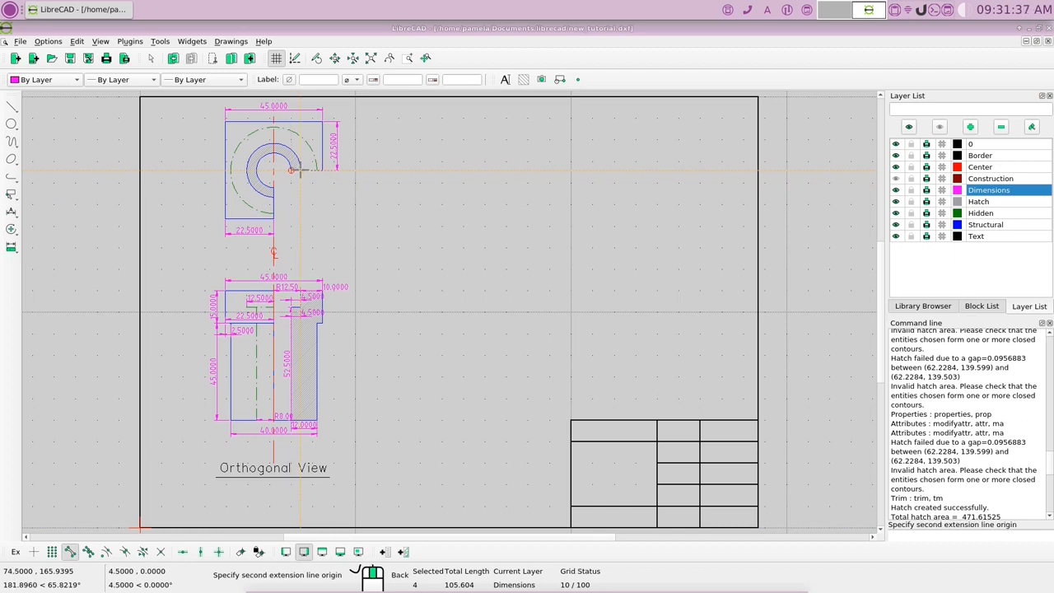
left_click(301, 169)
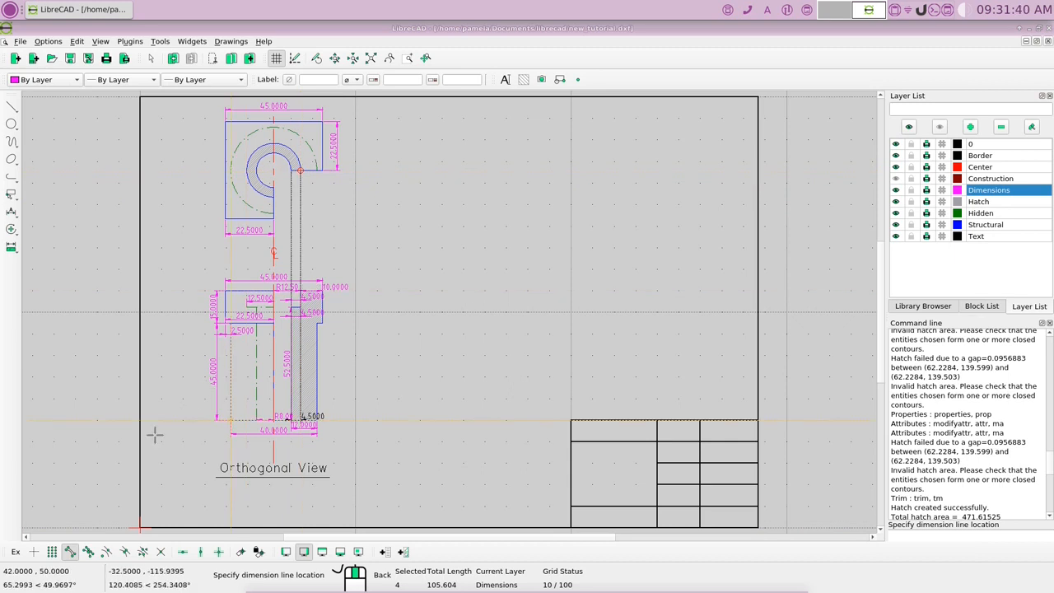
left_click(285, 179)
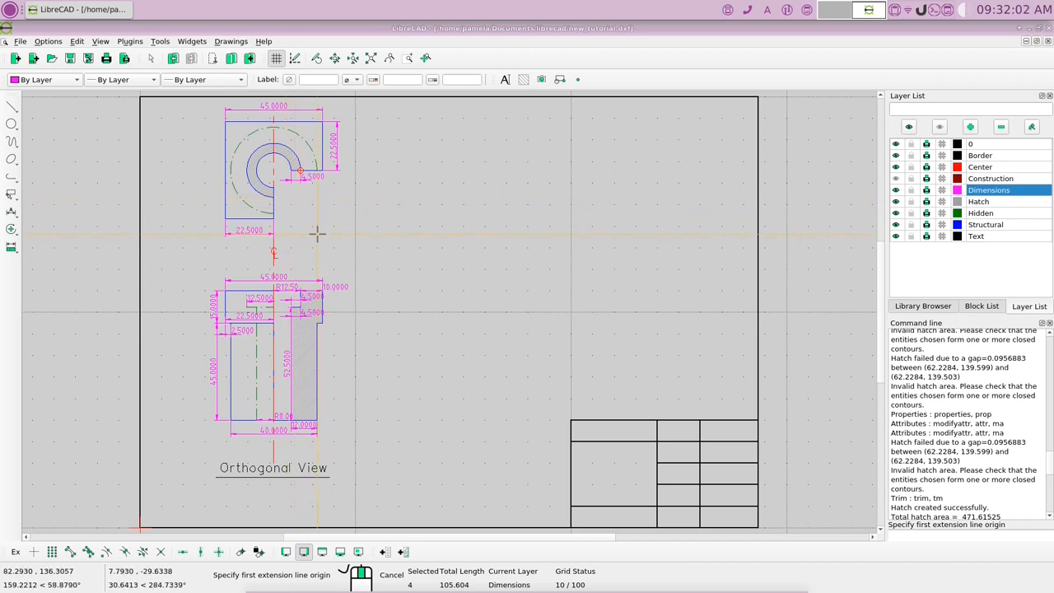
- Add a horizontal dimension from the middle arc's end to the right edge along the horizontal cut line, placed below the ring-width dimension
left_click(70, 551)
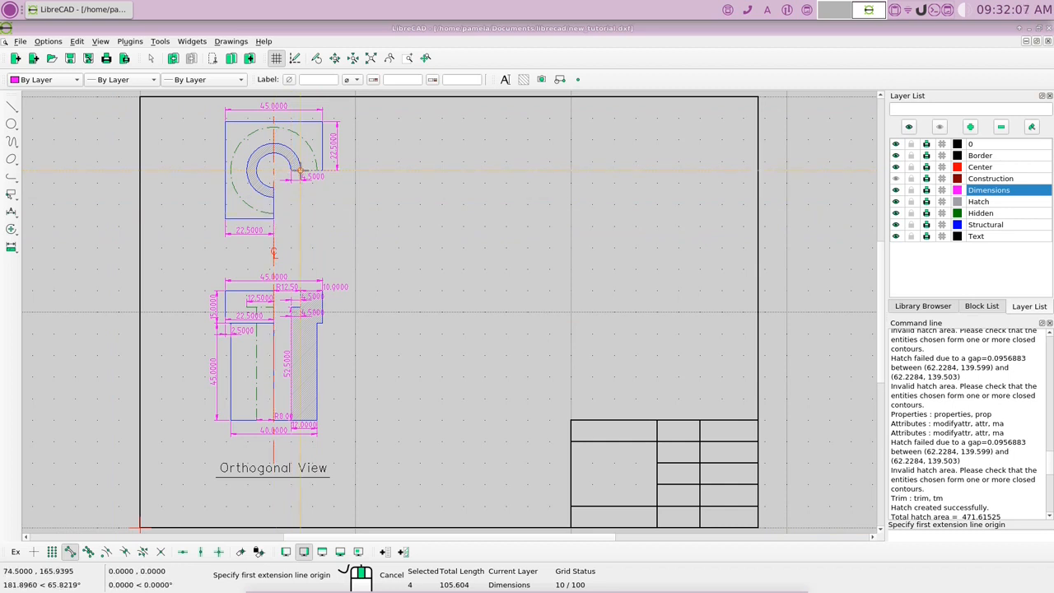
left_click(301, 172)
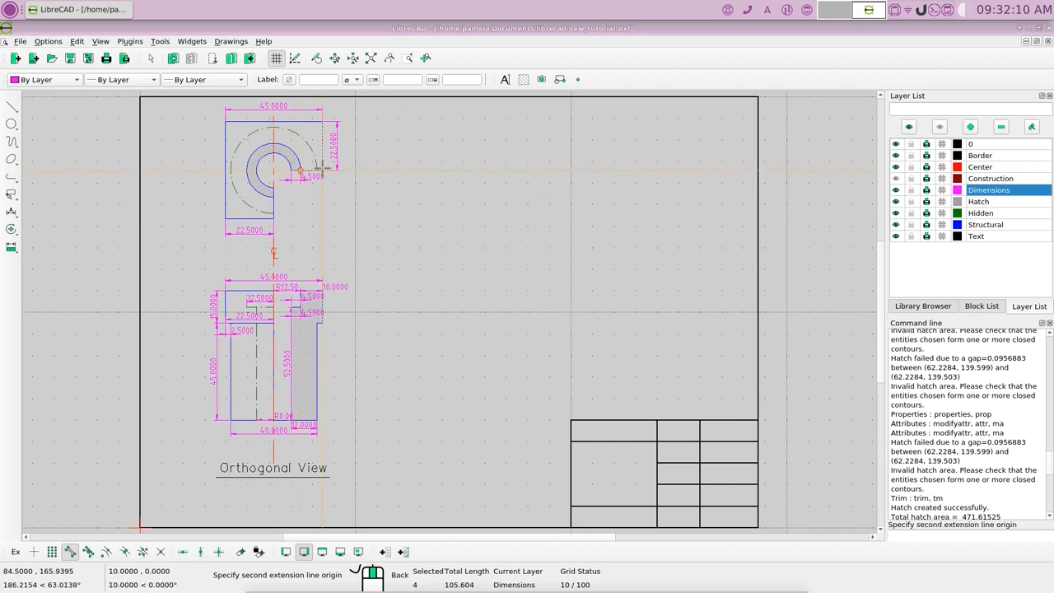
left_click(322, 171)
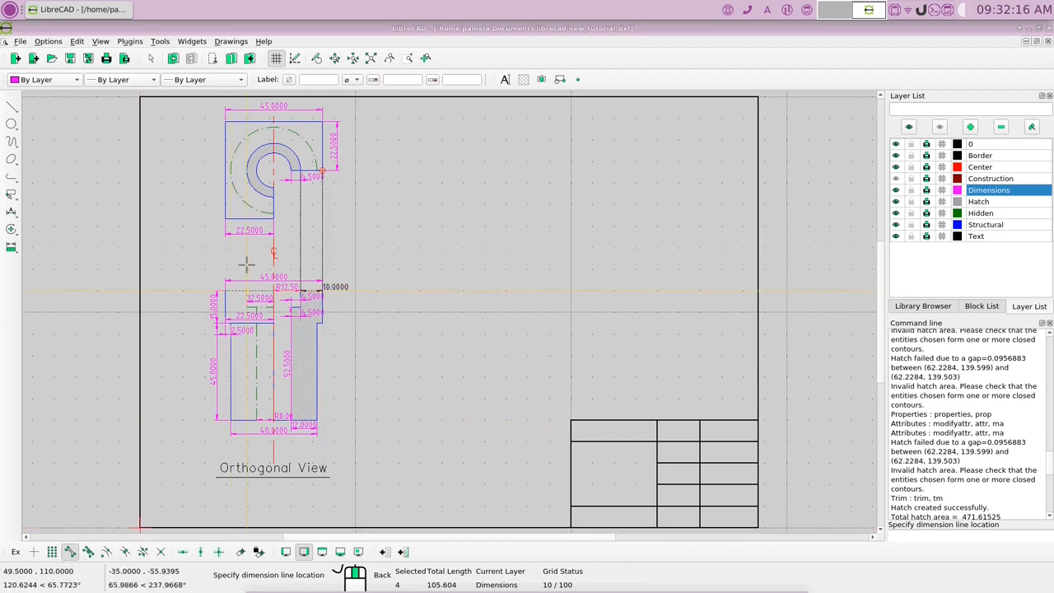
left_click(321, 191)
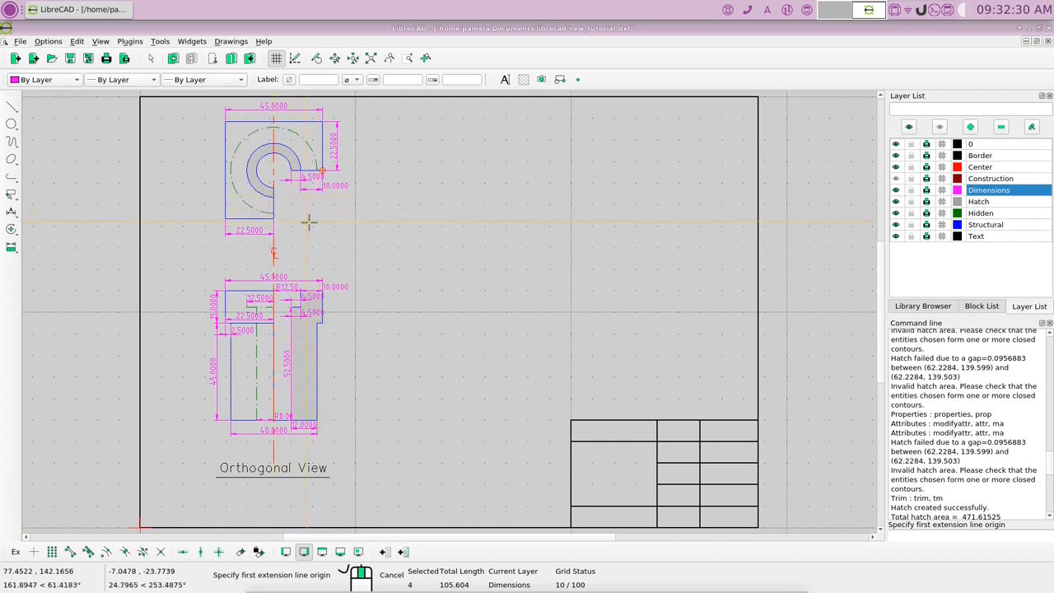
right_click(334, 236)
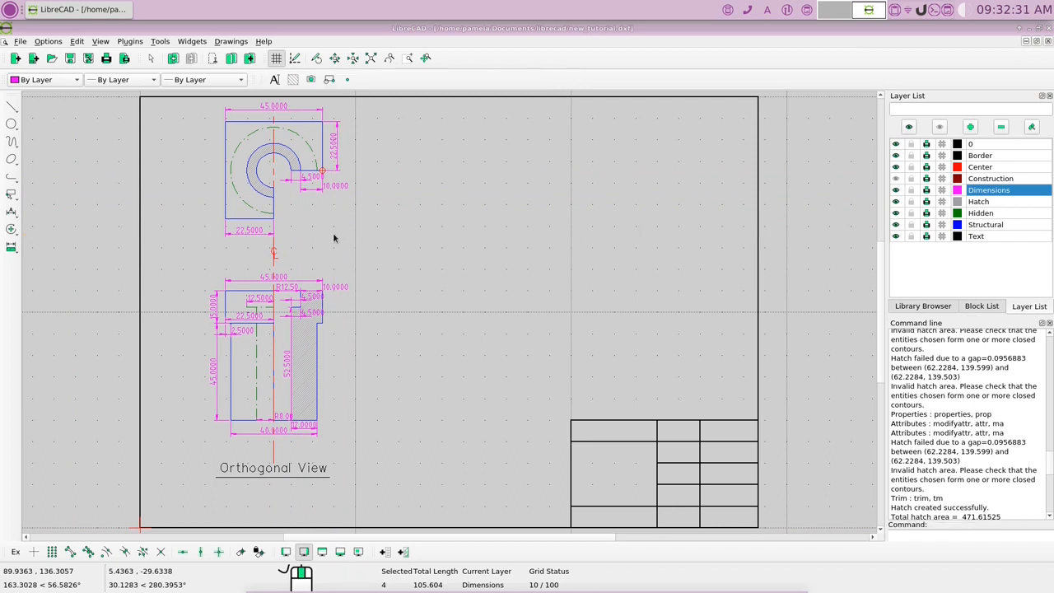
- Add a vertical dimension from the lower end of the vertical cut line to the hidden arc's end, placed just right of the line
right_click(393, 241)
left_click(412, 260)
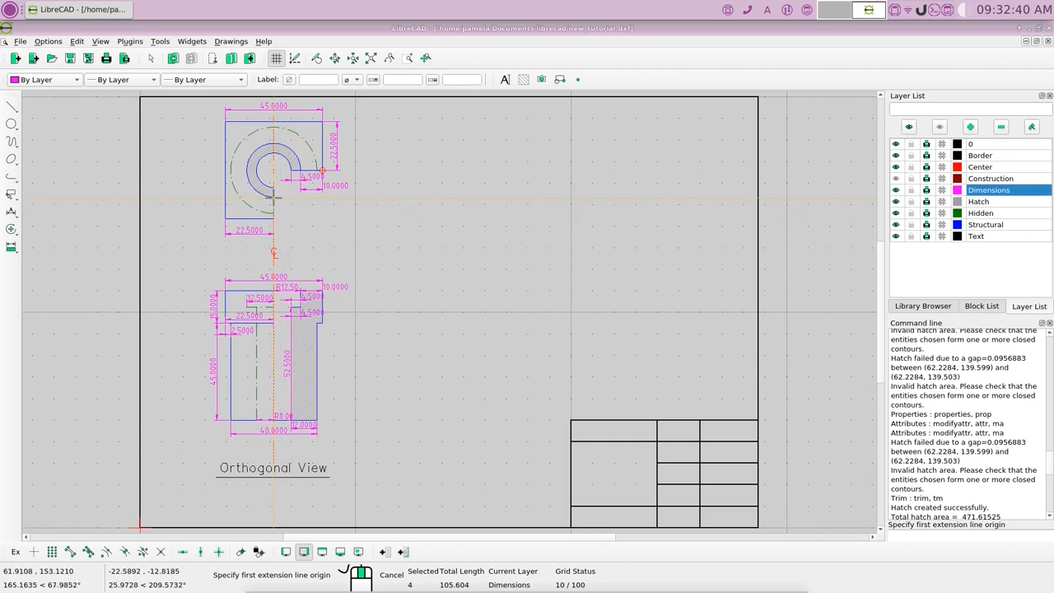
left_click(70, 551)
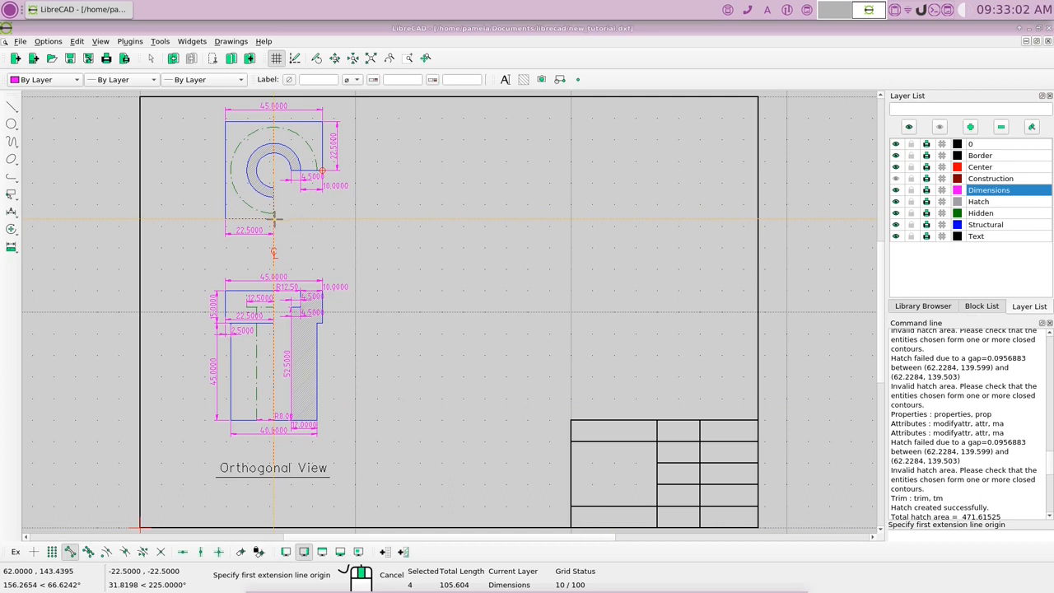
left_click(274, 218)
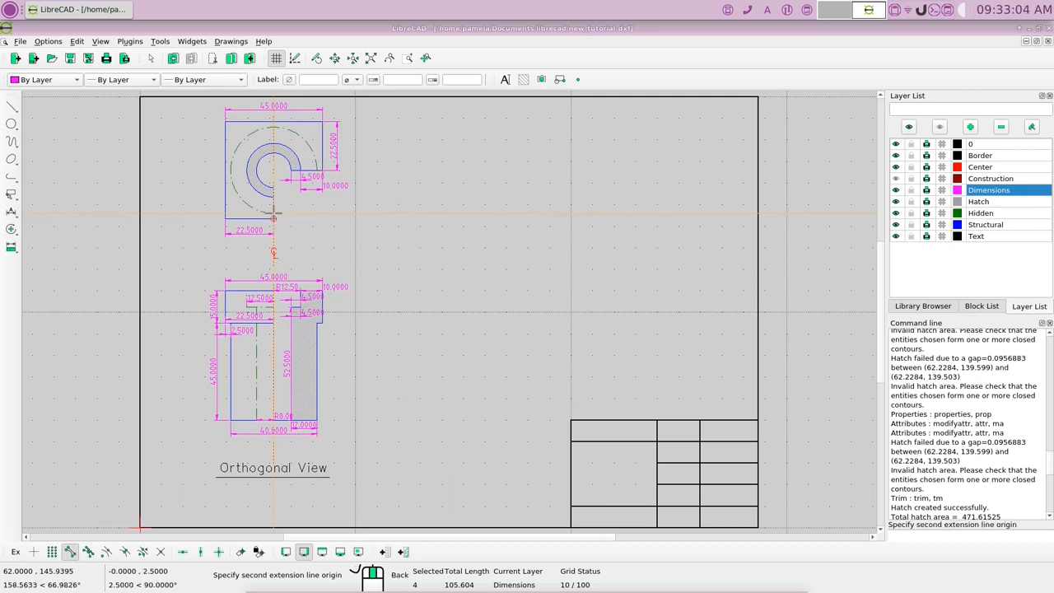
left_click(274, 211)
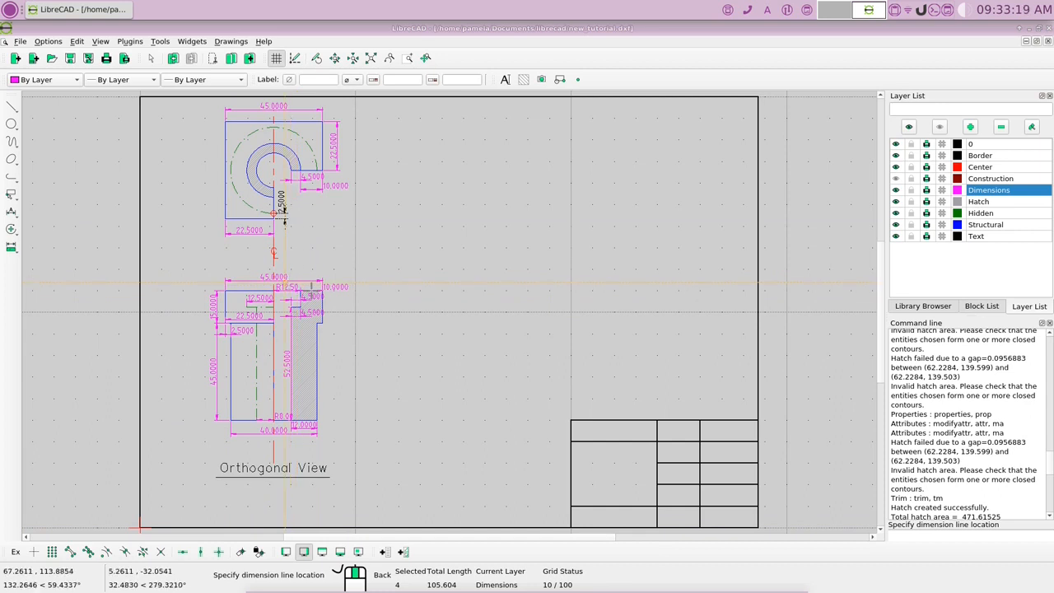
left_click(340, 302)
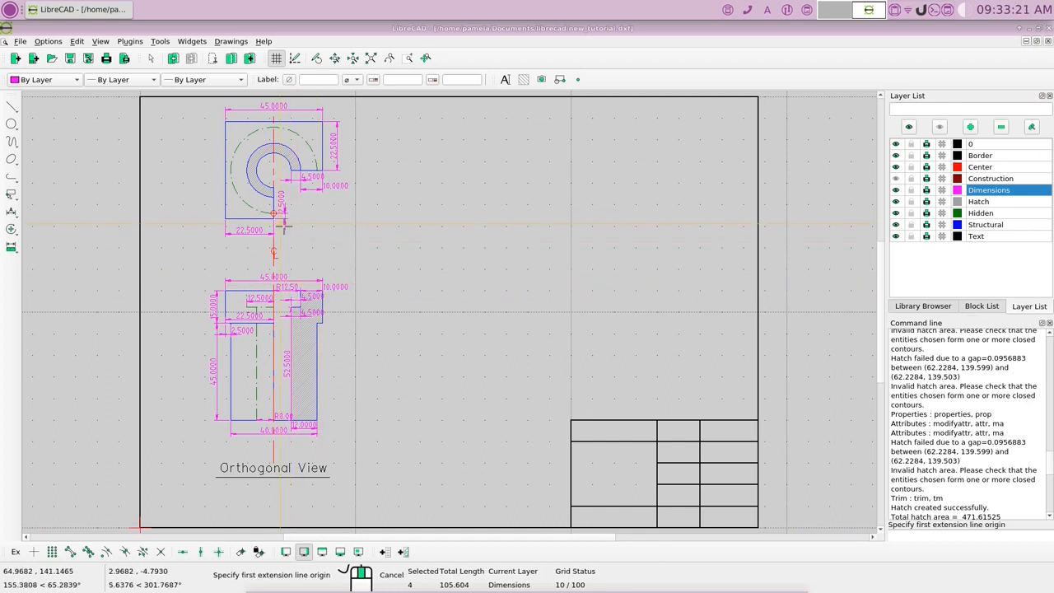
- Add a vertical dimension for the top view's full left edge between its corner endpoints, placed just outside it
left_click(392, 224)
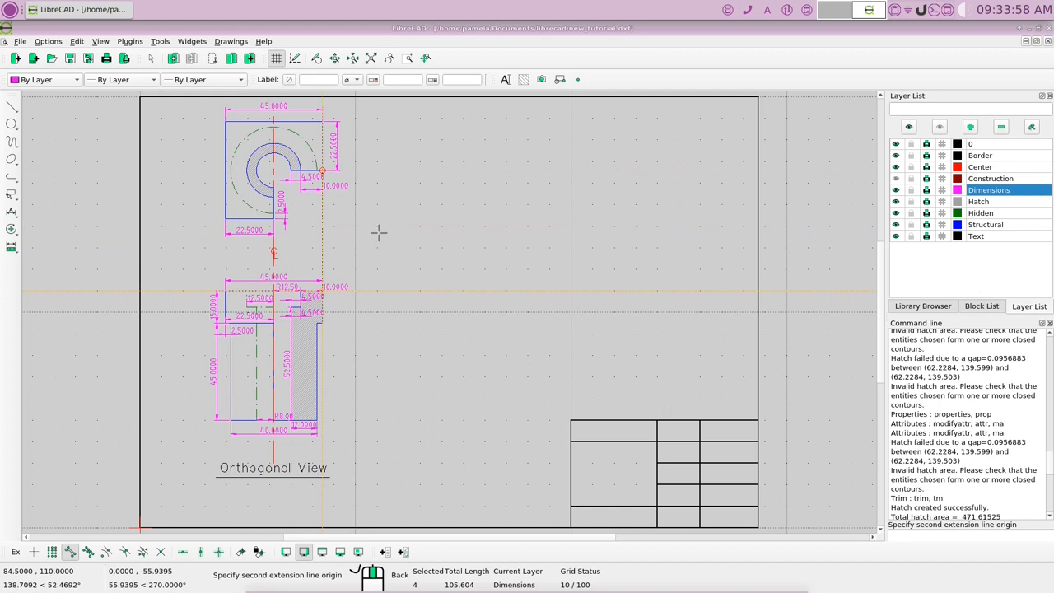
right_click(379, 233)
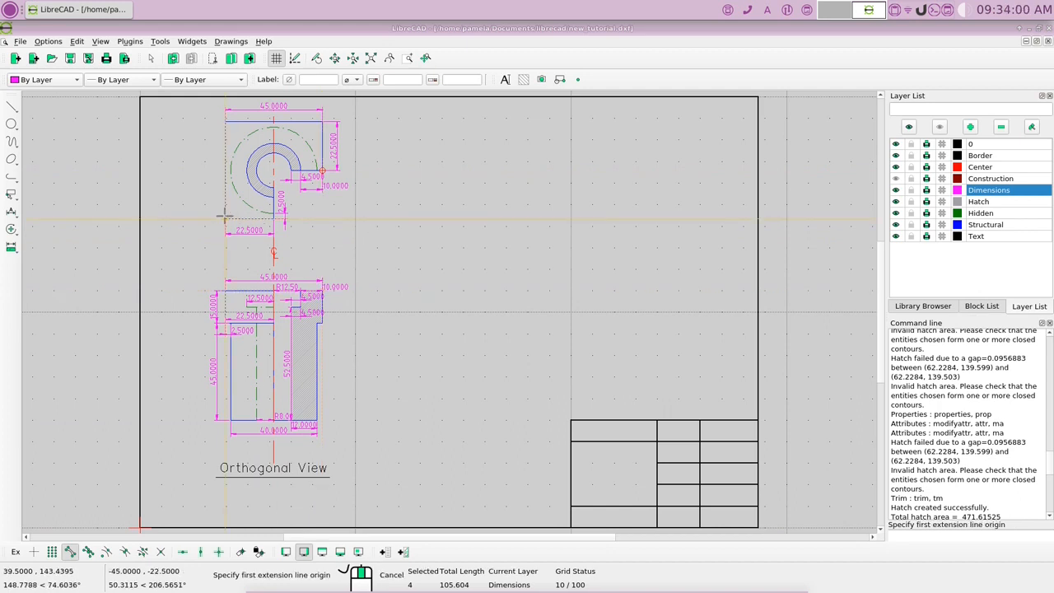
left_click(225, 218)
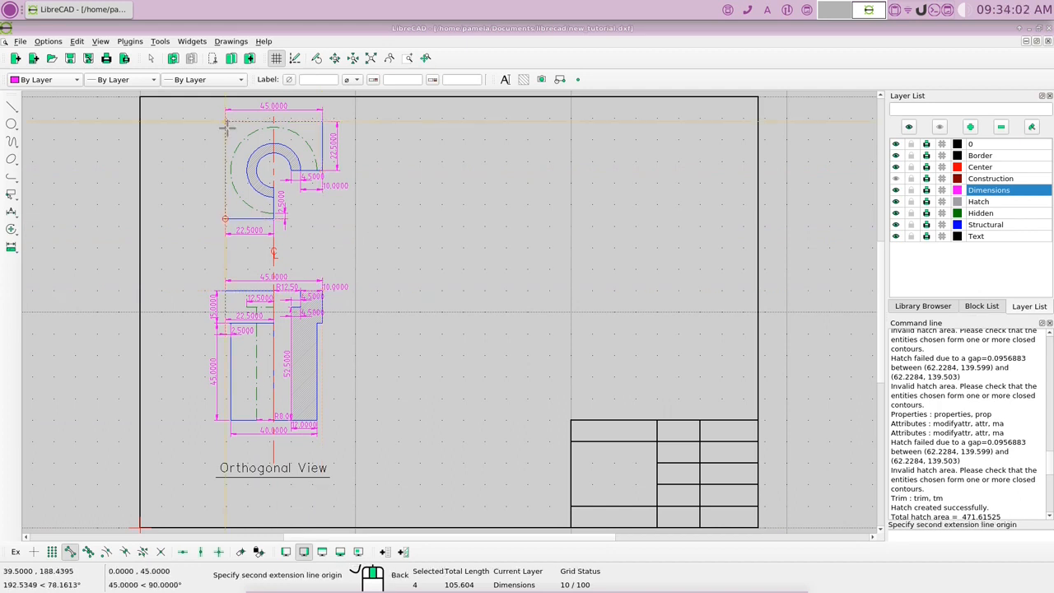
left_click(225, 121)
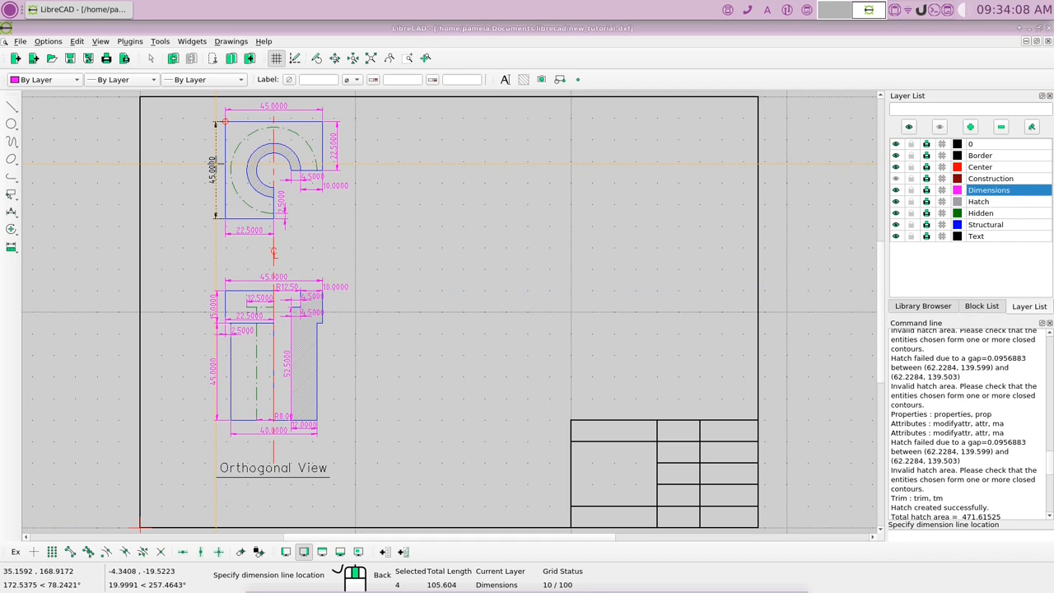
left_click(209, 196)
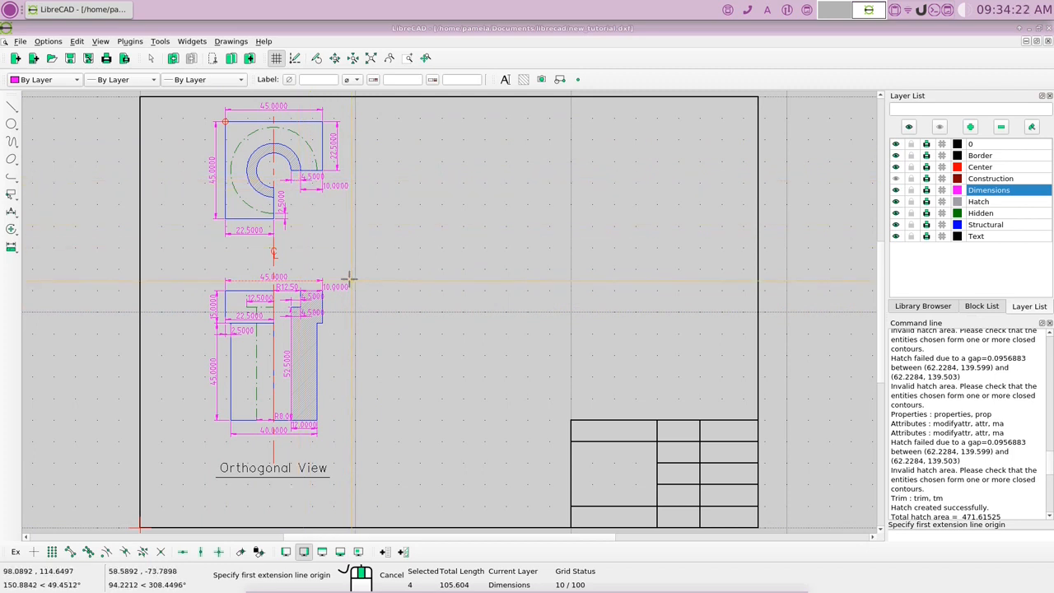
right_click(338, 220)
right_click(340, 220)
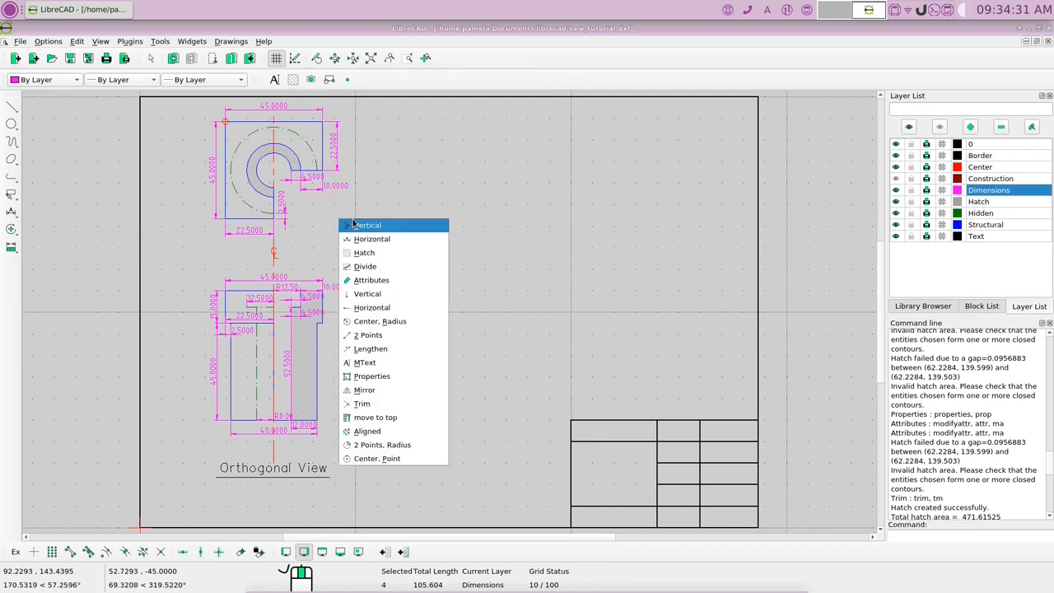
left_click(407, 148)
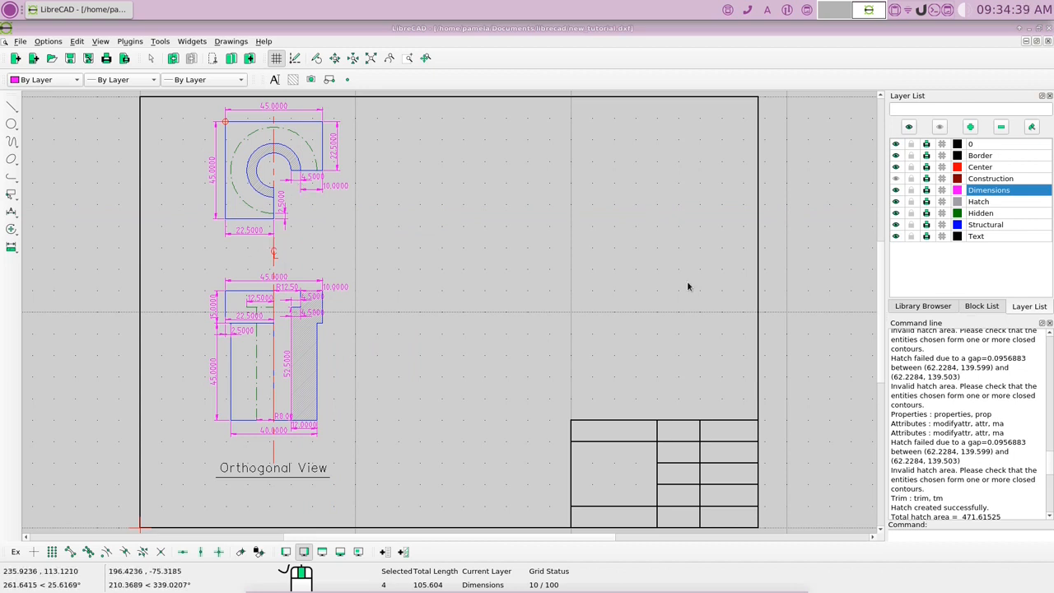
- Place the title "Orthogonal Top View" on the Text layer, centred on the centre line just below the top view
left_click(983, 237)
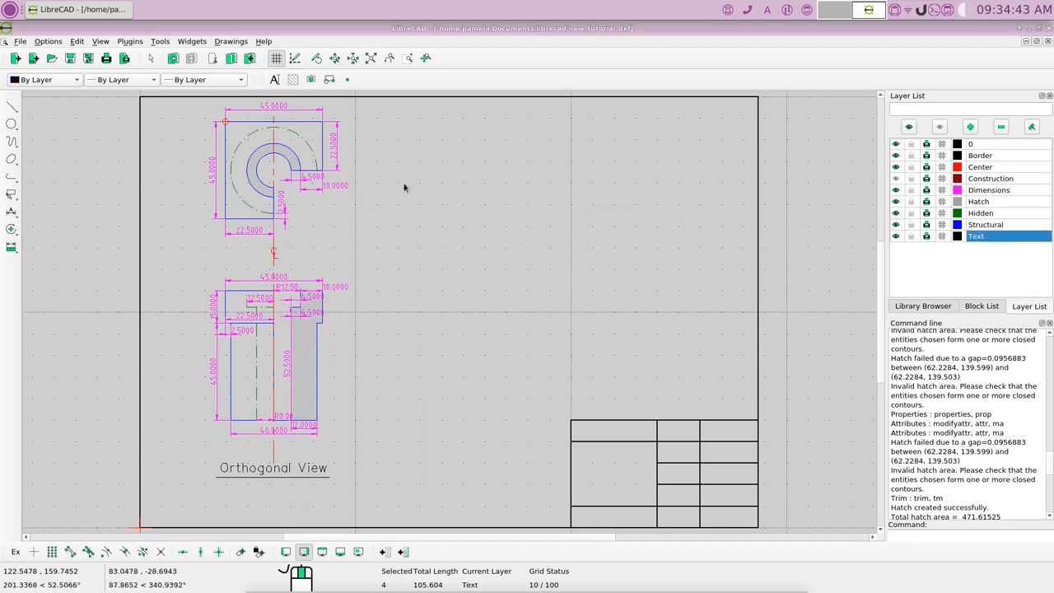
left_click(274, 80)
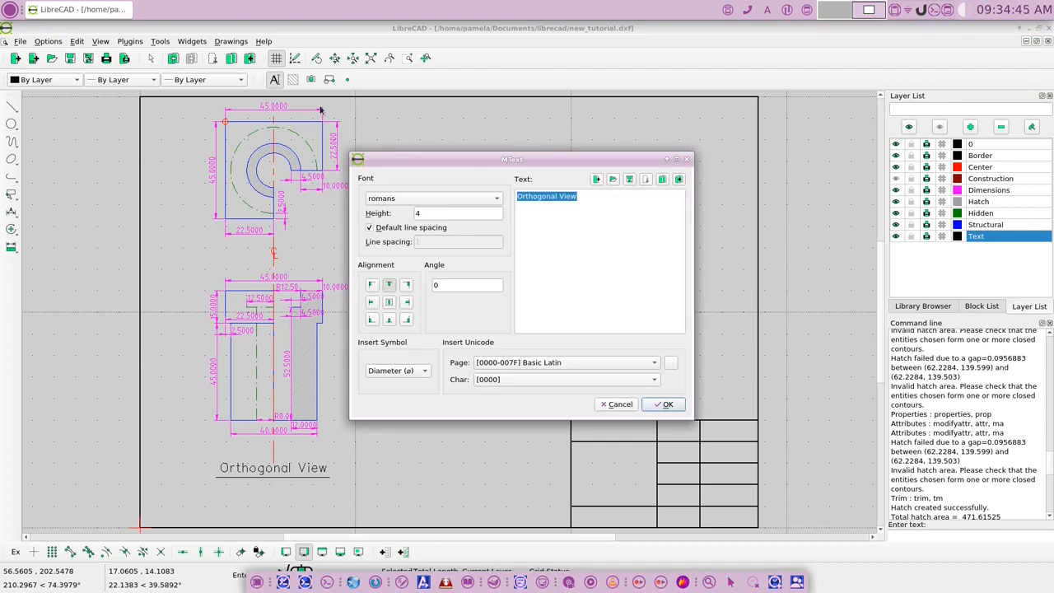
left_click(557, 198)
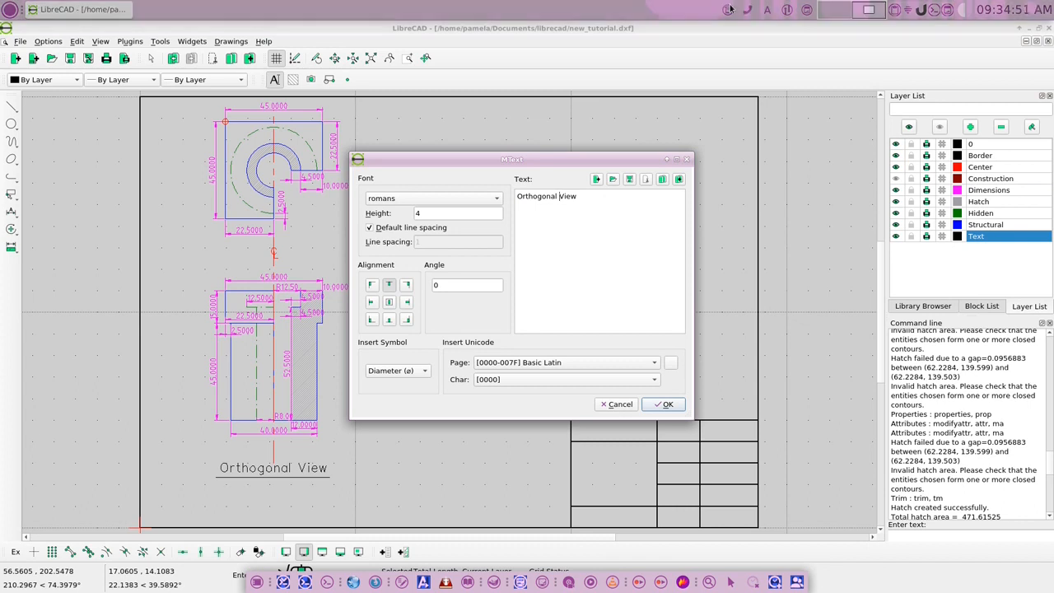
type("T")
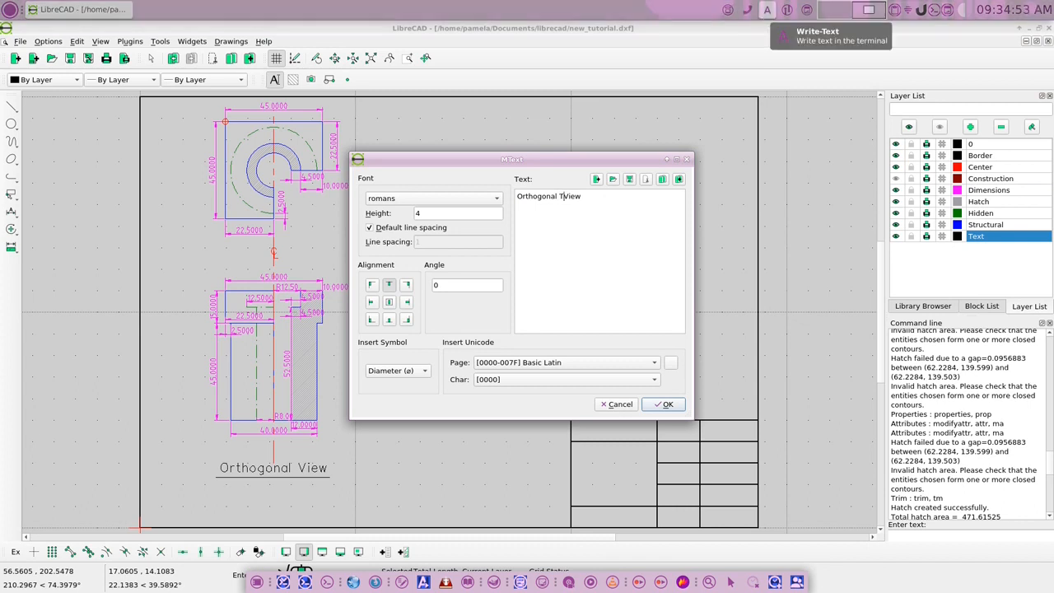
type("op")
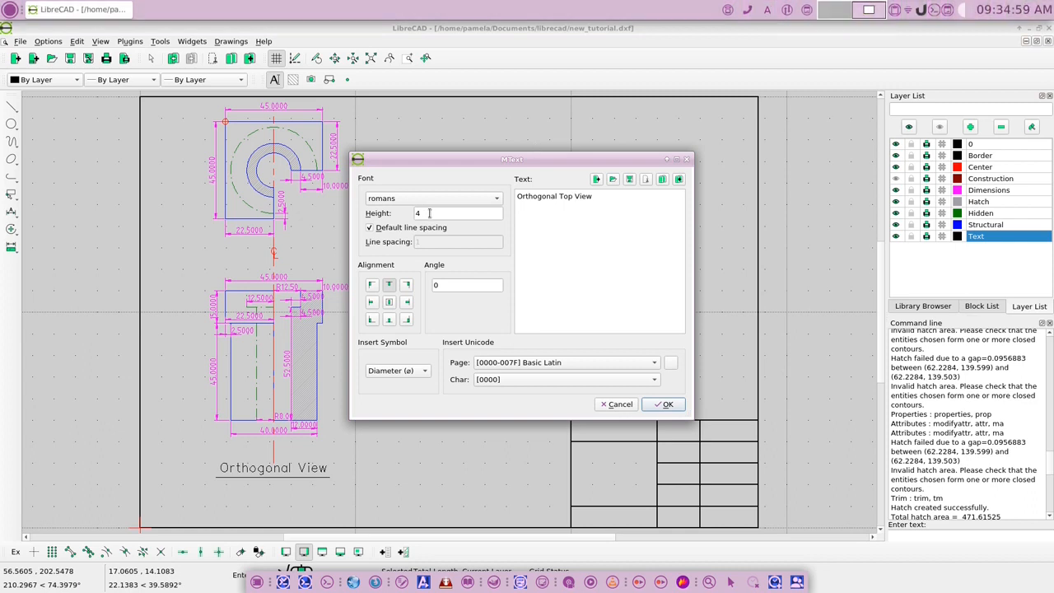
left_click(667, 405)
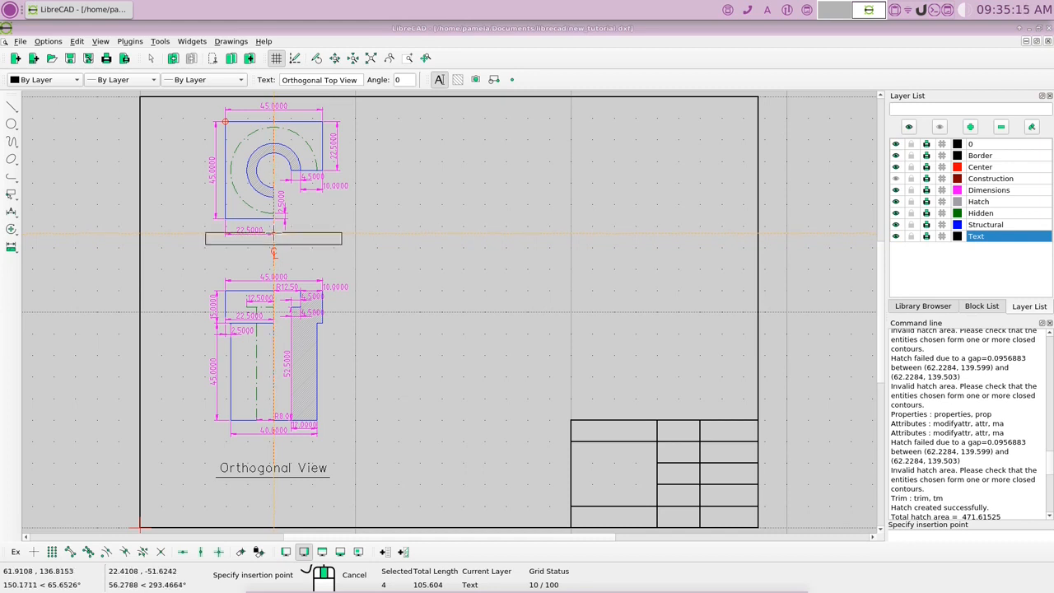
left_click(273, 234)
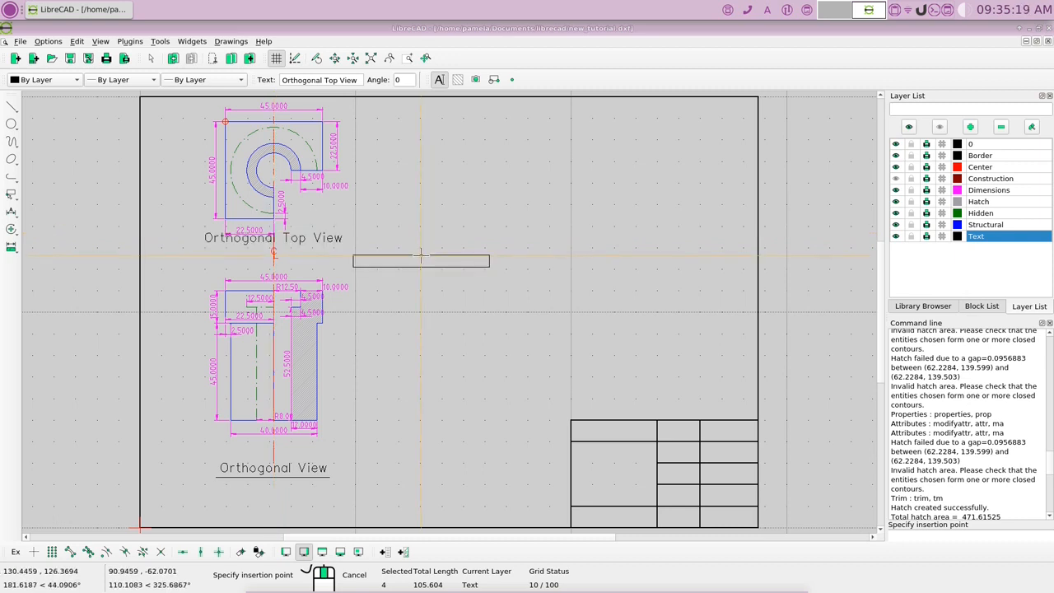
right_click(428, 260)
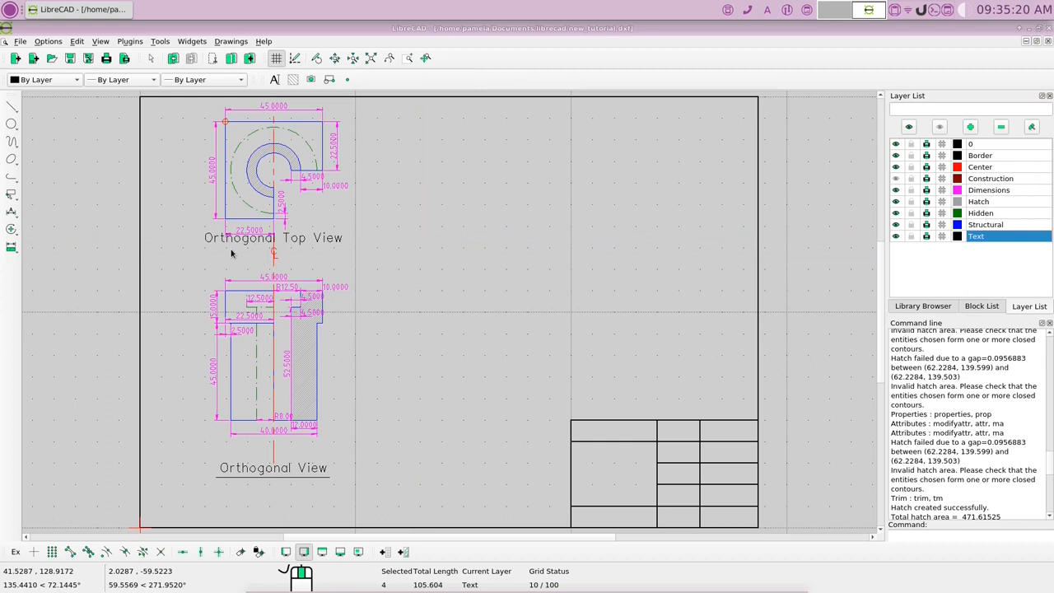
- Underline the "Orthogonal Top View" title with a horizontal two-point line slightly wider than the text
right_click(490, 285)
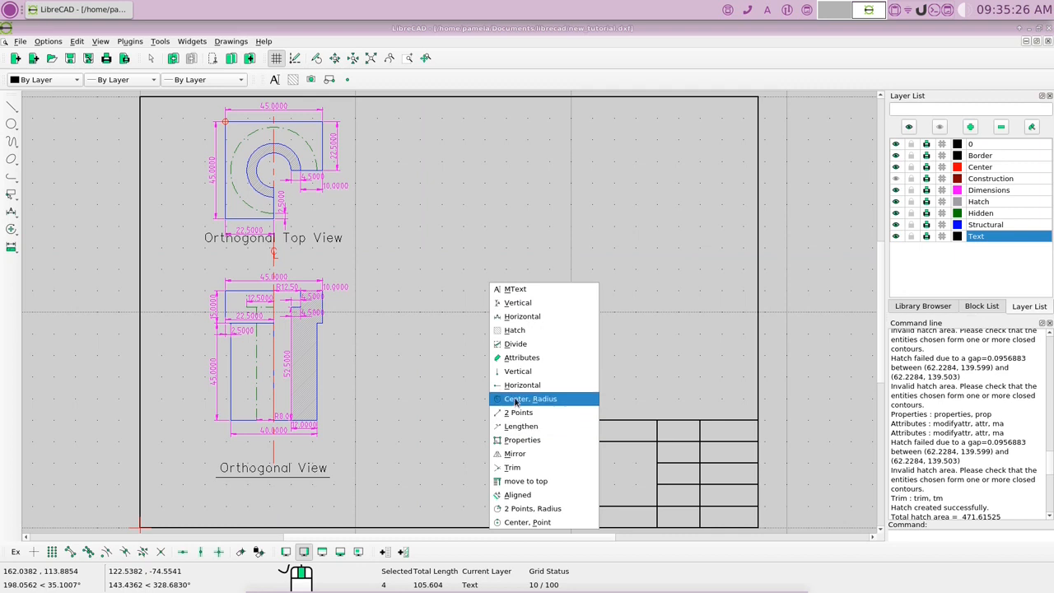
left_click(513, 509)
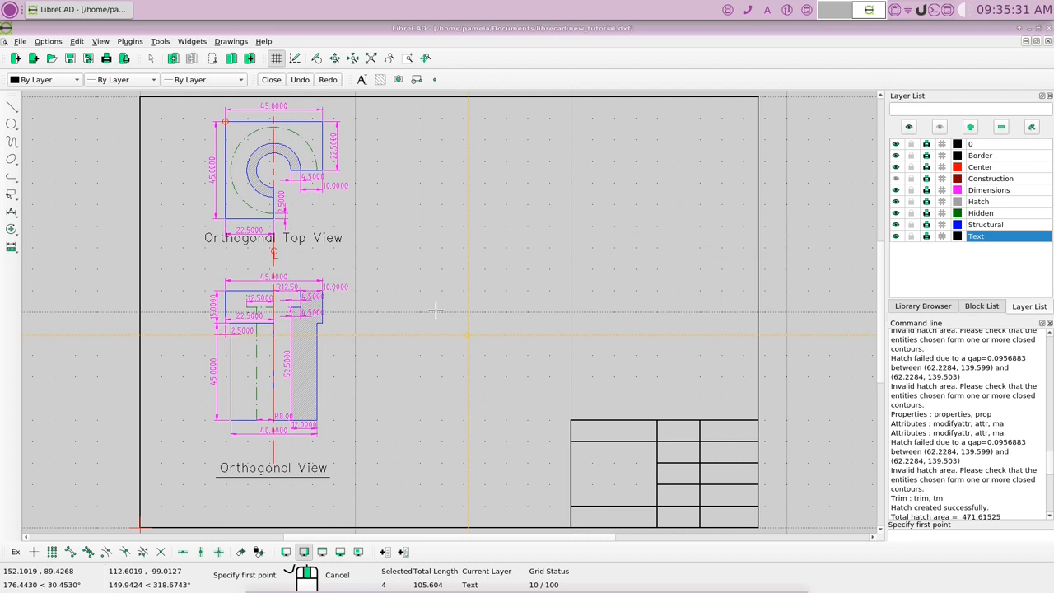
left_click(198, 246)
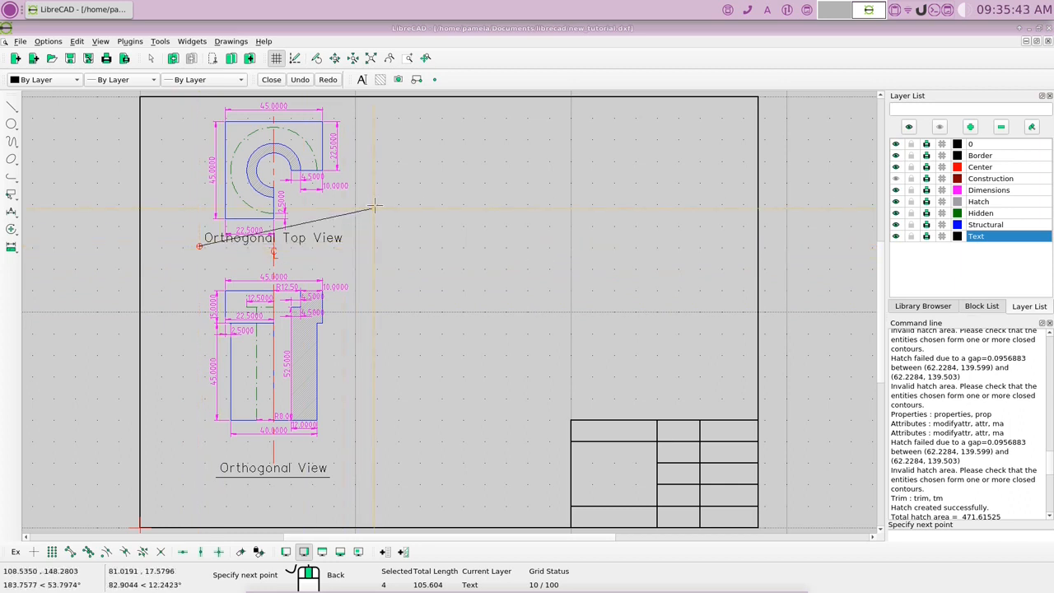
left_click(183, 552)
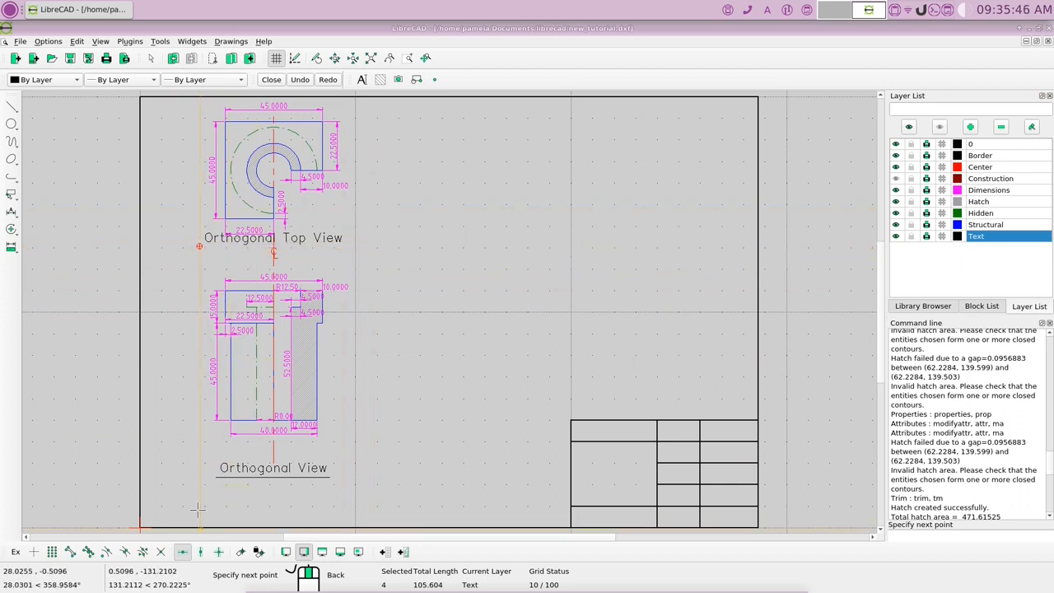
left_click(349, 259)
right_click(349, 262)
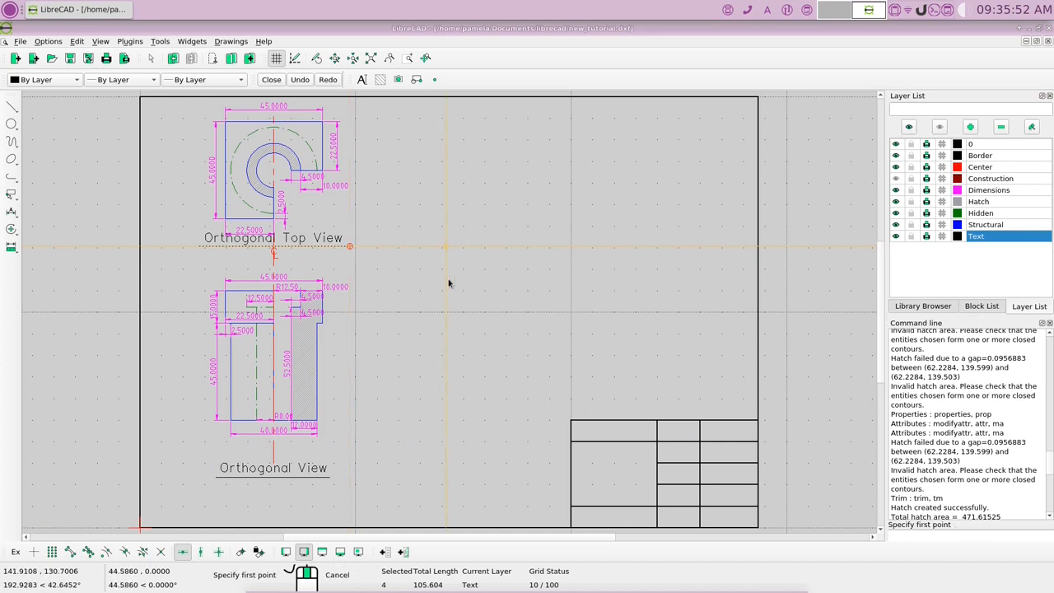
right_click(392, 269)
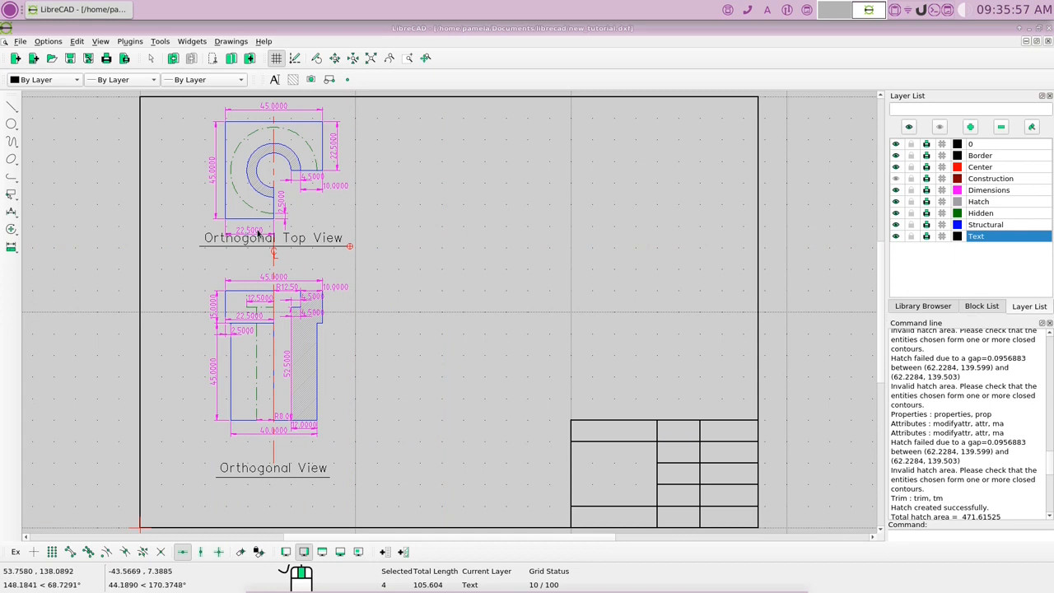
- Delete the horizontal dimension below the top view's left half that overlaps the title
left_click(248, 234)
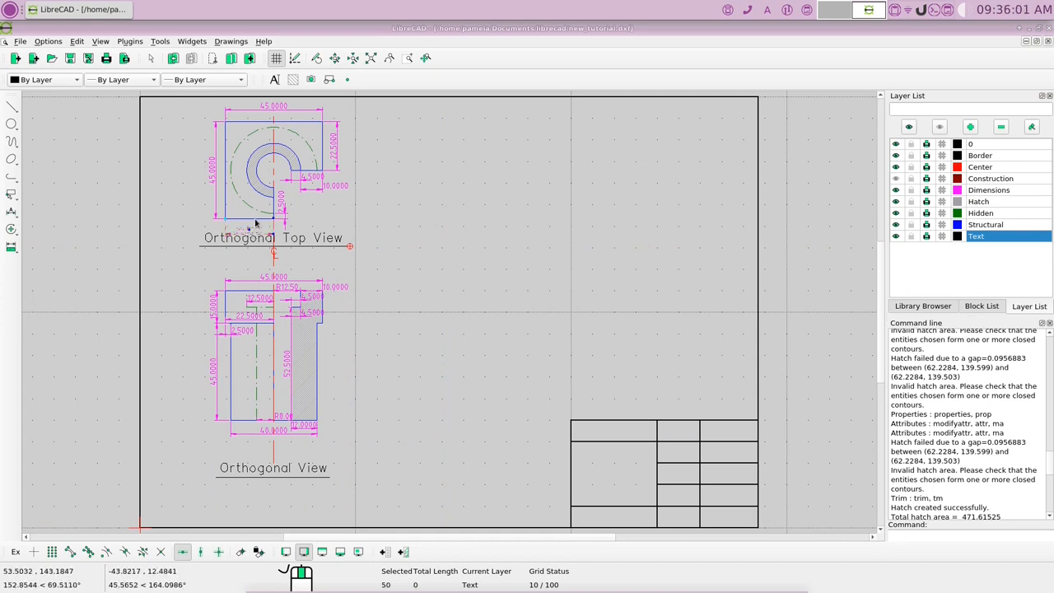
key("Delete")
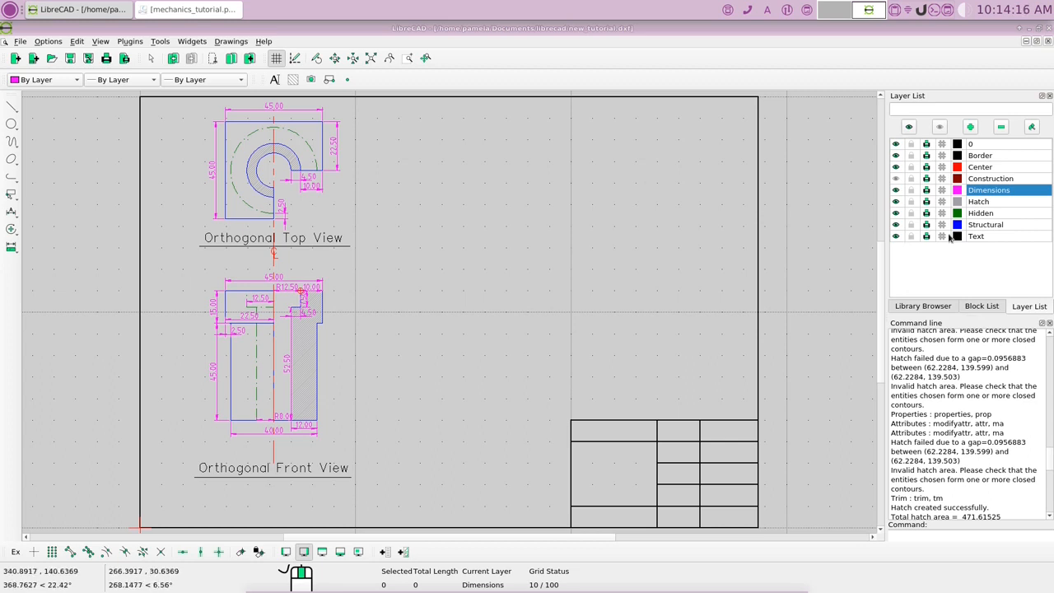
- Show and activate the Construction layer and draw a vertical line about 30 mm long in the empty upper-right area of the sheet
left_click(997, 178)
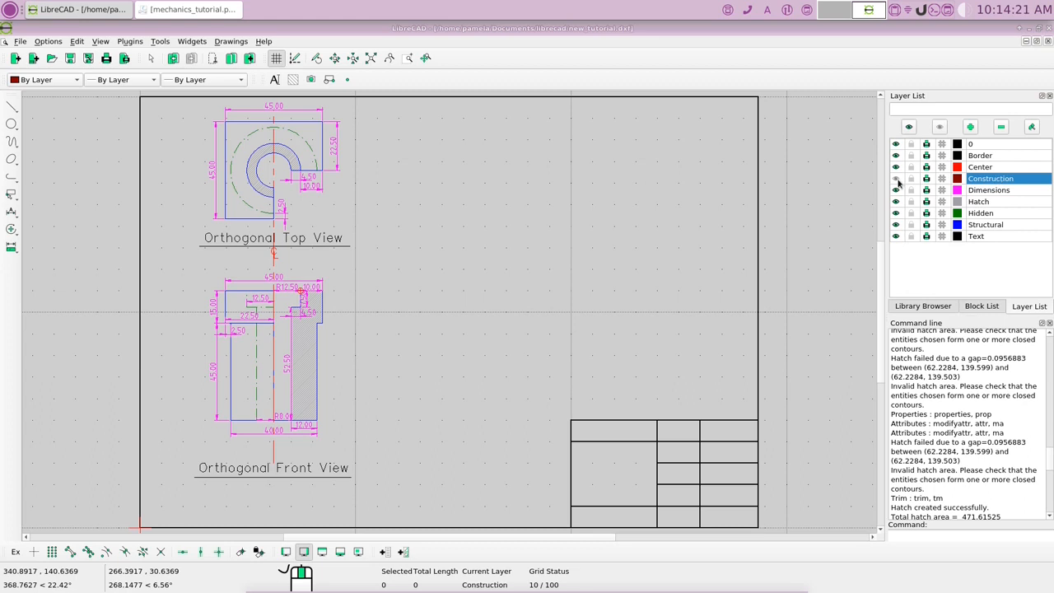
left_click(896, 179)
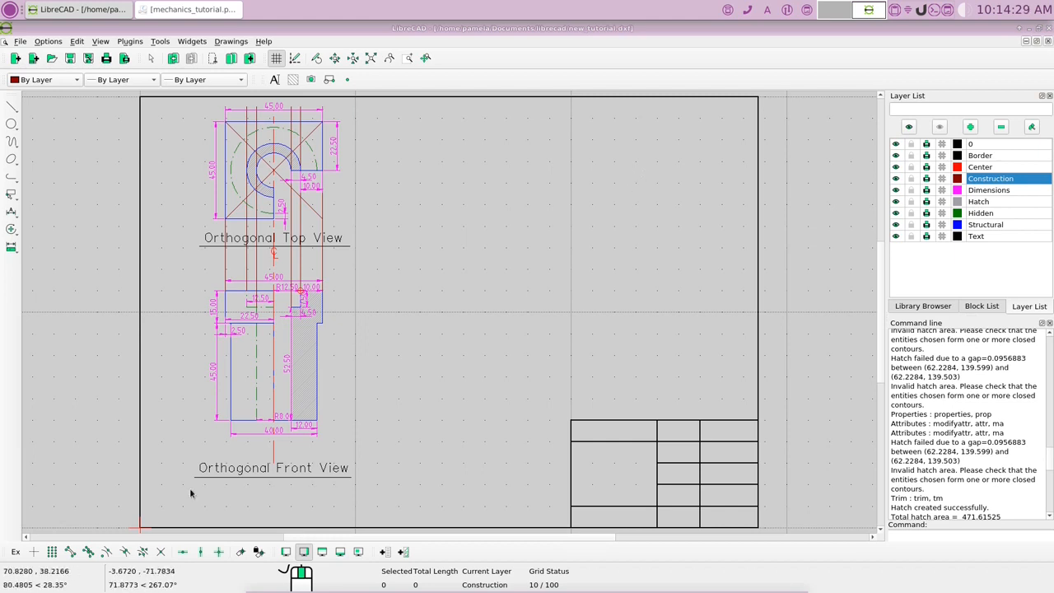
left_click(41, 555)
right_click(501, 183)
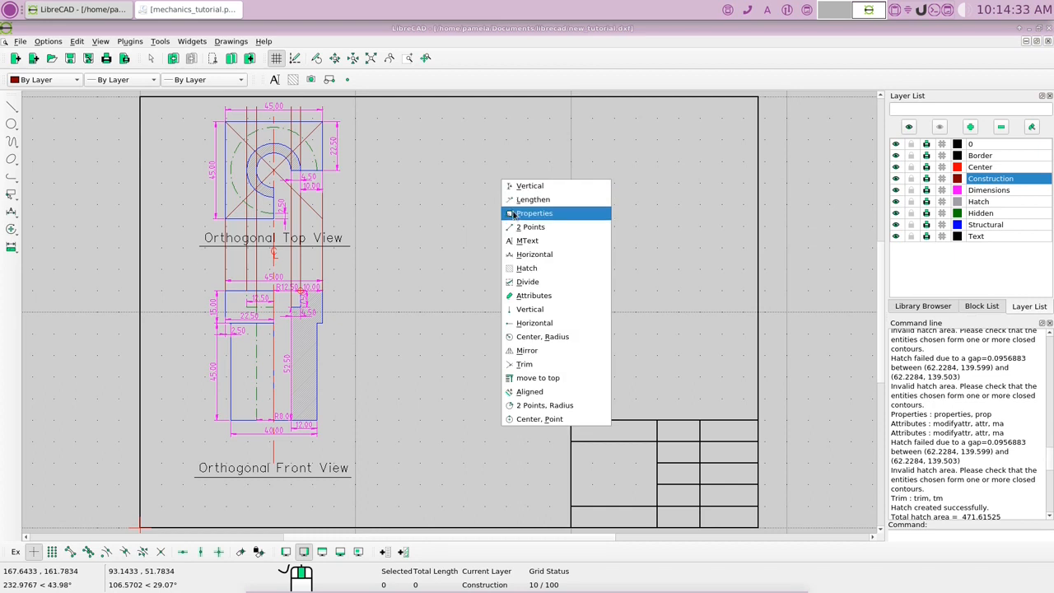
left_click(521, 227)
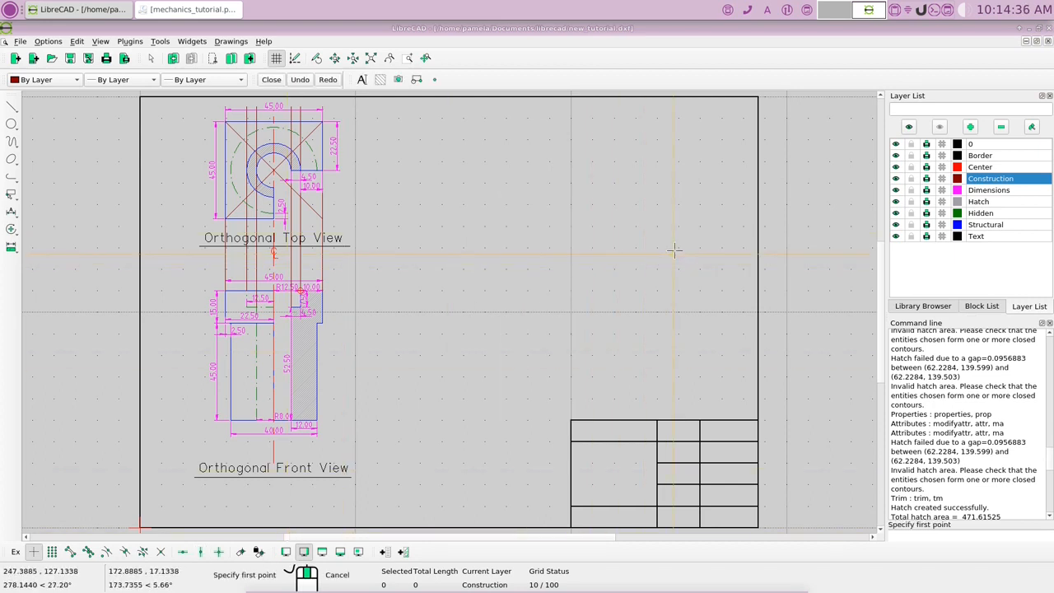
left_click(698, 182)
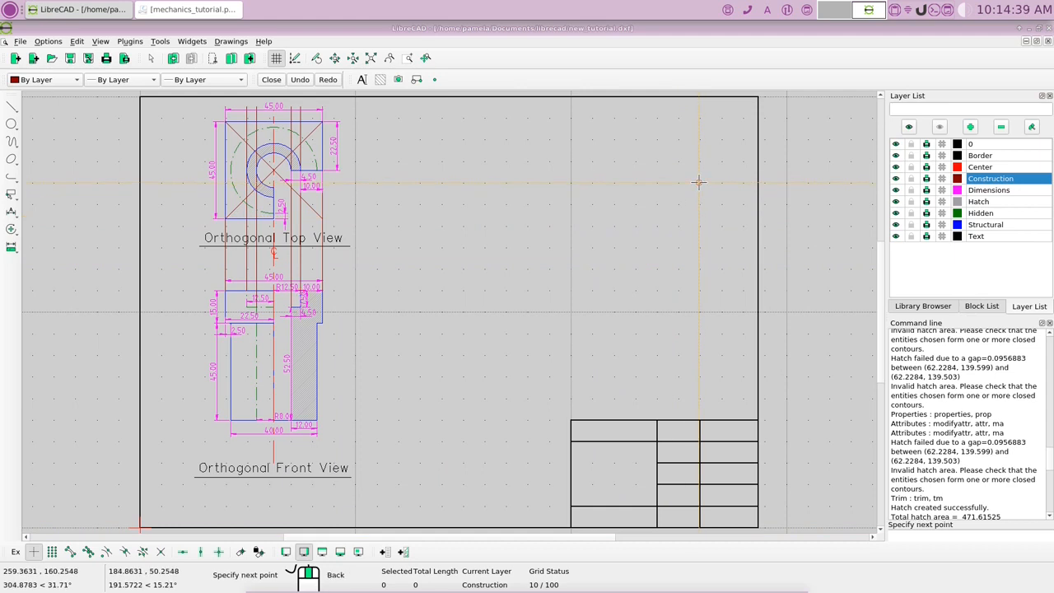
left_click(202, 552)
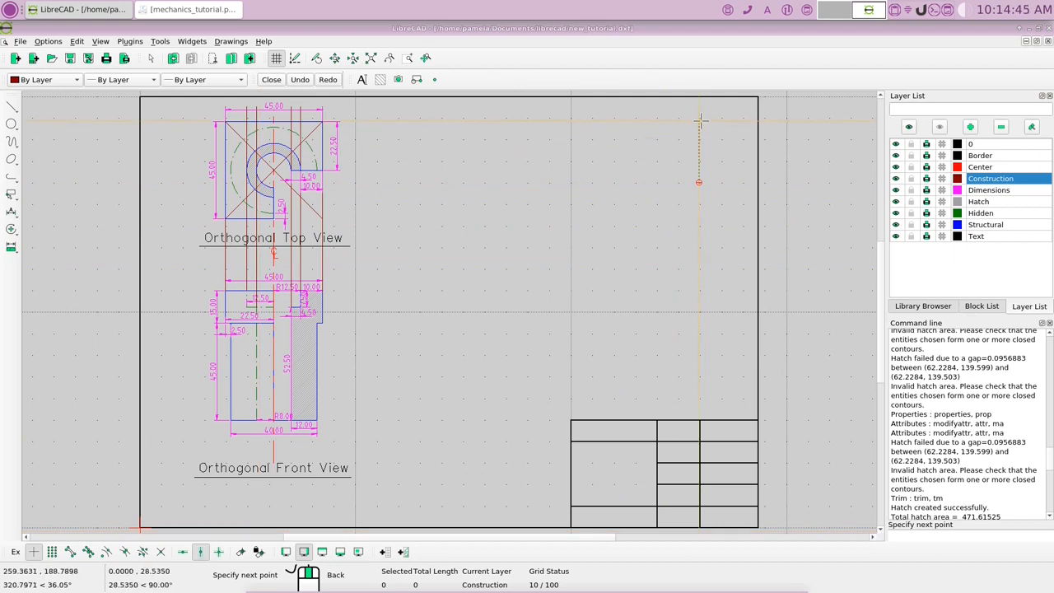
left_click(699, 118)
right_click(698, 118)
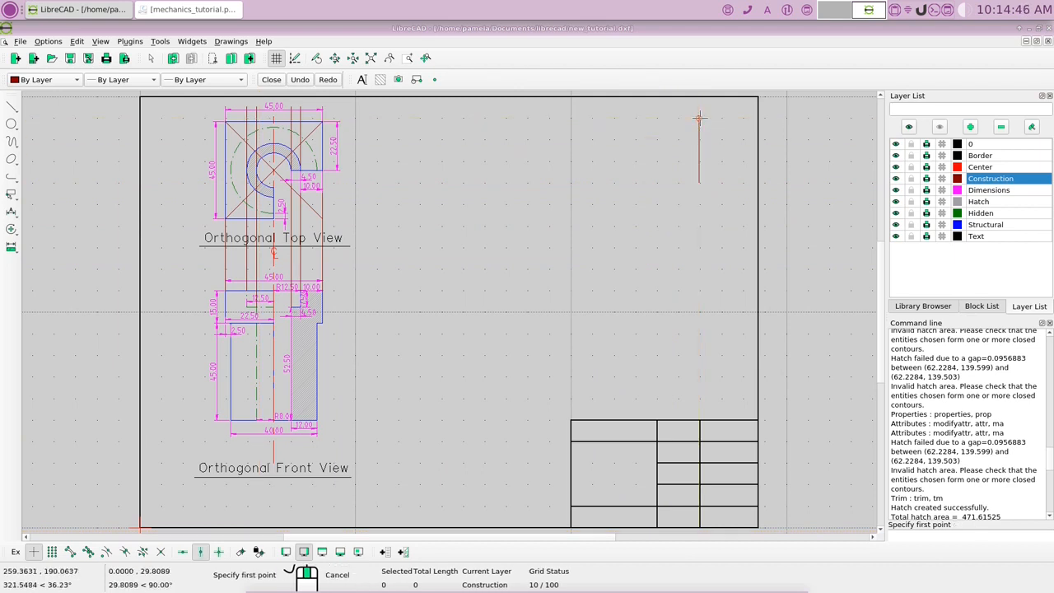
right_click(700, 207)
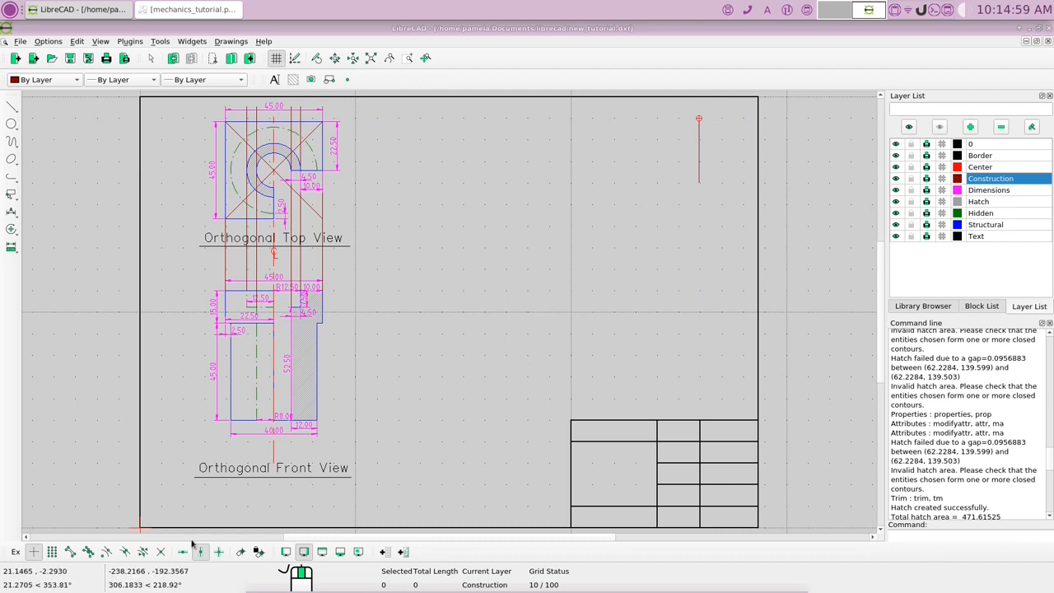
- Draw a 20 mm line at 30° ending at the lower endpoint of the new vertical construction line
left_click(70, 551)
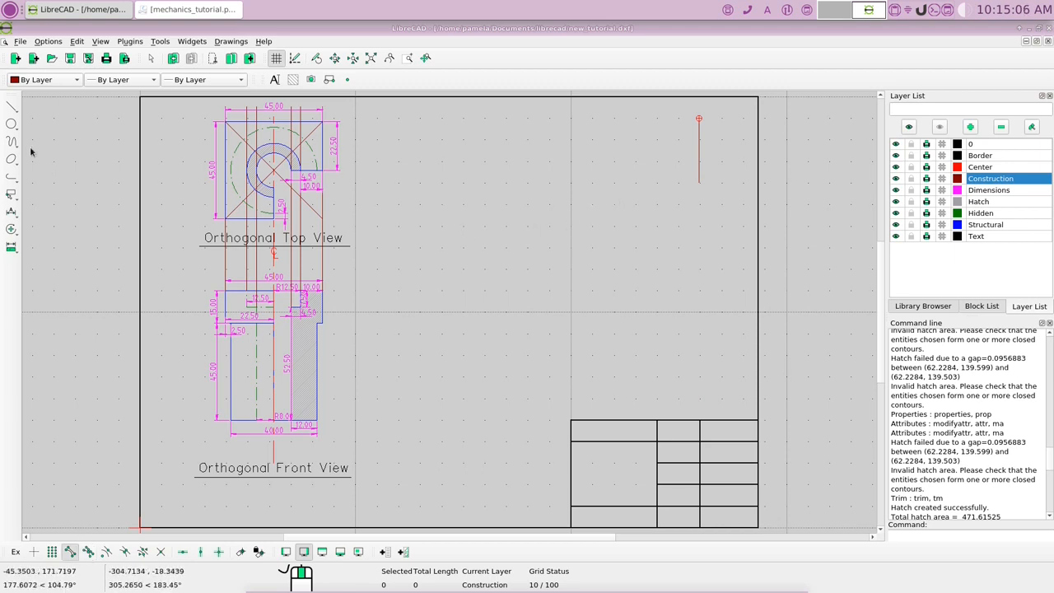
left_click(10, 107)
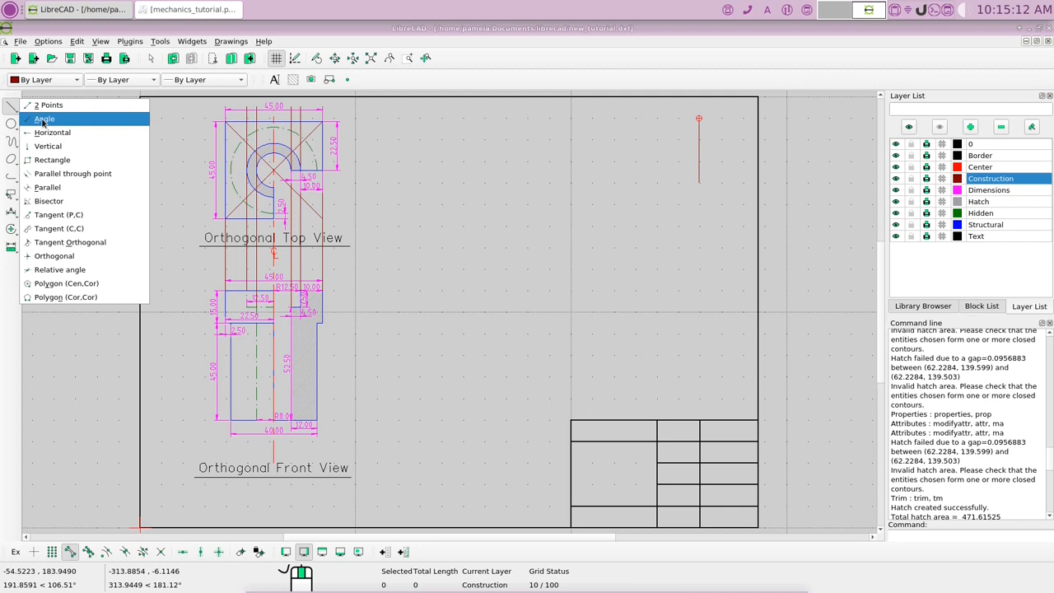
left_click(43, 120)
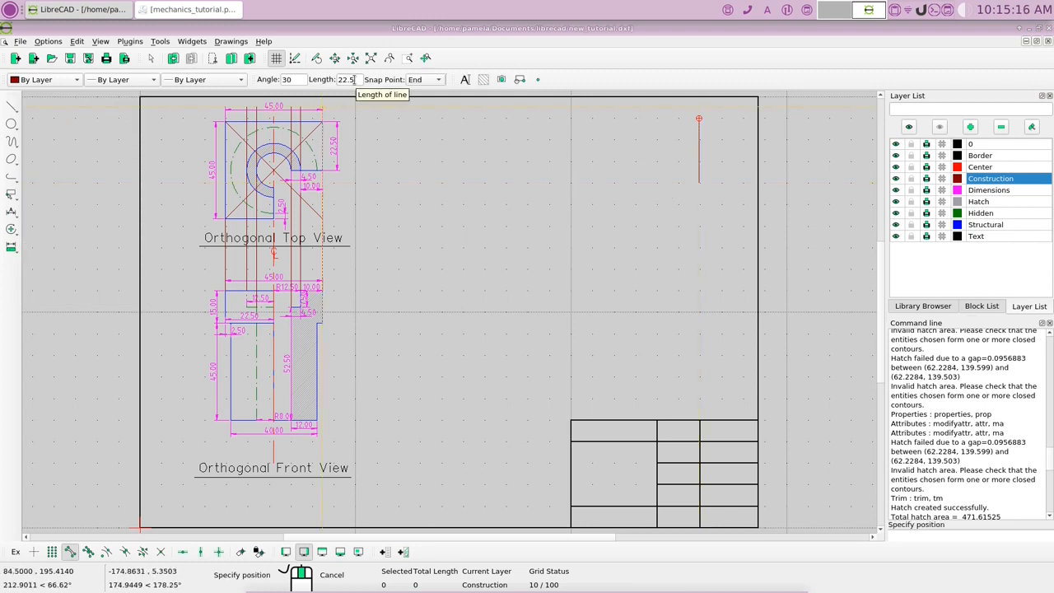
left_click_drag(352, 80, 339, 80)
type("20")
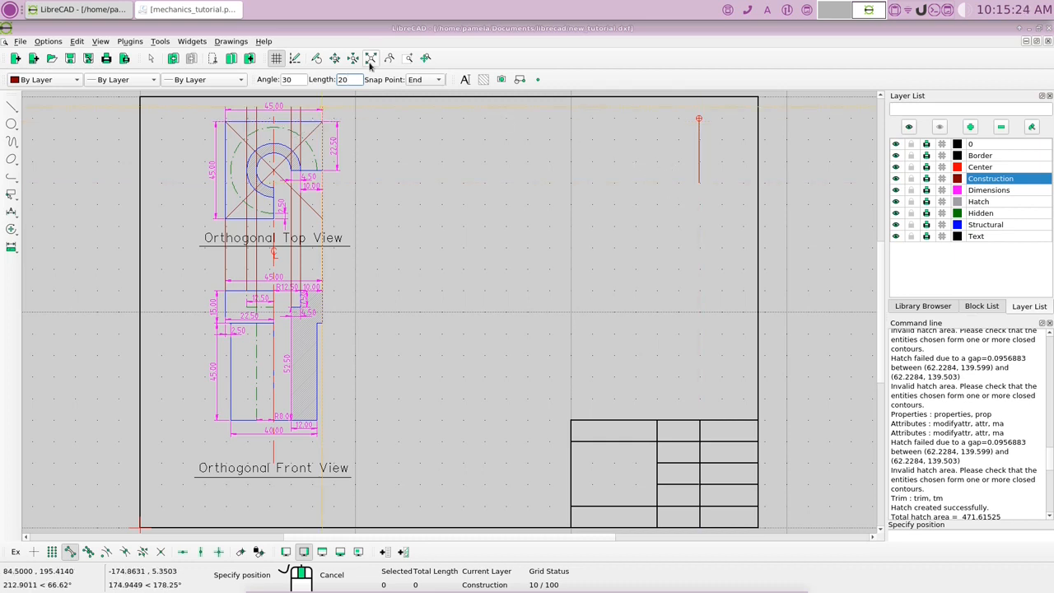
left_click(698, 185)
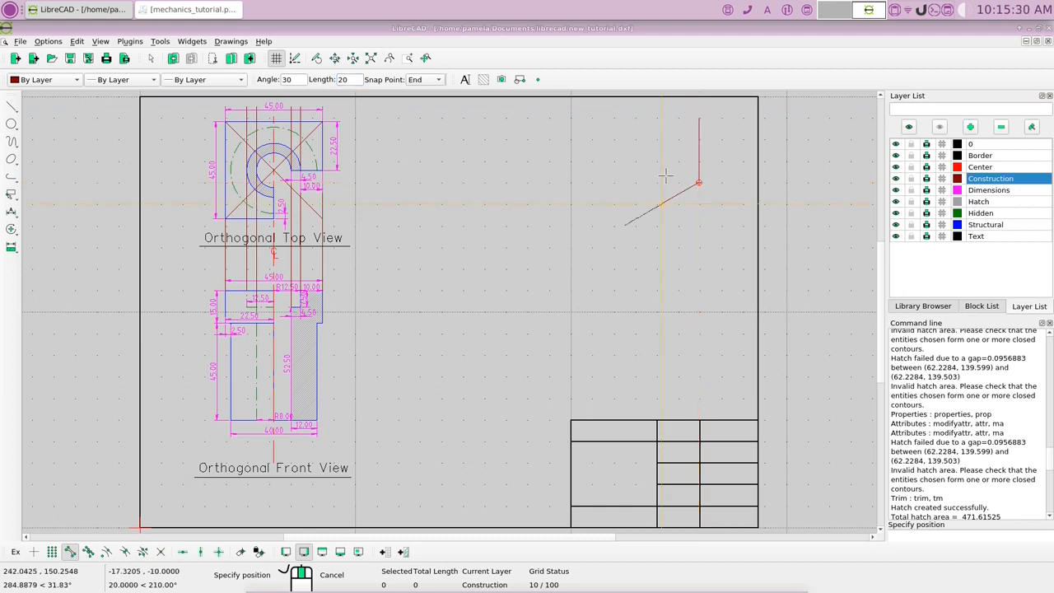
- Draw another 20 mm line at 30° with the snap point set to Start, from the vertical line's lower endpoint
left_click(437, 80)
left_click(419, 54)
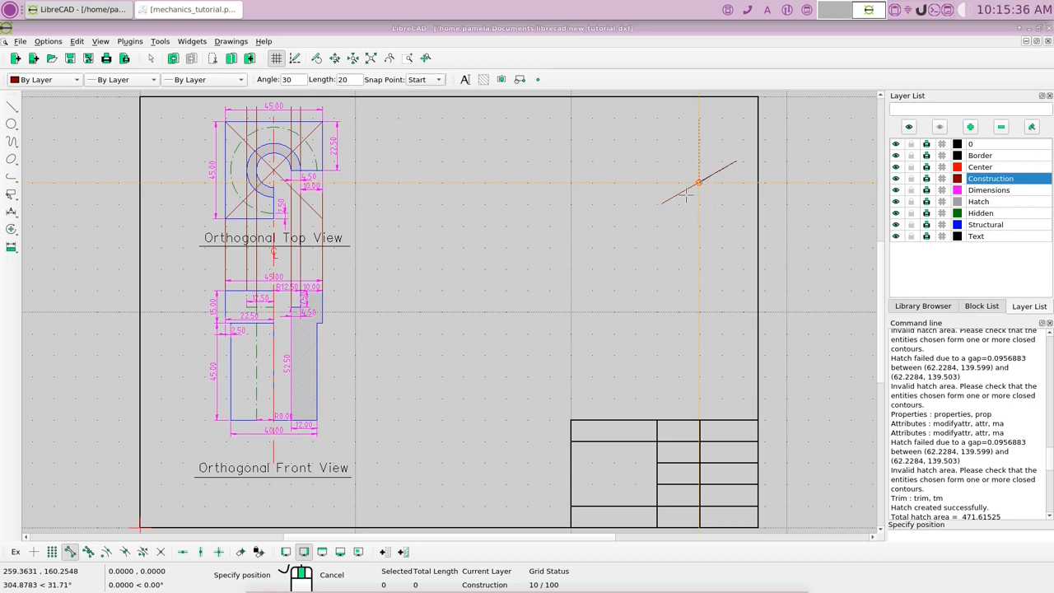
left_click(682, 176)
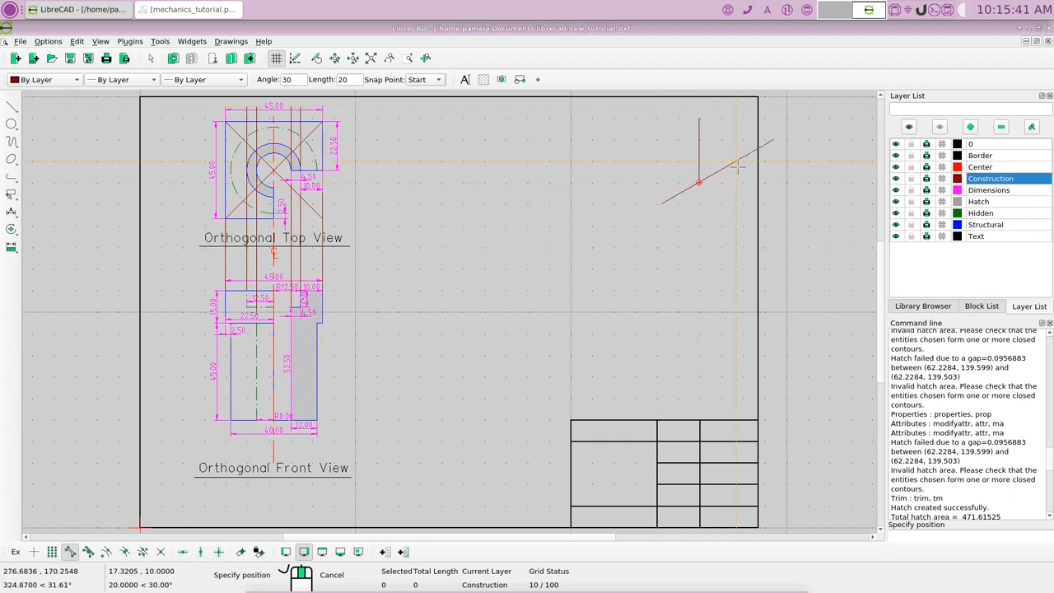
left_click(703, 196)
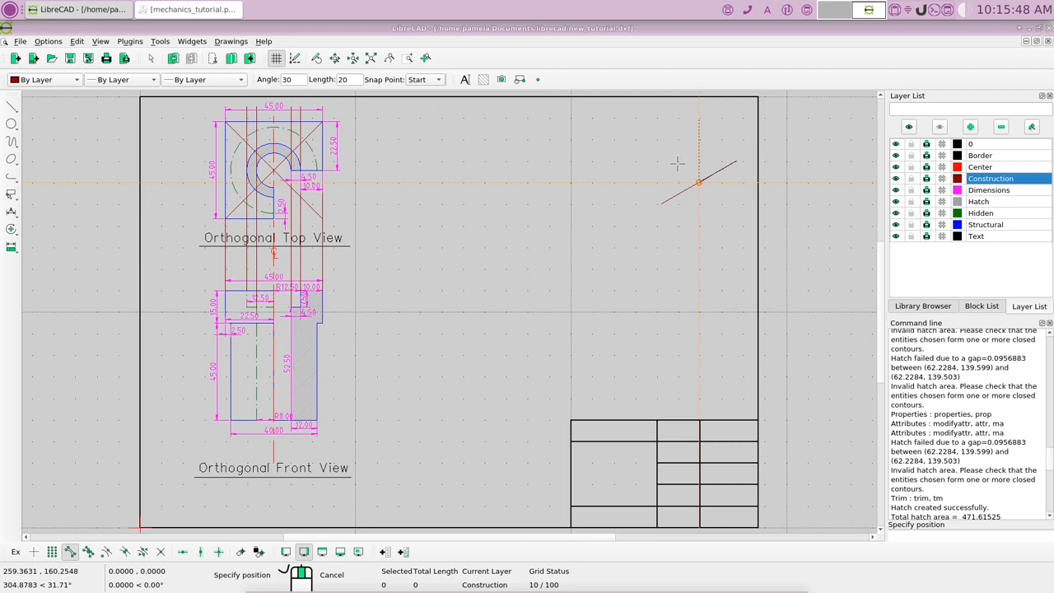
- Draw a 20 mm construction line at 150° starting from the vertical line's lower endpoint
double_click(287, 79)
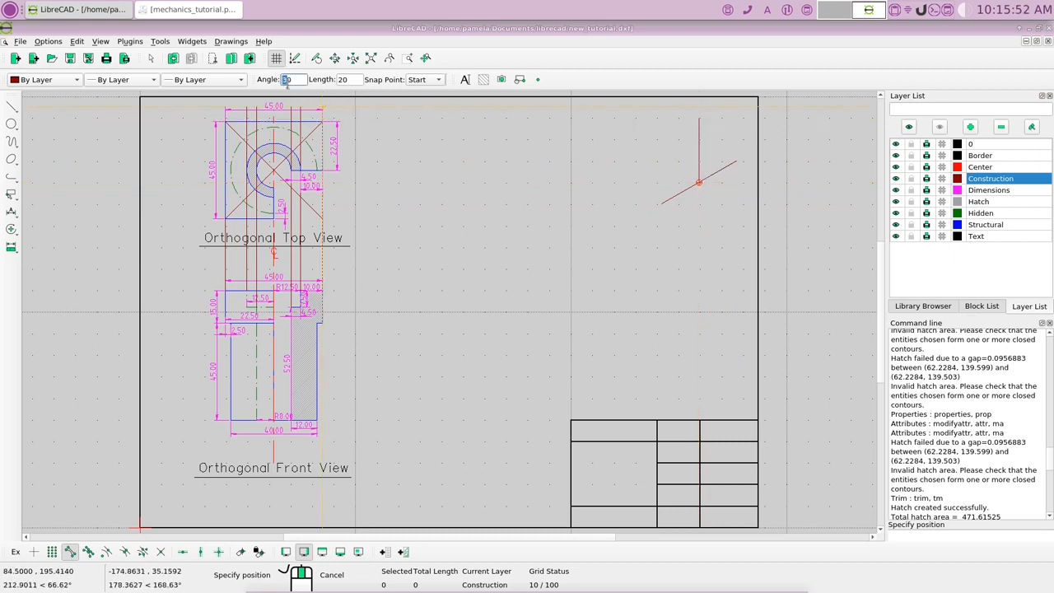
type("150")
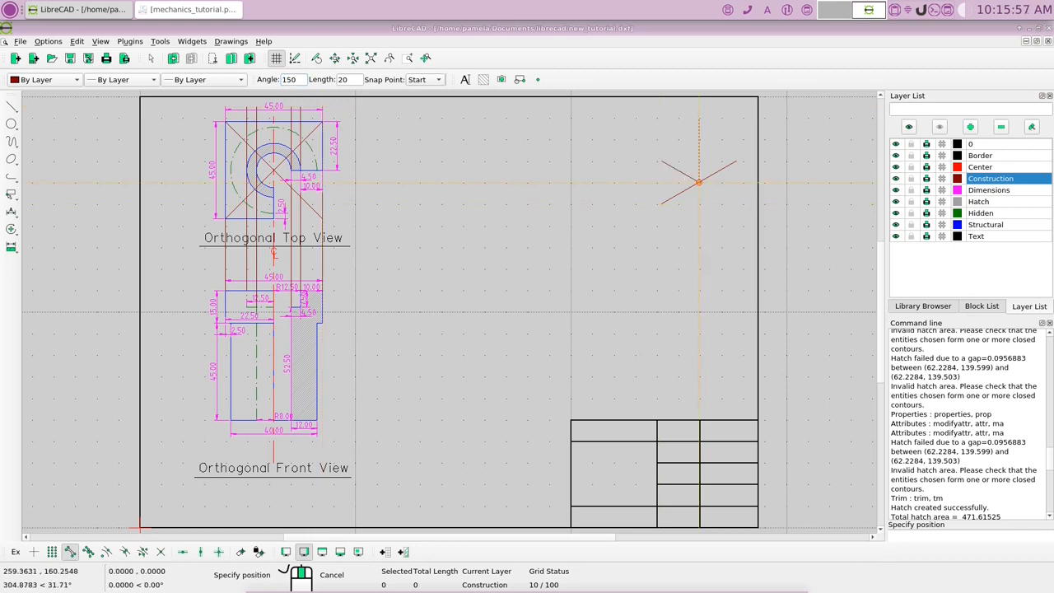
left_click(698, 182)
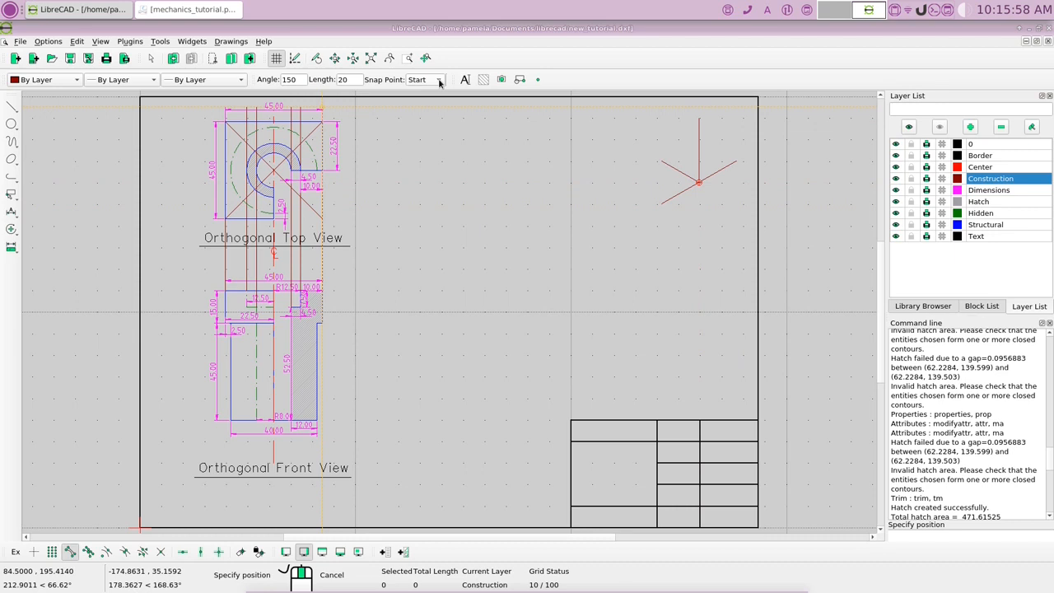
- Draw the opposite 20 mm line at 150° with the snap point set to End, ending at the common center of the axes
scroll(439, 83, "down", 2)
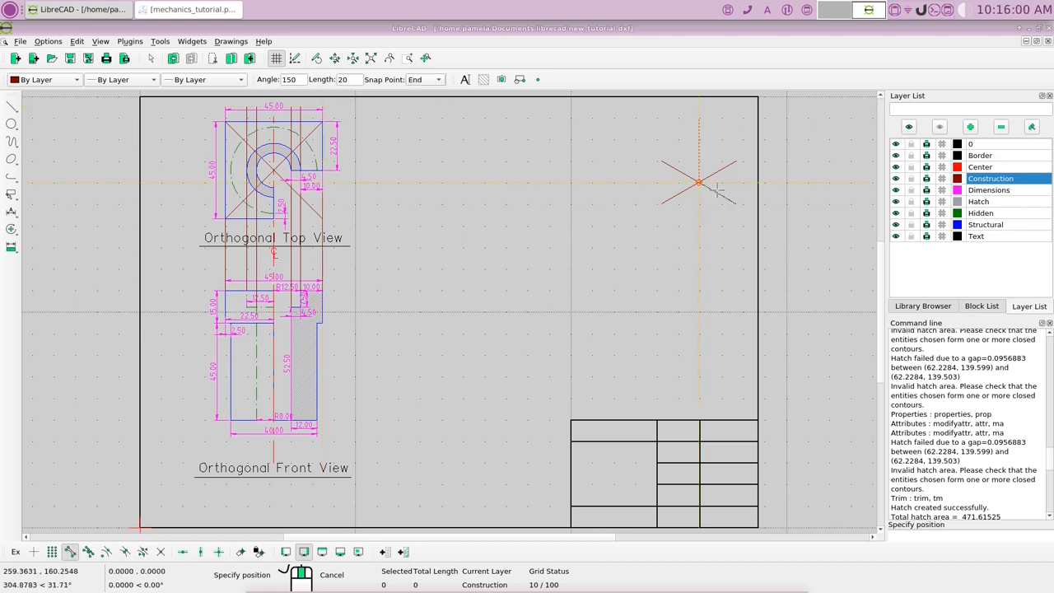
key("Escape")
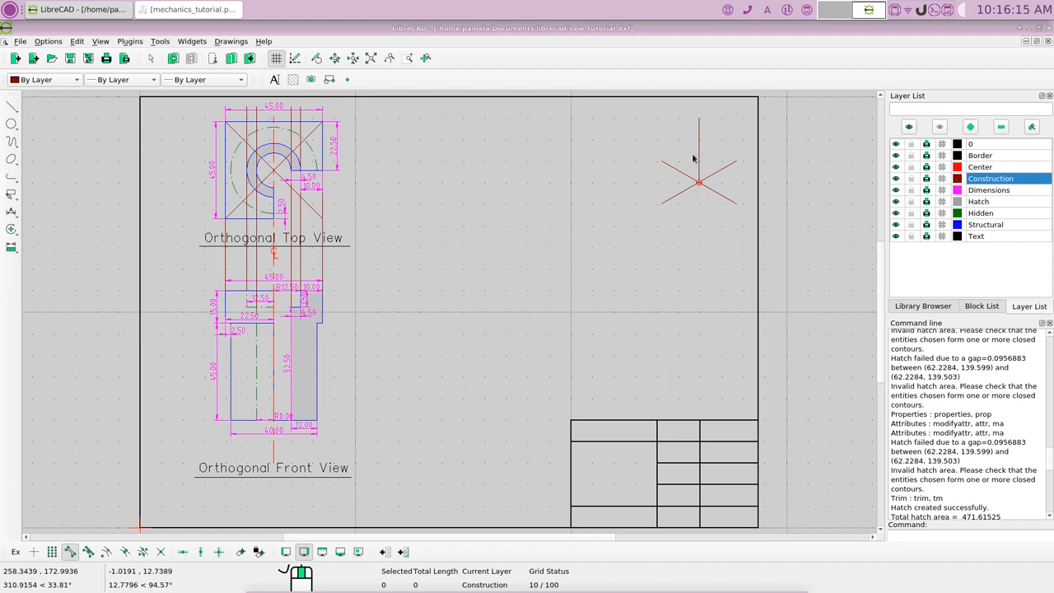
- Lengthen the vertical construction line by 20 mm beyond its lower endpoint at the center of the axes
right_click(580, 214)
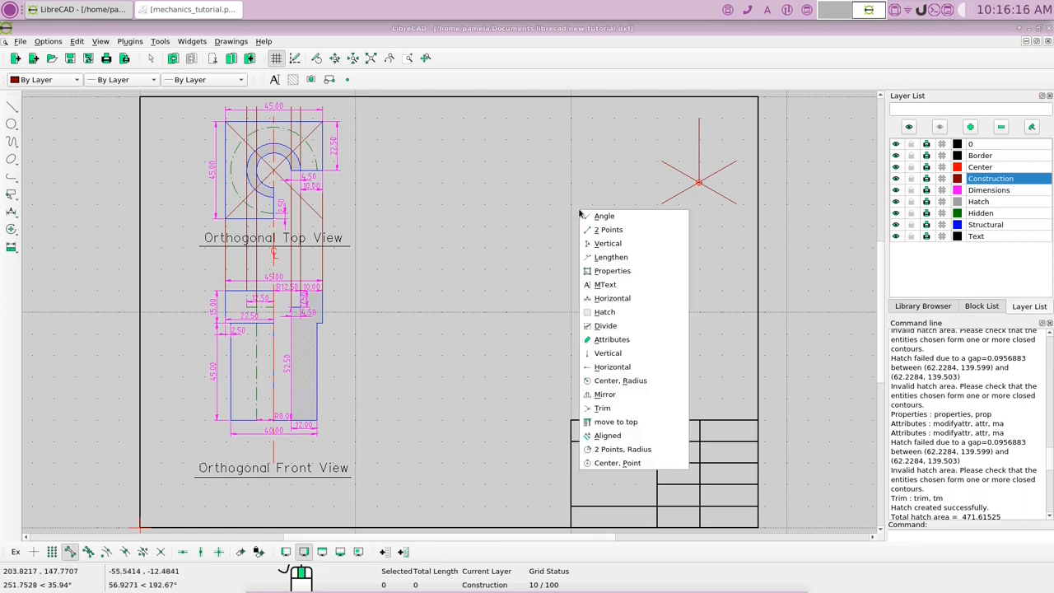
left_click(610, 257)
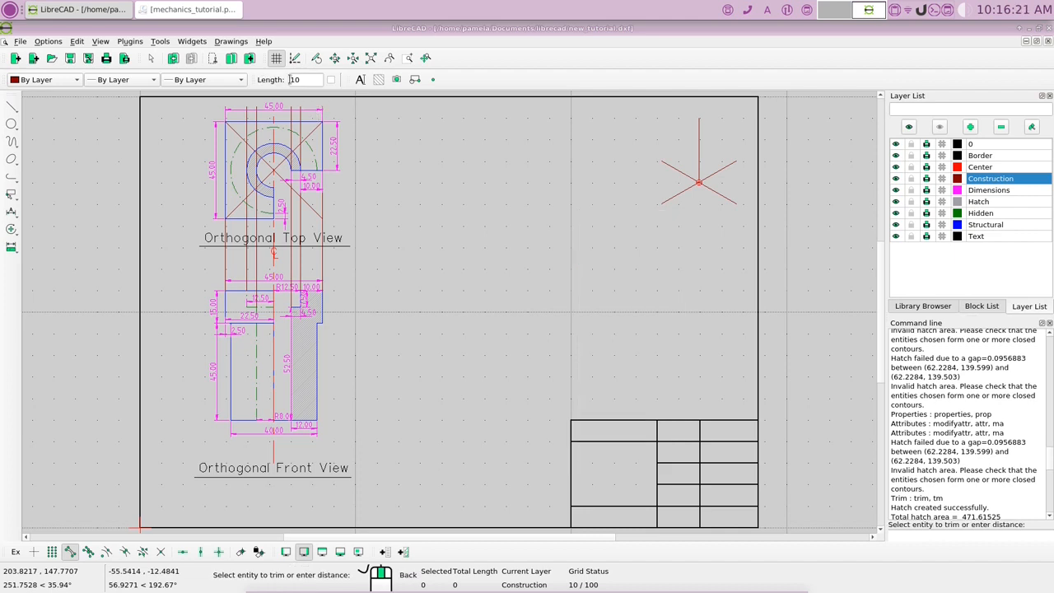
double_click(290, 79)
type("20")
right_click(699, 177)
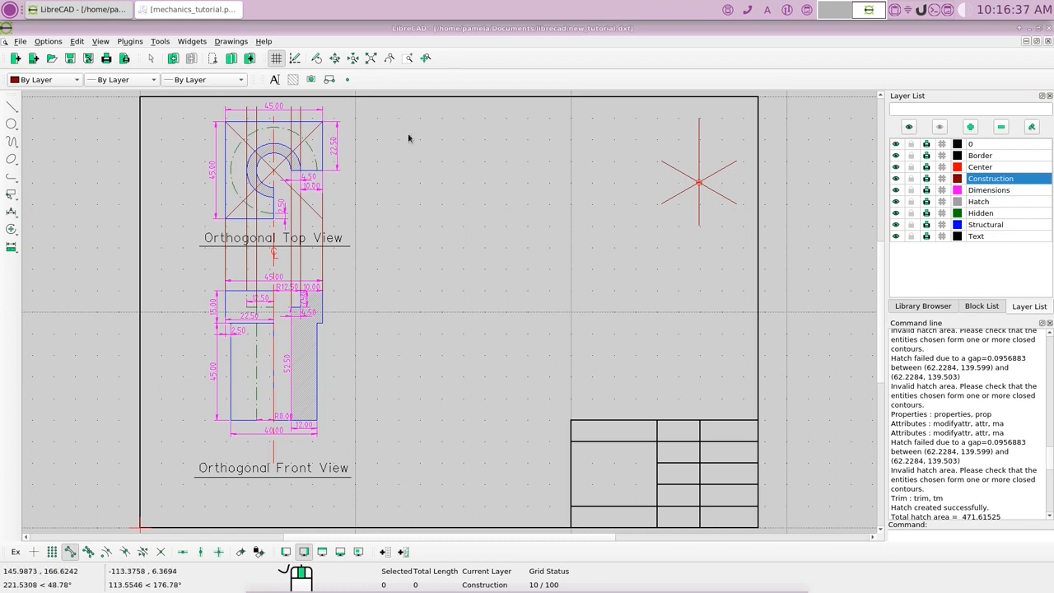
- Add the multiline text label "90" with a height of 3 at the upper end of the vertical line
right_click(567, 140)
left_click(586, 146)
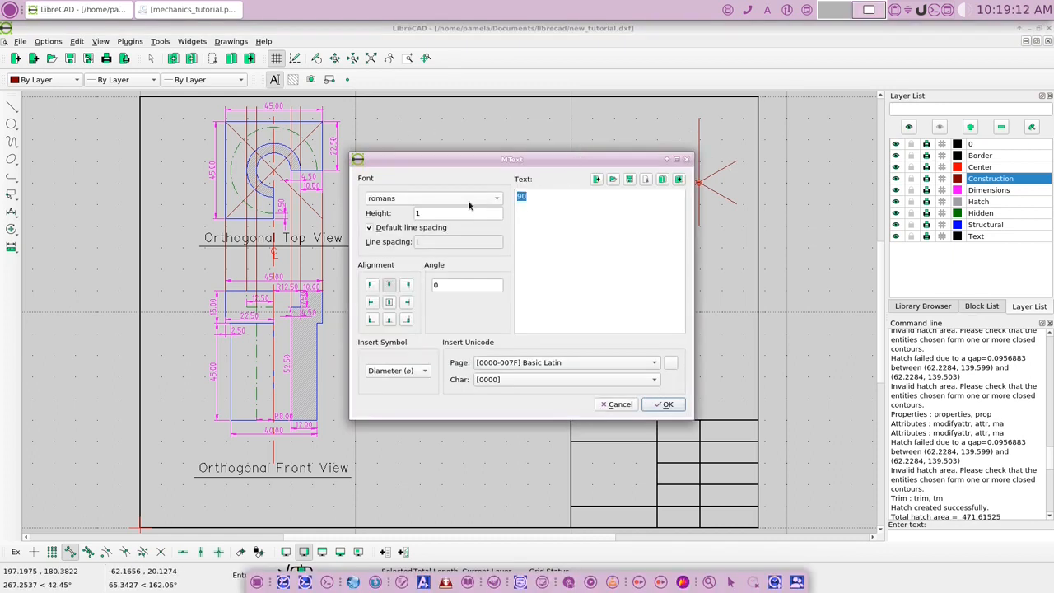
double_click(416, 213)
type("3")
left_click(664, 404)
left_click(668, 404)
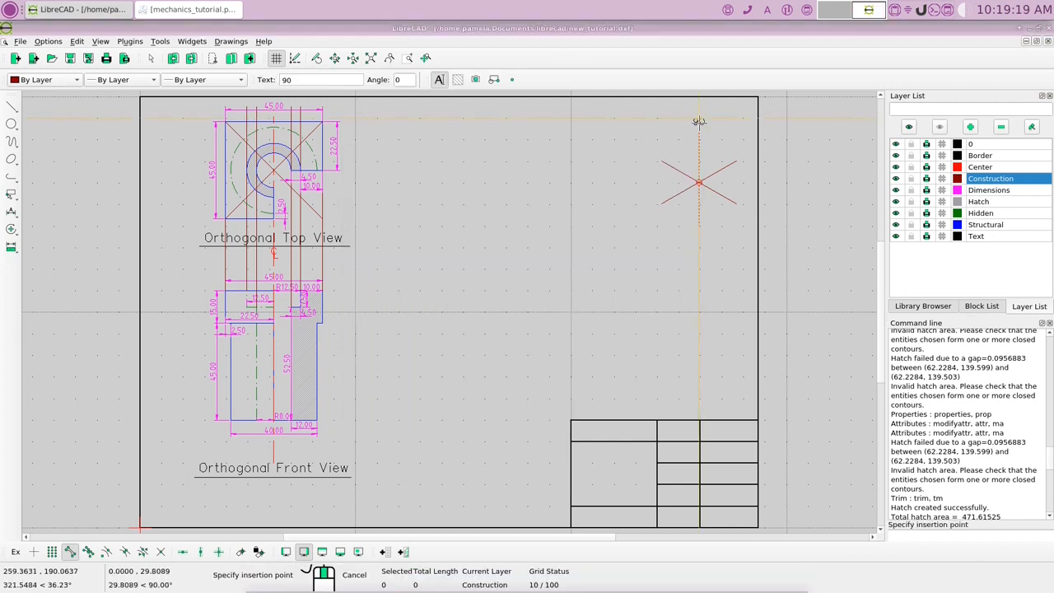
left_click(699, 121)
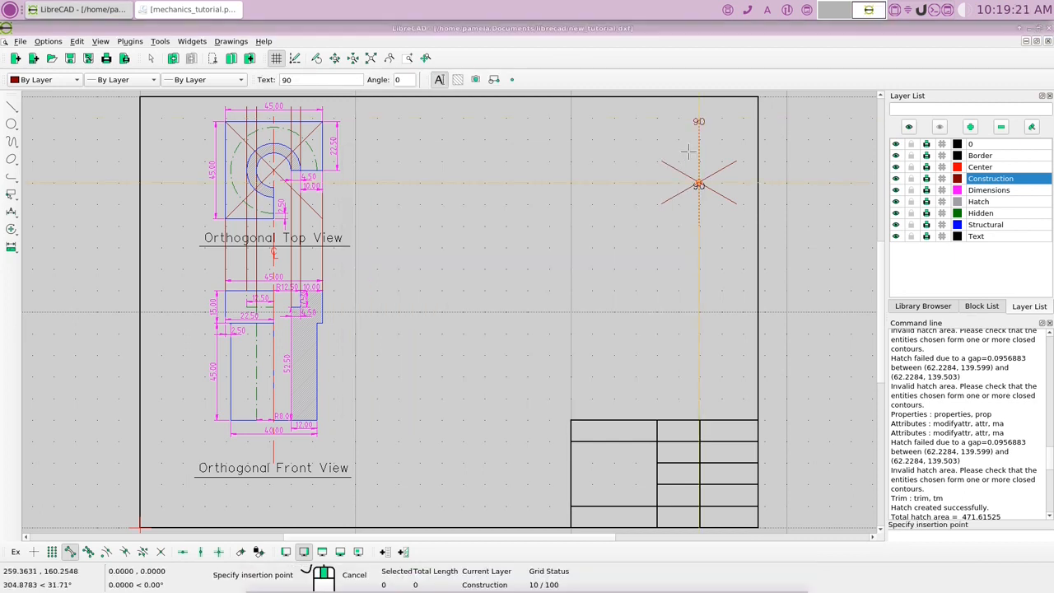
right_click(634, 122)
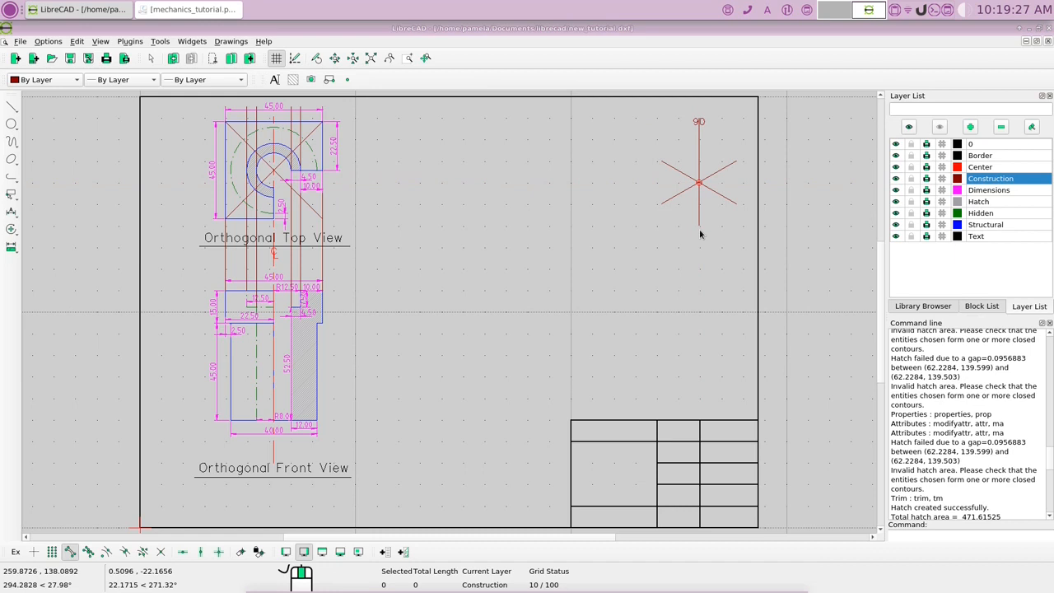
- Add the multiline text label "270" at the lower end of the vertical line
right_click(569, 215)
left_click(592, 217)
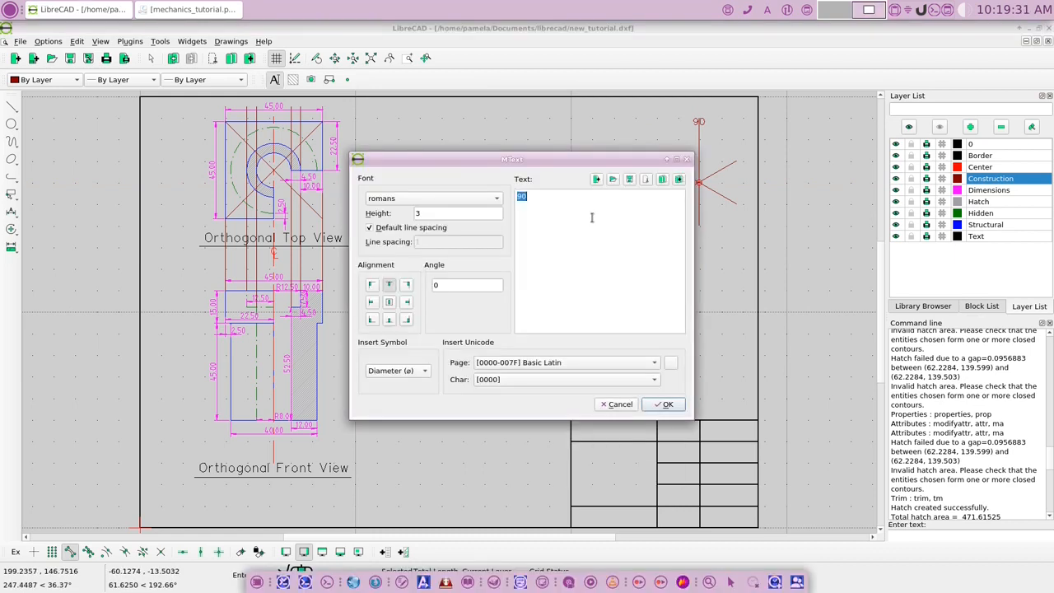
type("270")
left_click(663, 404)
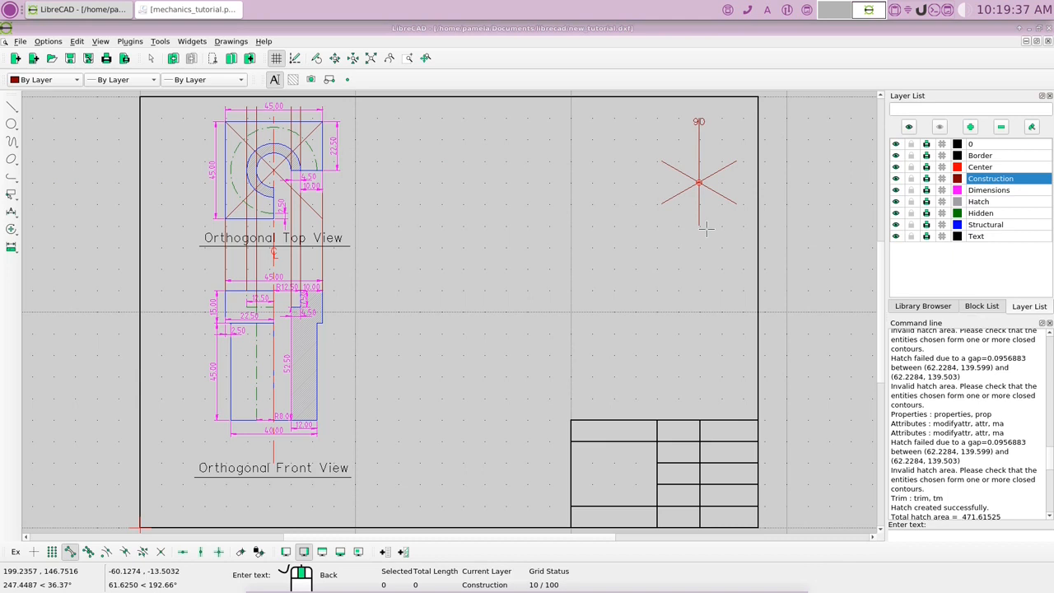
left_click(682, 233)
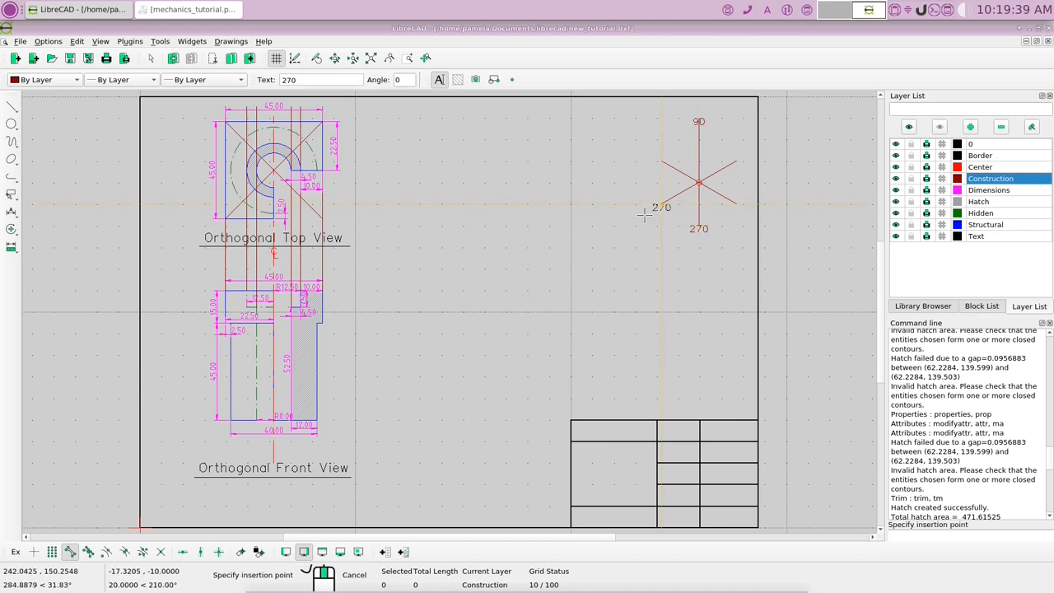
- Add the multiline text label "30" at the upper-right end of the 30° axis
right_click(638, 211)
key("Return")
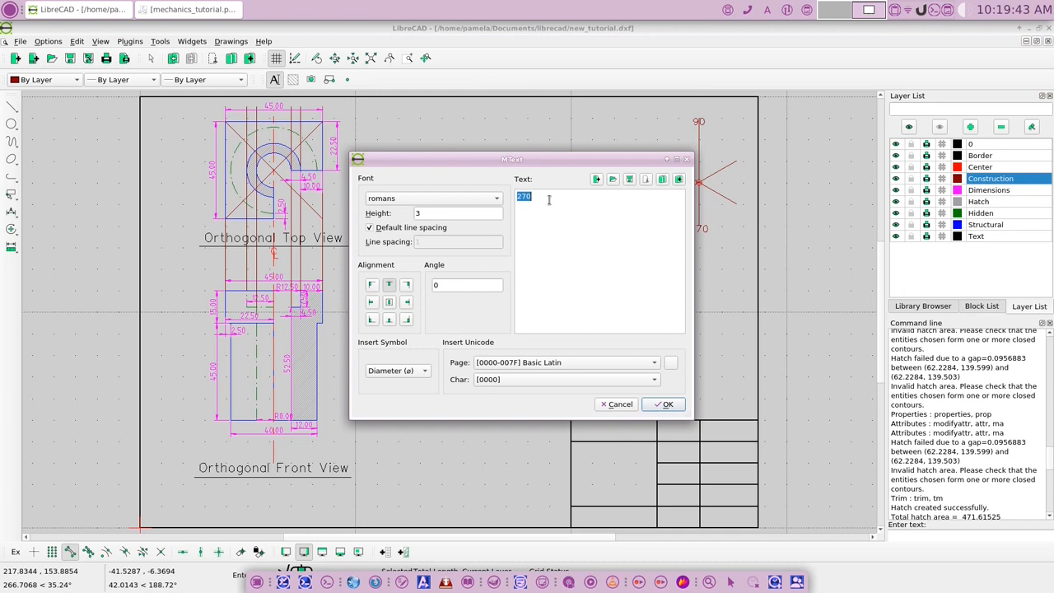
type("30")
left_click(667, 404)
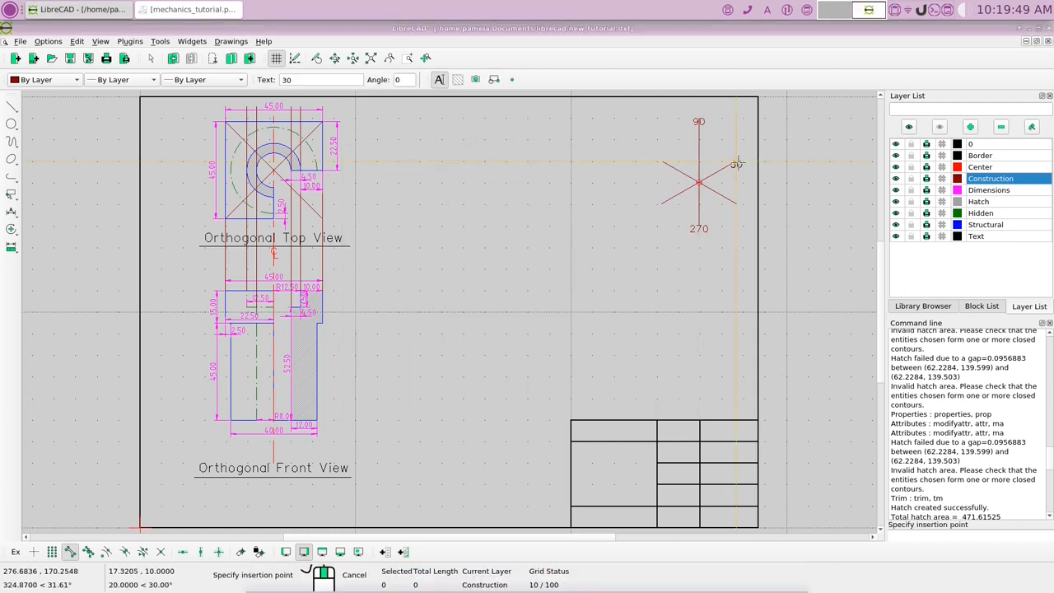
left_click(738, 162)
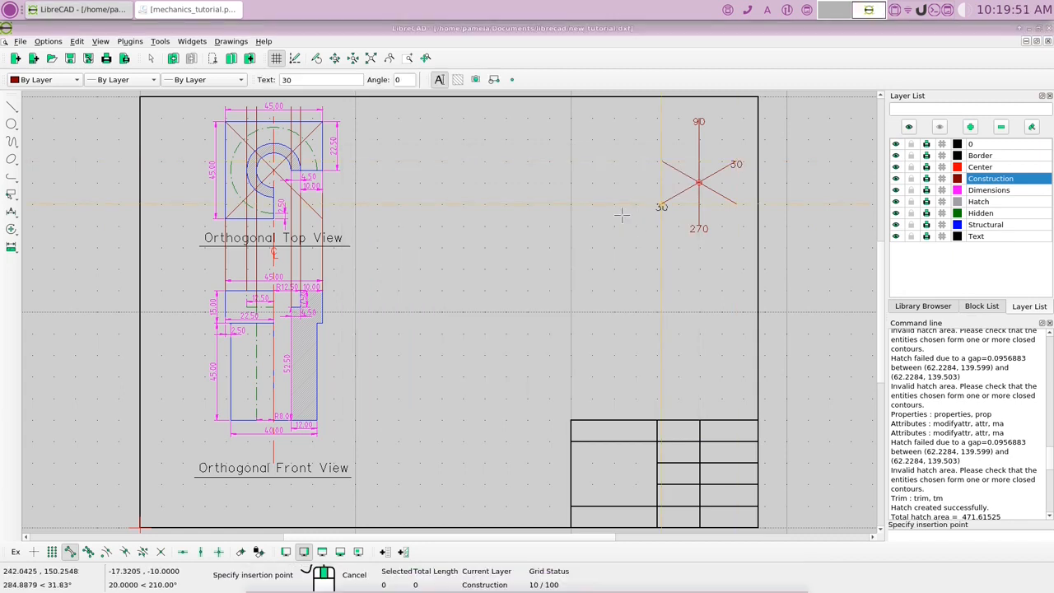
- Add the multiline text label "210" at the lower-left end of the 30° axis
right_click(628, 200)
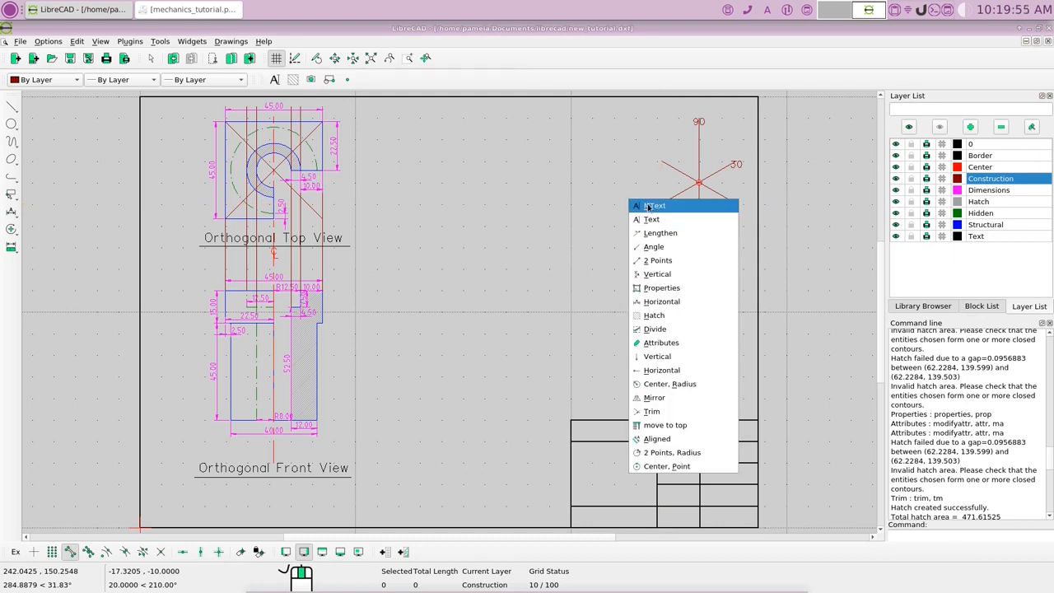
left_click(649, 207)
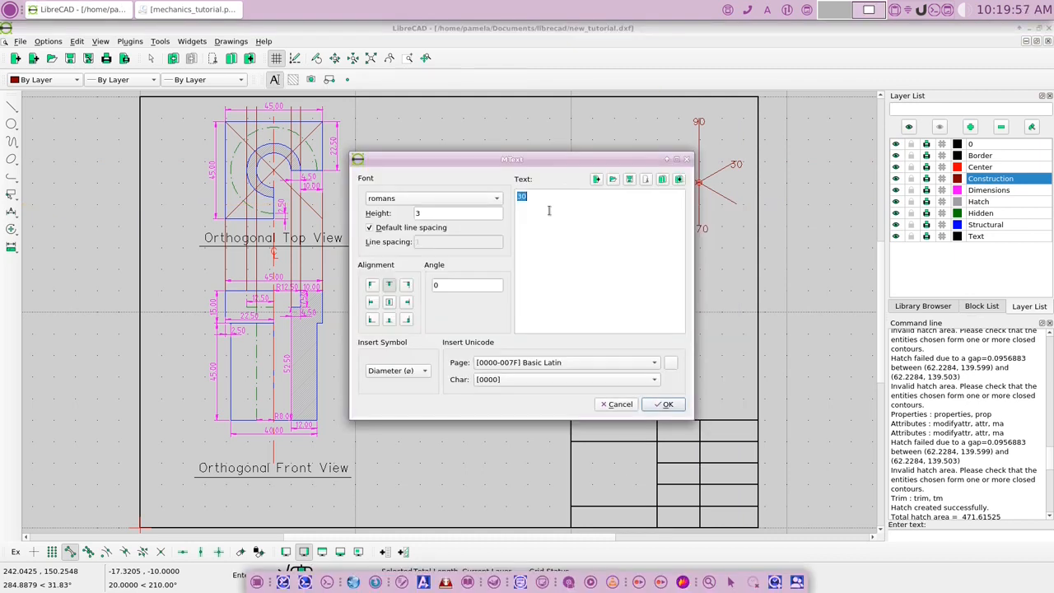
type("2")
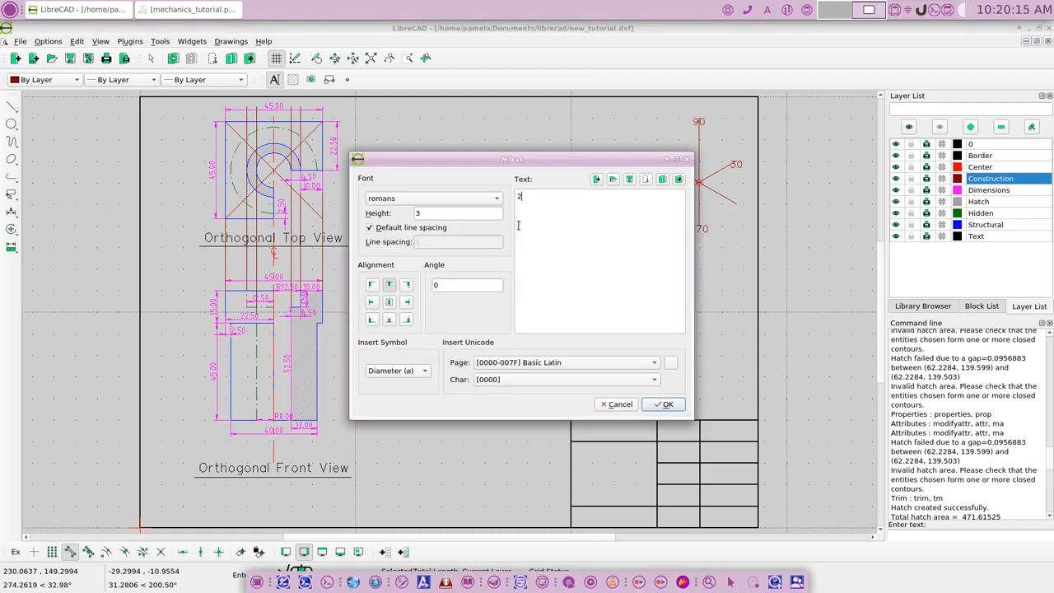
type("10")
left_click(664, 404)
left_click(659, 199)
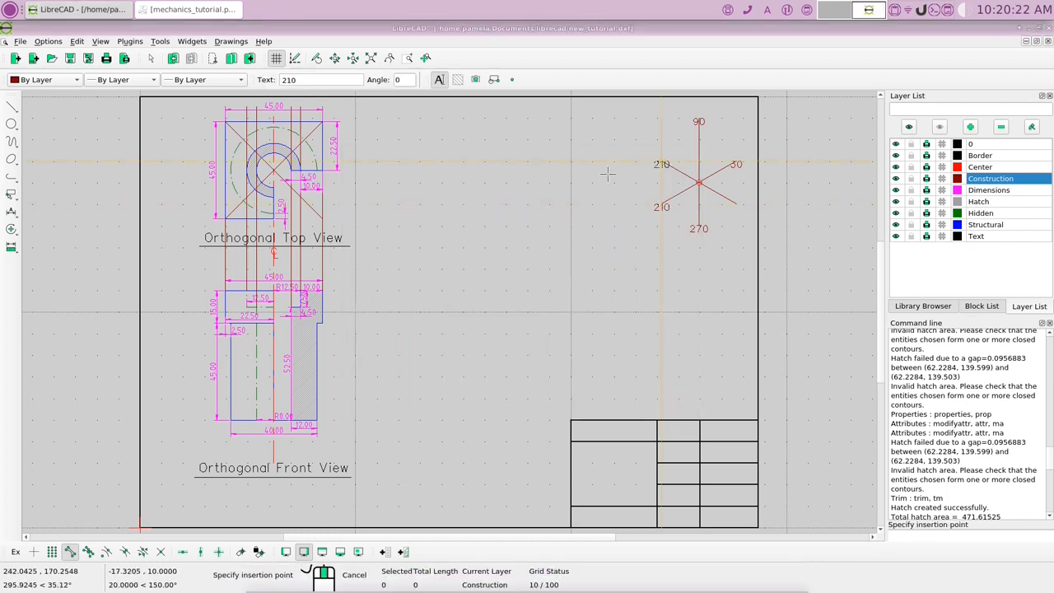
key("Escape")
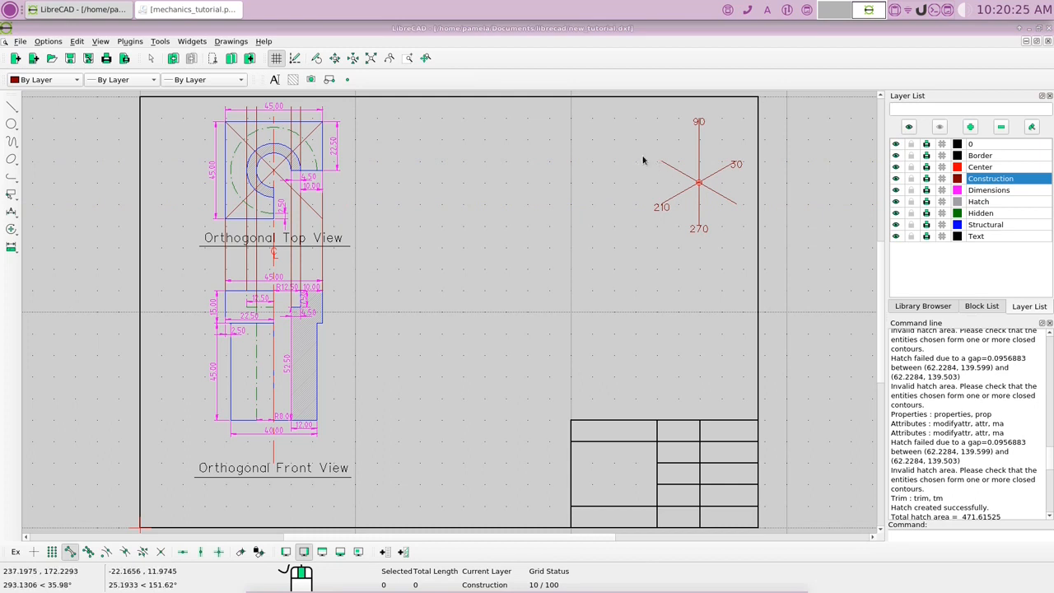
- Add the multiline text label "150" at the upper-left end of the 150° axis
right_click(597, 157)
left_click(616, 163)
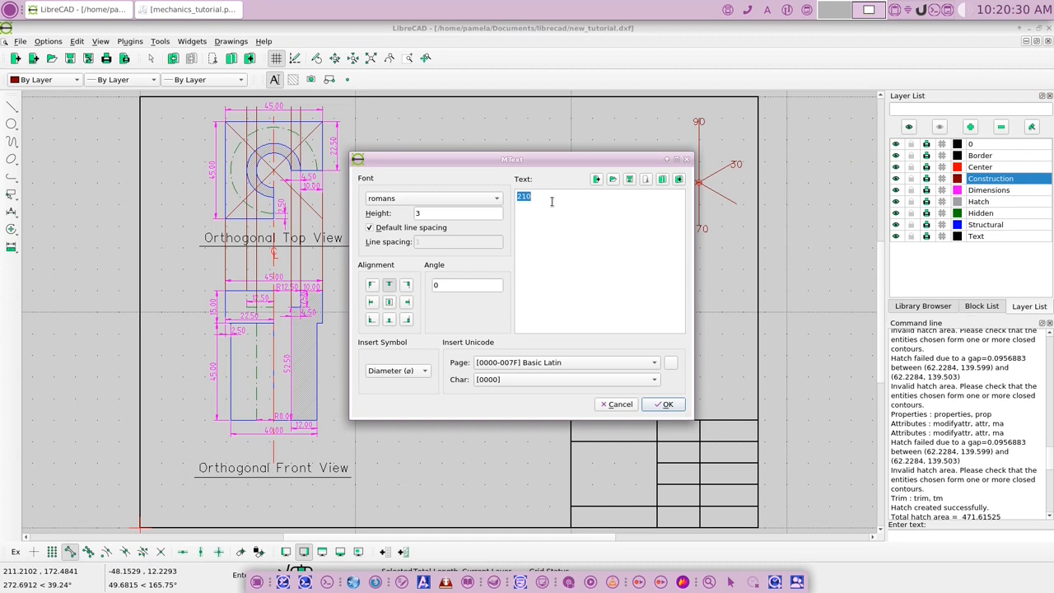
type("150")
left_click(663, 404)
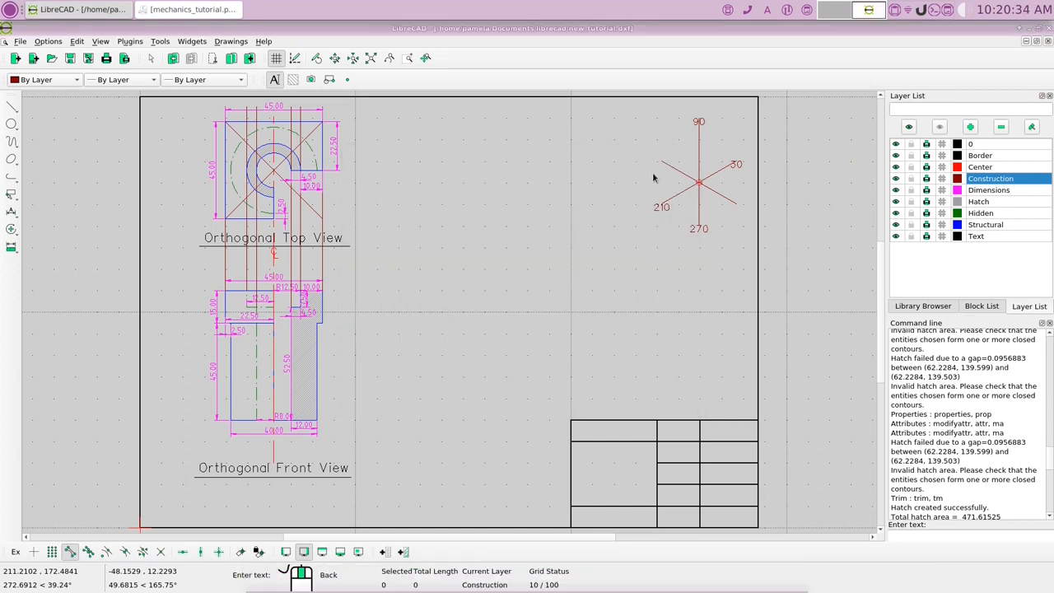
left_click(653, 159)
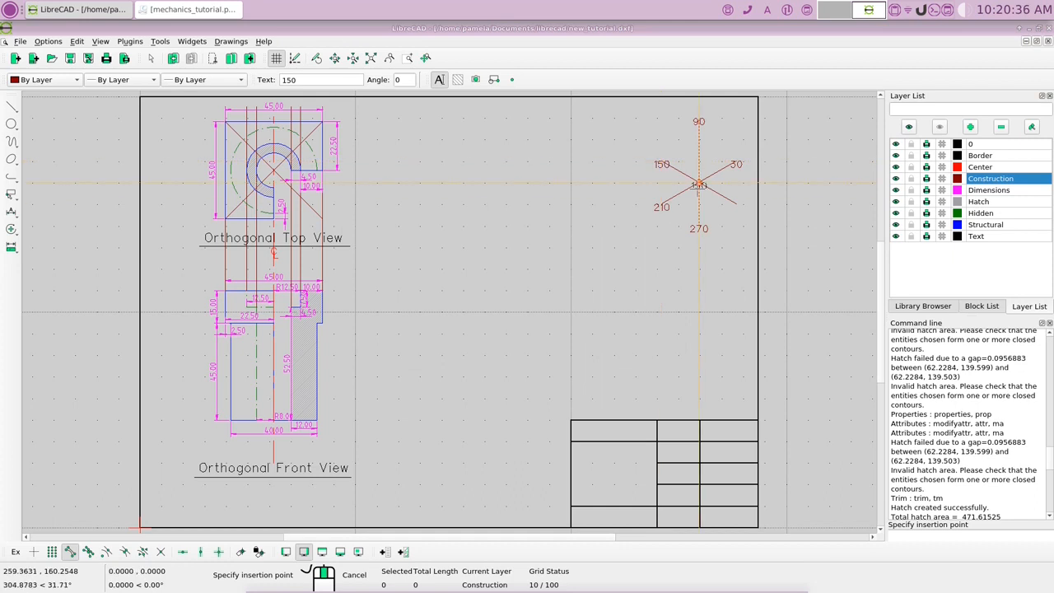
right_click(552, 194)
- Add the multiline text label "330" at the lower-right end of the 150° axis
right_click(553, 196)
left_click(566, 205)
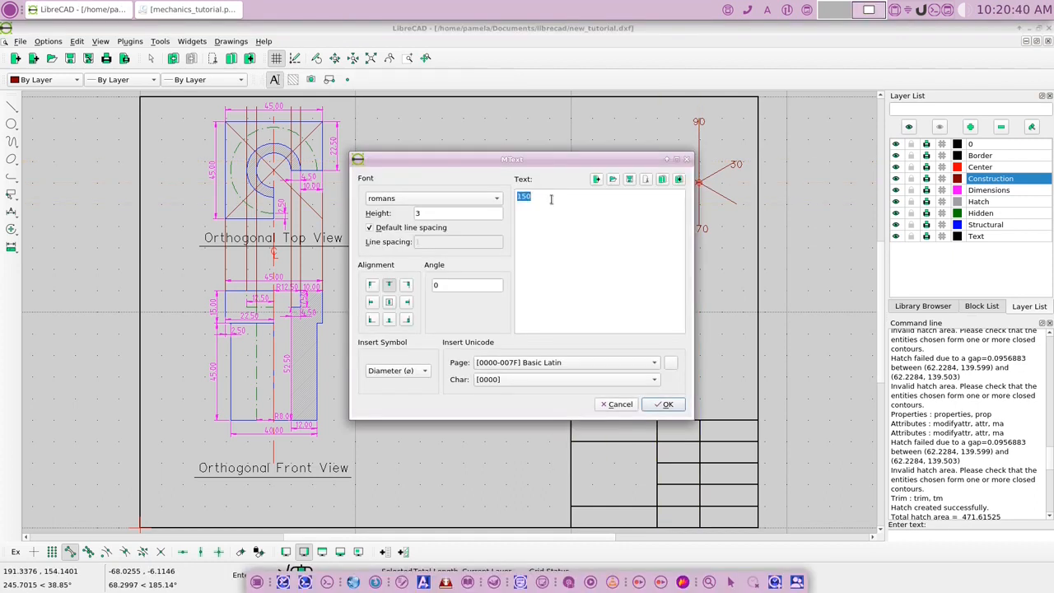
type("330")
left_click(668, 404)
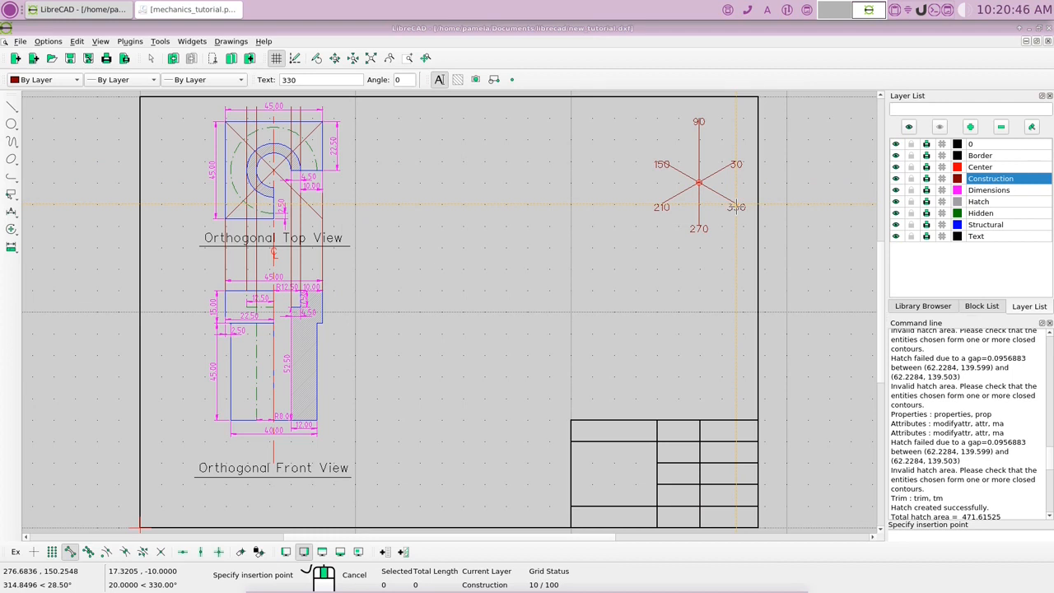
left_click(736, 207)
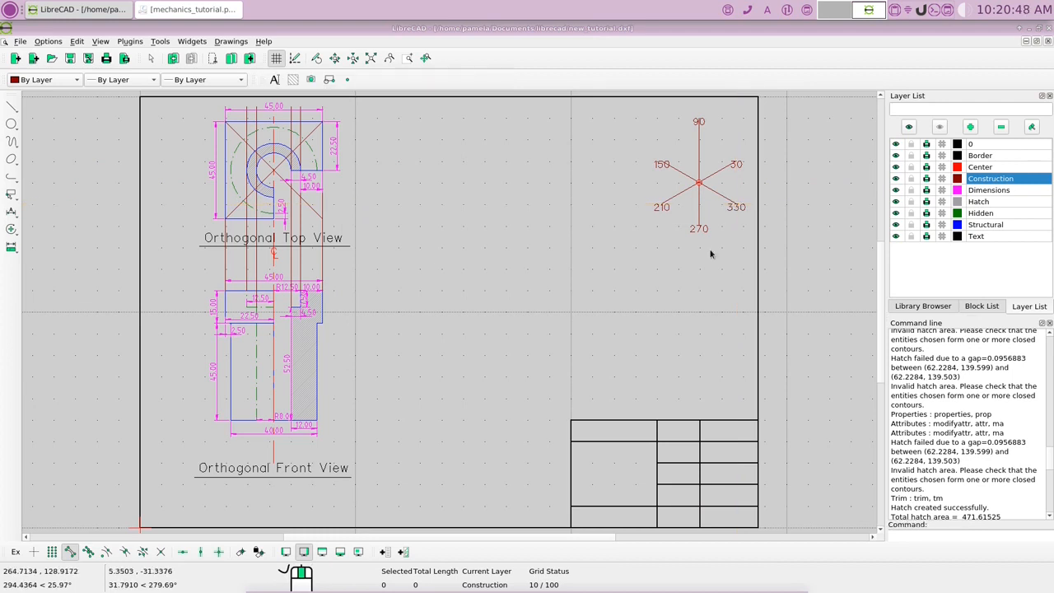
- Add the multiline text "Z" on the upper part of the vertical axis, using Snap on Entity instead of endpoint snapping
right_click(599, 192)
left_click(622, 194)
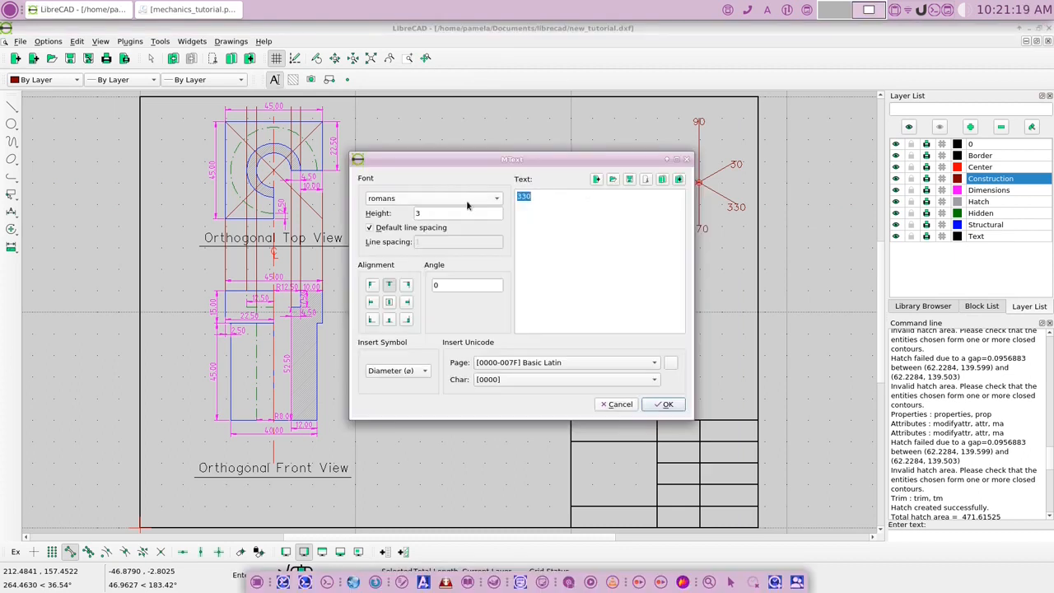
type("Z")
left_click(666, 403)
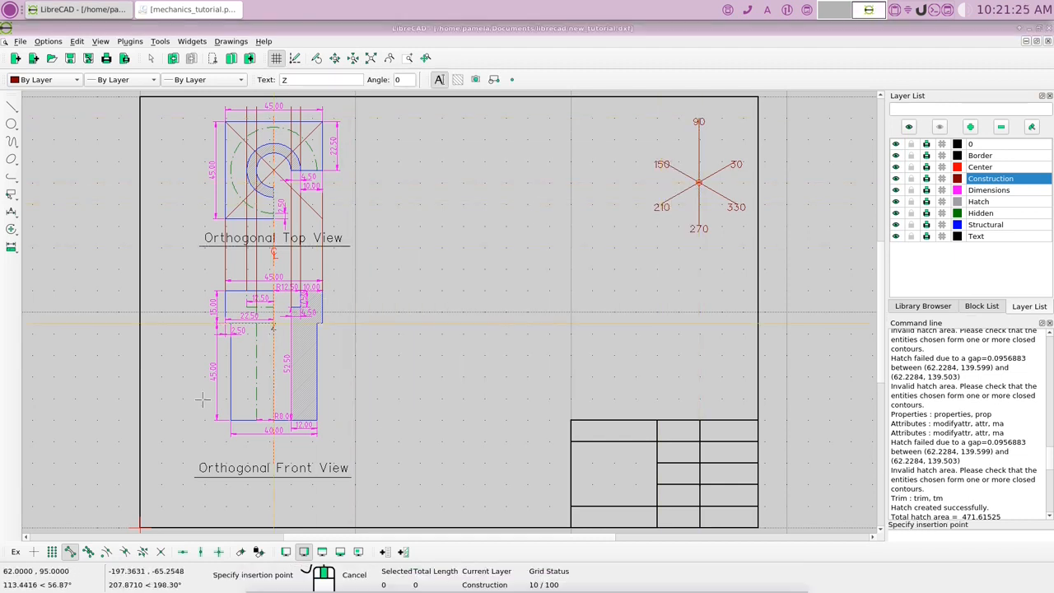
left_click(87, 552)
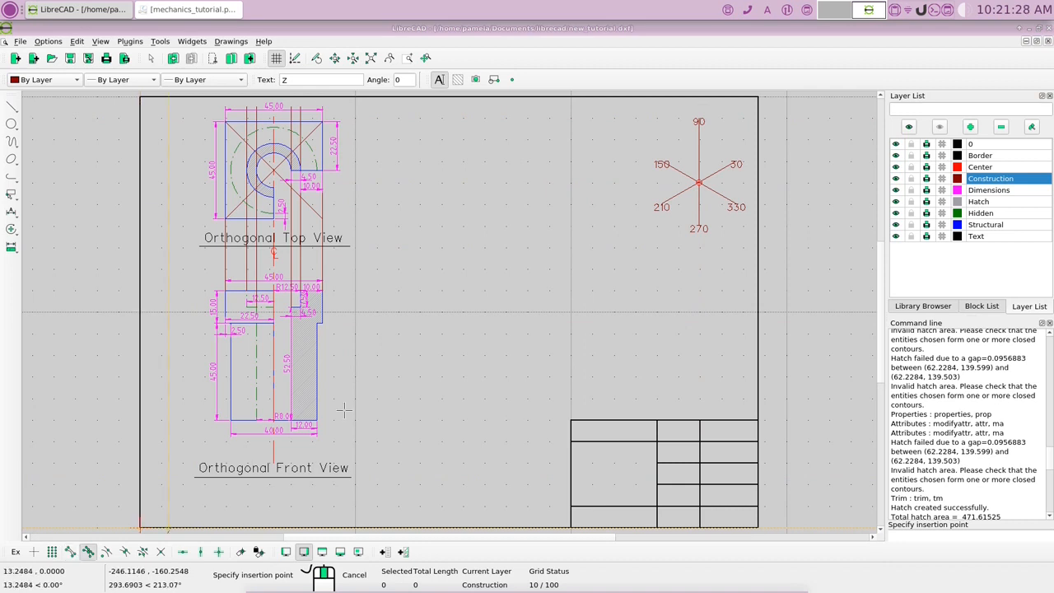
left_click(698, 147)
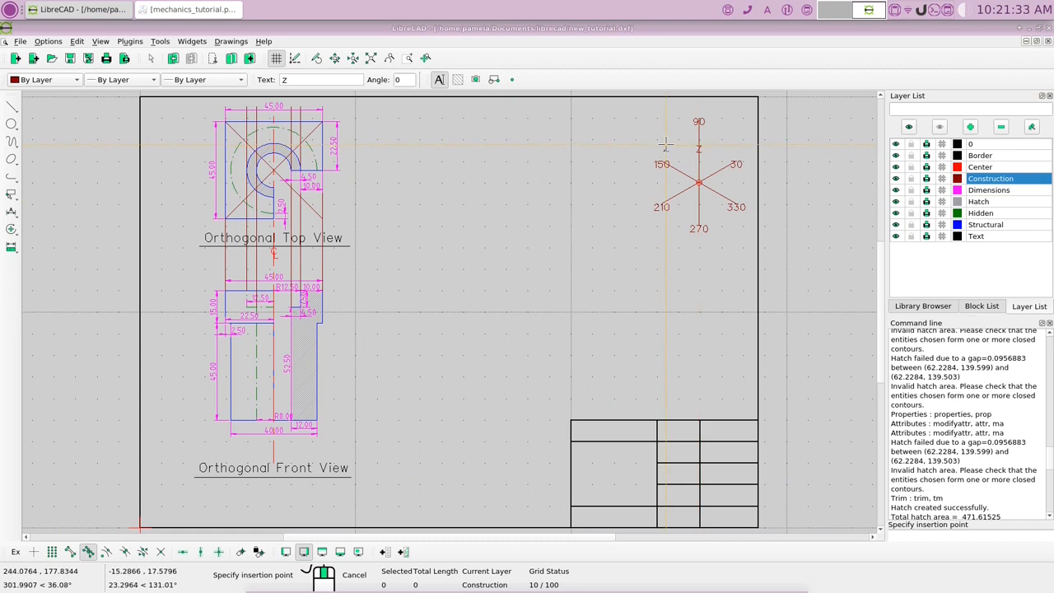
right_click(701, 164)
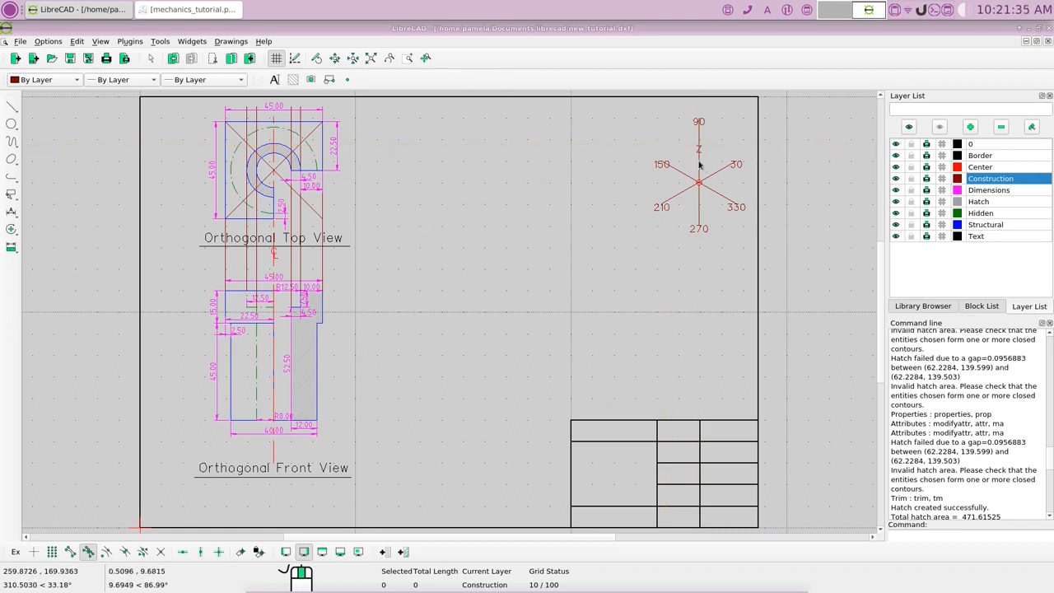
- Undo the Z label and place a new "Z" with a height of 4 on the vertical axis, just below the 90 label
left_click(76, 42)
left_click(86, 62)
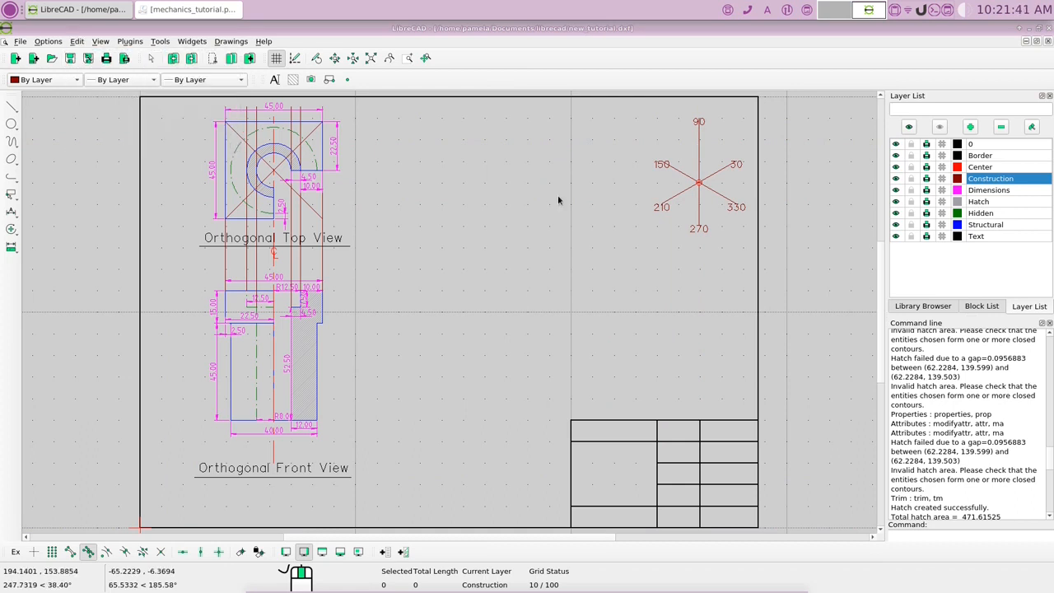
right_click(559, 200)
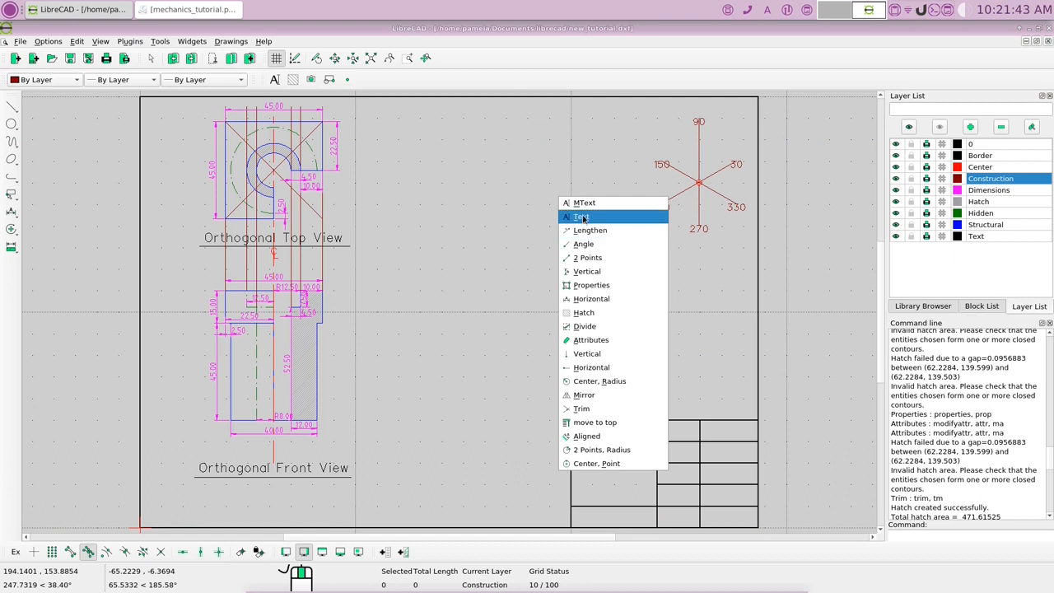
left_click(583, 217)
double_click(415, 212)
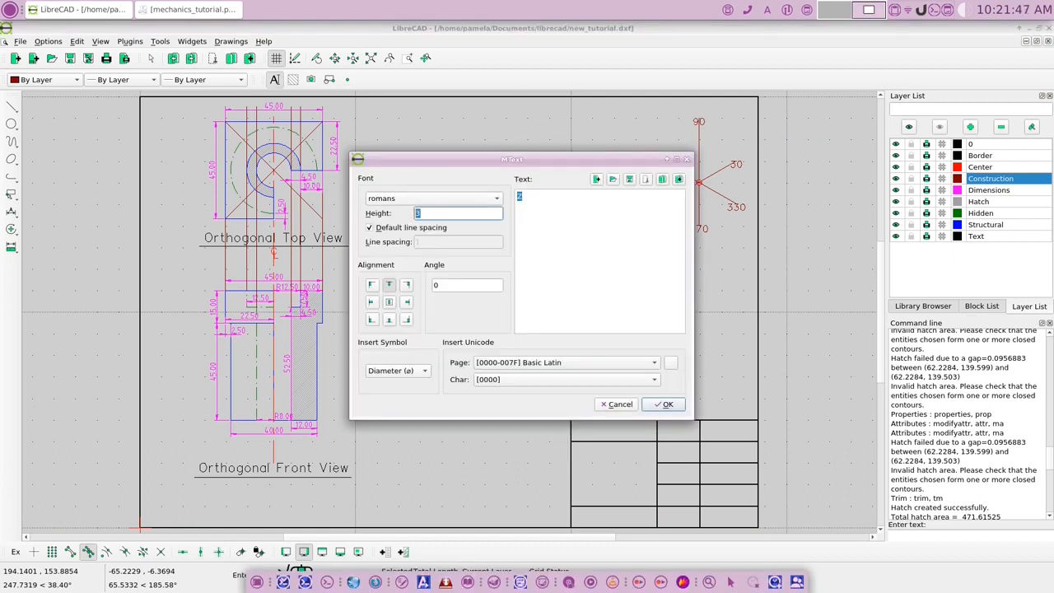
type("4")
left_click(662, 404)
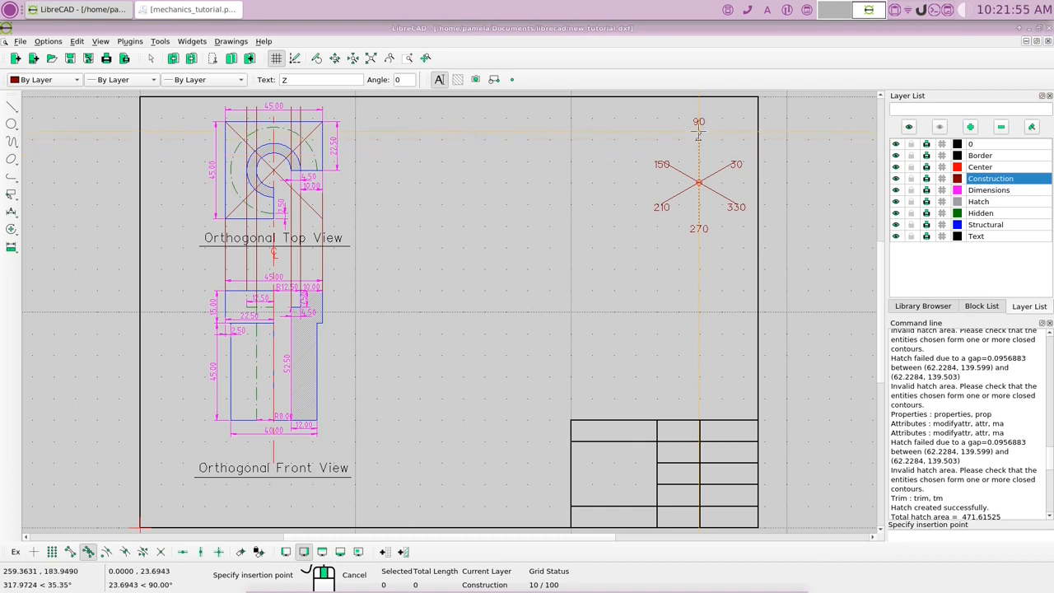
left_click(698, 135)
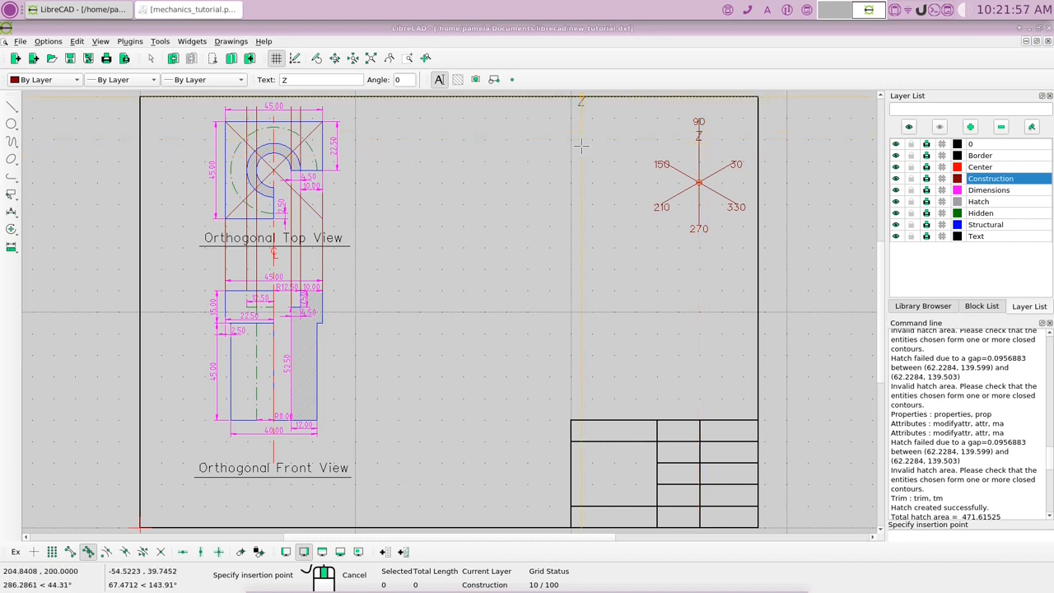
right_click(561, 172)
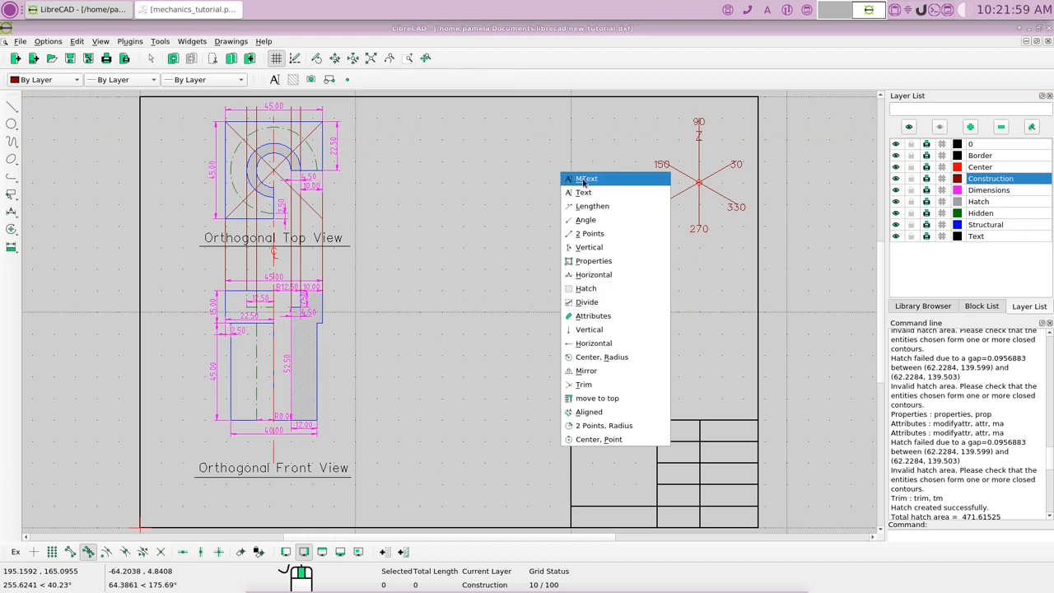
- Add the multiline text label "X" beside the 210° axis of the isometric axes diagram
key("Escape")
type("X")
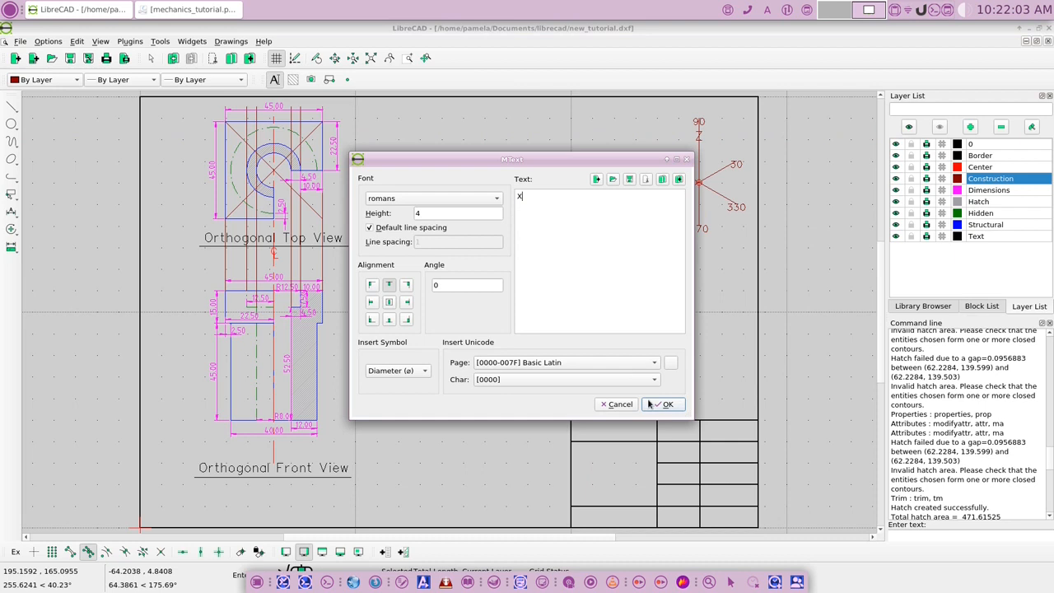
left_click(663, 404)
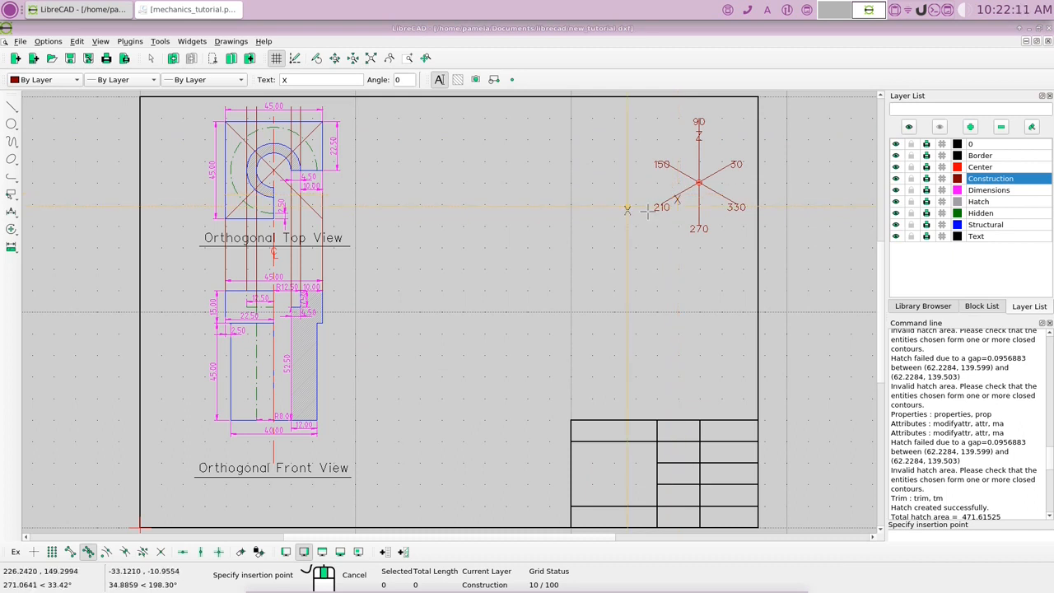
right_click(599, 190)
- Add the multiline text label "Y" beside the 330° axis of the isometric axes diagram
right_click(600, 192)
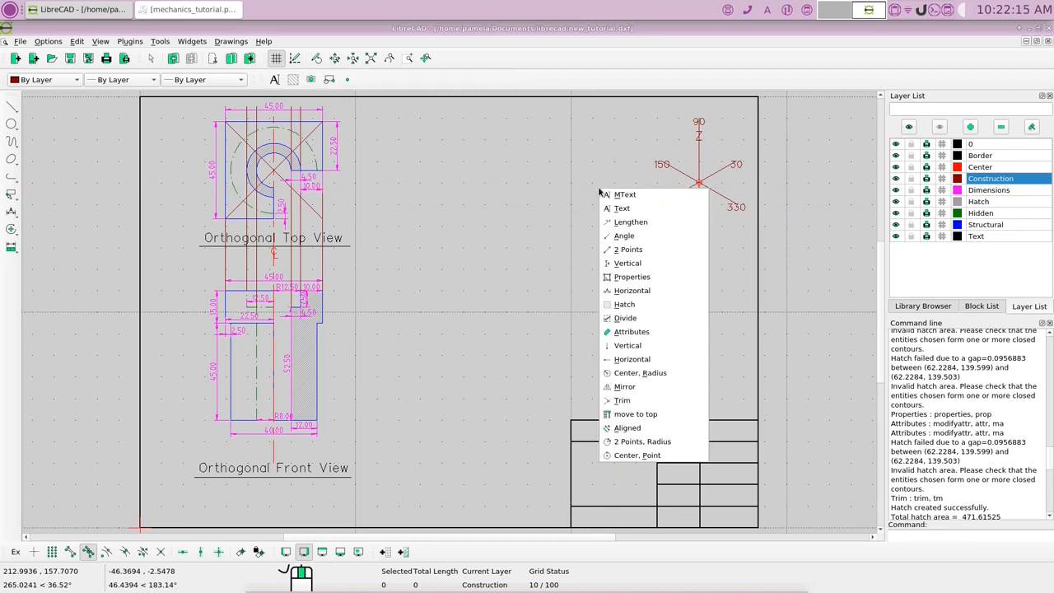
left_click(618, 194)
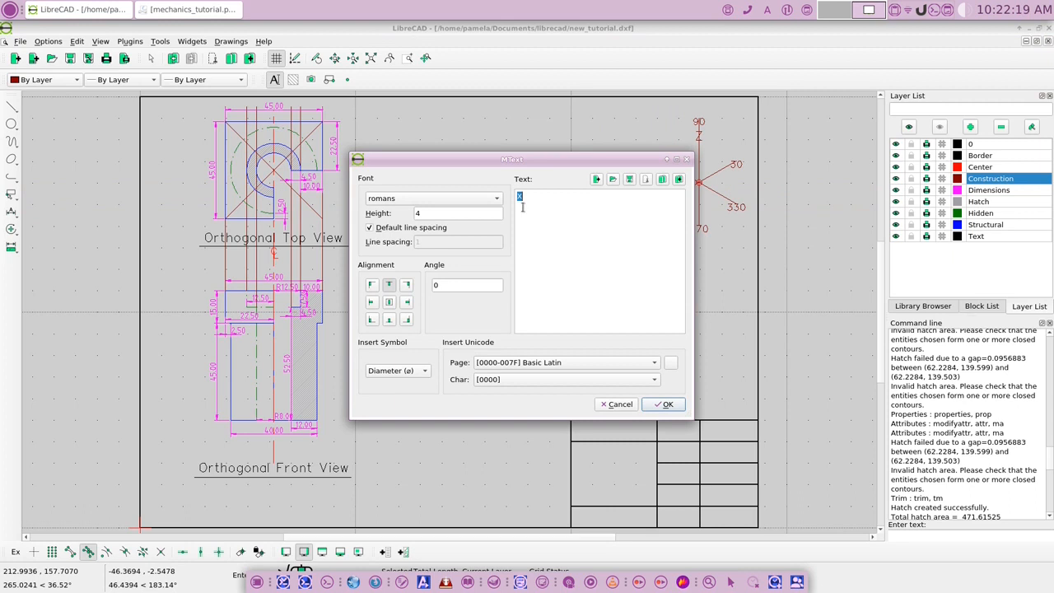
type("Y")
left_click(658, 405)
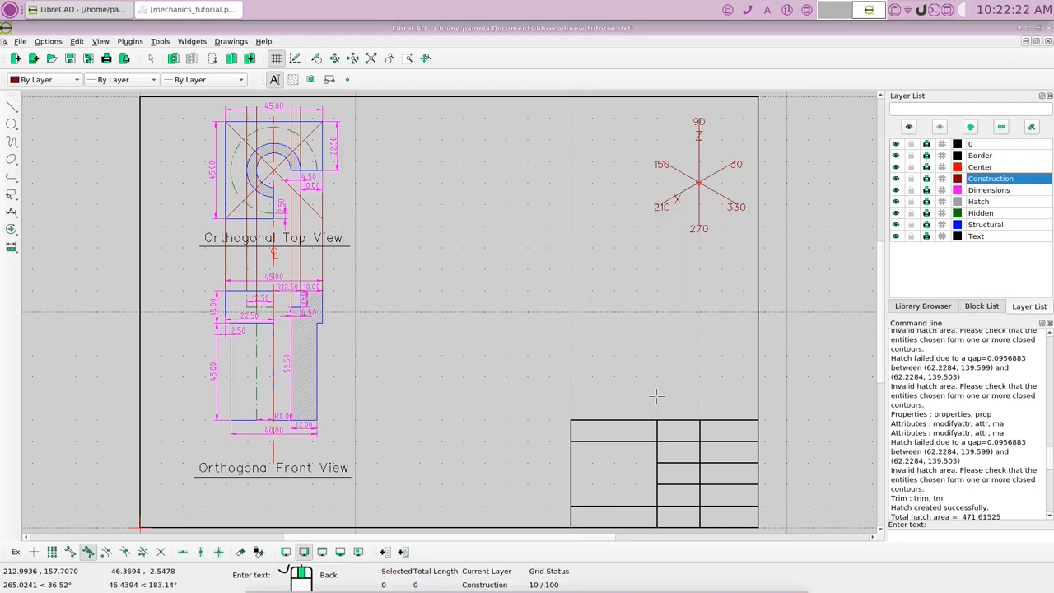
left_click(725, 196)
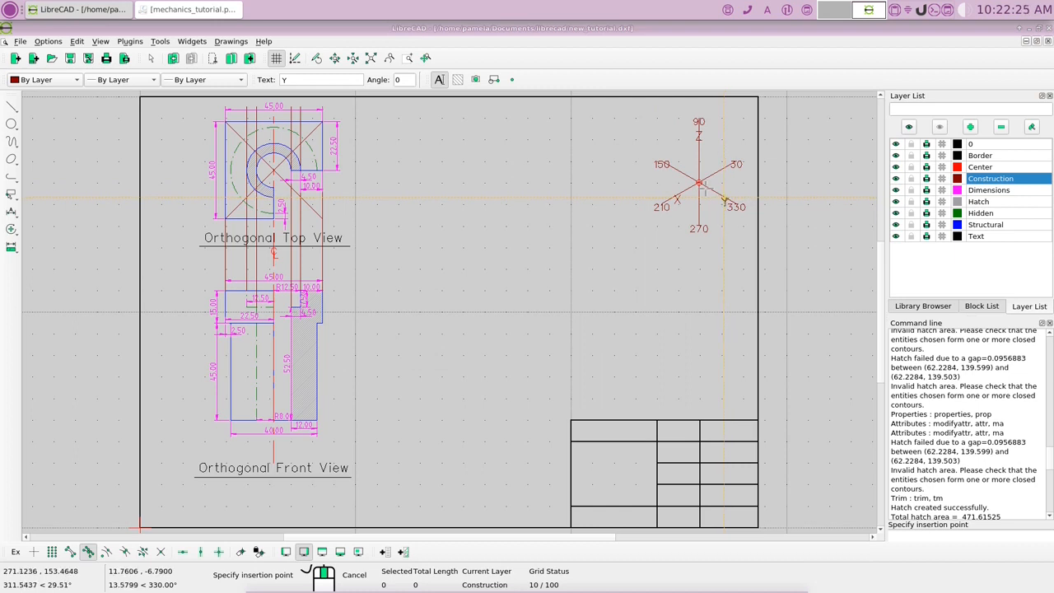
right_click(558, 161)
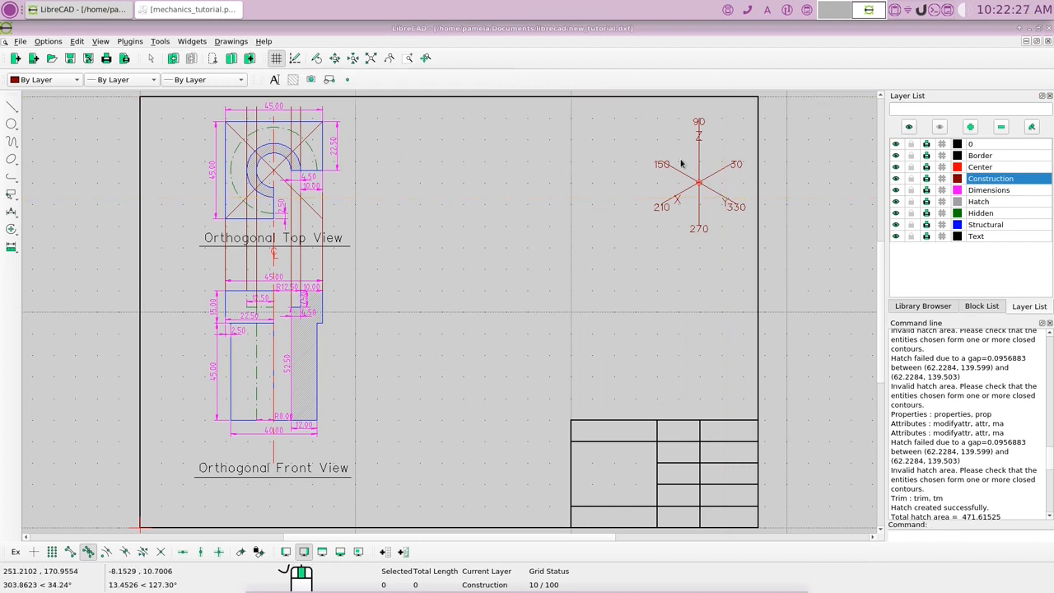
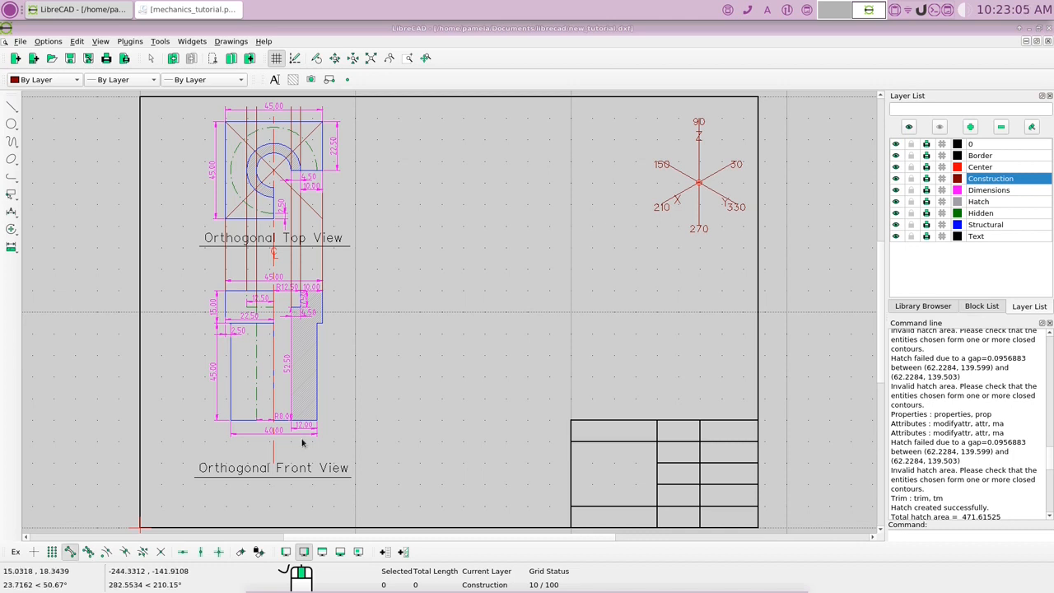
- Draw a horizontal construction line about 113 units long, rightward from the front view's lower-right corner
right_click(416, 370)
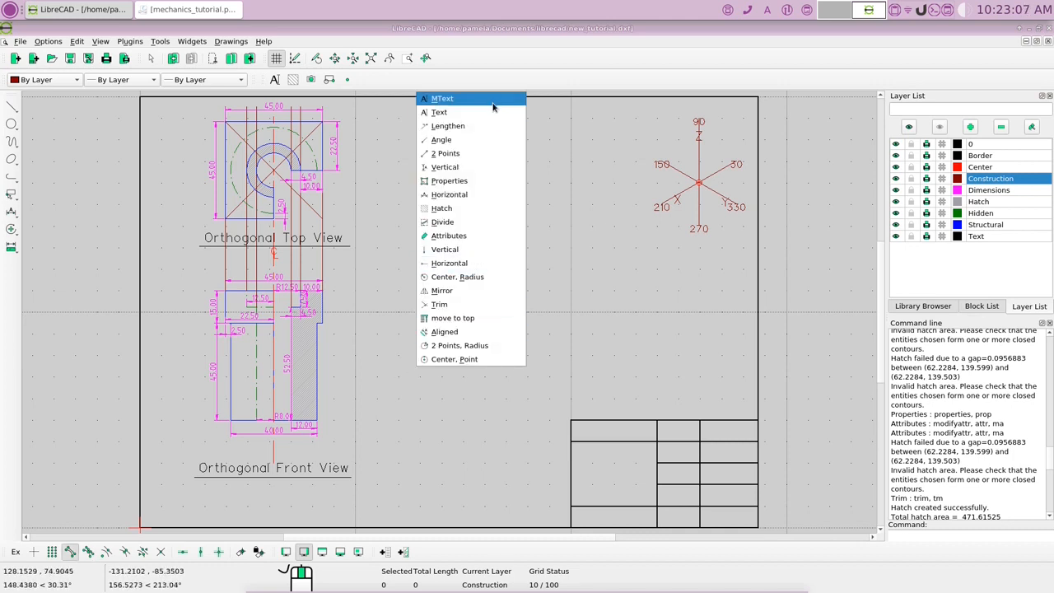
left_click(474, 155)
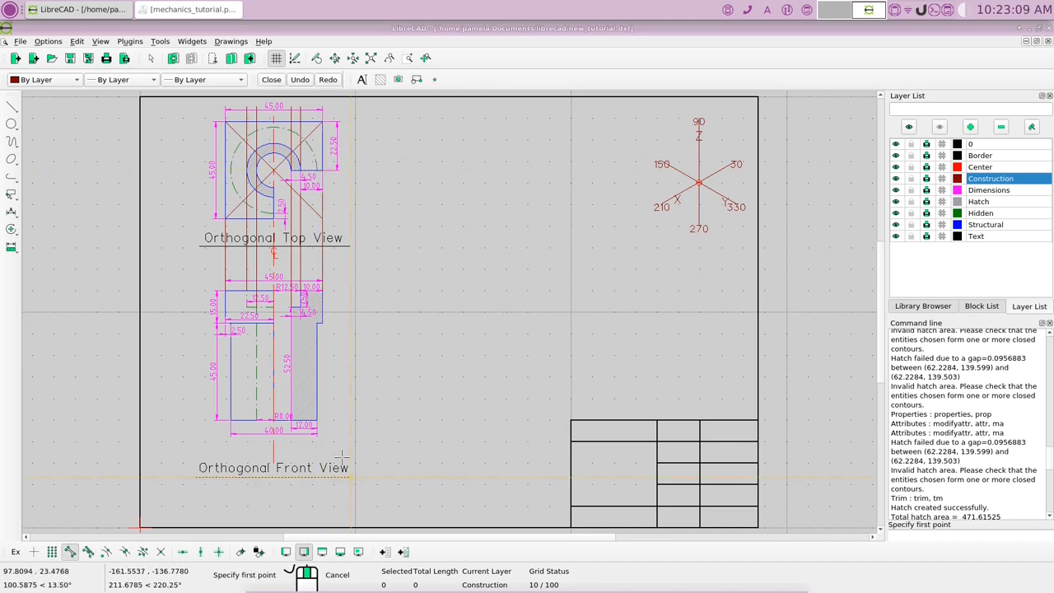
left_click(317, 423)
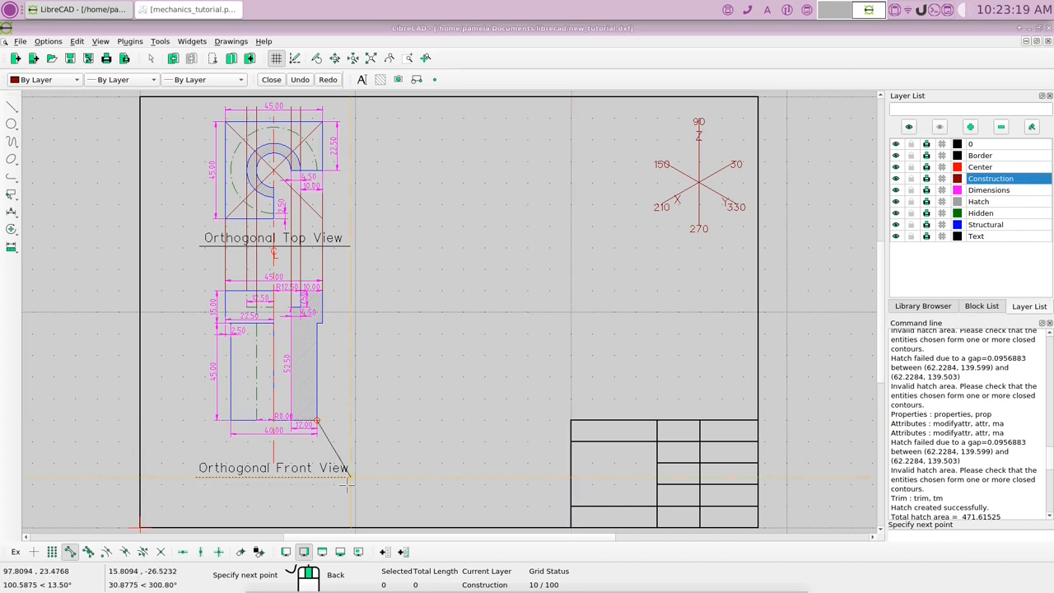
left_click(183, 553)
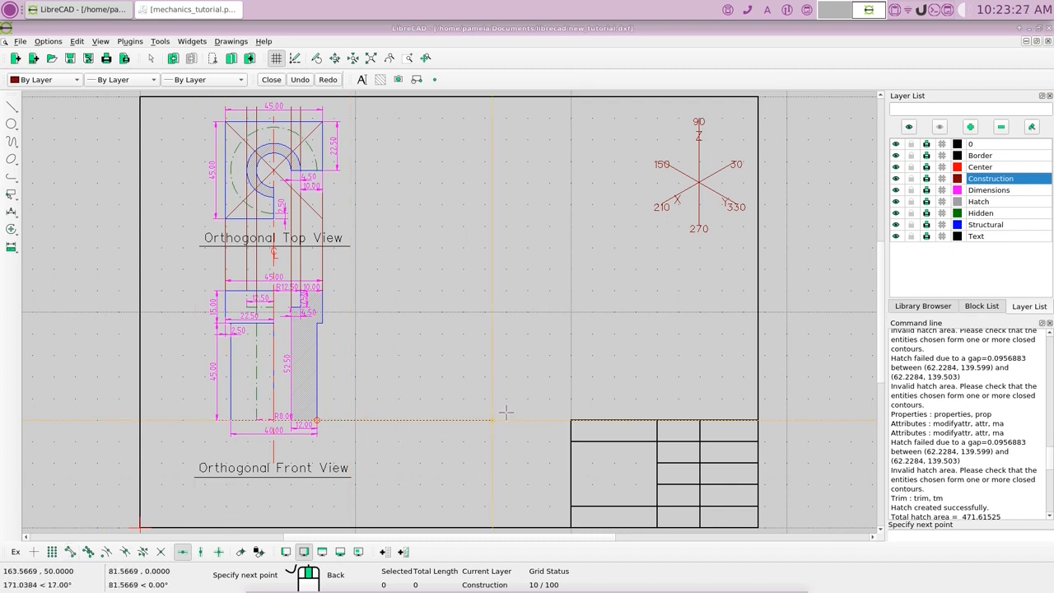
left_click(560, 420)
right_click(367, 428)
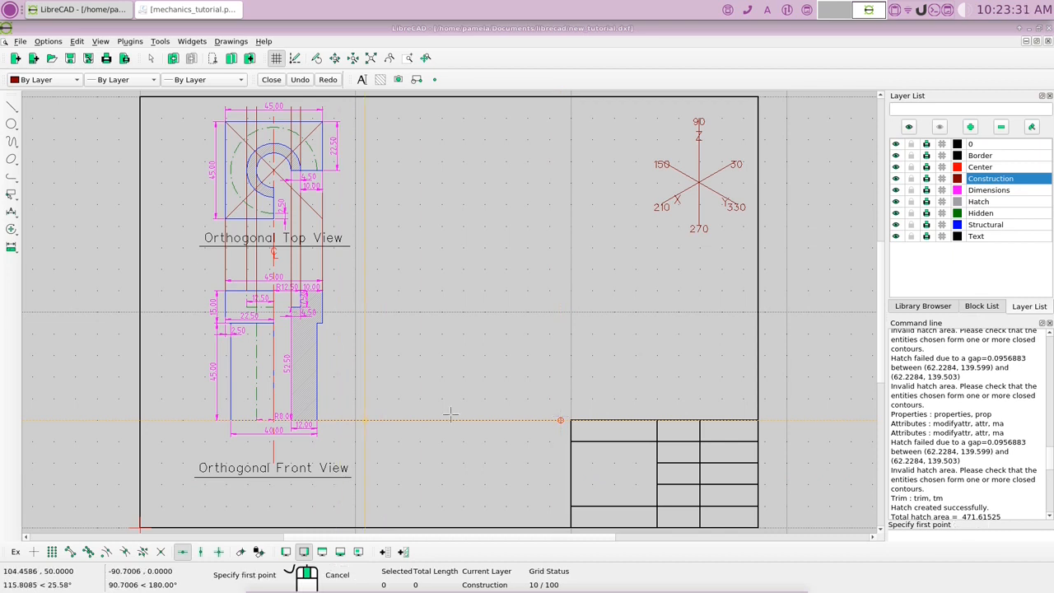
right_click(476, 410)
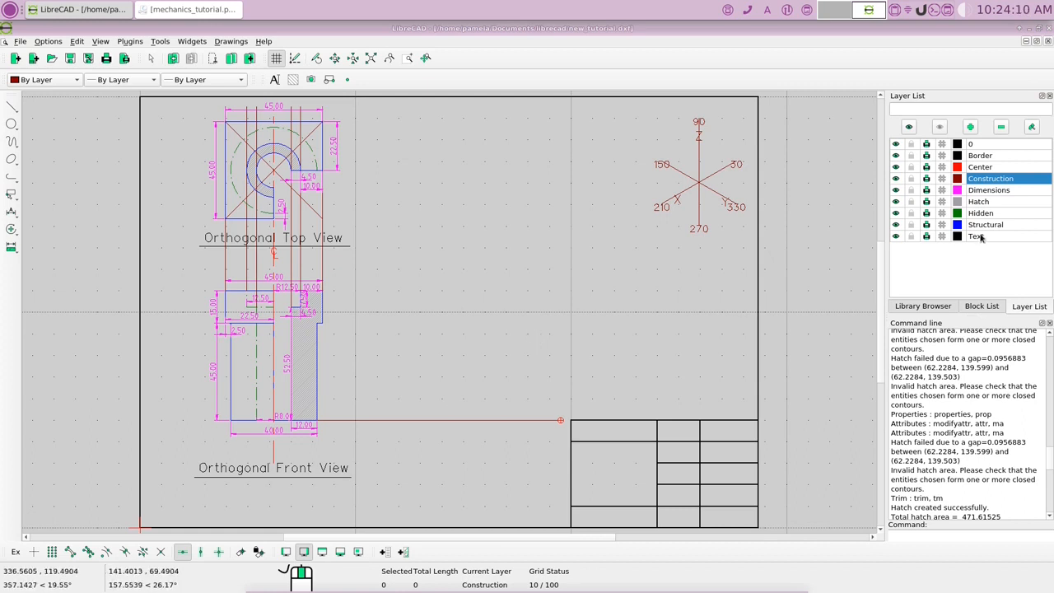
- On the Structural layer, draw a 12-unit line at 150° with snap point Start, freely placed near the right end of the horizontal construction line
left_click(1011, 227)
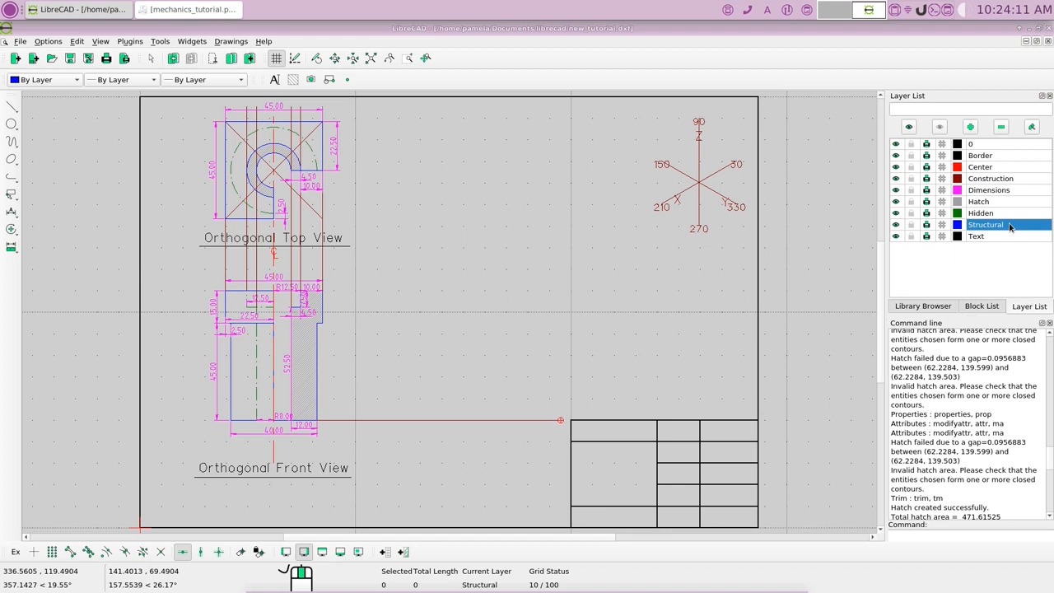
left_click(183, 552)
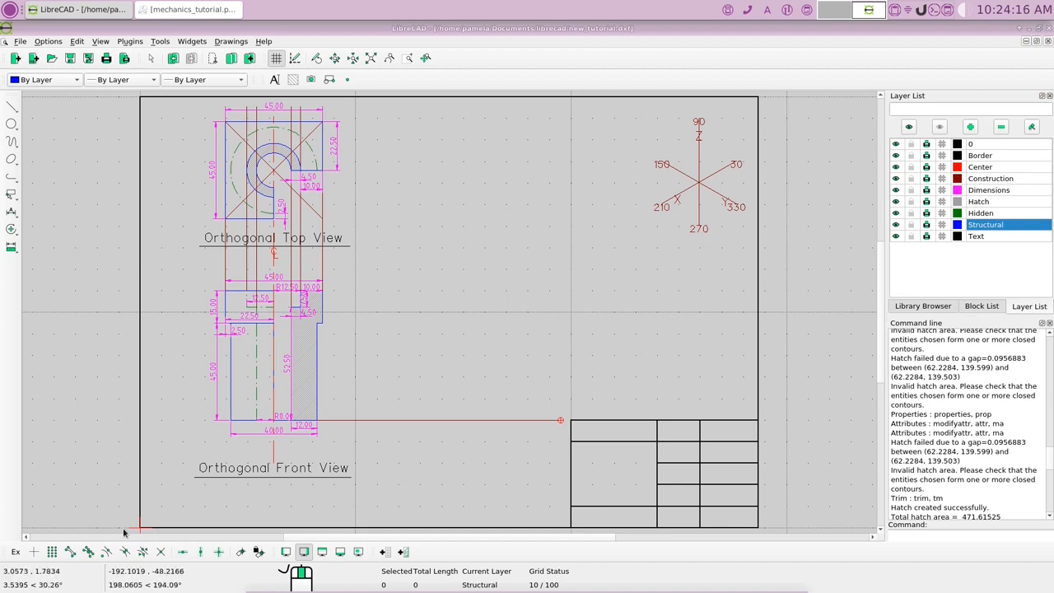
left_click(35, 552)
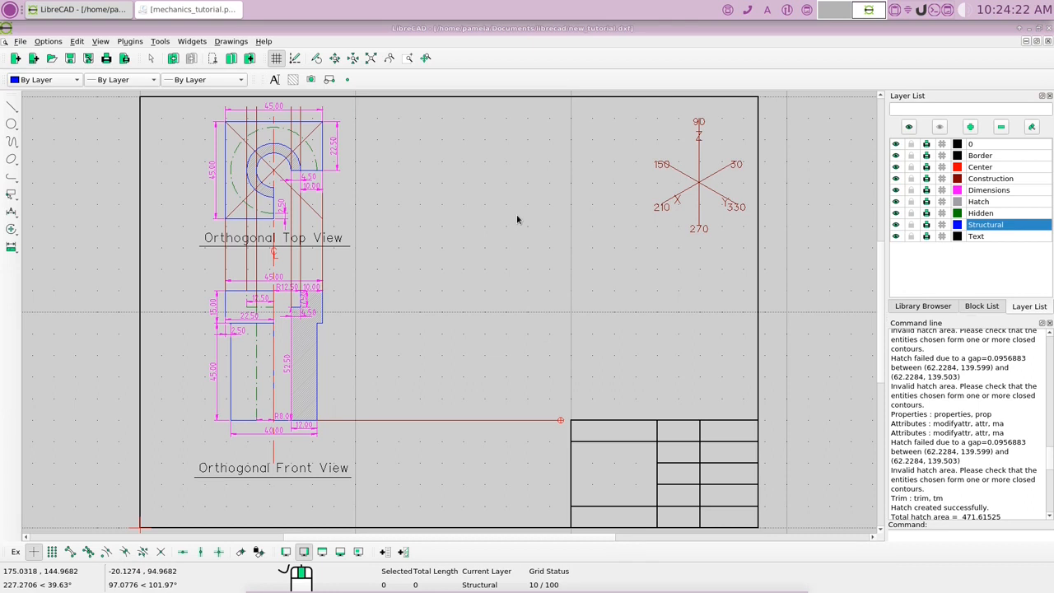
left_click(10, 105)
left_click(40, 118)
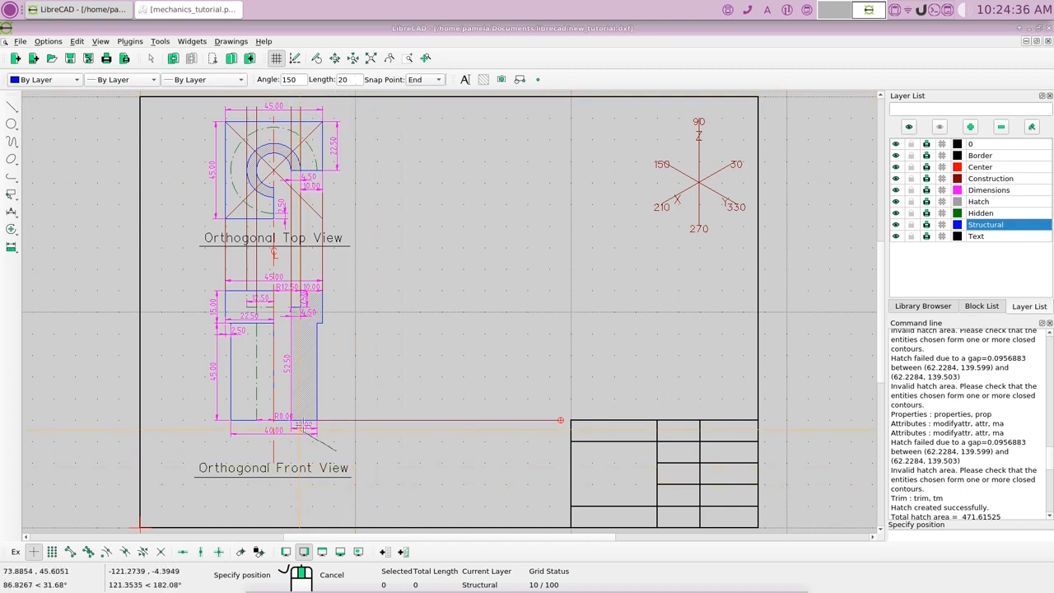
double_click(349, 79)
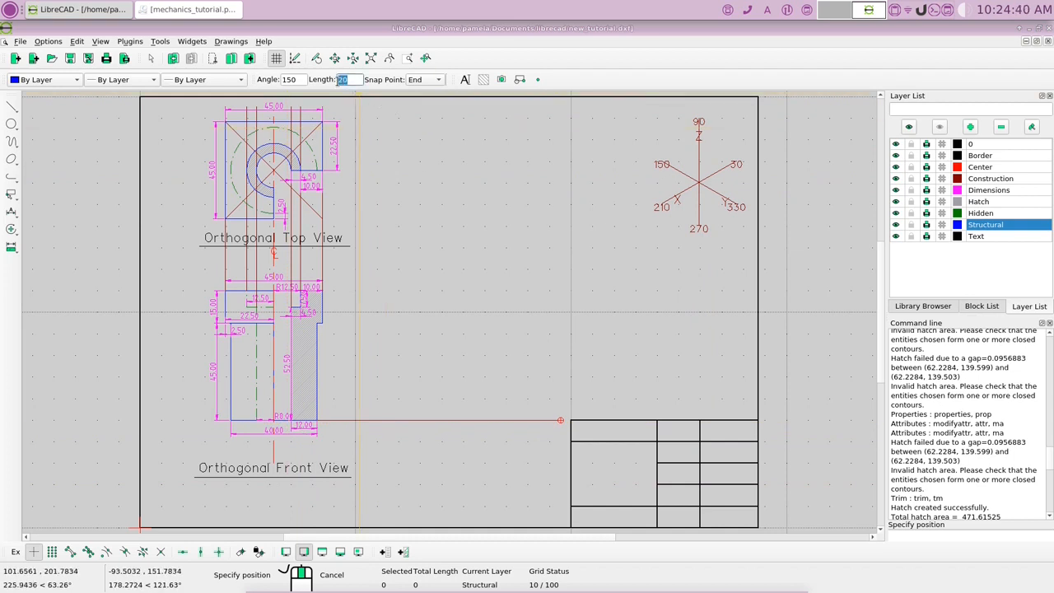
type("12")
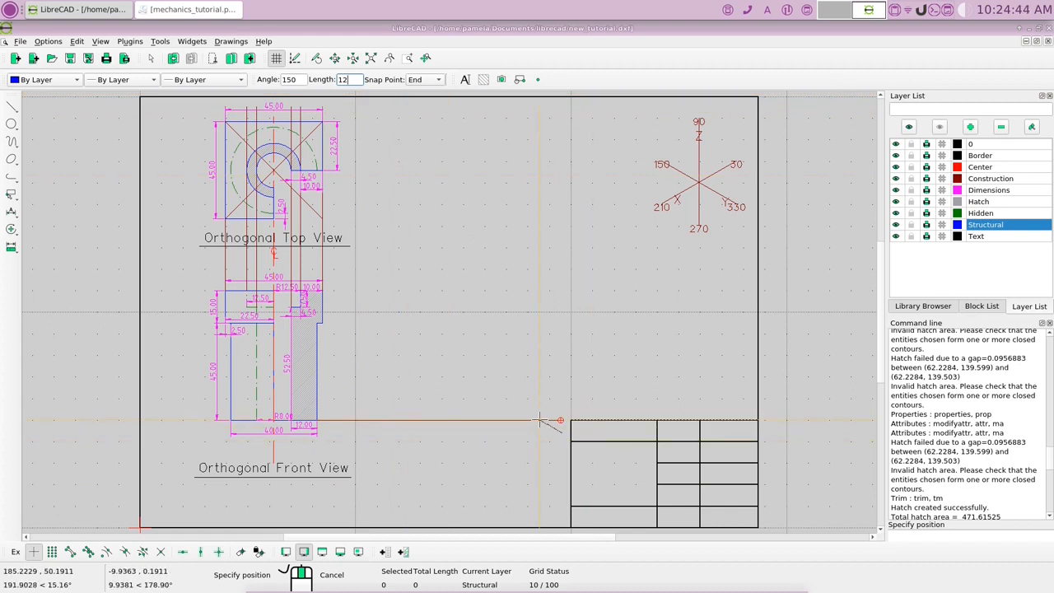
left_click(437, 81)
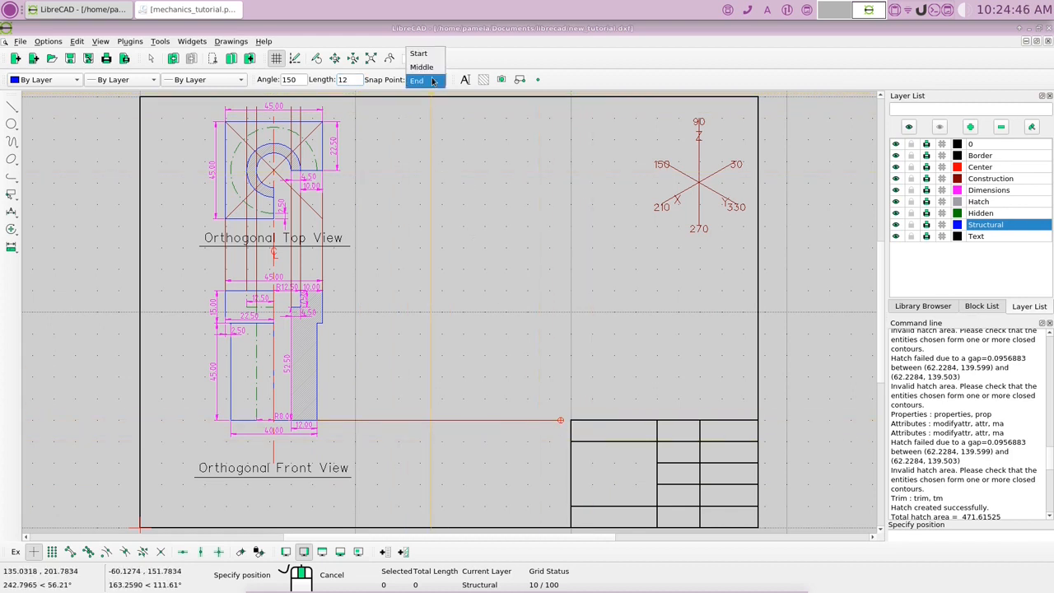
left_click(419, 53)
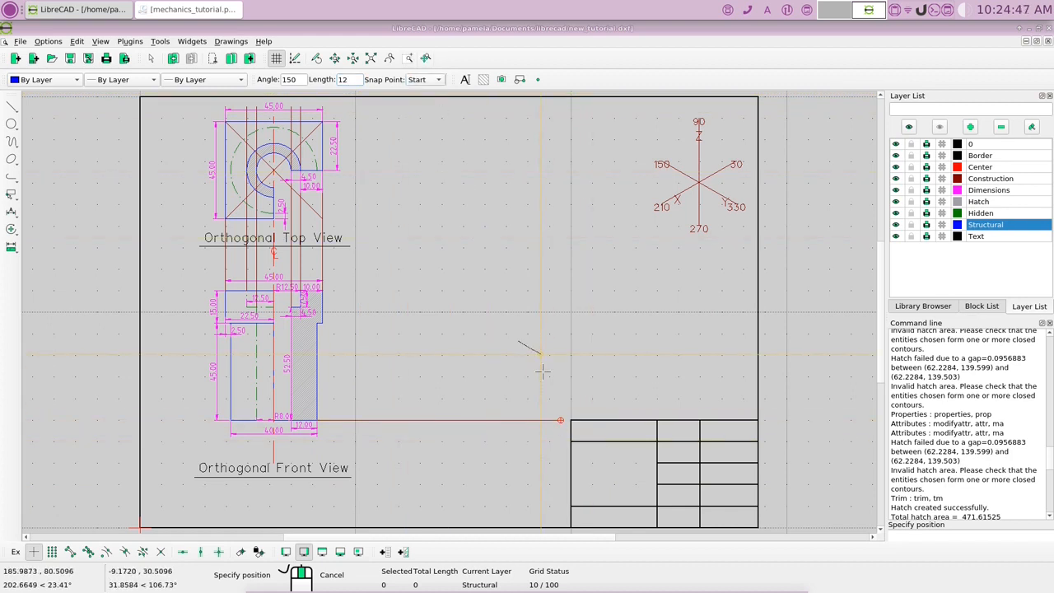
left_click(528, 420)
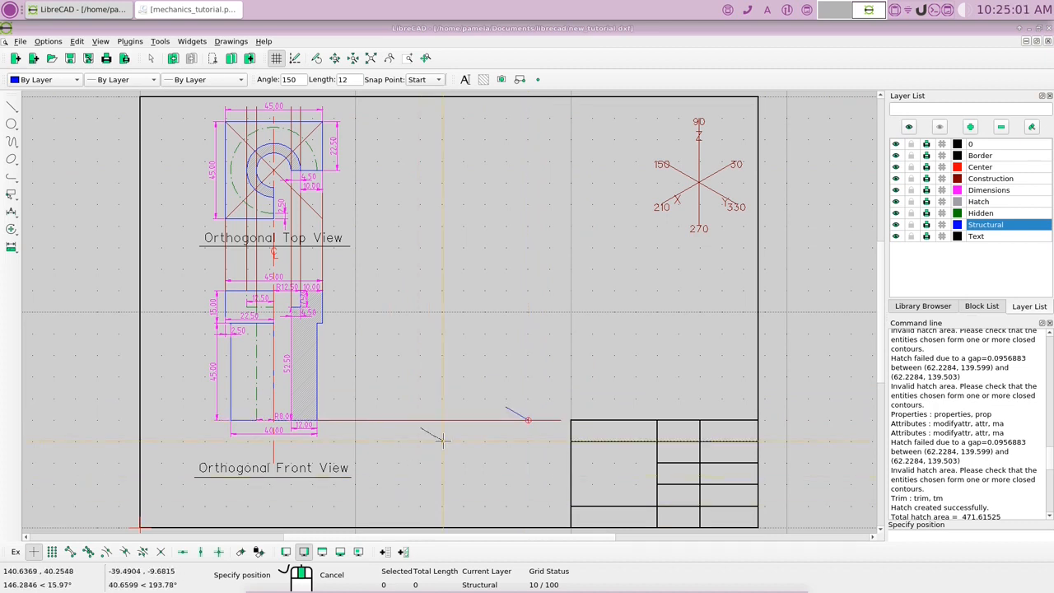
right_click(436, 431)
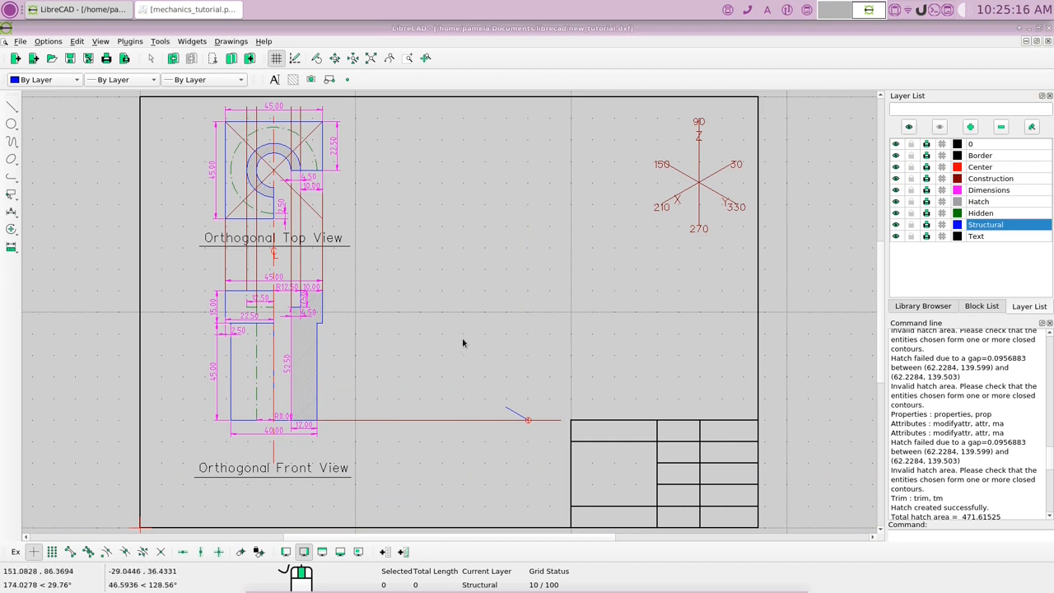
- Draw a vertical line 52.5 units long upward from the upper endpoint of the 12-unit angled line
left_click(14, 113)
left_click(50, 146)
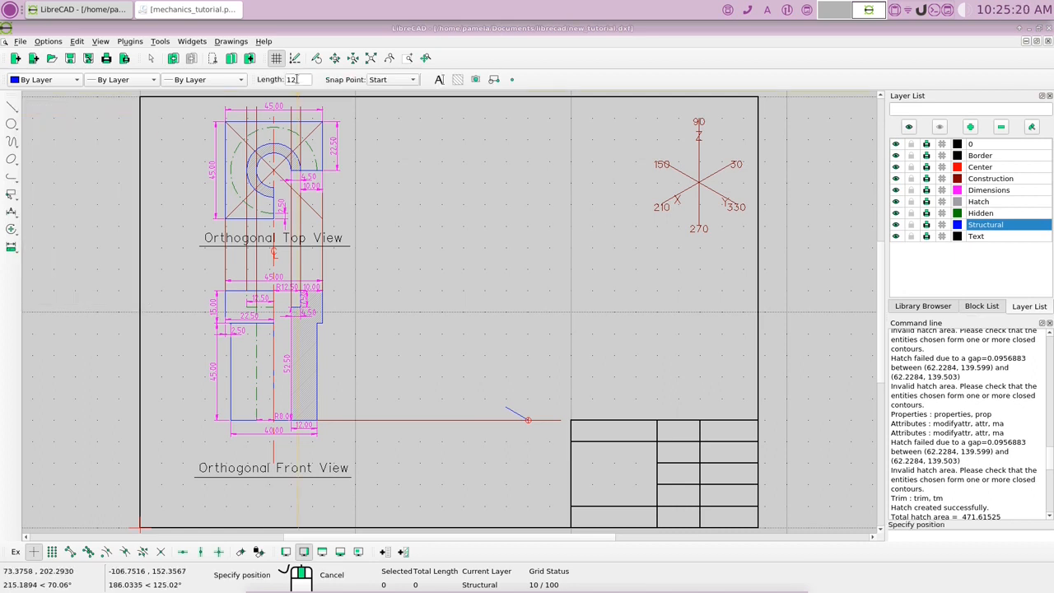
double_click(293, 79)
type("52.5")
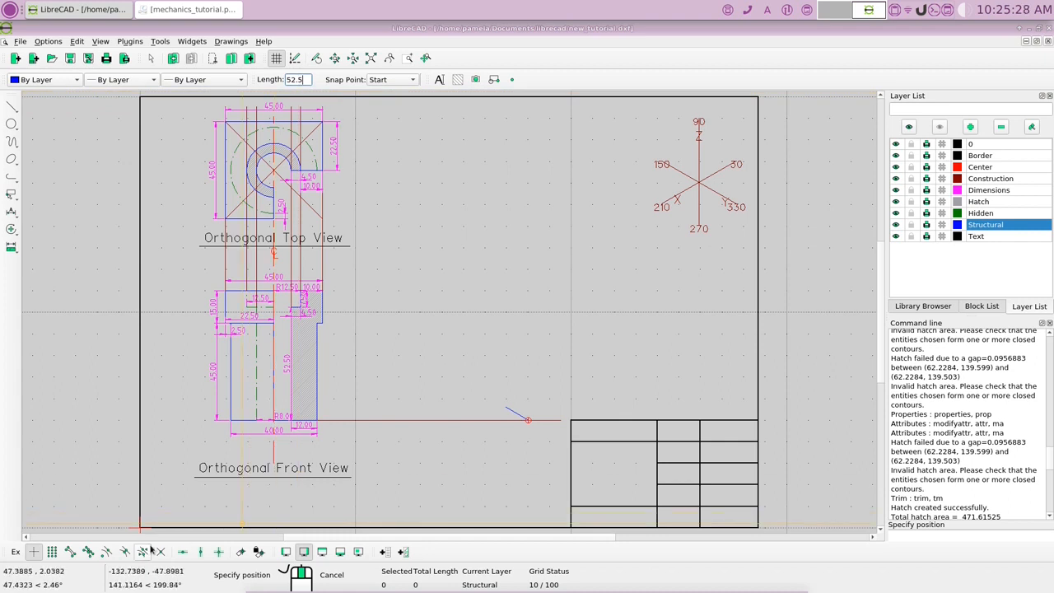
left_click(70, 551)
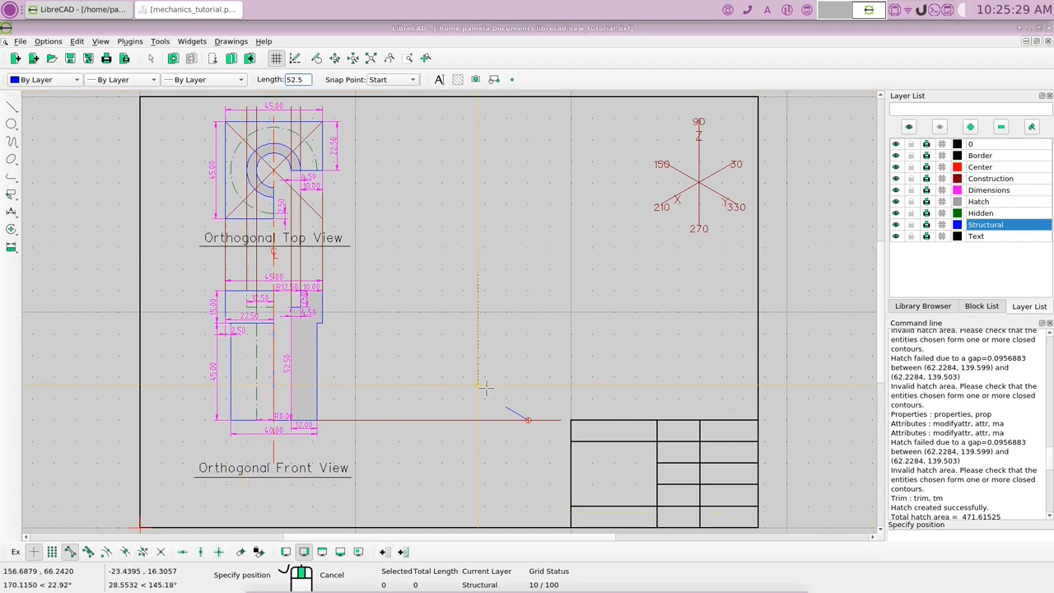
left_click(508, 407)
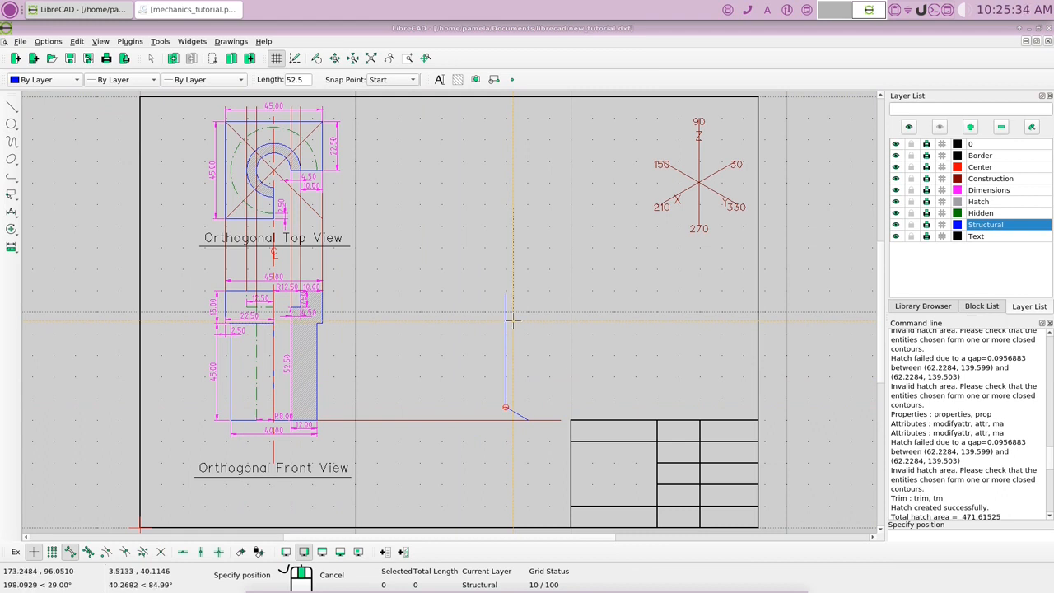
right_click(513, 320)
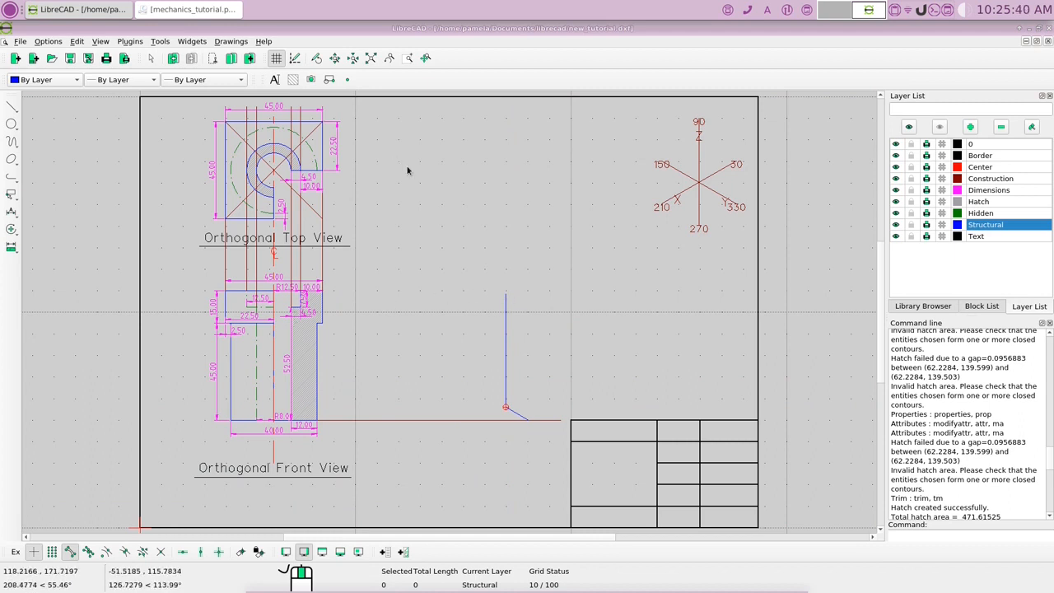
- Draw a 4.5-unit line at 150° with snap point End, attached to the top endpoint of the vertical line
right_click(465, 224)
left_click(487, 239)
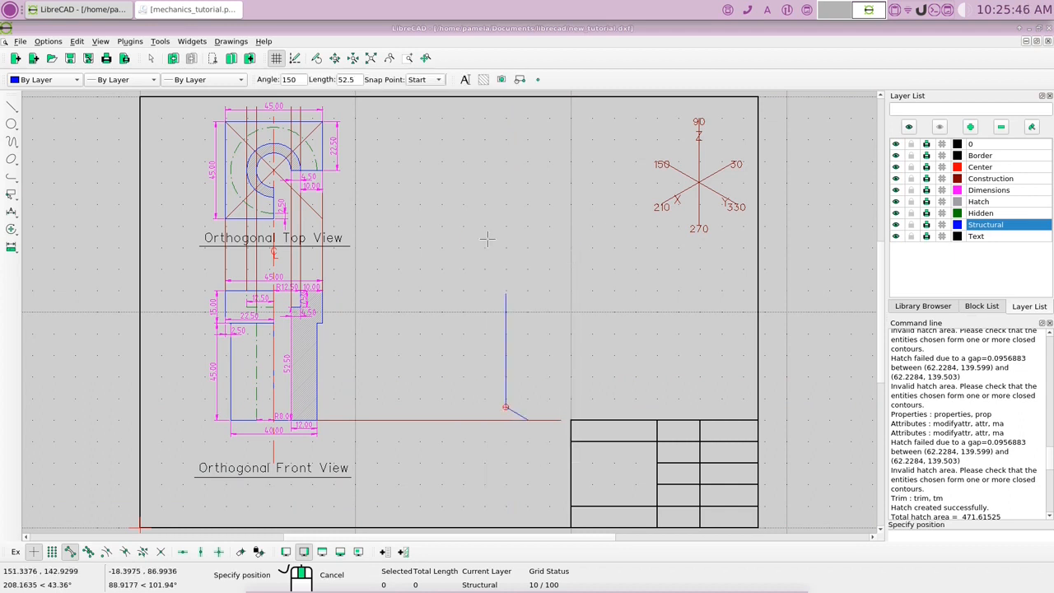
double_click(344, 79)
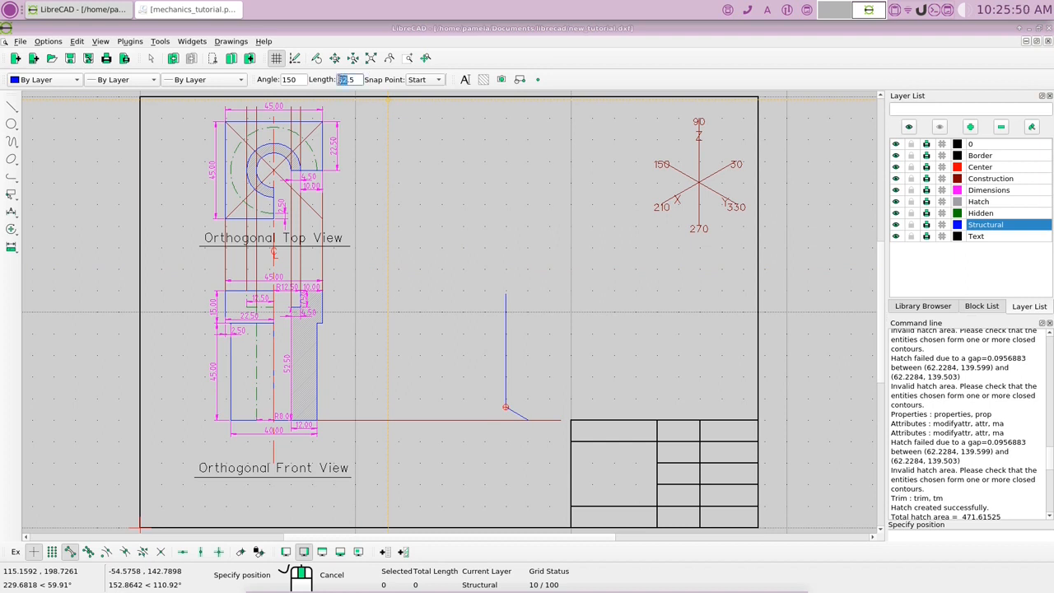
type("4")
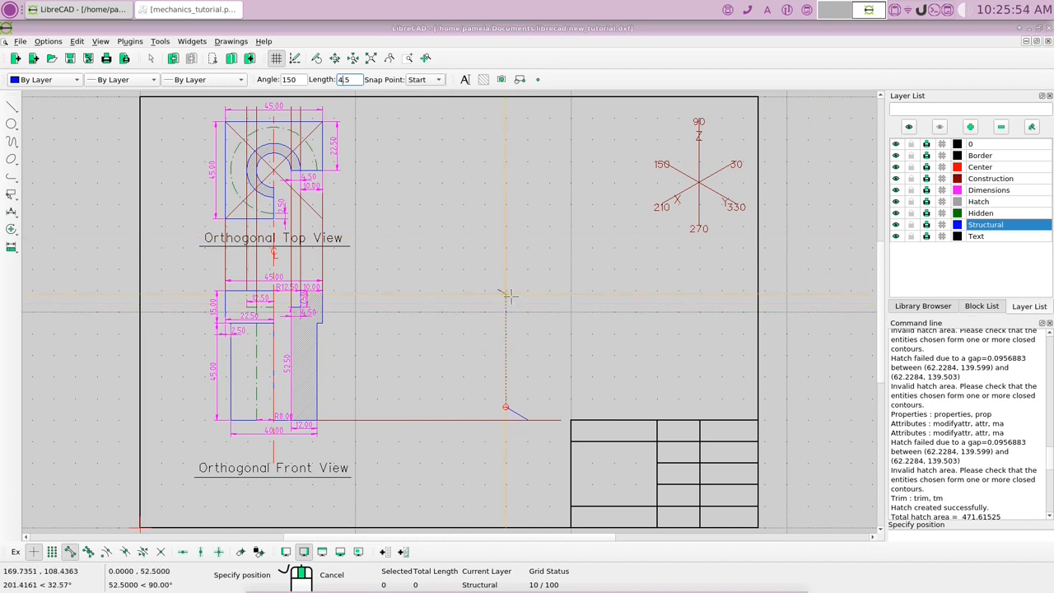
left_click(440, 83)
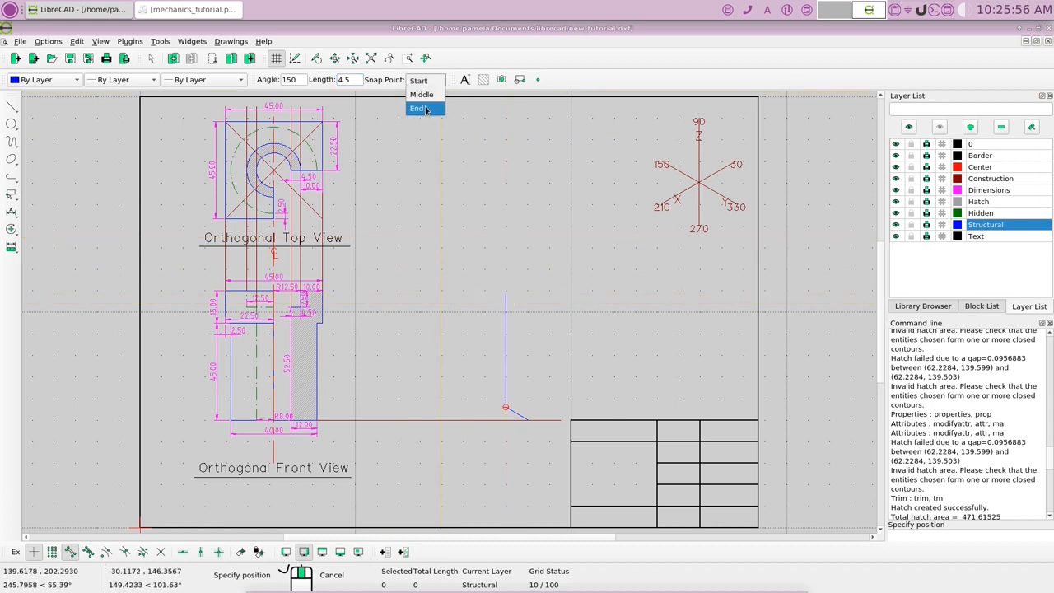
left_click(425, 110)
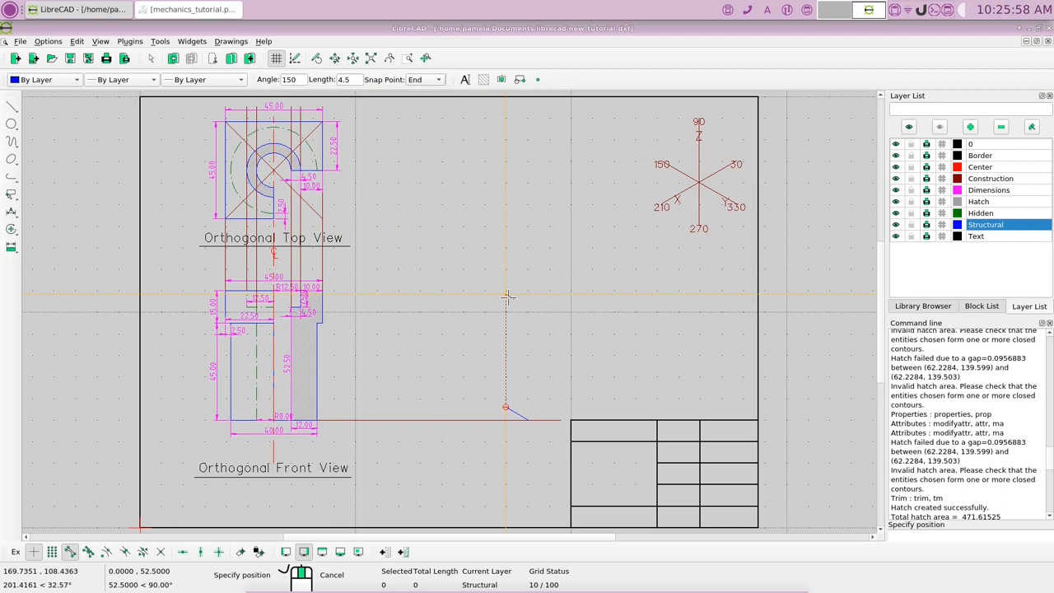
left_click(507, 296)
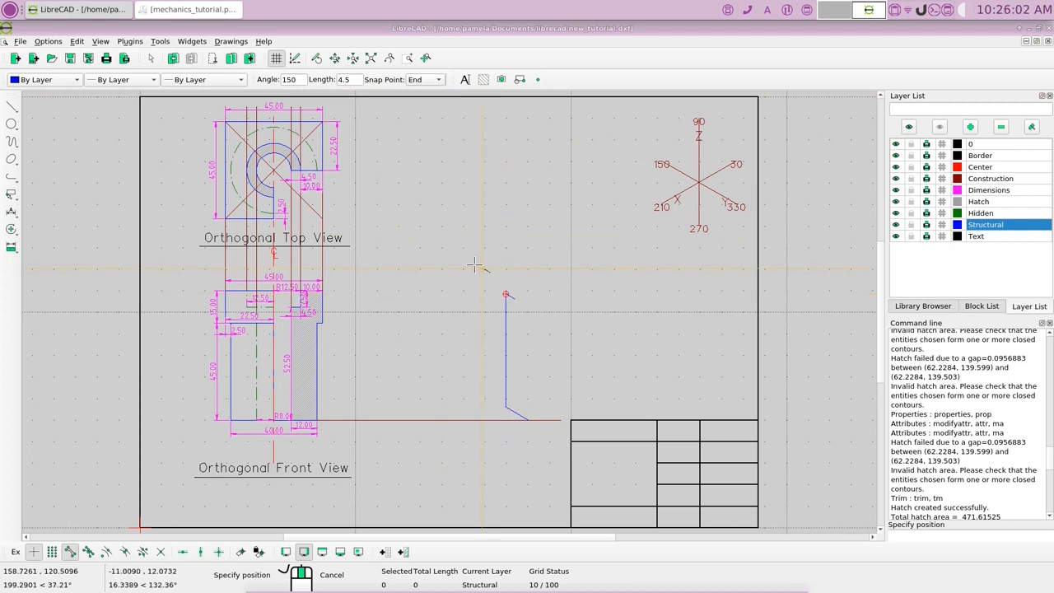
- Draw a vertical line 7.5 units long with snap point Start, upward from the lower-right endpoint of the 4.5-unit angled line
right_click(469, 262)
right_click(470, 264)
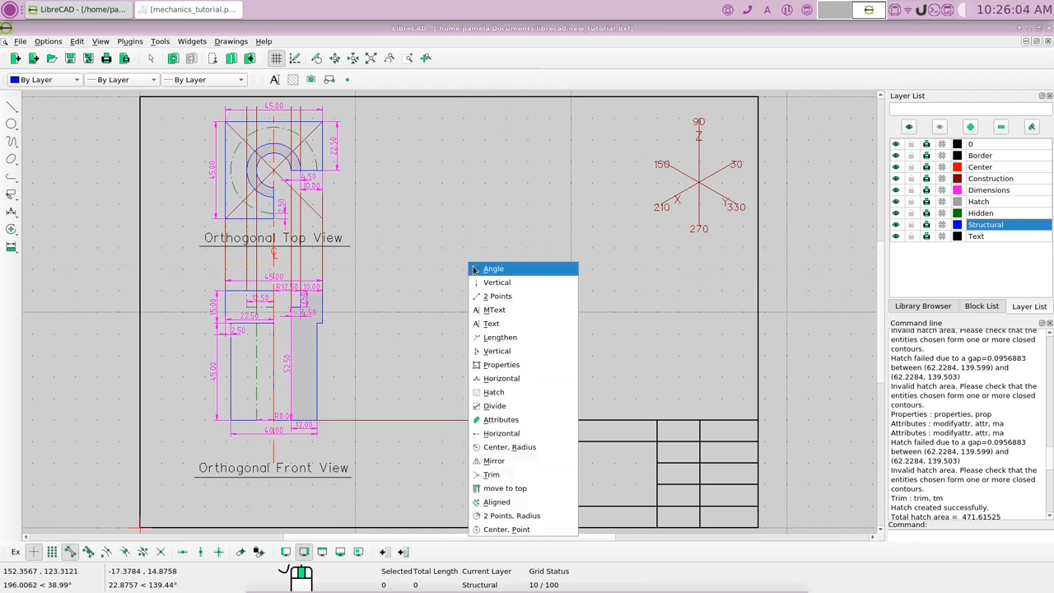
left_click(476, 269)
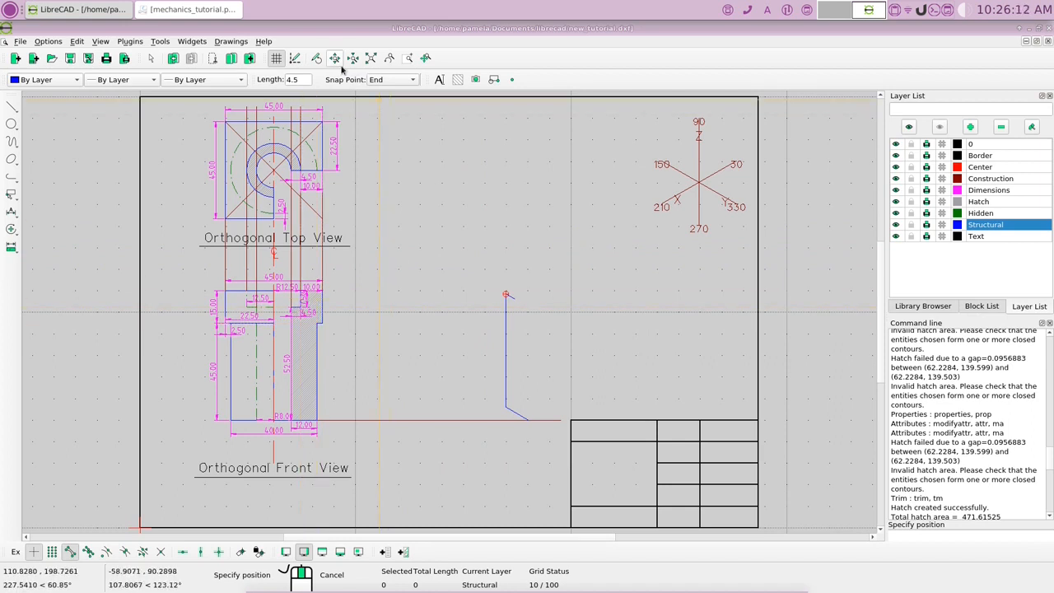
double_click(290, 80)
type("7")
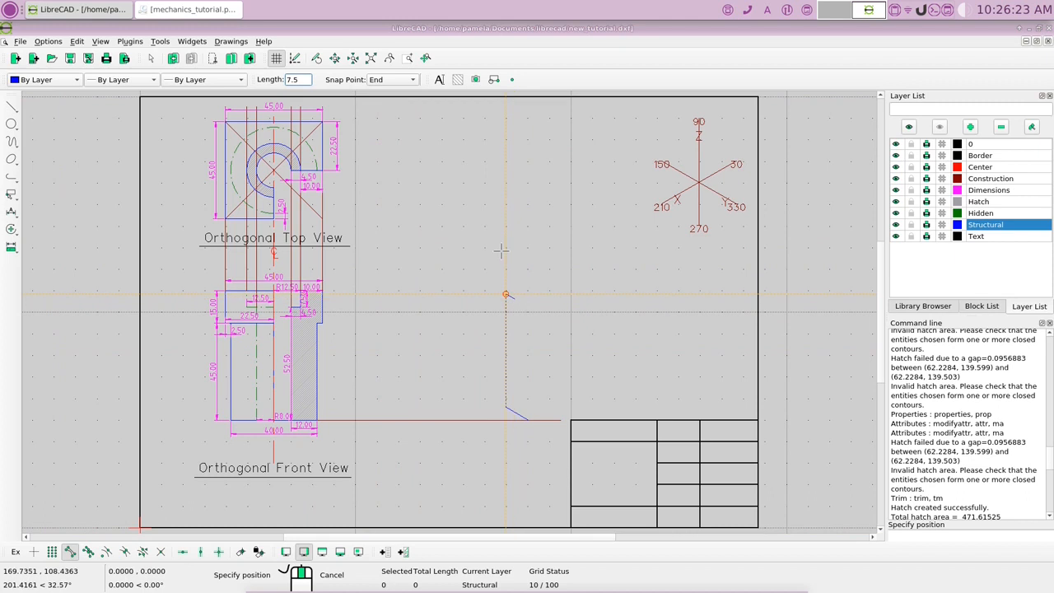
left_click(413, 78)
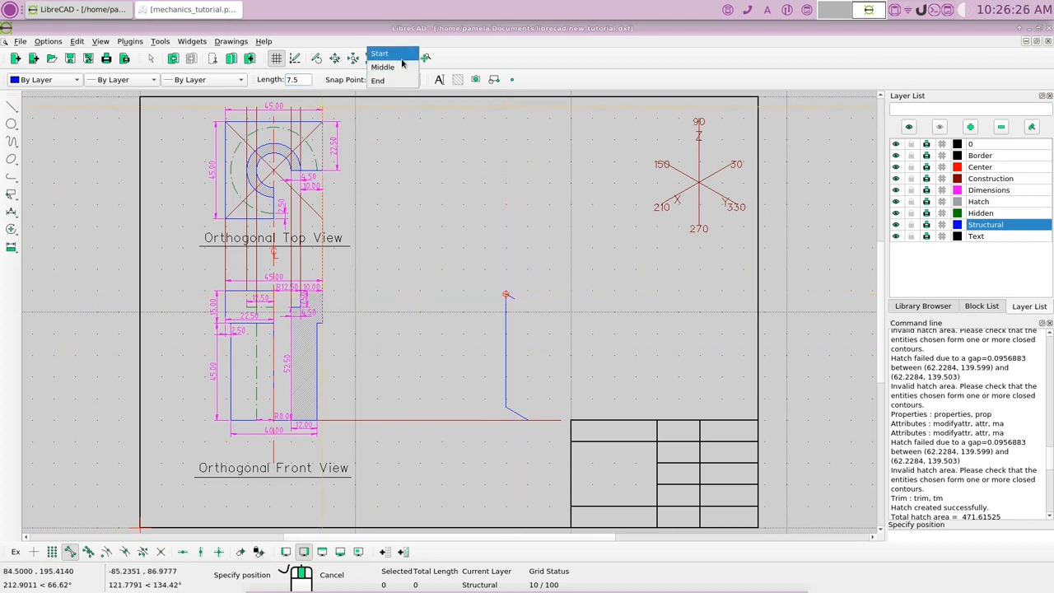
left_click(402, 58)
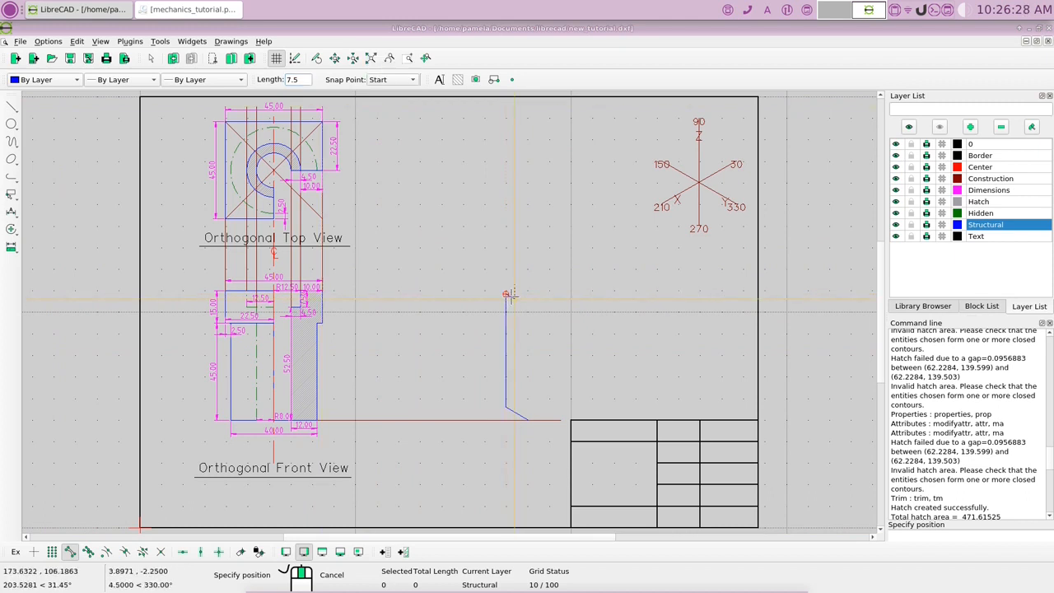
left_click(510, 296)
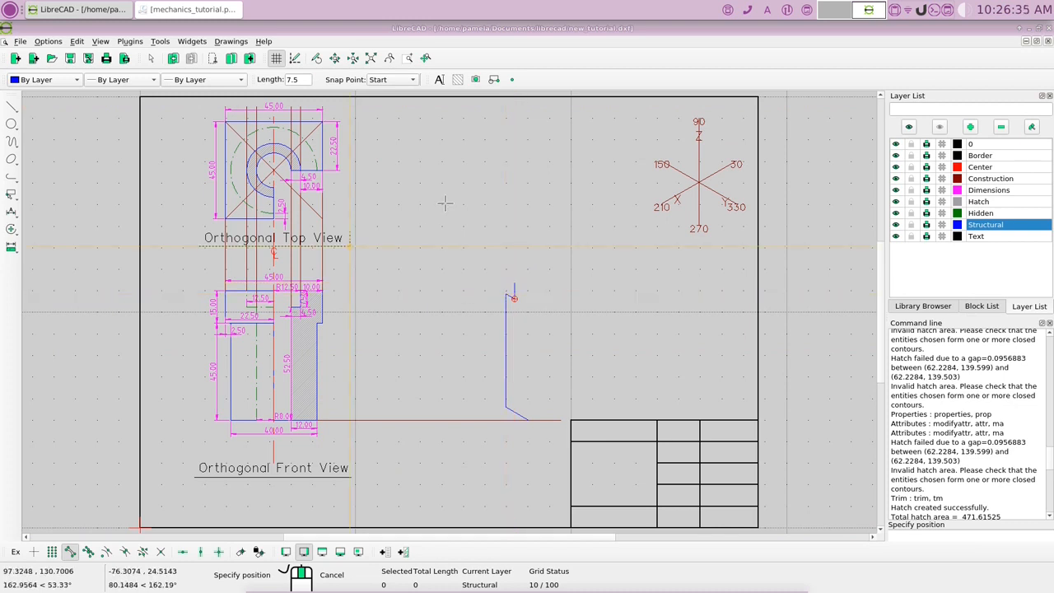
right_click(446, 204)
- Draw a 10-unit line at 150° with snap point End, attached to the top endpoint of the 7.5-unit vertical line
right_click(445, 206)
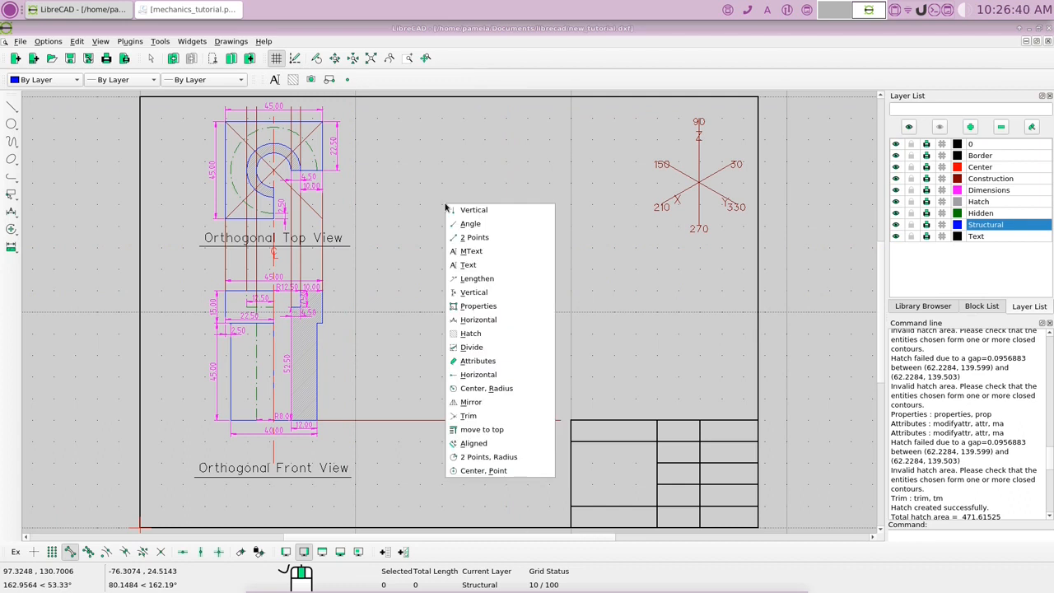
left_click(468, 223)
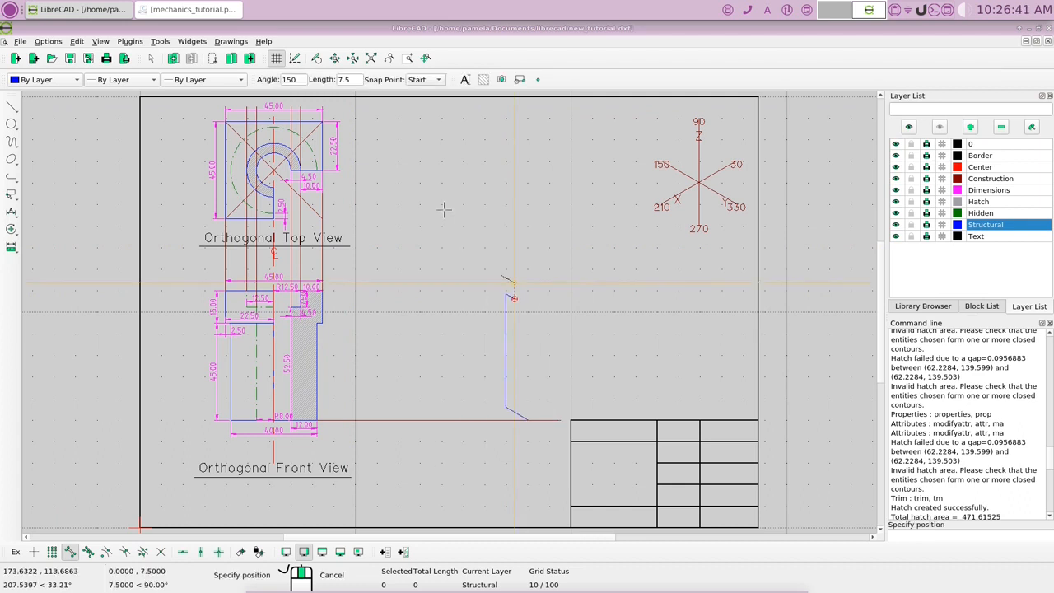
double_click(290, 79)
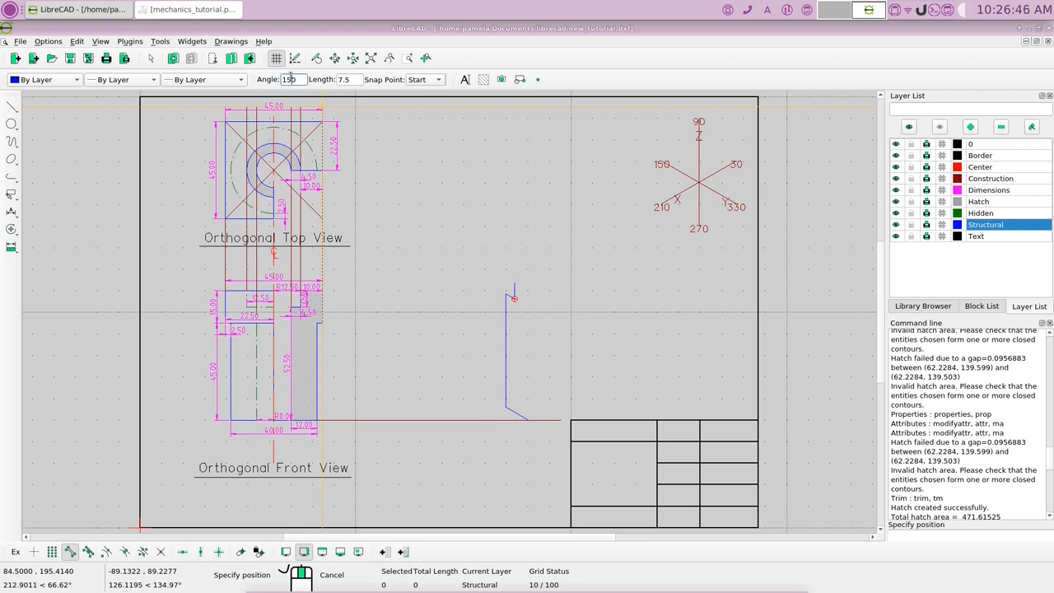
double_click(352, 80)
type("10")
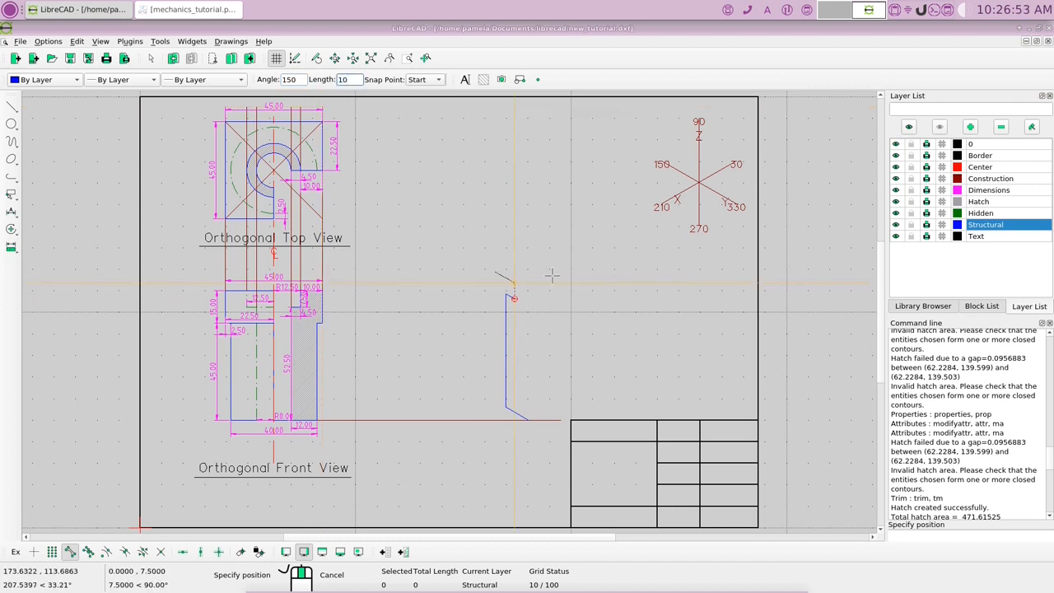
left_click(440, 80)
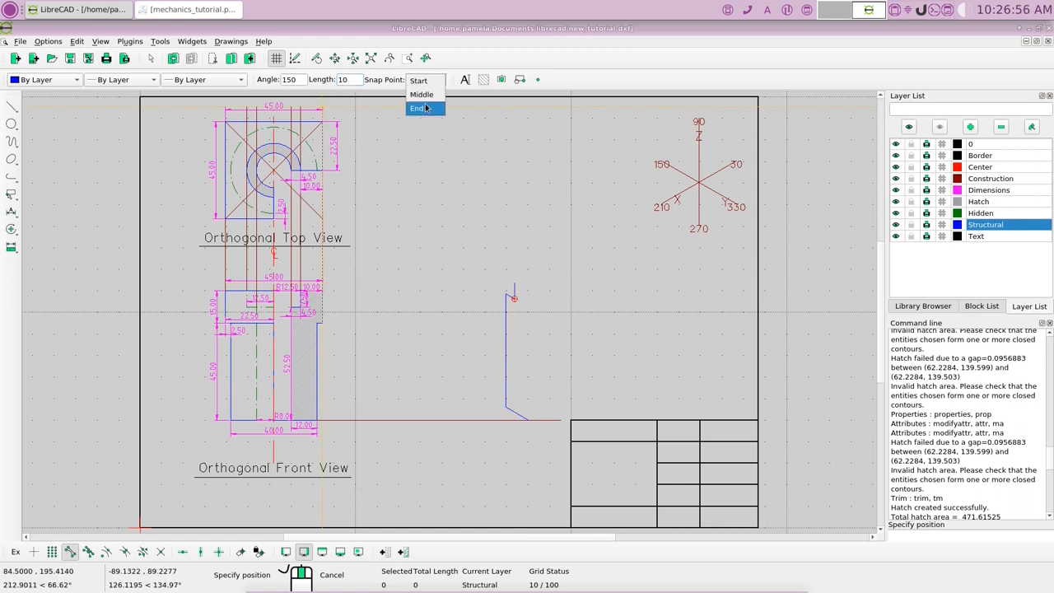
left_click(421, 111)
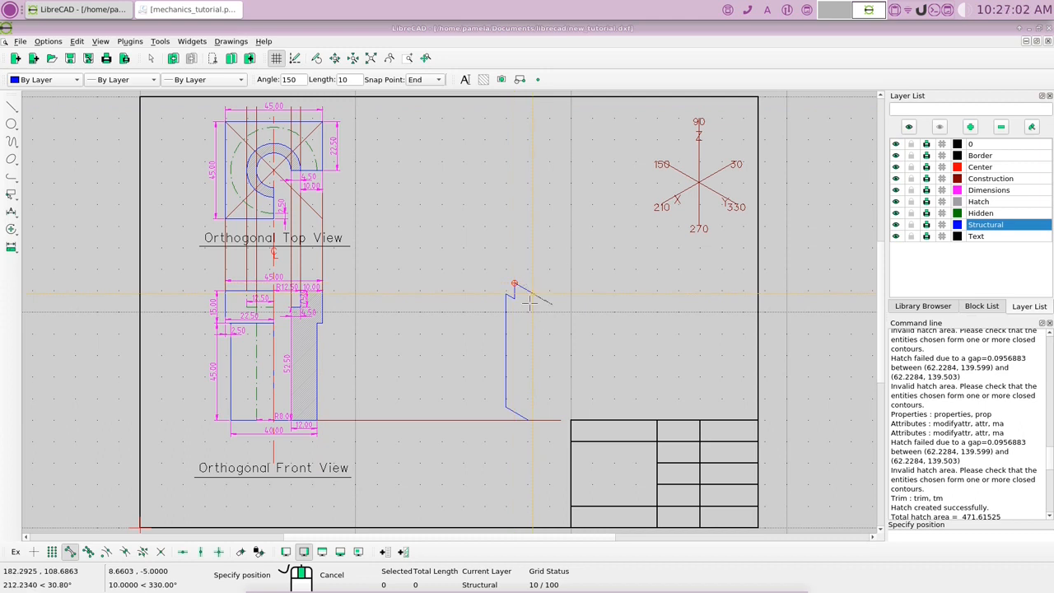
right_click(512, 238)
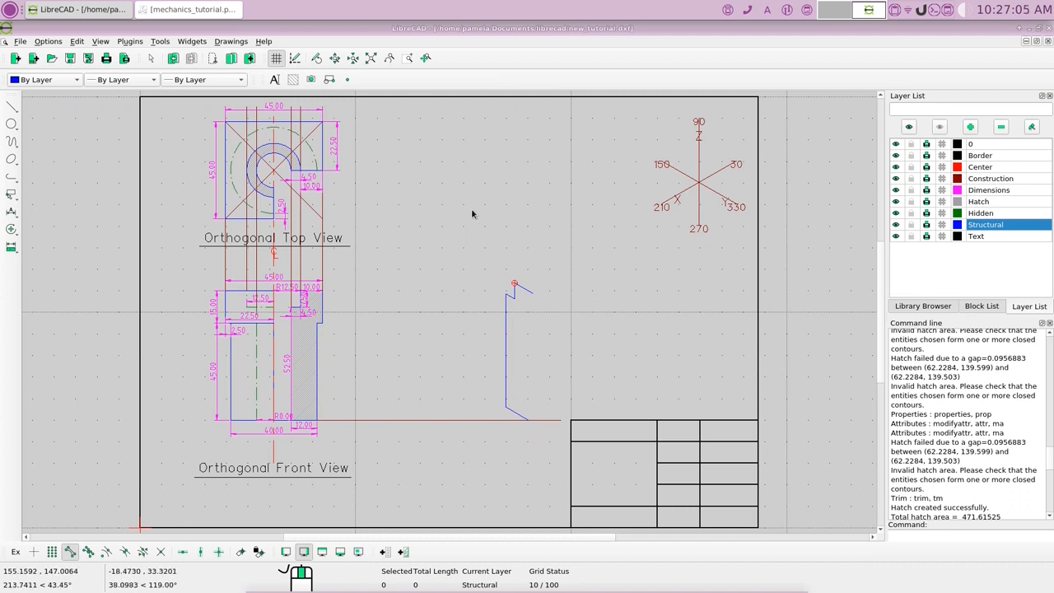
- Draw a vertical line 15 units long with snap point End, downward from the lower-right endpoint of the 10-unit angled line
right_click(470, 212)
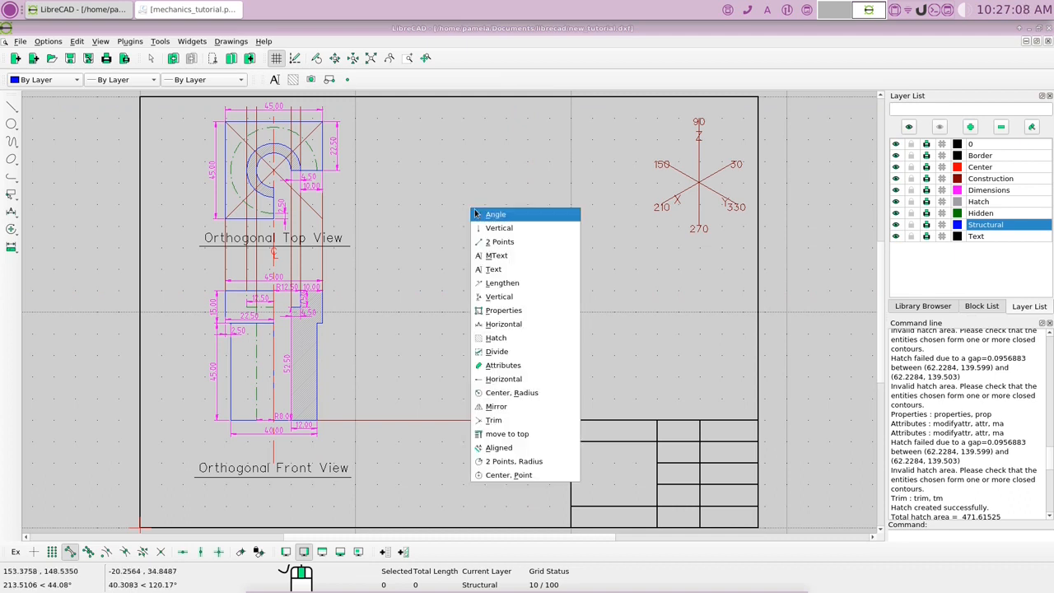
left_click(484, 227)
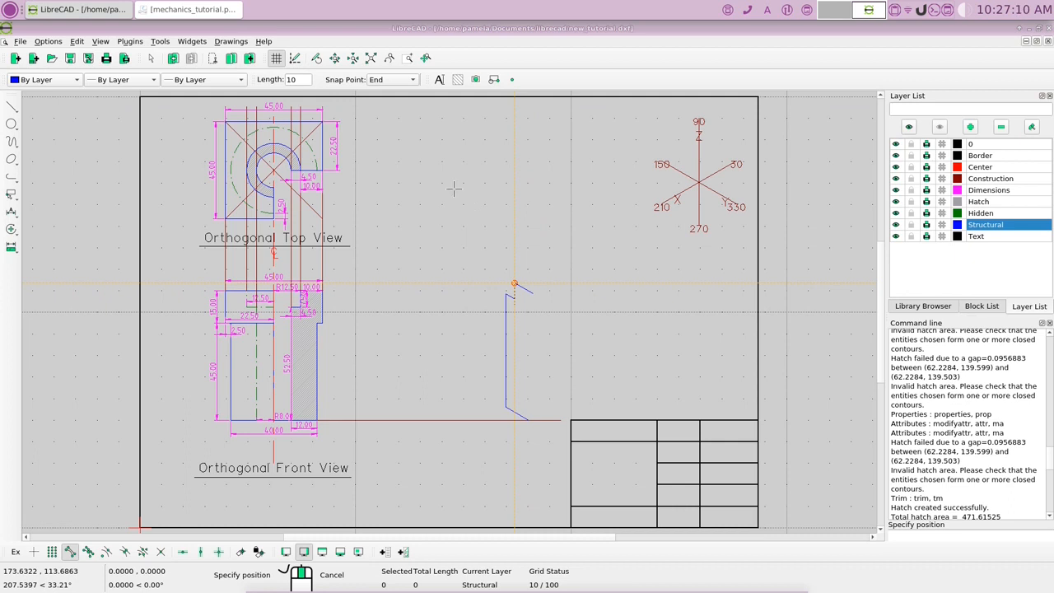
left_click_drag(298, 79, 293, 79)
type("5")
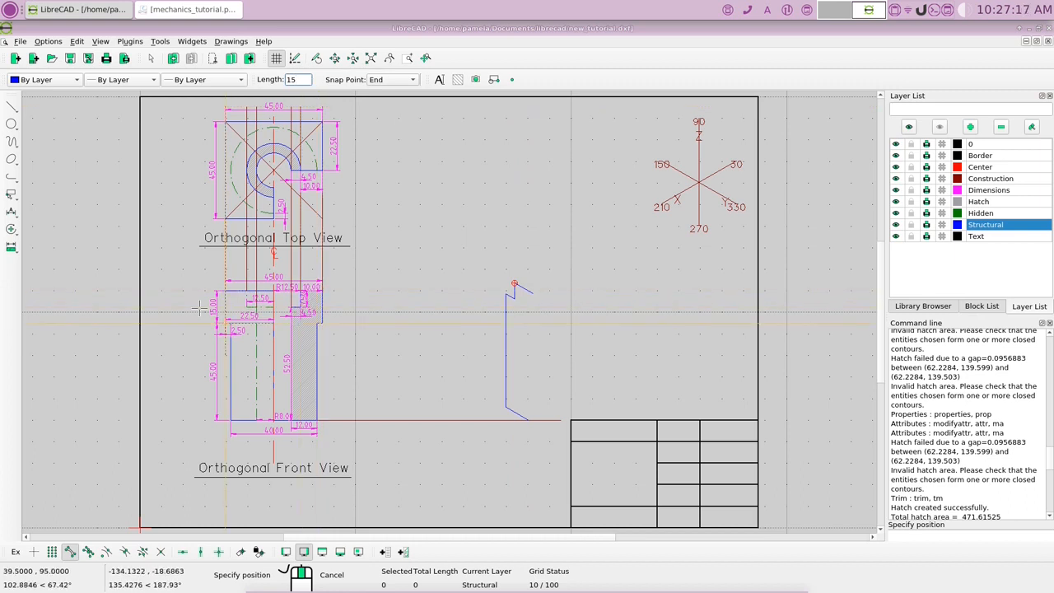
left_click(532, 305)
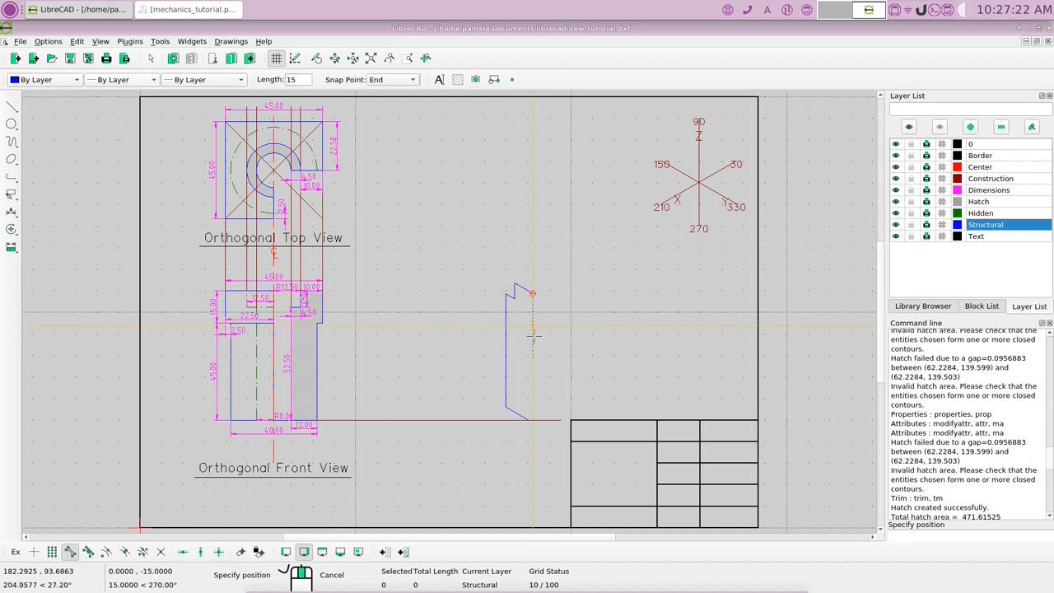
left_click(533, 336)
right_click(532, 336)
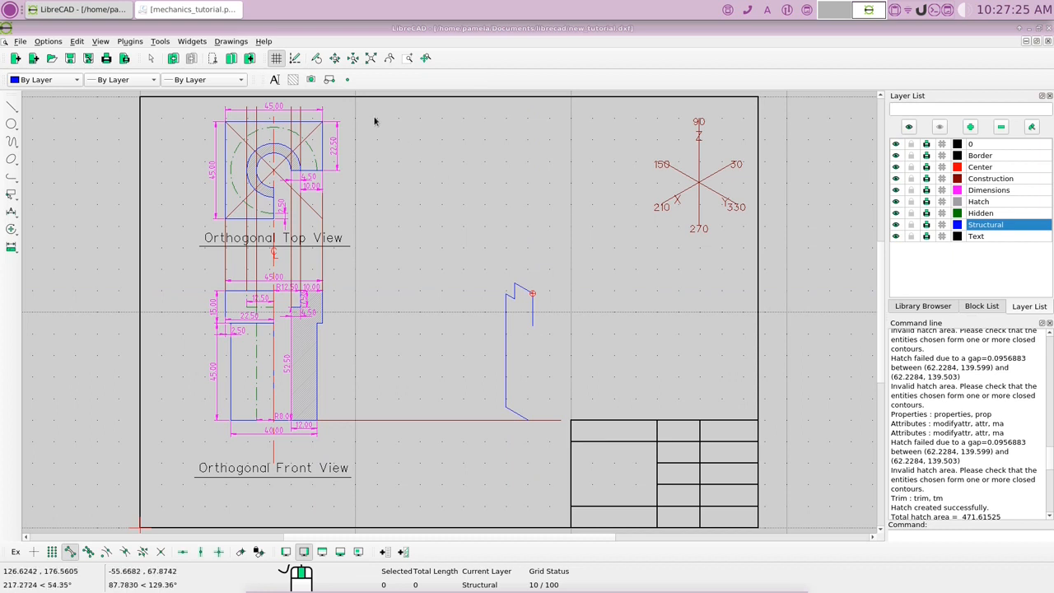
- Draw a 2.5-unit line at 150° with snap point Start, attached to the bottom endpoint of the 15-unit vertical line
right_click(408, 126)
left_click(437, 144)
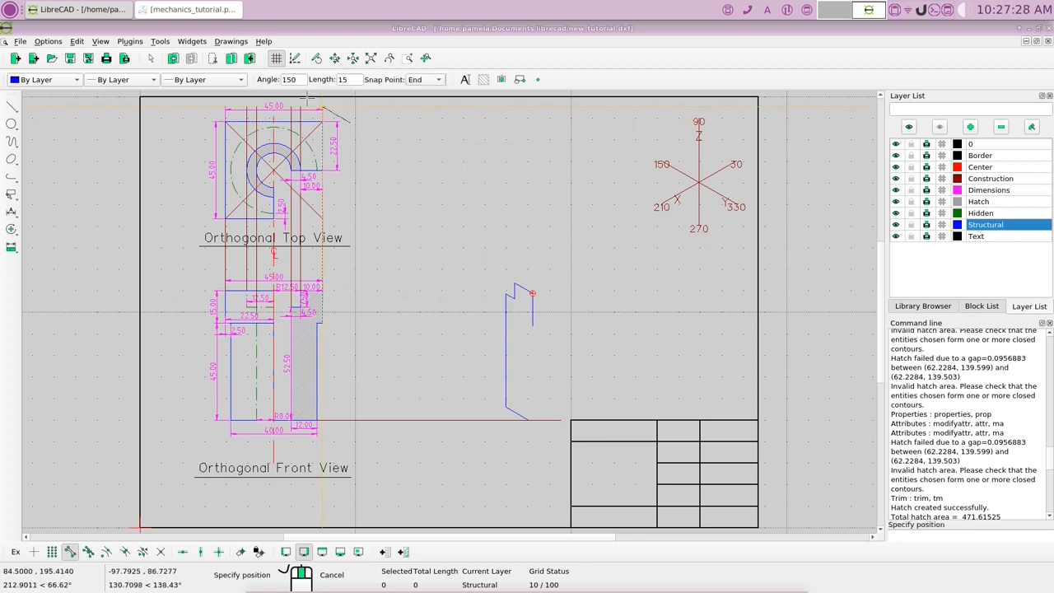
double_click(345, 79)
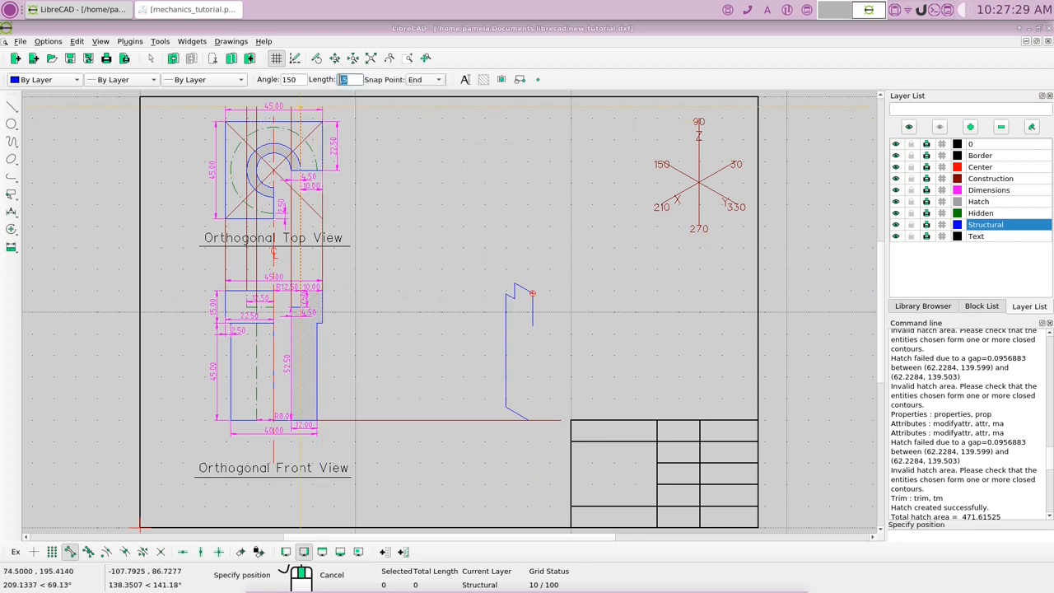
type("2.5")
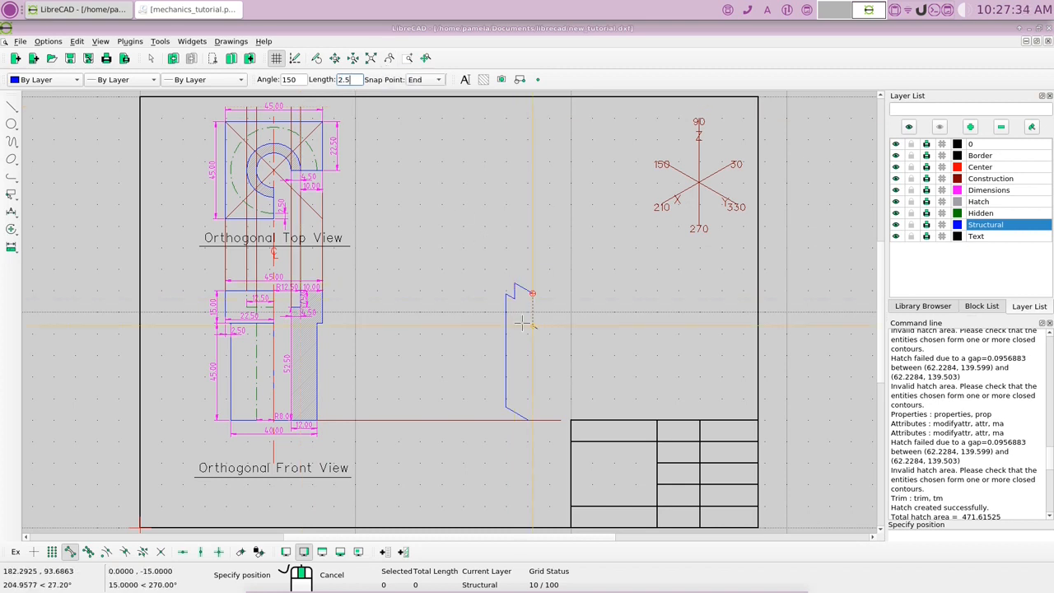
left_click(438, 81)
left_click(434, 54)
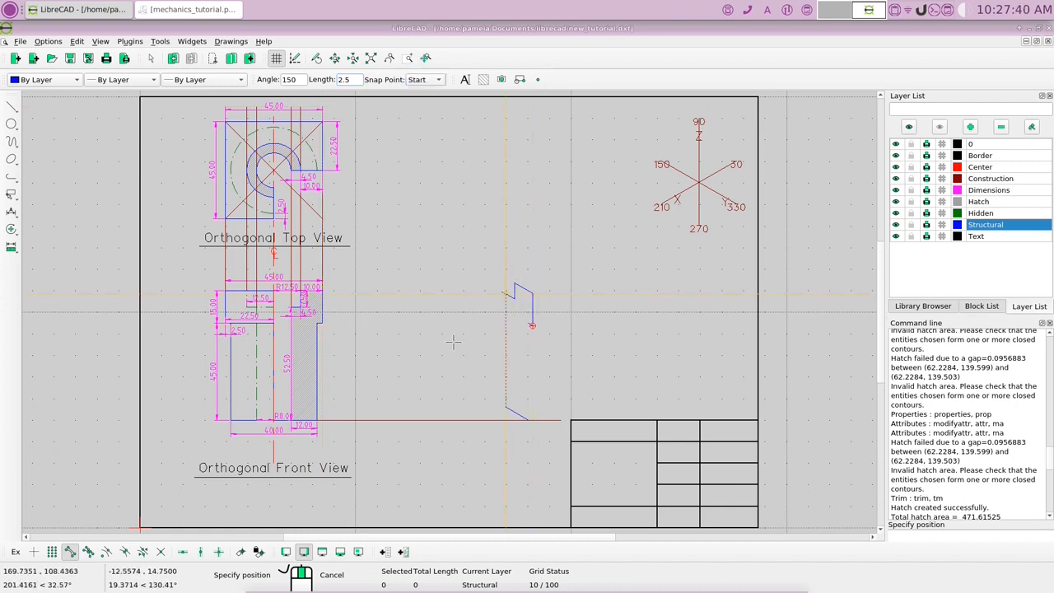
right_click(454, 252)
- Close the section outline with a two-point line from the lower-right end of the 12-unit base line to the free end of the 2.5-unit line
right_click(455, 258)
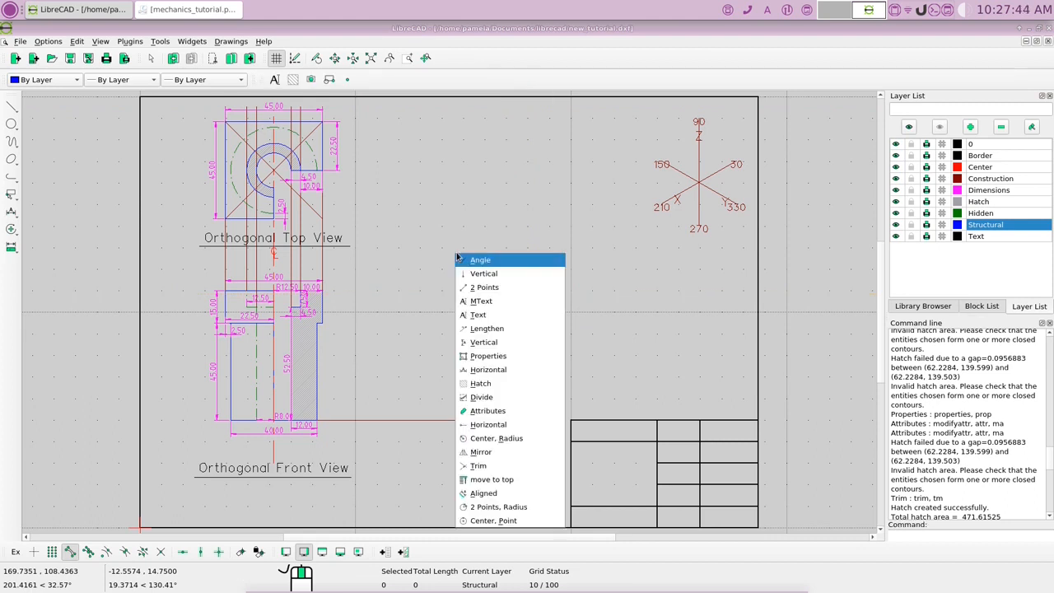
left_click(484, 286)
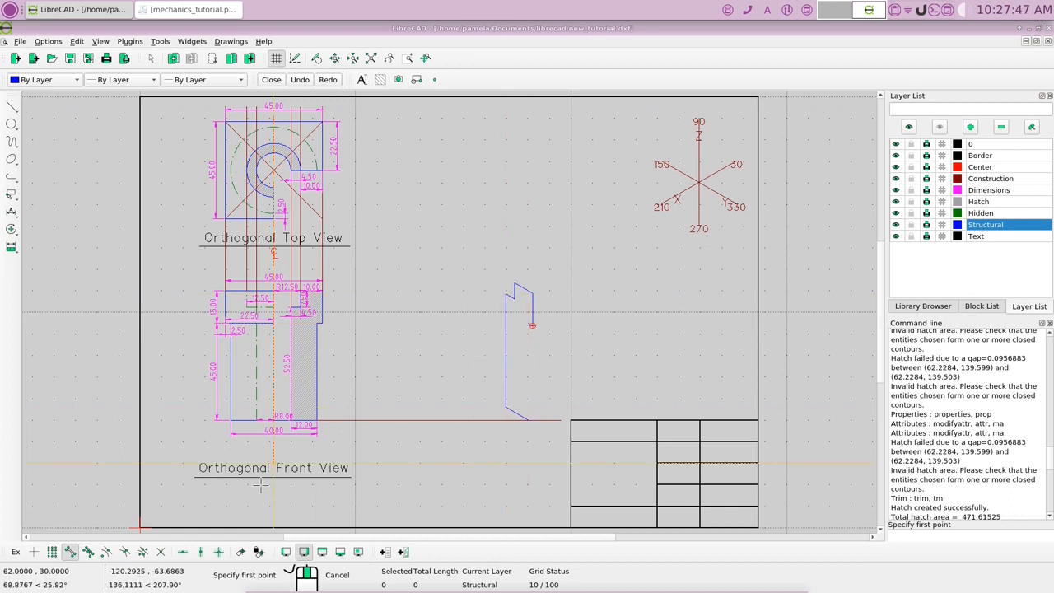
left_click(527, 420)
right_click(528, 323)
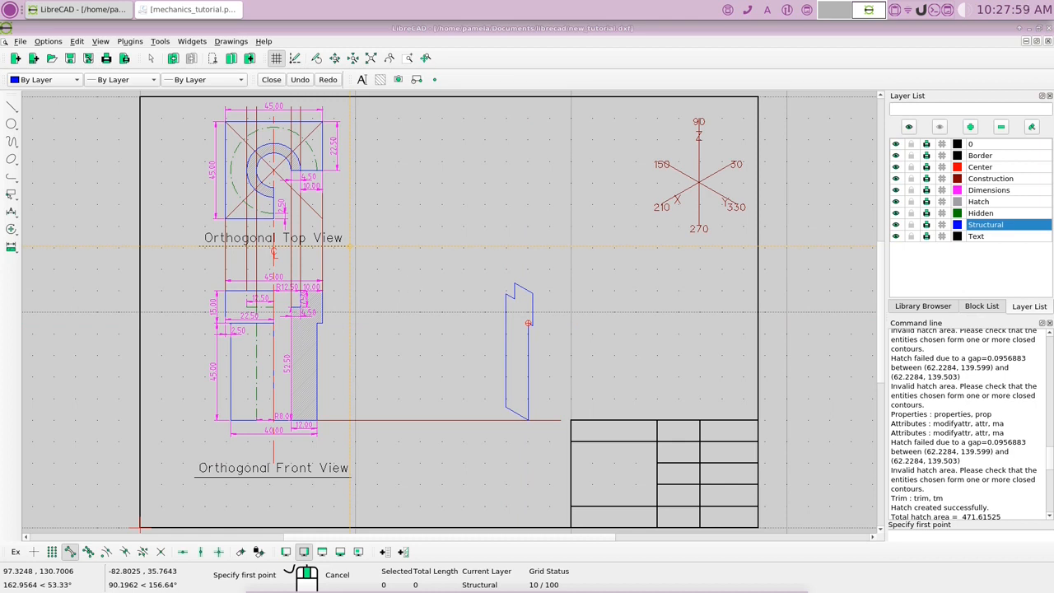
key("Escape")
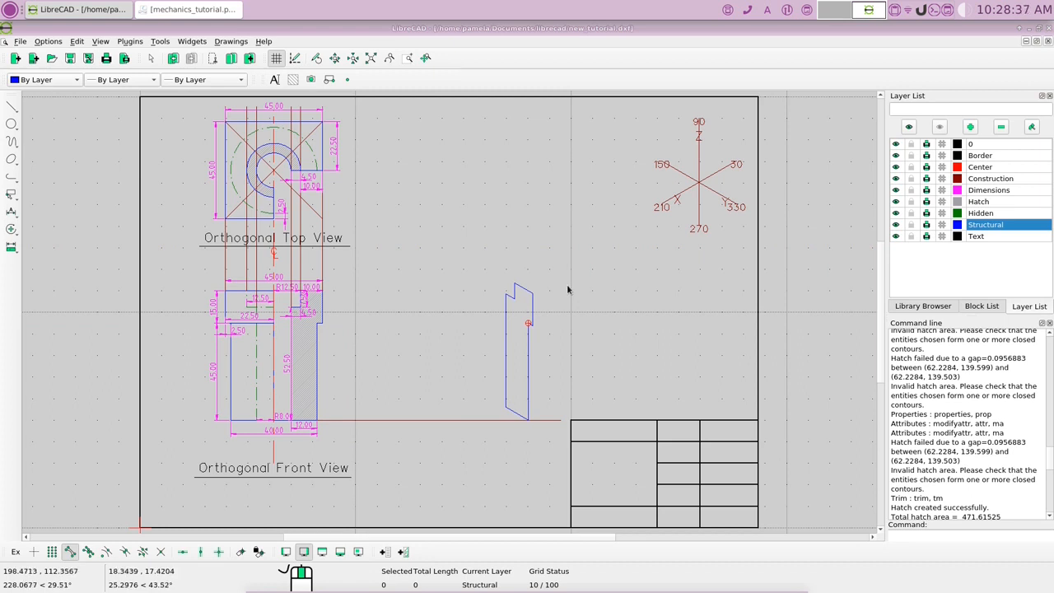
- On the Construction layer, draw 8-unit lines at 150° with snap point Start from the bottom and top endpoints of the 52.5-unit vertical line
left_click(977, 168)
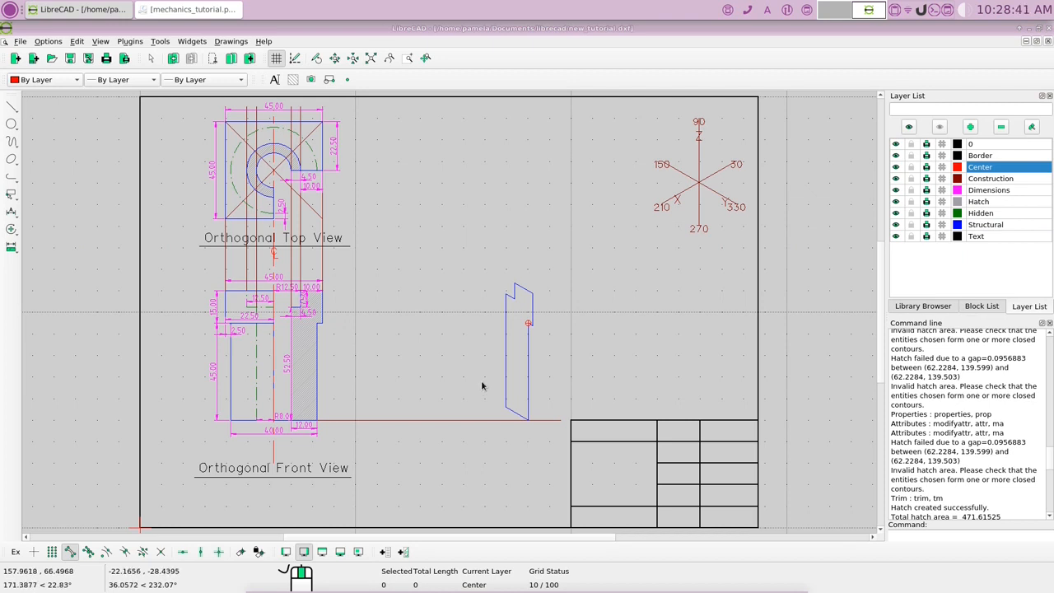
left_click(1009, 181)
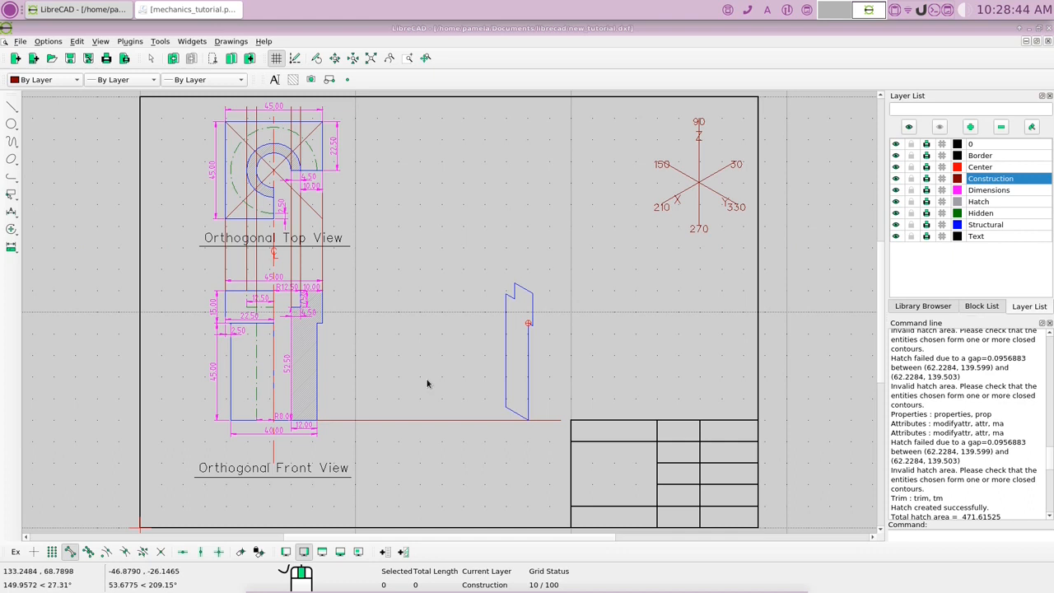
right_click(468, 389)
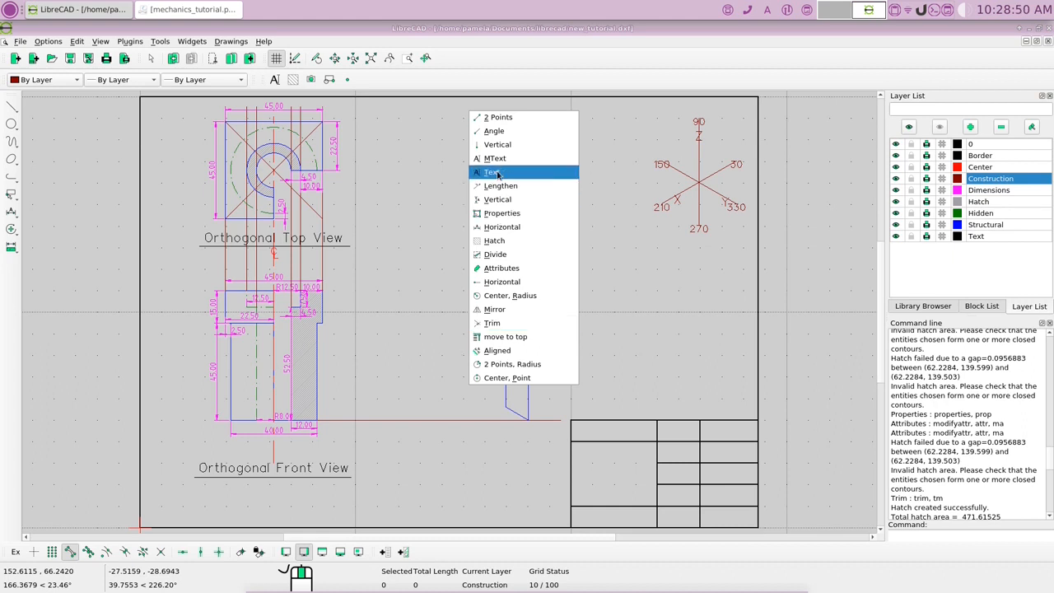
left_click(498, 174)
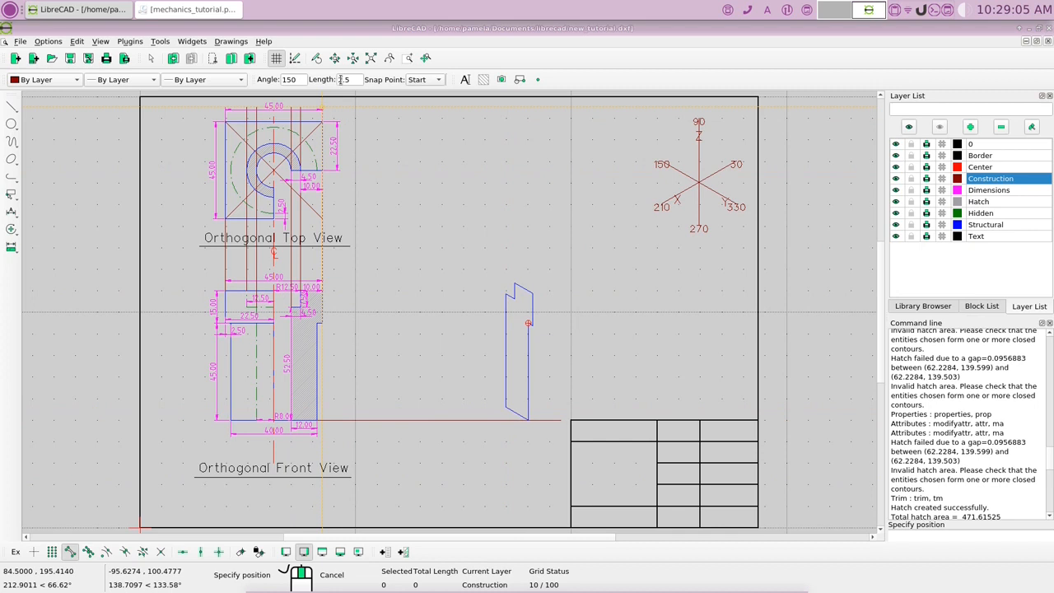
left_click_drag(351, 80, 337, 78)
type("8")
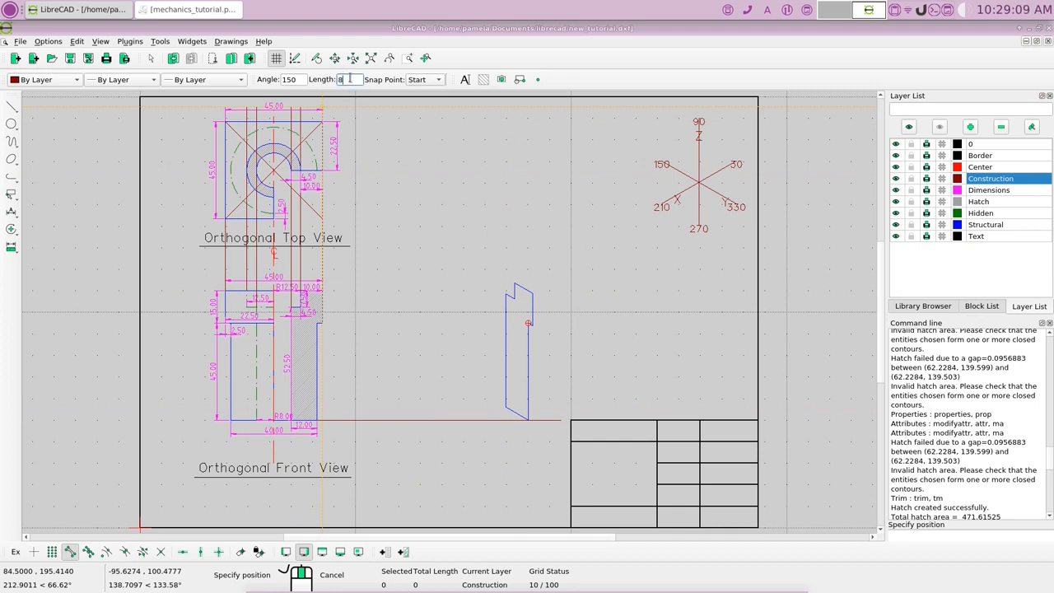
left_click(486, 399)
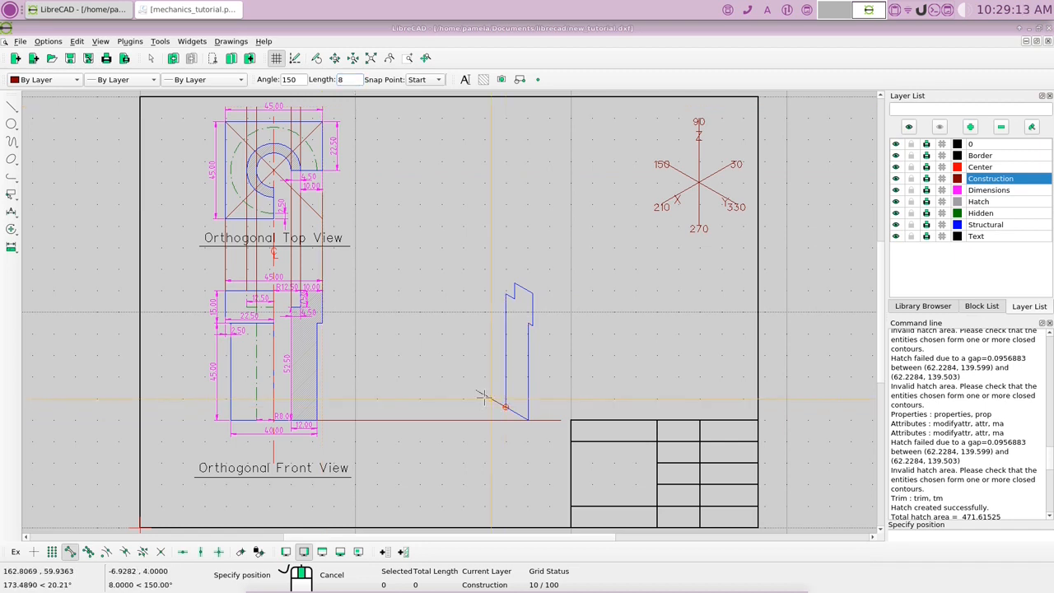
left_click(501, 294)
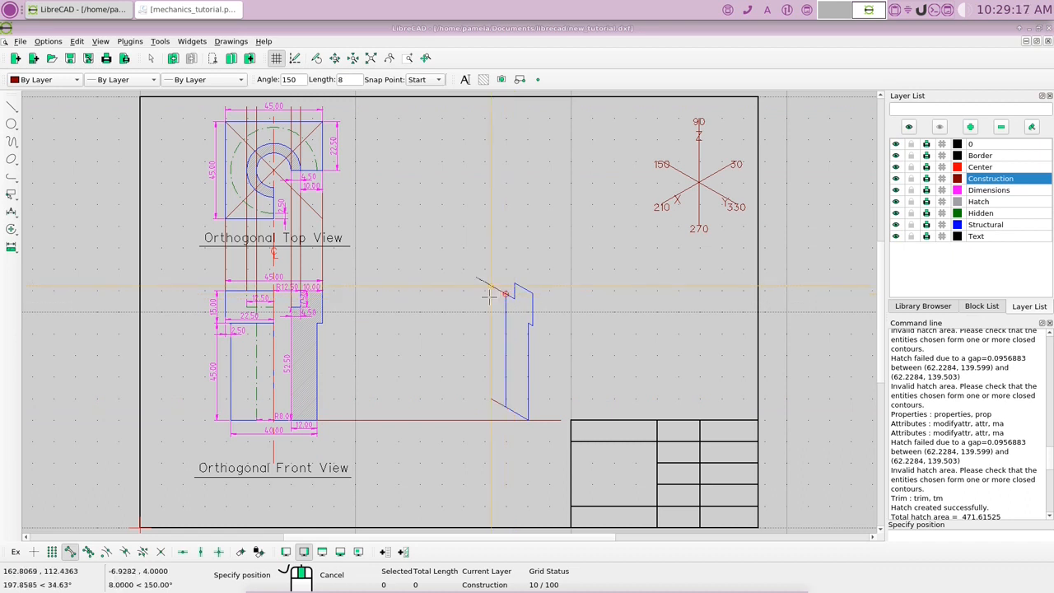
key("Escape")
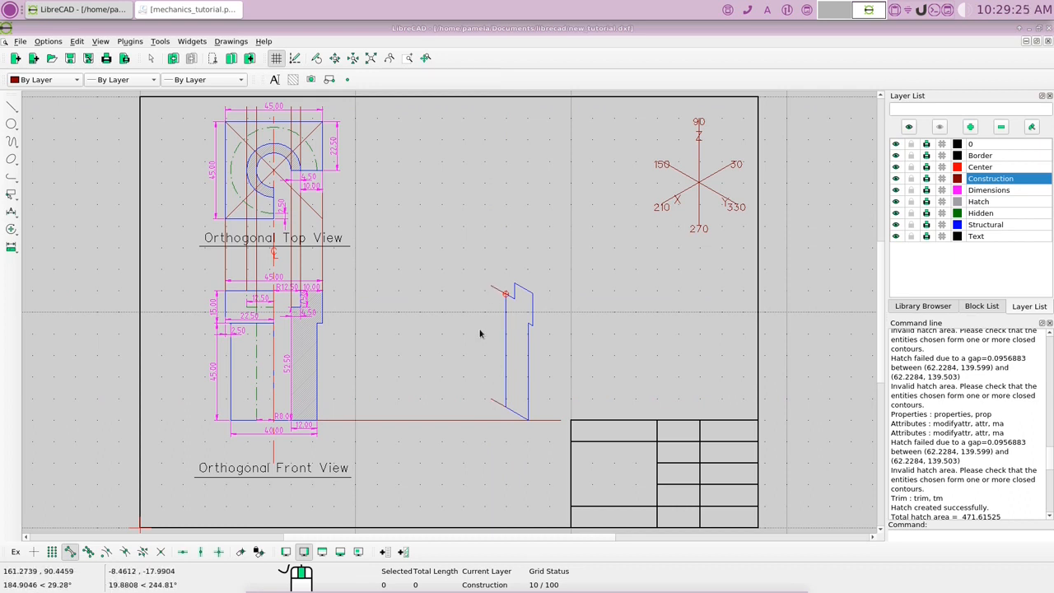
- On the Center layer, draw a two-point centre line between the free ends of the lower and upper 8-unit construction lines
left_click(985, 169)
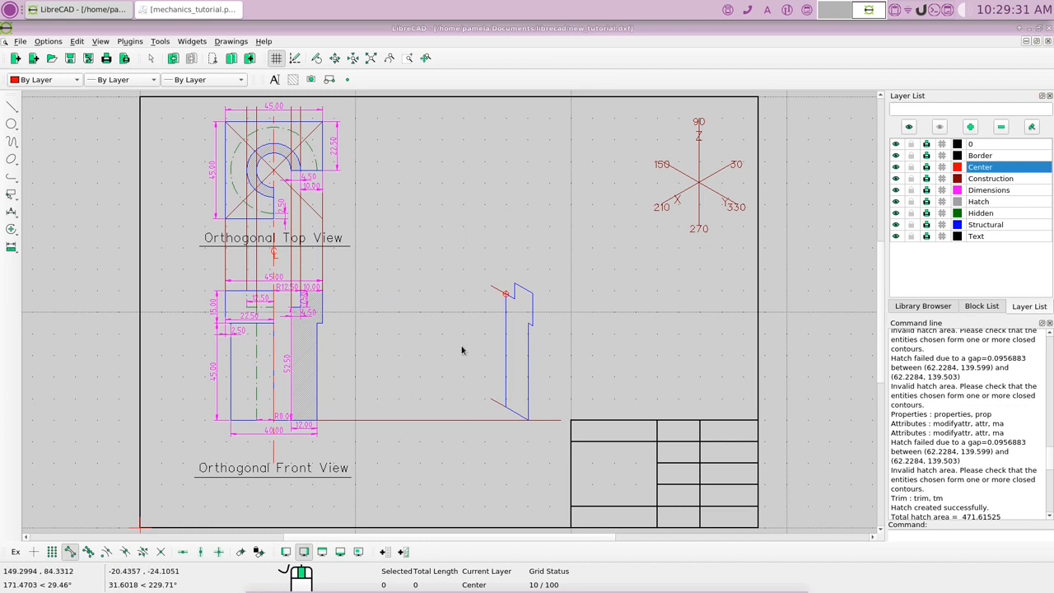
right_click(424, 289)
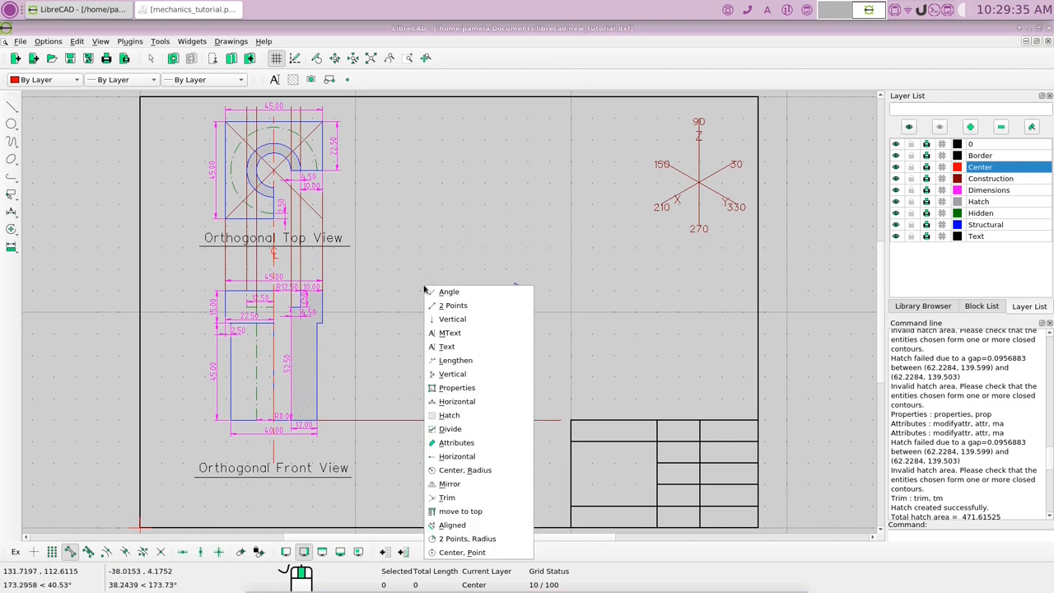
left_click(437, 305)
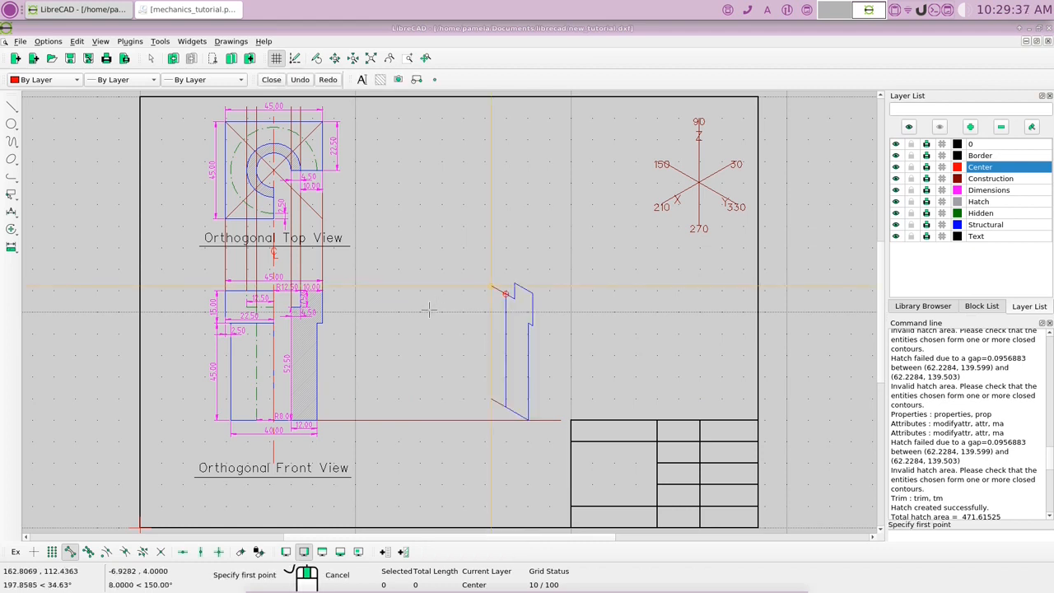
left_click(490, 395)
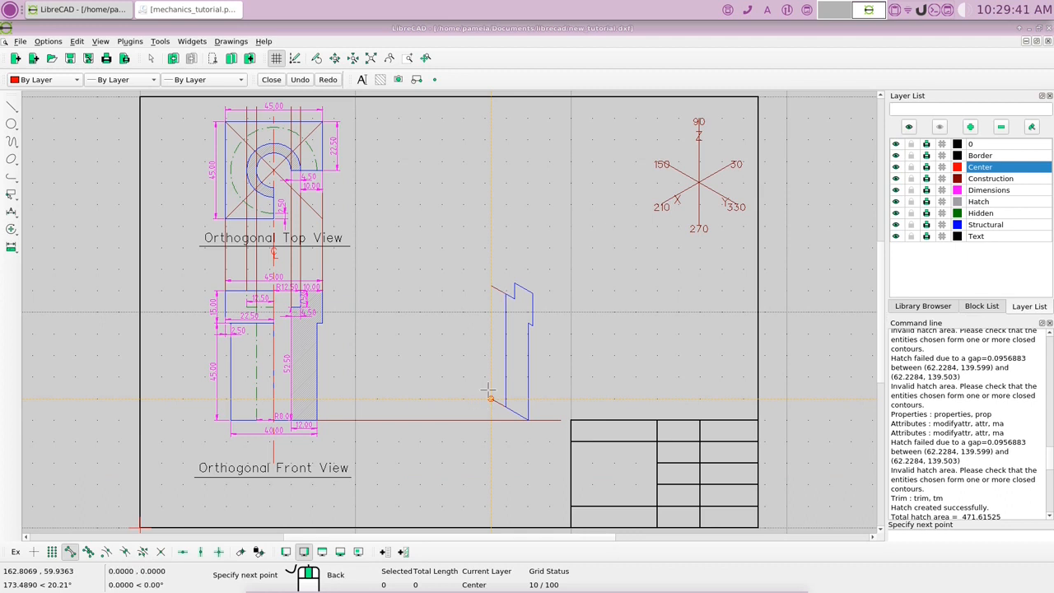
left_click(491, 285)
right_click(491, 285)
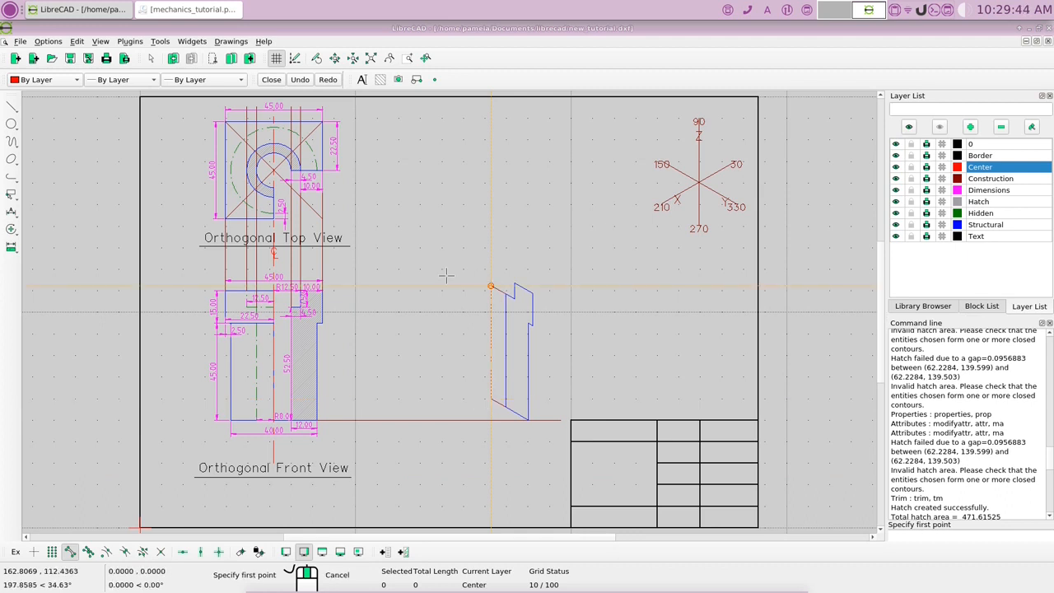
right_click(449, 281)
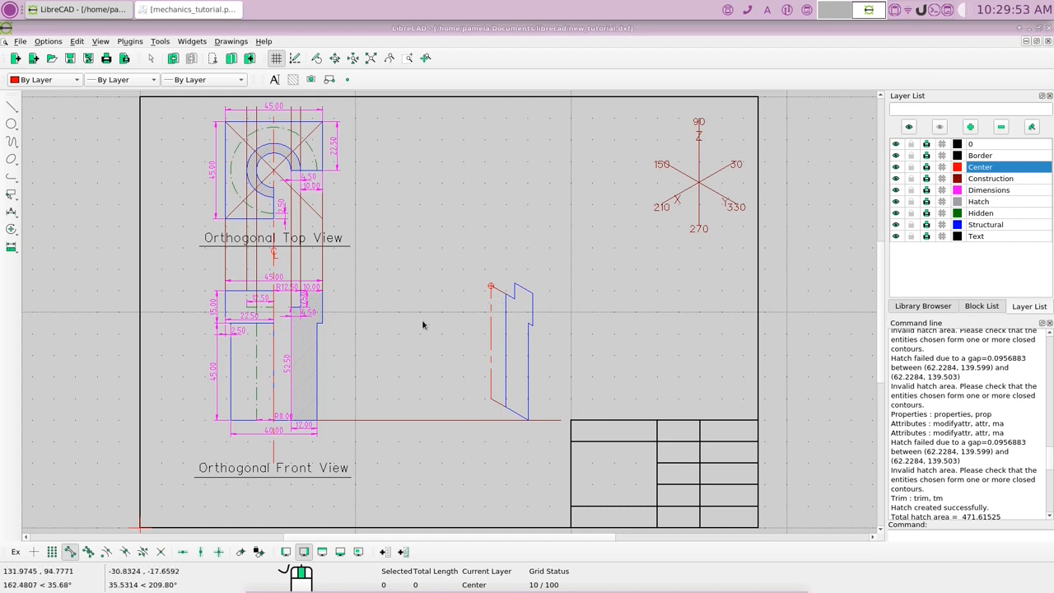
- Lengthen the new vertical centre line by 20 units at both its upper and lower ends
right_click(429, 231)
left_click(453, 305)
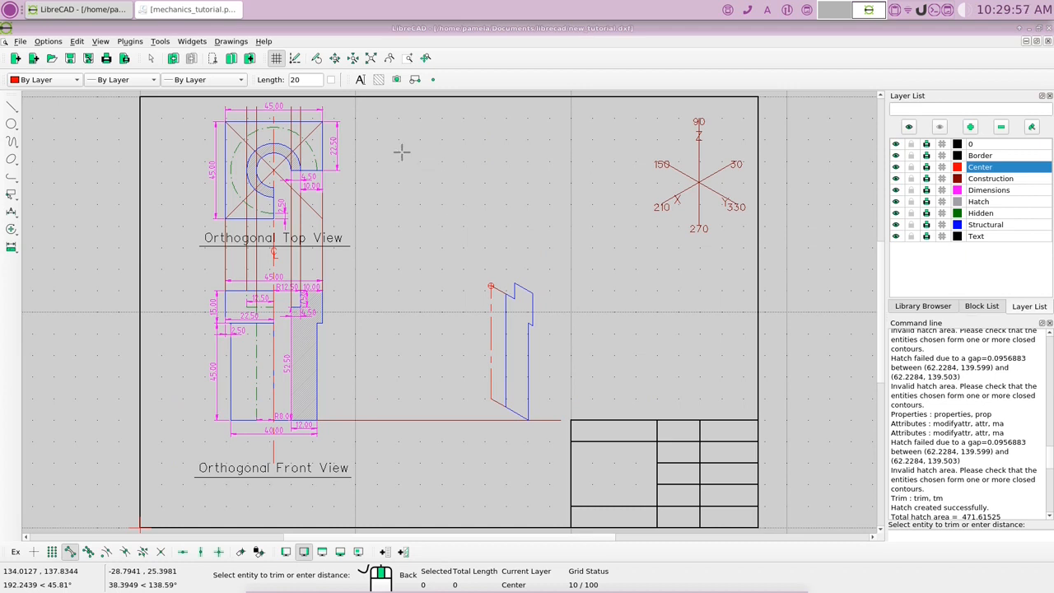
left_click(491, 300)
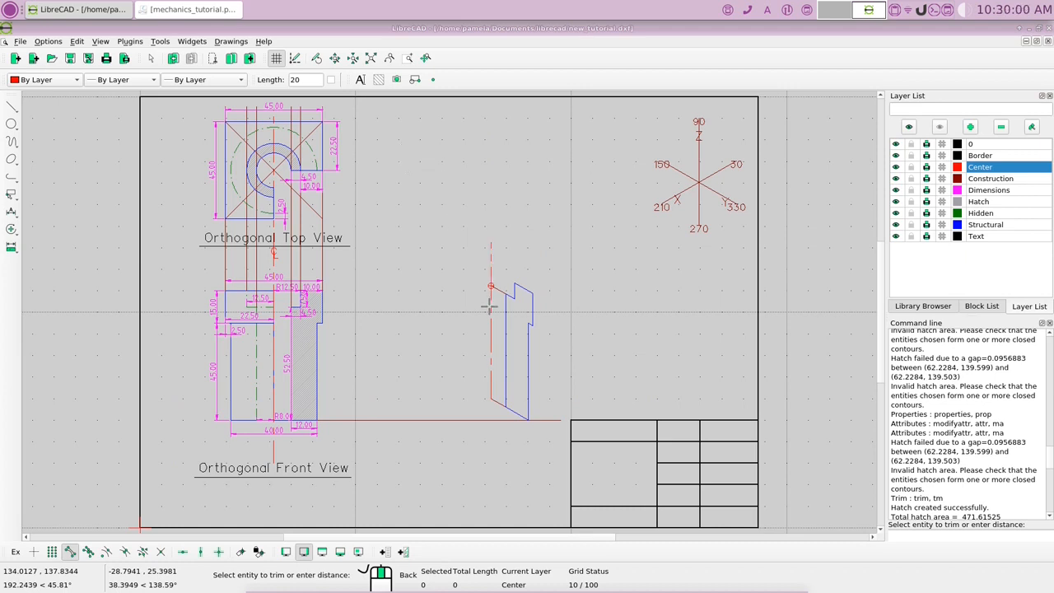
left_click(491, 389)
right_click(491, 388)
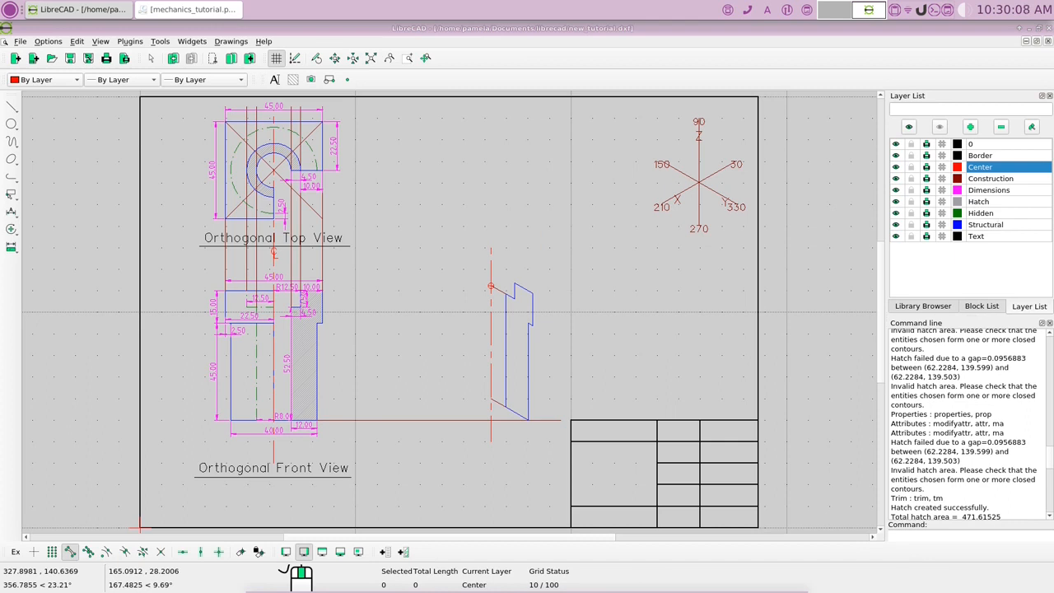
- On the Construction layer, draw 8-unit lines at 30° with snap point End, where the upper and lower 150° construction lines meet the centre axis
left_click(993, 224)
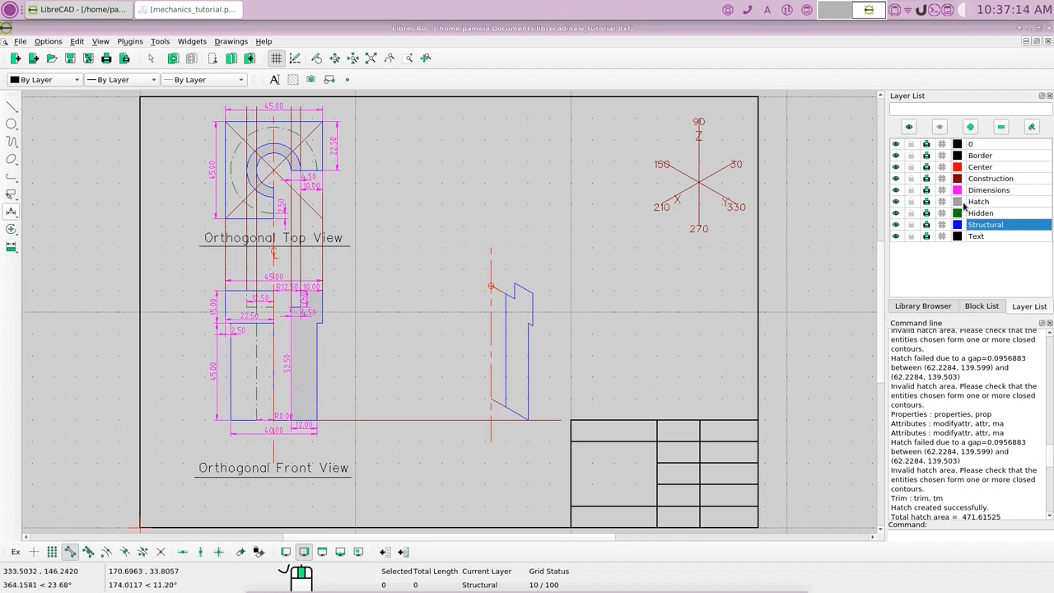
left_click(995, 181)
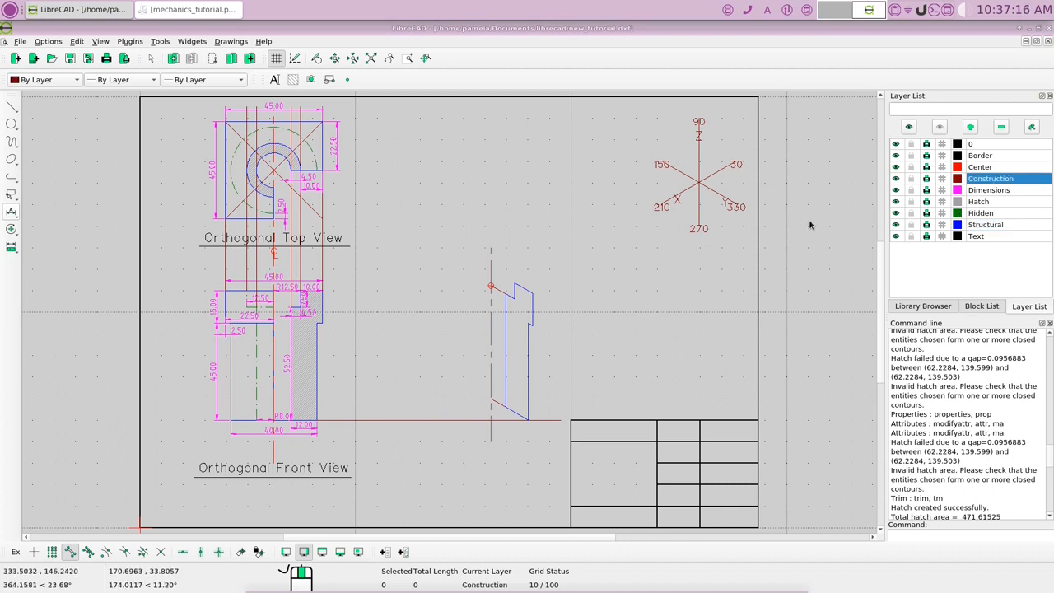
right_click(496, 202)
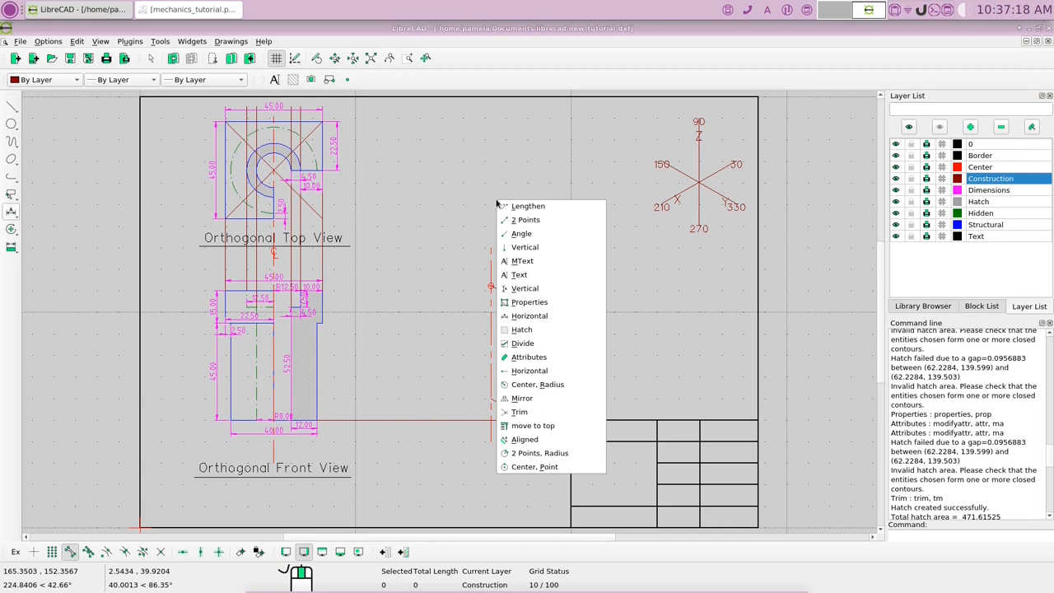
left_click(545, 235)
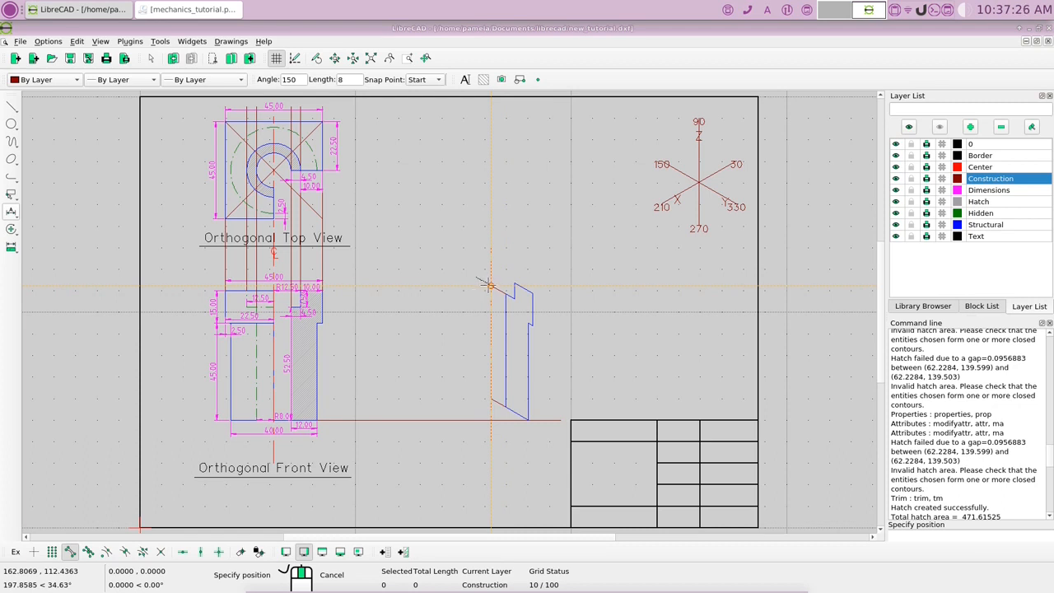
double_click(289, 79)
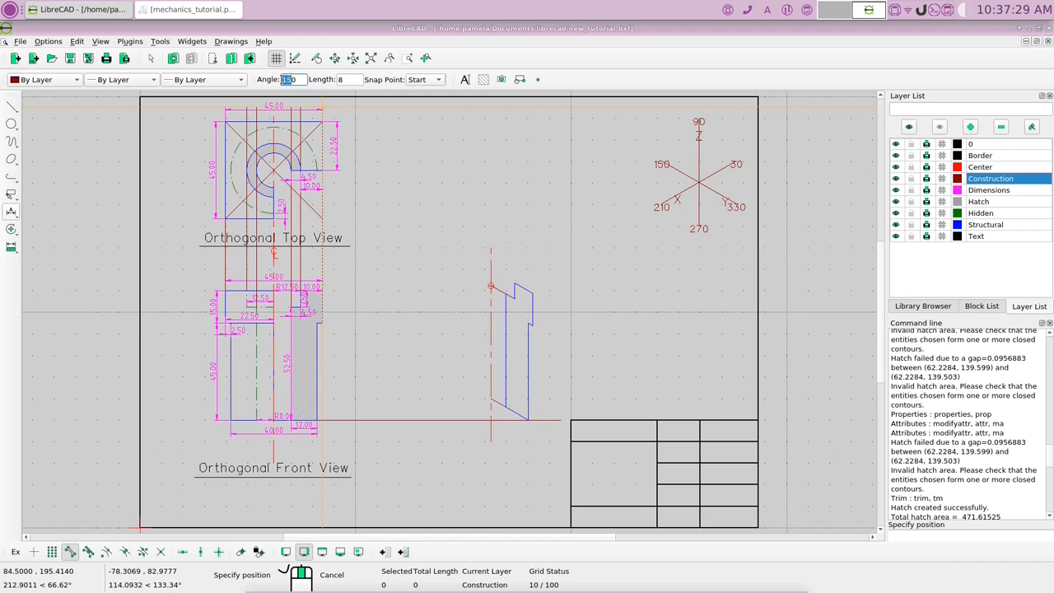
type("30")
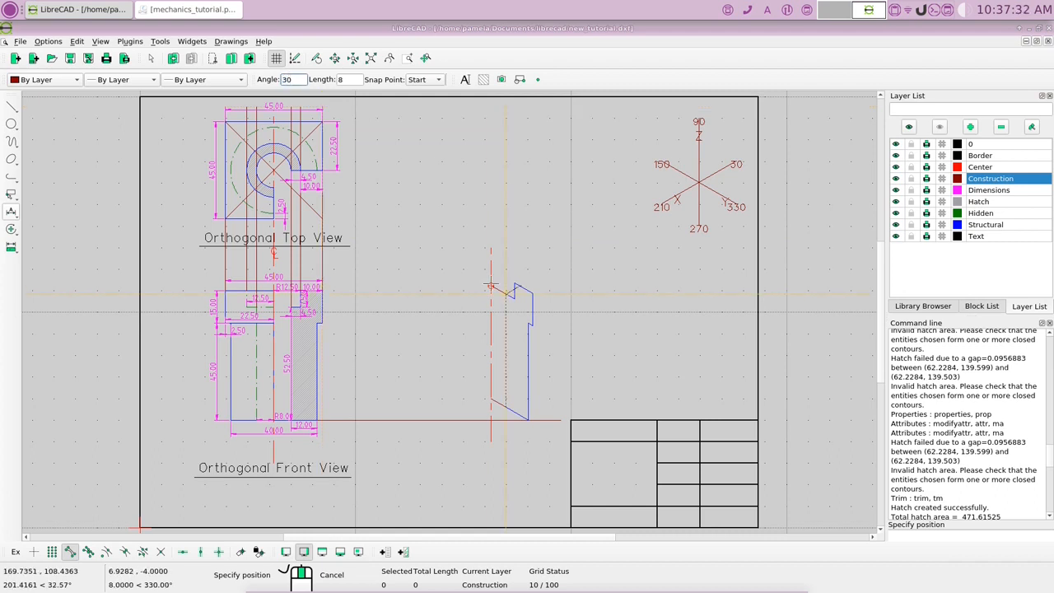
left_click(429, 79)
left_click(419, 108)
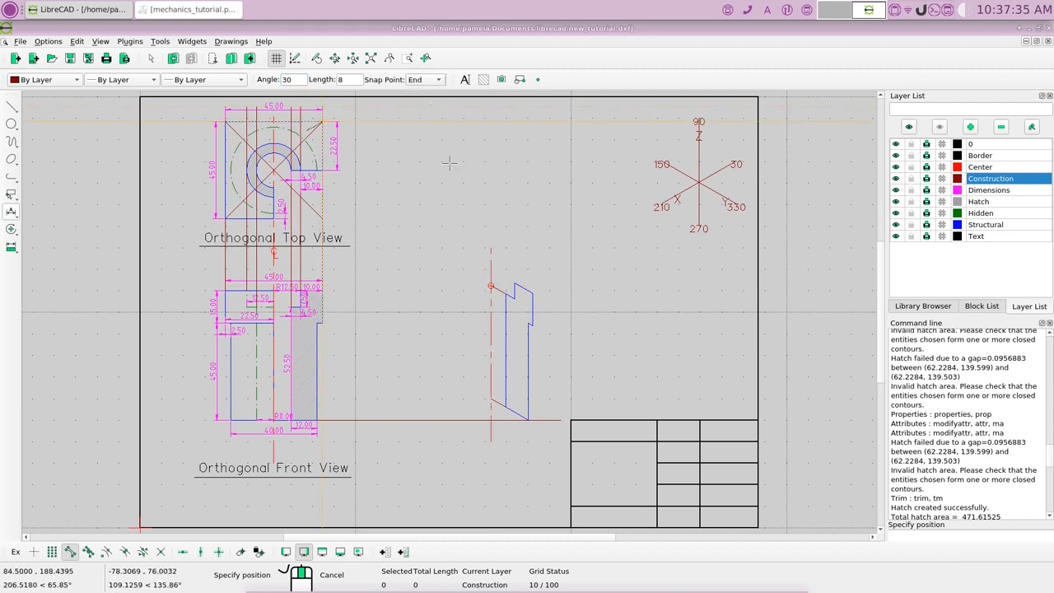
left_click(490, 287)
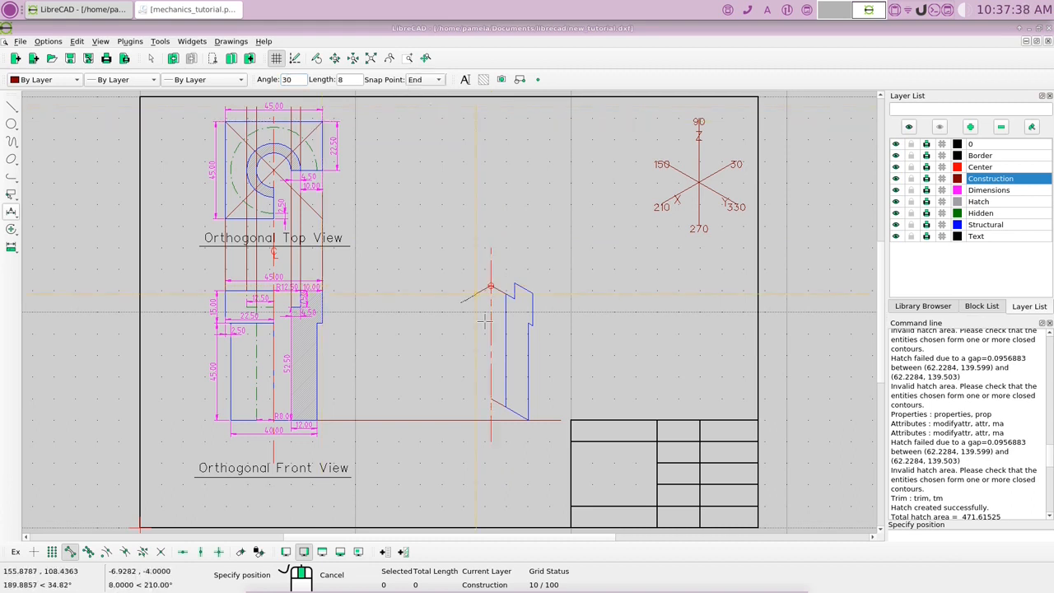
left_click(486, 401)
right_click(447, 370)
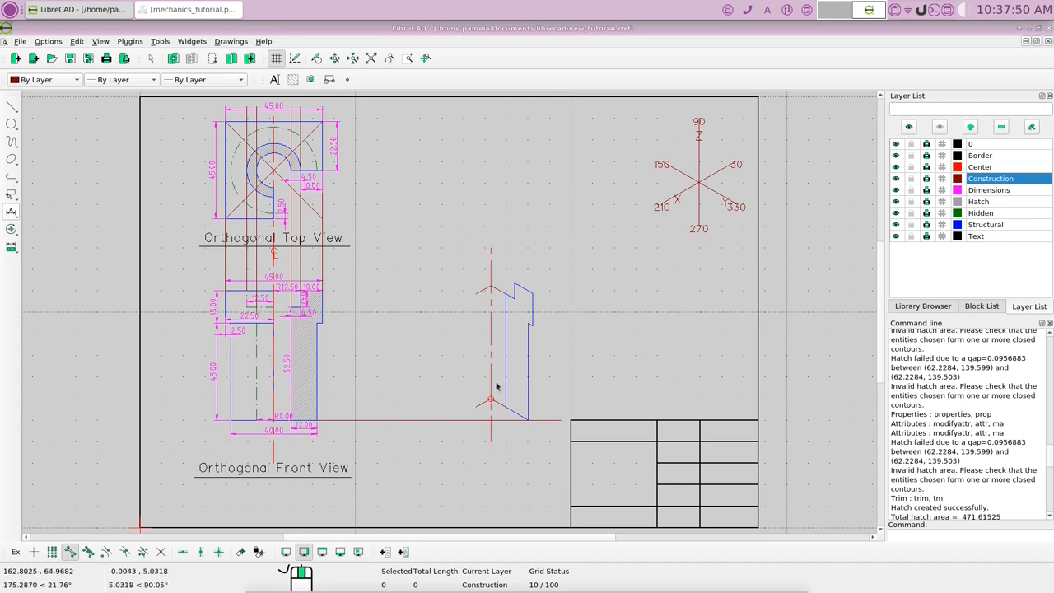
- On the Structural layer, draw a 12-unit line at 30° with snap point End, at the free end of the lower 30° construction line
left_click(986, 226)
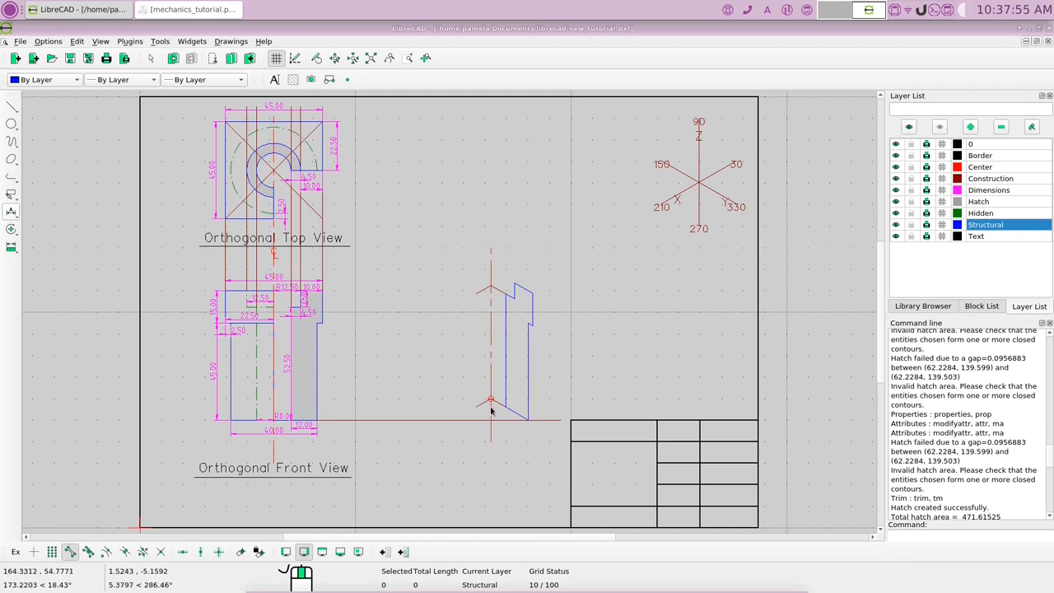
right_click(588, 283)
left_click(601, 287)
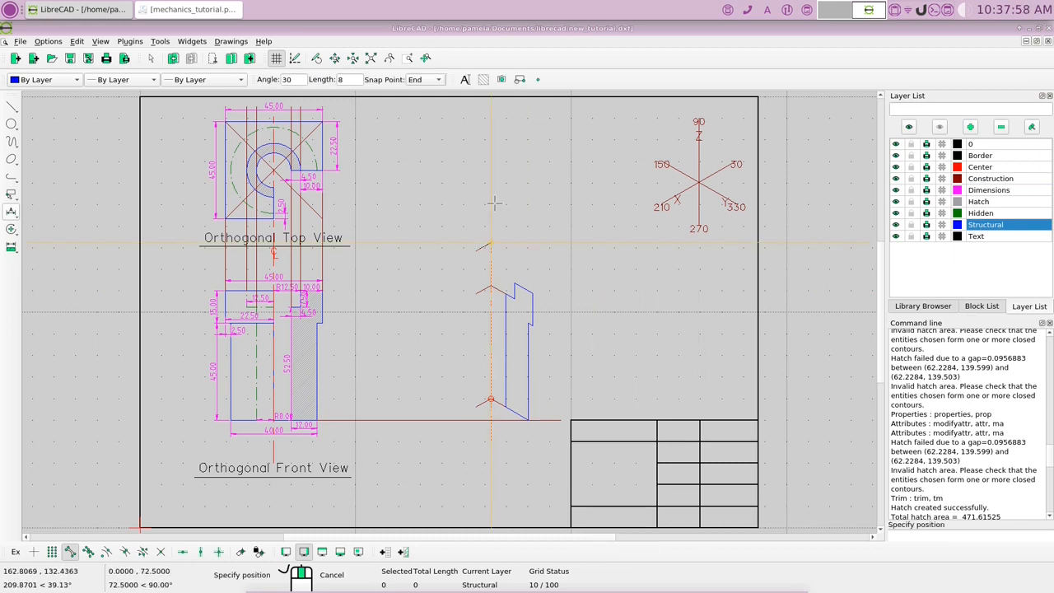
double_click(343, 80)
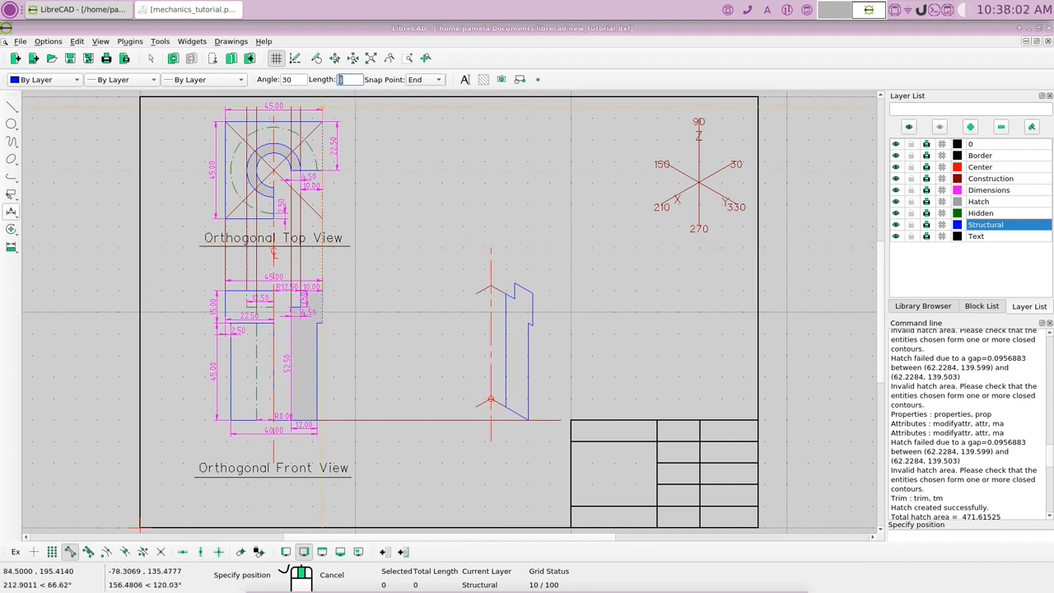
type("12")
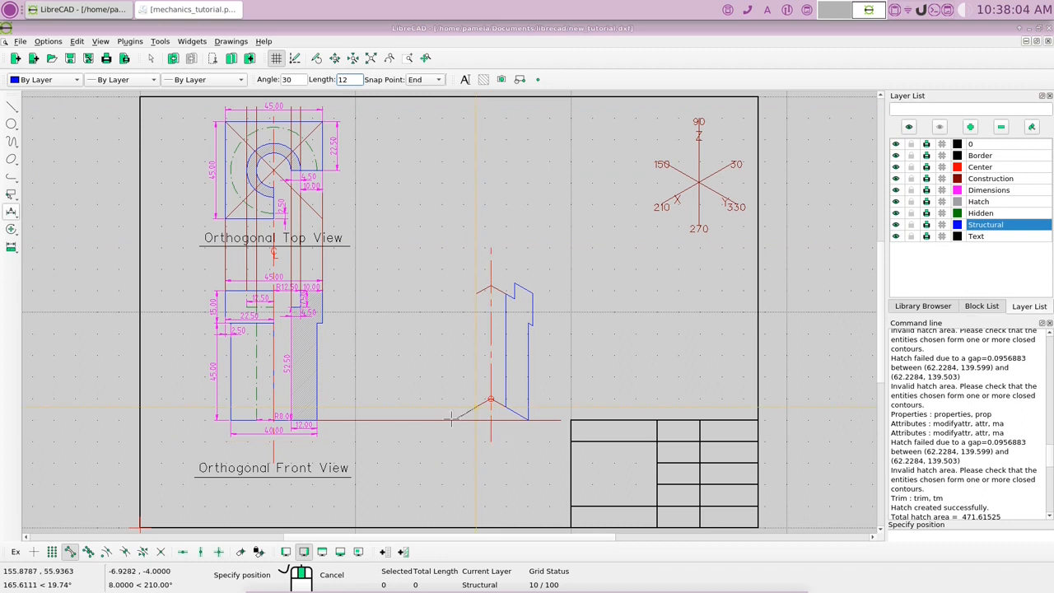
left_click(468, 412)
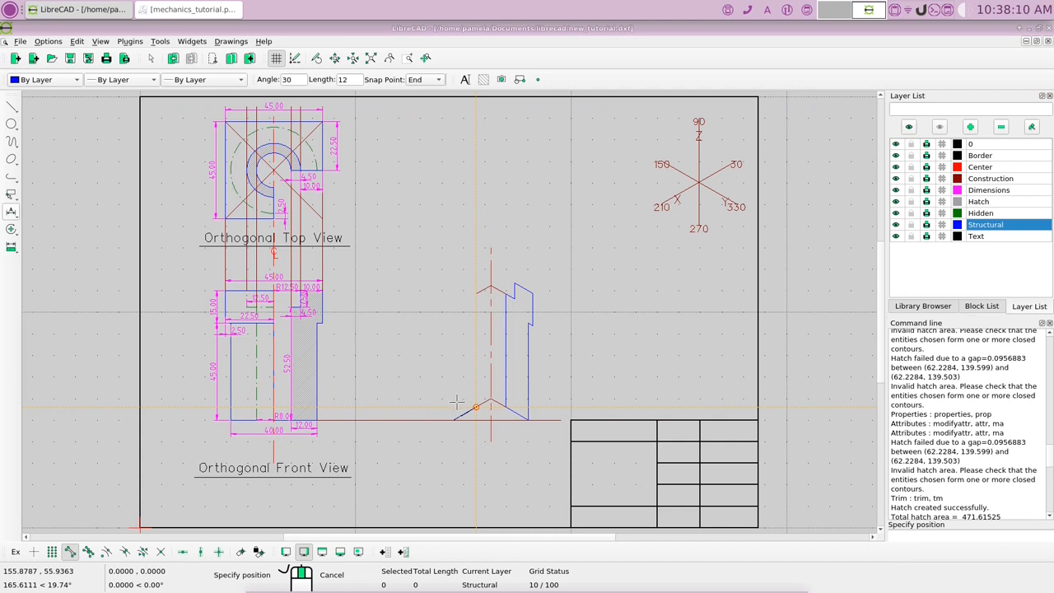
right_click(438, 265)
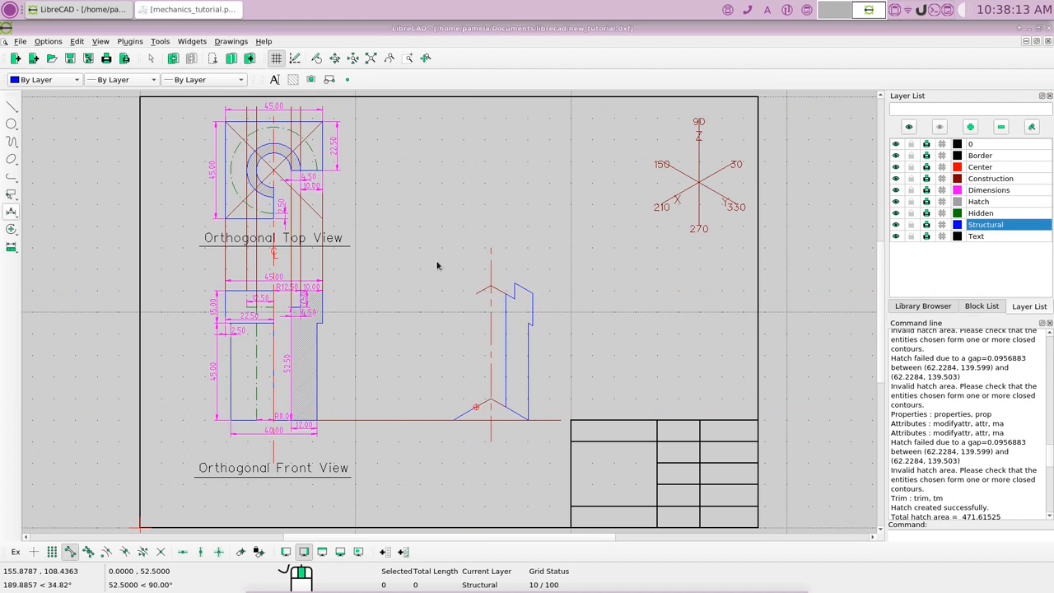
- Draw a vertical line 45 units long with snap point Start, upward from the lower-left end of the new 12-unit line
right_click(437, 265)
left_click(451, 311)
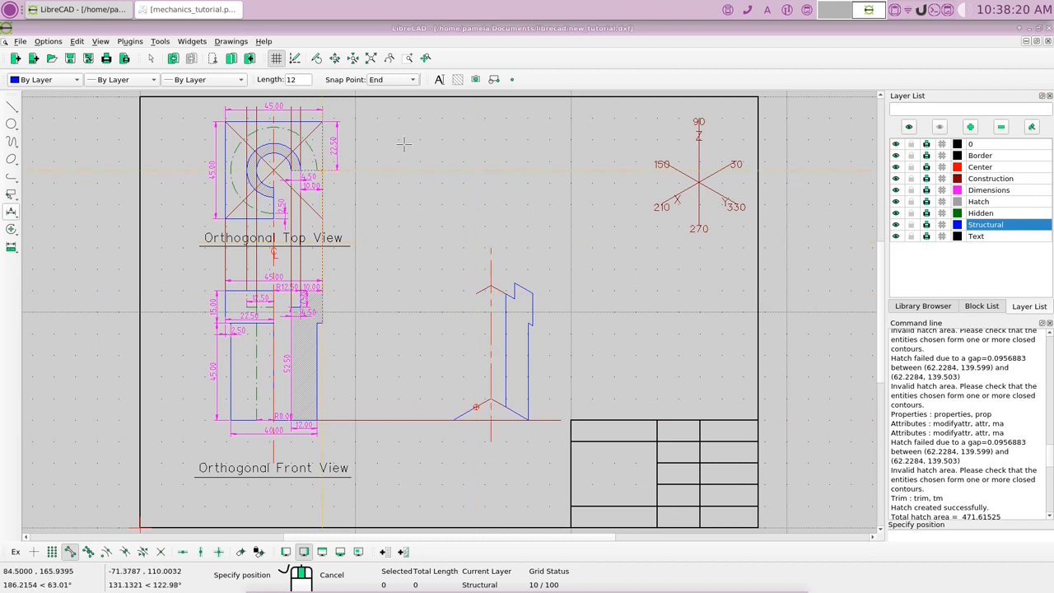
double_click(292, 79)
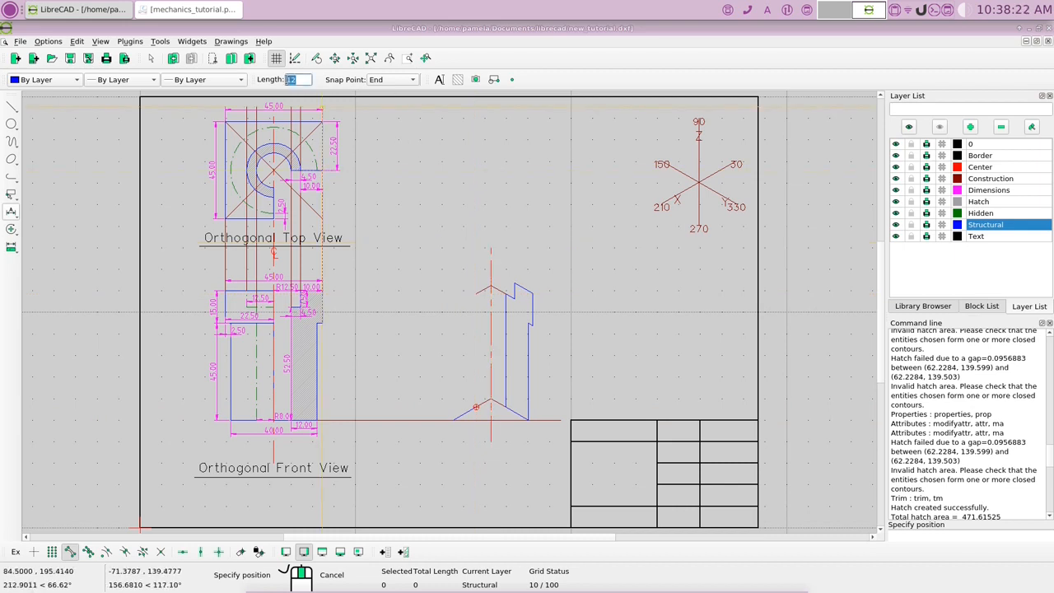
type("45")
left_click(417, 79)
left_click(387, 54)
left_click(453, 419)
right_click(424, 263)
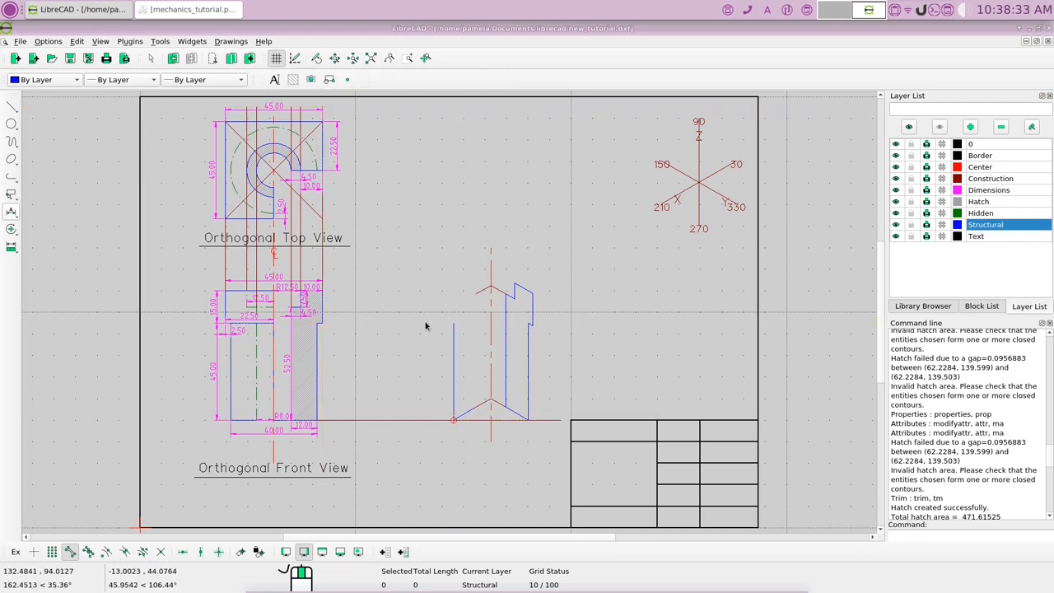
- Draw a 2.5-unit line at 30° with snap point End, attached to the top endpoint of the 45-unit vertical line
right_click(421, 265)
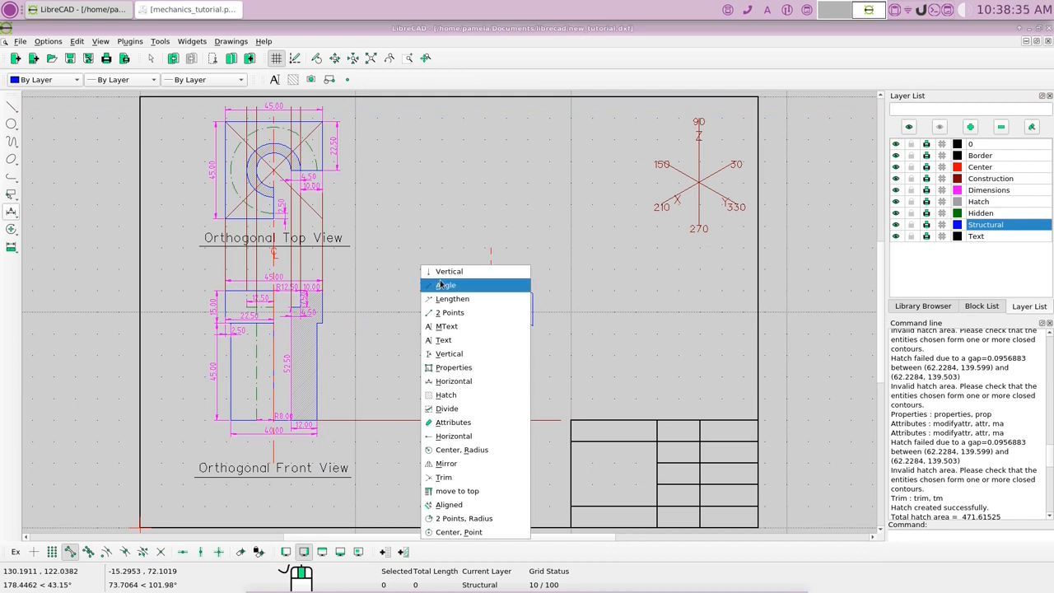
left_click(443, 285)
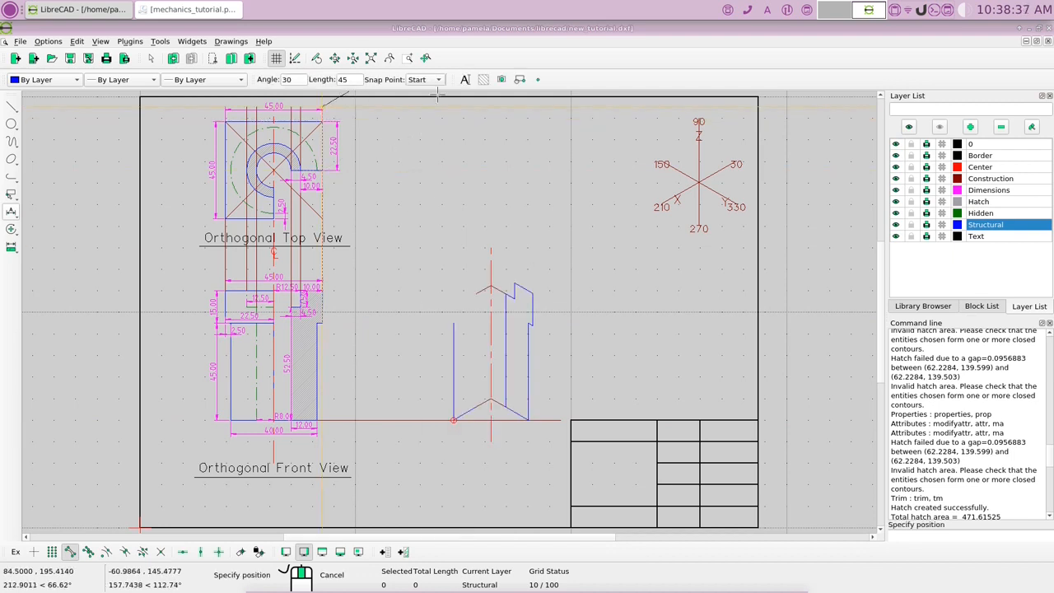
left_click(343, 80)
key("BackSpace")
type("2")
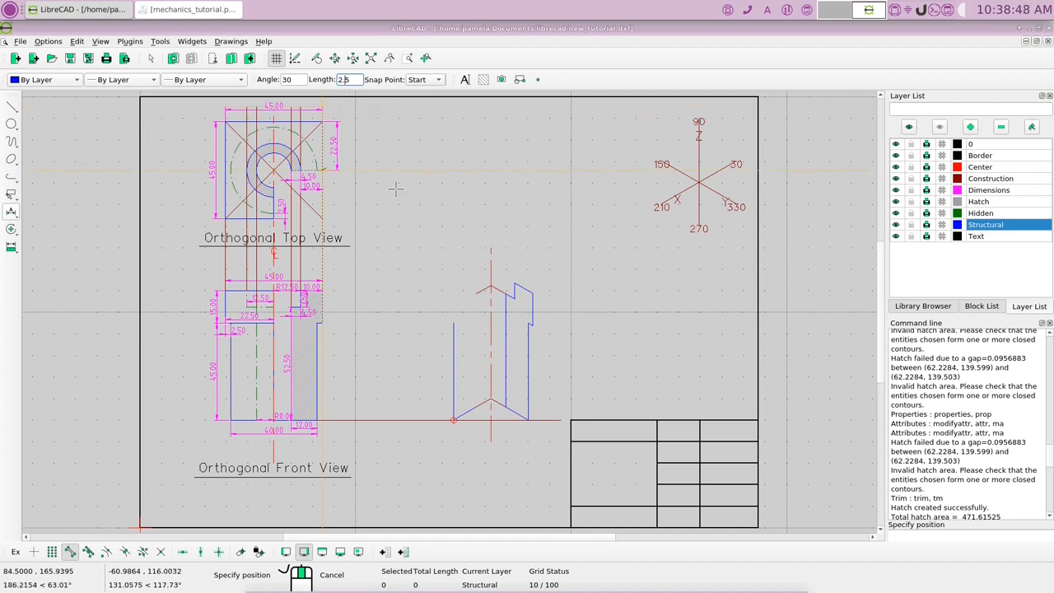
type(".")
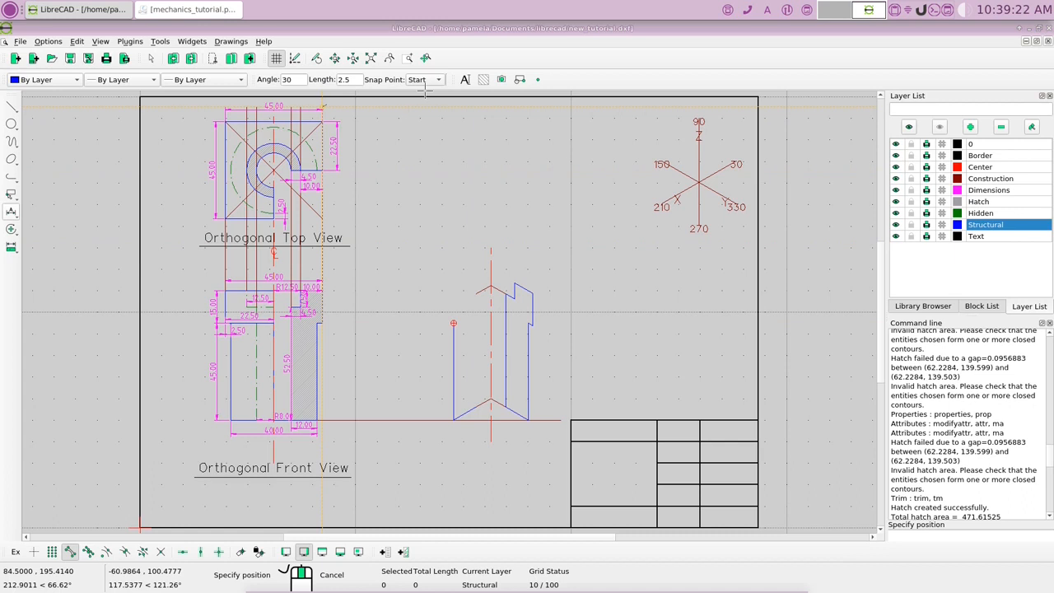
left_click(439, 80)
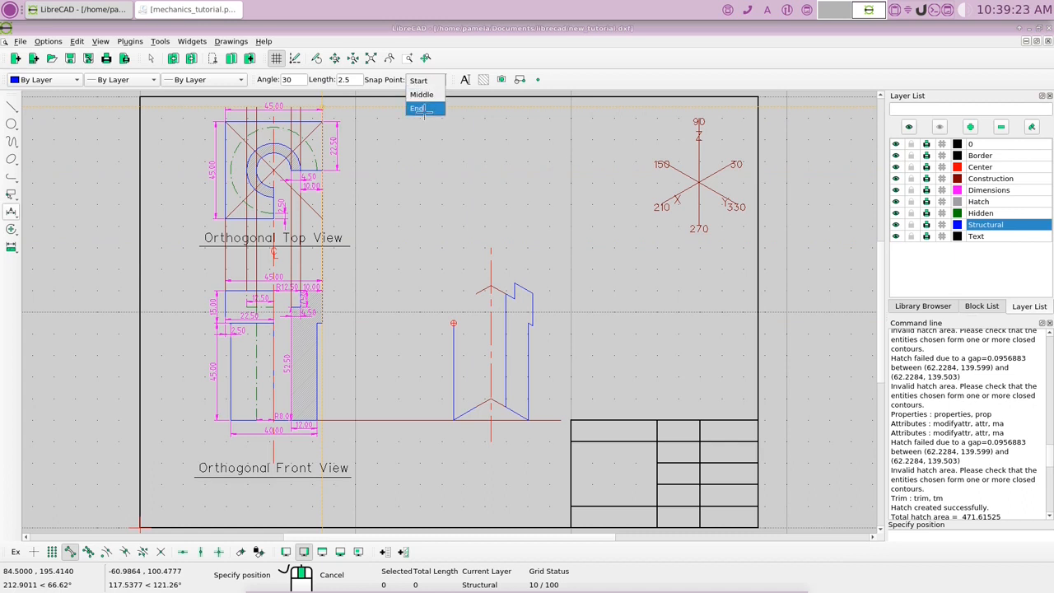
left_click(420, 109)
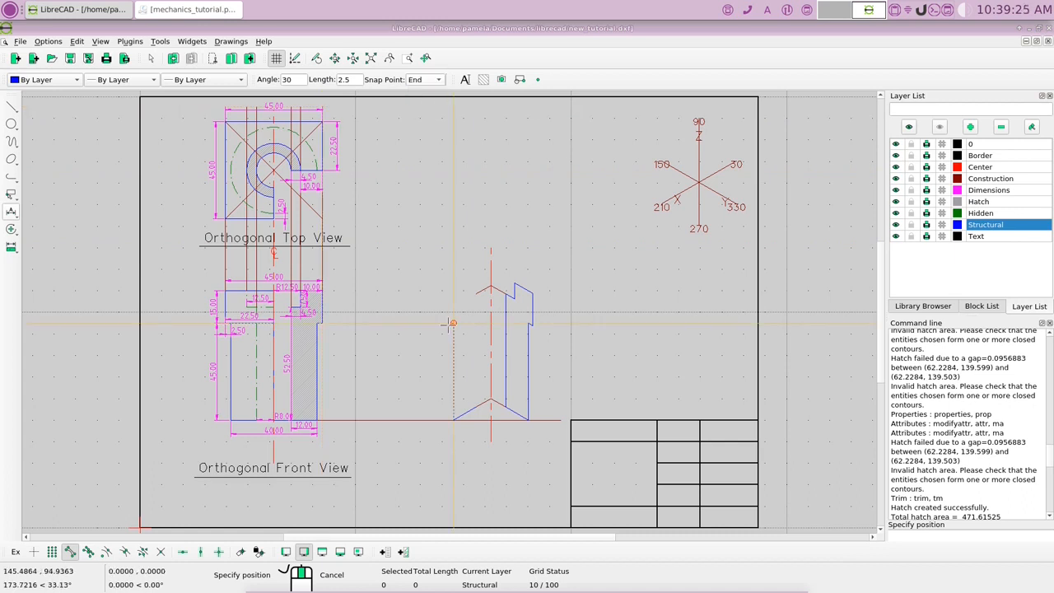
key("Escape")
- Draw a vertical line 15 units long with snap point Start, upward from the free end of the 2.5-unit line
right_click(428, 302)
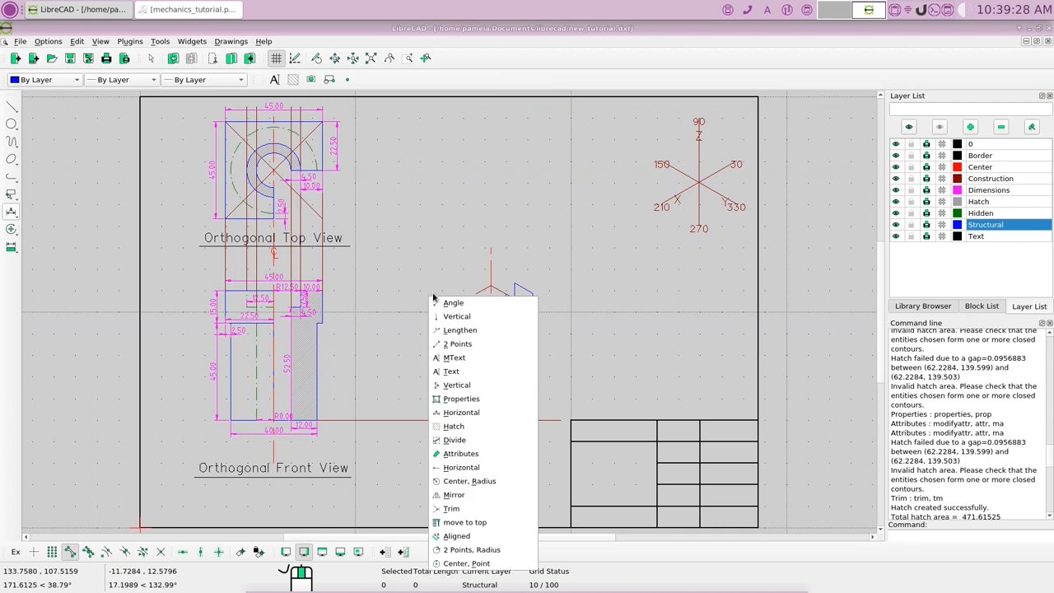
left_click(452, 303)
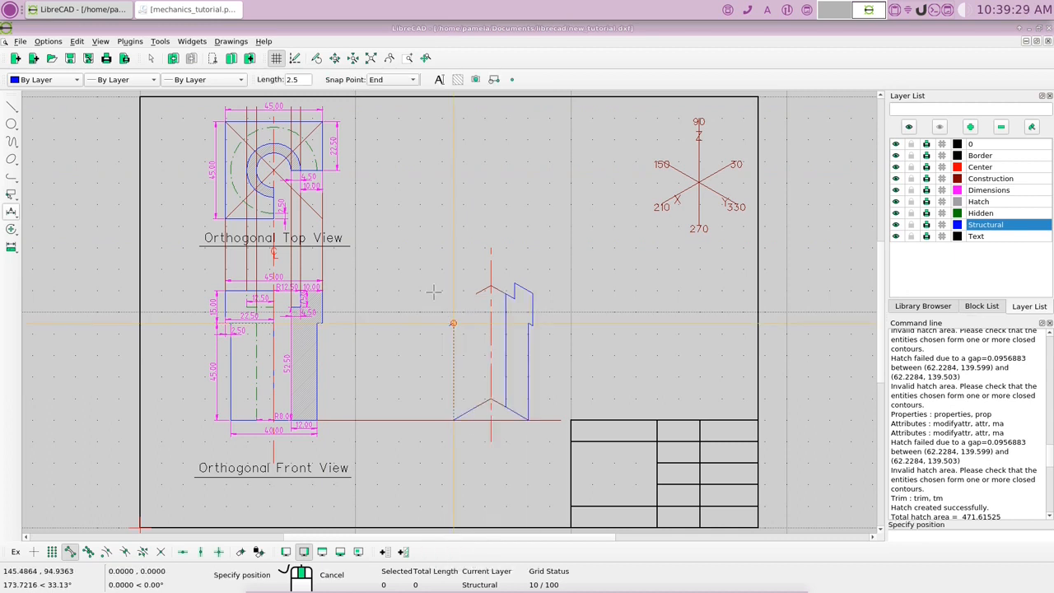
left_click_drag(301, 79, 287, 79)
type("15")
left_click(453, 308)
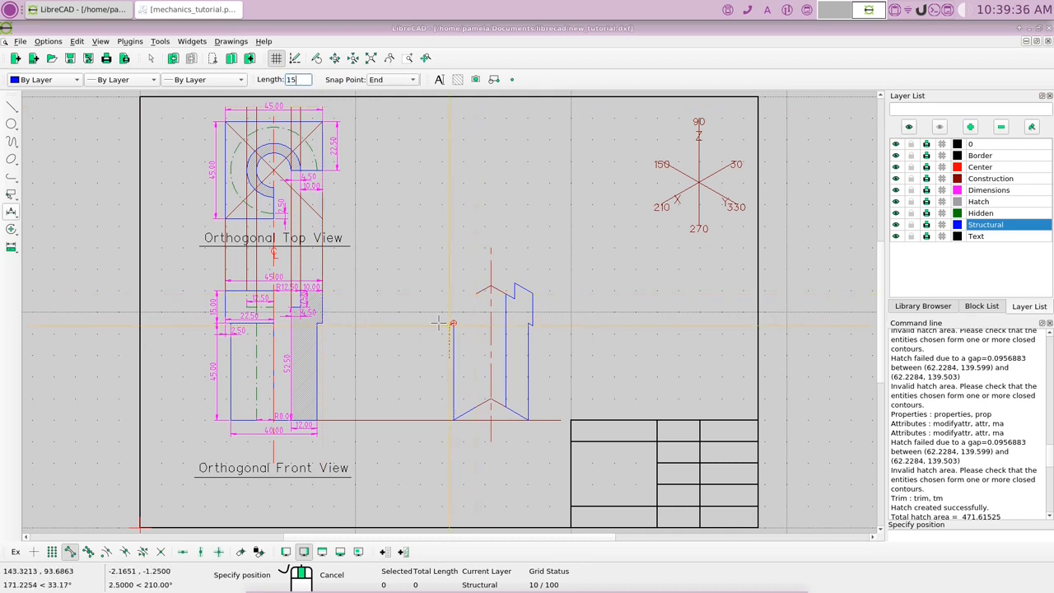
left_click(408, 79)
left_click(380, 52)
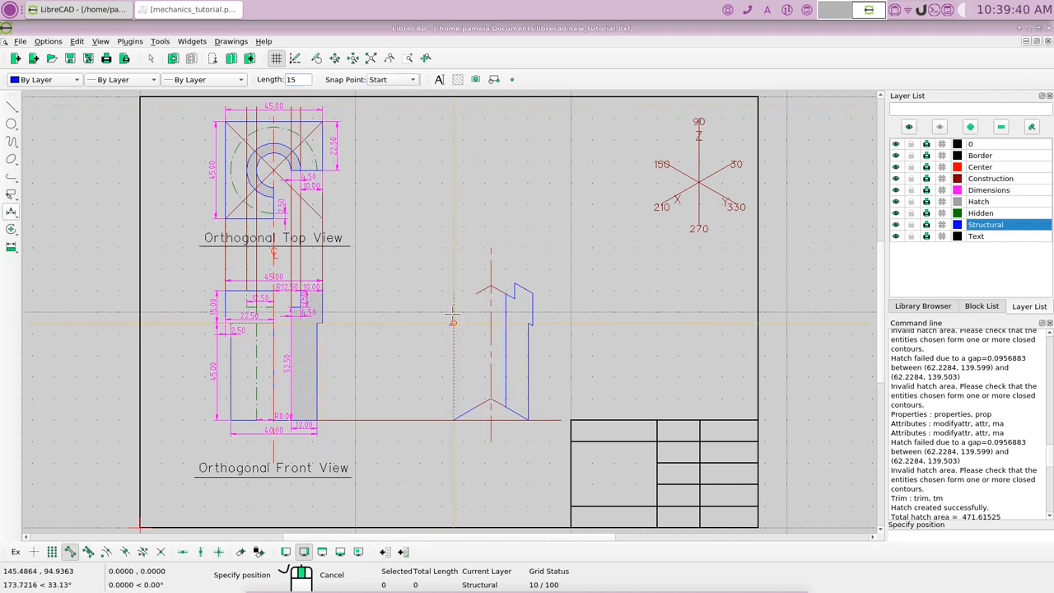
left_click(445, 323)
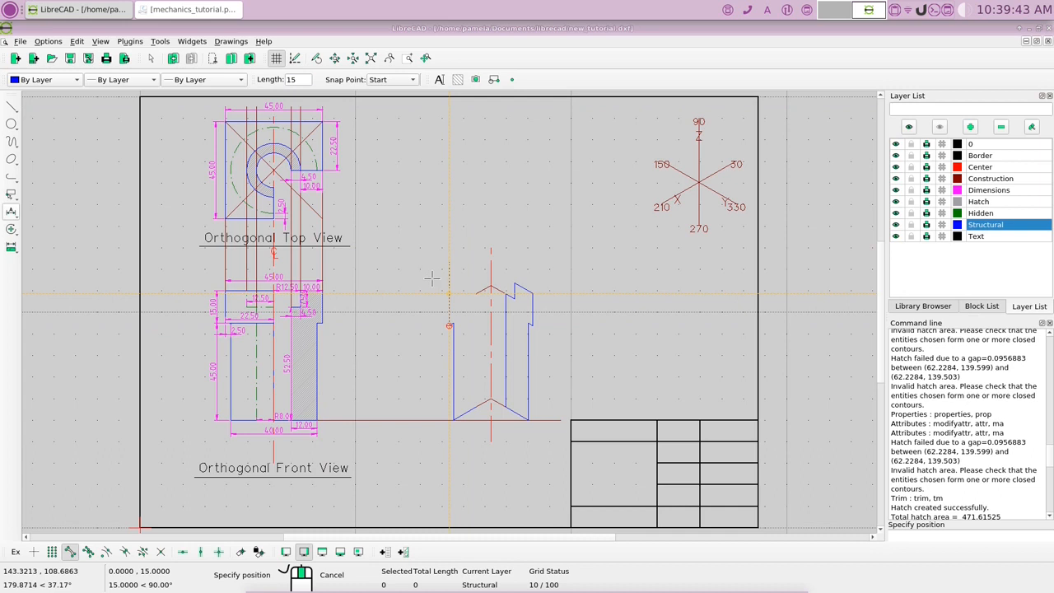
- Draw a 10-unit line at 30° with snap point Start, from the top endpoint of the 15-unit vertical line
right_click(431, 277)
right_click(431, 271)
left_click(439, 282)
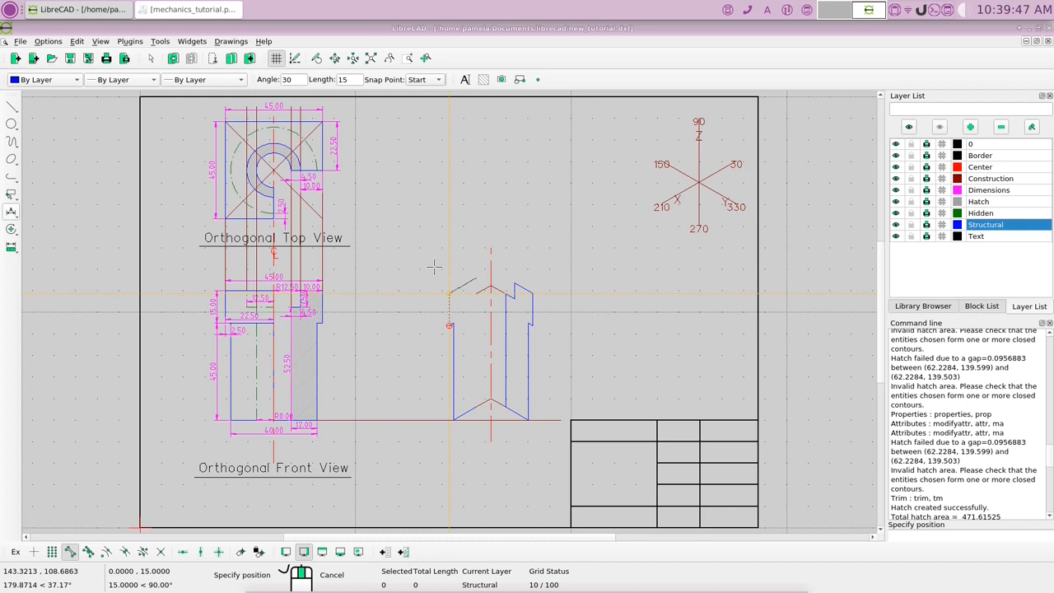
left_click(359, 79)
key("BackSpace")
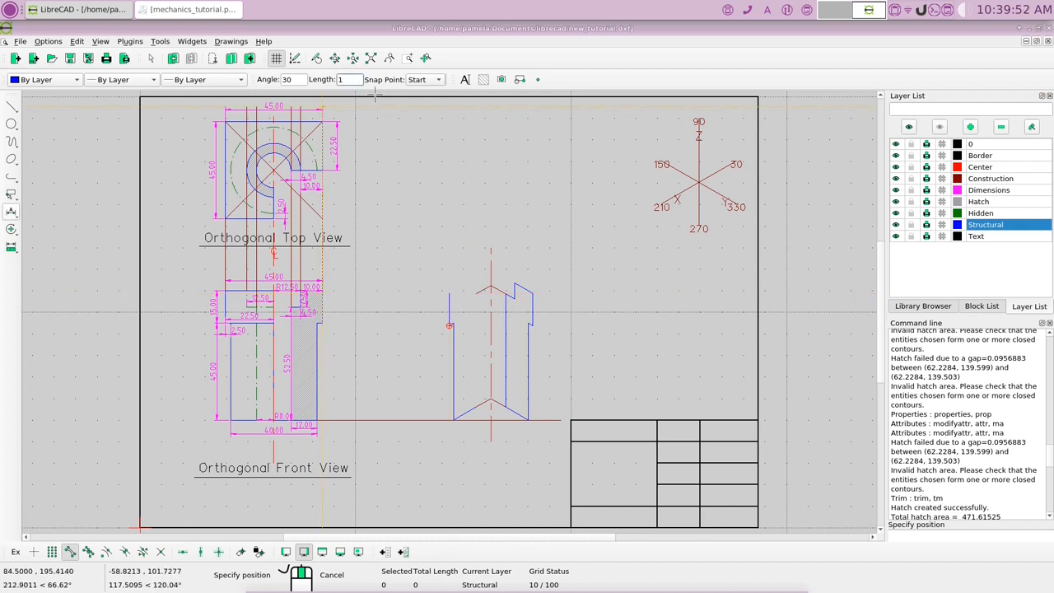
type("0")
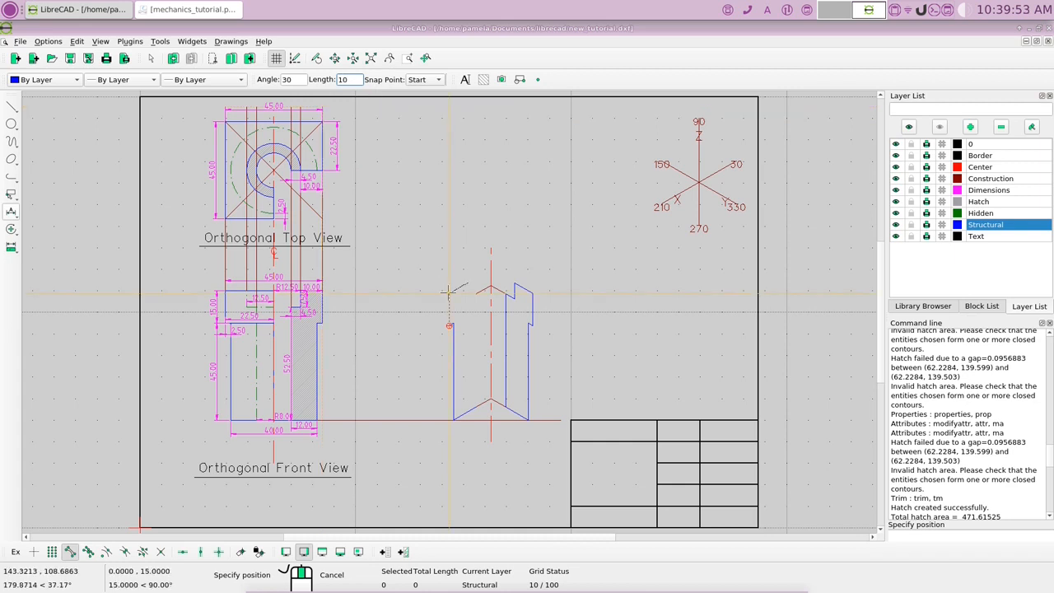
left_click(448, 292)
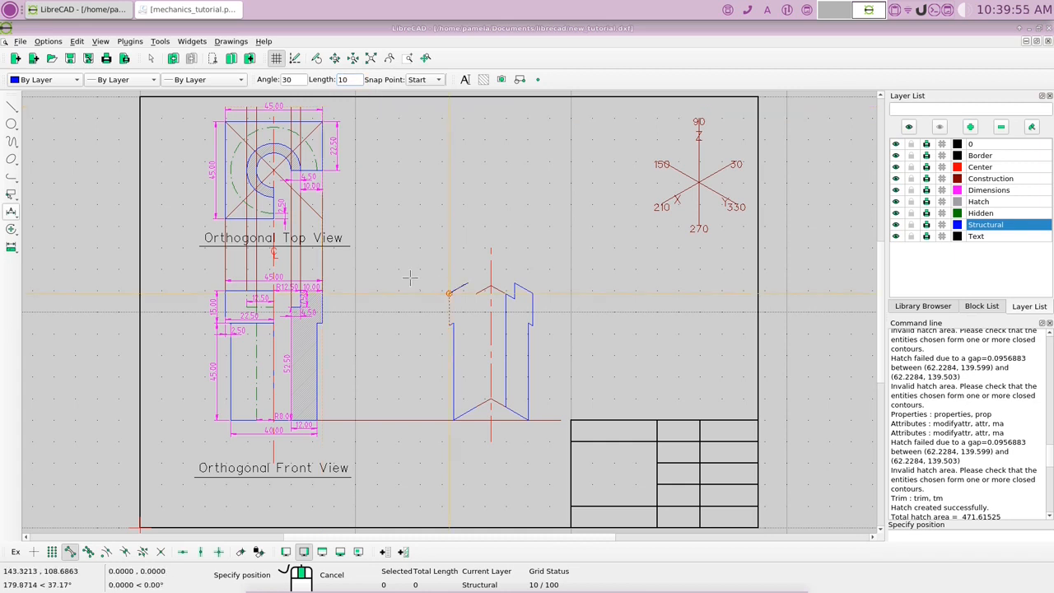
- Draw a vertical line 7.5 units long with snap point End, downward from the free end of the 10-unit line
right_click(421, 237)
right_click(421, 238)
left_click(439, 252)
left_click_drag(301, 79, 286, 79)
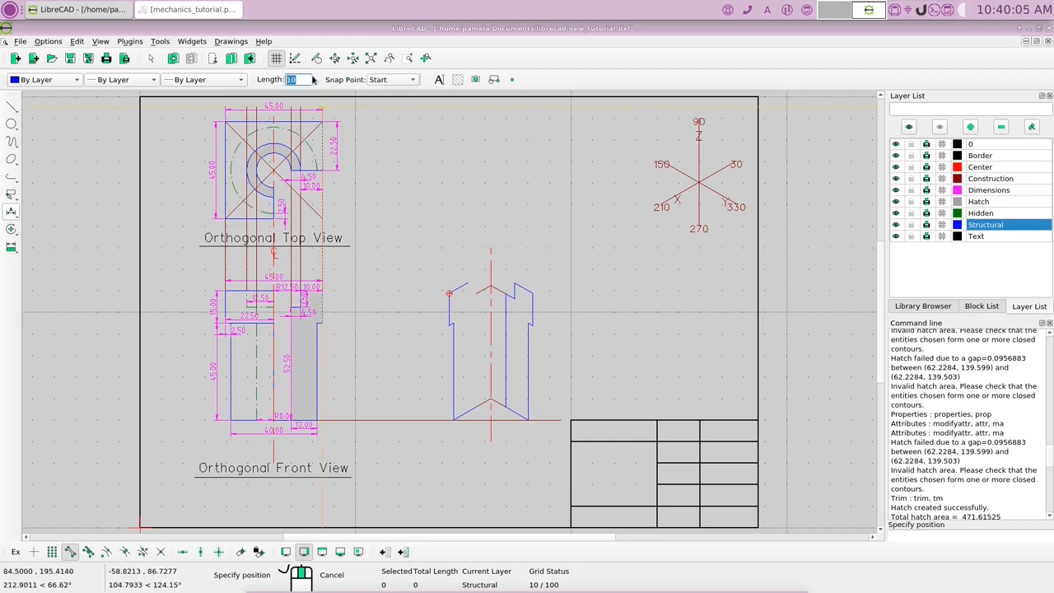
type("7,")
key("BackSpace")
type(".5")
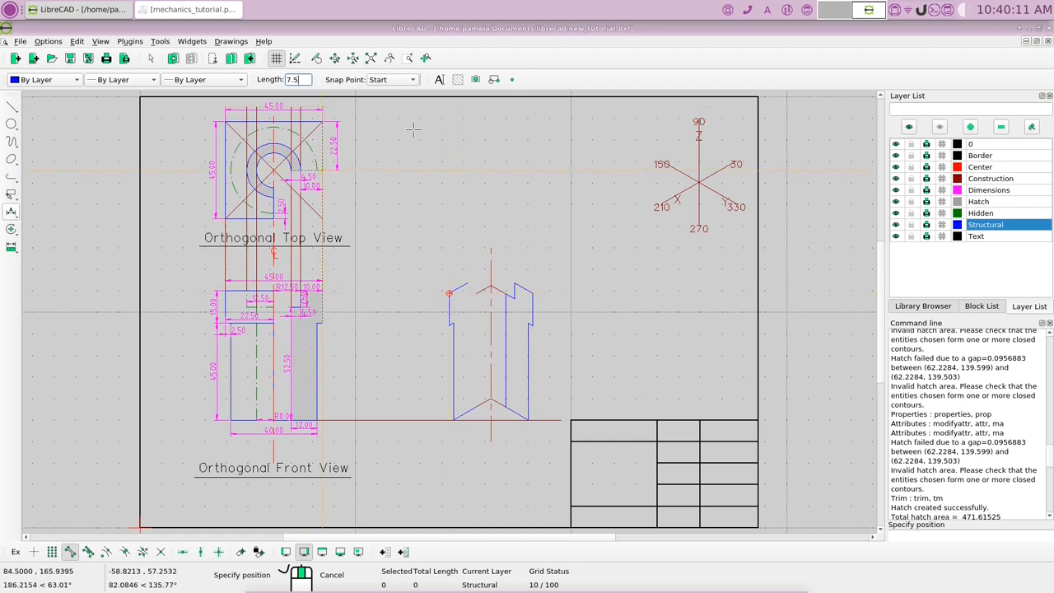
left_click(414, 82)
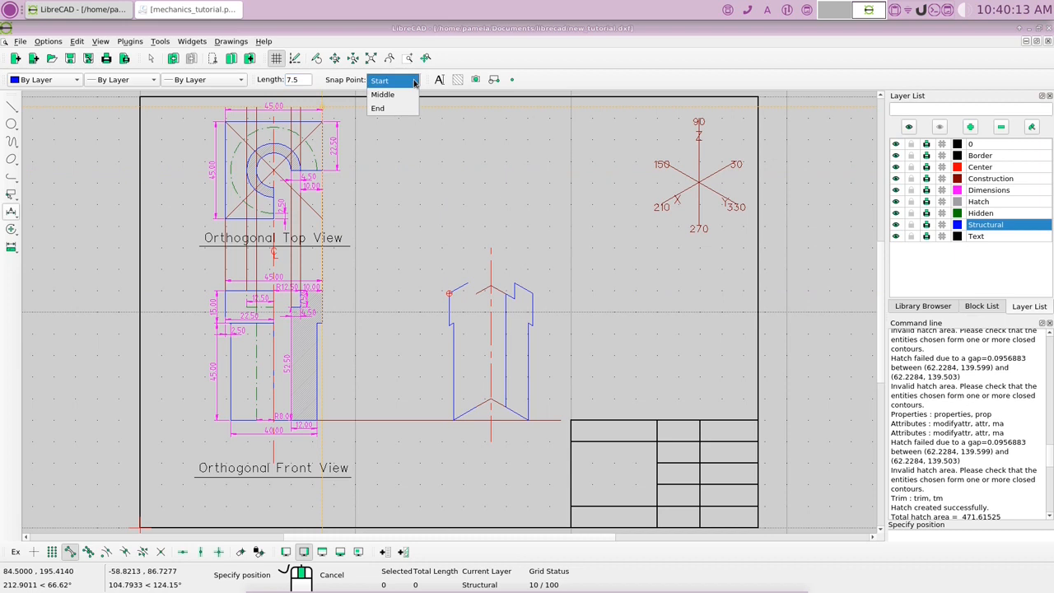
left_click(379, 108)
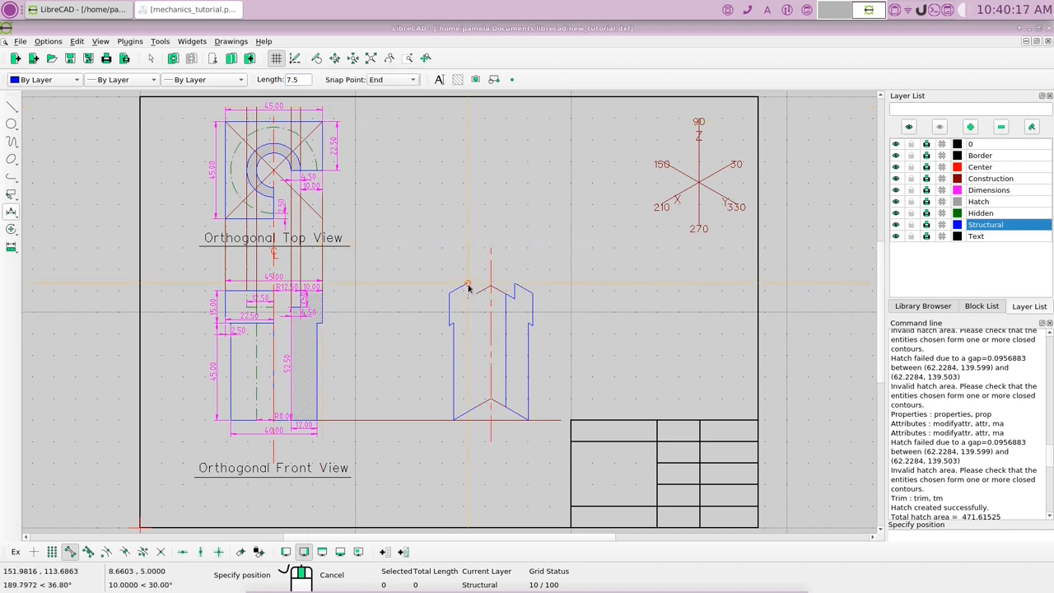
left_click(468, 286)
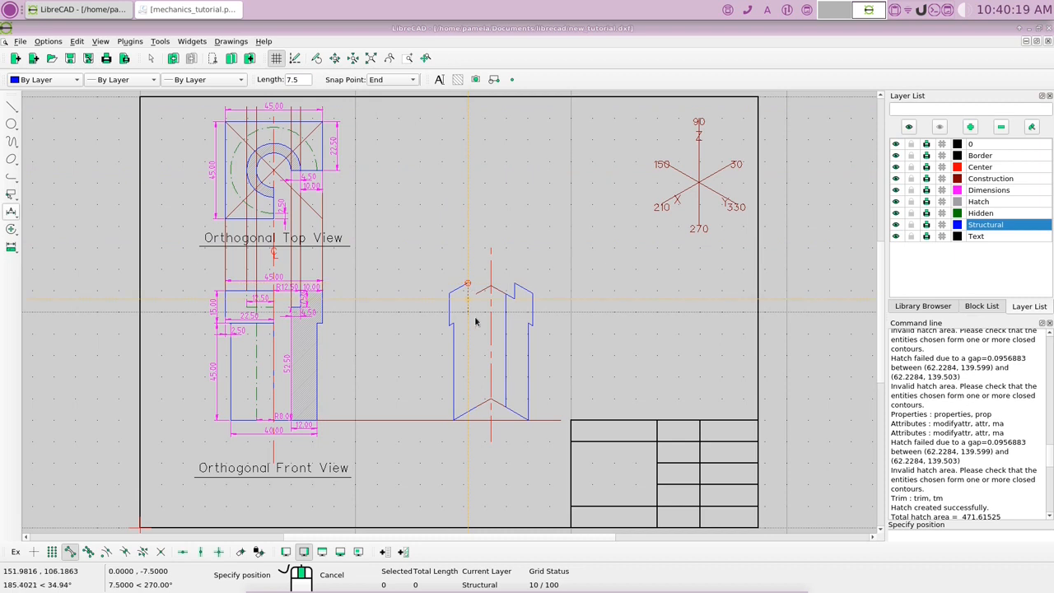
- Draw a 4.5-unit line at 30° with snap point Start, from the lower endpoint of the 7.5-unit vertical line
right_click(421, 203)
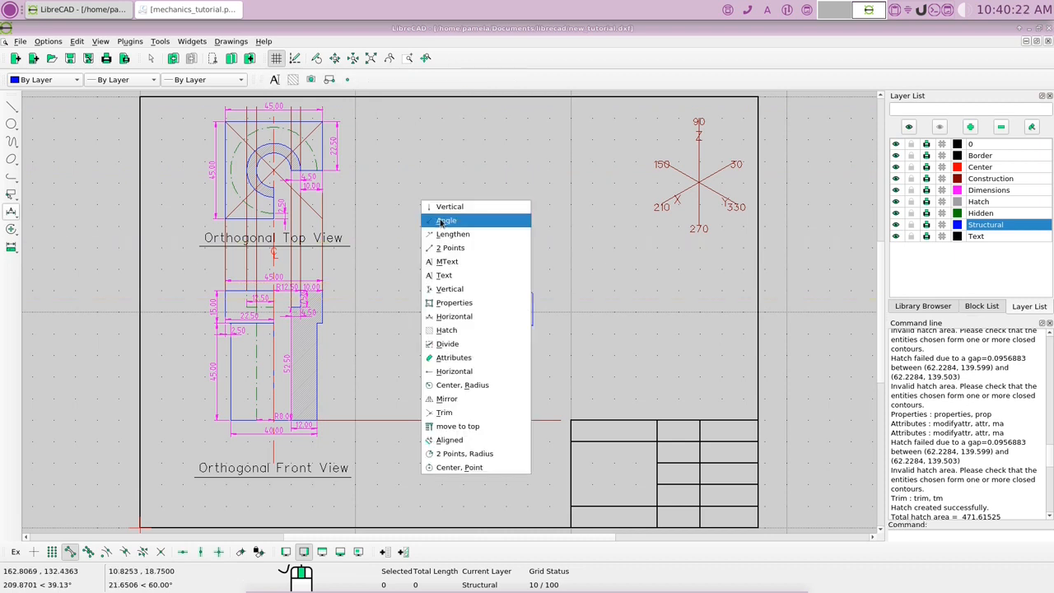
left_click(445, 221)
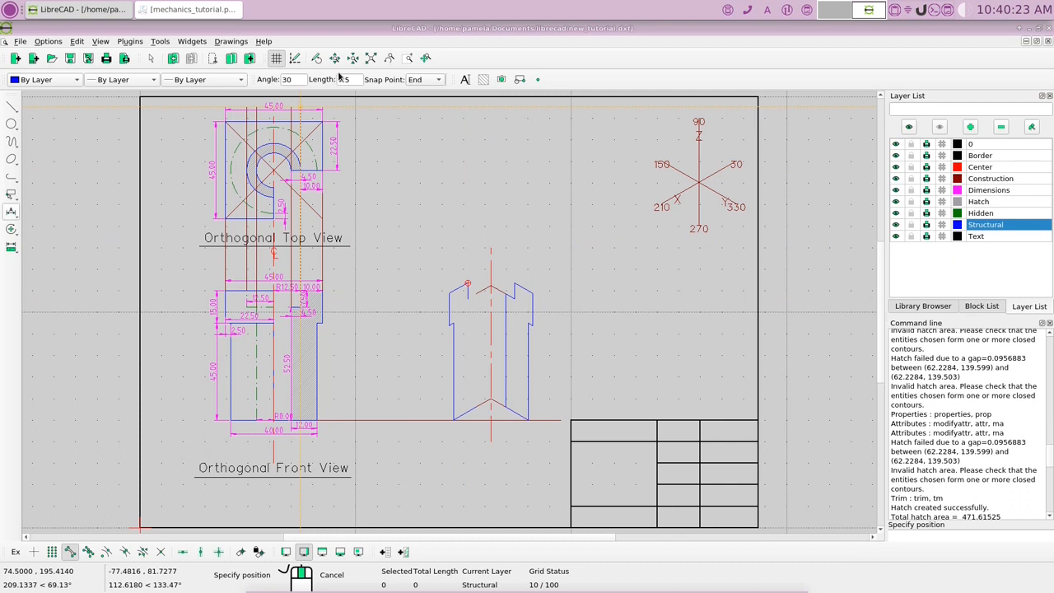
double_click(340, 79)
type("5")
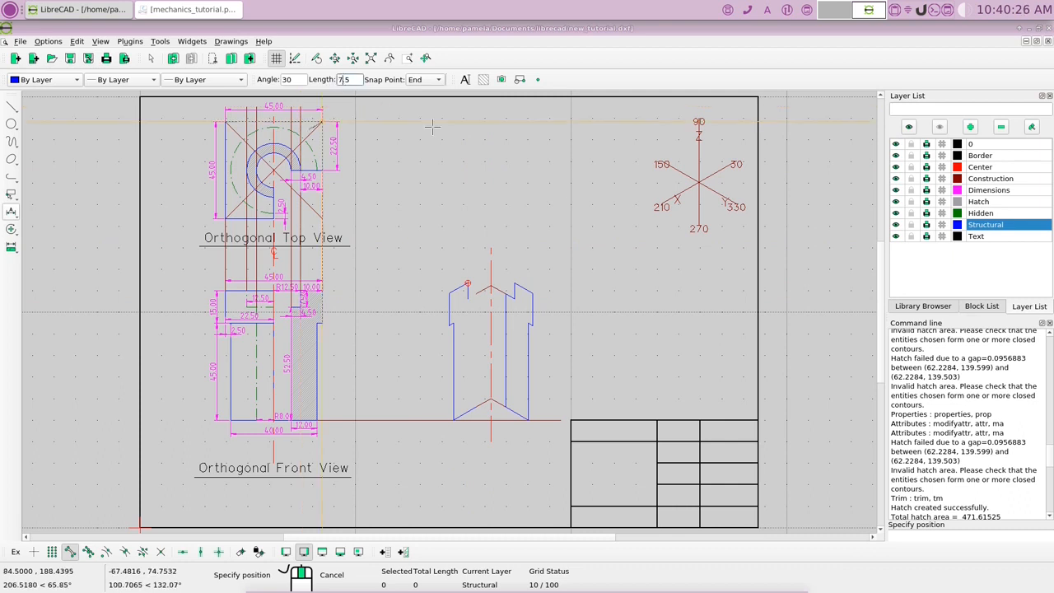
type("4.")
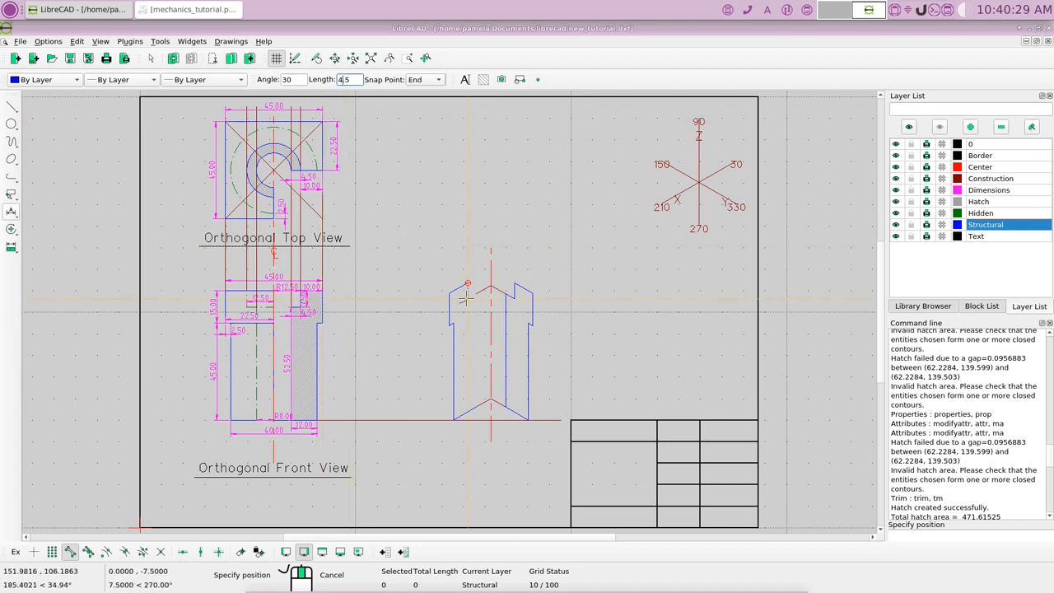
left_click(438, 80)
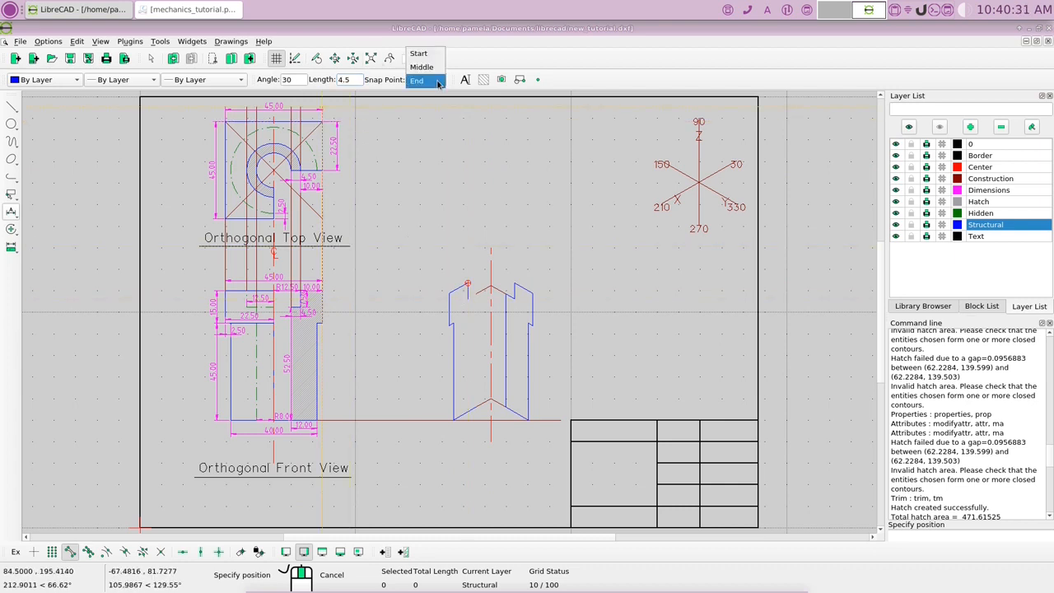
left_click(418, 53)
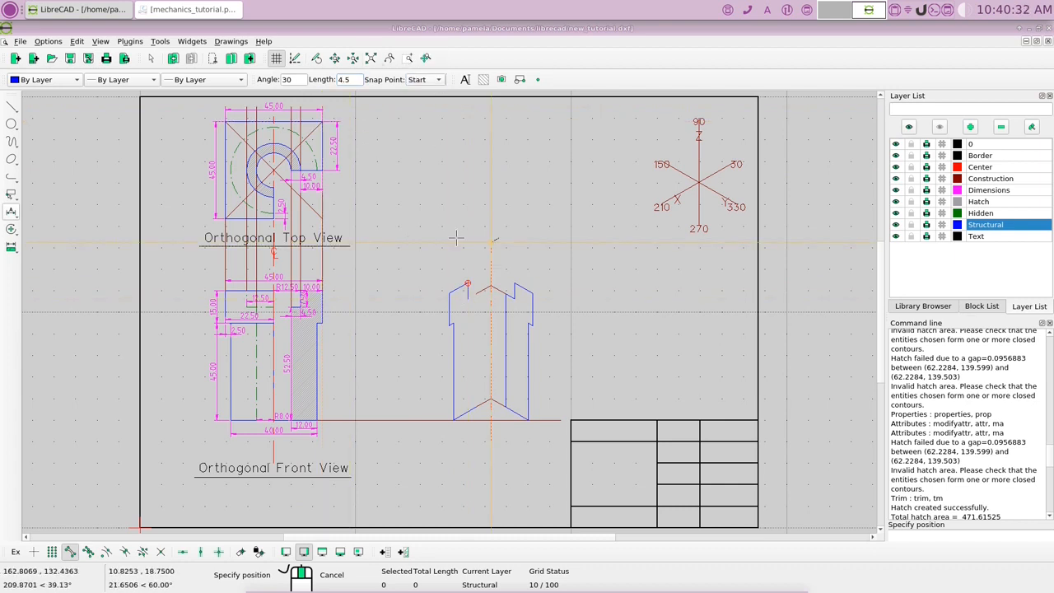
left_click(467, 298)
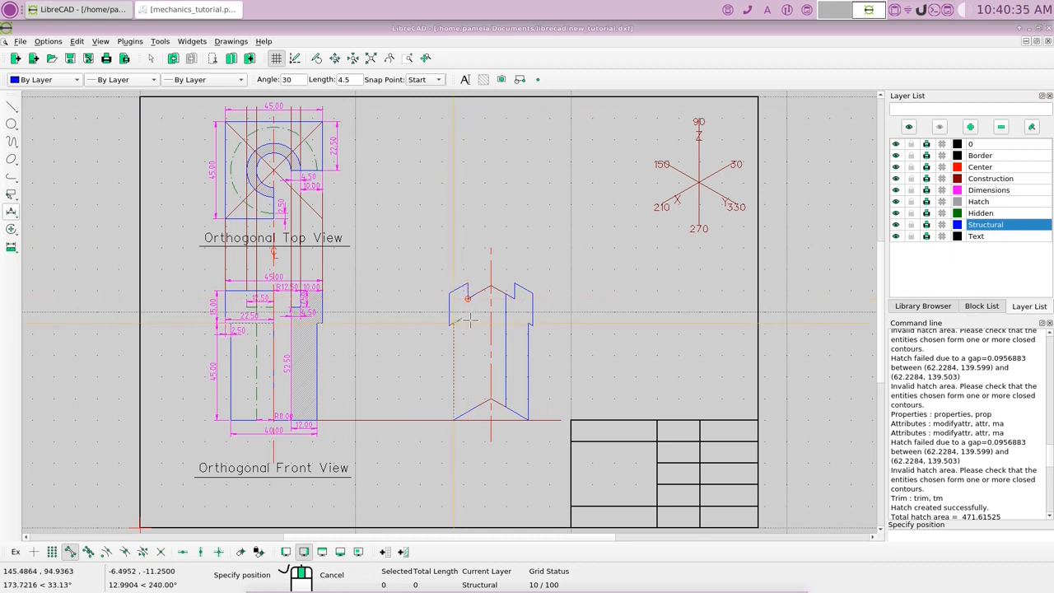
- Draw a vertical line 52.5 units long downward from the free end of the 4.5-unit line to the base, closing the section outline
right_click(397, 210)
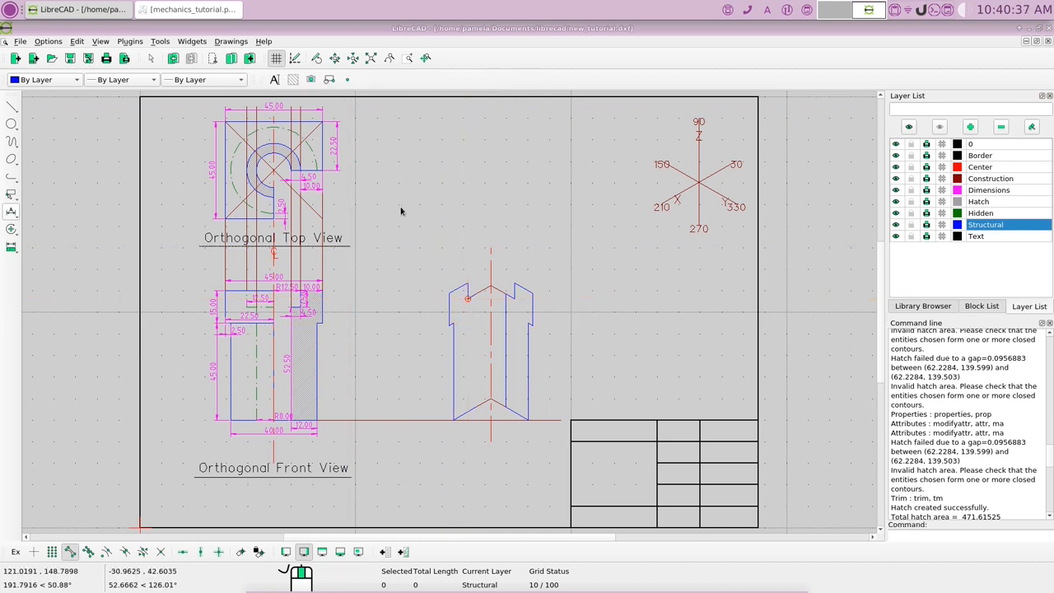
right_click(400, 207)
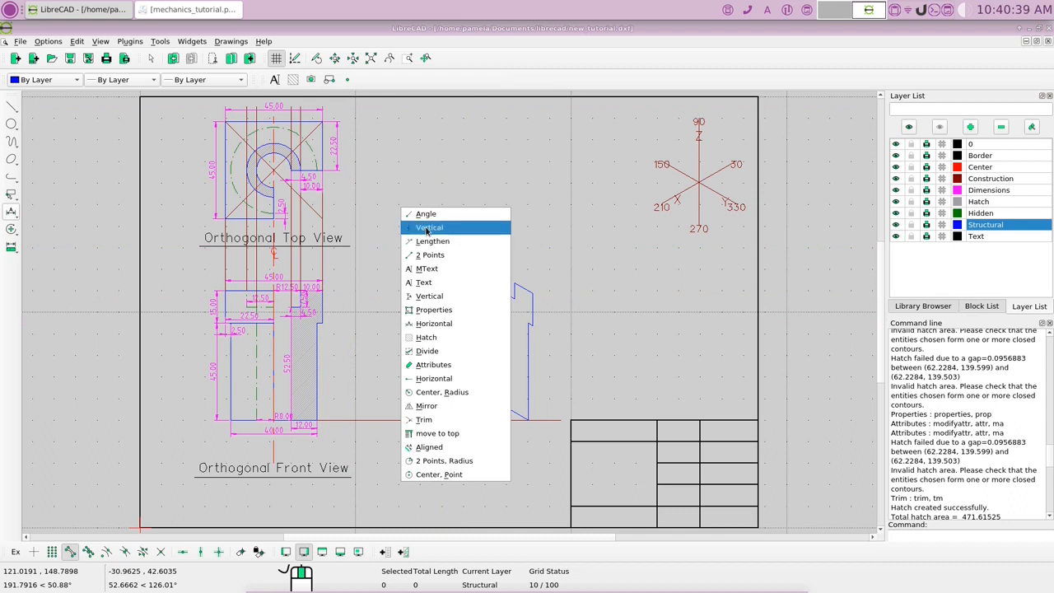
left_click(427, 228)
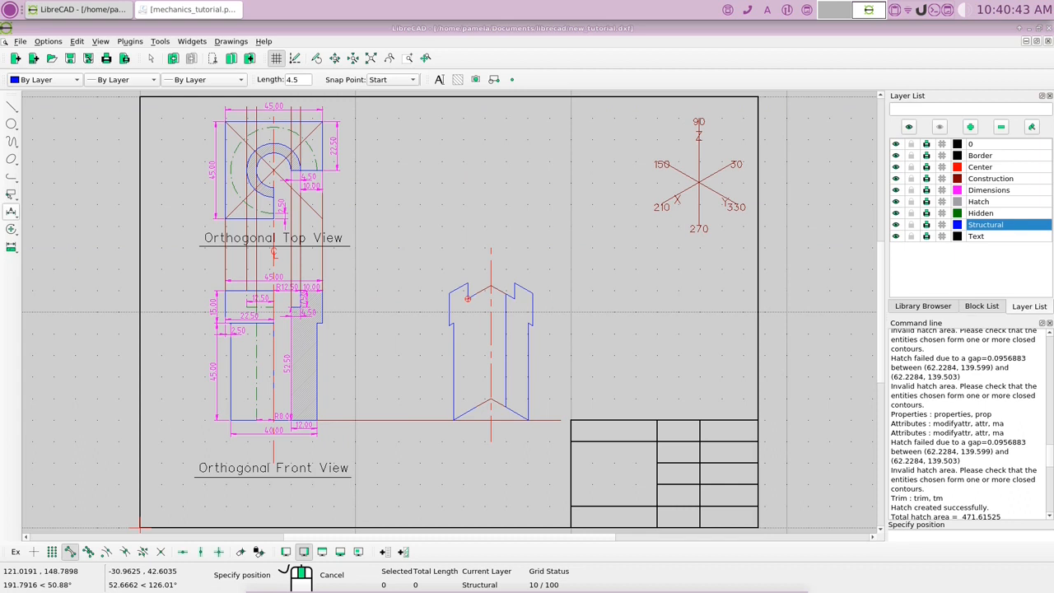
left_click(294, 79)
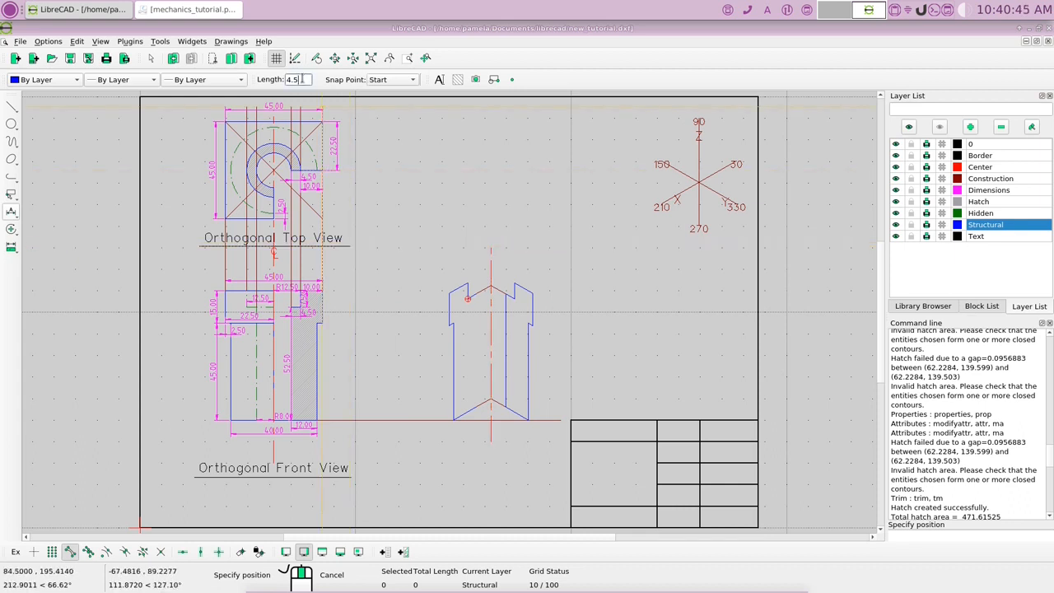
type("52.5")
left_click(476, 293)
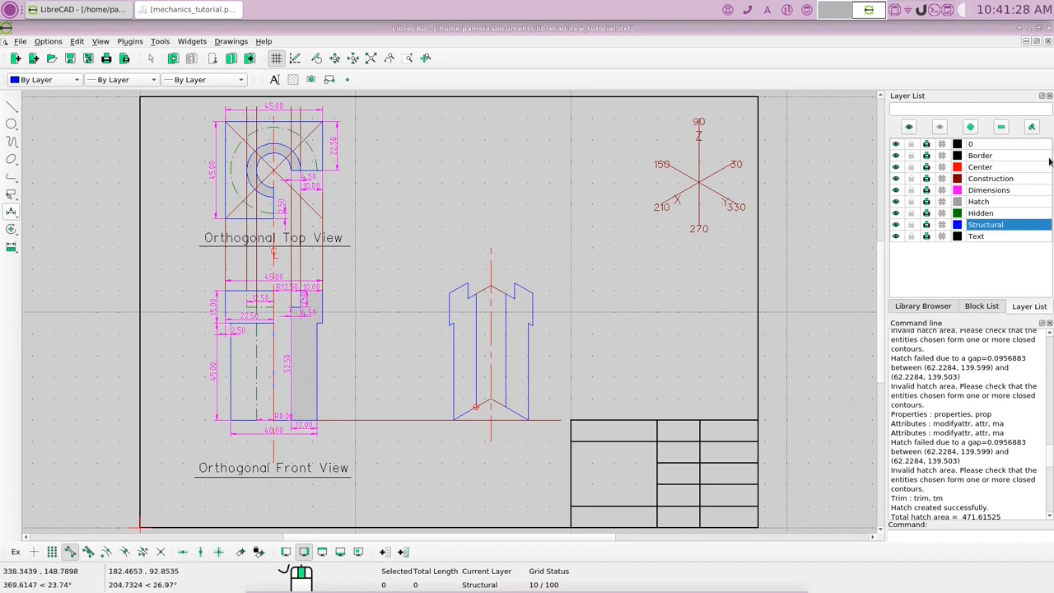
- On the Center layer, place the multiline text "C" with height 3 at the upper end of the isometric view's centre axis
left_click(976, 168)
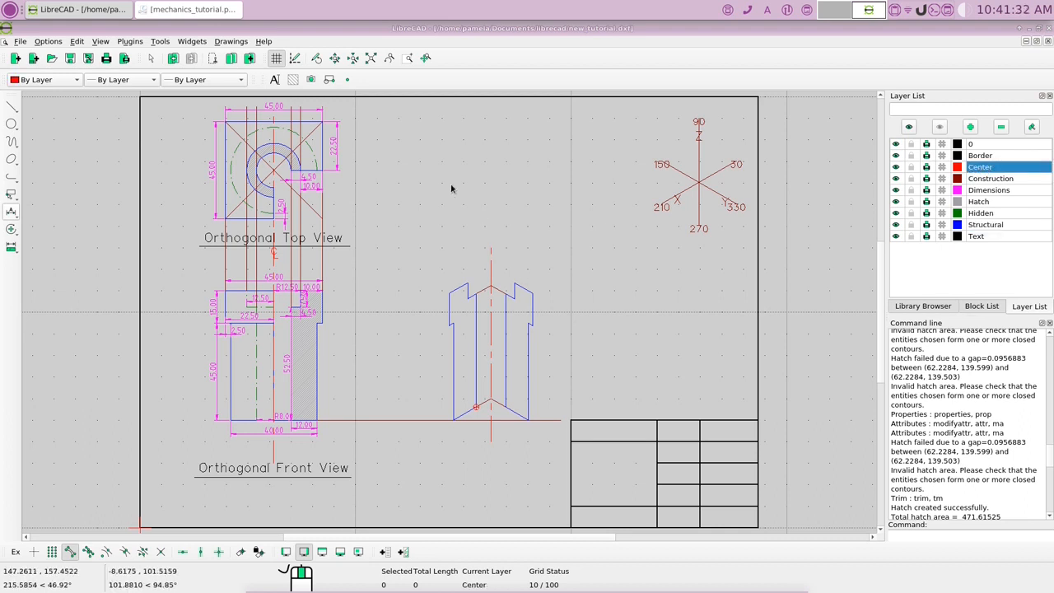
left_click(275, 79)
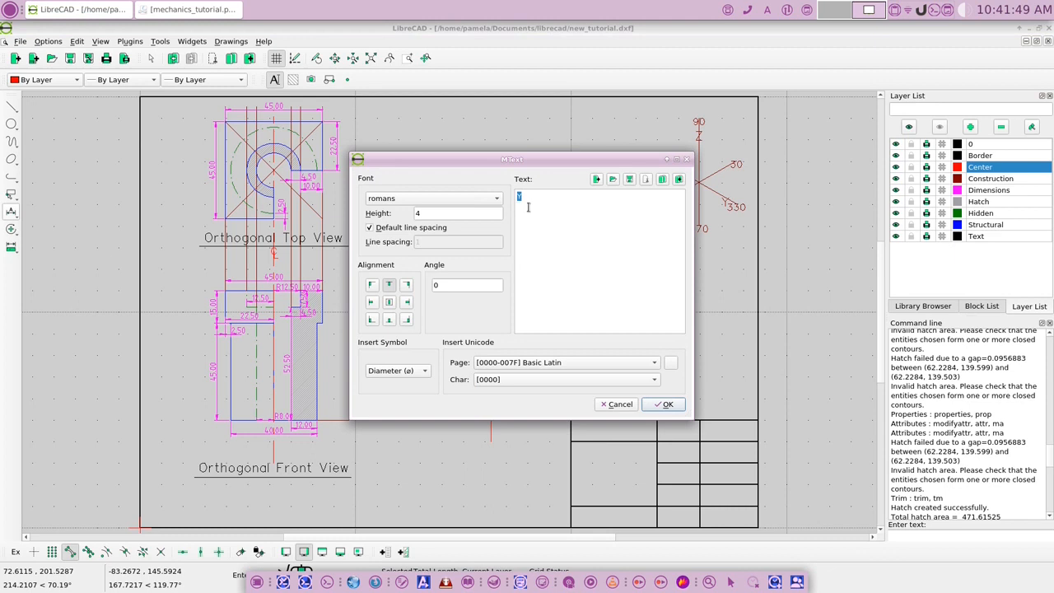
type("C")
double_click(421, 213)
type("3")
left_click(663, 404)
left_click(491, 248)
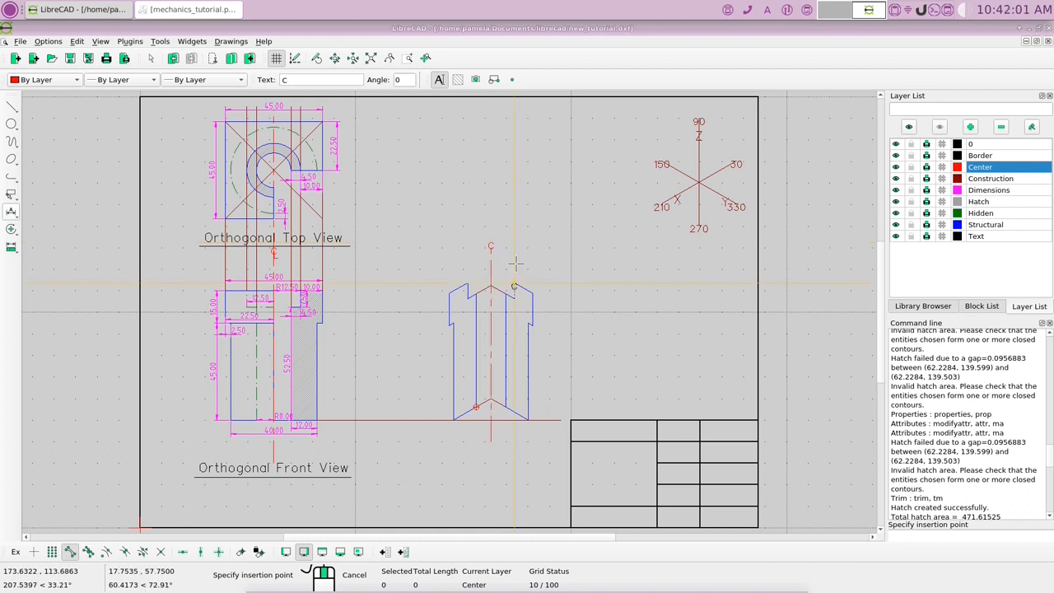
right_click(517, 262)
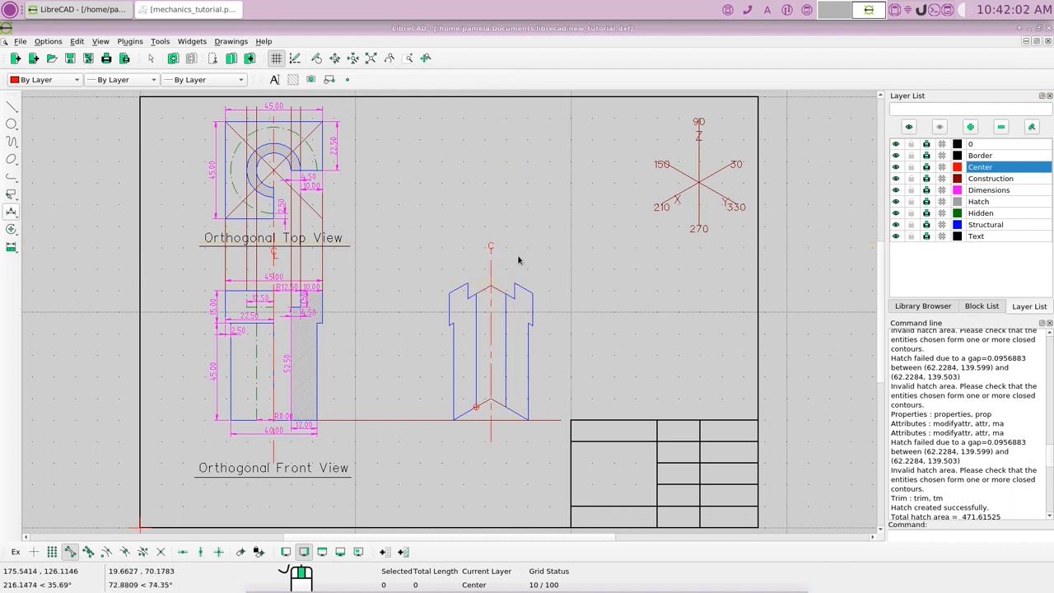
- Place the multiline text "L" with free snap, overlapping the "C" above the centre axis to form the centreline symbol
right_click(518, 246)
left_click(531, 252)
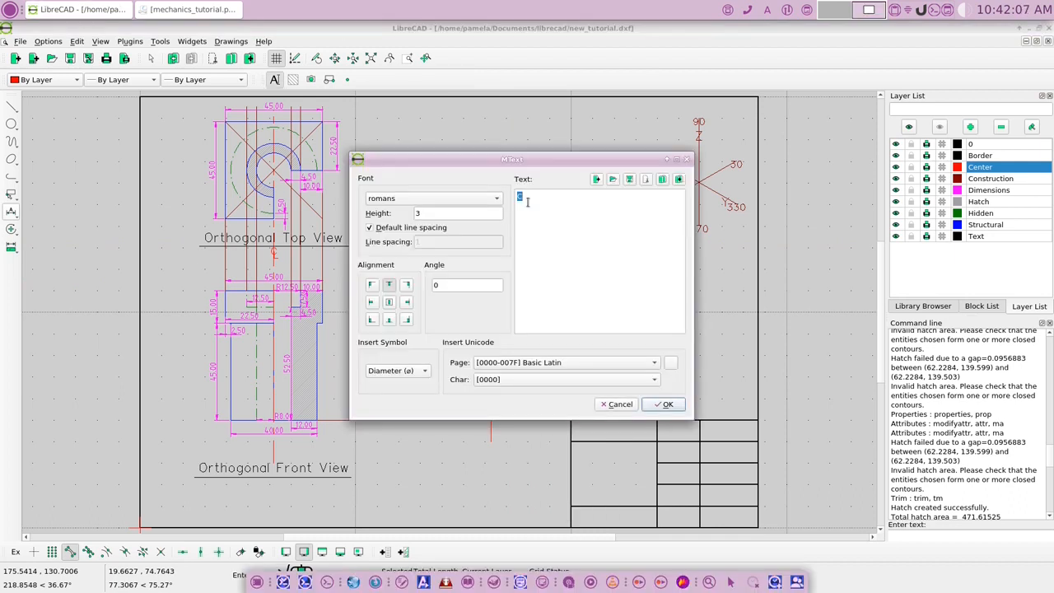
type("4")
left_click(666, 403)
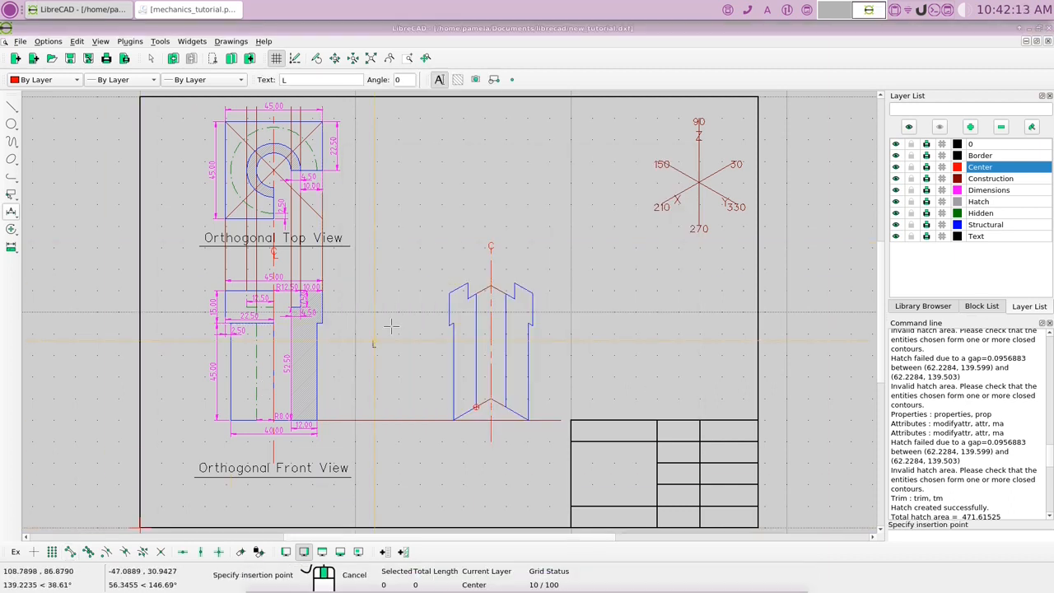
left_click(33, 552)
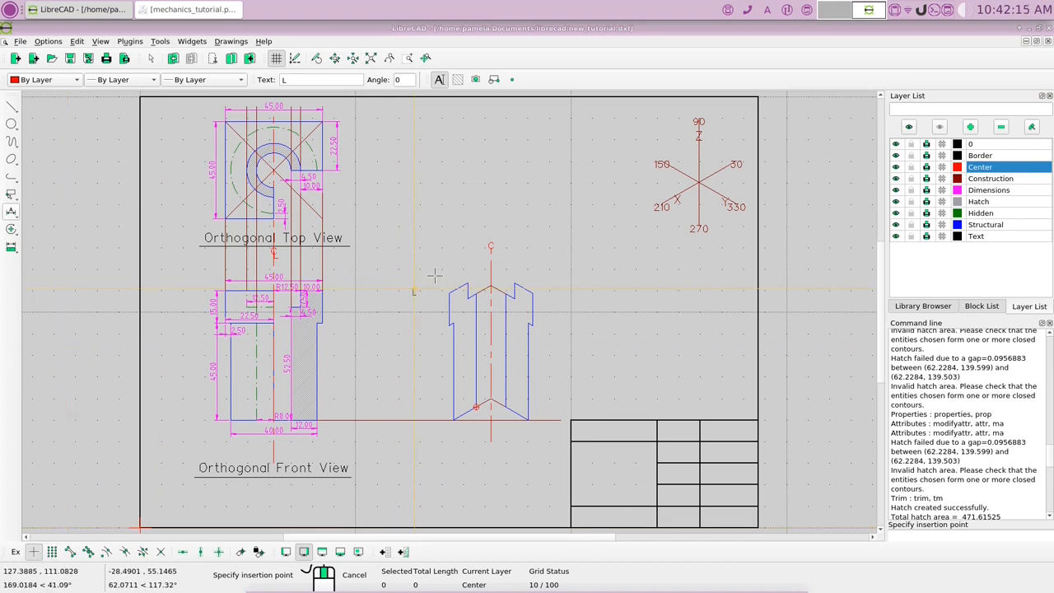
left_click(492, 247)
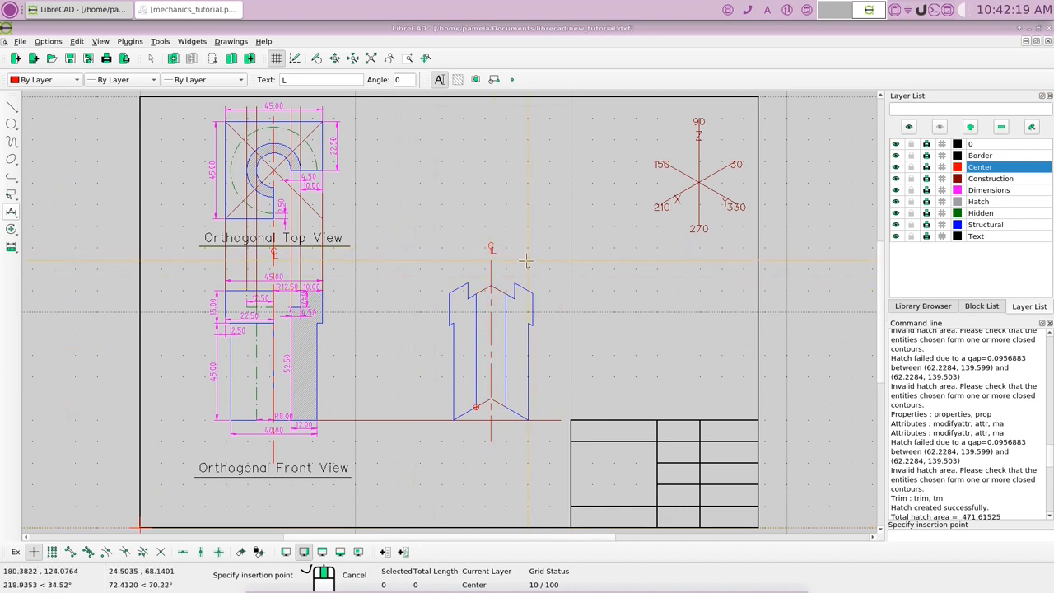
right_click(485, 280)
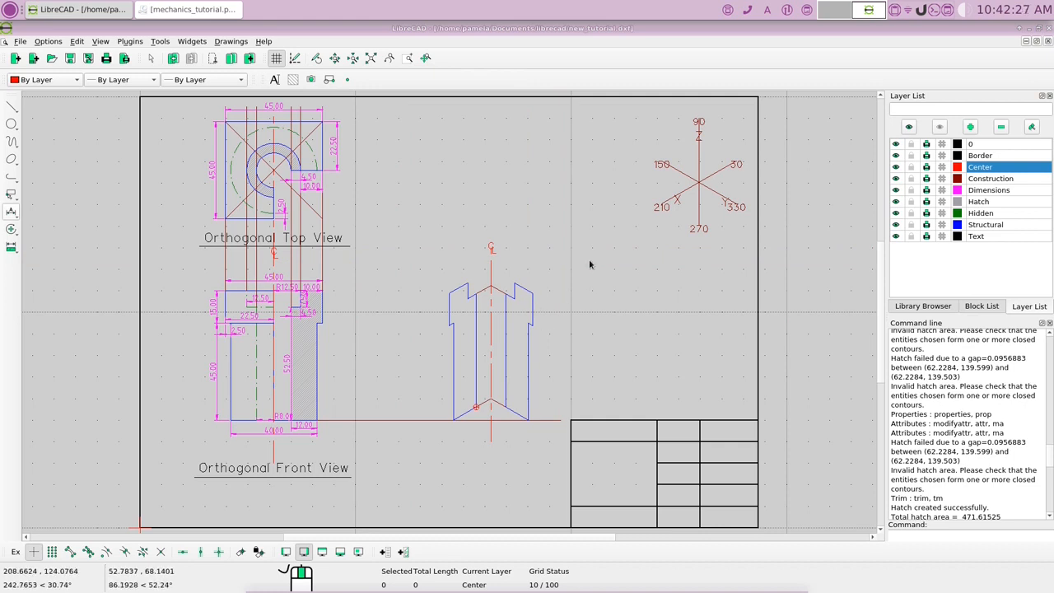
- On the Structural layer, draw 22.5-unit lines at 30° from the upper and lower outer corners of the right-hand section's flange
left_click(1007, 226)
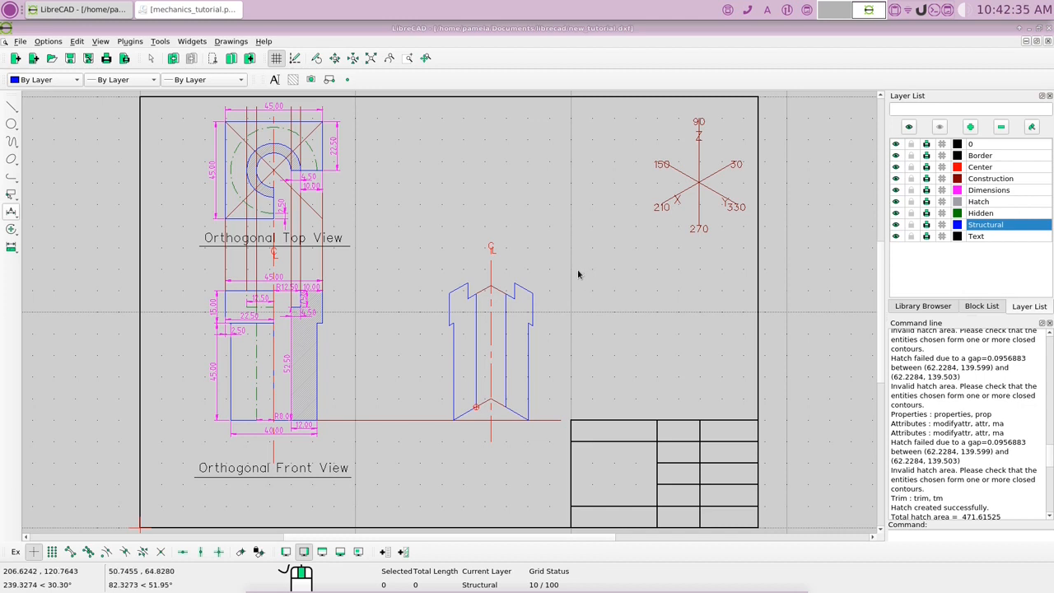
right_click(527, 218)
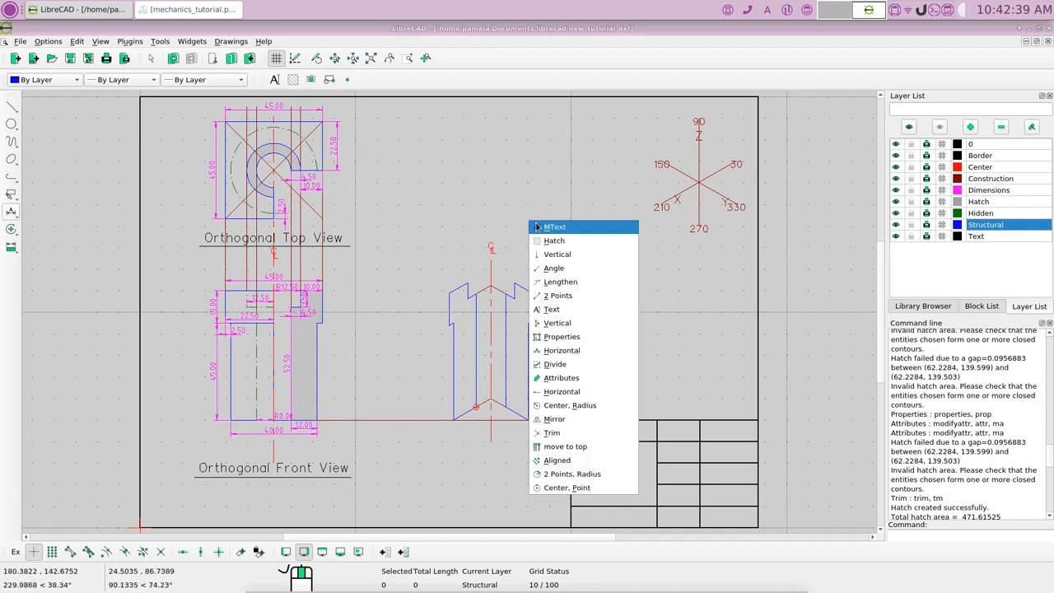
left_click(554, 267)
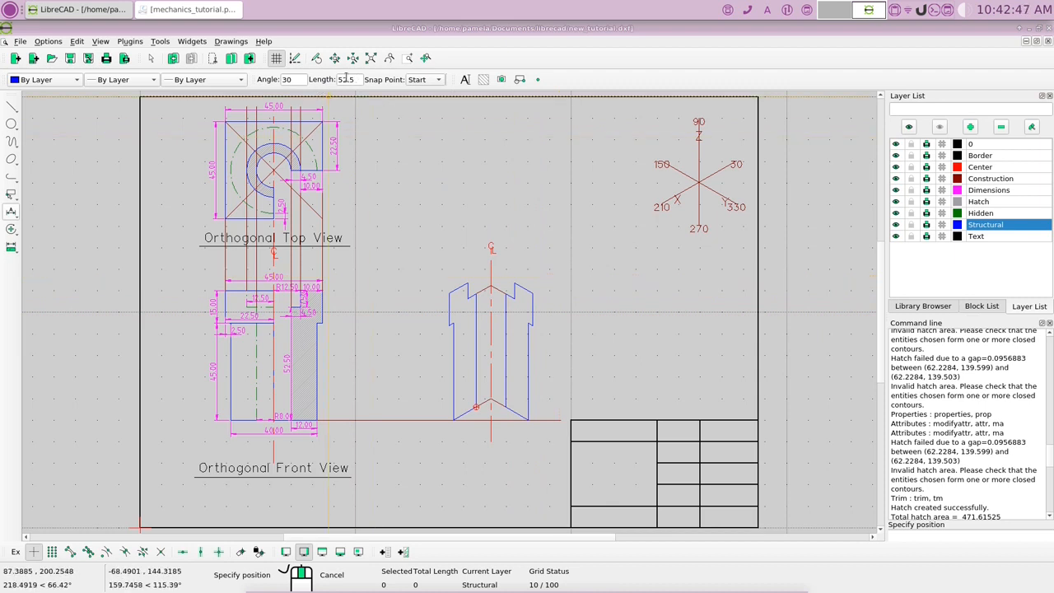
left_click_drag(341, 79, 335, 80)
type("2")
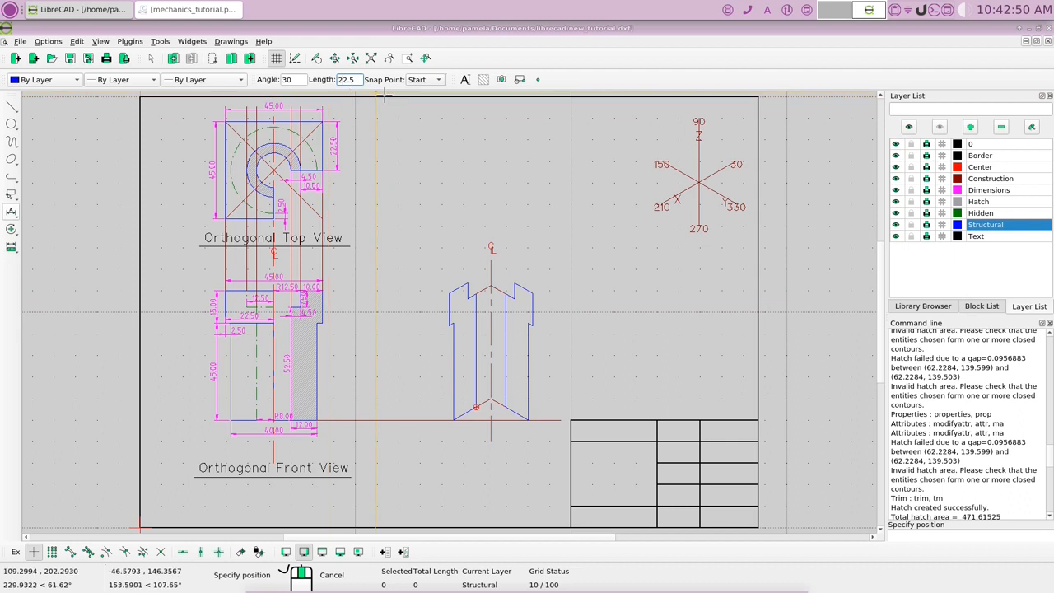
left_click(70, 551)
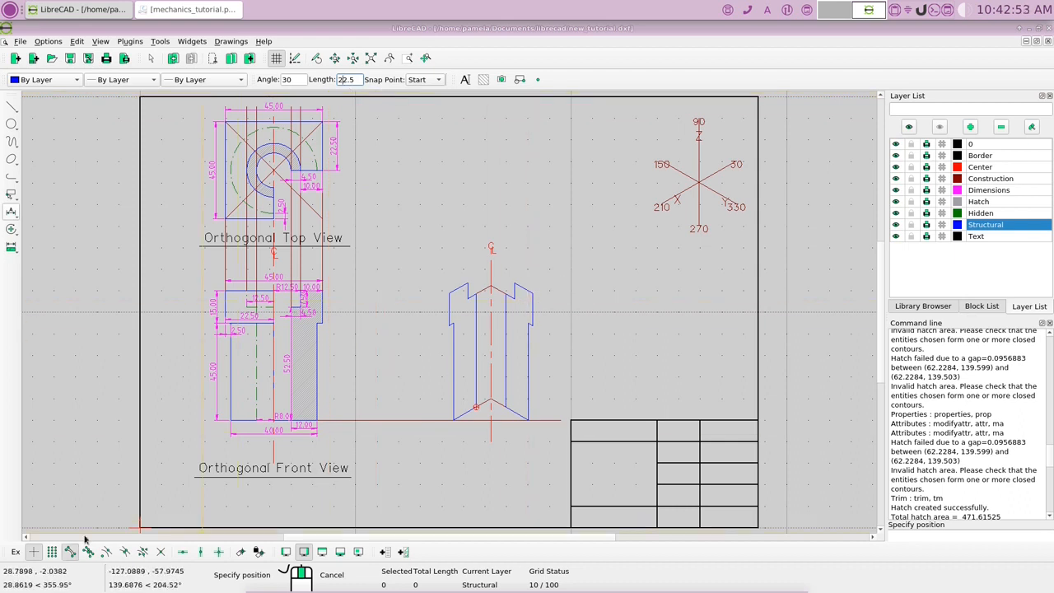
left_click(534, 294)
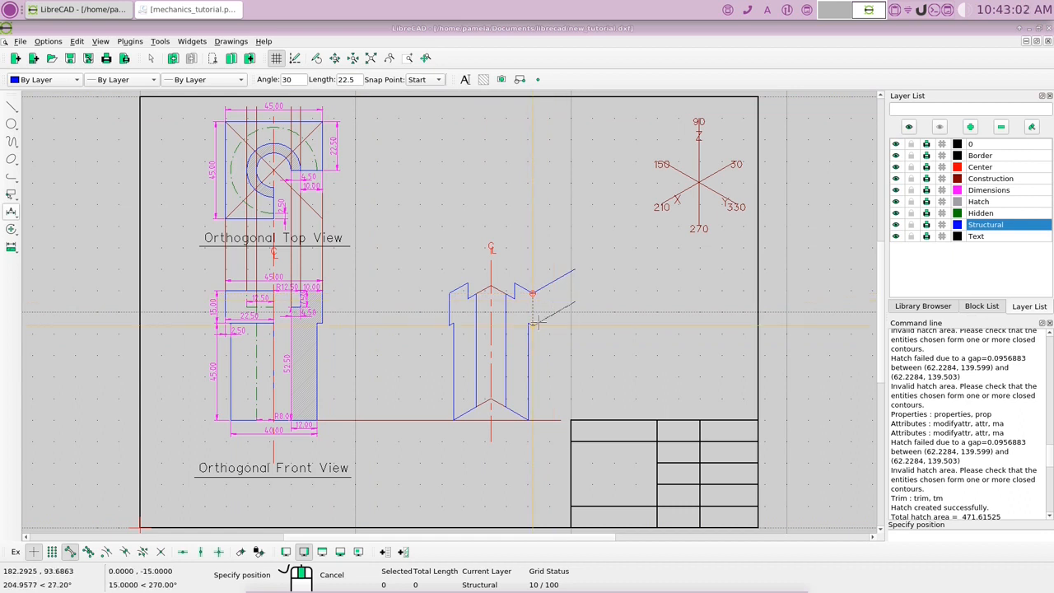
left_click(534, 326)
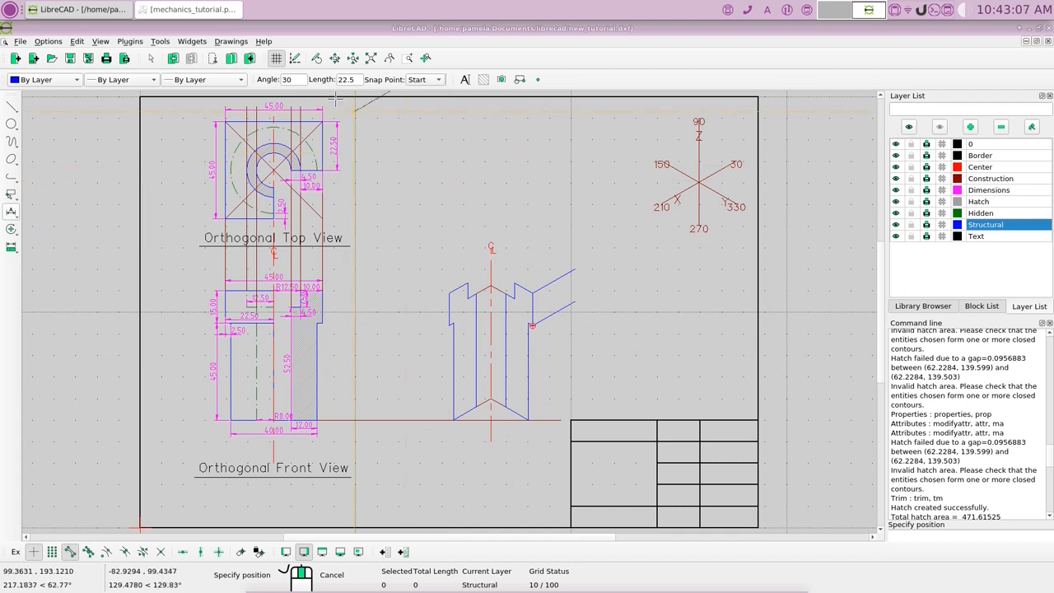
- Draw 22.5-unit lines at 150° from the lower and upper outer corners of the left-hand section's flange
left_click_drag(292, 80, 280, 80)
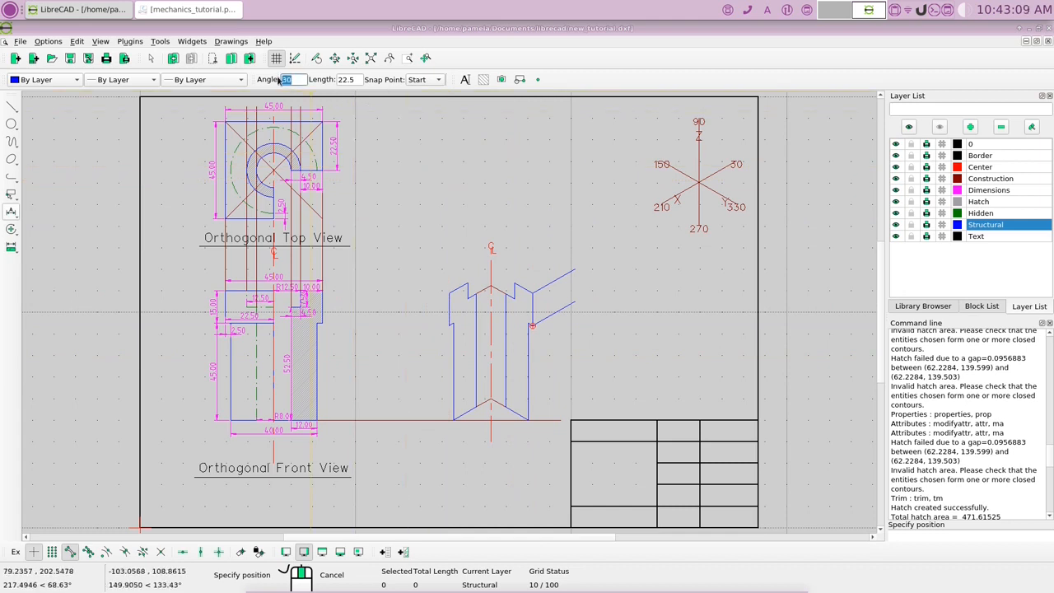
type("150")
left_click(450, 328)
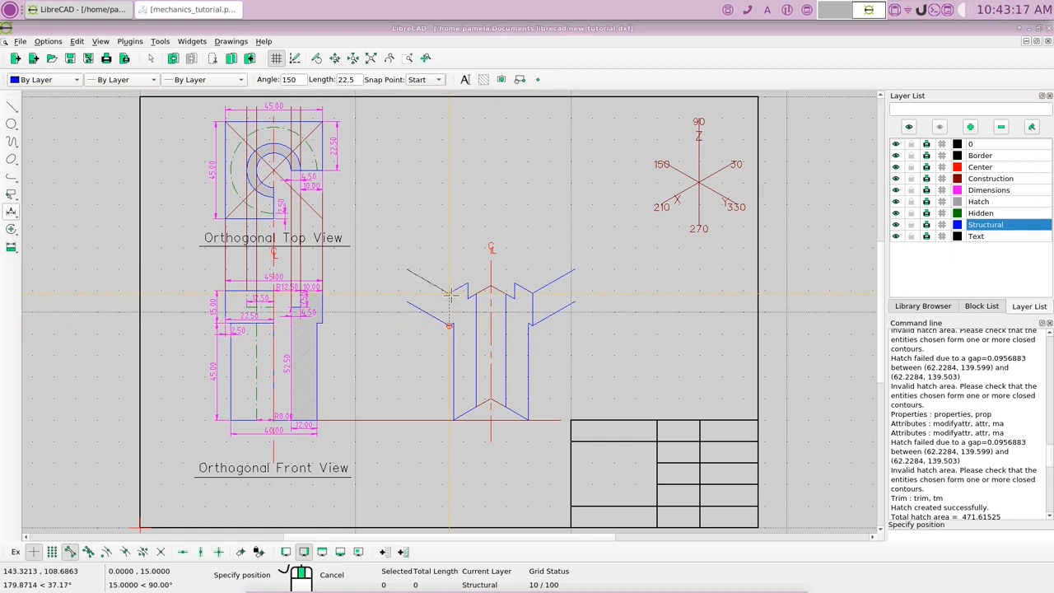
left_click(450, 295)
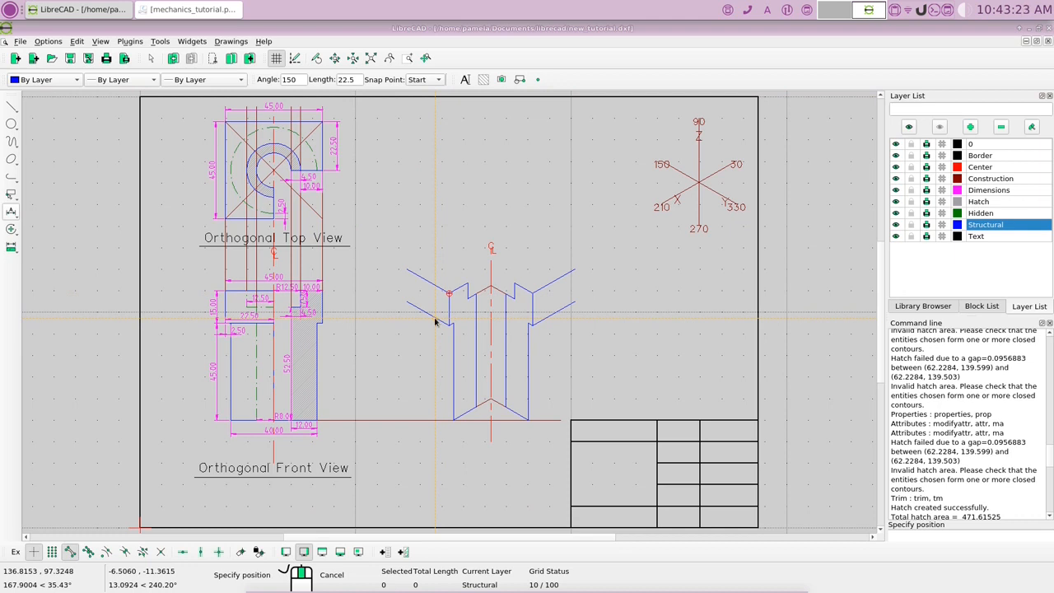
key("Escape")
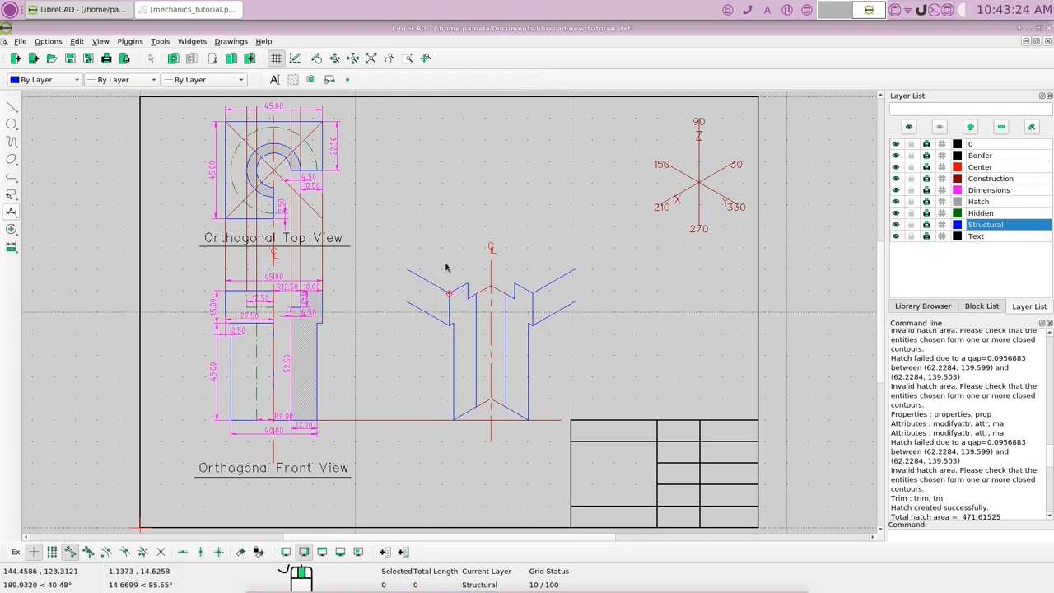
- Draw a 45-unit line at 150° from the free end of the upper right-hand flange edge to form a rear top edge
right_click(451, 178)
left_click(468, 176)
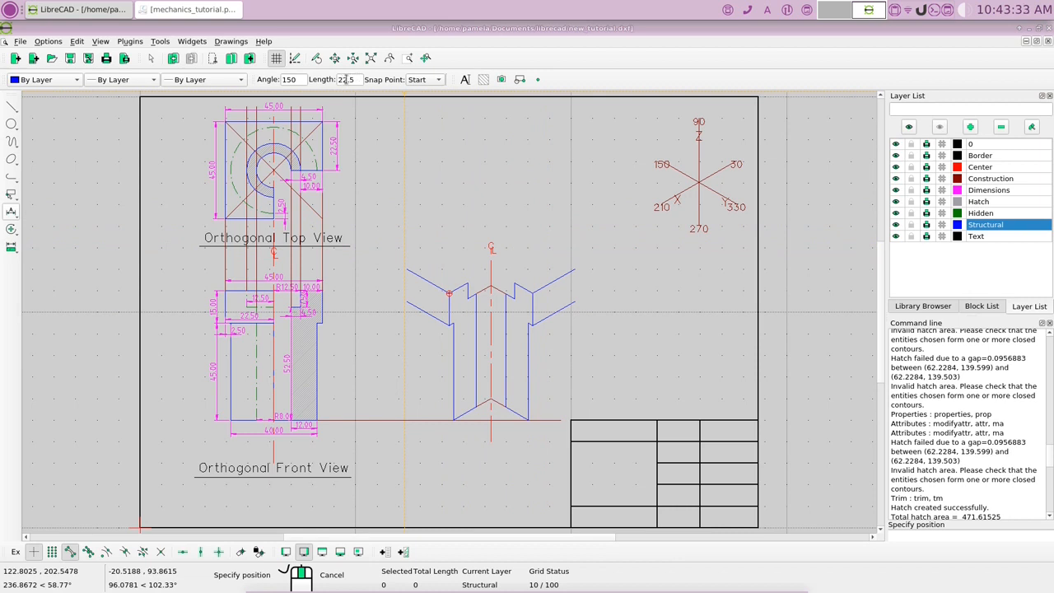
left_click_drag(350, 79, 333, 80)
type("4")
key("Delete")
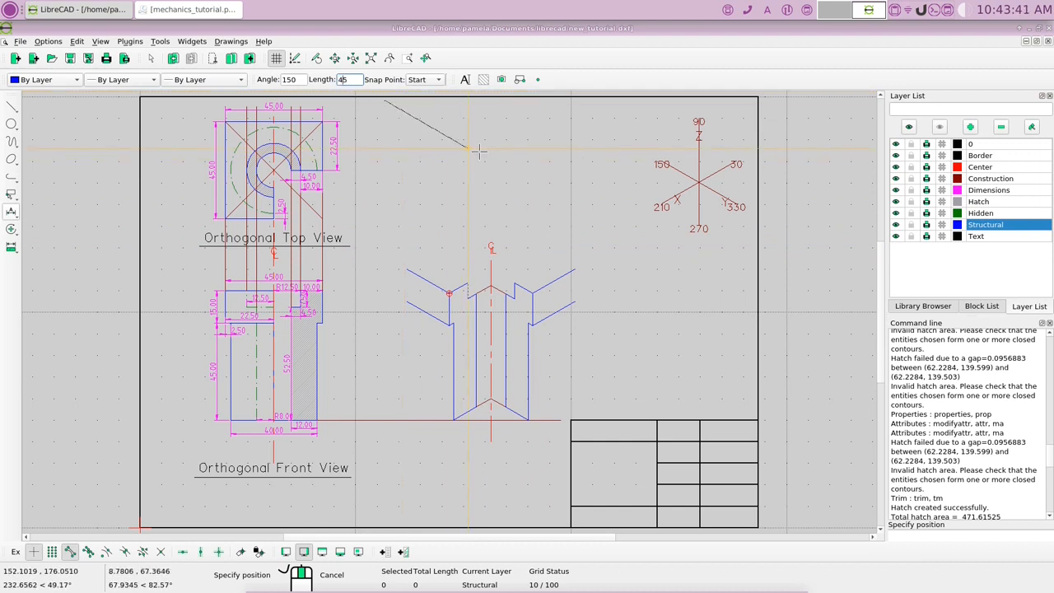
left_click(574, 268)
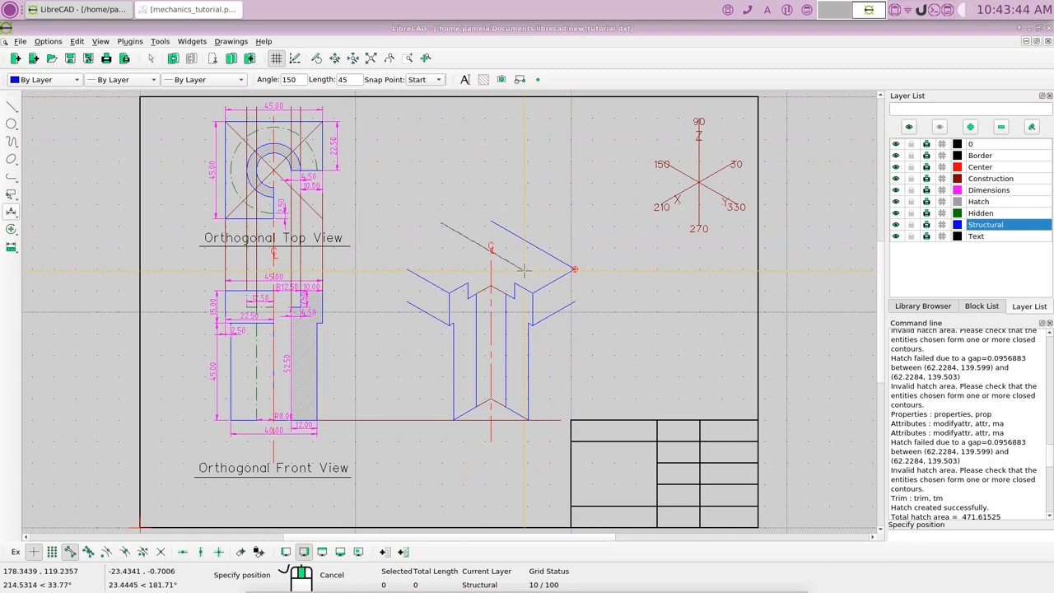
- Draw a 45-unit line at 30° from the free end of the upper left-hand flange edge, closing the top face outline
double_click(288, 79)
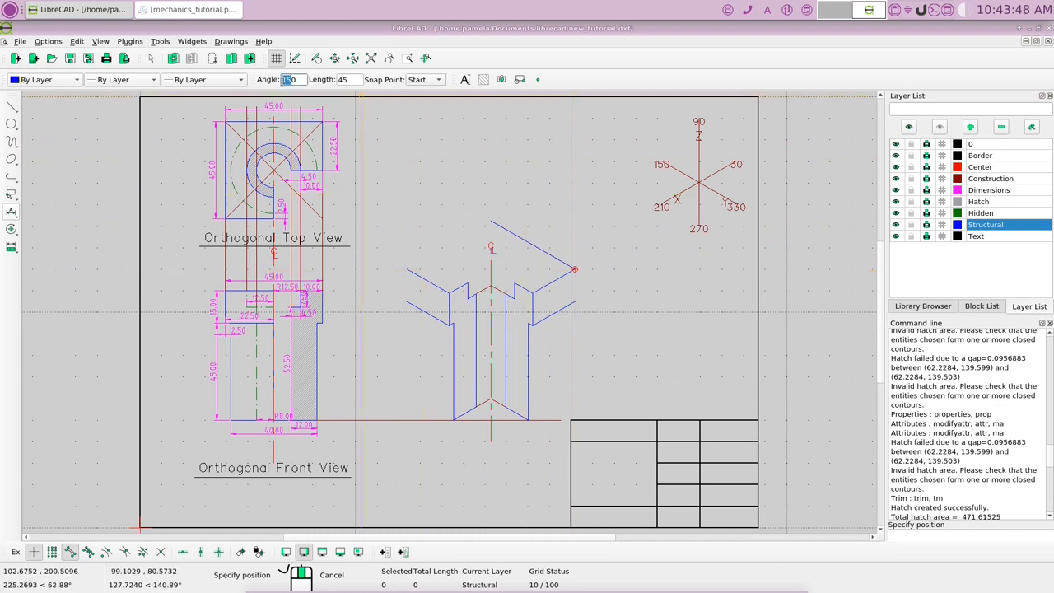
type("30")
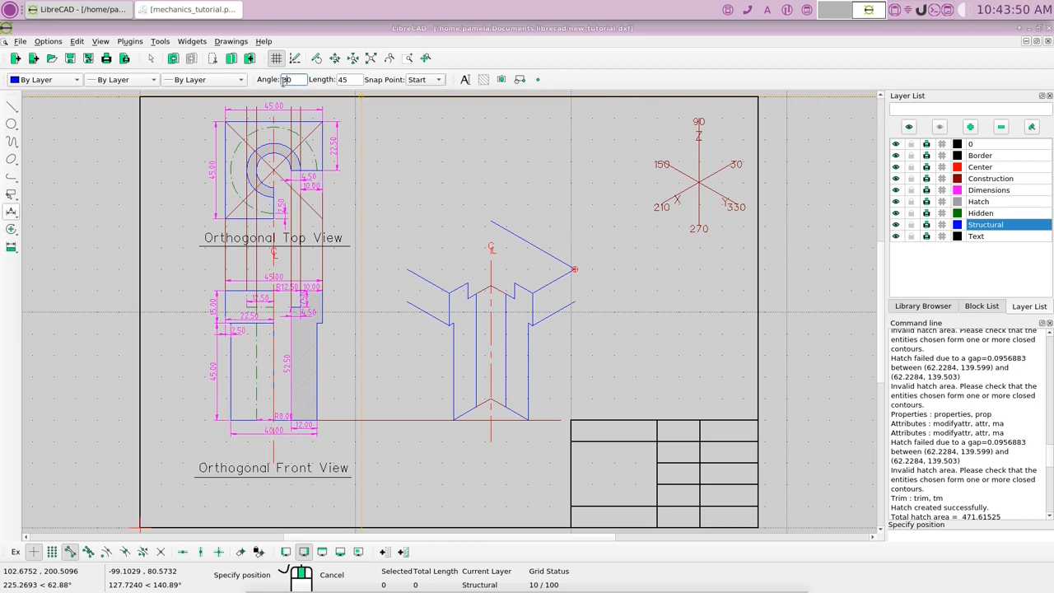
left_click(403, 270)
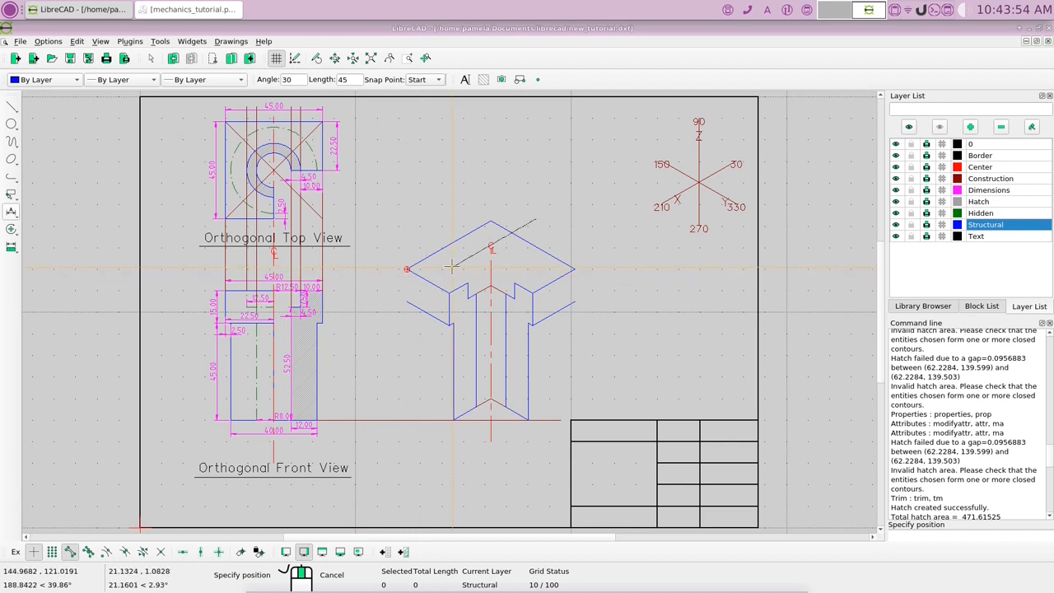
right_click(485, 195)
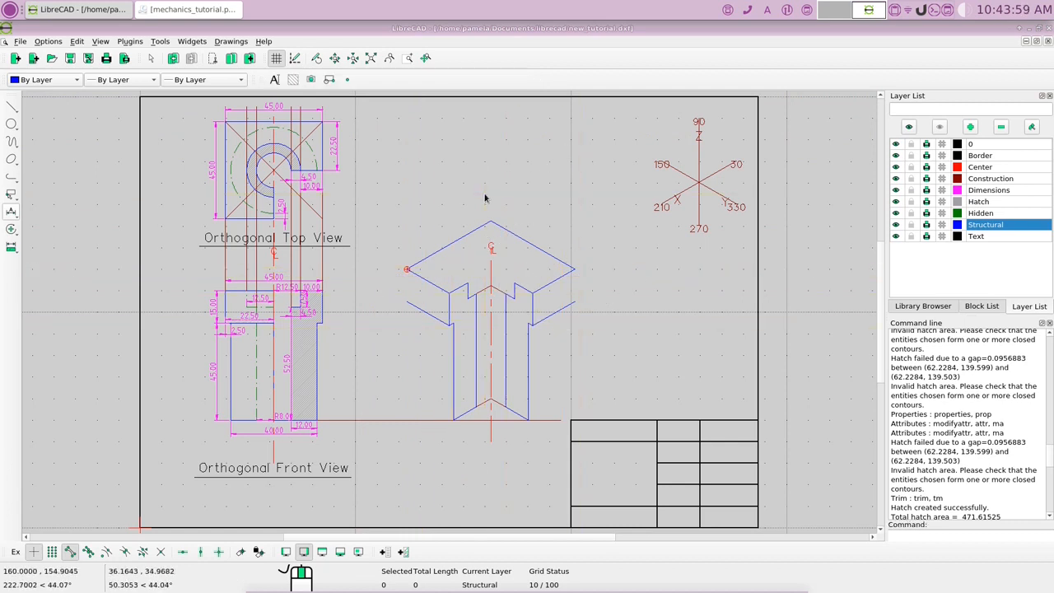
- Draw 15-unit vertical lines from the free ends of both lower flange edges up to the top face's outer corners
right_click(485, 197)
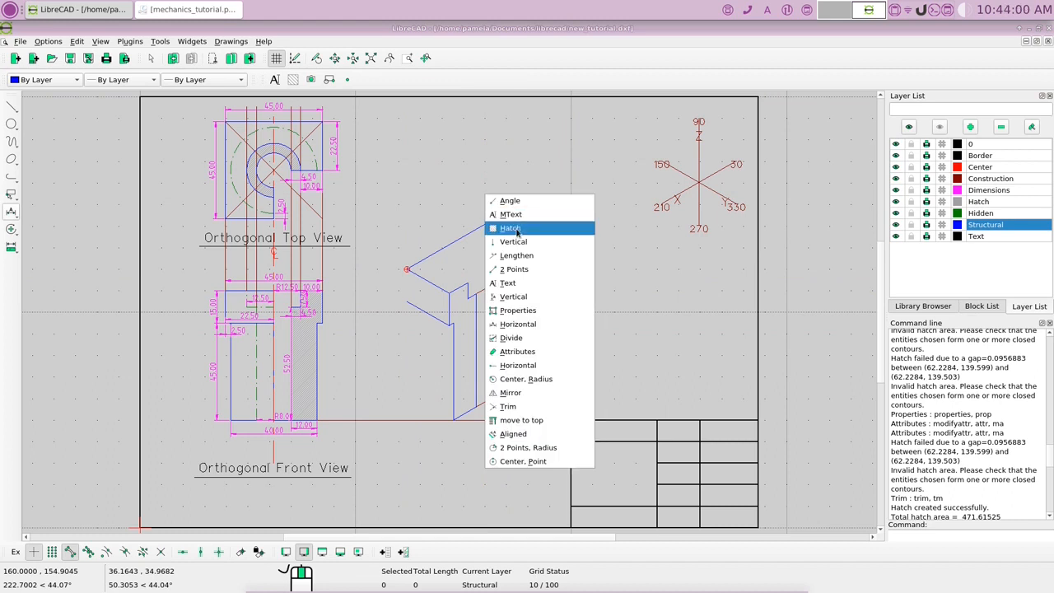
left_click(513, 242)
left_click(293, 79)
key("BackSpace")
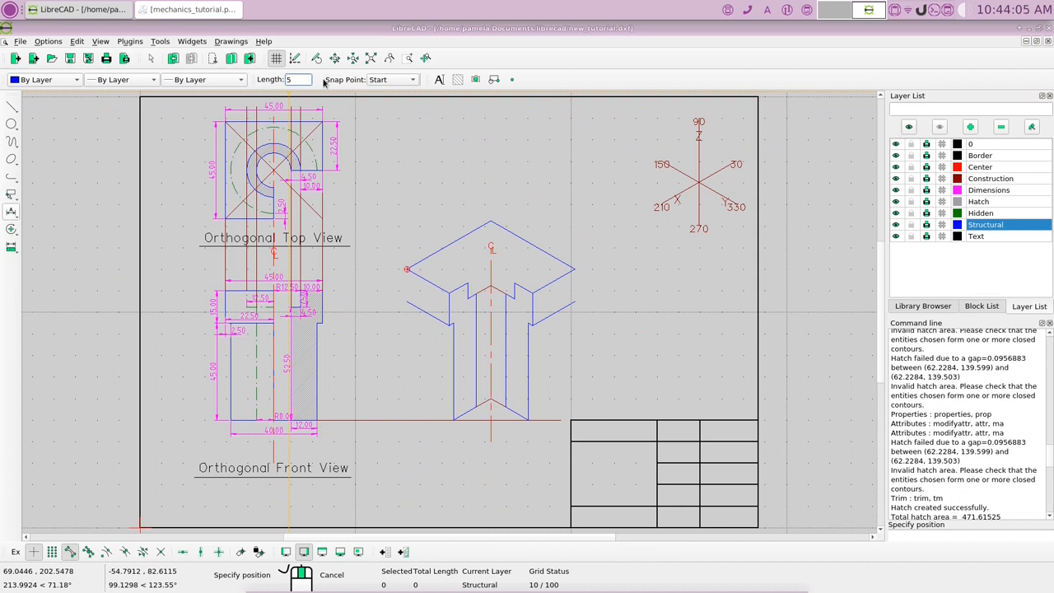
type("1")
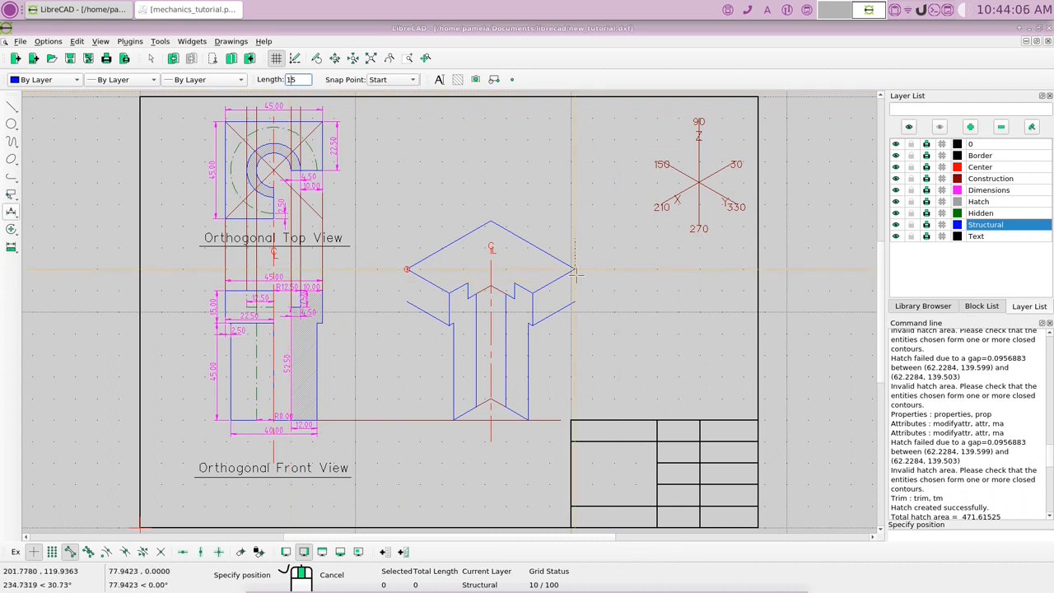
left_click(574, 303)
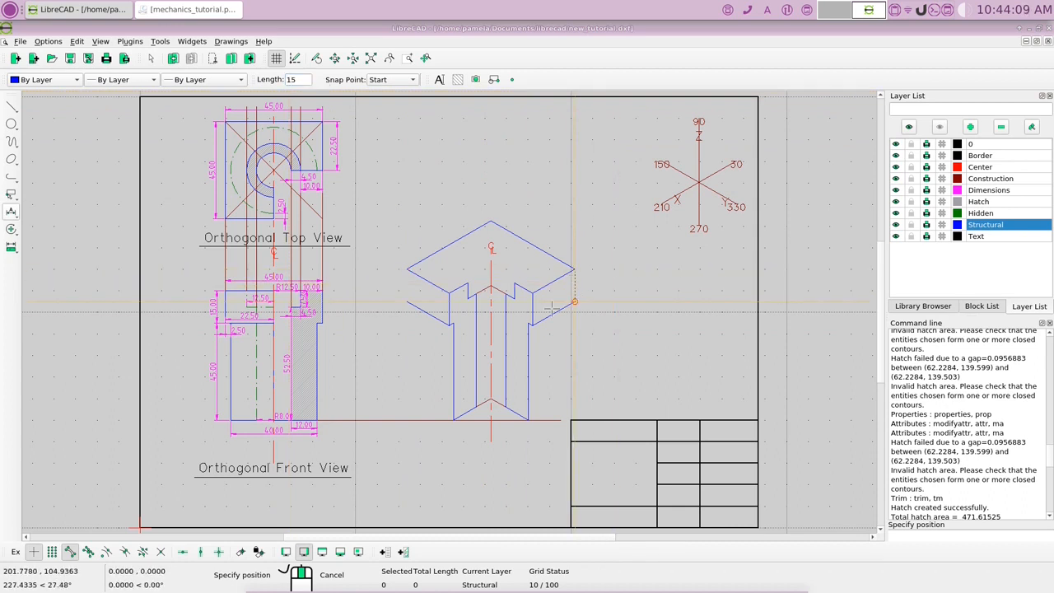
left_click(406, 302)
key("Escape")
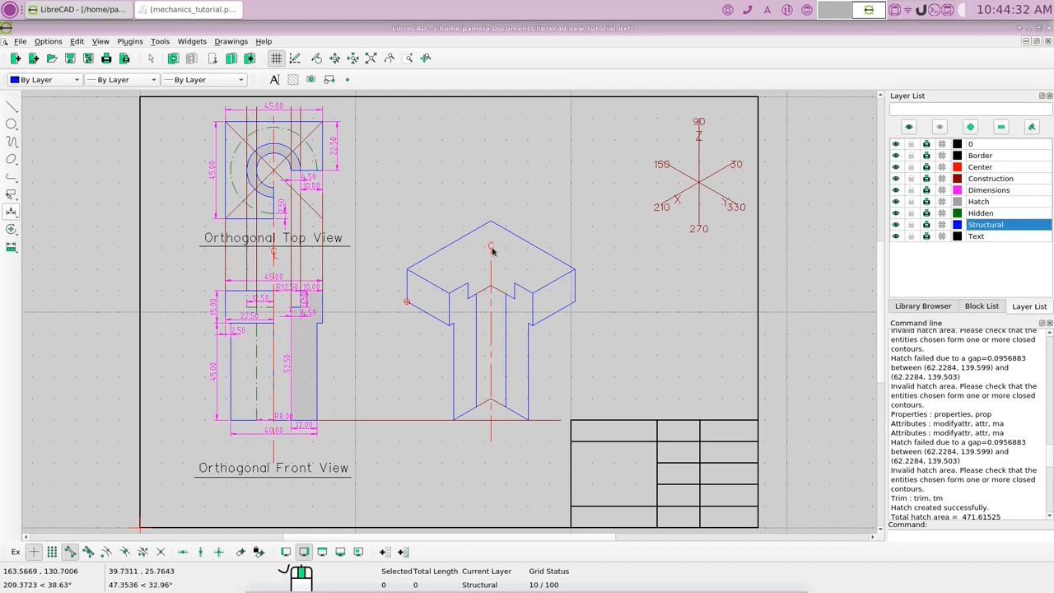
- On the Center layer, lengthen the isometric view's centre axis by 20 units at its upper end
left_click(986, 167)
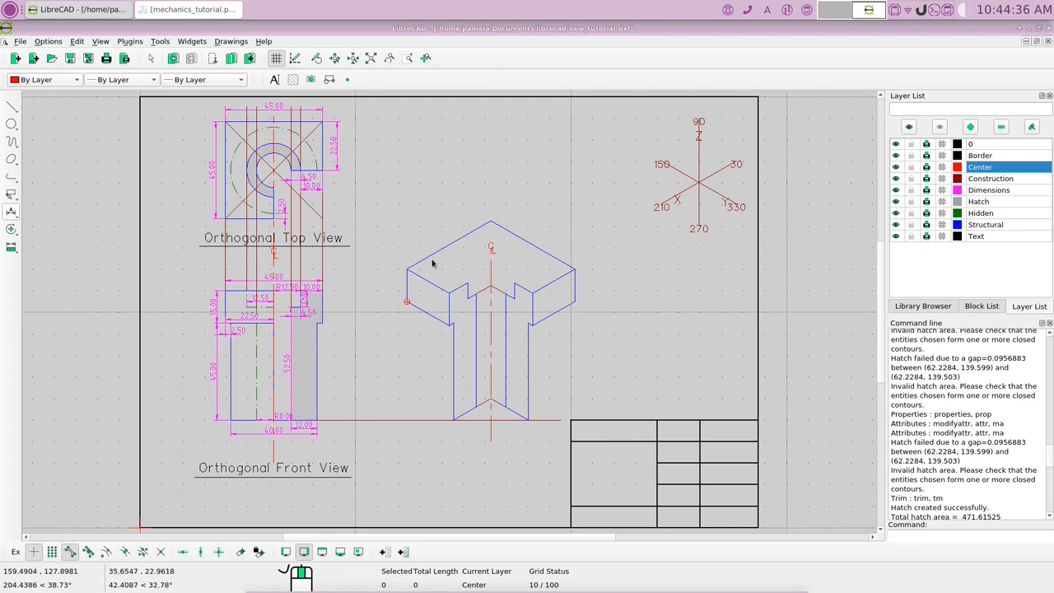
right_click(548, 188)
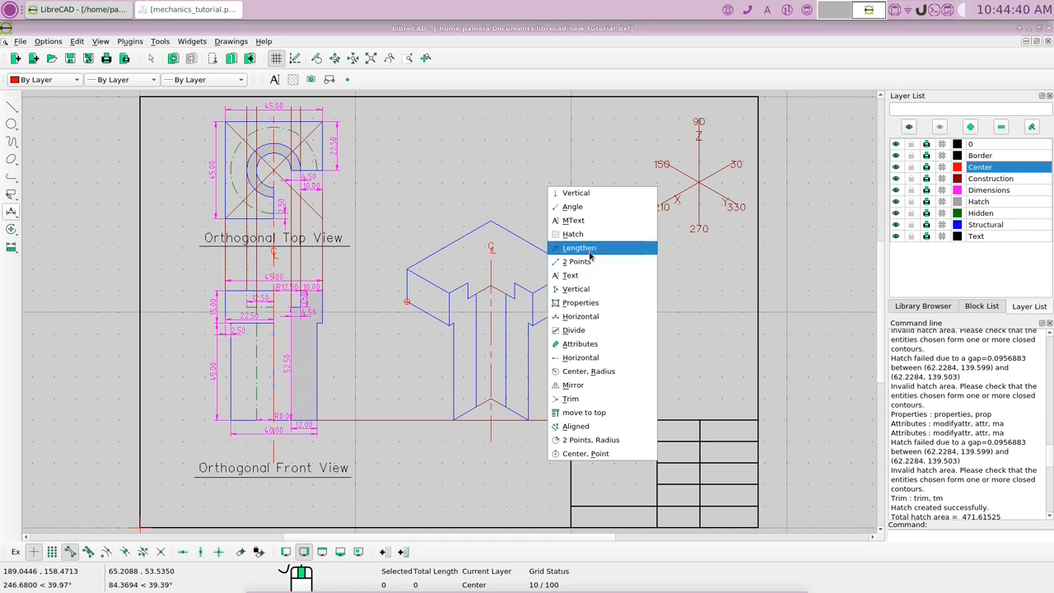
left_click(591, 252)
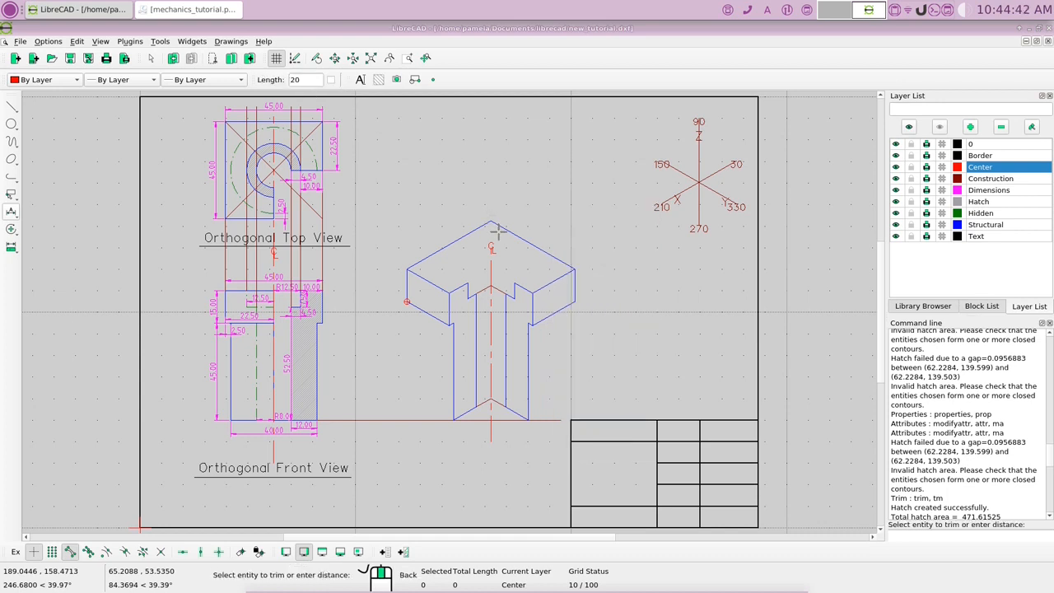
left_click(491, 260)
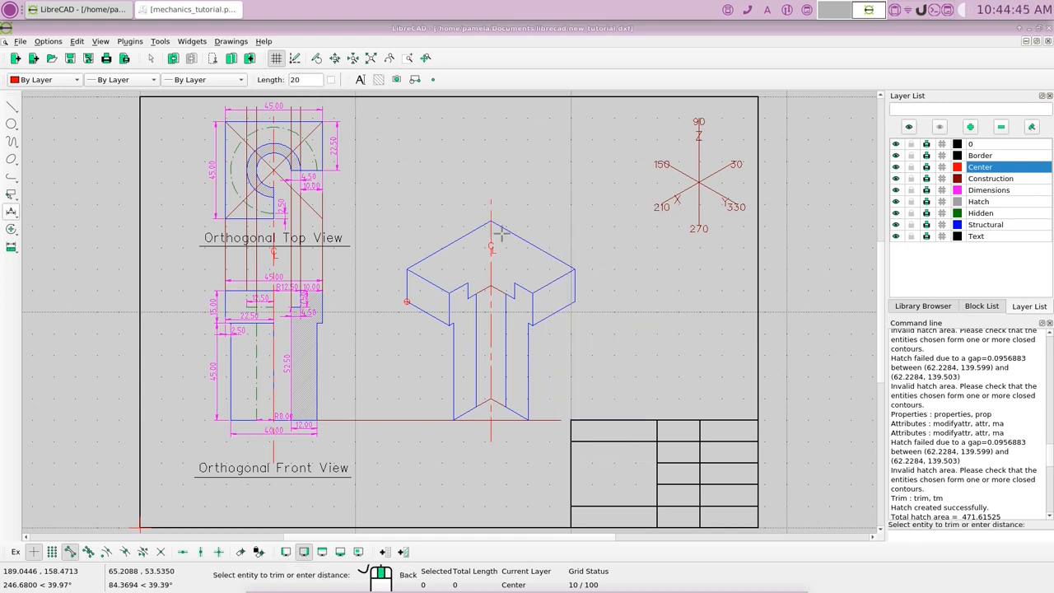
right_click(547, 206)
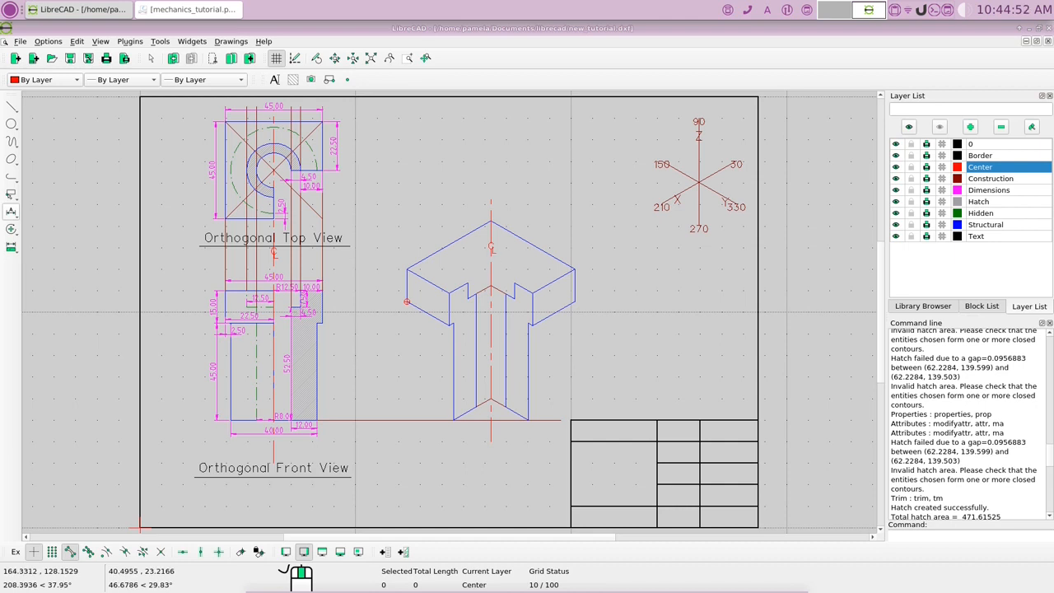
- Delete the "C" and "L" texts of the old centreline symbol inside the isometric view's top face
left_click(492, 252)
left_click(494, 245)
key("Escape")
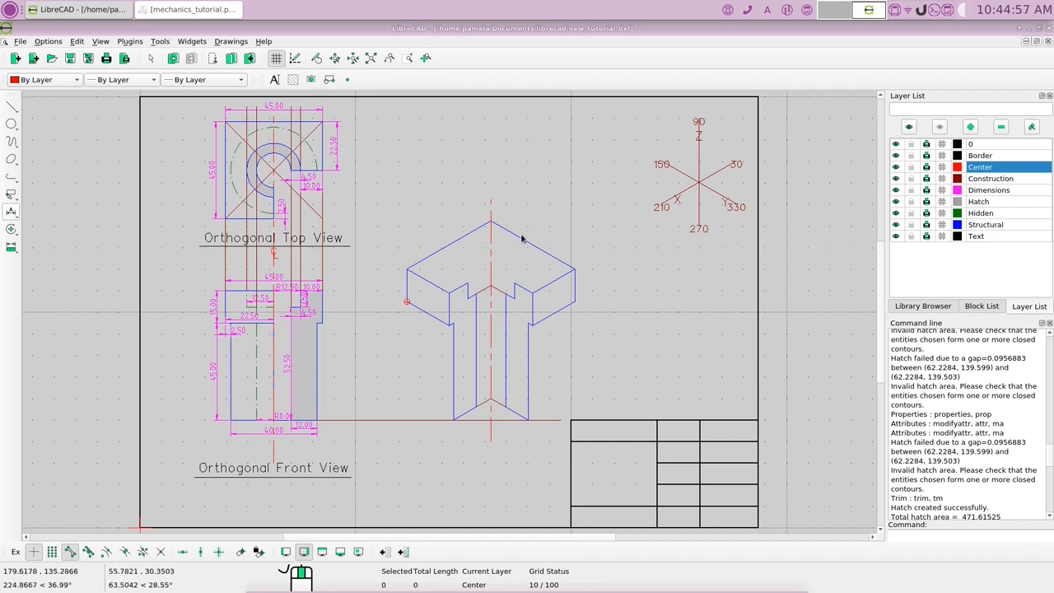
- Place the multiline text "C" with height 3 at the upper end of the lengthened centre axis
right_click(530, 189)
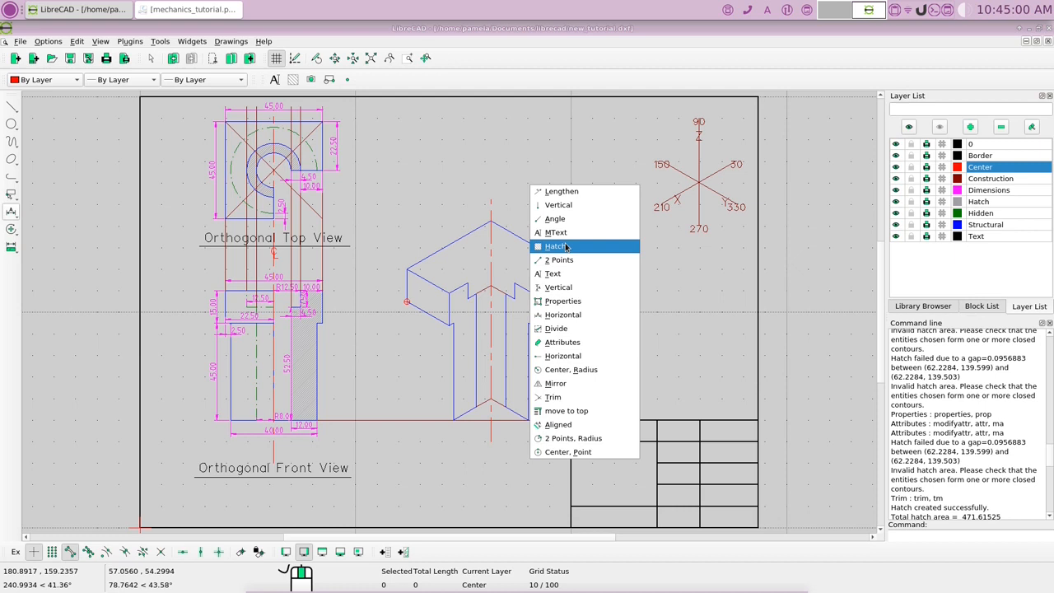
left_click(565, 232)
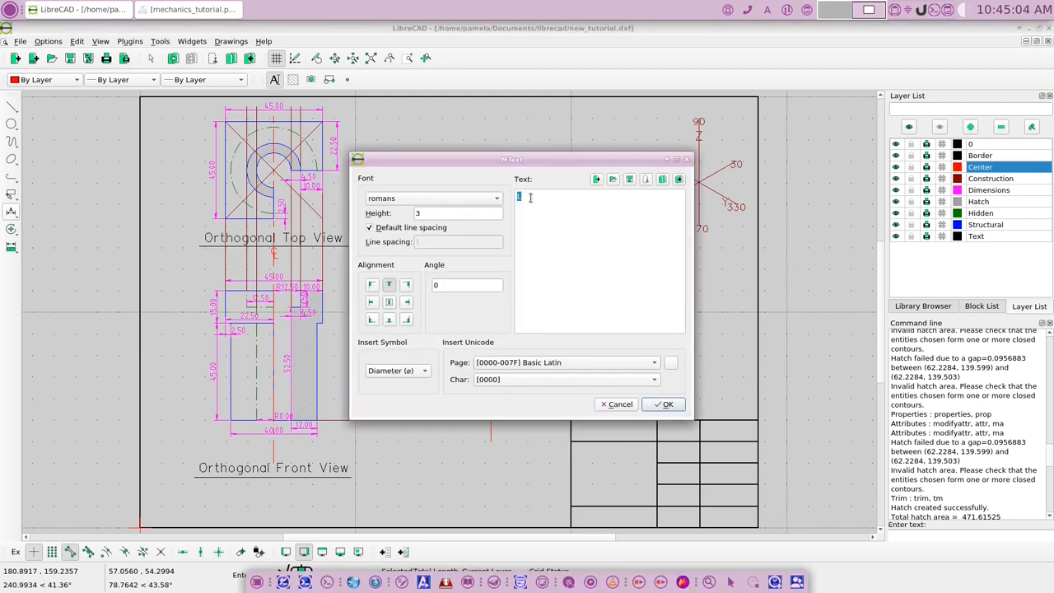
type("C")
left_click(664, 404)
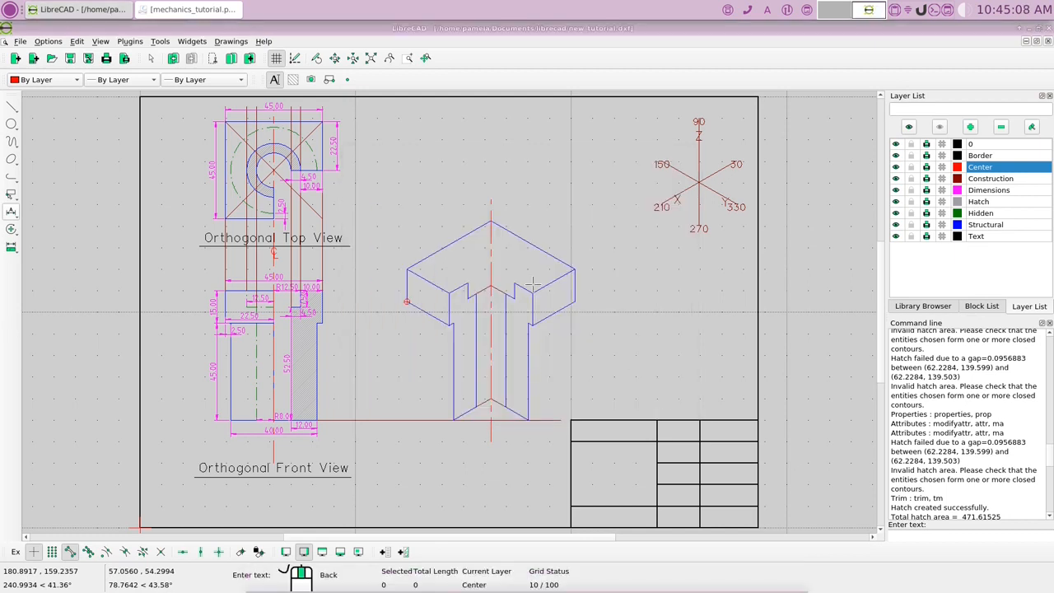
left_click(492, 202)
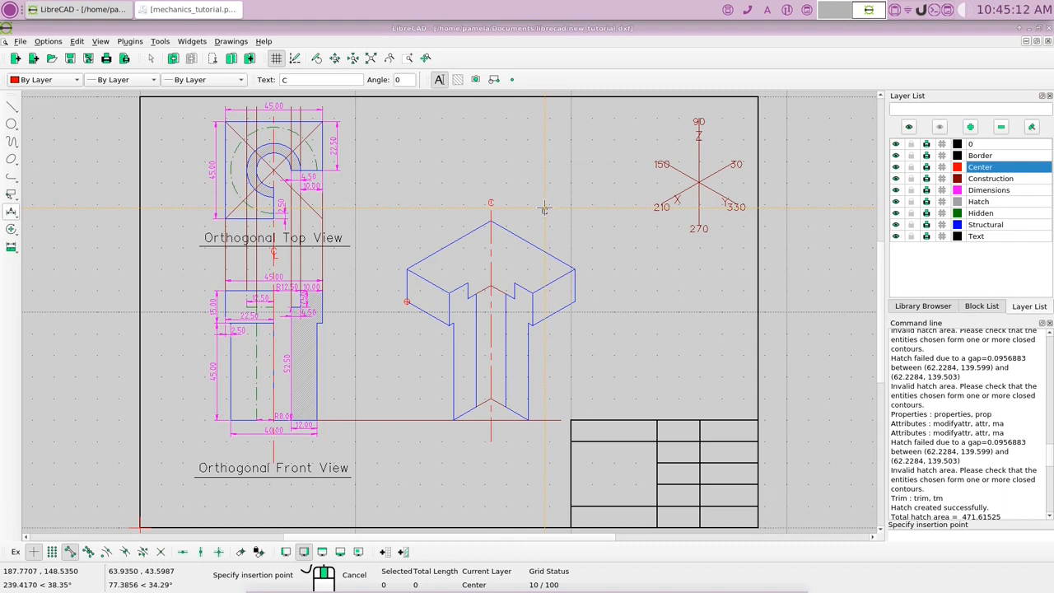
- Place the multiline text "L" with height 3 over the "C" at the upper end of the isometric view's centre axis
right_click(543, 209)
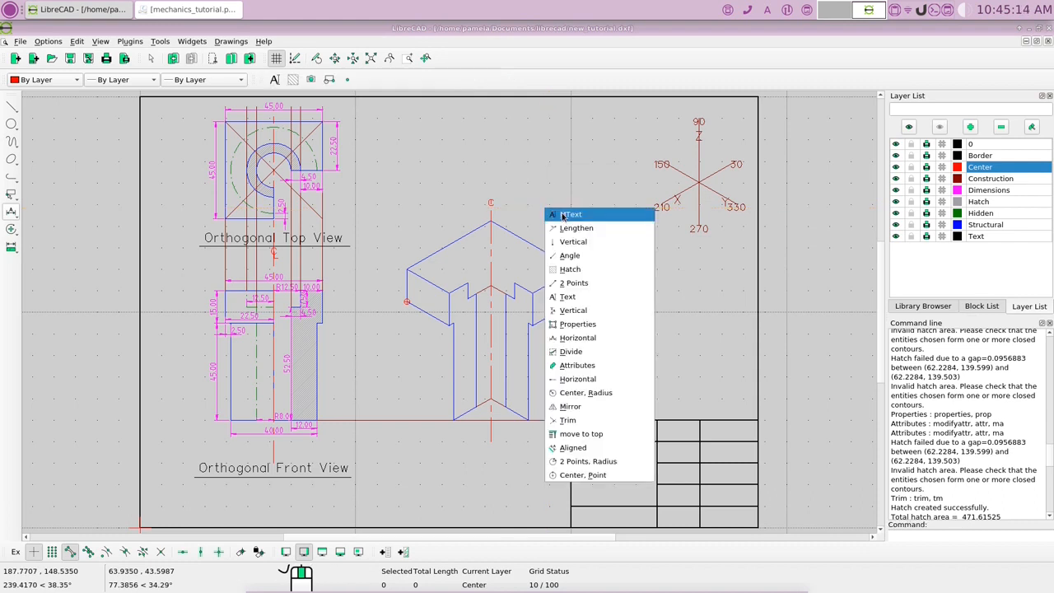
left_click(569, 215)
type("4")
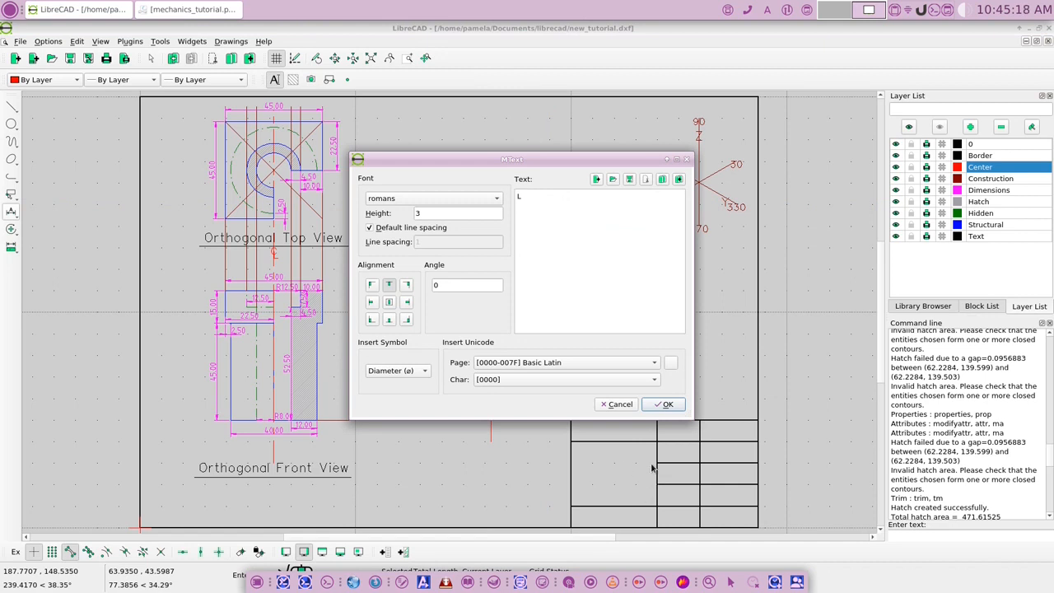
left_click(663, 404)
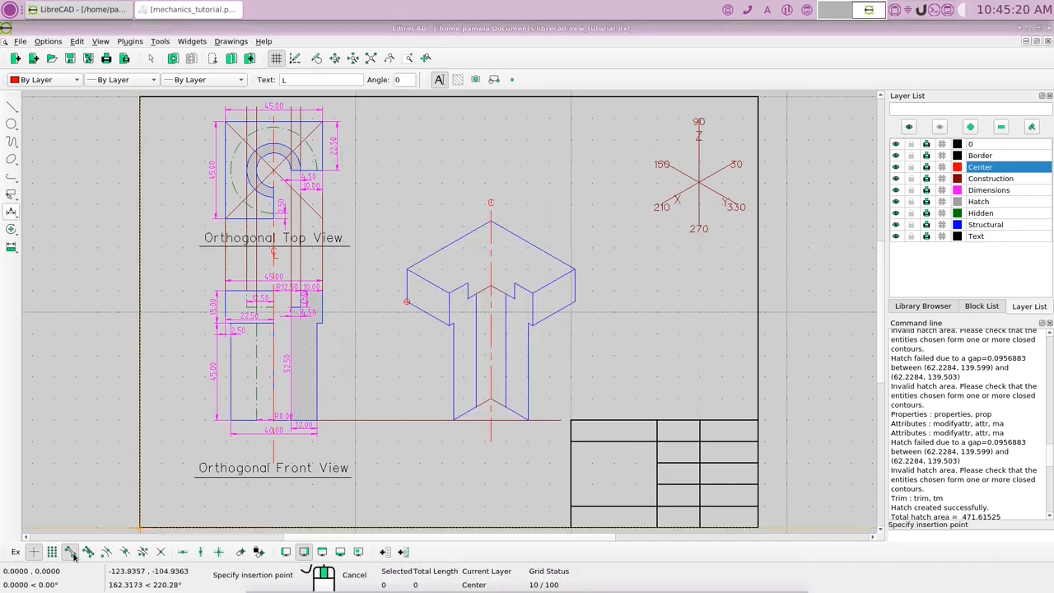
left_click(494, 202)
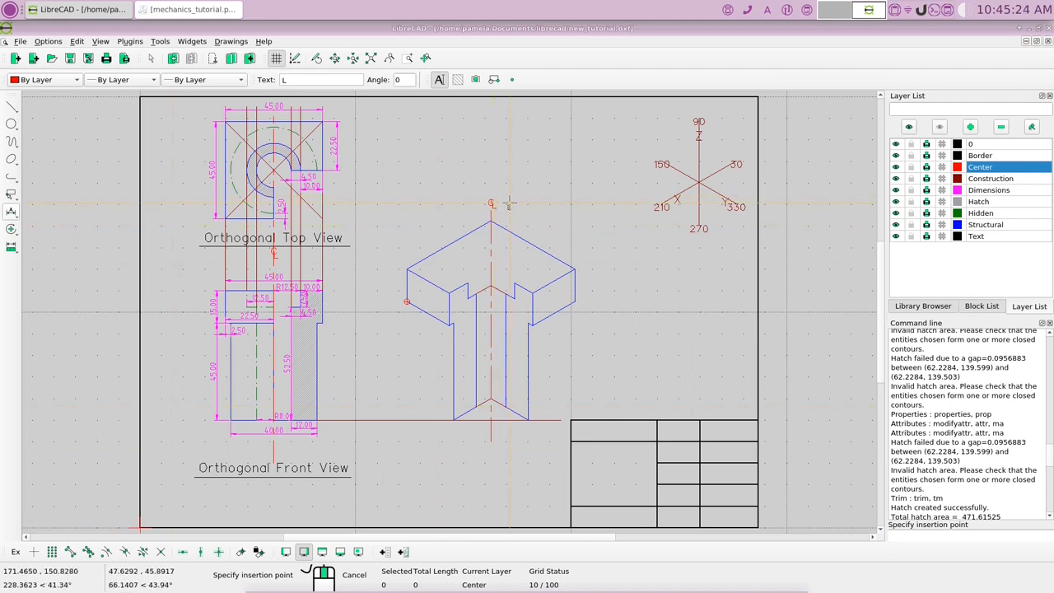
right_click(509, 203)
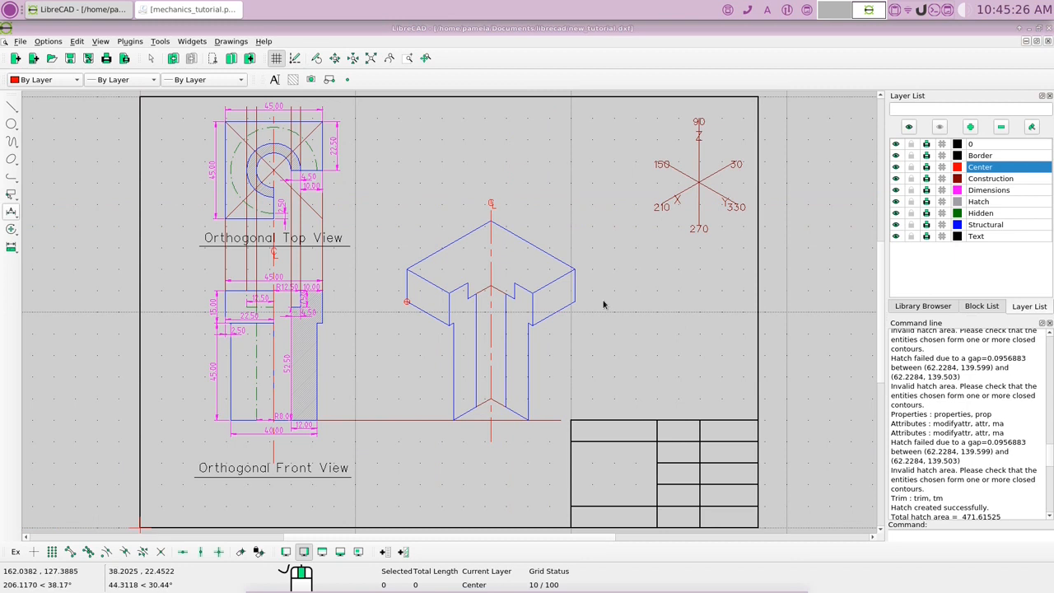
- Hatch the isometric view's right cut section on the Hatch layer with pattern ansi31, scale 0.5 and angle 0
left_click(996, 224)
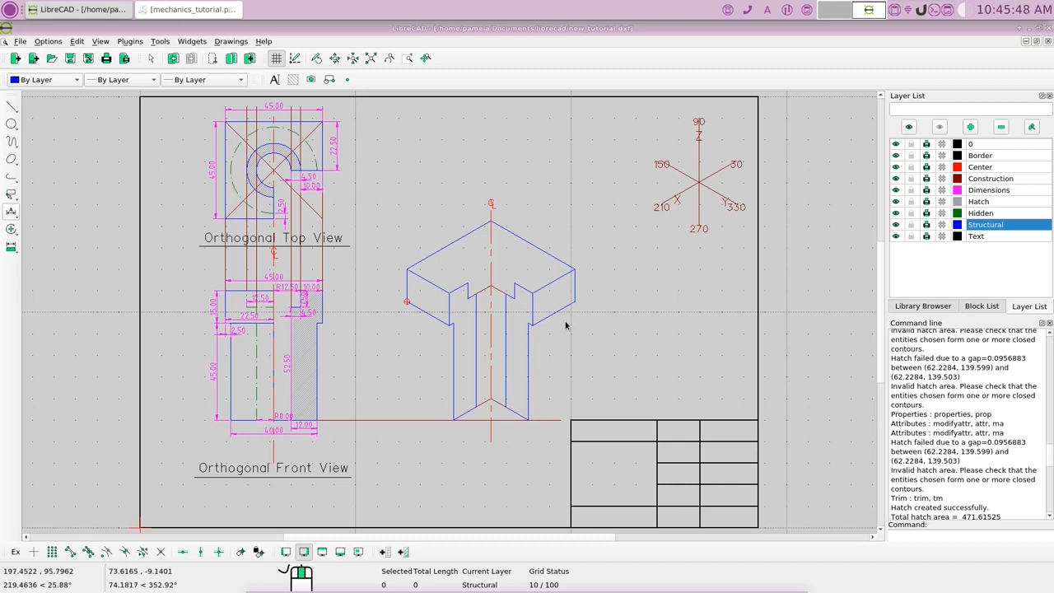
left_click(512, 297)
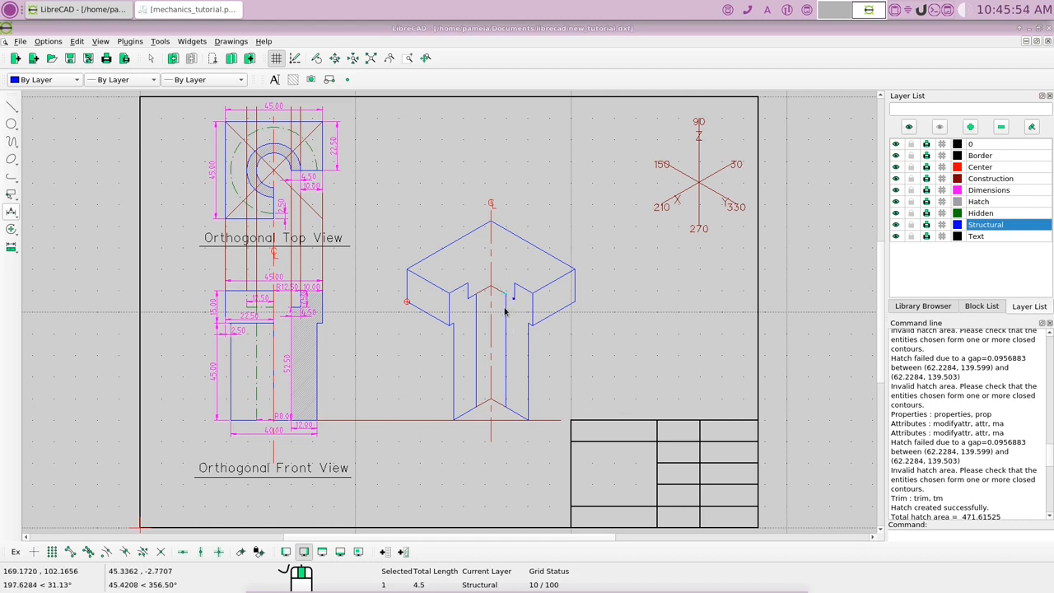
left_click(505, 311)
left_click(517, 414)
left_click(529, 394)
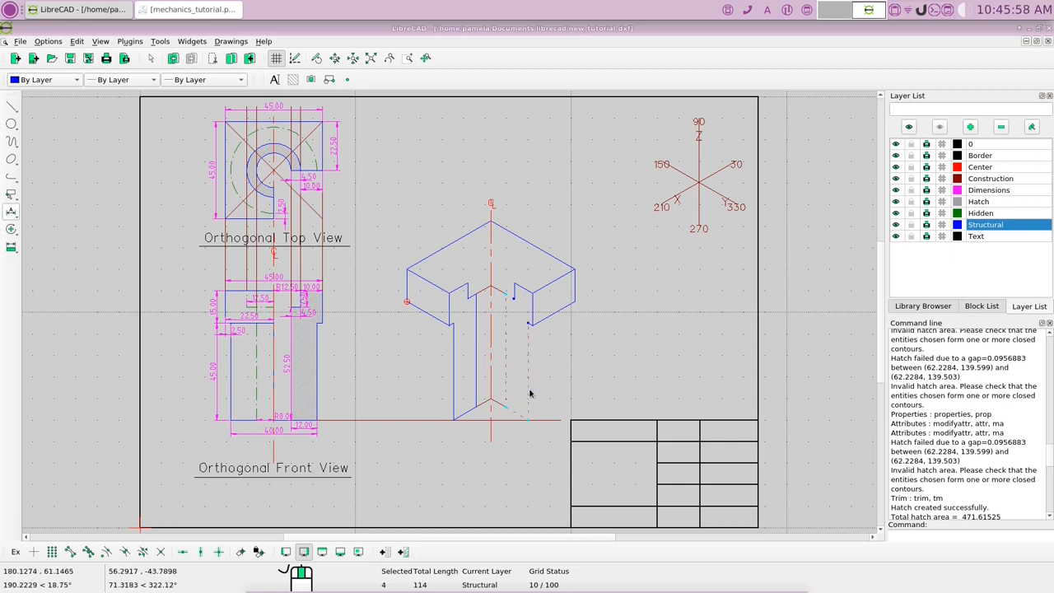
left_click(529, 325)
left_click(533, 307)
left_click(525, 290)
left_click(514, 292)
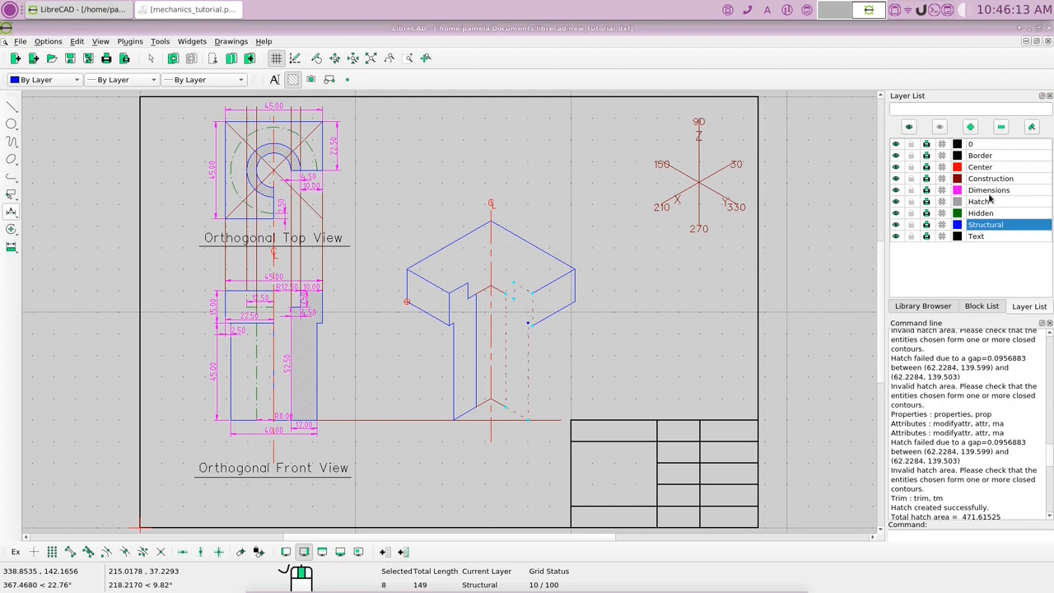
left_click(985, 201)
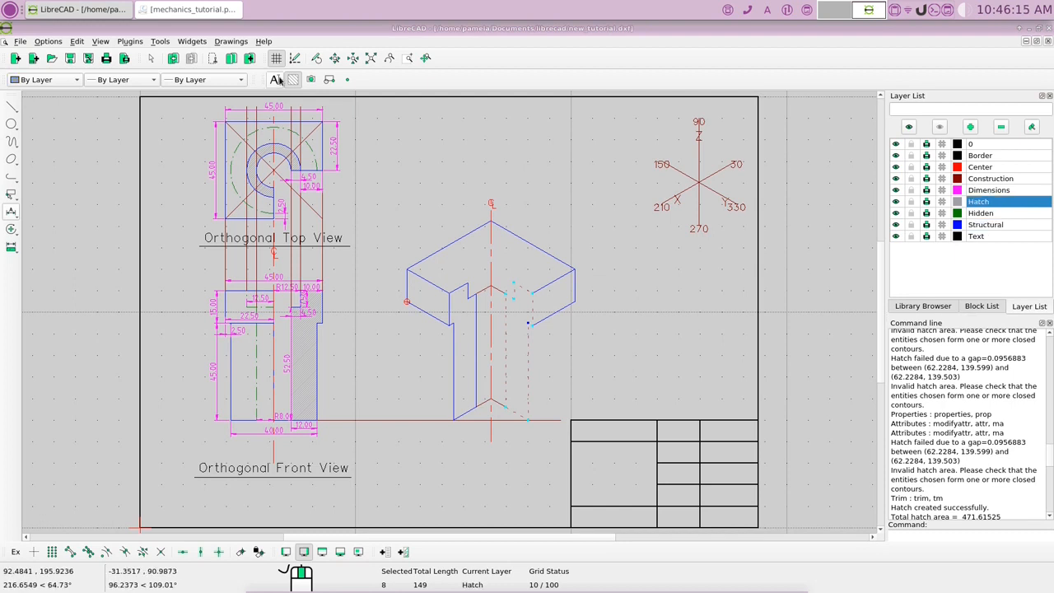
left_click(278, 79)
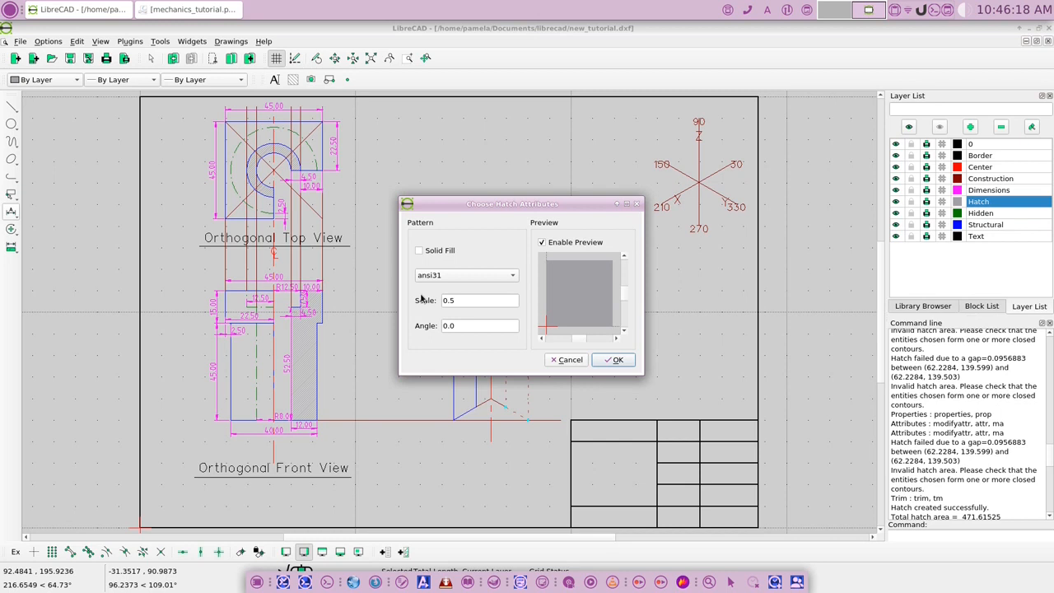
left_click(608, 359)
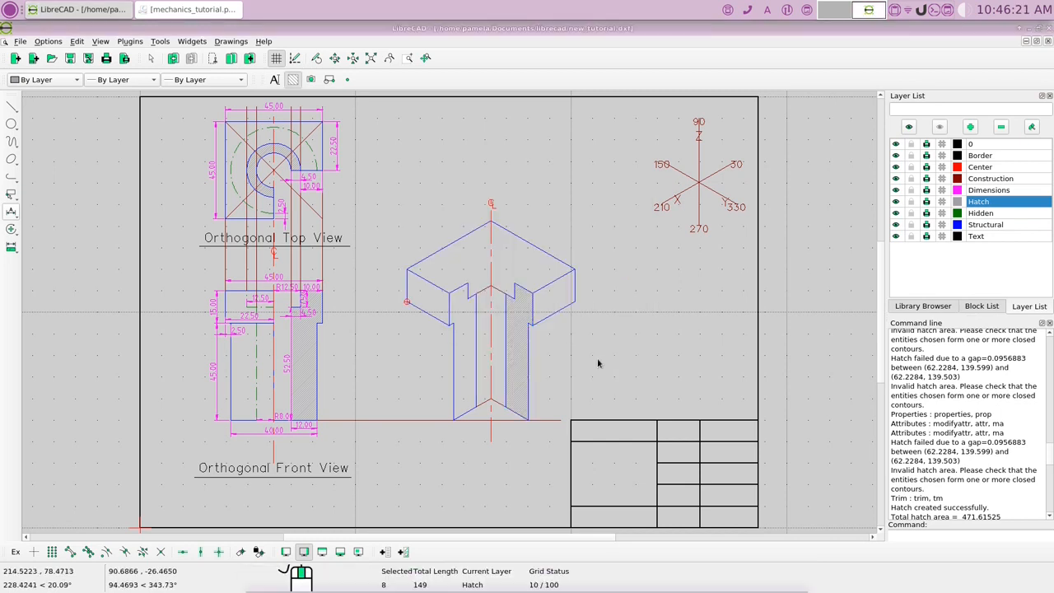
- Hatch the isometric view's left cut section with pattern ansi31, scale 0.5 and angle 0, and clear the selection
left_click(466, 414)
left_click(470, 327)
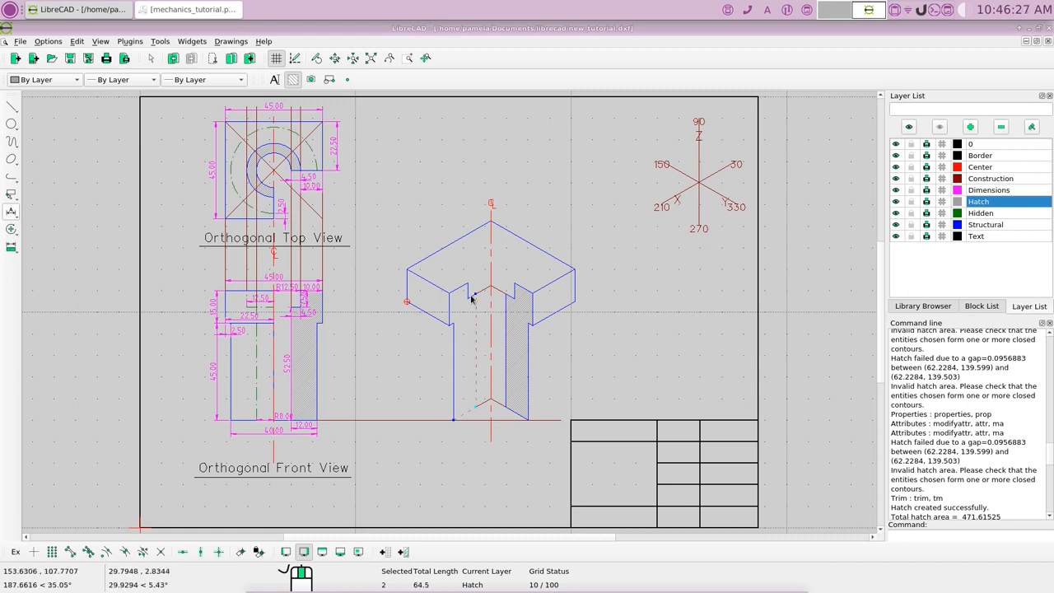
left_click(472, 297)
left_click(467, 290)
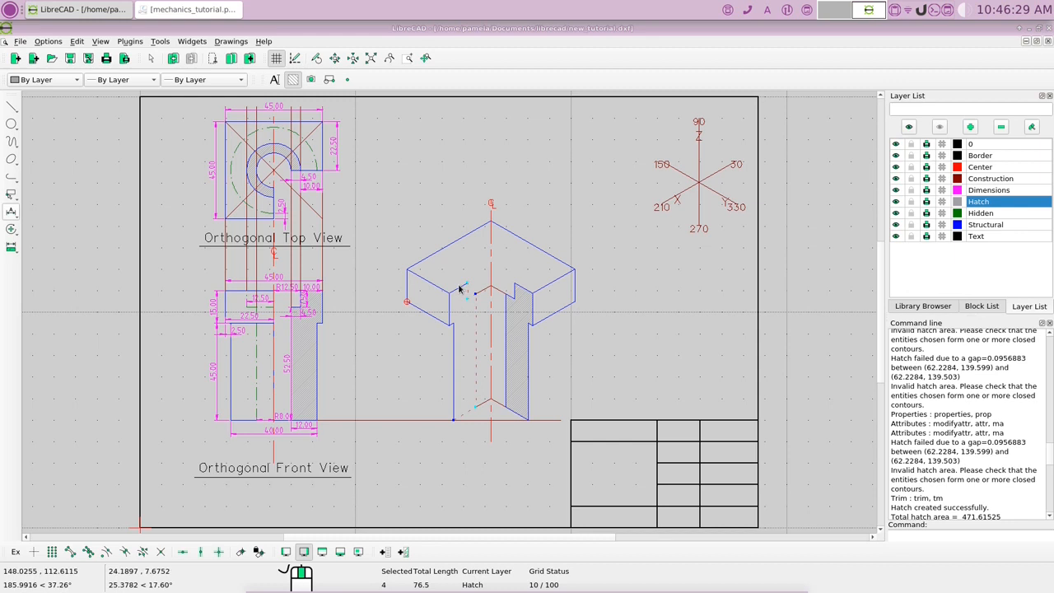
left_click(450, 303)
left_click(449, 317)
left_click(455, 346)
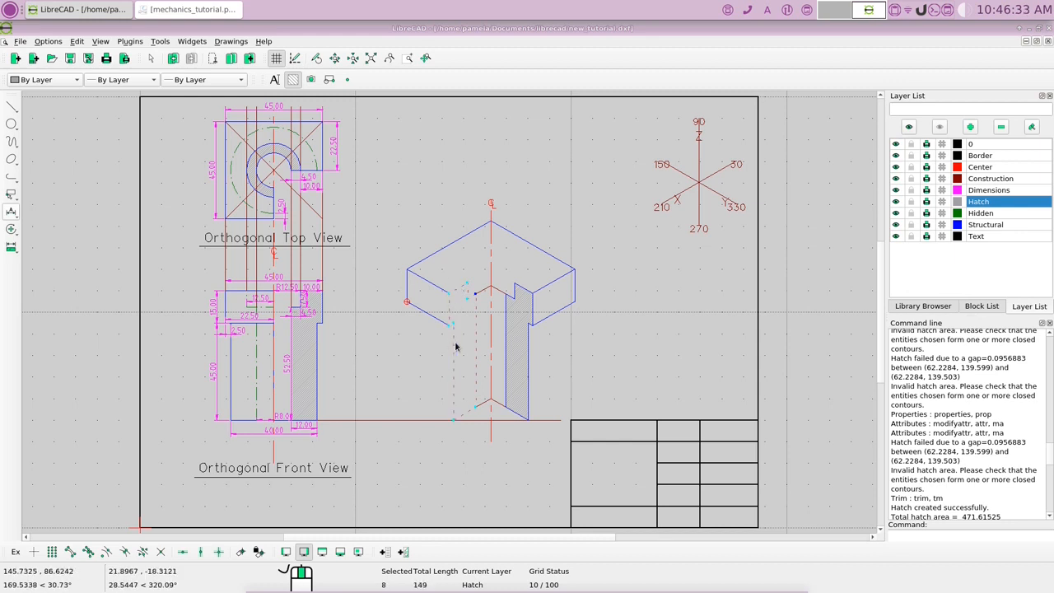
left_click(316, 59)
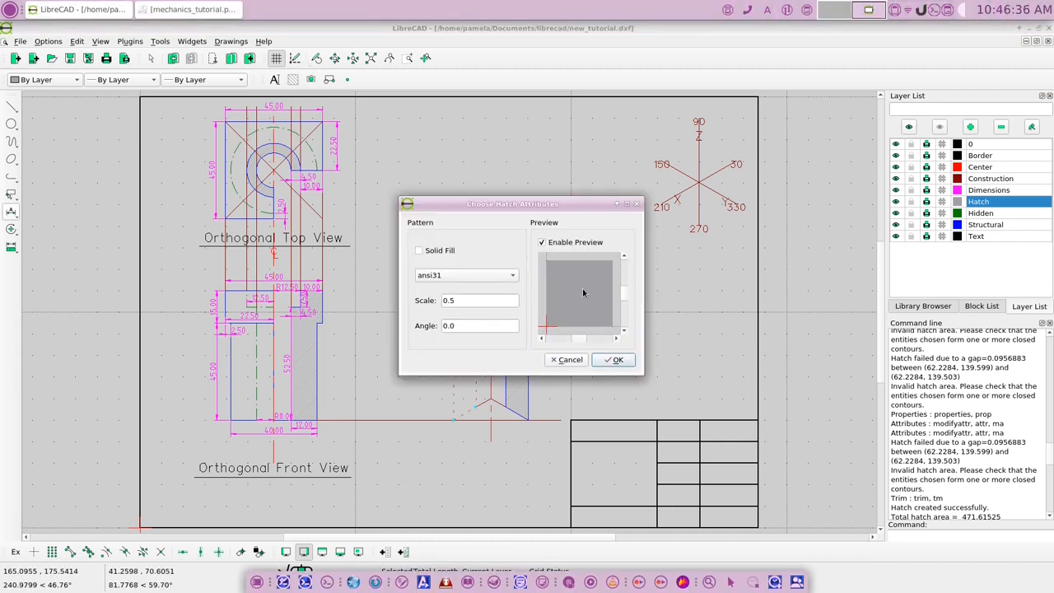
left_click(616, 361)
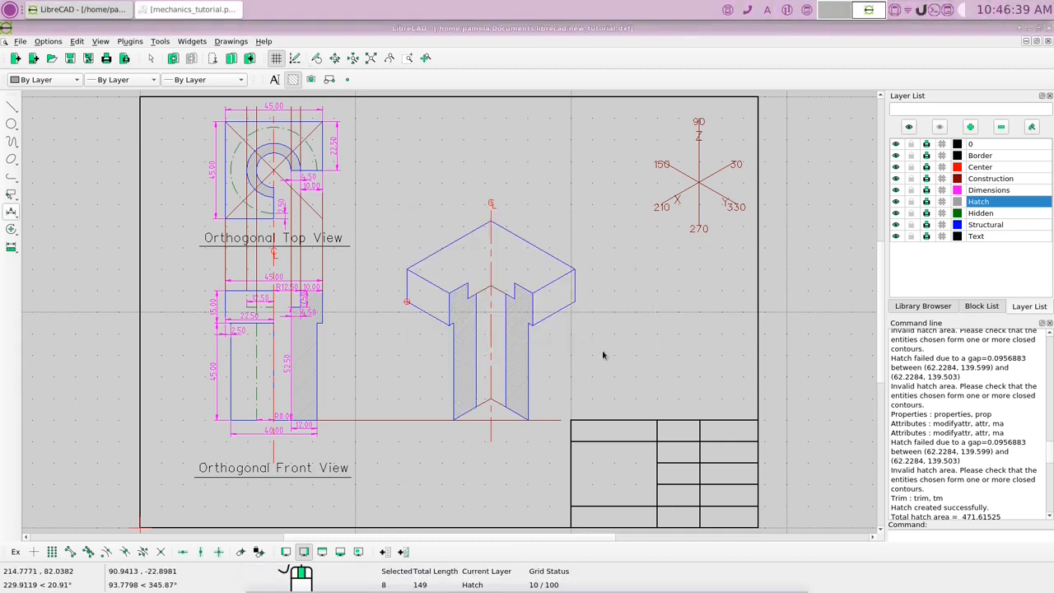
left_click_drag(603, 349, 626, 312)
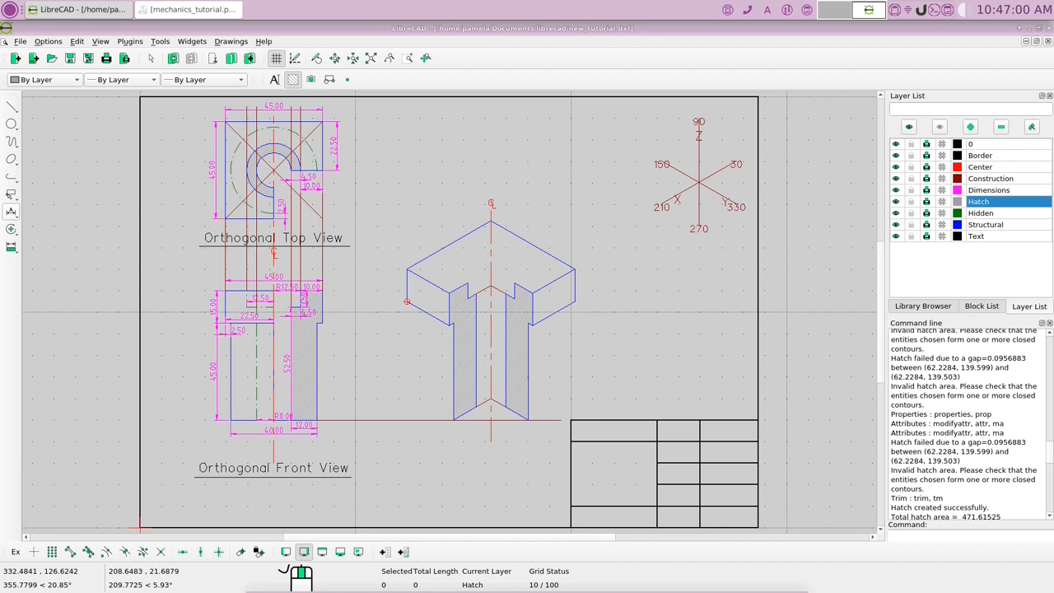
- On the Construction layer, draw a 25-unit line at 30° in the free space between the isometric view and the axis diagram
left_click(997, 178)
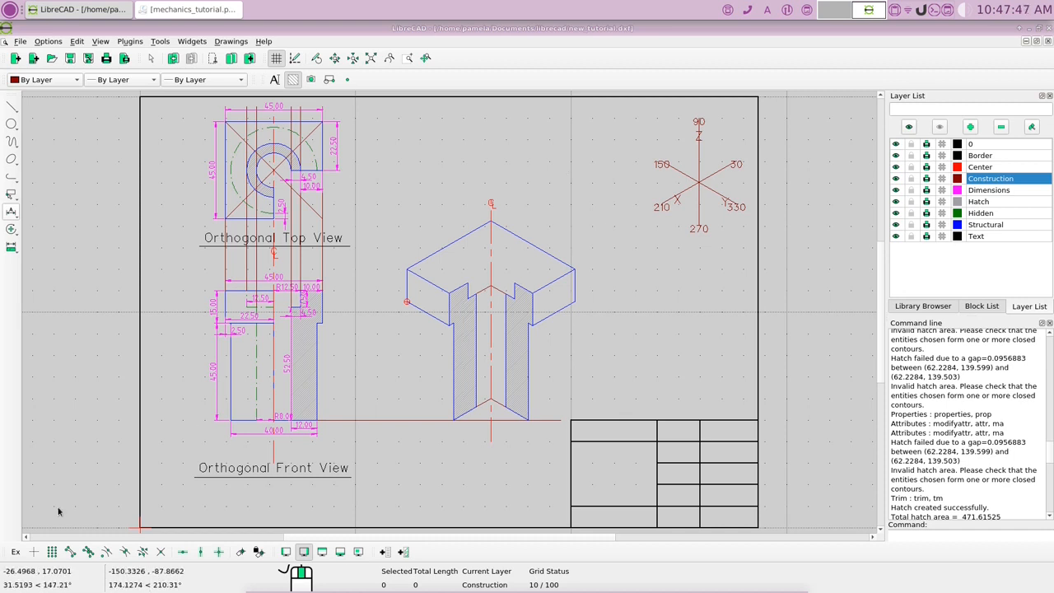
left_click(34, 552)
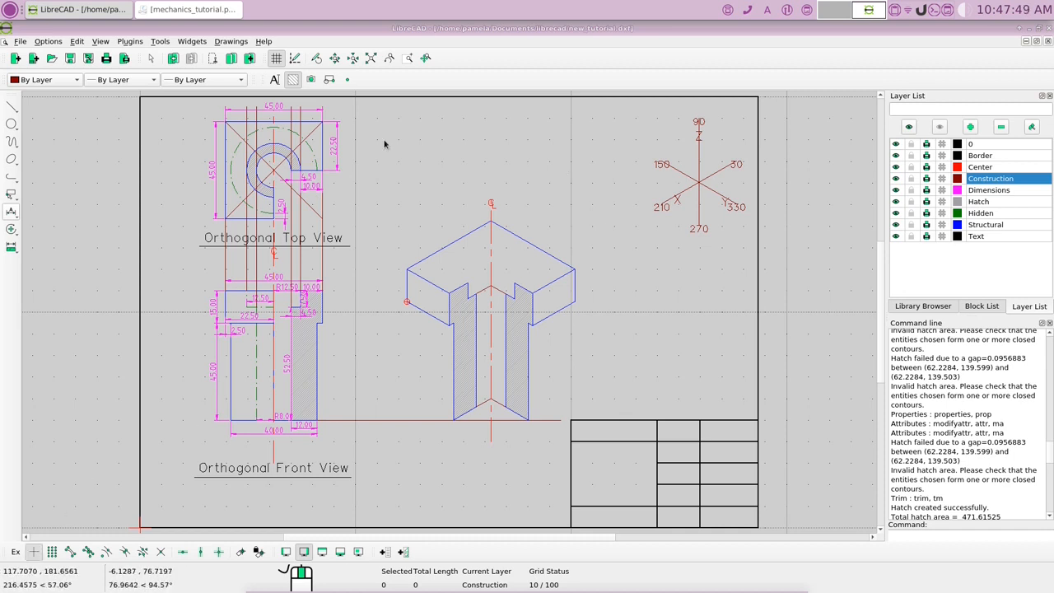
right_click(533, 148)
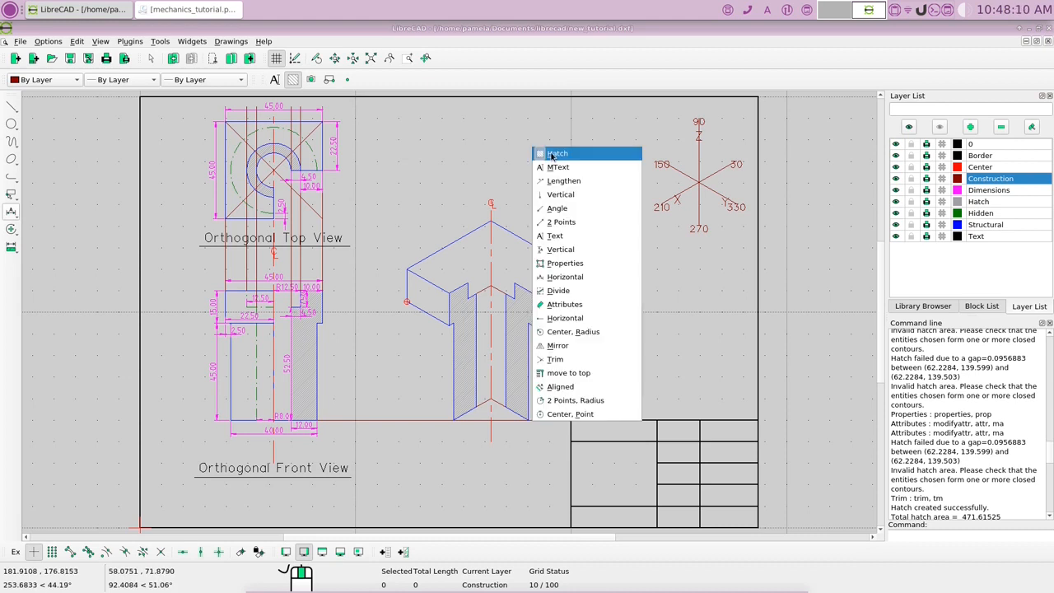
left_click(560, 208)
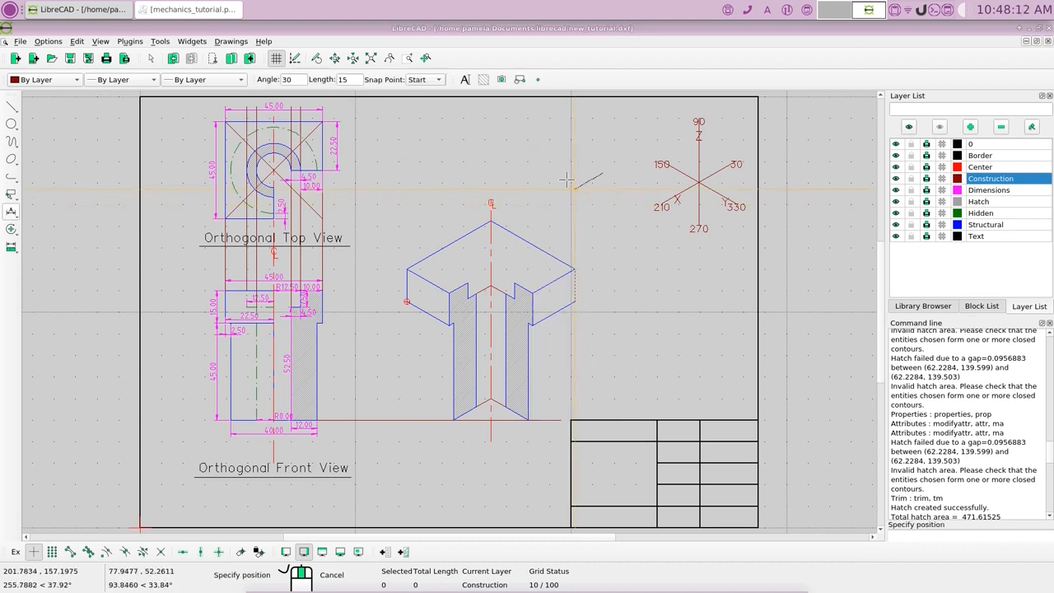
double_click(351, 79)
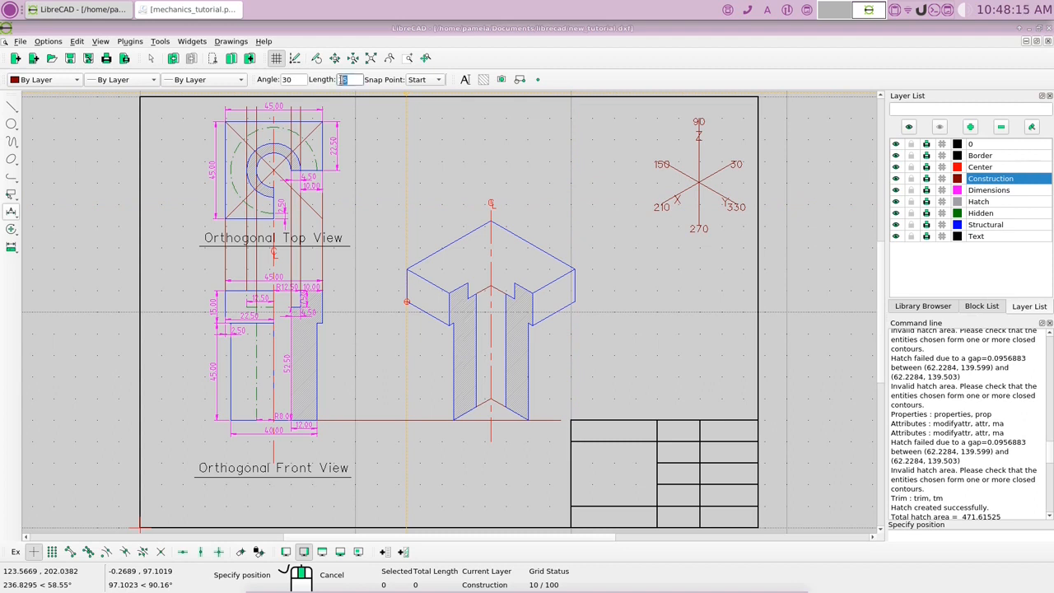
type("25")
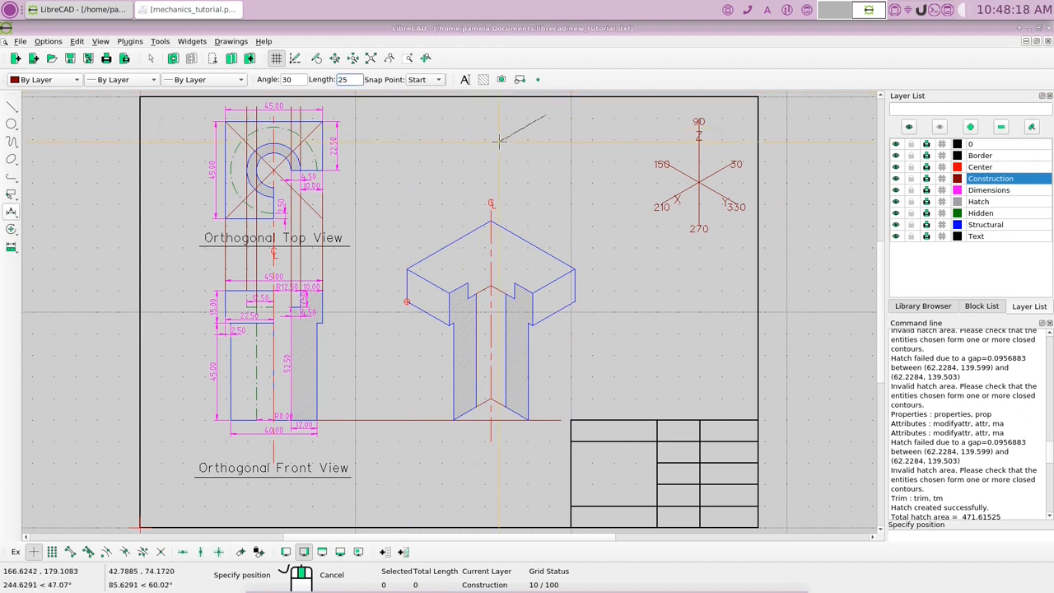
left_click(592, 200)
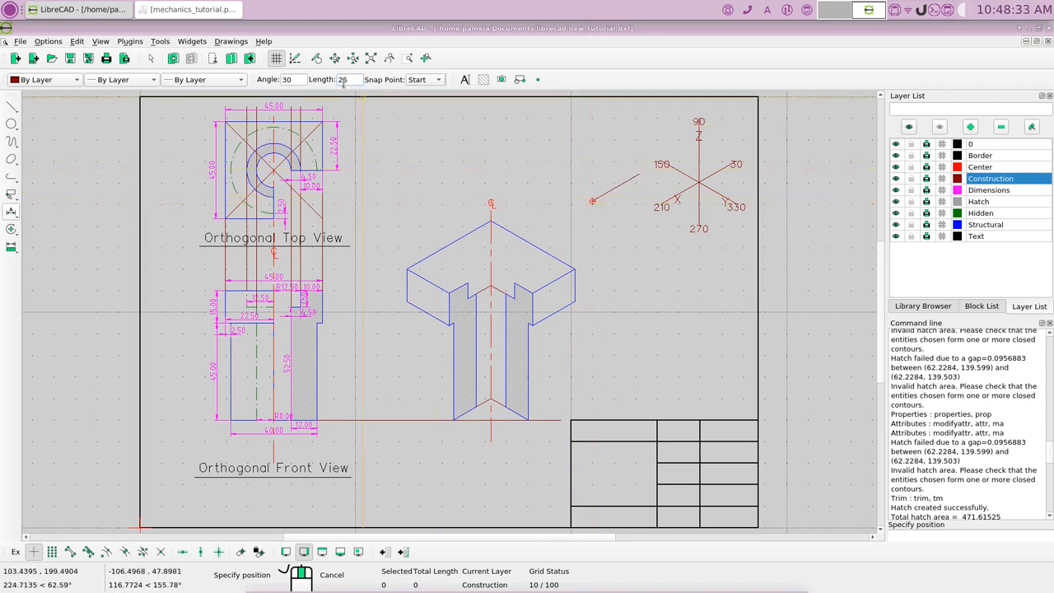
- Draw 25-unit lines at 150° from both ends of the separate 30° construction line
double_click(286, 79)
type("150")
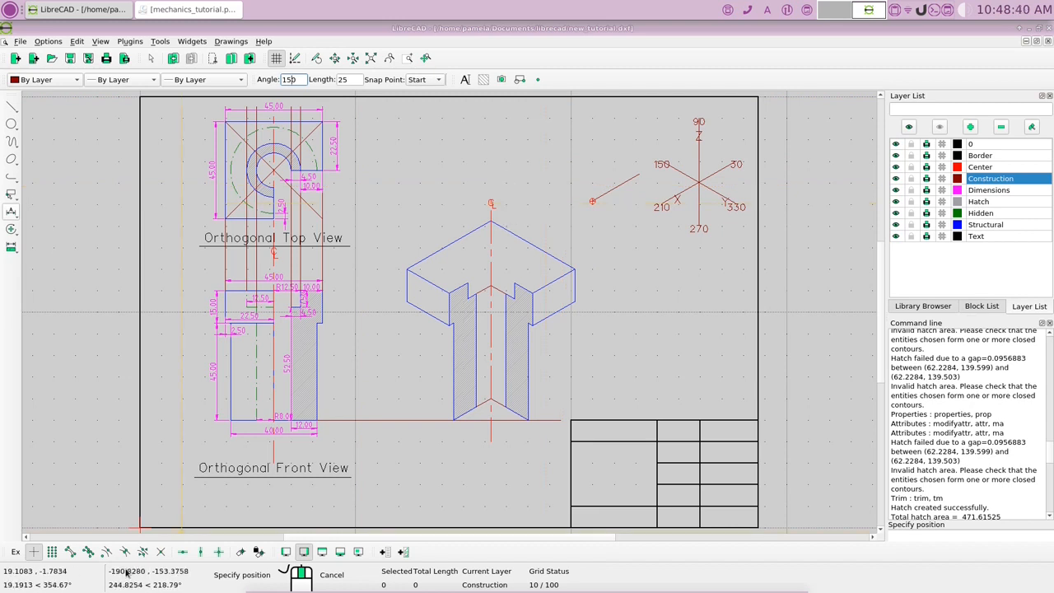
left_click(70, 552)
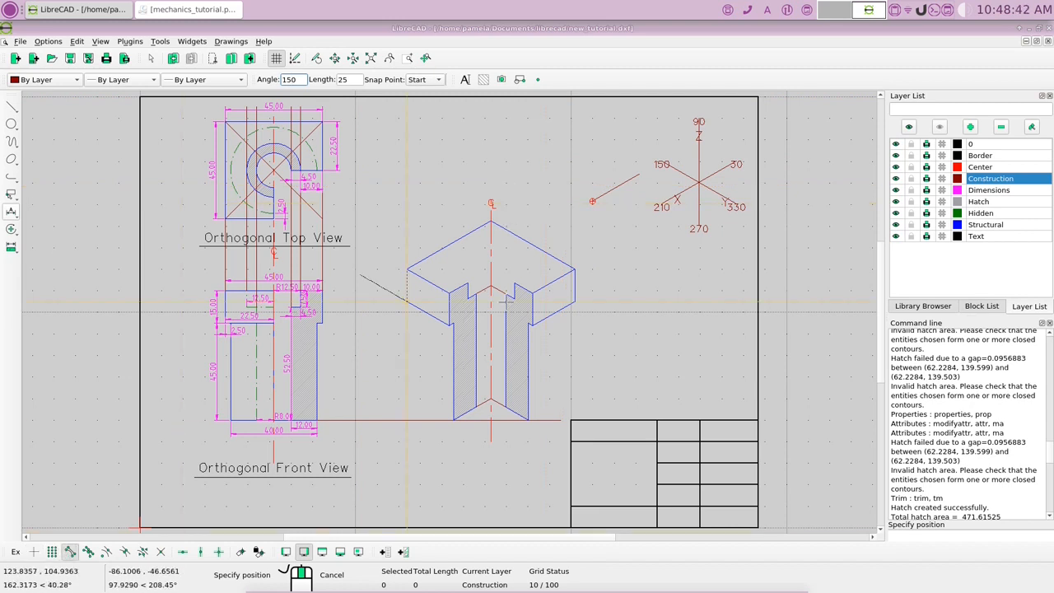
left_click(592, 199)
left_click(637, 172)
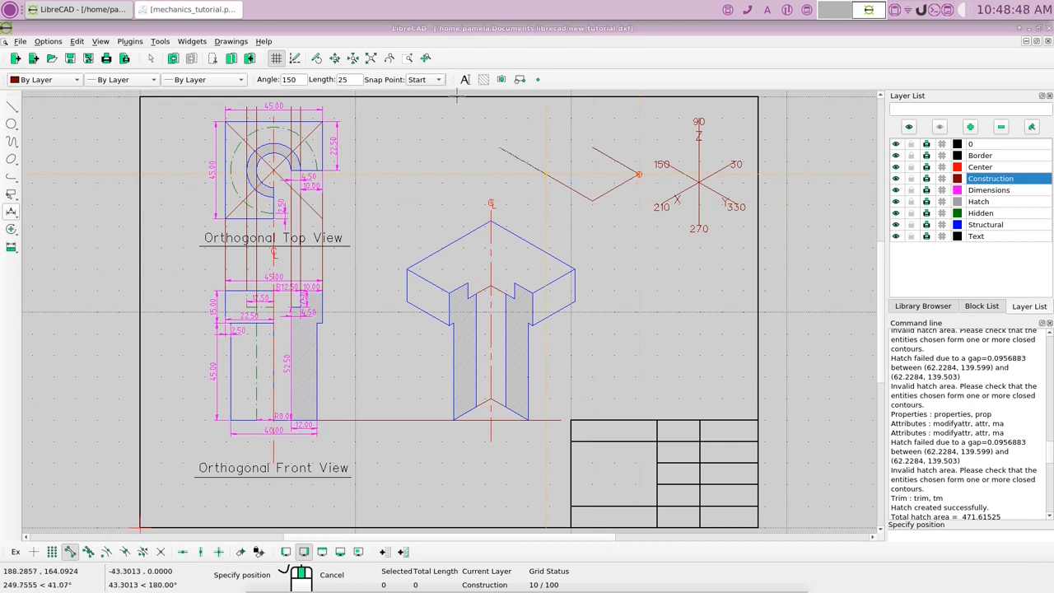
- Close the construction rhombus with a 25-unit line at 30° from the free end of the lower 150° line
double_click(289, 79)
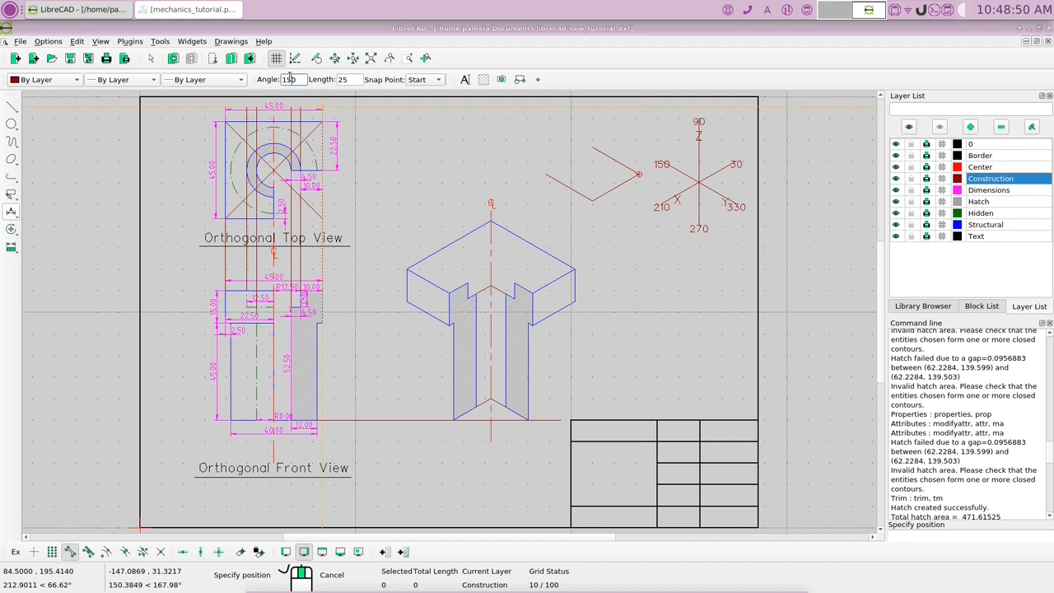
double_click(289, 79)
type("30")
key("Return")
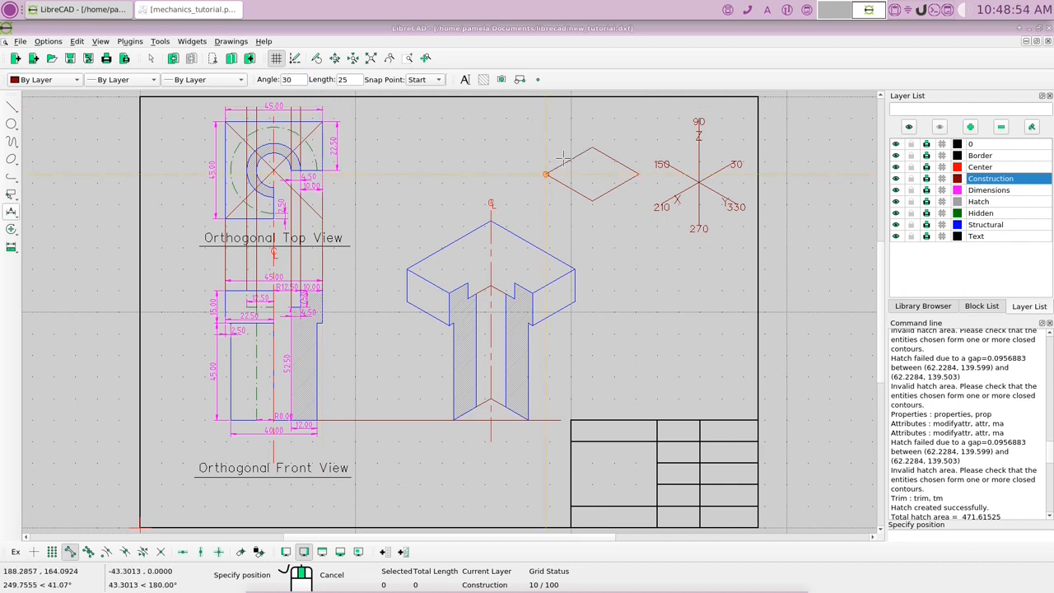
left_click(537, 179)
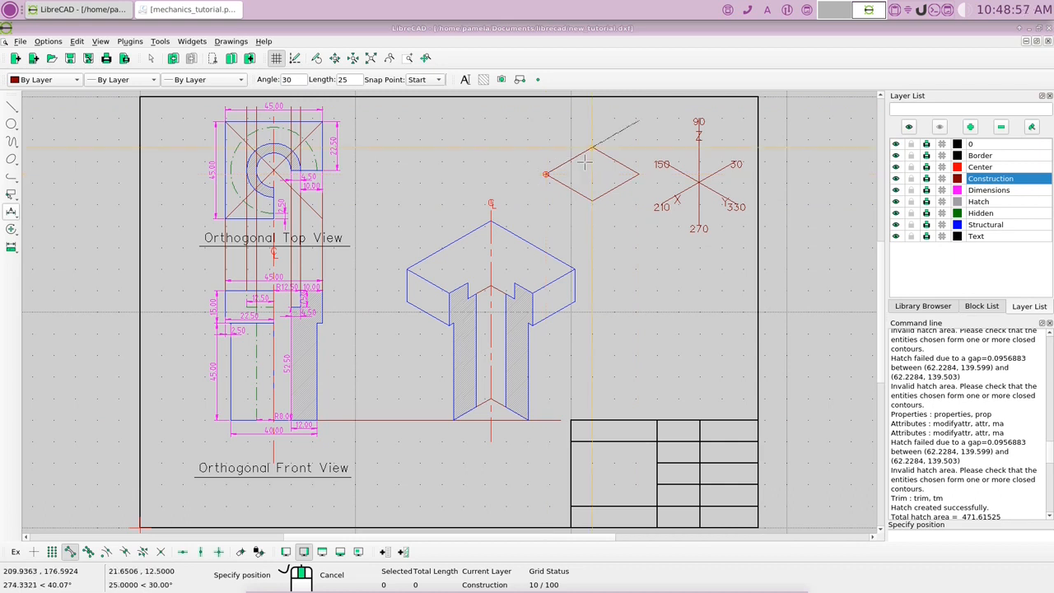
right_click(528, 132)
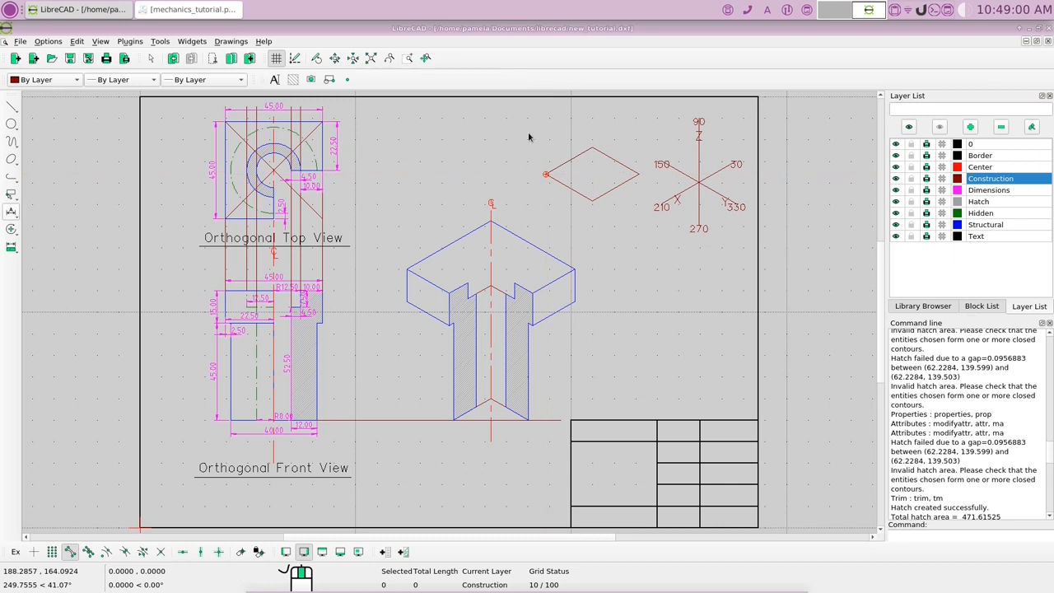
- Draw the horizontal and vertical diagonals of the separate construction rhombus between its opposite corners
right_click(530, 133)
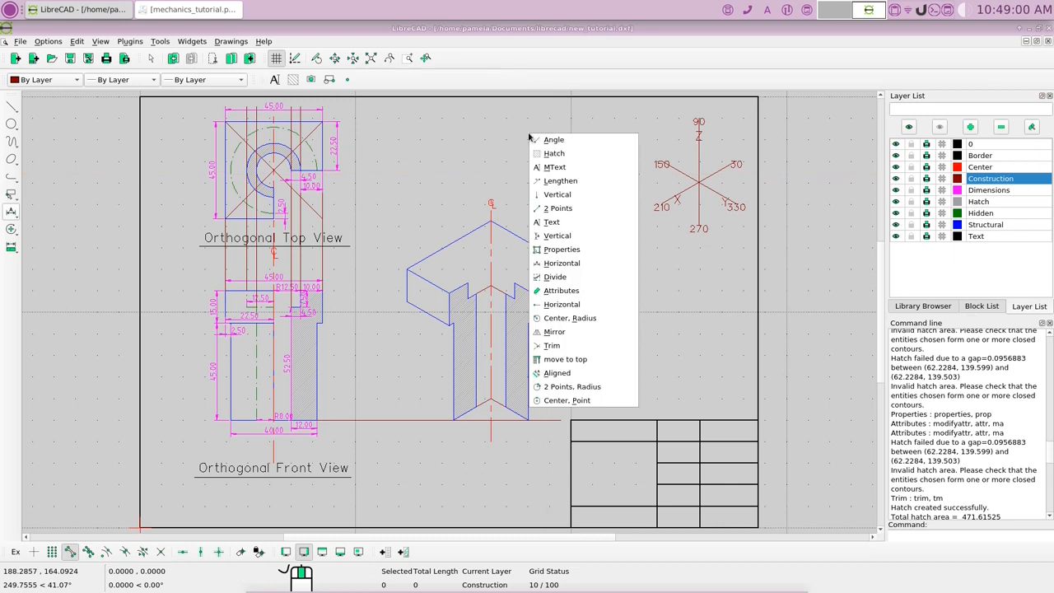
left_click(574, 209)
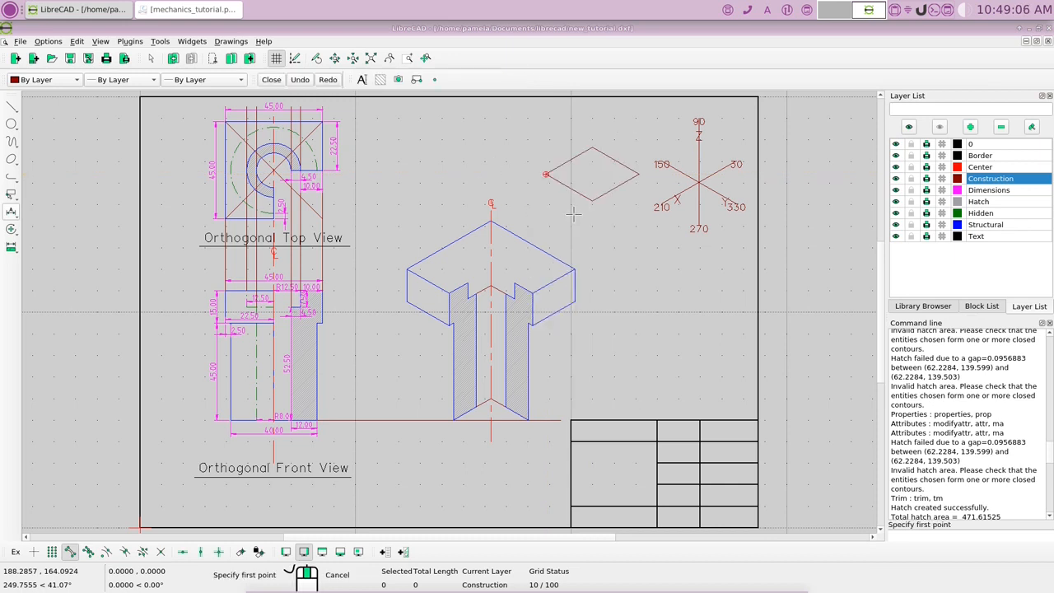
left_click(545, 174)
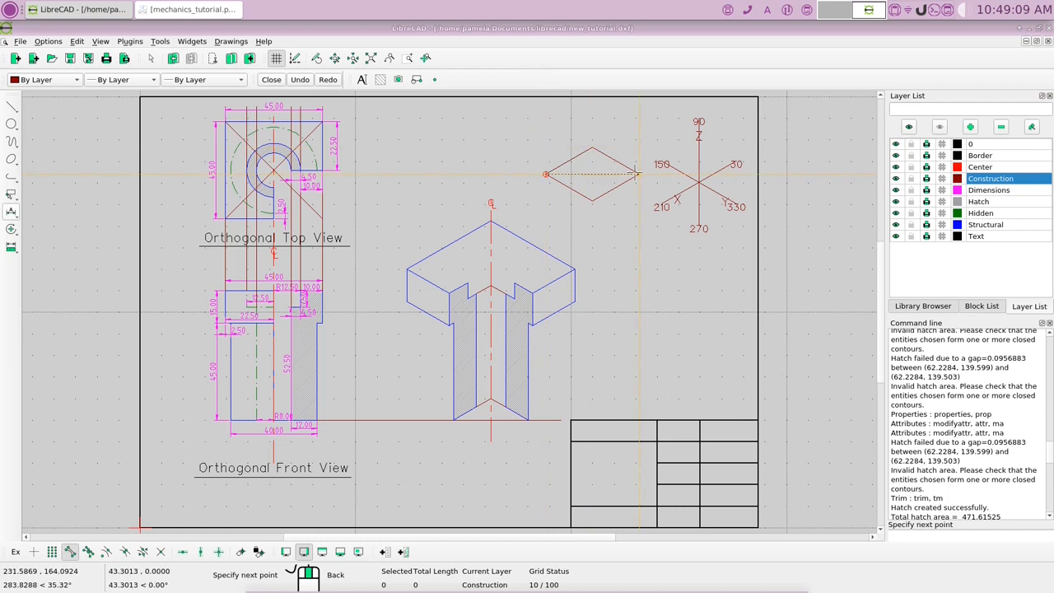
left_click(637, 173)
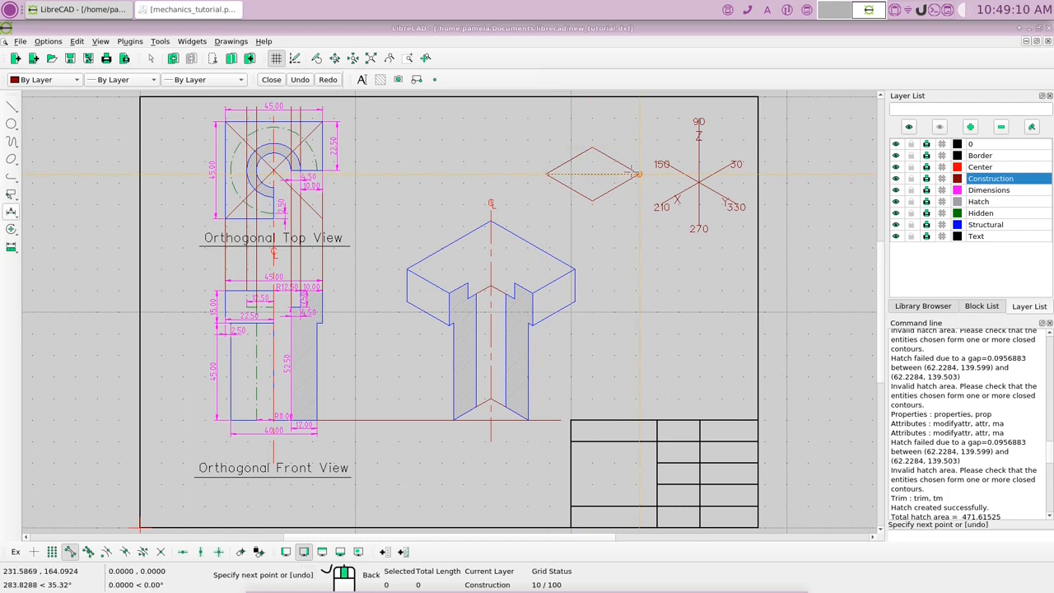
left_click(592, 148)
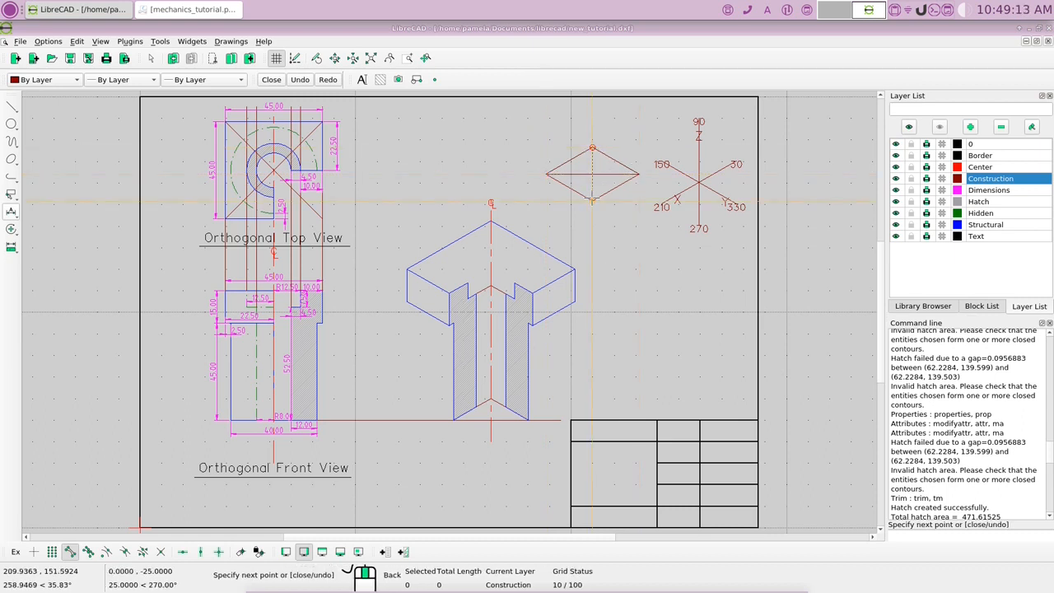
left_click(591, 200)
right_click(592, 200)
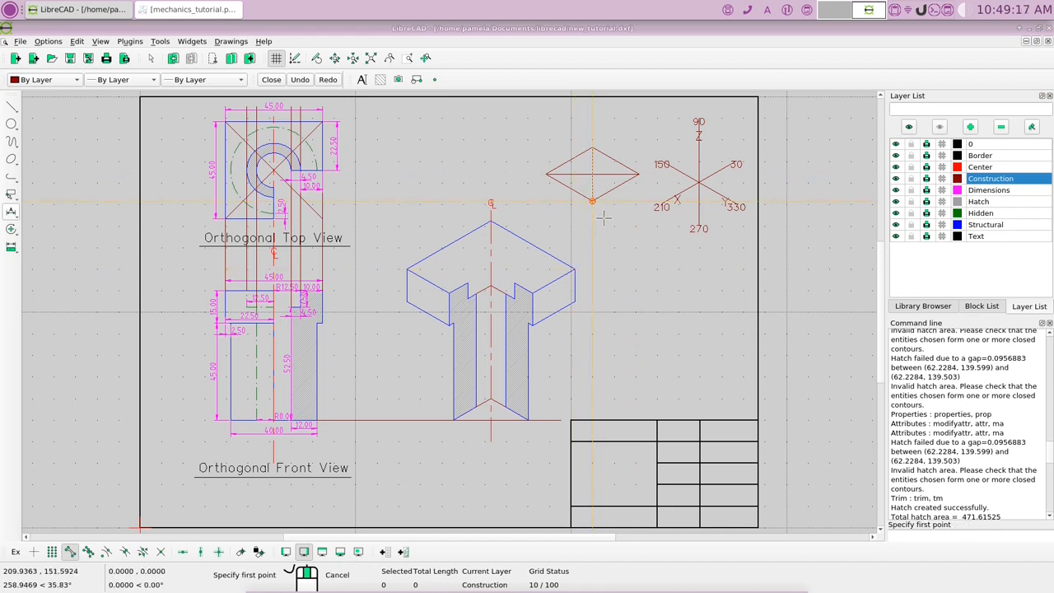
right_click(619, 241)
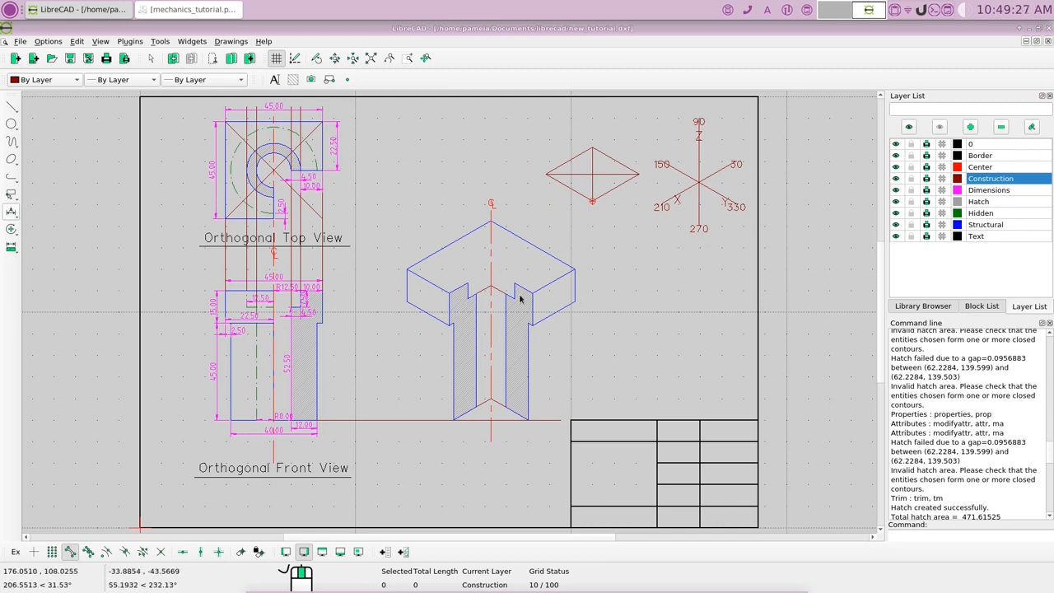
- Draw 40-unit construction lines across the isometric top face from the upper notch corners of the cut sections, at 30° from the left and 150° from the right
right_click(626, 273)
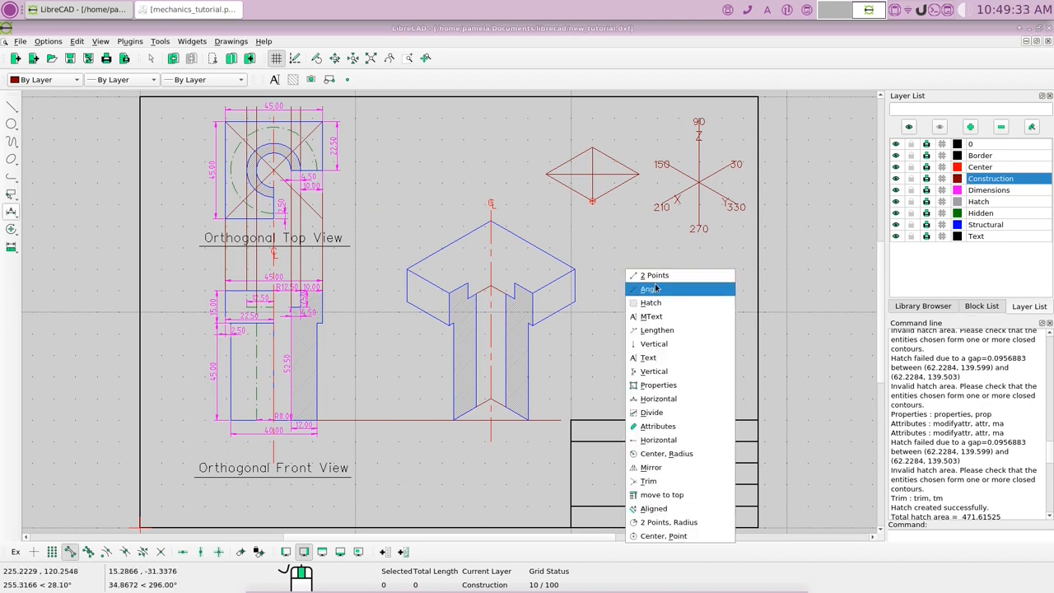
left_click(650, 289)
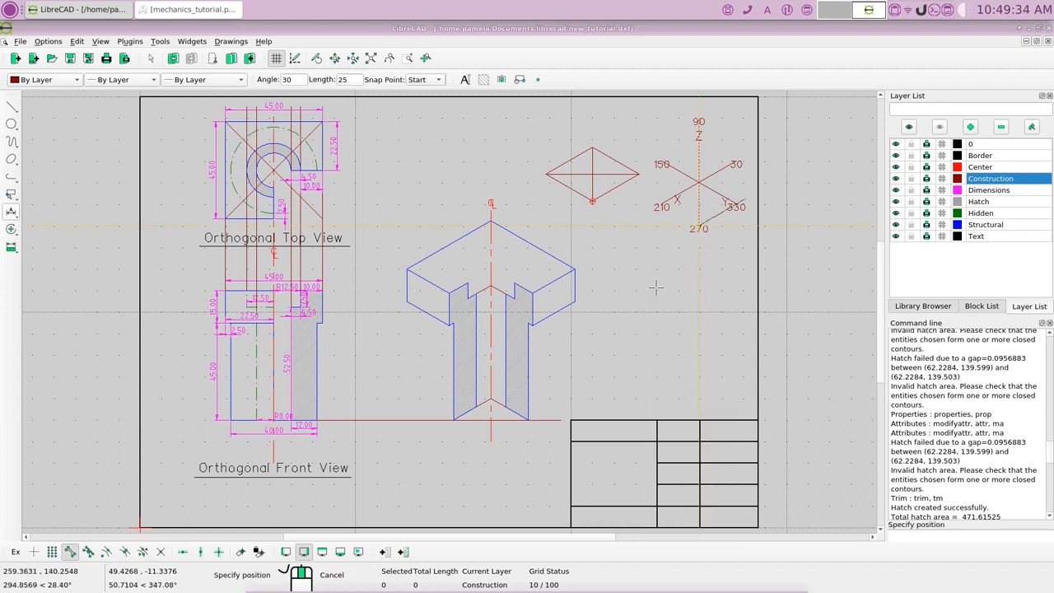
left_click(347, 79)
double_click(344, 80)
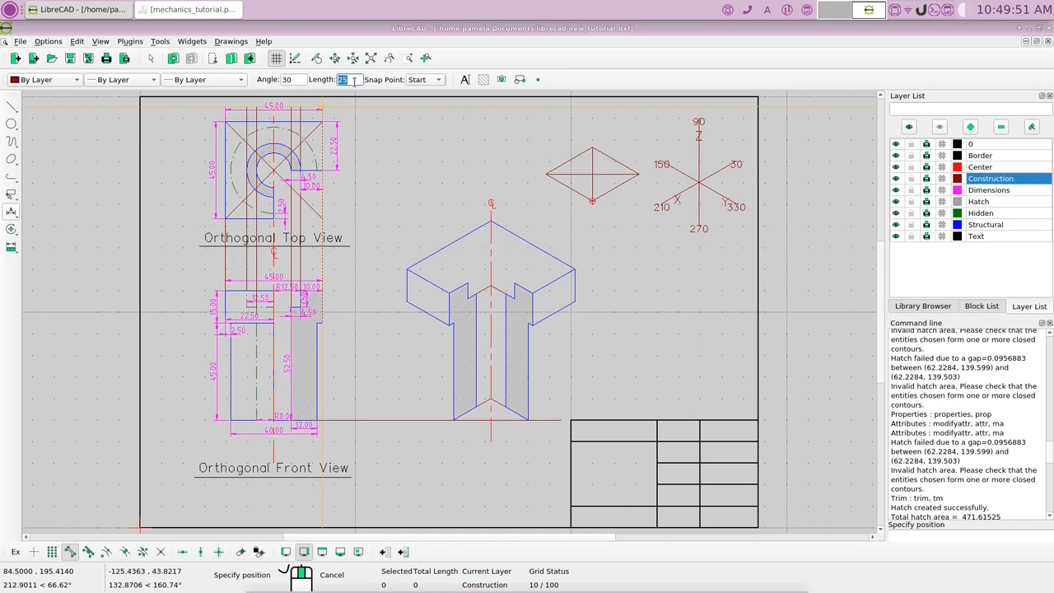
type("40")
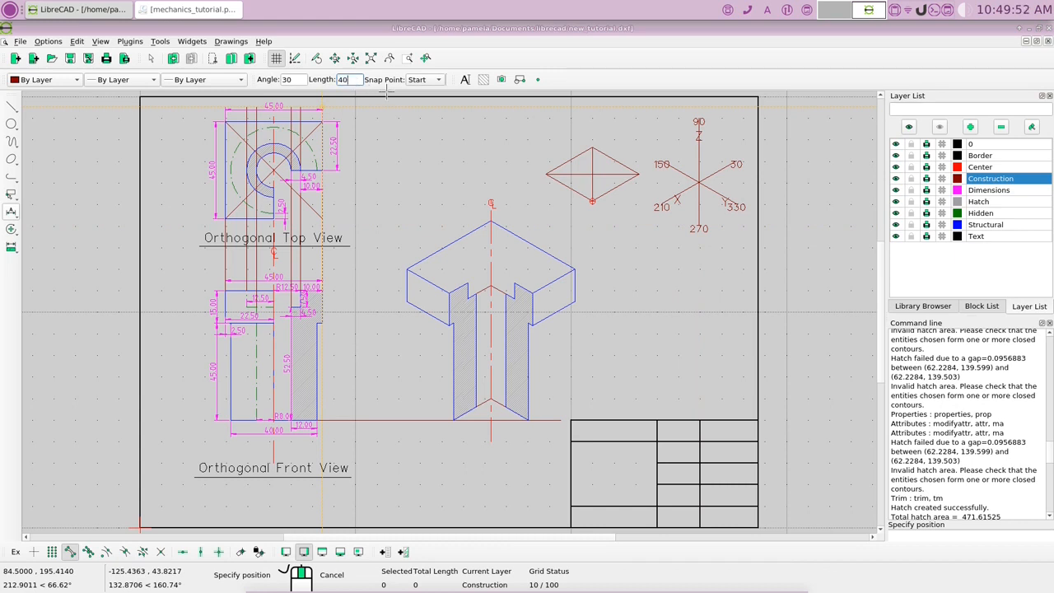
left_click(469, 282)
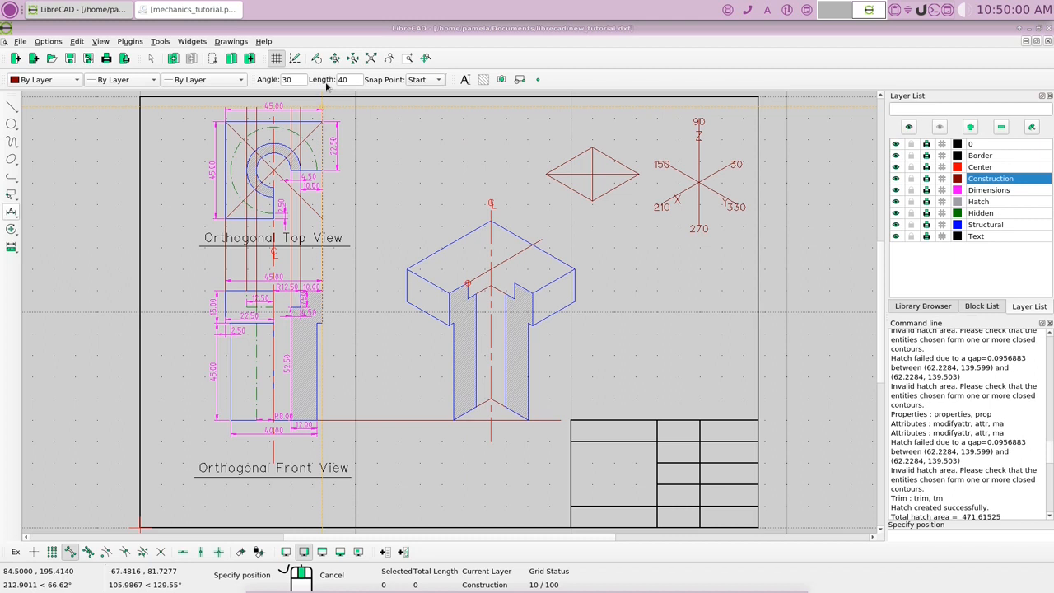
double_click(285, 79)
type("105")
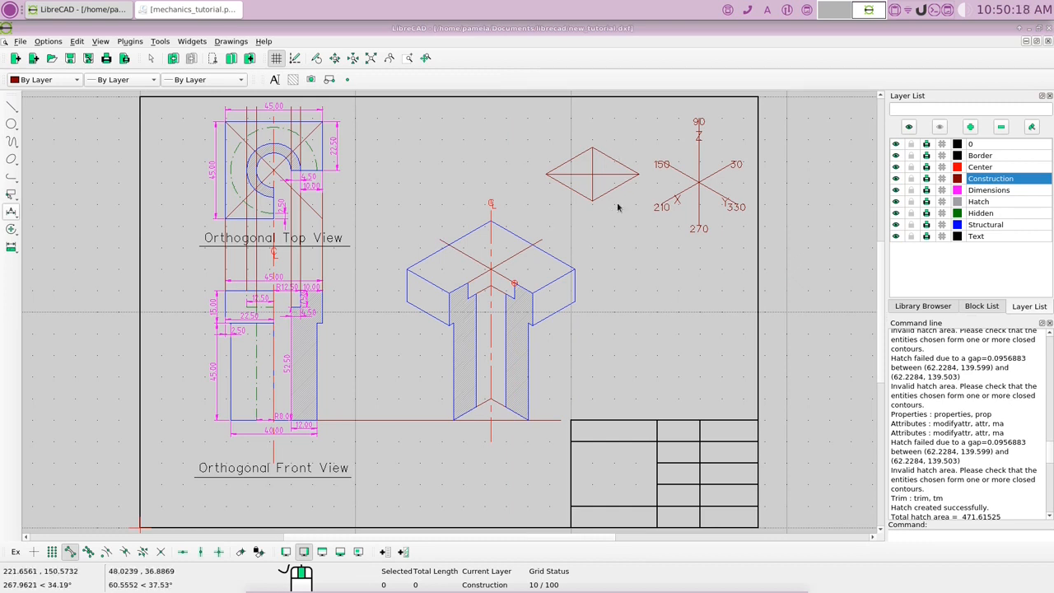
- Copy the construction rhombus with its diagonals from its centre to the crossing of the two 40-unit lines, keeping the original, and clear the selection
left_click(624, 145)
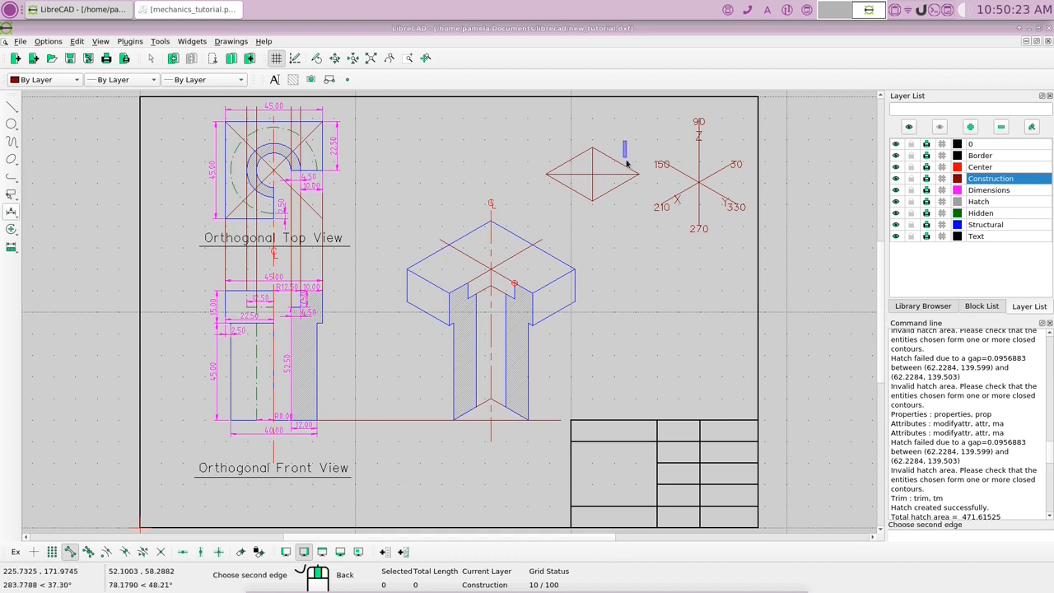
left_click_drag(622, 194, 575, 225)
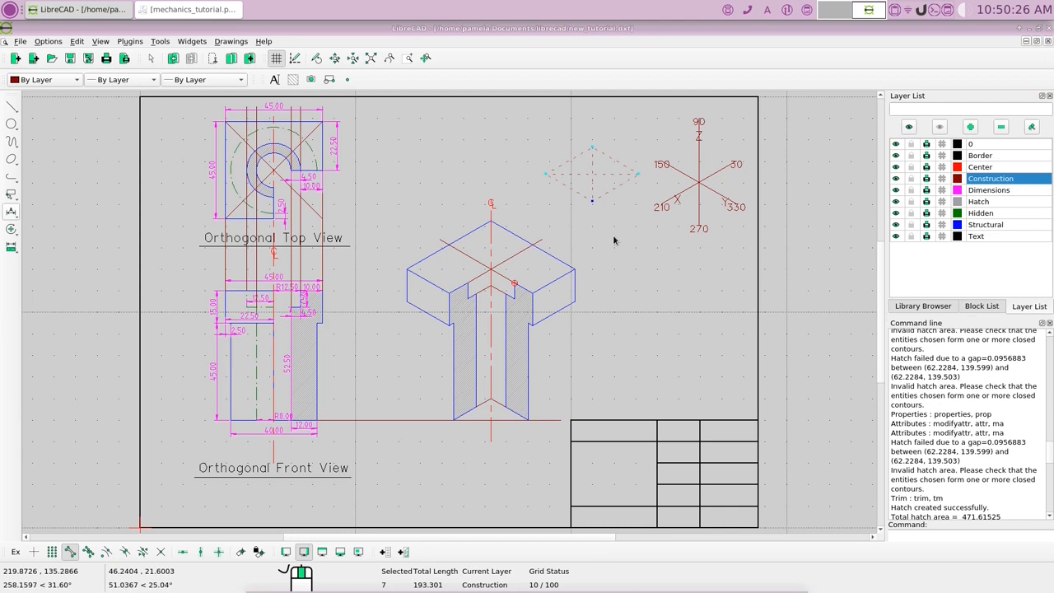
left_click(11, 232)
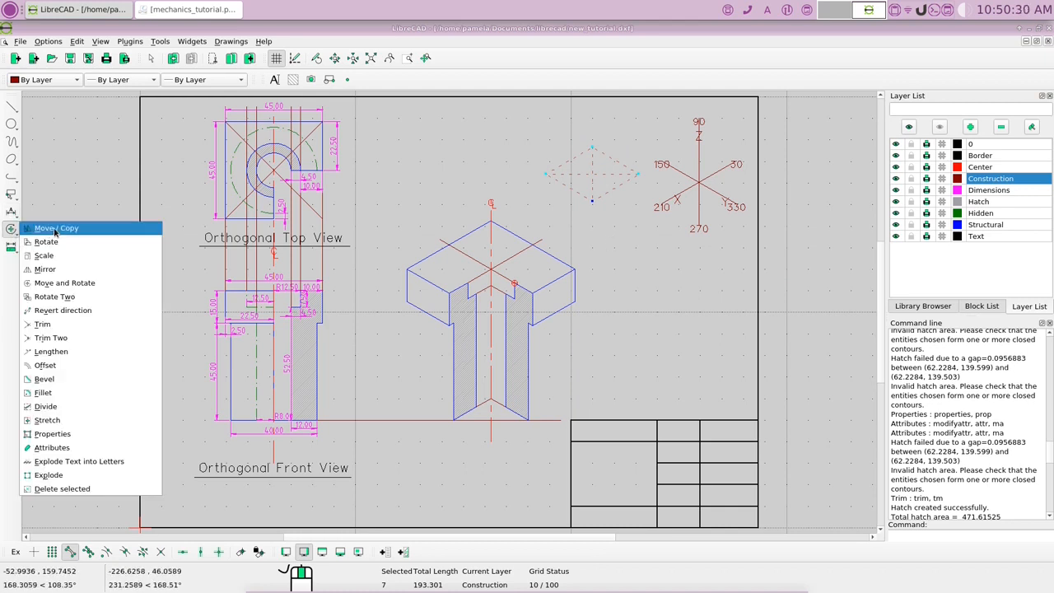
left_click(54, 230)
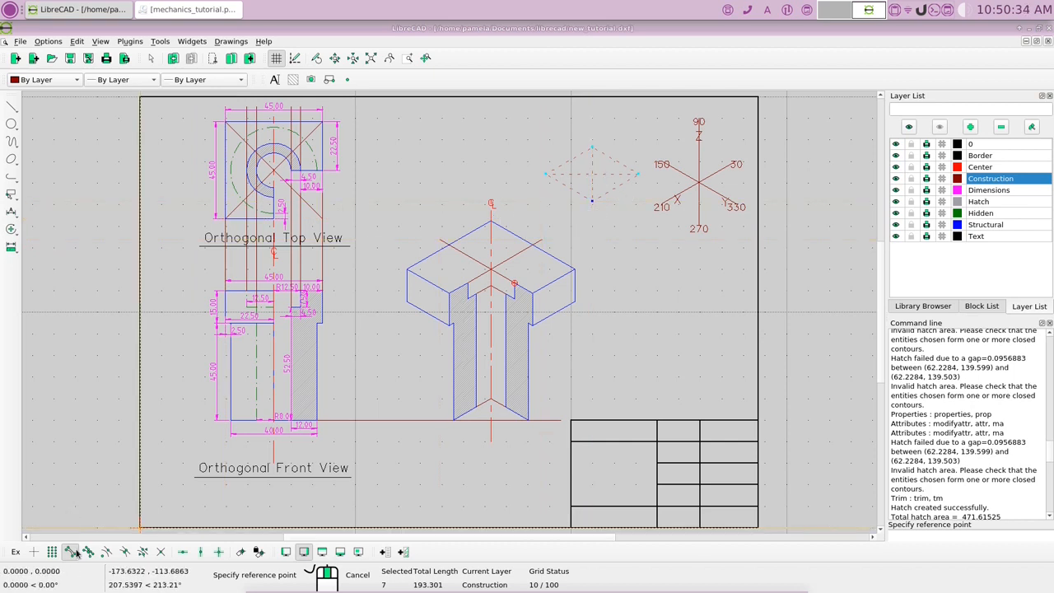
left_click(161, 552)
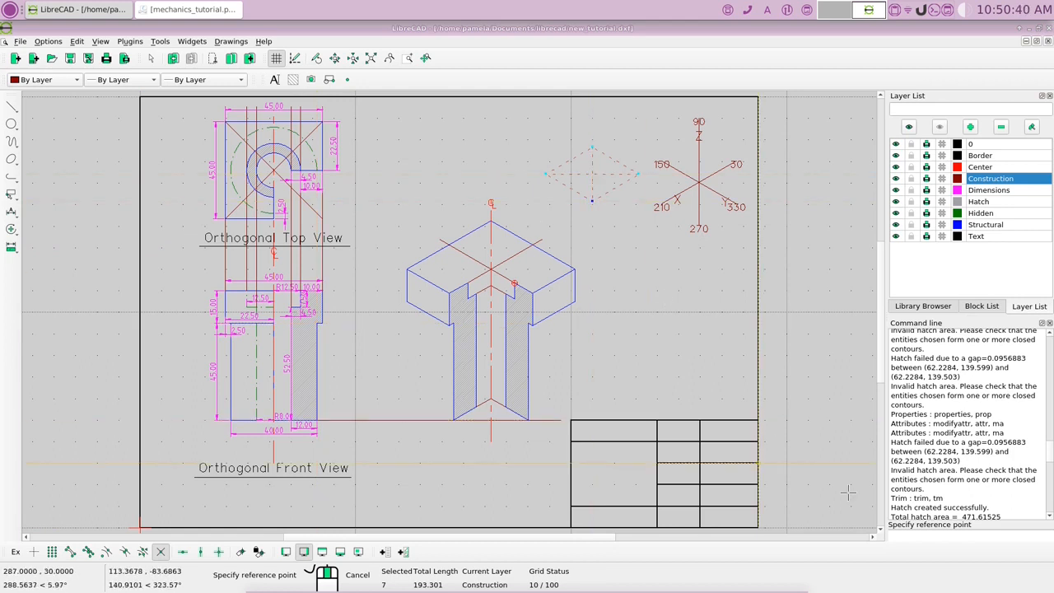
left_click(592, 174)
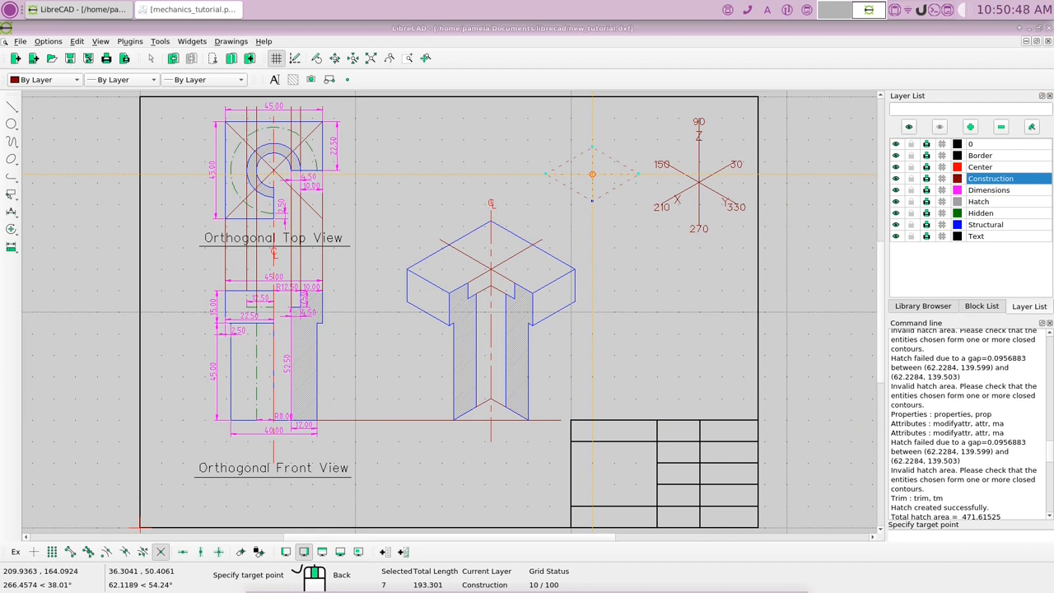
left_click(592, 174)
left_click(592, 175)
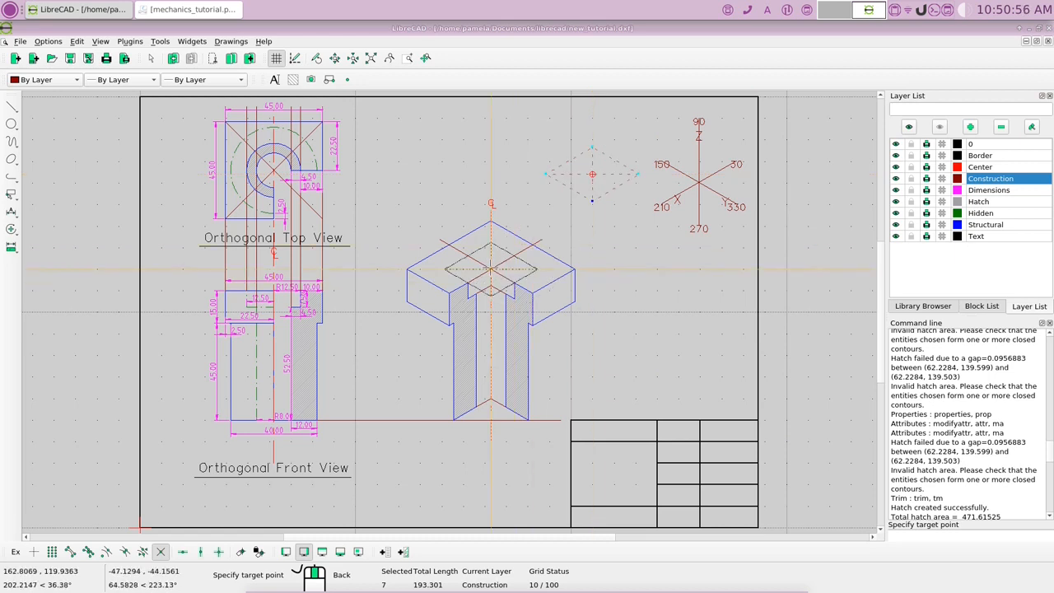
left_click(491, 269)
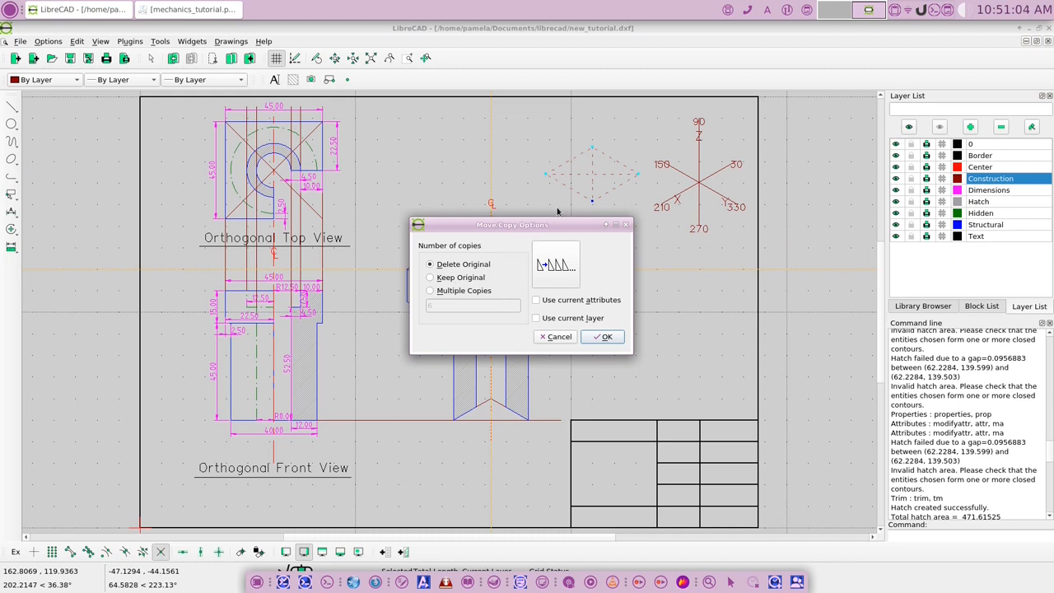
left_click(429, 277)
left_click(602, 336)
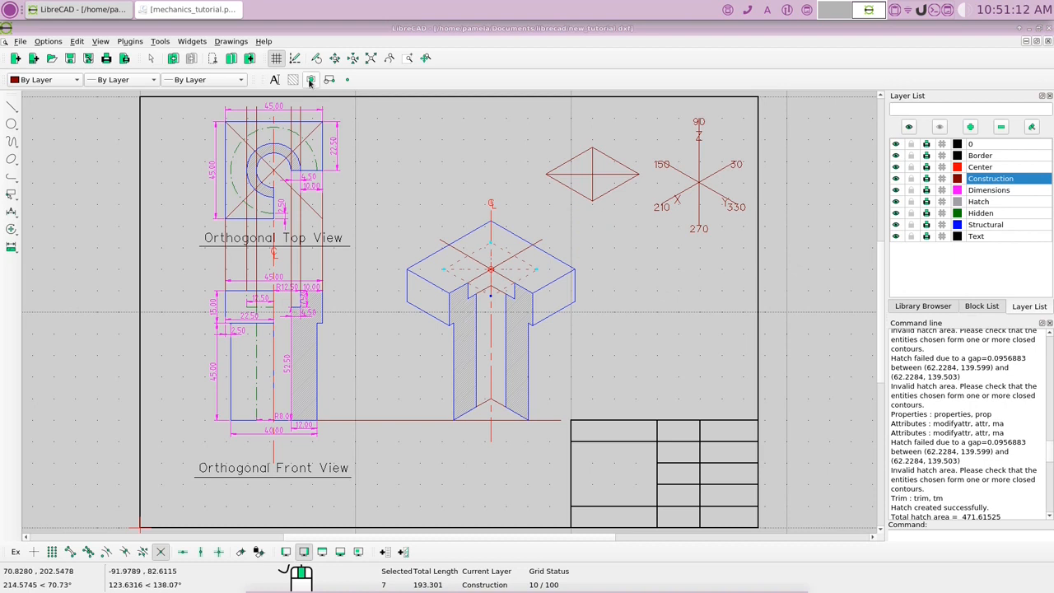
left_click(152, 58)
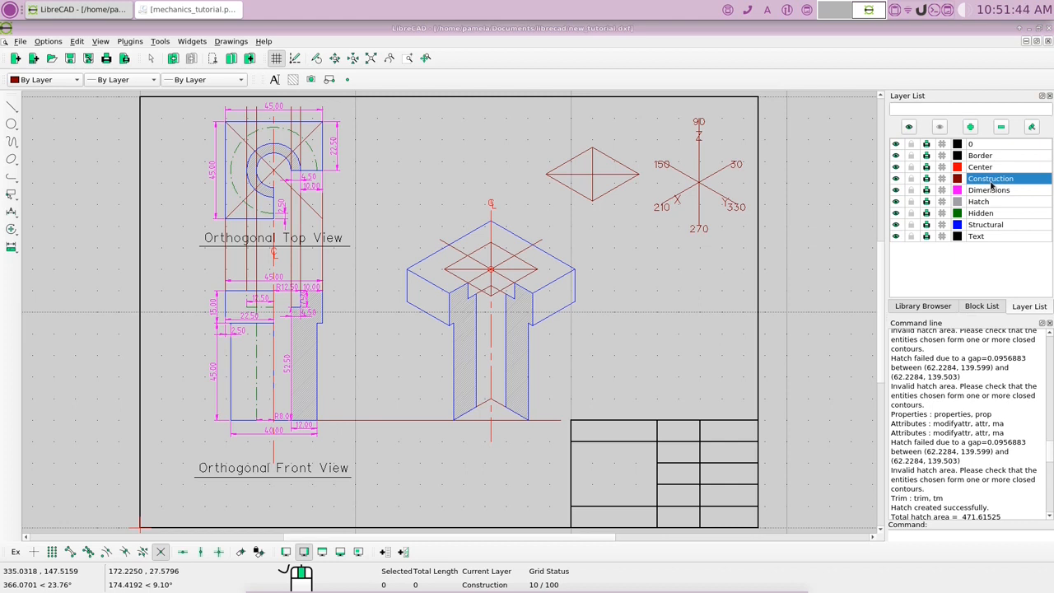
- Draw an ellipse inscribed in the copied rhombus on the Structural layer and hide the Construction layer
left_click(993, 225)
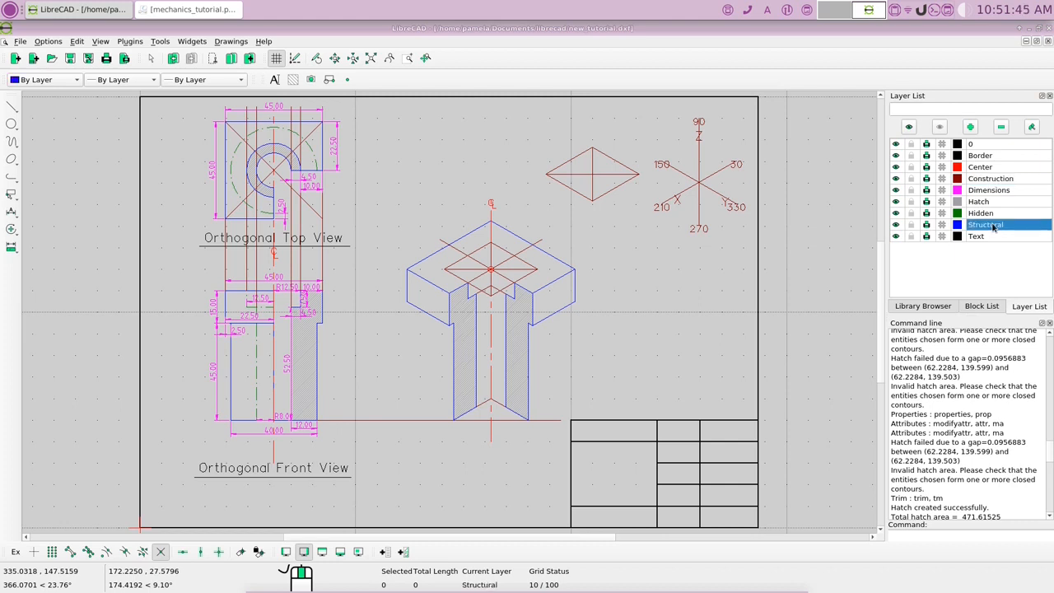
left_click(12, 160)
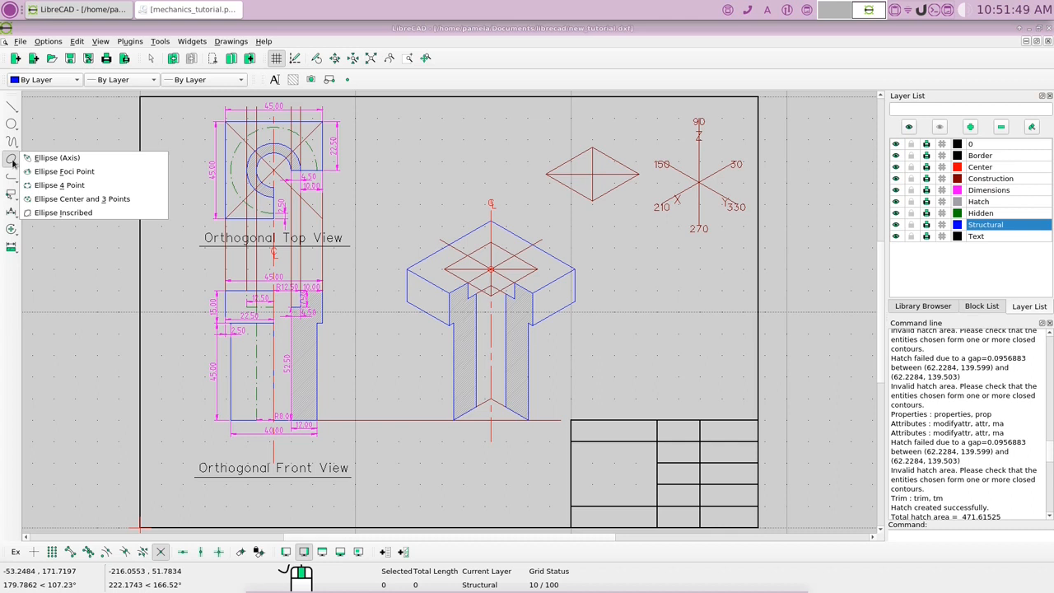
left_click(63, 213)
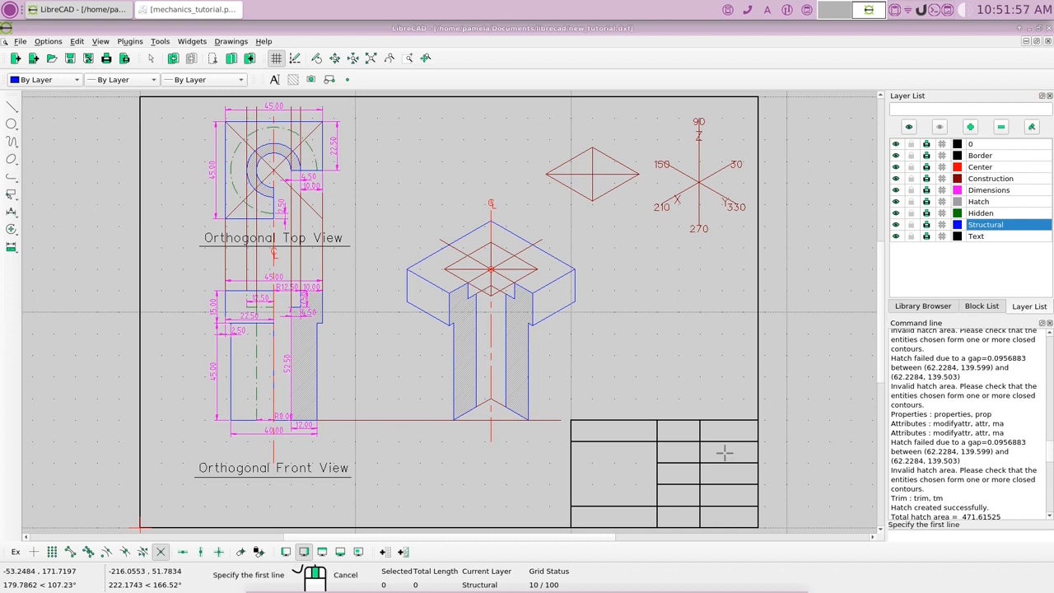
left_click(455, 276)
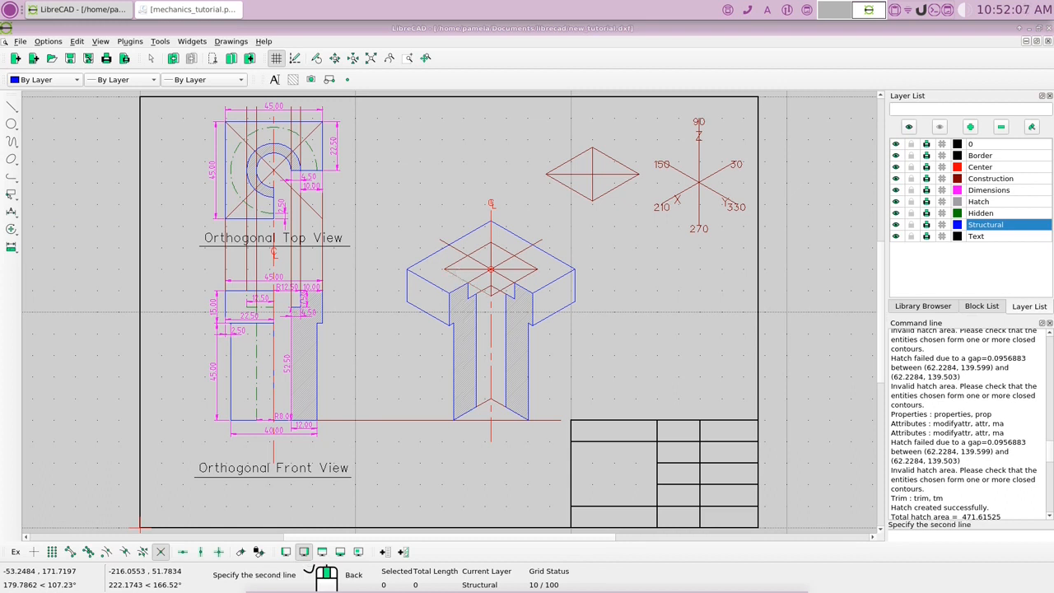
left_click(476, 249)
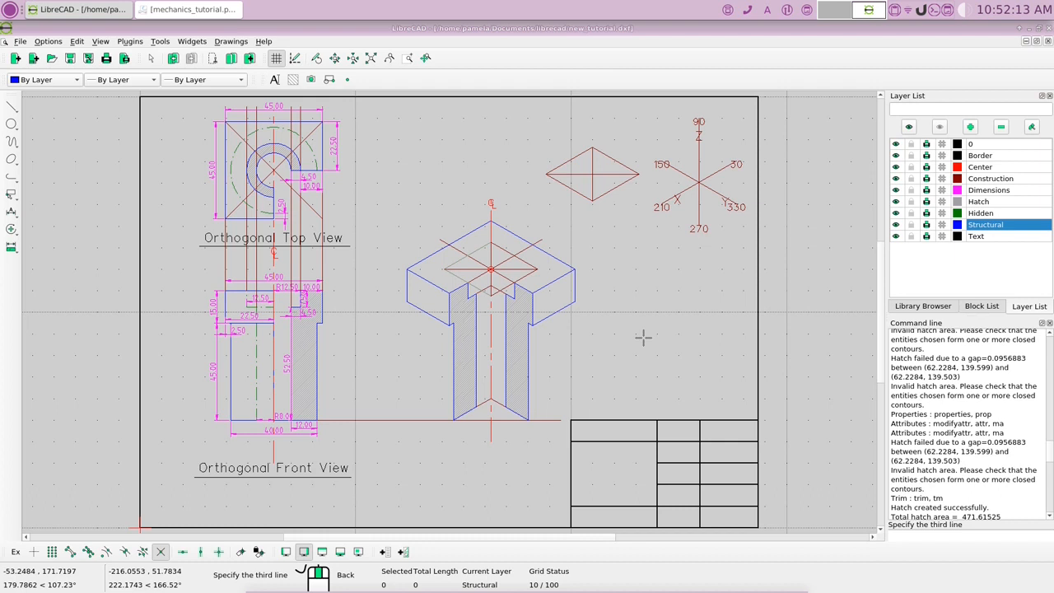
left_click(505, 249)
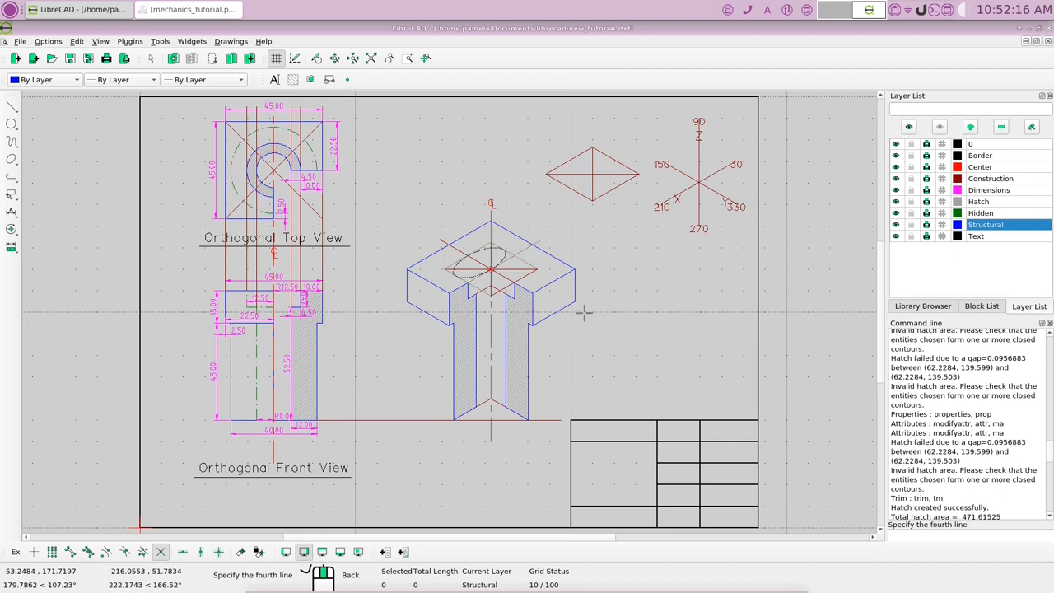
left_click(520, 279)
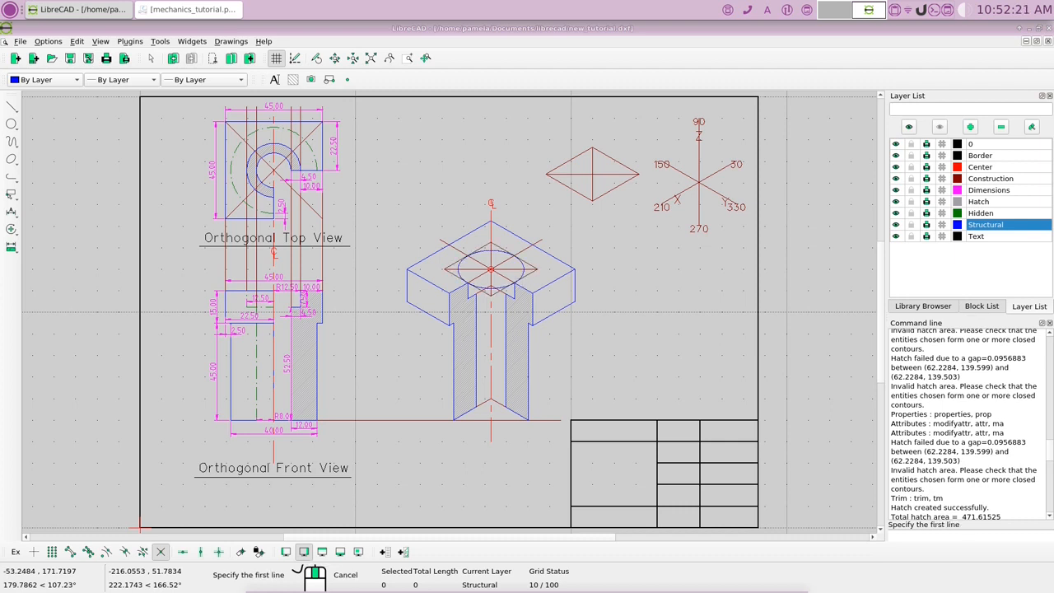
right_click(642, 289)
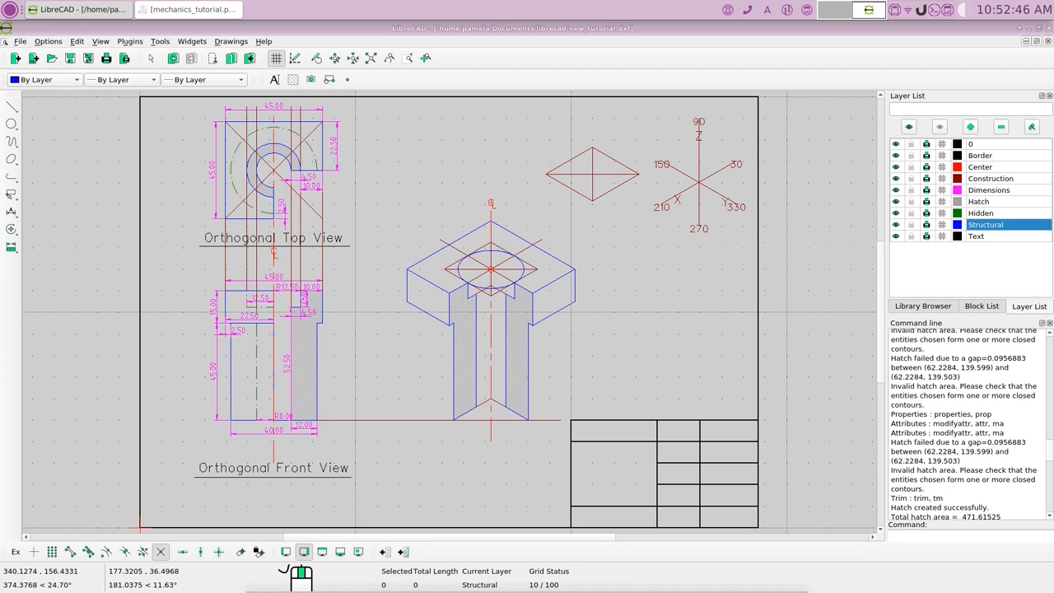
left_click(895, 178)
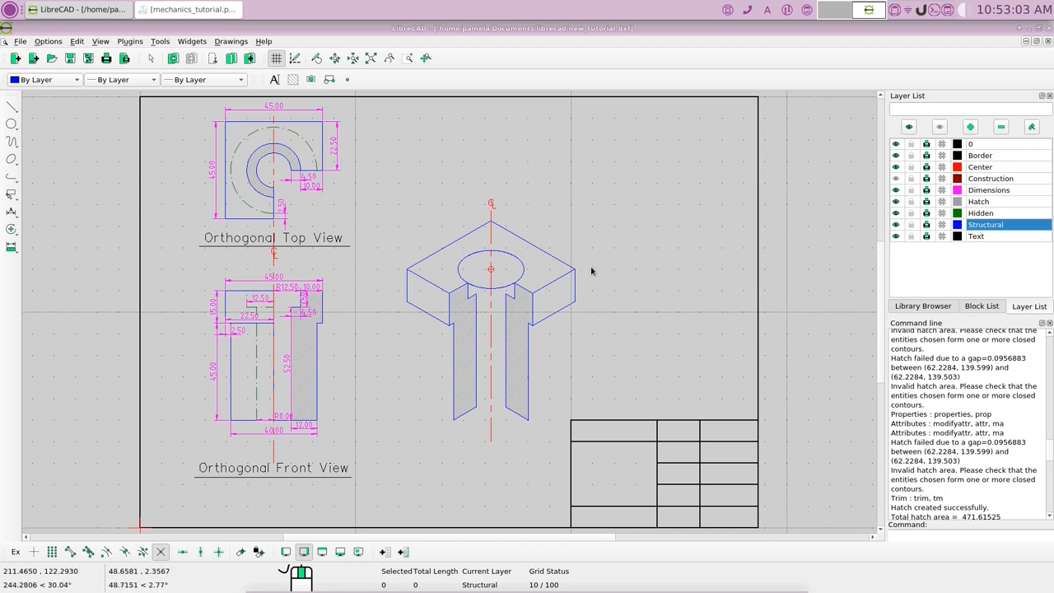
- Draw a vertical line 7.5 units long downward from the centre of the top-face ellipse, using End as its snap point
right_click(629, 227)
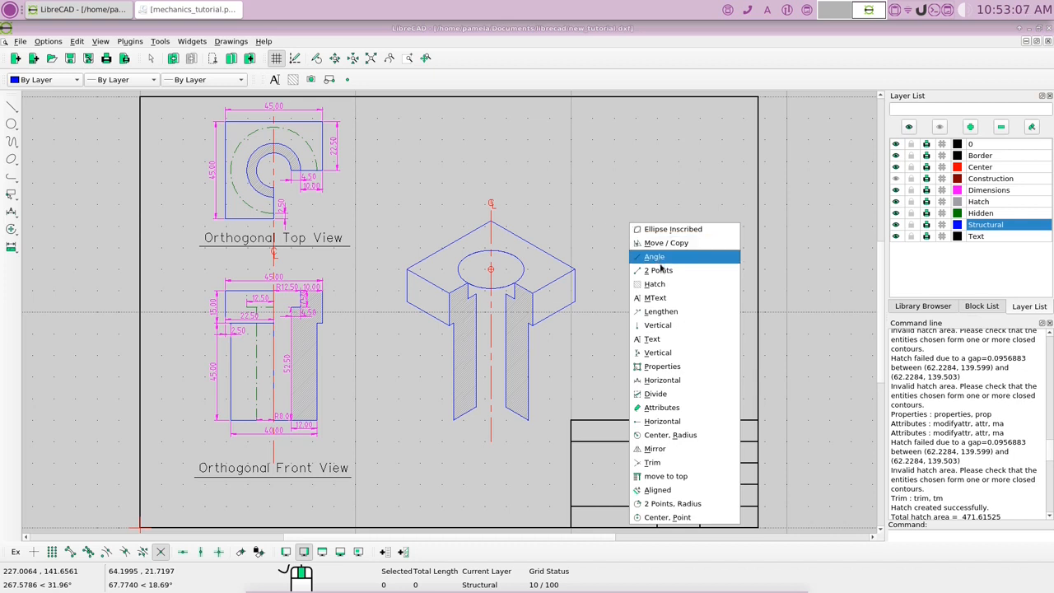
left_click(659, 311)
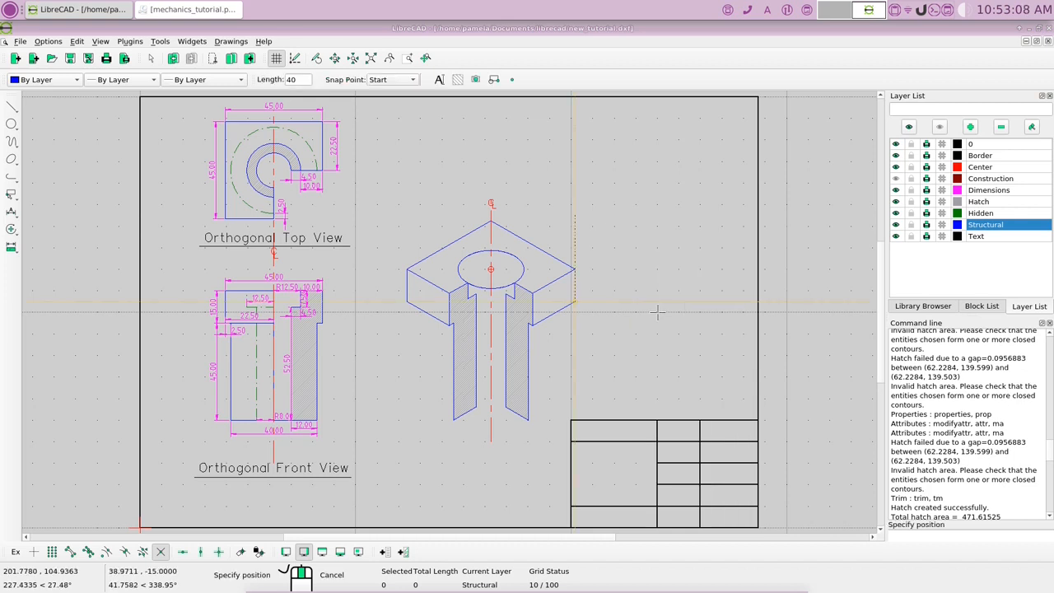
left_click(299, 79)
double_click(299, 79)
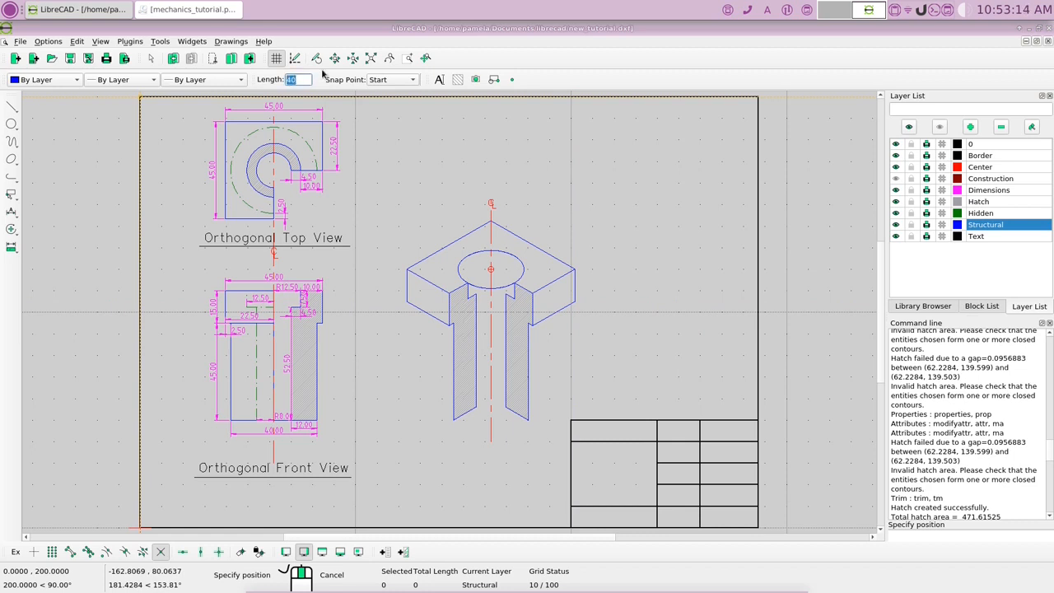
type("7.5")
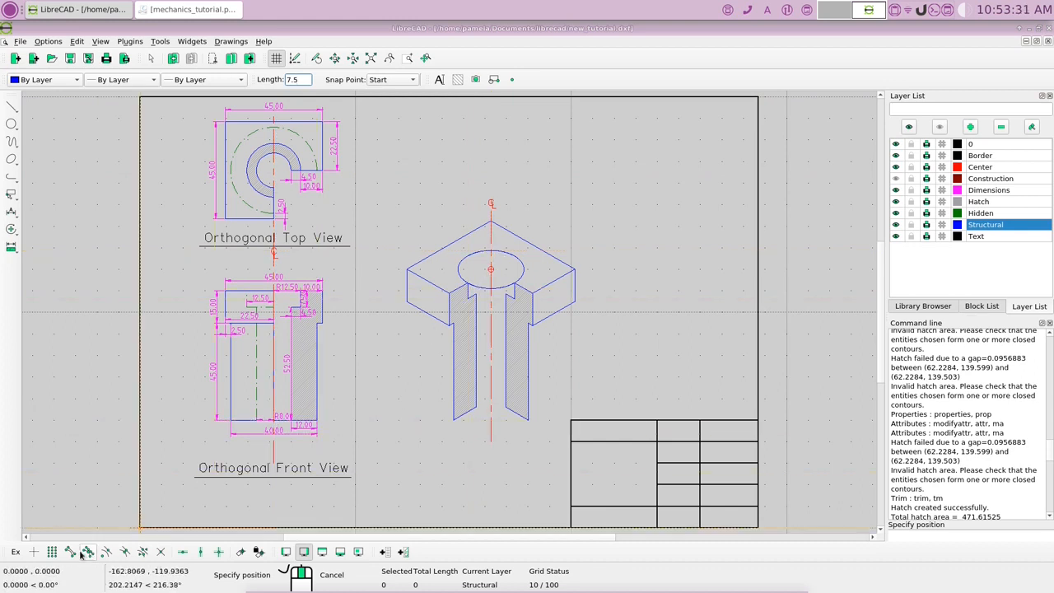
right_click(462, 150)
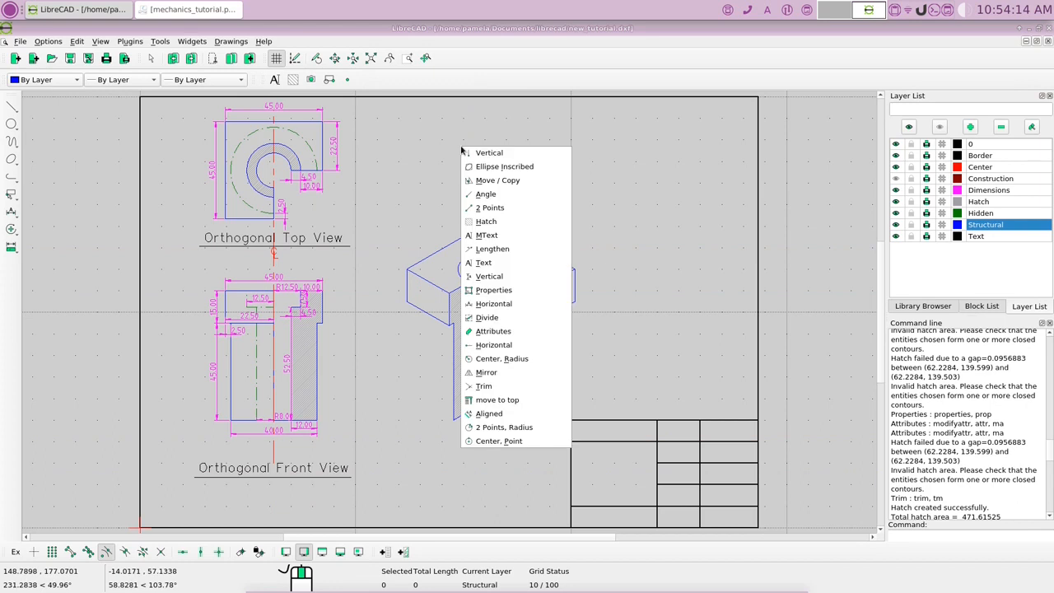
left_click(477, 152)
left_click(410, 80)
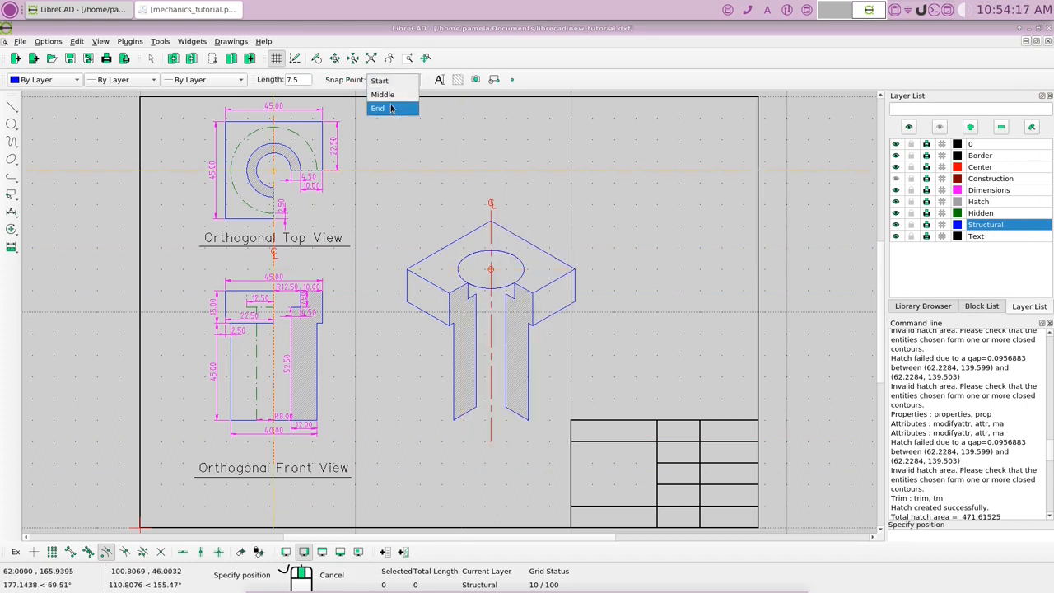
left_click(391, 109)
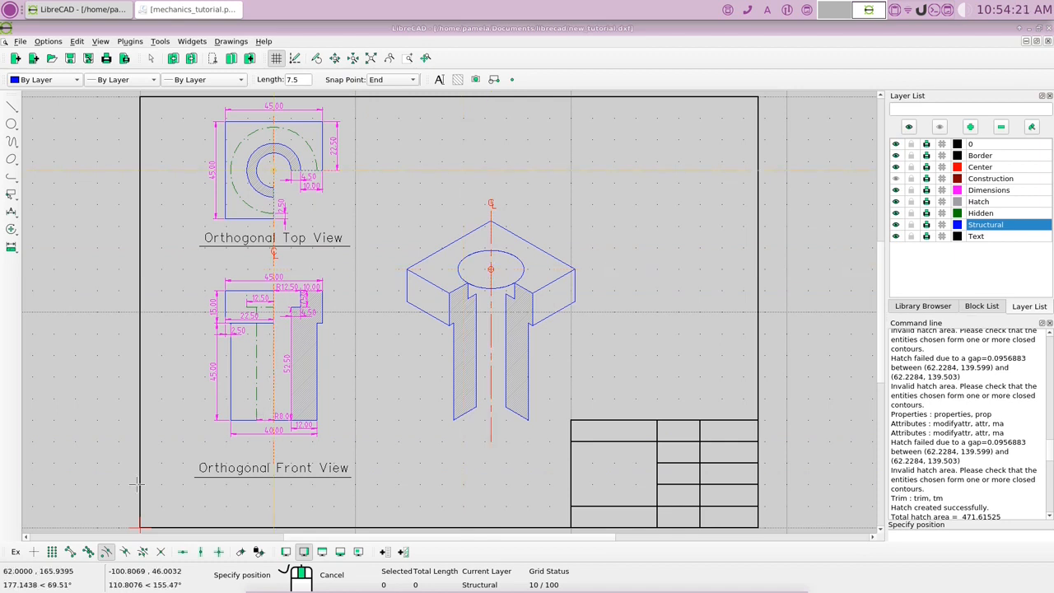
left_click(491, 269)
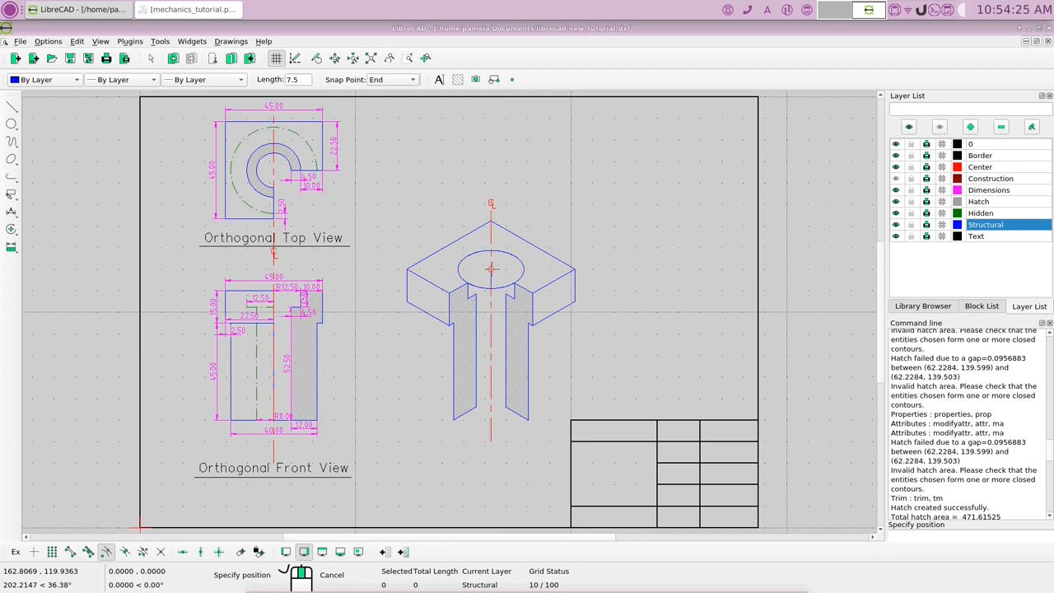
right_click(491, 269)
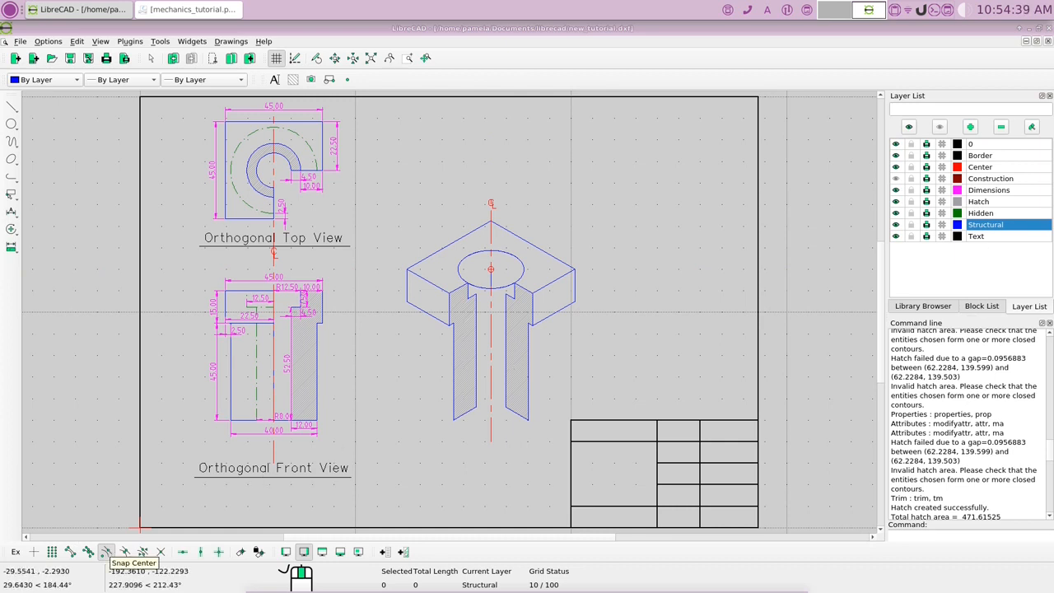
left_click(107, 552)
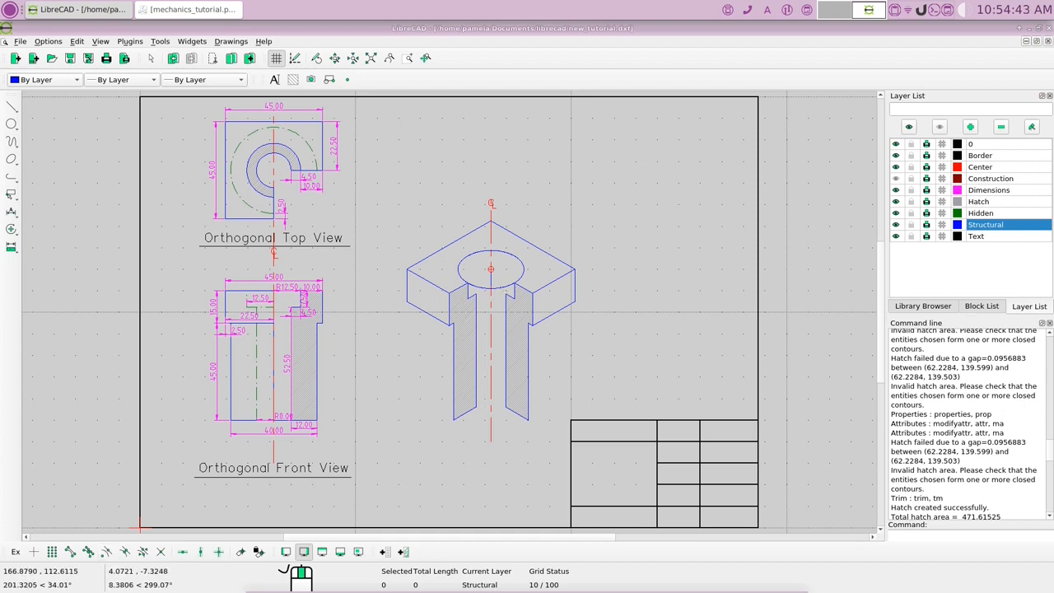
- Copy the top-face ellipse from its centre to the lower end of the 7.5-unit vertical line, keeping the original, and clear the selection
left_click(500, 290)
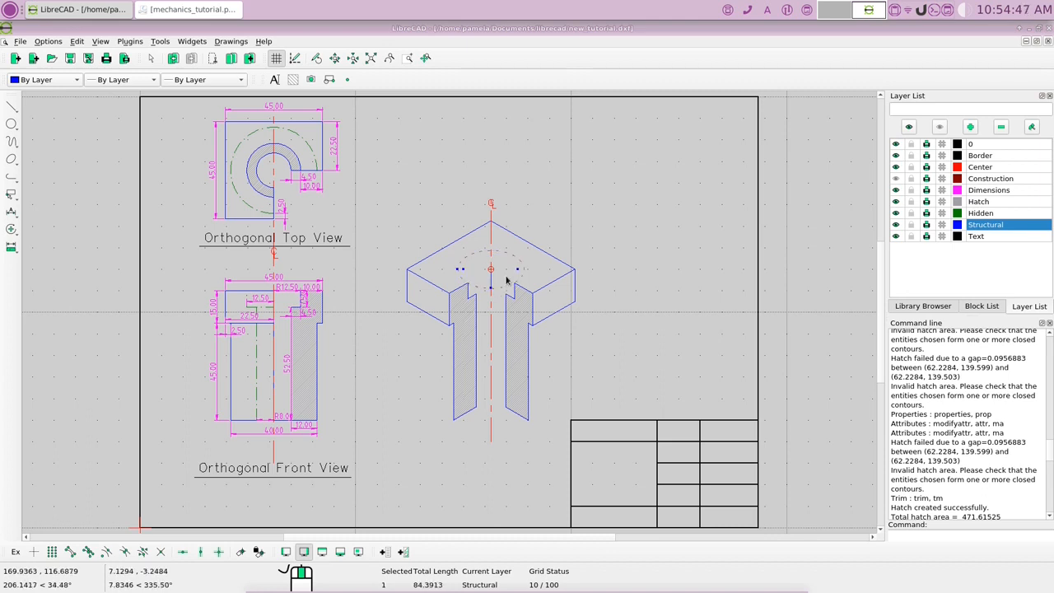
right_click(614, 211)
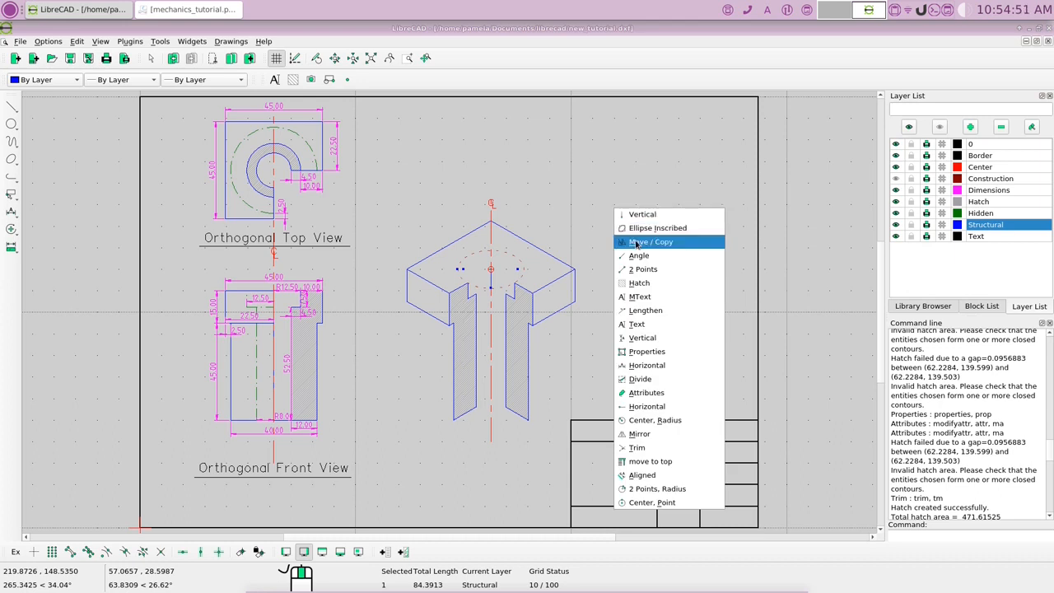
left_click(637, 243)
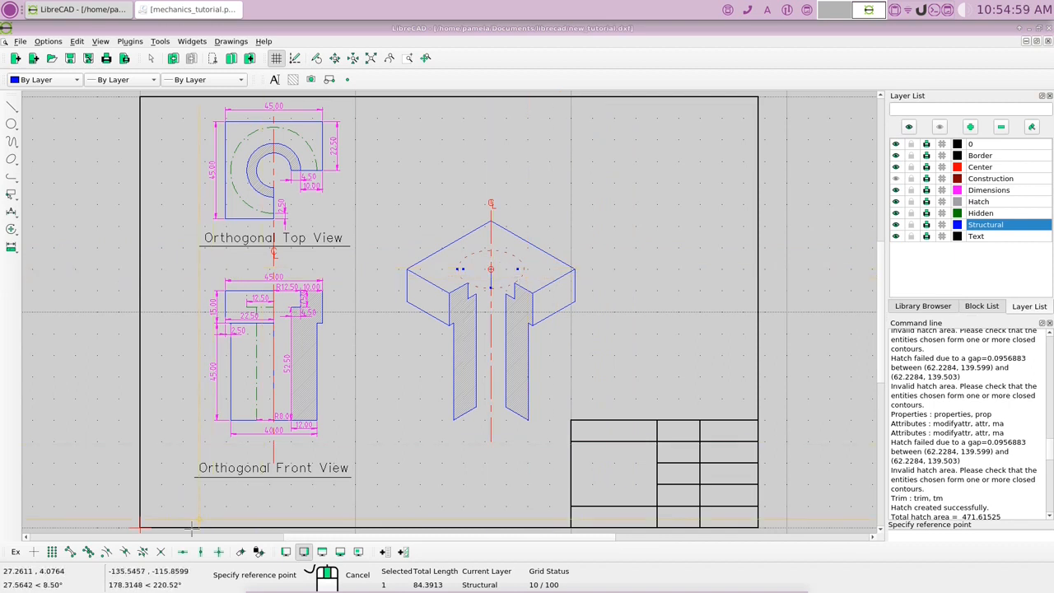
left_click(108, 553)
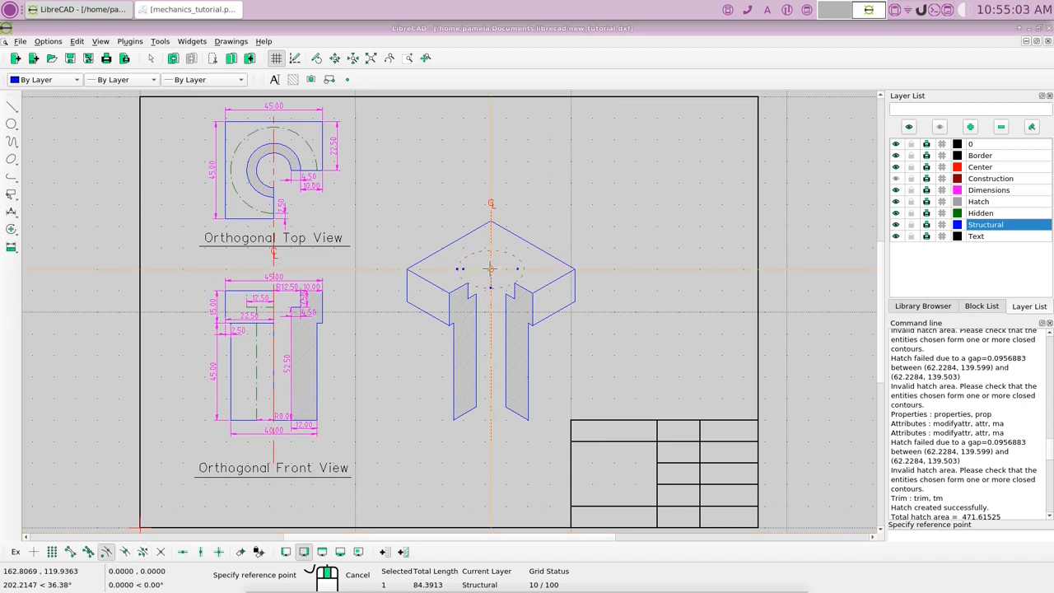
left_click(490, 269)
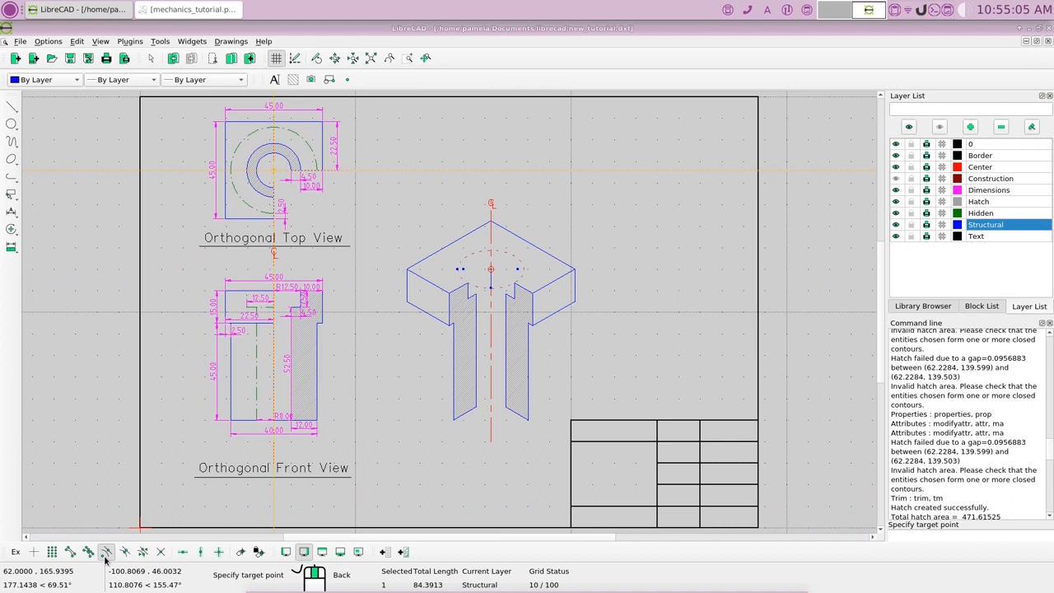
left_click(70, 552)
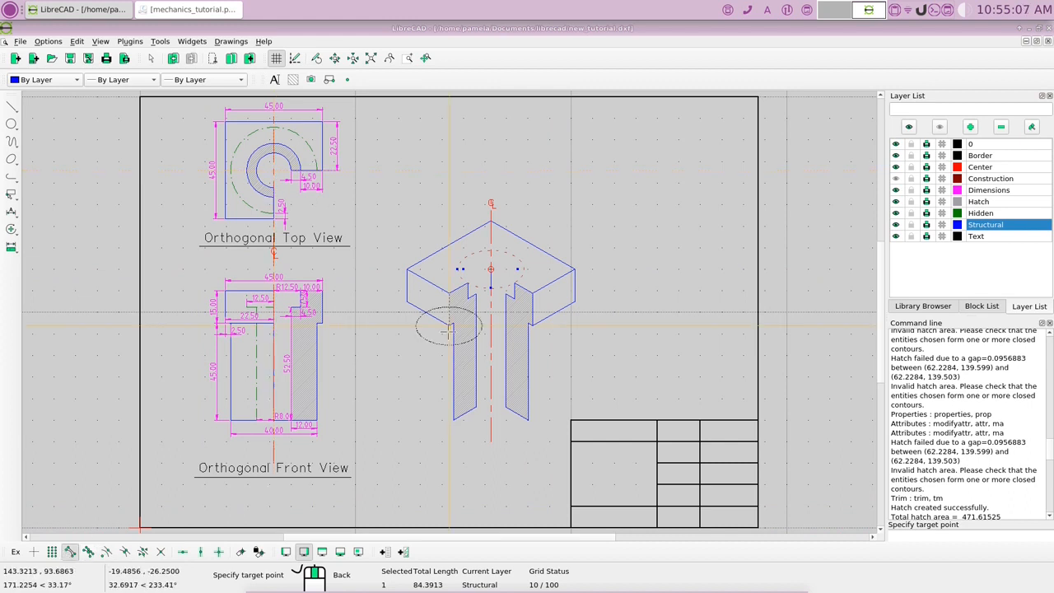
left_click(491, 289)
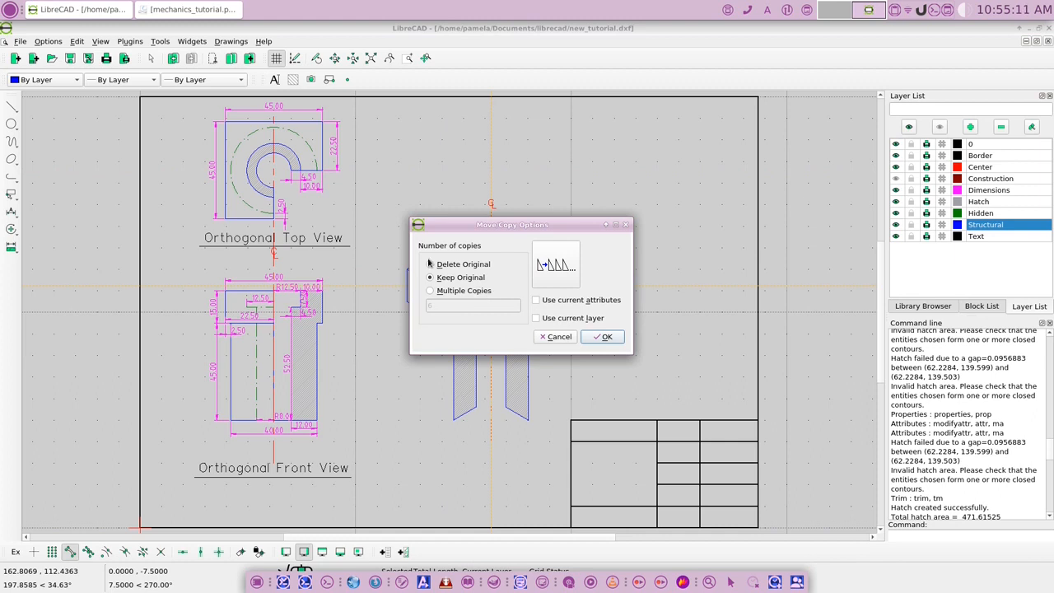
left_click(607, 337)
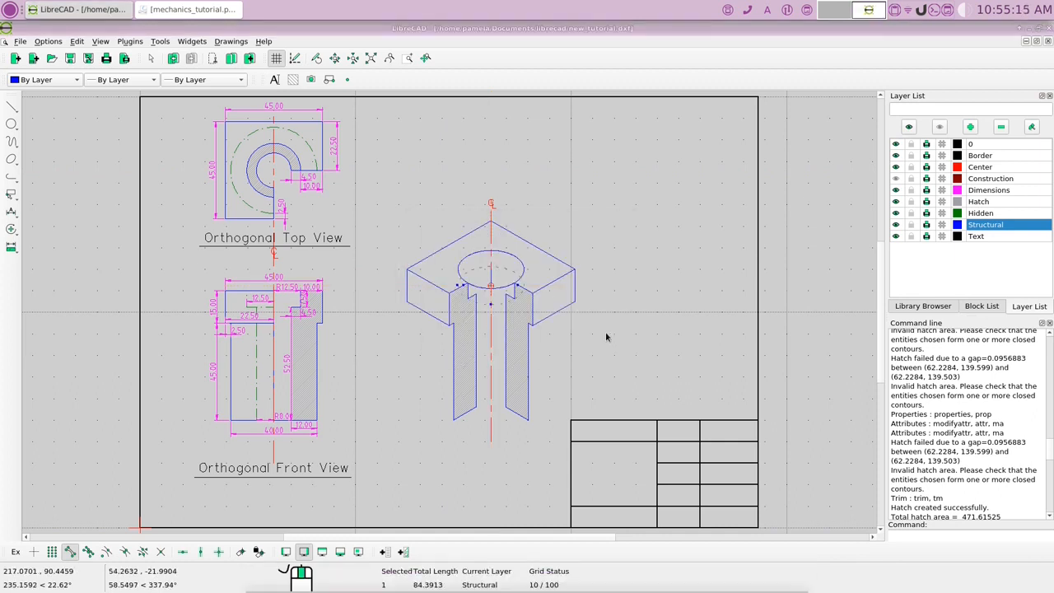
left_click(478, 270)
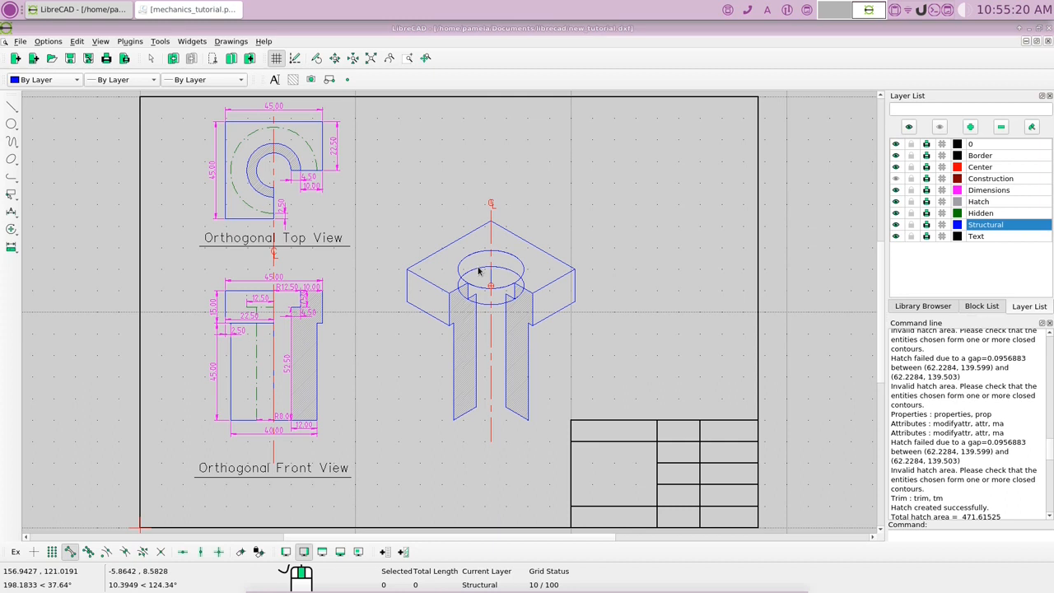
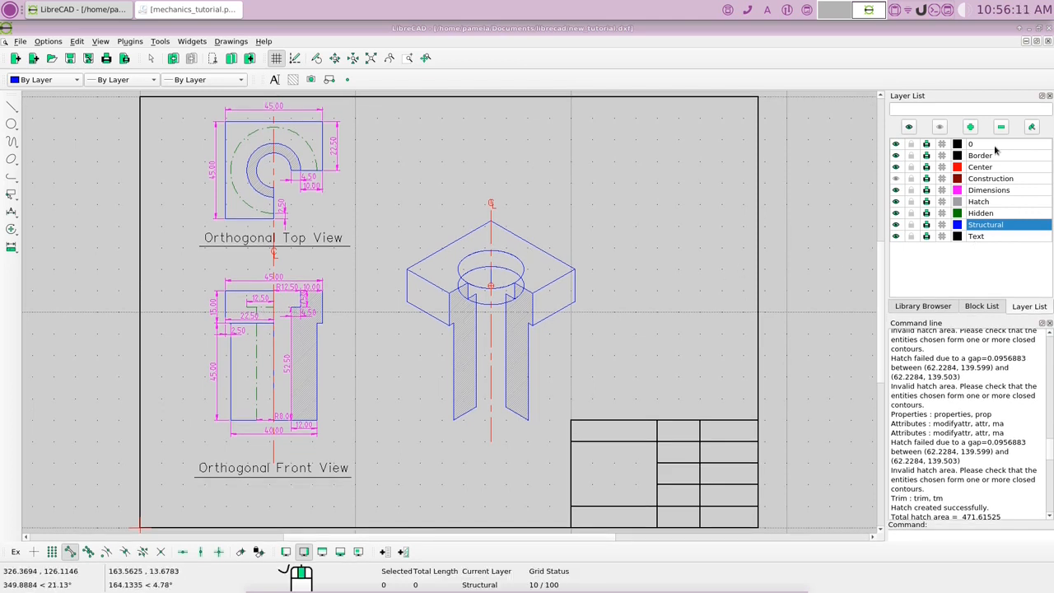
- Make the Construction layer current and visible, and delete the four sides of the rhombus around the top-face ellipse
left_click(980, 179)
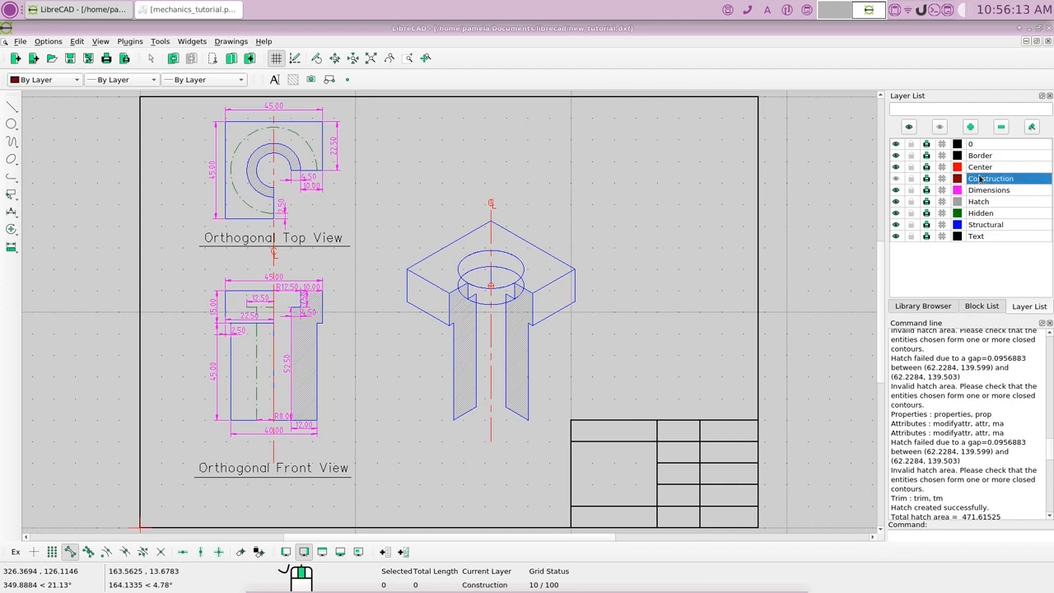
left_click(896, 178)
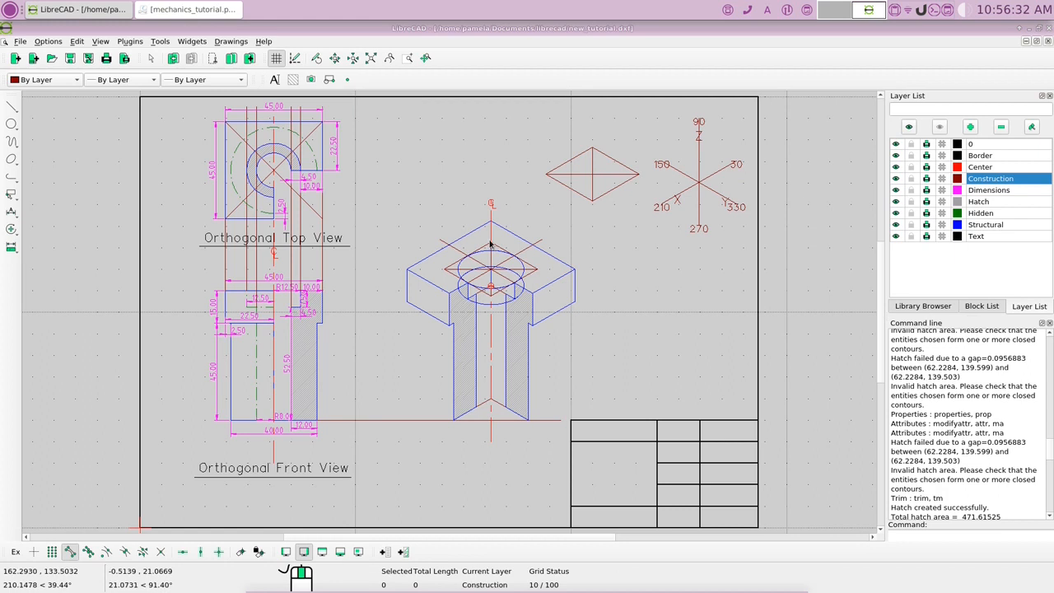
left_click(529, 275)
left_click(531, 266)
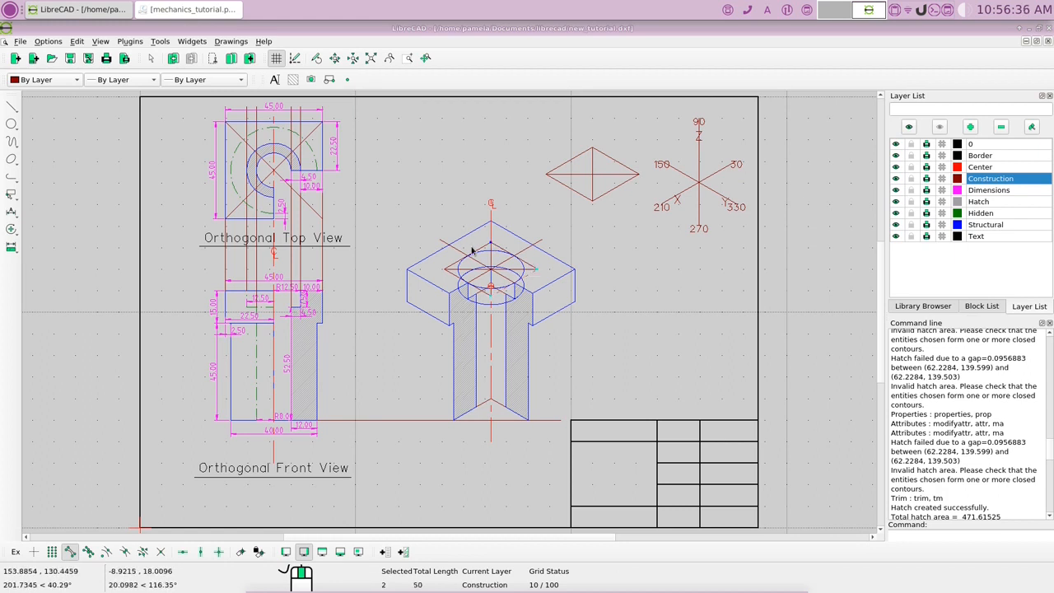
left_click(482, 248)
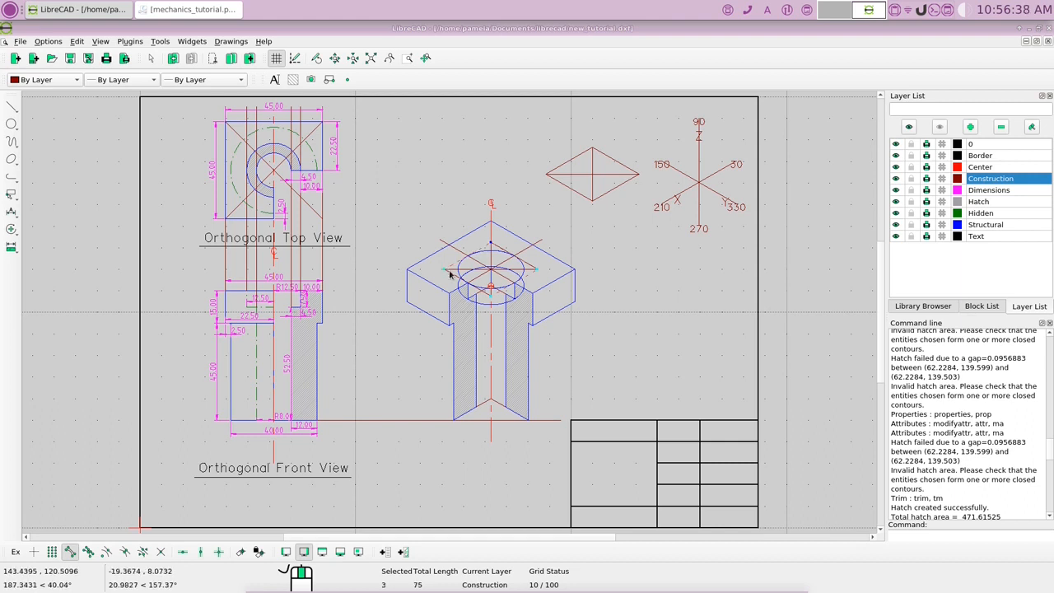
left_click(453, 278)
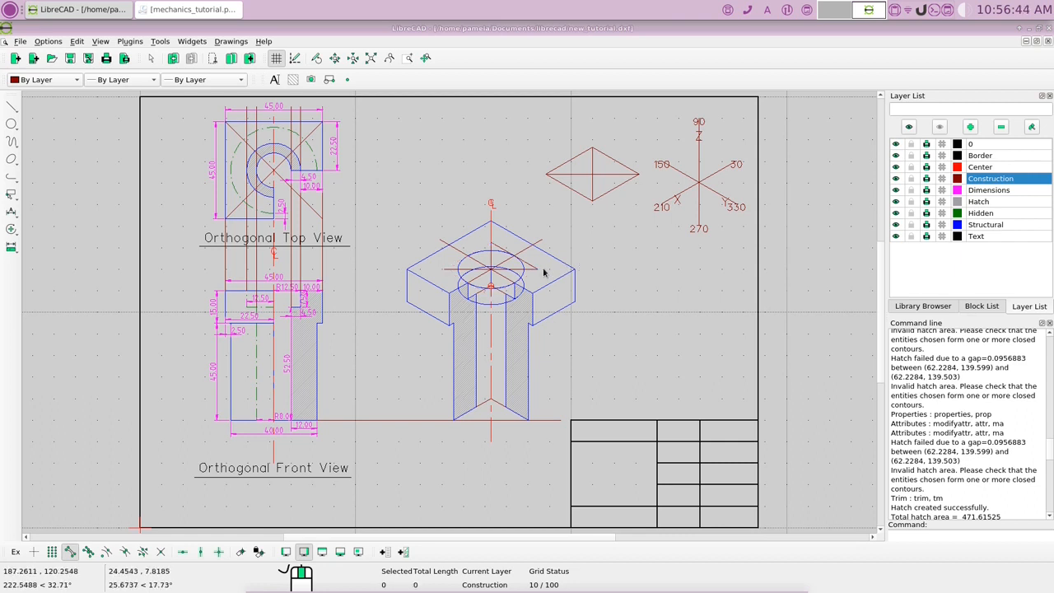
key("Delete")
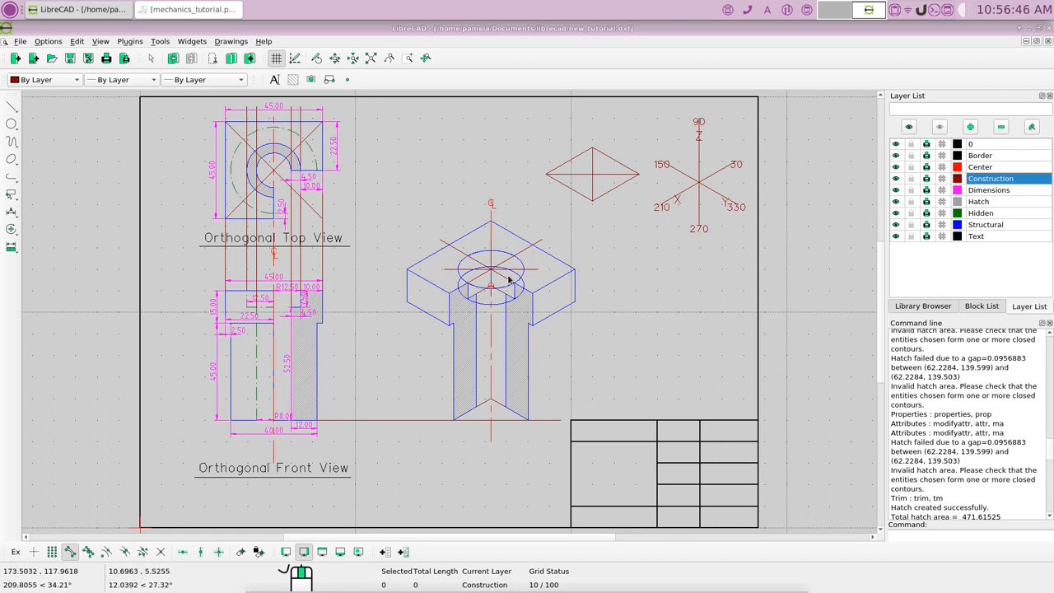
- Draw a 16-unit construction line at 150° in the empty area below the separate rhombus, using End as its snap point
right_click(617, 250)
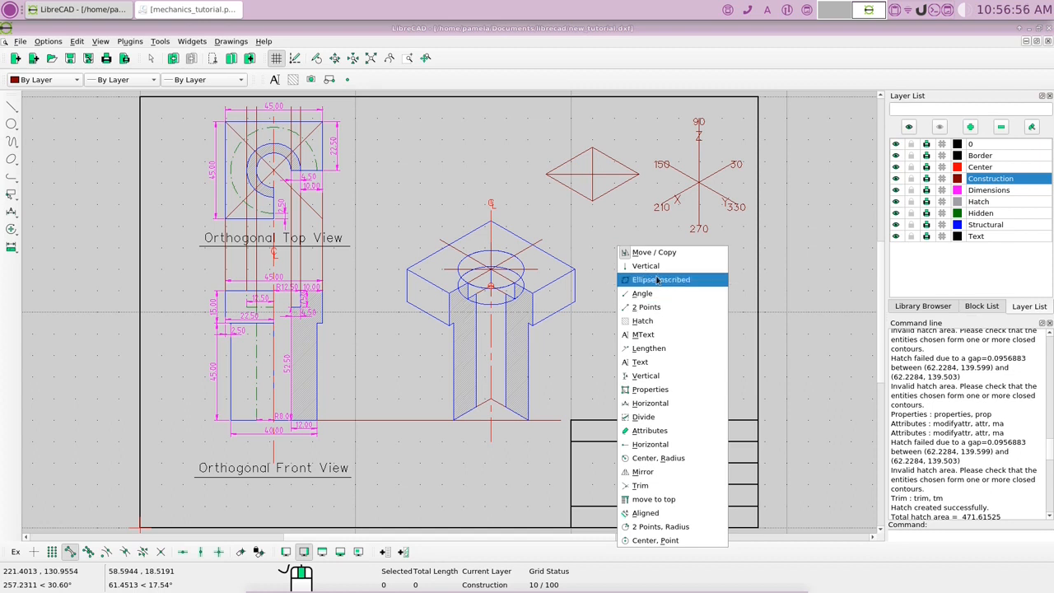
left_click(647, 294)
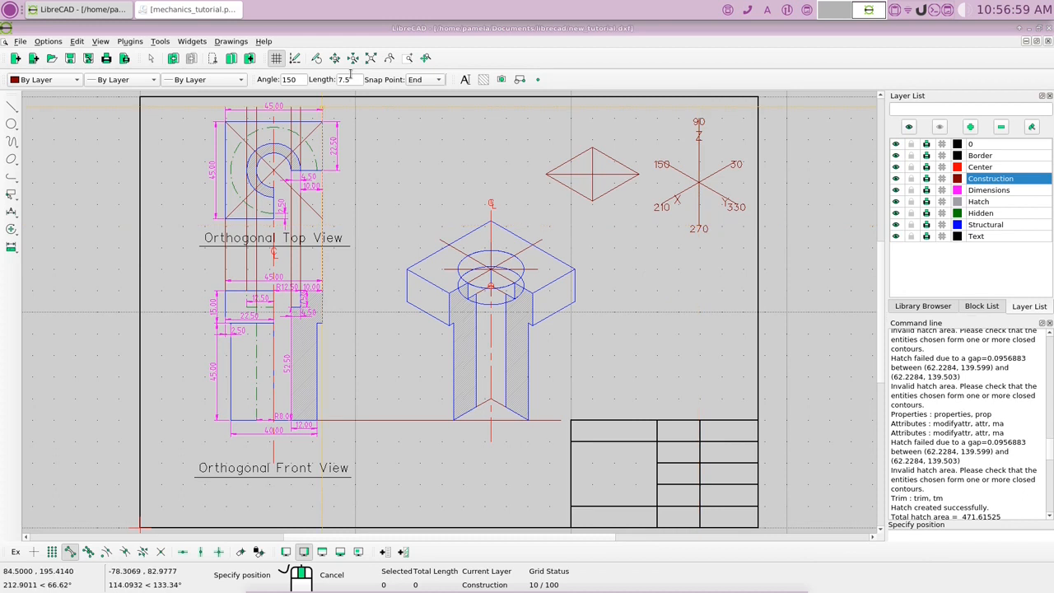
left_click_drag(350, 75, 334, 80)
type("16")
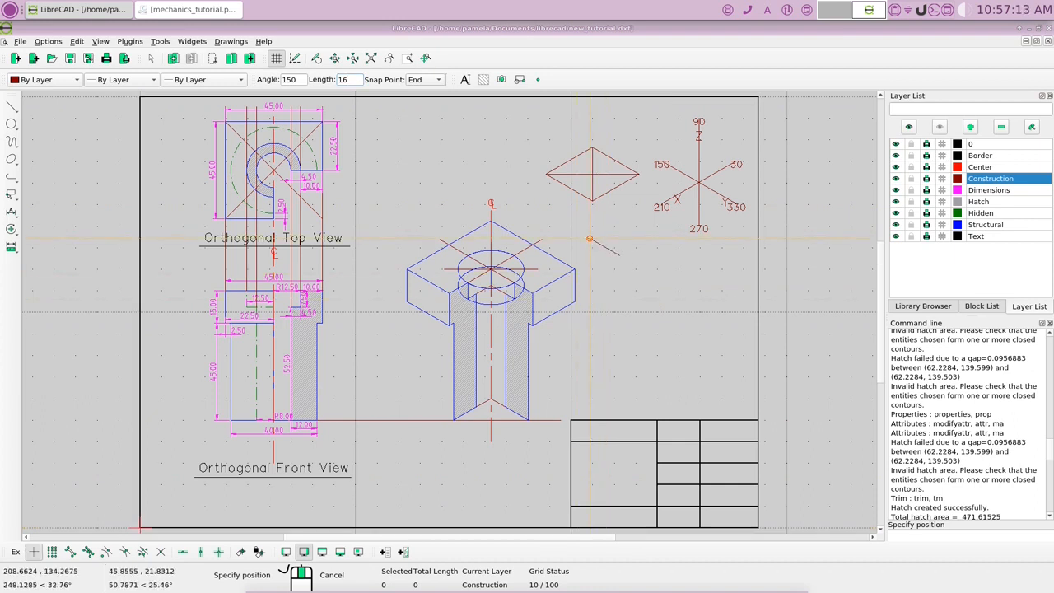
left_click(589, 239)
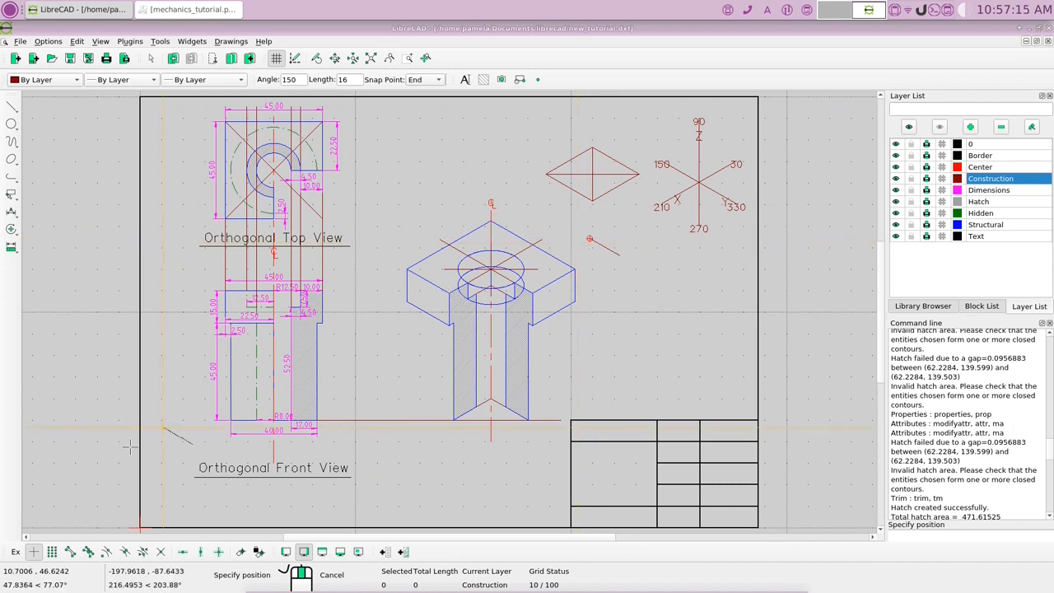
- Draw two 16-unit construction lines at 30° starting from the lower and upper ends of the new 150° line
left_click(70, 552)
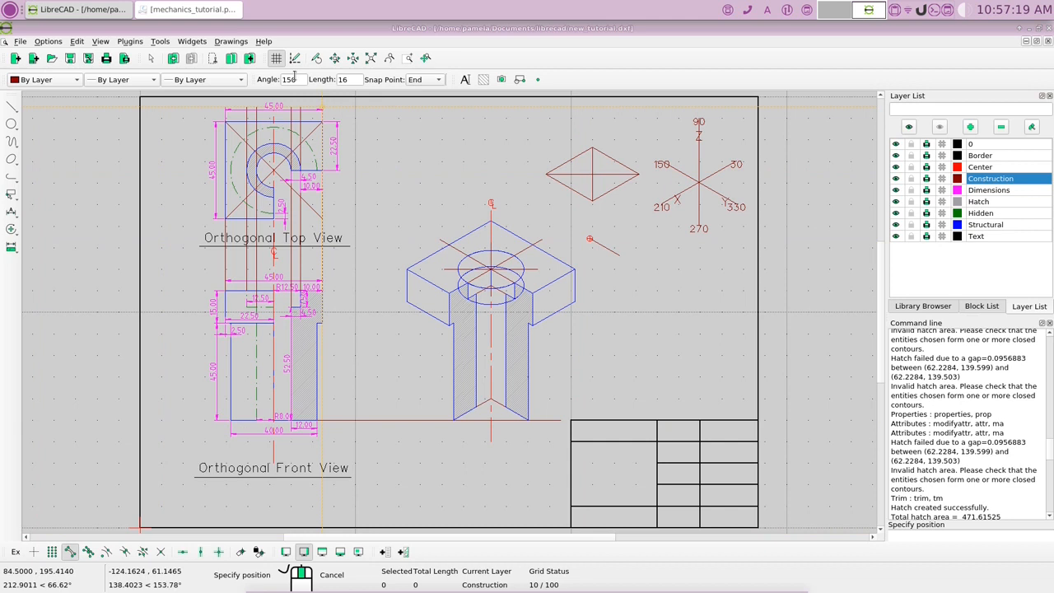
left_click_drag(294, 76, 272, 83)
type("30")
left_click(620, 255)
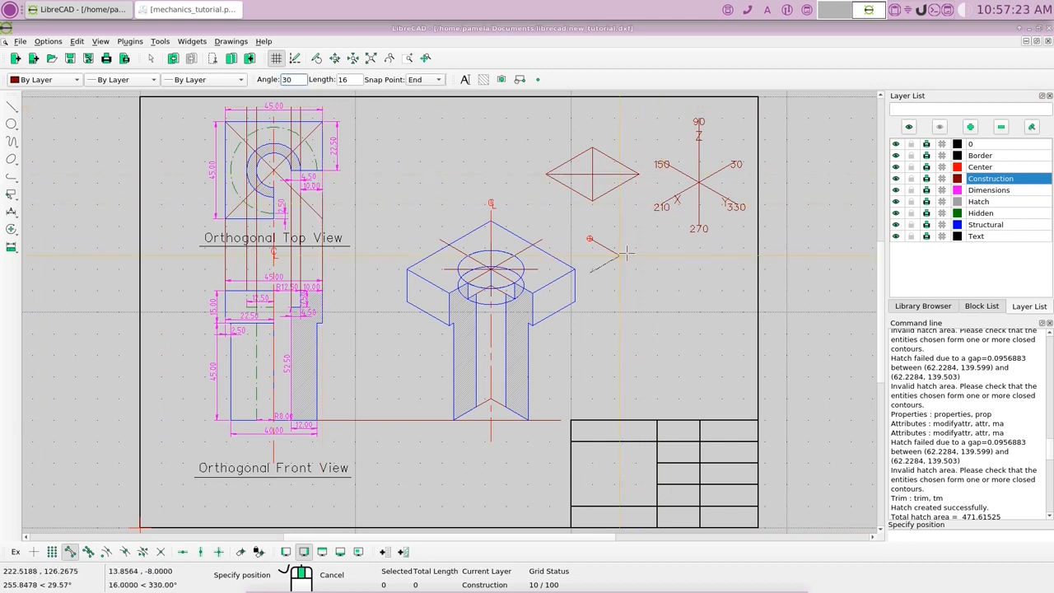
left_click(424, 80)
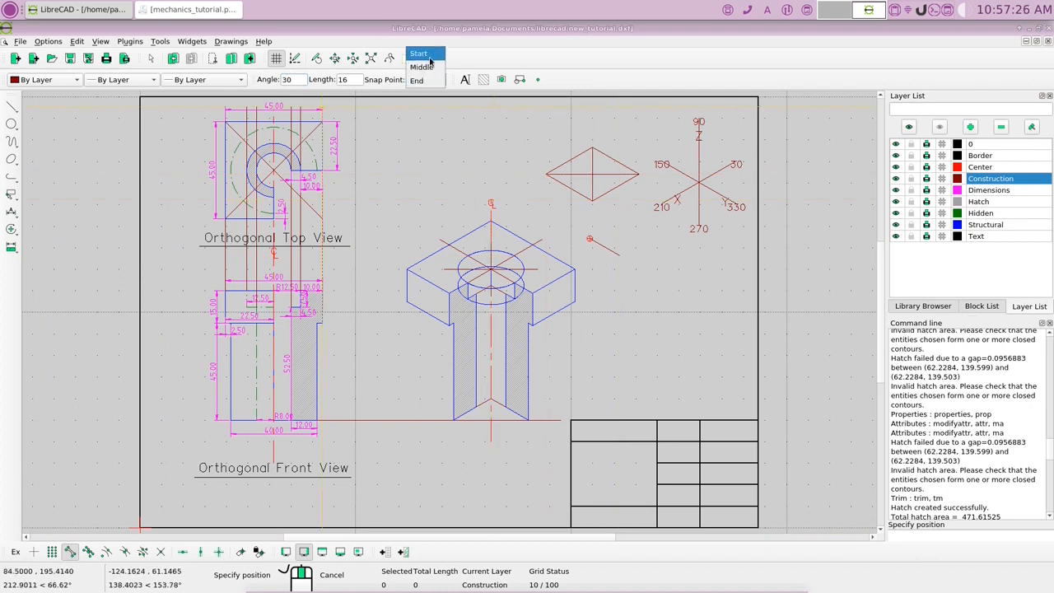
left_click(428, 56)
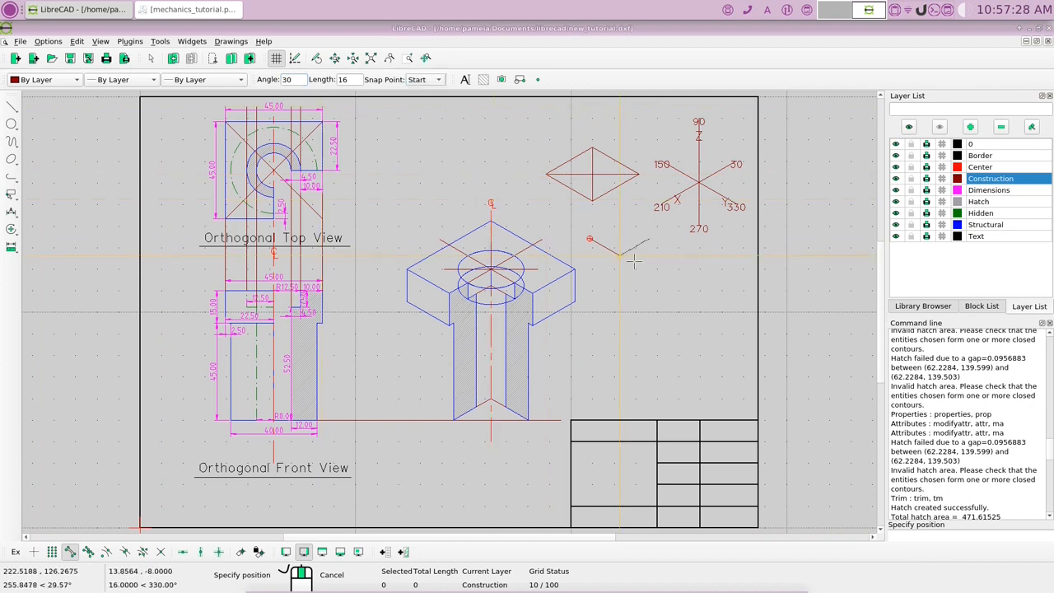
left_click(591, 238)
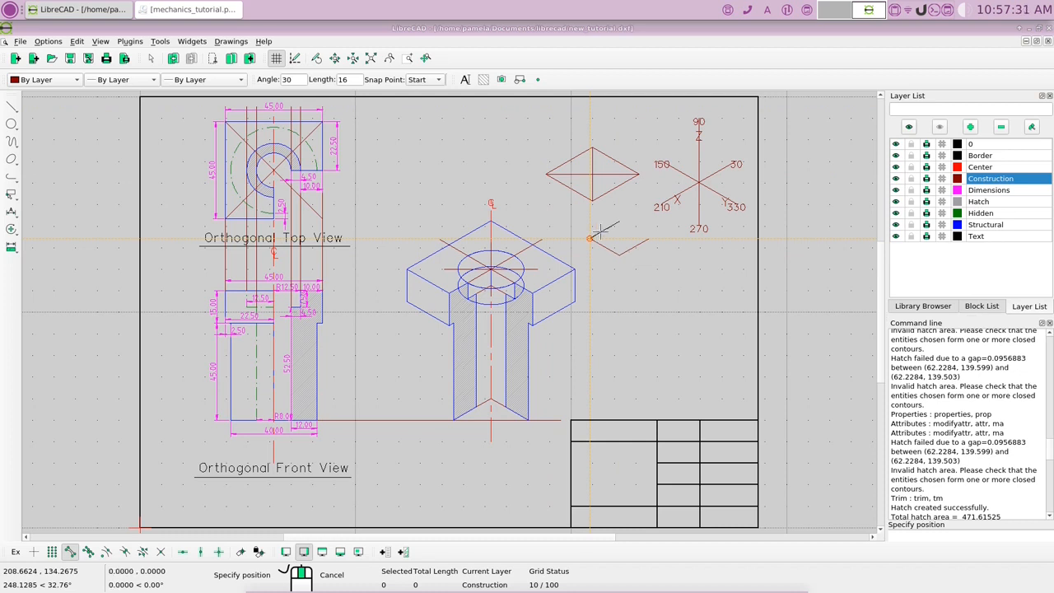
- Close the small rhombus with a 16-unit construction line at 150° starting from its right corner
double_click(287, 79)
type("150")
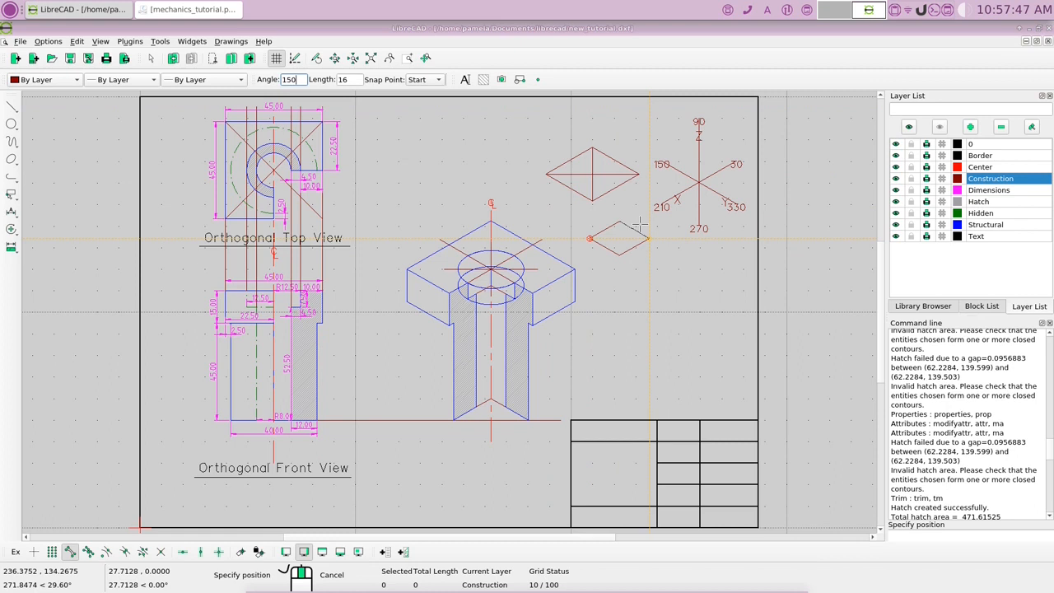
left_click(639, 224)
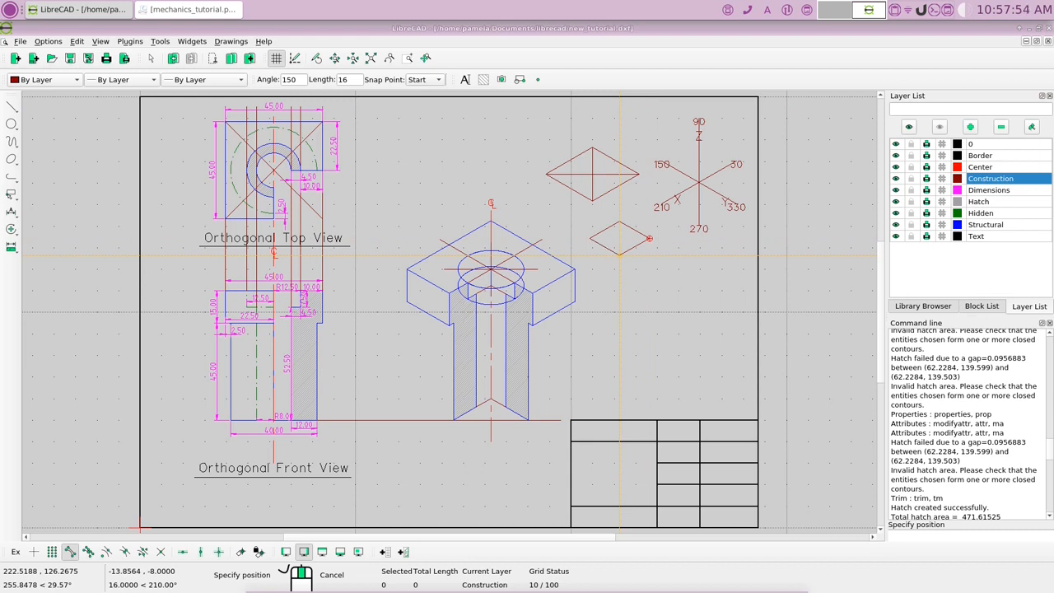
key("Escape")
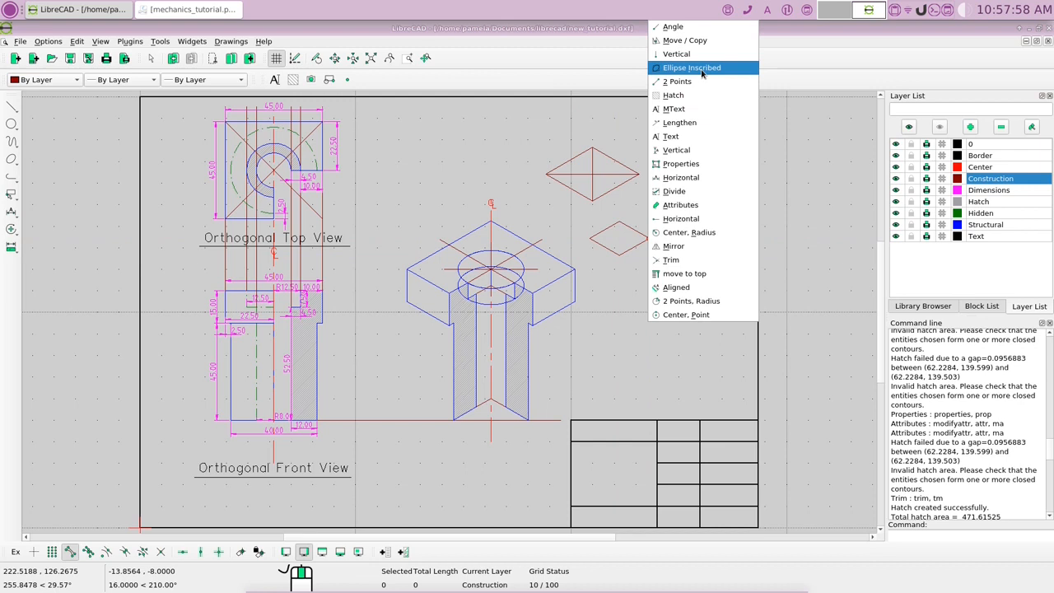
- Draw the vertical and horizontal diagonals of the 16-unit rhombus as two-point construction lines between its opposite corners
left_click(698, 82)
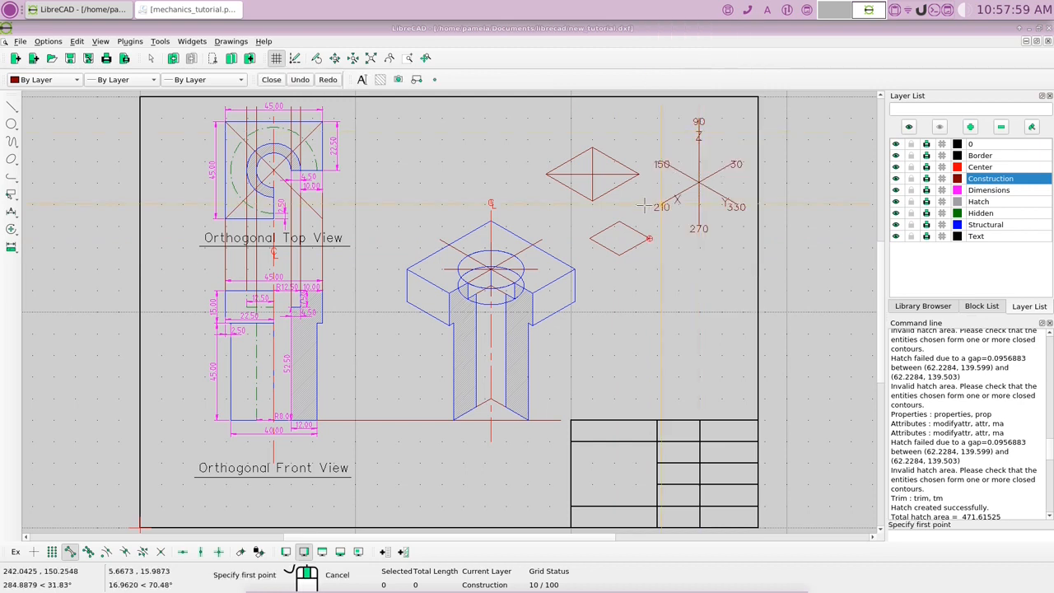
left_click(619, 255)
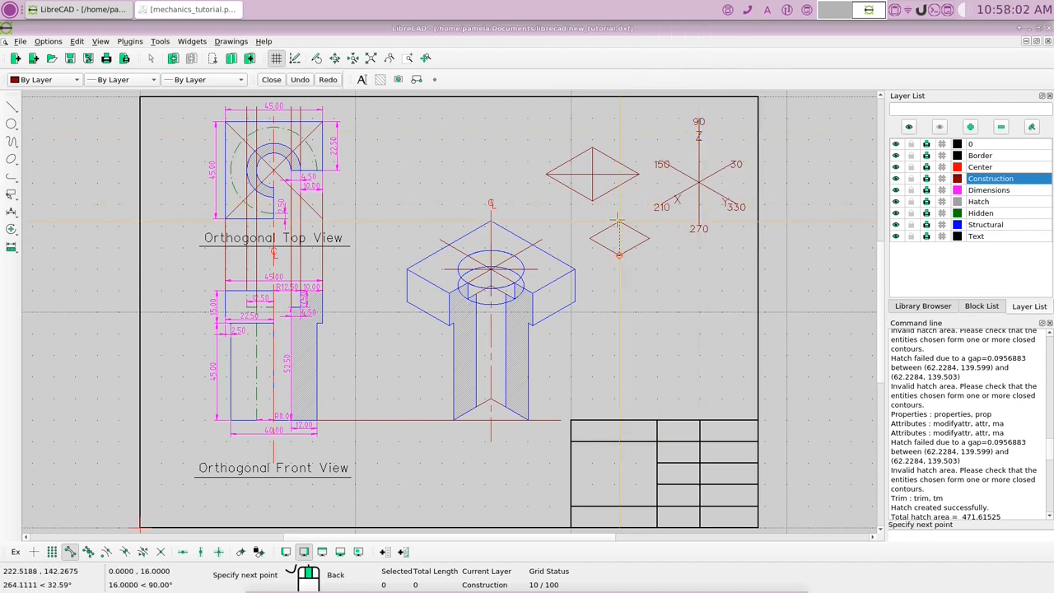
left_click(618, 221)
left_click(591, 239)
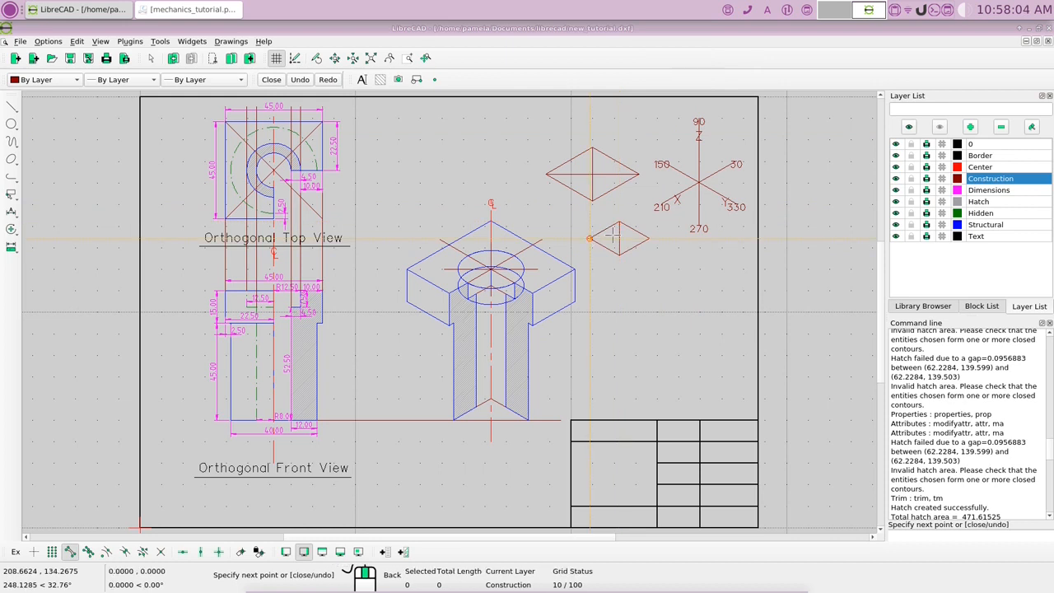
left_click(649, 239)
right_click(657, 262)
right_click(645, 289)
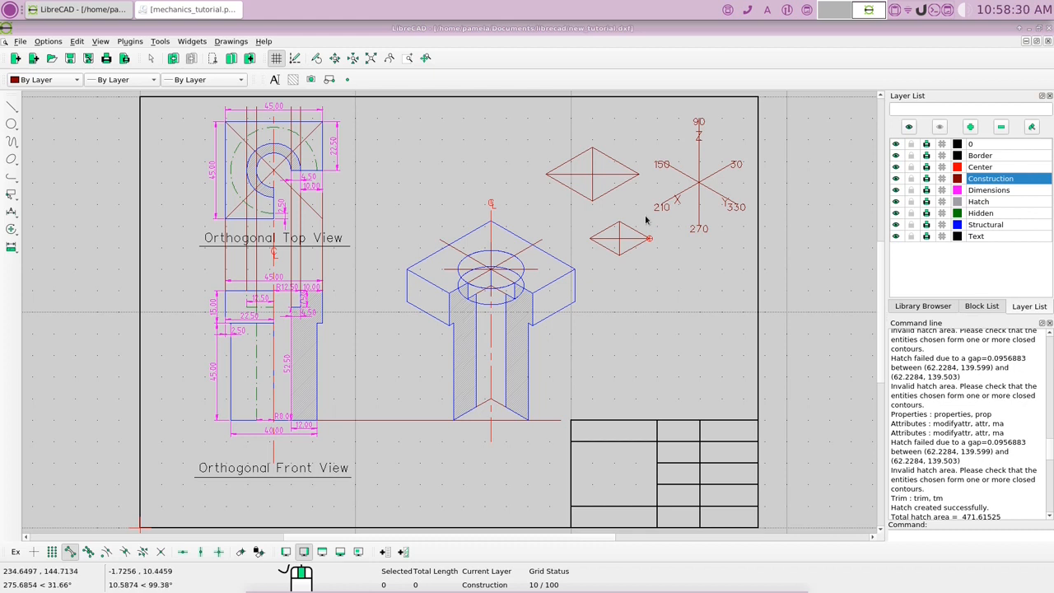
- Copy the 16-unit rhombus with its diagonals from their intersection to the centre of the lower counterbore ellipse, keeping the original, and clear the selection
left_click(637, 243)
left_click_drag(637, 244, 604, 267)
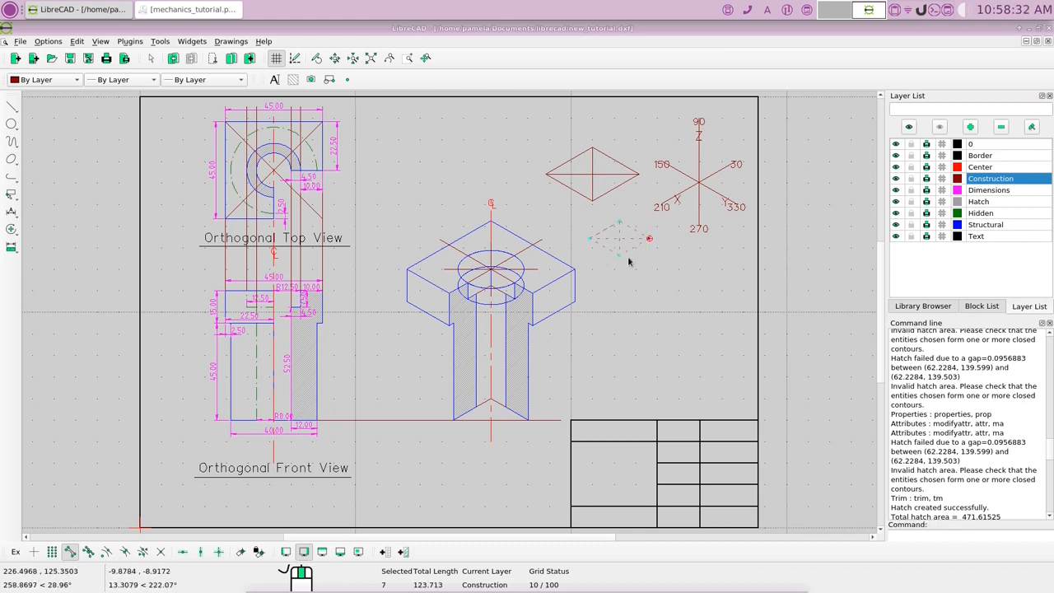
right_click(634, 262)
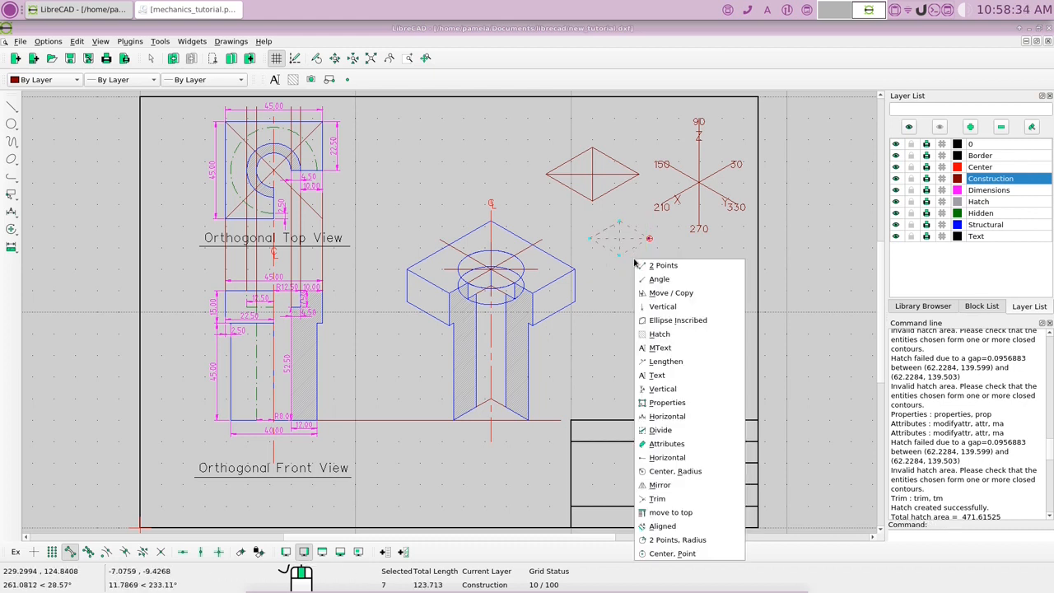
left_click(668, 294)
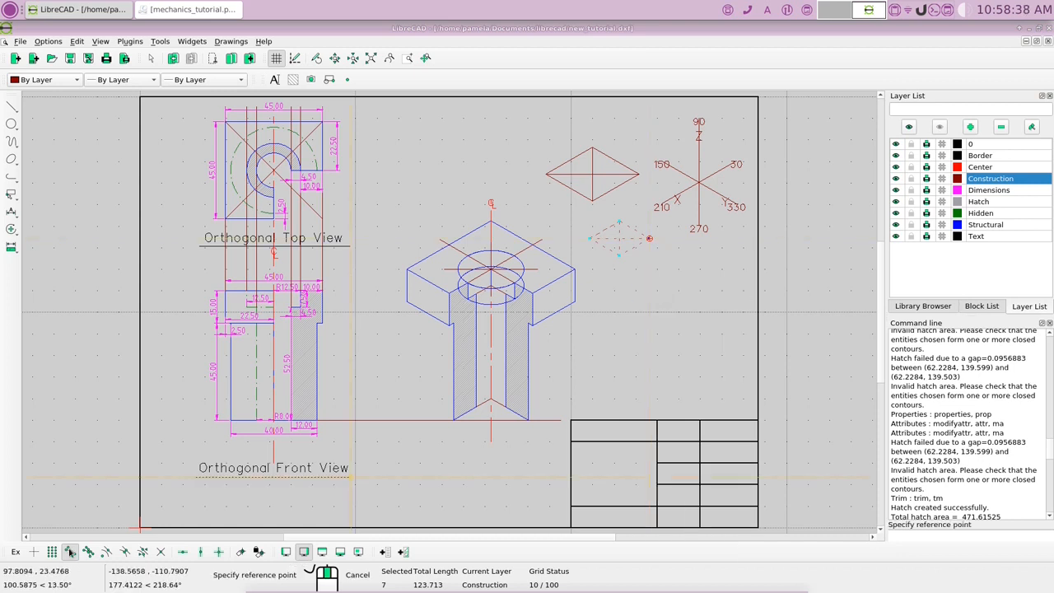
left_click(161, 551)
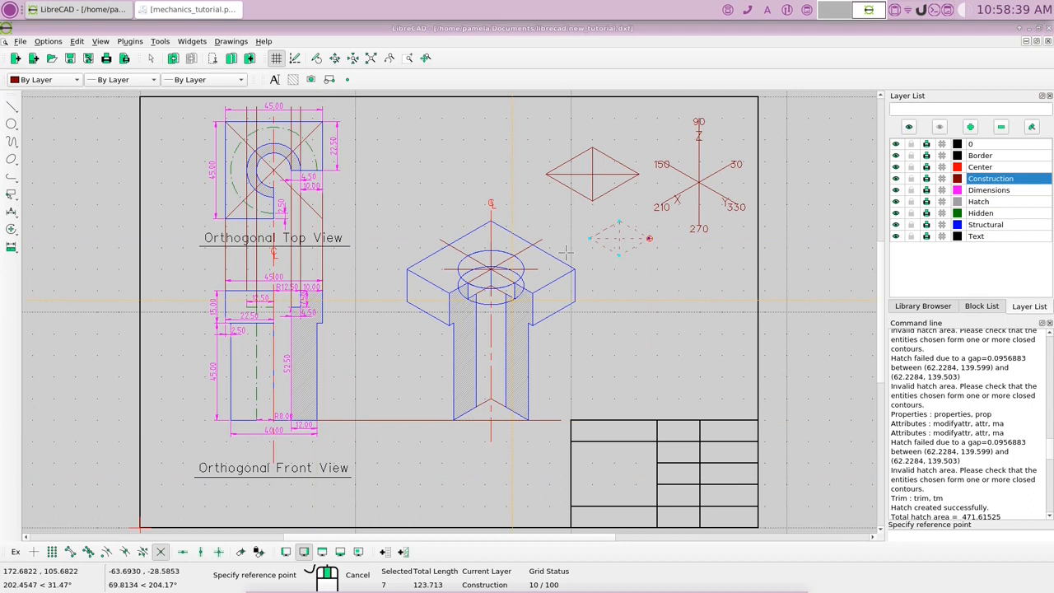
left_click(619, 239)
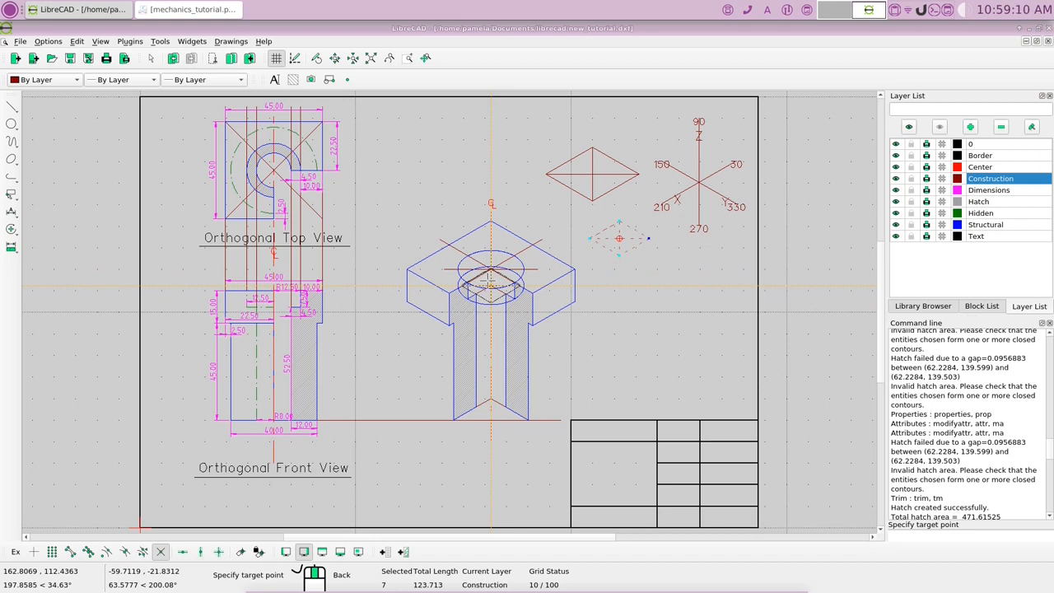
left_click(491, 280)
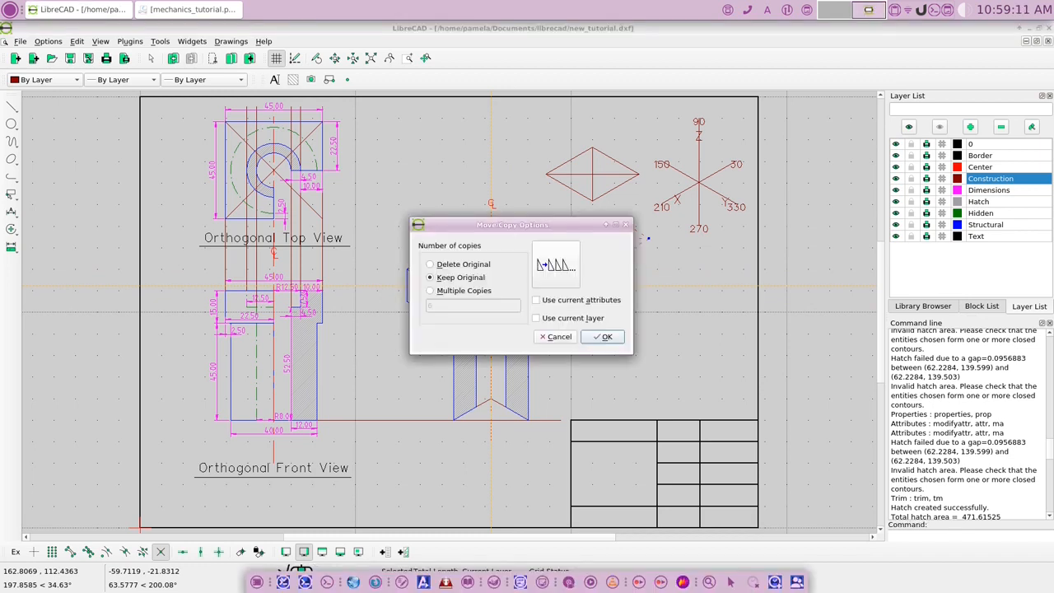
left_click(583, 335)
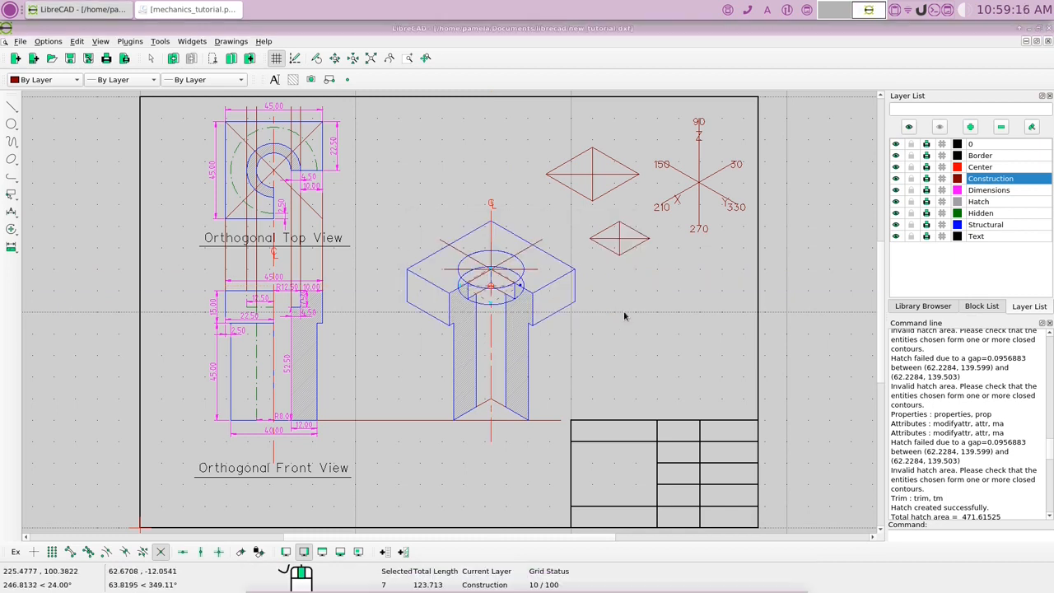
left_click(153, 58)
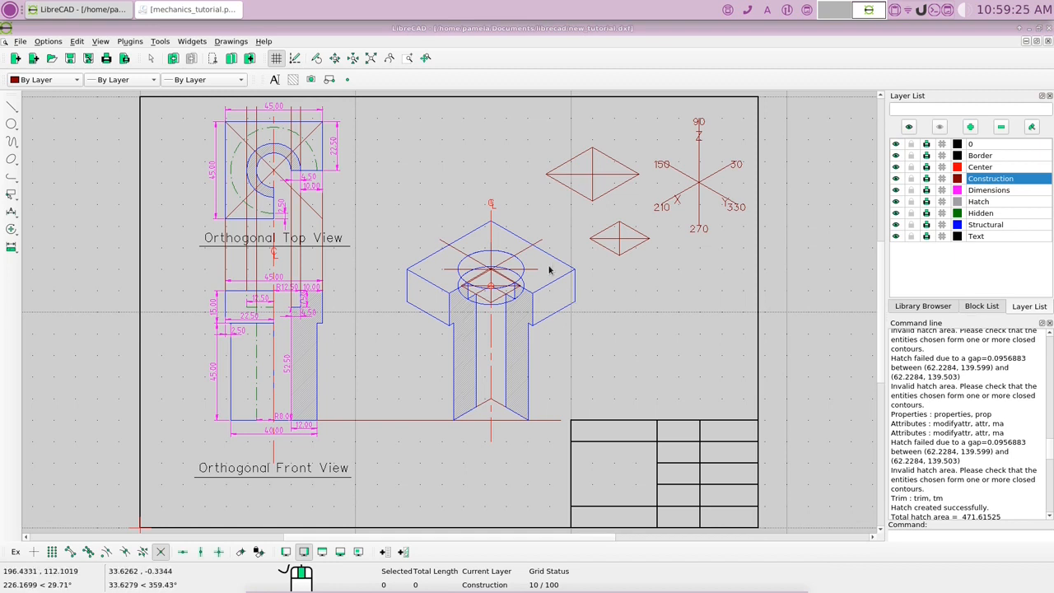
- Delete the two slanted construction lines and the horizontal construction line crossing the top-face ellipse
left_click(450, 245)
left_click(452, 251)
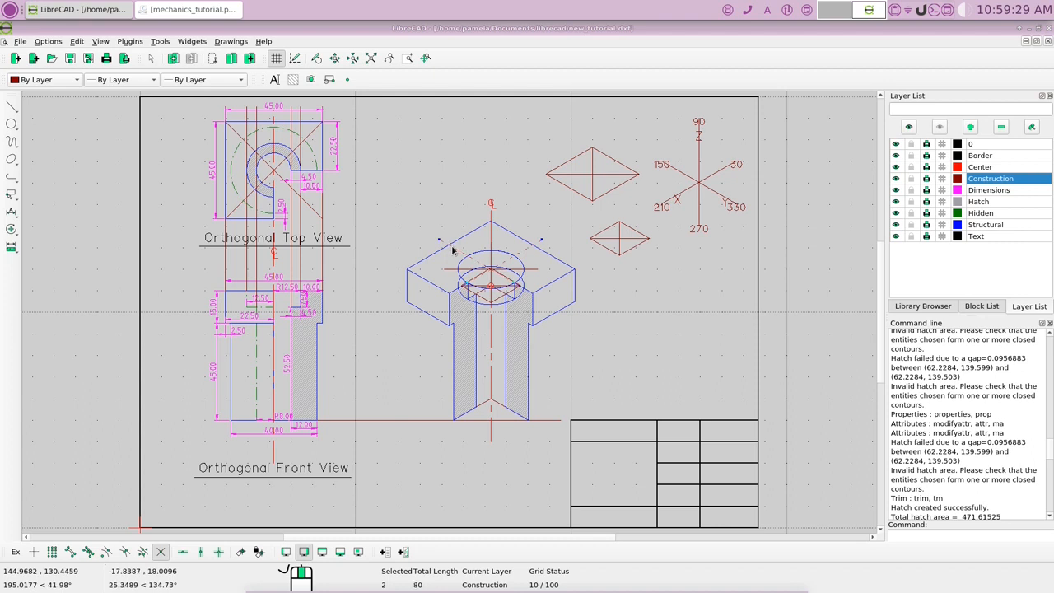
key("Delete")
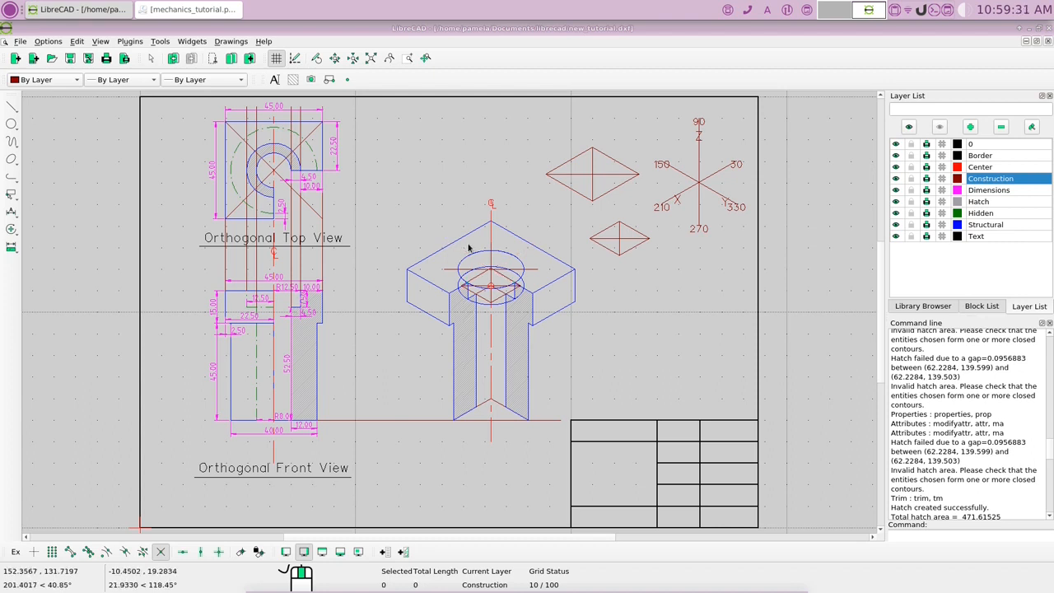
left_click(532, 271)
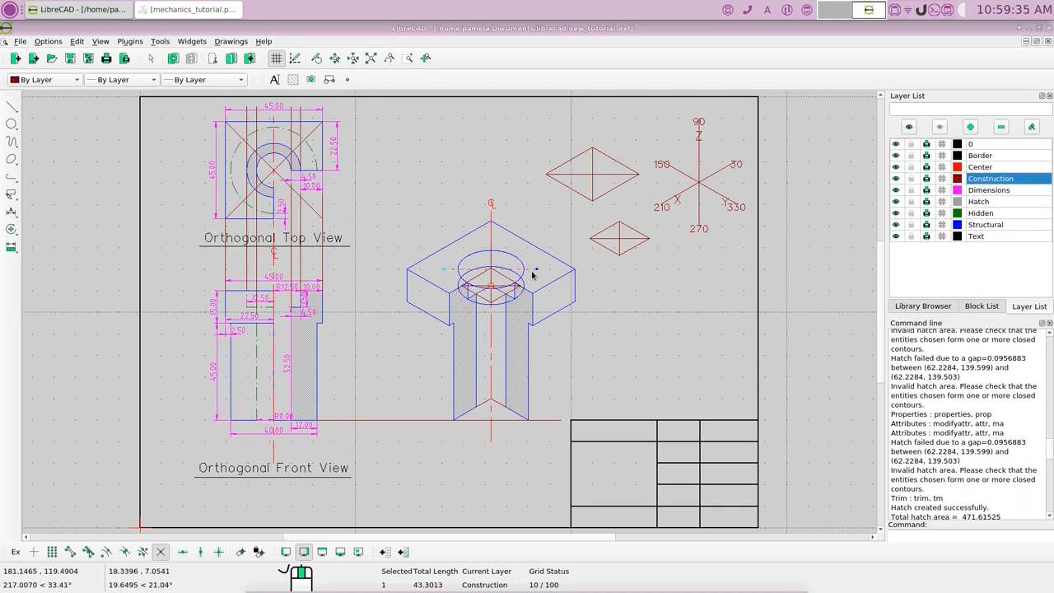
key("Escape")
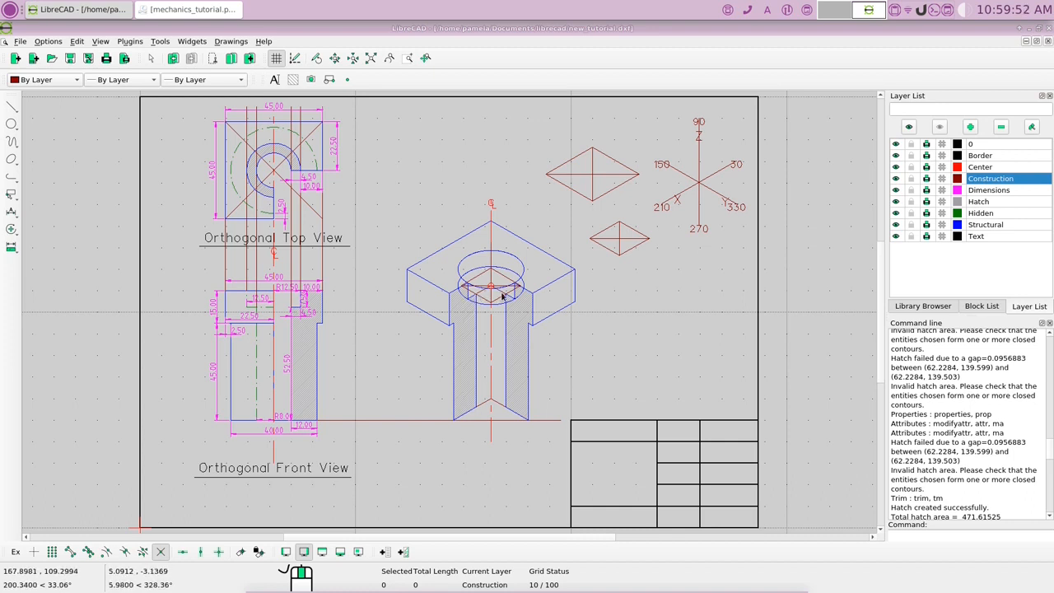
- Make the Structural layer current and inscribe an ellipse in the four sides of the 16-unit rhombus inside the counterbore
right_click(617, 286)
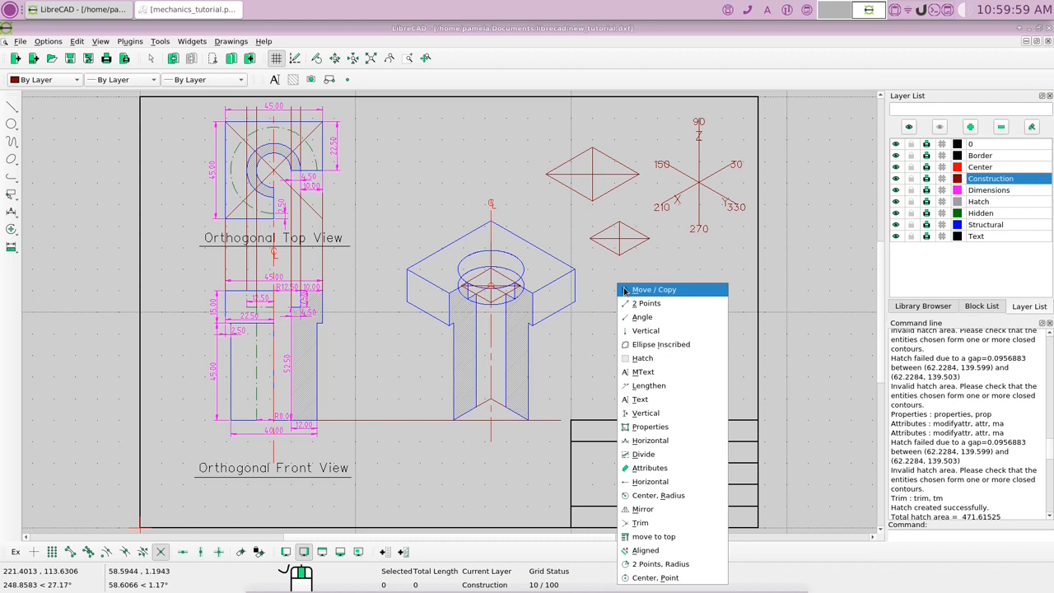
left_click(652, 343)
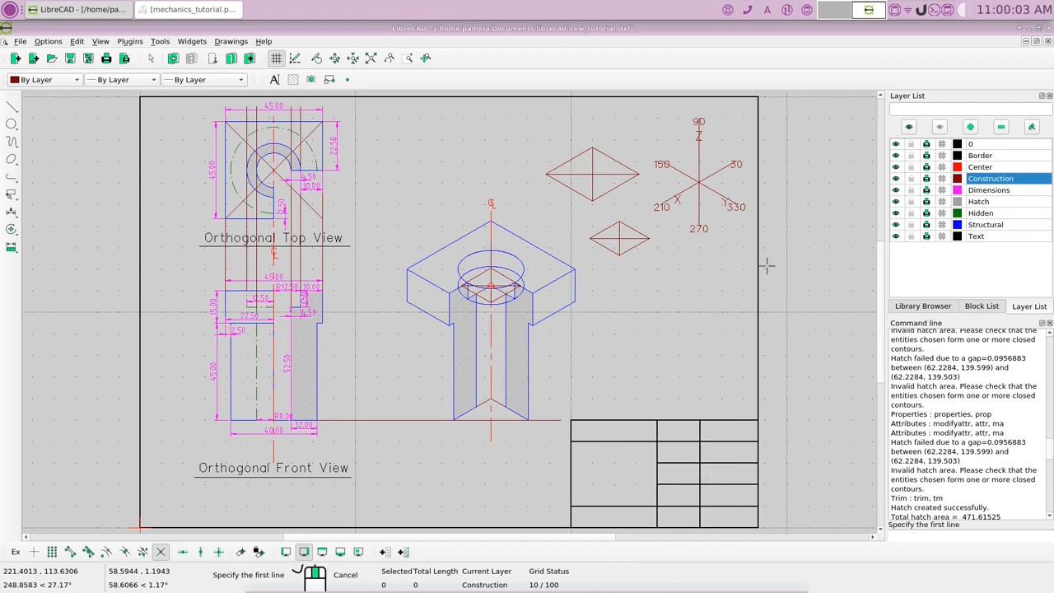
left_click(1029, 225)
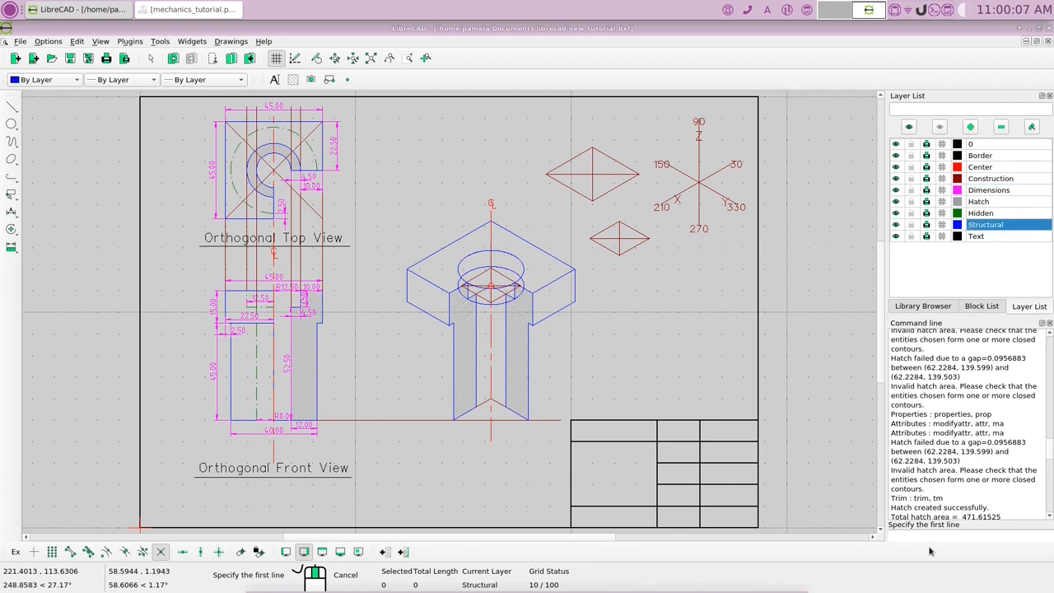
left_click(486, 294)
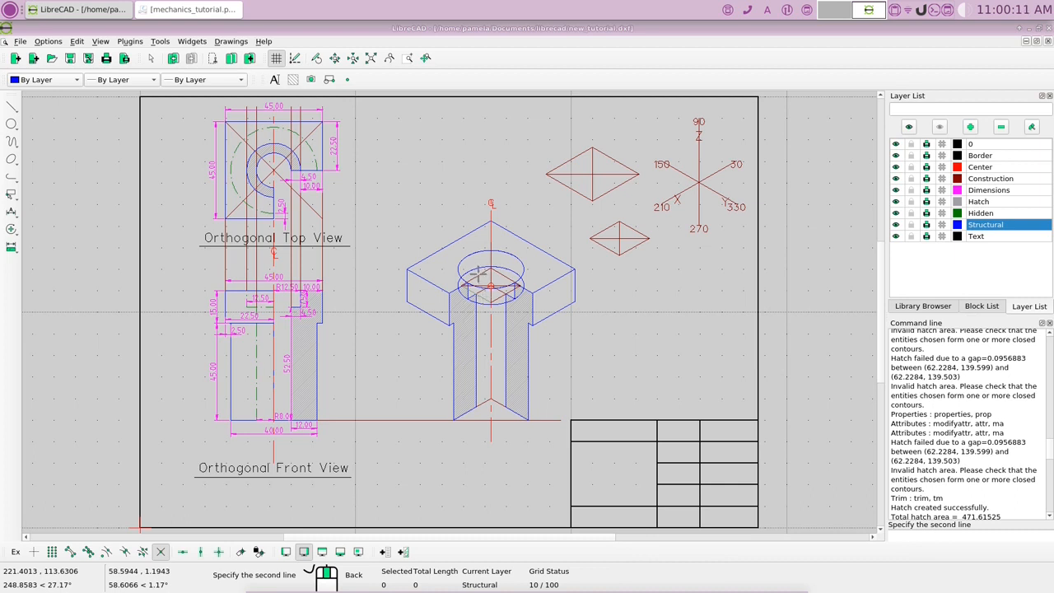
left_click(479, 274)
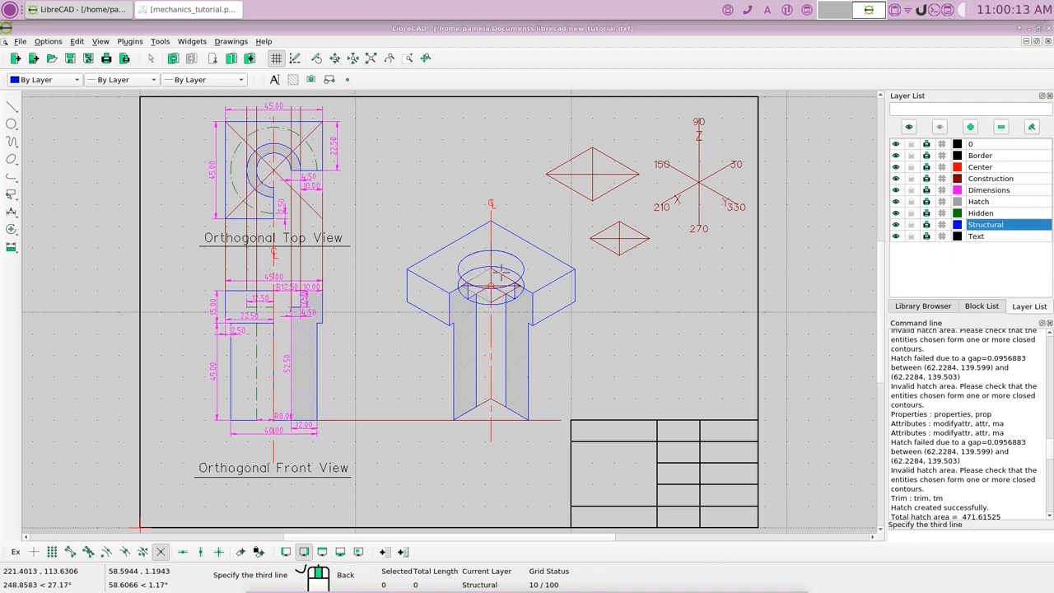
left_click(501, 273)
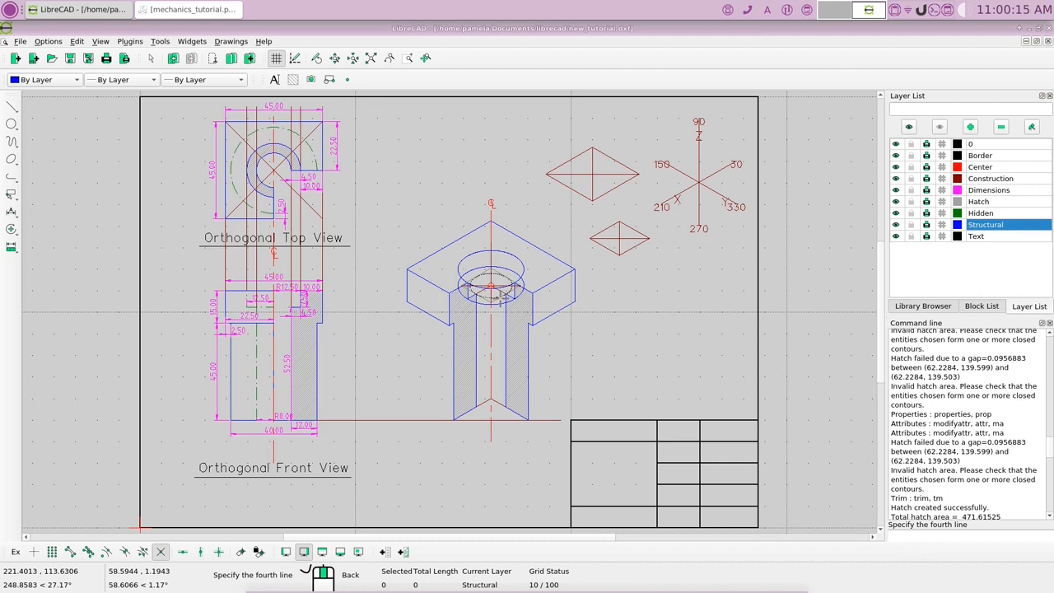
left_click(499, 295)
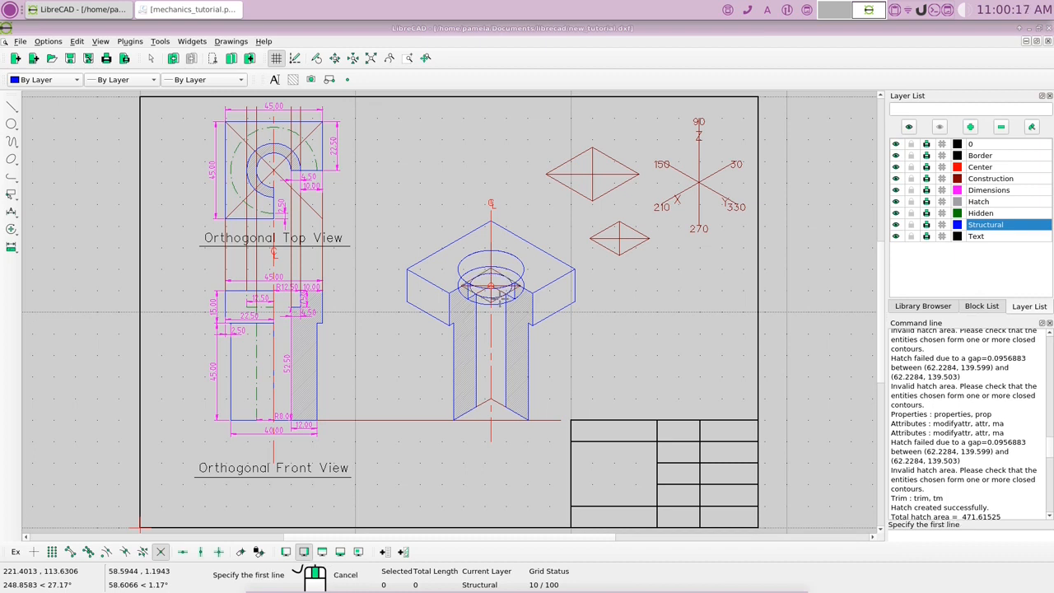
right_click(640, 331)
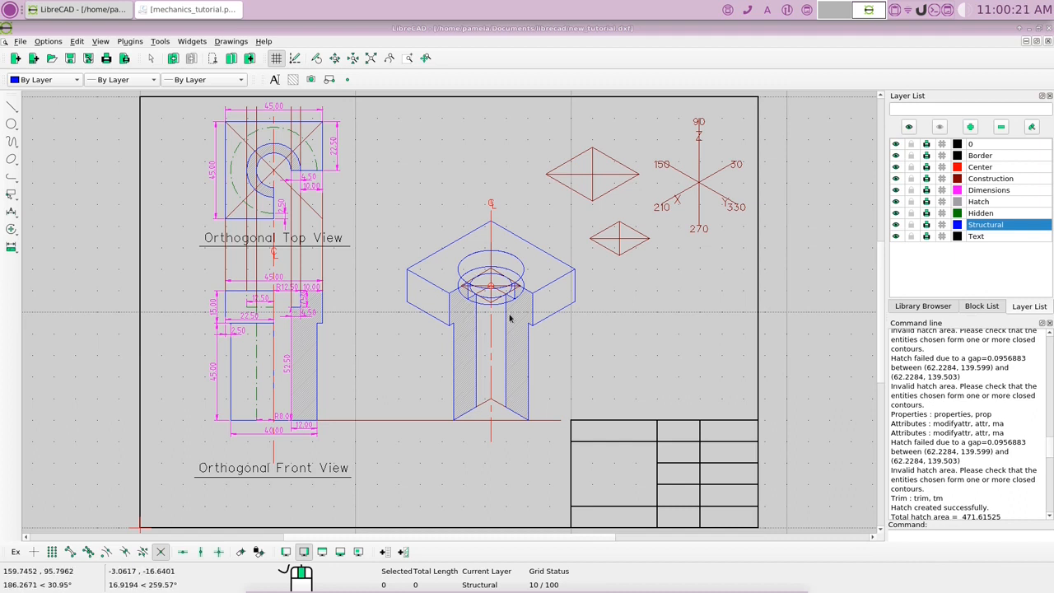
- Hide the Construction layer and divide the top-face ellipse at the upper ends of the two vertical counterbore edges, using endpoint snap
left_click(896, 179)
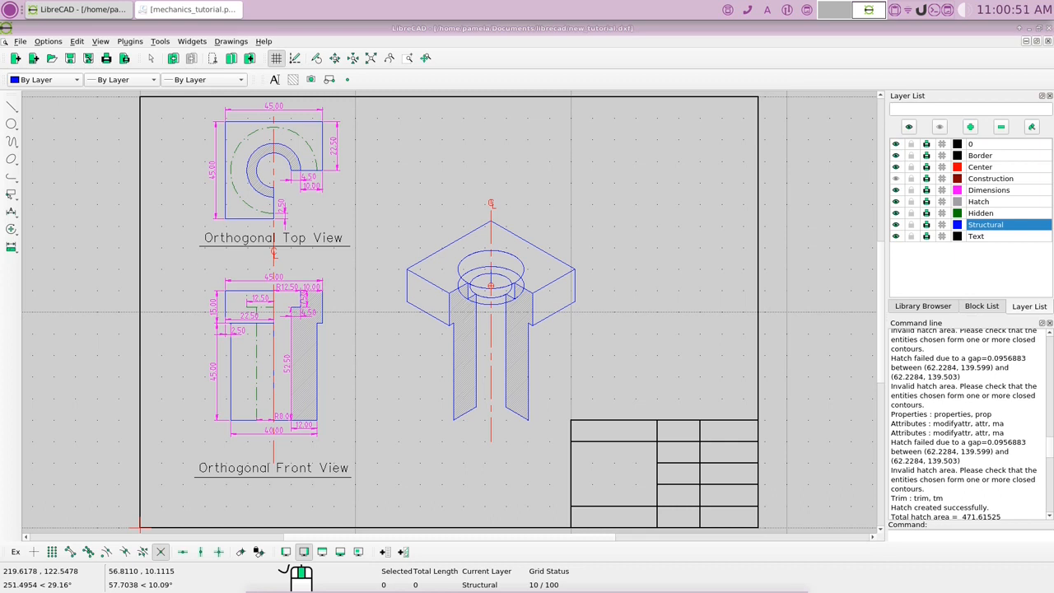
right_click(614, 266)
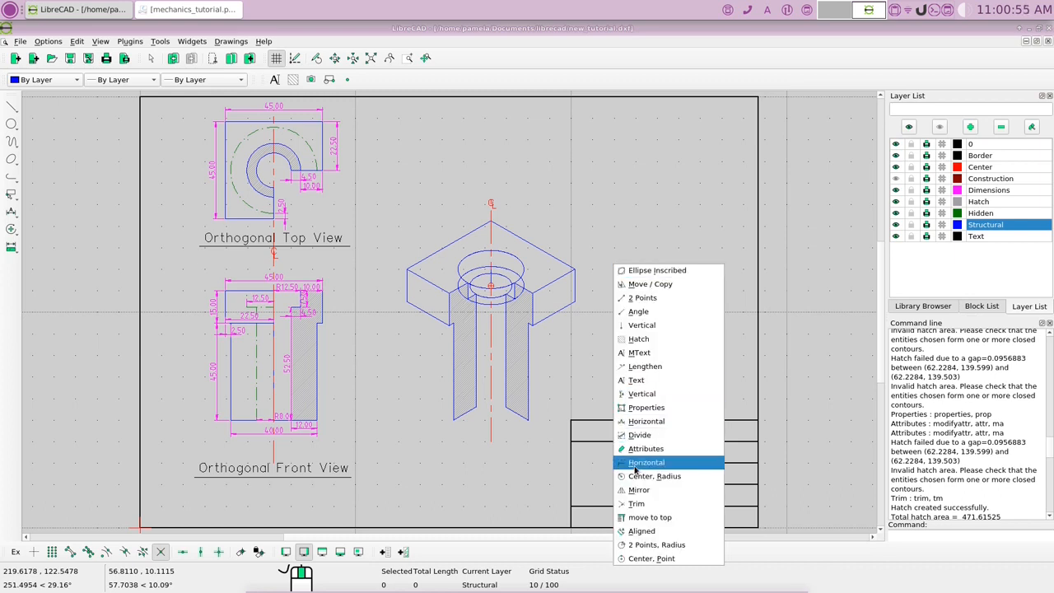
left_click(640, 435)
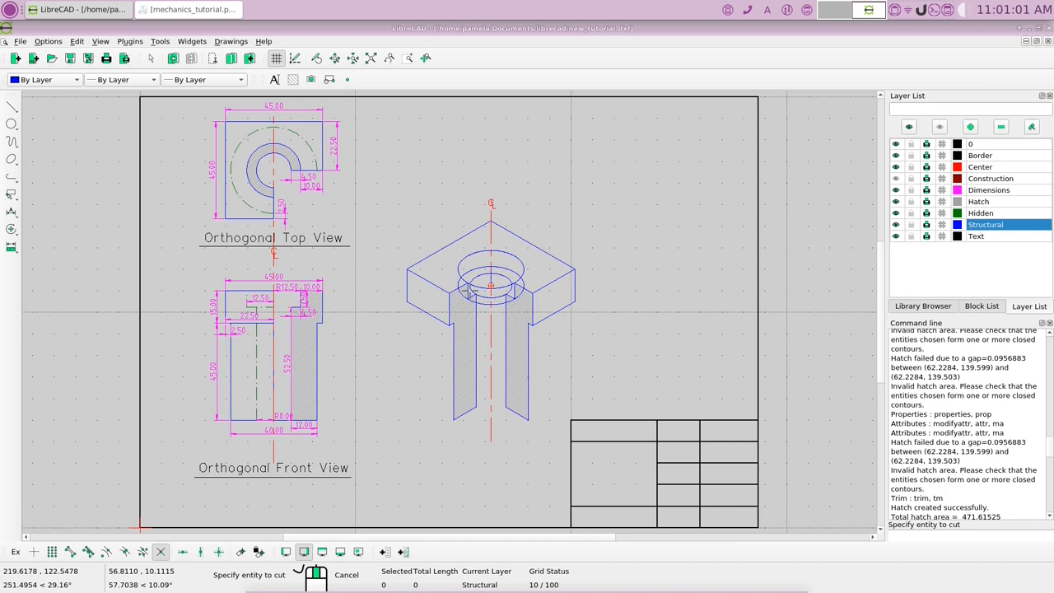
left_click(477, 287)
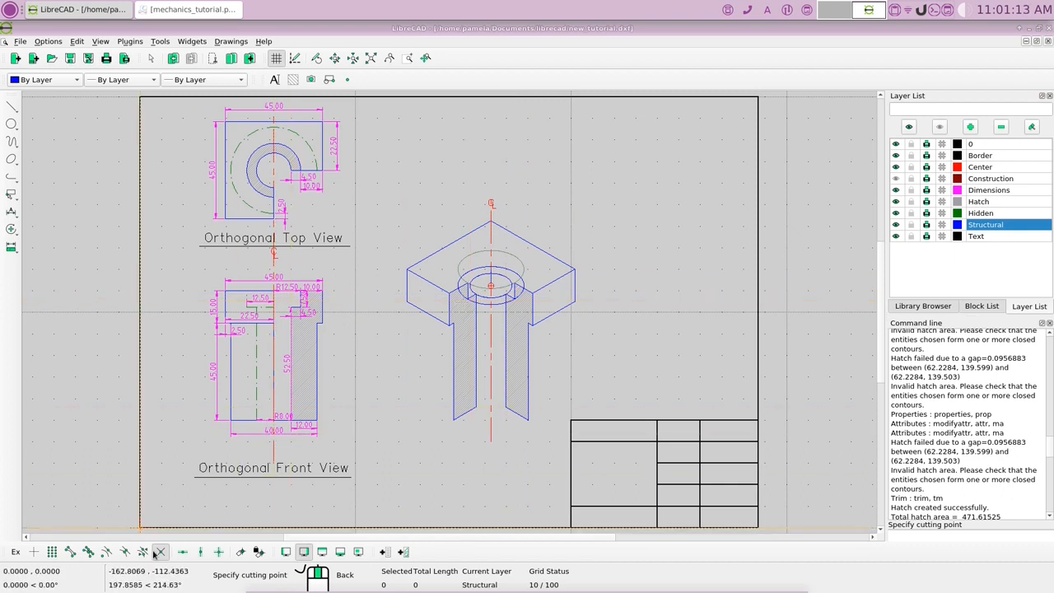
left_click(70, 552)
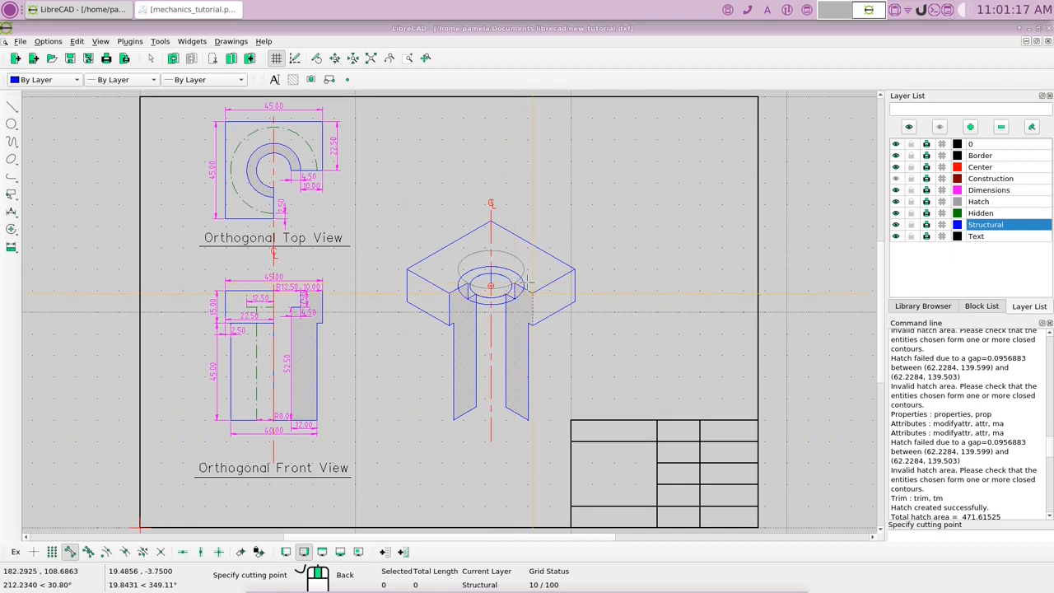
left_click(516, 282)
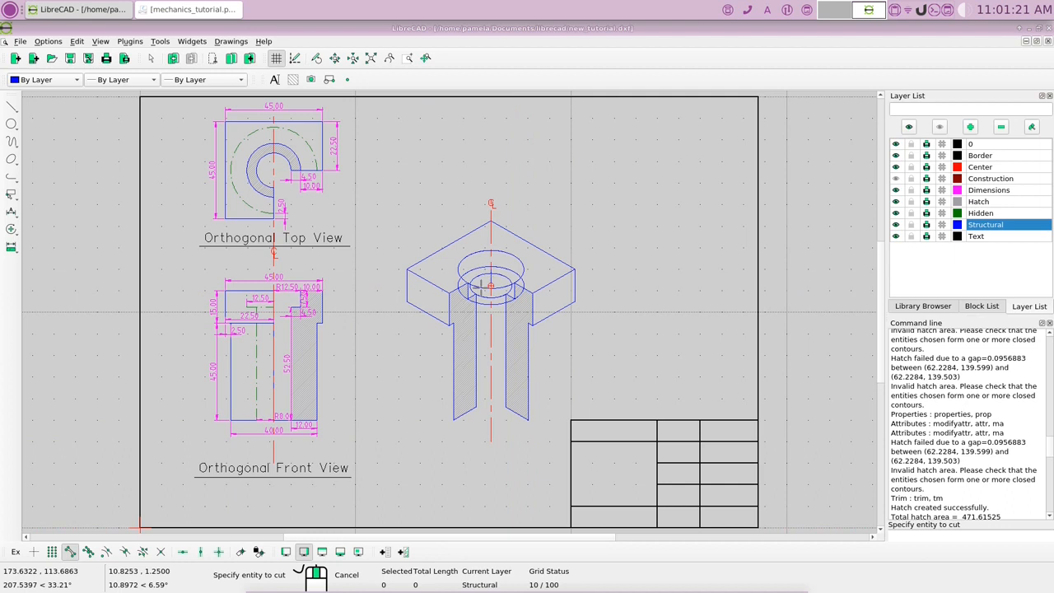
left_click(475, 292)
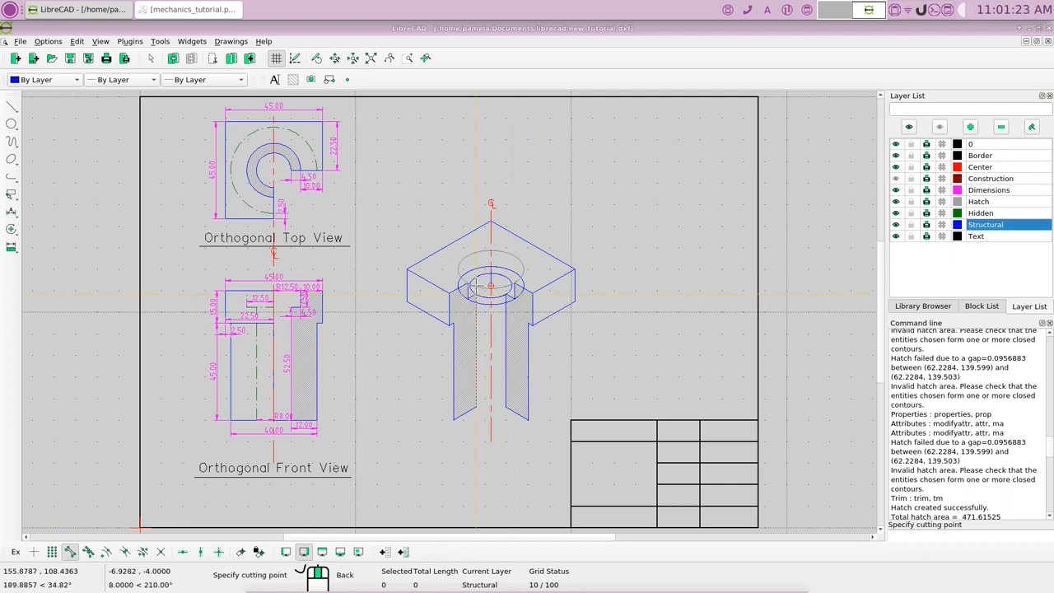
left_click(468, 284)
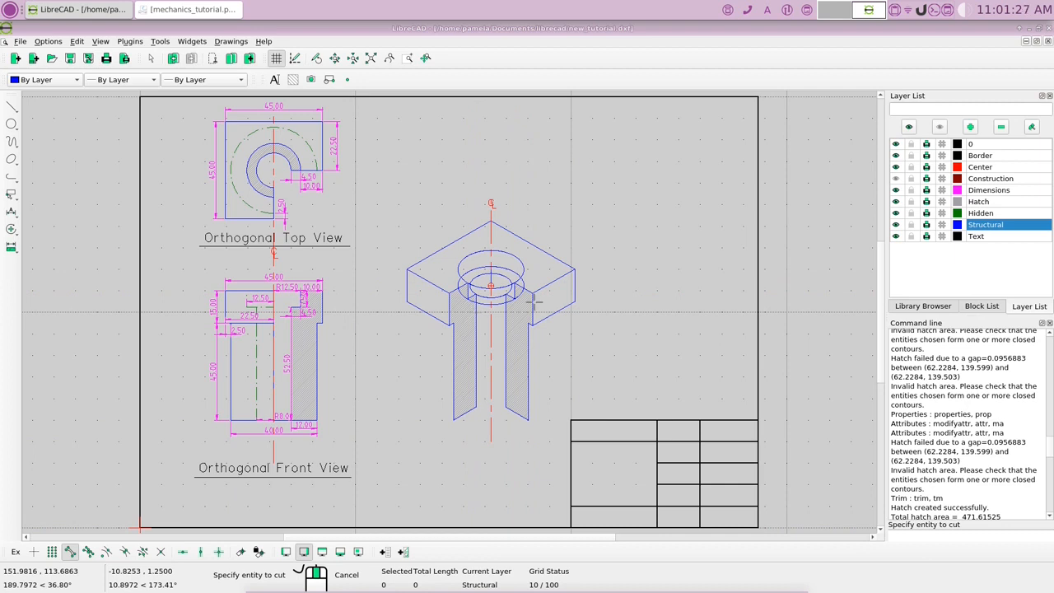
- Delete the front arc of the top-face ellipse between the two vertical counterbore edges
right_click(644, 296)
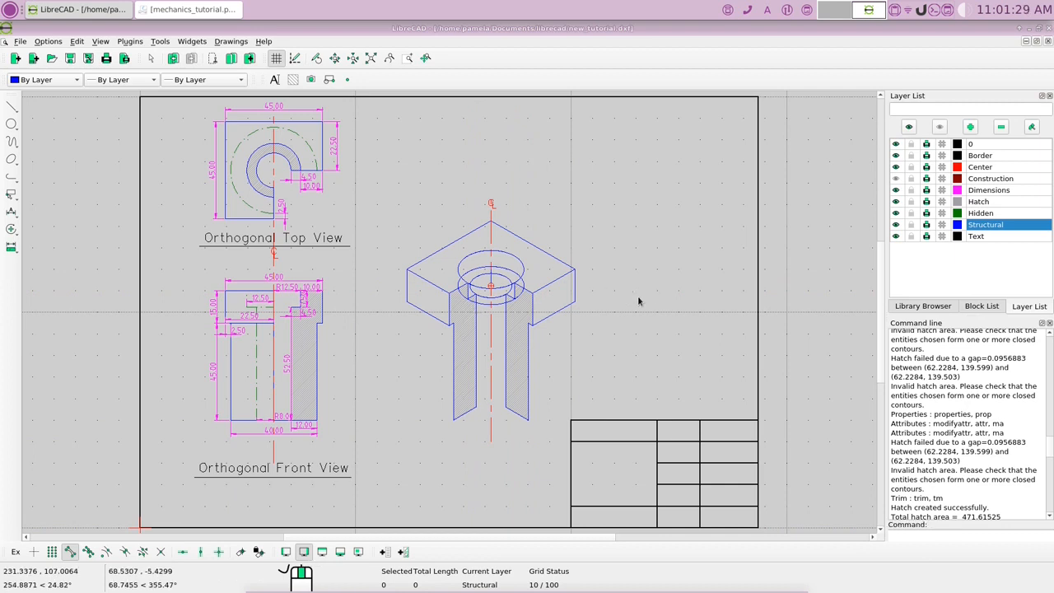
left_click(497, 288)
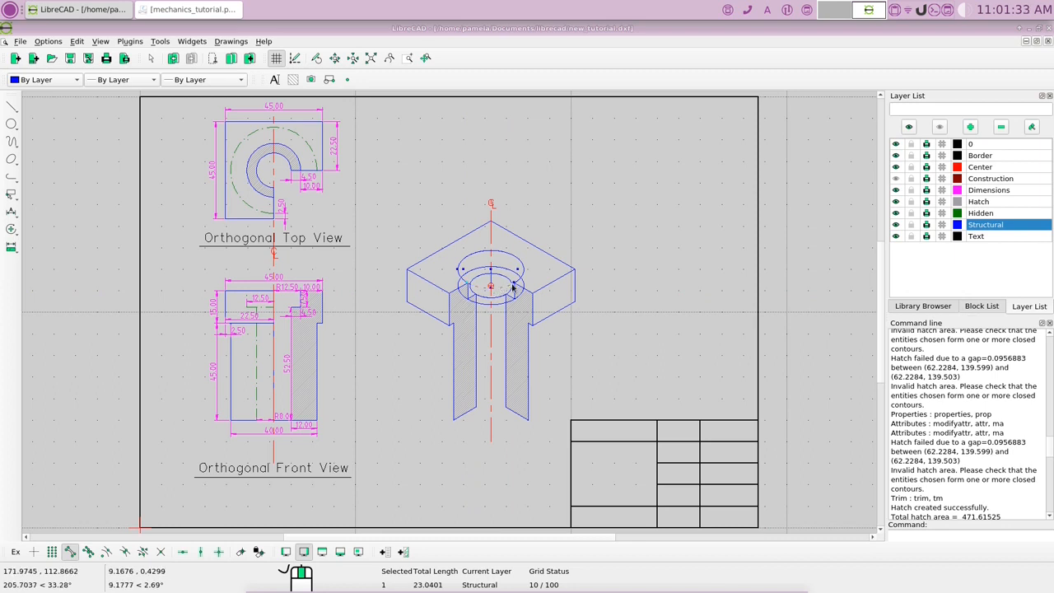
key("Delete")
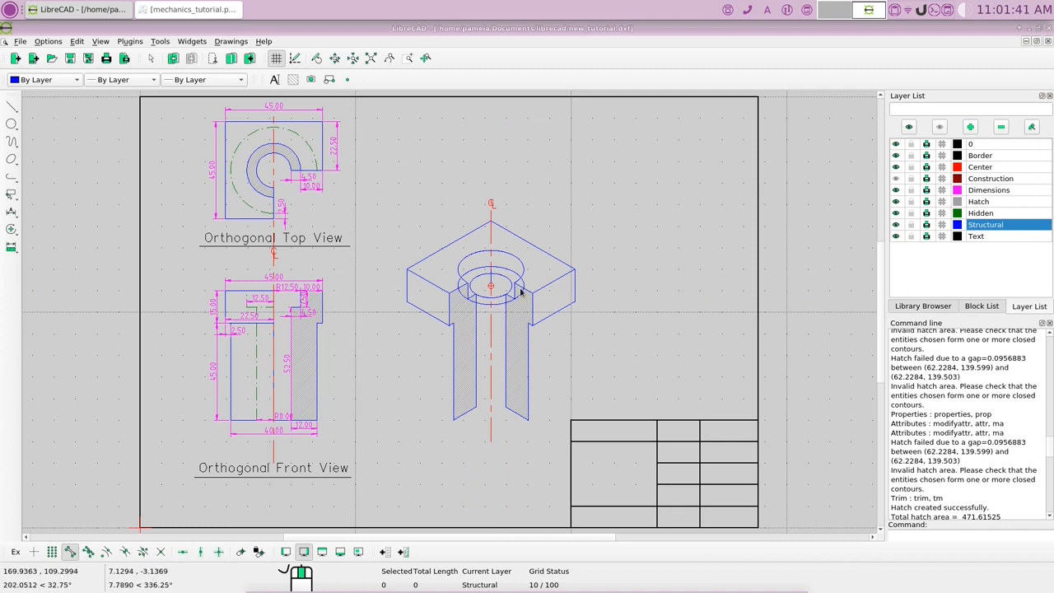
- Divide the small bore ellipse at the upper ends of the two vertical bore edges and delete its front arc
right_click(642, 268)
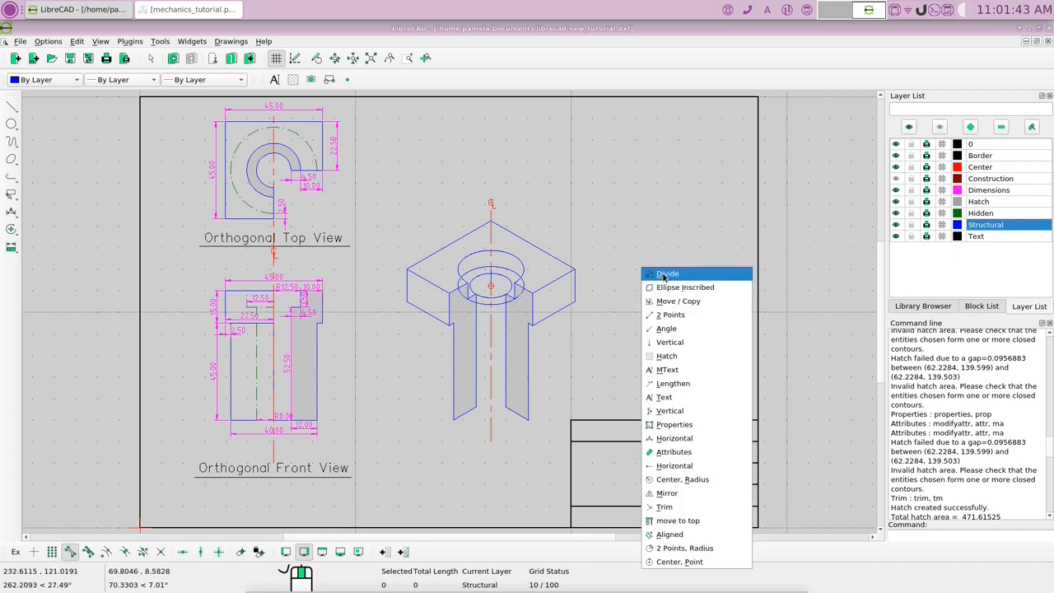
left_click(665, 273)
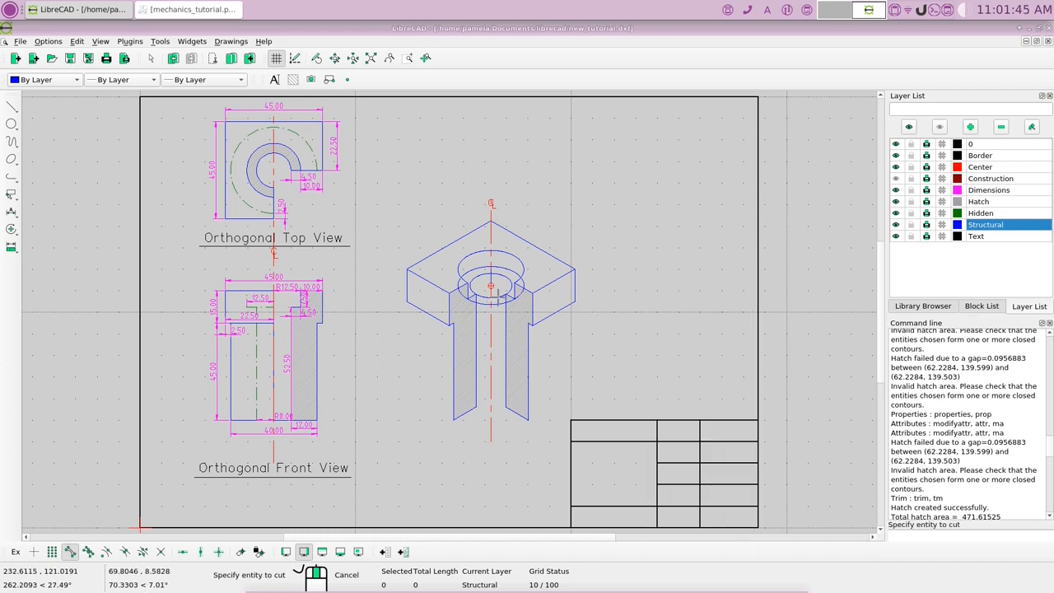
left_click(494, 300)
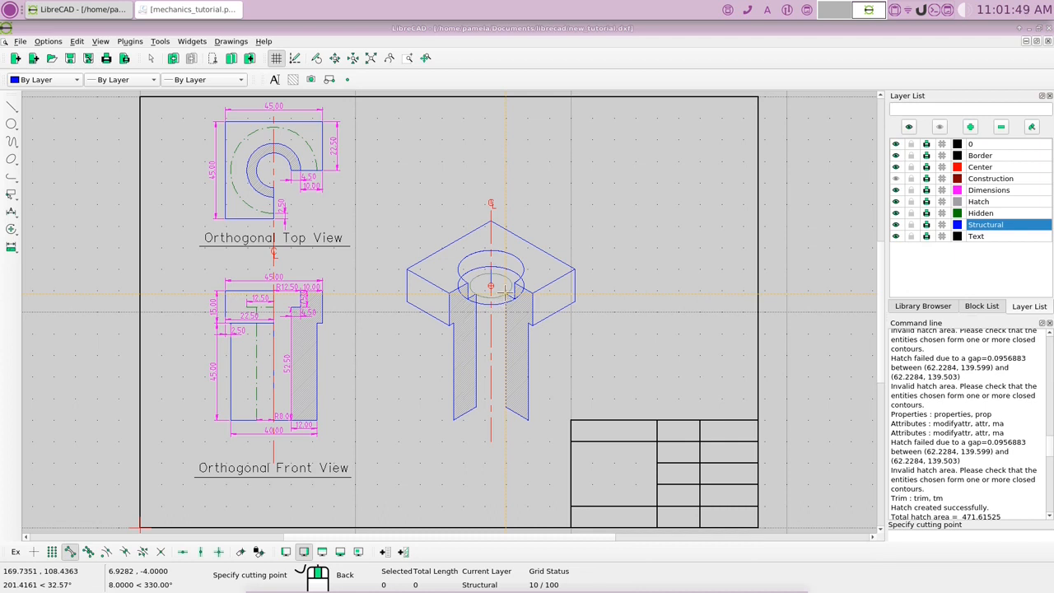
left_click(505, 298)
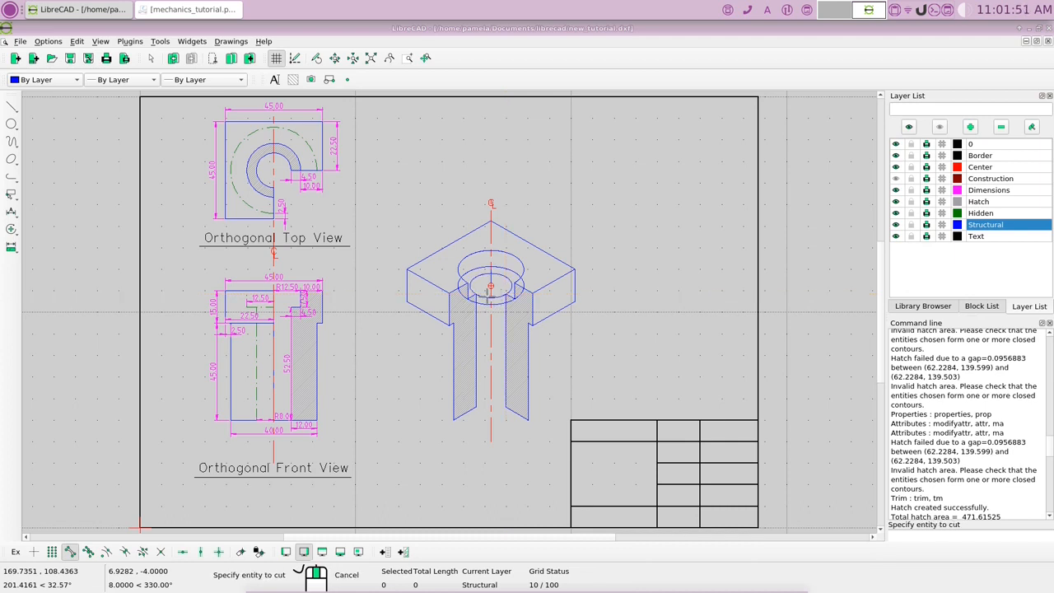
left_click(502, 295)
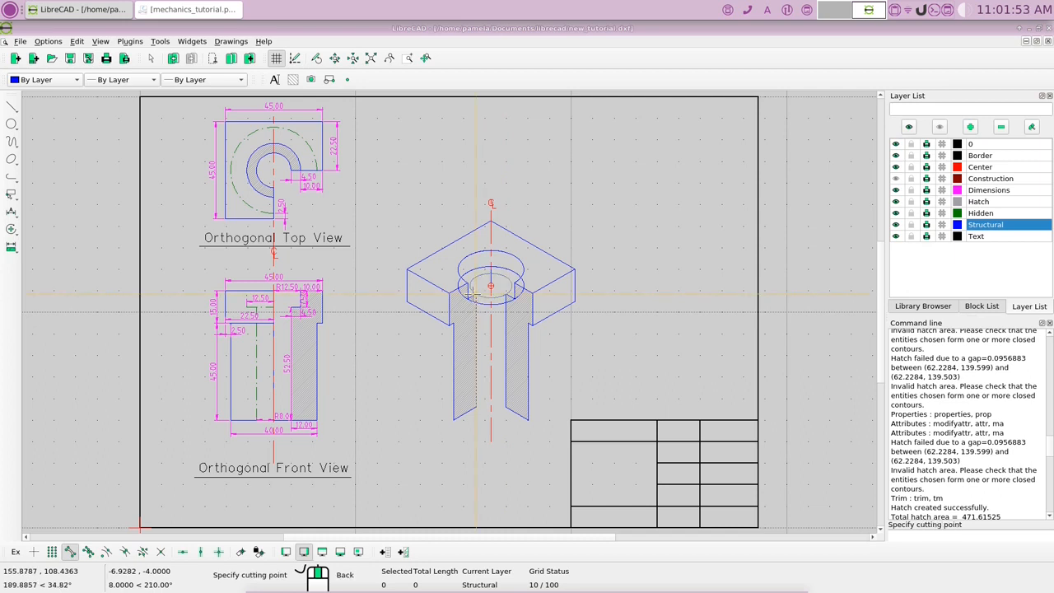
left_click(472, 294)
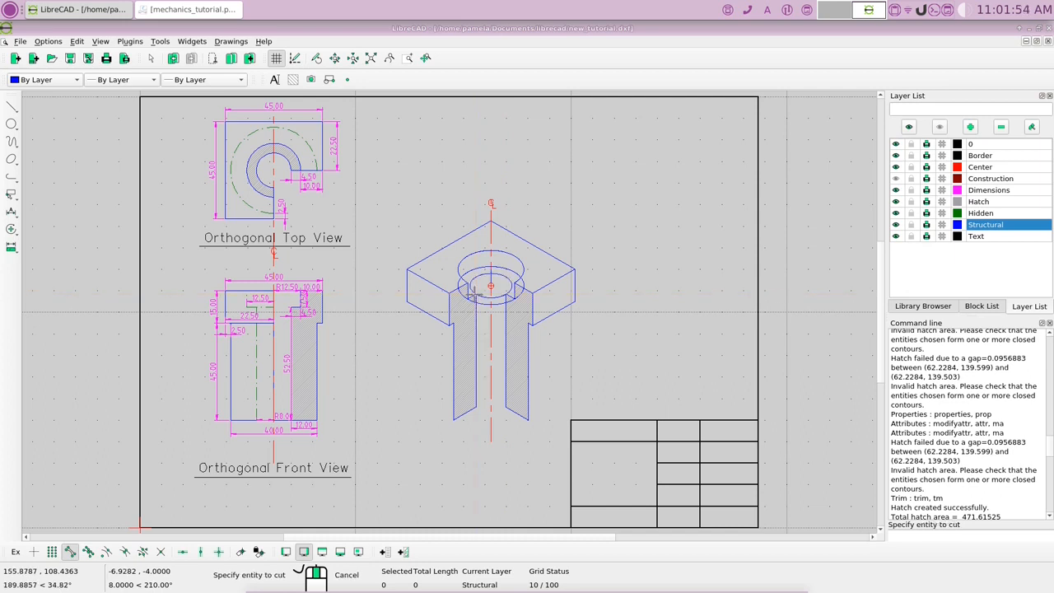
right_click(608, 284)
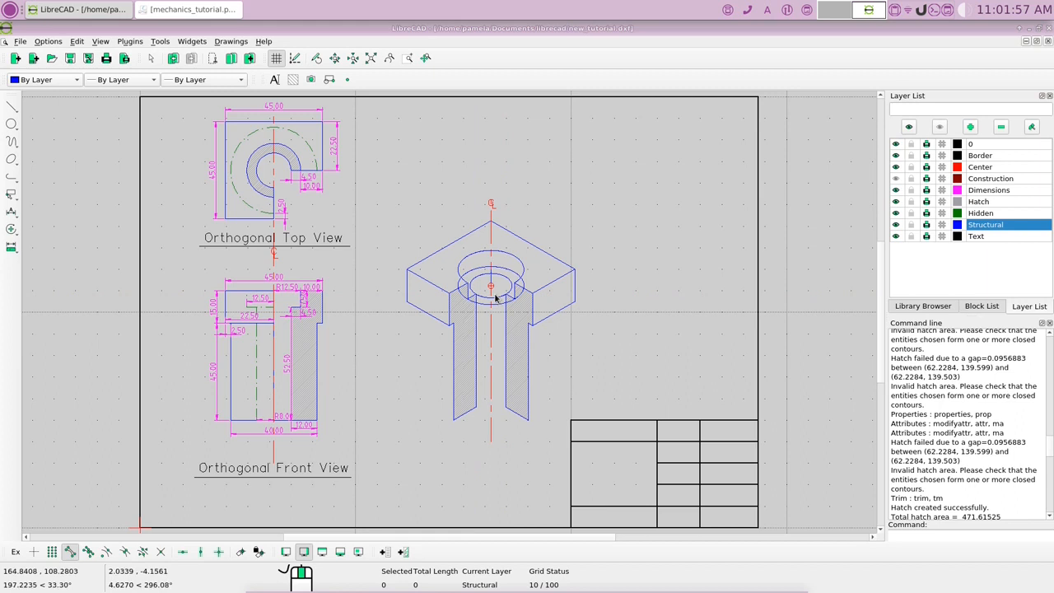
left_click(497, 297)
key("Delete")
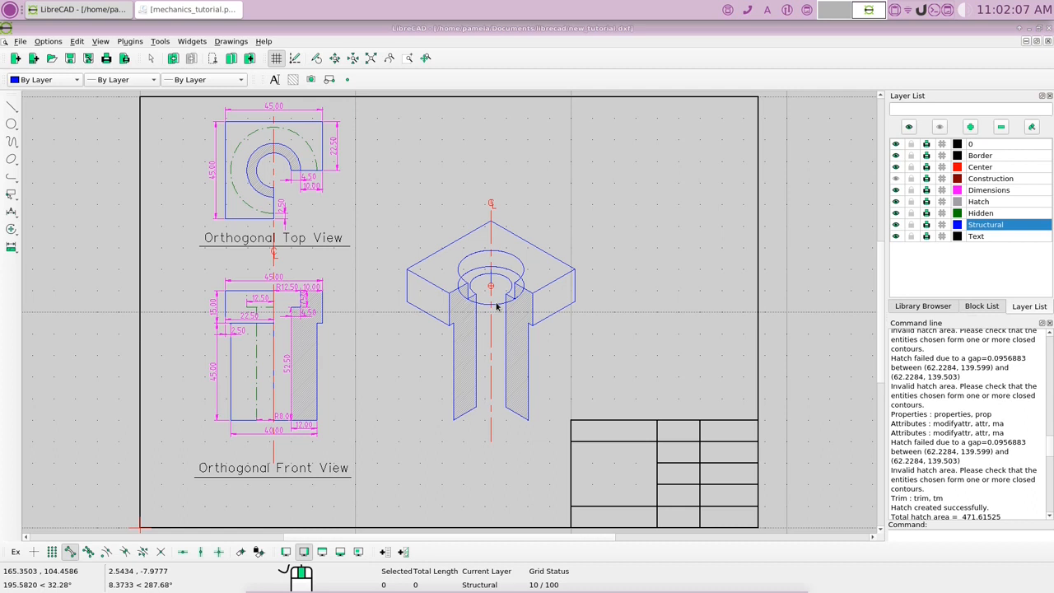
- Divide the lower counterbore ellipse where it crosses the two vertical bore edges, using intersection snap instead of endpoint snap
right_click(615, 317)
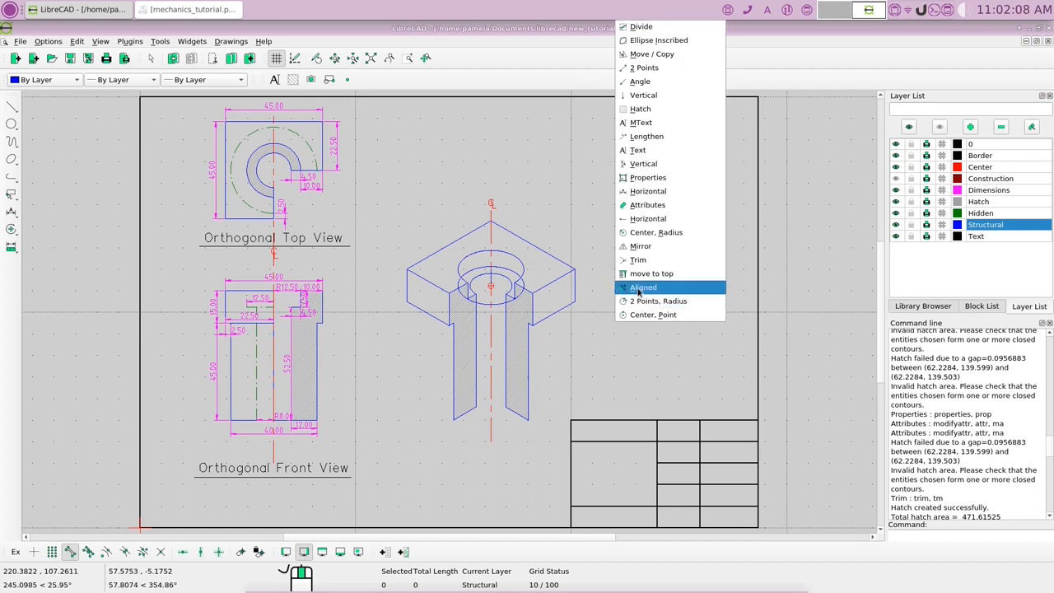
left_click(651, 26)
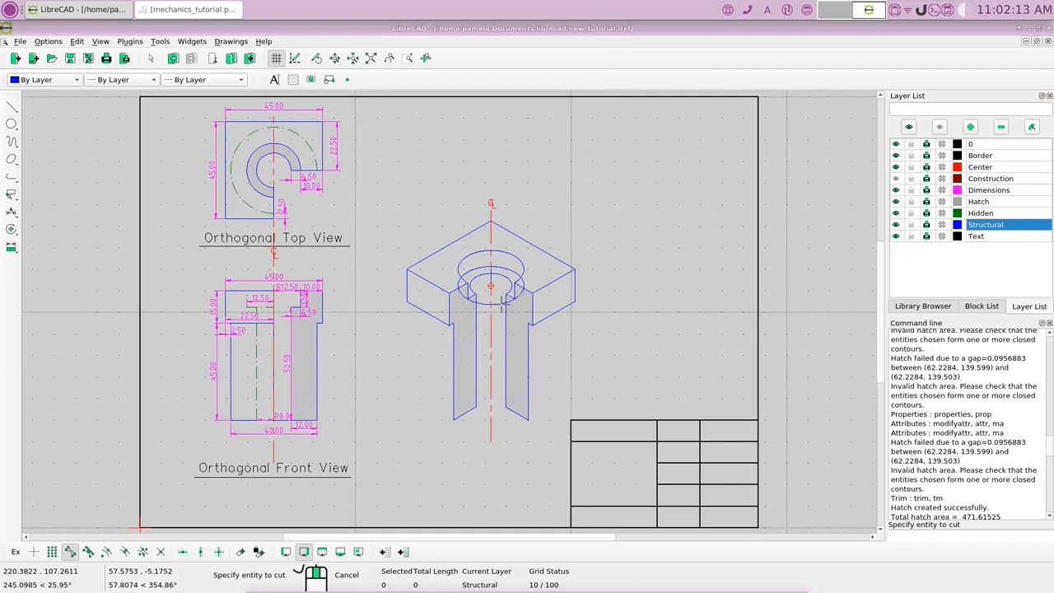
left_click(500, 303)
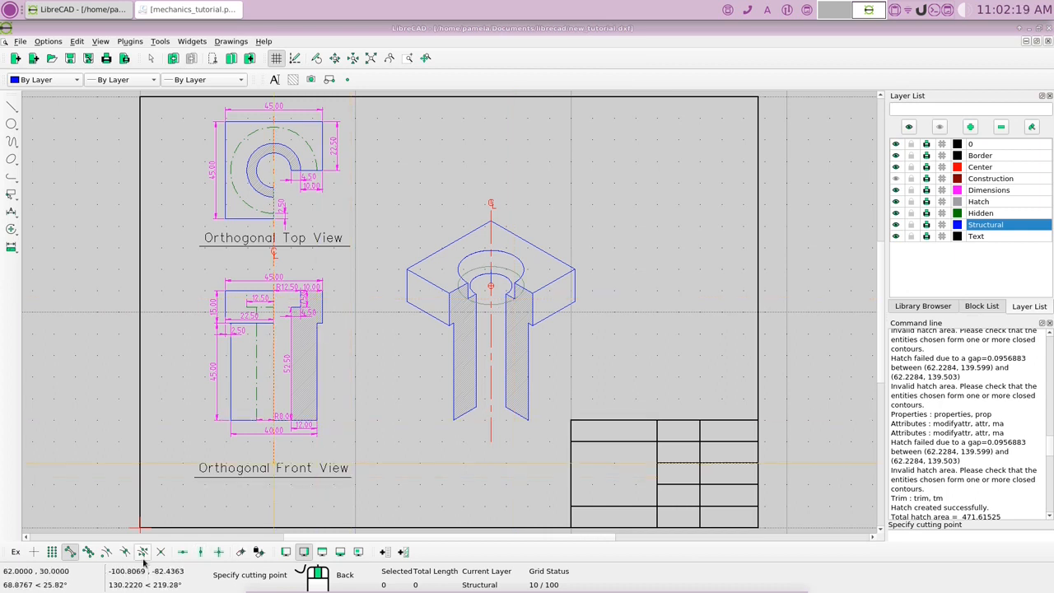
left_click(68, 554)
left_click(161, 553)
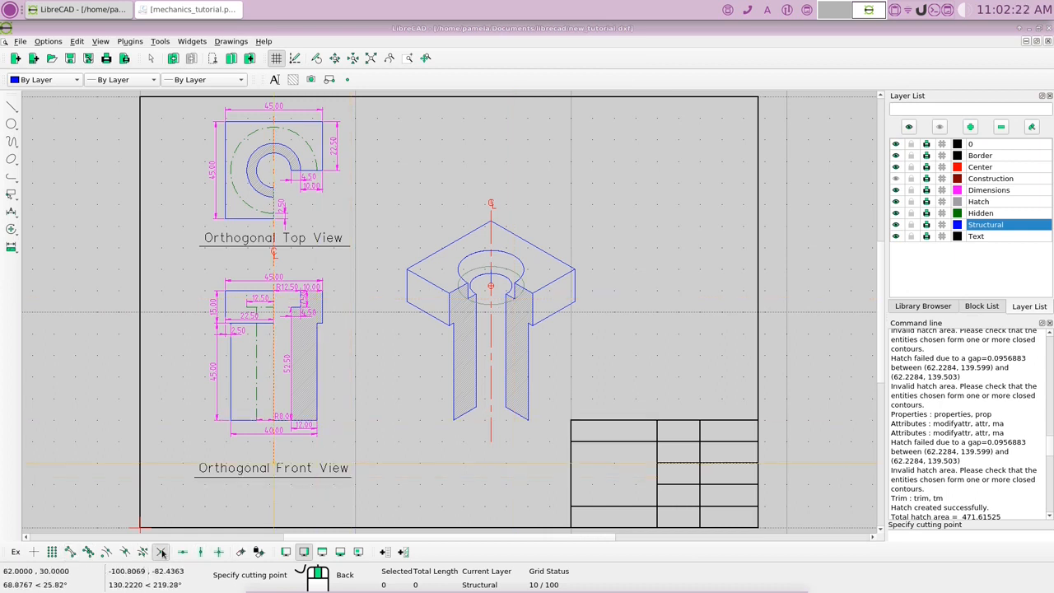
left_click(505, 301)
left_click(477, 303)
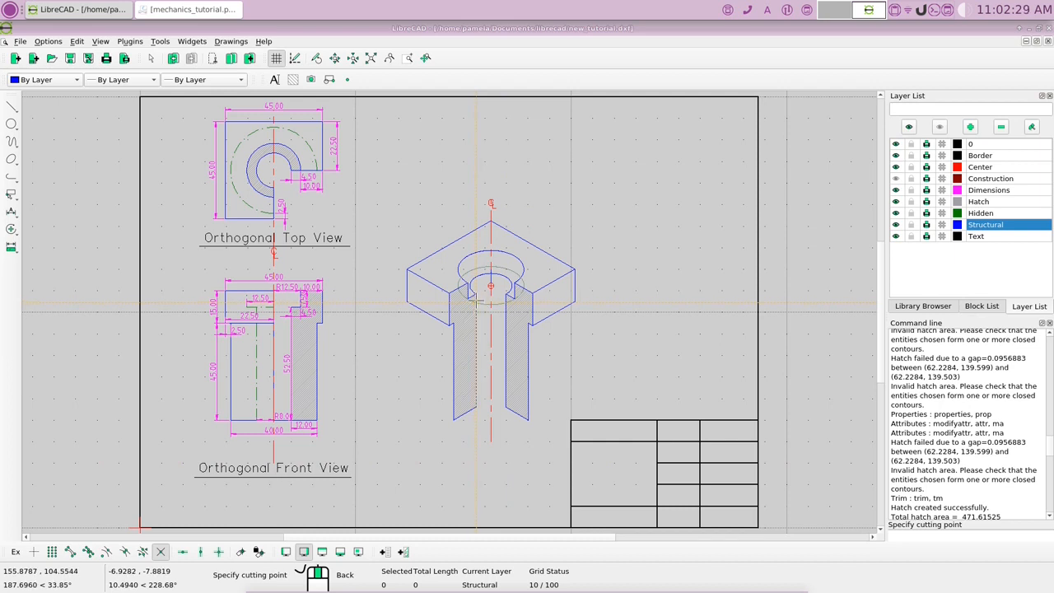
left_click(477, 304)
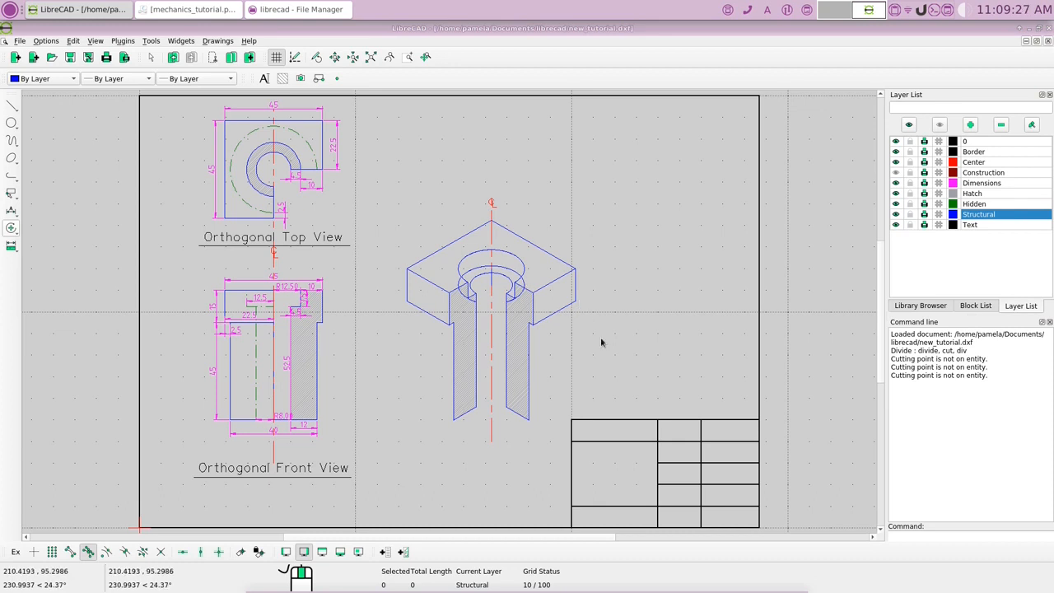
- Divide the remaining lower counterbore ellipse where it meets the top-face ellipse, using snap on entity
right_click(683, 161)
left_click(694, 167)
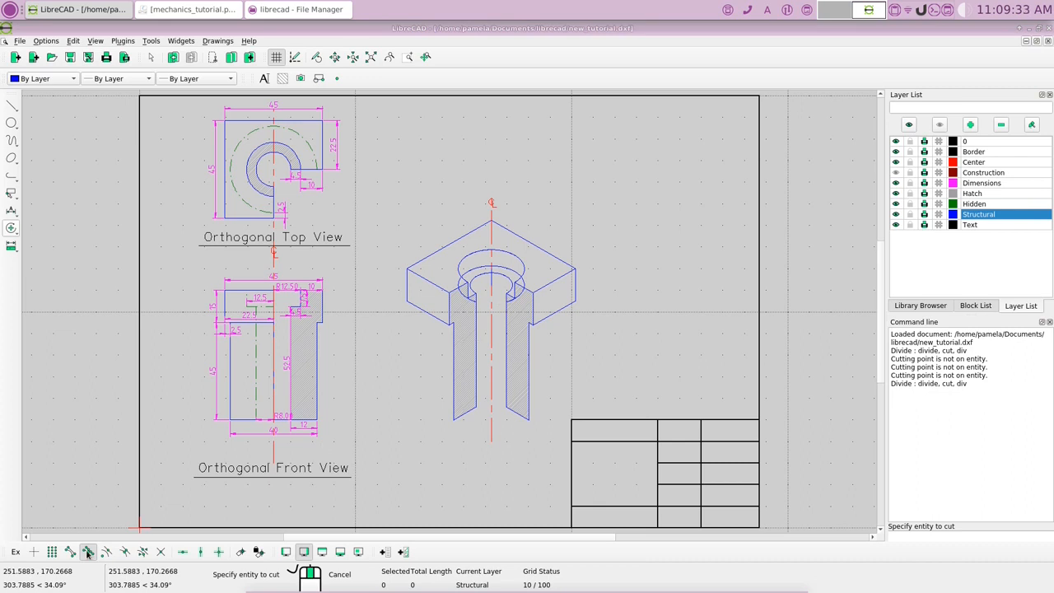
left_click(505, 265)
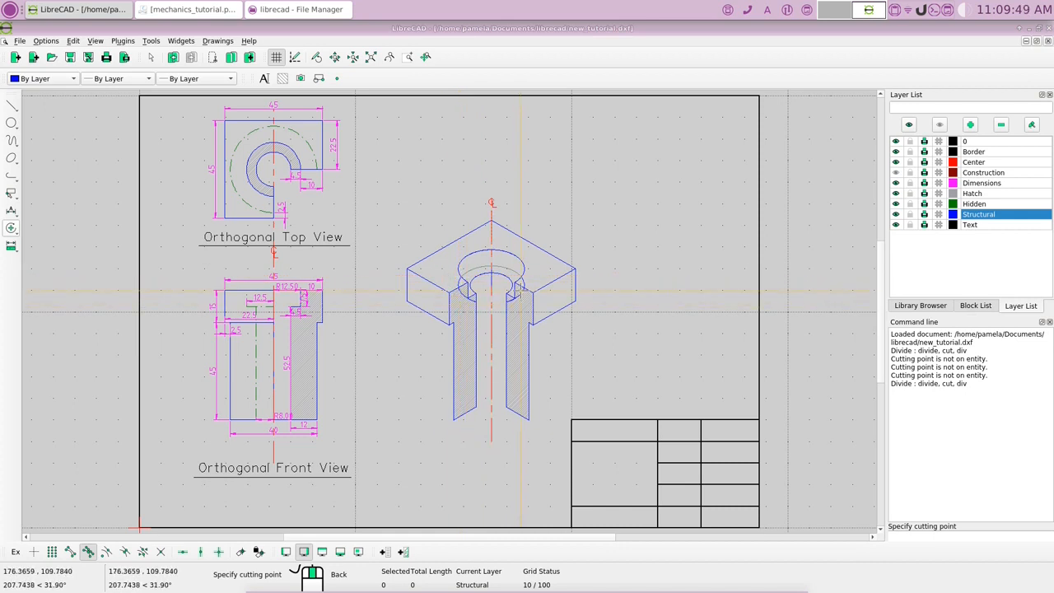
right_click(514, 297)
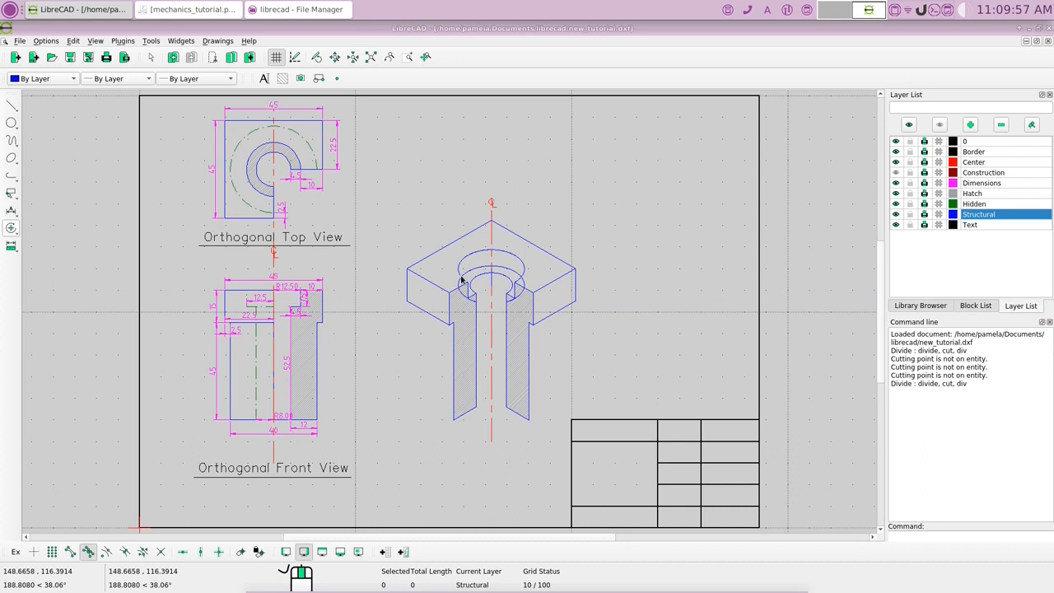
- Select the two outer side arcs of the lower counterbore ellipse and open the layer choice in their attributes
left_click(524, 286)
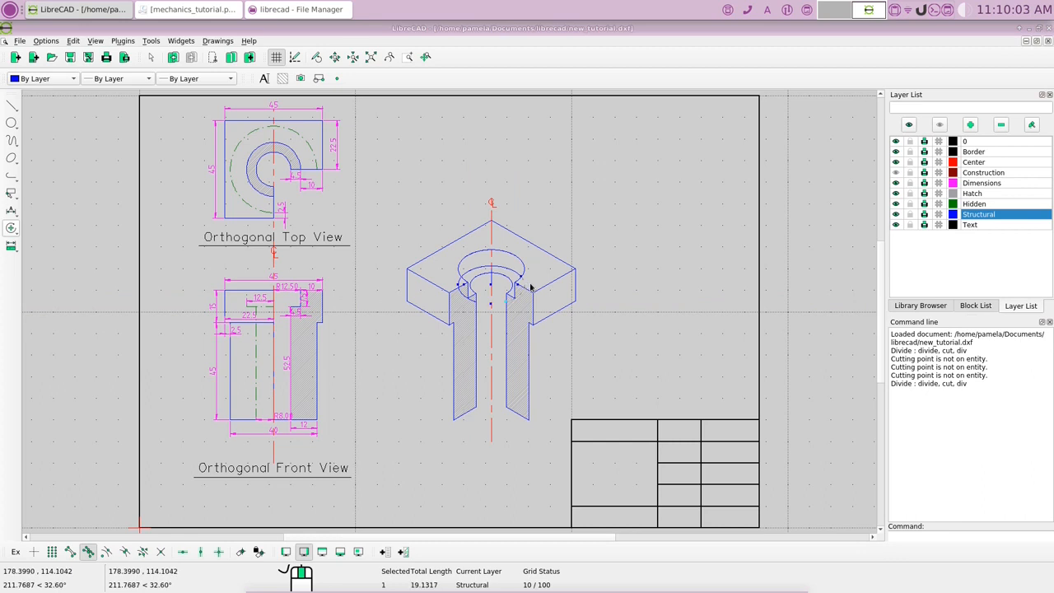
left_click(459, 283)
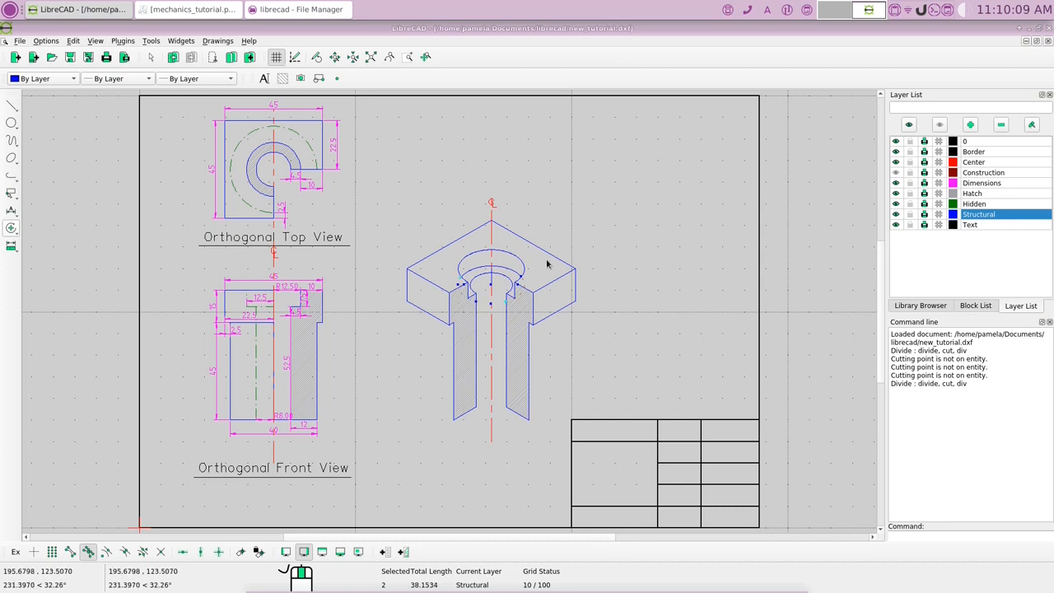
left_click(12, 228)
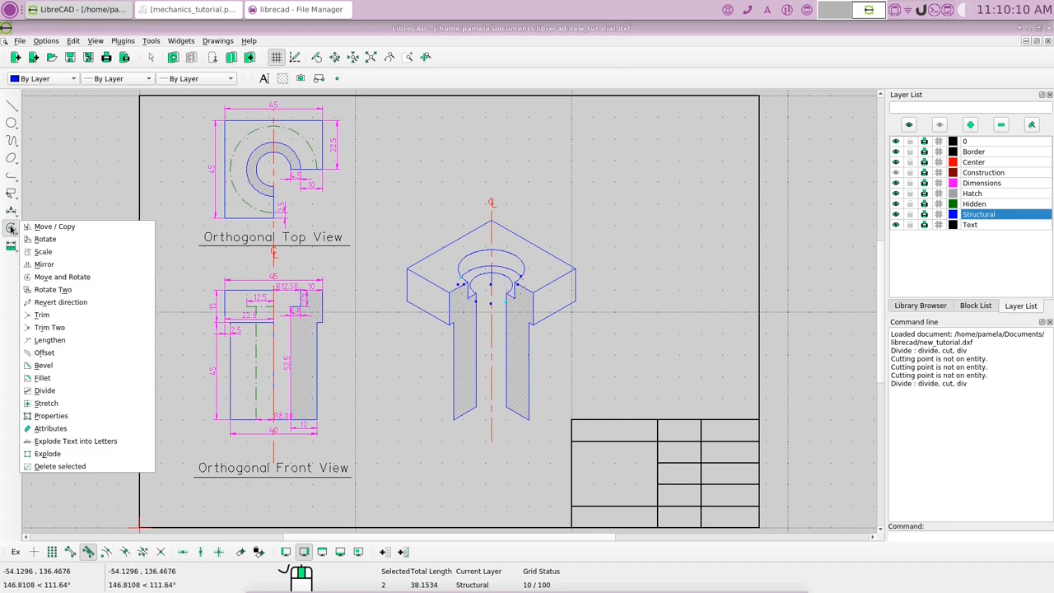
left_click(51, 428)
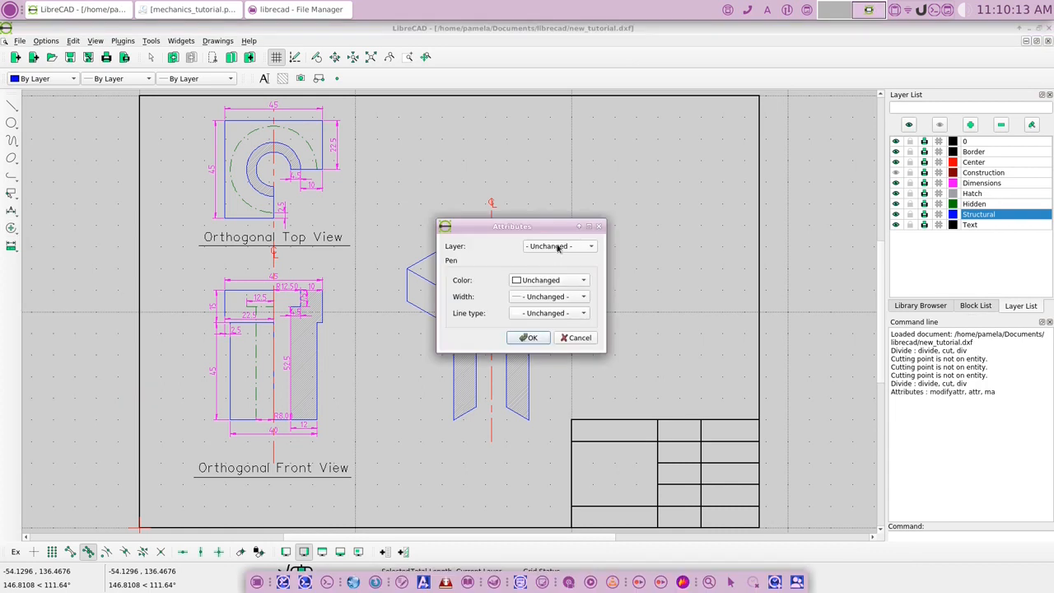
left_click(559, 247)
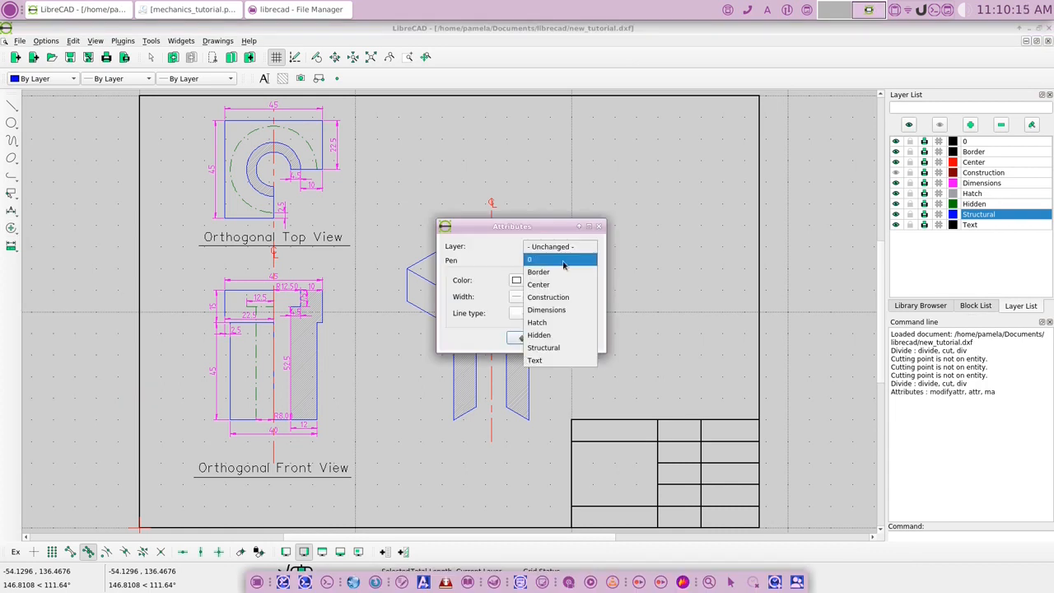
- Assign the selected entities of the isometric view to the Hidden layer and show the Construction layer
left_click(548, 335)
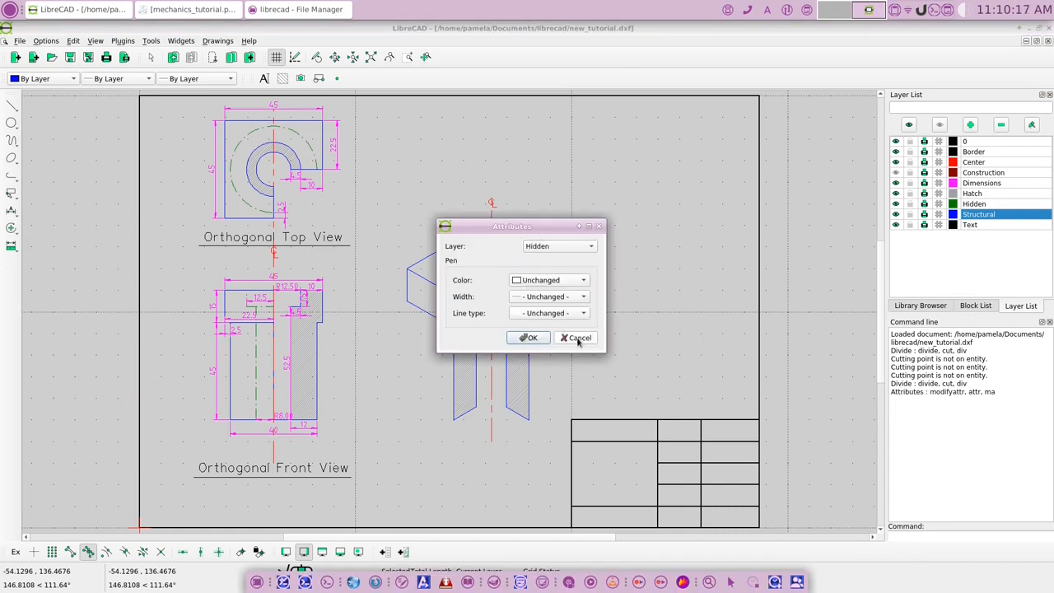
left_click(578, 338)
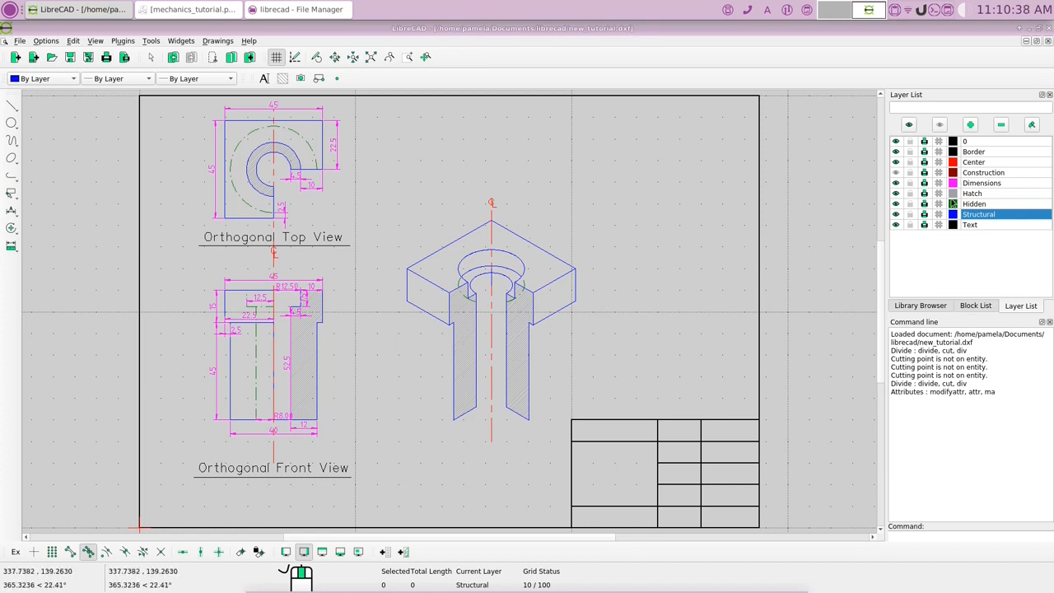
left_click(896, 173)
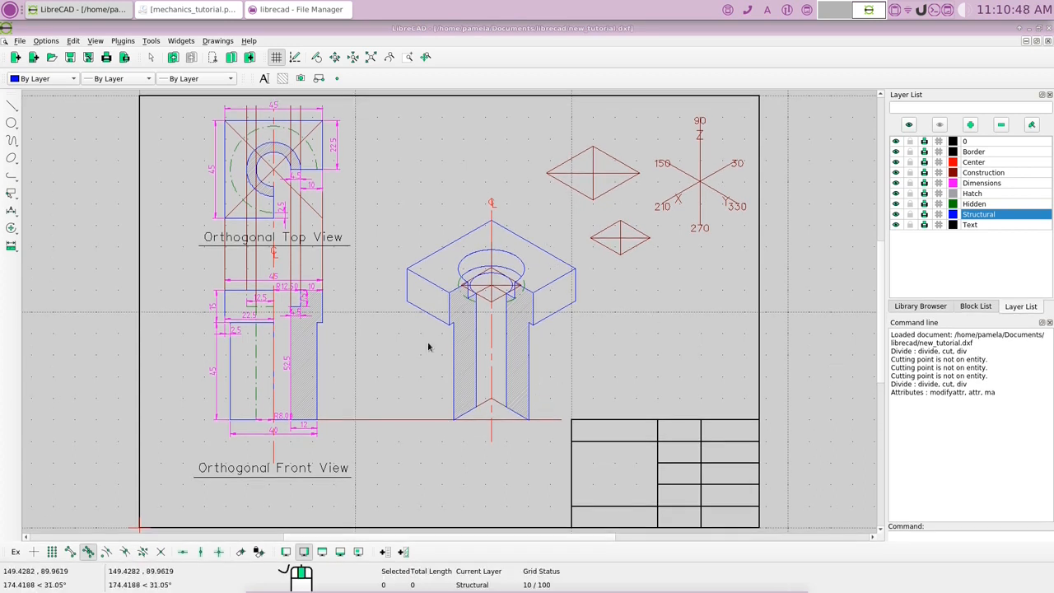
- Try to draw an angled line of length 40 at 150° on the Structural layer
right_click(657, 292)
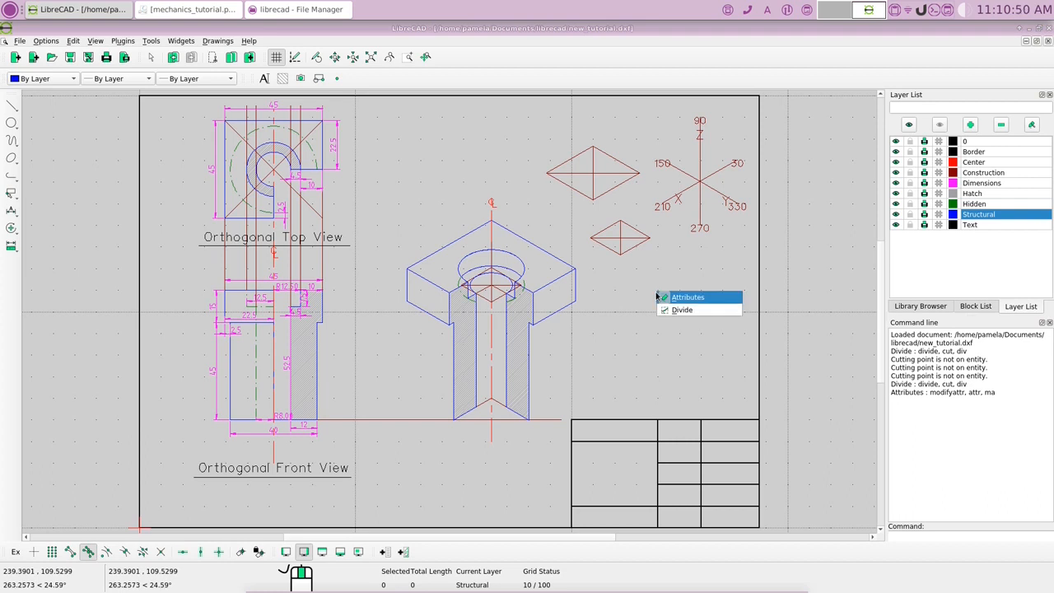
left_click(634, 292)
left_click(11, 105)
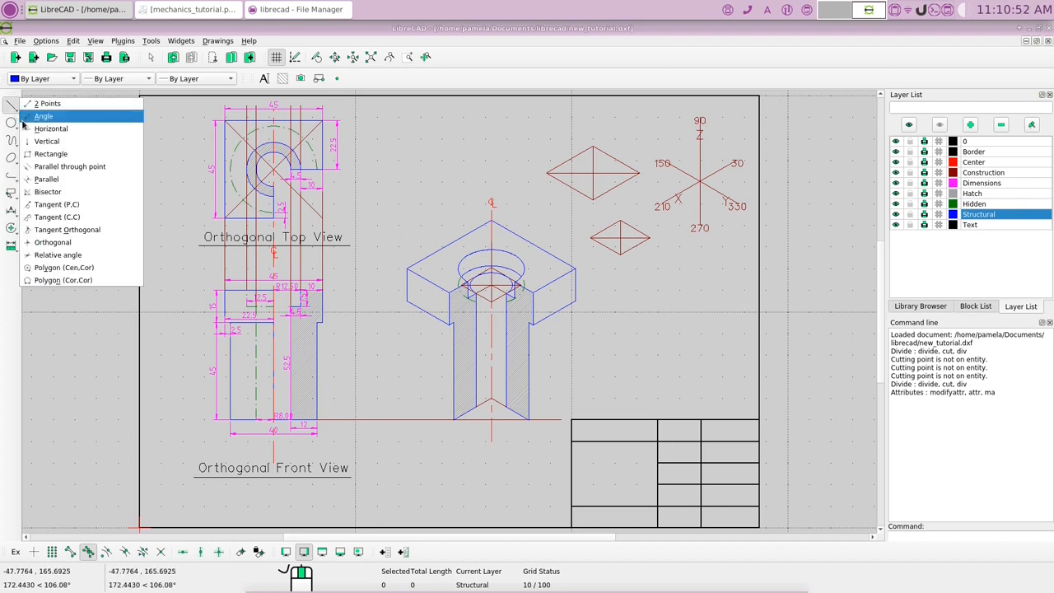
left_click(33, 116)
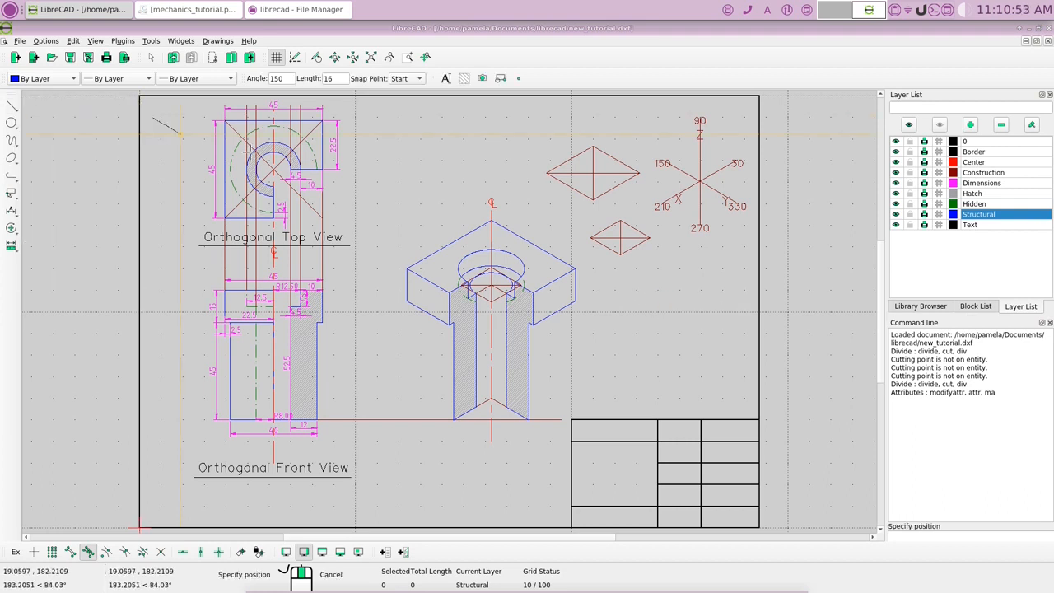
double_click(329, 78)
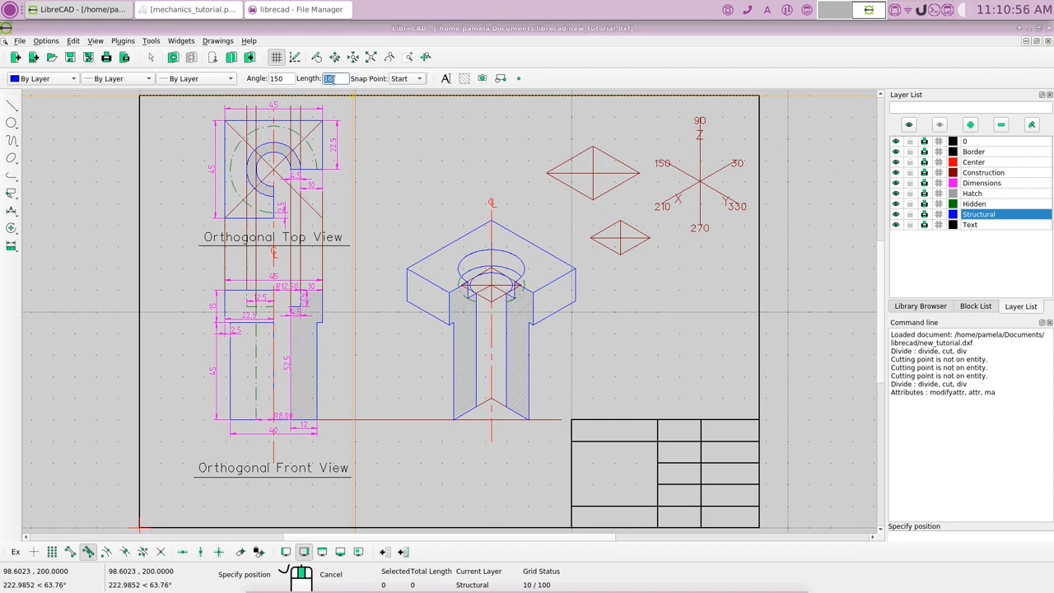
type("40")
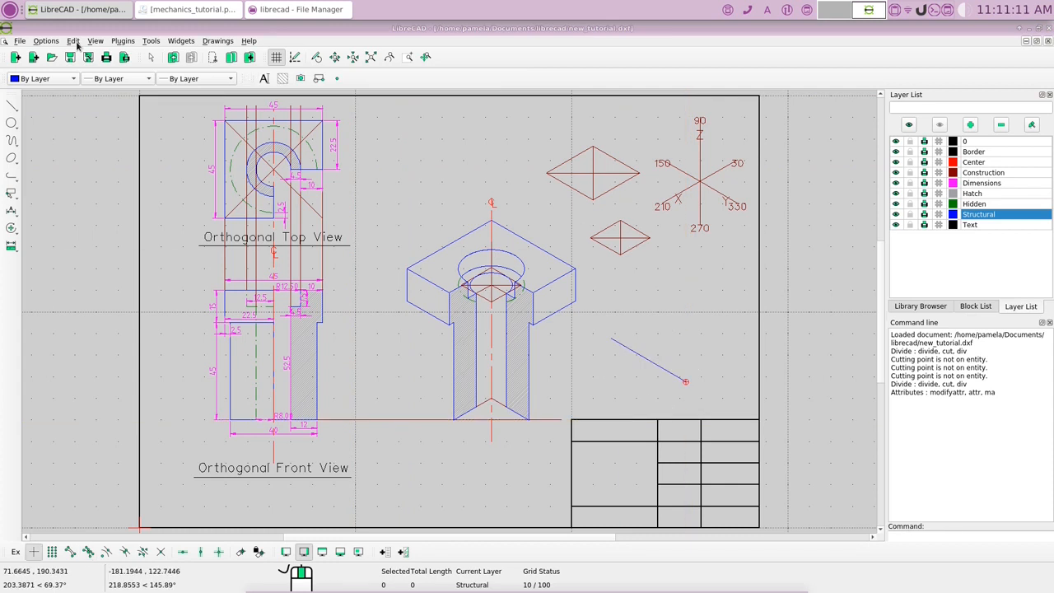
left_click(75, 42)
left_click(87, 73)
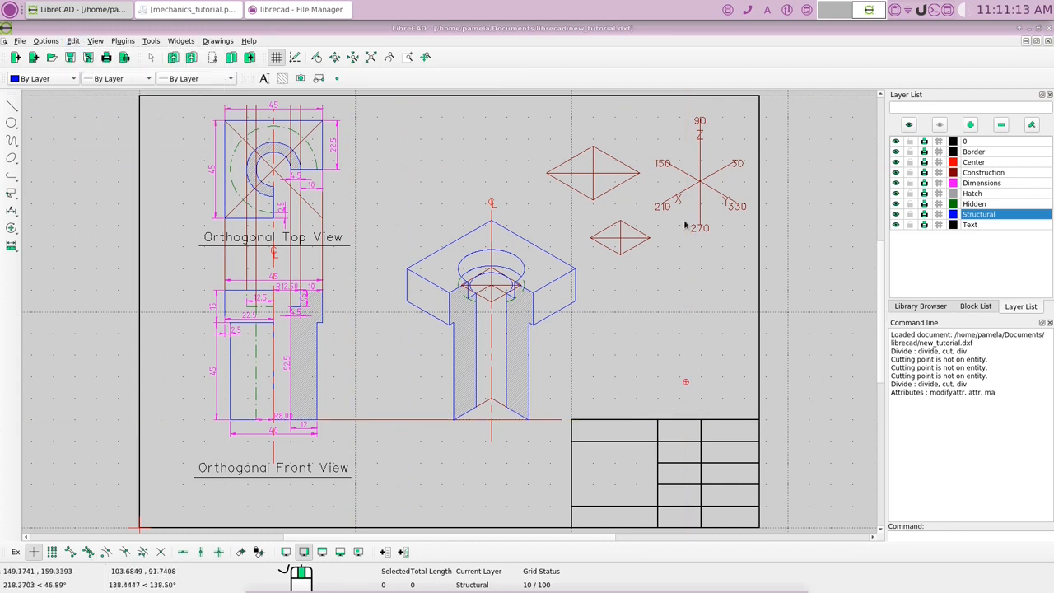
- On the Construction layer, draw a line of length 40 at 150° in the empty space above the title block
left_click(988, 173)
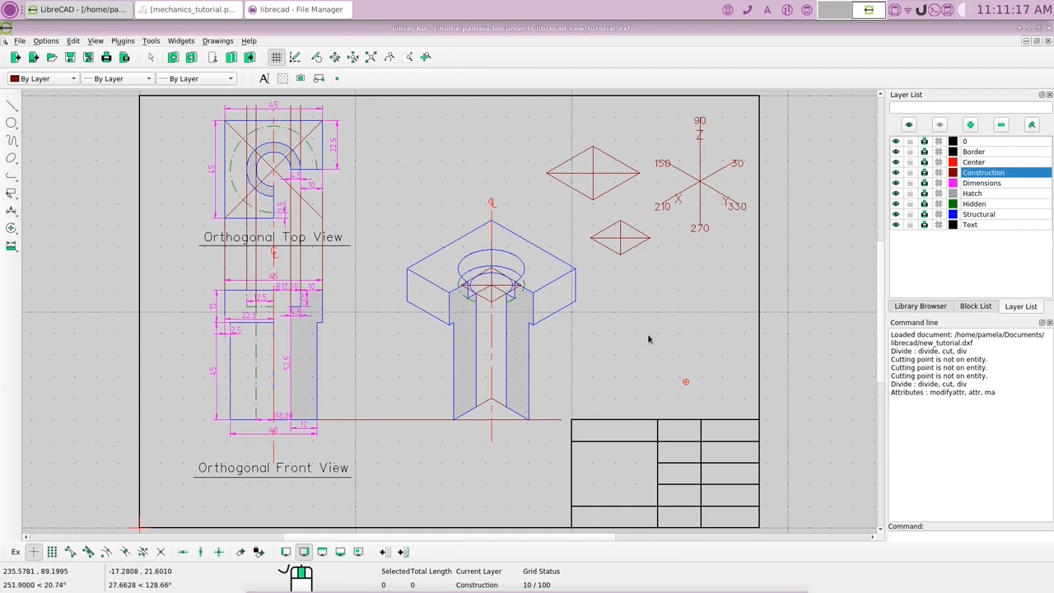
right_click(647, 332)
left_click(669, 335)
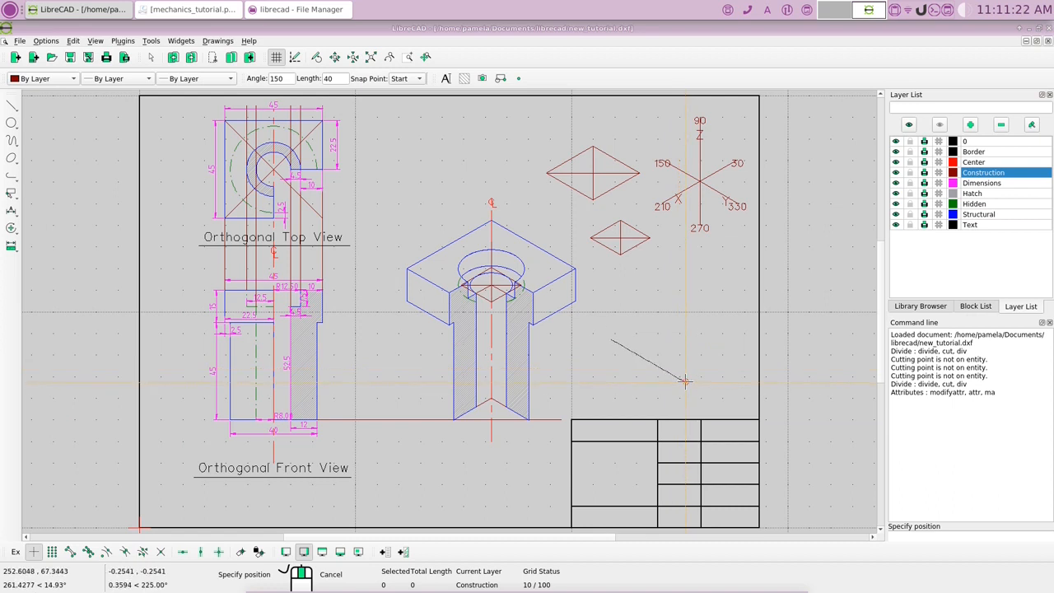
left_click(684, 381)
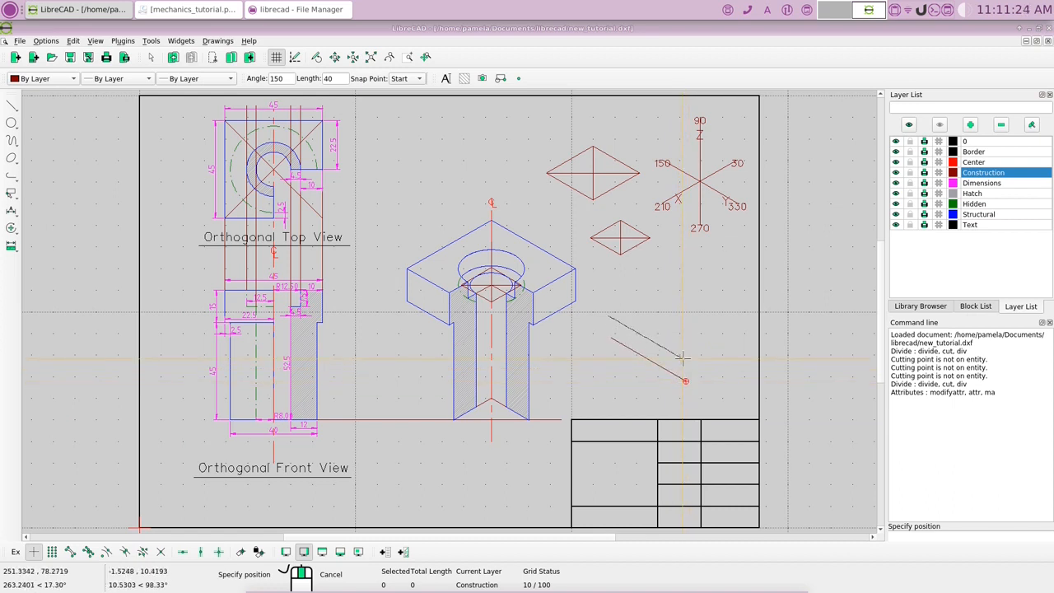
- Draw two 30° construction lines of length 40, one starting at each endpoint of the 150° line
double_click(277, 75)
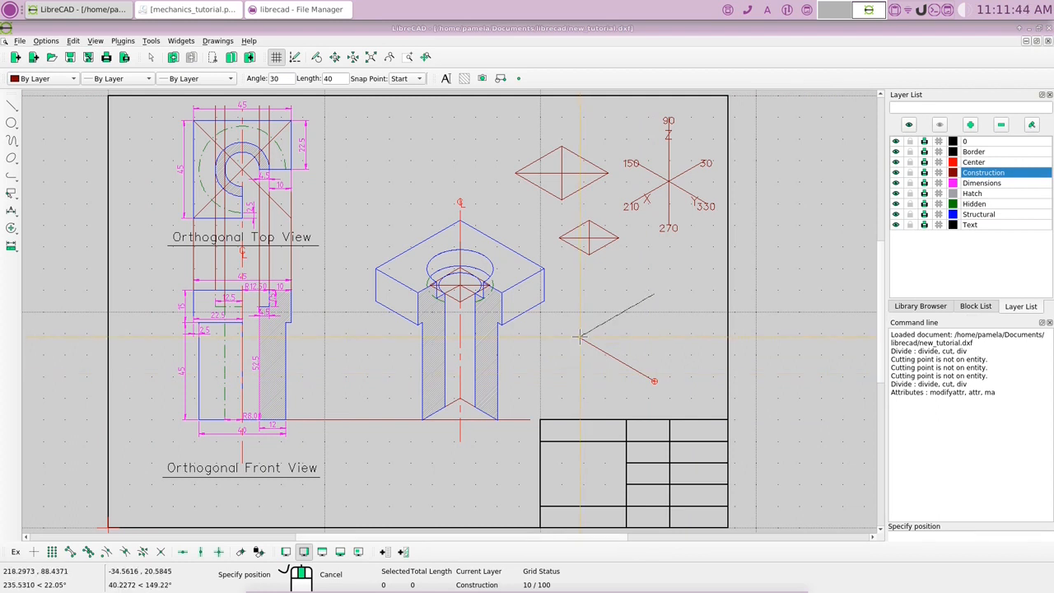
left_click(70, 551)
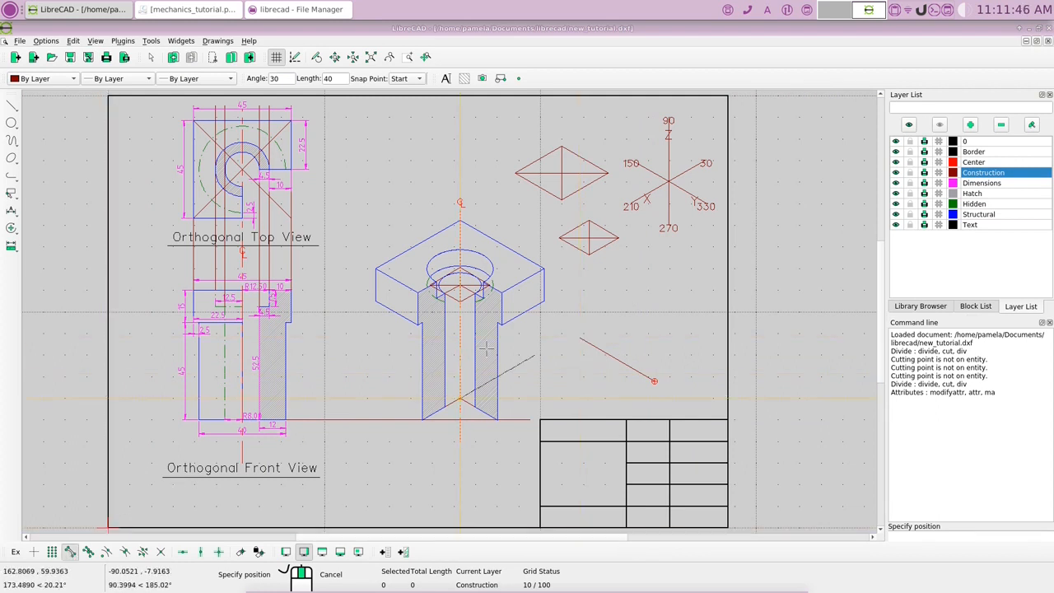
left_click(577, 346)
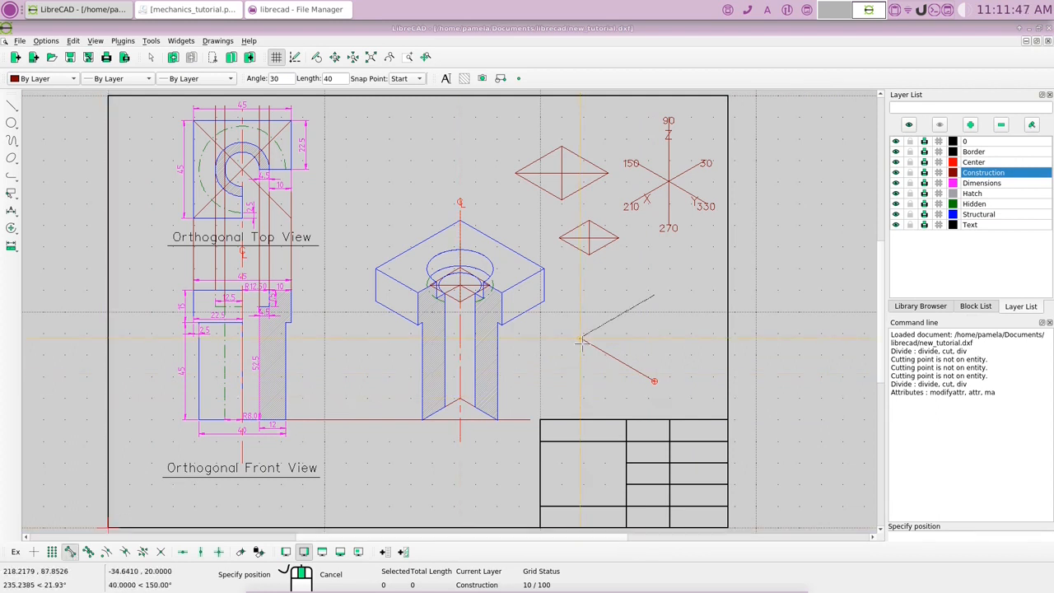
left_click(640, 363)
- Close the isometric rhombus with a 150° line of length 40 from its right corner
double_click(274, 79)
type("15")
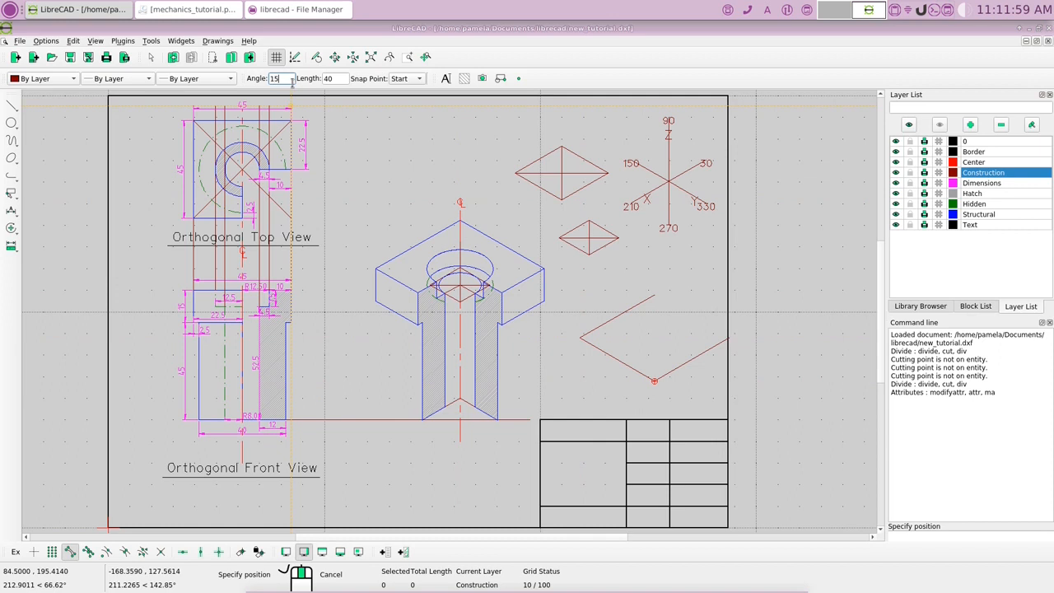
type("0")
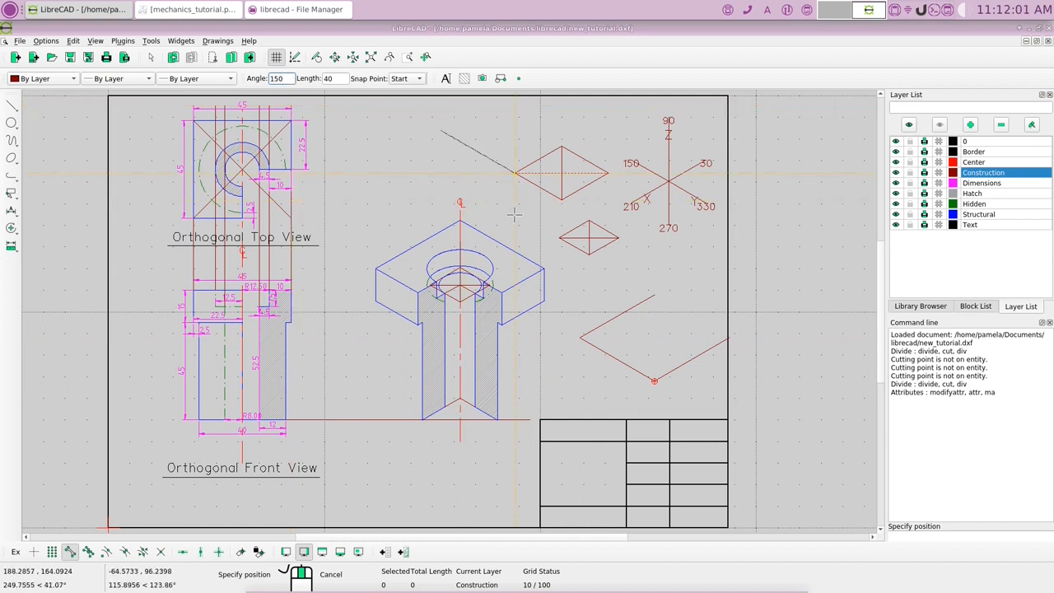
left_click(727, 338)
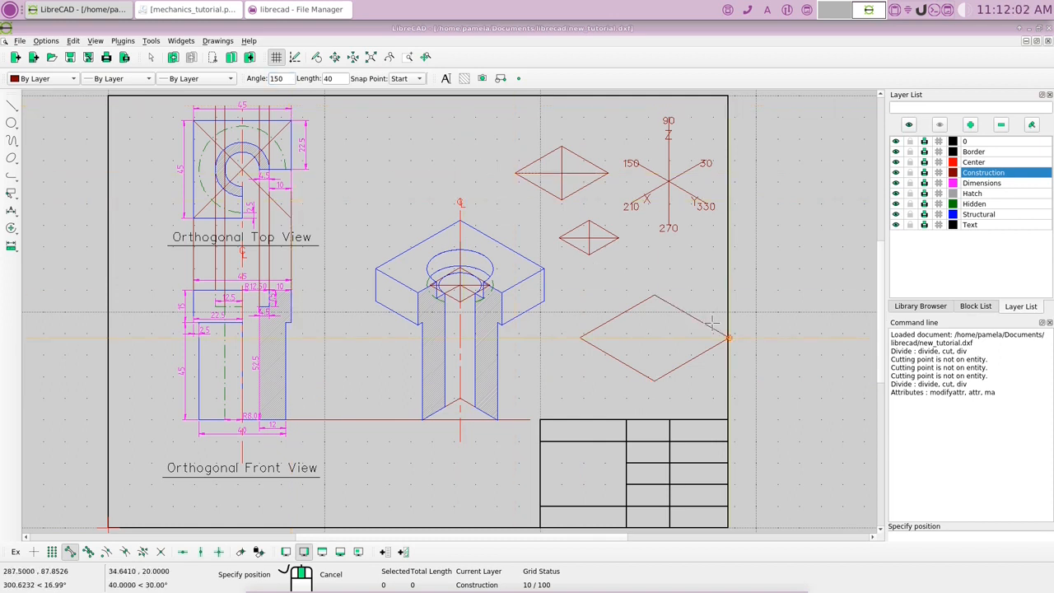
right_click(626, 343)
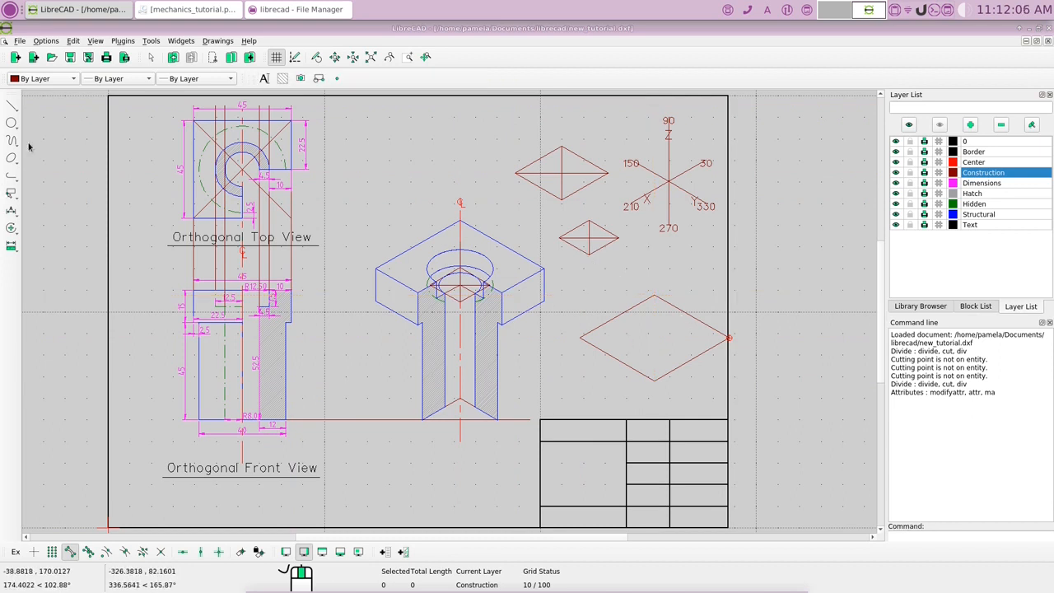
- Draw the vertical and horizontal diagonals of the new rhombus with two-point lines between its opposite corners
left_click(12, 106)
left_click(50, 105)
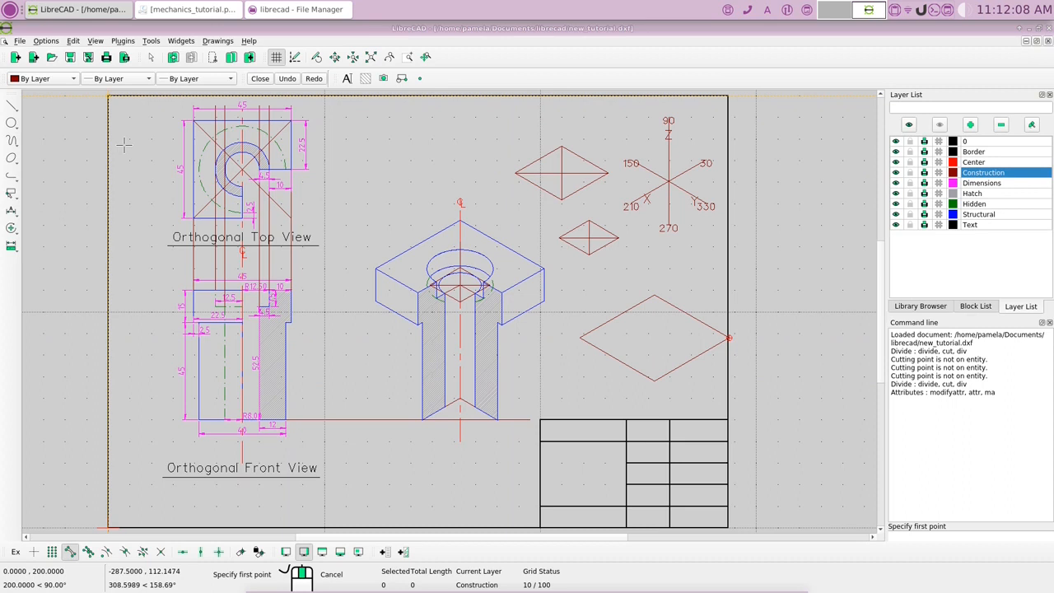
left_click(657, 299)
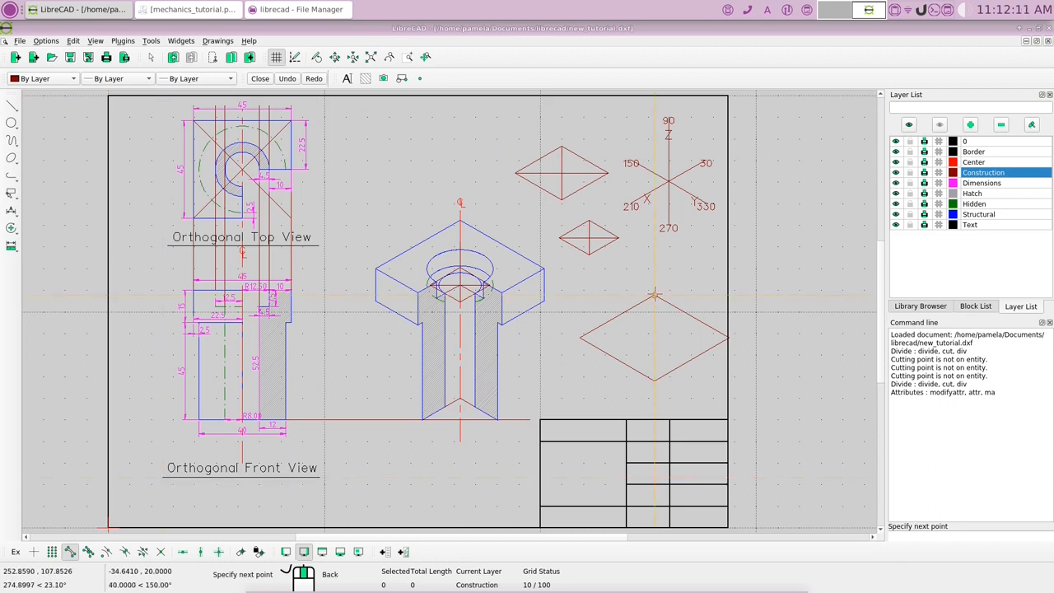
left_click(655, 380)
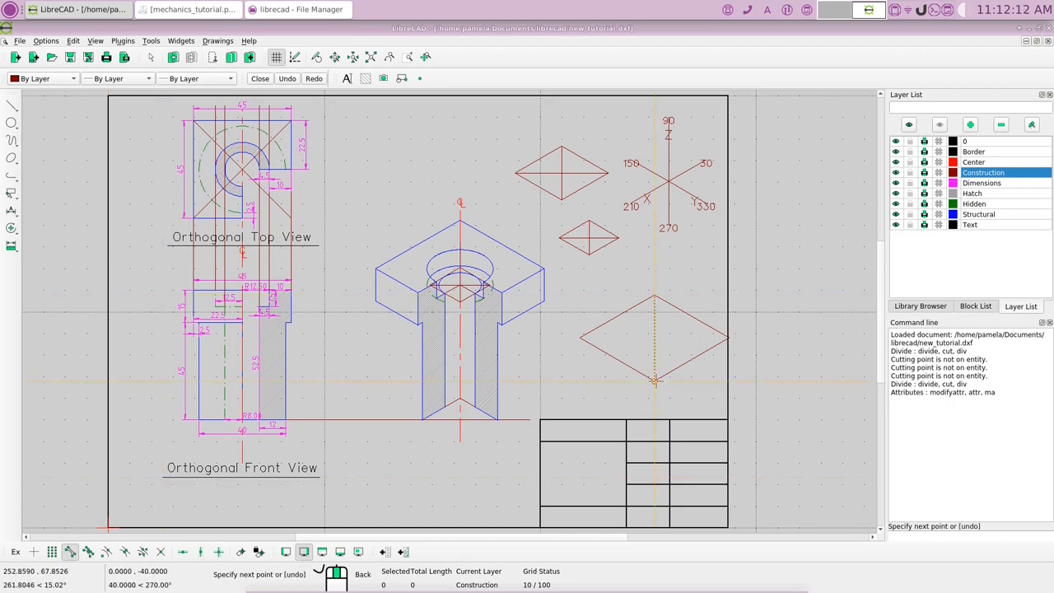
left_click(580, 338)
left_click(723, 337)
right_click(723, 337)
right_click(618, 290)
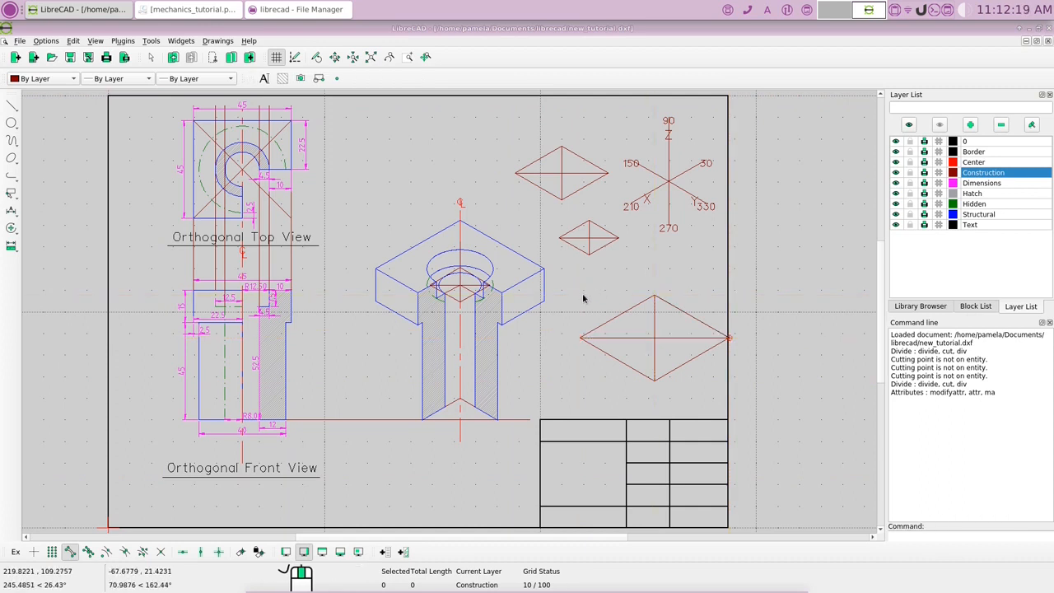
- Move the rhombus with its diagonals so its centre lies on the base construction intersection of the isometric centerline, deleting the original
left_click(701, 281)
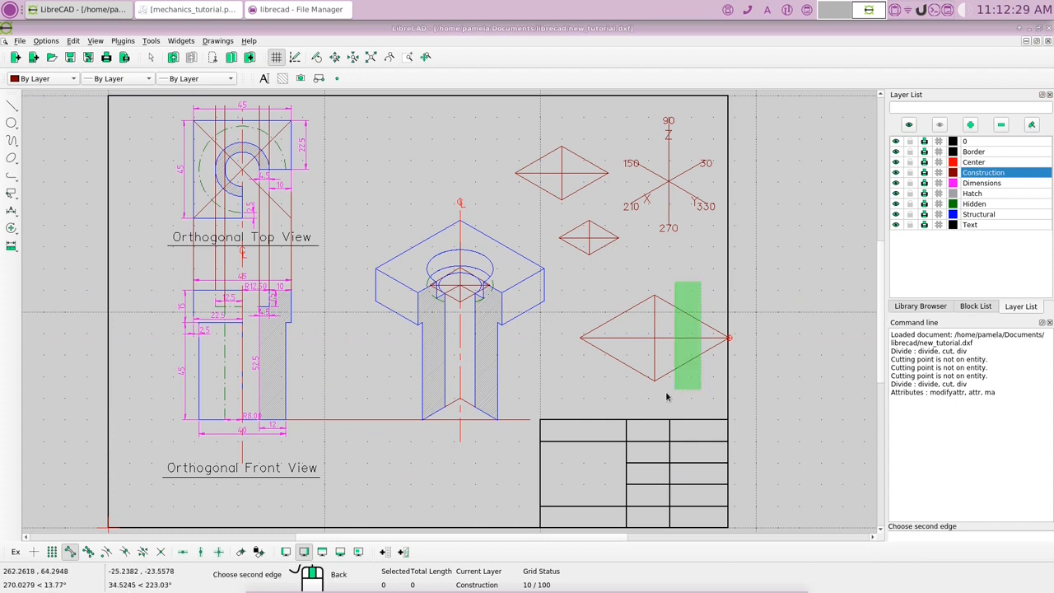
left_click(608, 402)
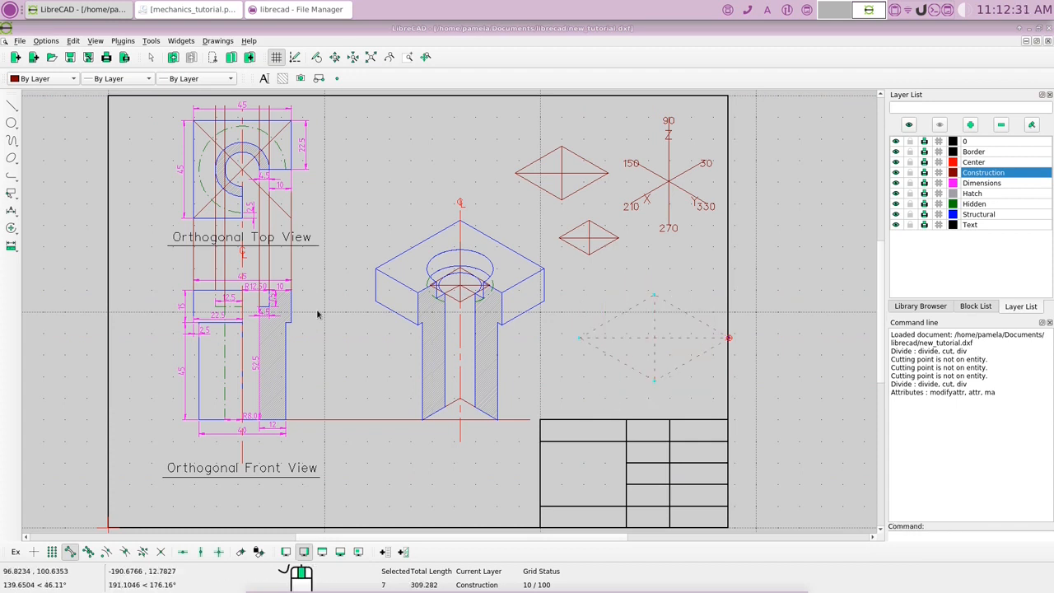
left_click(11, 228)
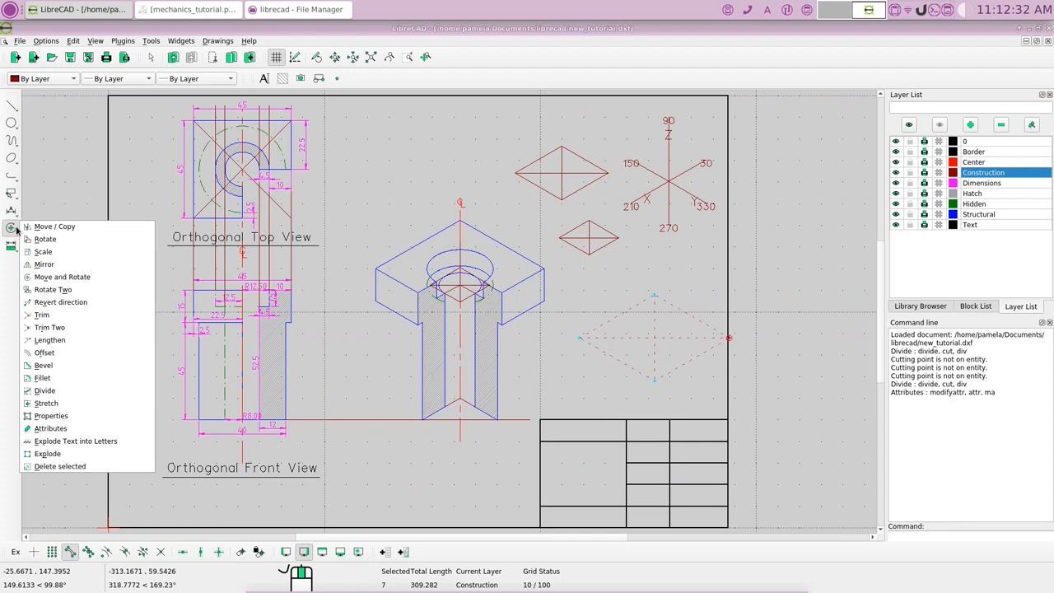
left_click(52, 226)
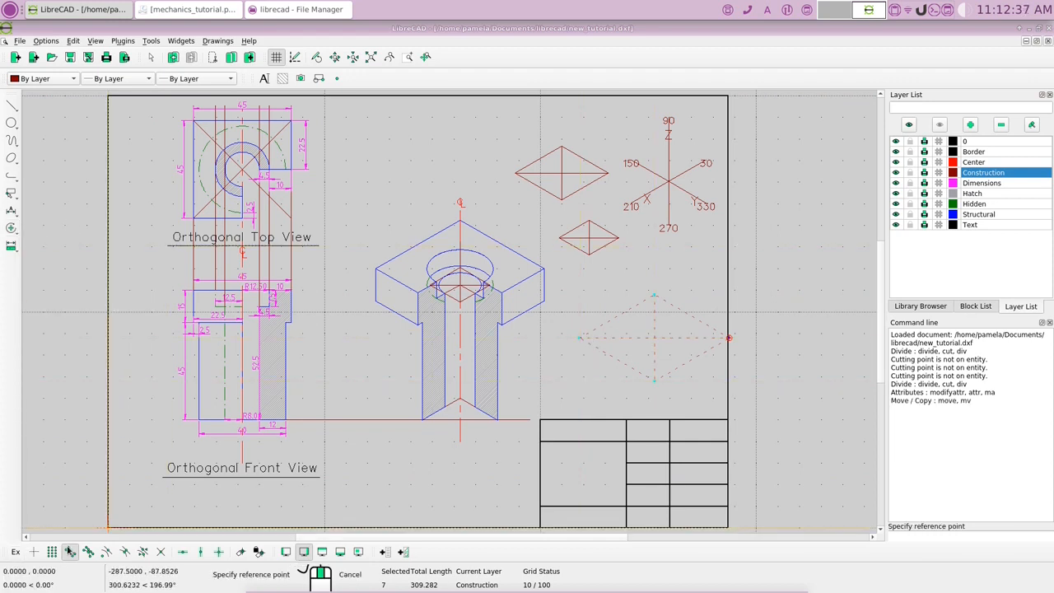
left_click(160, 551)
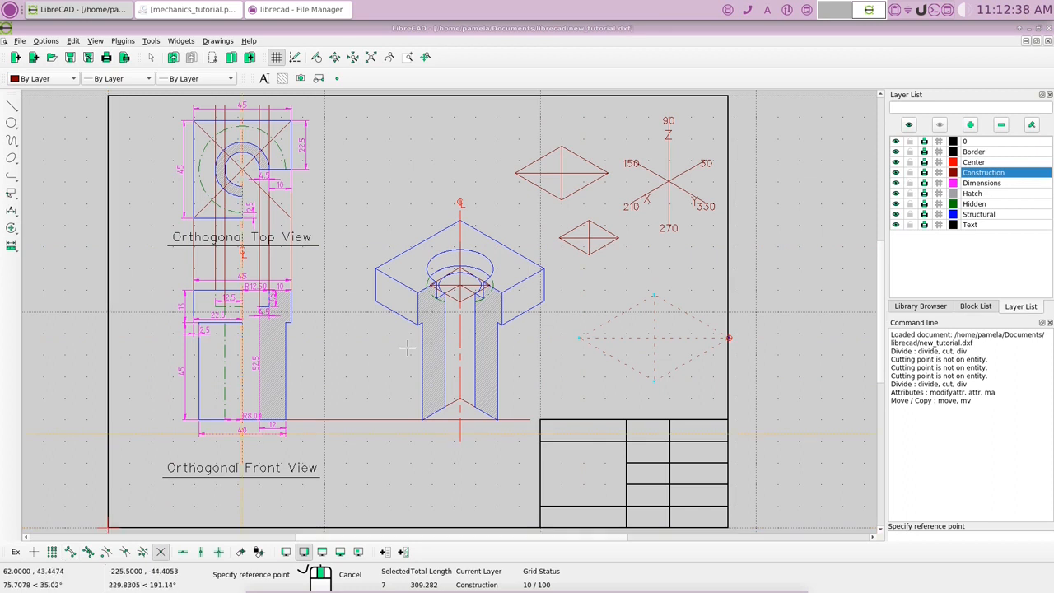
left_click(574, 301)
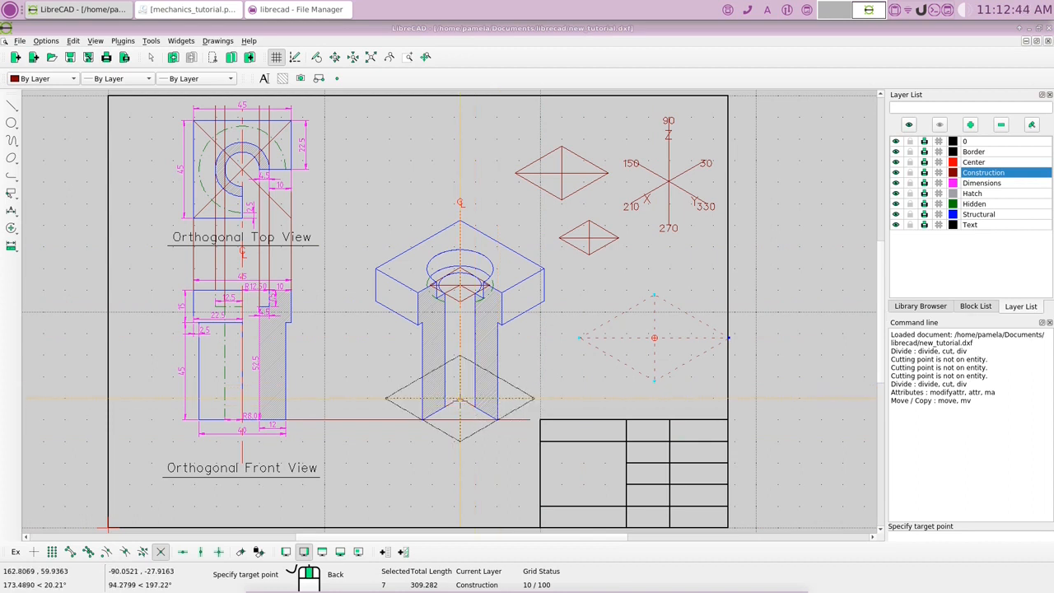
left_click(461, 400)
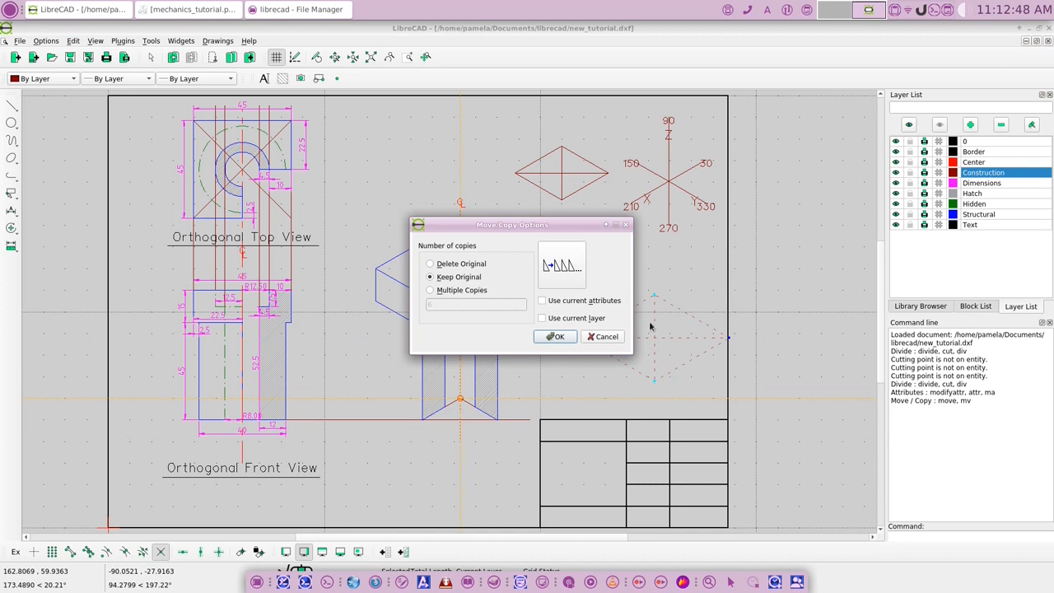
left_click(433, 263)
left_click(556, 337)
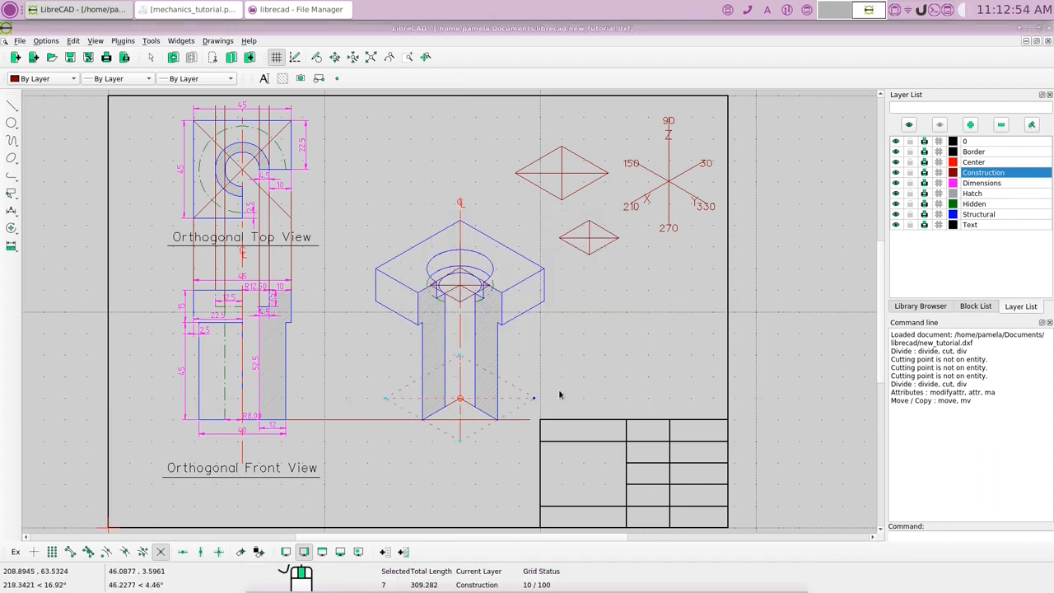
left_click(151, 57)
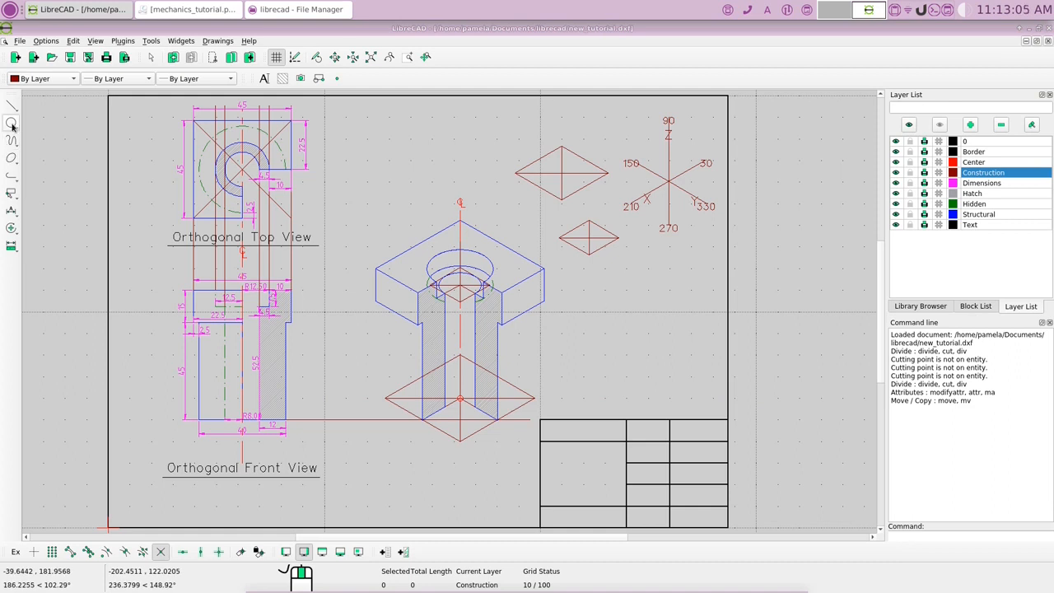
- Draw an ellipse inscribed in the four sides of the base rhombus of the isometric view
left_click(11, 157)
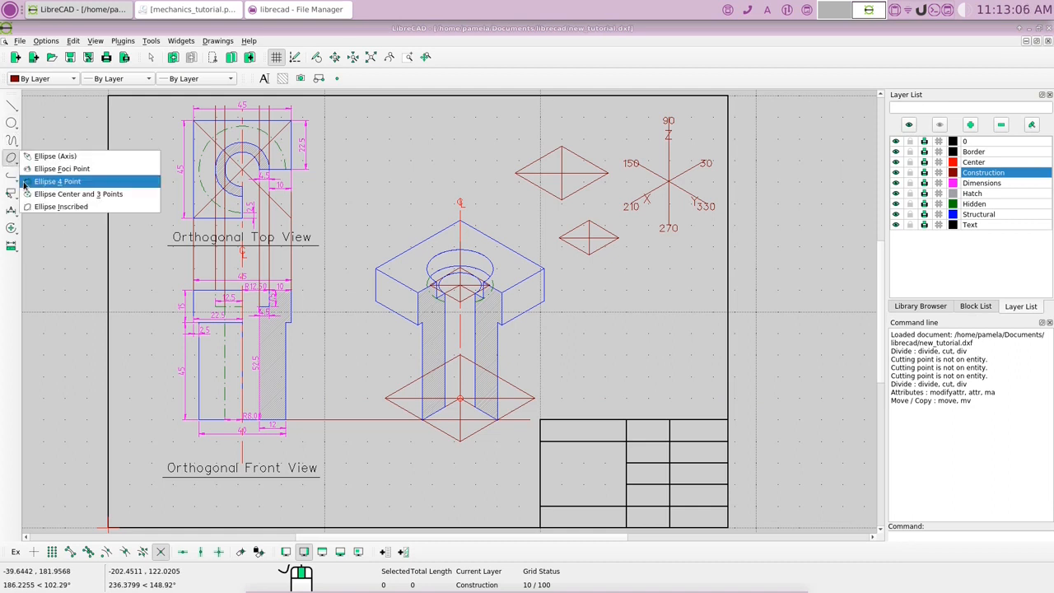
left_click(52, 206)
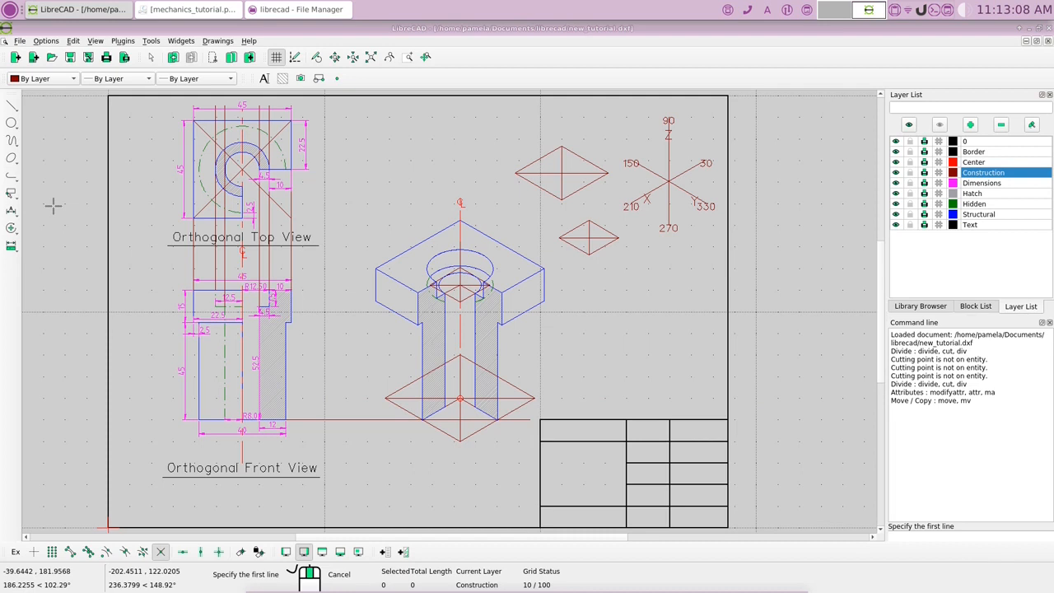
left_click(443, 433)
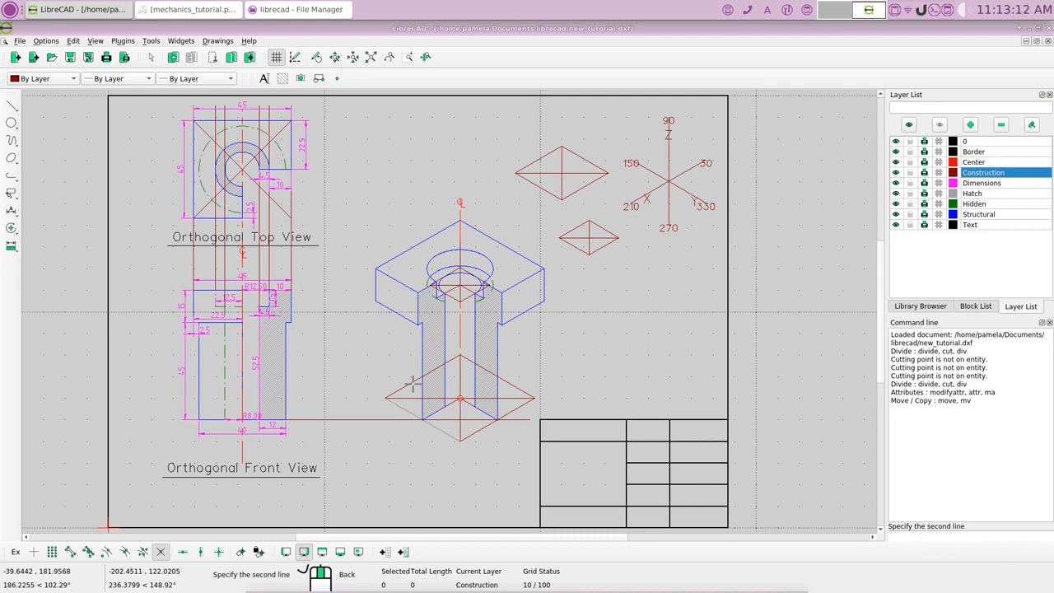
left_click(413, 383)
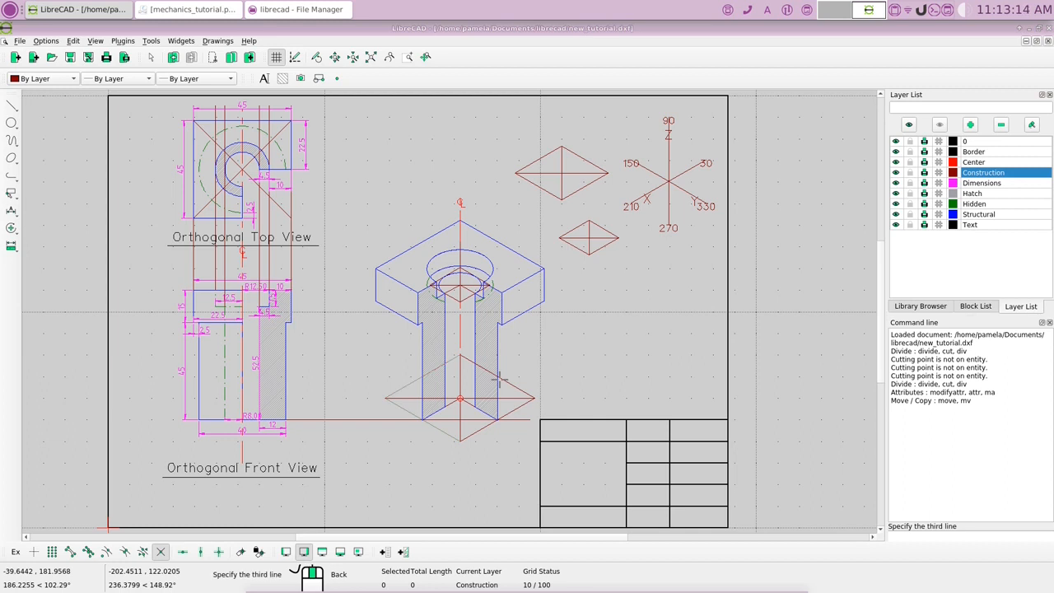
left_click(500, 380)
left_click(490, 426)
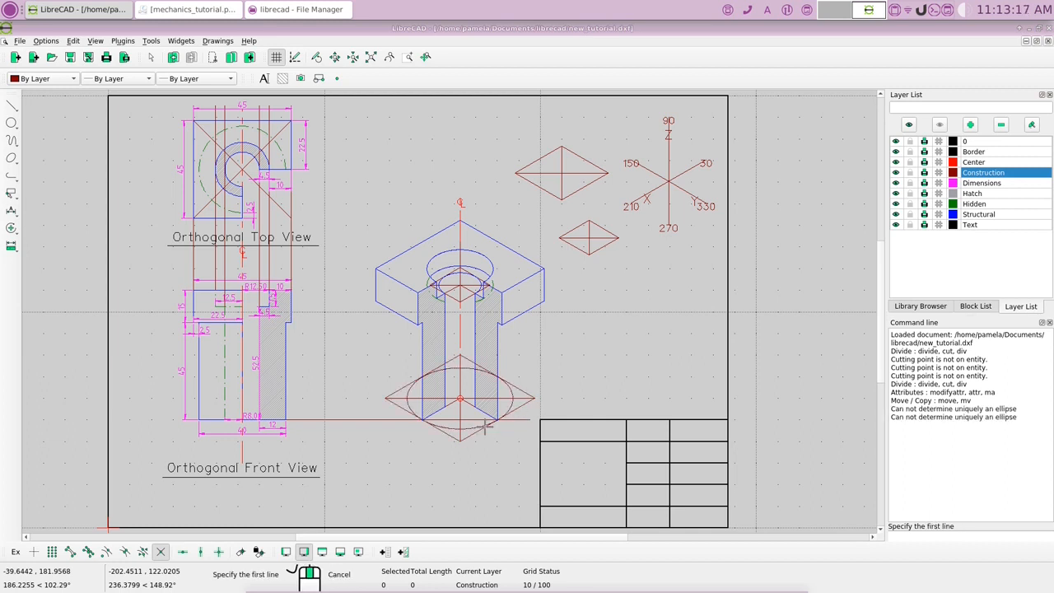
right_click(486, 426)
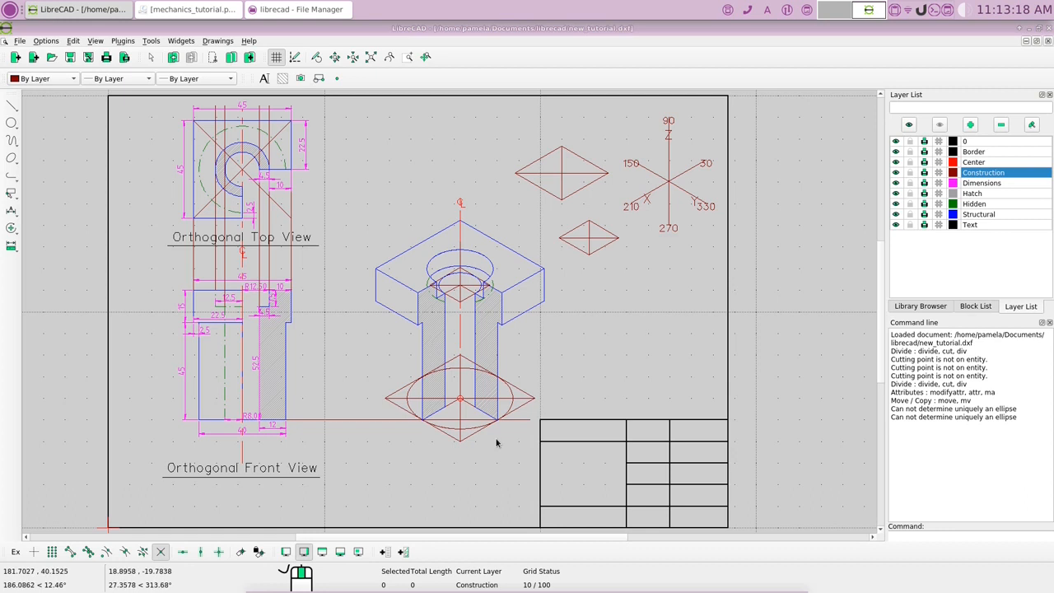
- Assign the inscribed base ellipse to the Structural layer
left_click(527, 397)
right_click(594, 324)
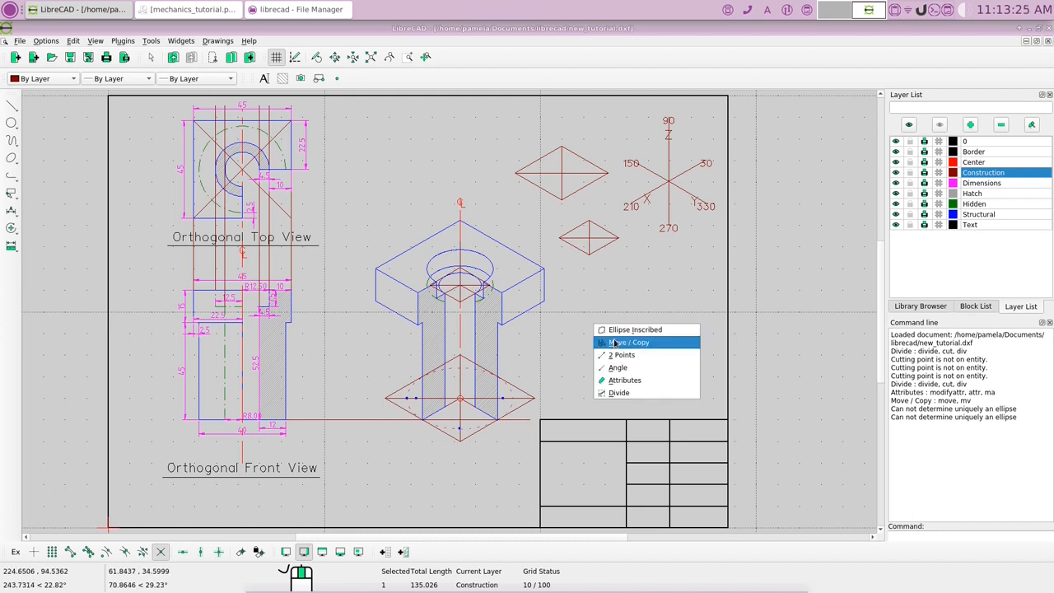
left_click(624, 381)
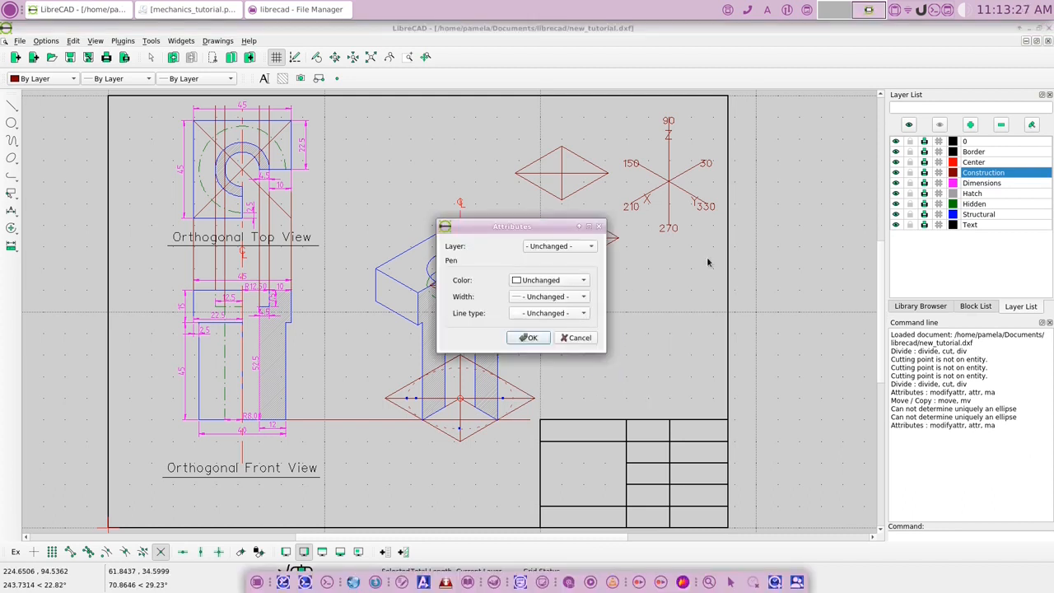
left_click(588, 252)
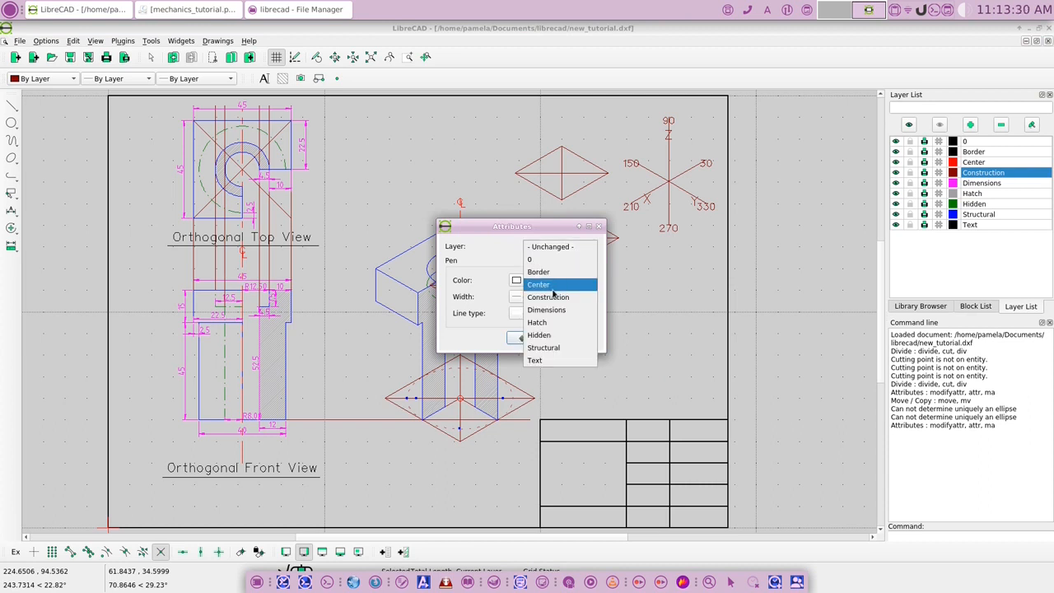
left_click(543, 347)
key("Return")
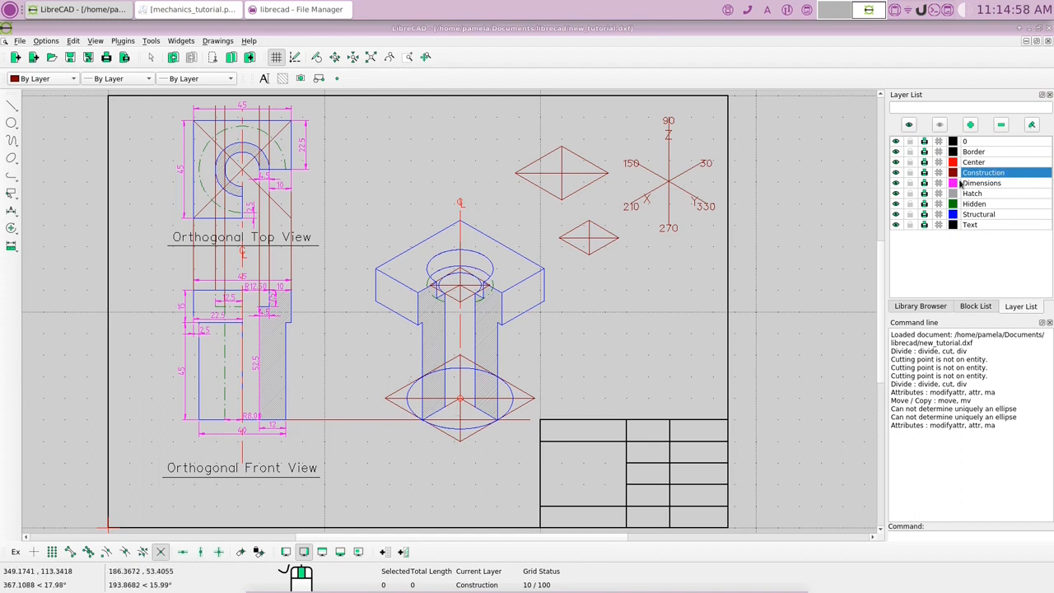
- On the Structural layer, draw 40-long vertical lines upward from the base ellipse's two intersections with the rhombus's horizontal diagonal
left_click(978, 215)
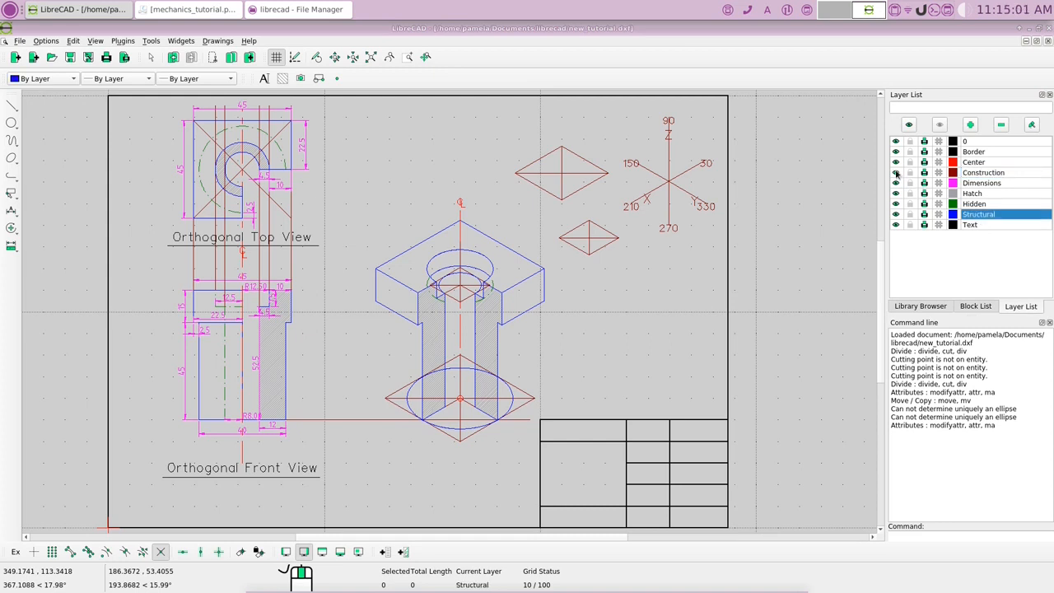
left_click(896, 172)
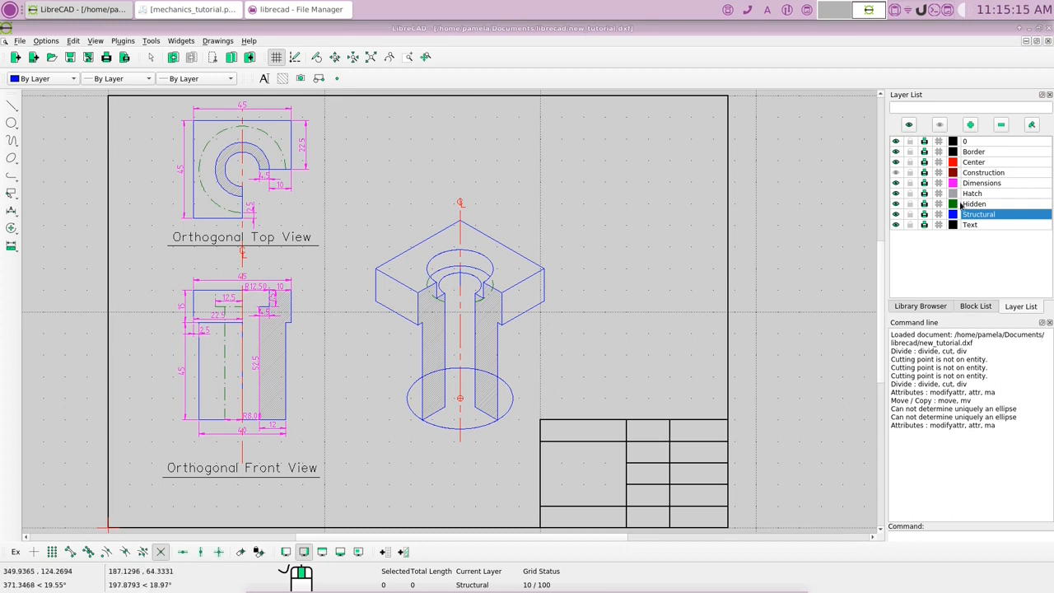
left_click(896, 173)
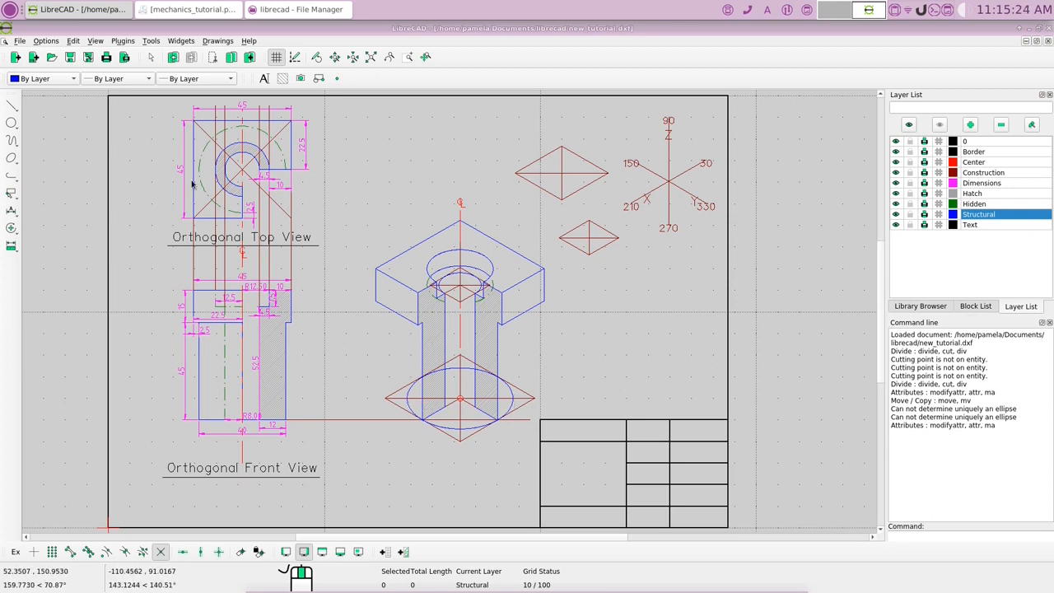
left_click(10, 106)
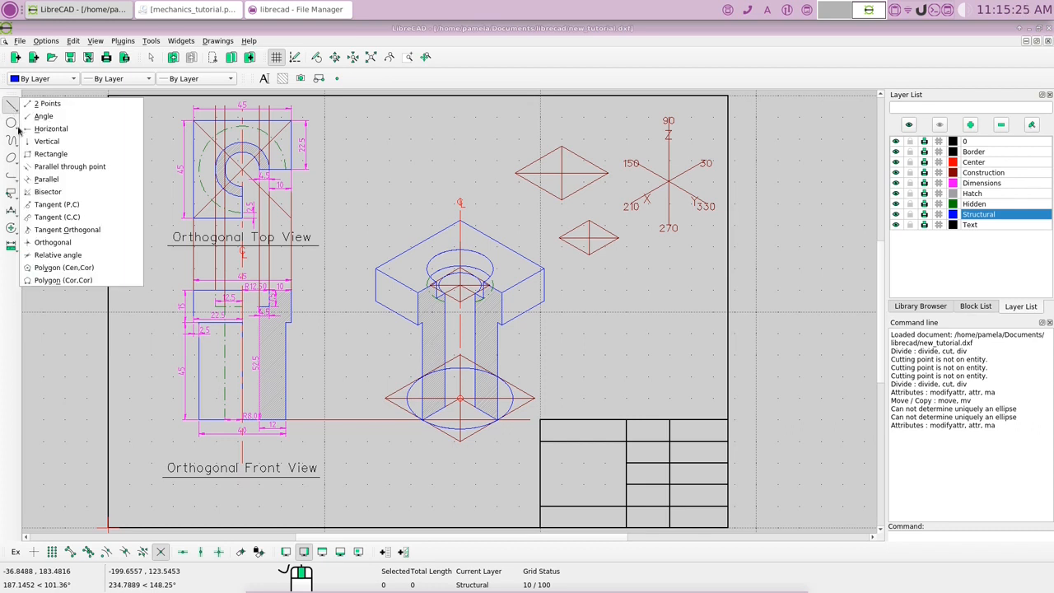
left_click(37, 128)
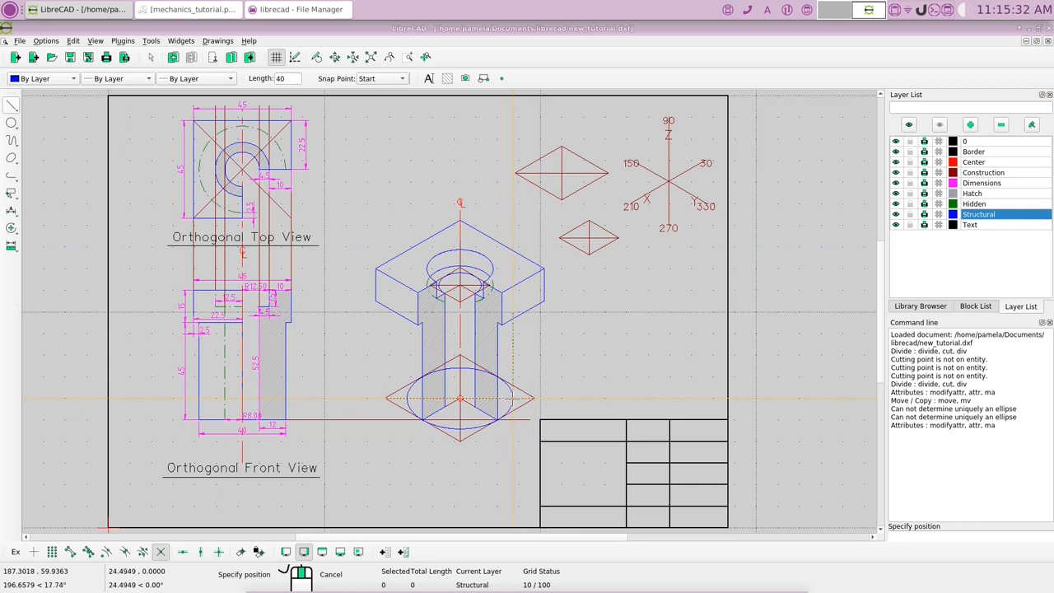
left_click(162, 552)
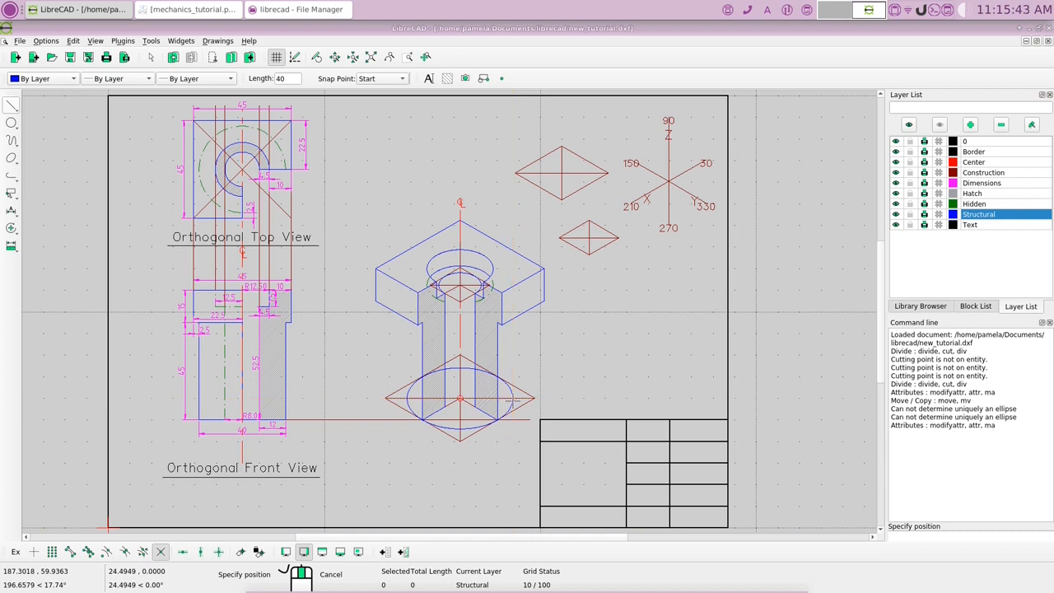
left_click(407, 398)
right_click(388, 394)
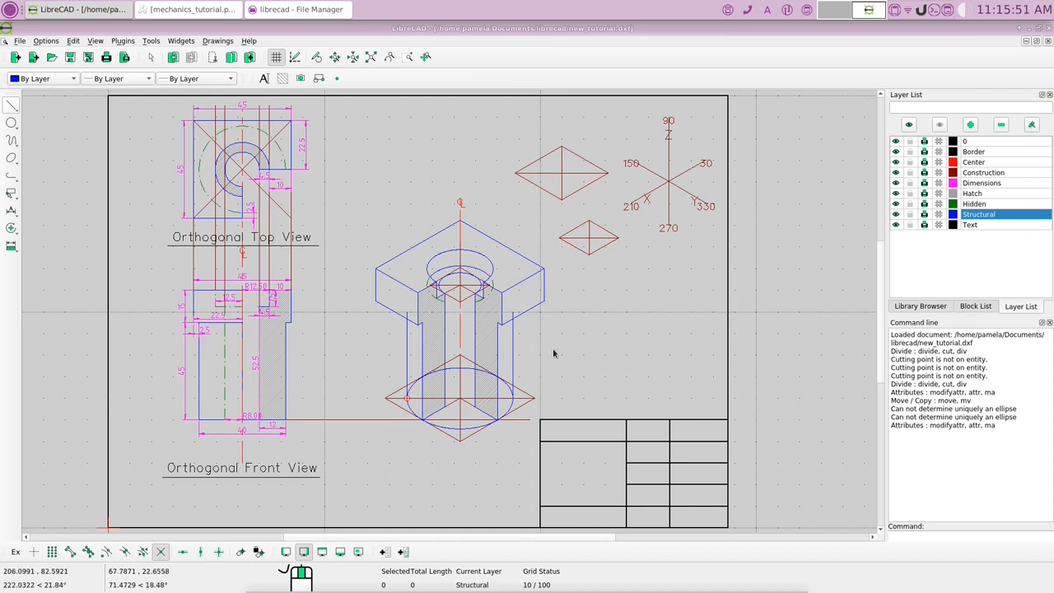
- Hide the Construction layer and trim the right outer shaft line to the flange's lower right edge
left_click(897, 173)
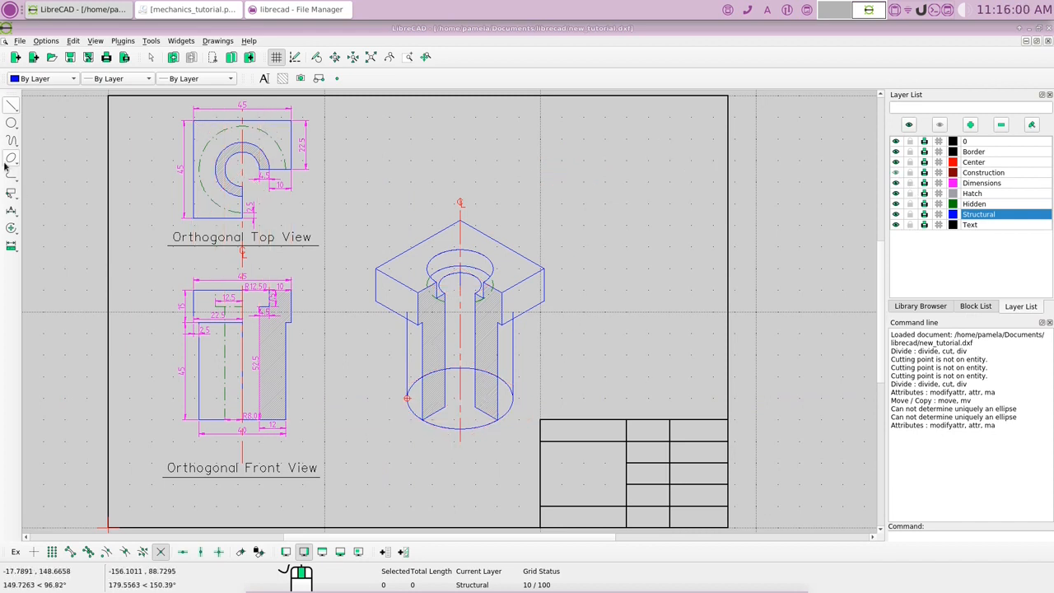
left_click(11, 228)
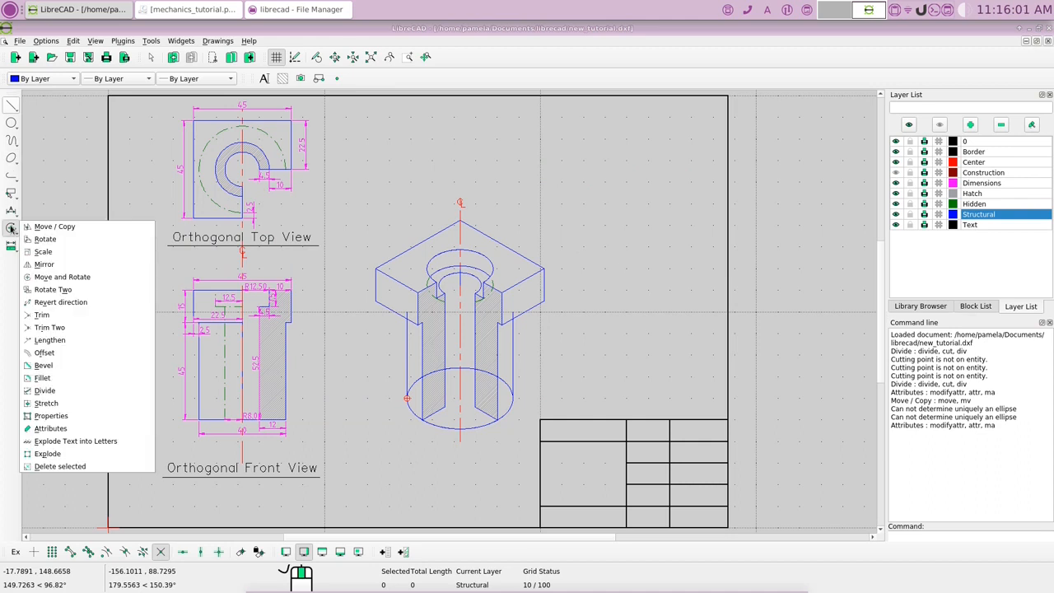
left_click(41, 315)
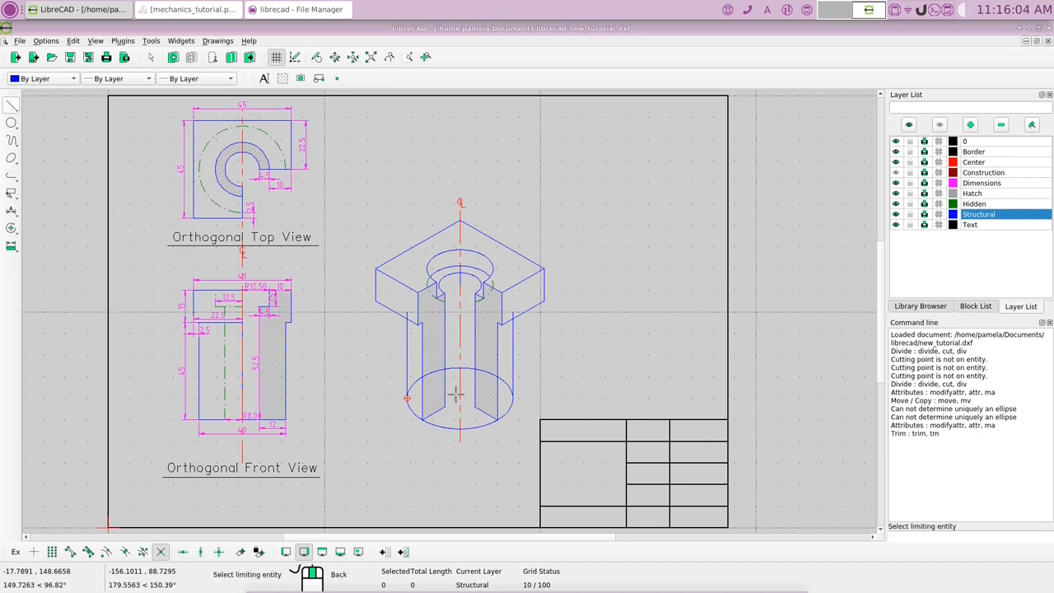
left_click(523, 311)
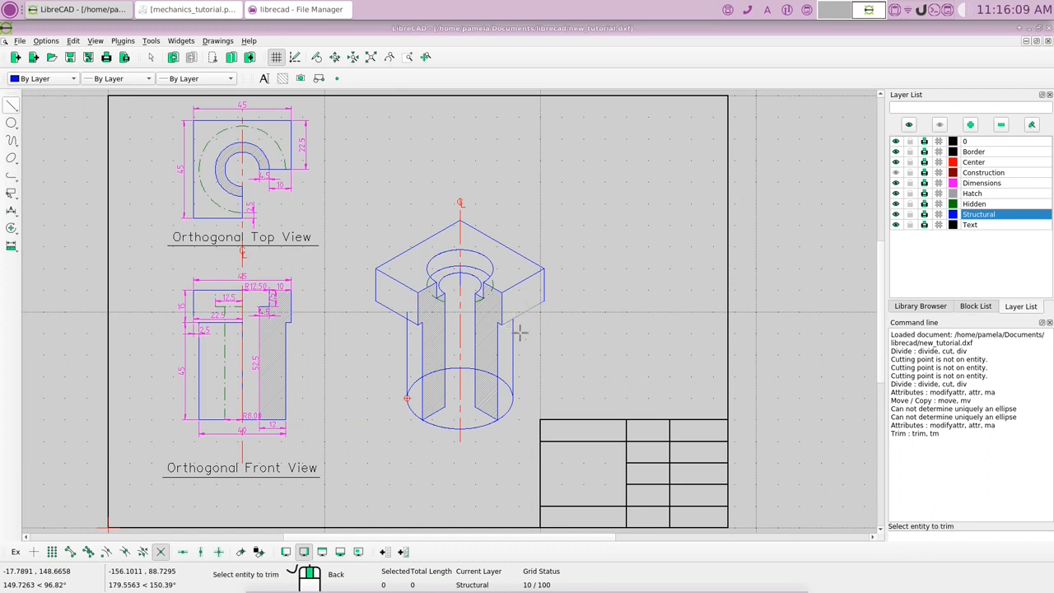
right_click(616, 327)
right_click(653, 311)
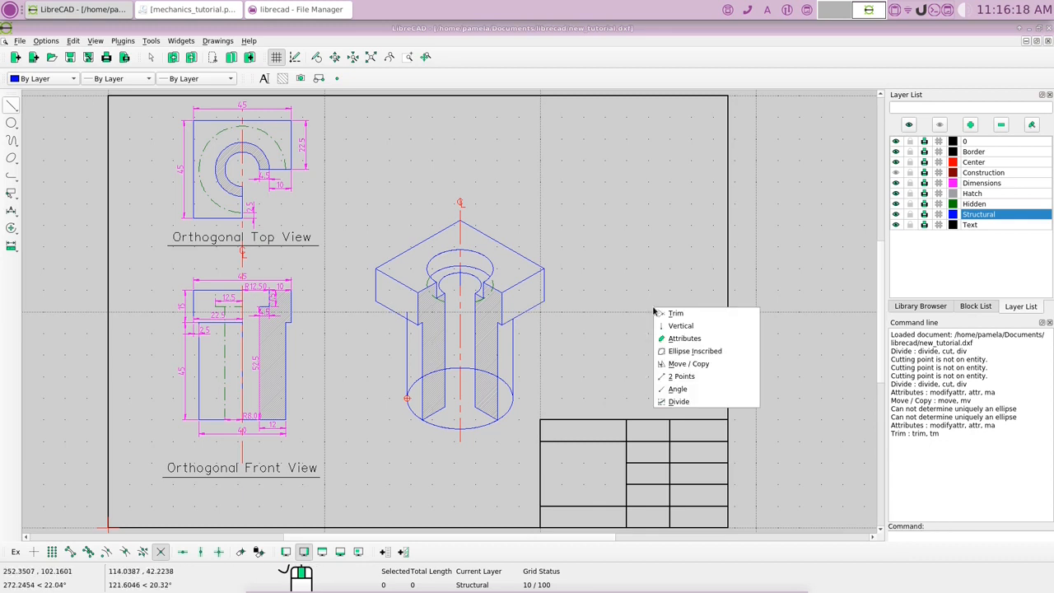
- Trim the left outer shaft line to the flange's lower left edge
left_click(657, 313)
left_click(391, 307)
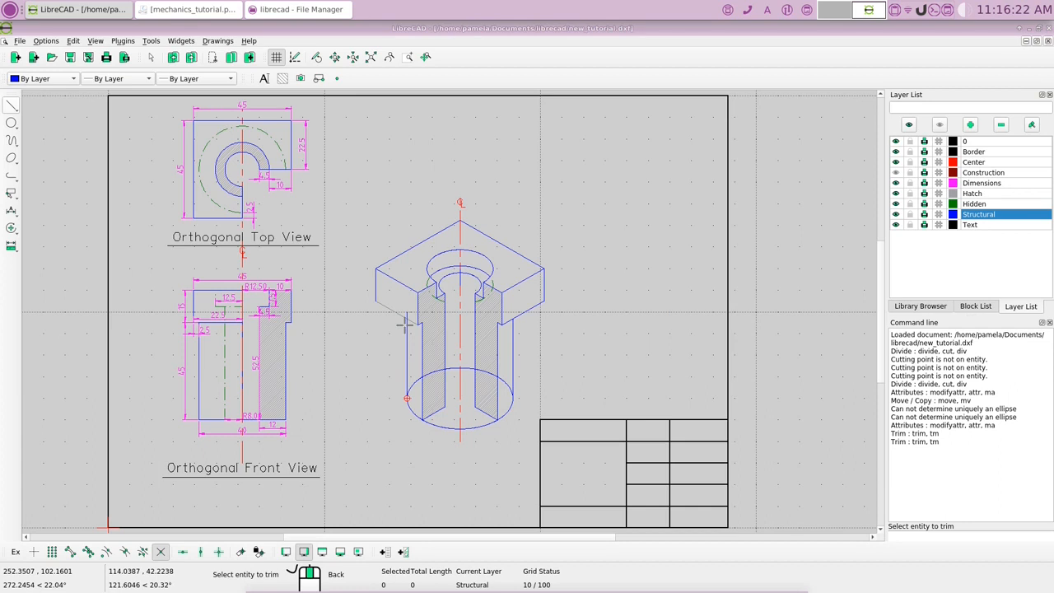
left_click(404, 325)
right_click(588, 308)
right_click(589, 308)
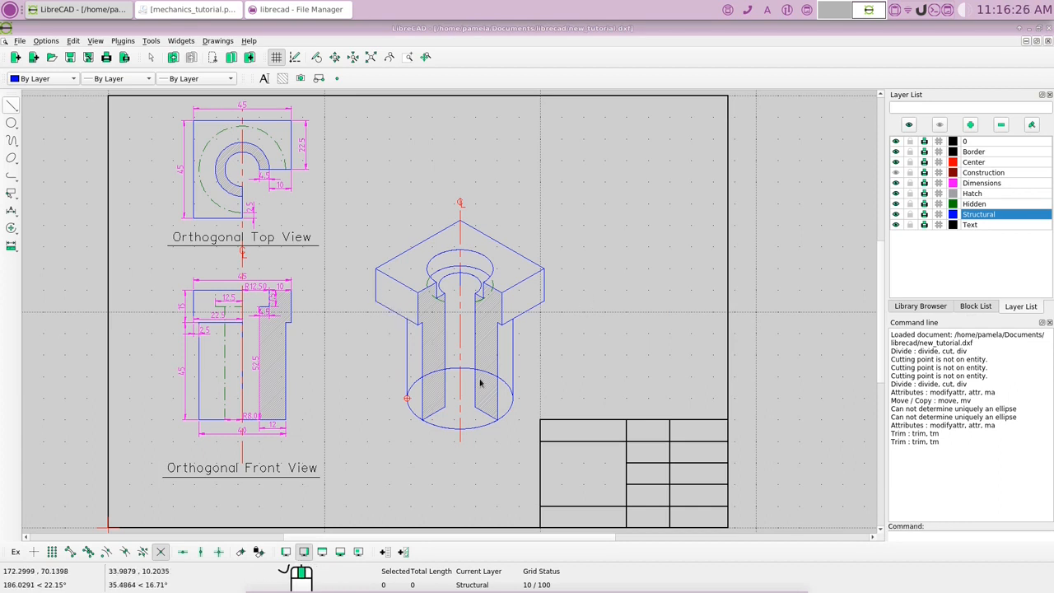
- Divide the base ellipse at the bottom outer corners of the right and left hatched section faces
right_click(647, 263)
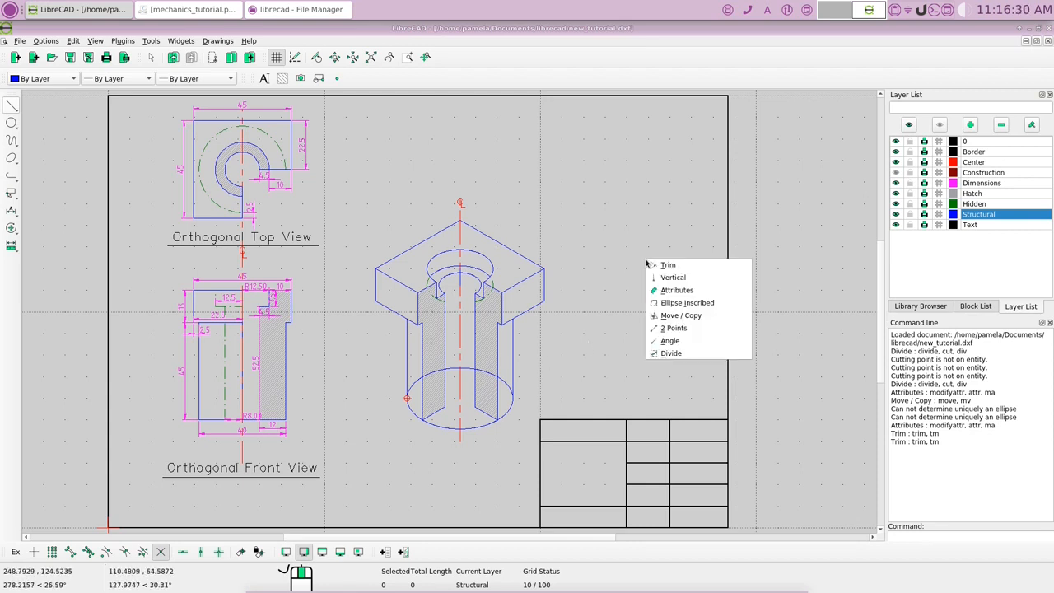
left_click(674, 353)
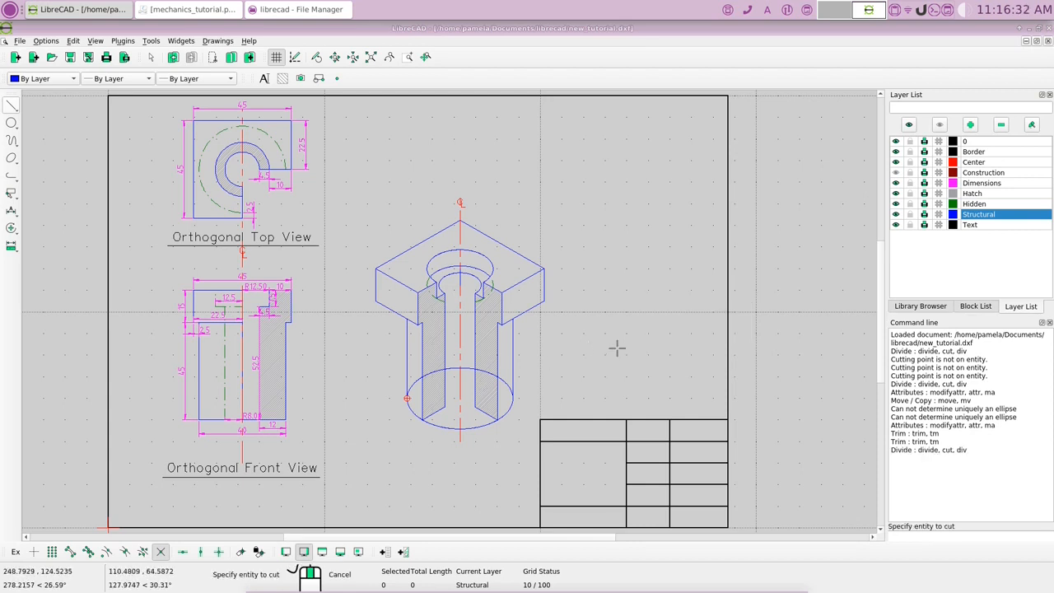
left_click(482, 425)
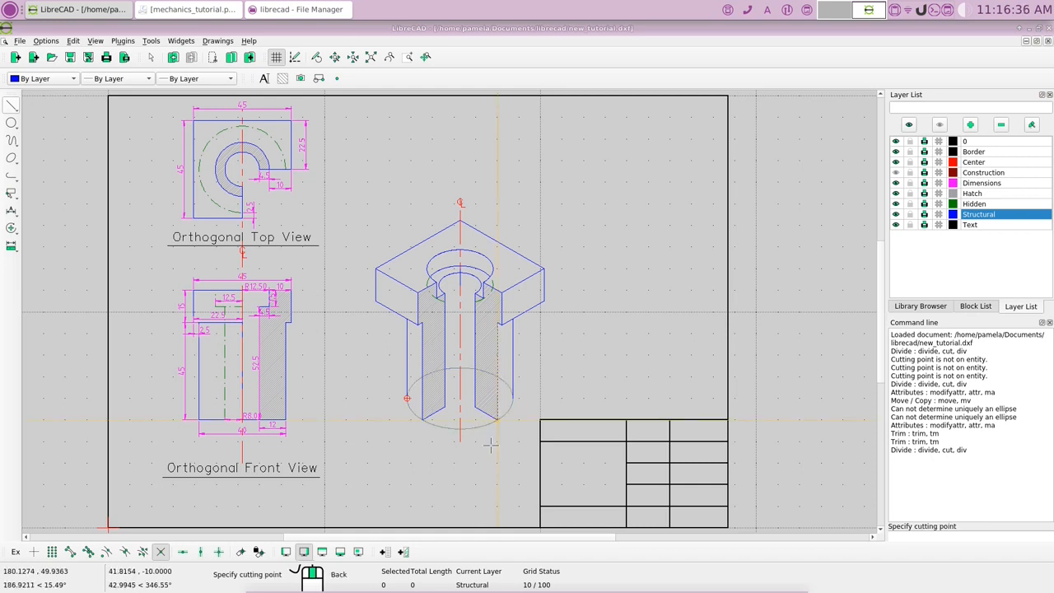
left_click(497, 420)
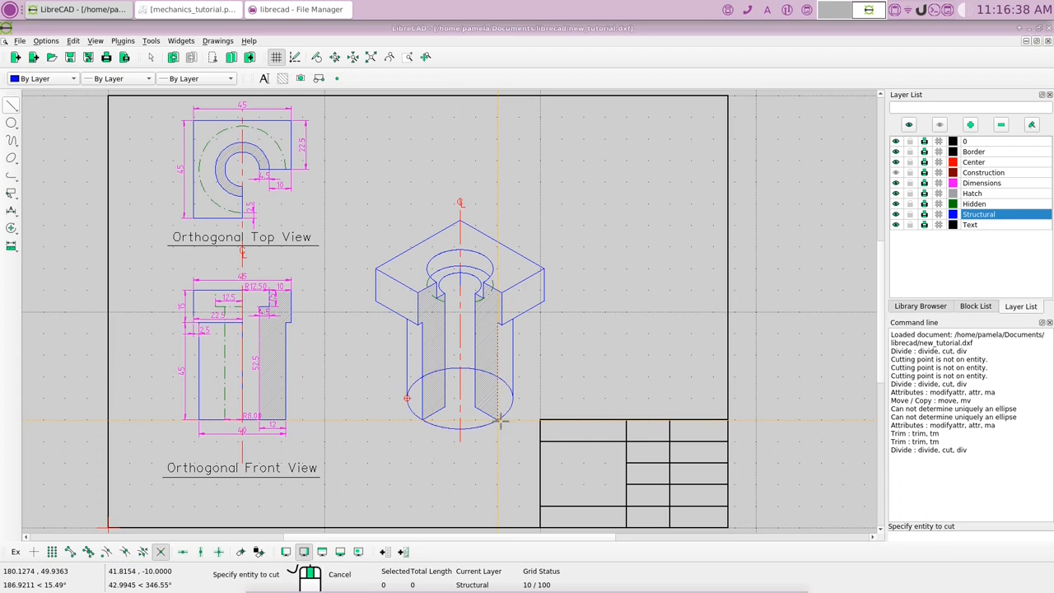
left_click(448, 428)
left_click(422, 420)
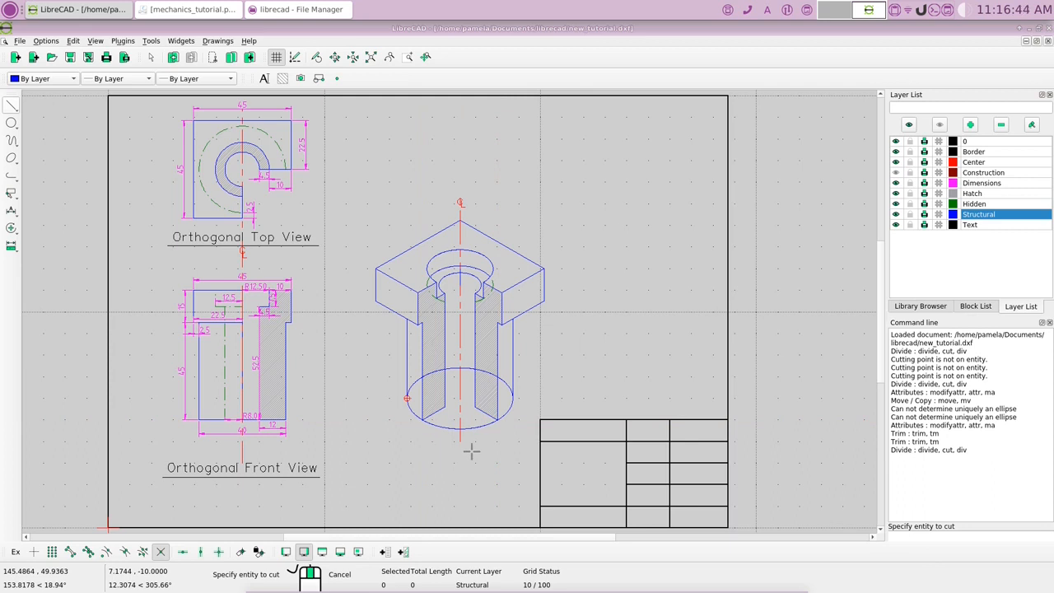
- Divide the remaining ellipse arc at the lower endpoints of the right and left outer shaft lines
left_click(506, 414)
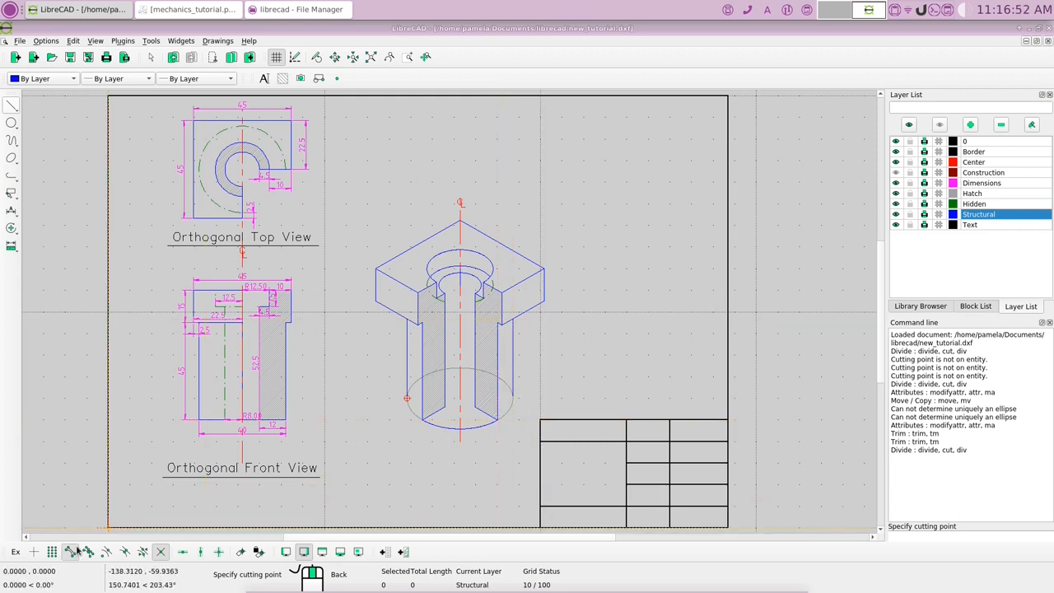
left_click(514, 401)
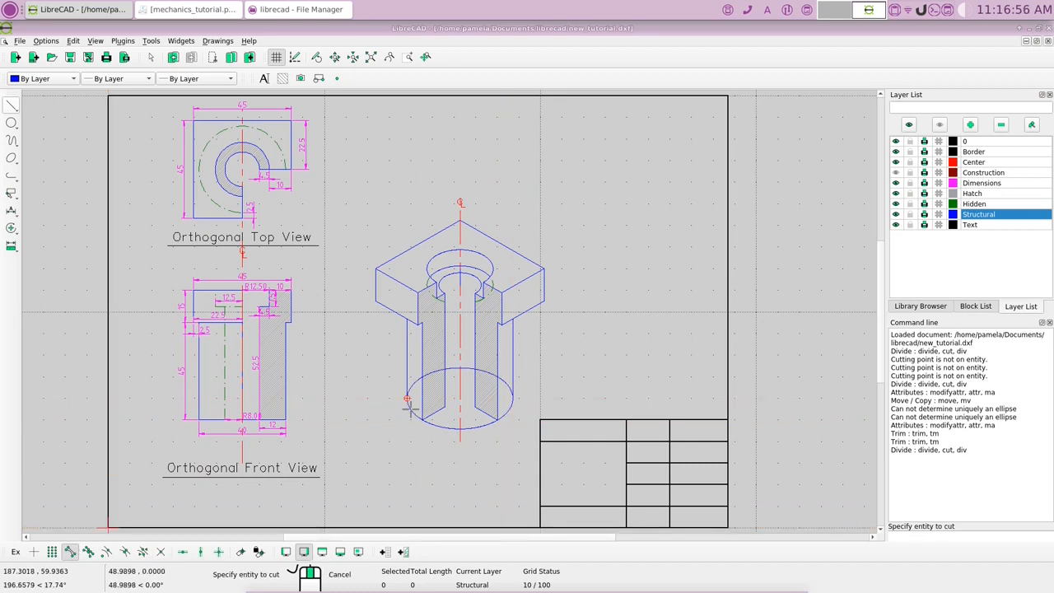
left_click(406, 401)
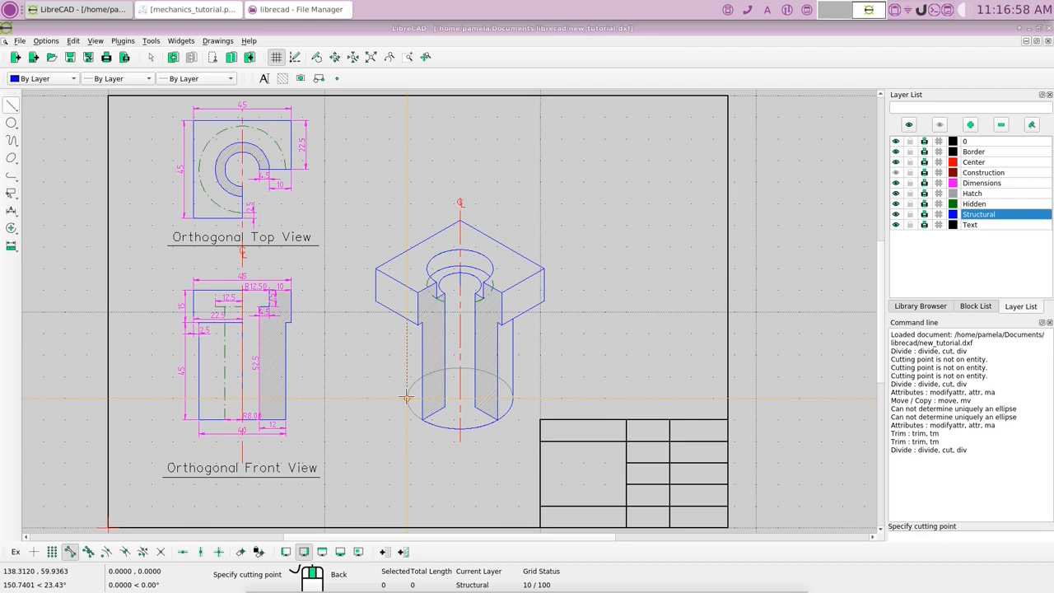
left_click(406, 399)
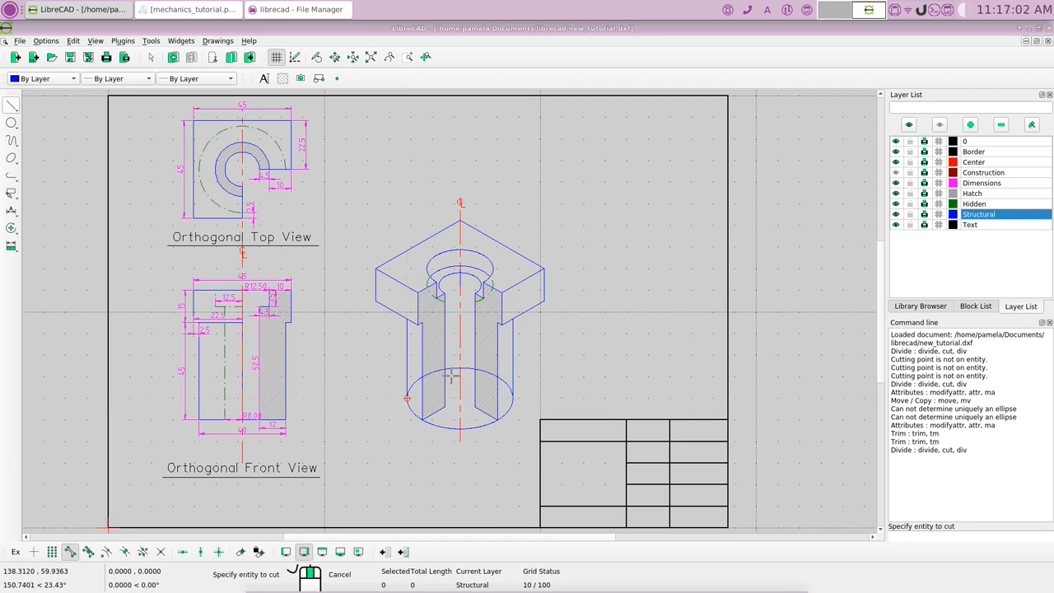
- Try to divide the base ellipse where the inner vertical edges of the two section faces cross it, snapping to intersections
left_click(125, 553)
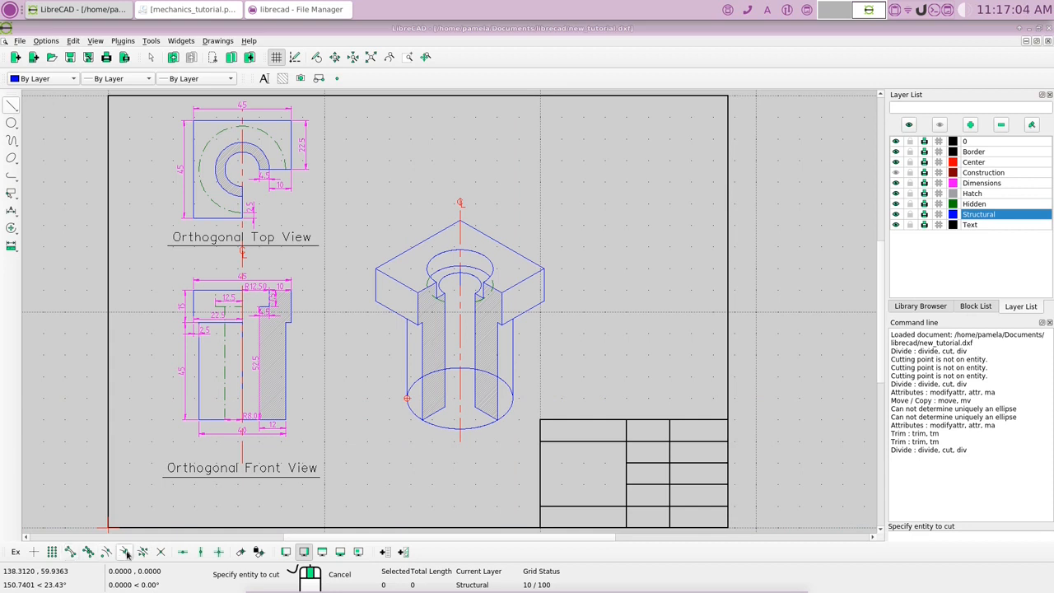
left_click(160, 552)
left_click(445, 369)
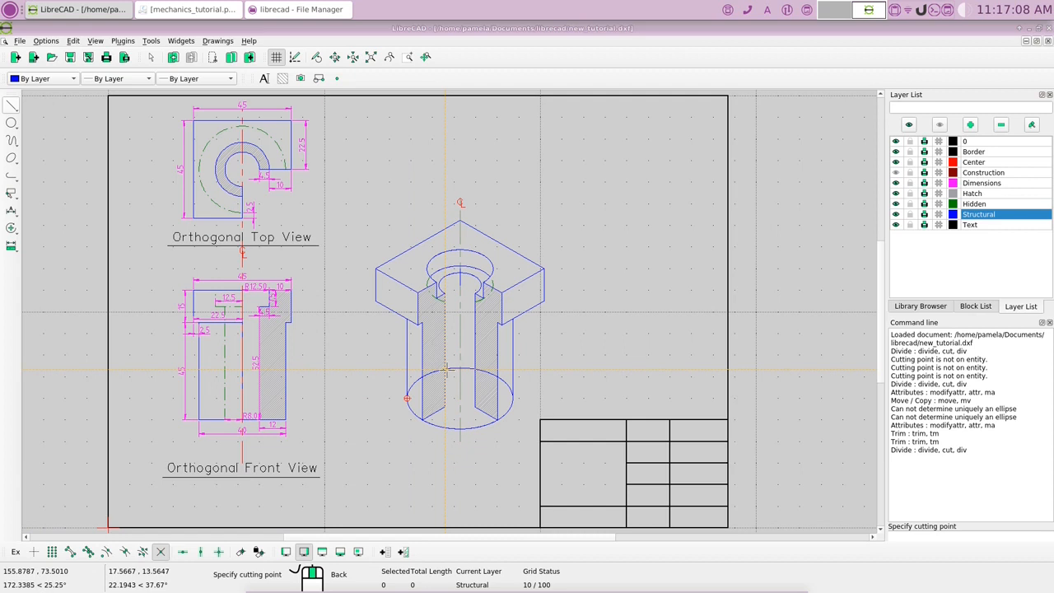
left_click(445, 370)
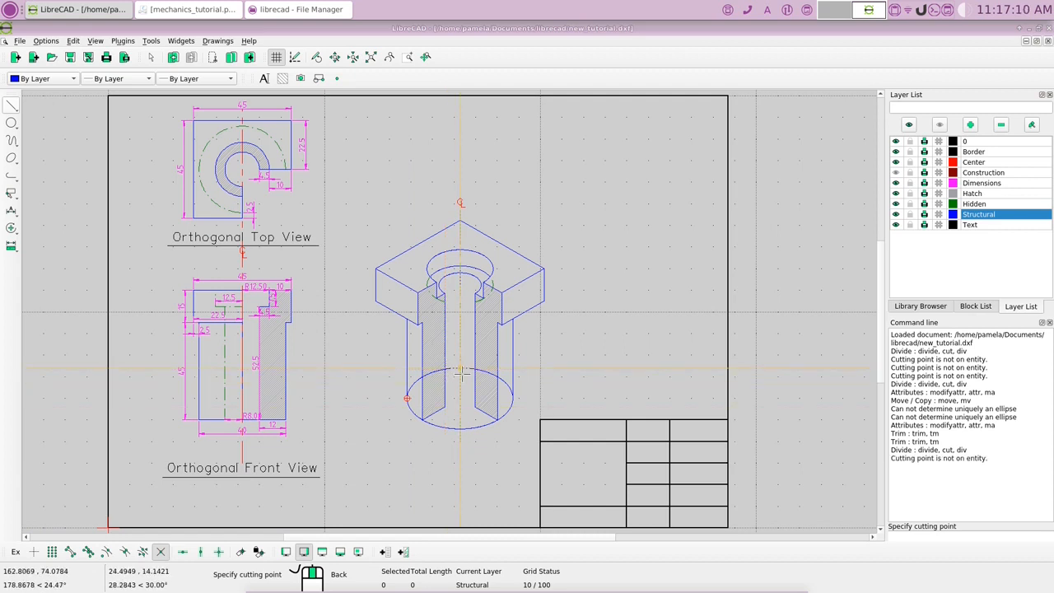
left_click(474, 369)
left_click(475, 369)
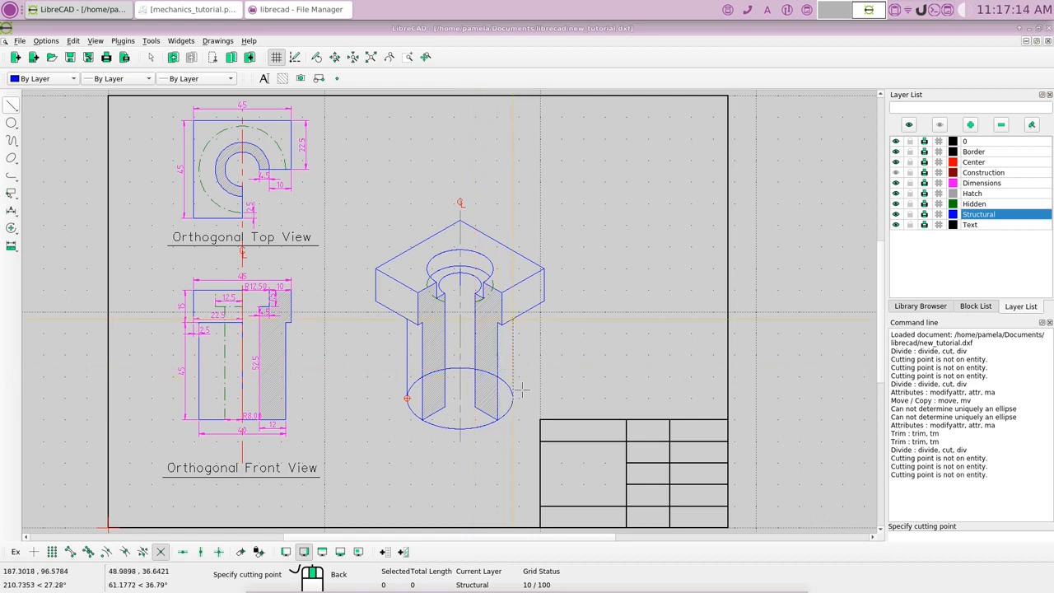
right_click(609, 370)
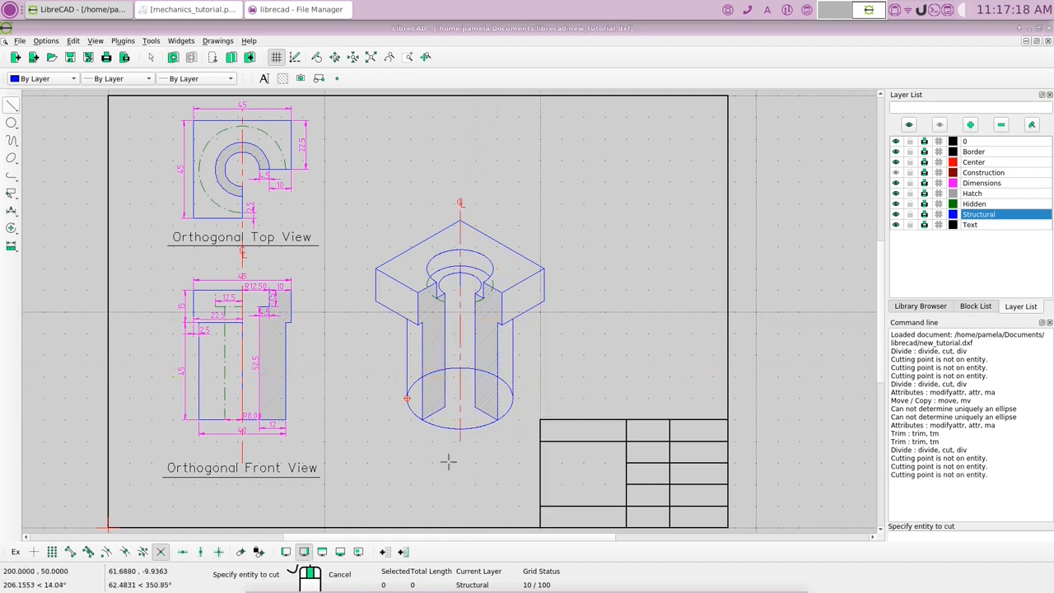
right_click(434, 433)
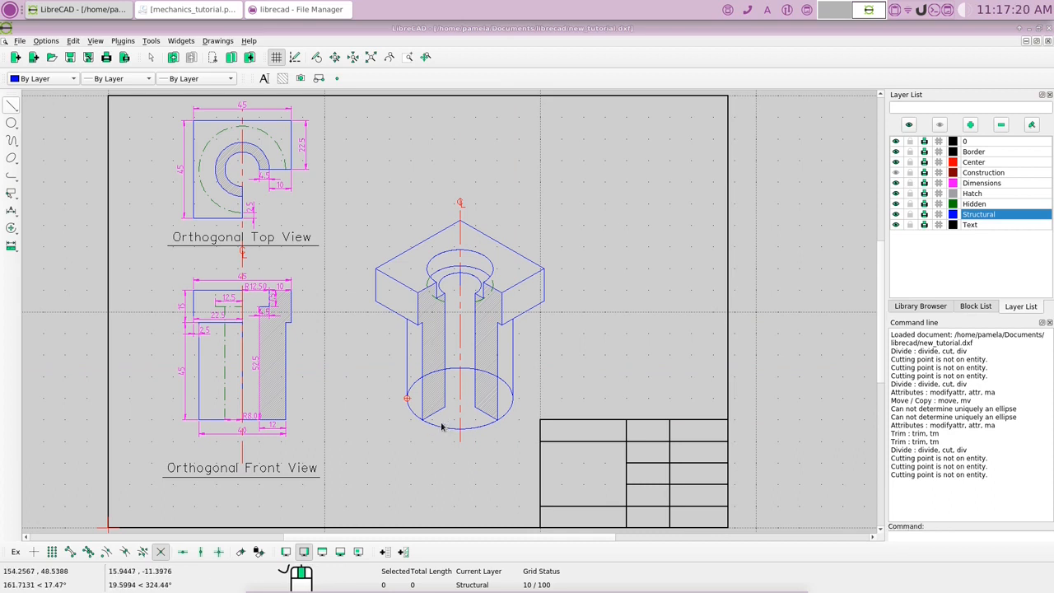
- Delete the front arc of the base ellipse between the two hatched section faces
left_click(445, 429)
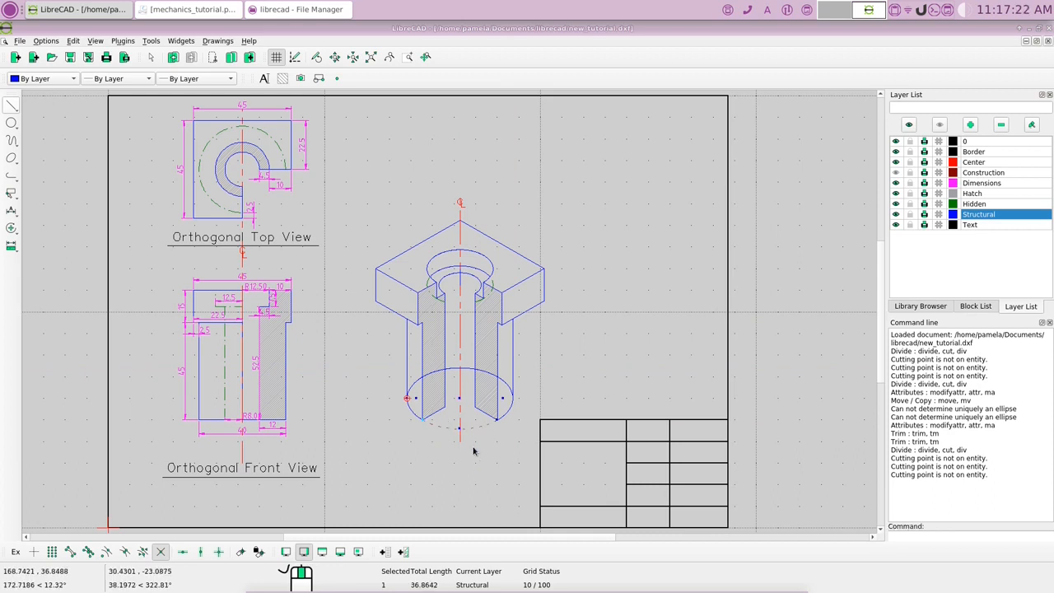
key("Delete")
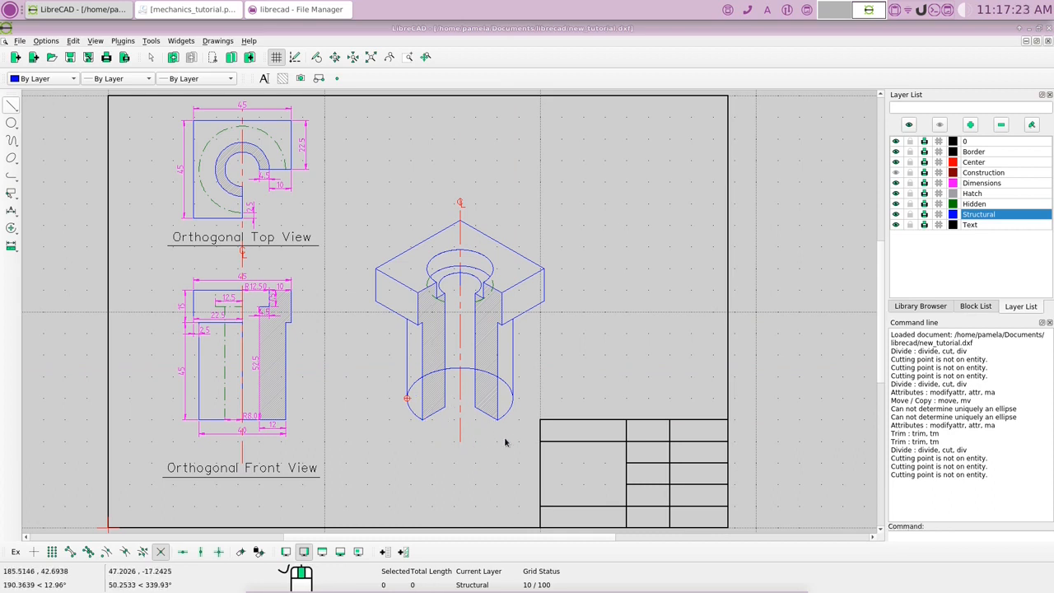
left_click(507, 388)
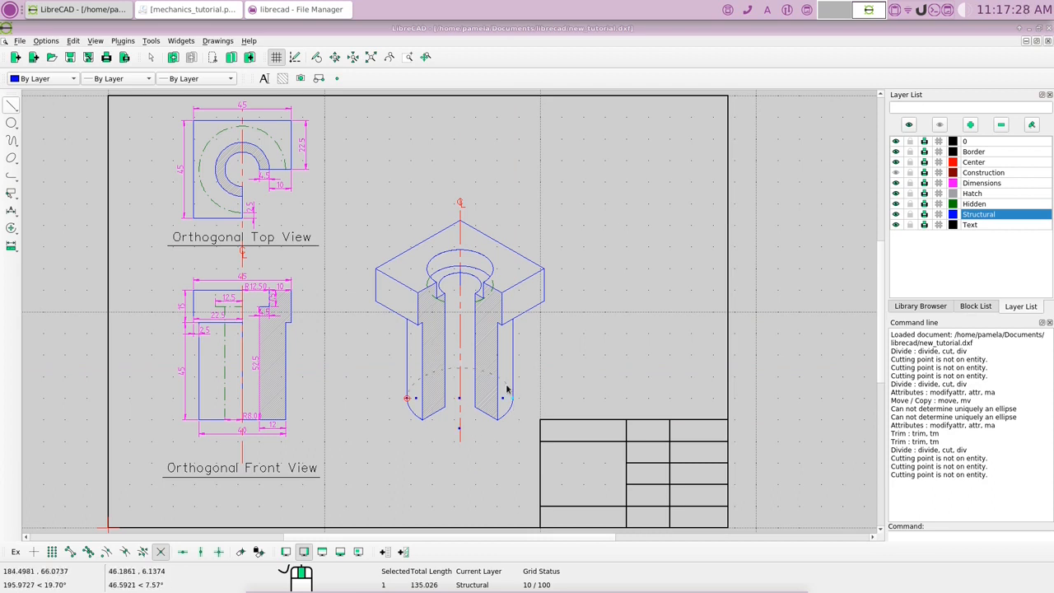
left_click(507, 385)
- Divide the rear arc of the base ellipse where the right section face's inner edge crosses it
right_click(588, 366)
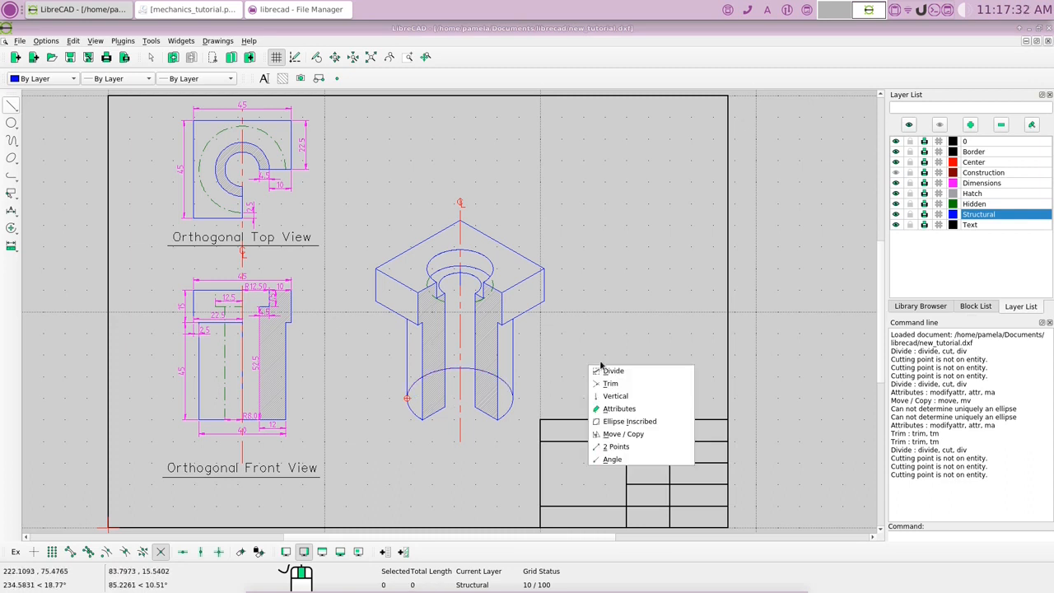
left_click(609, 371)
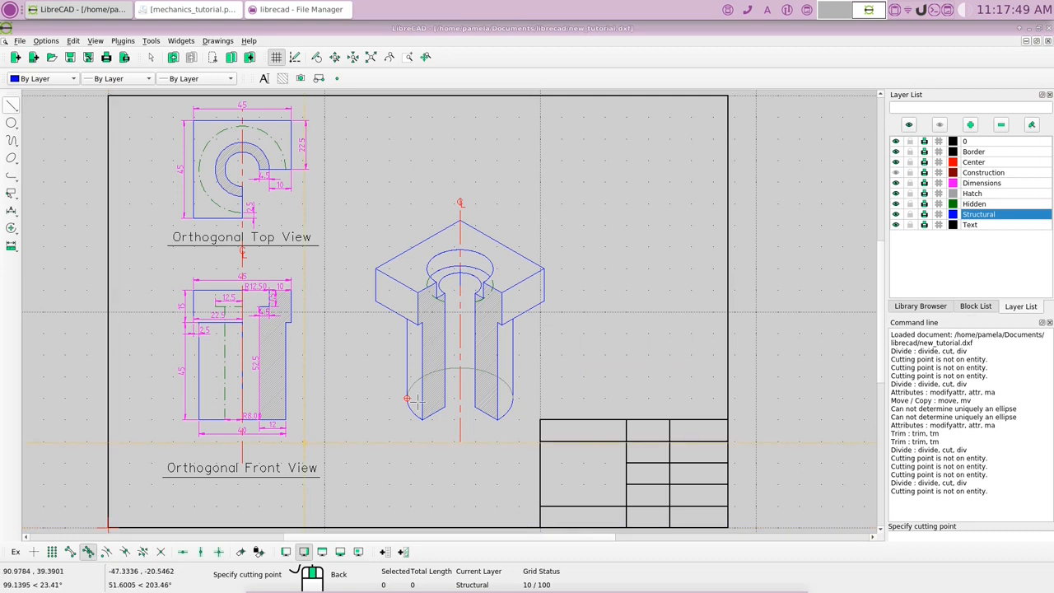
left_click(474, 368)
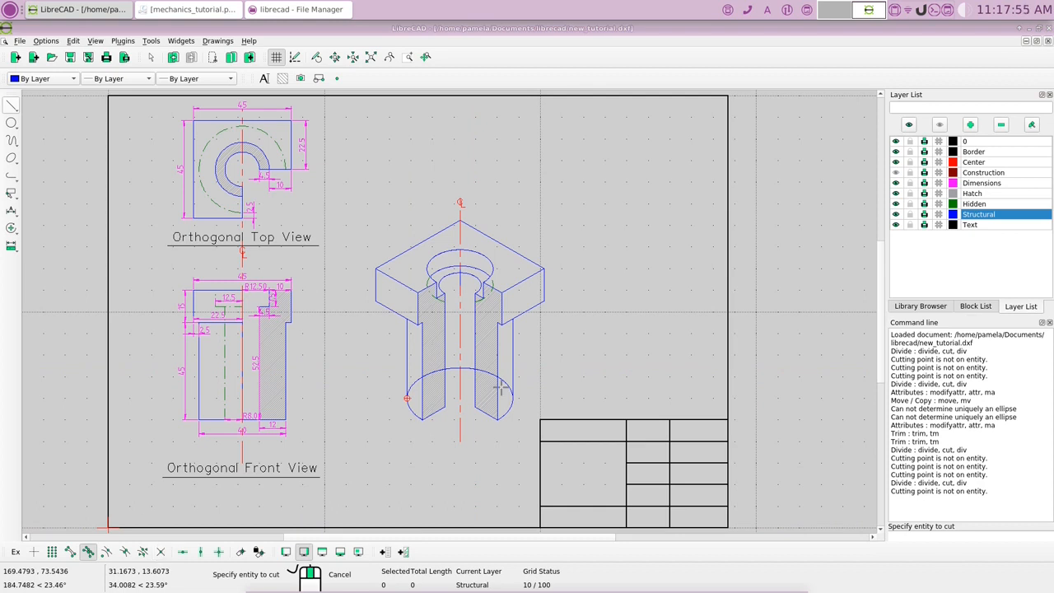
- Try to divide the rear base arc at the left section face's inner edge, with the centre line still shown
left_click(455, 366)
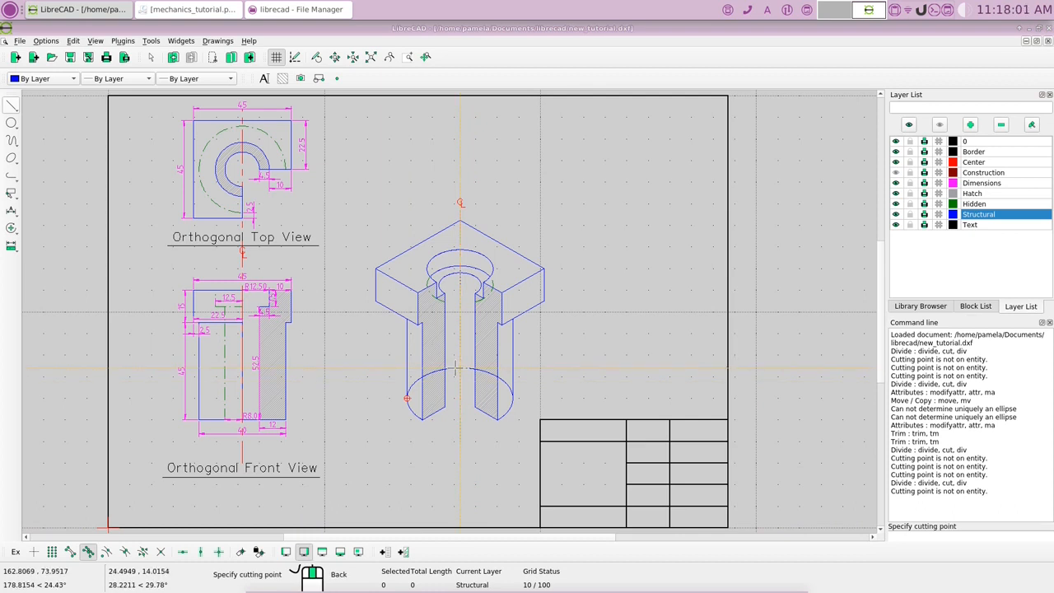
left_click(457, 368)
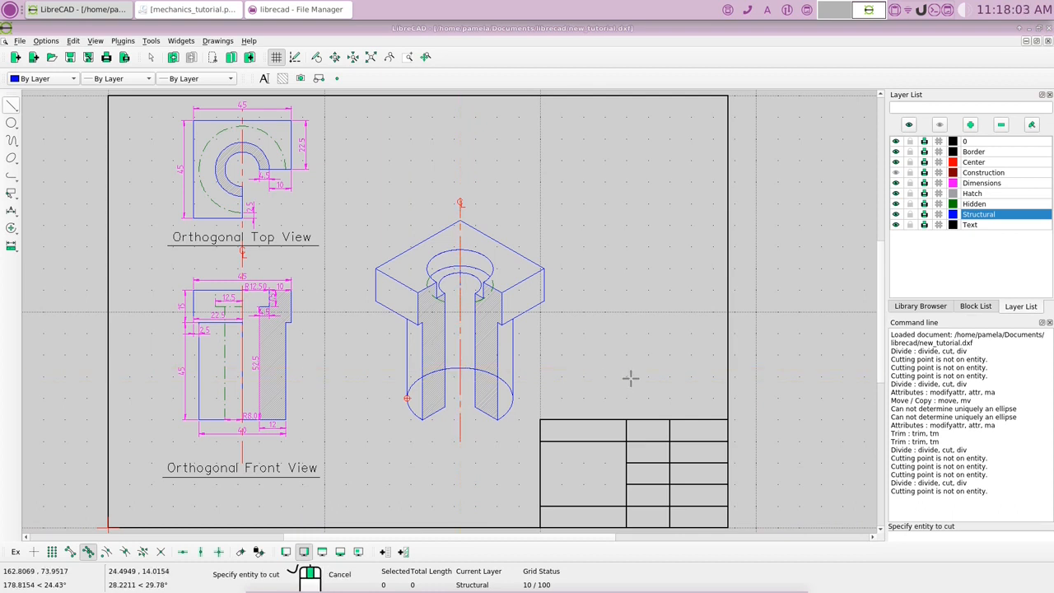
right_click(631, 376)
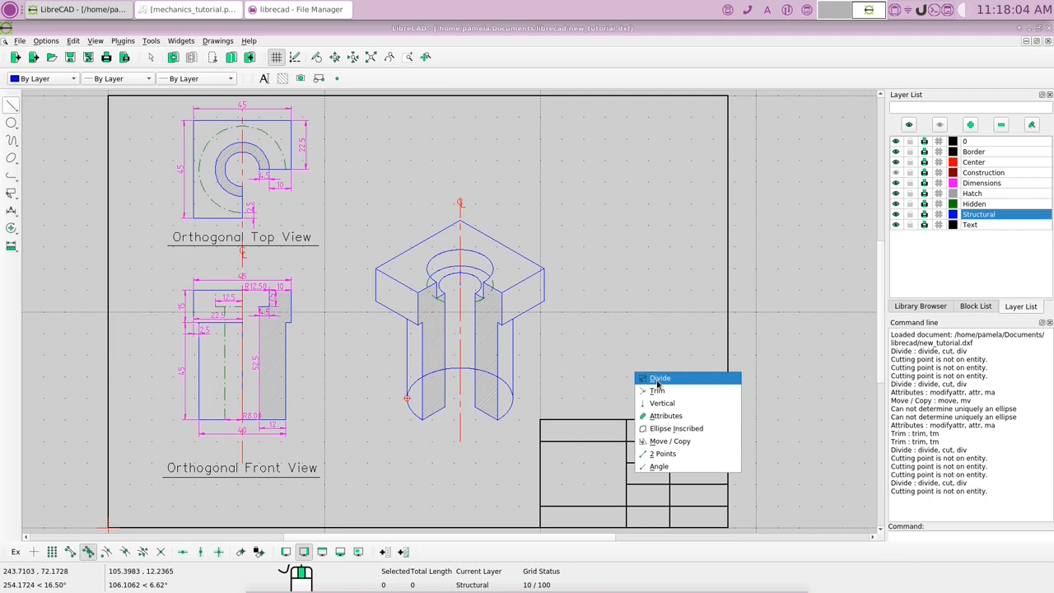
left_click(657, 380)
left_click(454, 368)
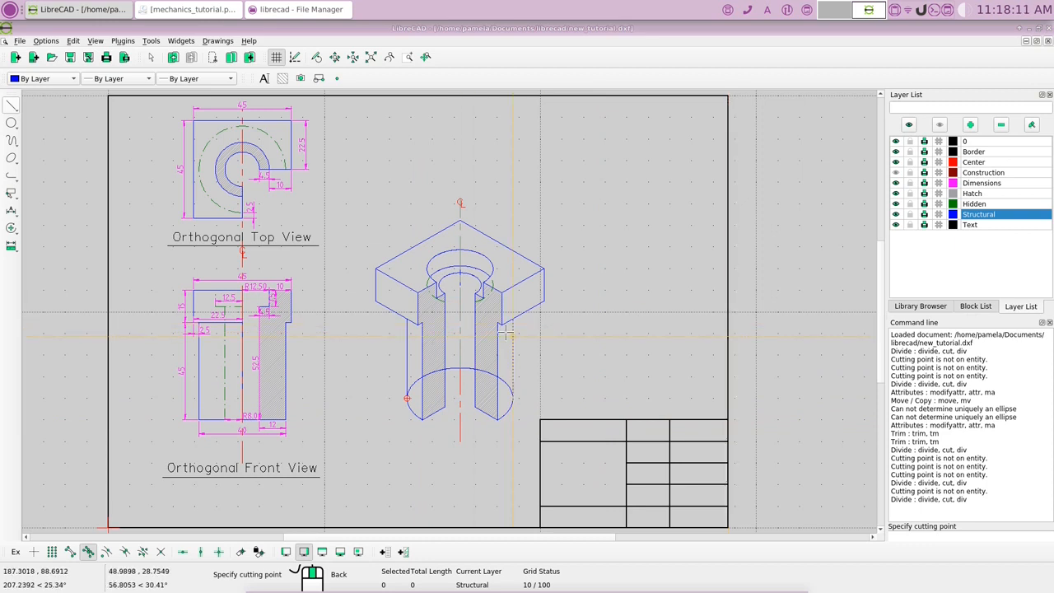
right_click(700, 350)
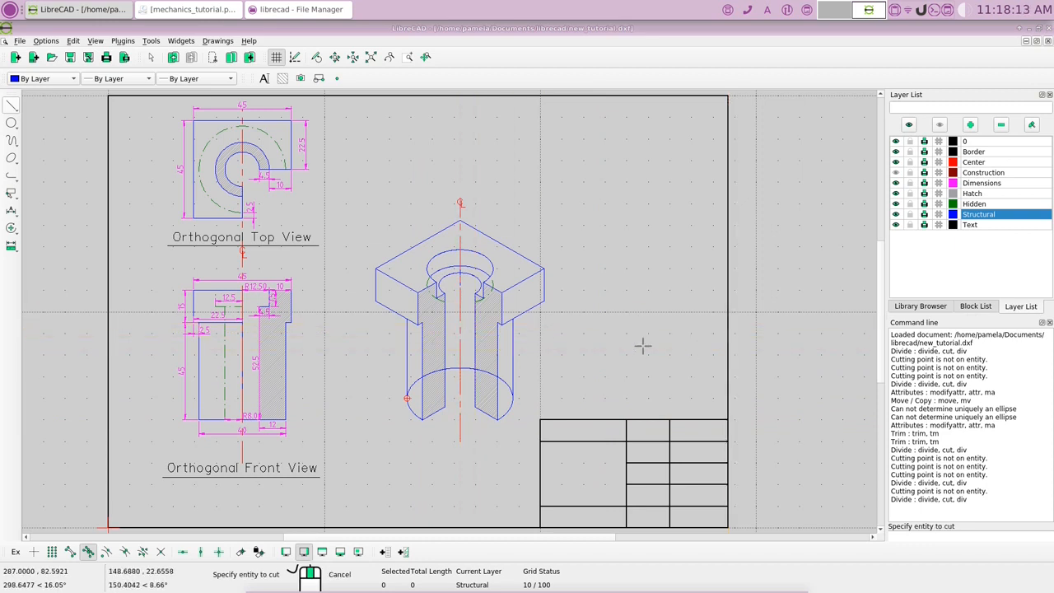
right_click(644, 347)
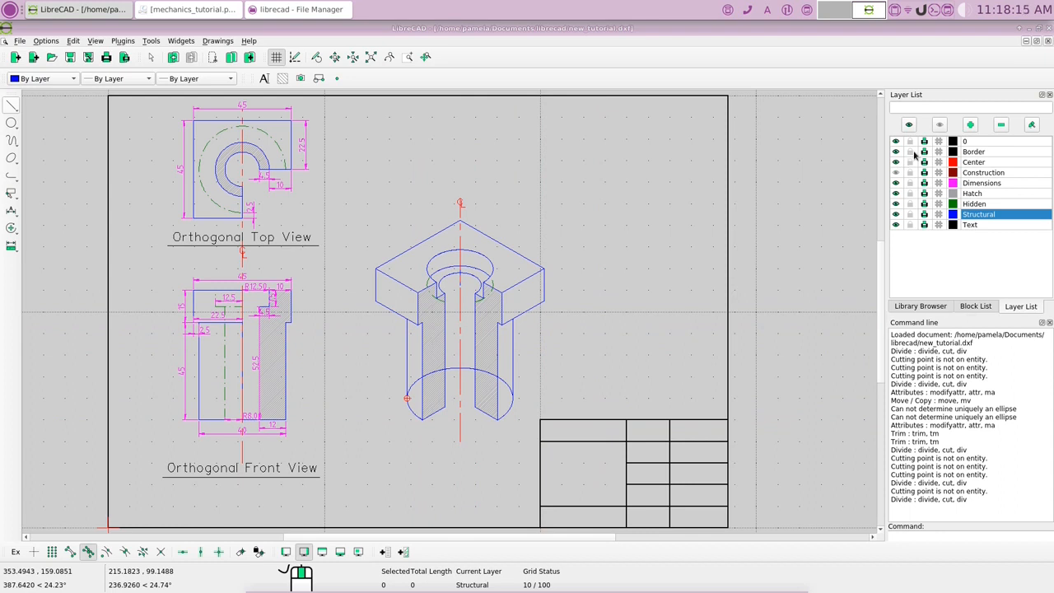
- Hide the Center layer and divide the rear base arc where the left section face's inner edge crosses it
left_click(897, 163)
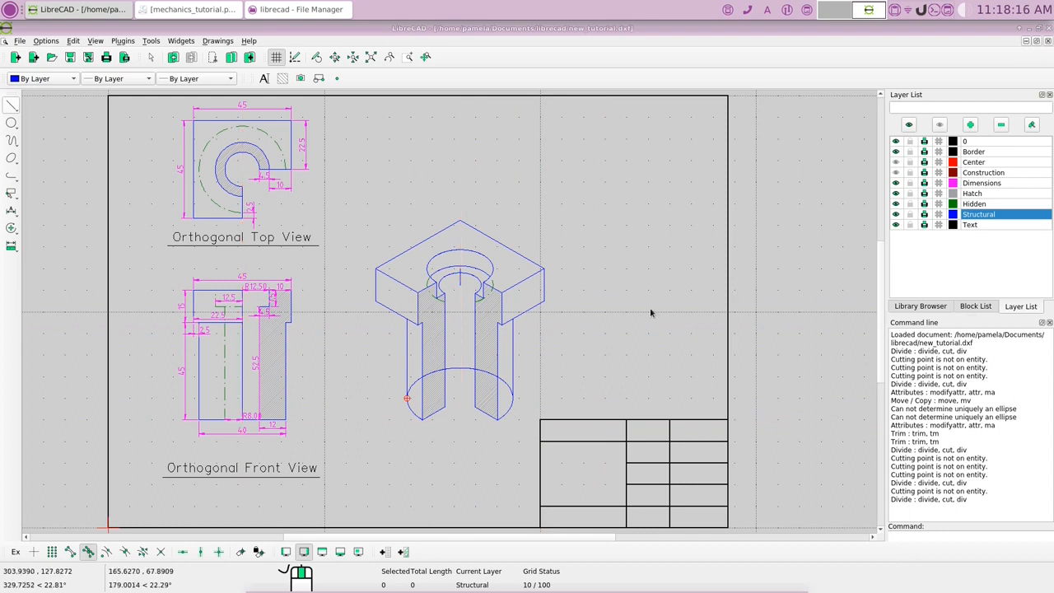
right_click(584, 341)
left_click(609, 347)
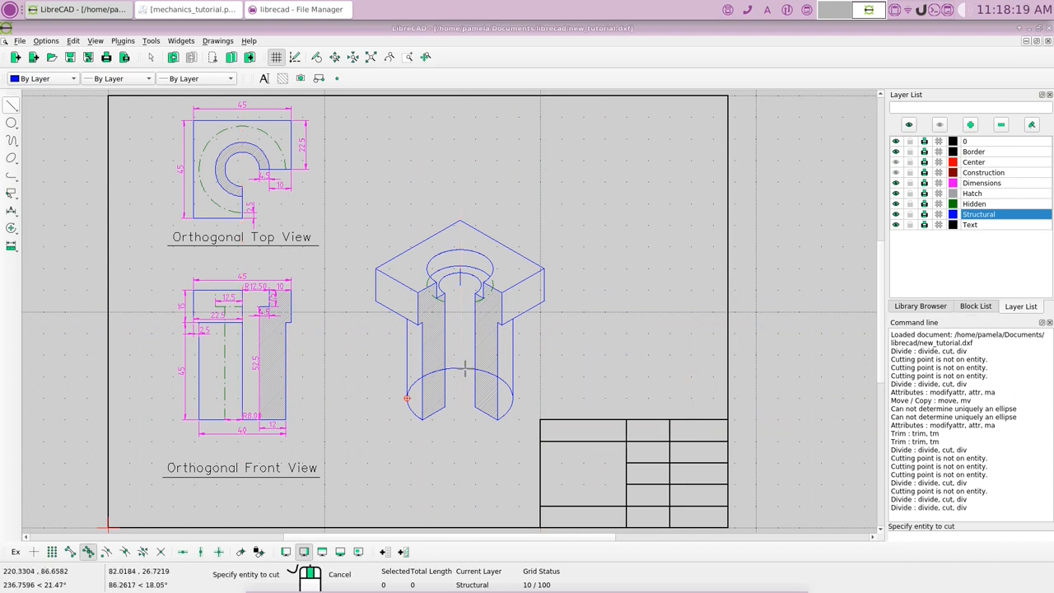
left_click(464, 369)
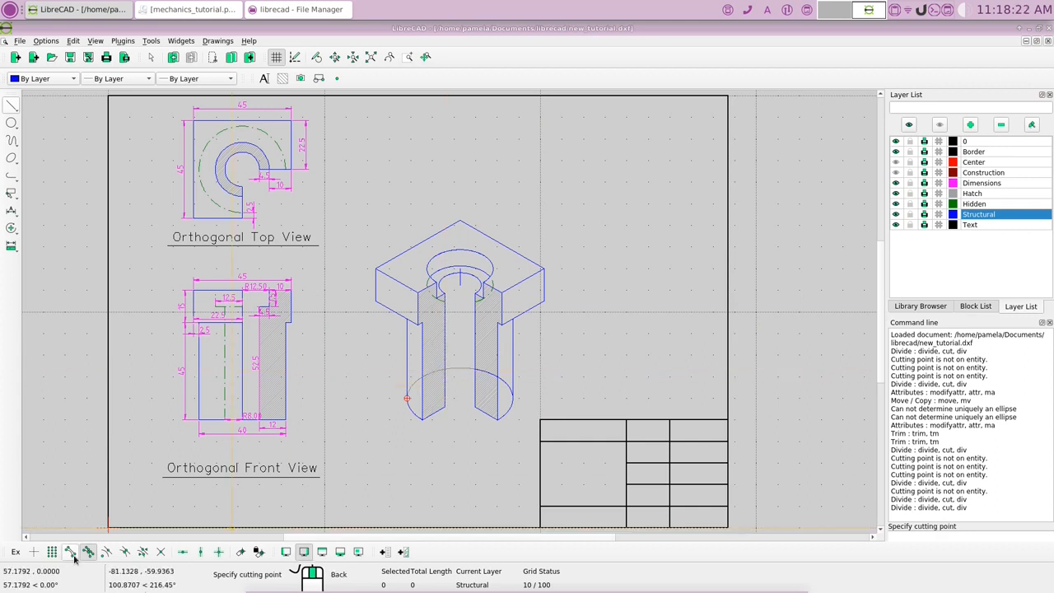
left_click(444, 369)
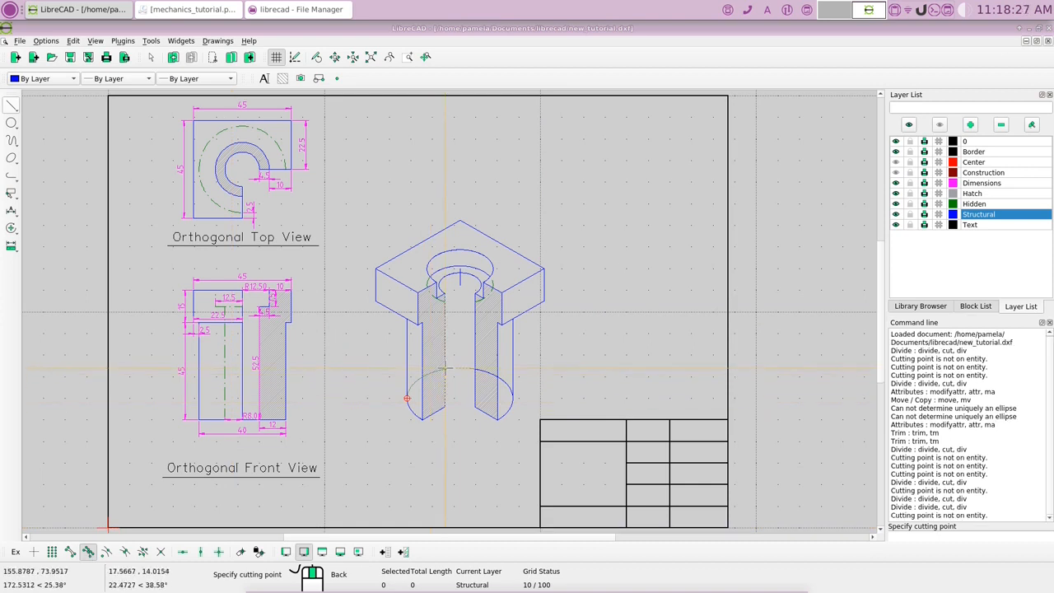
right_click(443, 371)
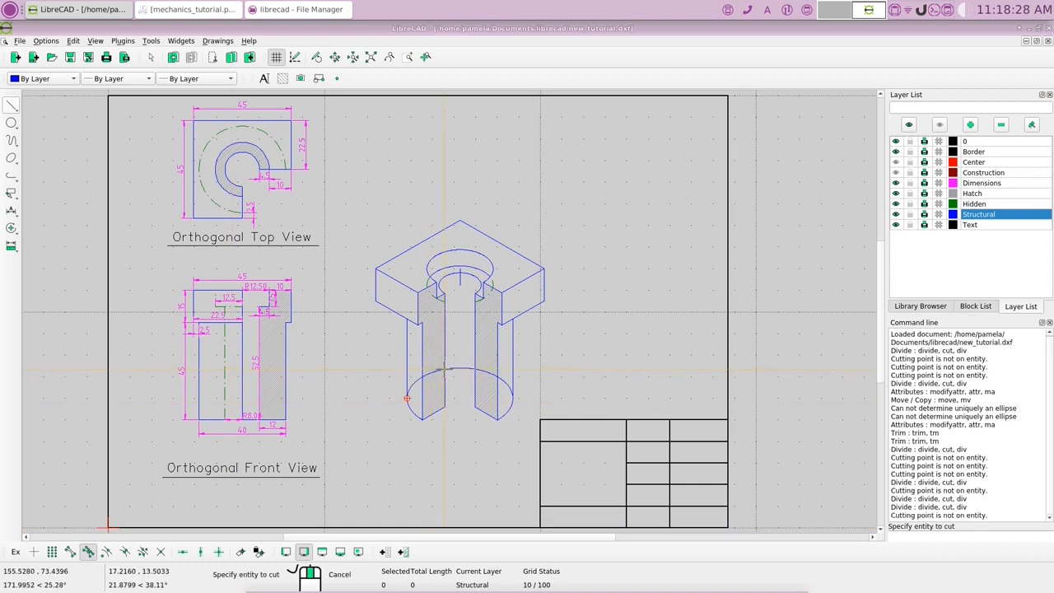
right_click(455, 407)
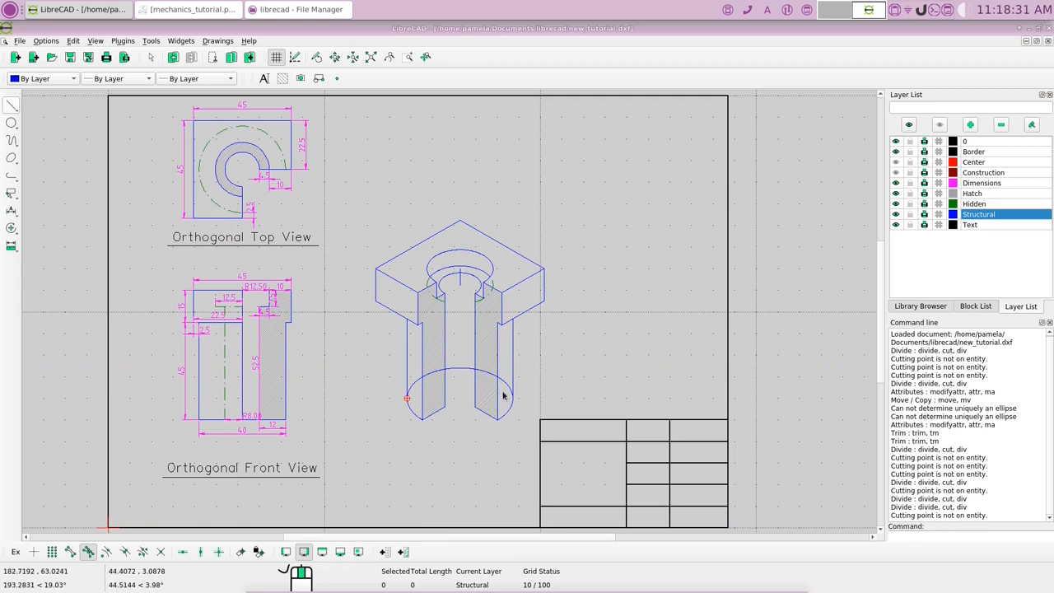
- Move the two rear base arcs behind the left and right section faces to the Hidden layer
left_click(507, 389)
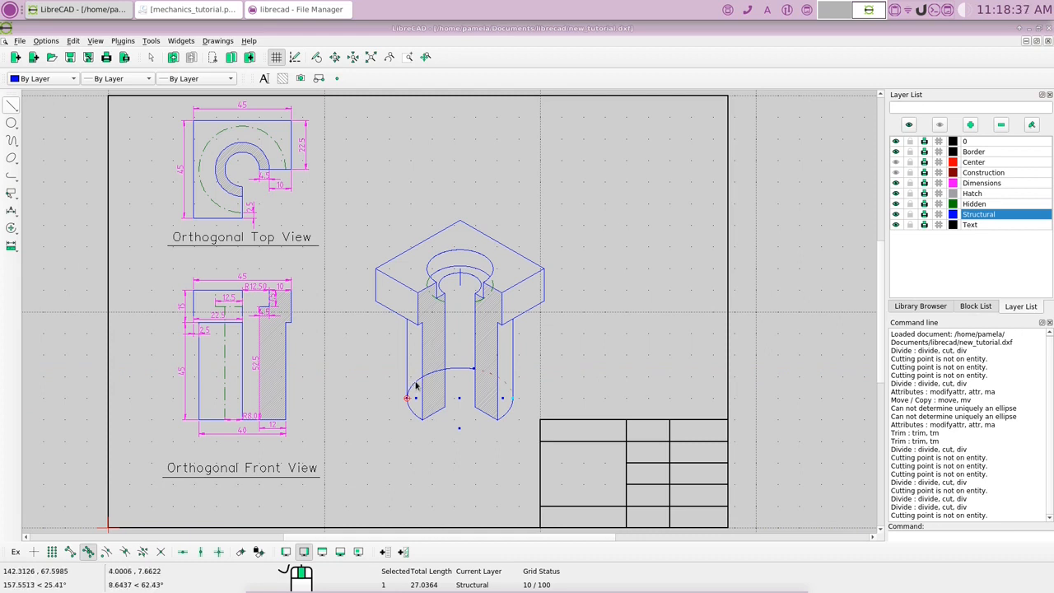
left_click(416, 385)
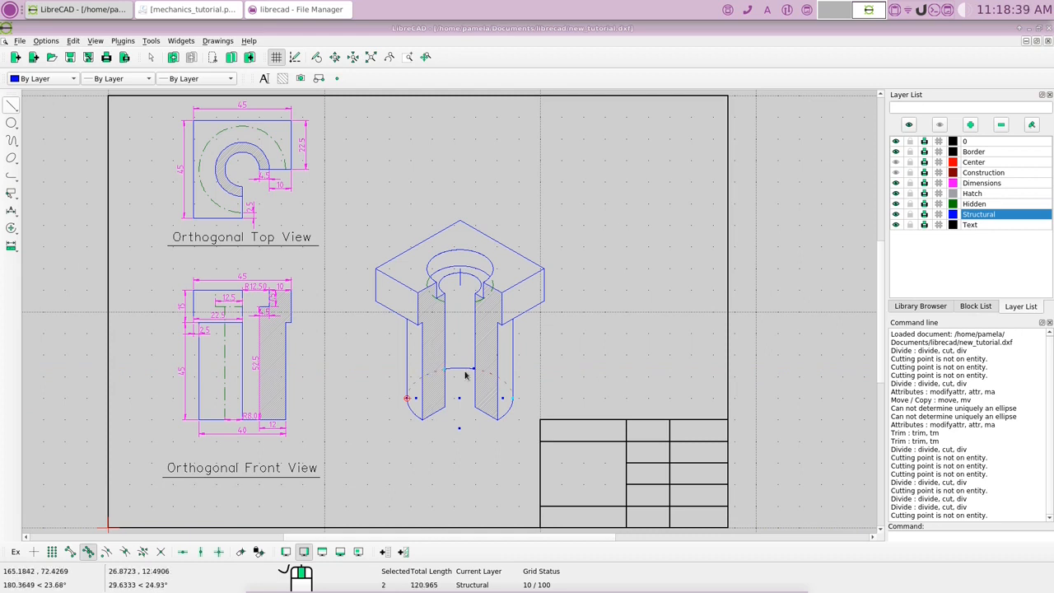
right_click(610, 335)
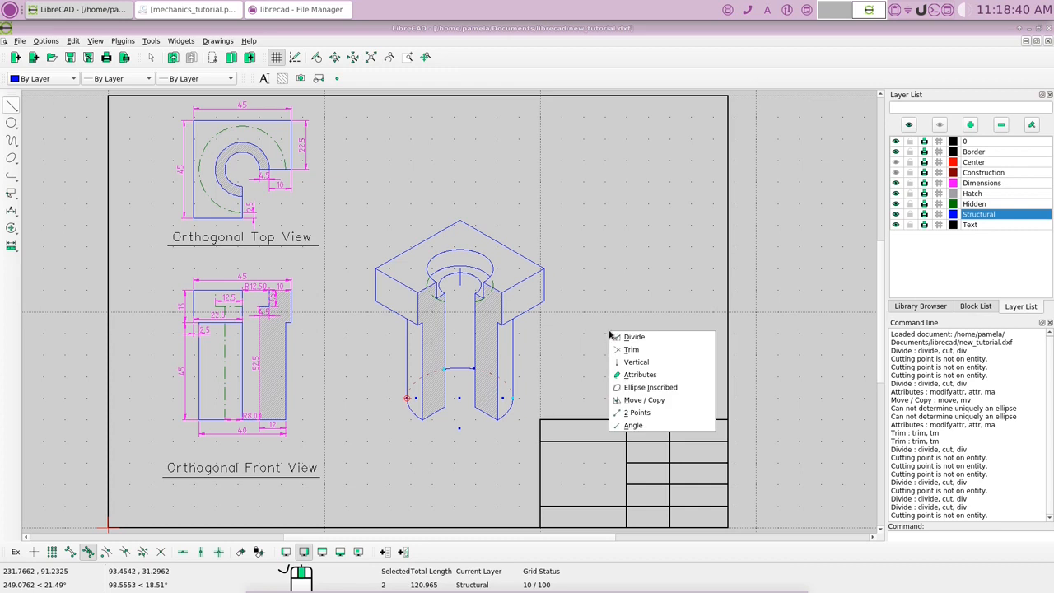
left_click(641, 375)
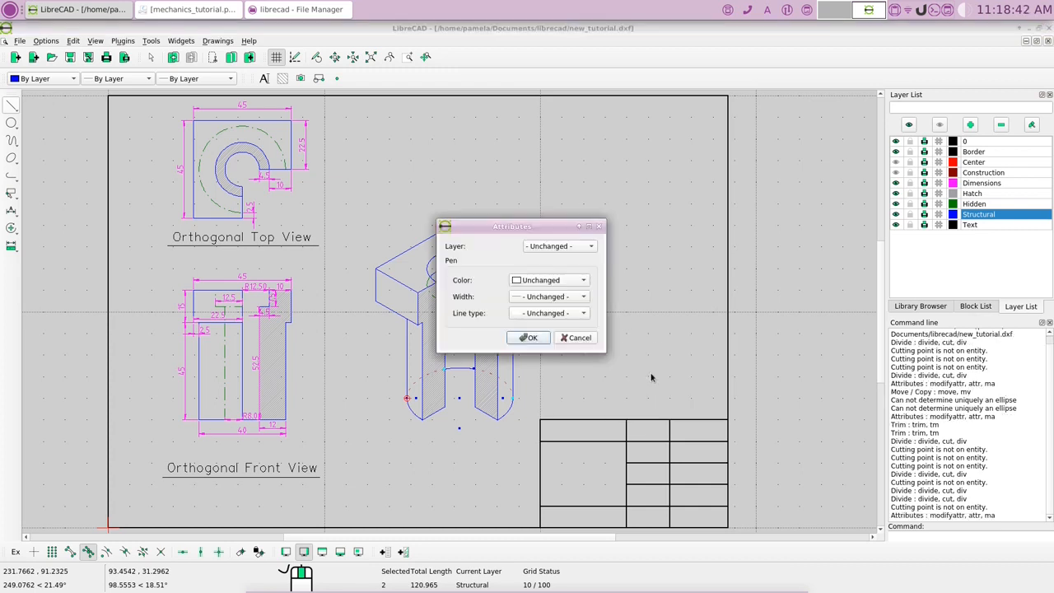
left_click(584, 246)
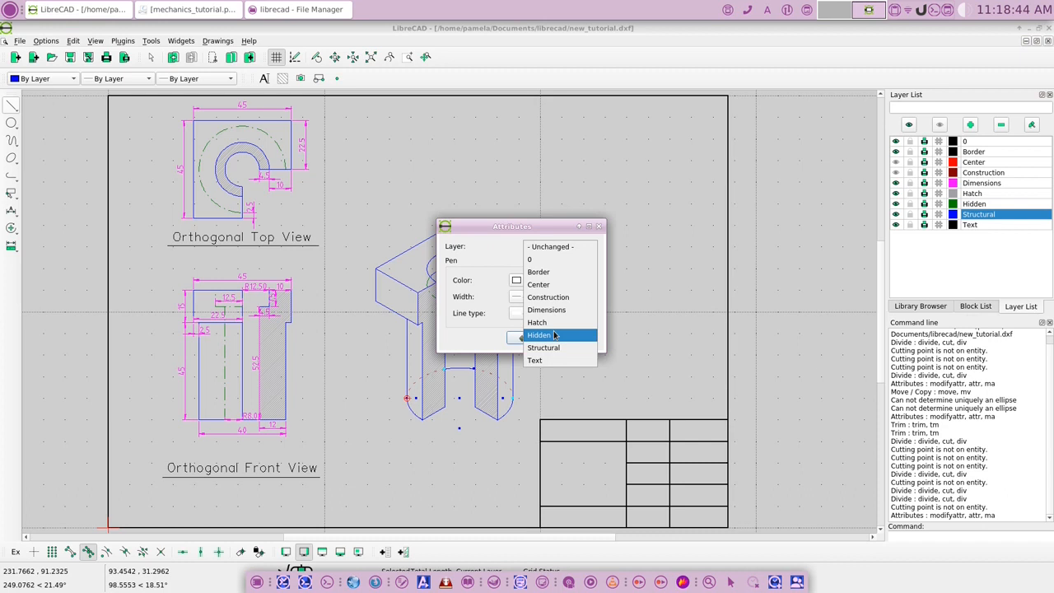
left_click(554, 335)
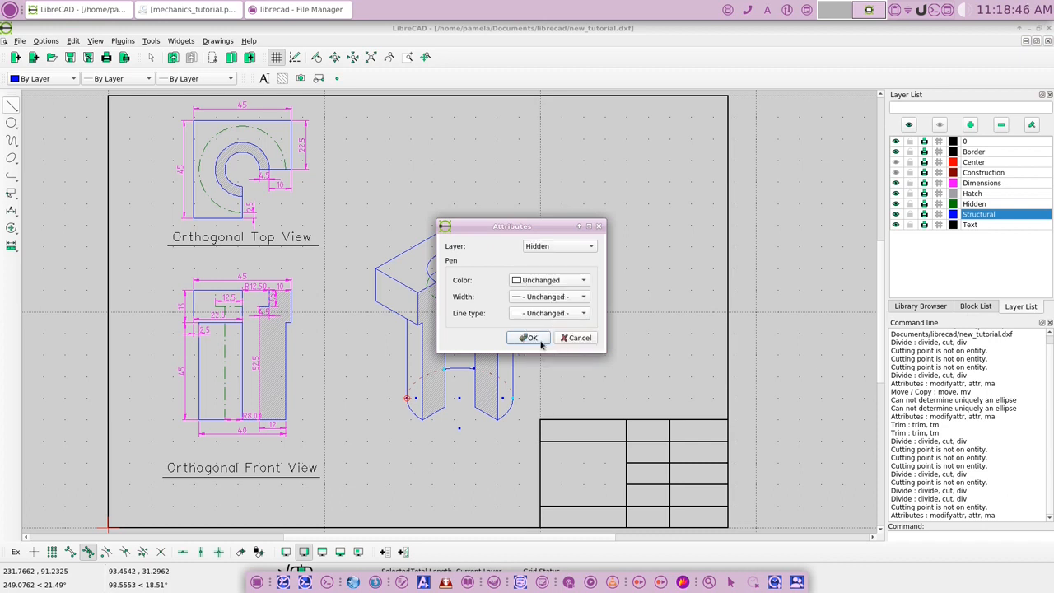
left_click(539, 343)
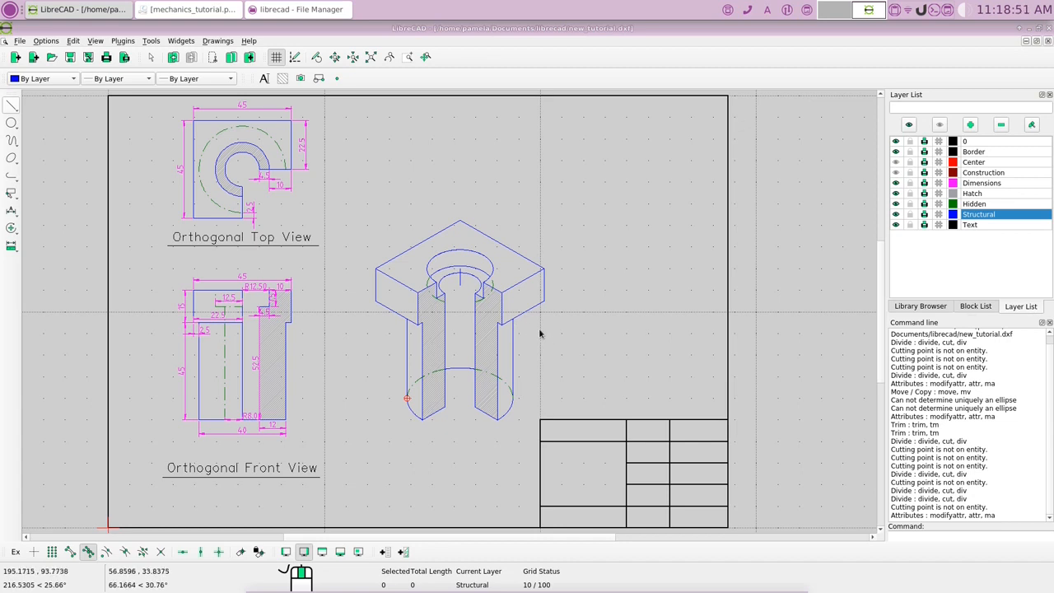
- Delete the short vertical line at the centre of the bore's upper ellipse and show the Center layer again
left_click(462, 287)
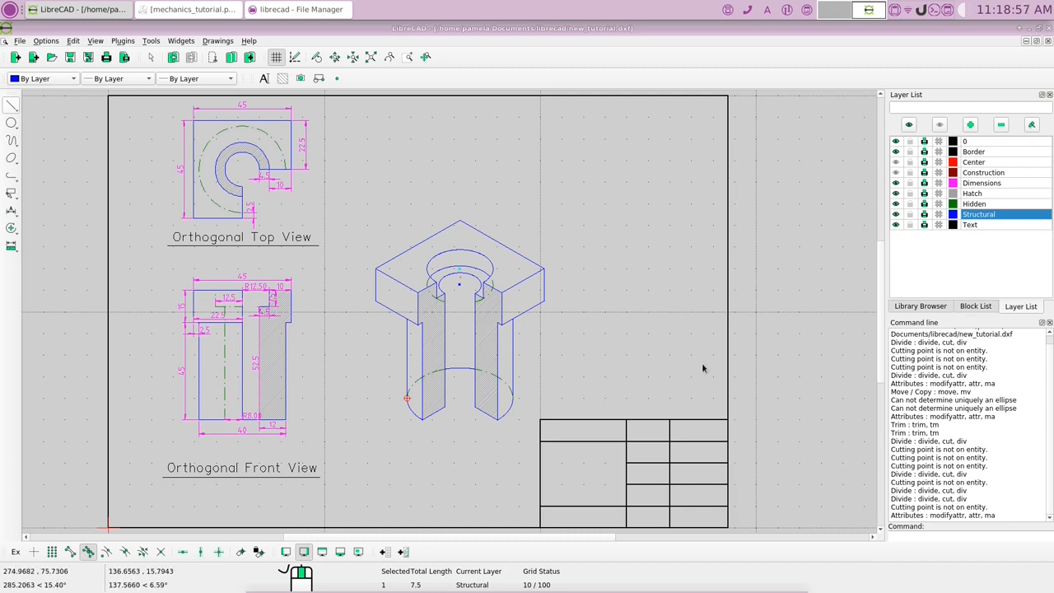
key("Delete")
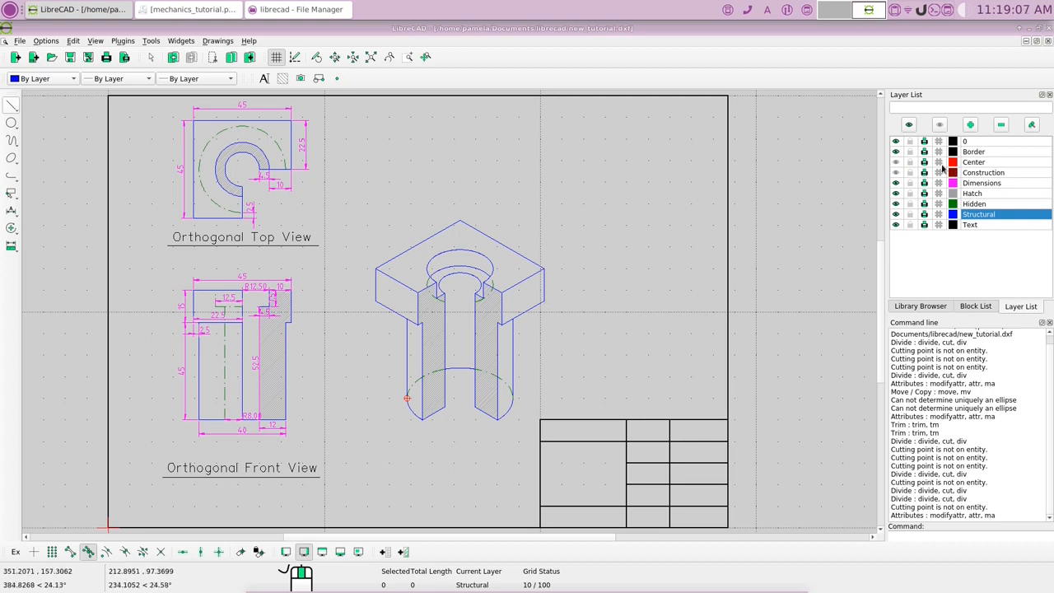
left_click(896, 162)
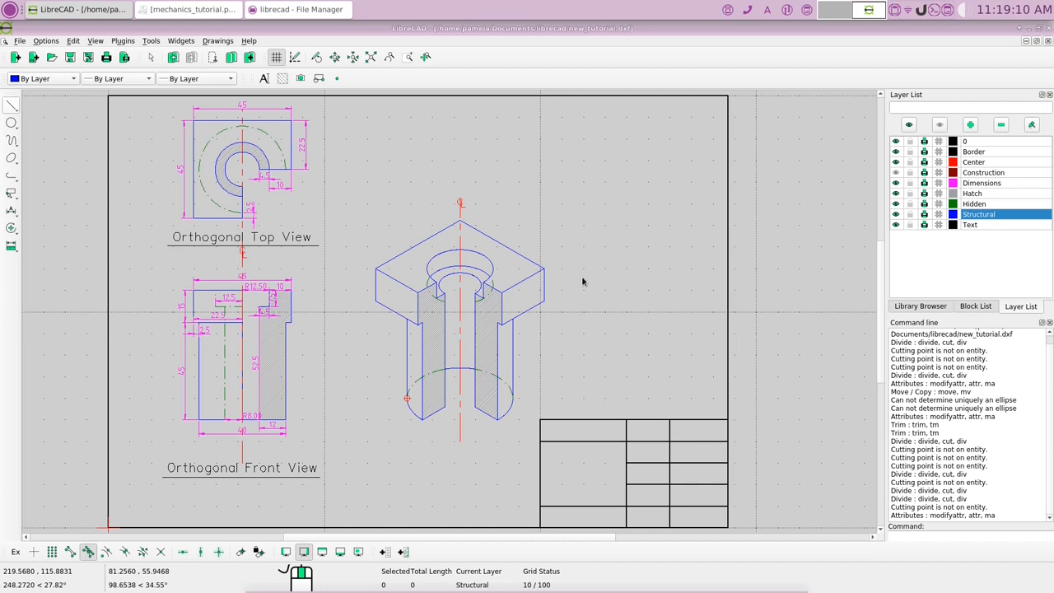
mouse_move(776, 589)
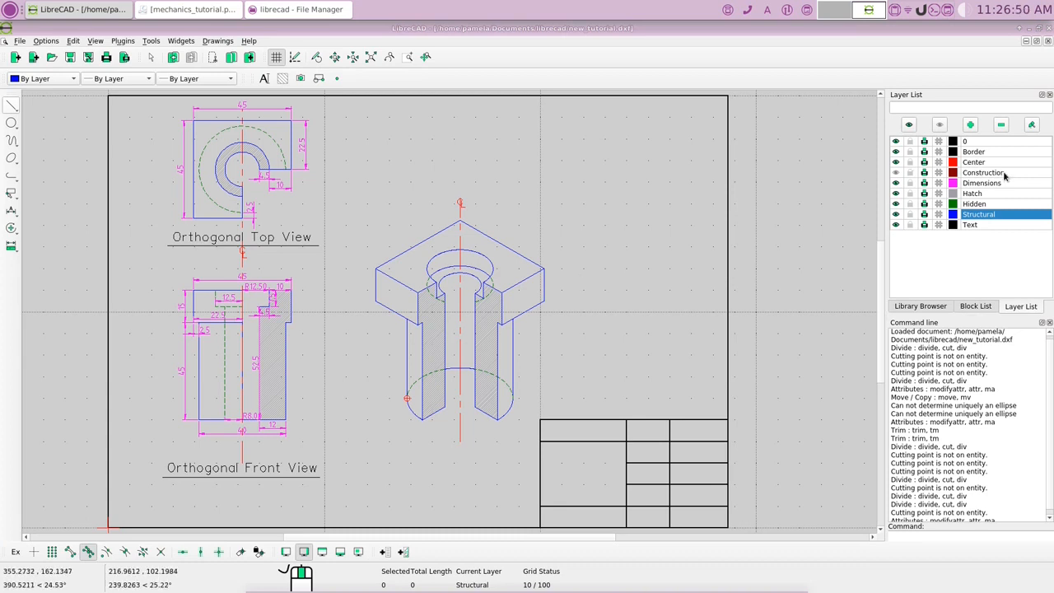
- Check the Hidden layer's colour, width and line type settings, then return to the Structural layer
left_click(981, 203)
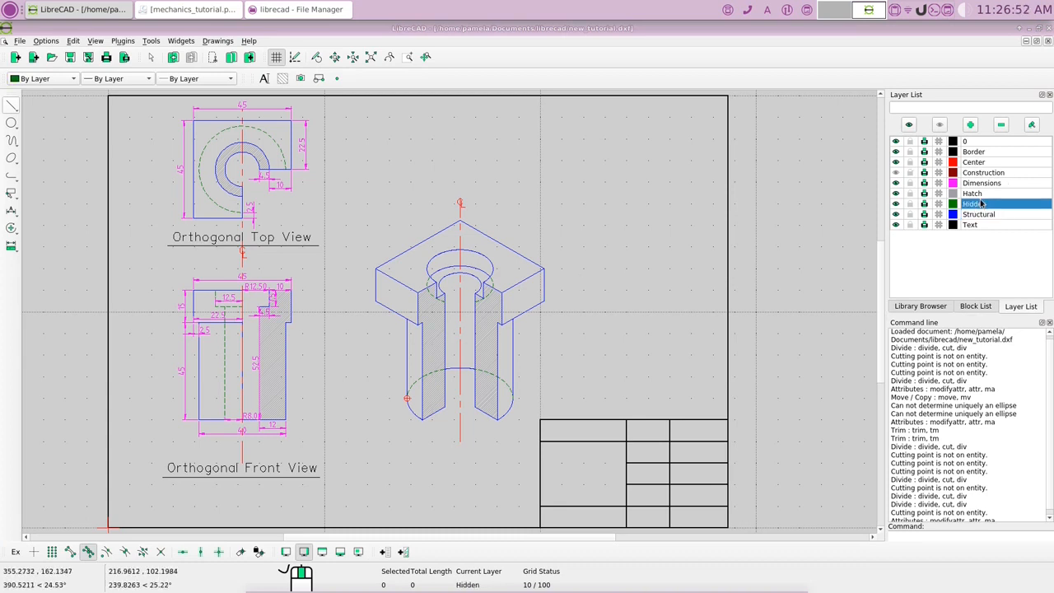
left_click(1032, 123)
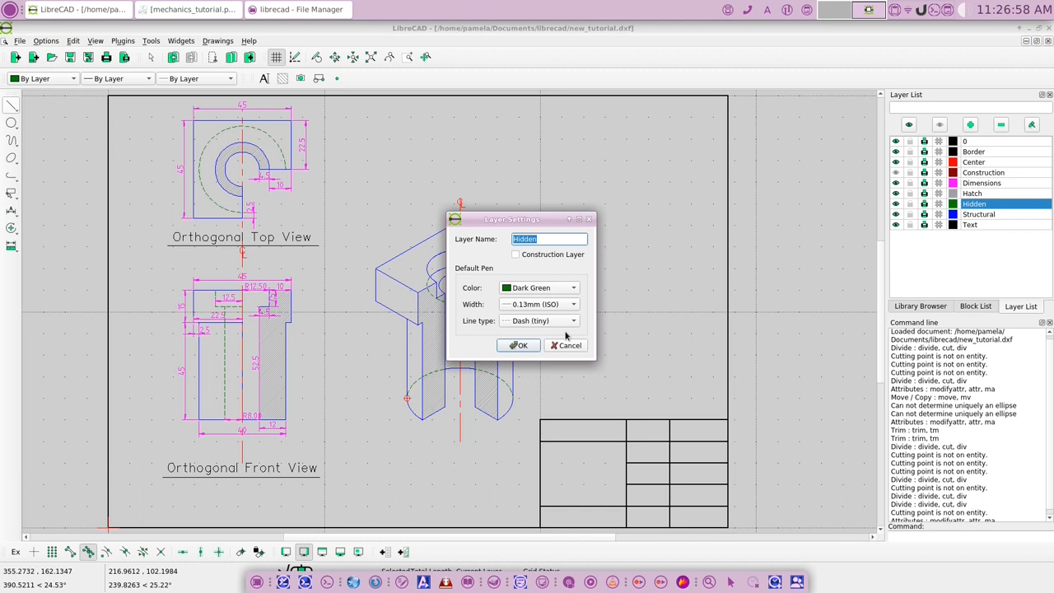
left_click(555, 345)
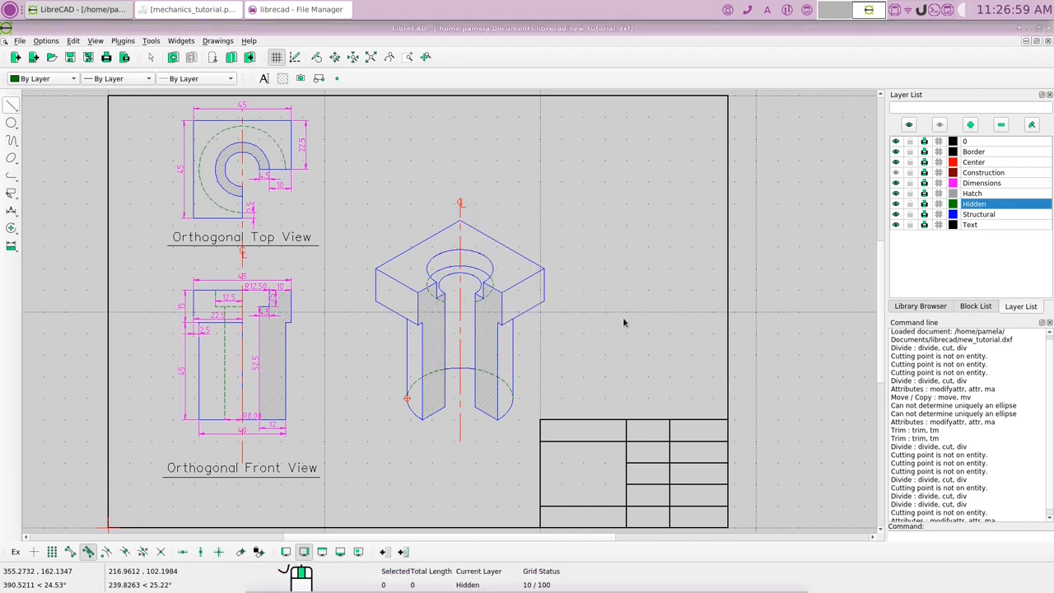
left_click(1003, 215)
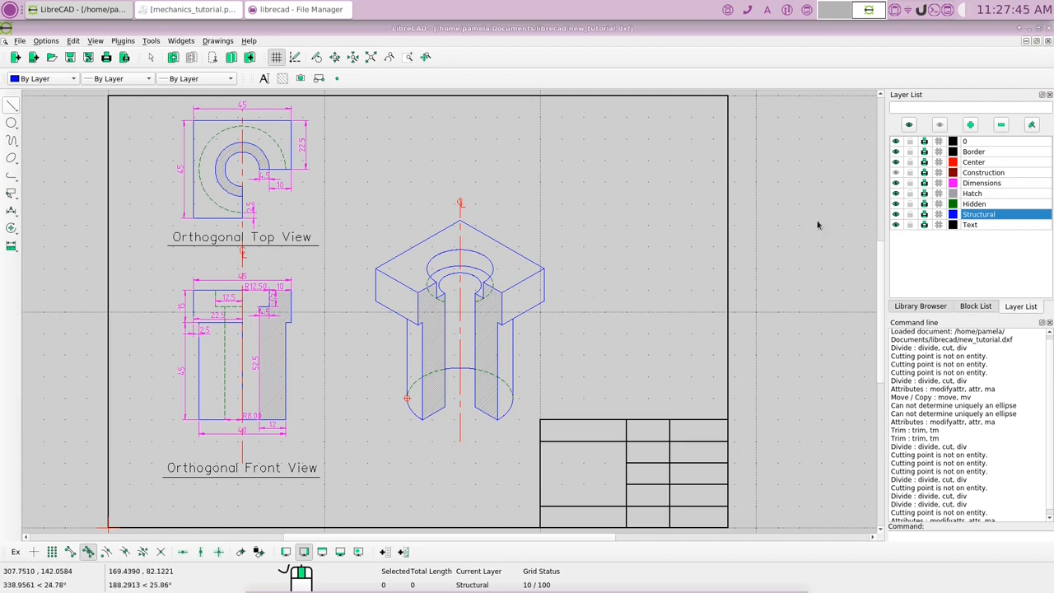
- Make Dimensions the active layer
left_click(964, 182)
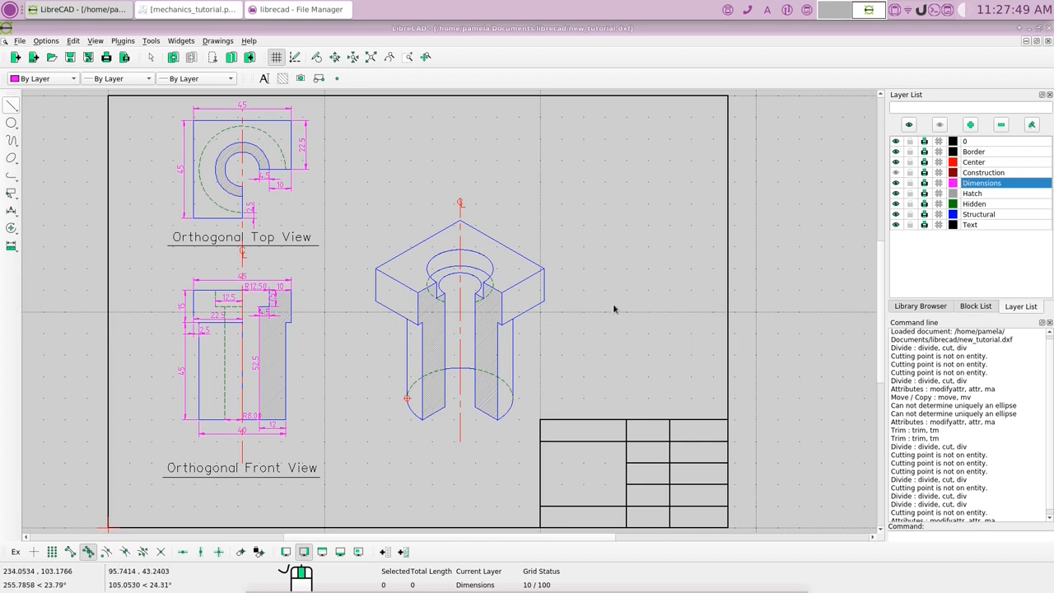
left_click(11, 196)
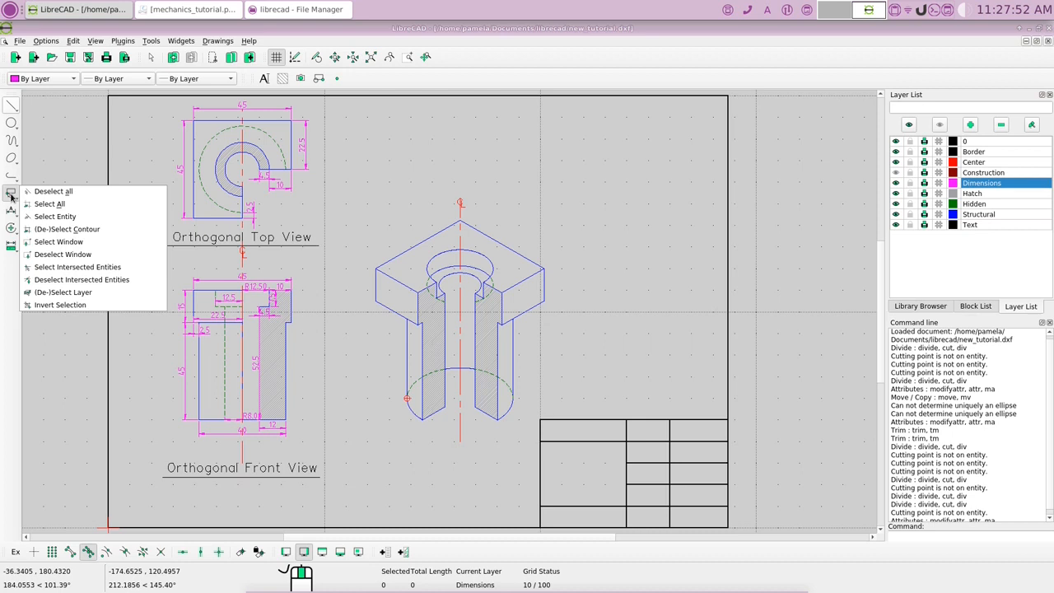
left_click(29, 179)
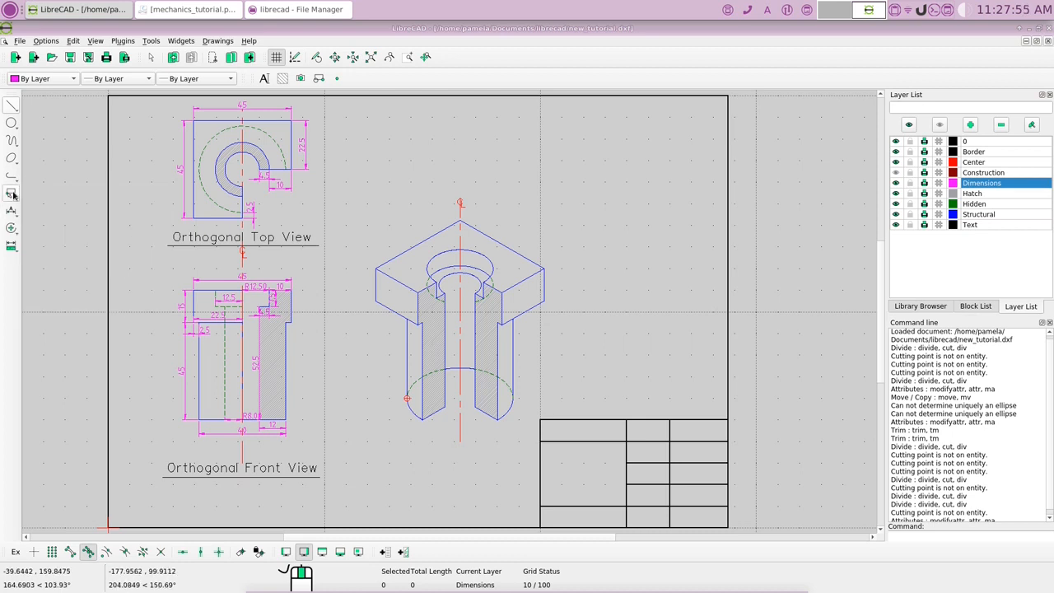
- Try to add an aligned dimension directly on the flange's rear-left top edge in the isometric view, and undo it
left_click(13, 211)
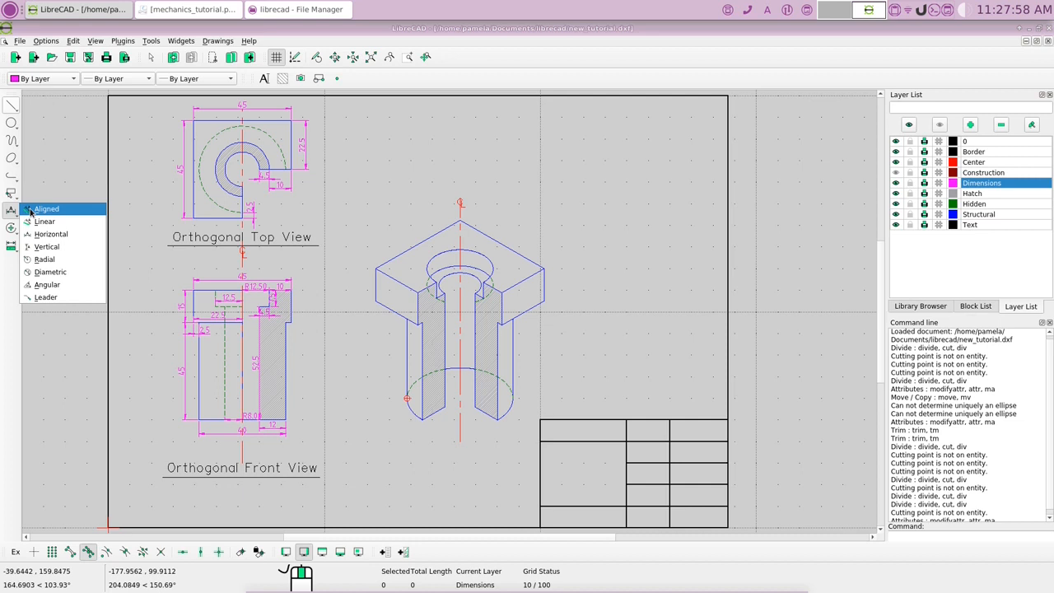
left_click(49, 211)
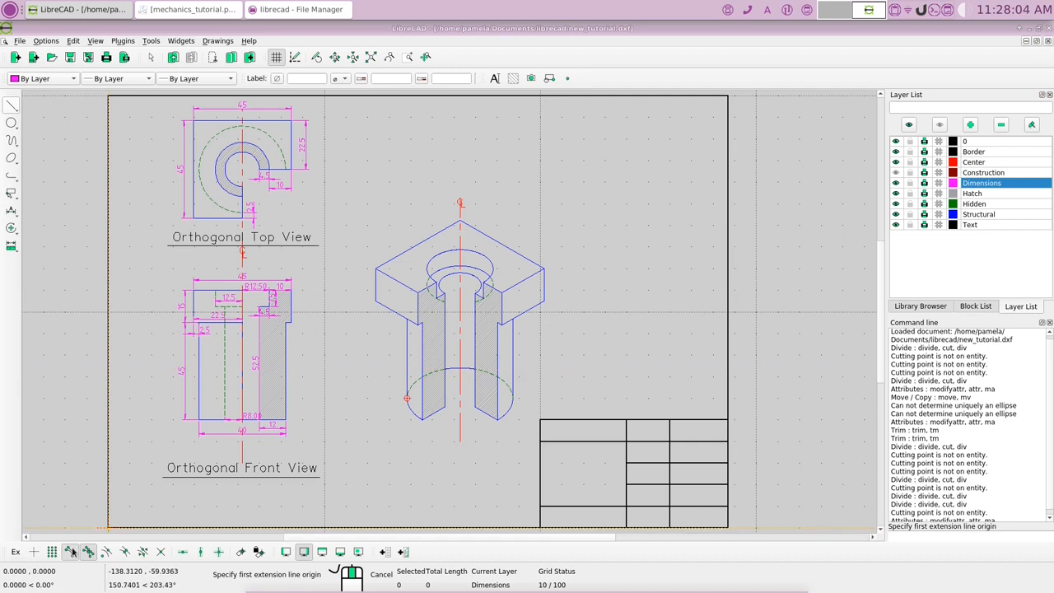
left_click(374, 267)
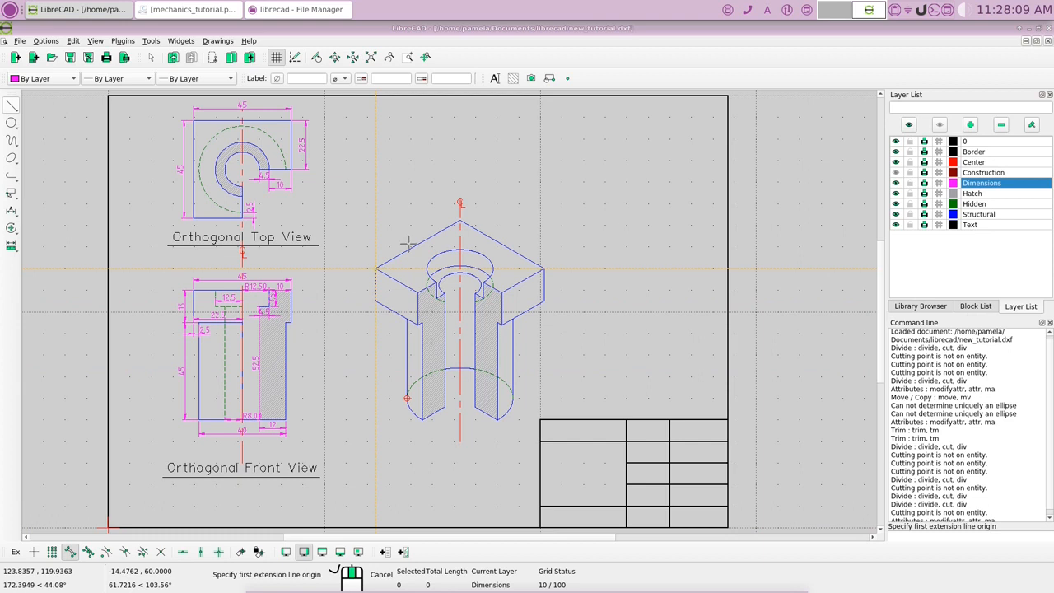
left_click(459, 221)
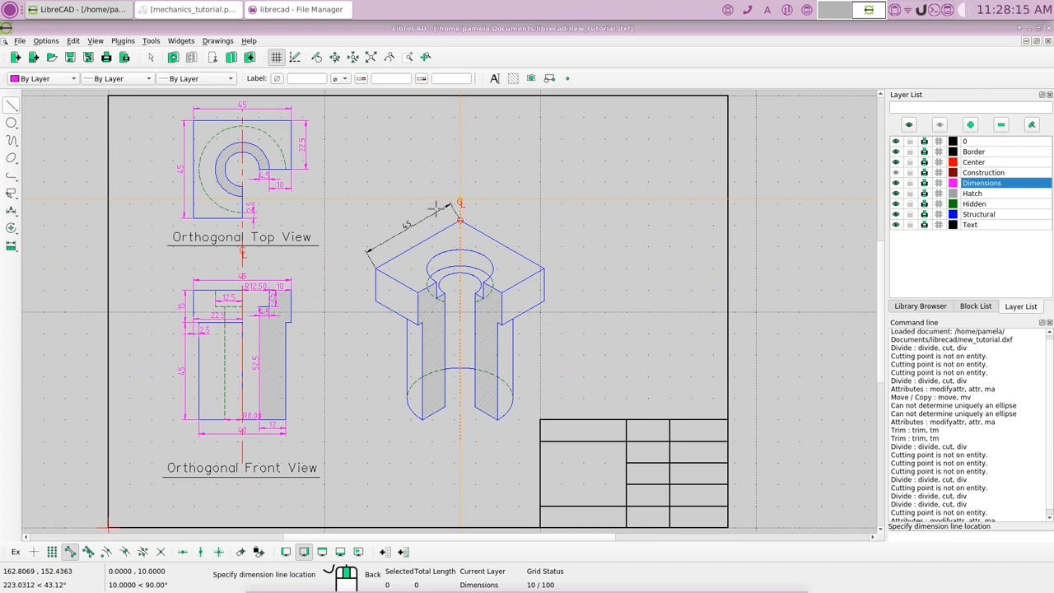
left_click(419, 244)
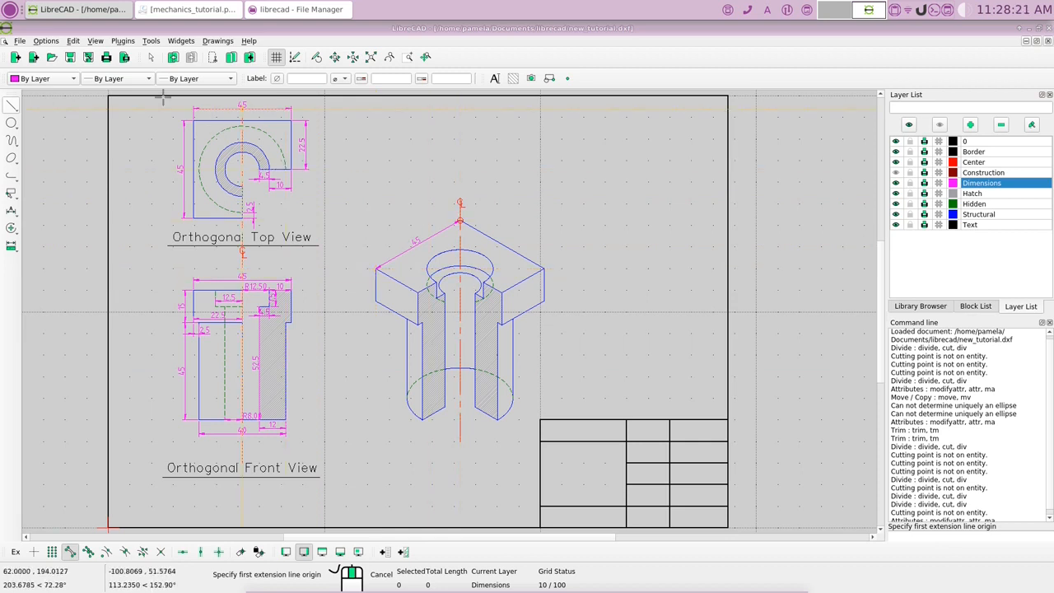
left_click(73, 41)
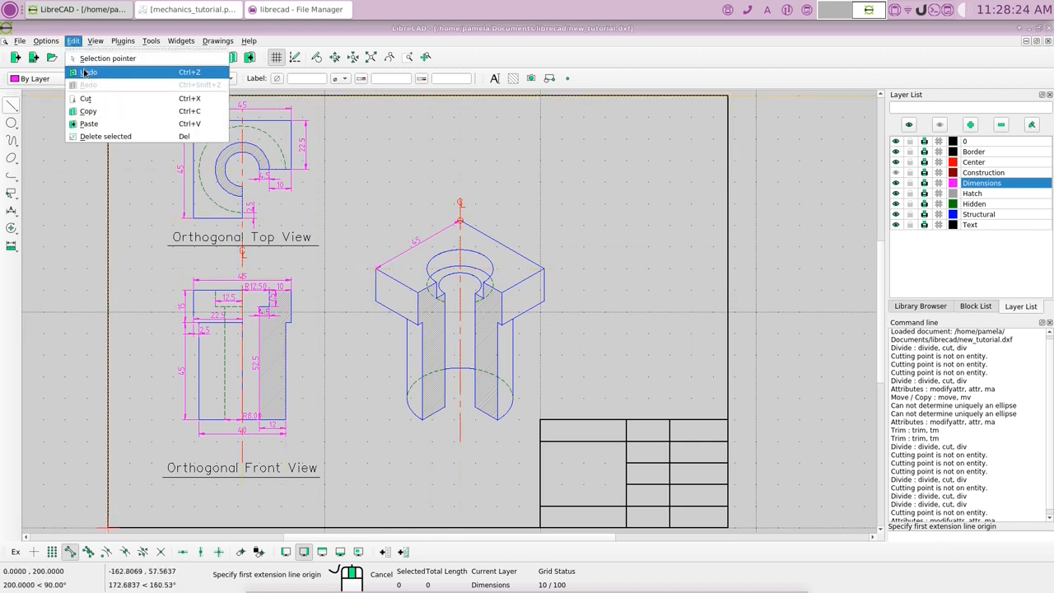
left_click(86, 72)
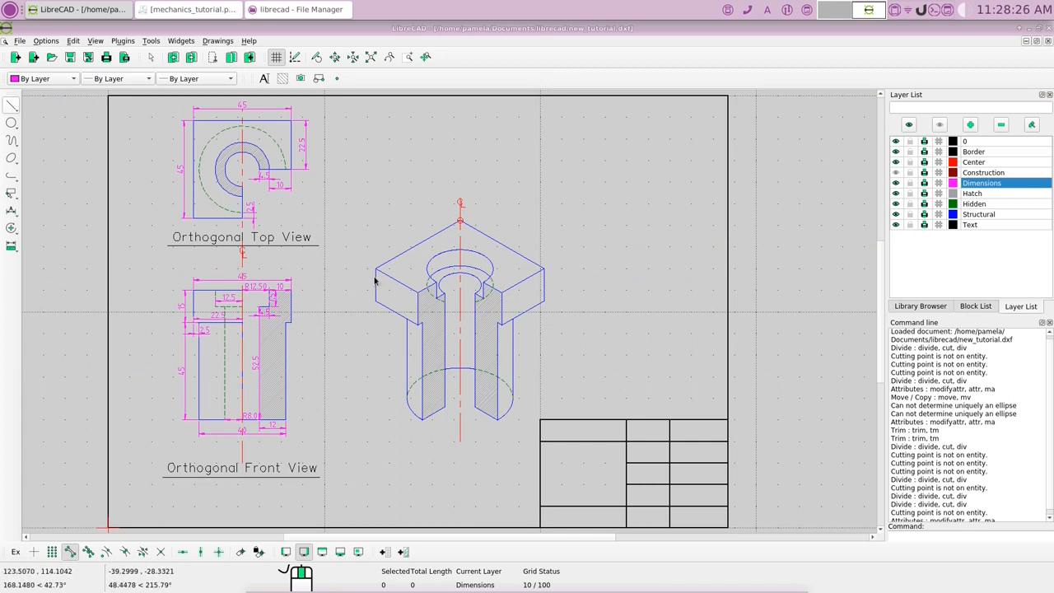
- Add an aligned dimension to the flange's rear-left top edge, placing its line freely just outside the edge with endpoint snapping off
right_click(376, 214)
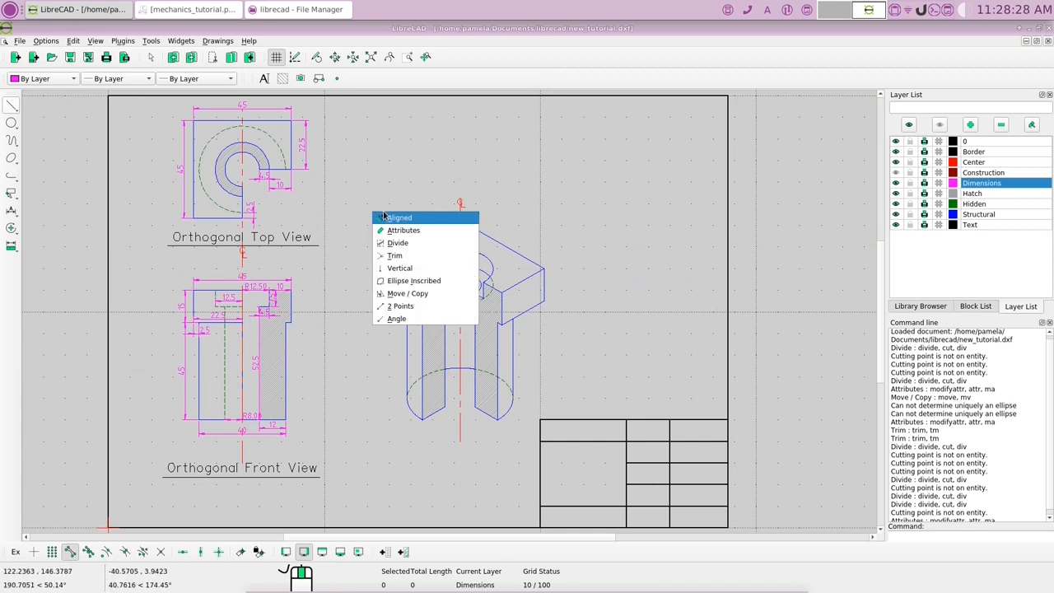
left_click(399, 218)
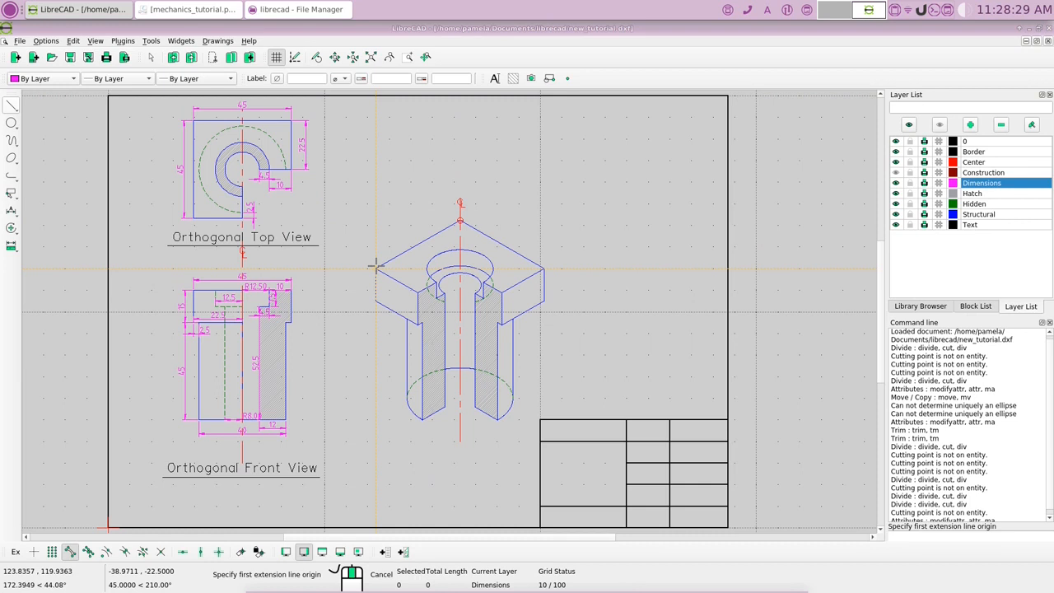
left_click(375, 267)
left_click(459, 220)
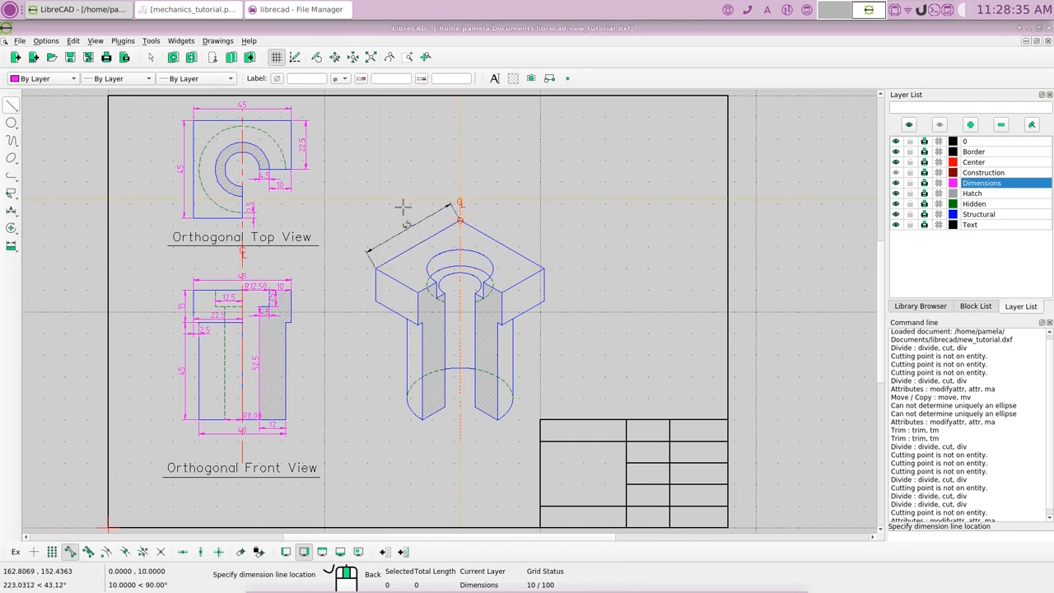
left_click(70, 551)
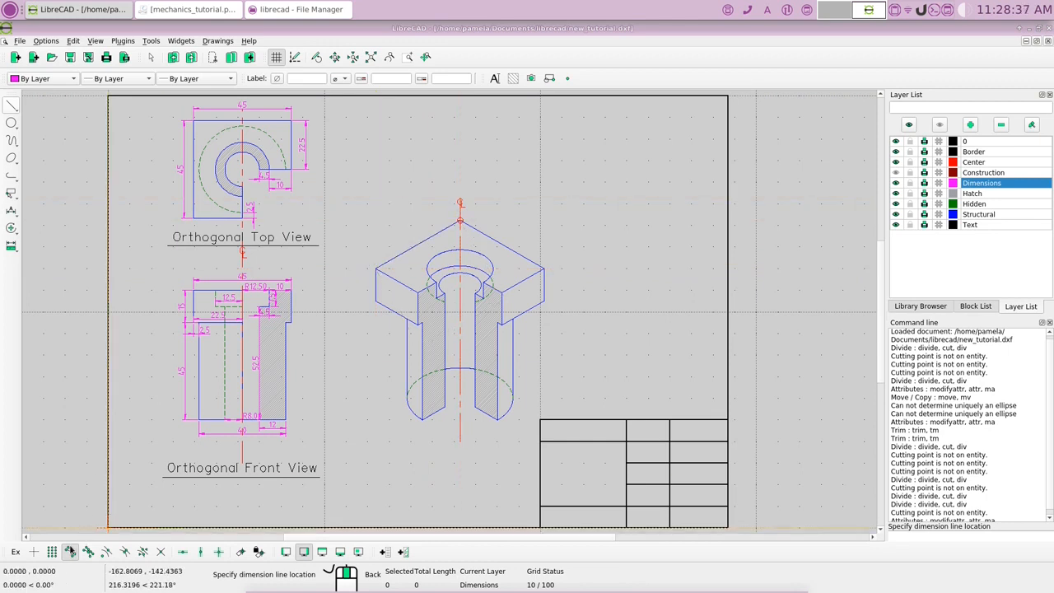
left_click(411, 234)
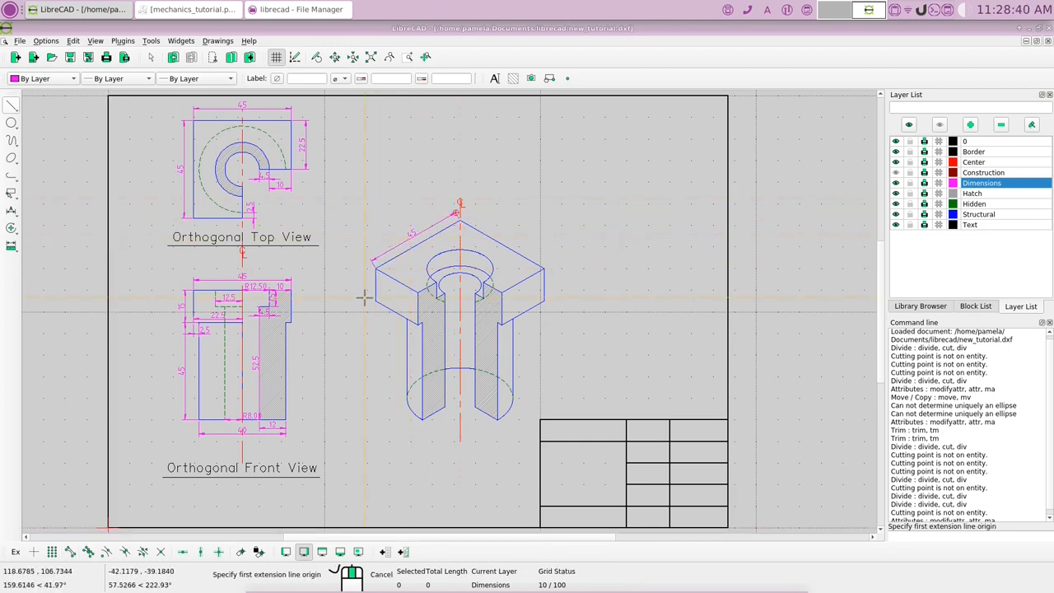
- Add an aligned dimension to the flange's rear-right top edge, with its line just outside the edge
left_click(70, 551)
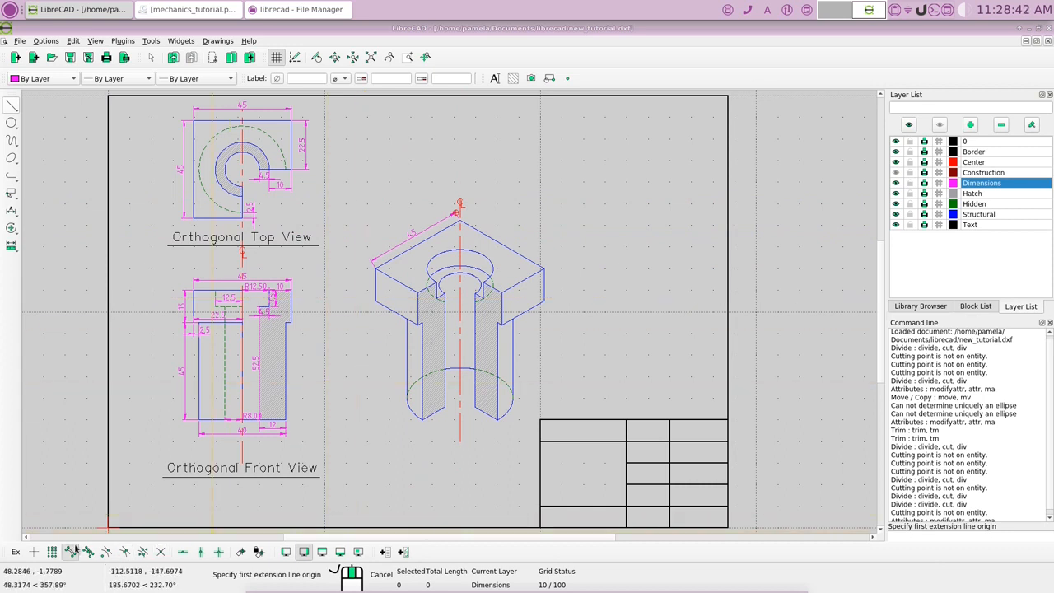
left_click(458, 216)
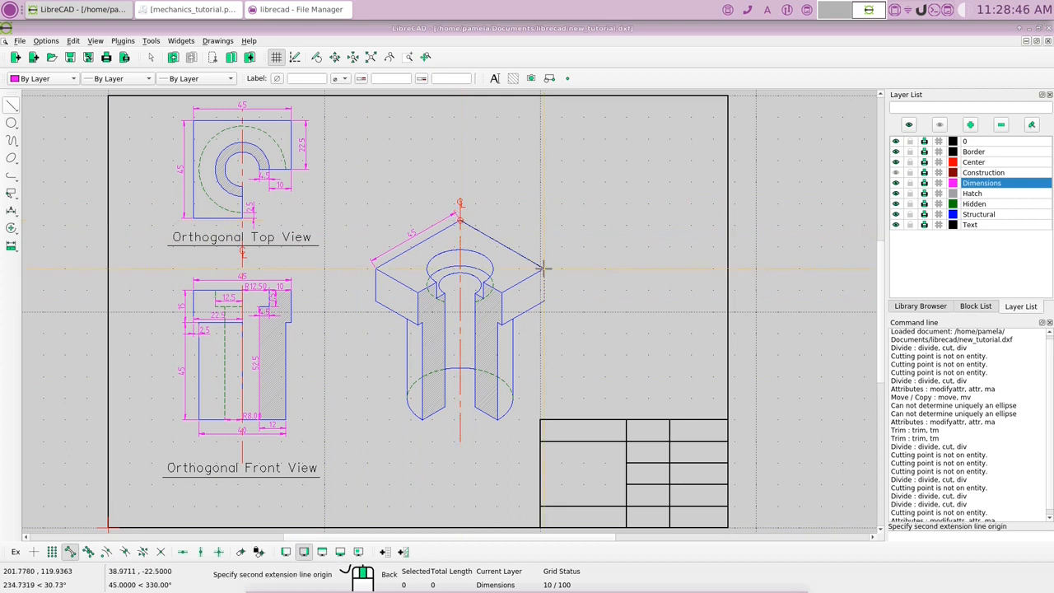
left_click(544, 268)
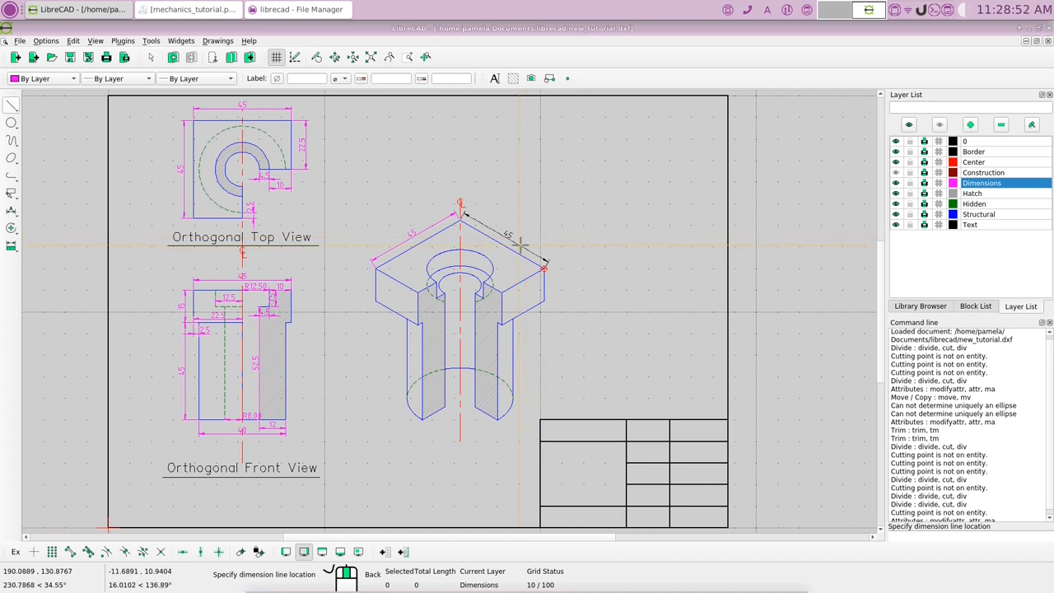
left_click(518, 242)
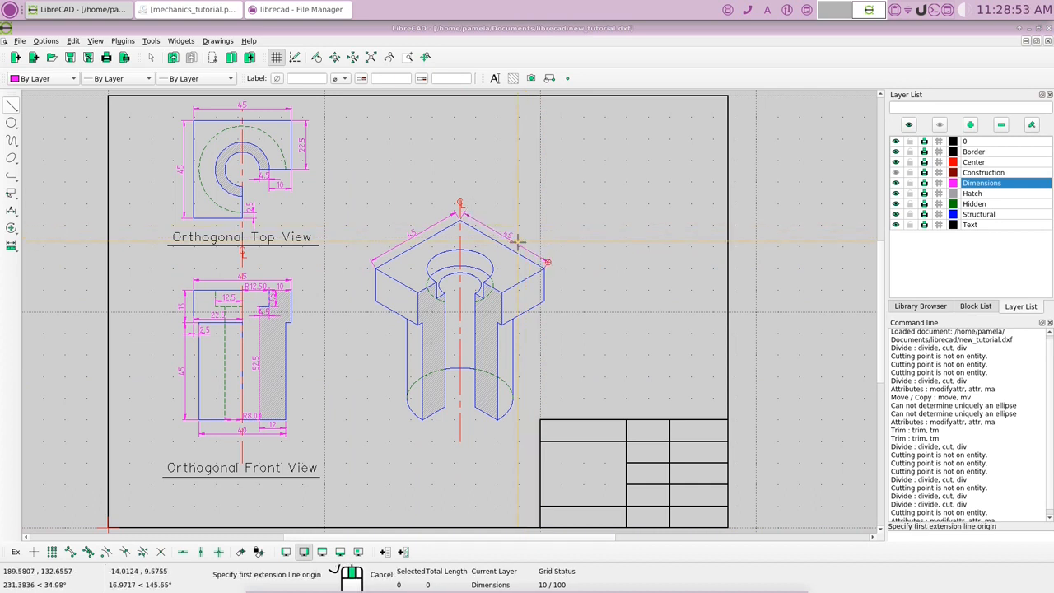
- Add an aligned dimension to the flange's front-right top edge, from the right corner to the section cut, placed on the top face
left_click(70, 551)
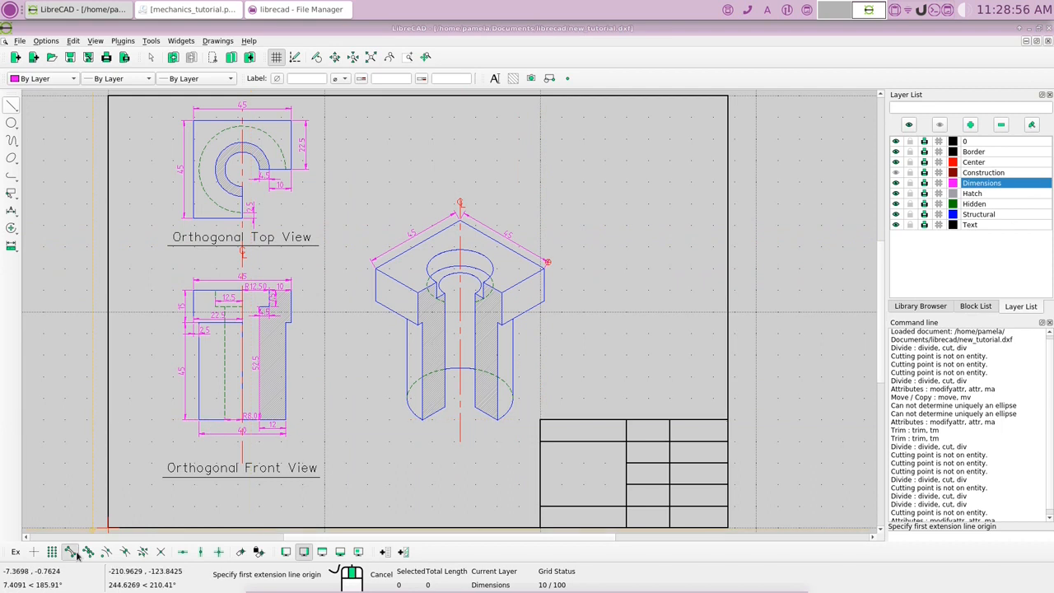
left_click(545, 266)
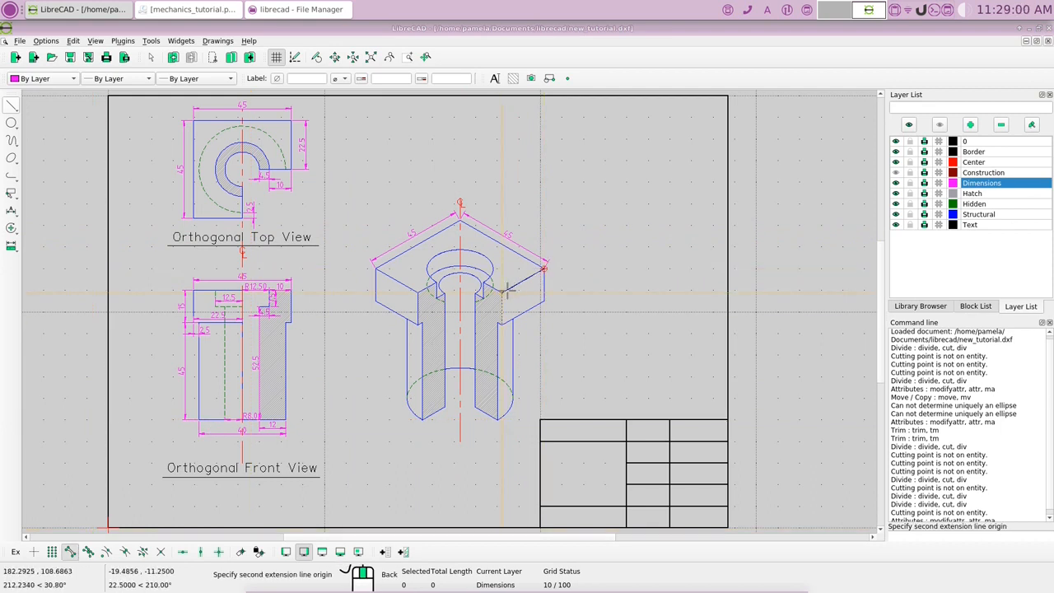
left_click(502, 290)
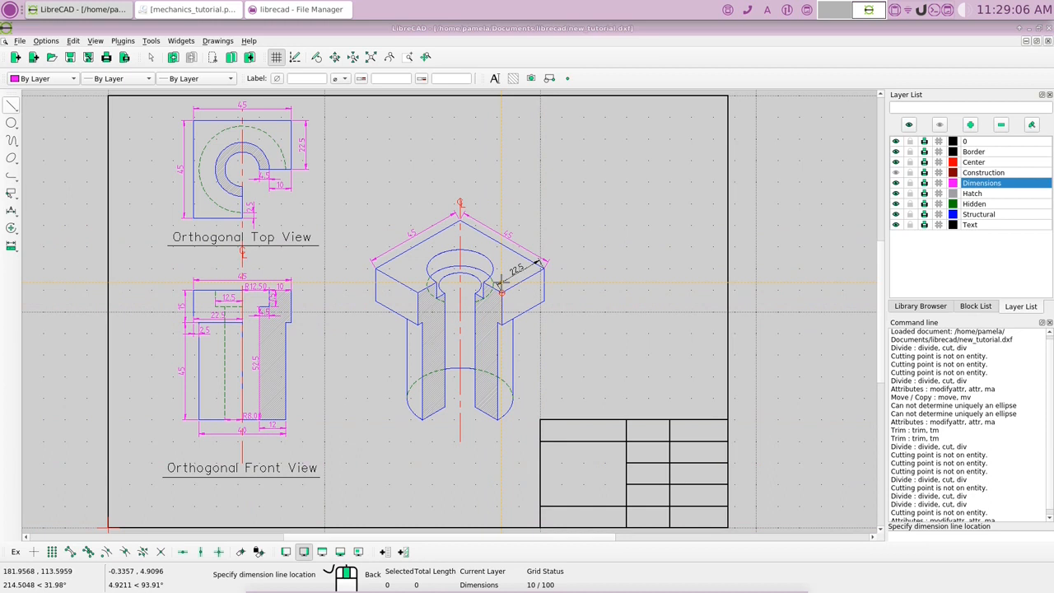
left_click(500, 283)
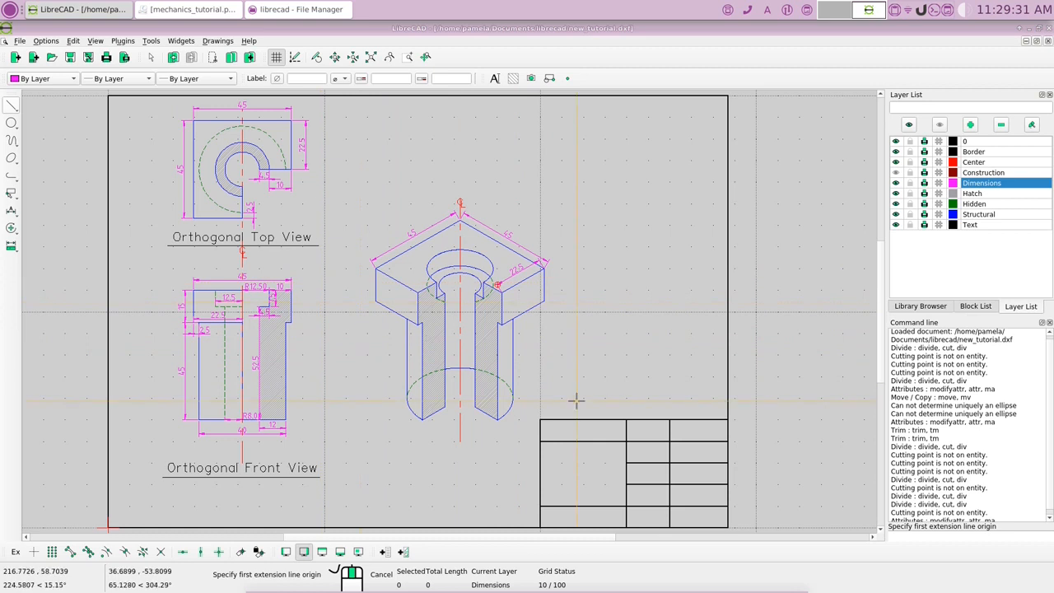
- Add an aligned dimension for the flange's thickness along its right vertical edge, with the line just outside the flange
left_click(71, 552)
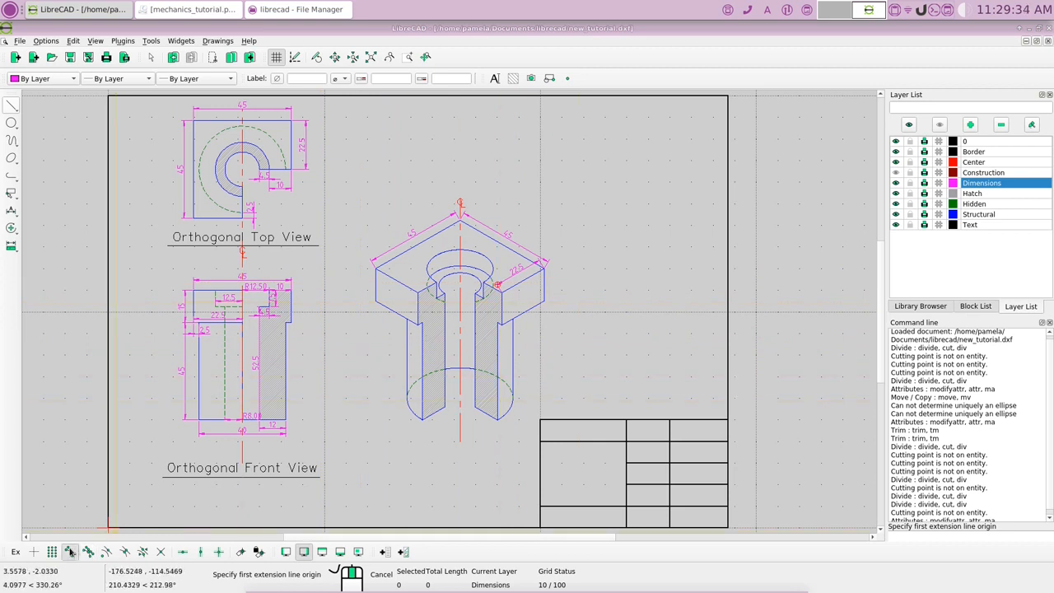
left_click(544, 266)
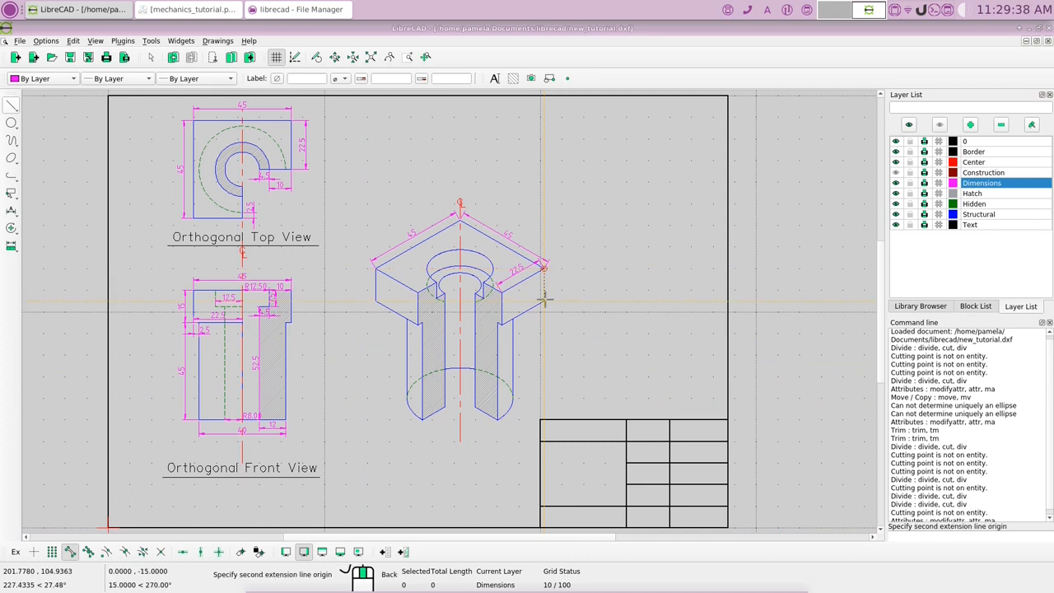
left_click(544, 301)
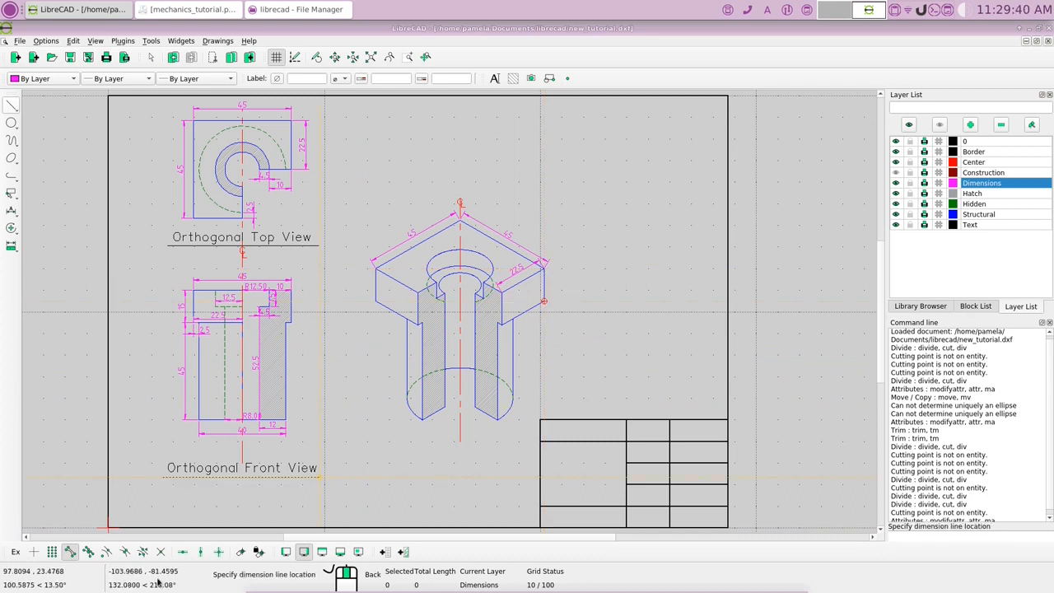
left_click(551, 322)
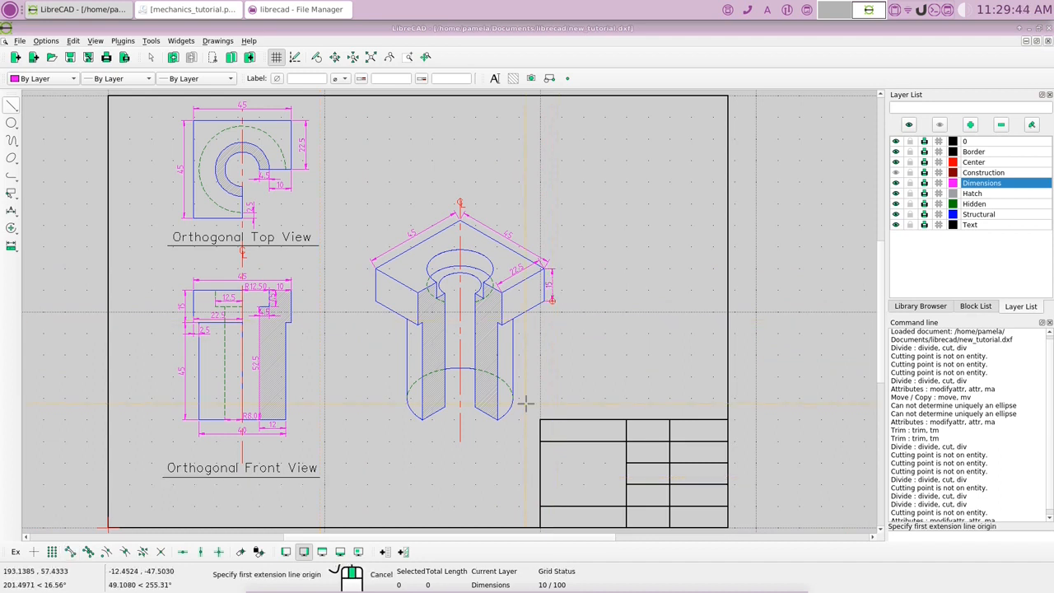
left_click(70, 552)
left_click(512, 320)
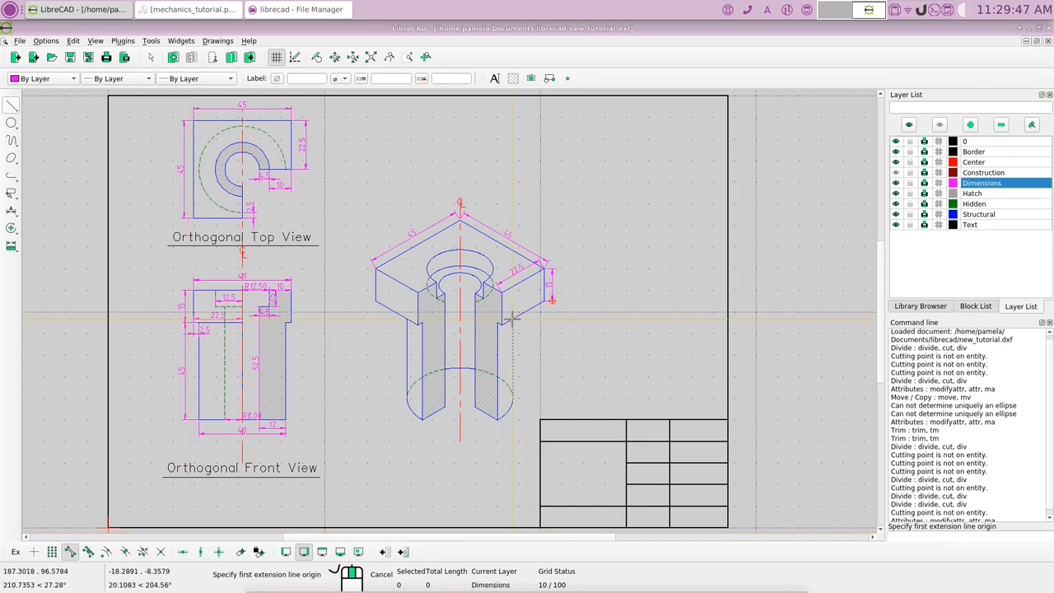
left_click(512, 399)
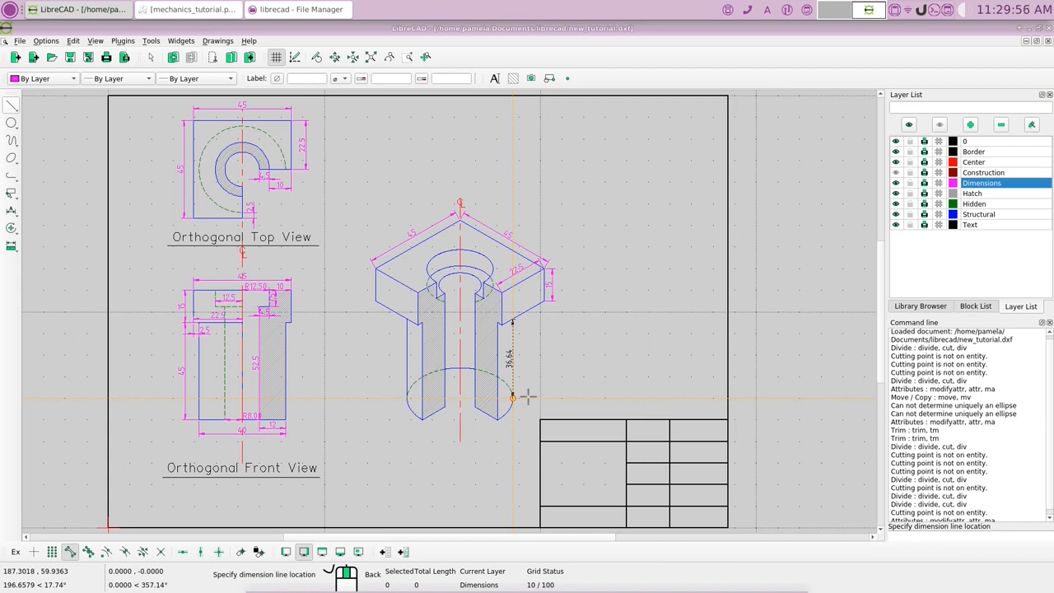
right_click(528, 397)
right_click(540, 374)
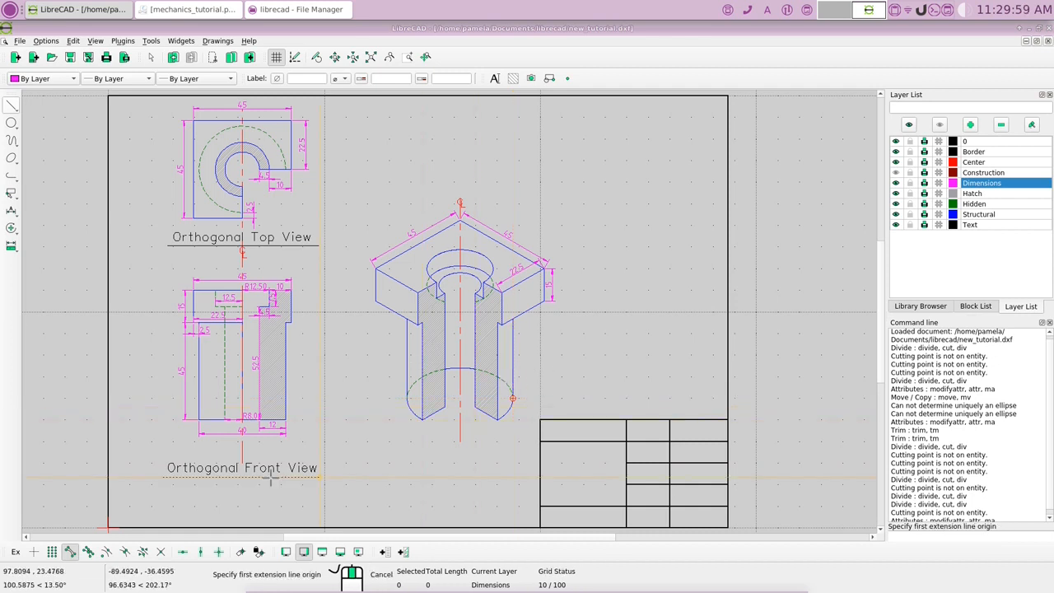
- Add an aligned dimension for the body's length below the flange along the right section's outer edge, with the line just outside the body
left_click(497, 323)
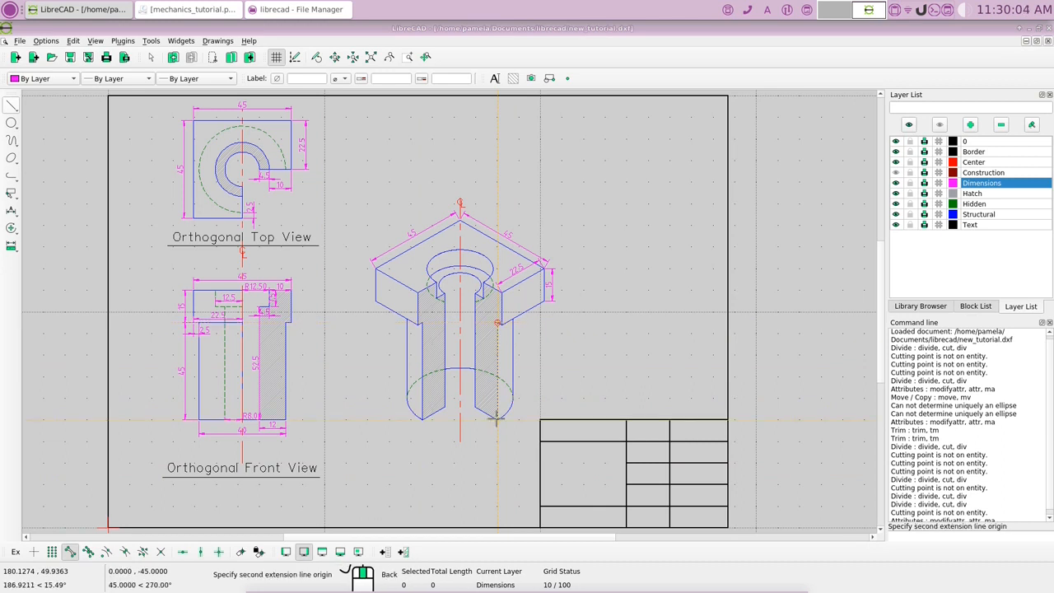
left_click(497, 419)
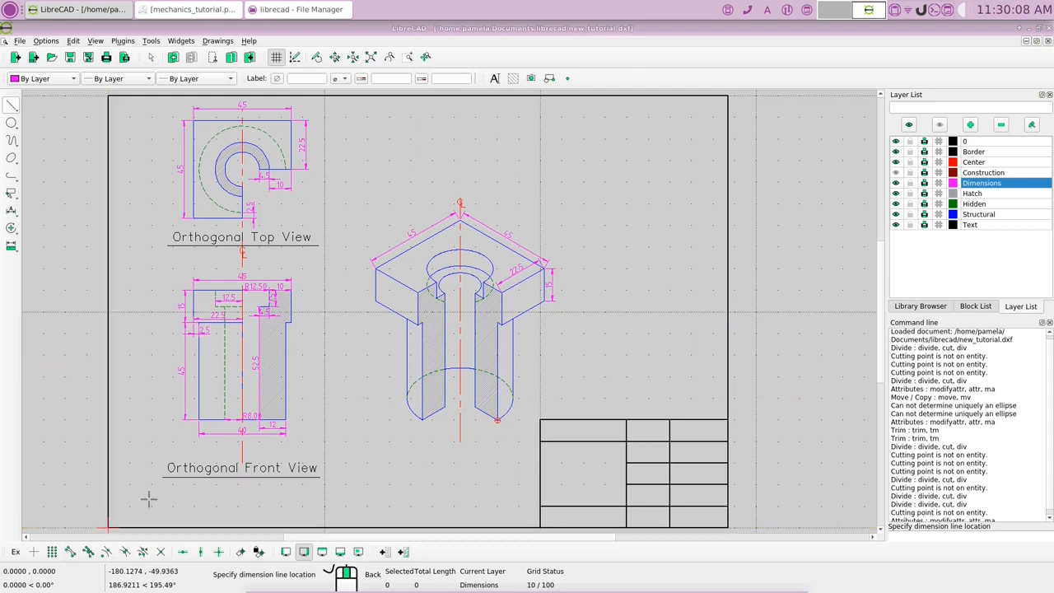
left_click(523, 391)
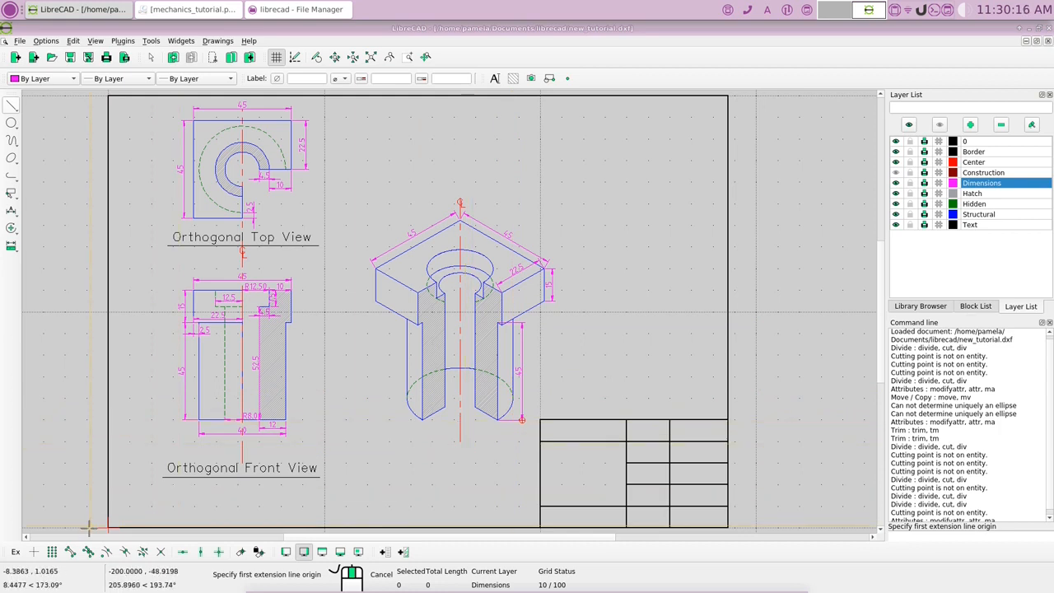
- Add an aligned dimension along the bore edge of the right section face, placing its line freely inside the bore
left_click(70, 551)
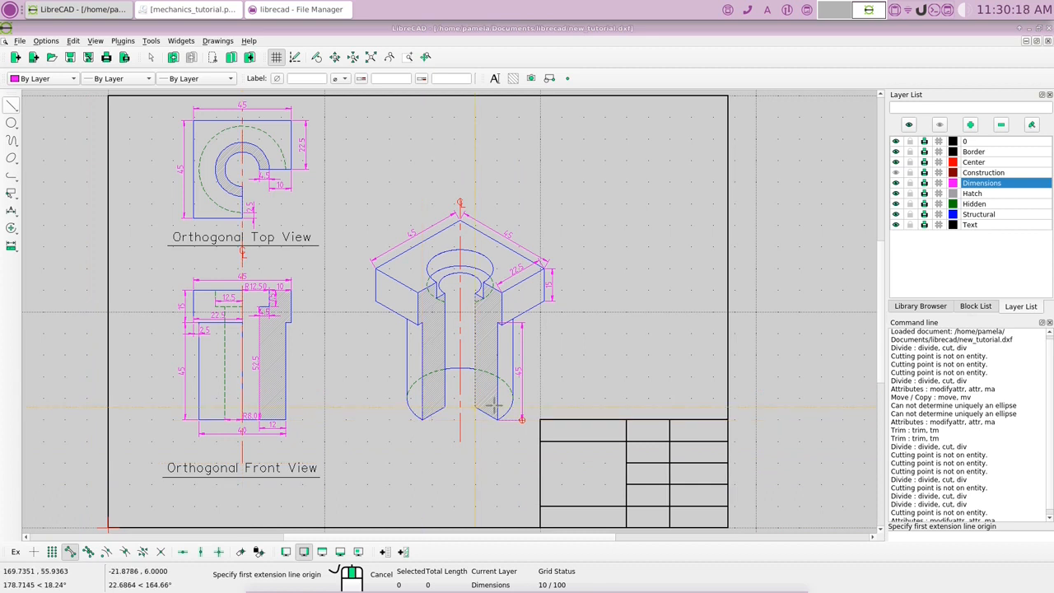
left_click(470, 338)
left_click(476, 294)
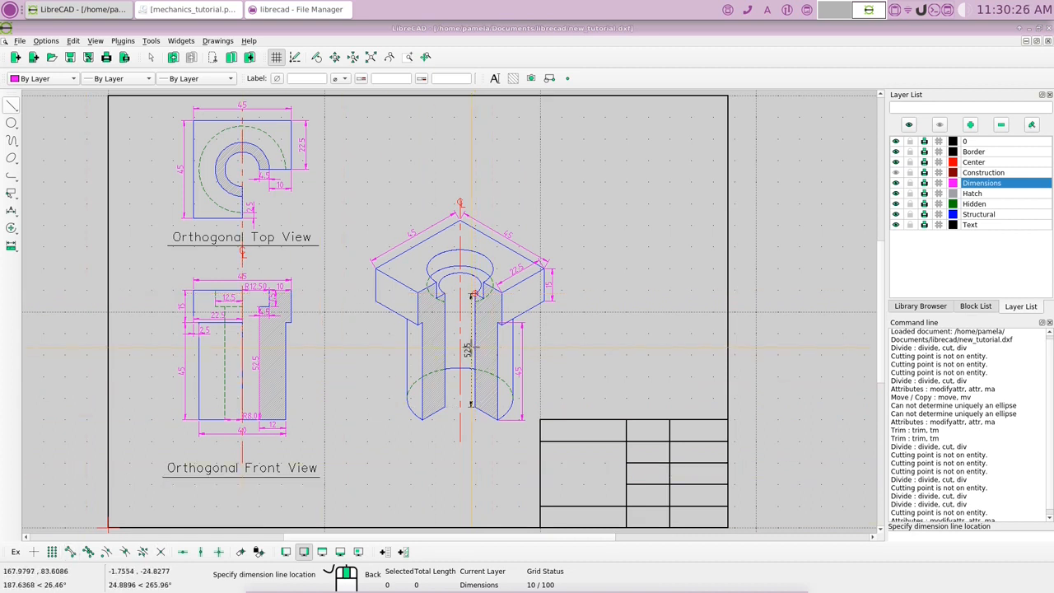
left_click(468, 349)
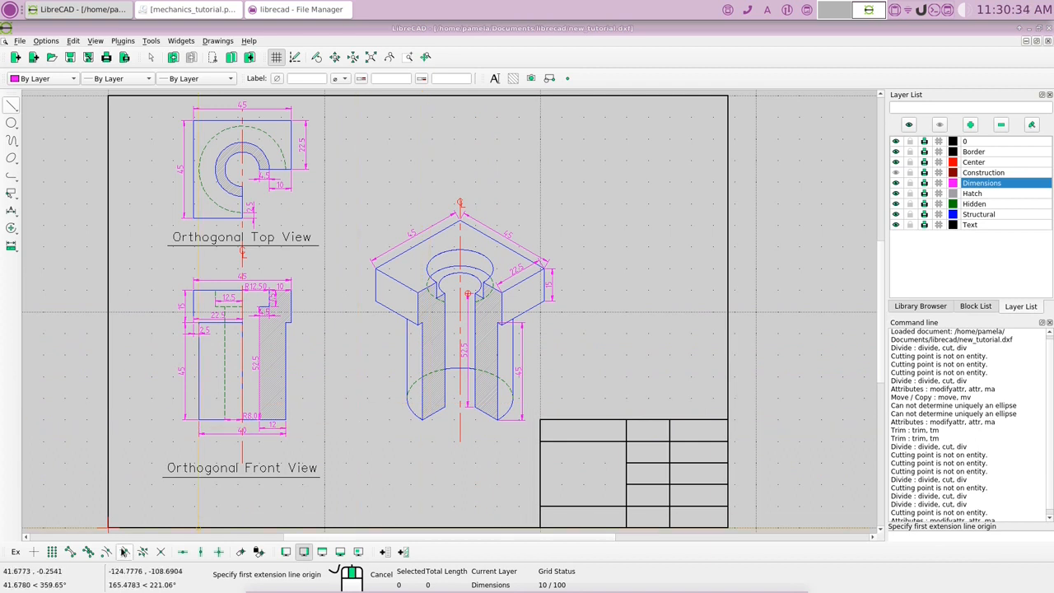
- Add an aligned dimension for the flange's overhang beyond the body at the lower corner of the left section face
left_click(70, 552)
left_click(421, 323)
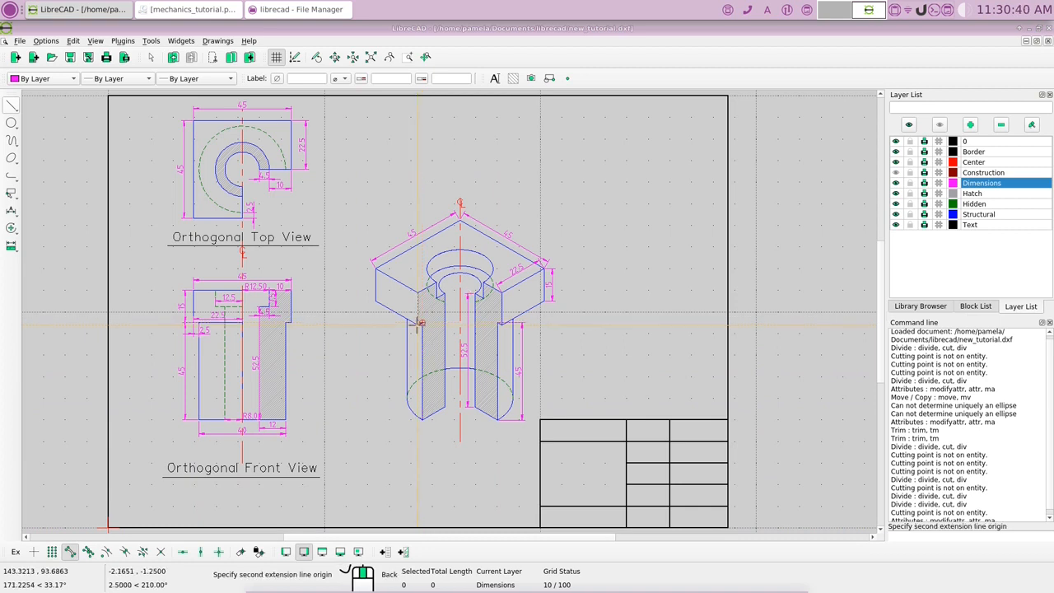
left_click(417, 326)
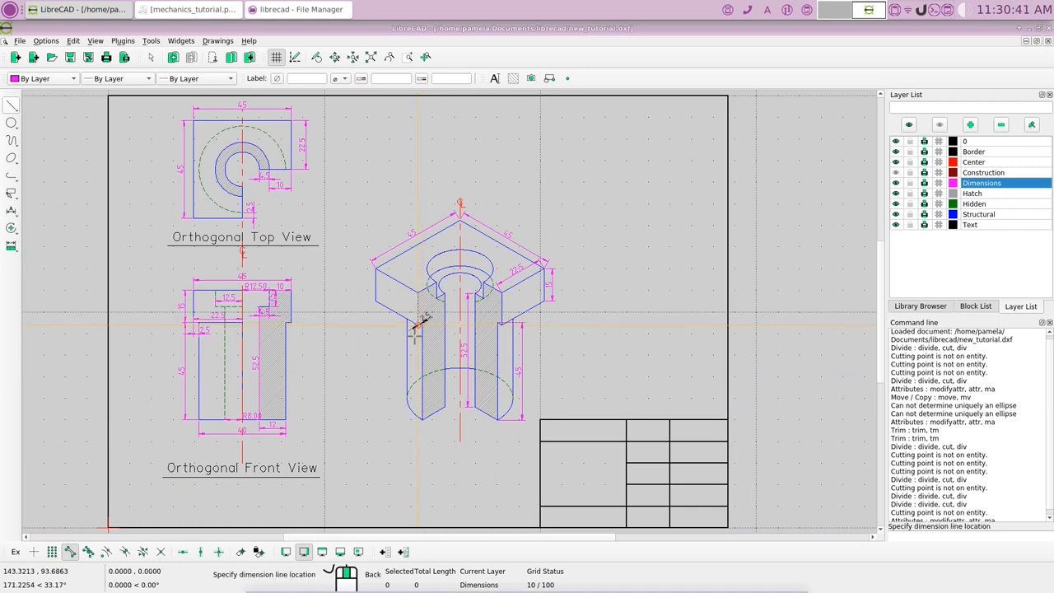
left_click(403, 372)
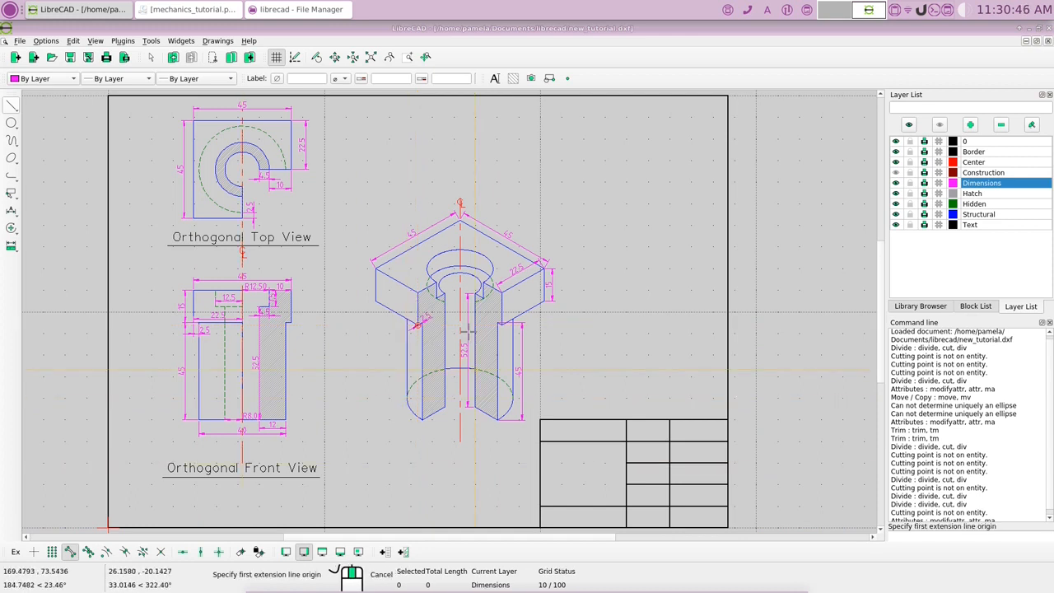
- Add an aligned dimension for the counterbore ledge's width on the left section face, with the line just below the ledge
left_click(436, 298)
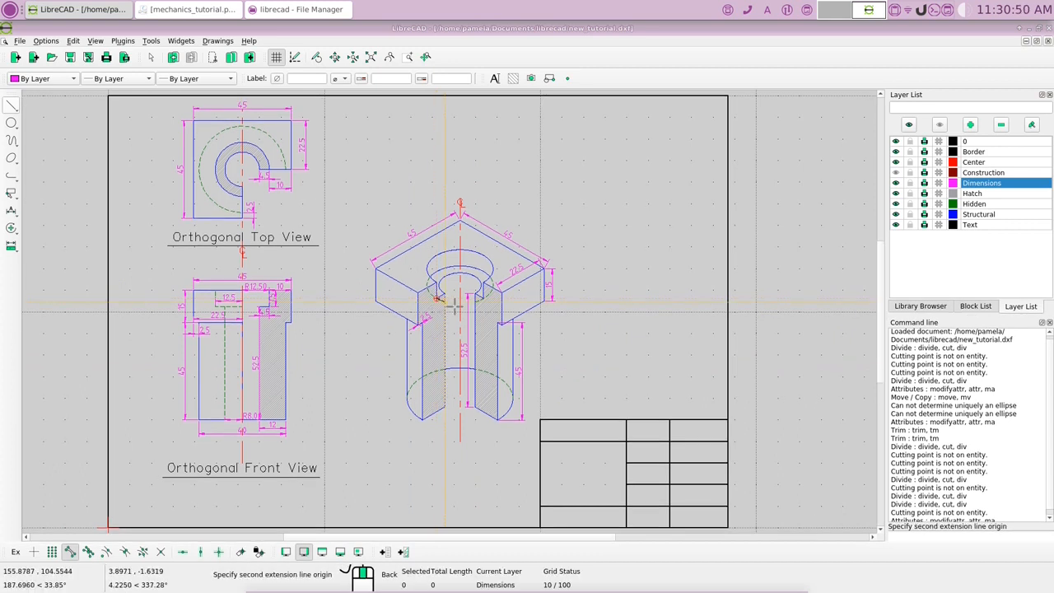
left_click(443, 294)
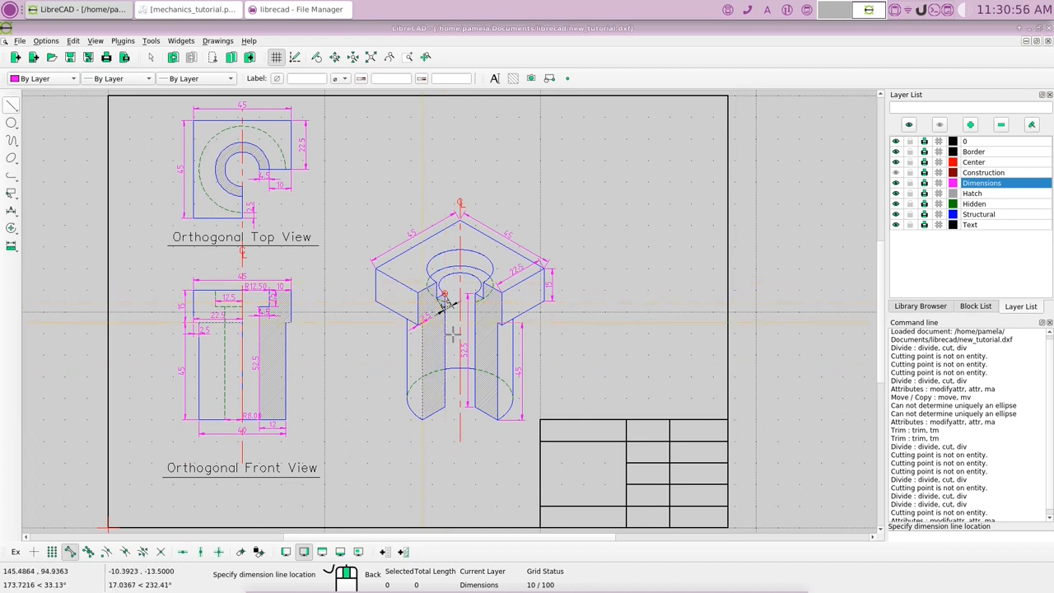
left_click(454, 333)
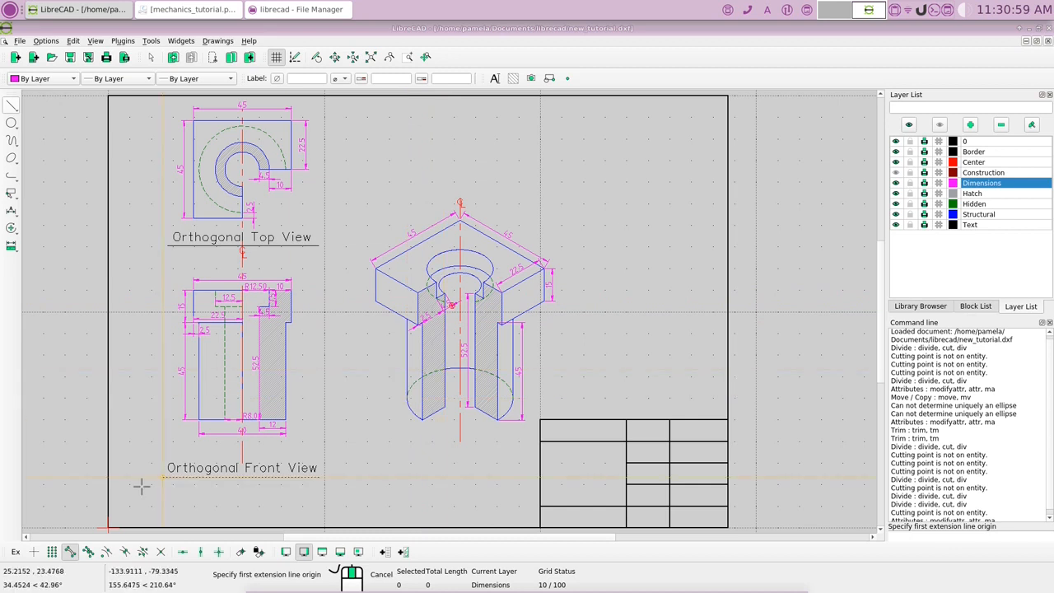
- Add an aligned dimension for the counterbore's depth on the left section face, with its line inside the opening
left_click(436, 283)
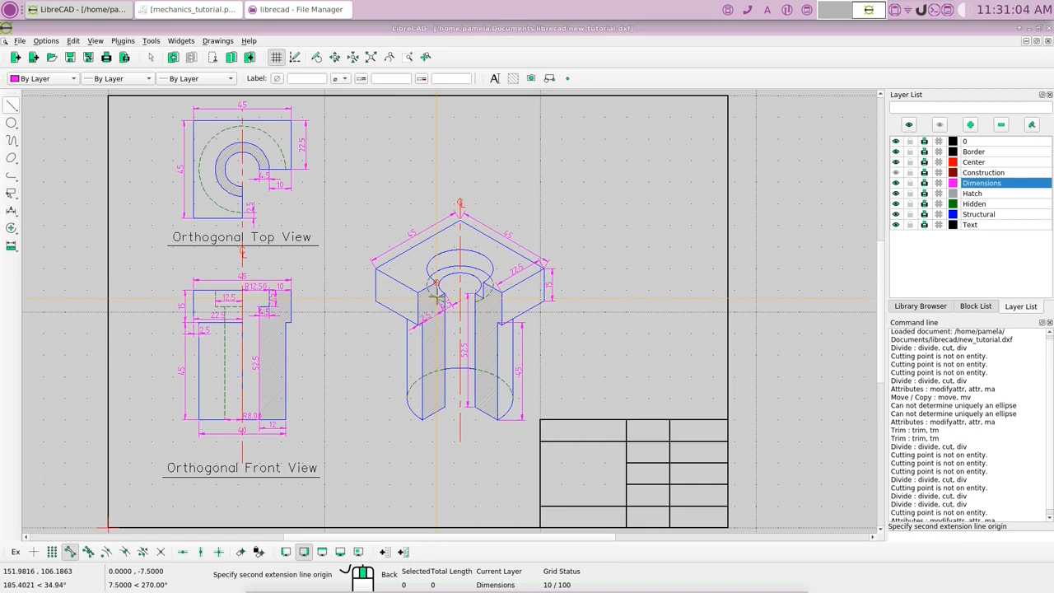
left_click(436, 298)
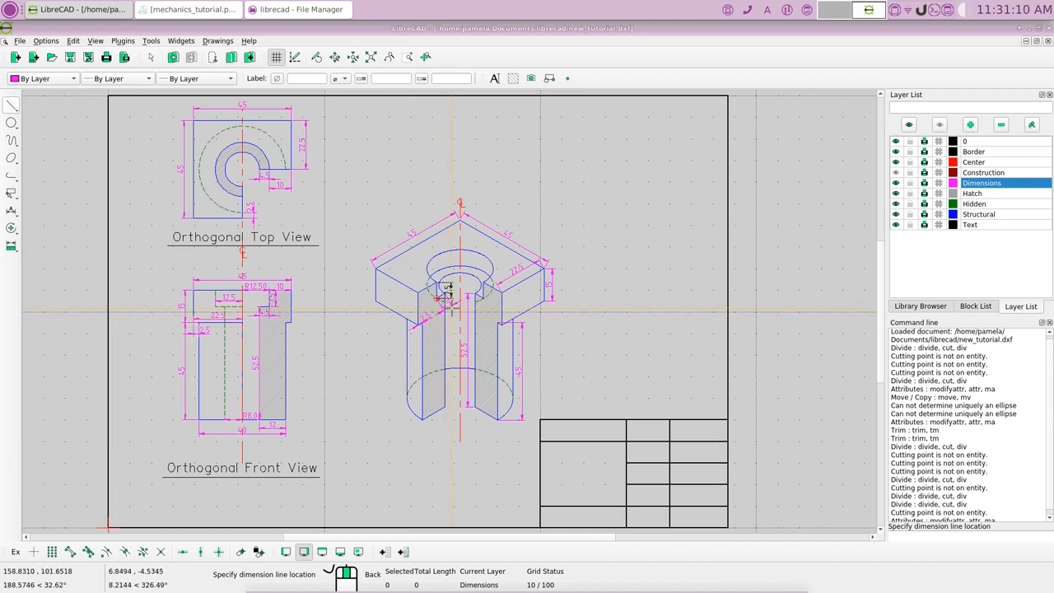
left_click(450, 291)
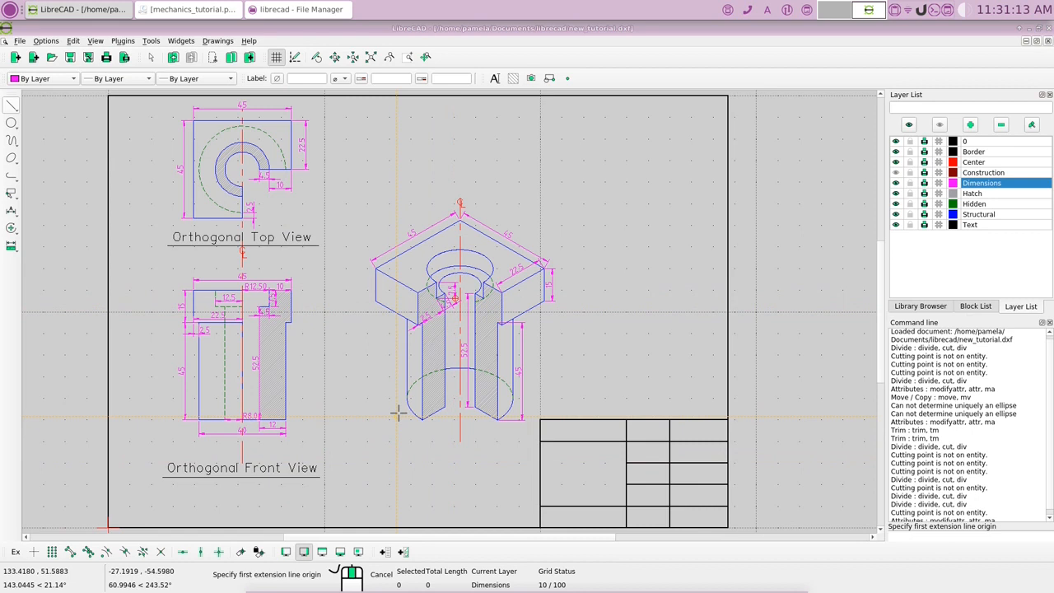
- Add an aligned dimension to the left section's top edge, from the flange edge to the counterbore, placed on the top face
left_click(71, 551)
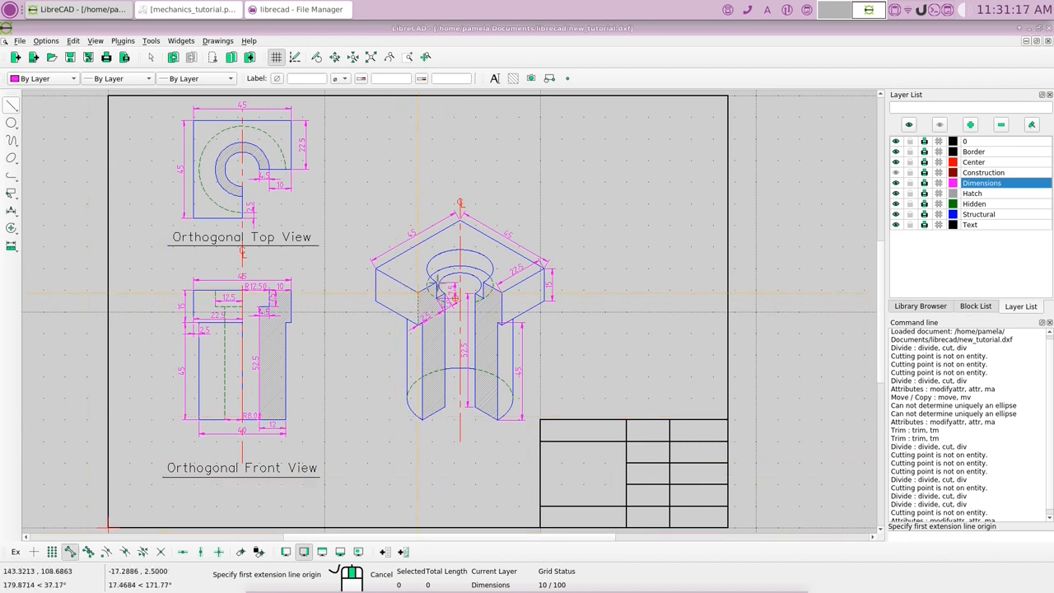
left_click(419, 293)
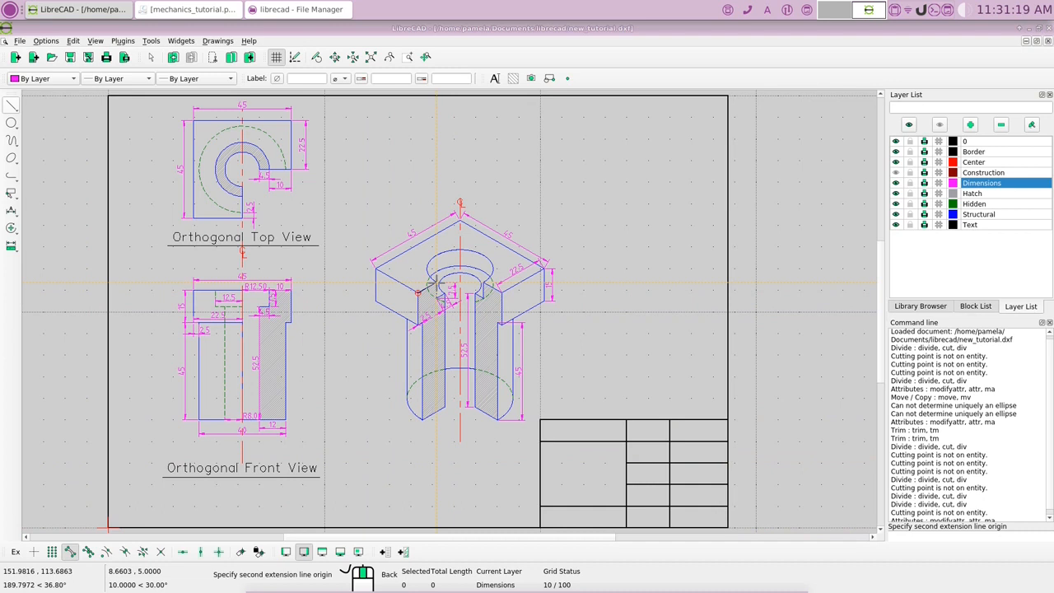
left_click(437, 284)
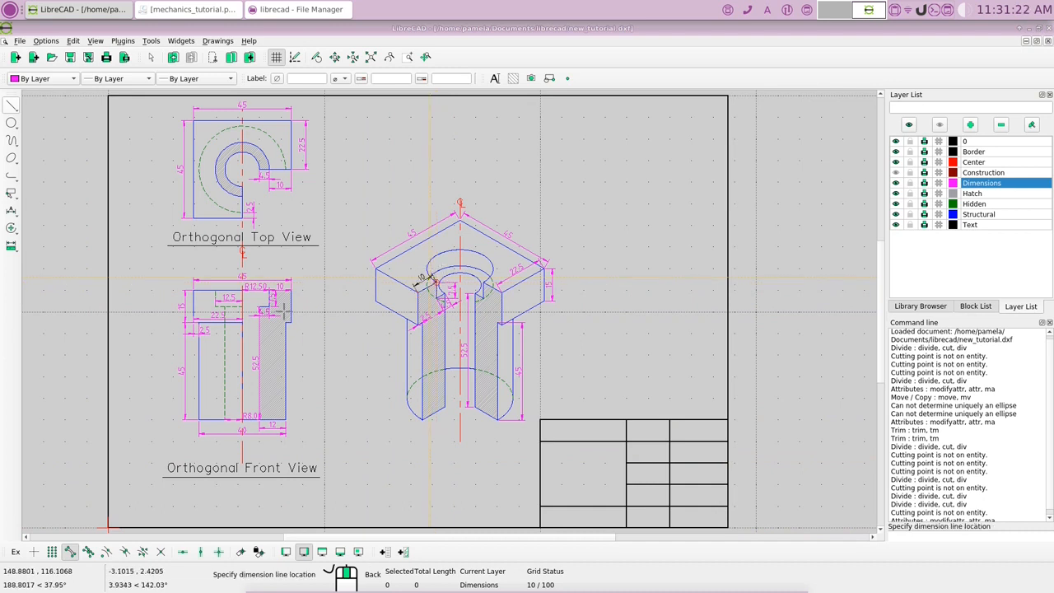
left_click(281, 312)
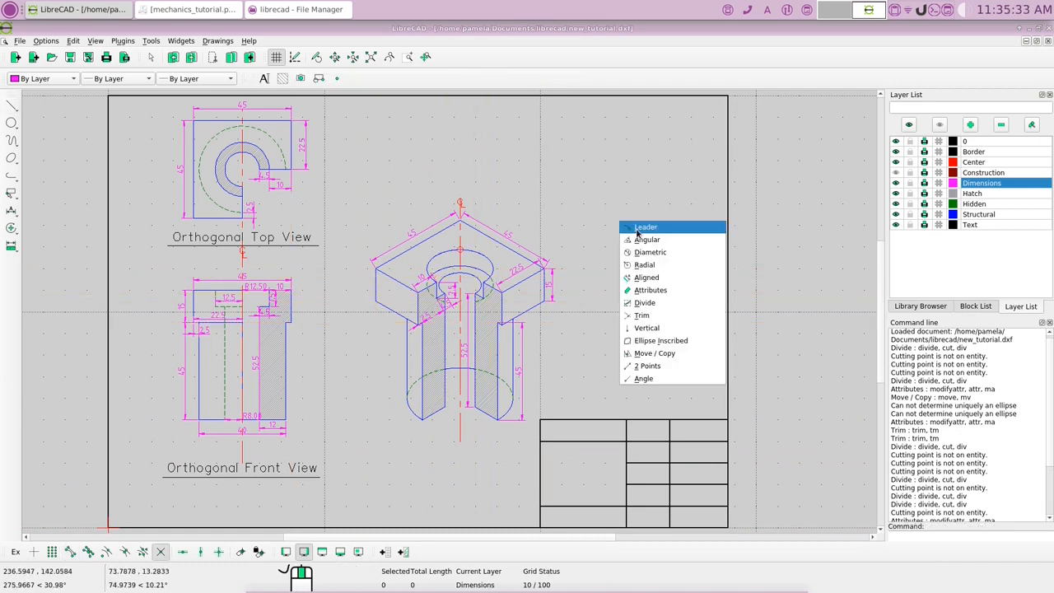
- Draw a leader from the rear of the inner bore's rim up to the right, ending in a horizontal shoulder beyond the flange
left_click(635, 230)
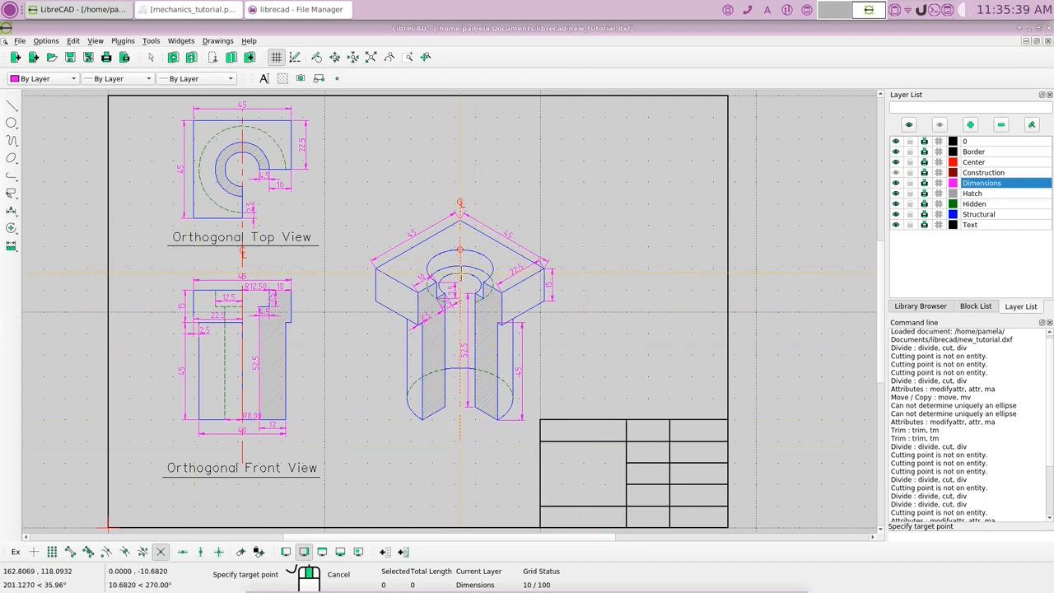
left_click(459, 272)
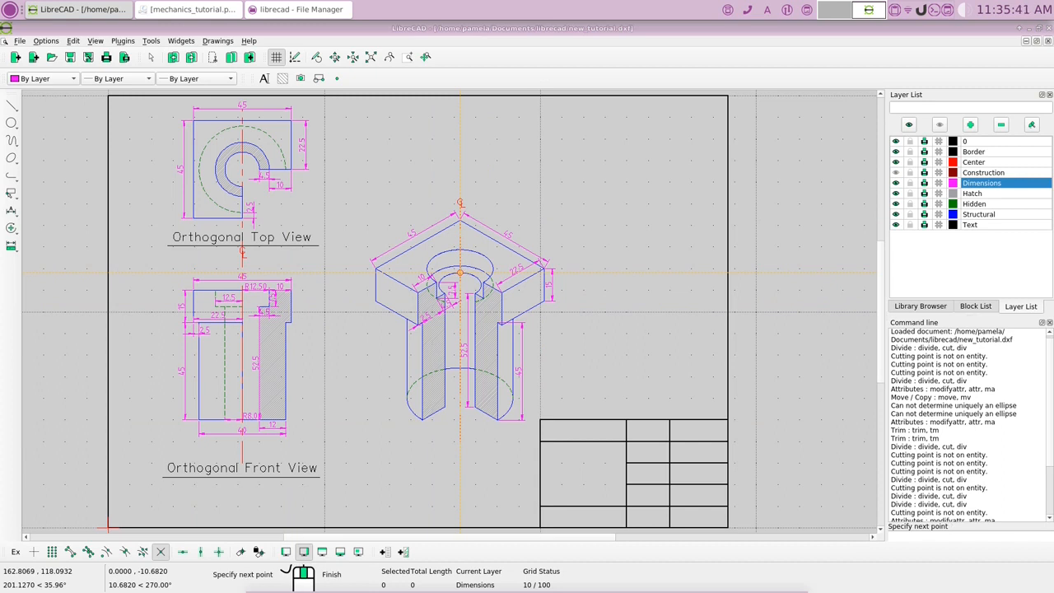
left_click(176, 545)
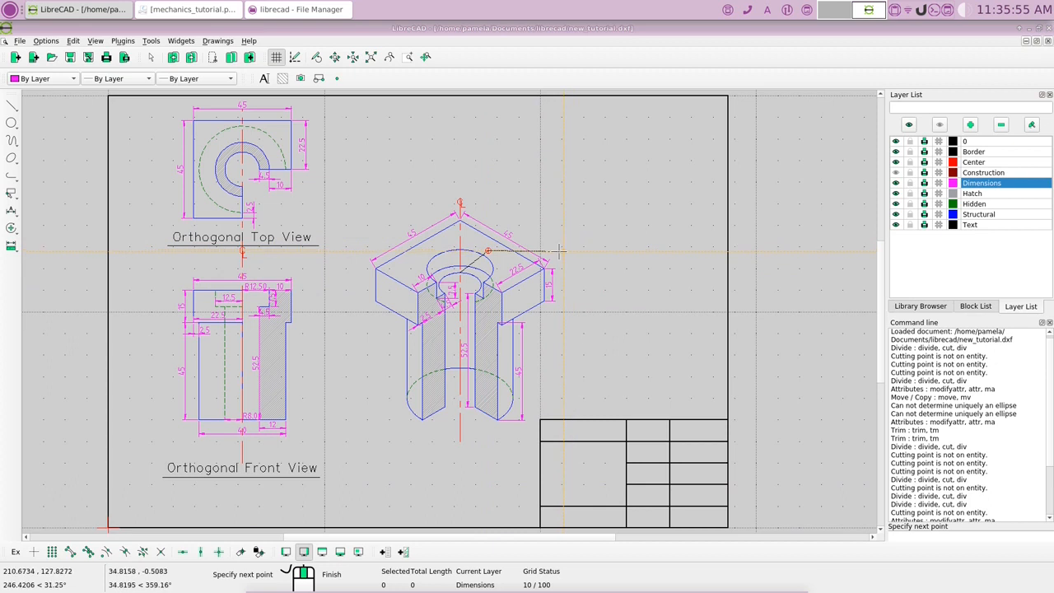
left_click(182, 552)
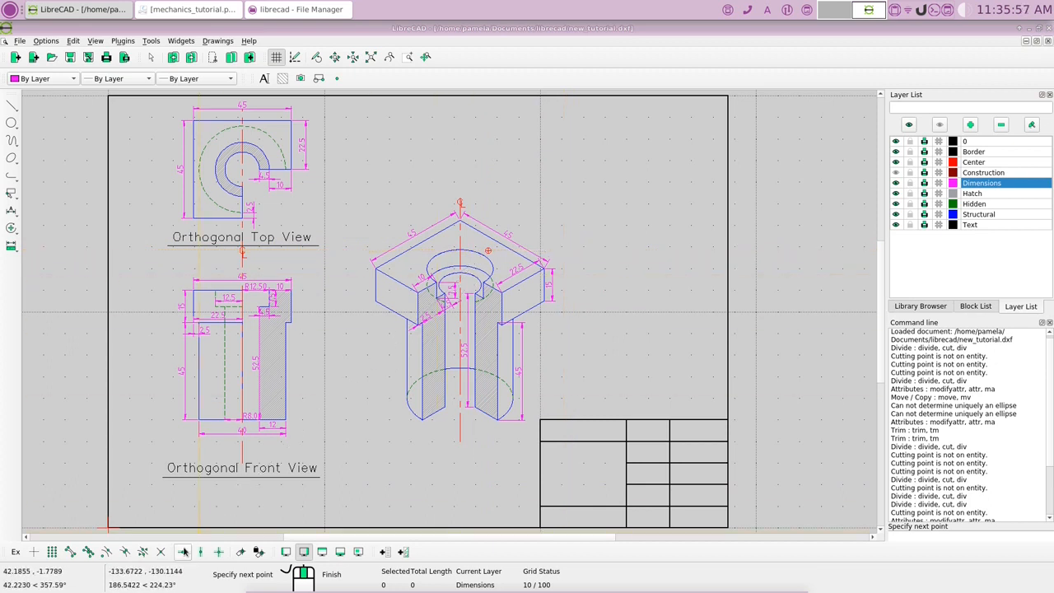
left_click(560, 249)
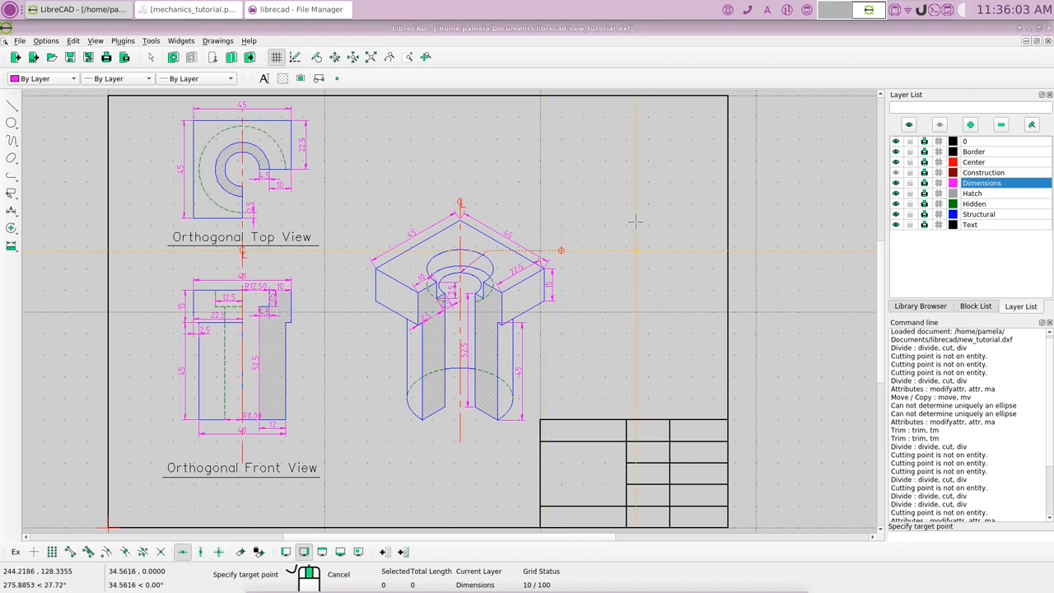
right_click(604, 150)
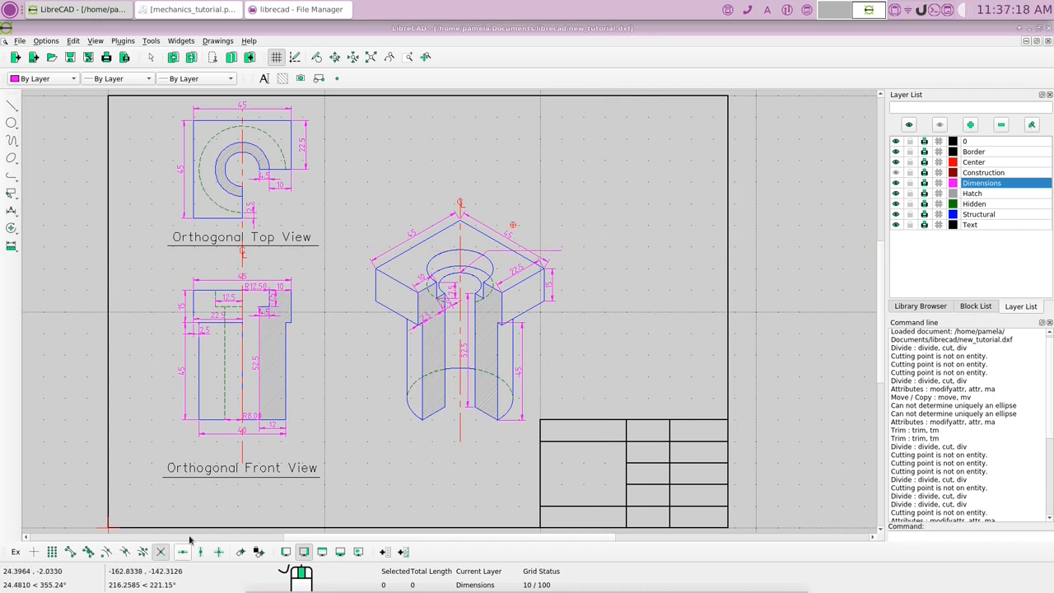
- Draw a second leader from the rear of the counterbore's top rim, with a horizontal shoulder above the rear-right flange edge
right_click(609, 162)
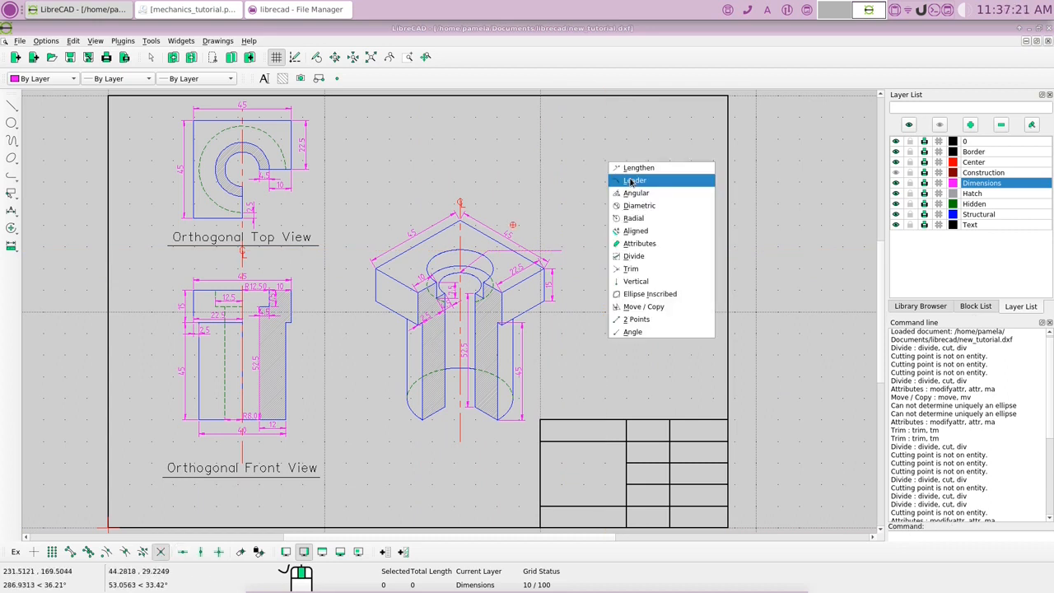
left_click(629, 180)
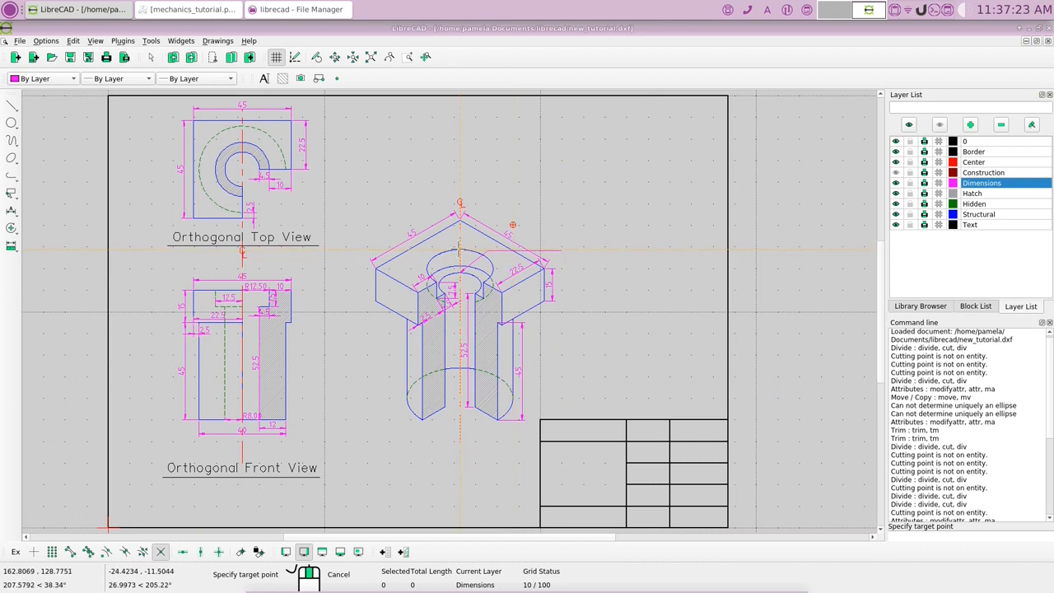
left_click(459, 249)
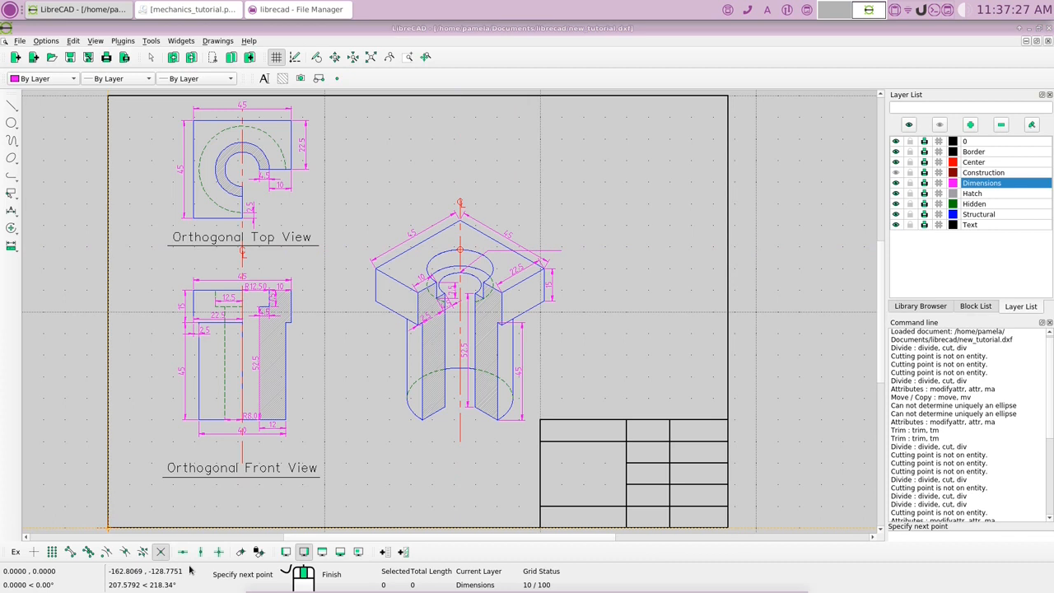
left_click(493, 222)
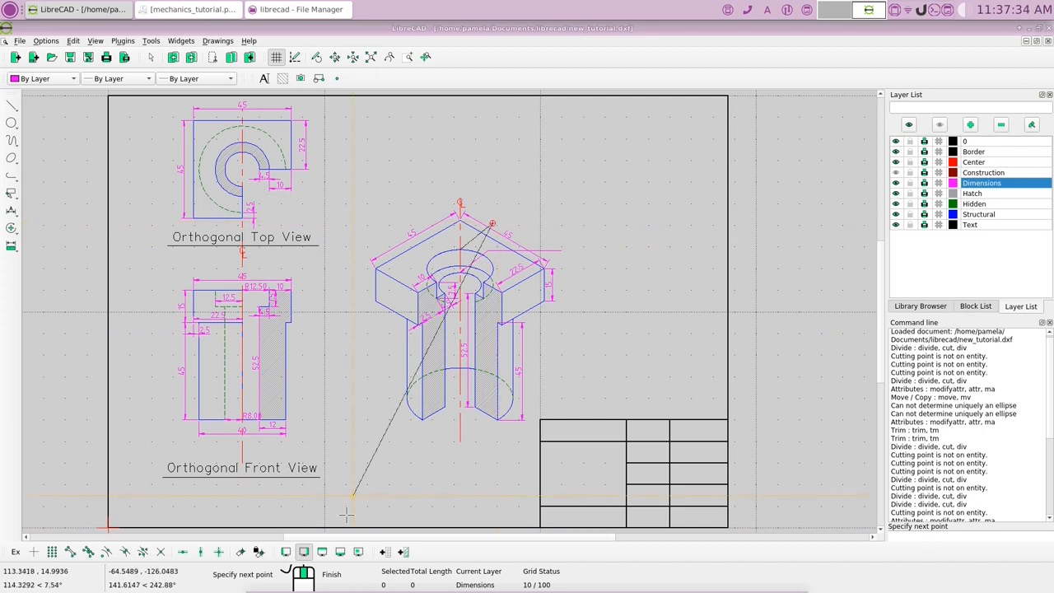
left_click(182, 552)
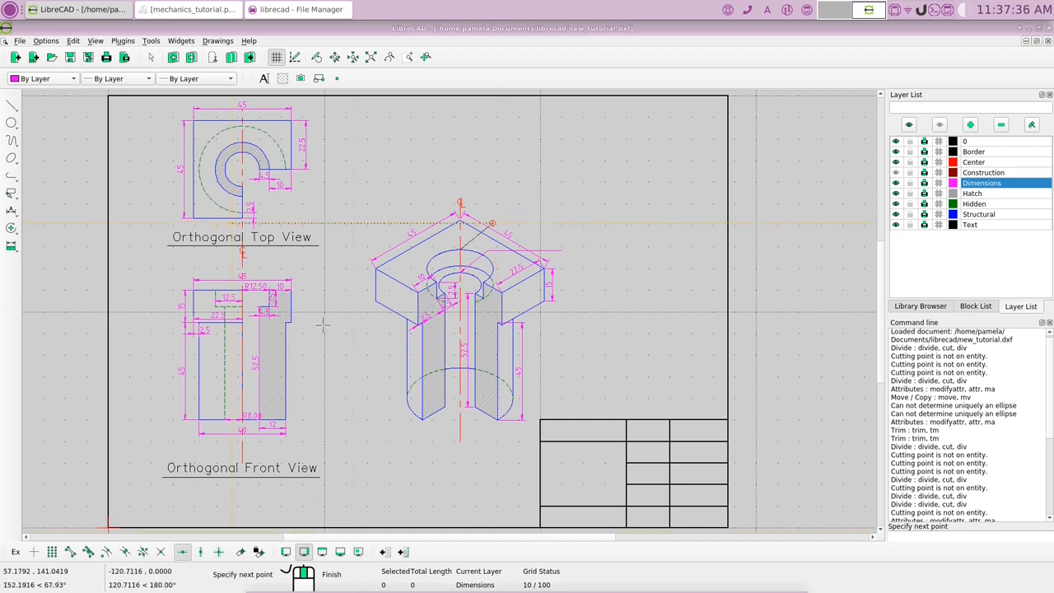
left_click(553, 231)
right_click(553, 231)
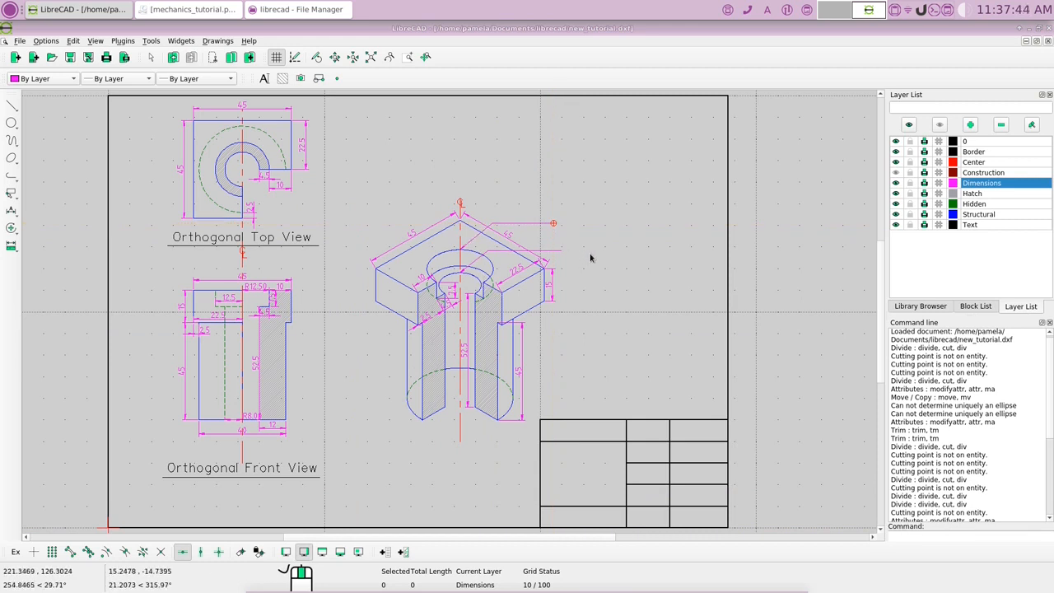
- Add the multiline text 25.00 just above the shoulder of the counterbore's leader
left_click(264, 79)
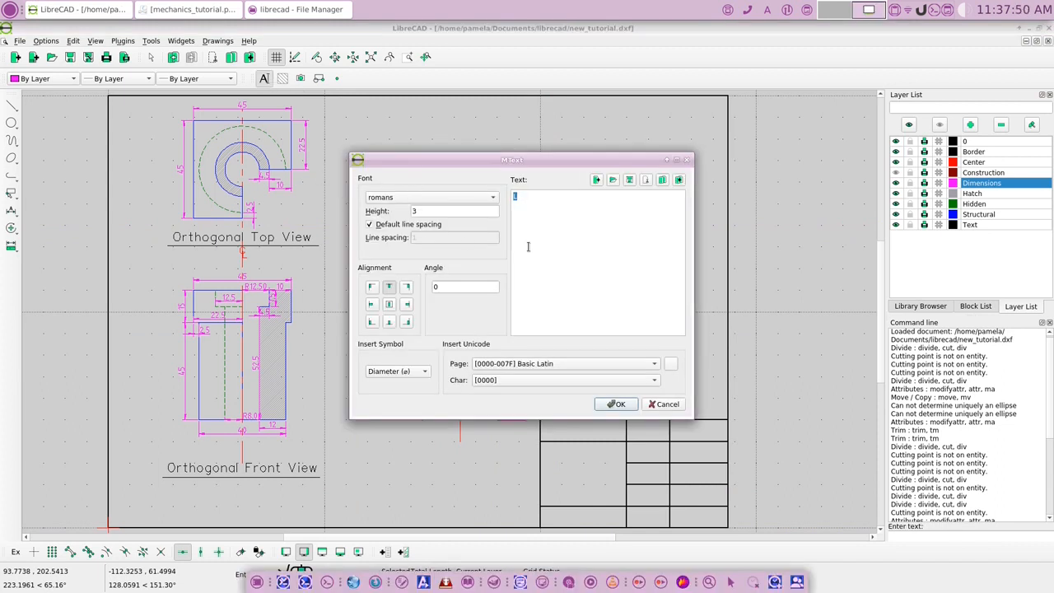
type("2")
type("5")
type(".00")
left_click(616, 404)
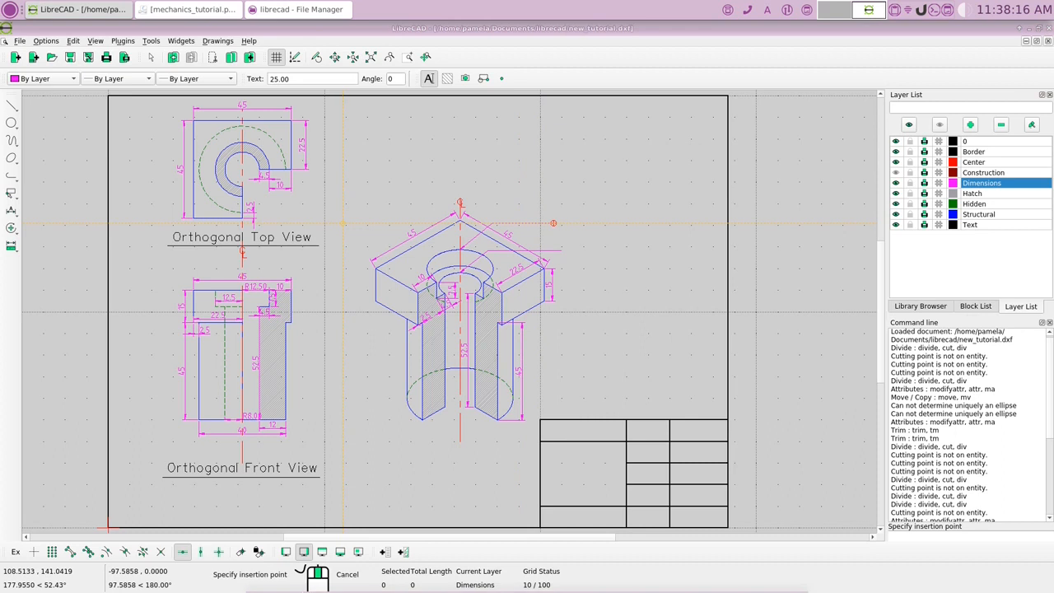
right_click(546, 221)
- Add the multiline text 16.00 just above the horizontal shoulder of the inner bore's leader
right_click(584, 248)
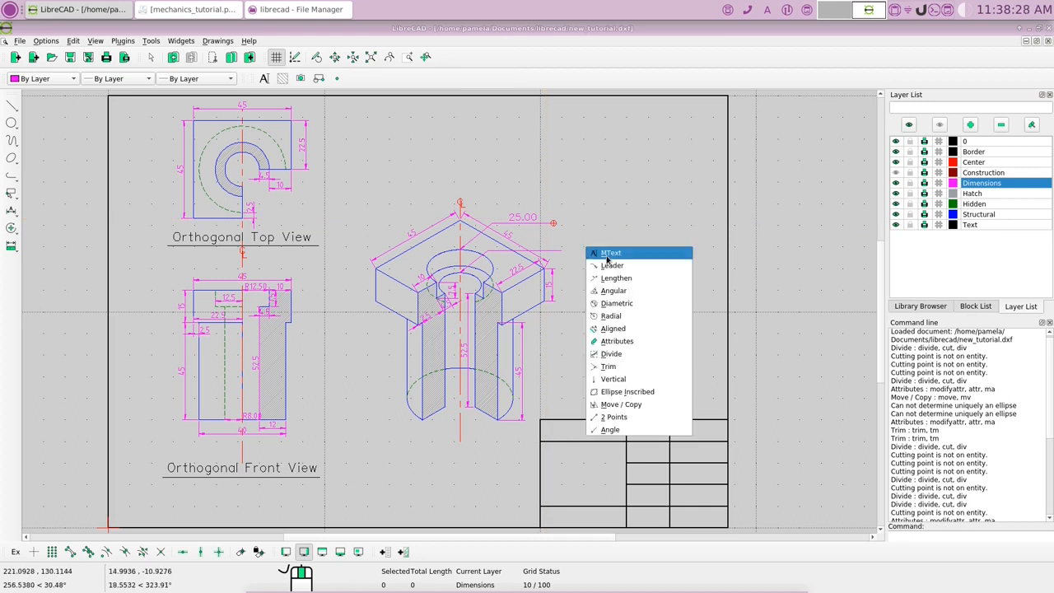
left_click(608, 254)
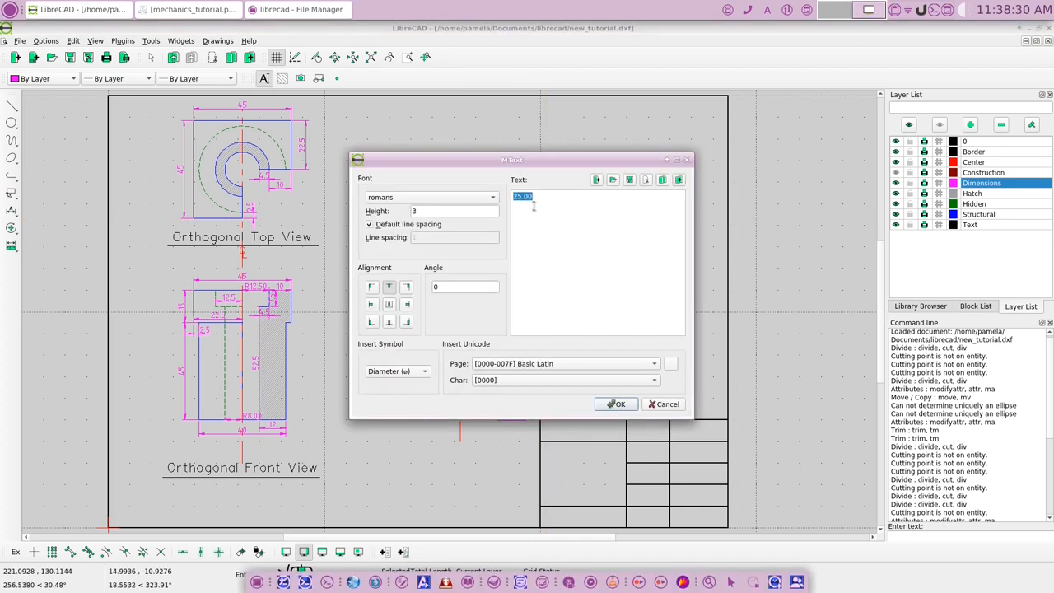
left_click(520, 196)
key("BackSpace")
key("BackSpace")
type("16")
left_click(617, 404)
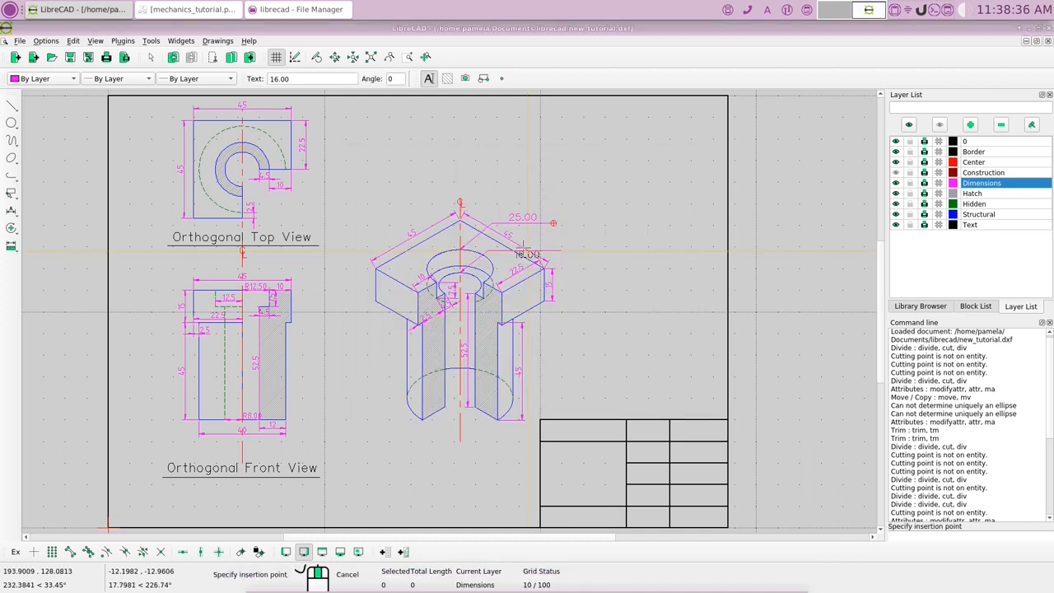
left_click(542, 244)
right_click(543, 244)
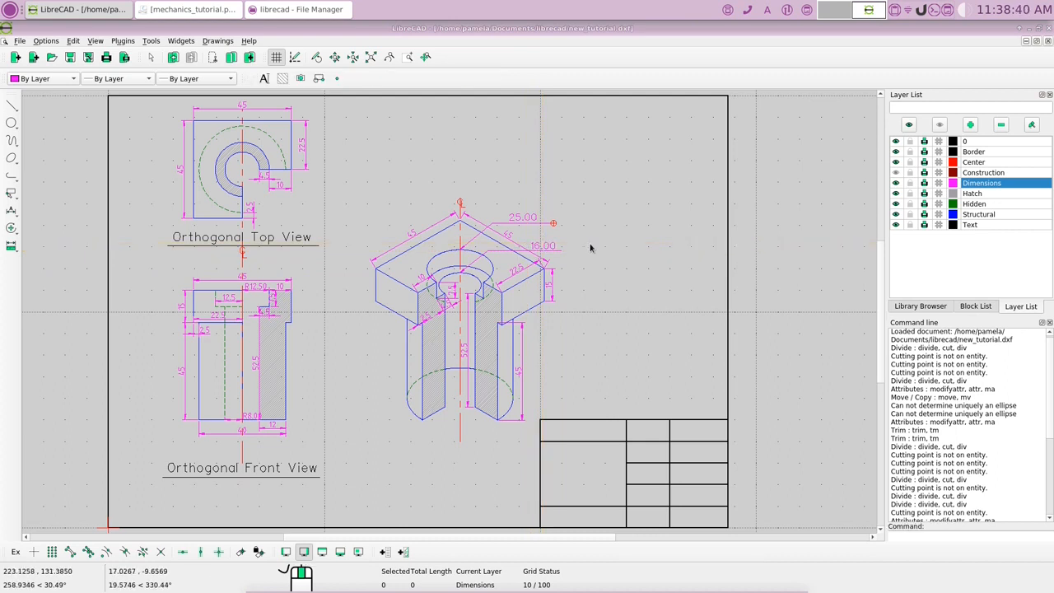
- Edit the 25.00 leader label's properties so its text reads ⌀ 25.00, using the inserted diameter symbol
right_click(593, 247)
left_click(626, 228)
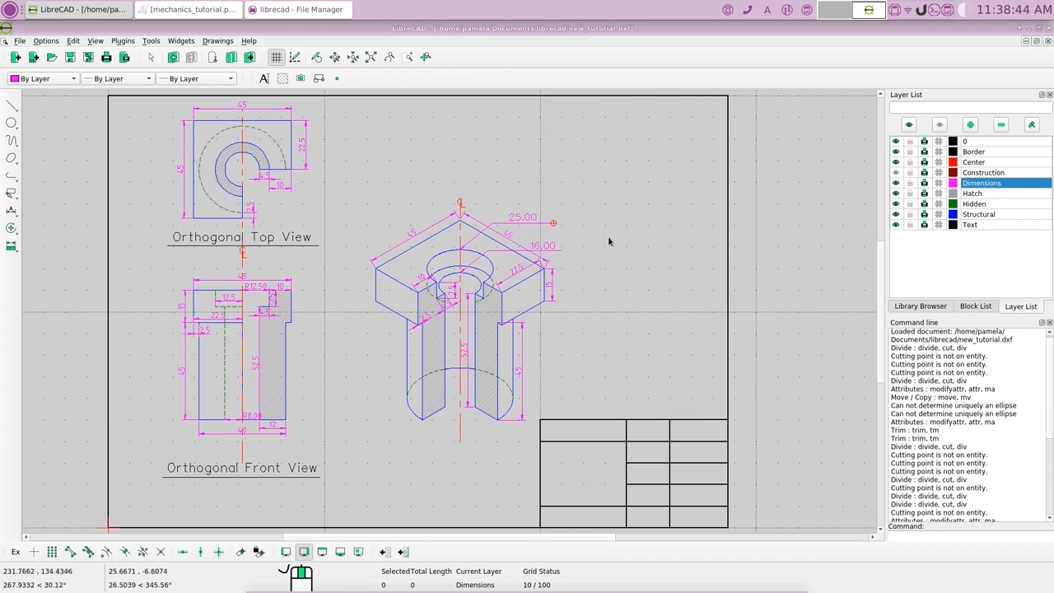
left_click(513, 223)
left_click(10, 228)
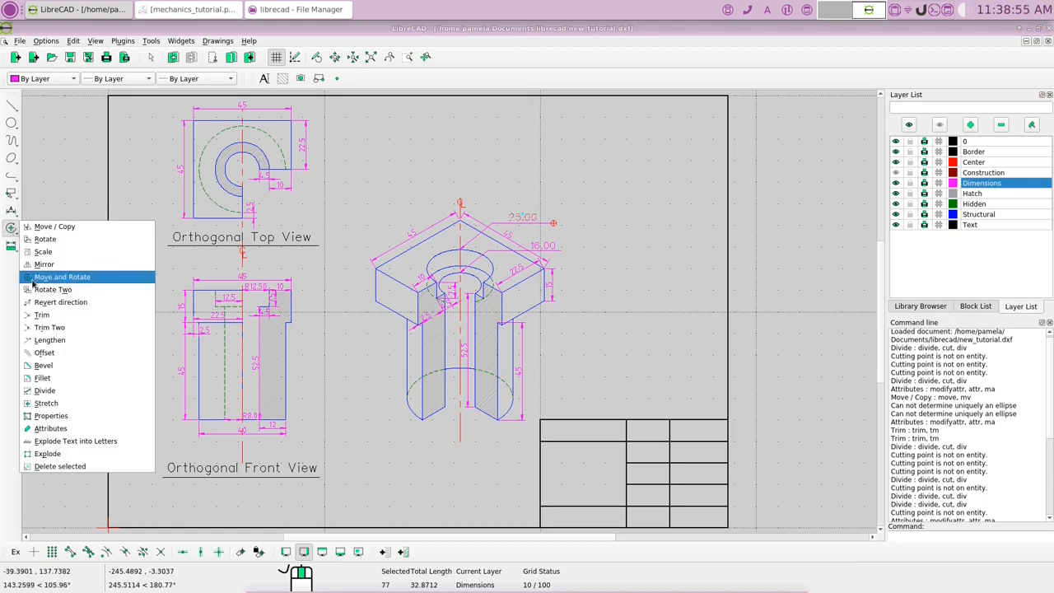
left_click(52, 417)
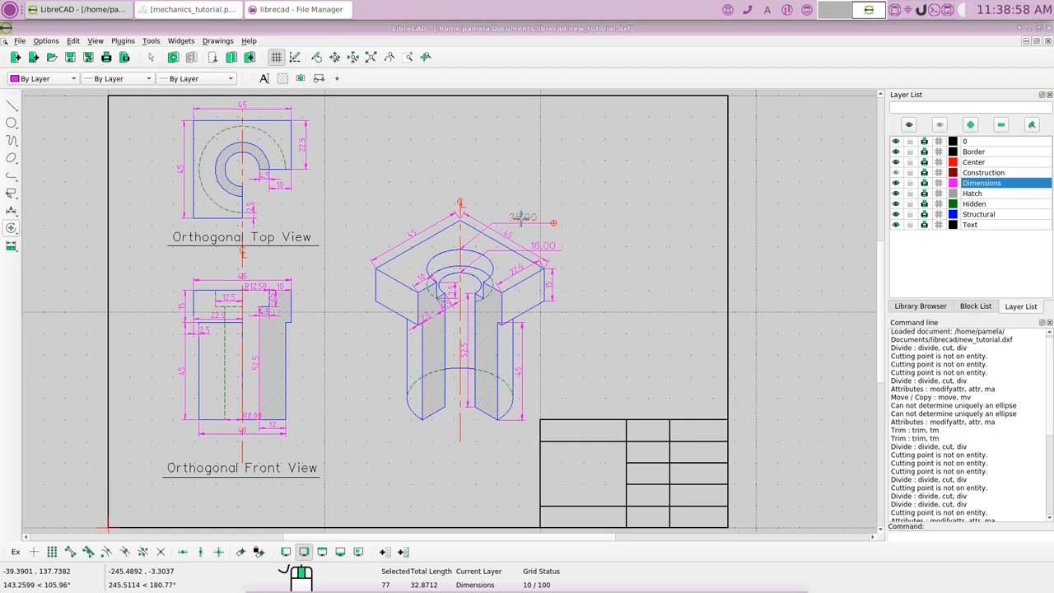
left_click(527, 220)
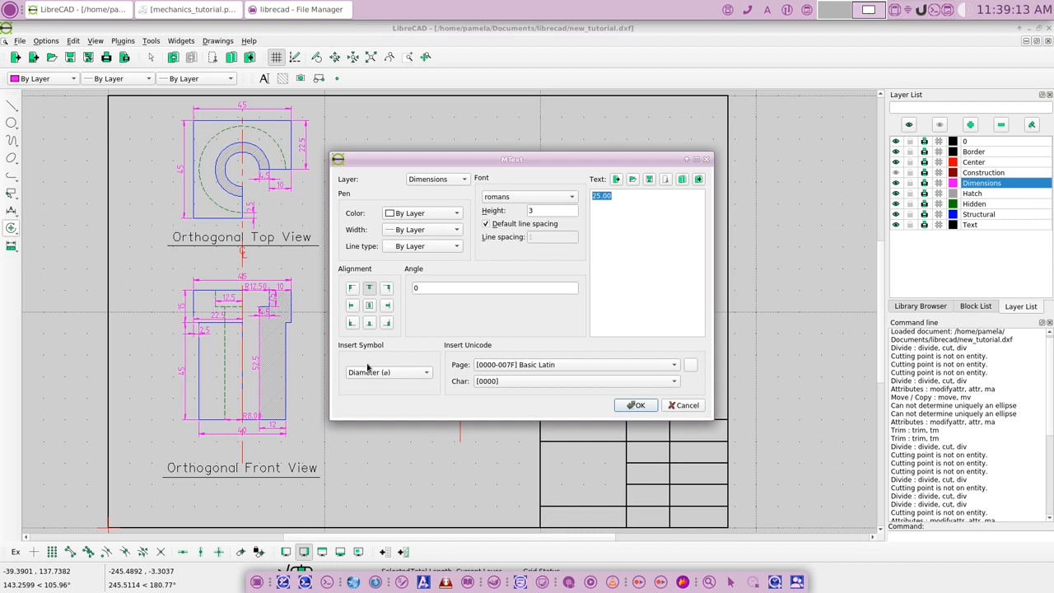
left_click(423, 374)
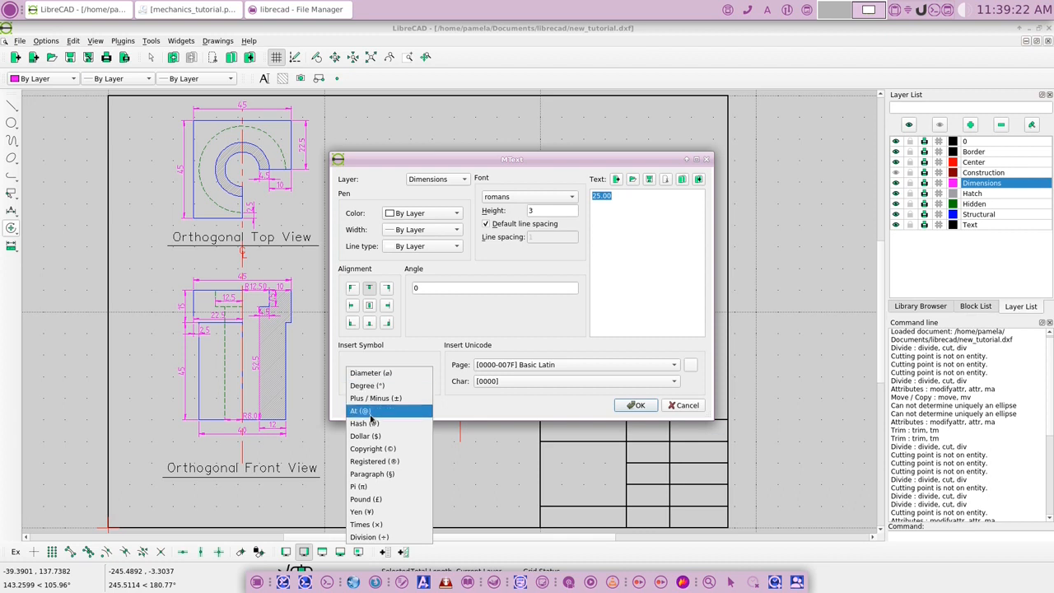
left_click(372, 373)
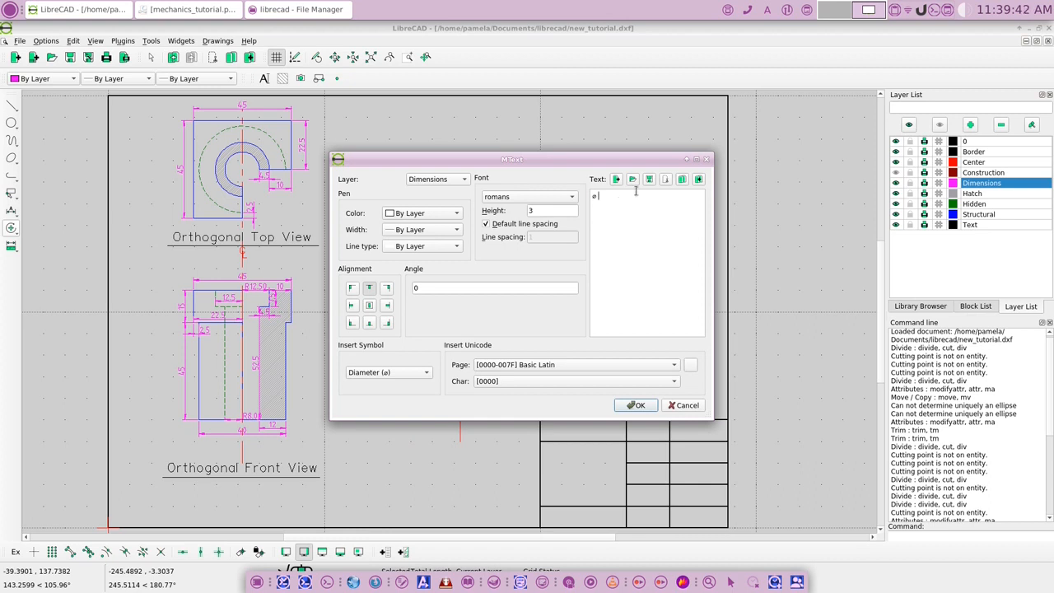
type("25.00")
left_click(650, 409)
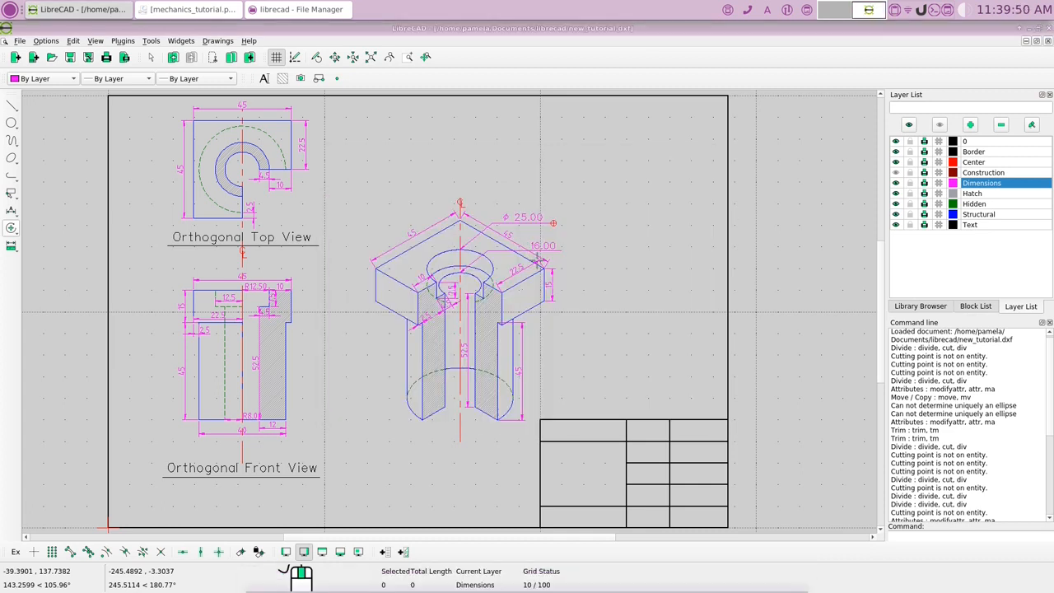
- Insert a diameter symbol in front of the 16.00 leader label's text
double_click(541, 247)
left_click(654, 230)
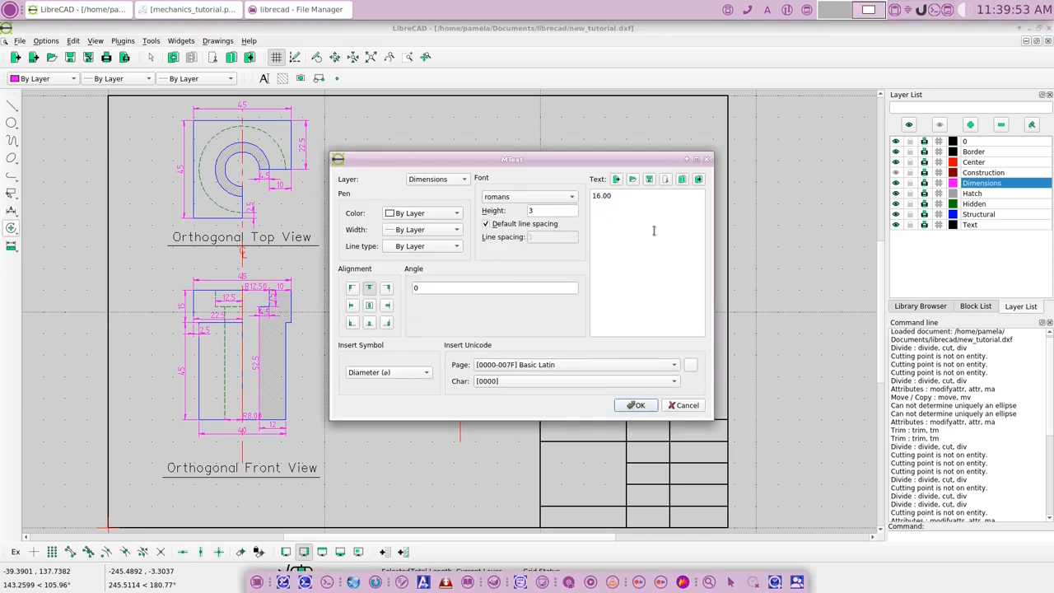
left_click(416, 372)
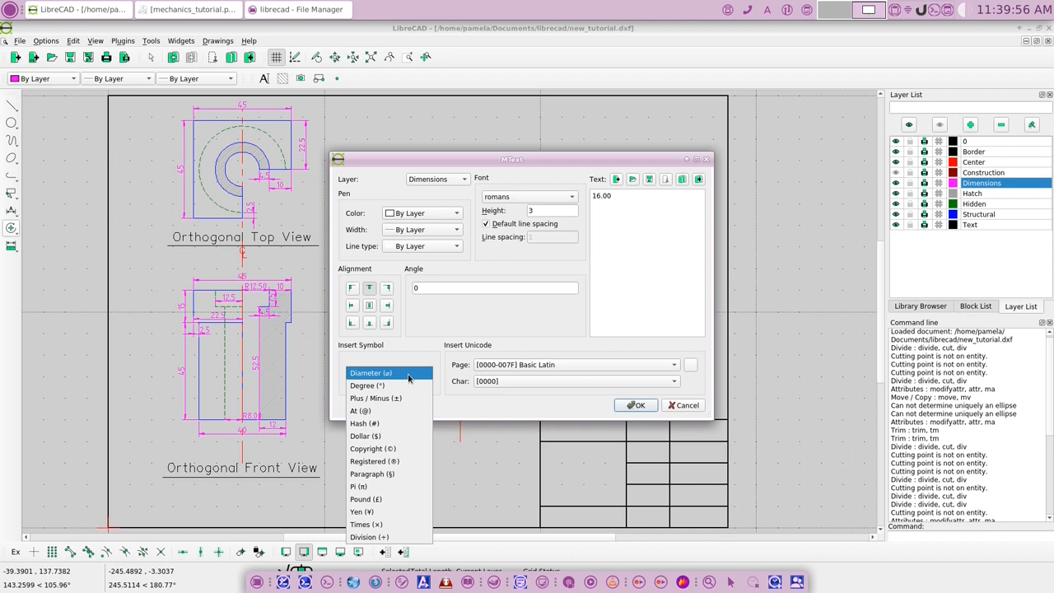
left_click(395, 373)
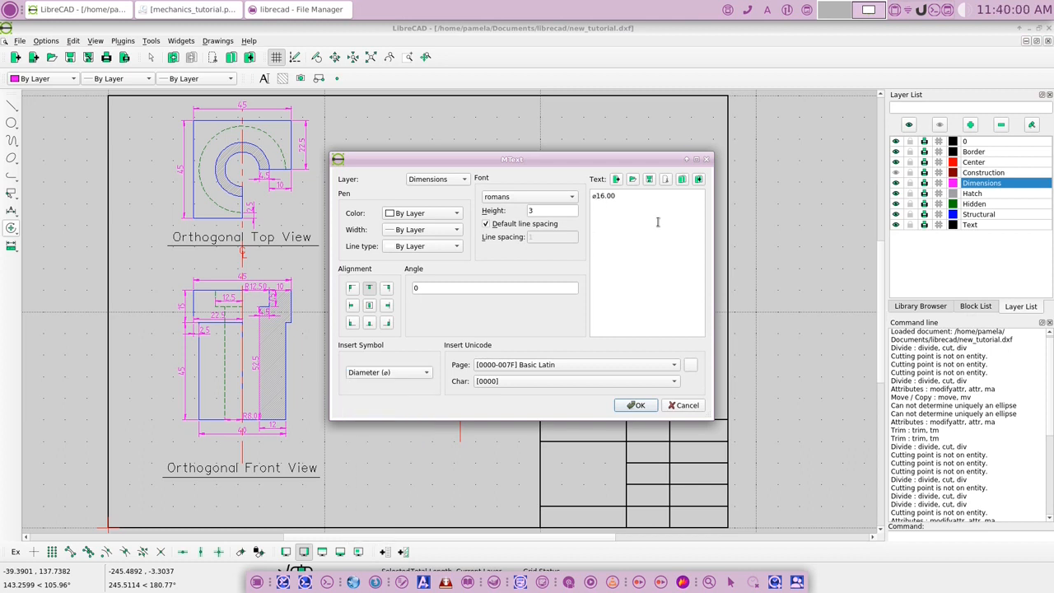
left_click(639, 405)
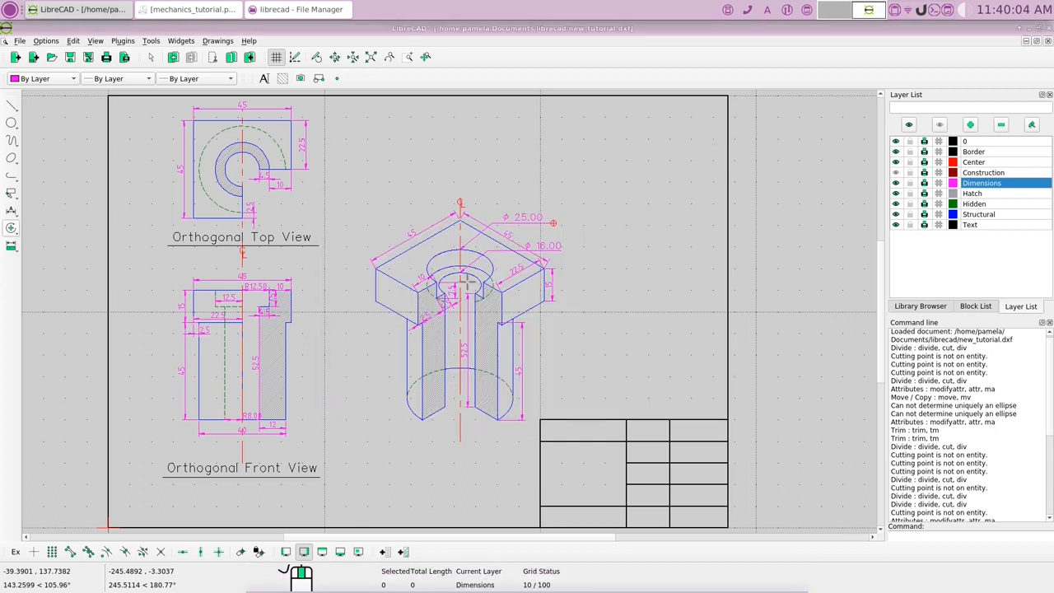
- Make the Construction layer visible
left_click(896, 174)
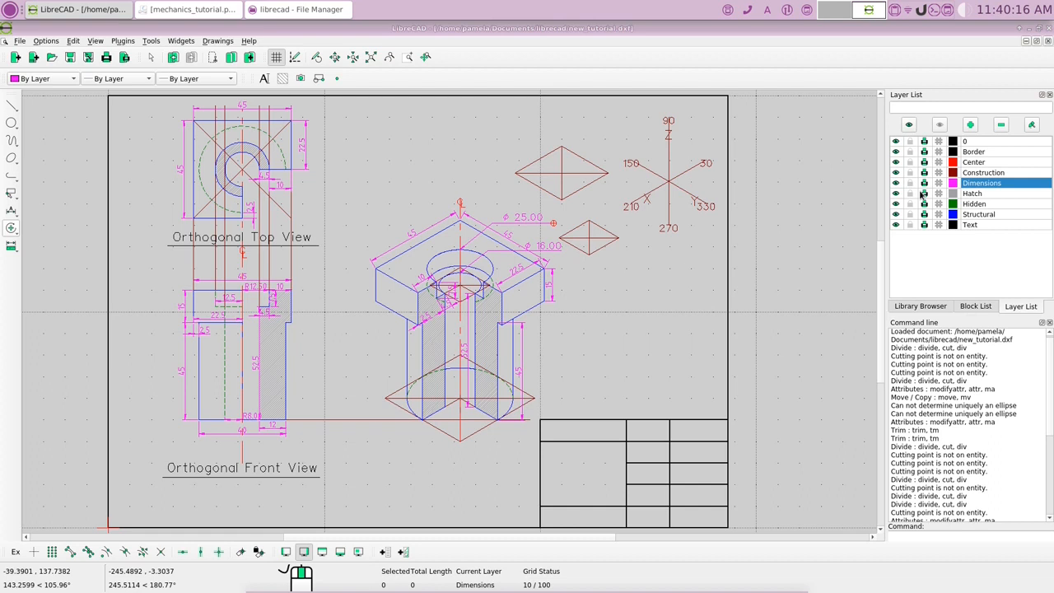
left_click(896, 173)
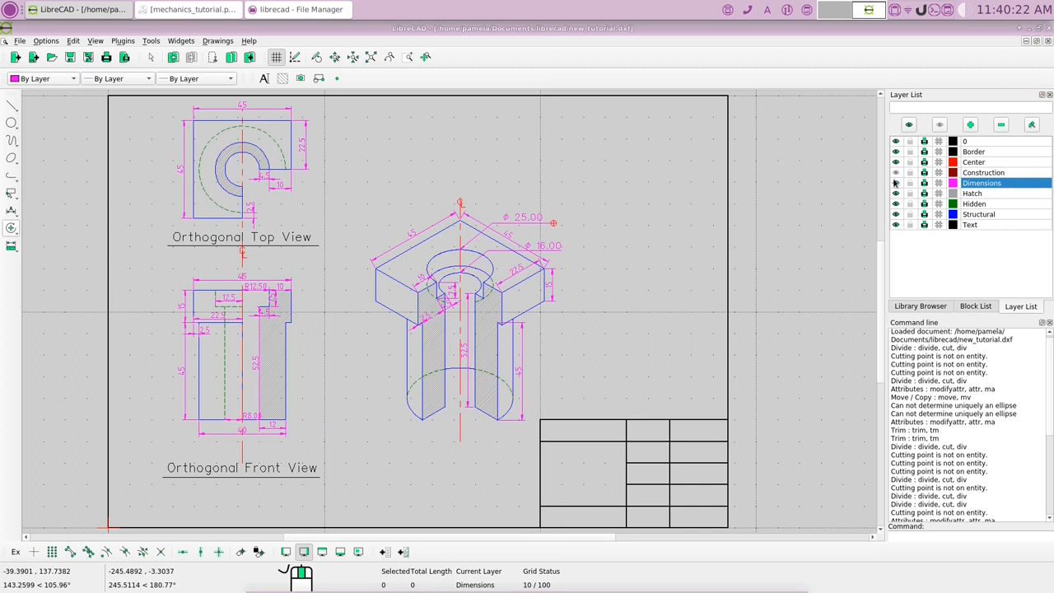
left_click(897, 173)
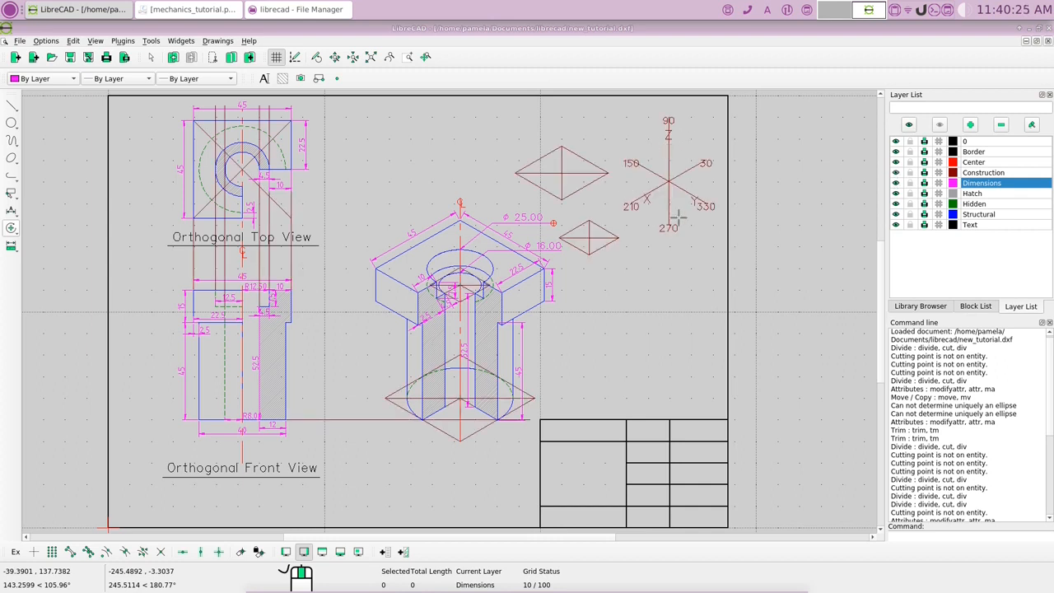
- On the Text layer, add the multiline text Polar Coordinates centred below the isometric axis diagram
left_click(982, 226)
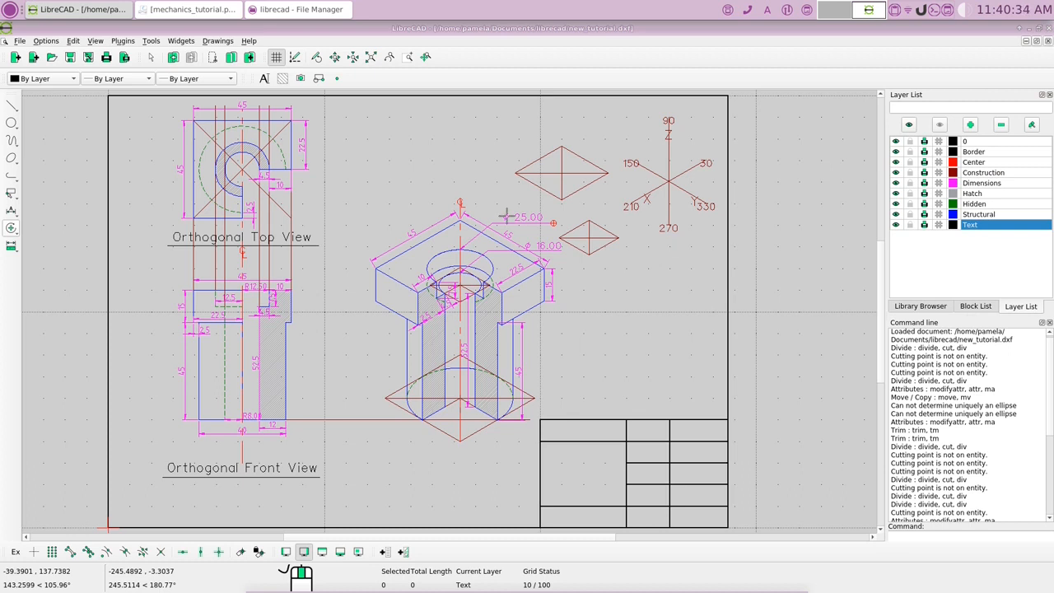
left_click(218, 61)
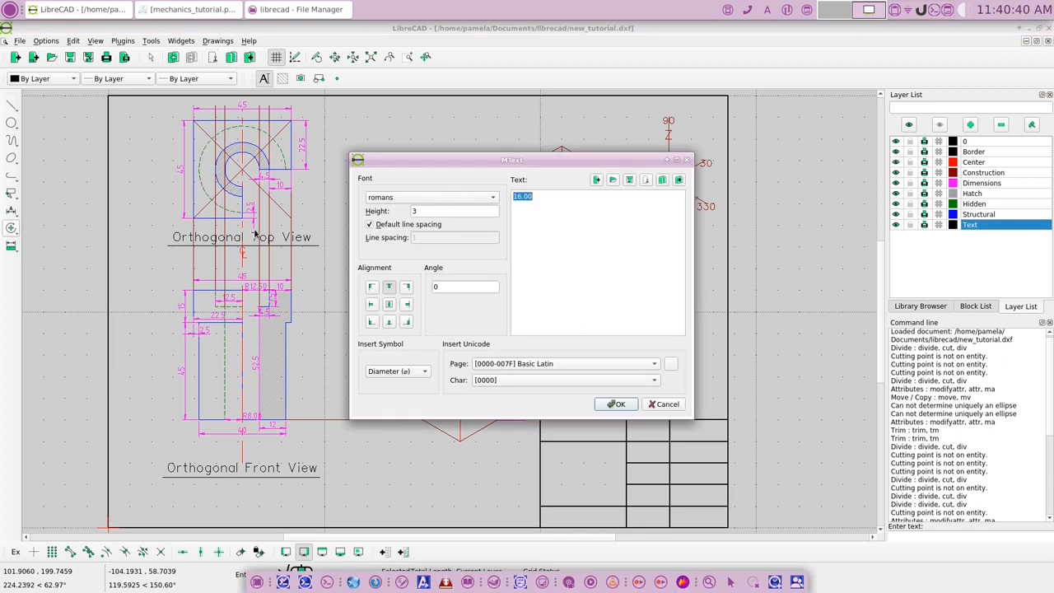
type("Polar Co")
type("ordinate")
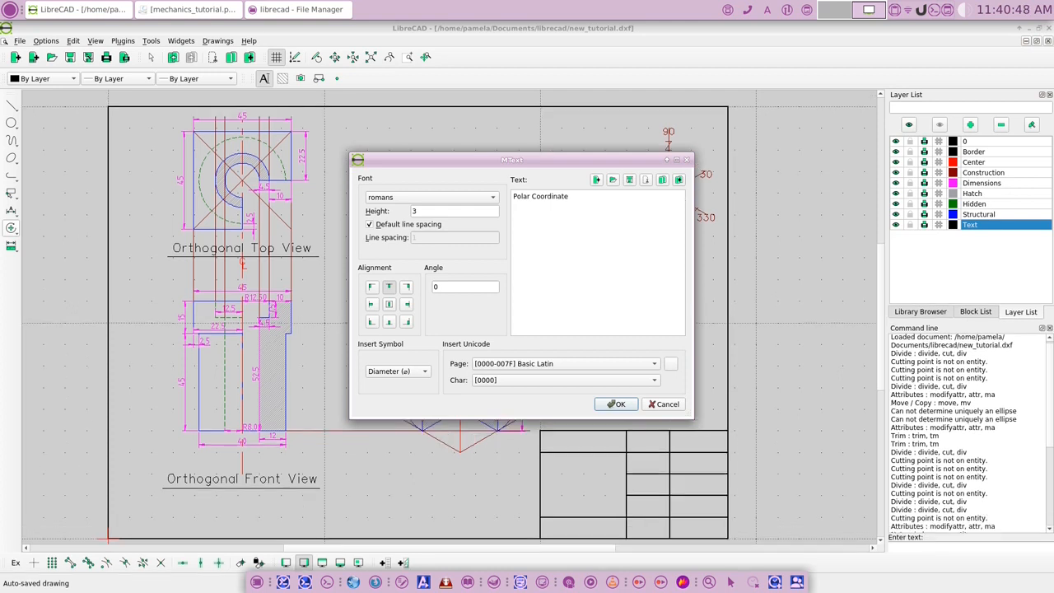
type("s")
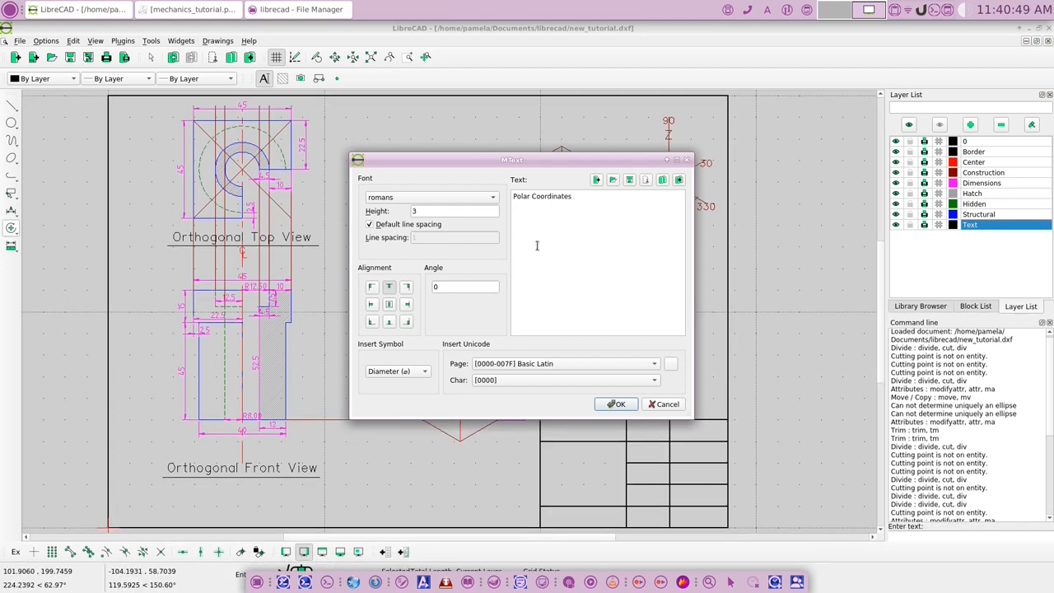
left_click(616, 405)
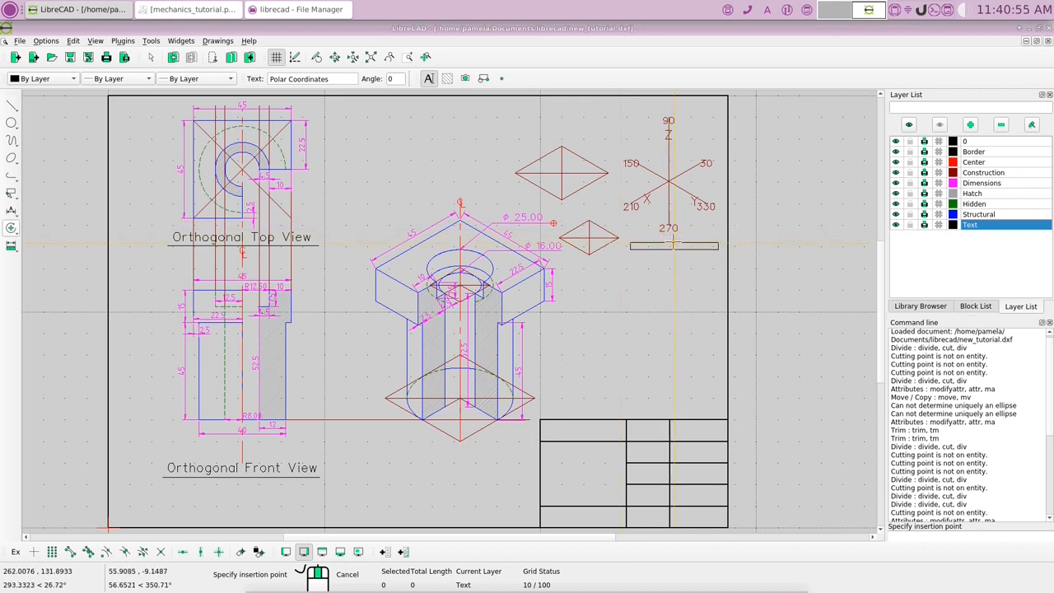
left_click(673, 241)
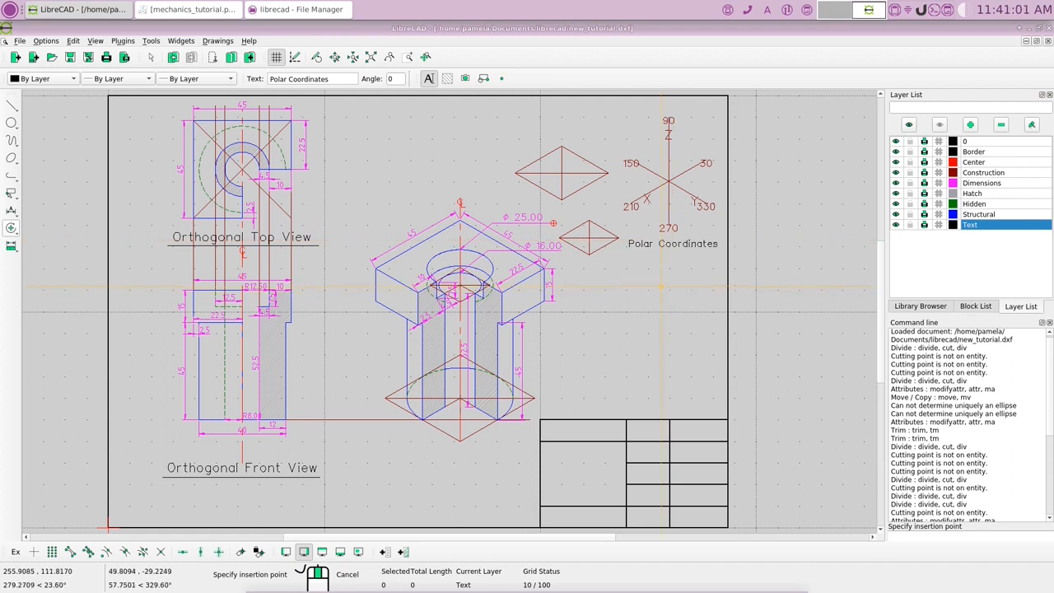
right_click(661, 287)
- Add the multiline text Isometric View with height 4, centred below the isometric view in line with the front view's title
right_click(661, 290)
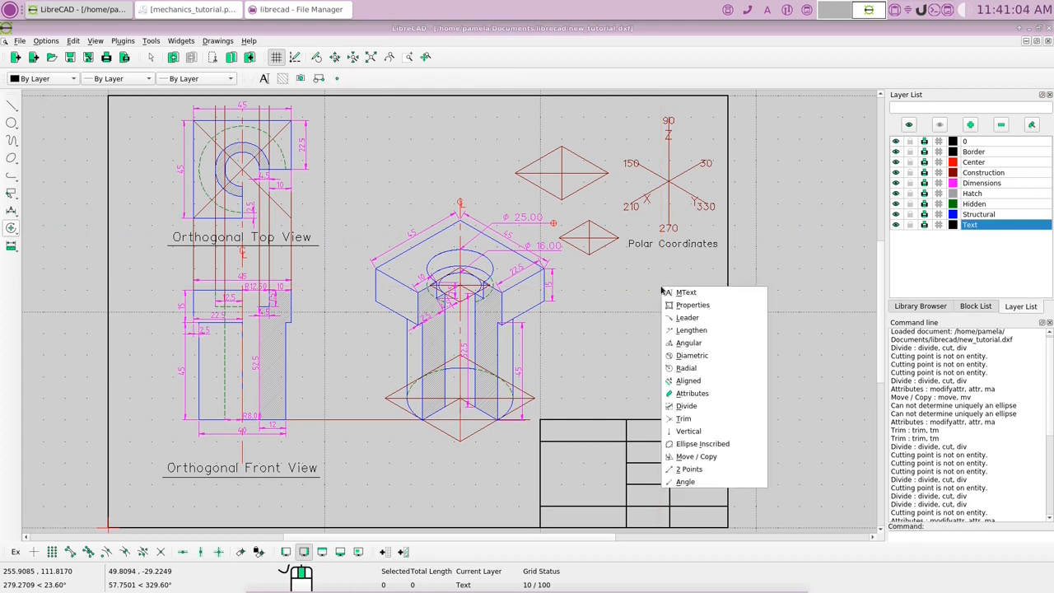
left_click(685, 293)
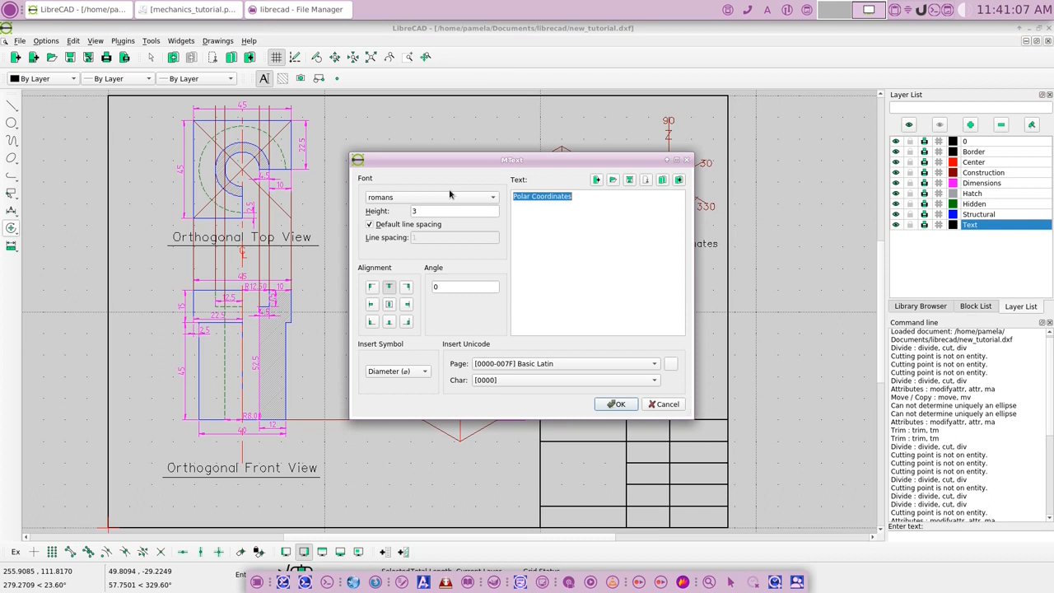
type("Is")
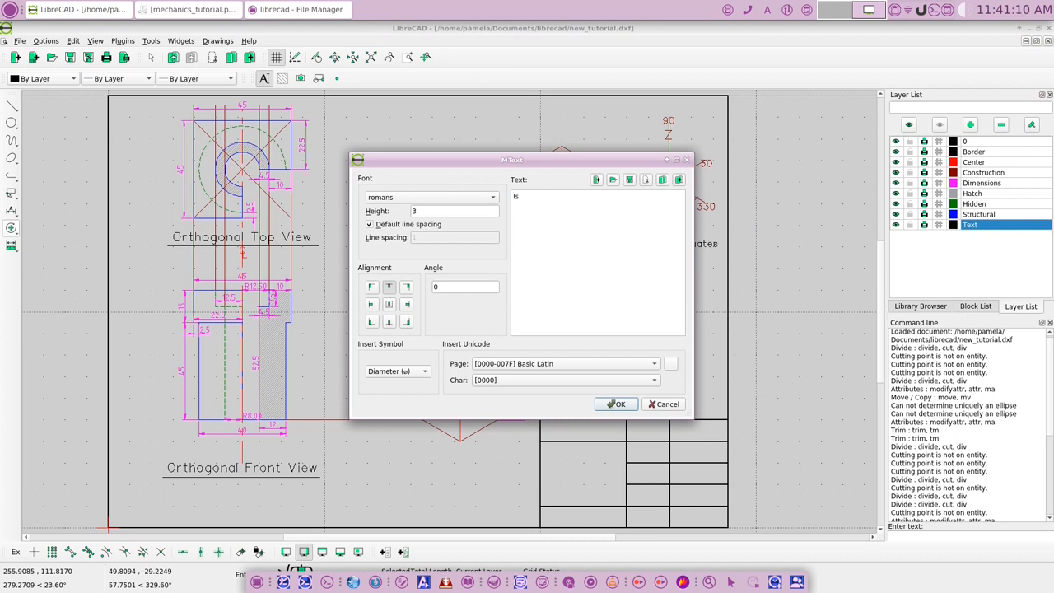
type("ometric View")
left_click_drag(426, 213, 406, 213)
type("4")
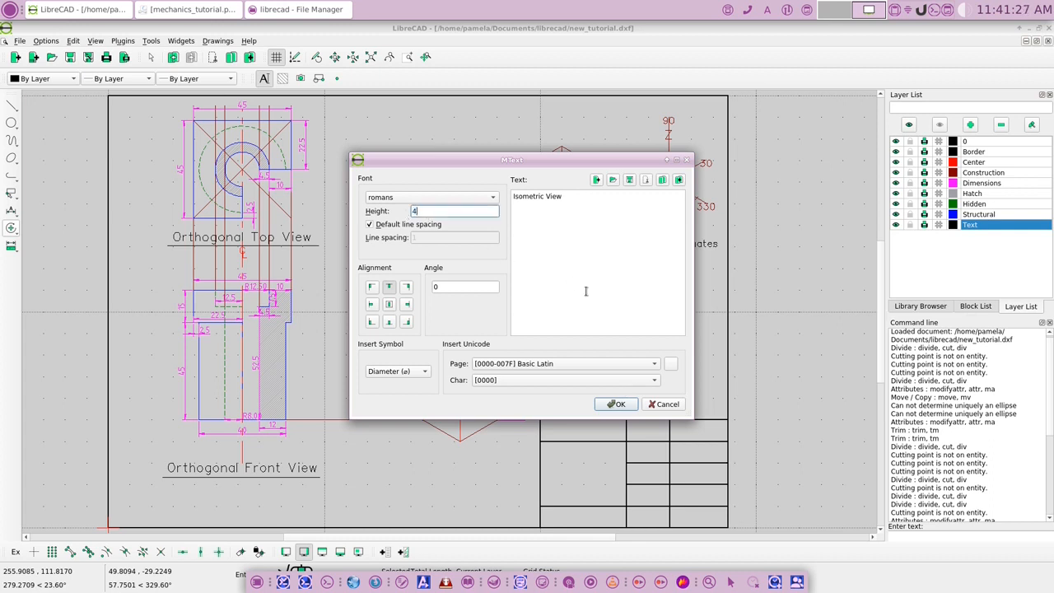
left_click(616, 404)
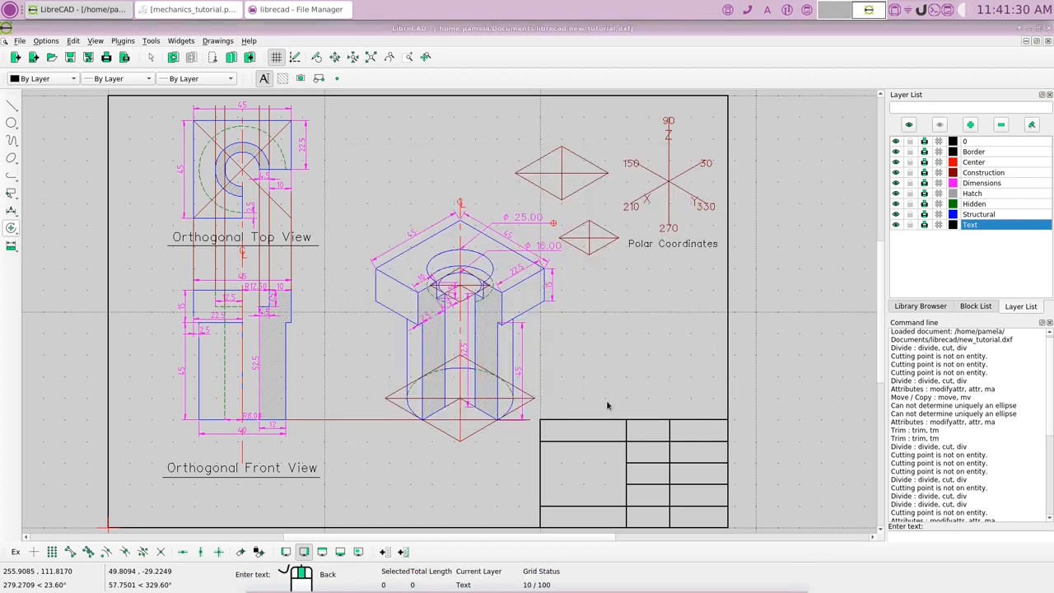
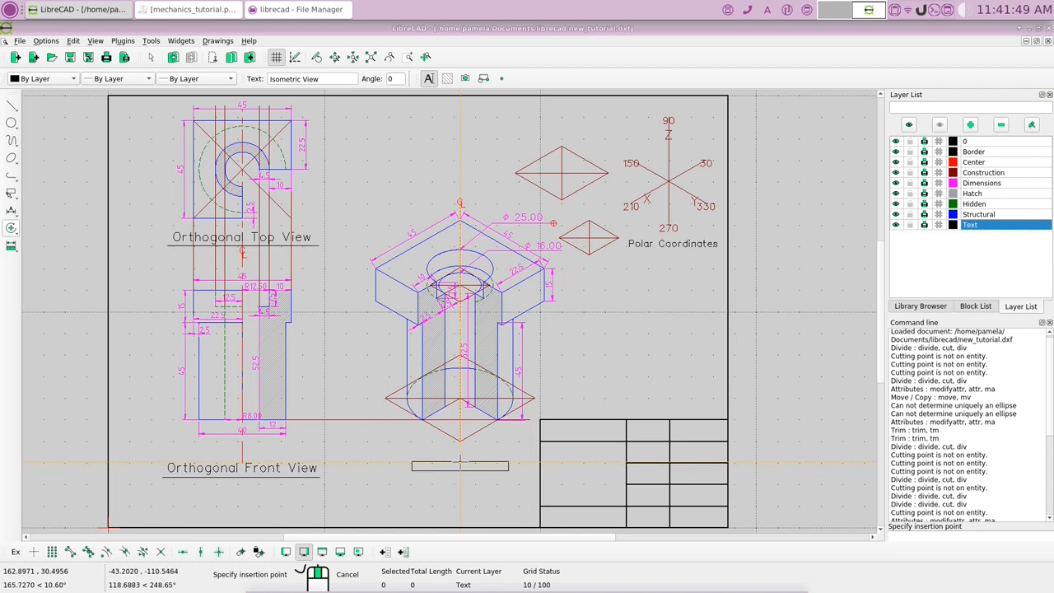
left_click(460, 461)
right_click(461, 493)
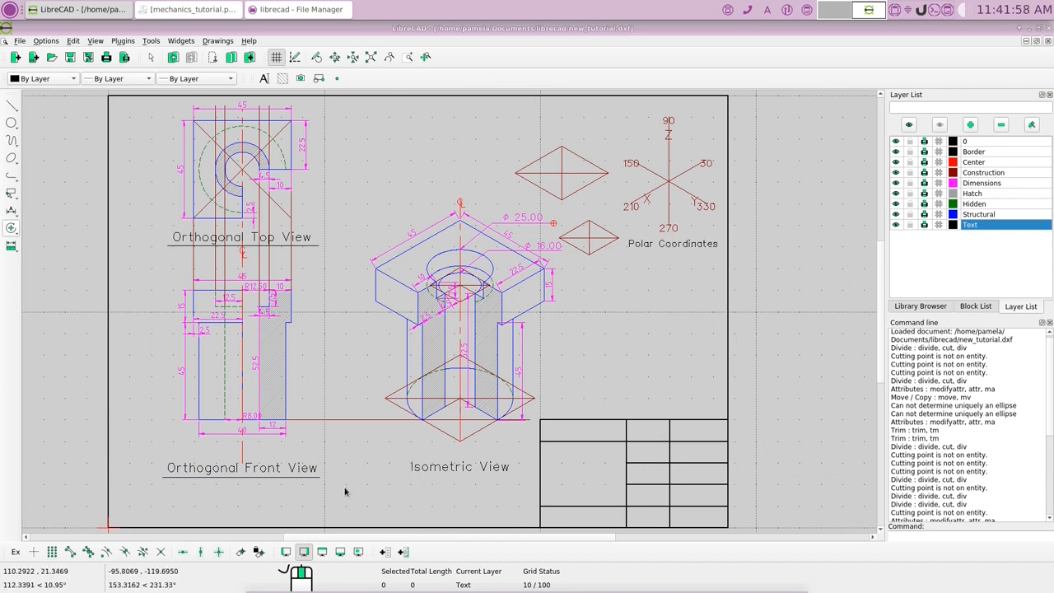
- Underline the Isometric View title with a horizontal two-point line about 49 units long on the Text layer
right_click(371, 194)
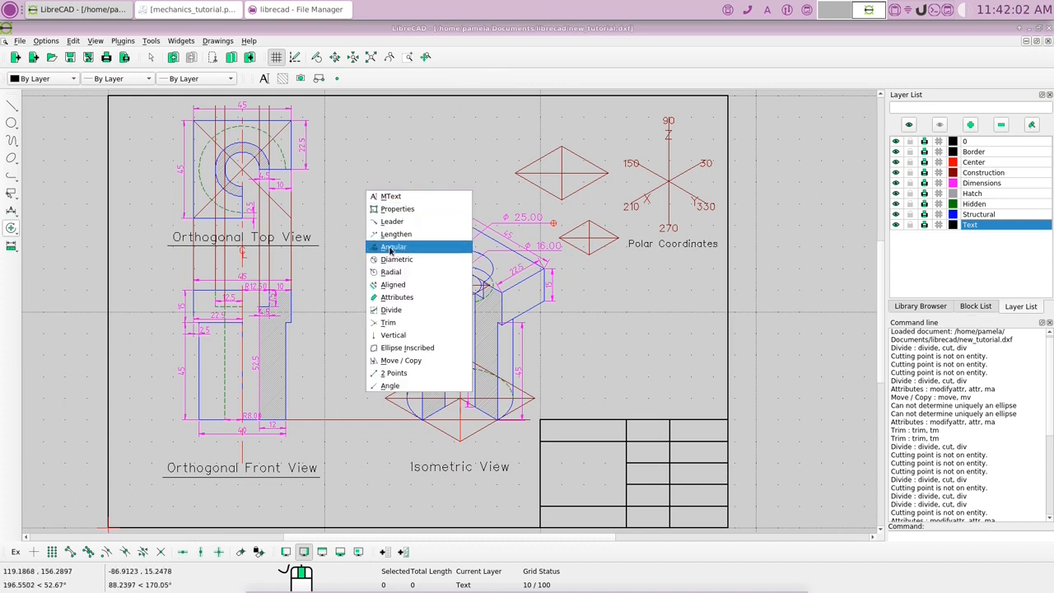
left_click(387, 372)
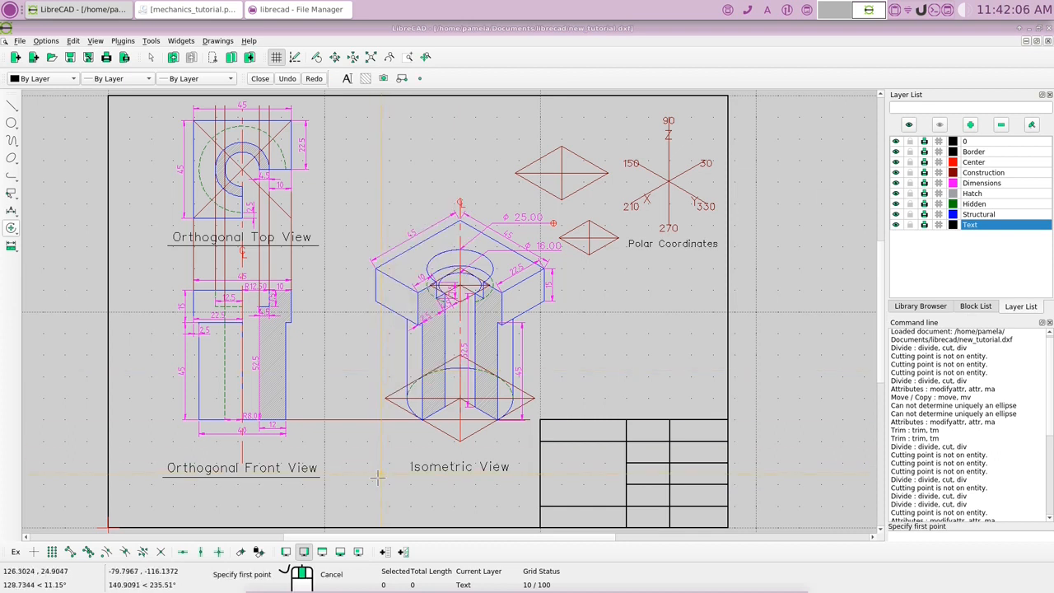
left_click(33, 552)
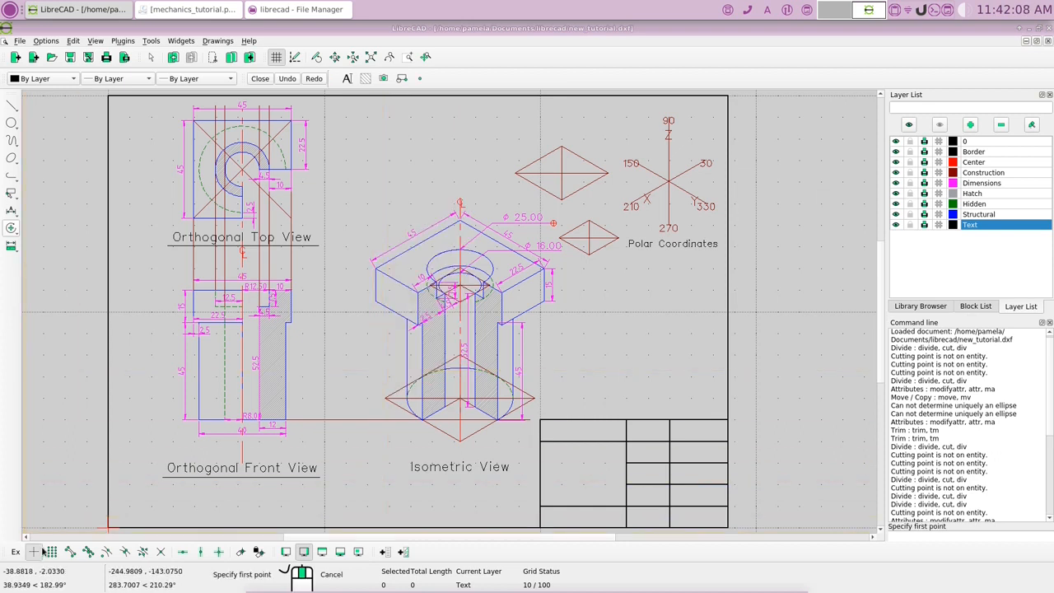
left_click(407, 476)
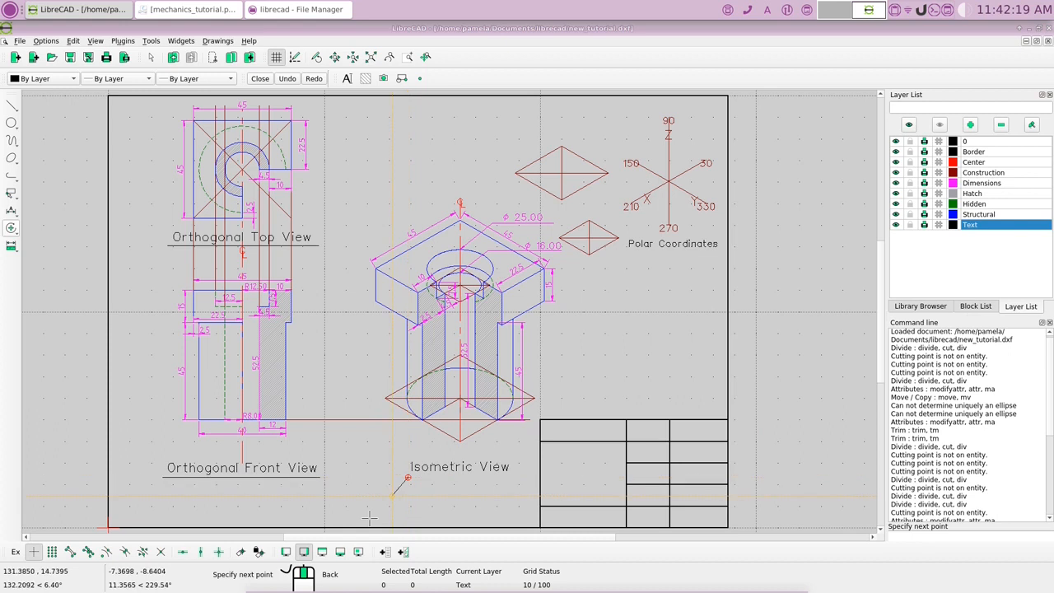
left_click(184, 553)
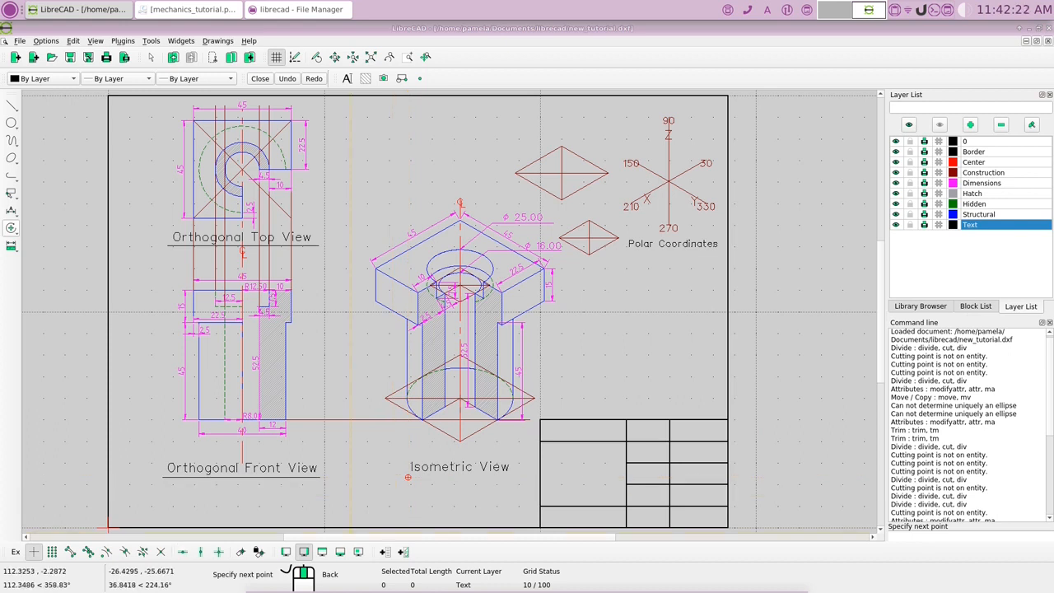
right_click(514, 492)
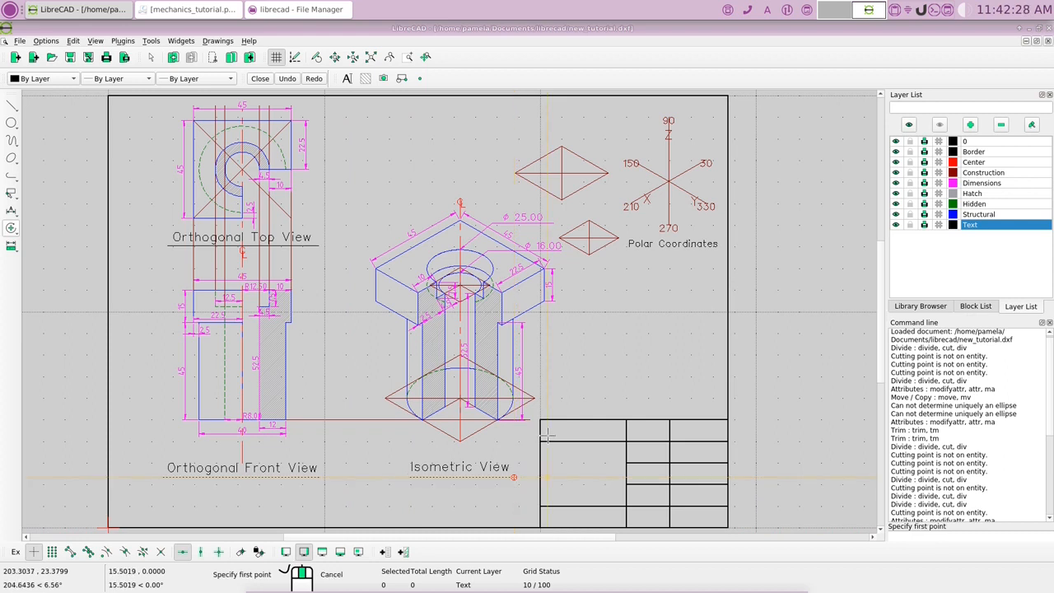
right_click(566, 396)
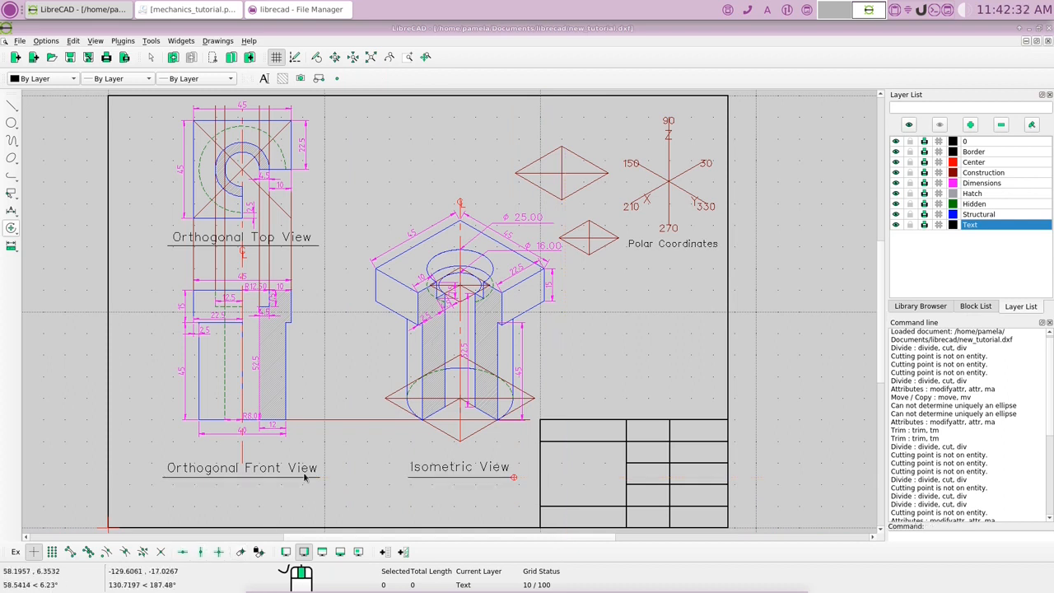
- Underline the Polar Coordinates caption with a horizontal two-point line about 44.5 units long
right_click(636, 276)
left_click(642, 282)
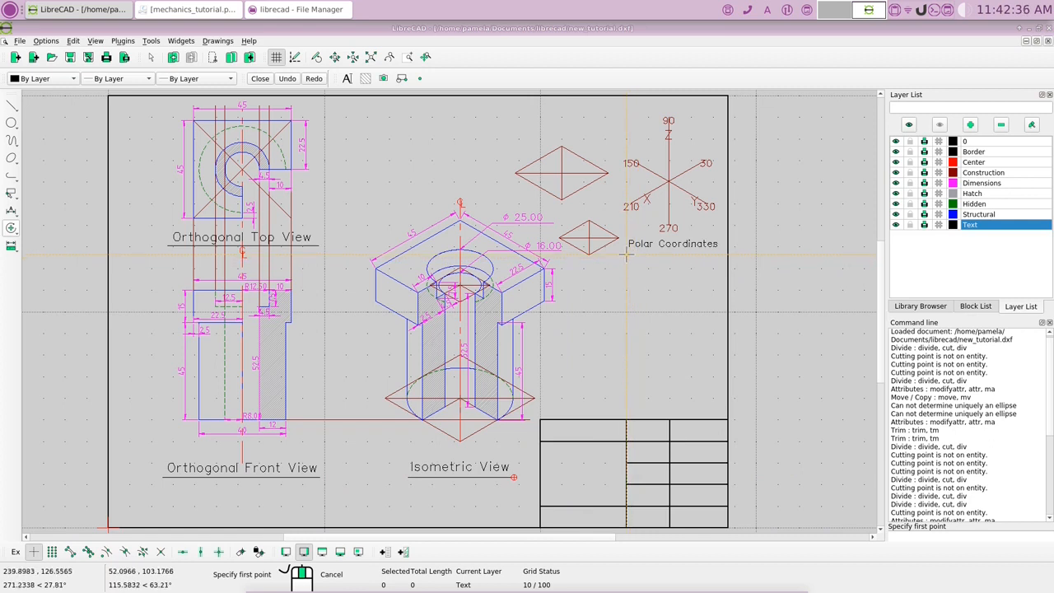
left_click(625, 252)
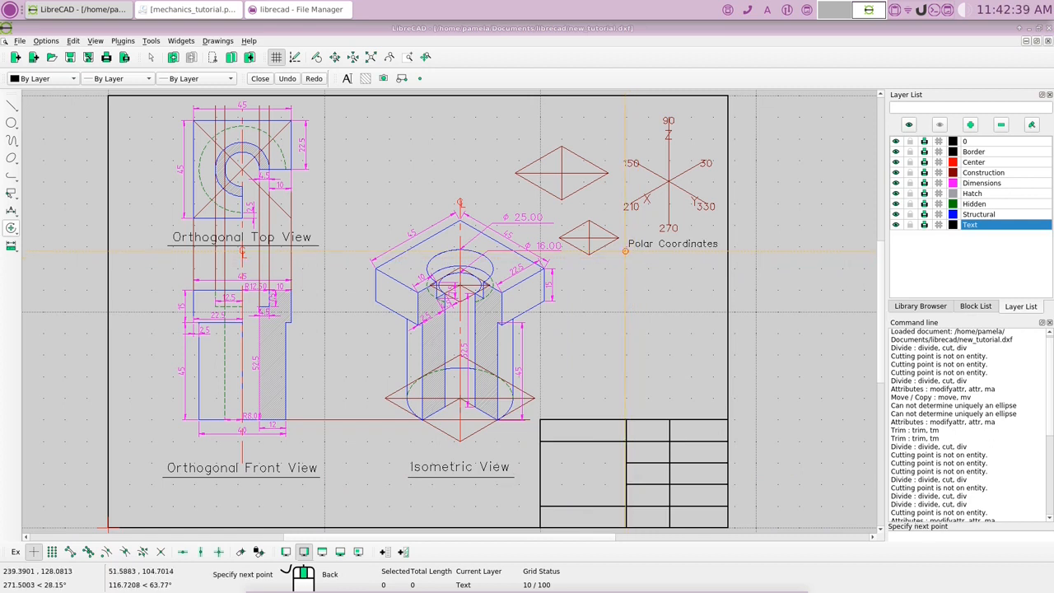
left_click(183, 553)
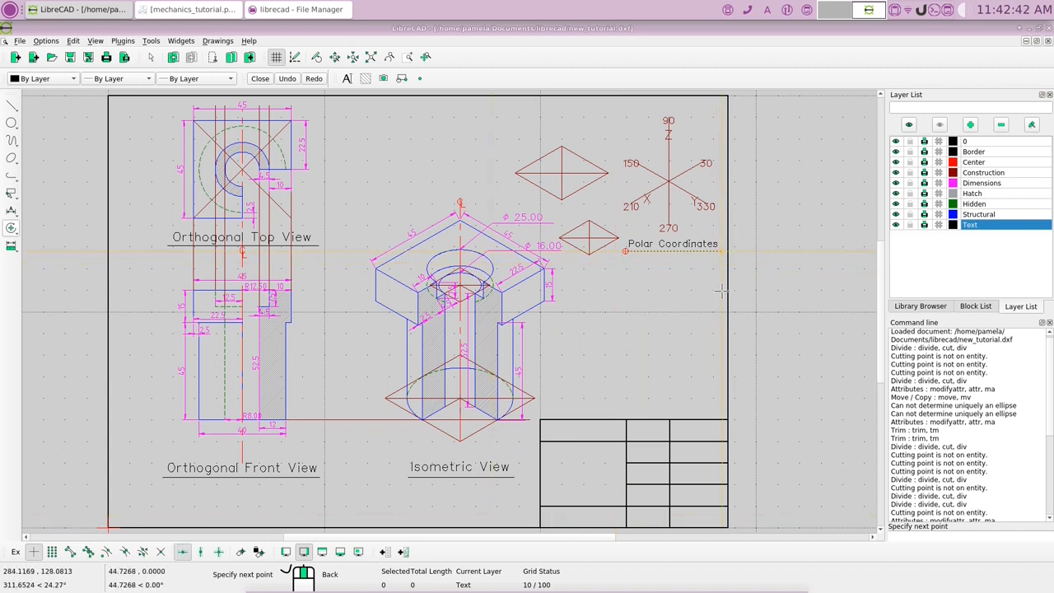
left_click(720, 290)
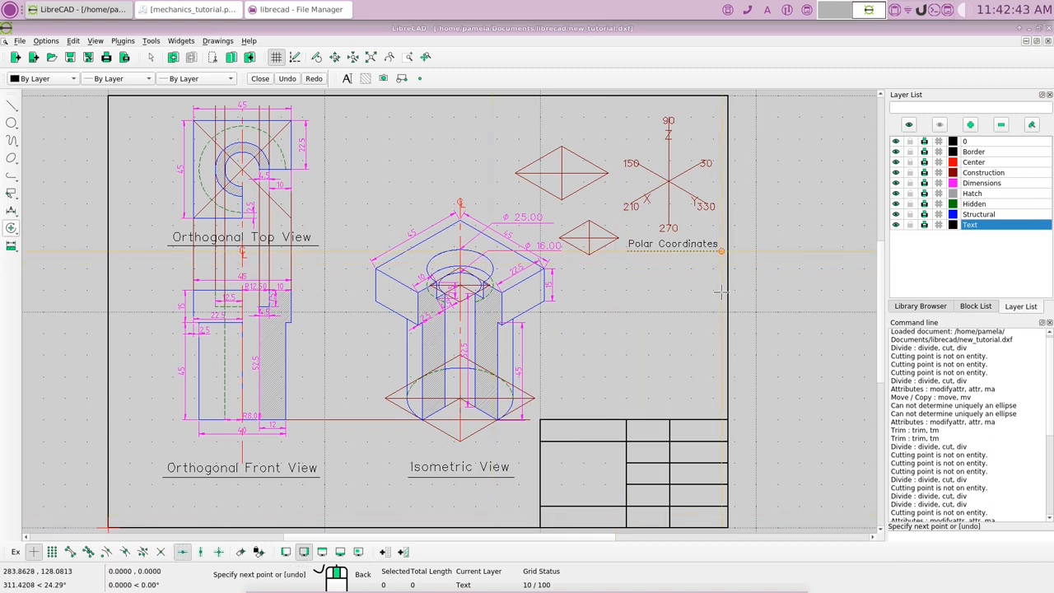
key("Escape")
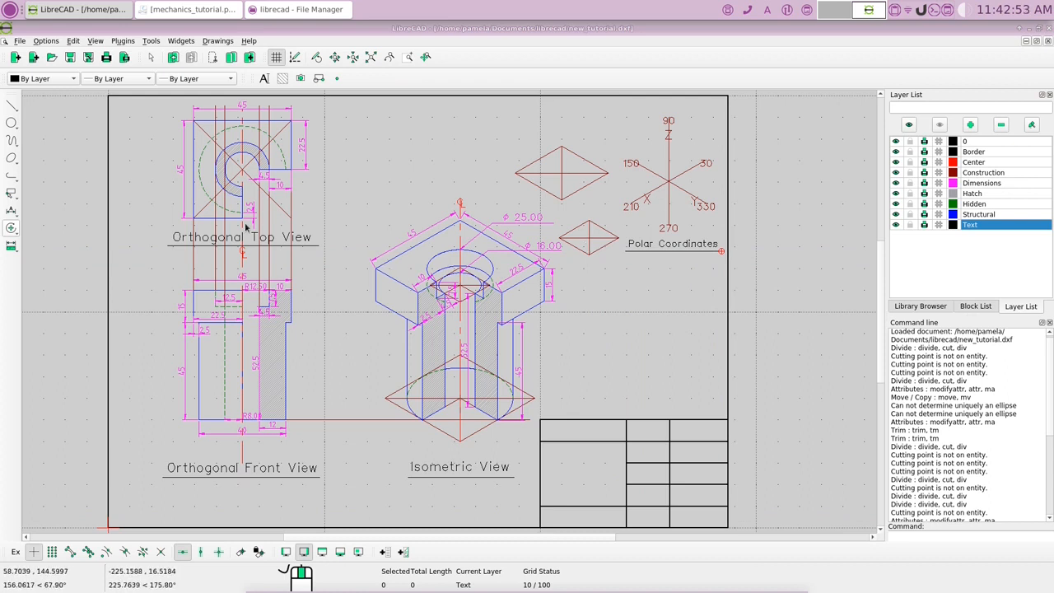
- Add the multiline text Company with height 3 in the upper-left cell of the title block
scroll(513, 325, "down", 1)
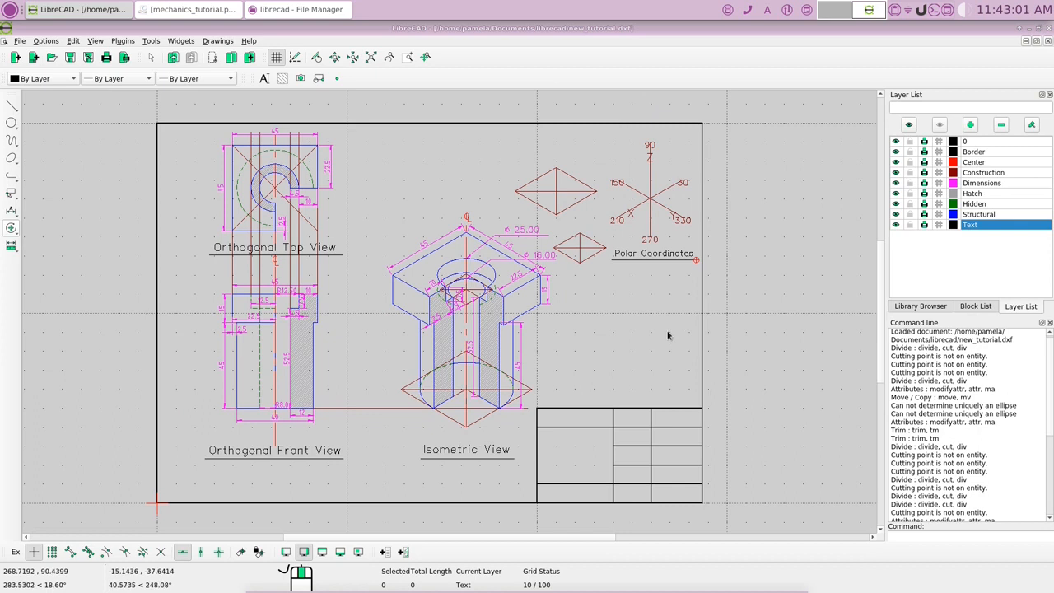
left_click(371, 58)
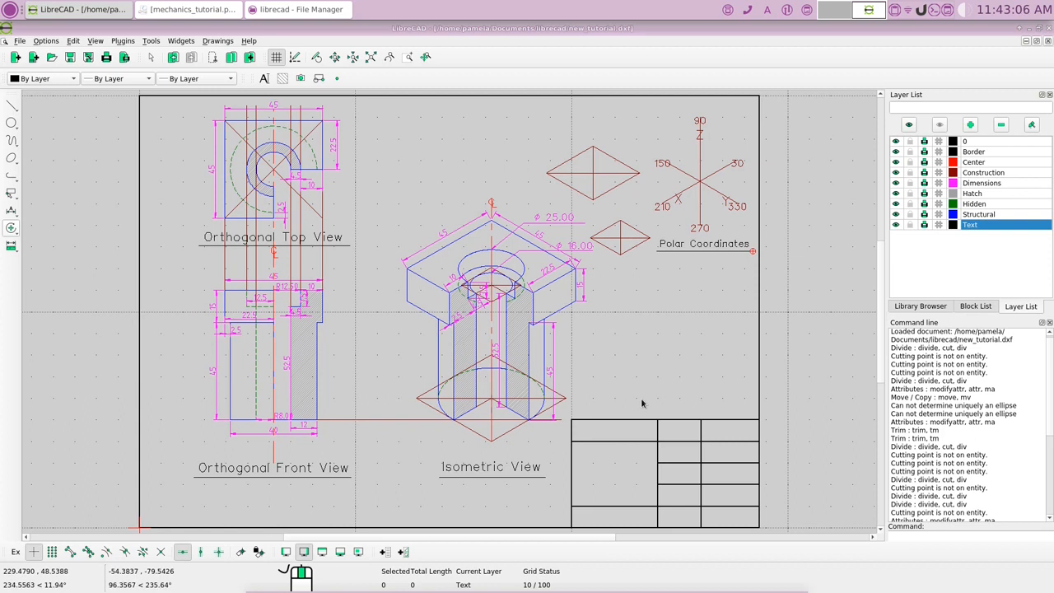
right_click(656, 350)
left_click(679, 369)
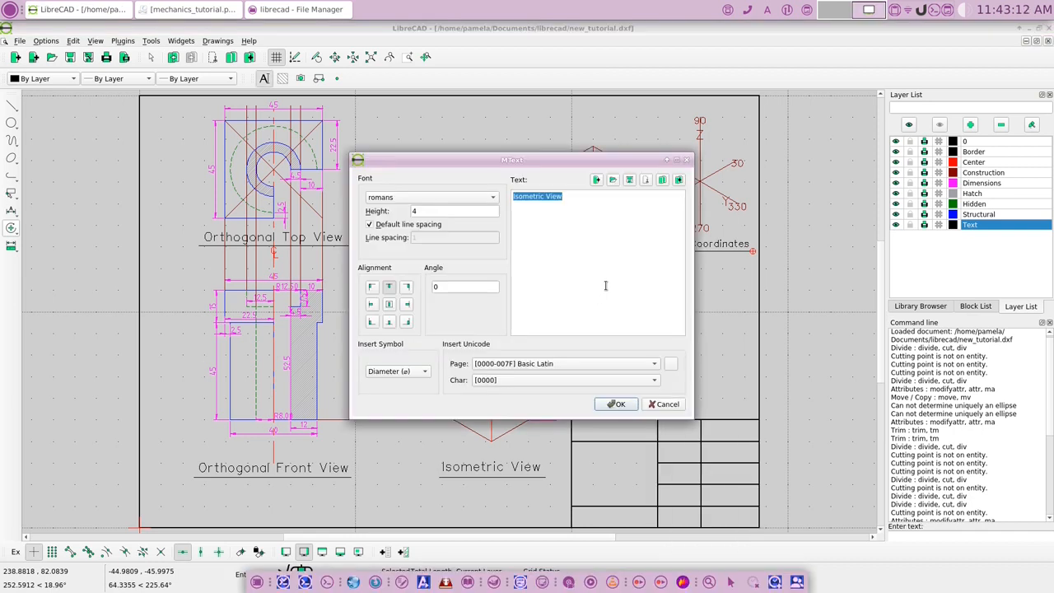
left_click(421, 211)
double_click(421, 211)
type("3")
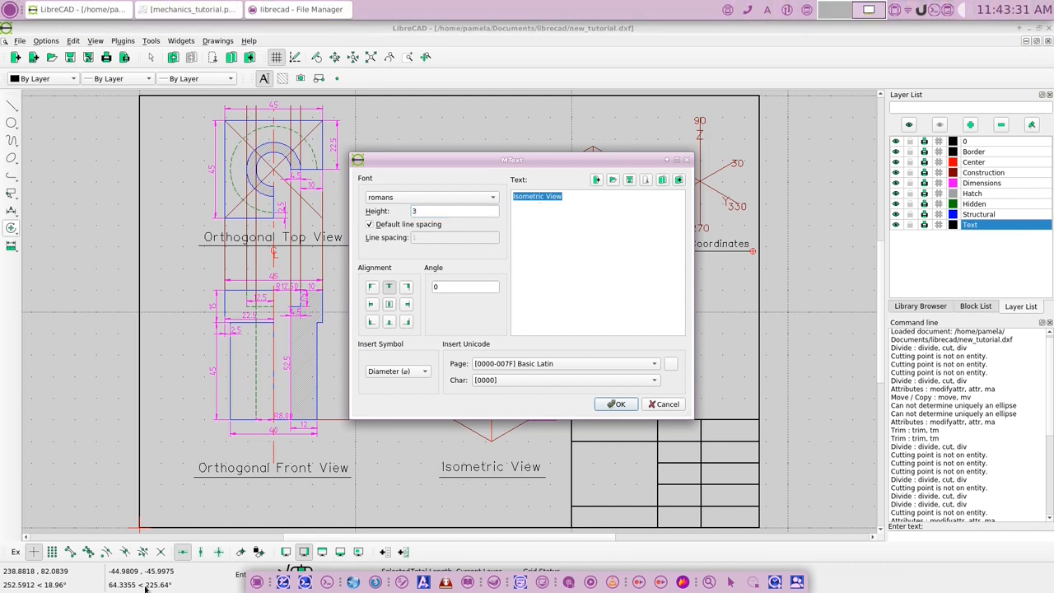
type("Company")
left_click(616, 404)
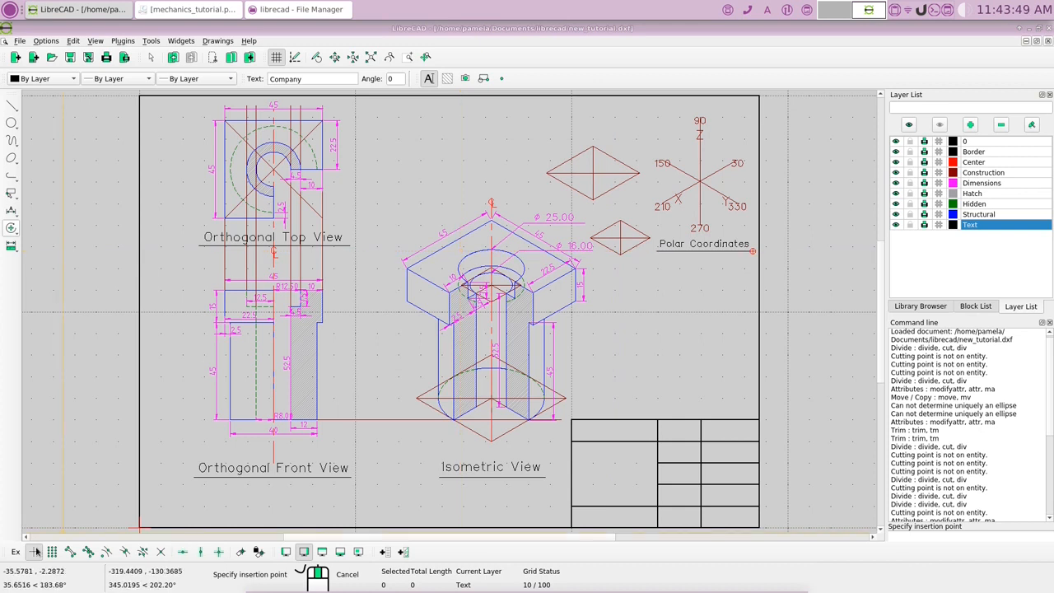
left_click(598, 422)
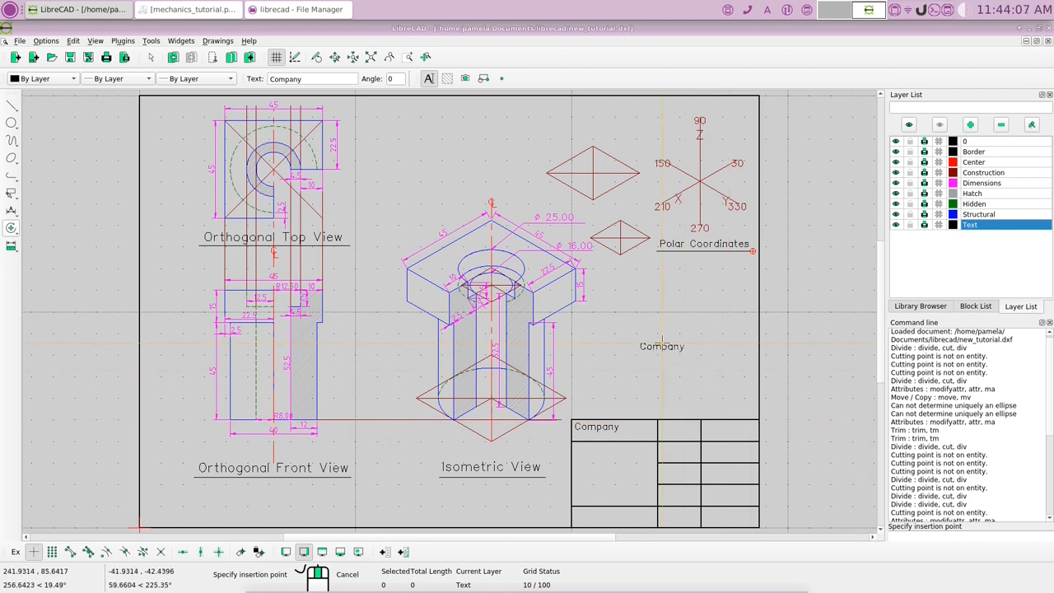
key("Escape")
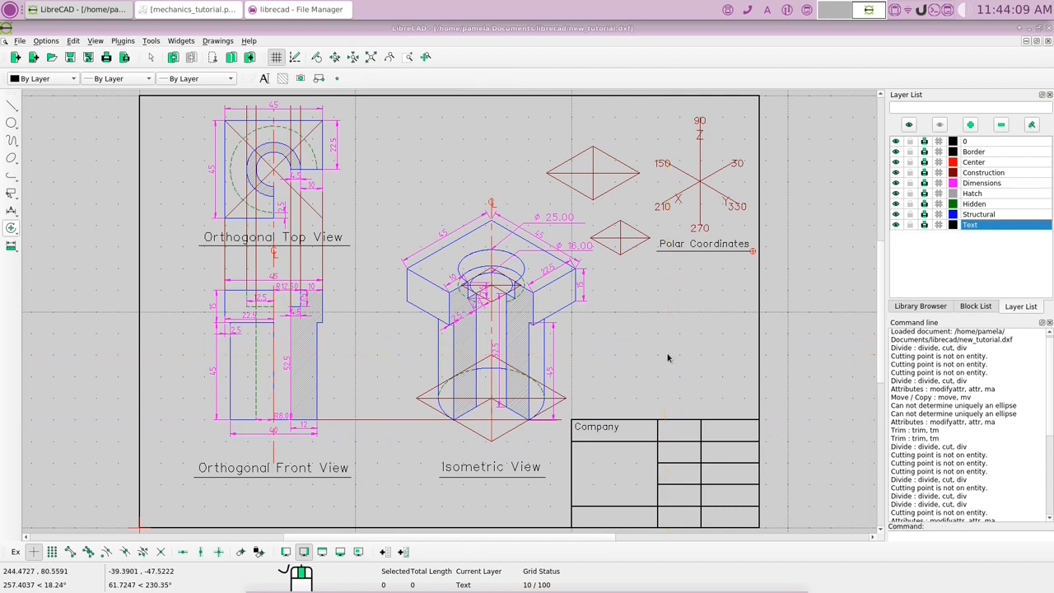
- Add the multiline text Rev in the top row's middle cell of the title block
right_click(668, 357)
left_click(689, 363)
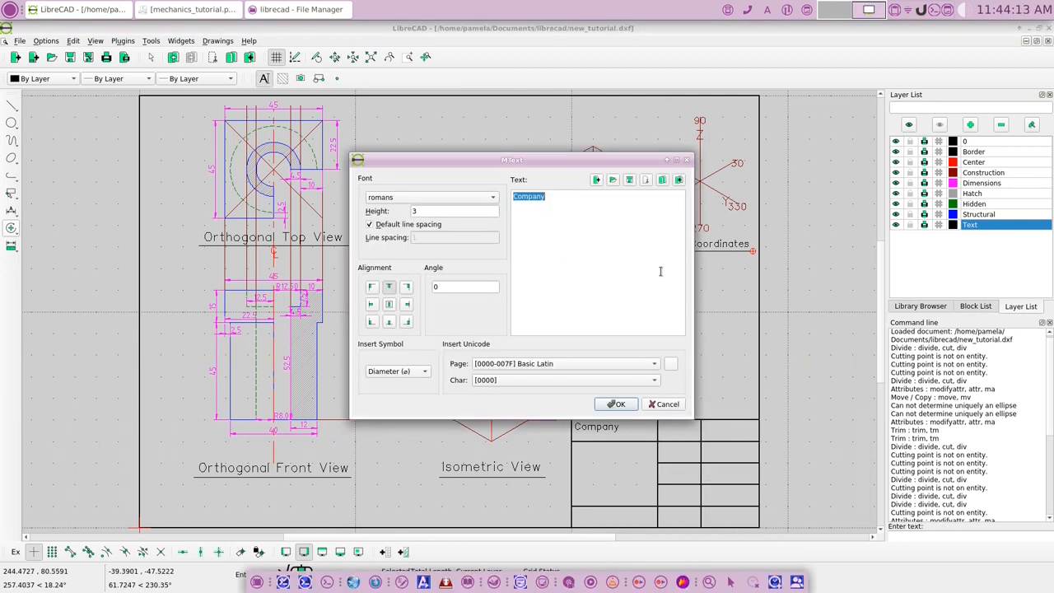
type("Rev")
left_click(618, 405)
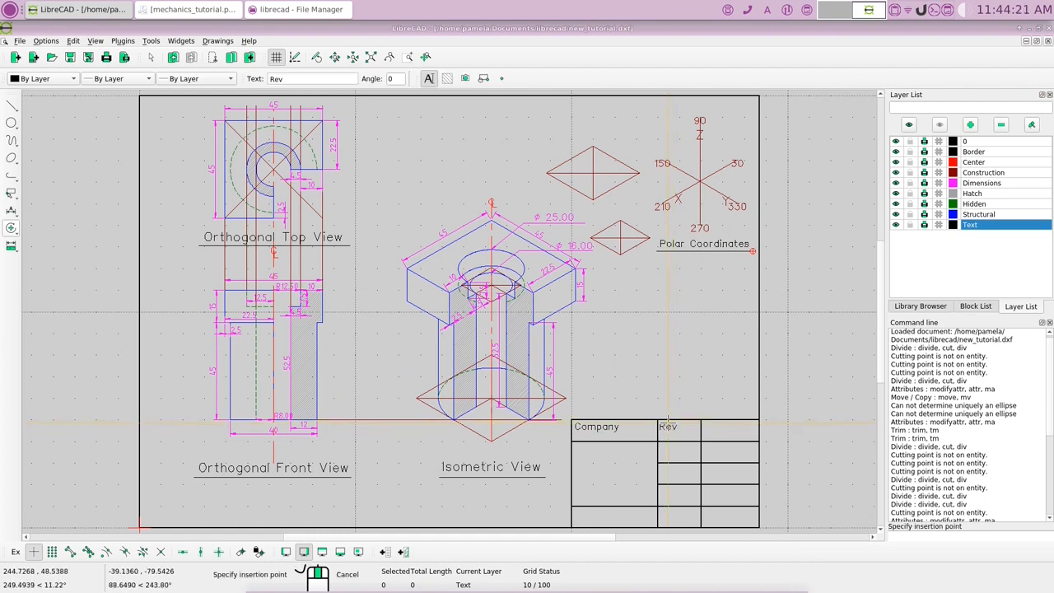
left_click(669, 423)
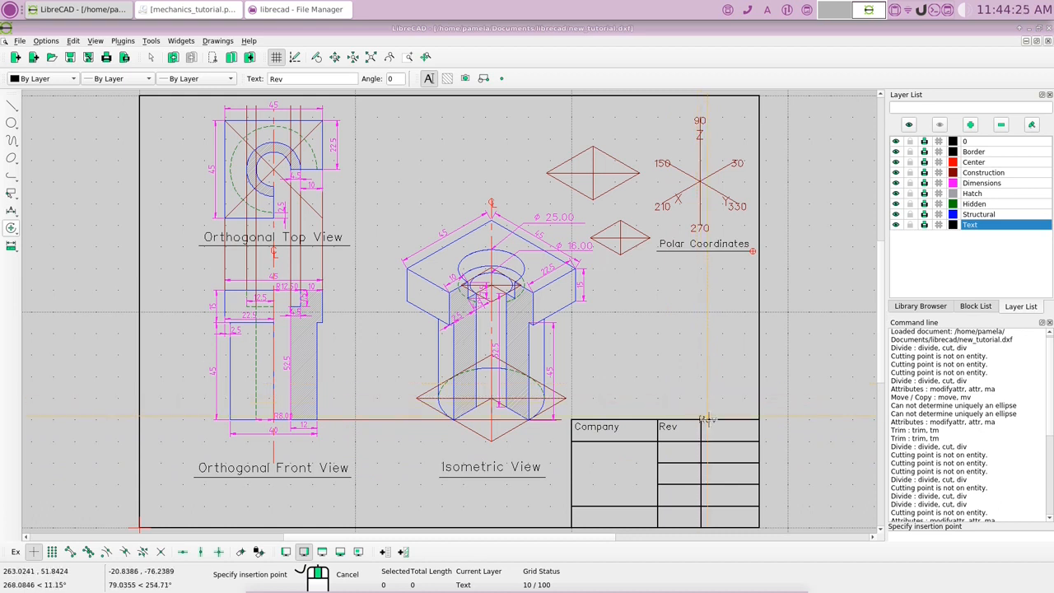
right_click(702, 384)
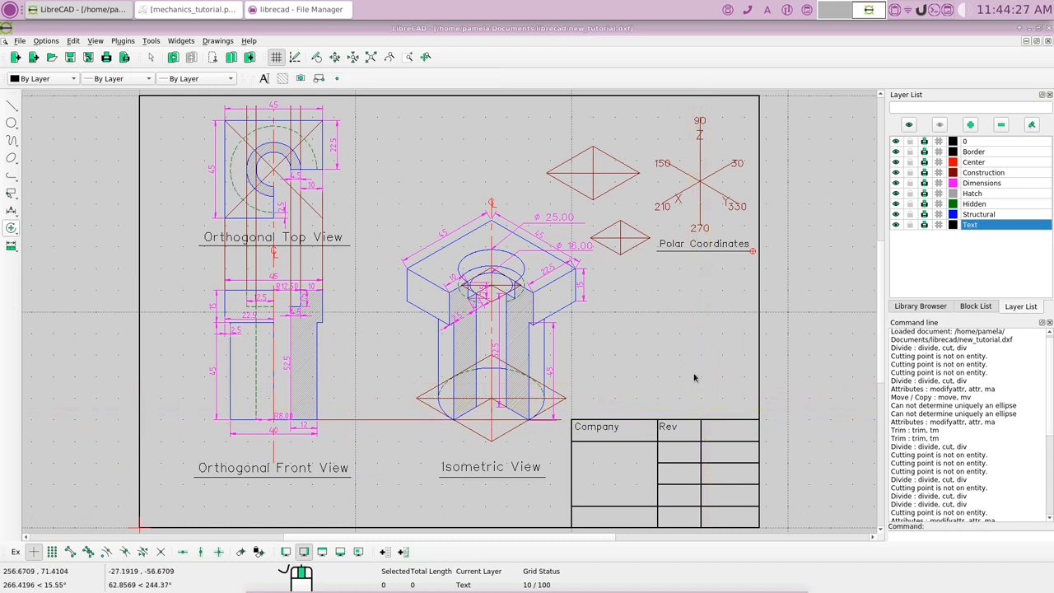
- Add the multiline text Drawn by in the title block's top row, in the cell after Rev
right_click(696, 375)
left_click(720, 381)
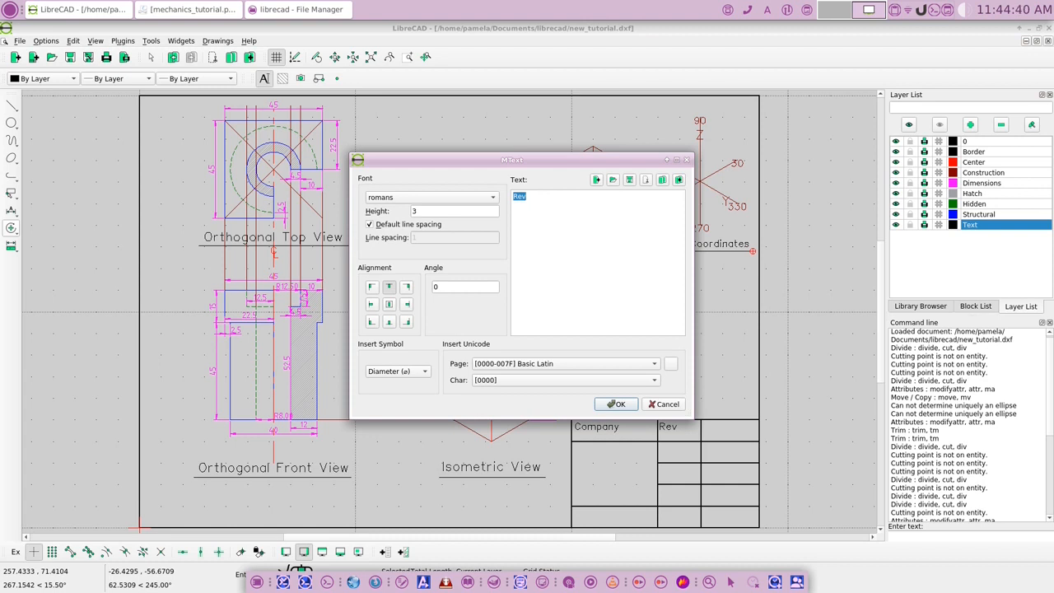
type("Drawn by")
left_click(618, 404)
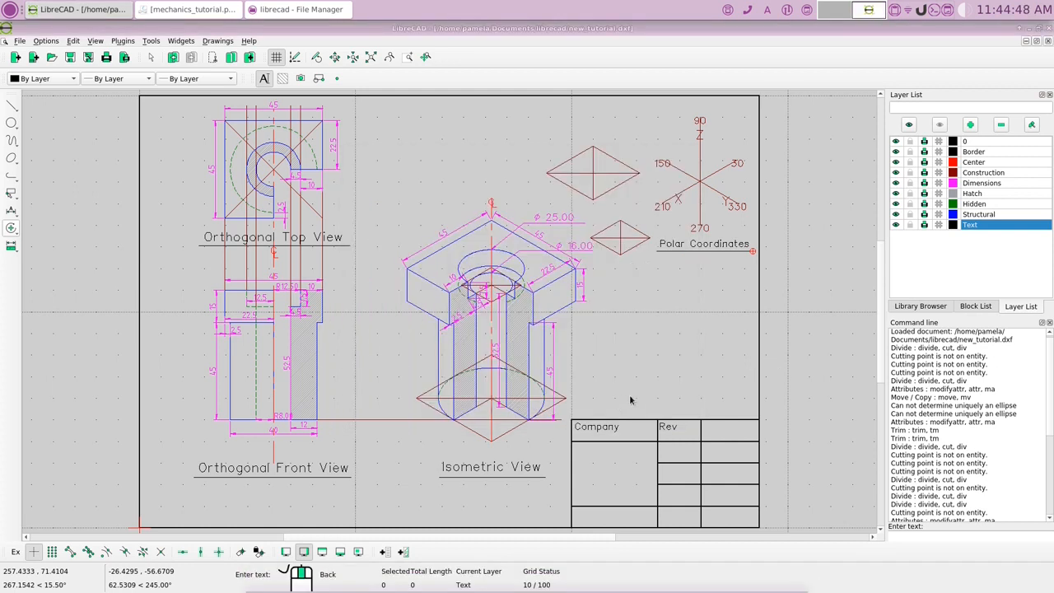
left_click(730, 421)
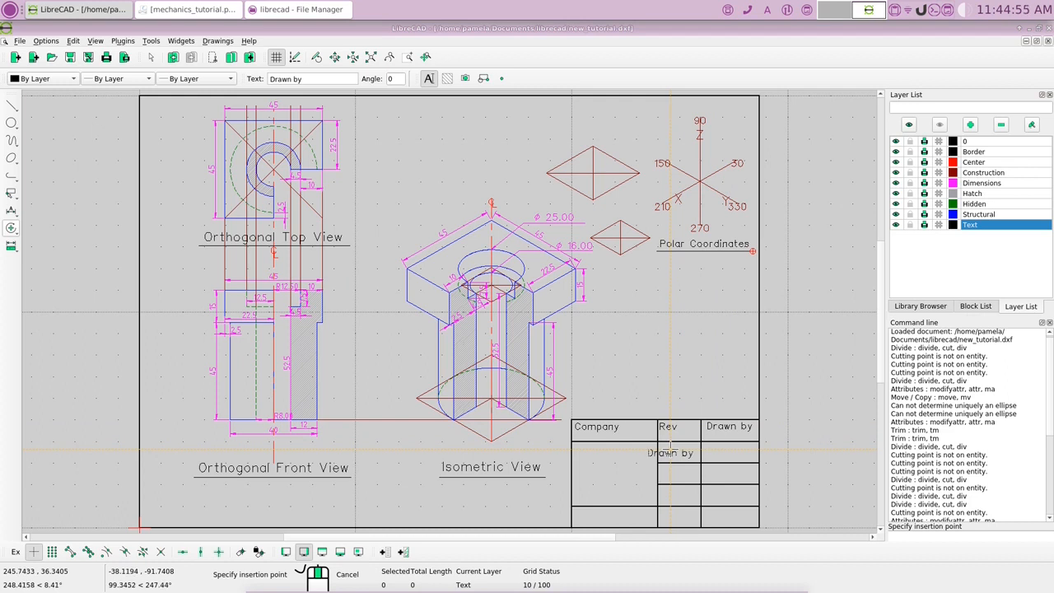
right_click(670, 452)
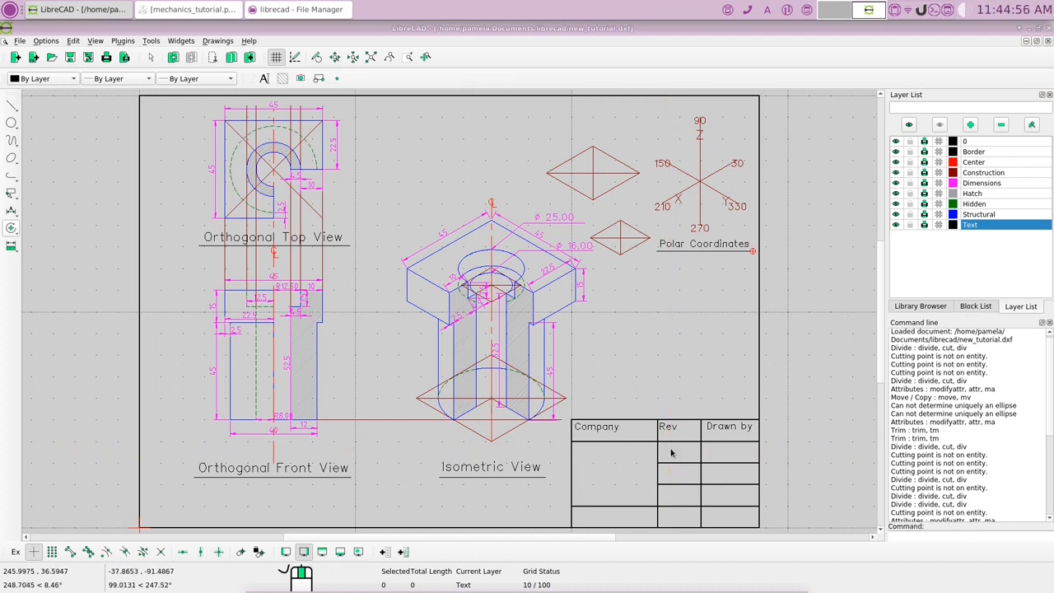
- Add the multiline text Page in the title block cell directly below Rev
right_click(680, 376)
left_click(684, 379)
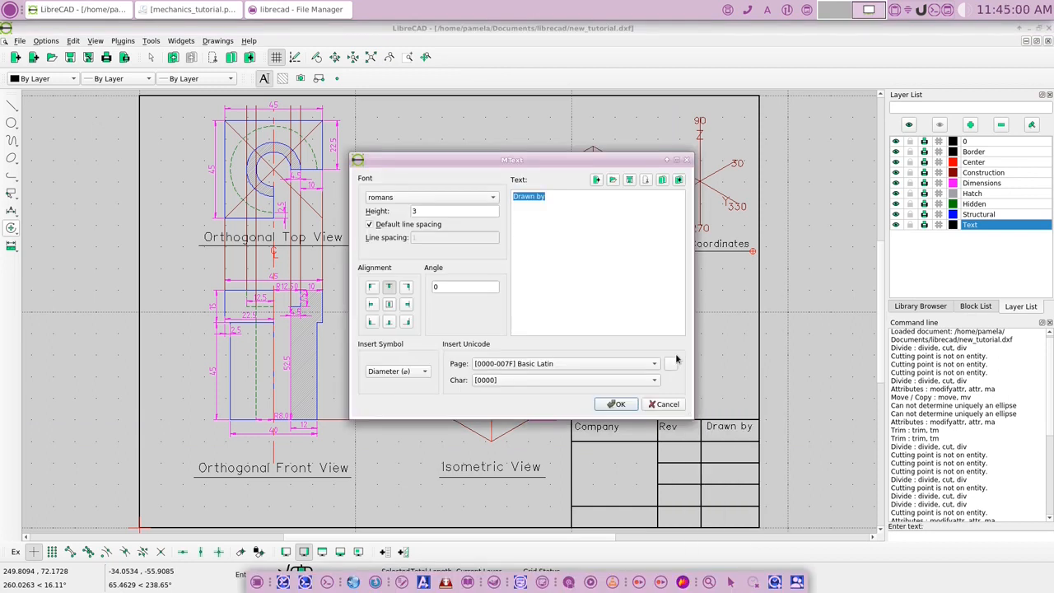
type("Page")
left_click(619, 404)
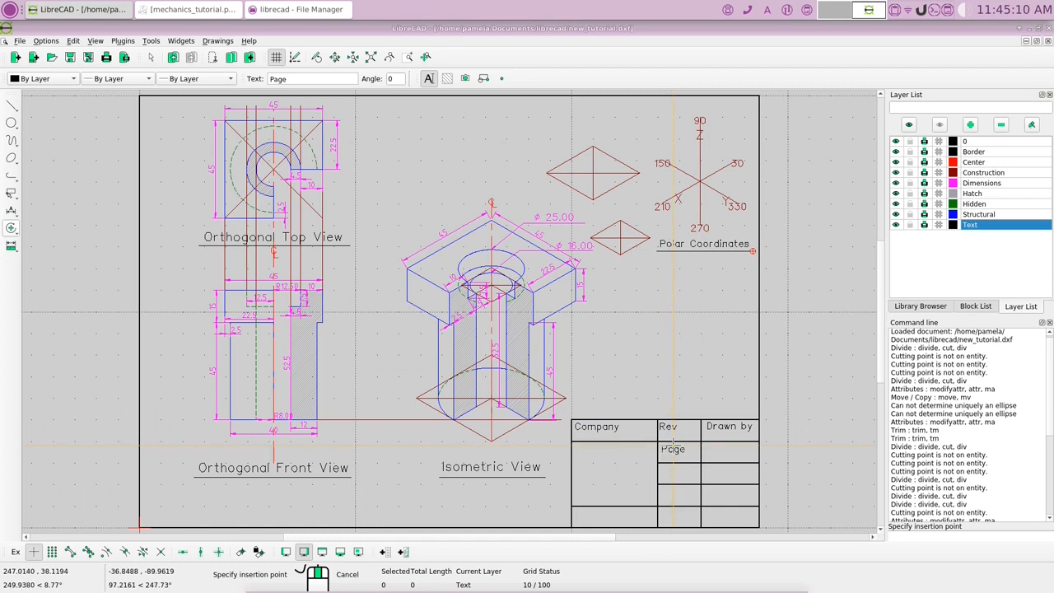
left_click(673, 443)
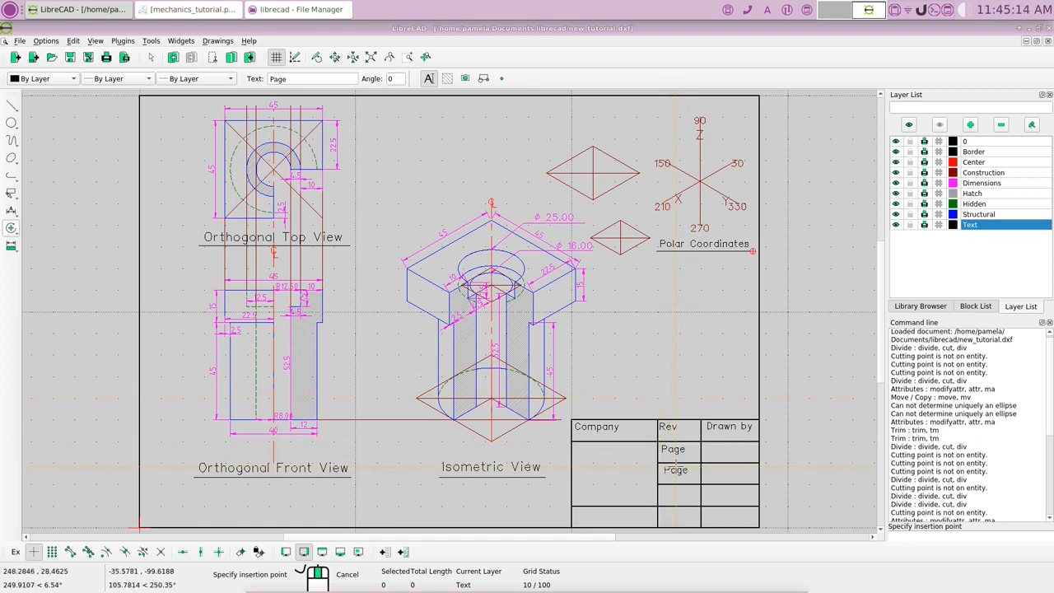
- Place copies of the Page text in the remaining cells below Rev and Drawn by and in the title block's bottom-left cell
left_click(675, 465)
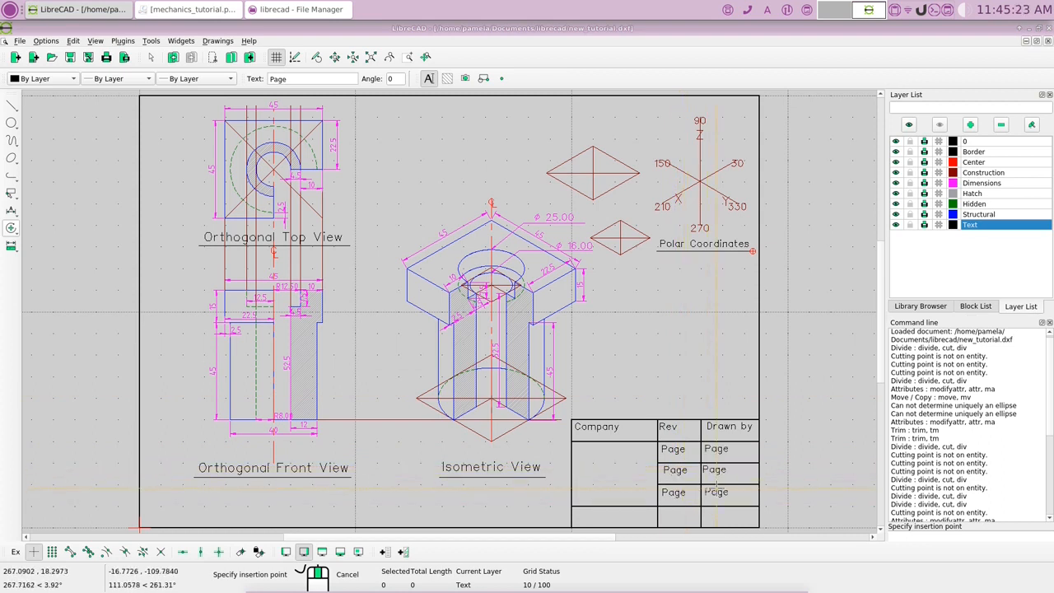
left_click(708, 487)
left_click(709, 505)
left_click(672, 505)
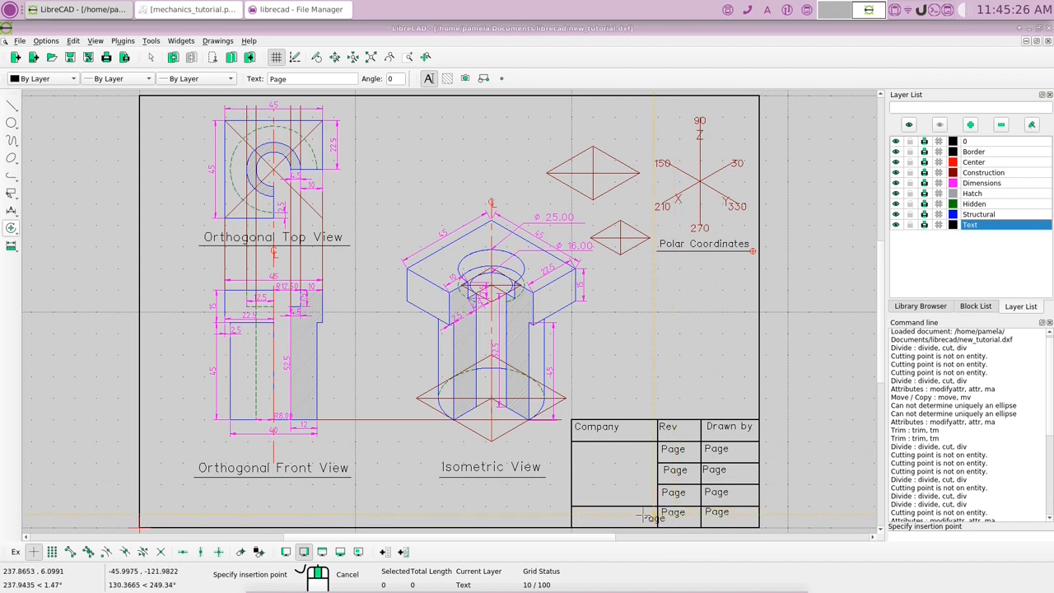
left_click(585, 513)
right_click(585, 513)
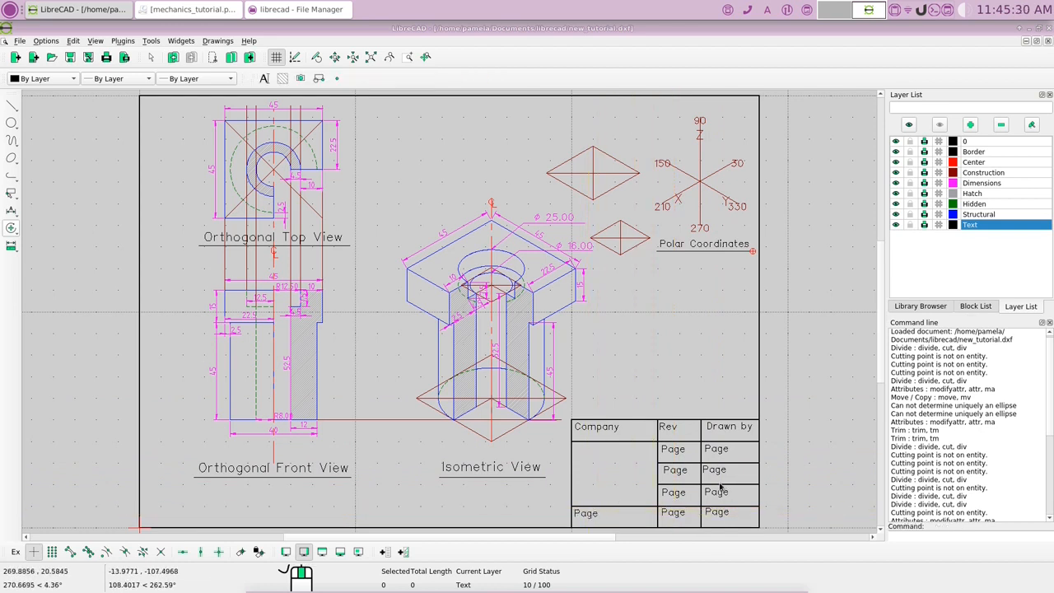
- Change the placeholder text two cells below Rev in the title block to Size
left_click(675, 470)
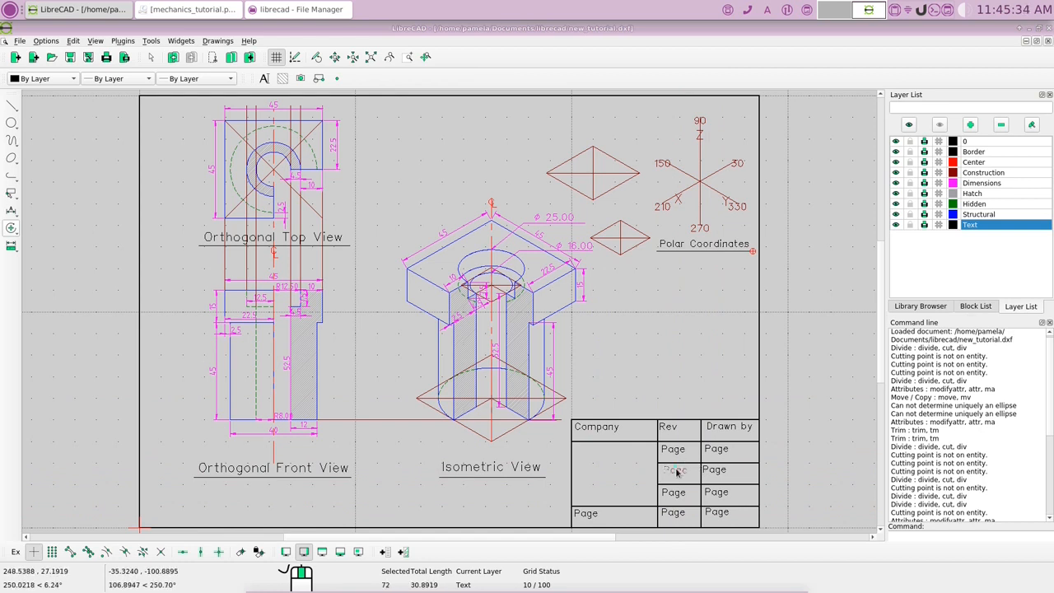
right_click(677, 471)
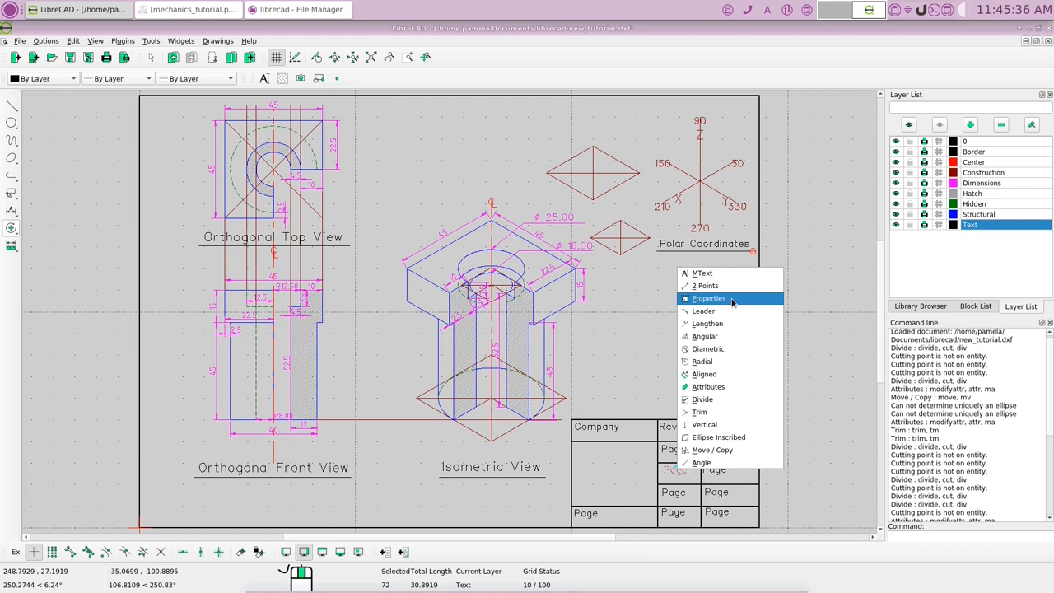
left_click(732, 302)
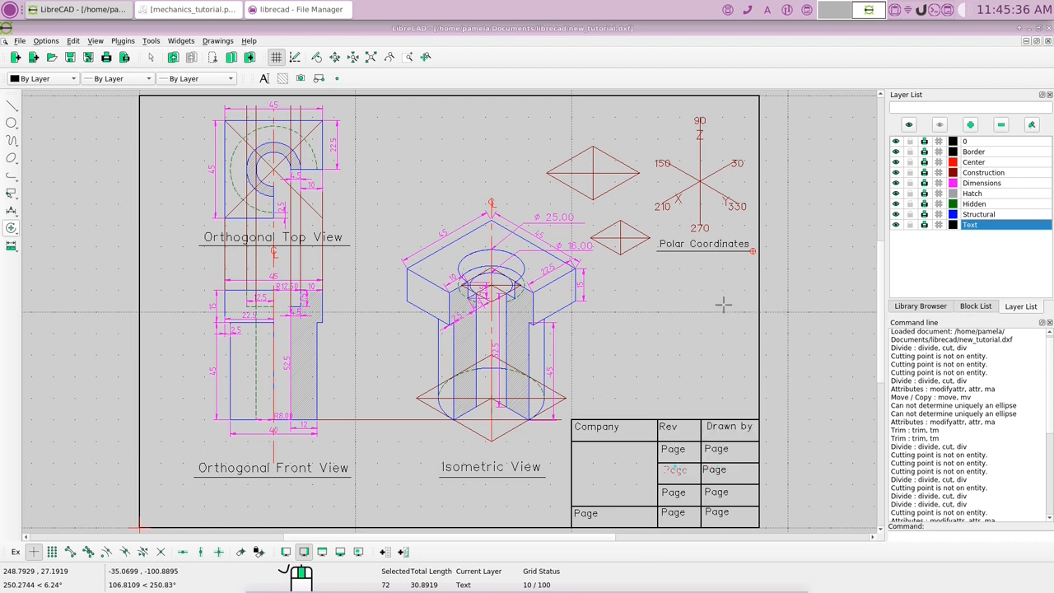
left_click(680, 474)
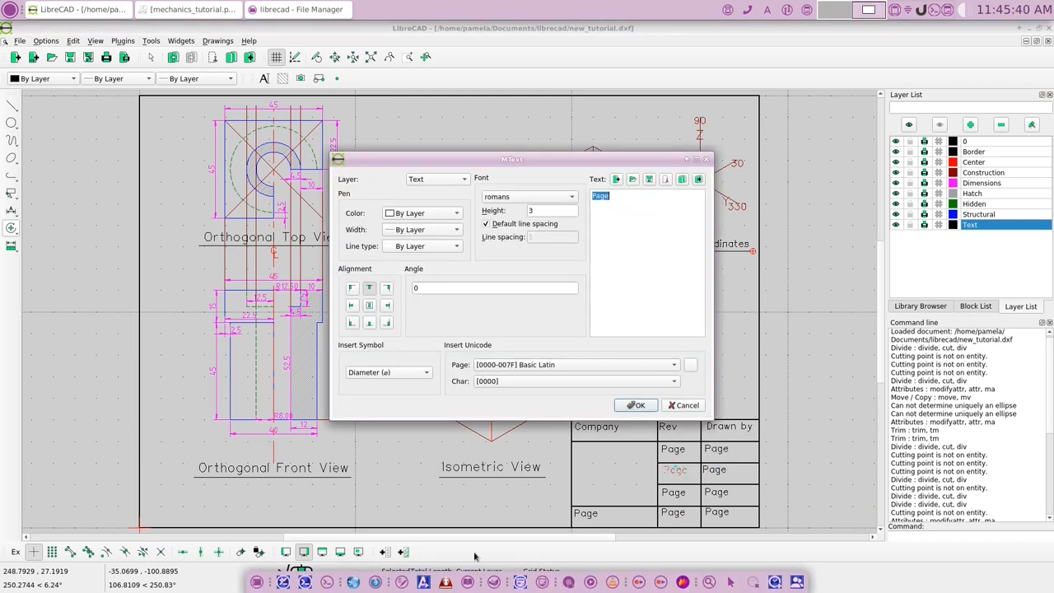
type("Size")
left_click(636, 405)
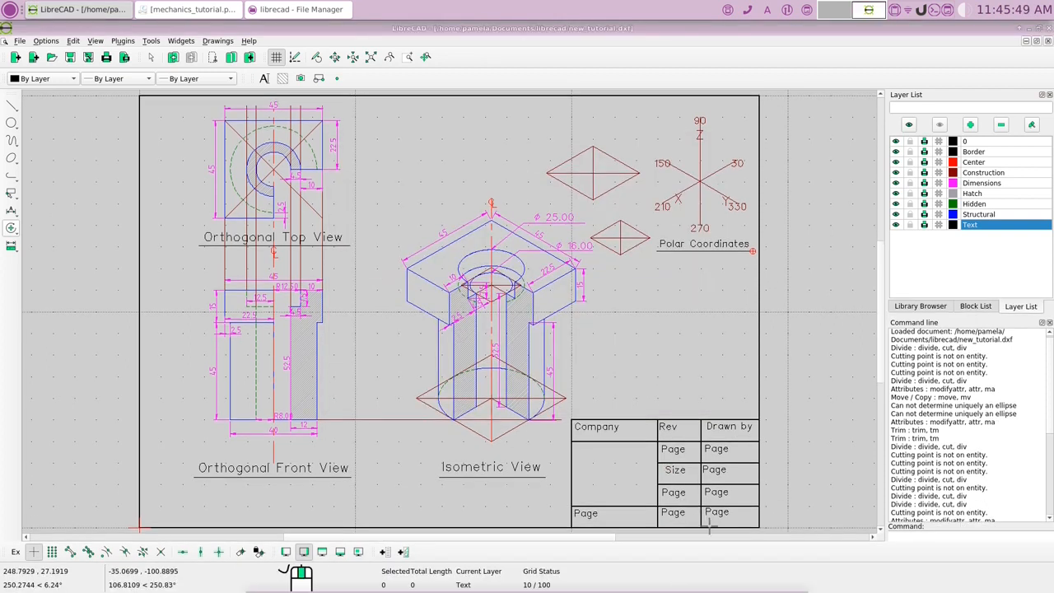
- Change the two placeholder texts directly below Drawn by to Material in the upper cell and Scale in the cell beneath it
double_click(716, 447)
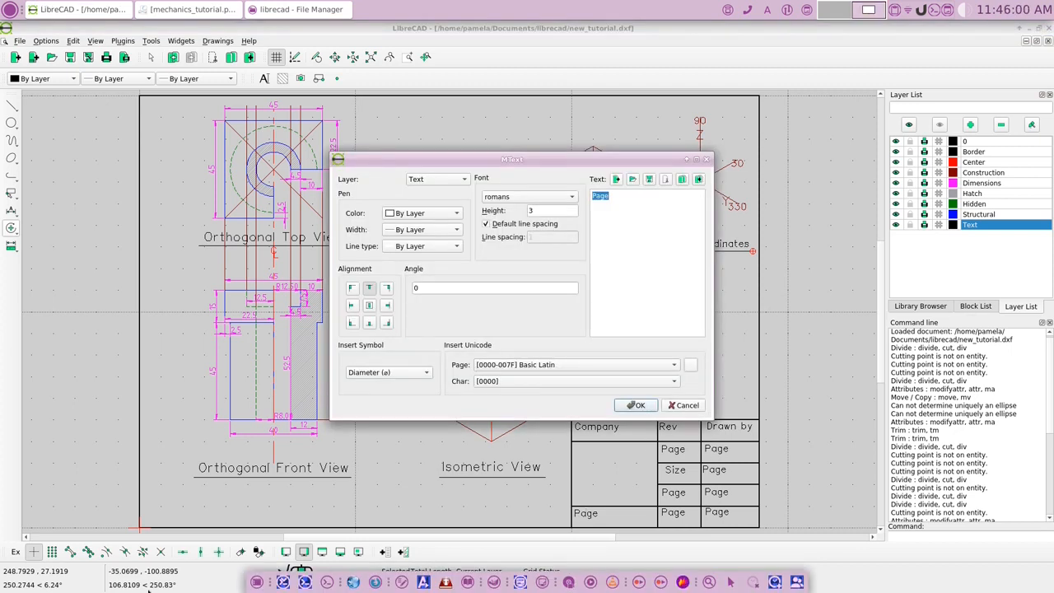
type("Material")
left_click(635, 407)
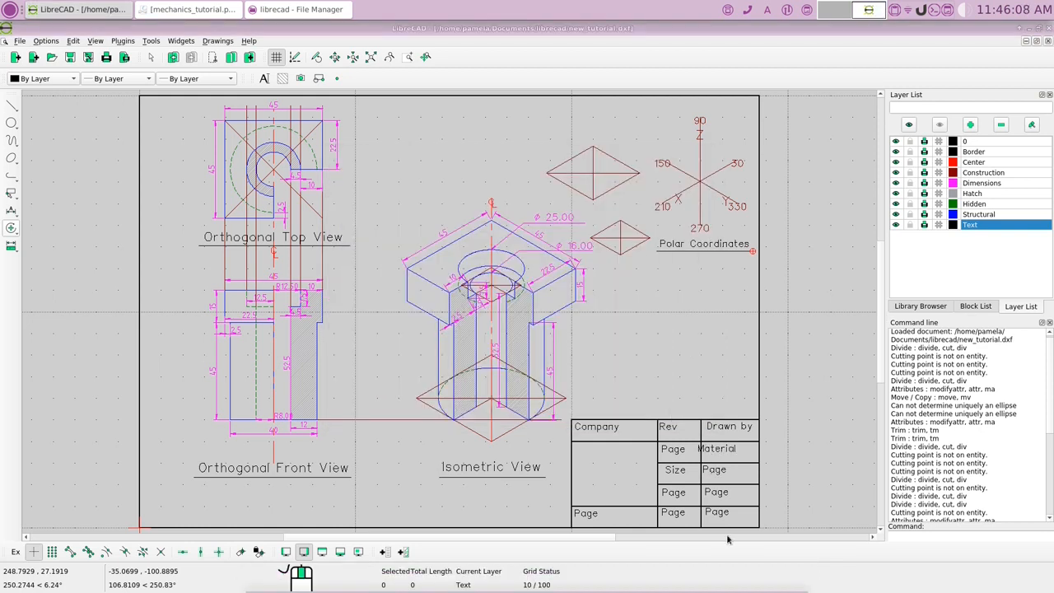
double_click(714, 471)
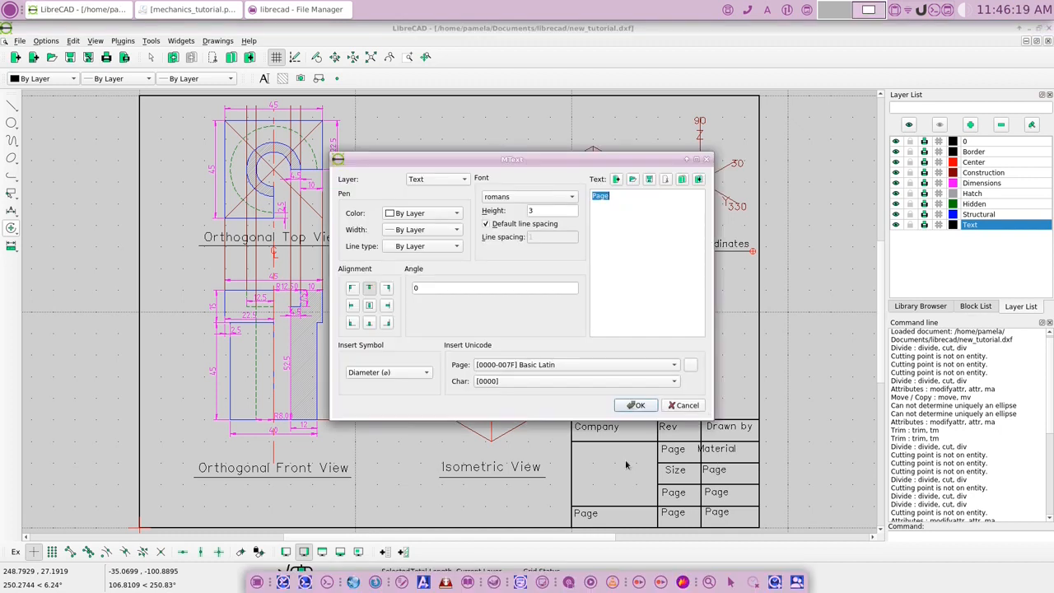
type("Scale")
left_click(635, 404)
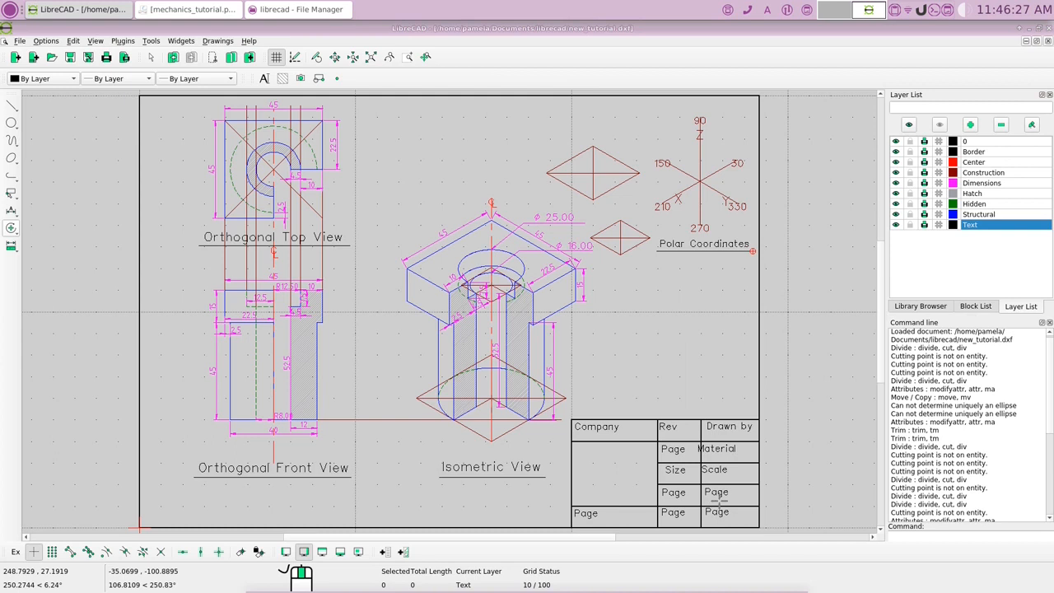
- Change the placeholder text below Size to Part no and the one below Scale to Approved
double_click(673, 492)
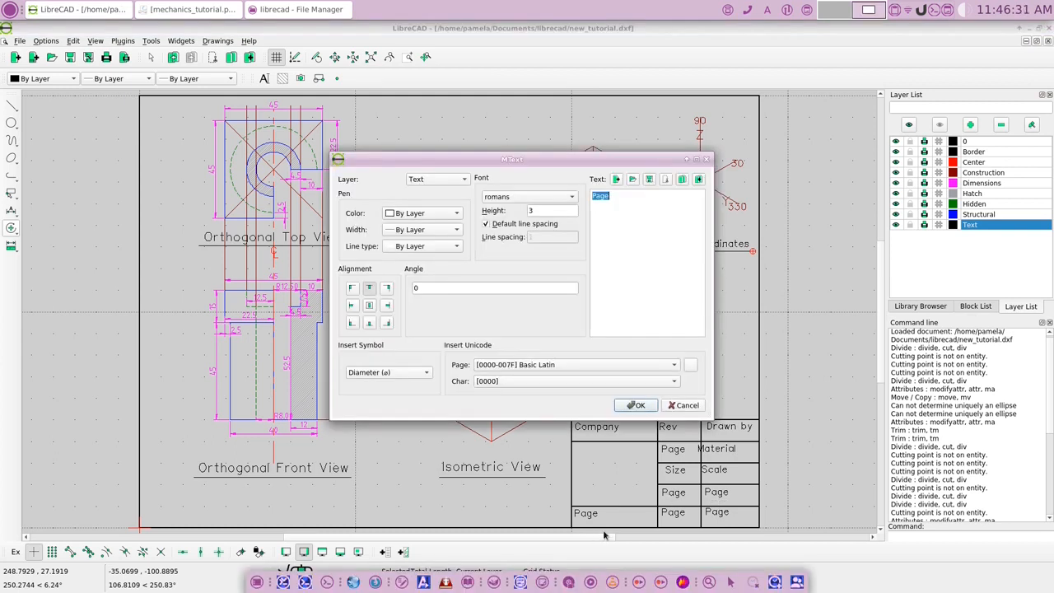
type("Part no")
left_click(636, 405)
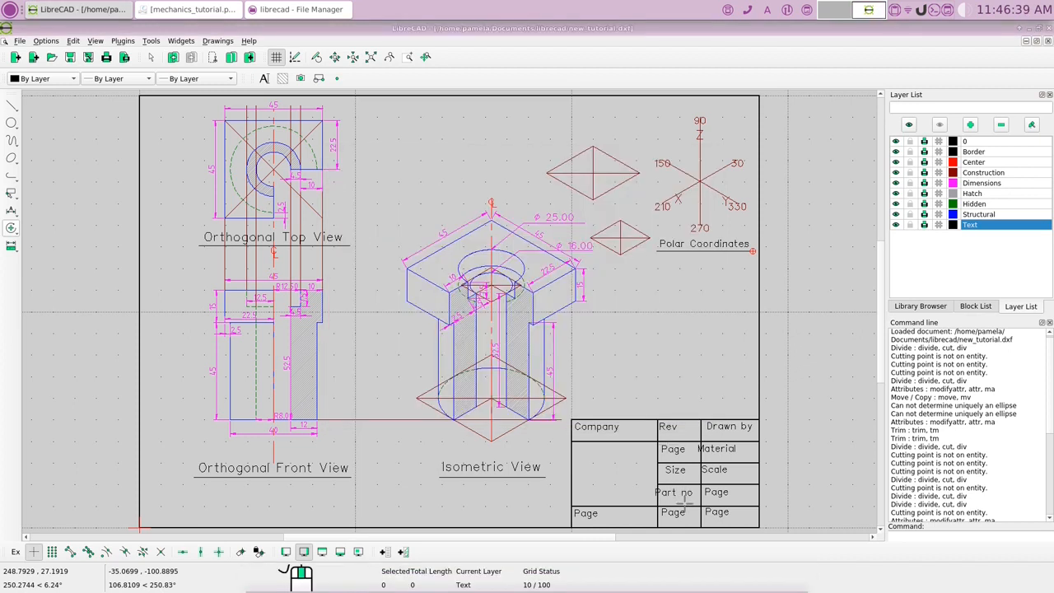
left_click(684, 500)
double_click(717, 494)
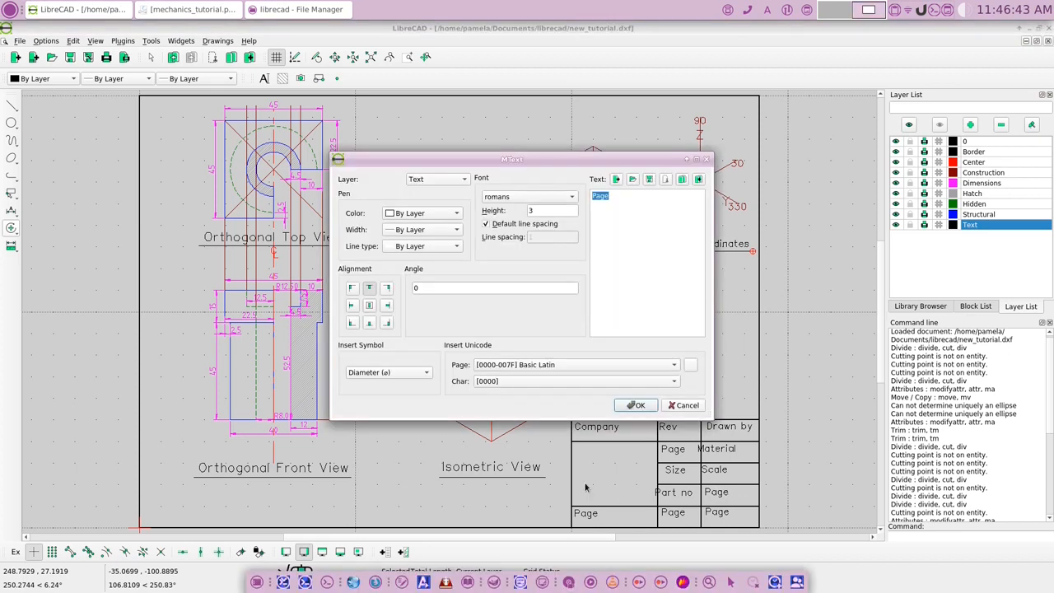
type("Approved")
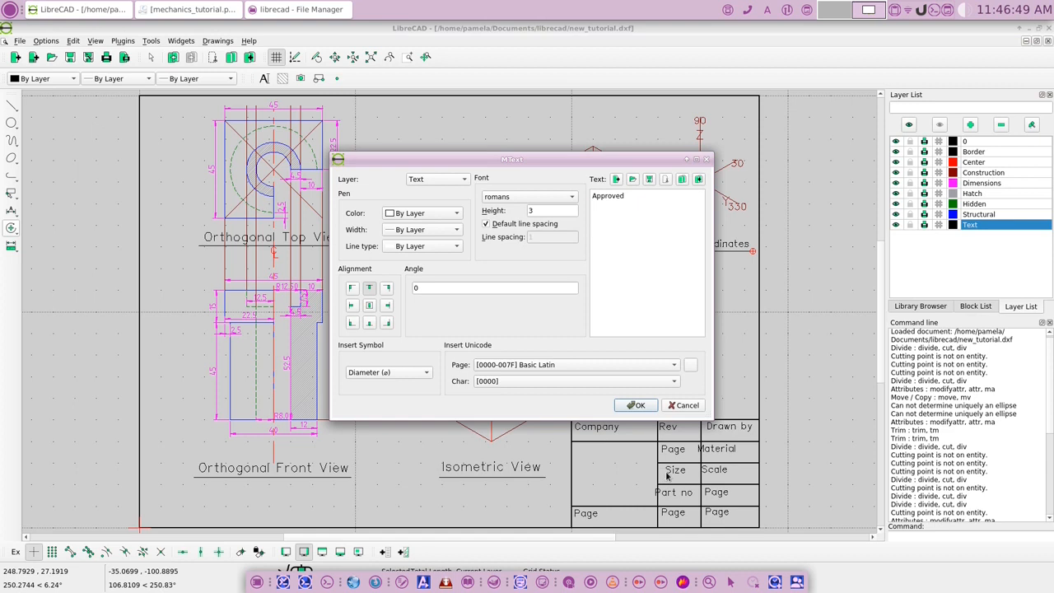
left_click(638, 406)
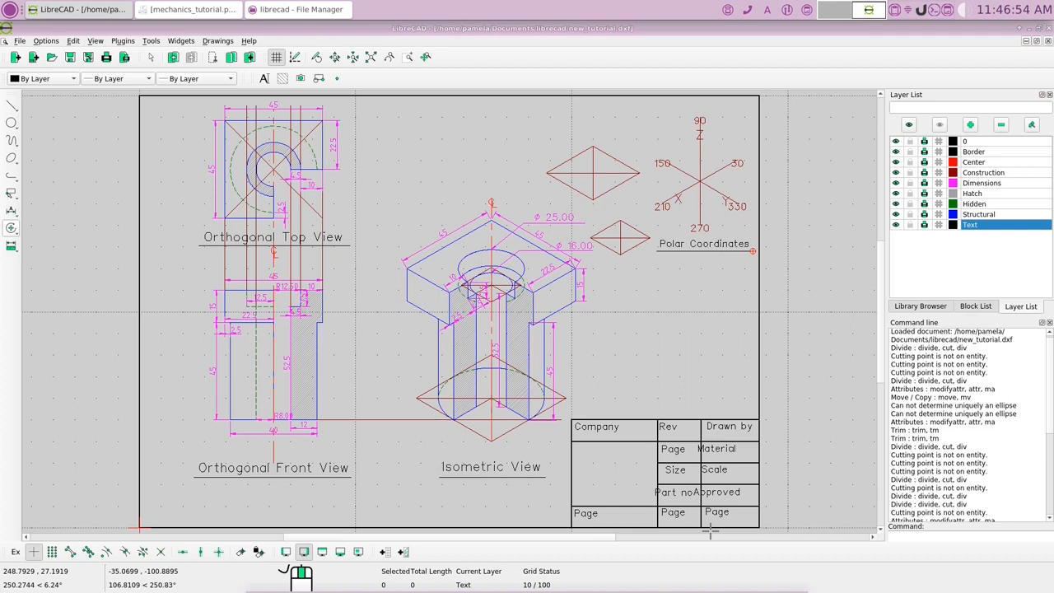
- In the title block's bottom row, change the middle cell's text to Date and the left cell's text to Engineer
double_click(673, 513)
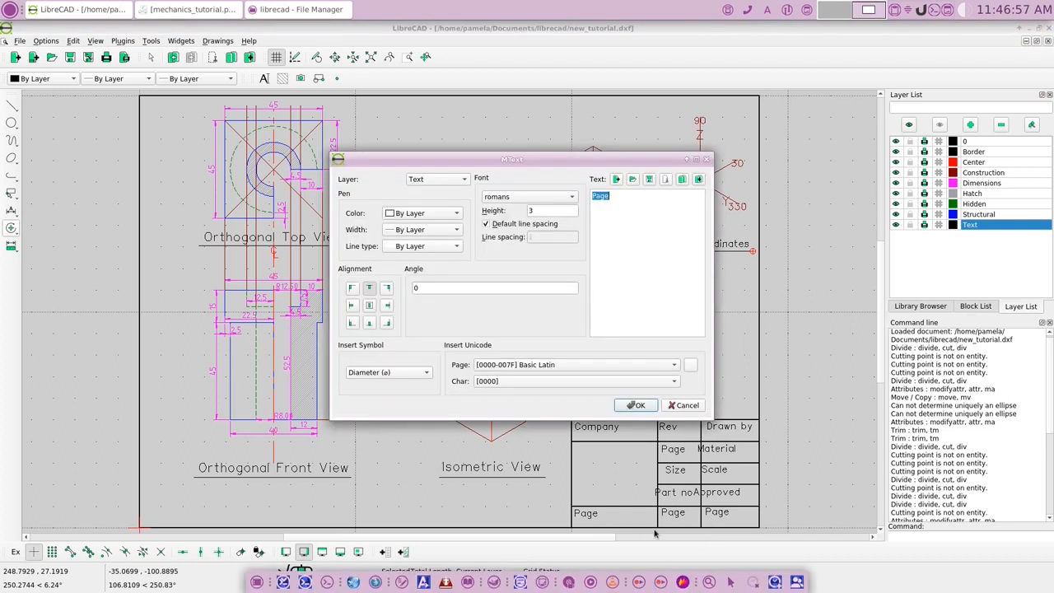
type("Date")
left_click(636, 406)
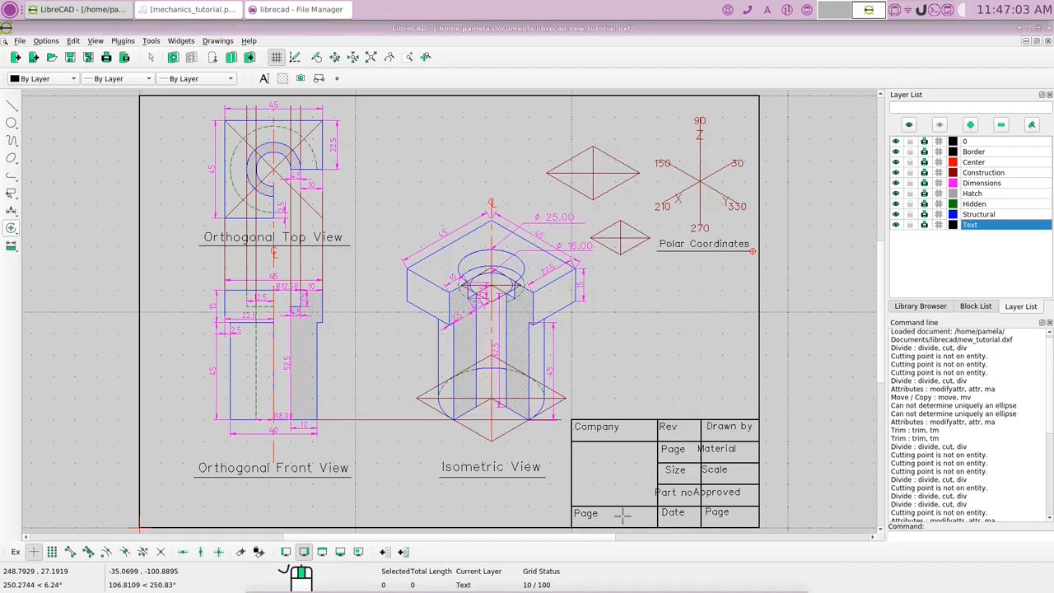
double_click(586, 512)
type("E")
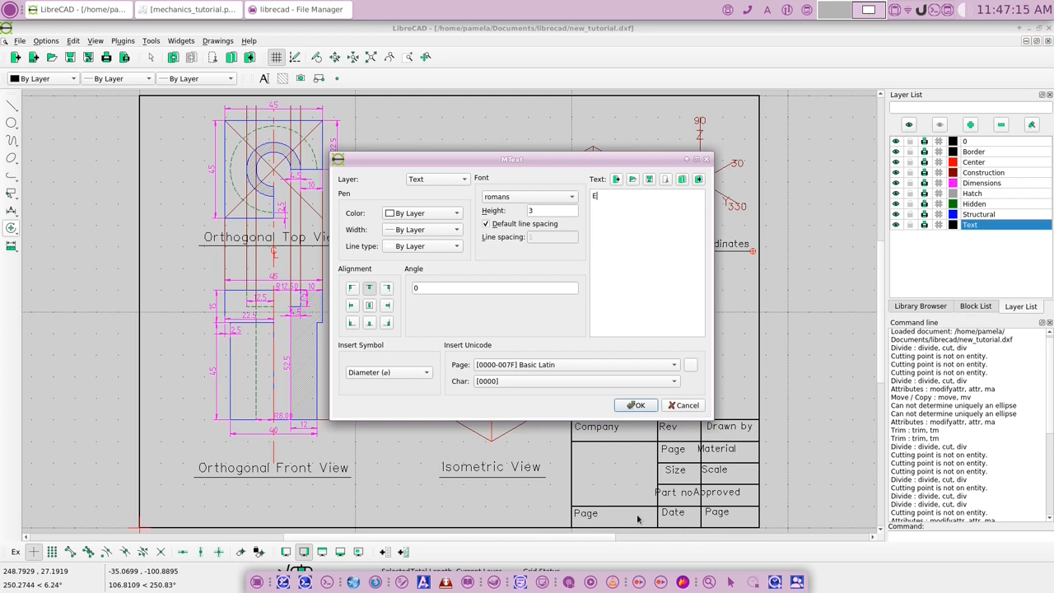
type("ngineer")
left_click(640, 405)
left_click(585, 509)
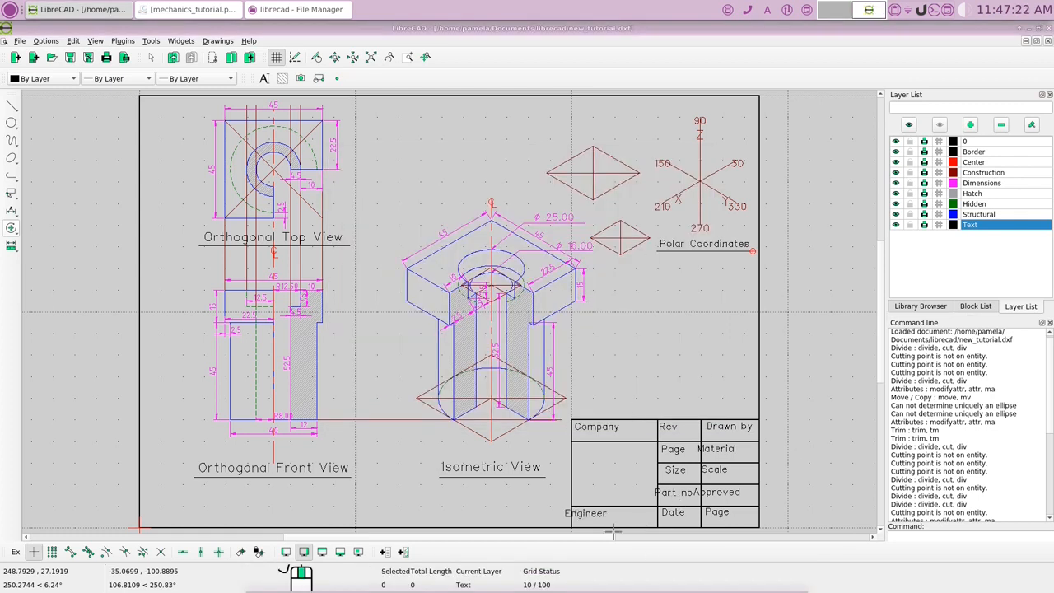
- Change the last placeholder text, in the title block's bottom-right cell, to Stamp
double_click(717, 512)
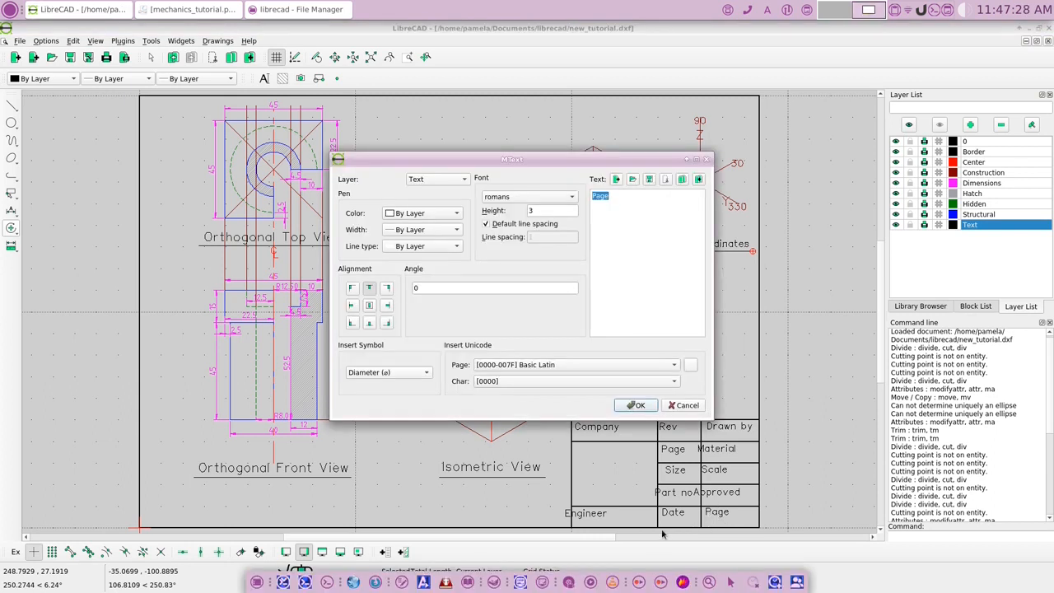
type("Sta")
type("mp")
left_click(637, 405)
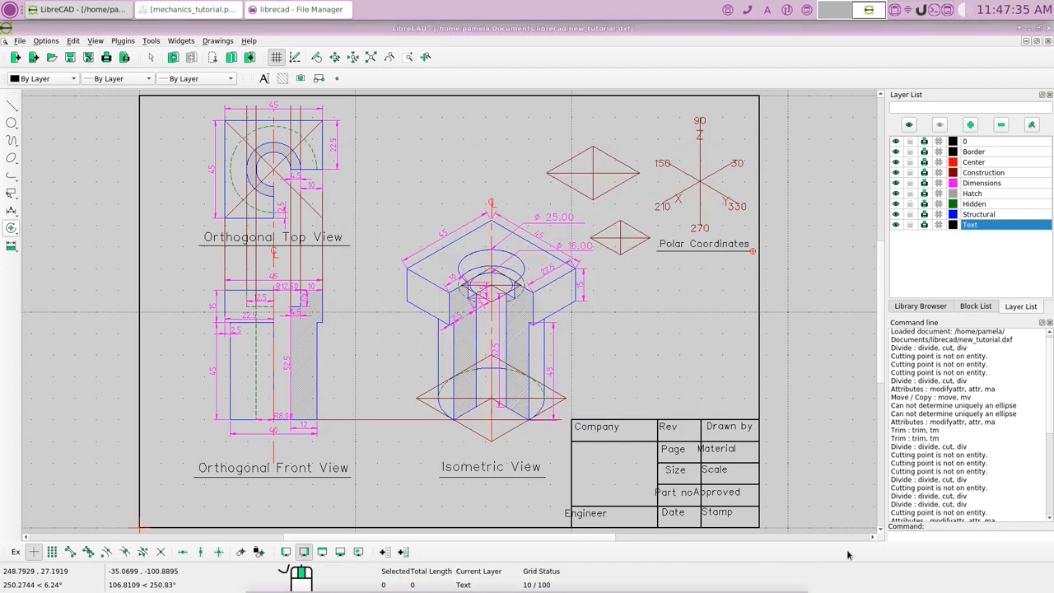
- Move the Engineer text about 6.4 units right and 0.5 down into its cell, deleting the original
right_click(783, 465)
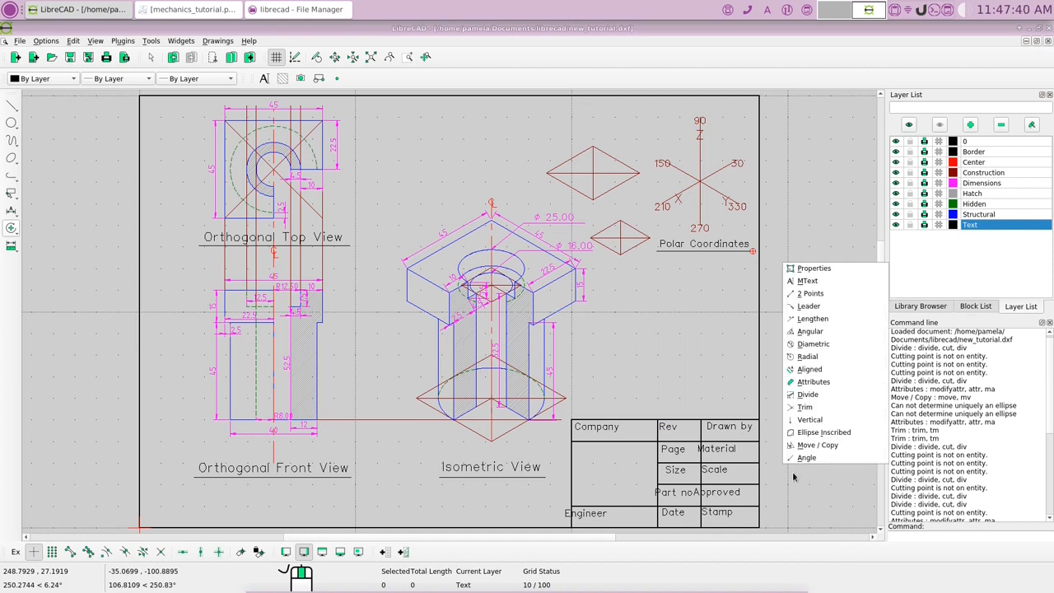
left_click(803, 445)
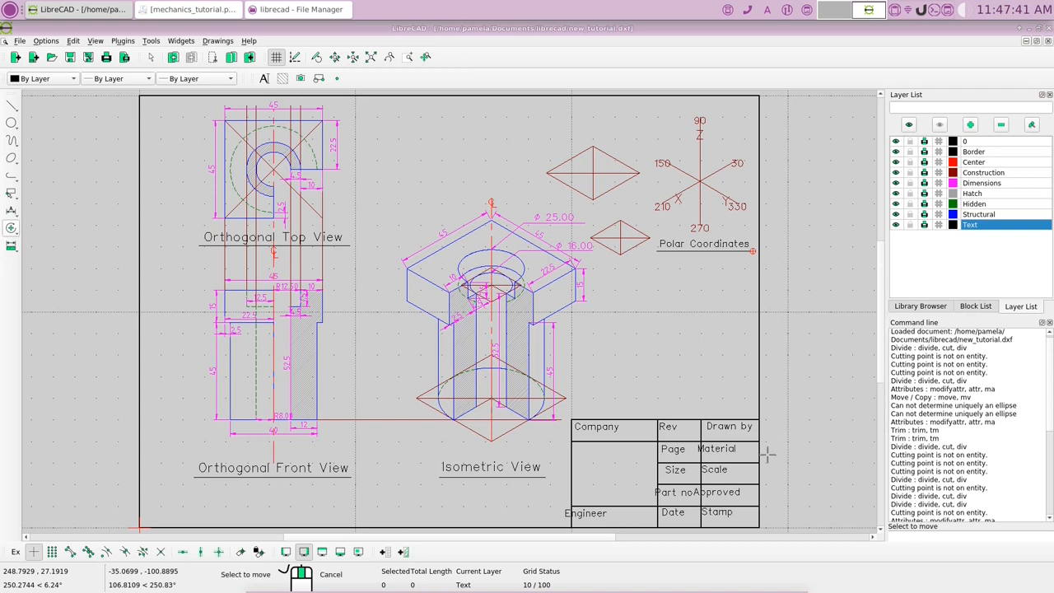
left_click(714, 470)
left_click(608, 515)
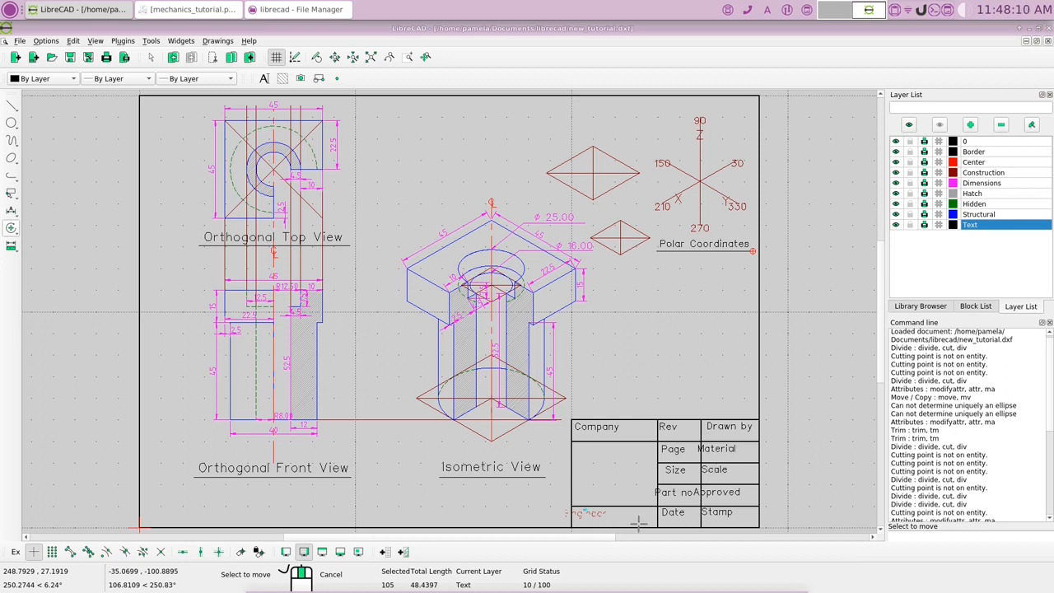
key("Return")
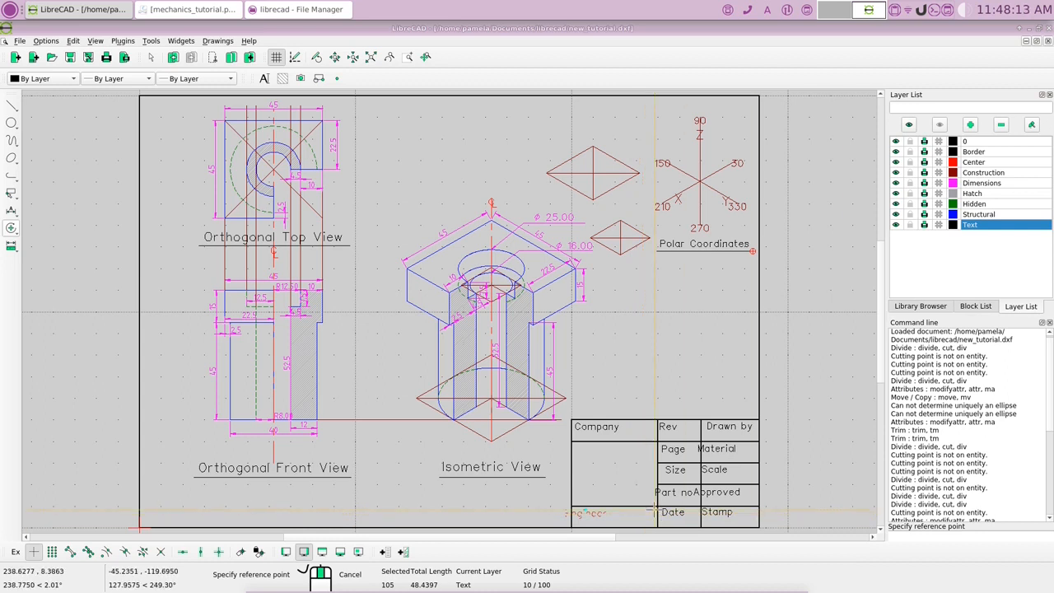
left_click(599, 511)
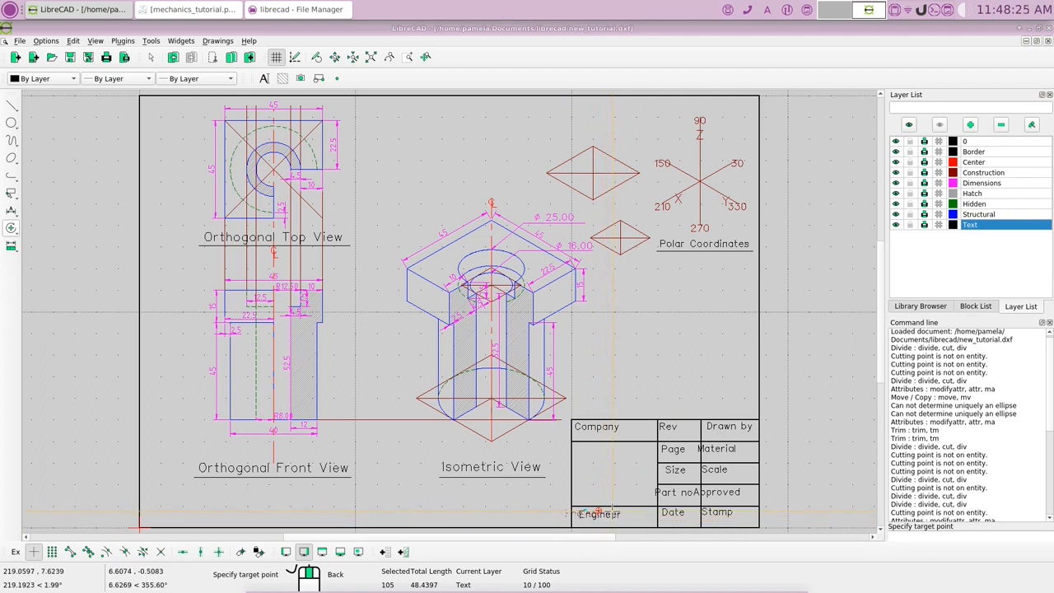
left_click(612, 513)
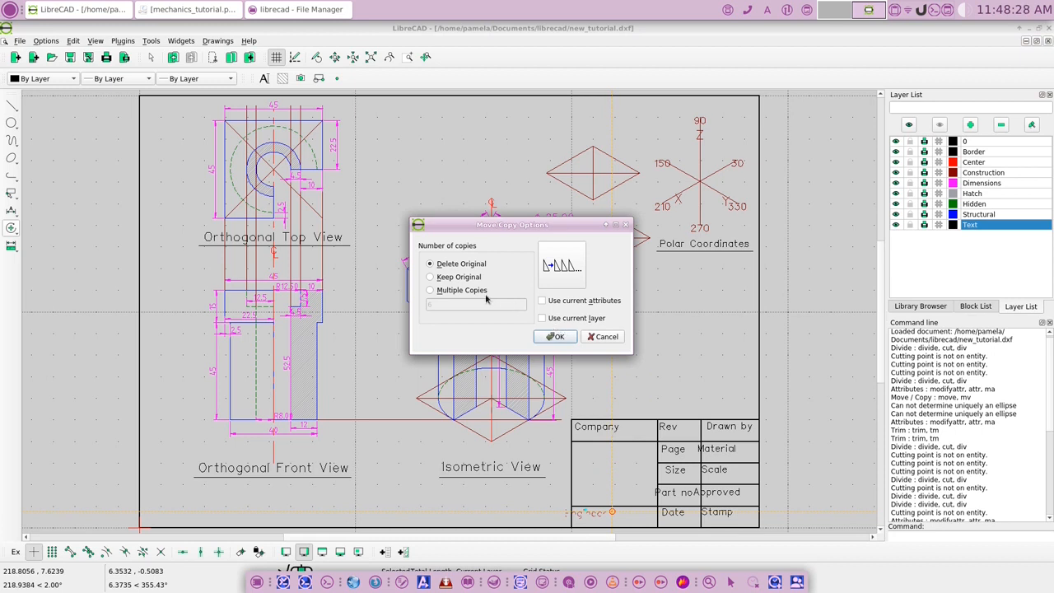
left_click(556, 336)
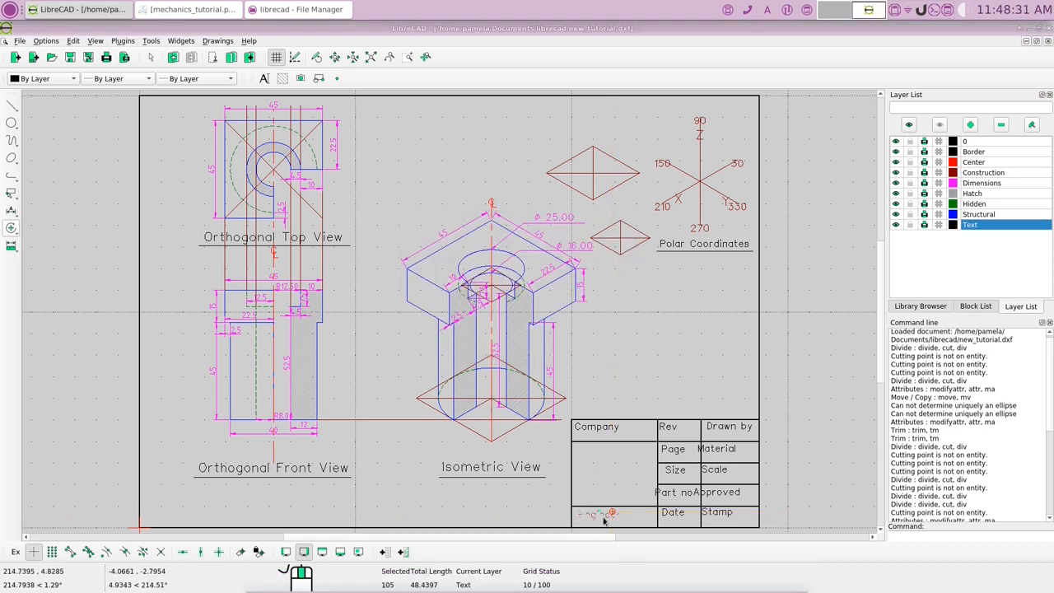
left_click(604, 518)
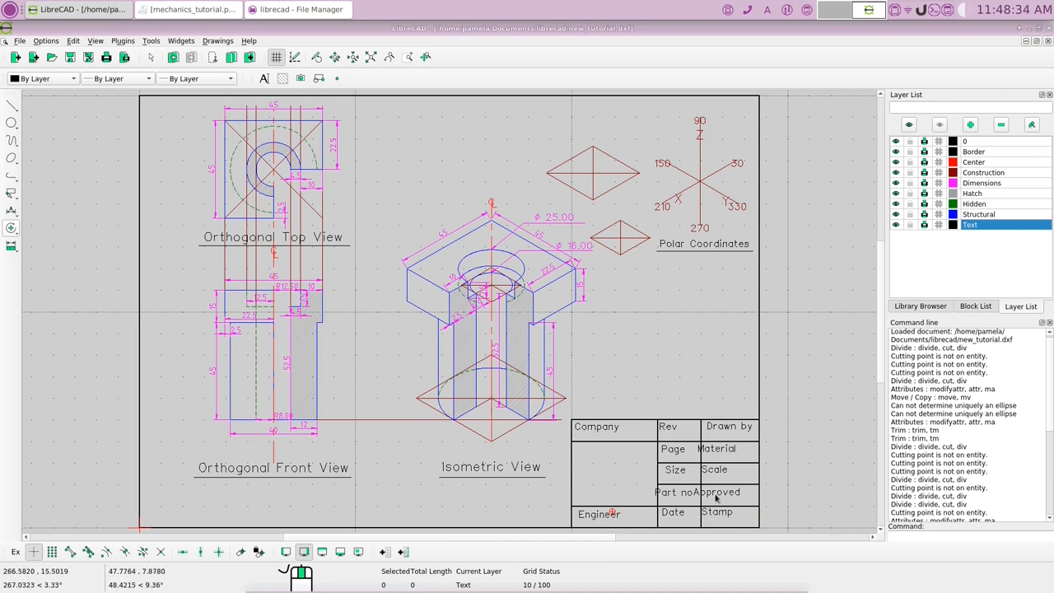
- Move the Material, Scale, Part no, Approved and Stamp texts together about 5.1 units right and 1.5 down, deleting the originals
right_click(783, 471)
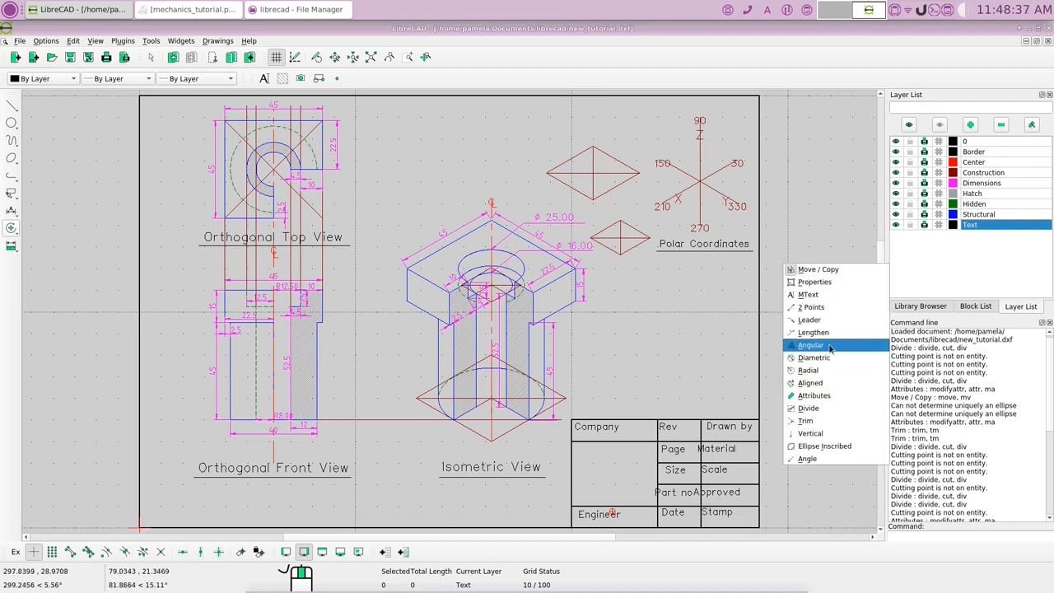
left_click(818, 271)
left_click(723, 493)
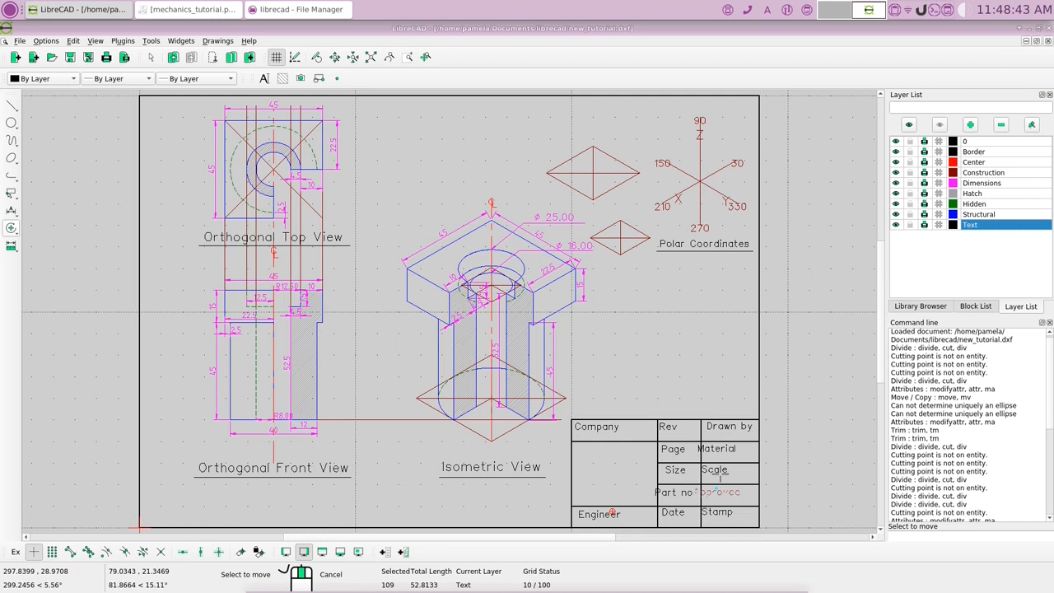
left_click(720, 469)
left_click(715, 512)
left_click(674, 492)
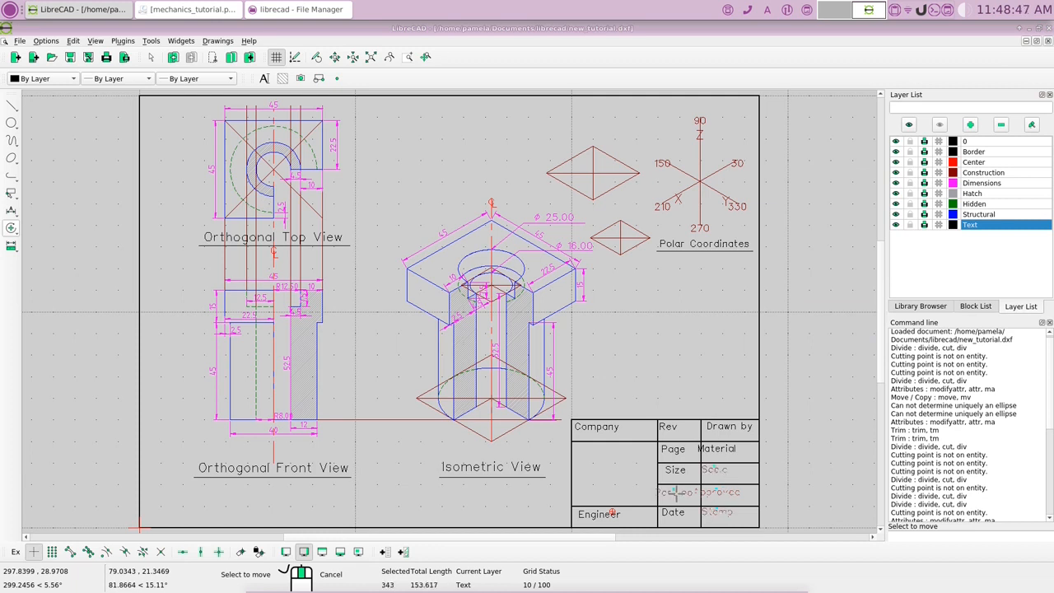
left_click(721, 453)
key("Return")
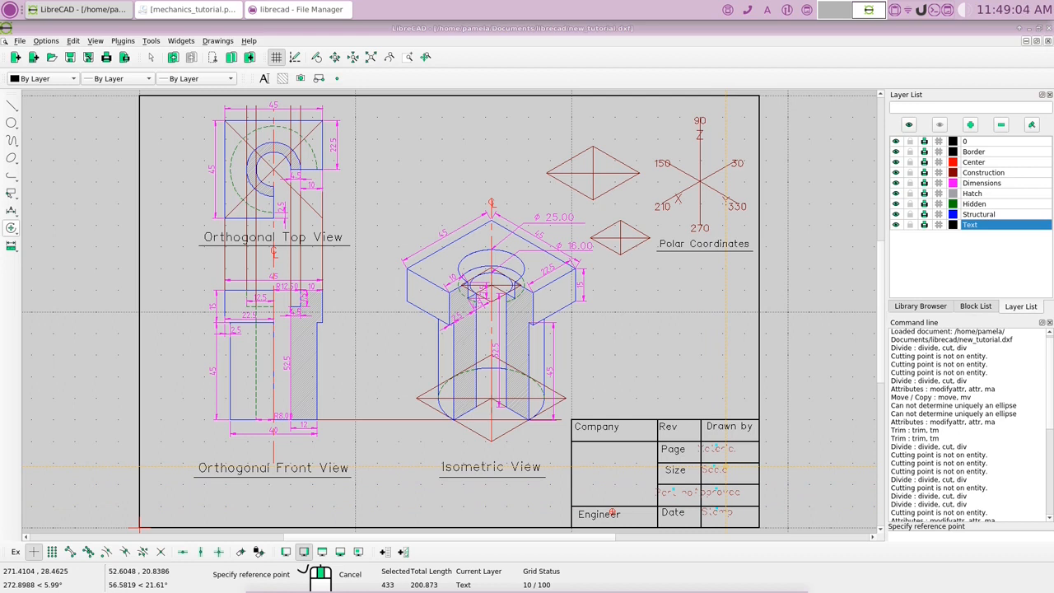
left_click(727, 468)
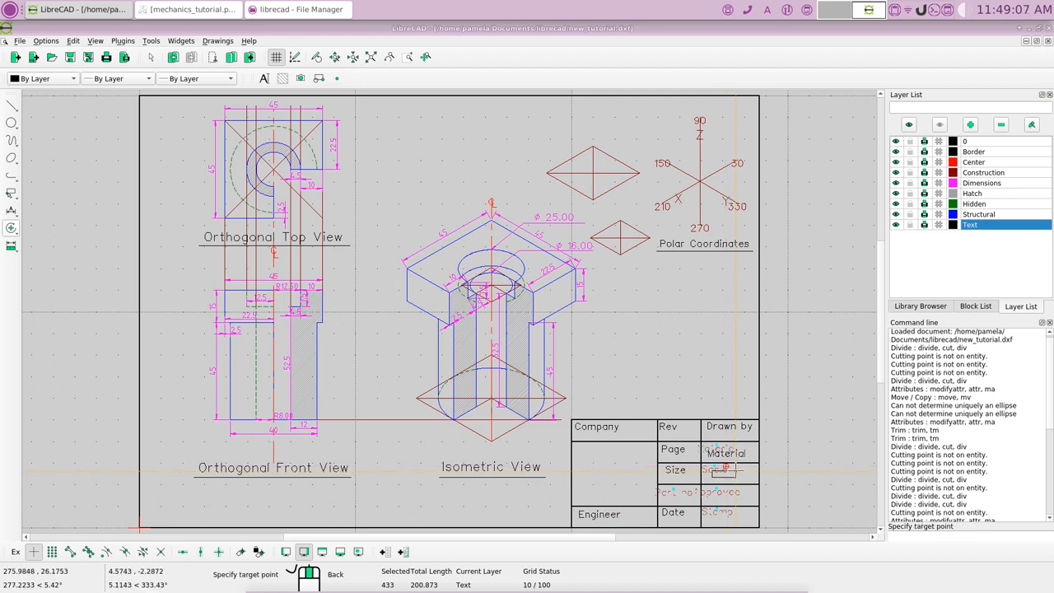
left_click(736, 471)
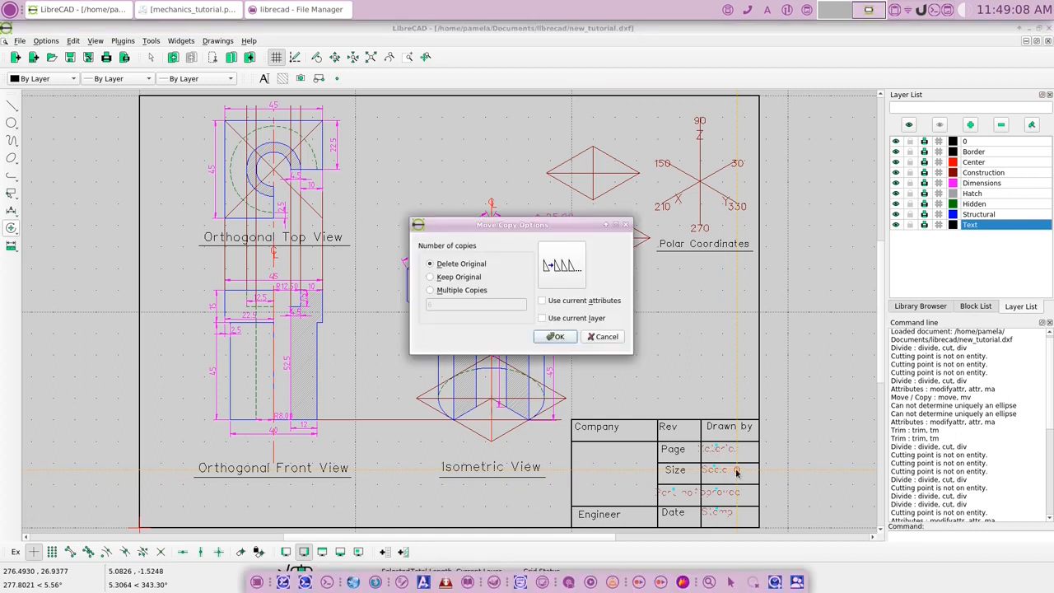
left_click(563, 339)
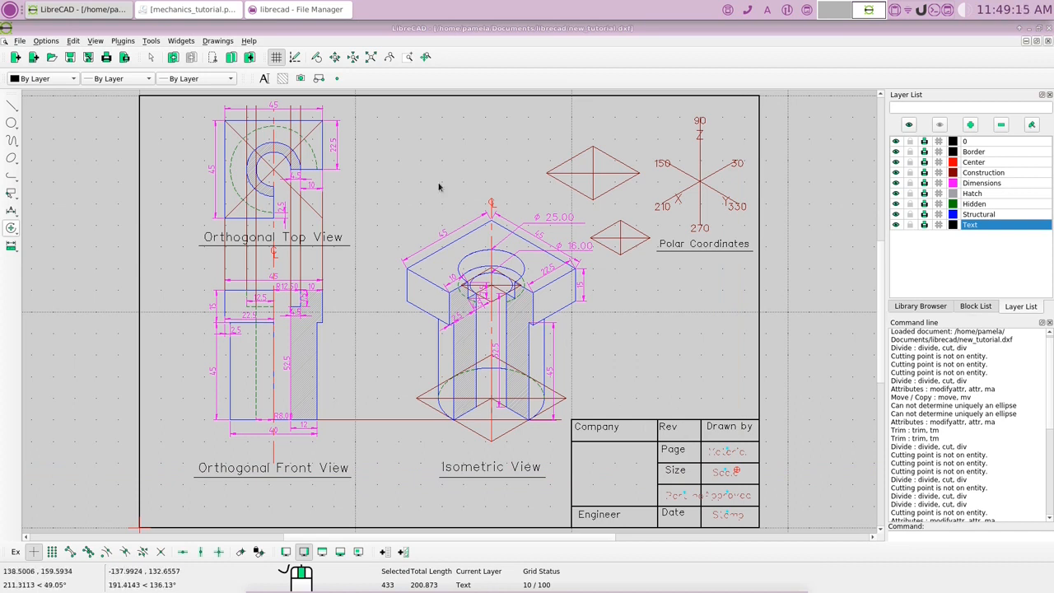
- Move the title block's Part no text about 2.3 units left and 1.8 up into its cell, deleting the original
left_click(151, 59)
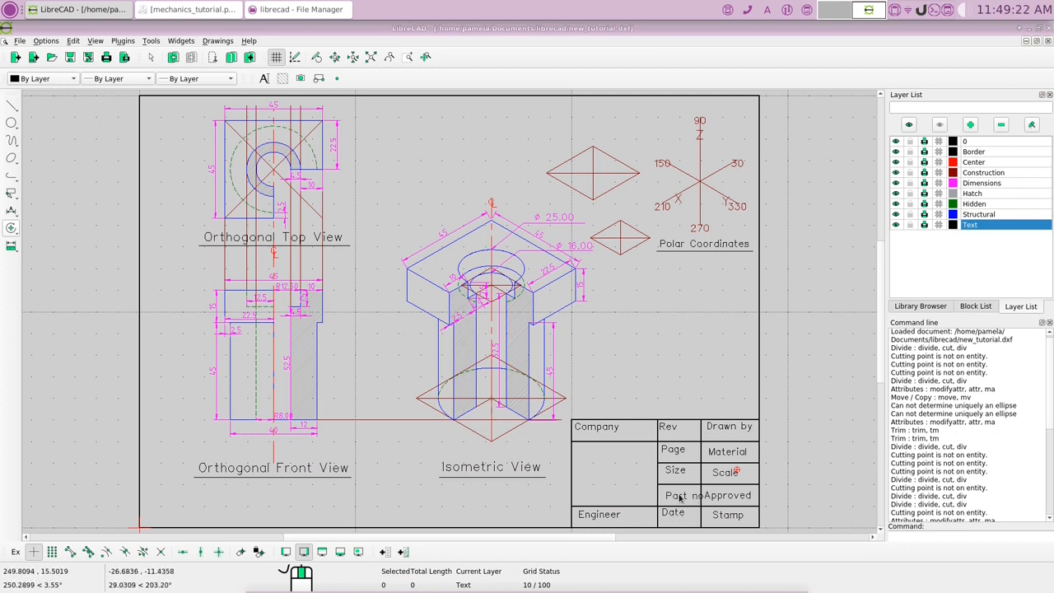
right_click(813, 248)
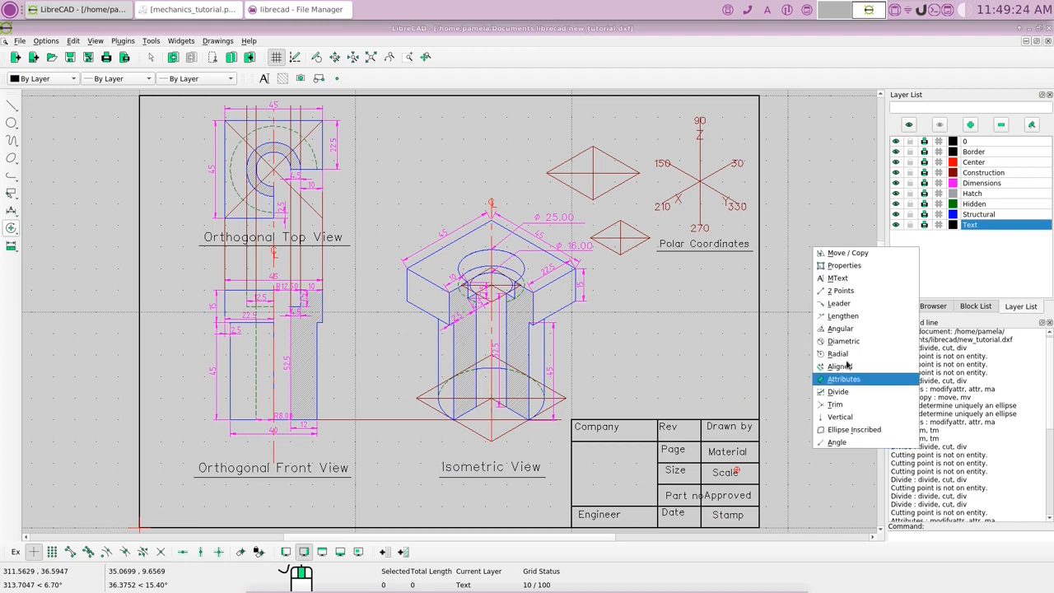
left_click(853, 255)
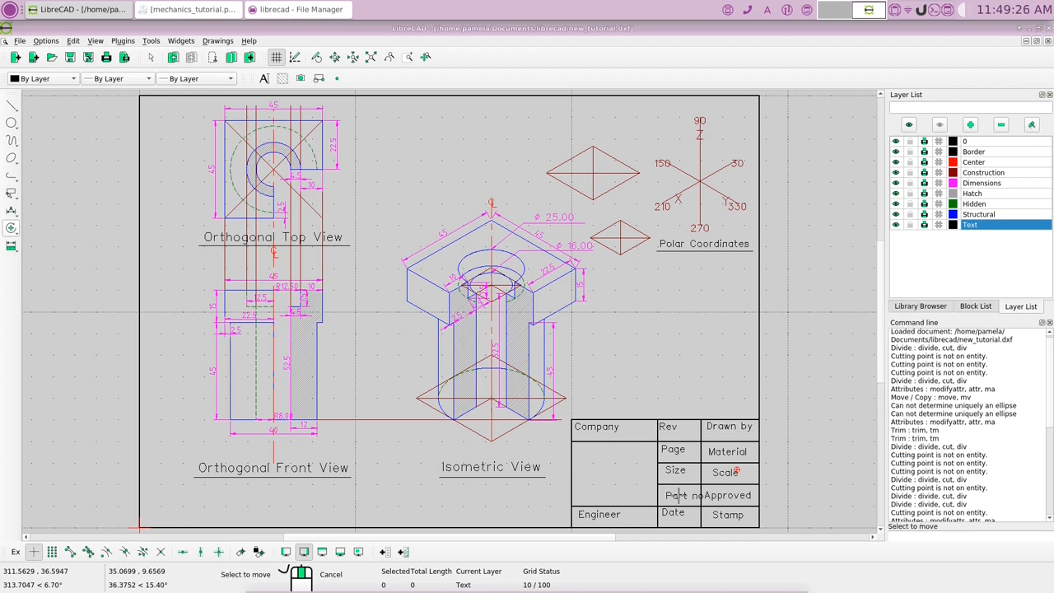
left_click(676, 495)
key("Return")
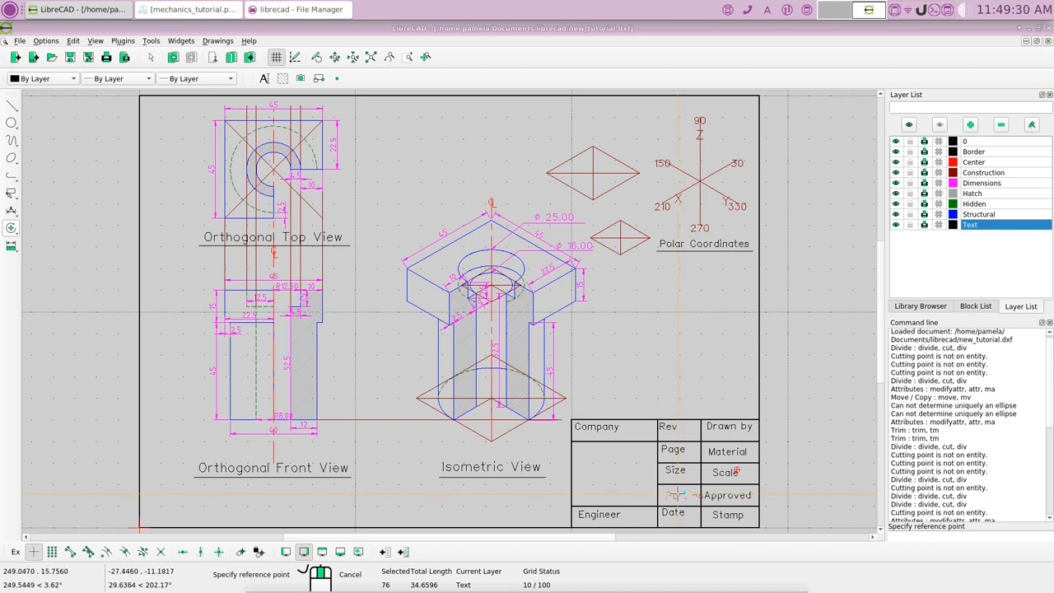
left_click(680, 494)
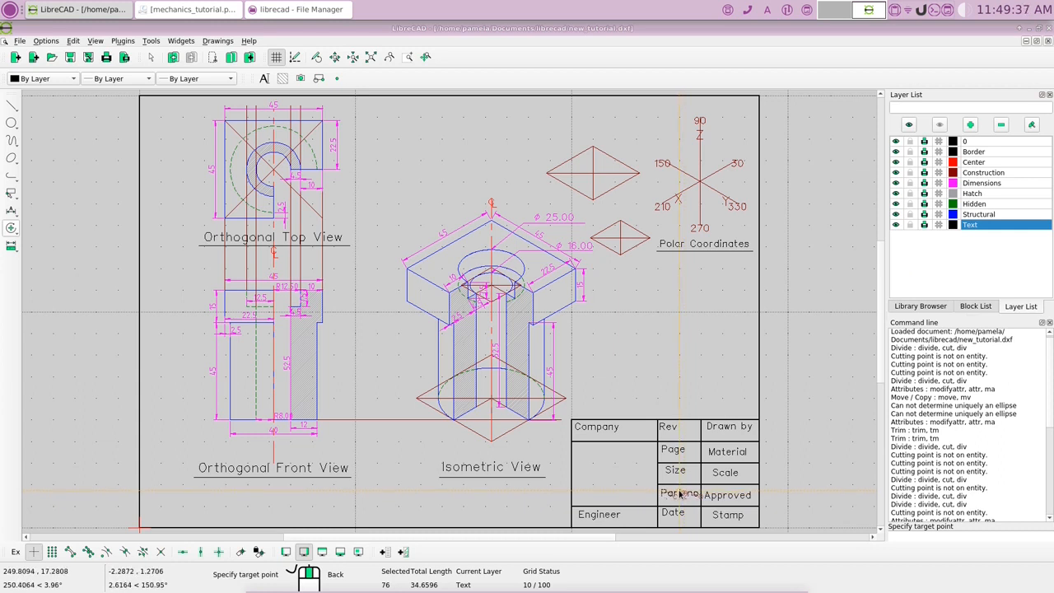
left_click(673, 486)
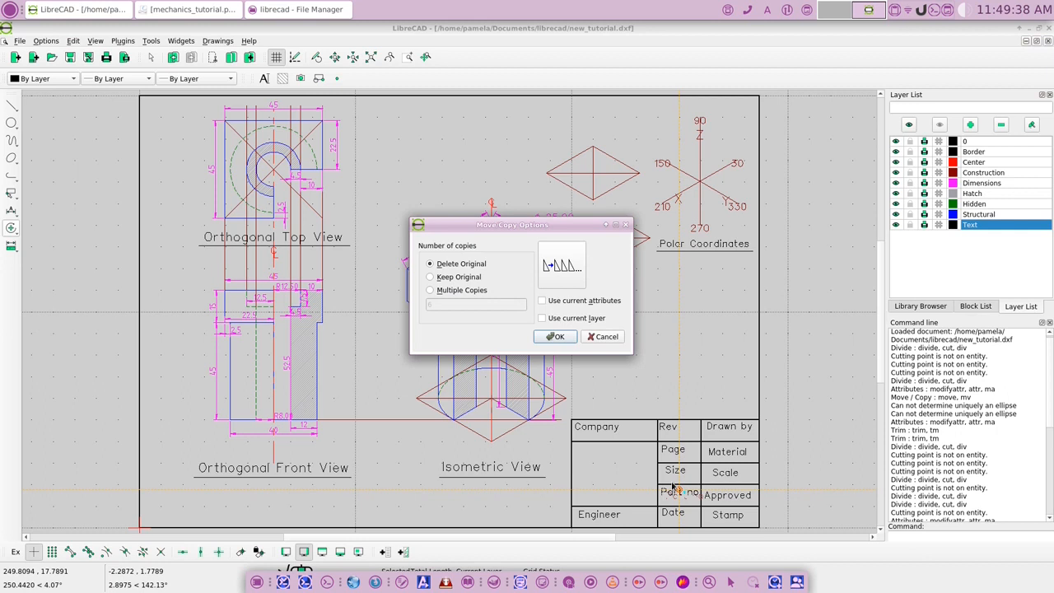
key("Return")
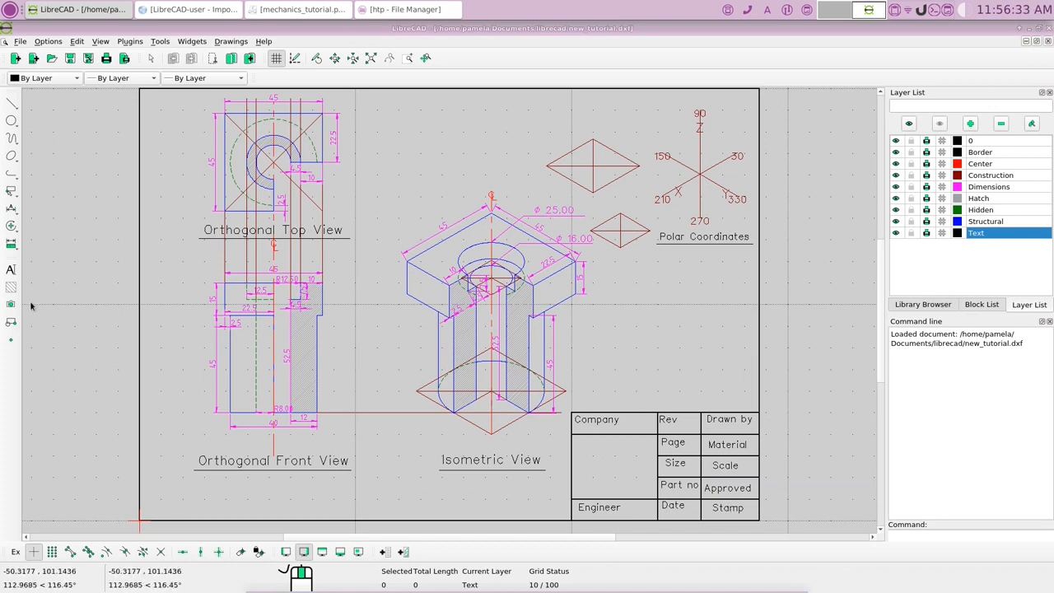
- Insert the image htplogo-150.png at about (219.8, 25.7), in the empty cell below Company in the title block
left_click(10, 306)
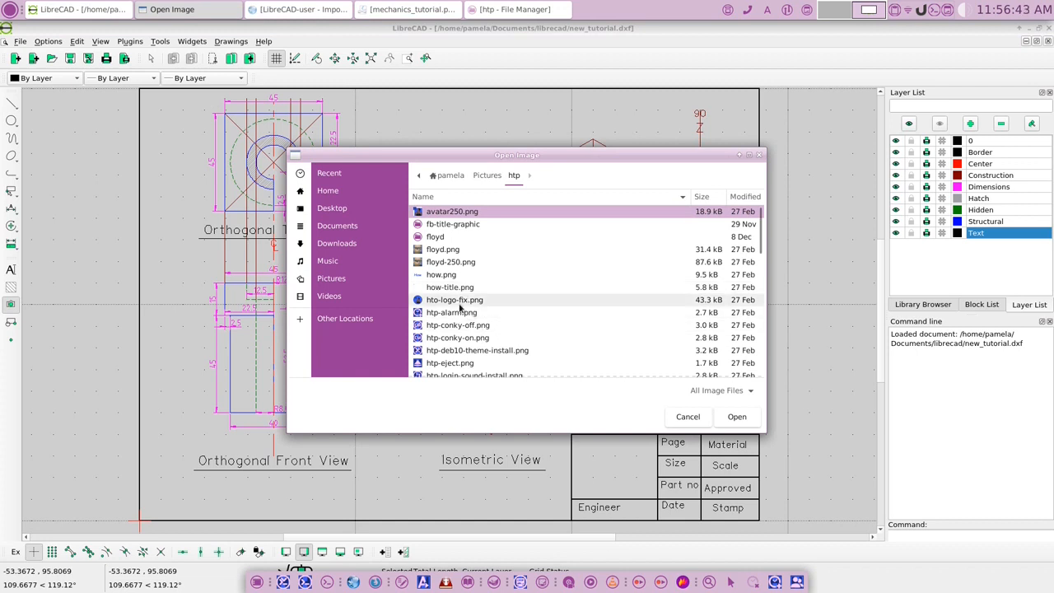
scroll(459, 307, "down", 1)
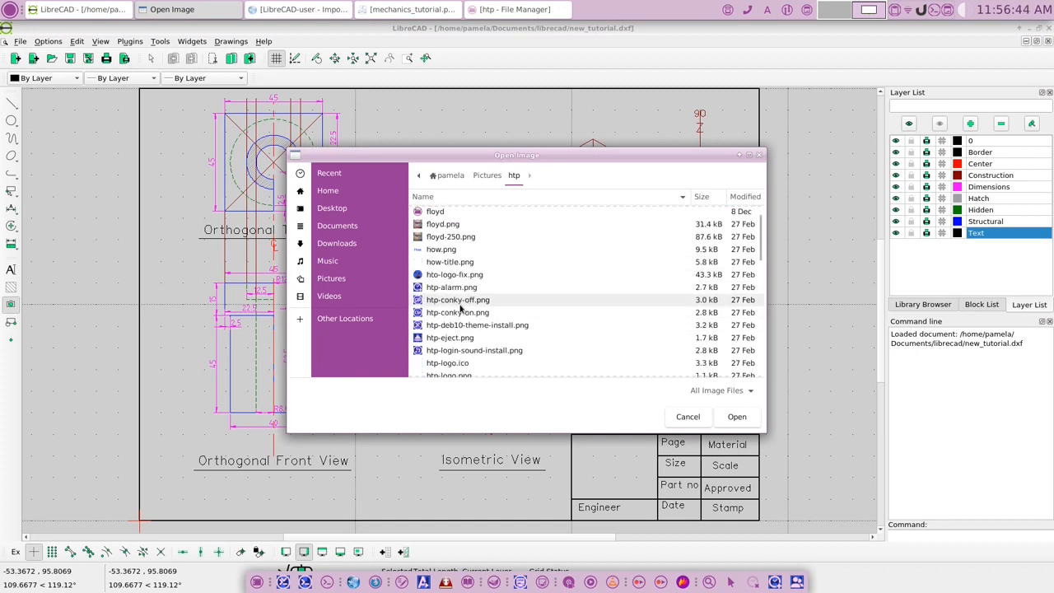
scroll(461, 306, "down", 2)
left_click(477, 338)
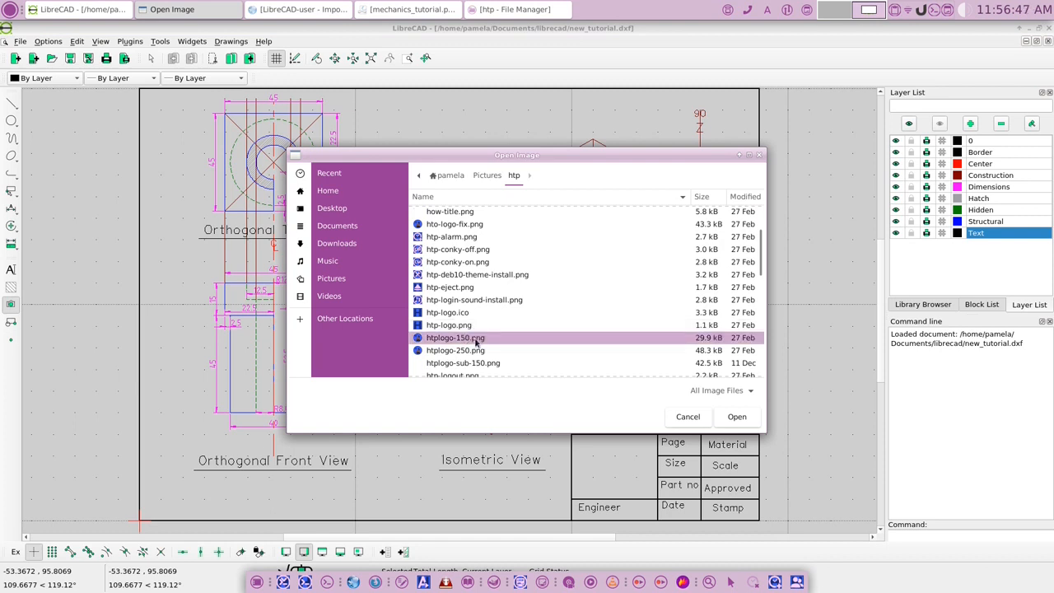
left_click(734, 417)
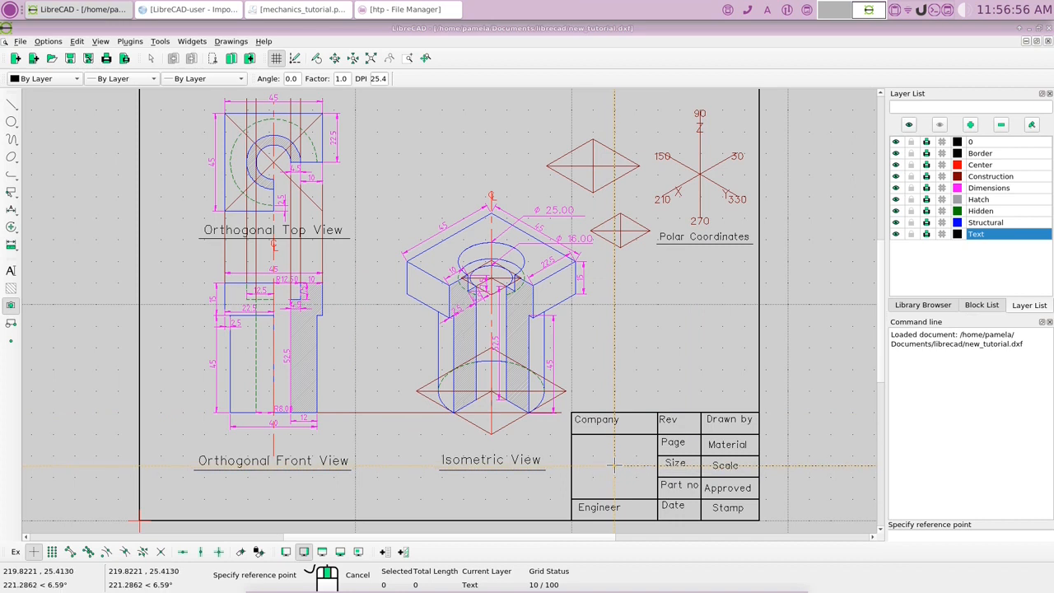
key("Escape")
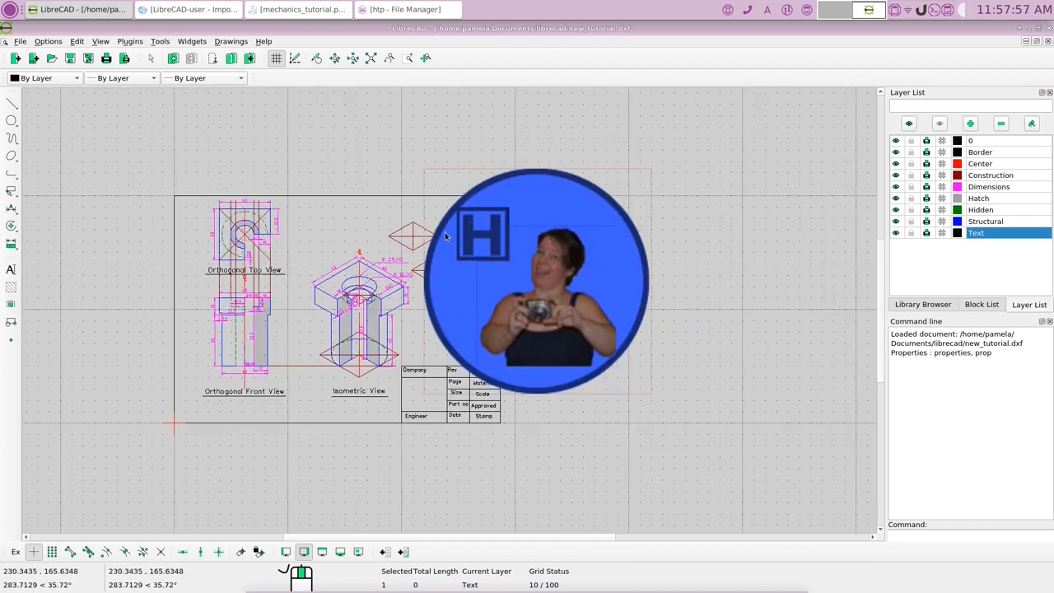
- Set the inserted logo image's width to 30 in its properties
right_click(477, 233)
left_click(513, 238)
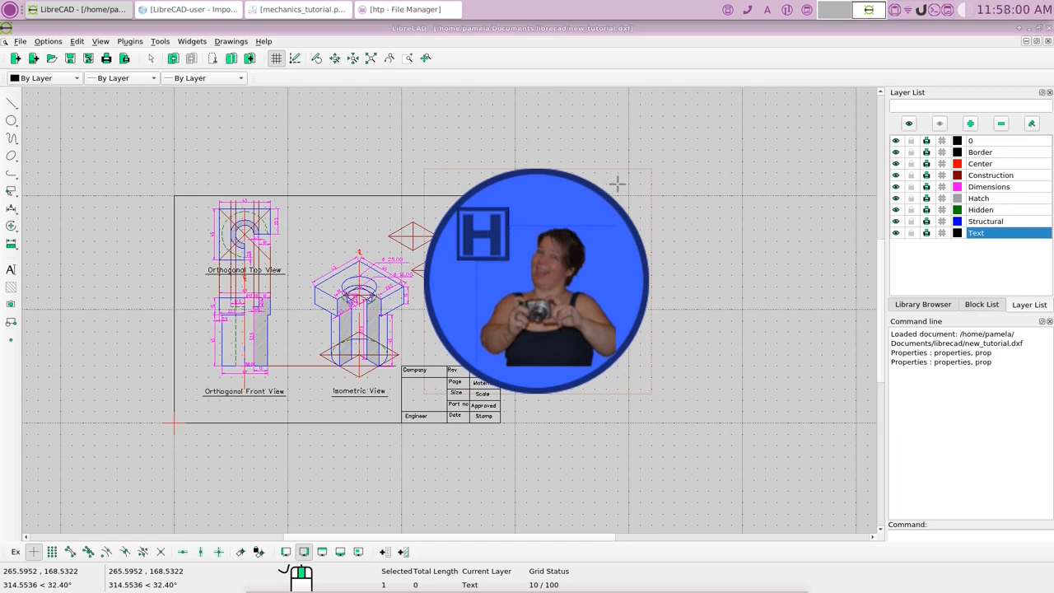
left_click(618, 183)
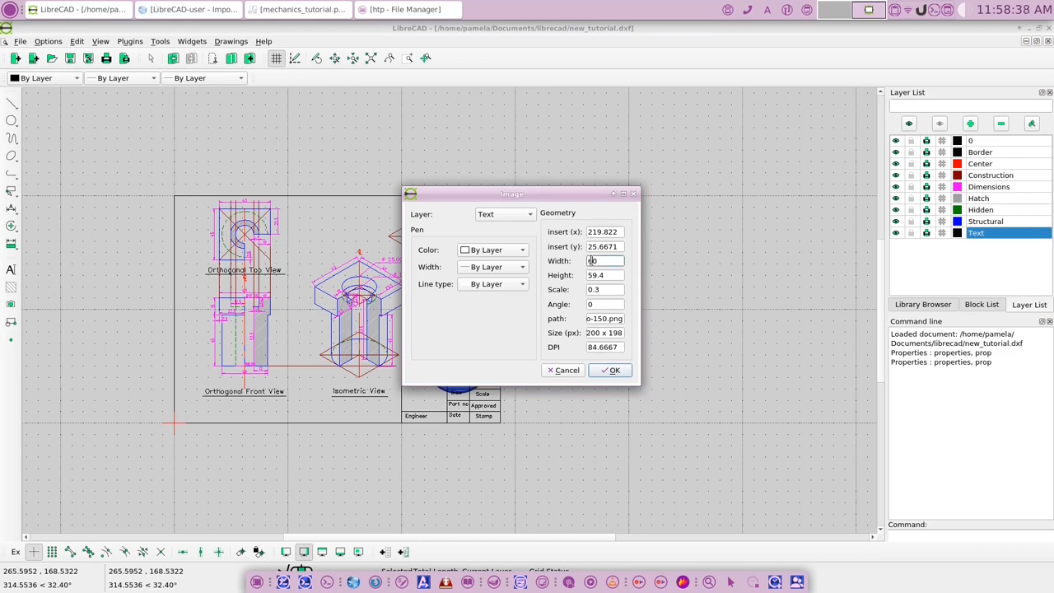
key("BackSpace")
type("3")
key("Tab")
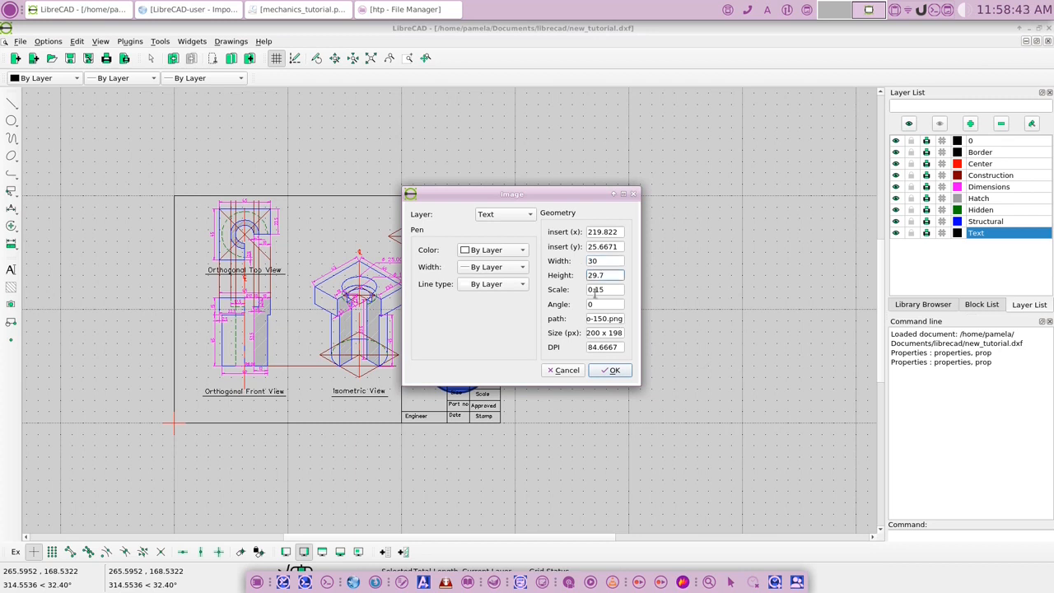
left_click(604, 370)
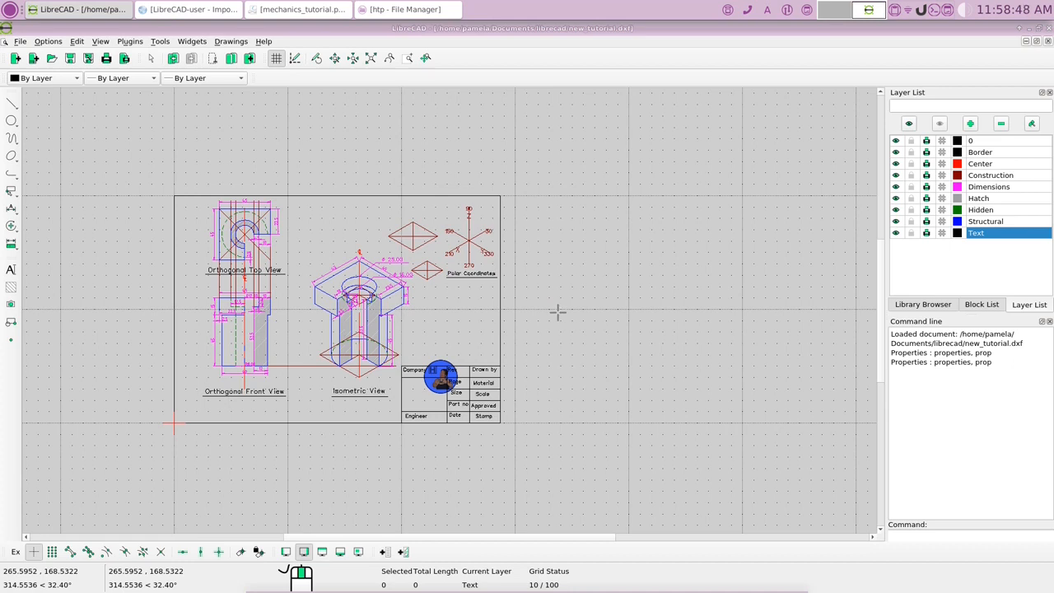
- Move the logo about 19.6 units left and 15.1 down to the lower-left corner of the cell above Engineer, deleting the original
scroll(558, 312, "up", 2)
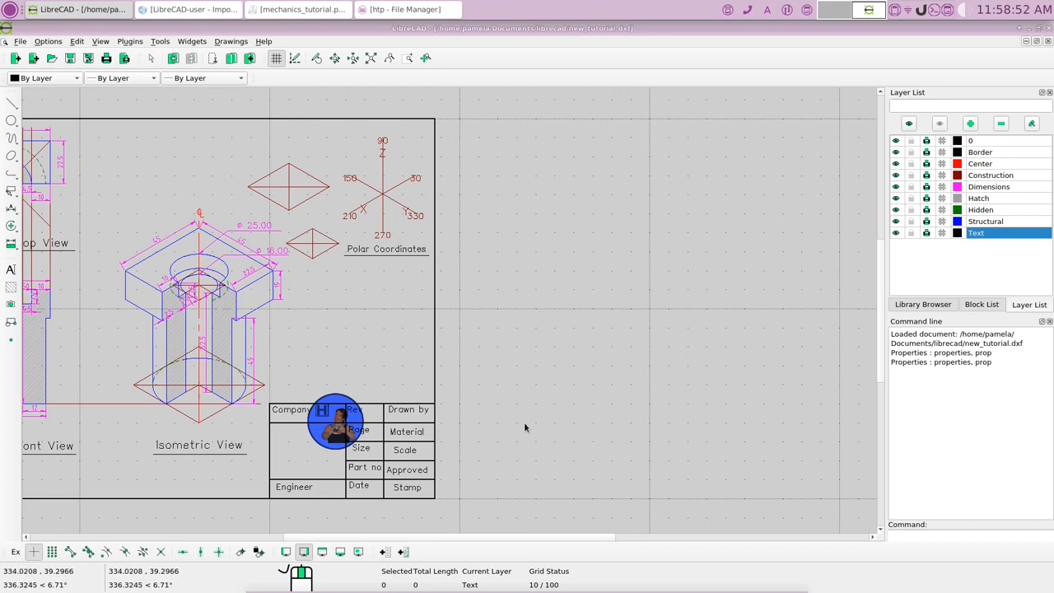
left_click_drag(538, 538, 469, 528)
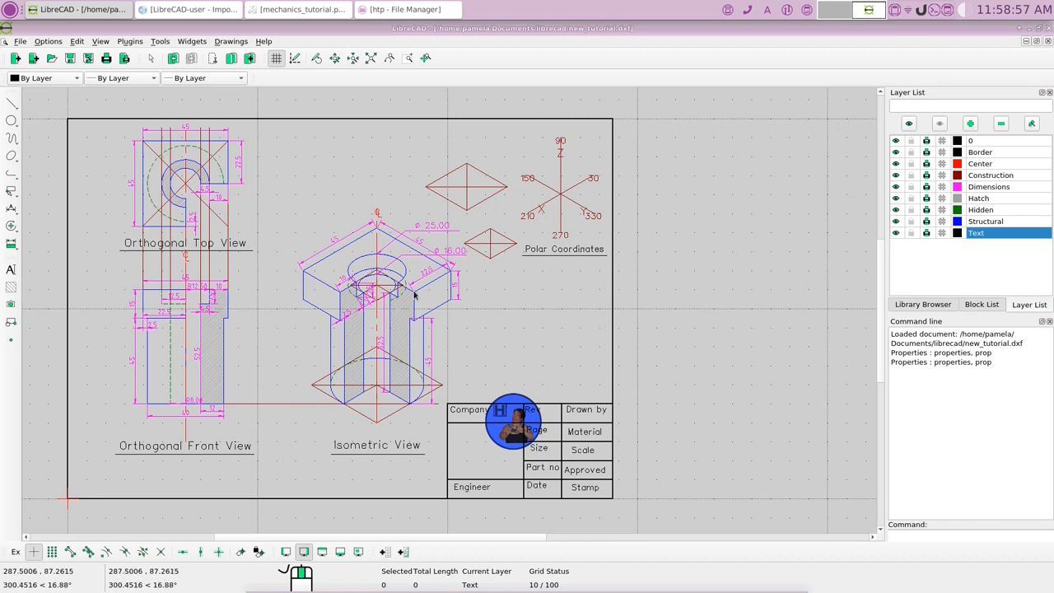
left_click(11, 226)
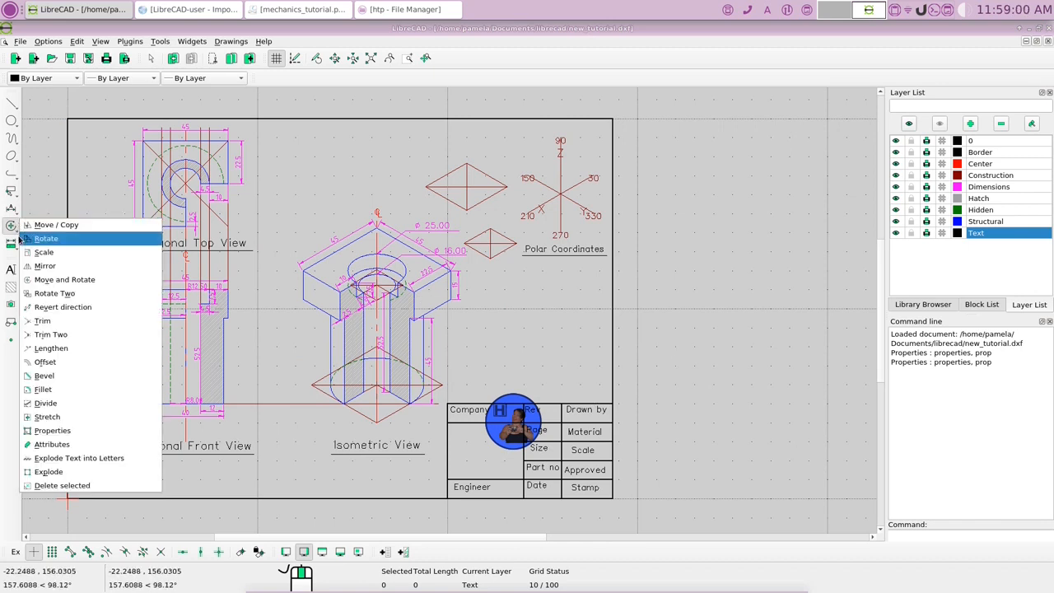
left_click(42, 225)
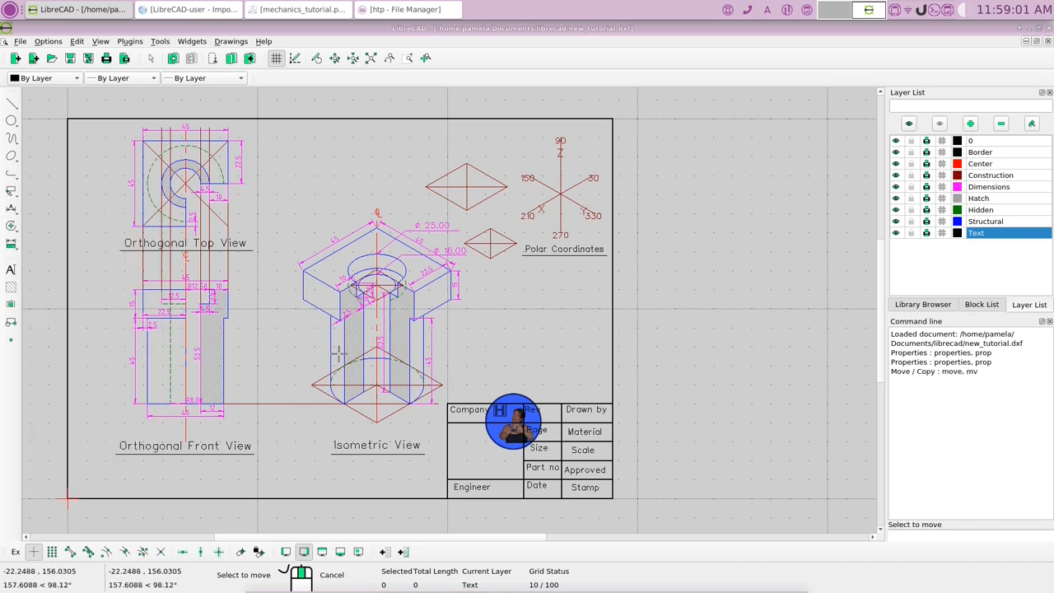
left_click(501, 432)
key("Return")
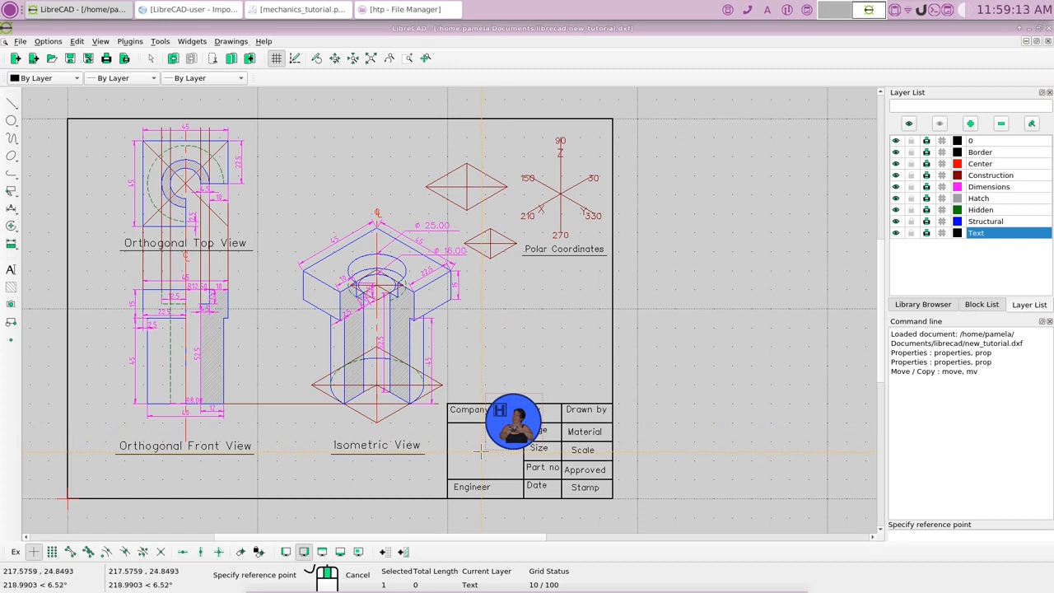
left_click(483, 450)
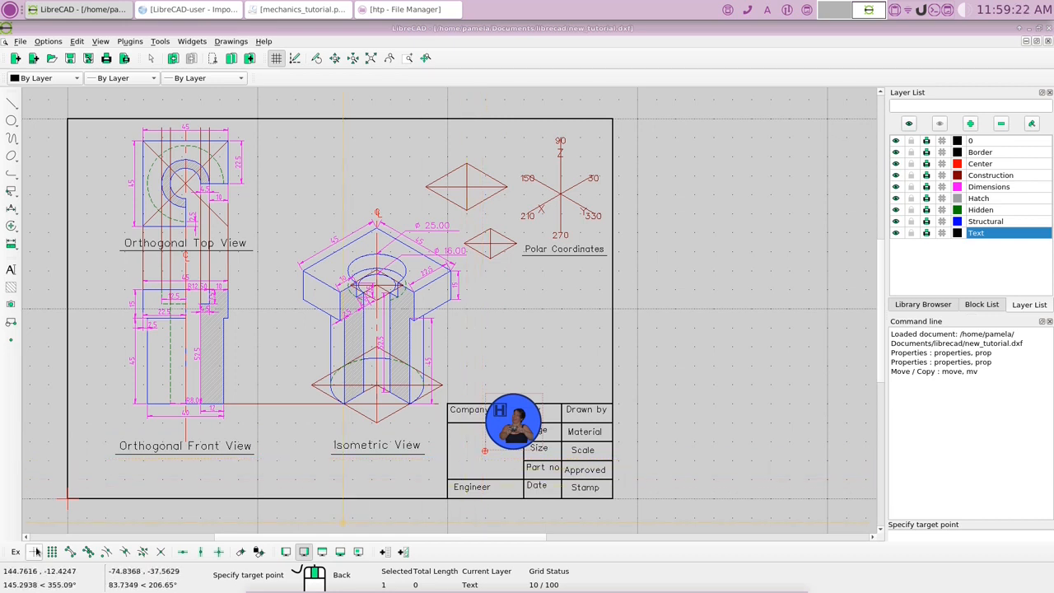
left_click(70, 551)
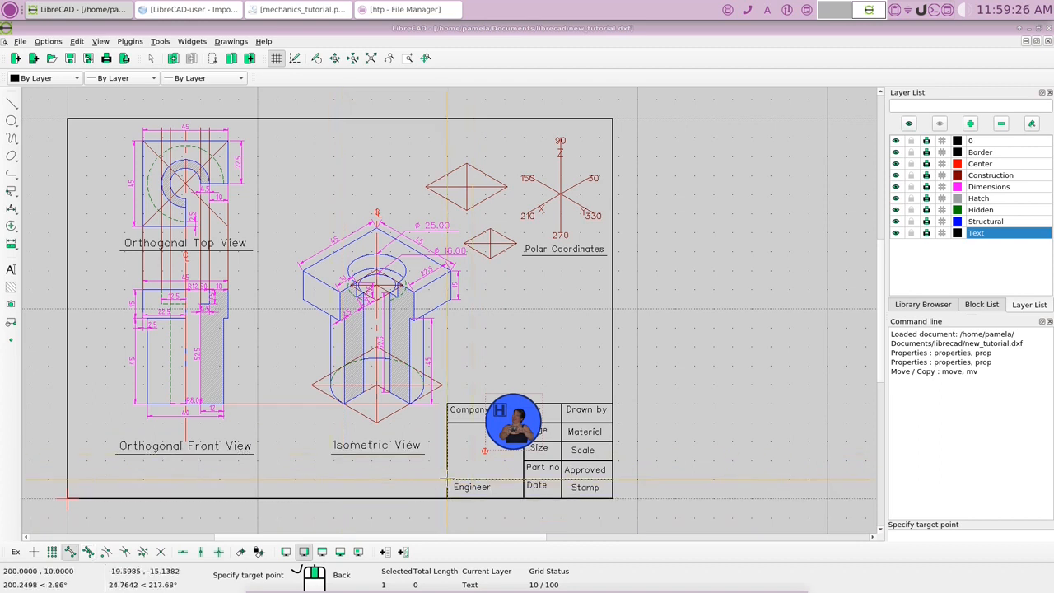
left_click(486, 451)
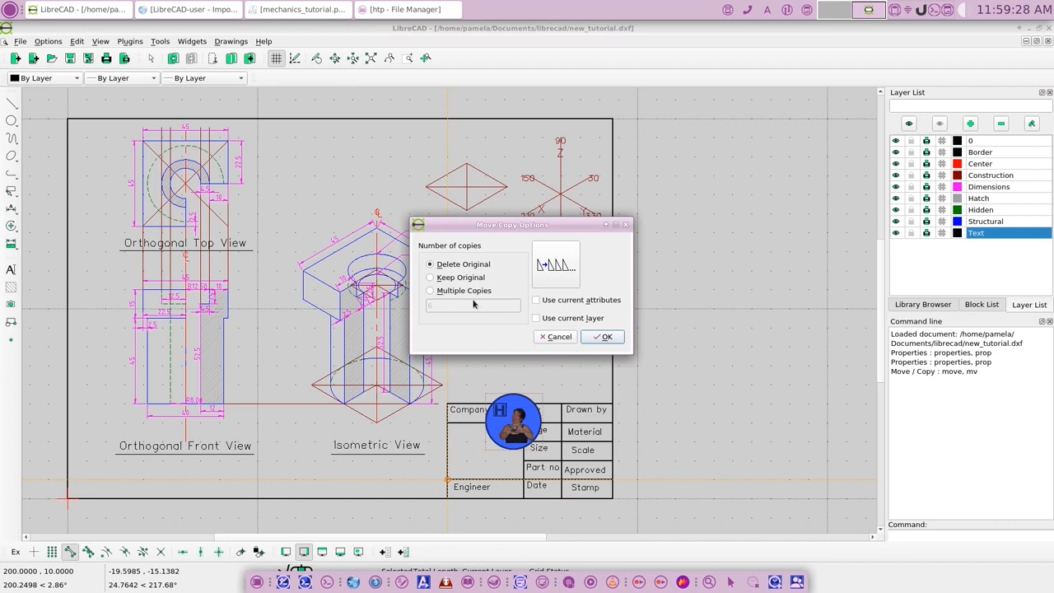
left_click(602, 337)
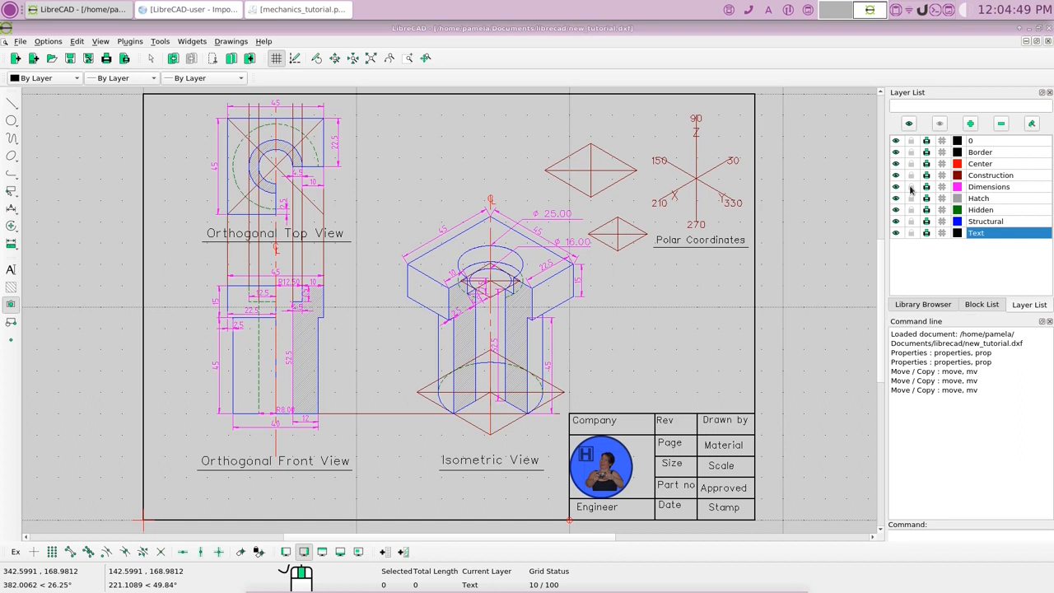
- Assign the polar coordinates axes and their labels to the Text layer, and hide the Construction layer
left_click(747, 102)
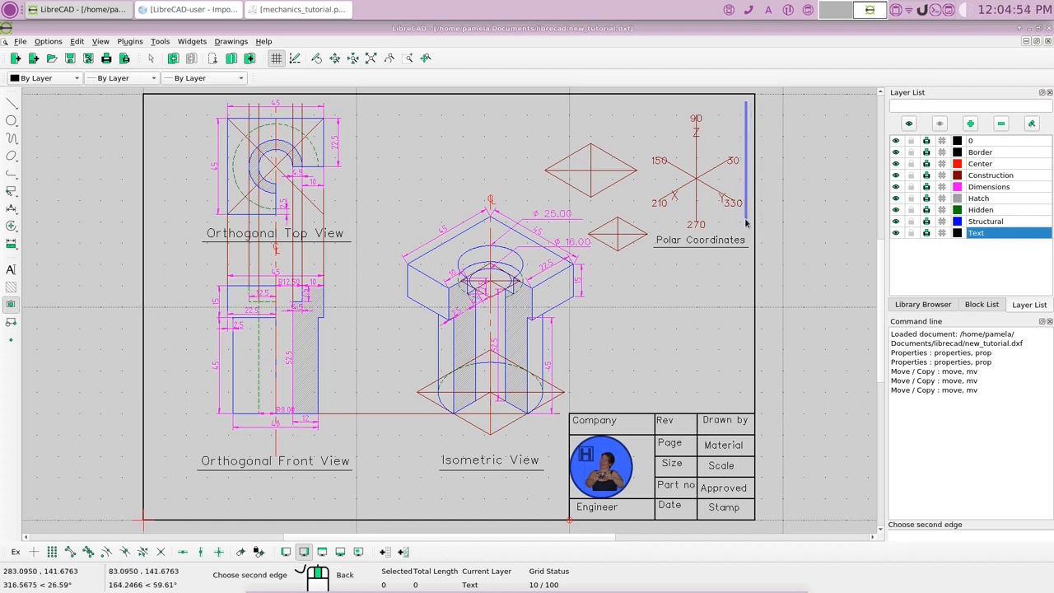
left_click(649, 235)
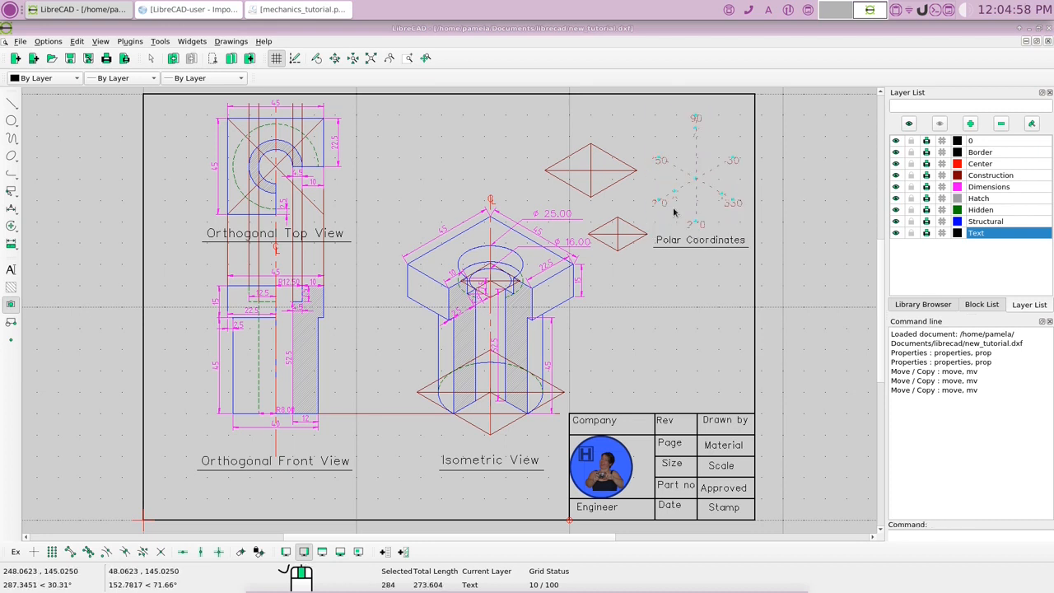
right_click(696, 168)
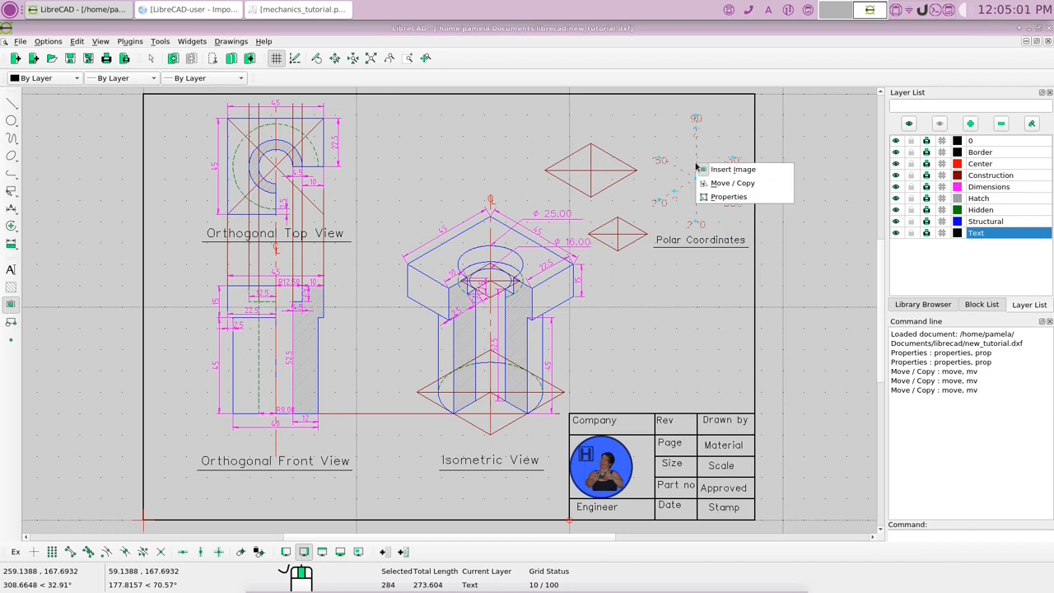
key("Escape")
left_click(11, 226)
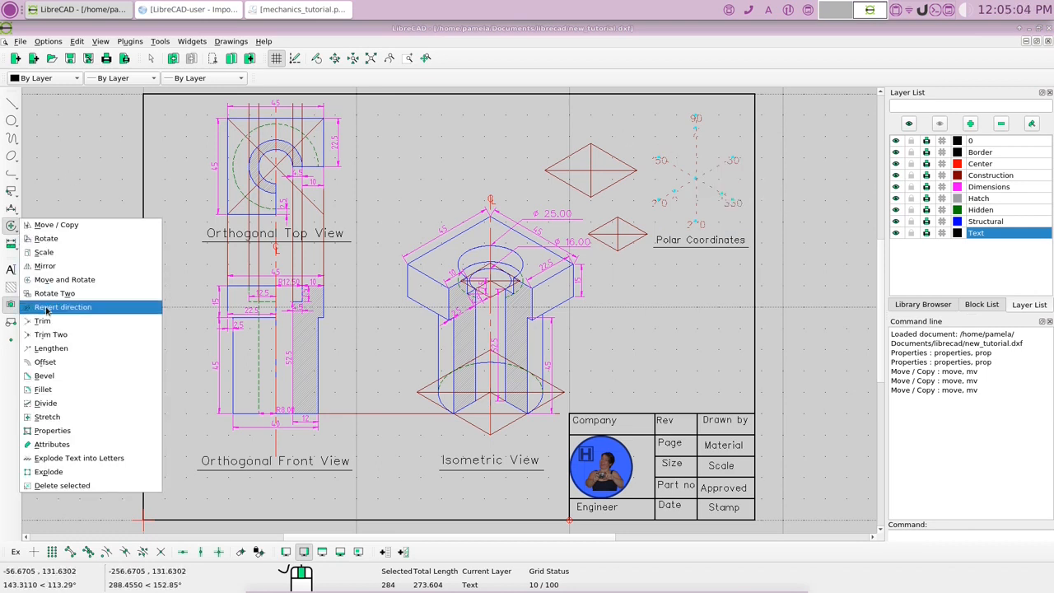
left_click(52, 444)
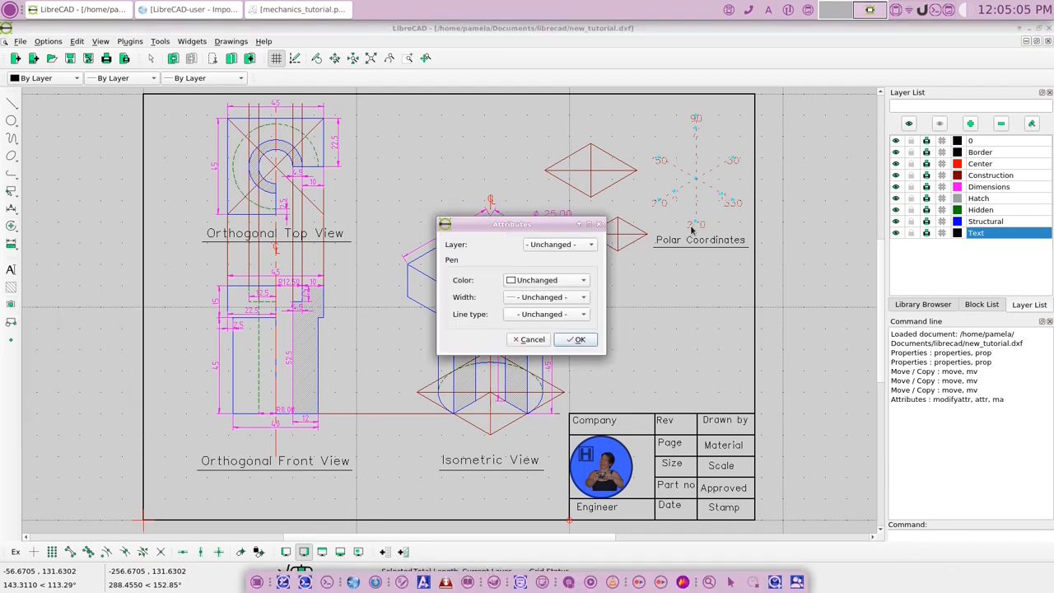
left_click(587, 244)
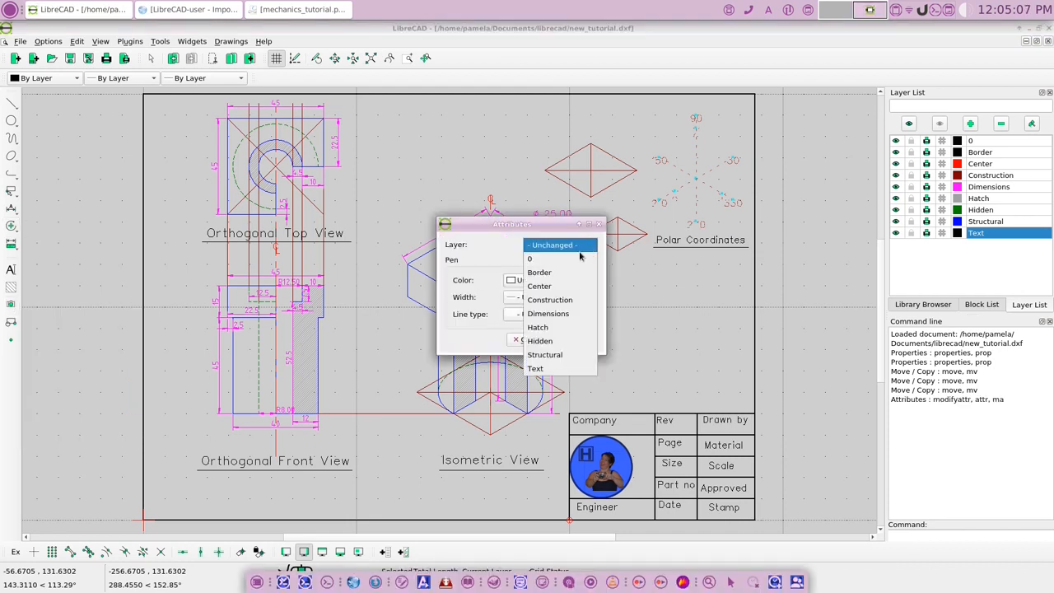
left_click(577, 368)
key("Return")
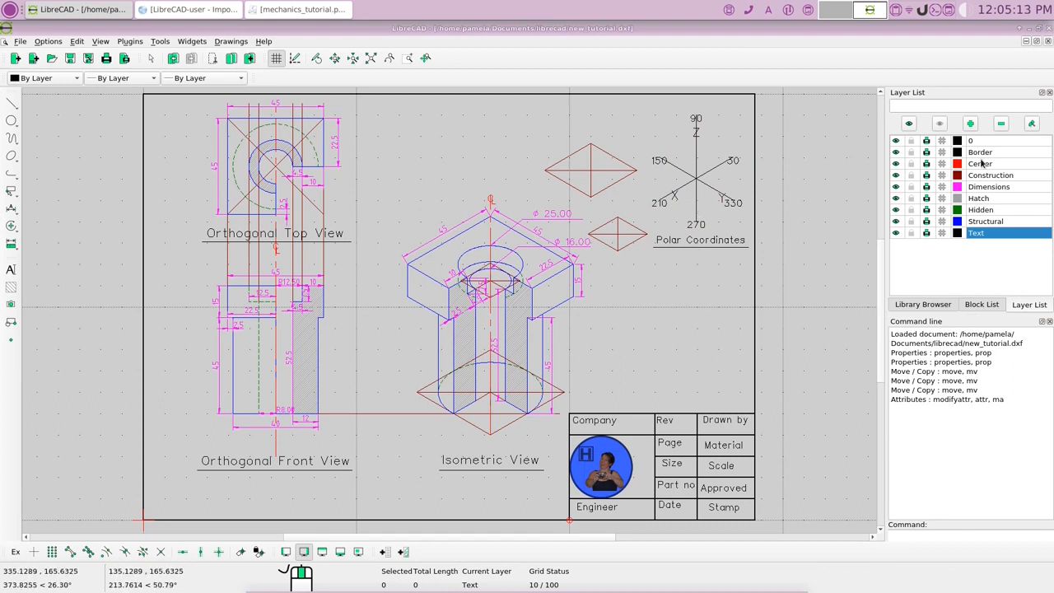
left_click(896, 175)
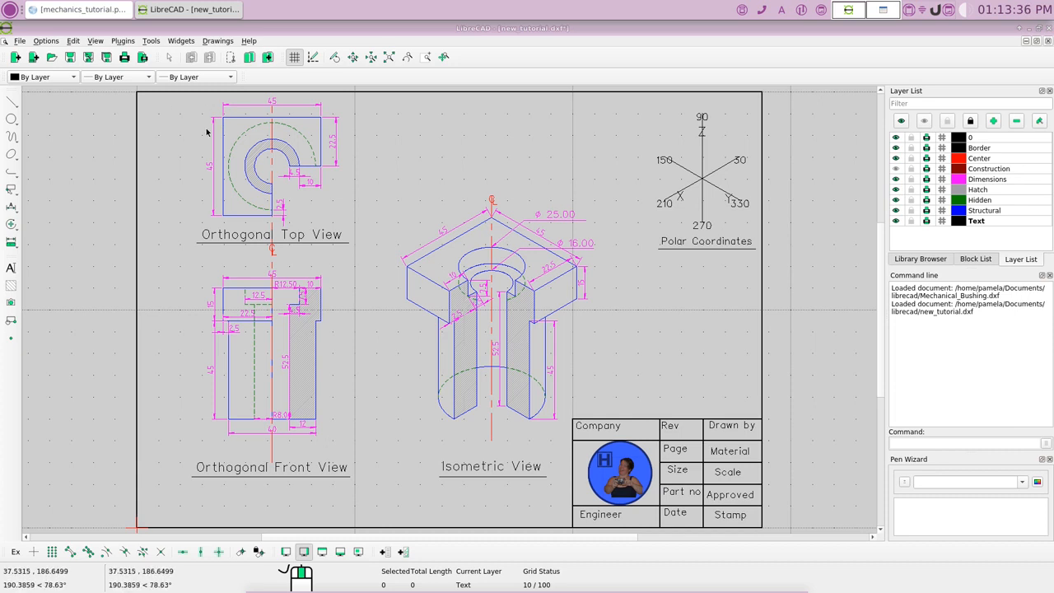
- Switch to the browser showing mechanics_tutorial.pdf and highlight the document's full web address
left_click(74, 10)
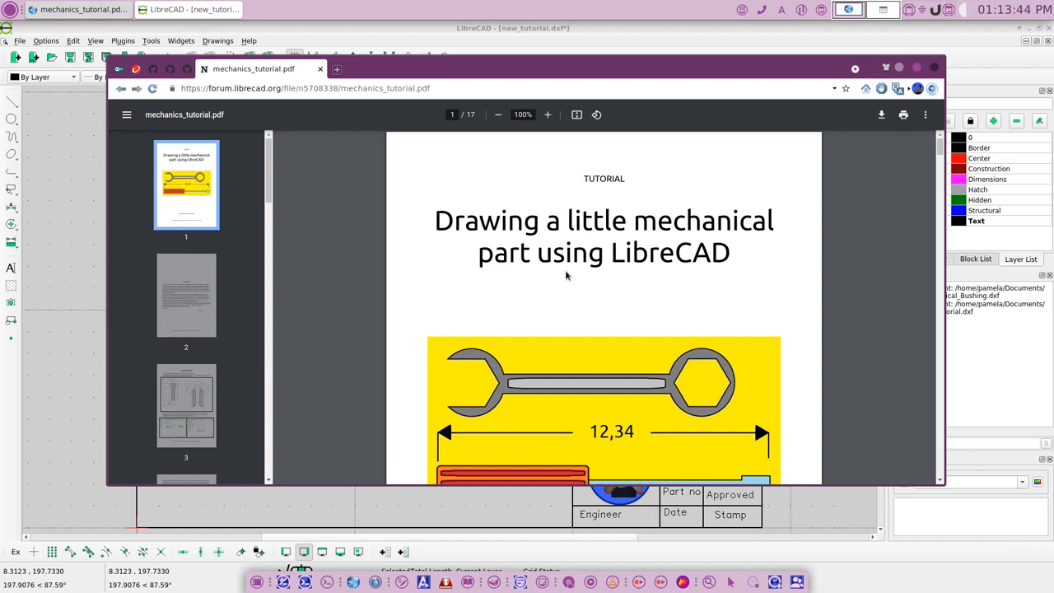
left_click_drag(181, 88, 443, 92)
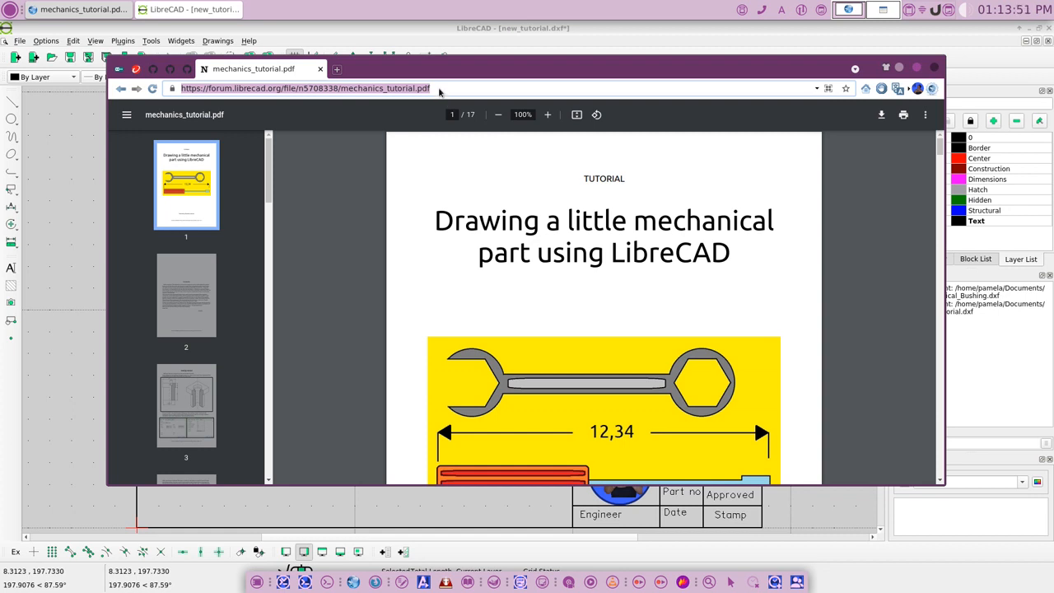
- Switch back to LibreCAD and check the program's version number in its About information
left_click(434, 89)
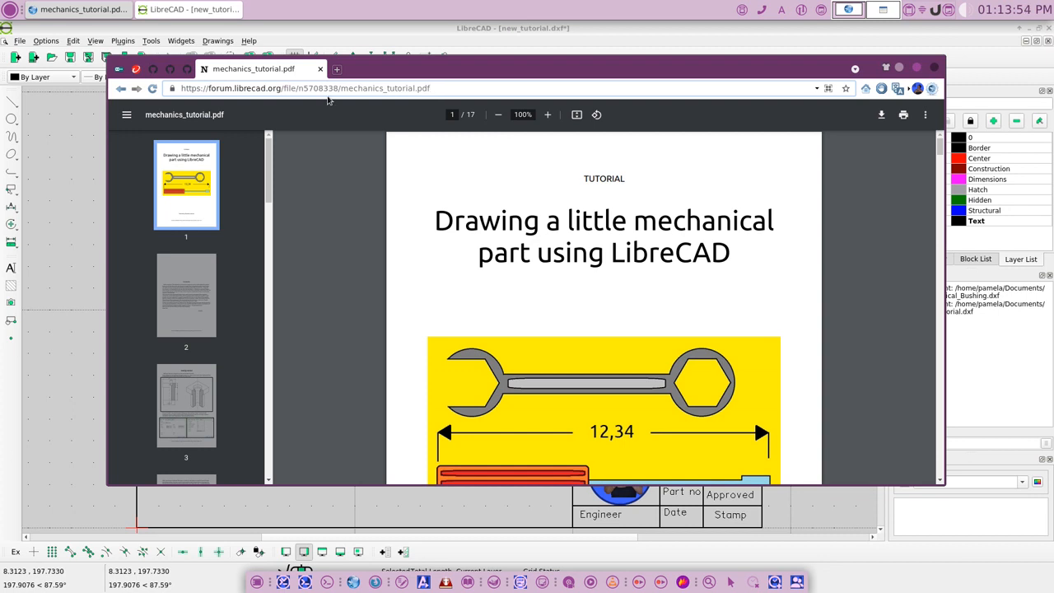
left_click(900, 71)
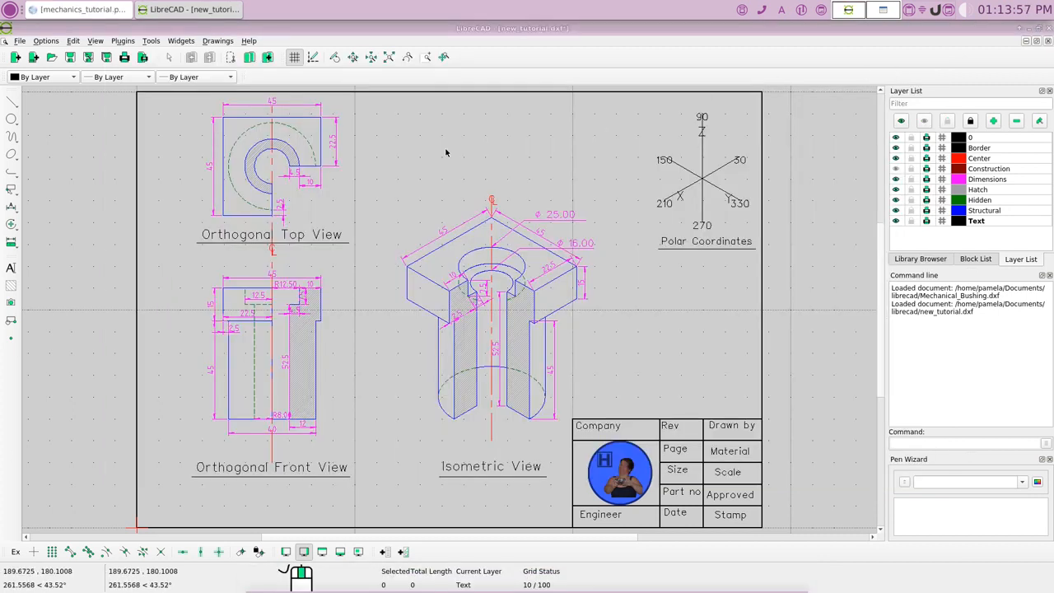
left_click(249, 40)
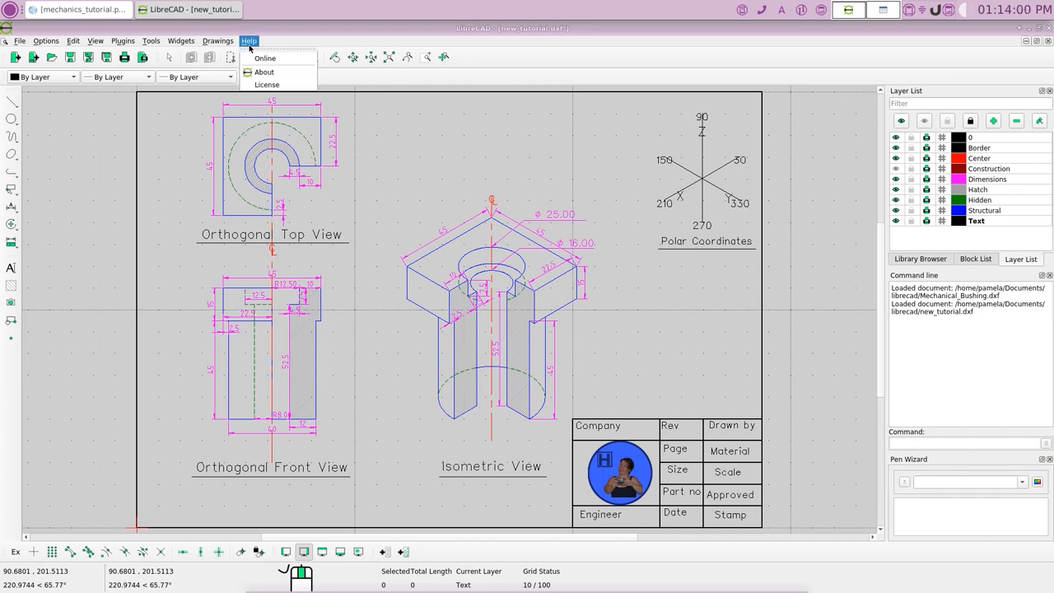
left_click(281, 75)
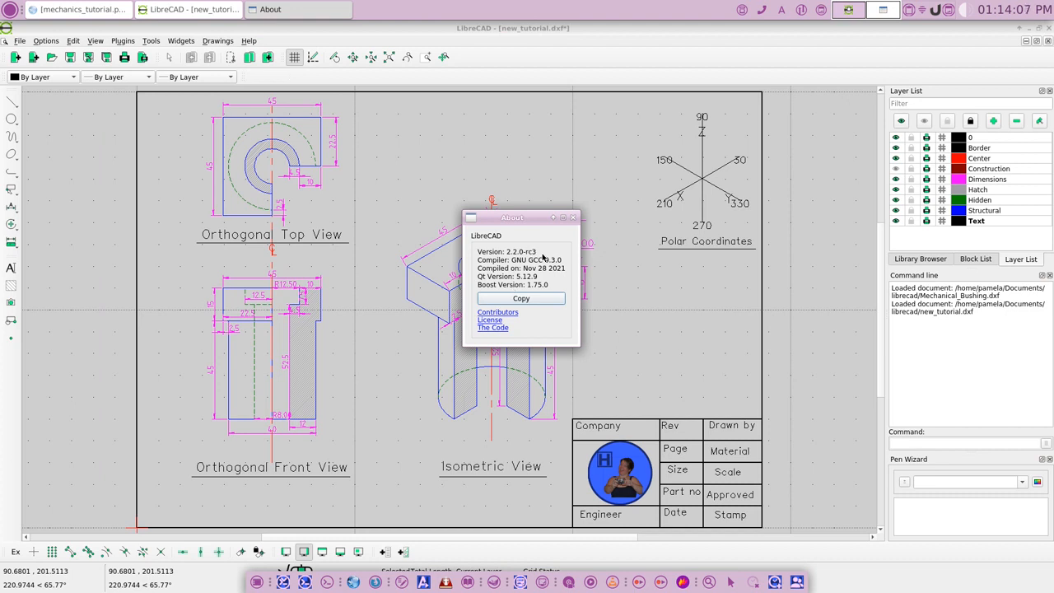
left_click_drag(543, 256, 508, 255)
left_click(573, 218)
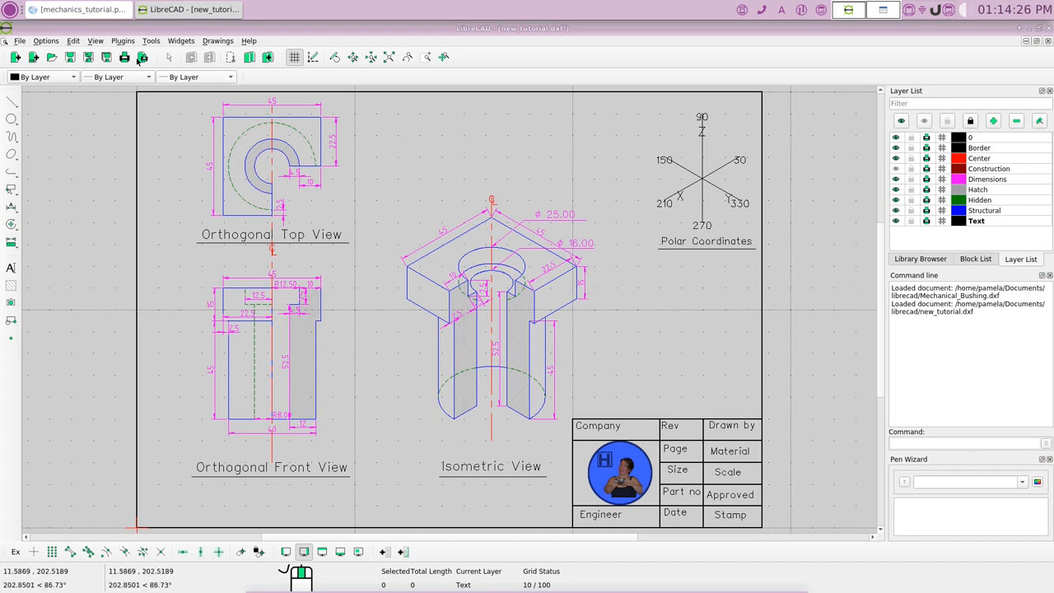
- Switch to the browser, close the mechanics_tutorial.pdf page, and open the Releases page linked in the LibreCAD GitHub repository's README
left_click(107, 14)
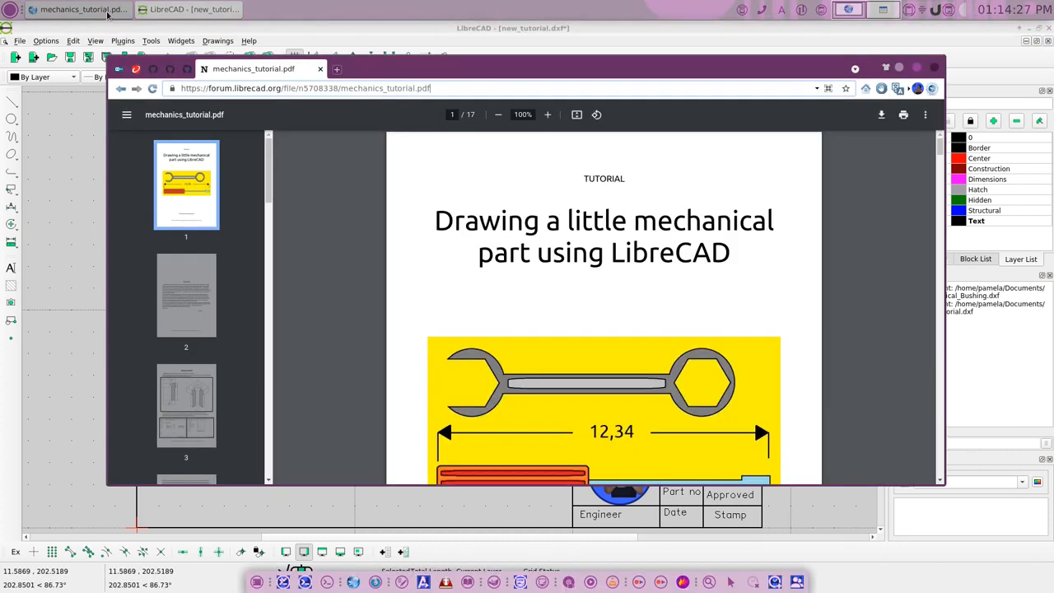
left_click(320, 70)
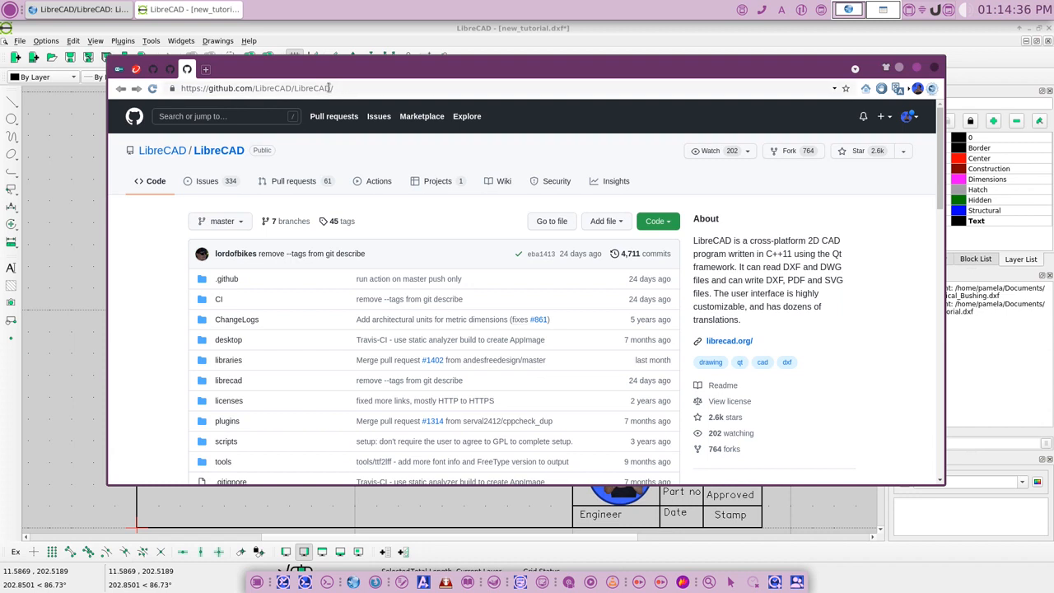
scroll(307, 247, "down", 10)
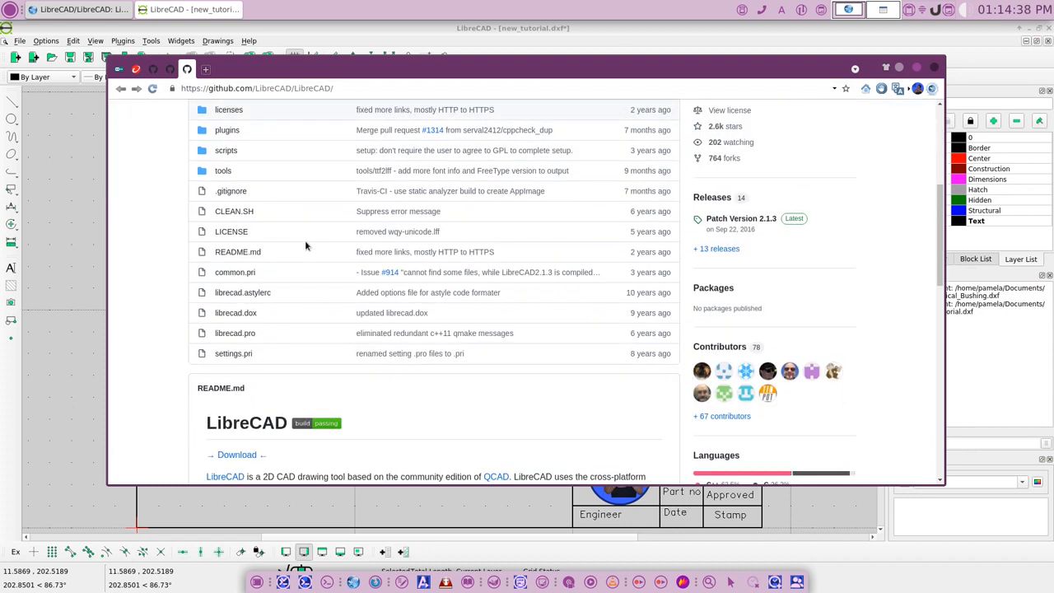
scroll(306, 247, "down", 2)
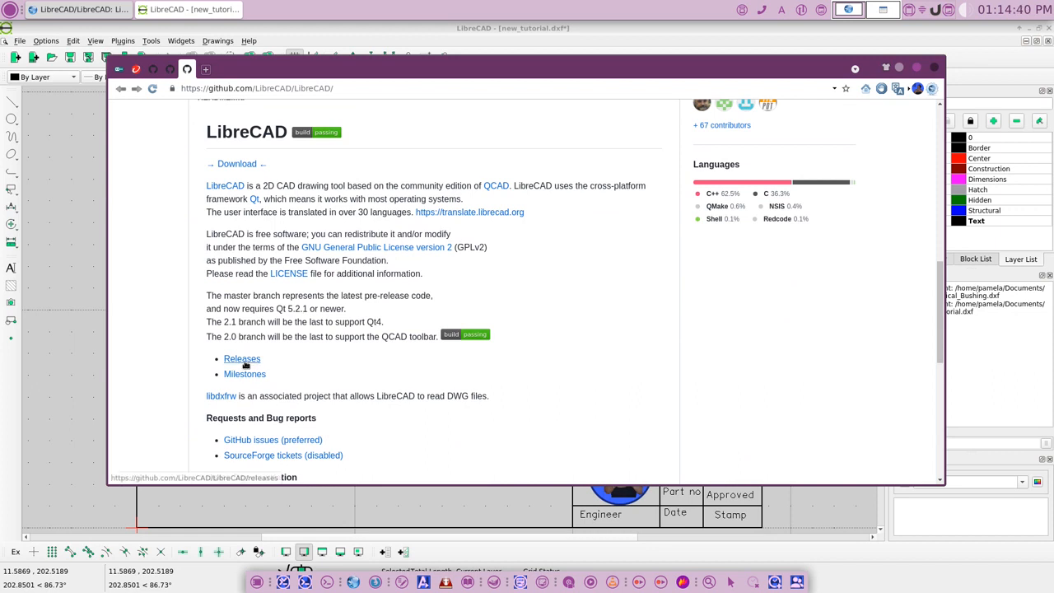
left_click(244, 359)
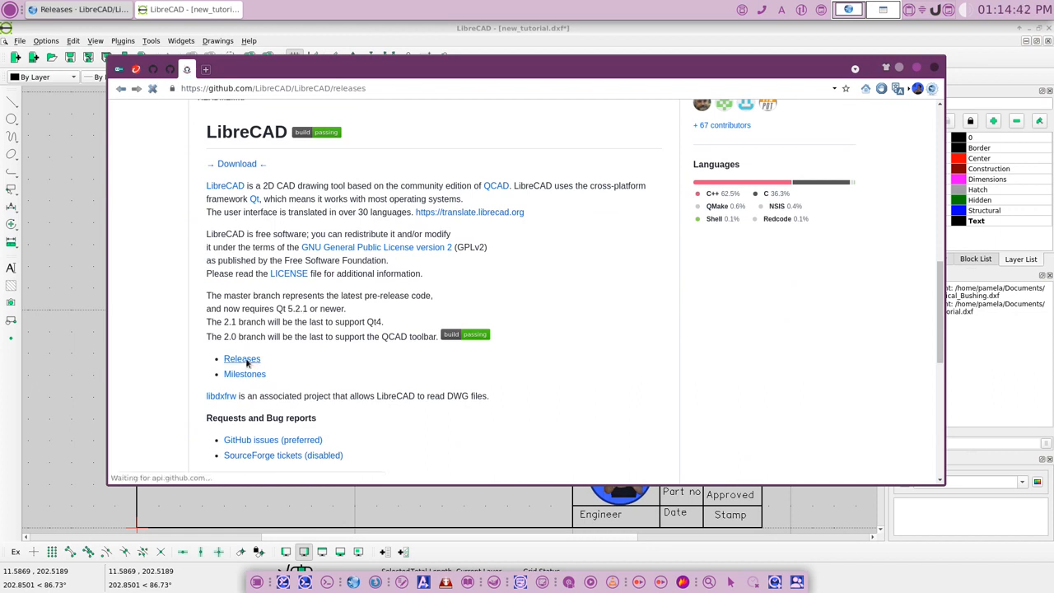
- Look through the LibreCAD release list from 2.2.0 Release Candidate 3 down to the older 2.2.0 Release Candidate
scroll(387, 287, "down", 3)
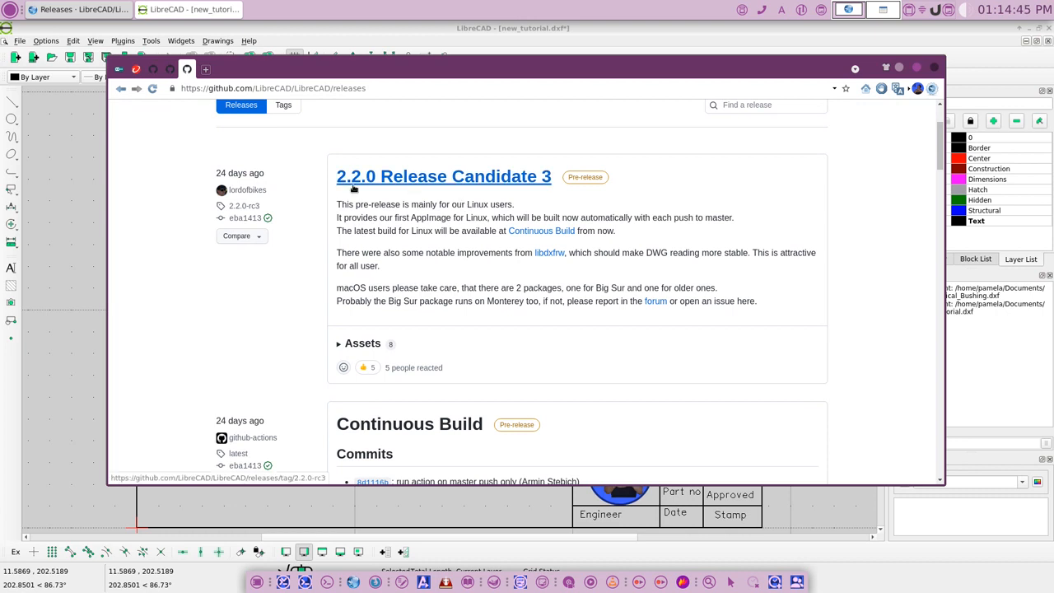
scroll(353, 189, "down", 5)
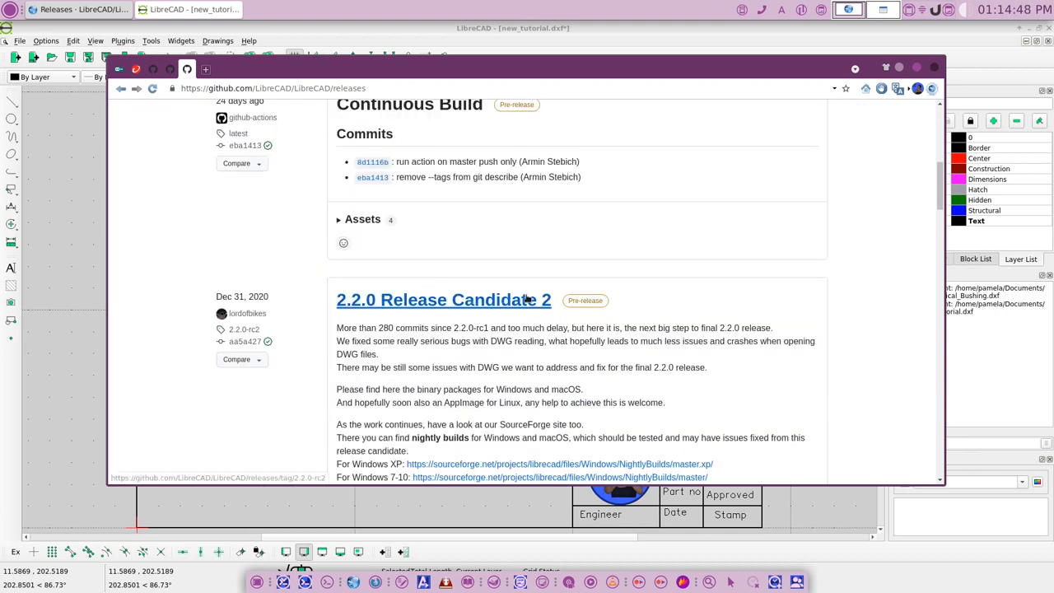
scroll(465, 303, "down", 5)
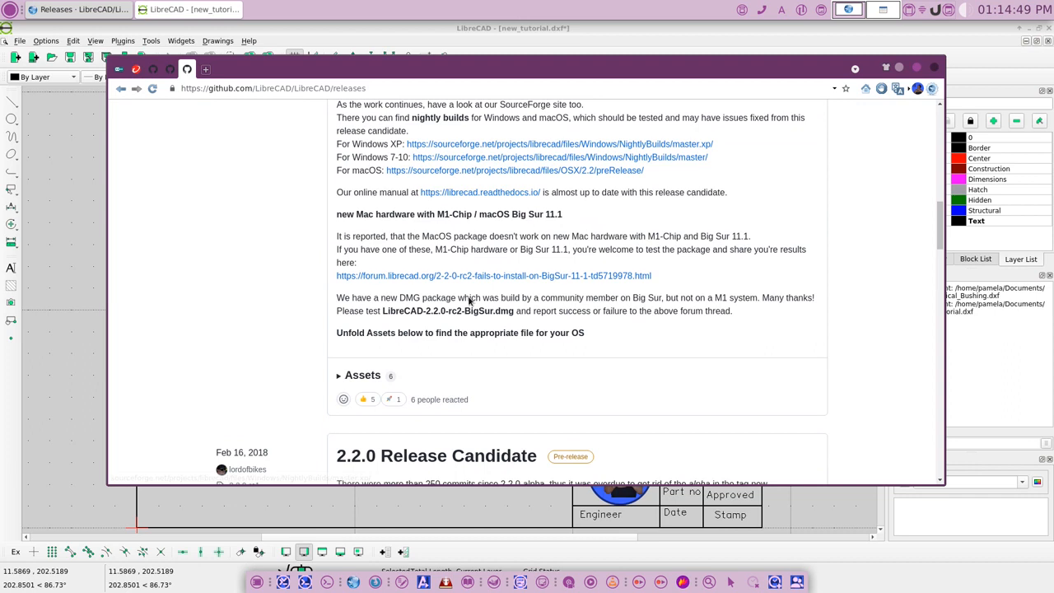
scroll(469, 300, "down", 3)
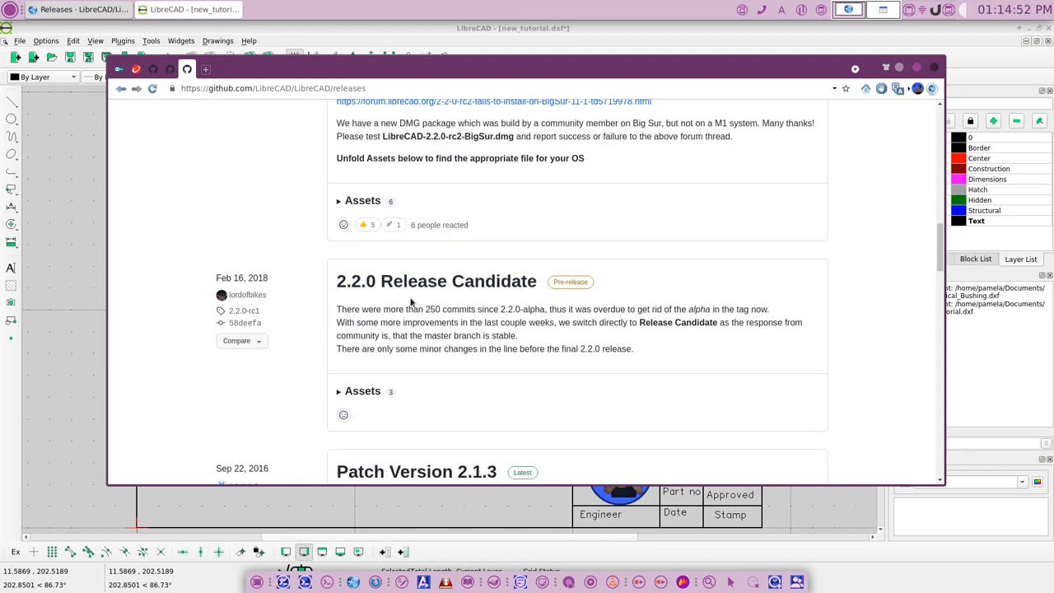
scroll(435, 288, "up", 3)
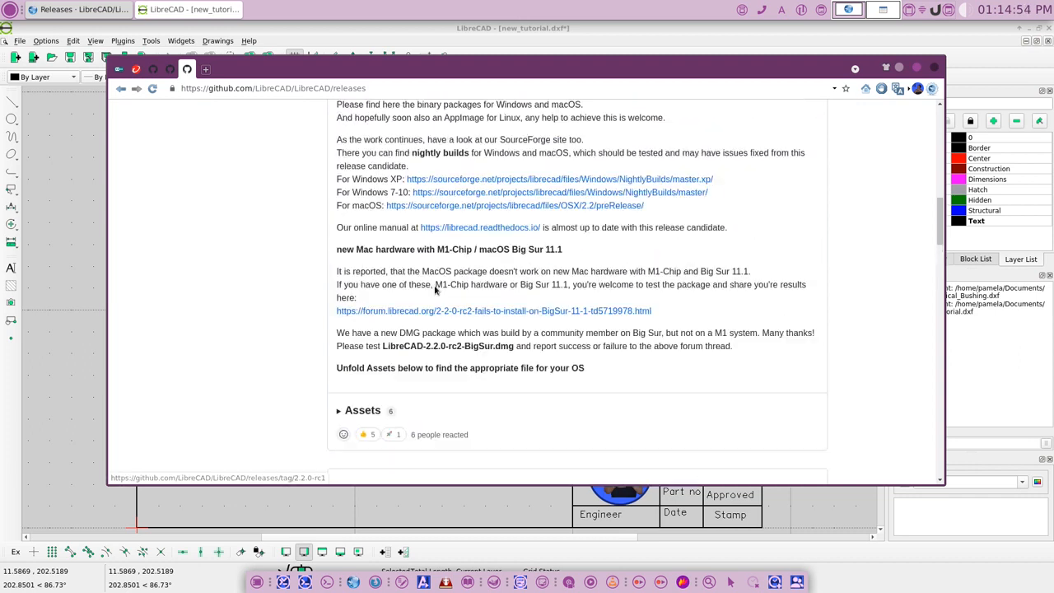
scroll(435, 288, "up", 3)
scroll(435, 288, "up", 6)
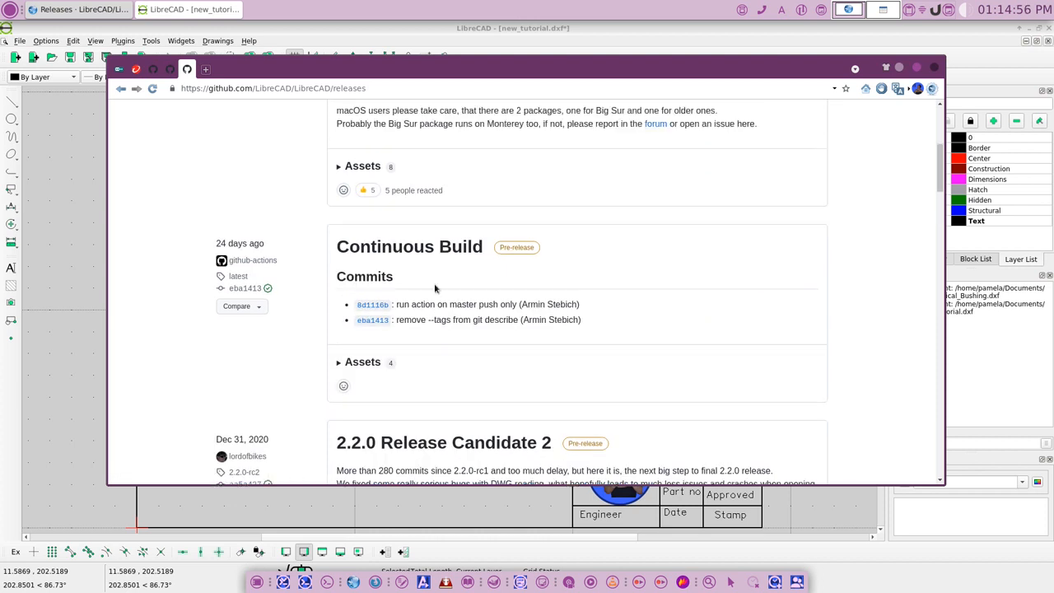
scroll(432, 275, "up", 2)
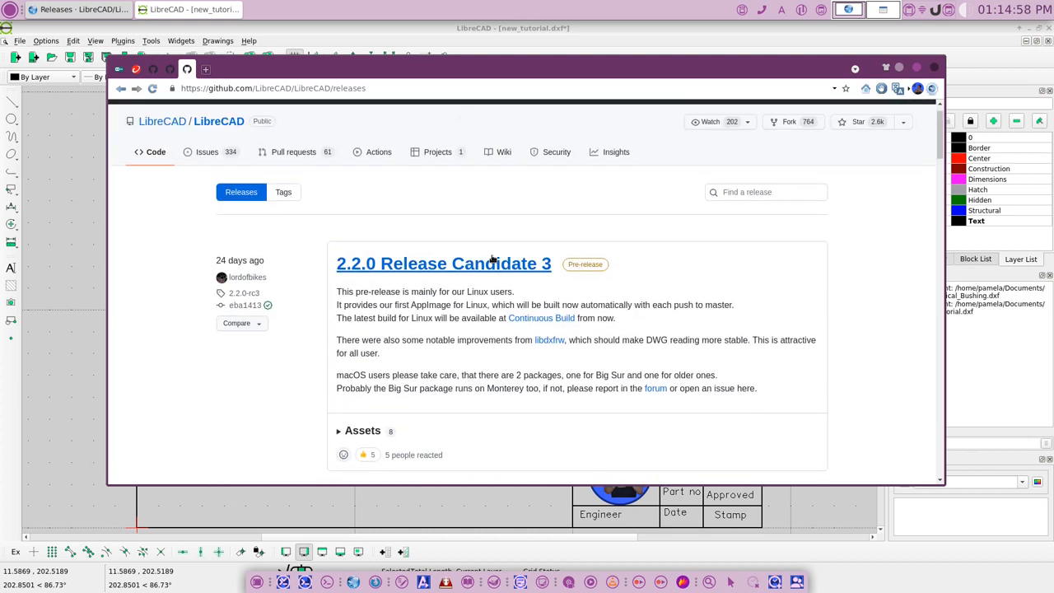
- Open the 2.2.0 Release Candidate 3 release and examine its list of downloadable assets
left_click(491, 272)
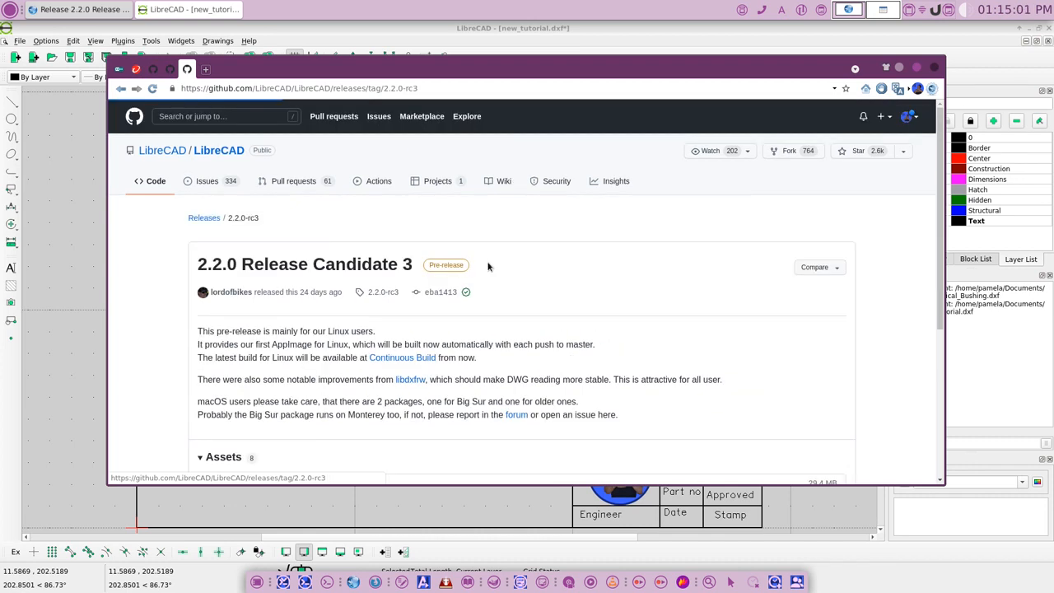
scroll(466, 273, "down", 3)
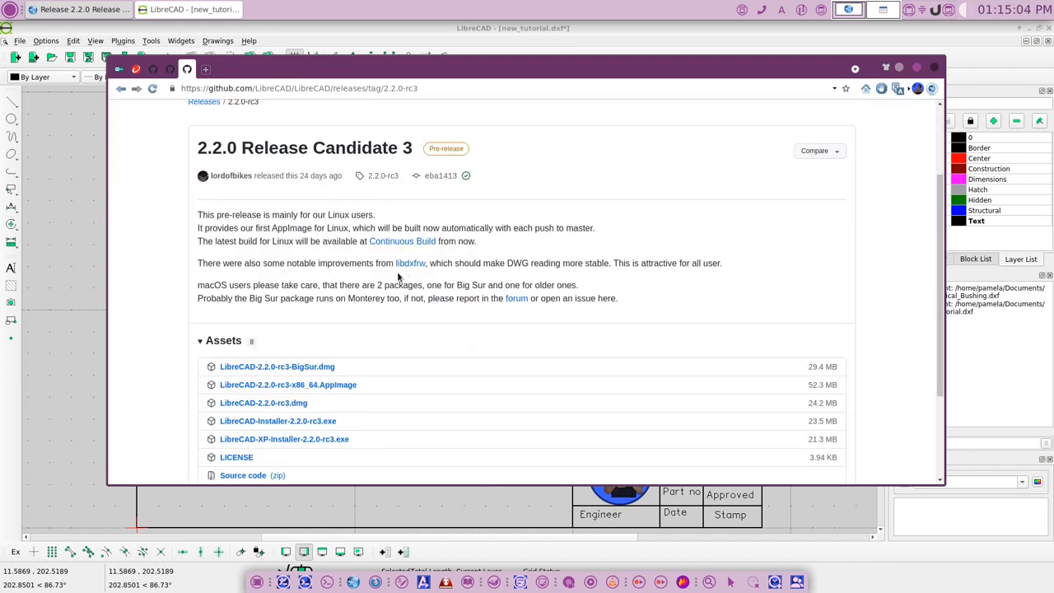
scroll(399, 277, "down", 2)
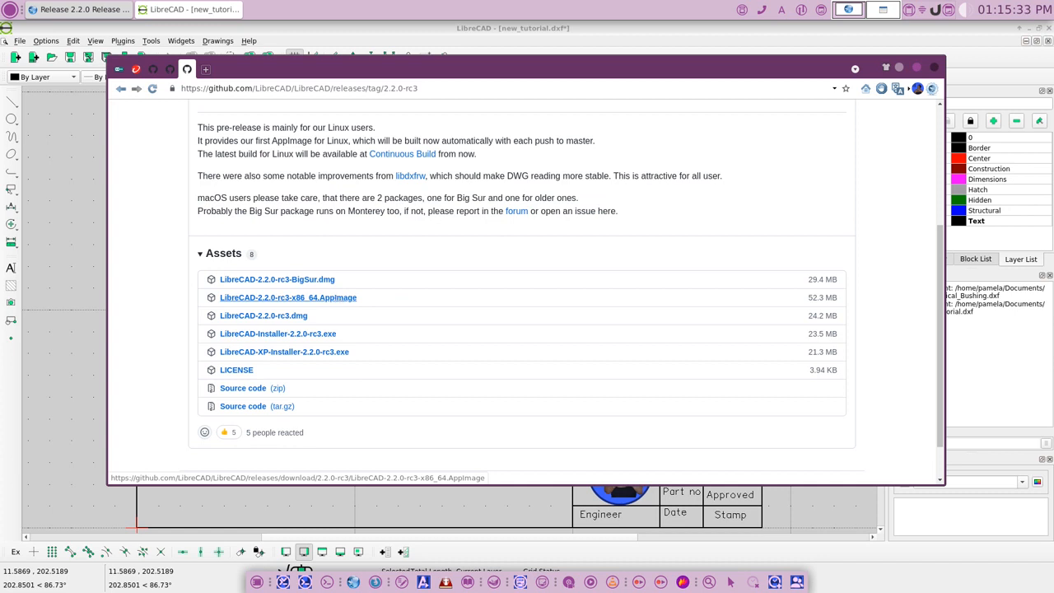
- Bring up the LibreCAD wiki's Build from source page and briefly highlight its title and the end of its web address
left_click(170, 71)
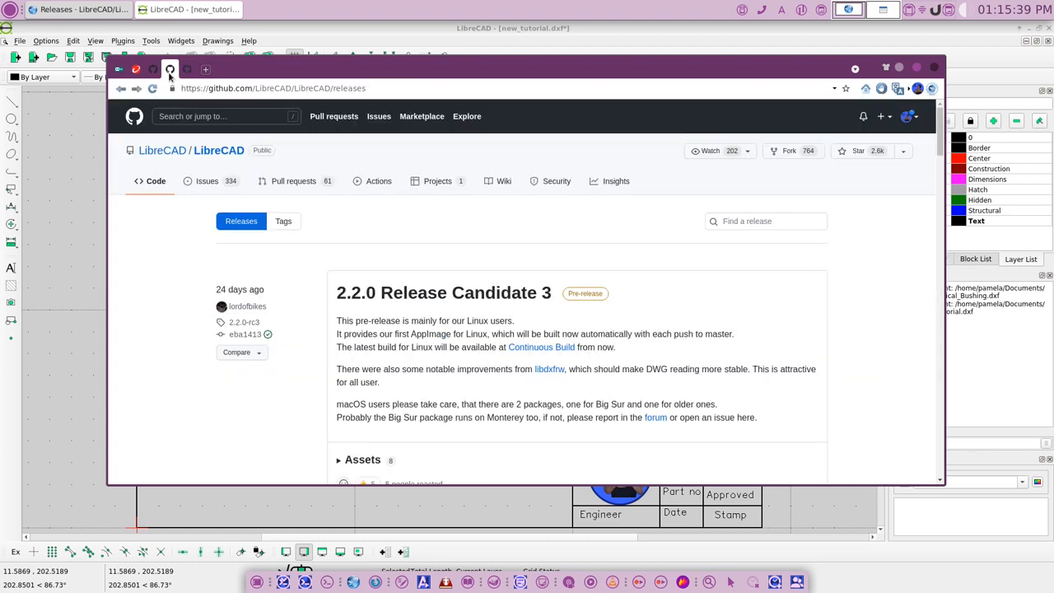
left_click(153, 71)
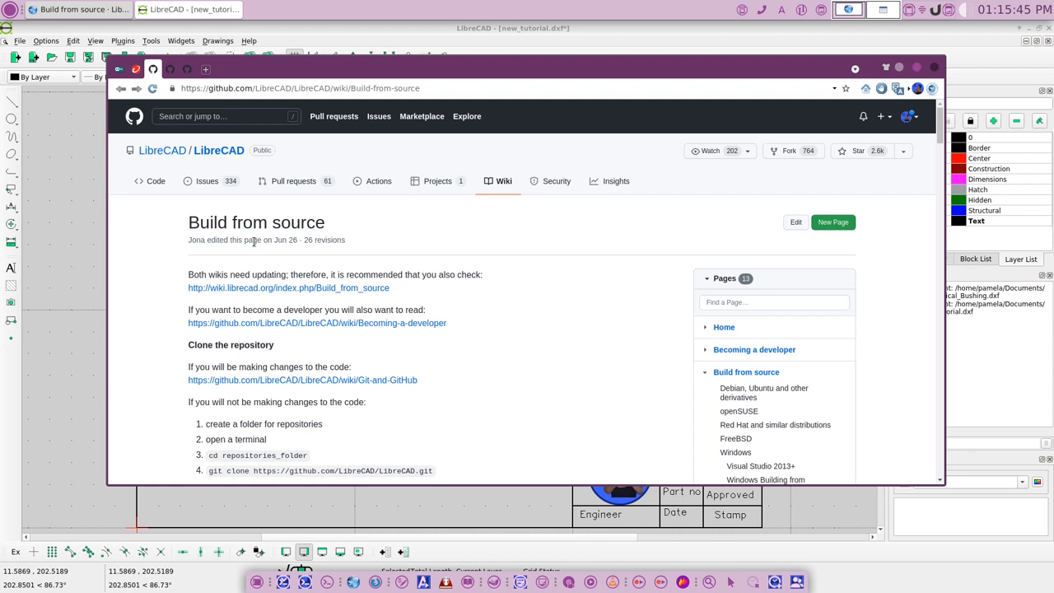
scroll(254, 241, "down", 2)
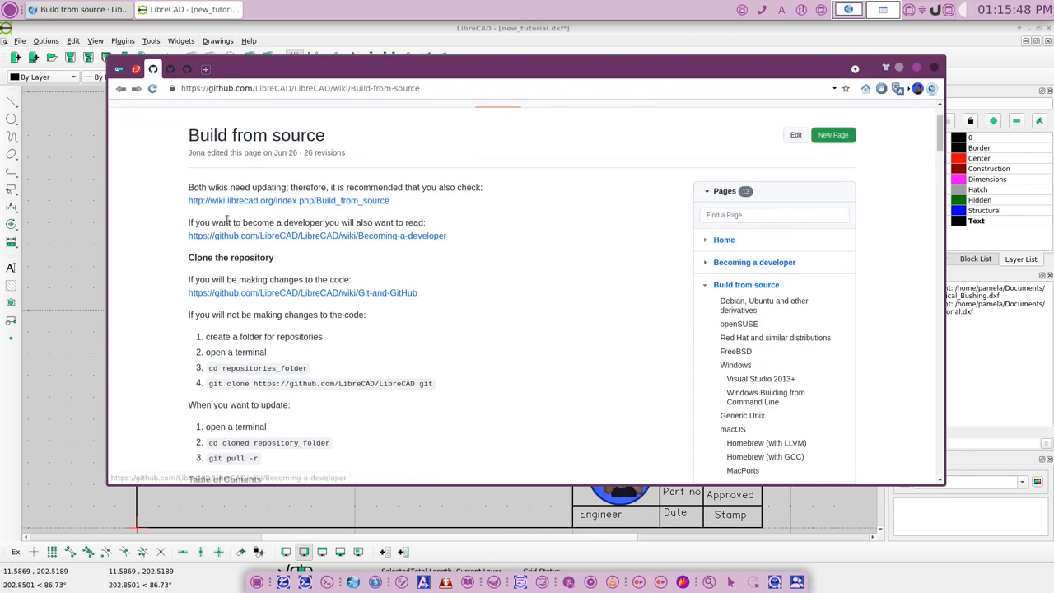
scroll(212, 219, "up", 1)
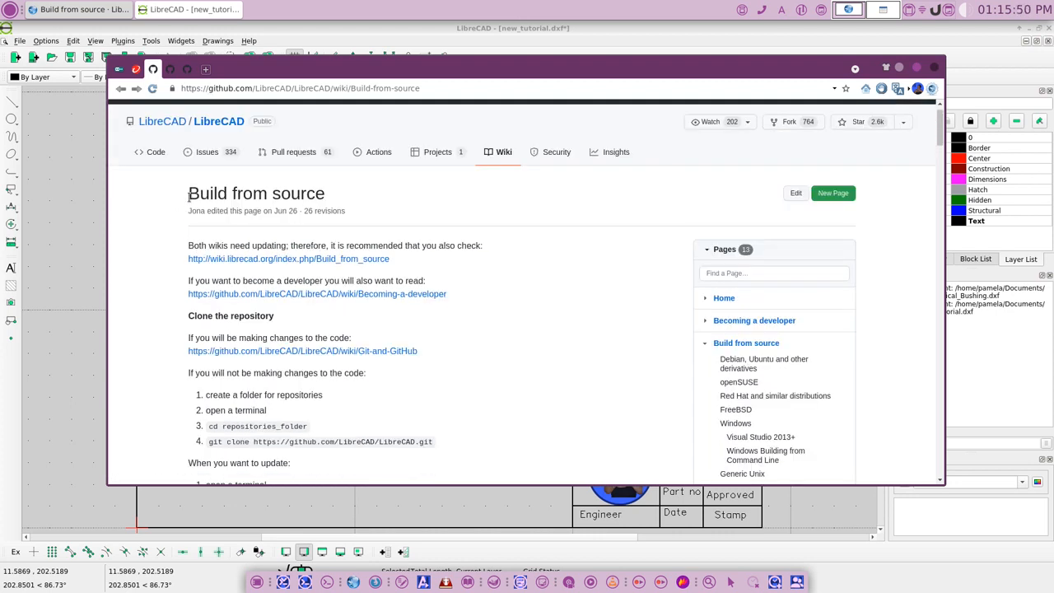
left_click_drag(190, 196, 326, 201)
mouse_move(421, 88)
left_mouse_down()
mouse_move(176, 96)
mouse_move(410, 87)
left_mouse_up()
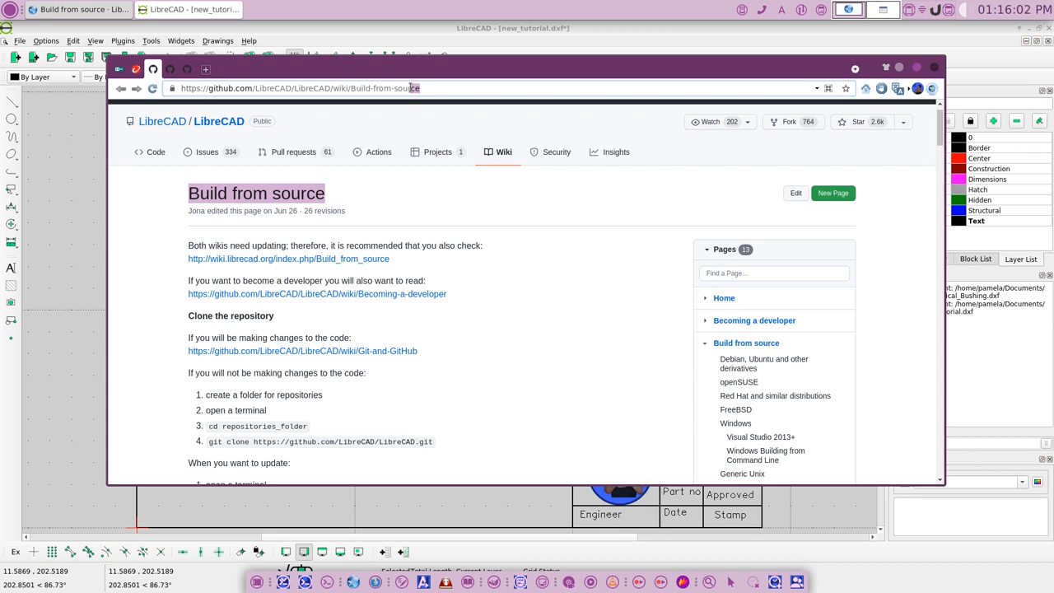
left_click(455, 245)
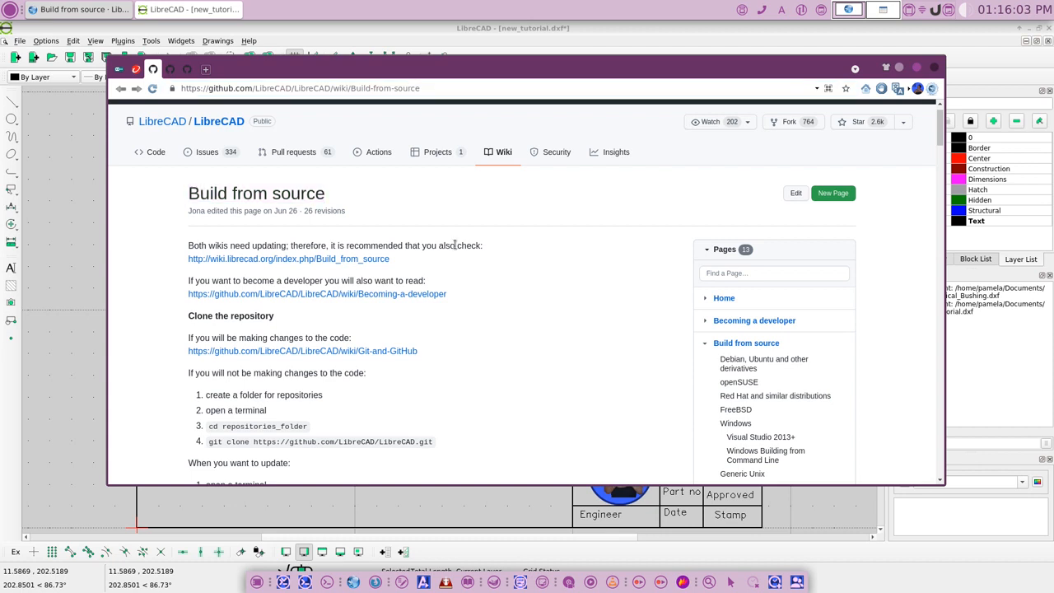
- Review the build instructions down to the Debian, Ubuntu and other derivatives section, and switch back to the LibreCAD drawing
scroll(455, 228, "down", 5)
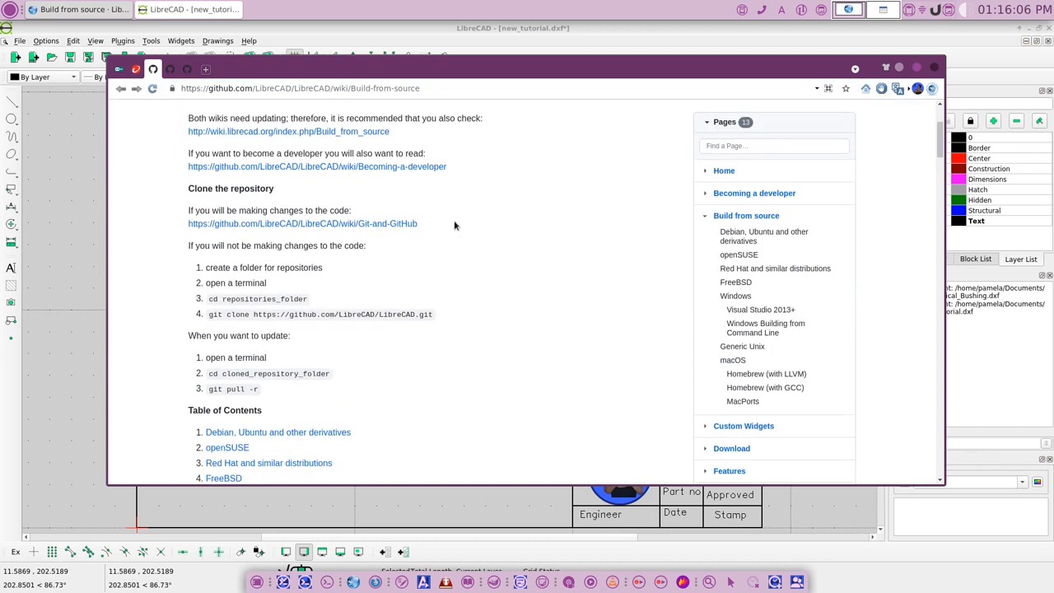
scroll(454, 225, "down", 4)
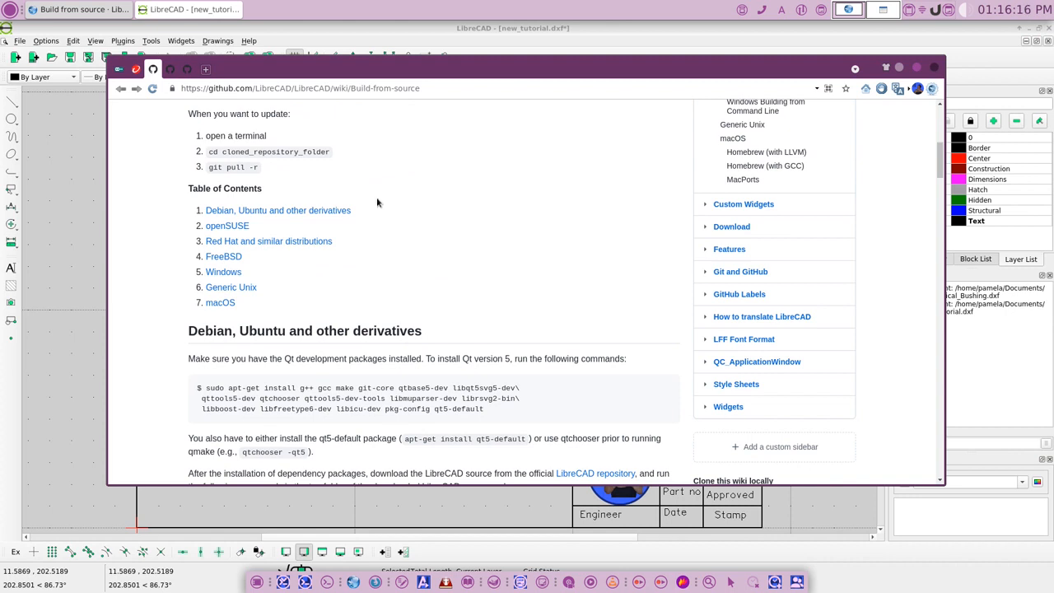
left_click(900, 67)
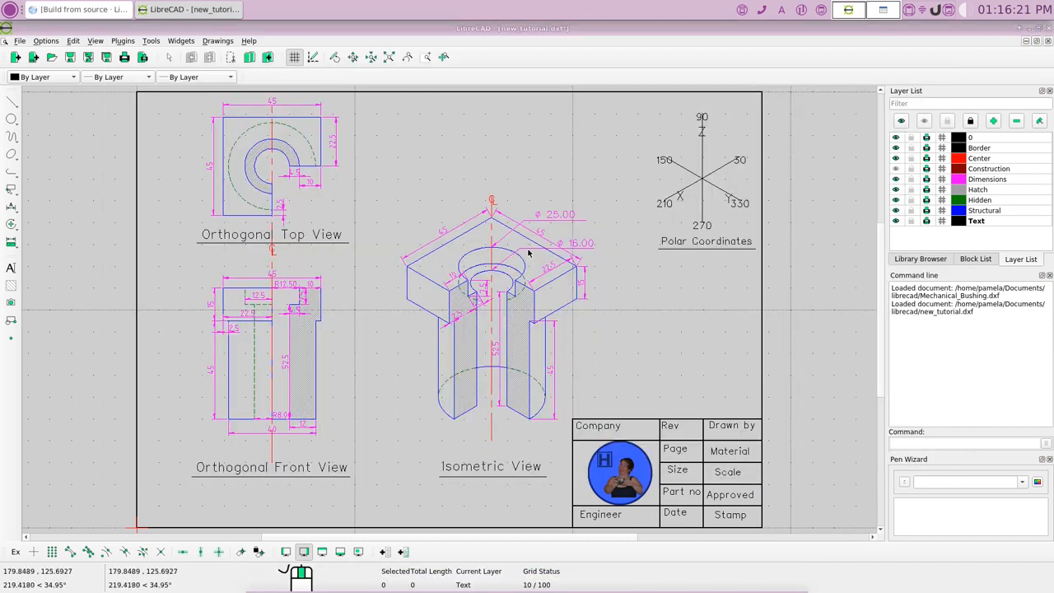